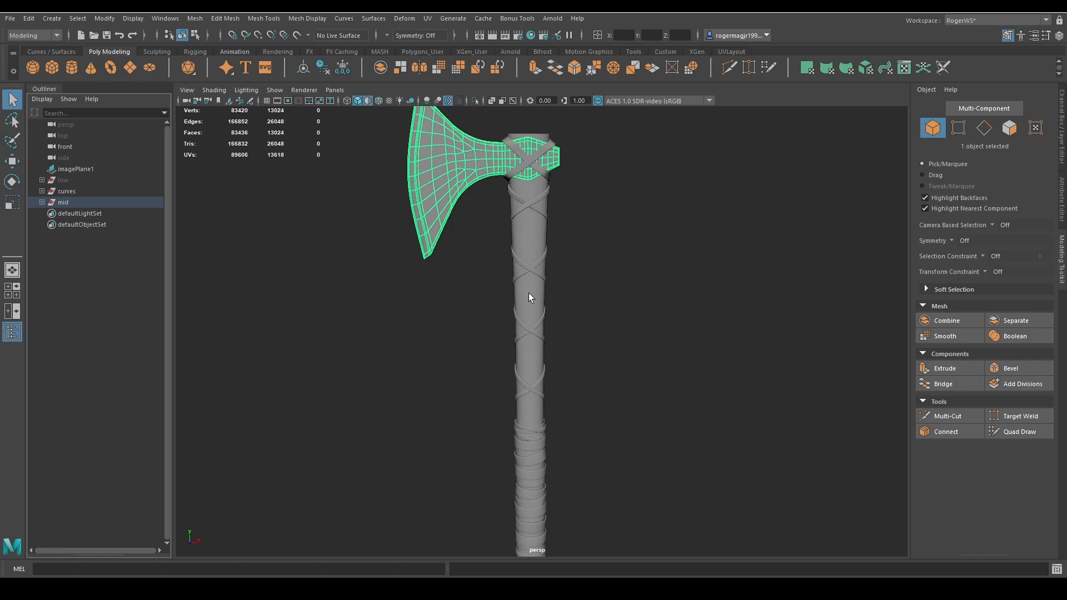
Examine the lofted surfaces and source curves stored in the curves group, leaving the group collapsed
scroll(528, 292, down, 3)
alt+drag(528, 293, 589, 281)
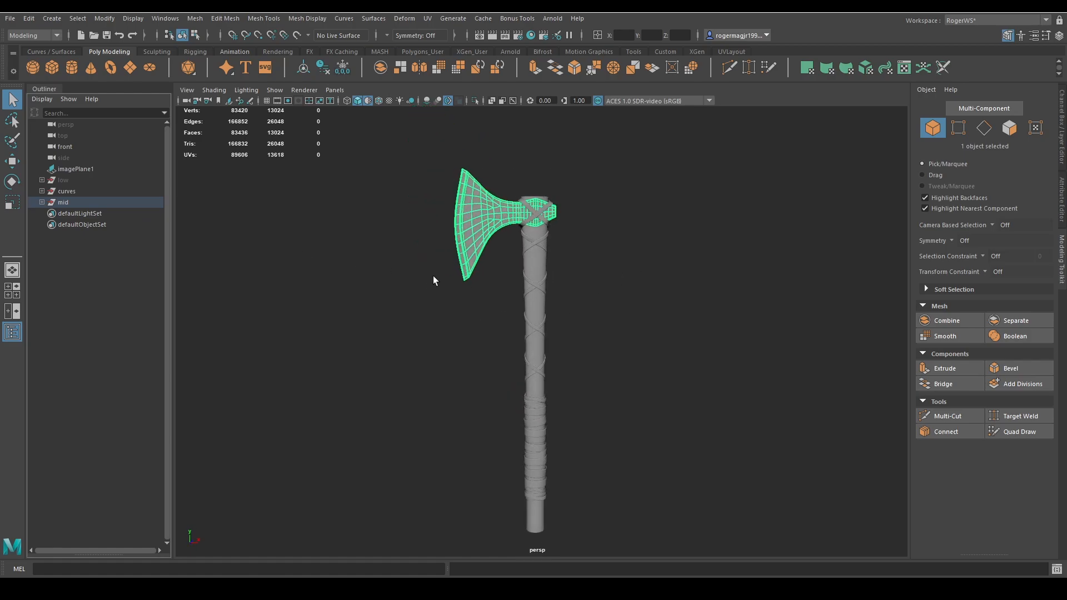
click(75, 203)
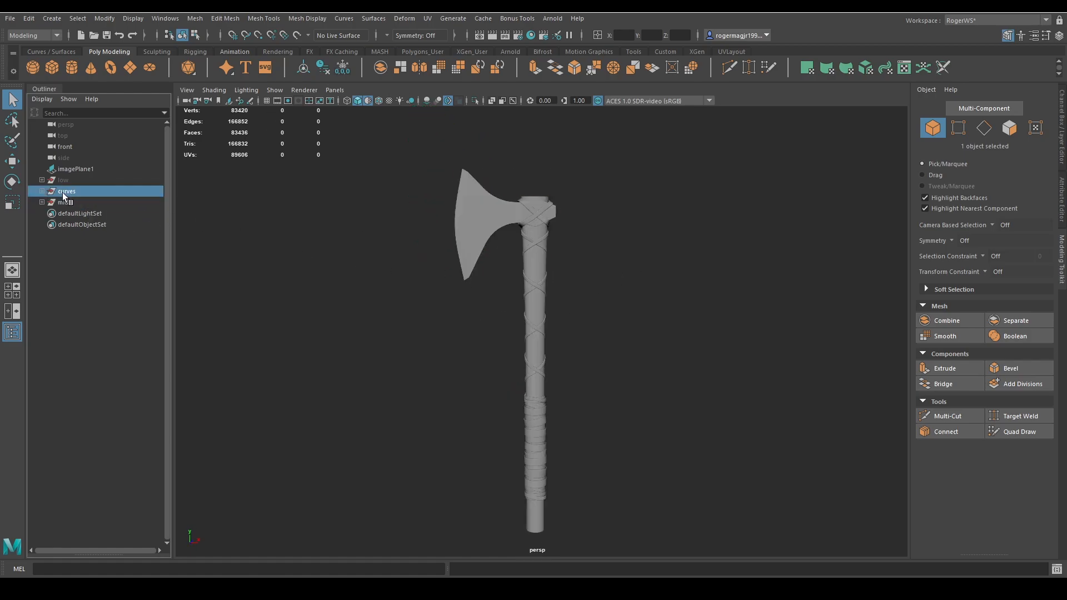
click(42, 191)
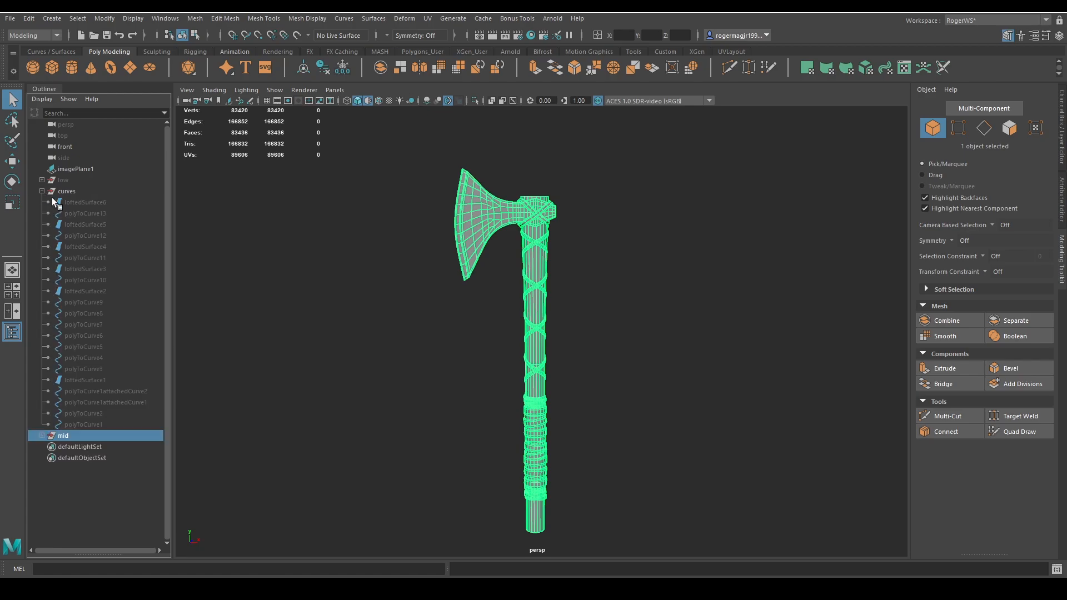
click(84, 202)
shift+click(89, 426)
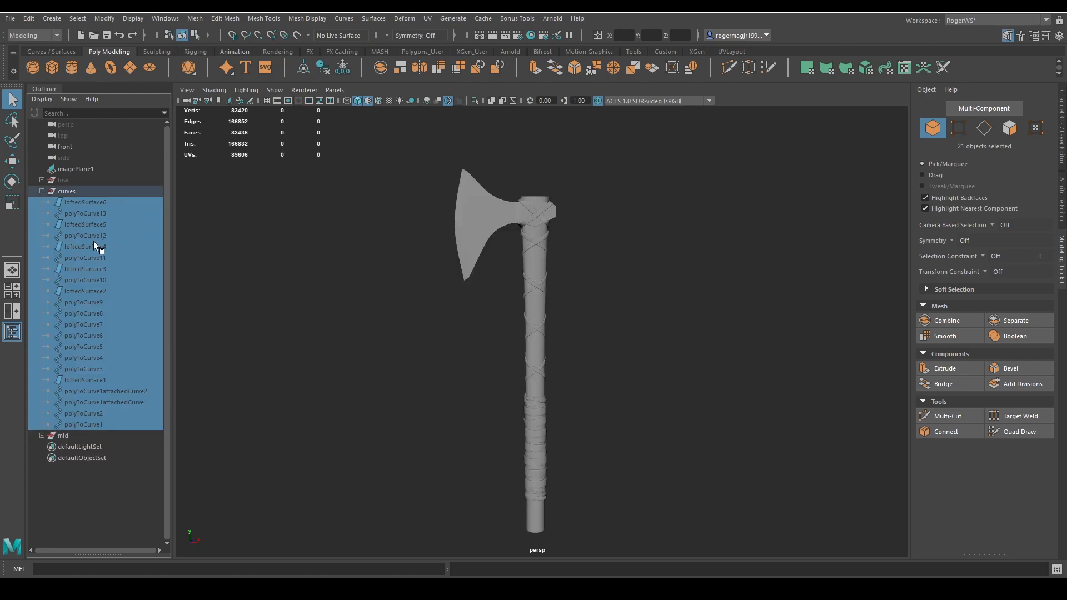
click(68, 203)
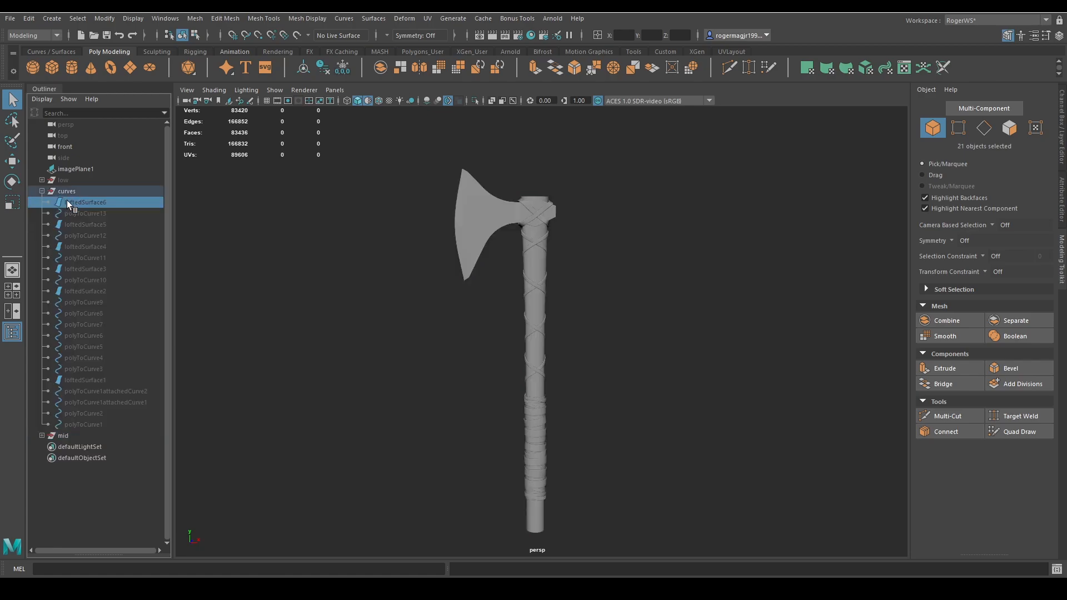
shift+click(84, 422)
click(89, 202)
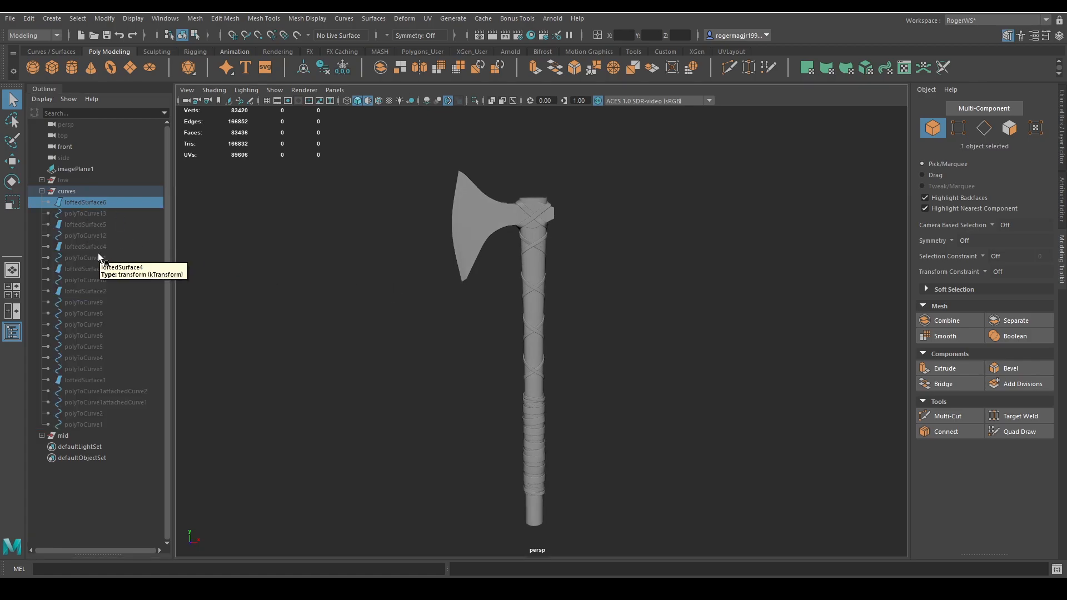
alt+drag(300, 295, 333, 336)
click(97, 425)
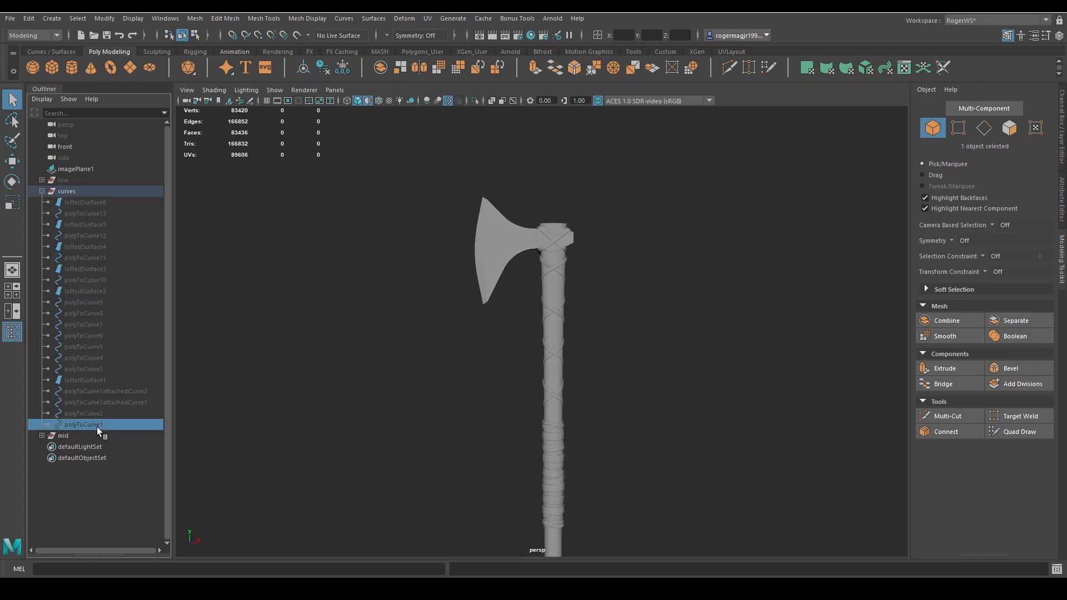
shift+click(88, 202)
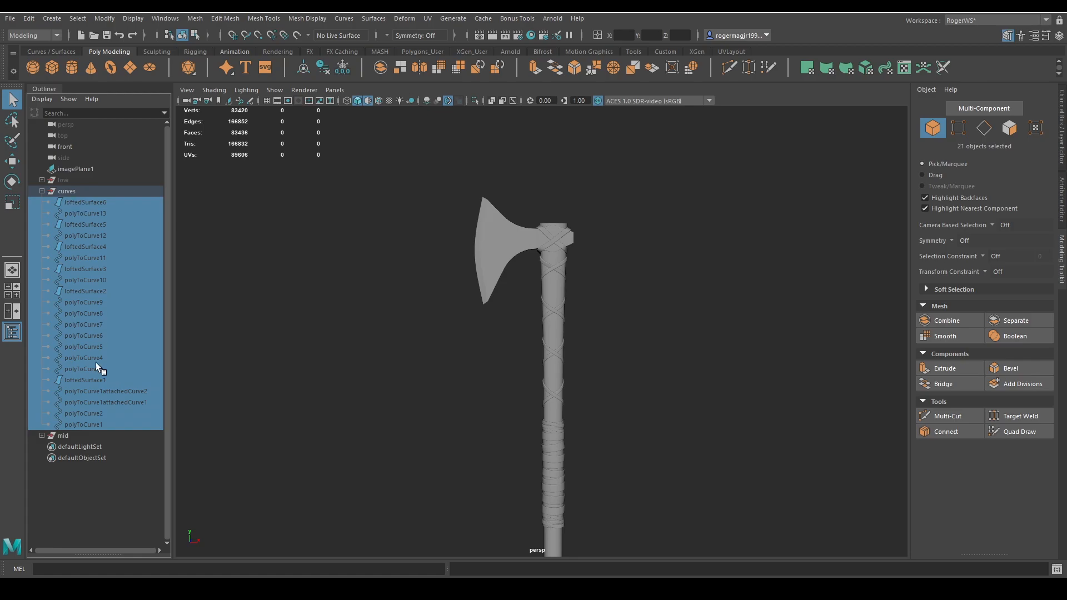
click(41, 190)
click(80, 191)
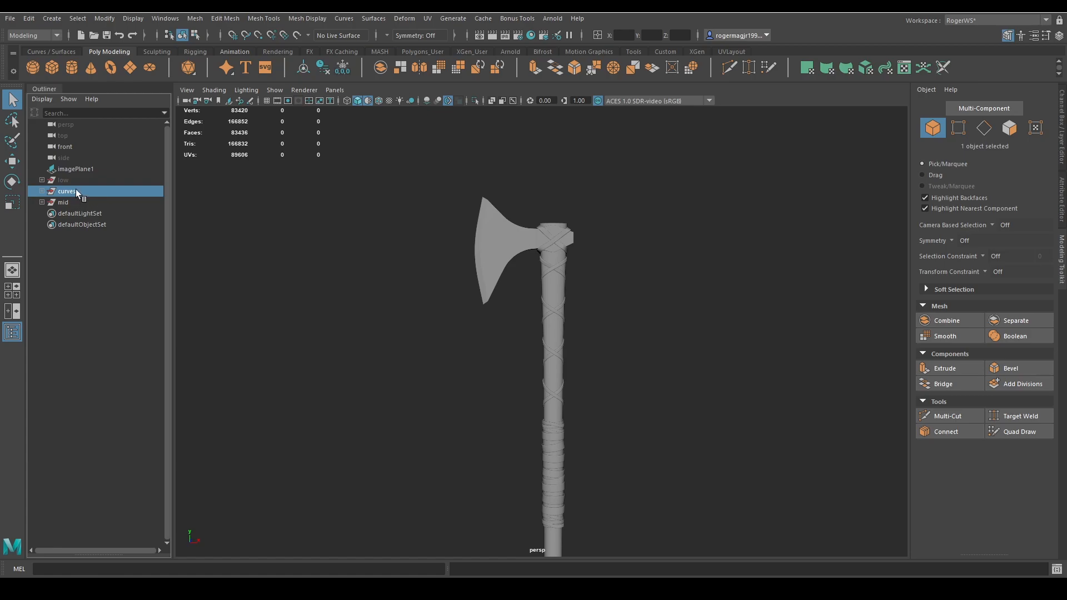
Examine the contents of the hidden low group and compare them with the axe head in the scene
click(70, 182)
click(42, 180)
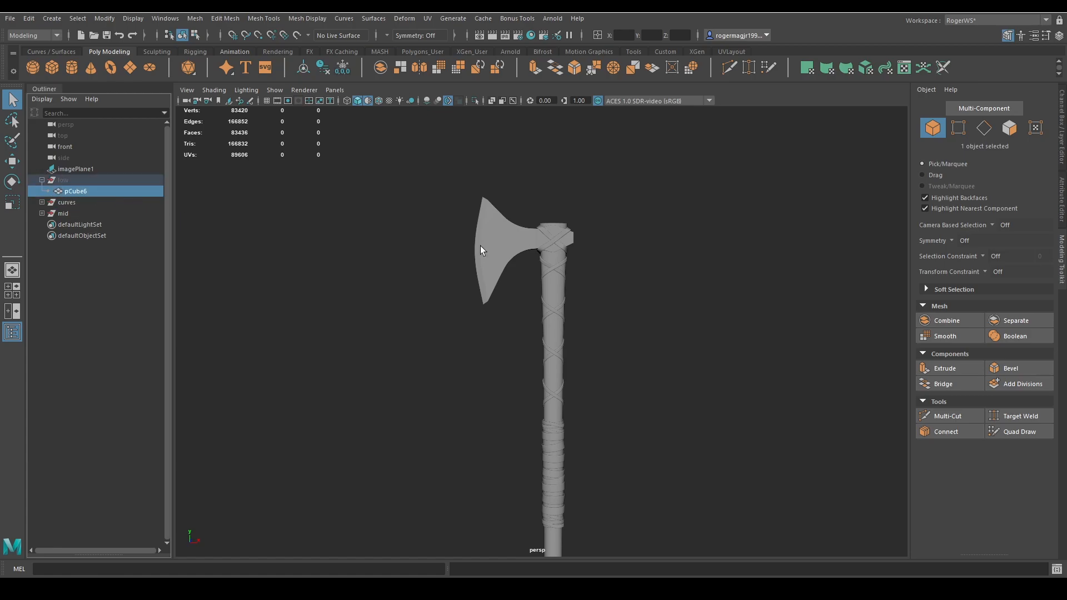
click(518, 252)
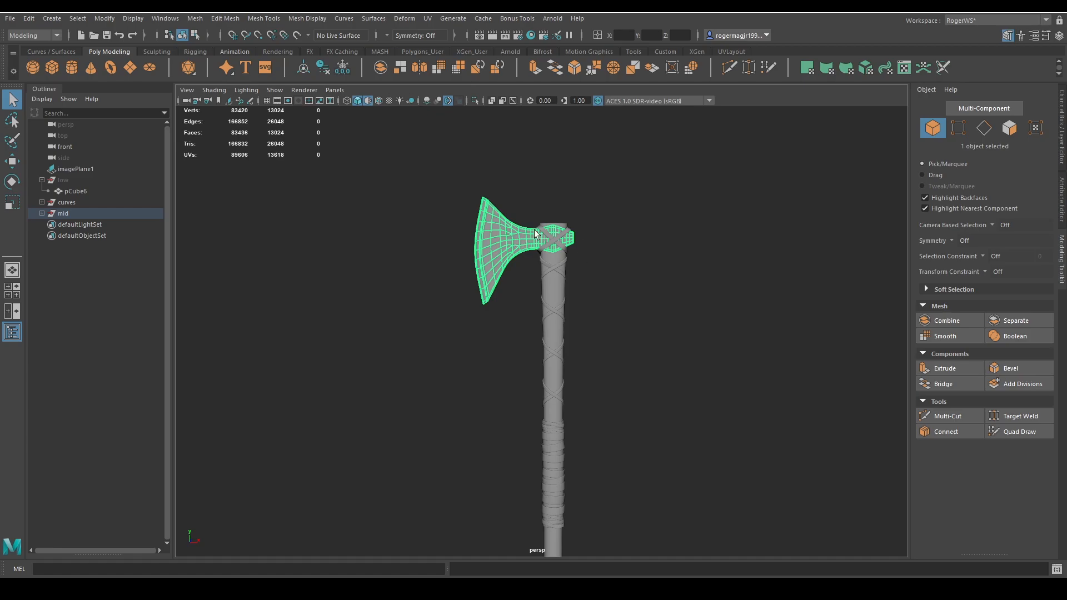
click(42, 180)
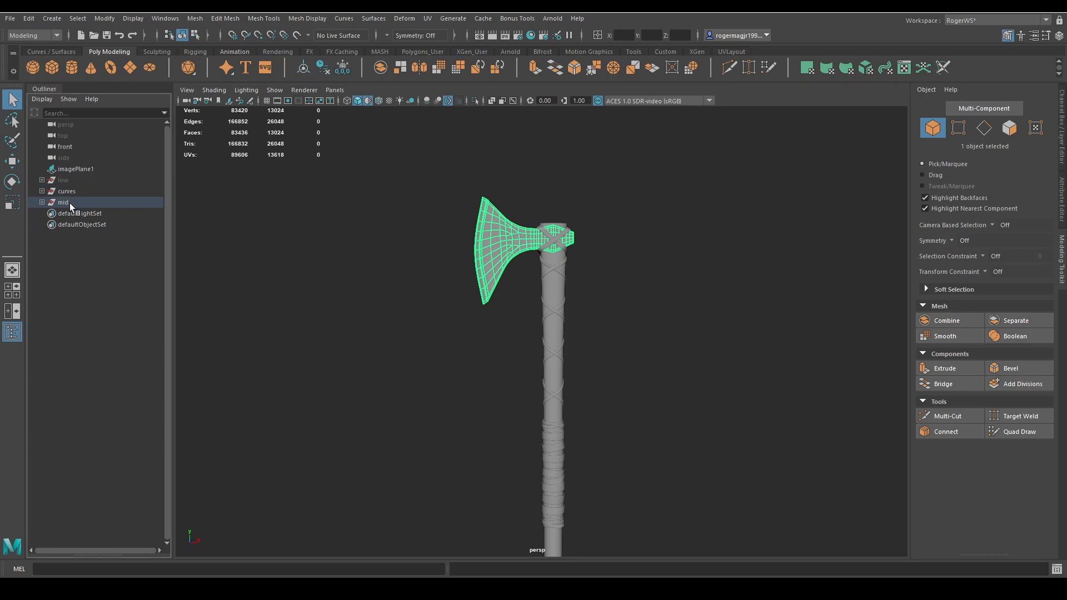
Examine the meshes in the mid group by selecting all of them, and collapse the group
click(69, 202)
click(42, 202)
click(82, 213)
shift+click(111, 502)
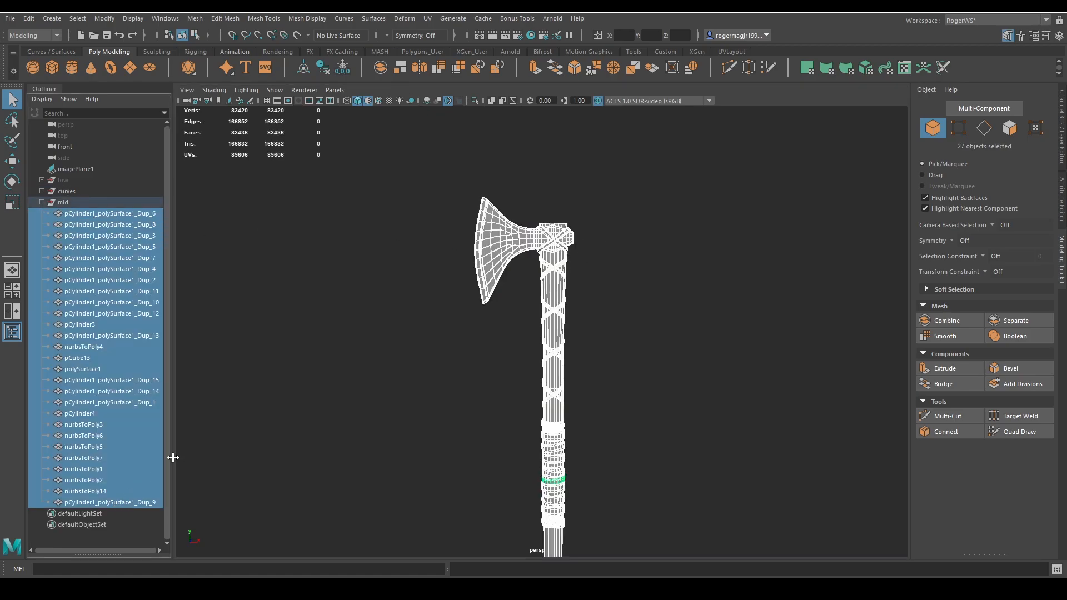
scroll(461, 342, down, 4)
scroll(527, 341, up, 5)
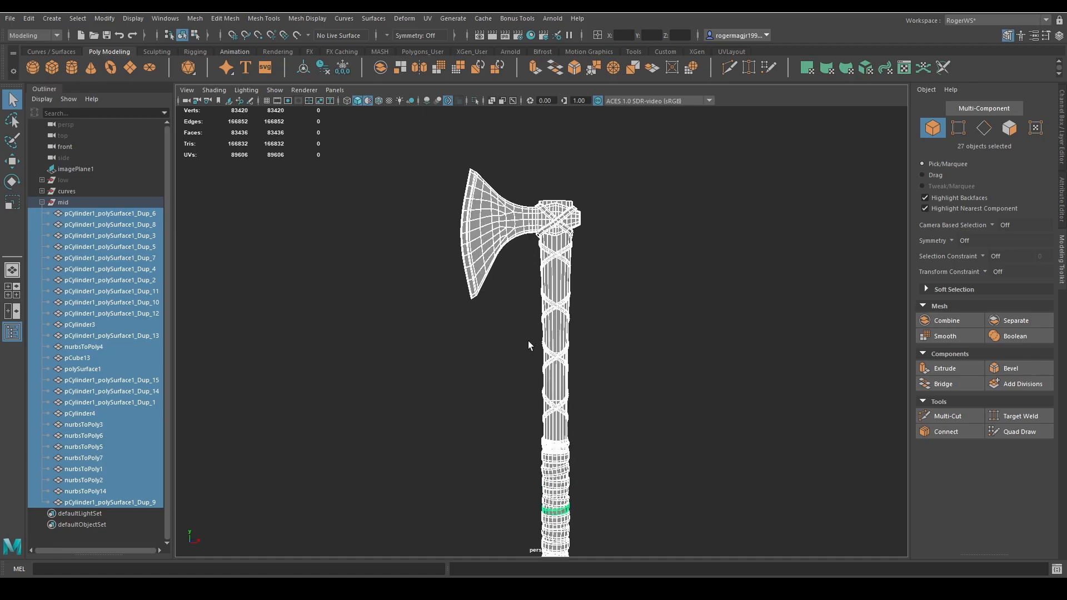
click(62, 202)
click(42, 203)
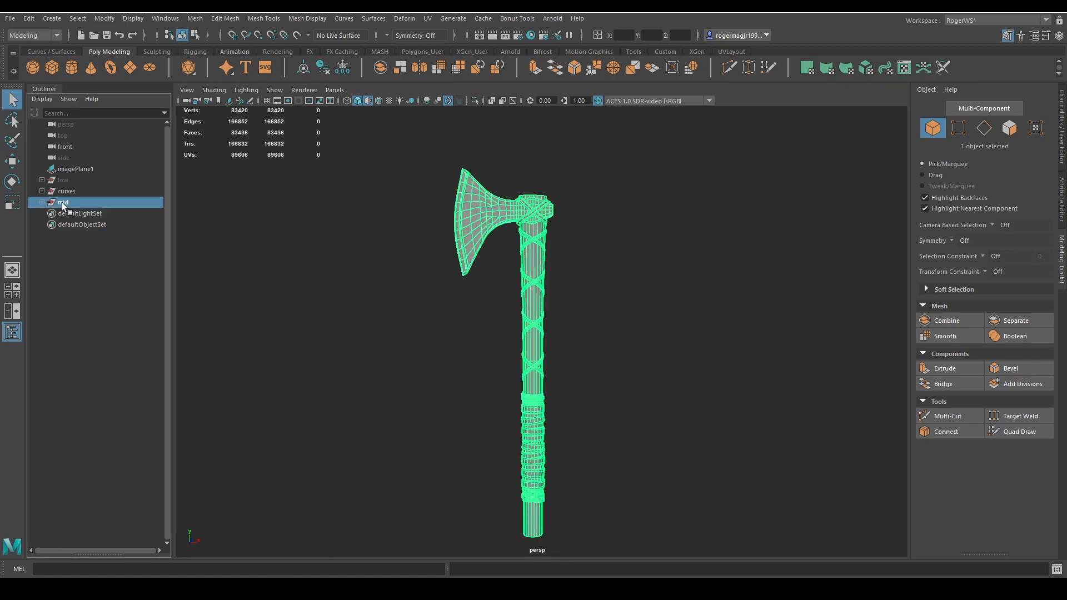
Duplicate the axe head mesh from the mid group
click(469, 213)
mouse_move(472, 216)
alt+mouse_down()
mouse_move(503, 218)
mouse_move(473, 230)
alt+mouse_up()
key(ctrl+d)
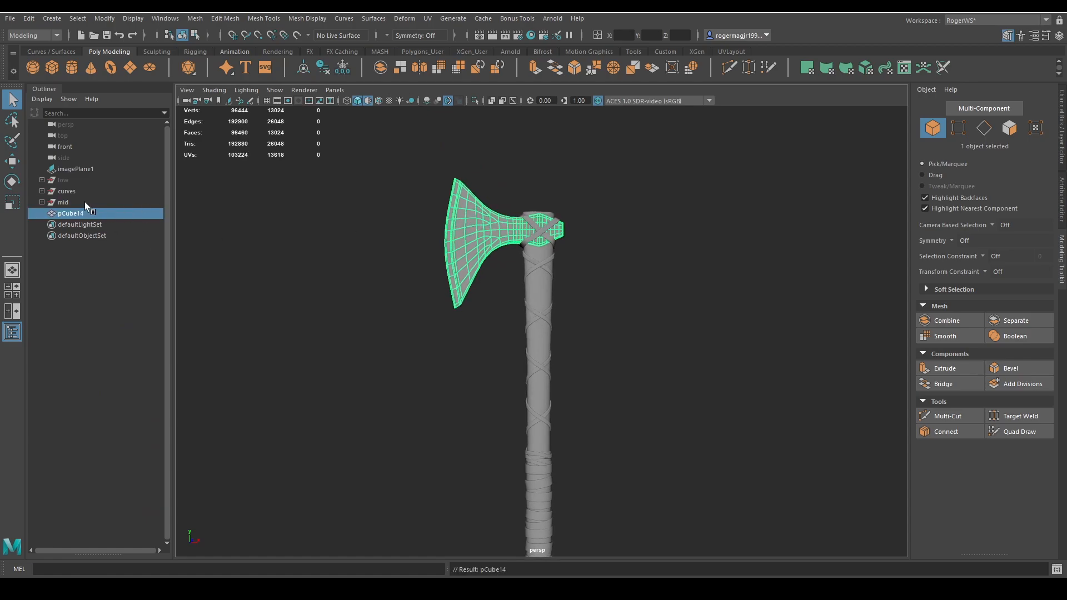
Hide the mid group and inspect the duplicated axe head from several angles
click(84, 200)
key(ctrl+h)
click(498, 235)
alt+middle_drag(498, 235, 544, 343)
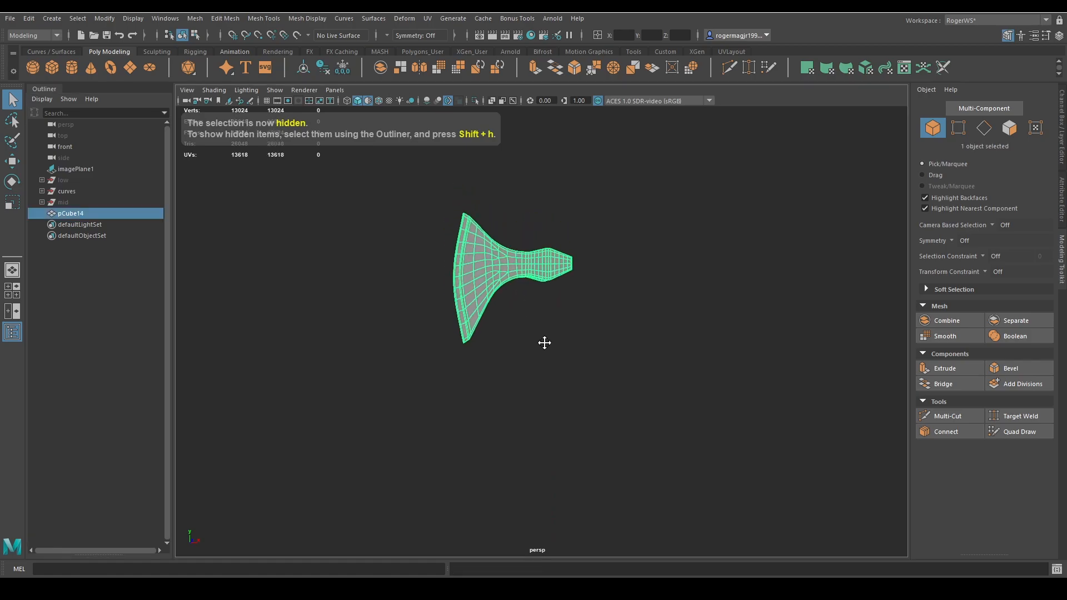
click(71, 203)
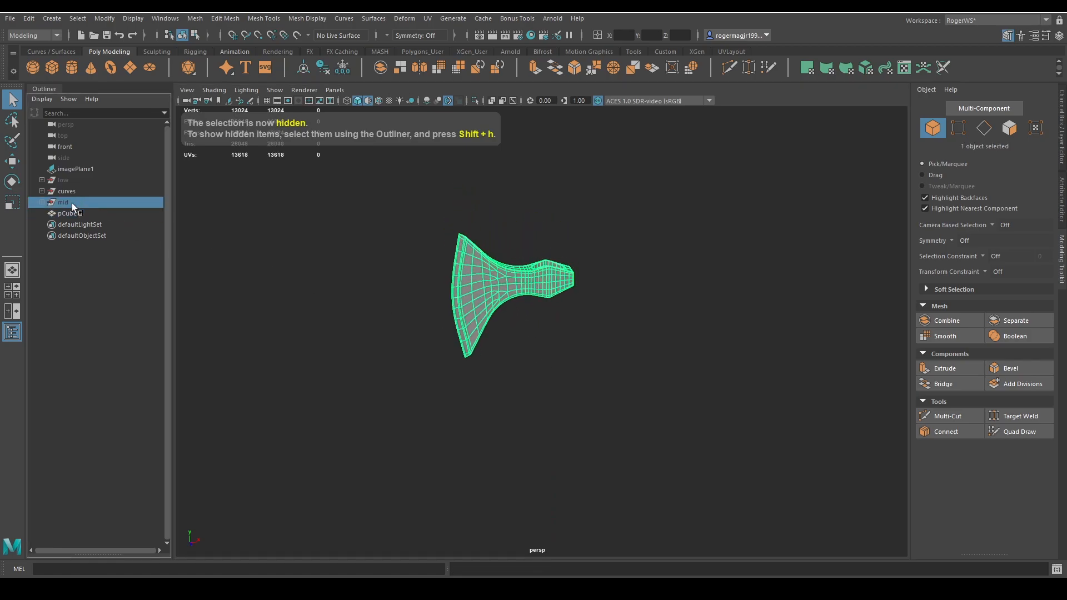
click(503, 266)
alt+drag(502, 265, 573, 279)
scroll(536, 275, up, 1)
alt+middle_drag(573, 279, 595, 332)
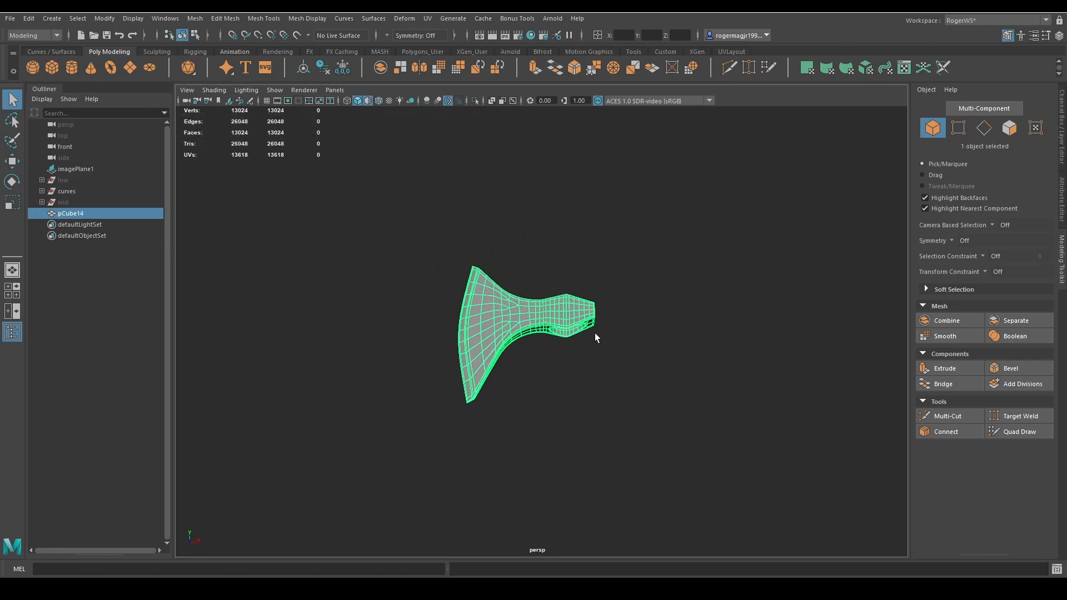
alt+drag(595, 333, 524, 310)
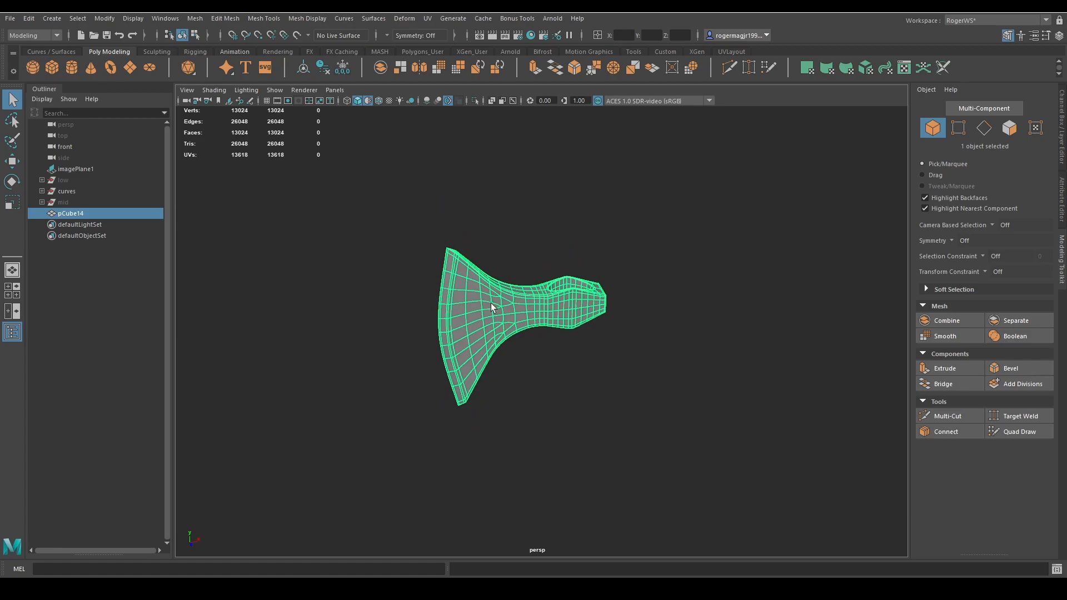
Unhide the mid group, isolate it in the viewport, and look over the complete axe
click(72, 202)
key(shift+h)
key(ctrl+1)
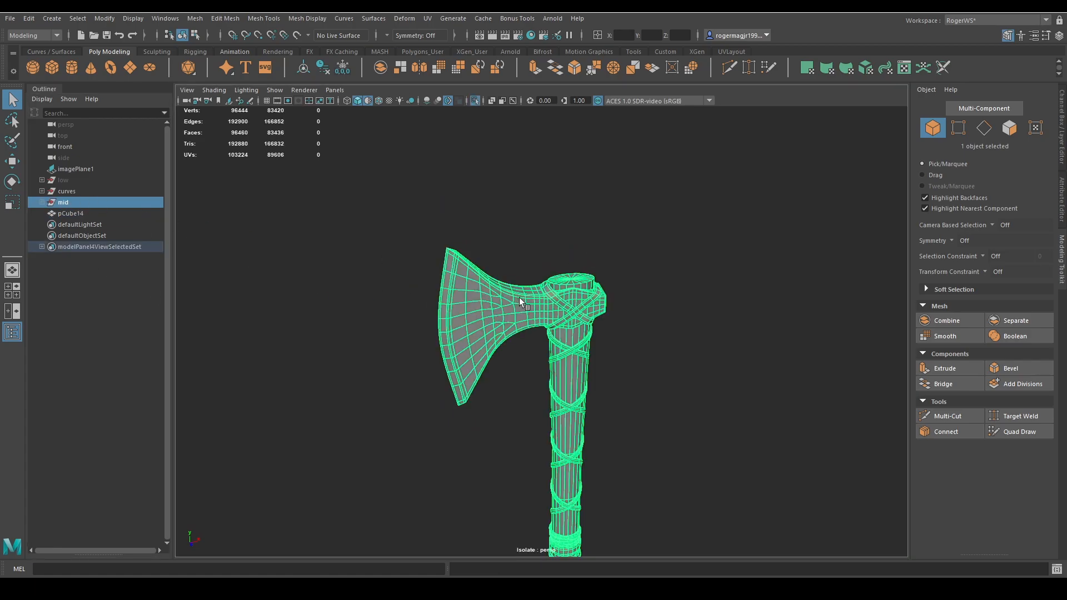
click(68, 181)
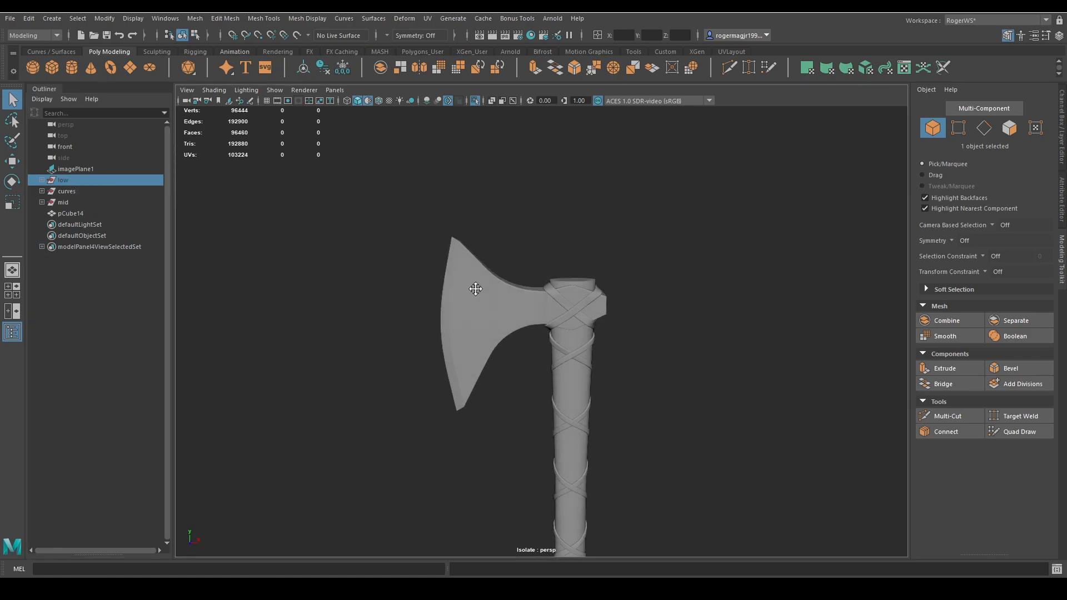
alt+middle_drag(476, 289, 424, 243)
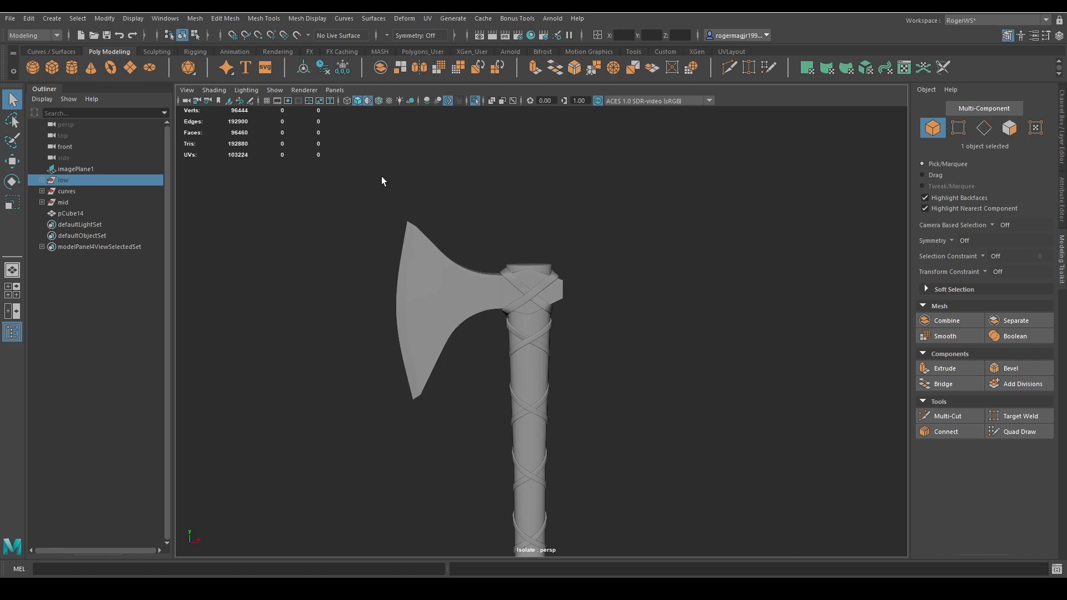
alt+middle_drag(501, 210, 501, 182)
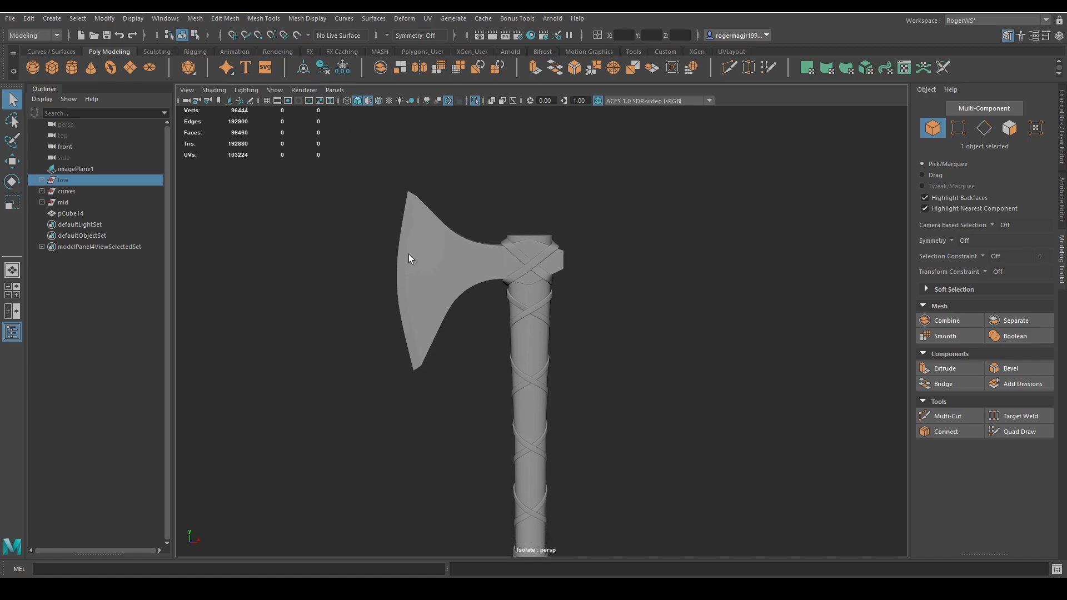
alt+middle_drag(552, 260, 550, 217)
alt+middle_drag(578, 278, 570, 206)
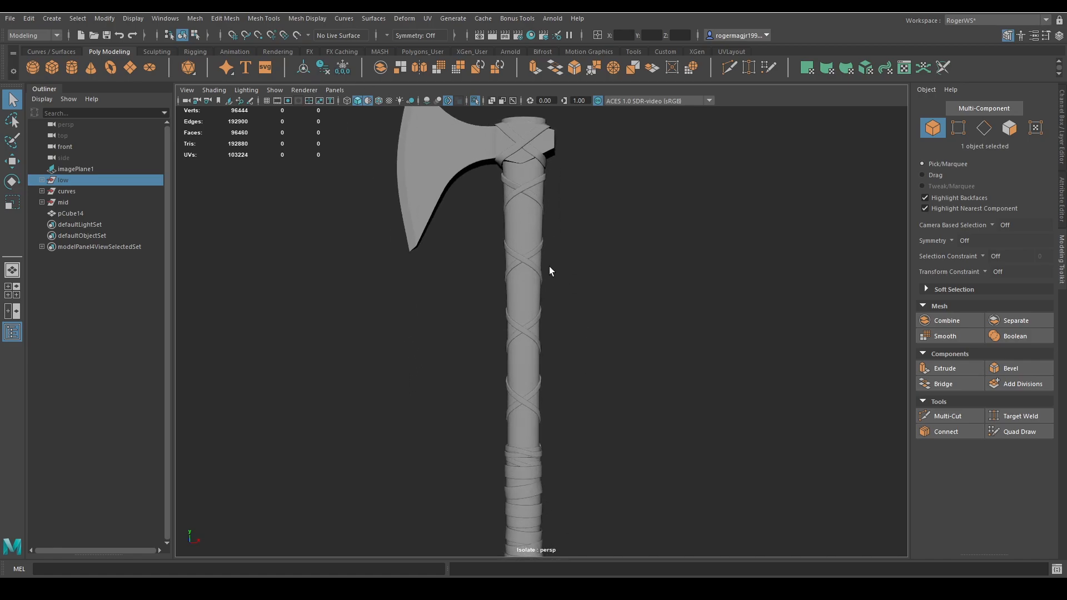
alt+drag(549, 266, 545, 225)
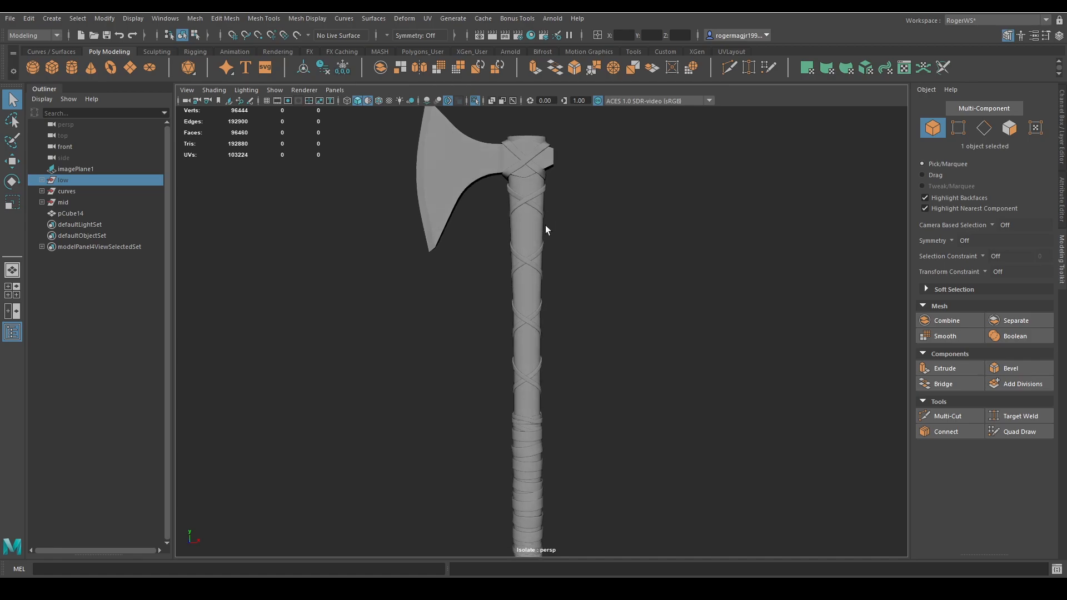
alt+middle_drag(548, 225, 554, 257)
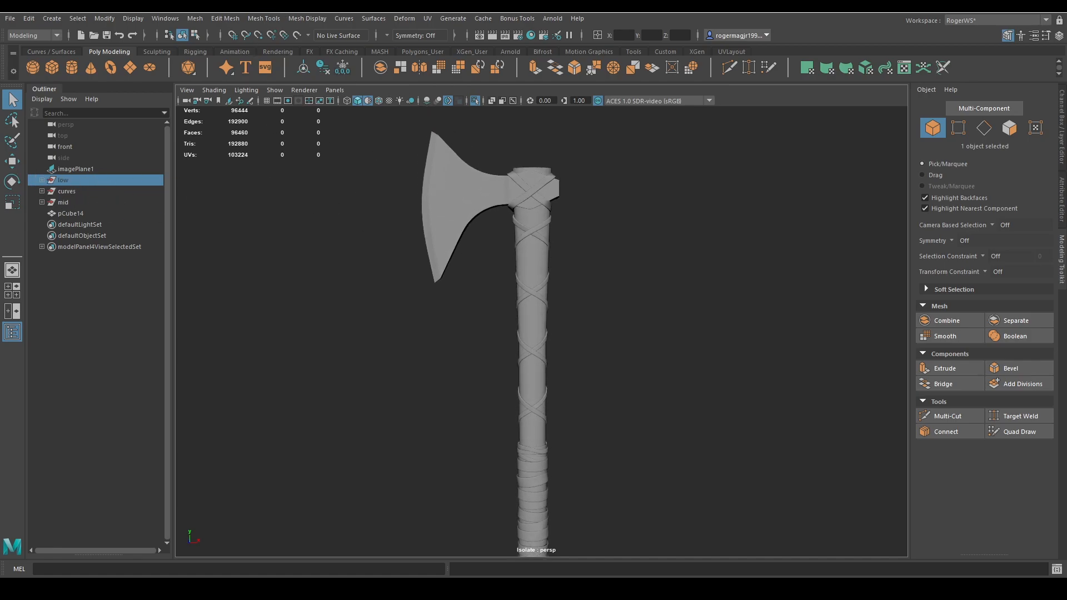
Turn off viewport isolation and hide the mid group, leaving only the duplicated axe head on display
click(85, 214)
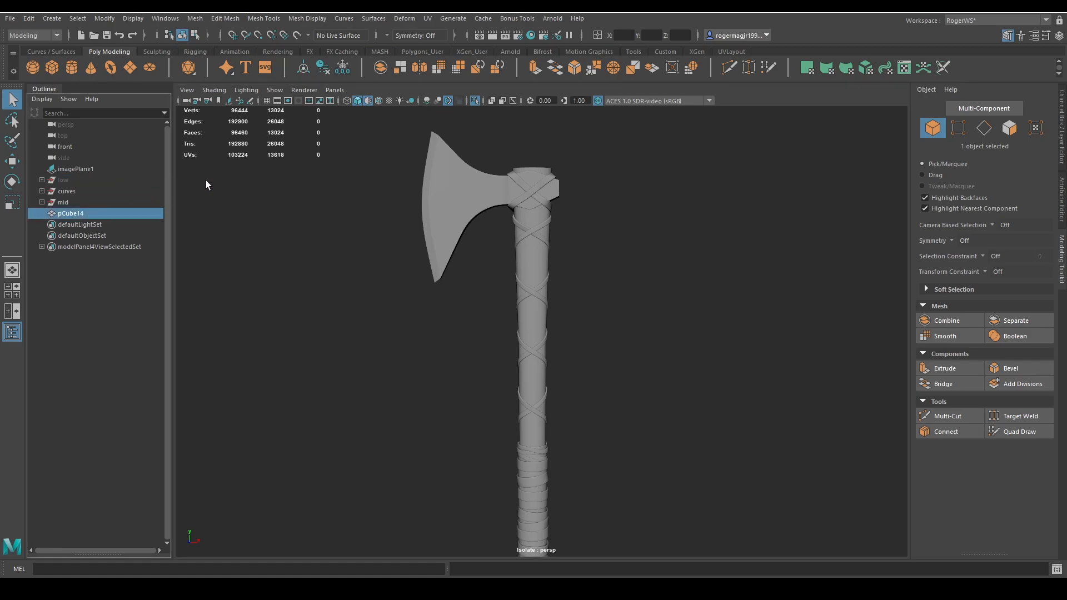
alt+middle_drag(296, 249, 319, 261)
key(ctrl+1)
click(63, 204)
key(ctrl+h)
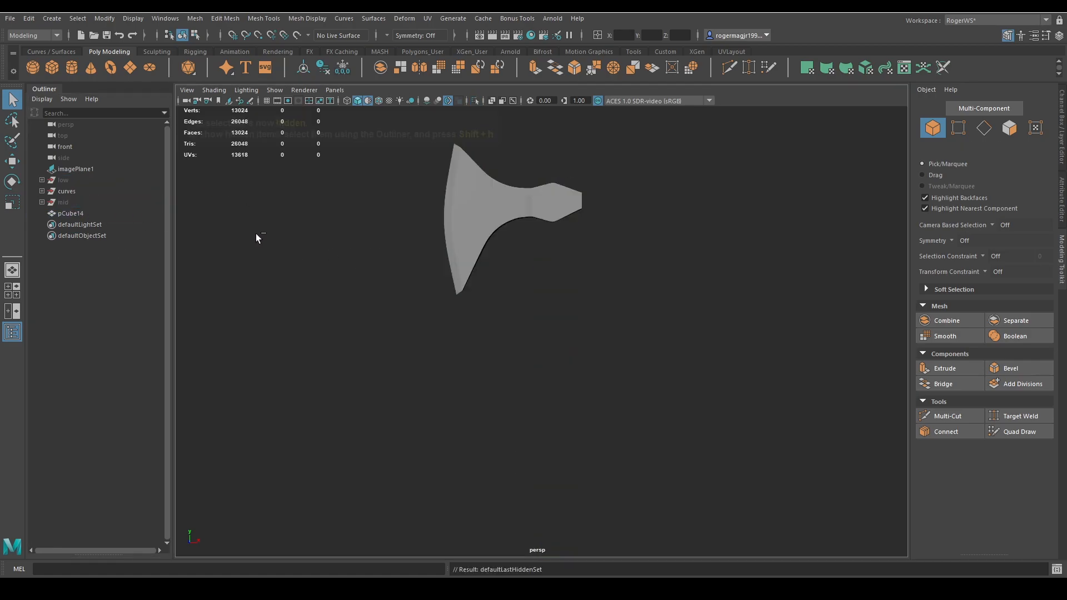
Group the duplicated axe head and rename the group high_grp
click(488, 205)
key(f)
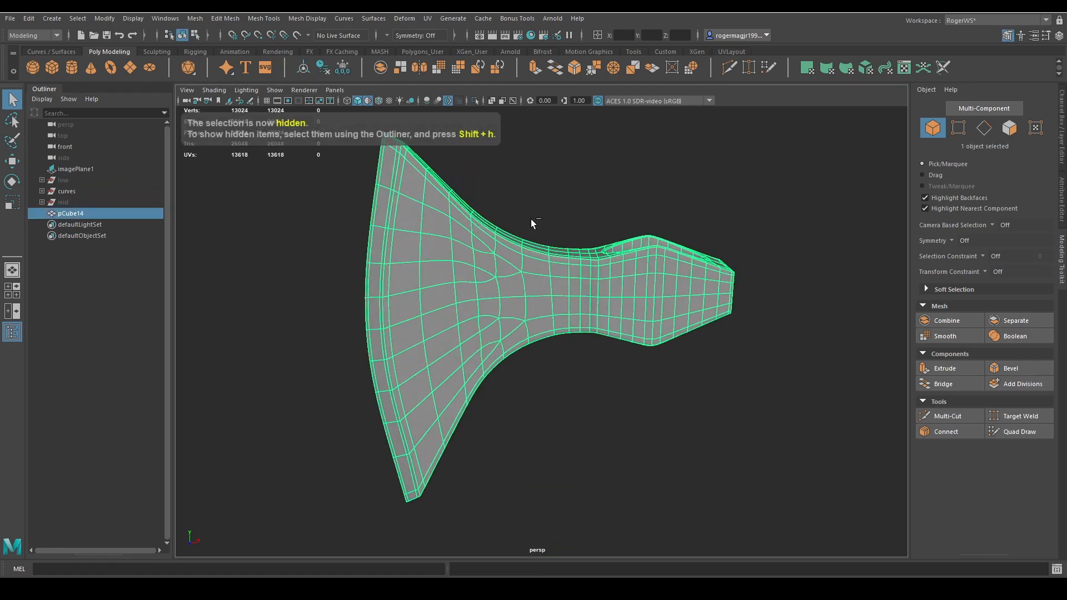
key(ctrl+g)
double_click(71, 213)
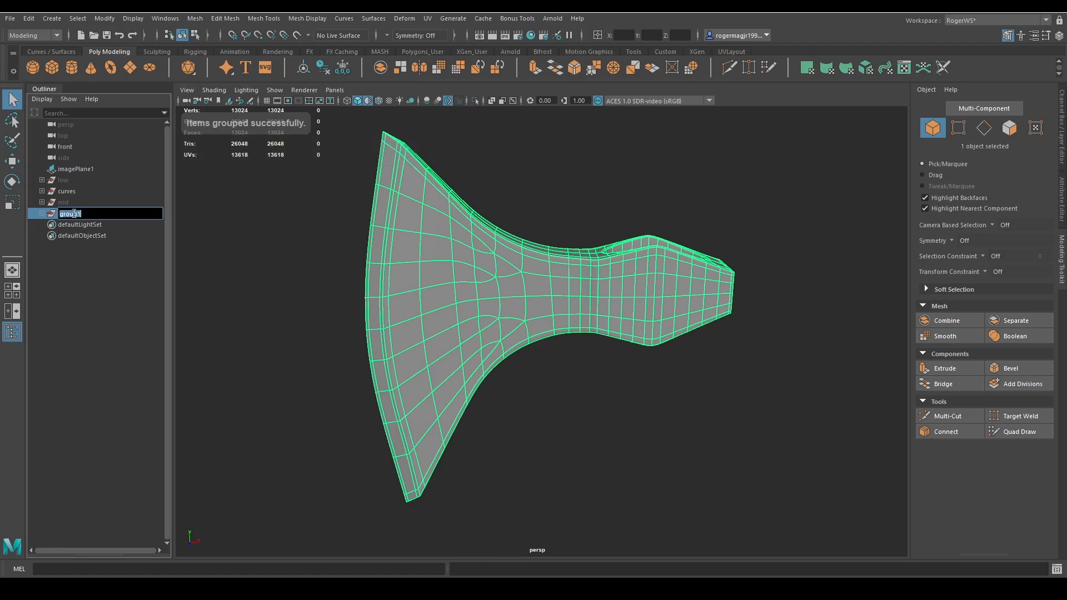
text(high_grp)
key(Return)
Turn off the smooth mesh preview on the duplicated axe head
alt+drag(627, 236, 593, 236)
click(593, 235)
click(565, 295)
key(1)
alt+drag(565, 294, 528, 245)
click(528, 245)
click(517, 255)
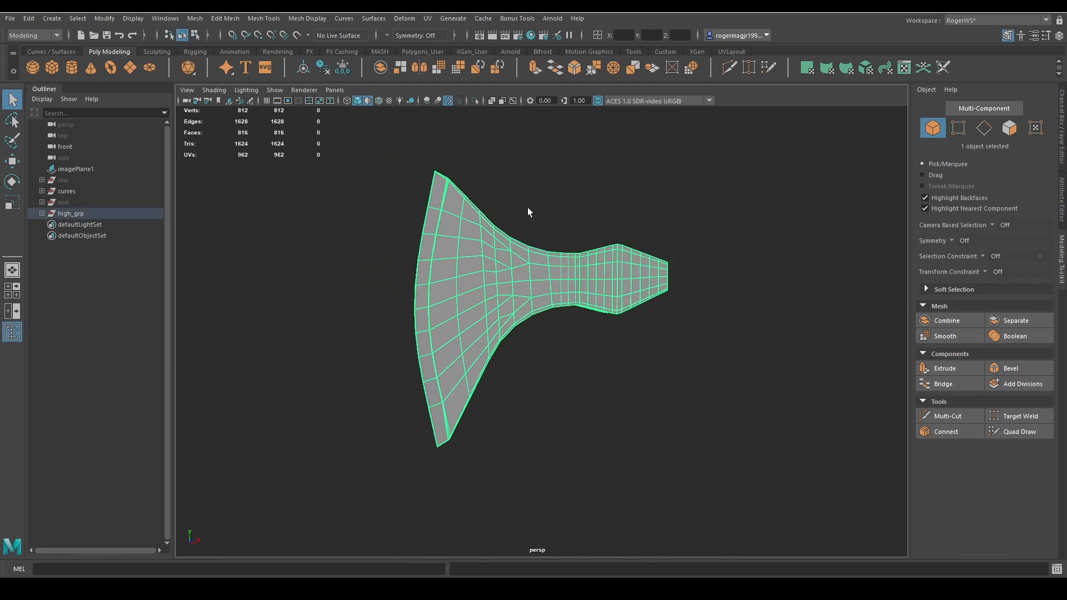
Apply Smooth to the duplicated axe head mesh and switch it to vertex selection
shift+right_drag(536, 179, 527, 237)
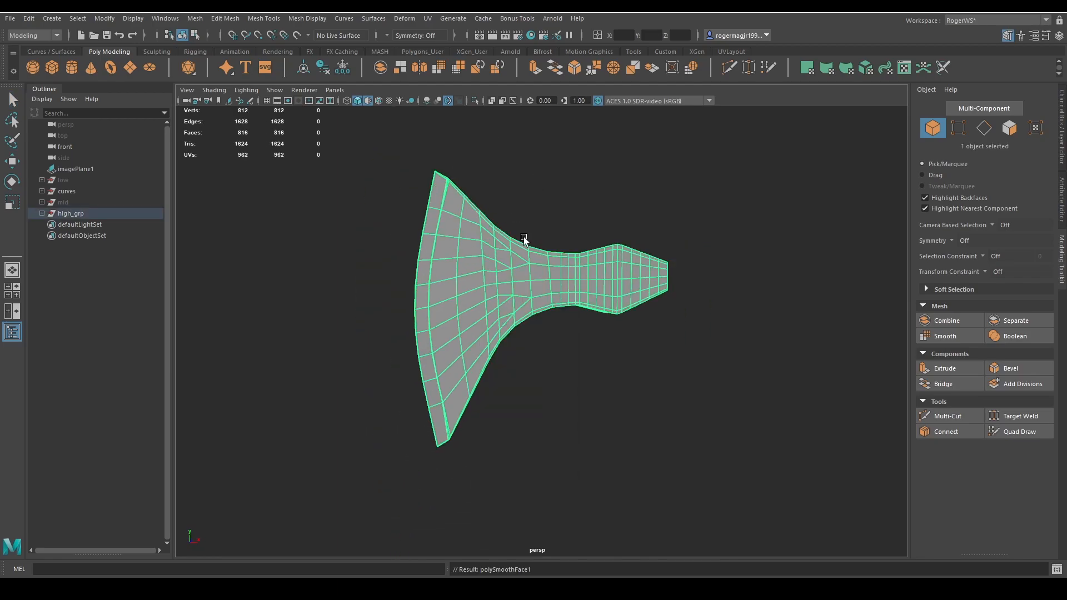
click(536, 207)
key(q)
click(505, 265)
key(w)
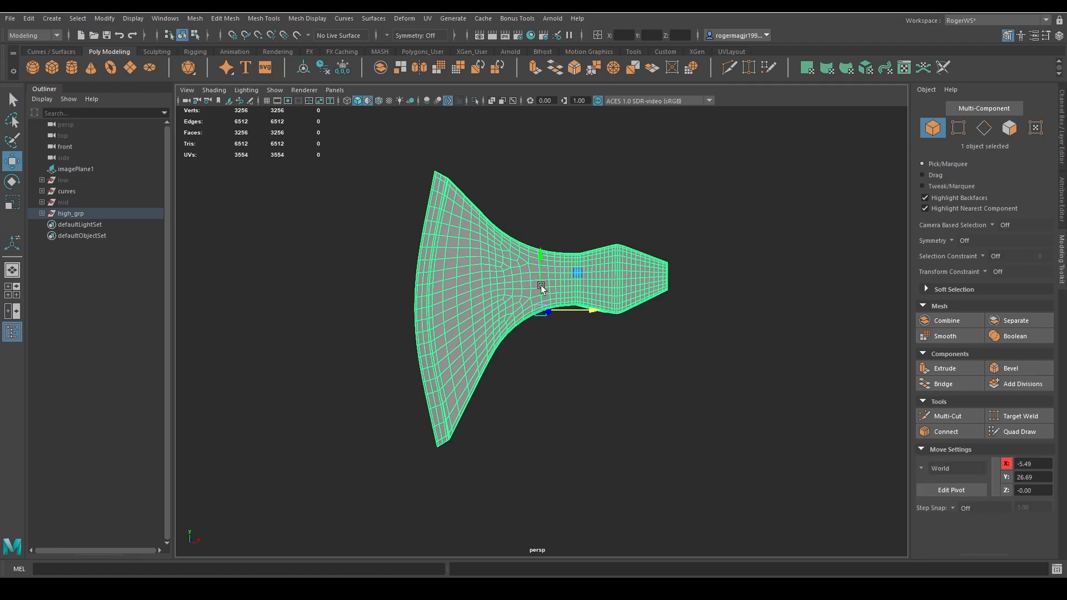
key(F9)
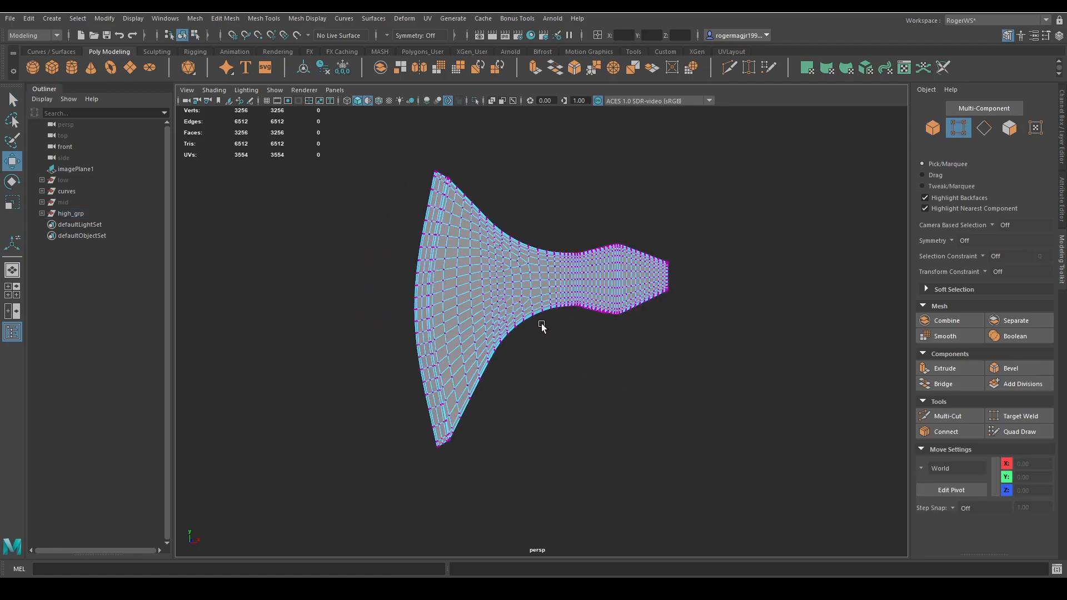
Return the axe head to object selection and compare its shading with smooth mesh preview on and off
key(q)
key(F8)
click(550, 349)
alt+drag(562, 297, 541, 265)
click(536, 304)
key(1)
key(3)
key(1)
click(546, 338)
click(552, 286)
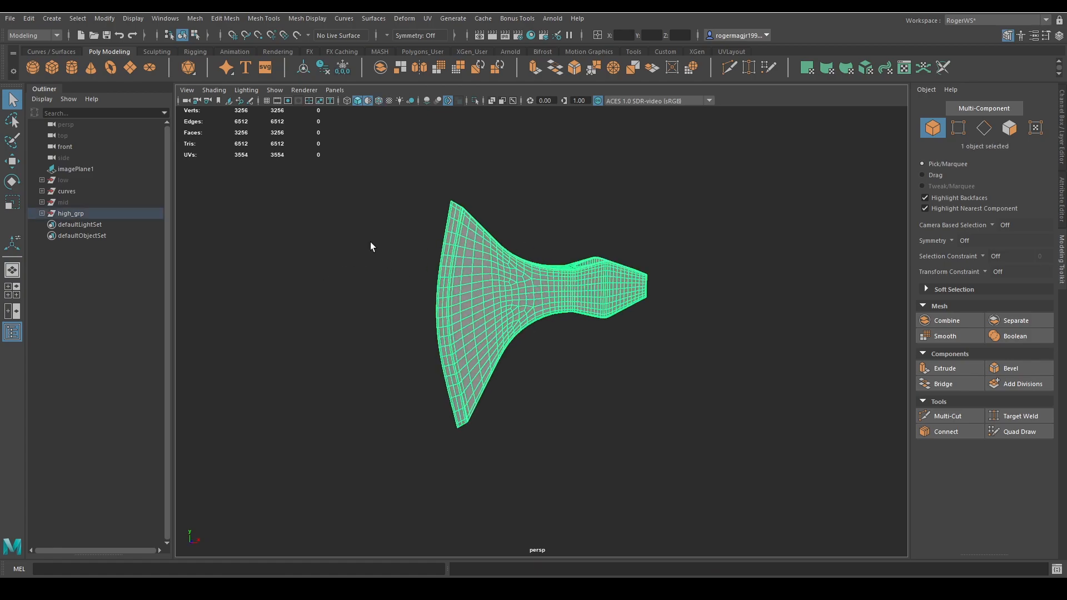
Hide high_grp and show the mid group again
click(115, 215)
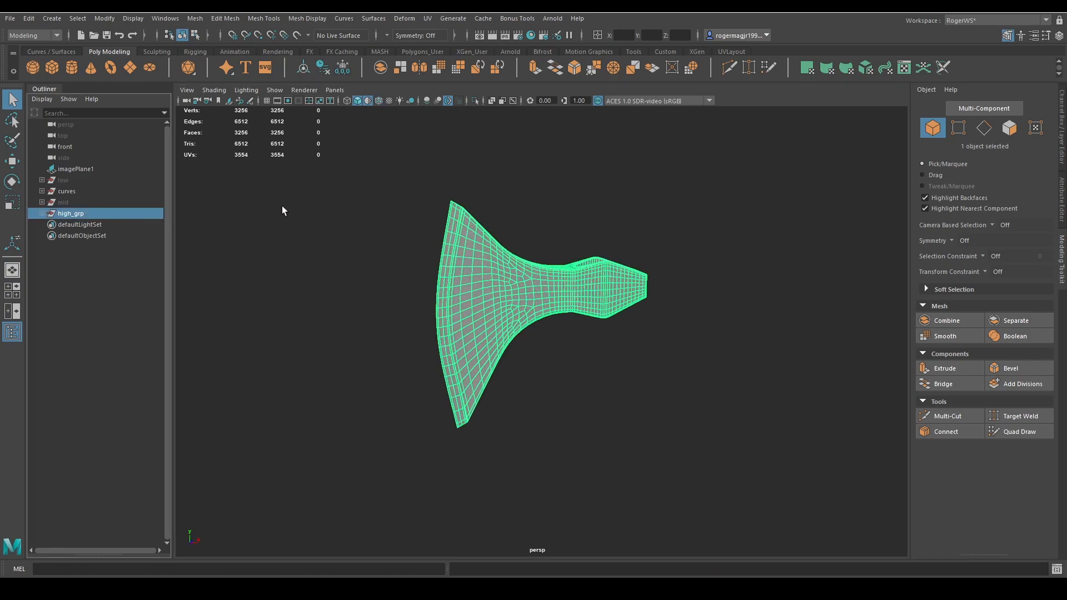
key(ctrl+h)
click(67, 201)
key(shift+h)
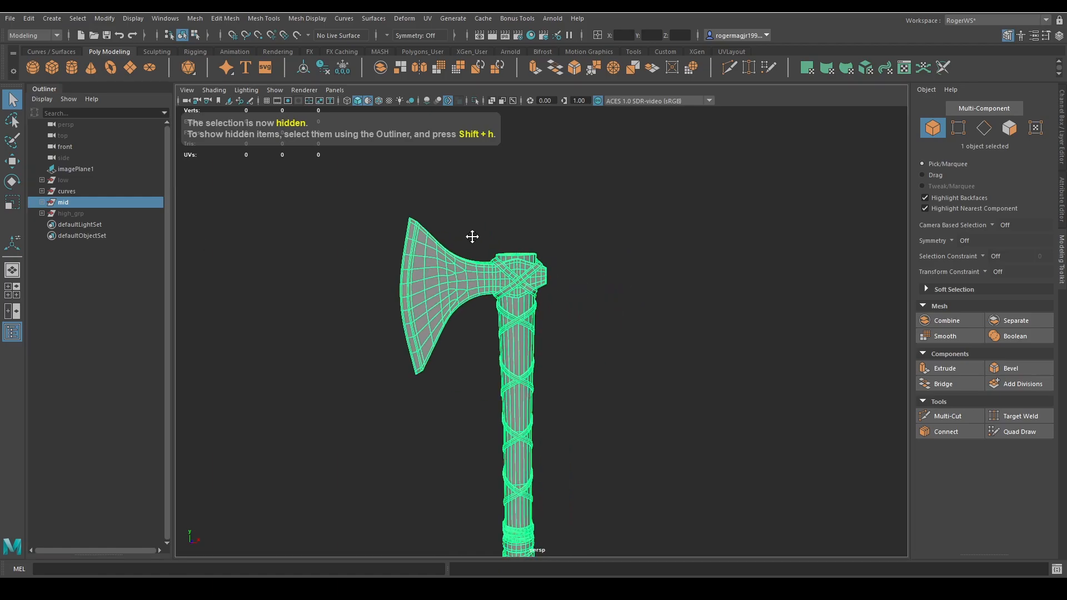
Duplicate the axe handle, take the copy out of the mid group and isolate it in the viewport
scroll(446, 285, up, 3)
click(446, 284)
key(ctrl+d)
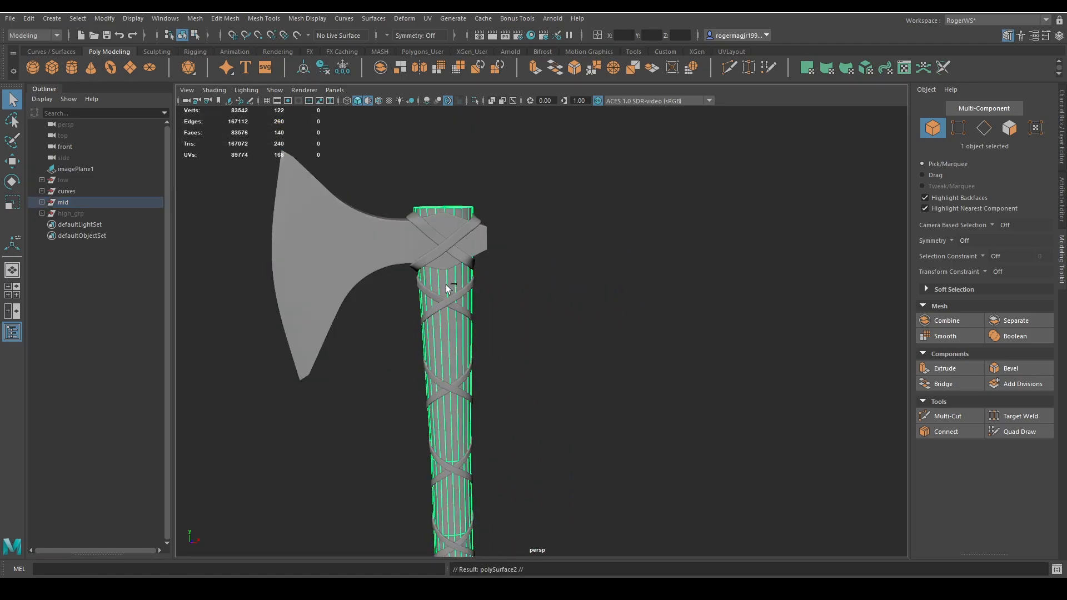
click(74, 202)
click(91, 227)
key(ctrl+1)
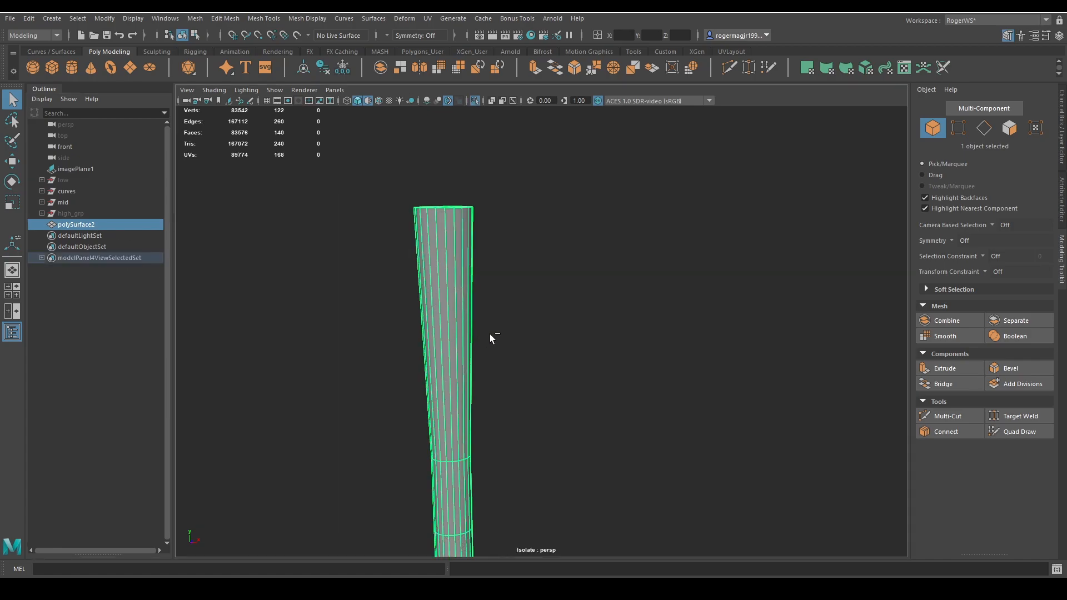
Compare the isolated handle copy with the whole axe by switching viewport isolation off and on
alt+middle_drag(499, 270, 549, 299)
key(ctrl+1)
alt+middle_drag(491, 263, 429, 241)
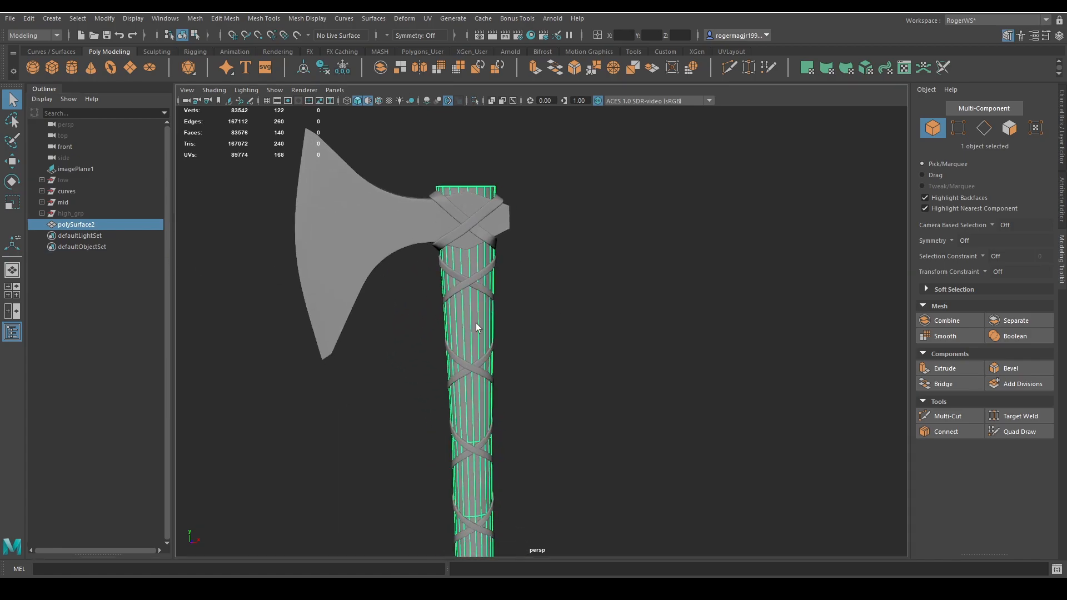
alt+middle_drag(476, 321, 491, 285)
key(ctrl+1)
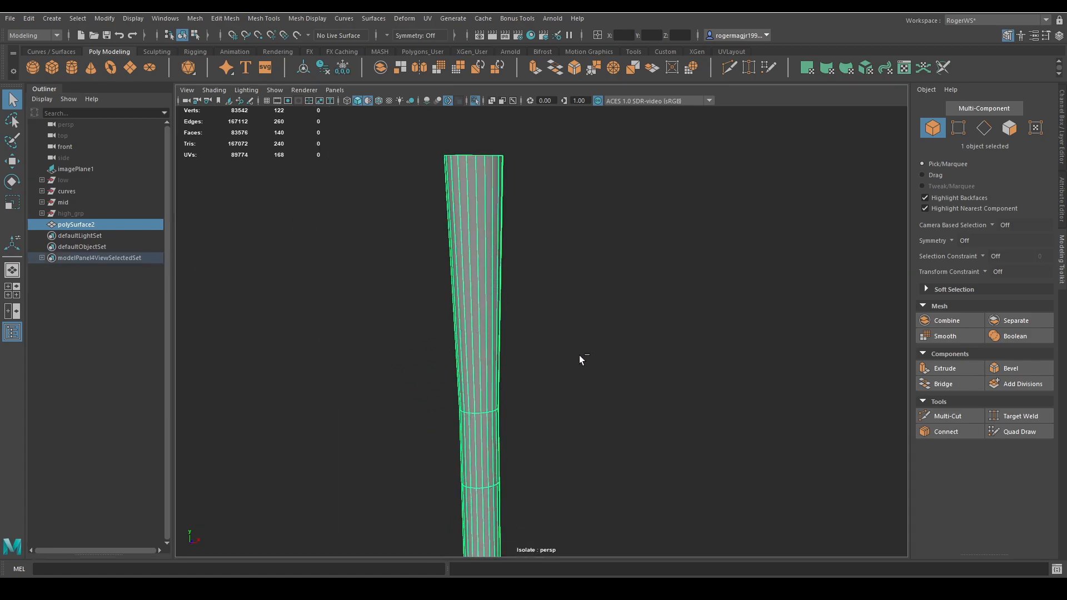
click(473, 102)
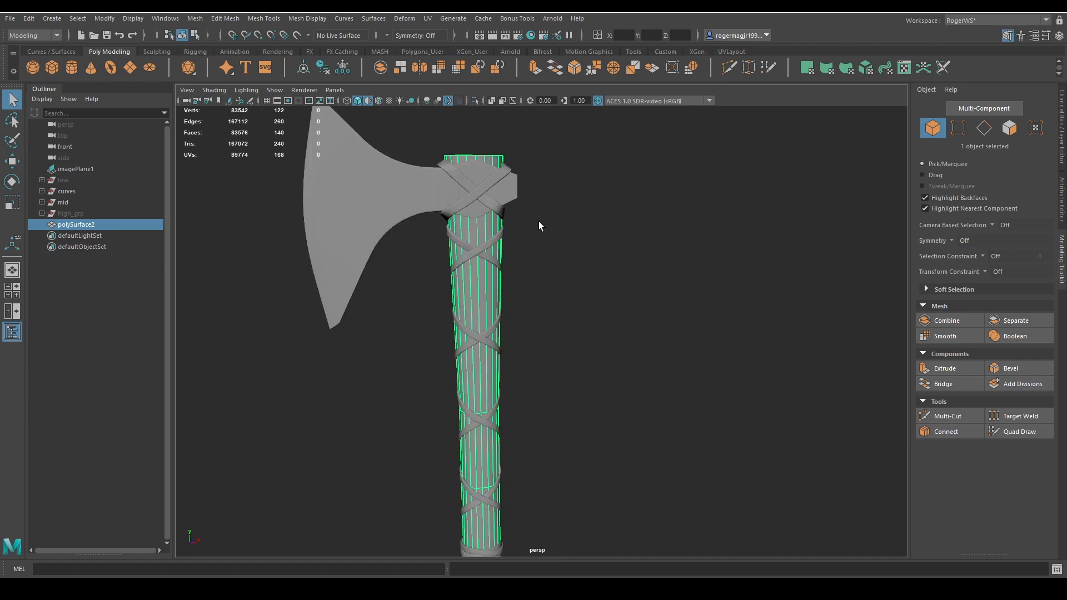
alt+middle_drag(539, 221, 543, 238)
click(476, 98)
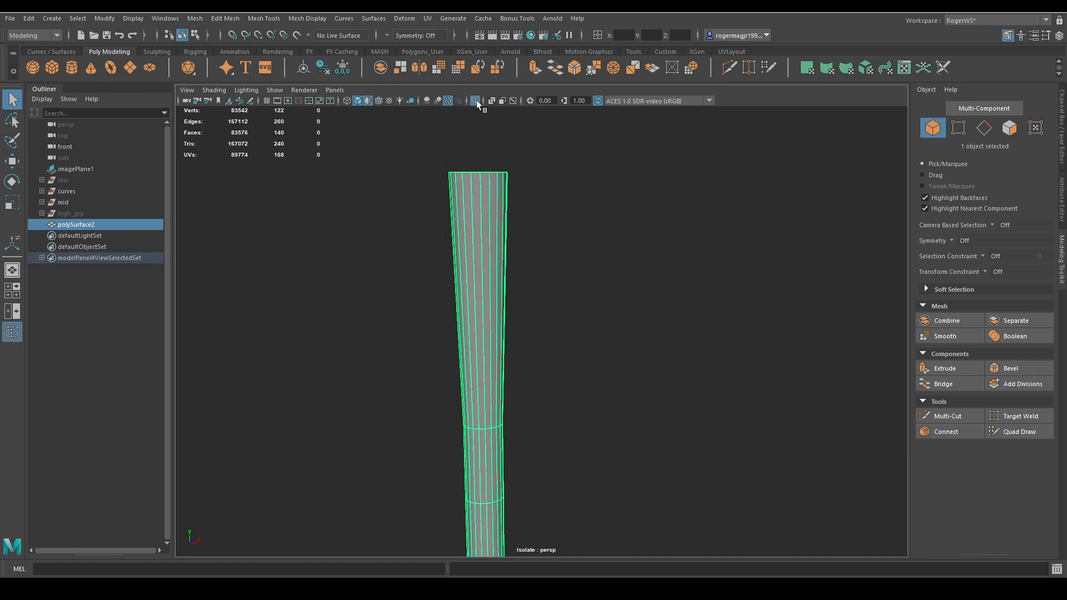
click(476, 100)
click(476, 101)
click(475, 99)
alt+middle_drag(531, 192, 558, 208)
key(ctrl+1)
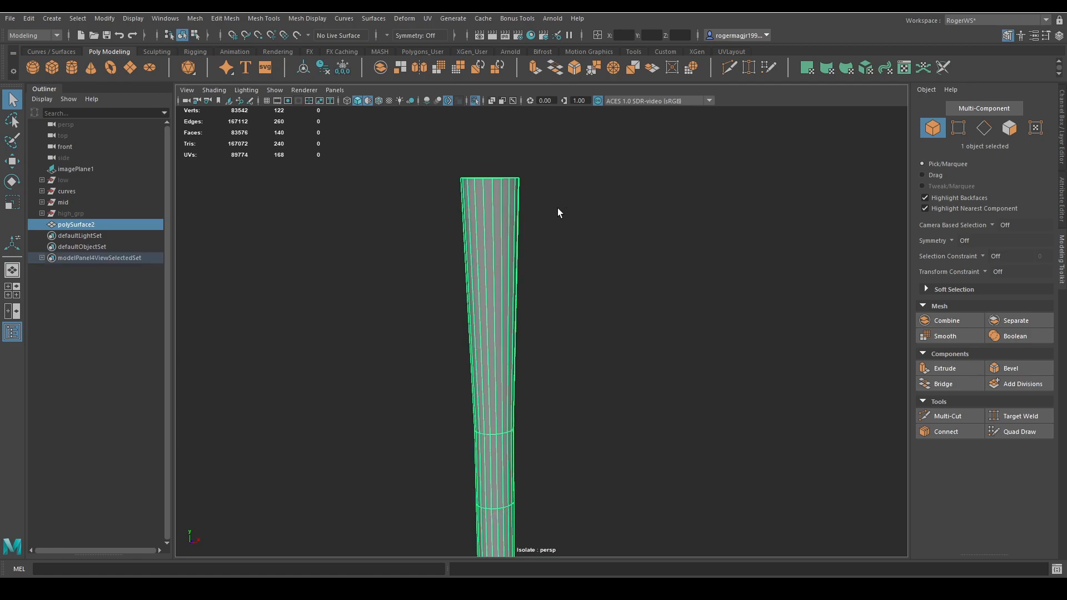
Bevel the rim edge loops at both ends of the handle copy
alt+drag(558, 211, 564, 298)
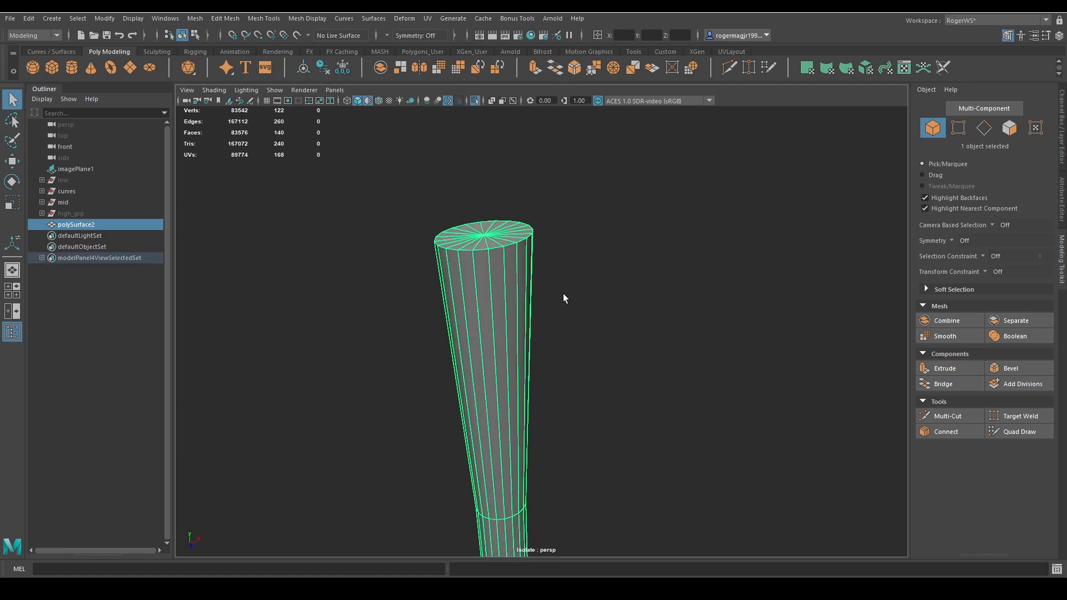
key(F10)
double_click(490, 256)
alt+drag(490, 256, 537, 291)
alt+right_drag(537, 291, 606, 333)
shift+click(409, 231)
shift+click(409, 230)
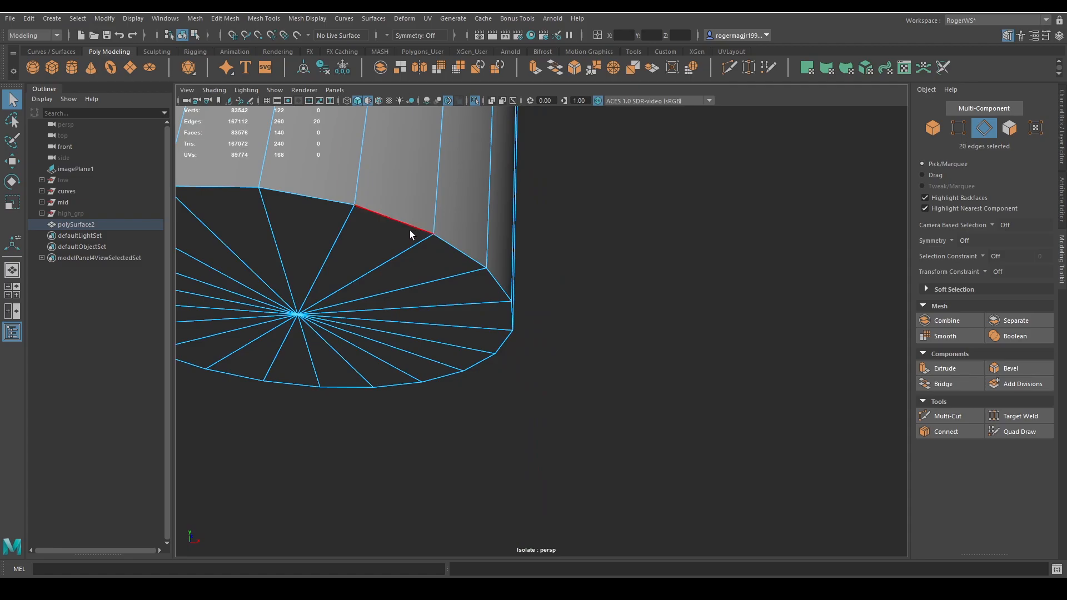
shift+click(316, 203)
scroll(403, 243, down, 5)
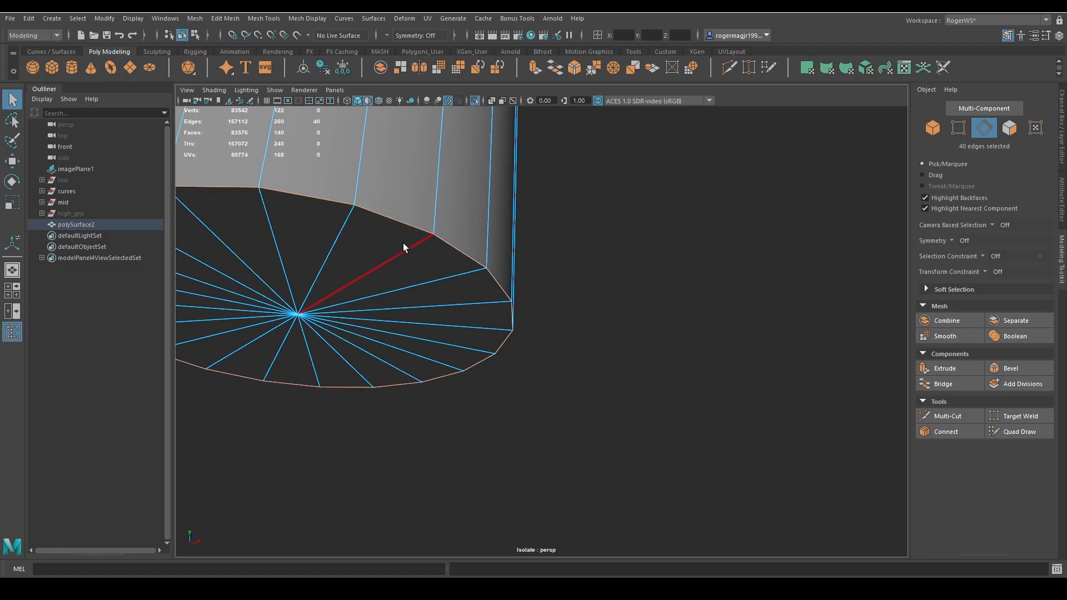
click(1011, 368)
alt+middle_drag(547, 261, 648, 261)
alt+right_drag(649, 261, 733, 278)
alt+middle_drag(733, 278, 649, 283)
Adjust the value-change speed of the bevel's in-view settings, testing it on the Fraction
click(652, 333)
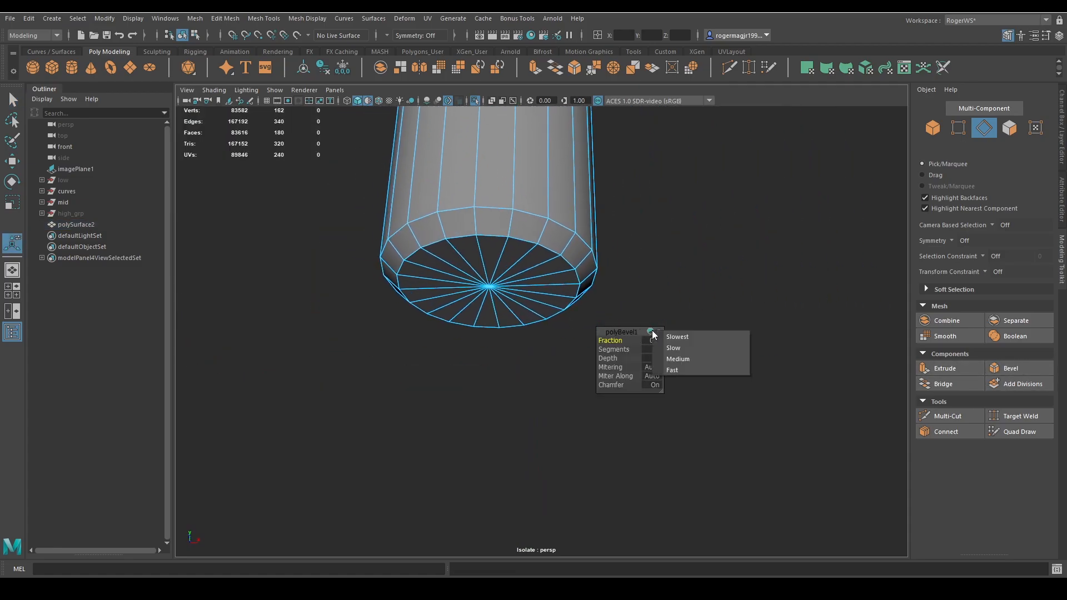
click(667, 339)
click(645, 332)
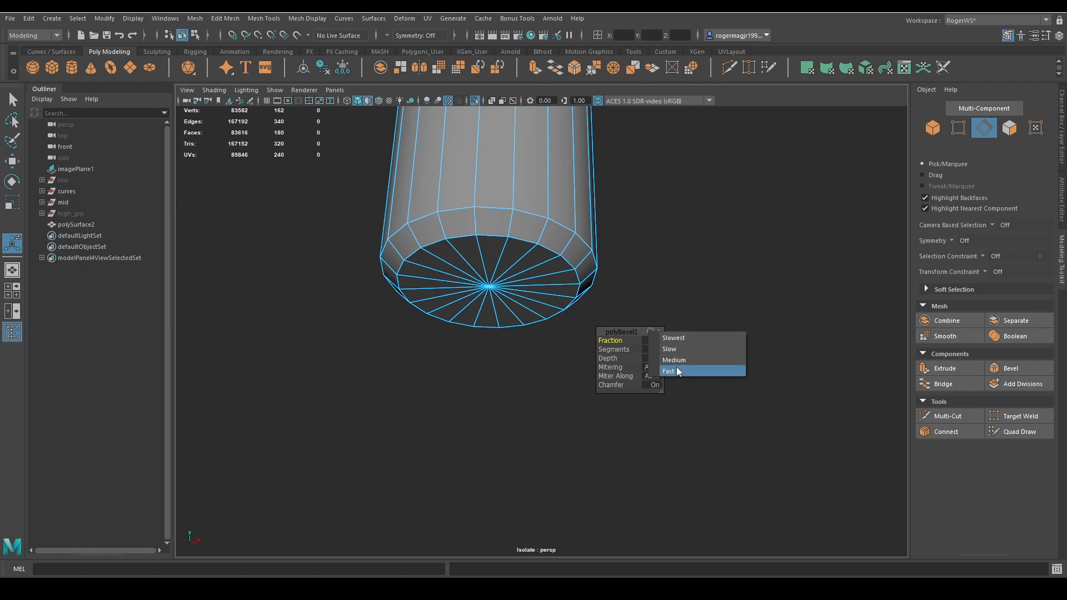
click(674, 359)
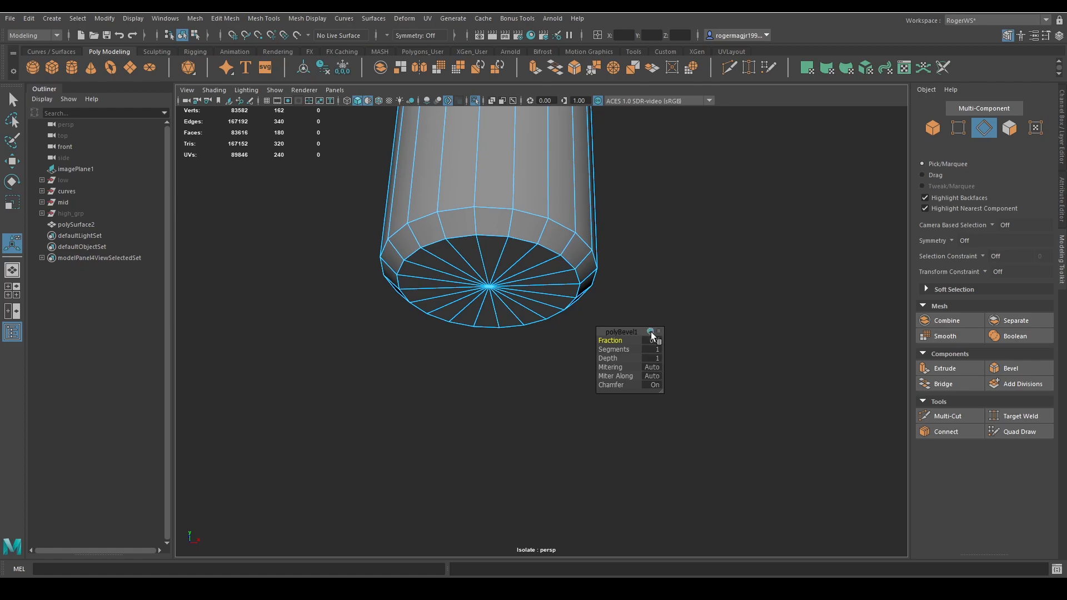
drag(627, 345, 585, 348)
right_click(648, 332)
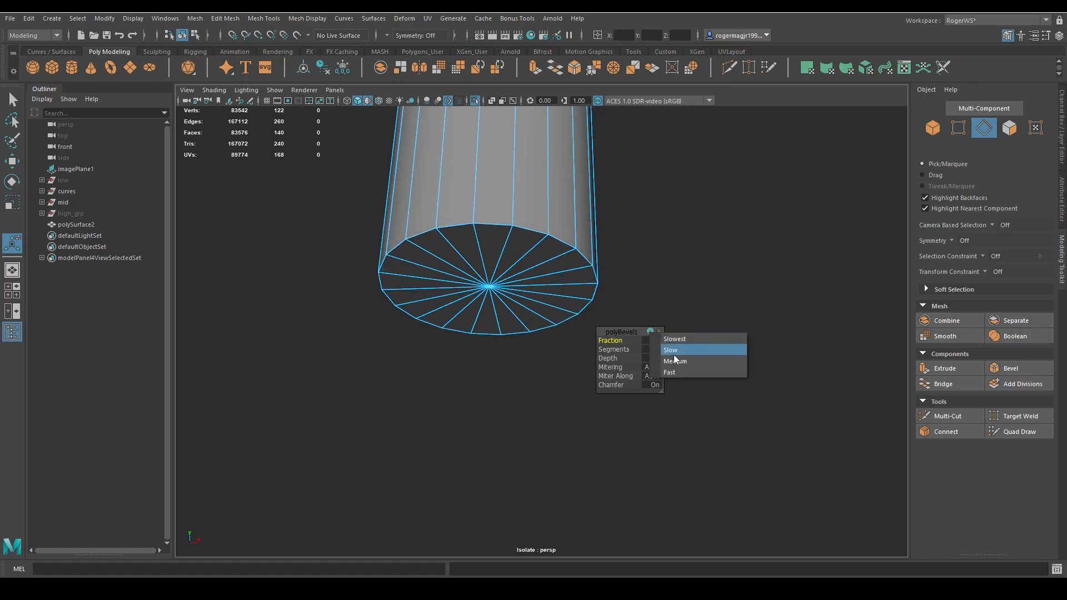
click(673, 352)
right_click(650, 334)
click(672, 363)
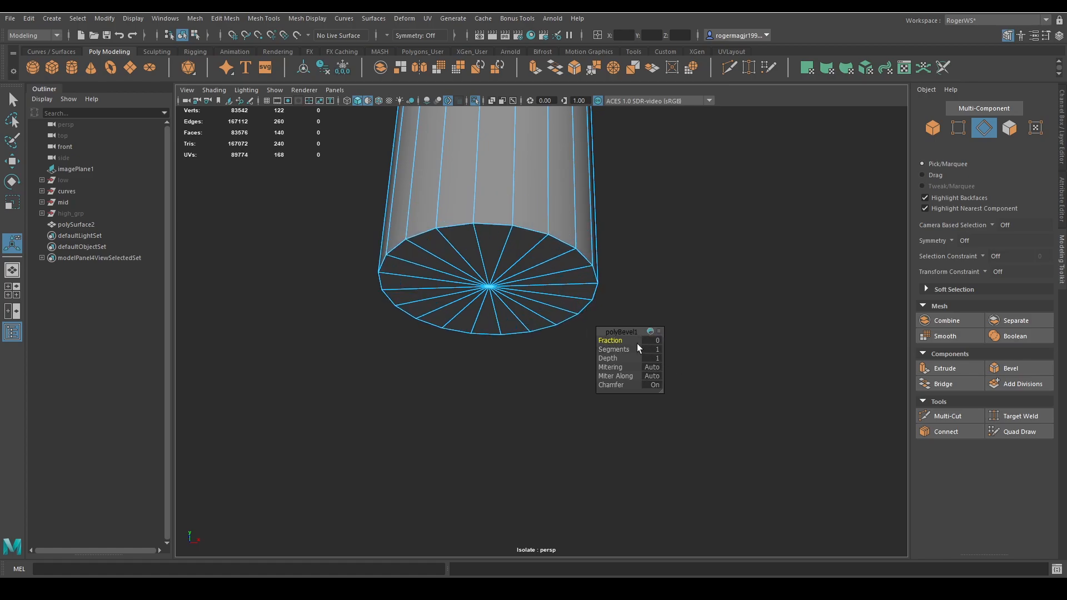
drag(629, 343, 533, 326)
click(659, 340)
click(678, 341)
click(650, 331)
click(694, 343)
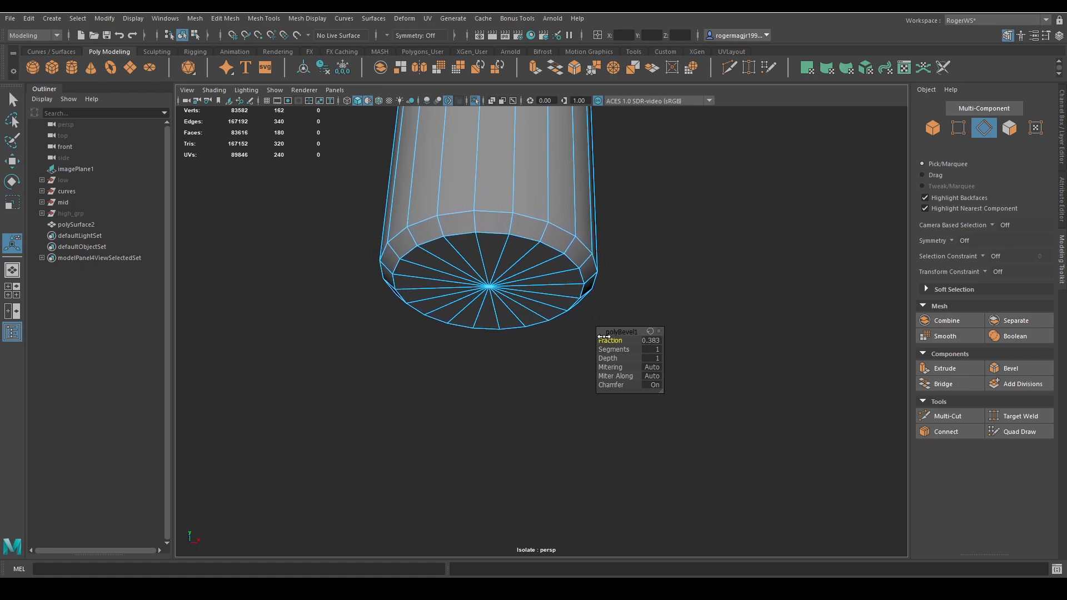
Set the rim bevel to 3 segments with a fraction of about 0.35 and return to object selection
drag(604, 337, 649, 349)
alt+drag(659, 258, 295, 309)
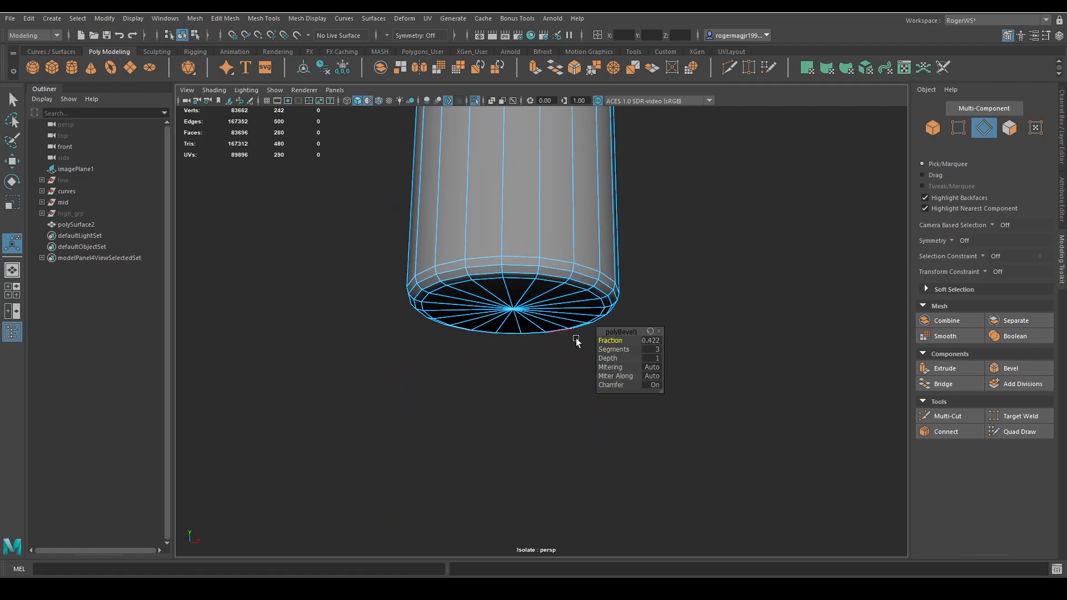
drag(609, 341, 600, 342)
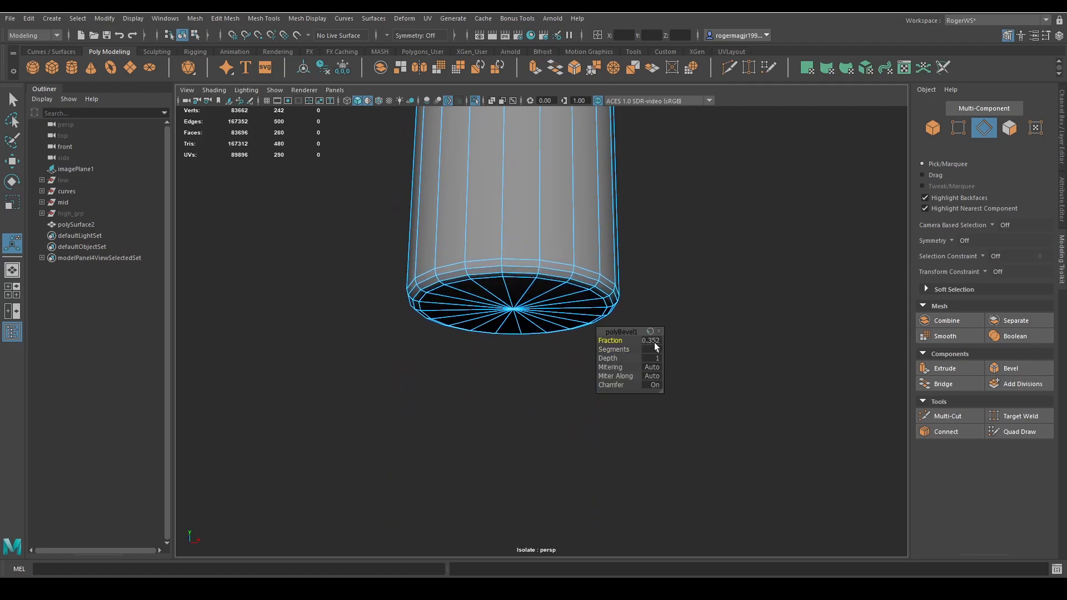
click(655, 341)
key(Return)
key(q)
key(F8)
key(f)
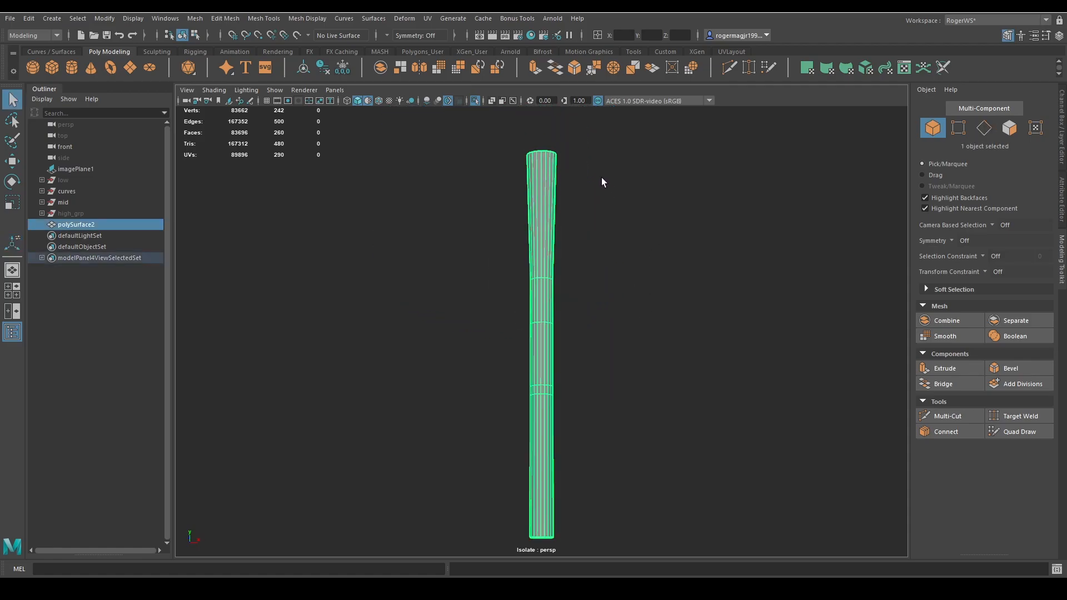
Soften all edges of the bevelled handle copy
click(601, 182)
scroll(586, 248, up, 3)
click(585, 248)
shift+right_drag(621, 132, 702, 128)
click(644, 209)
scroll(643, 212, down, 3)
alt+drag(643, 213, 663, 190)
alt+drag(613, 250, 574, 259)
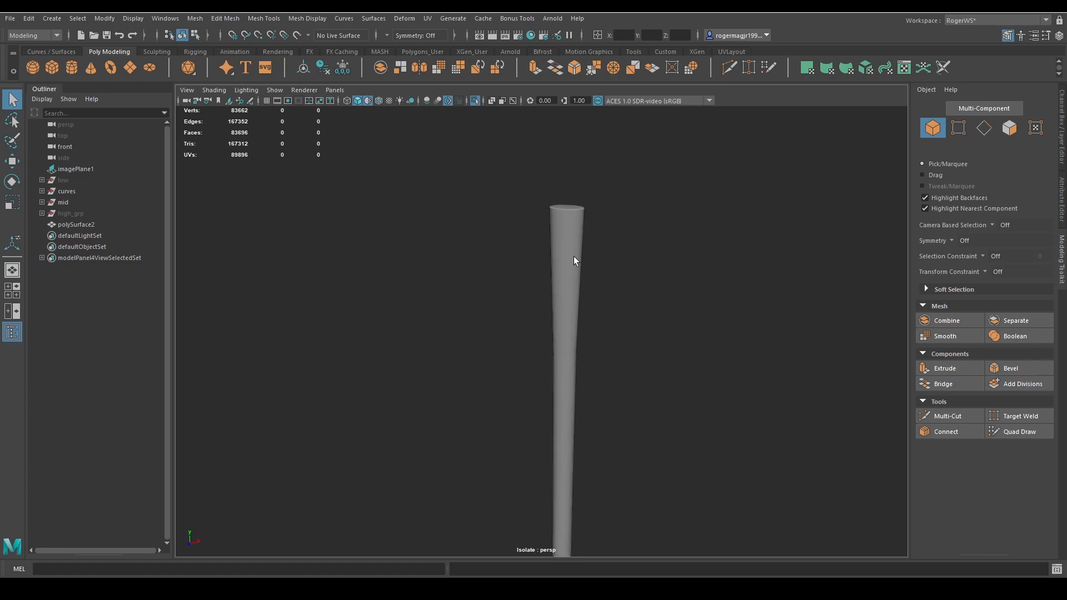
click(573, 256)
shift+right_drag(619, 175, 576, 229)
shift+right_drag(610, 185, 694, 186)
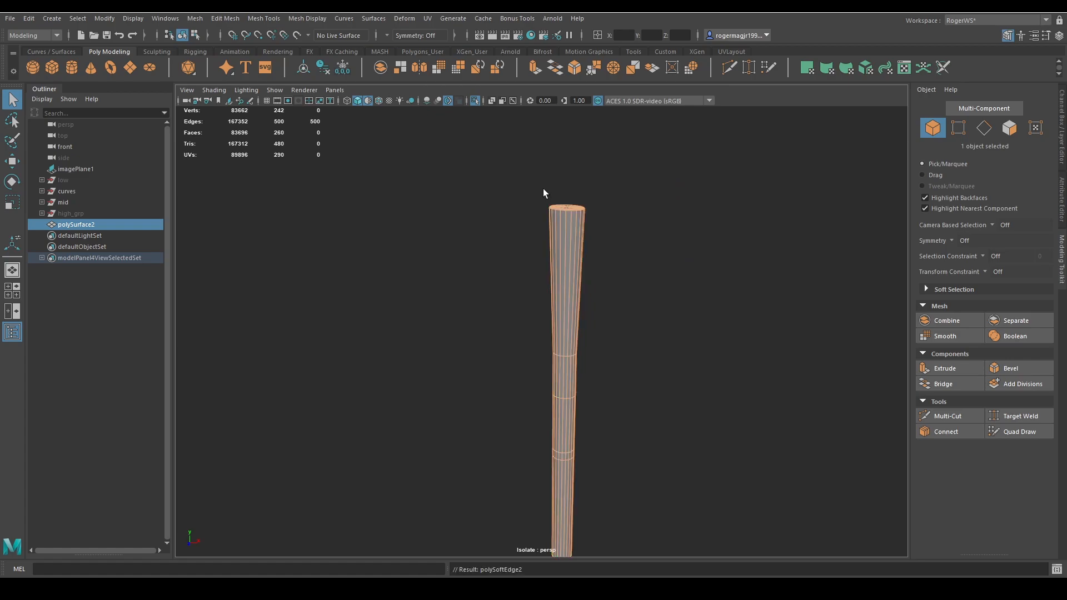
click(542, 188)
Try to bevel one lengthwise edge on the side of the handle copy
alt+drag(567, 266, 555, 312)
scroll(556, 312, up, 4)
click(587, 215)
scroll(567, 250, up, 4)
alt+drag(586, 216, 559, 272)
scroll(600, 300, up, 5)
scroll(618, 266, down, 3)
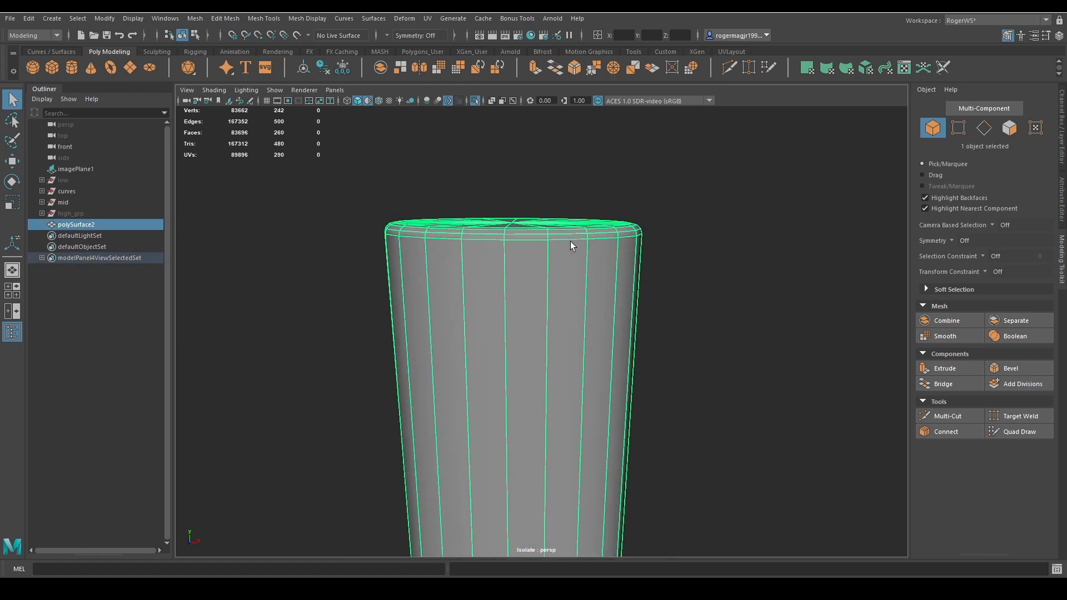
key(F10)
double_click(548, 299)
key(ctrl+b)
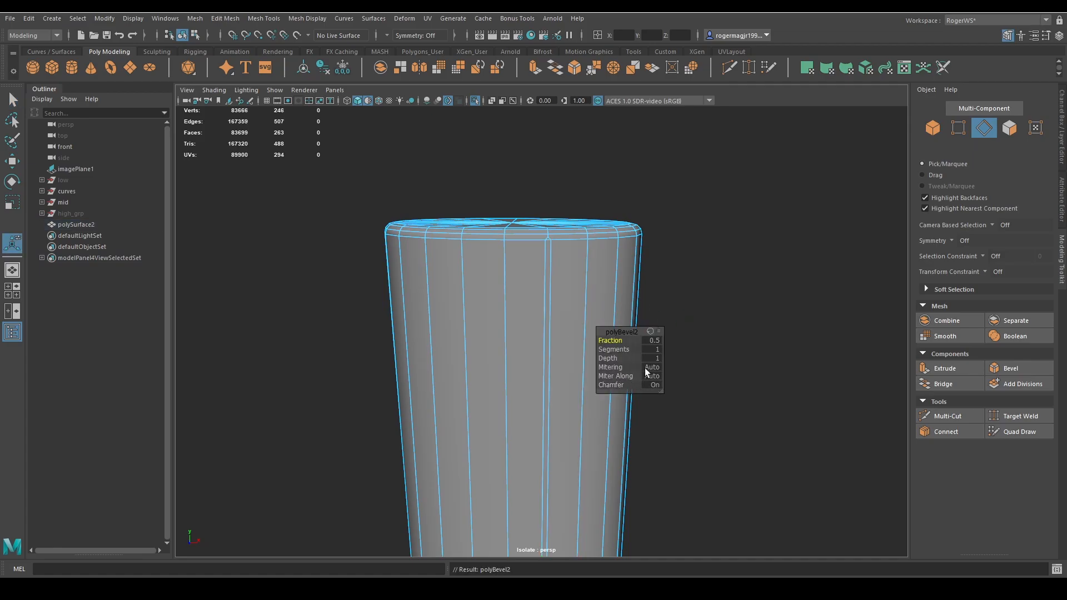
key(ctrl+z)
Select the vertices at the handle copy's bevelled end, then deselect everything and examine the rounded rim in object mode
alt+drag(528, 228, 833, 278)
alt+middle_drag(867, 272, 605, 254)
right_drag(605, 255, 562, 253)
key(f)
drag(450, 206, 656, 342)
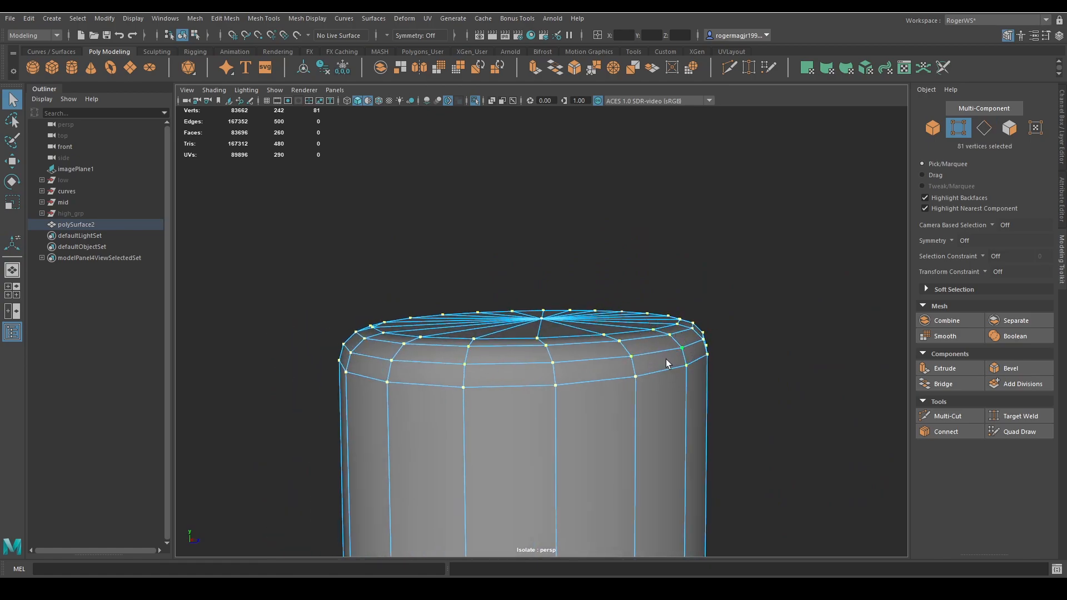
alt+drag(626, 328, 489, 303)
right_drag(489, 303, 628, 246)
click(619, 307)
alt+right_drag(619, 307, 575, 321)
alt+drag(575, 321, 558, 350)
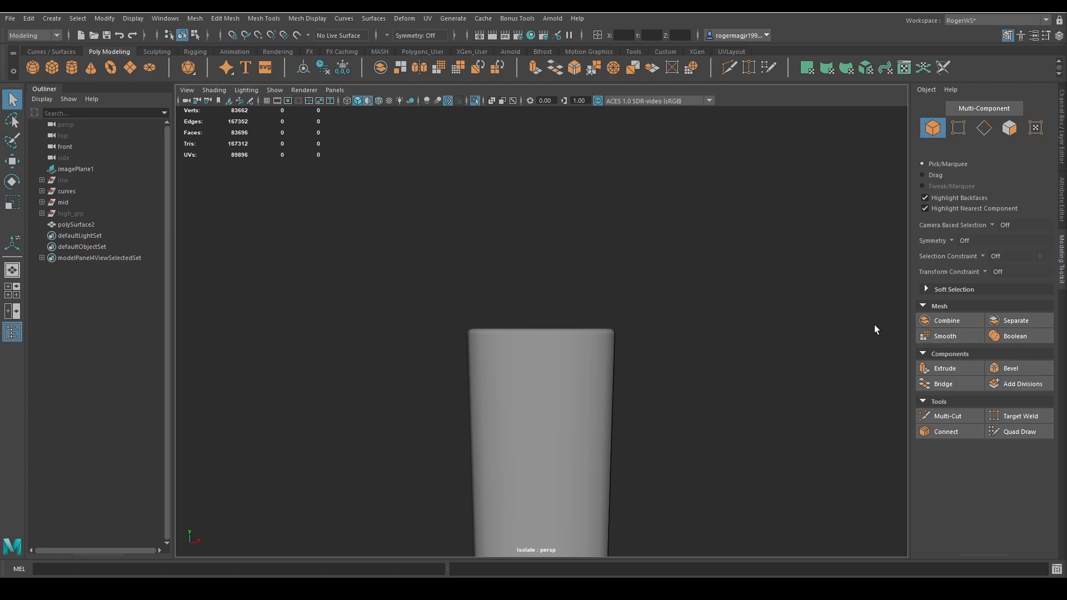
alt+middle_drag(771, 300, 793, 264)
alt+drag(547, 283, 541, 292)
alt+right_drag(542, 292, 608, 300)
alt+drag(608, 300, 622, 310)
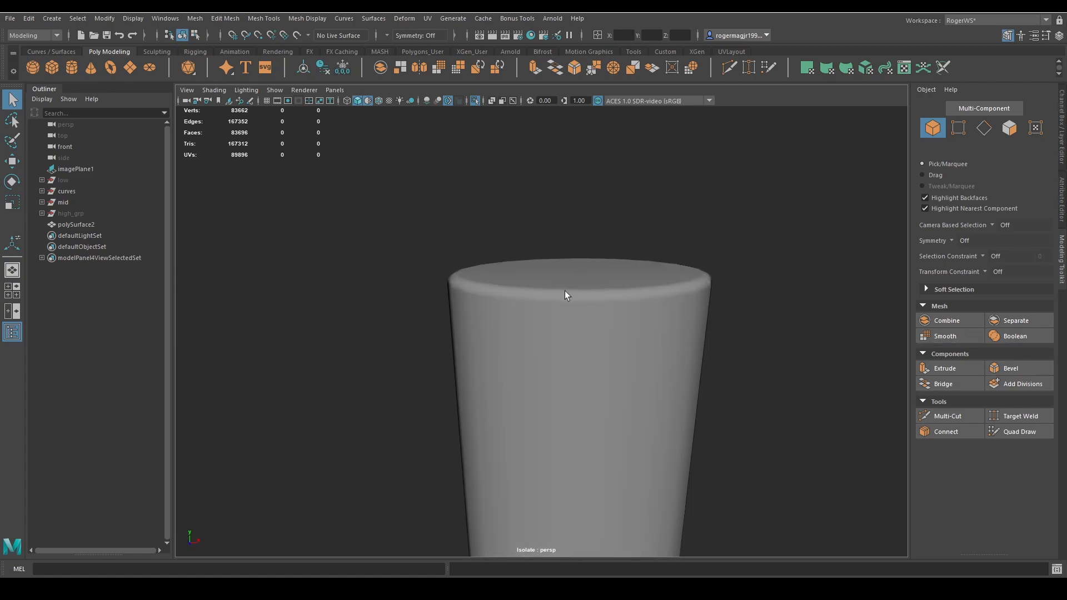
Compare the top of the handle copy with smooth mesh preview on and off, ending with it off
click(482, 282)
key(1)
click(724, 312)
click(622, 332)
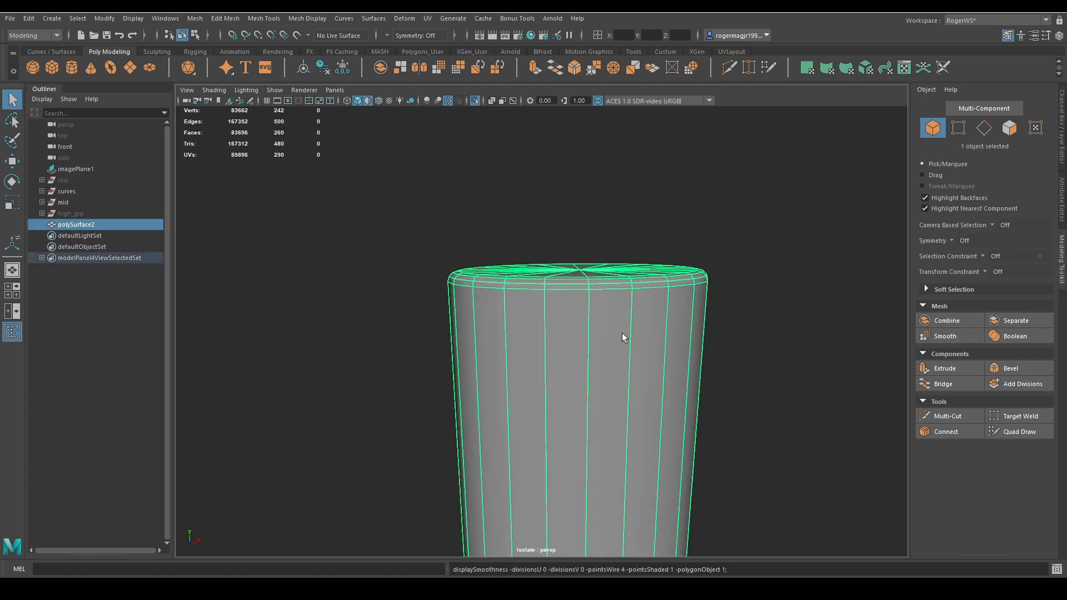
scroll(623, 316, down, 3)
scroll(595, 302, up, 3)
scroll(669, 319, down, 2)
key(3)
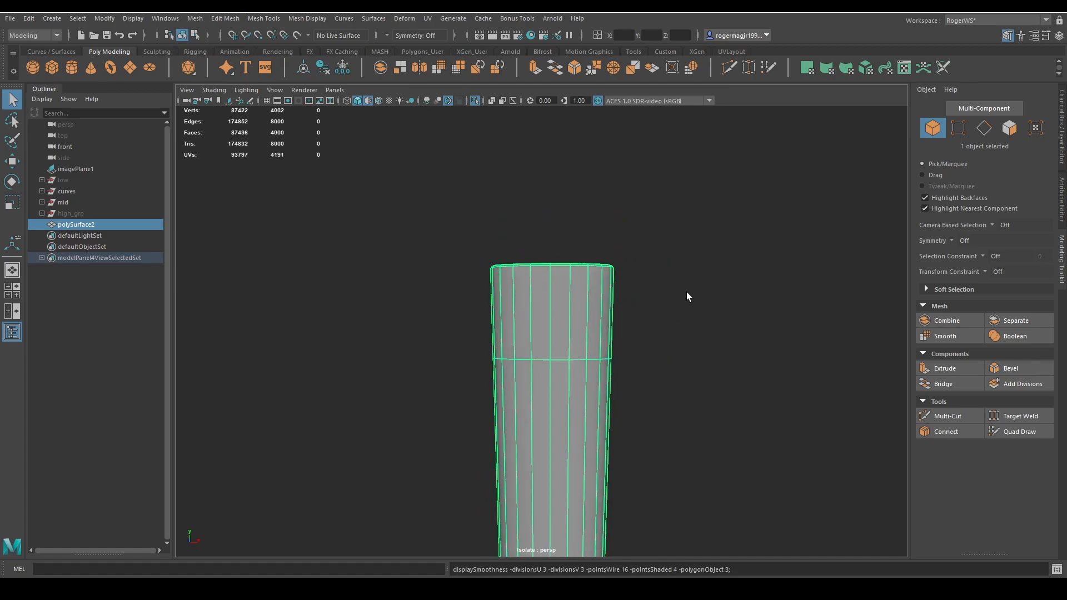
key(1)
click(698, 287)
click(511, 330)
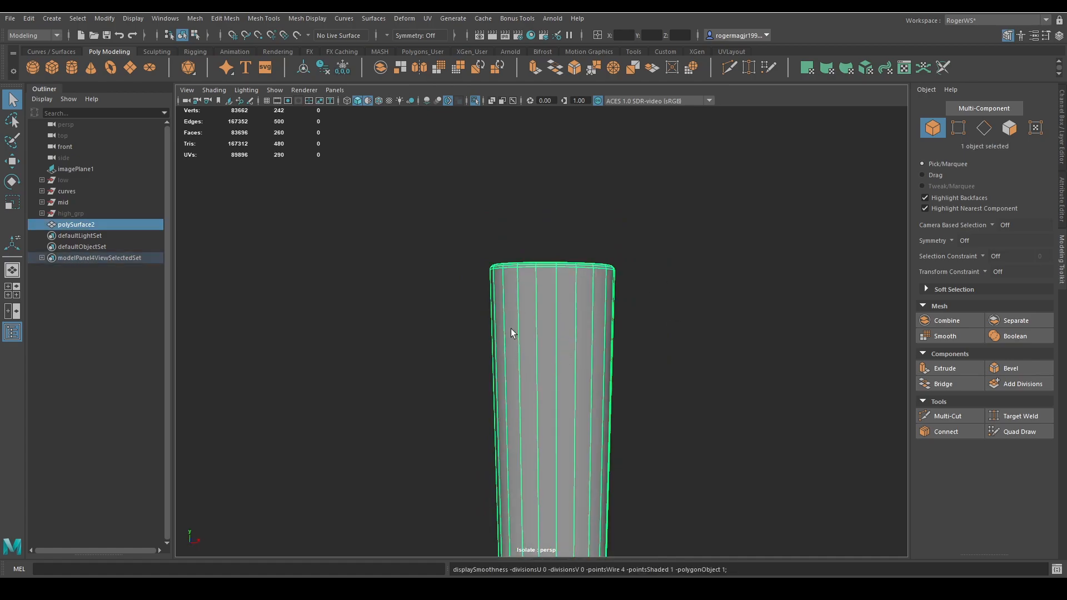
key(3)
scroll(561, 328, down, 3)
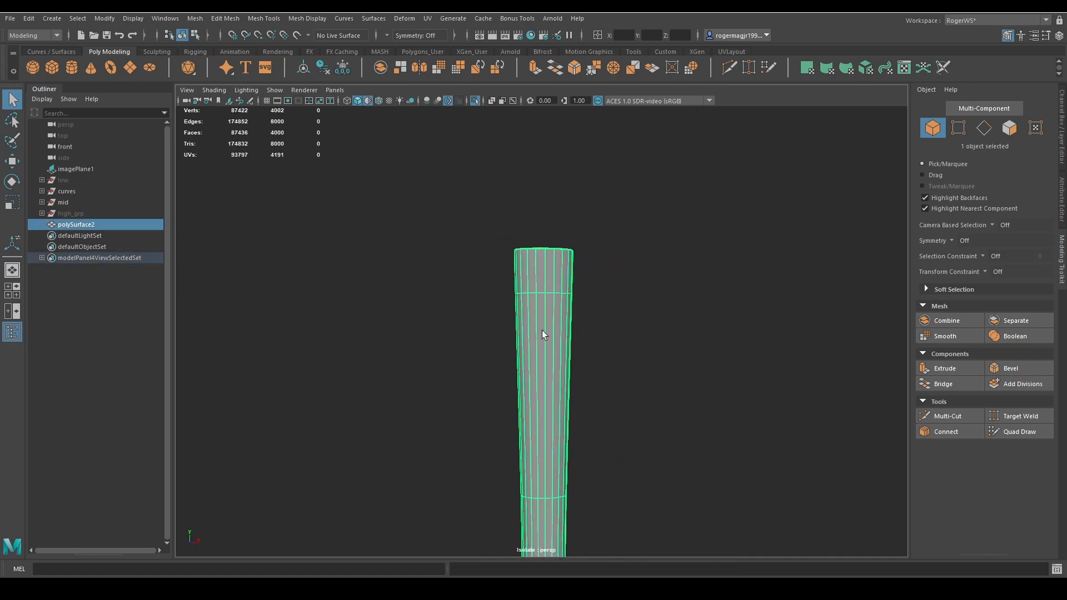
scroll(546, 291, up, 6)
alt+middle_drag(532, 178, 530, 299)
scroll(530, 299, down, 3)
alt+drag(534, 289, 496, 233)
key(1)
Insert a supporting edge loop just below the bevelled top rim of the handle copy with Multi-Cut
alt+drag(582, 276, 545, 279)
key(ctrl+shift+x)
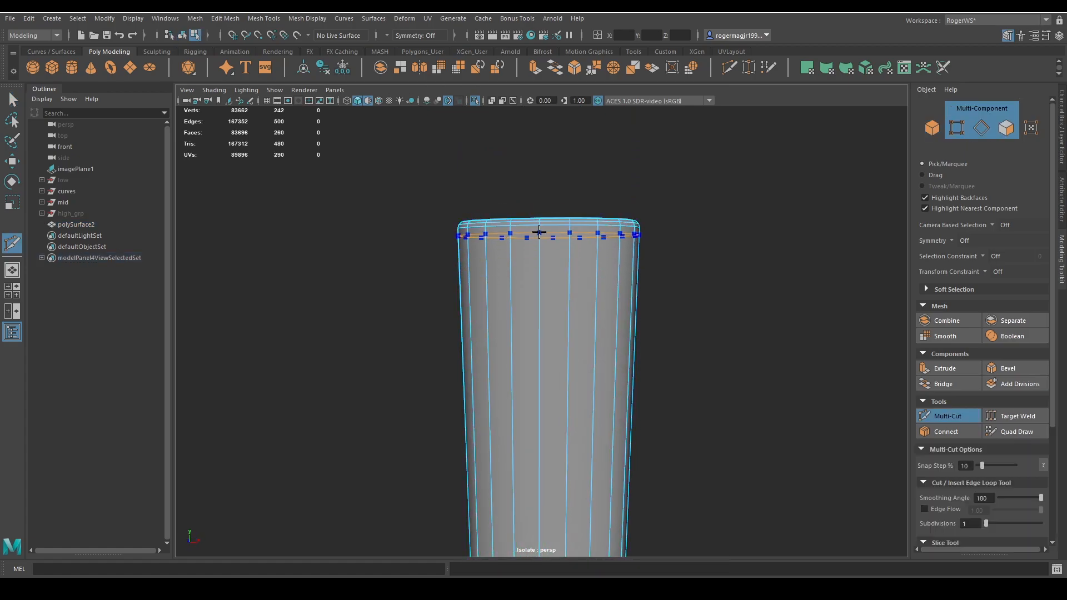
ctrl+click(539, 232)
ctrl+click(599, 364)
scroll(598, 367, down, 4)
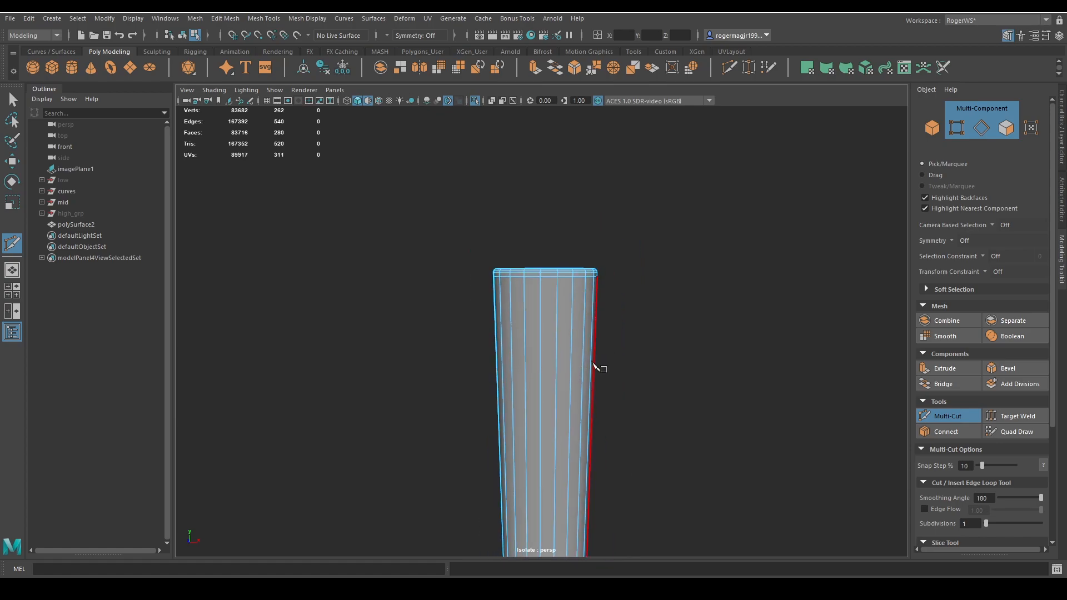
Examine the handle copy's top rim with smooth mesh preview on, ending with the preview off
key(q)
key(3)
click(637, 268)
scroll(605, 291, up, 3)
click(590, 296)
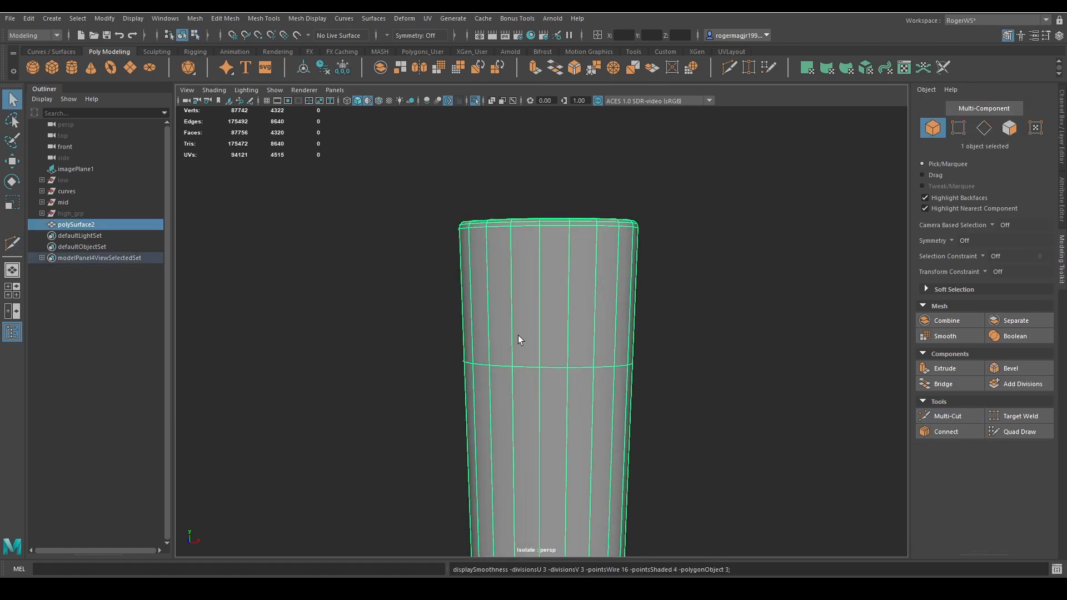
key(1)
scroll(556, 295, down, 5)
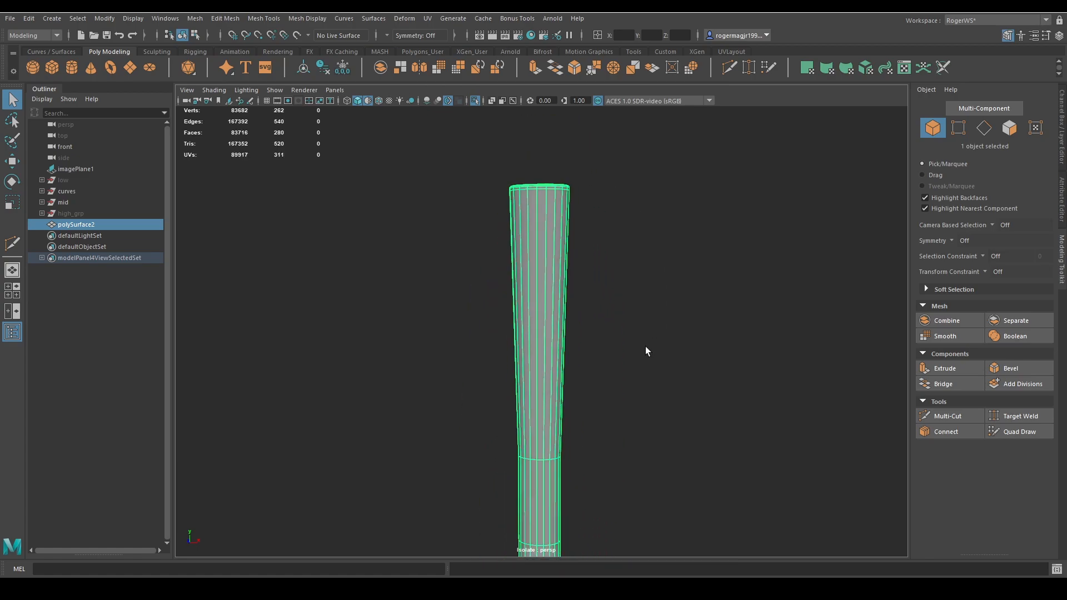
Connect the lengthwise edges of the handle copy's upper tapered section with 5 segments
key(F10)
drag(645, 346, 408, 292)
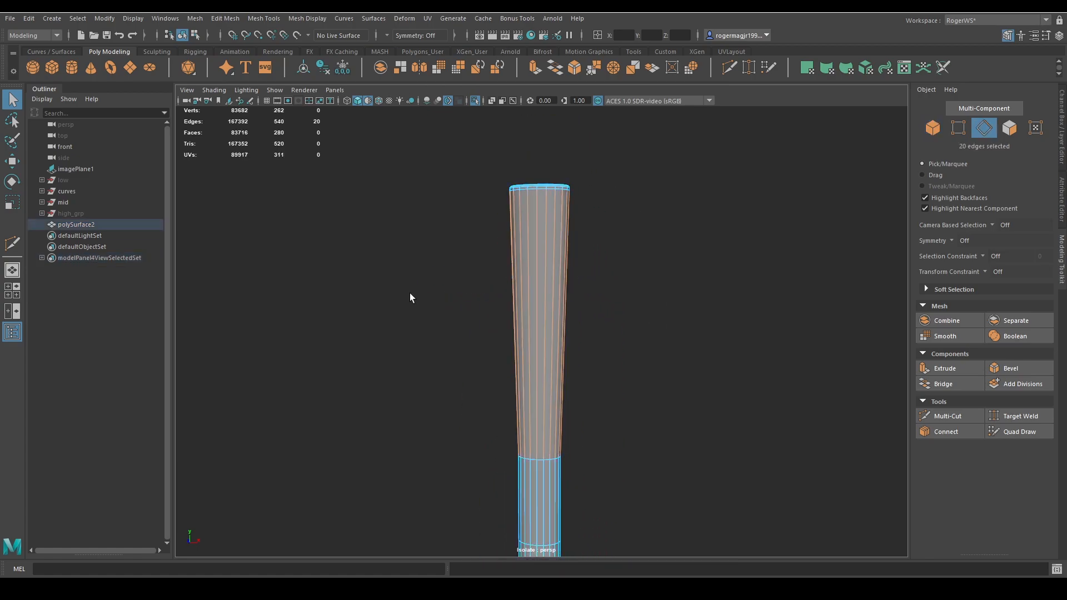
shift+right_drag(409, 292, 421, 302)
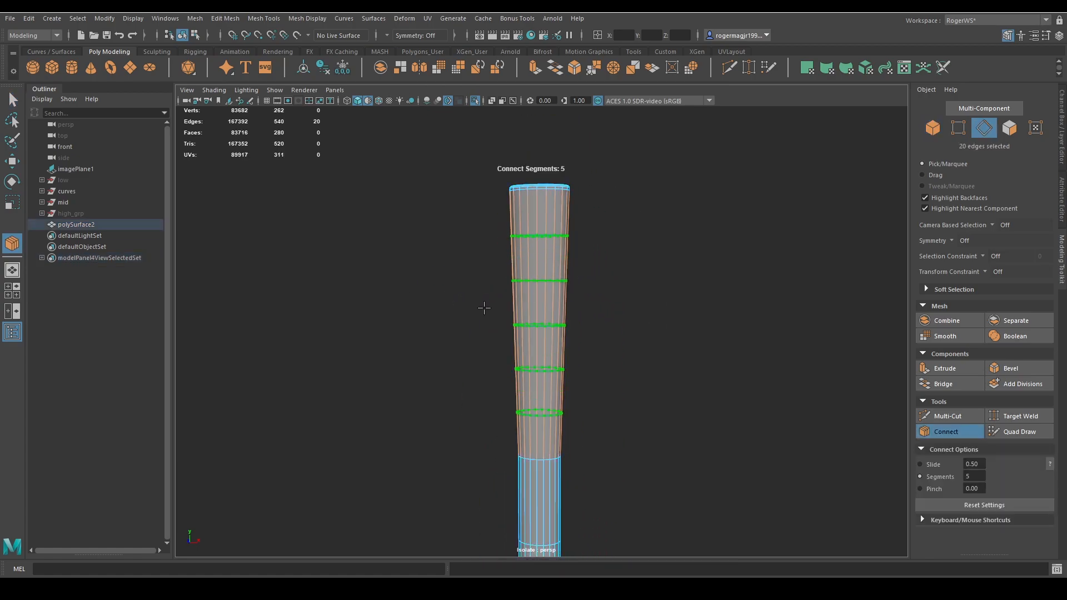
key(q)
Insert roughly evenly spaced edge loops around the handle copy's middle and lower shaft with Multi-Cut
scroll(595, 338, down, 1)
alt+middle_drag(594, 338, 601, 176)
key(ctrl+shift+x)
ctrl+shift+click(557, 230)
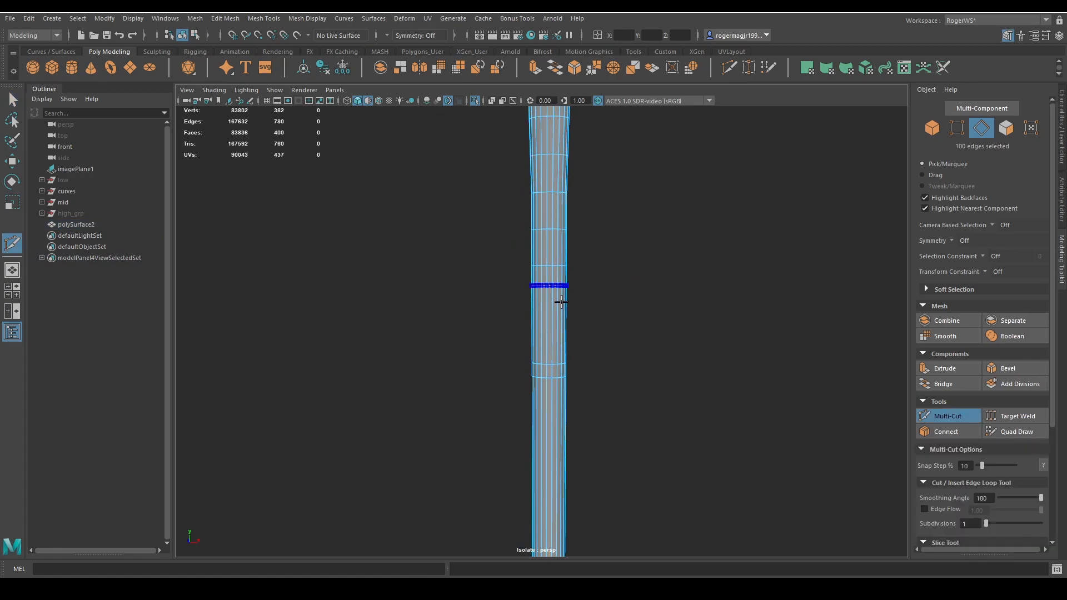
ctrl+shift+click(561, 301)
scroll(587, 393, down, 1)
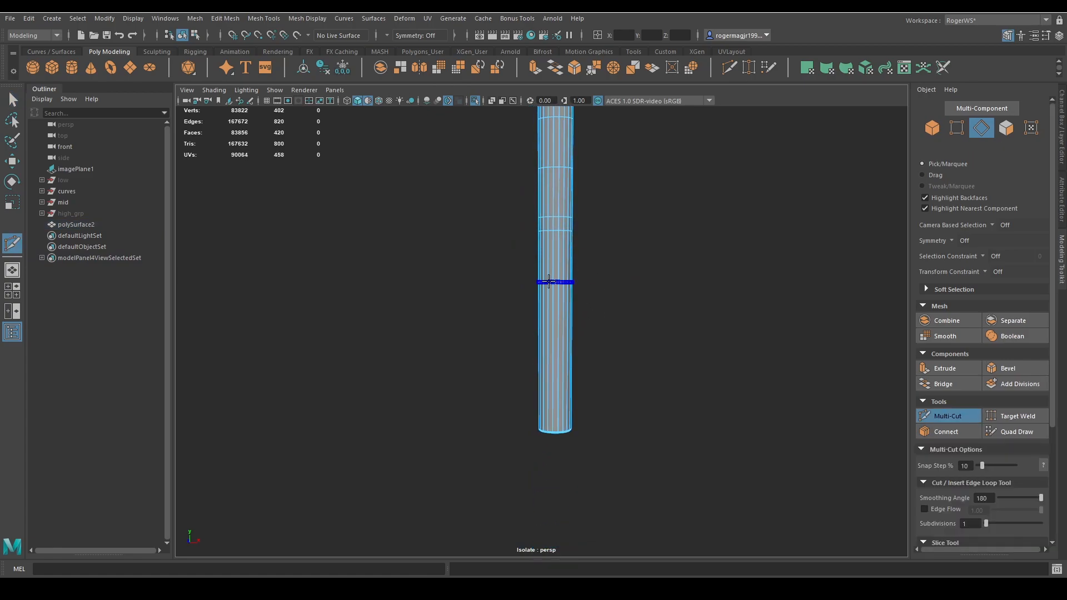
ctrl+shift+click(553, 354)
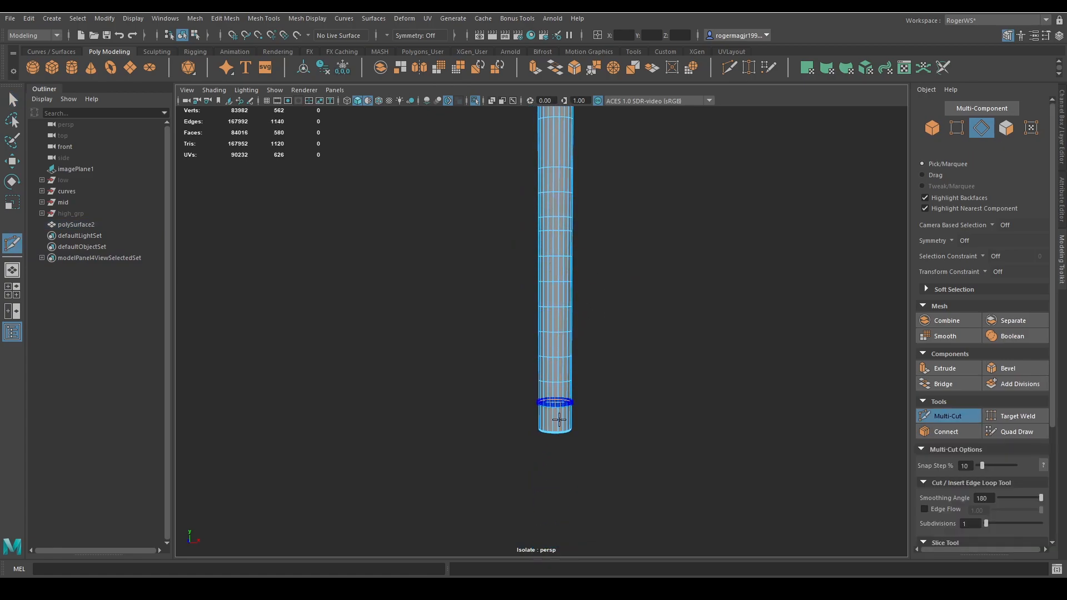
Insert a supporting edge loop just above the bevelled bottom rim of the handle copy with Multi-Cut
scroll(560, 418, up, 3)
alt+middle_drag(572, 388, 566, 246)
scroll(567, 246, up, 3)
ctrl+click(577, 444)
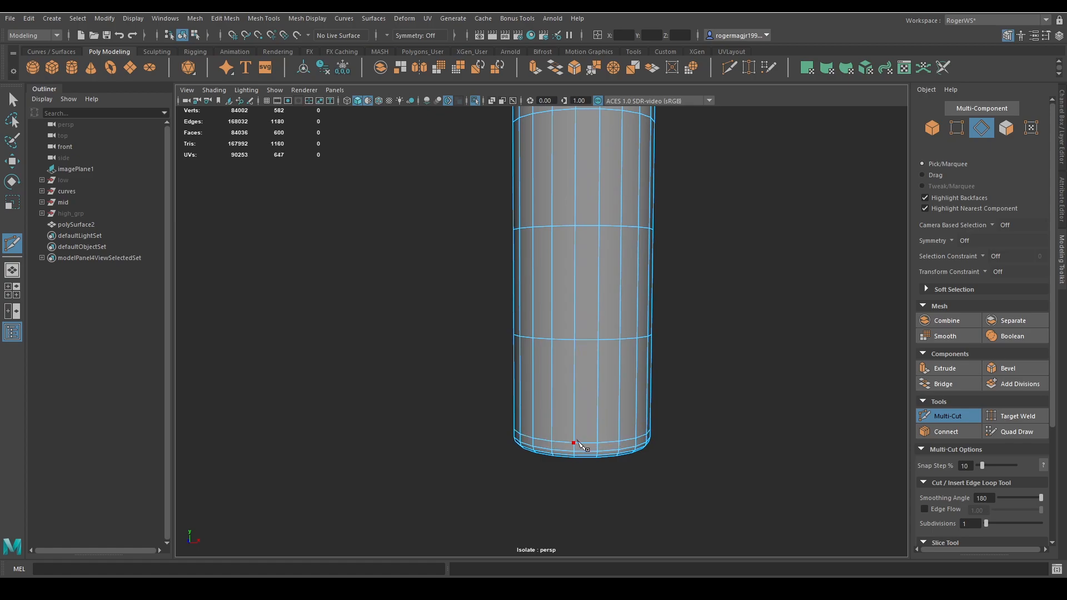
Examine the handle copy in object mode with smooth mesh preview on, in and out of isolation, ending with the preview off
key(q)
right_drag(584, 429, 661, 317)
key(3)
click(684, 338)
scroll(679, 332, down, 3)
alt+middle_drag(670, 326, 648, 394)
scroll(658, 277, down, 4)
alt+middle_drag(658, 267, 673, 386)
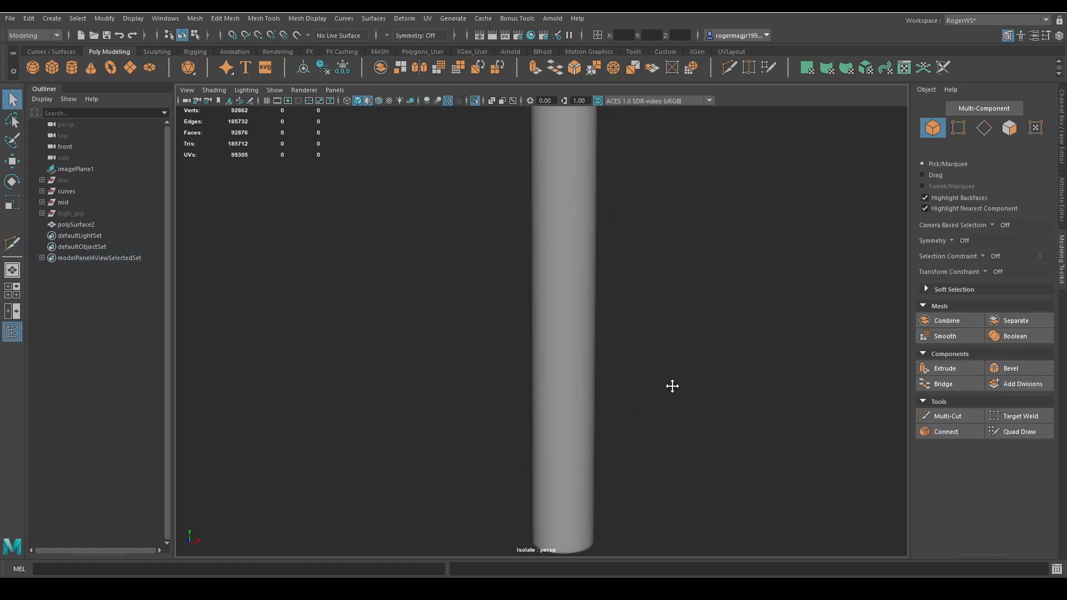
alt+drag(673, 386, 665, 319)
key(ctrl+1)
scroll(583, 299, down, 2)
click(538, 374)
key(1)
Isolate the handle copy and apply Smooth to its mesh, then return to the view of the whole axe
key(ctrl+1)
scroll(623, 344, up, 2)
shift+right_drag(678, 226, 663, 289)
alt+drag(663, 289, 624, 256)
key(q)
click(624, 255)
click(585, 231)
shift+right_drag(610, 197, 684, 198)
click(677, 207)
key(ctrl+1)
scroll(613, 312, down, 3)
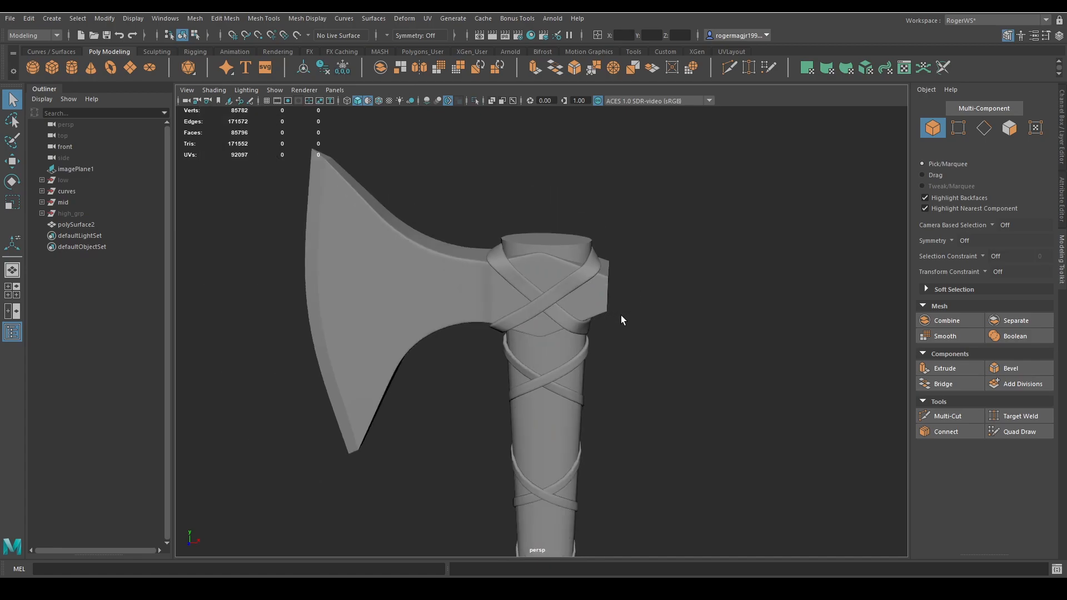
Move polySurface2 into high_grp, then hide the mid group and show high_grp
click(87, 226)
middle_drag(87, 226, 71, 206)
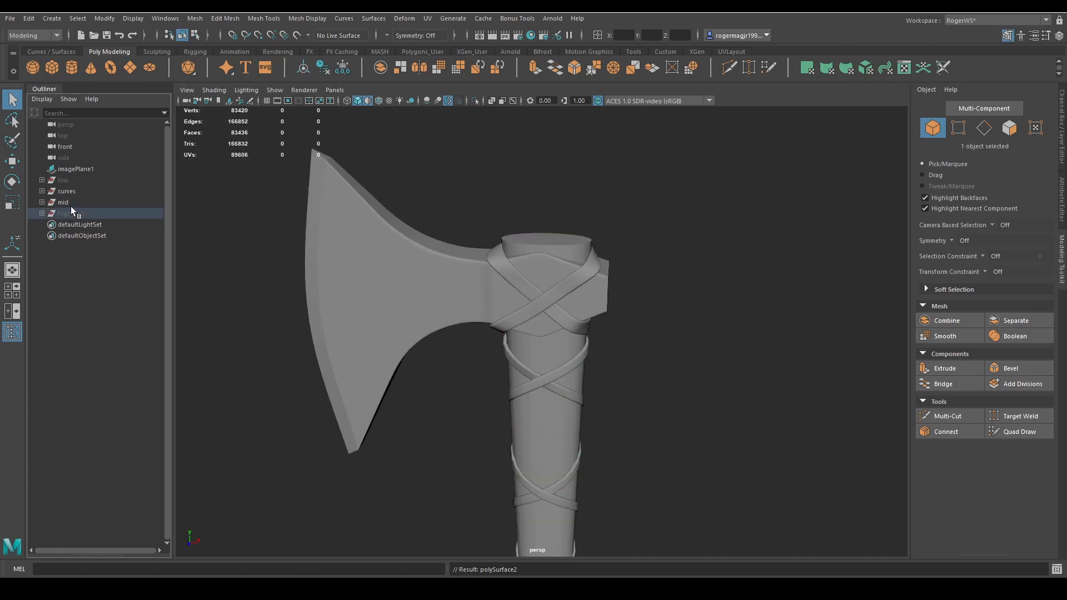
click(90, 205)
key(ctrl+h)
click(85, 211)
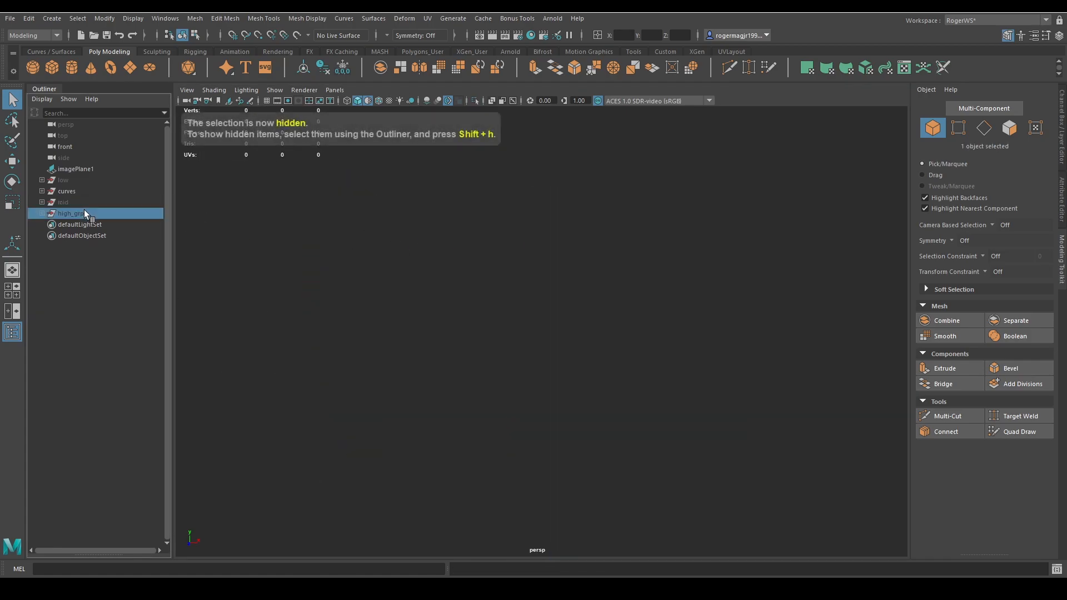
key(shift+h)
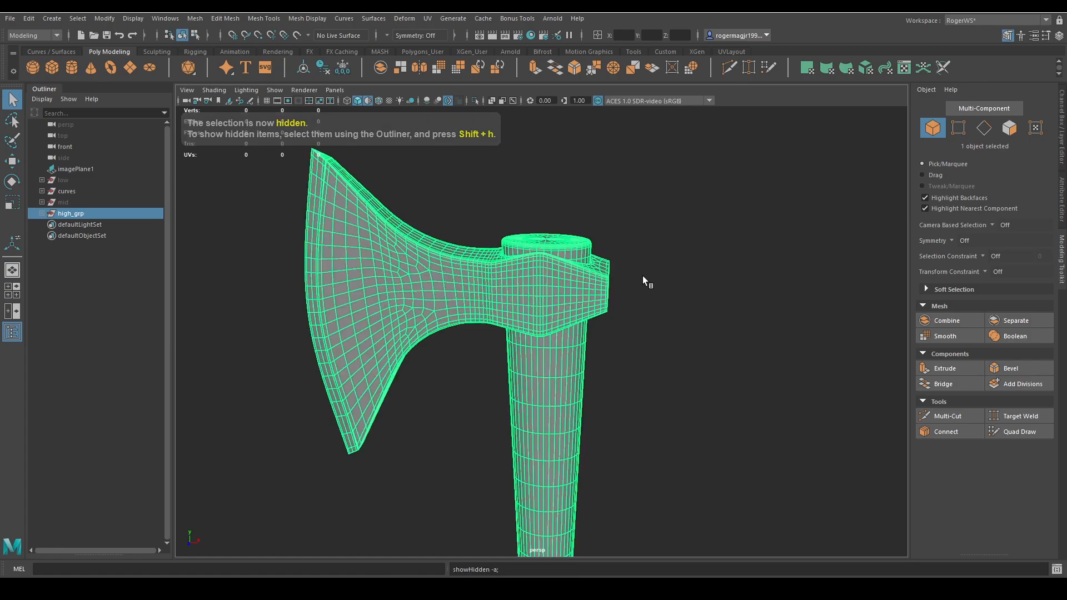
Look over the high-poly head and handle together, then hide high_grp and show the mid group
click(703, 305)
alt+drag(703, 305, 678, 283)
scroll(663, 292, down, 6)
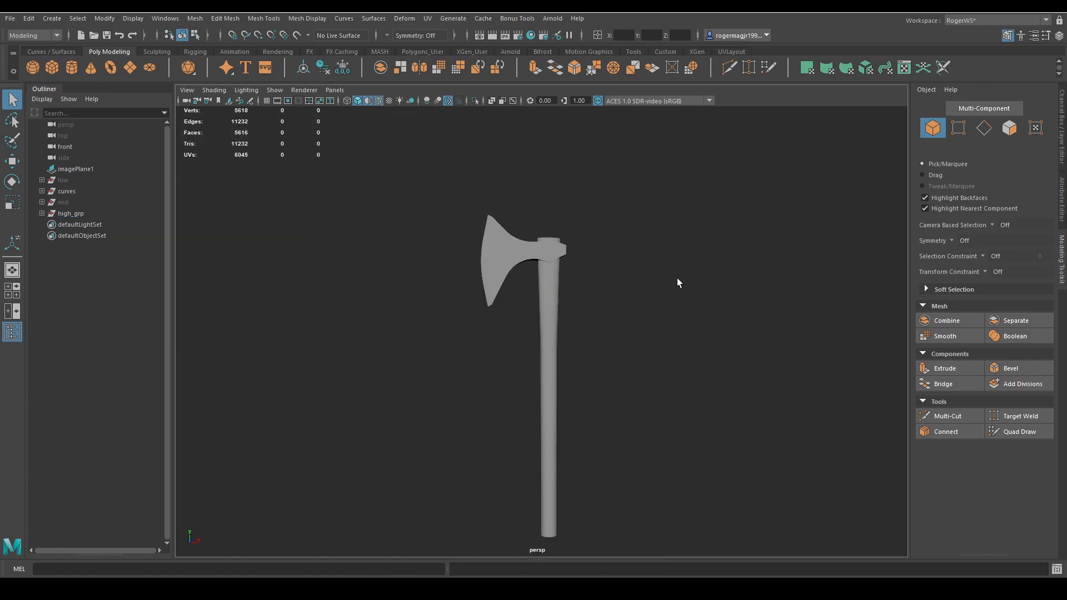
scroll(642, 291, up, 5)
scroll(592, 309, down, 4)
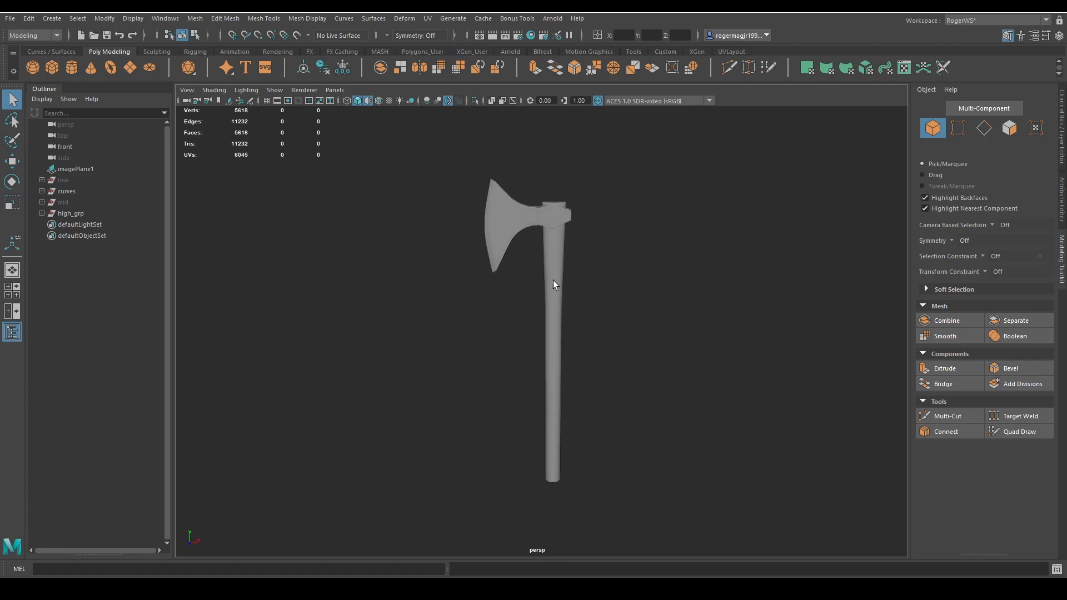
click(88, 214)
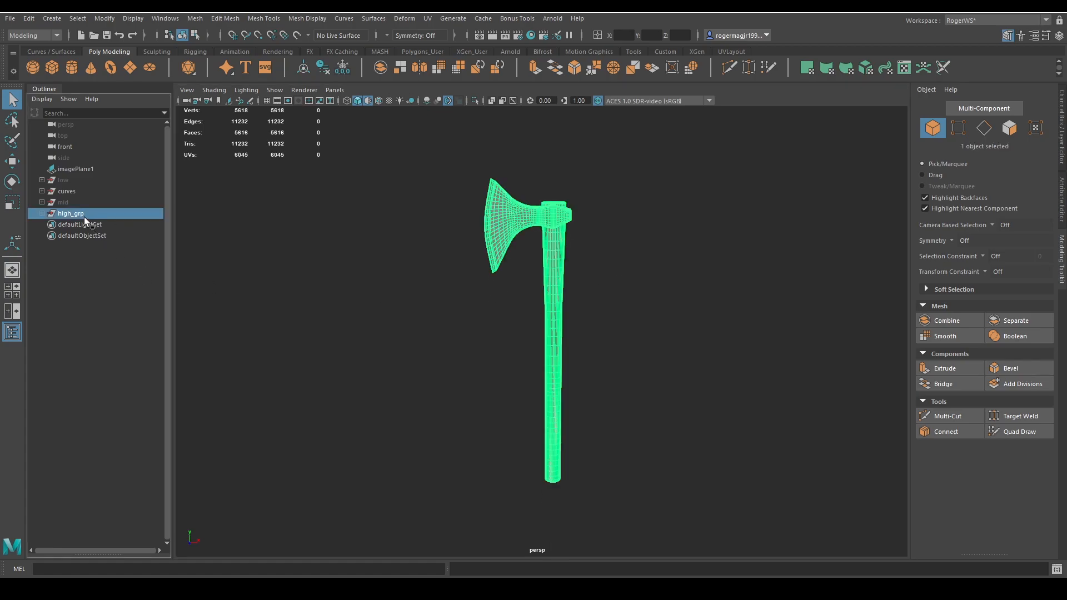
key(ctrl+h)
click(65, 203)
key(shift+h)
Duplicate the criss-cross strap around the handle, place the copy outside the mid group and frame it in isolation
scroll(596, 266, up, 3)
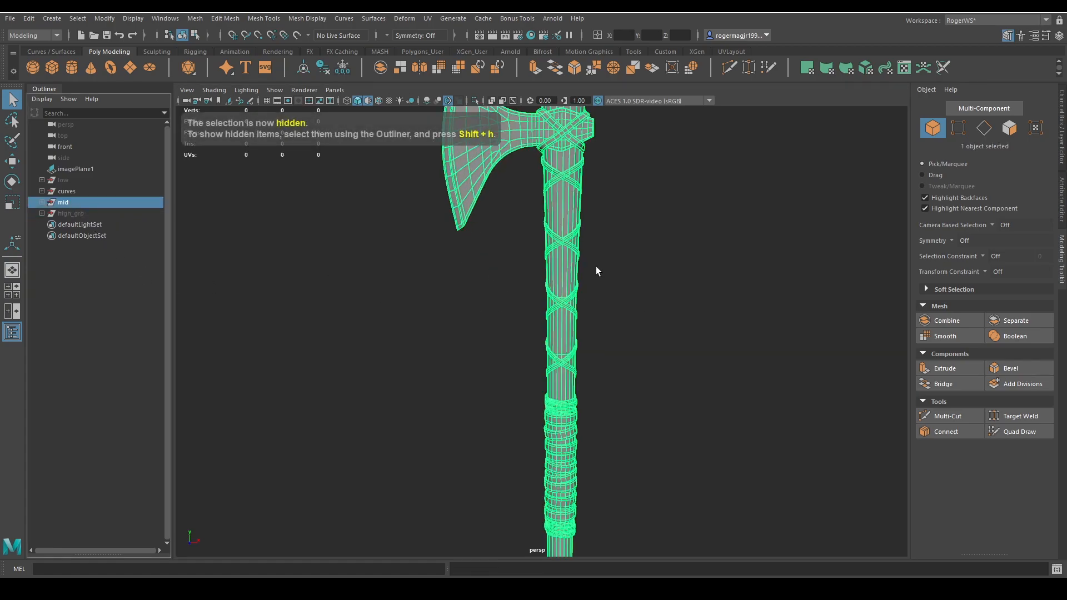
click(558, 232)
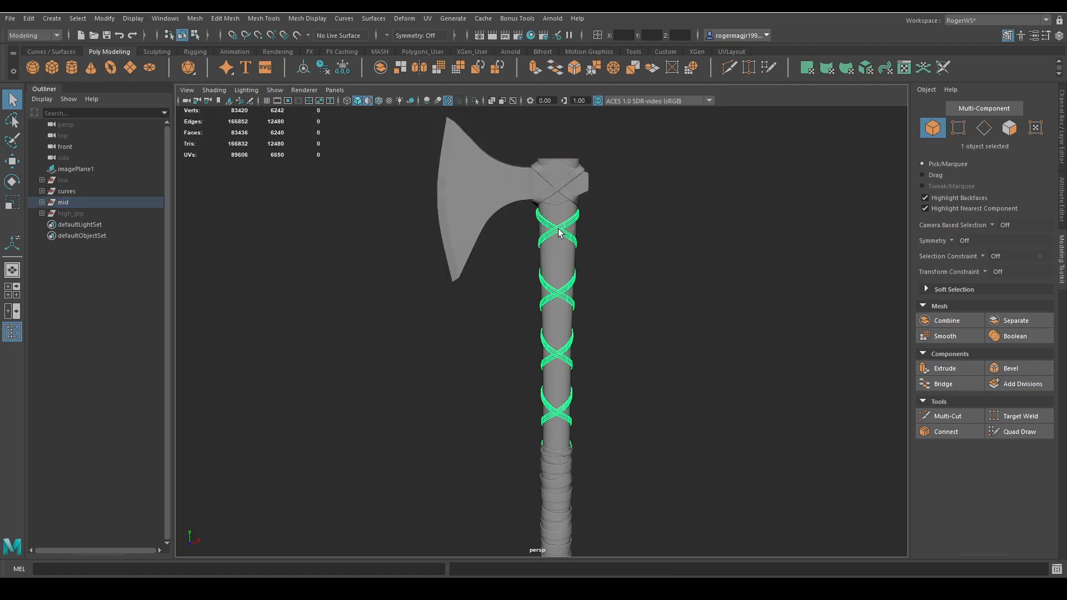
key(ctrl+1)
key(f)
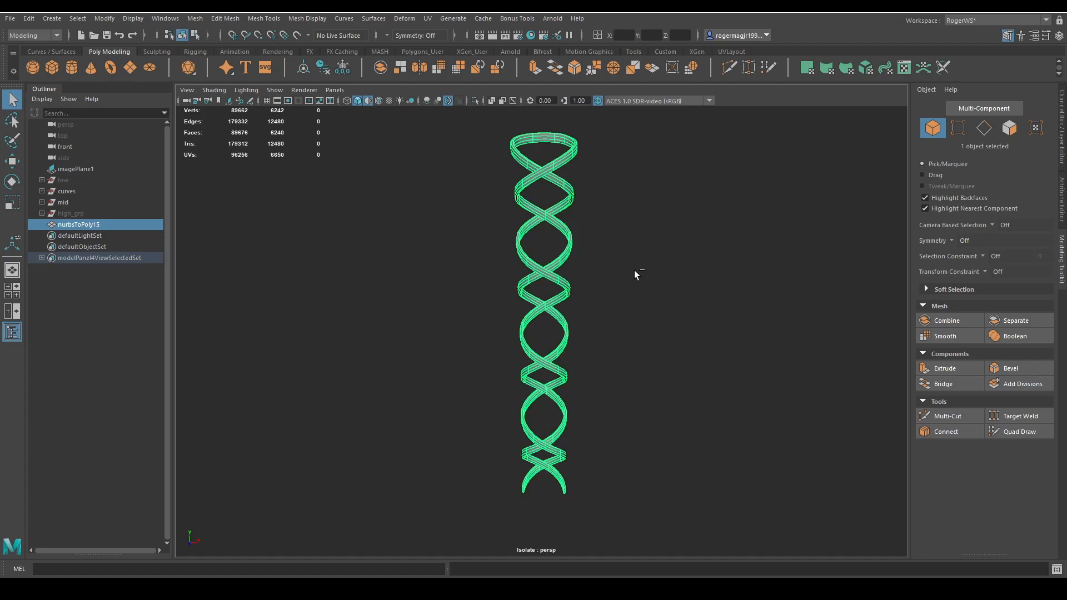
alt+drag(635, 270, 609, 266)
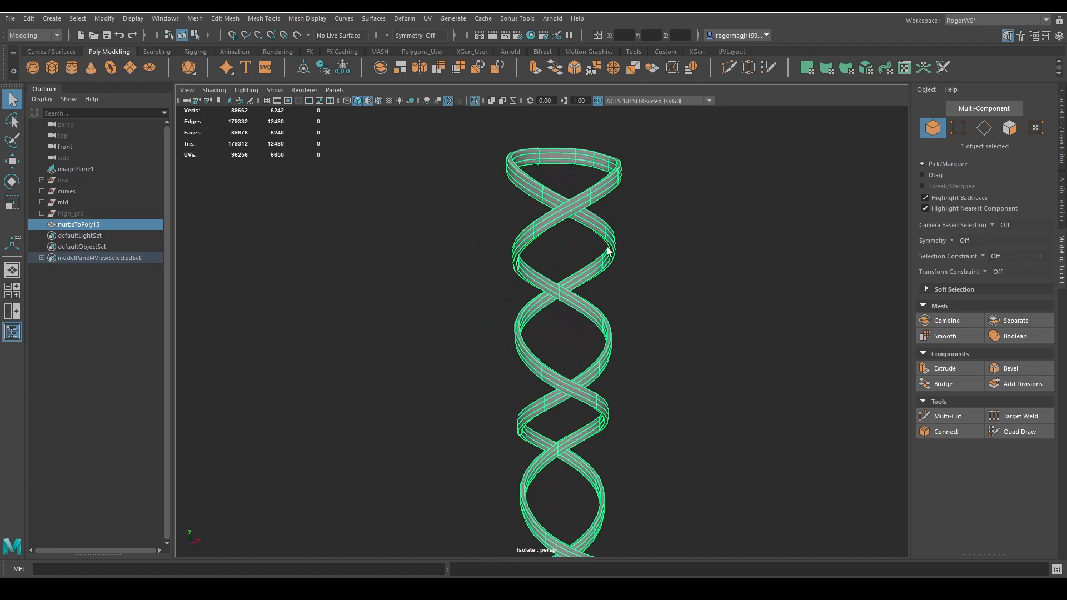
Compare the strap copy's shape with smooth mesh preview off and on, ending with it on
key(1)
scroll(675, 261, down, 4)
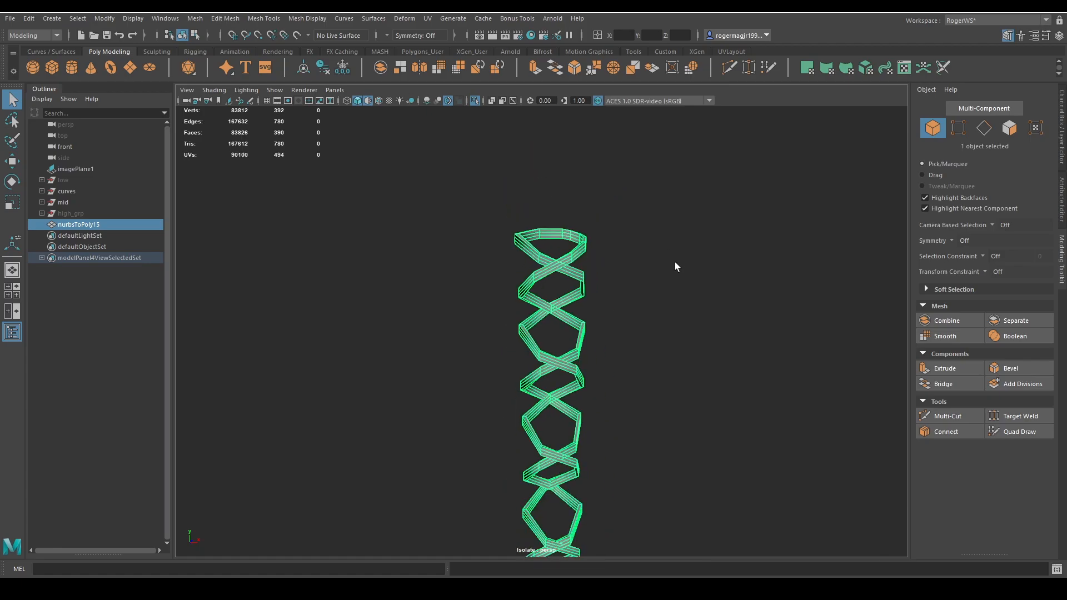
alt+drag(674, 262, 652, 261)
click(652, 262)
scroll(652, 262, up, 5)
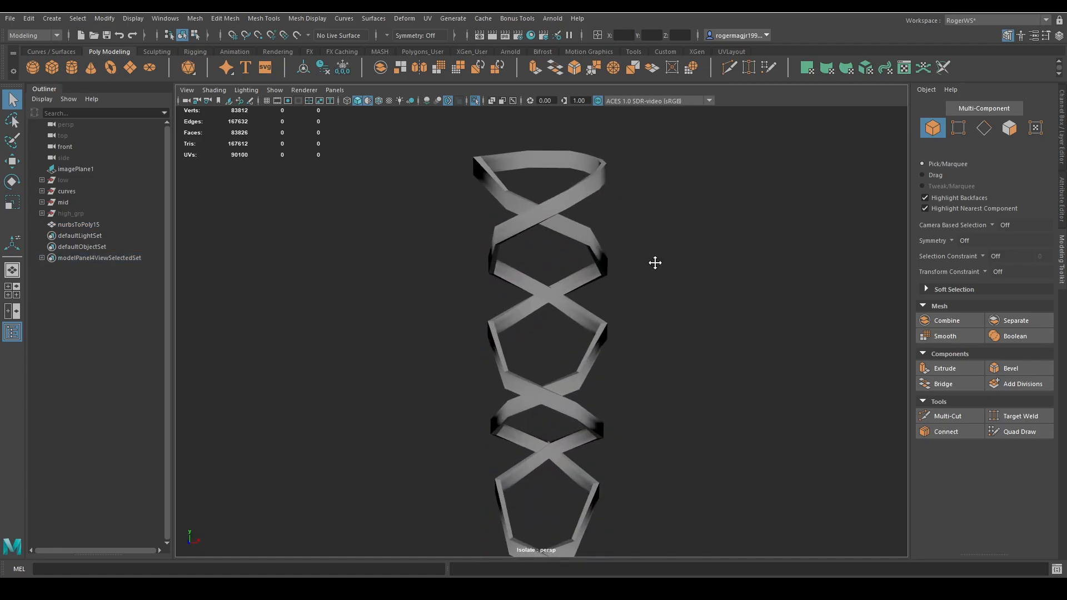
alt+middle_drag(654, 263, 652, 290)
click(582, 260)
key(3)
alt+drag(636, 277, 628, 205)
Apply Smooth to the strap copy's mesh, then turn off its smooth preview and deselect it
shift+right_drag(628, 204, 609, 271)
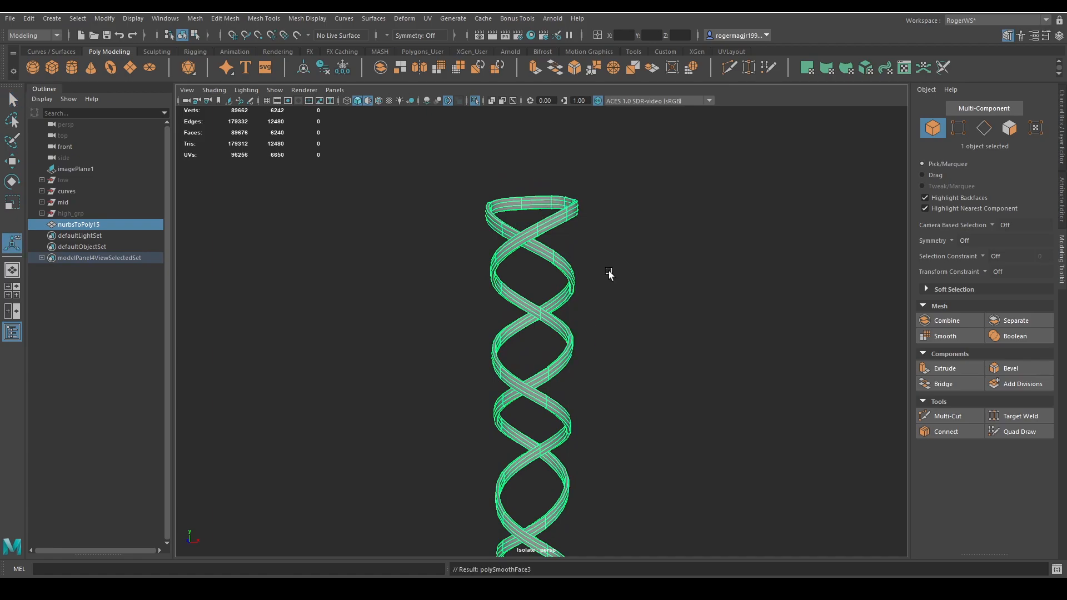
click(620, 229)
click(556, 262)
key(1)
click(596, 236)
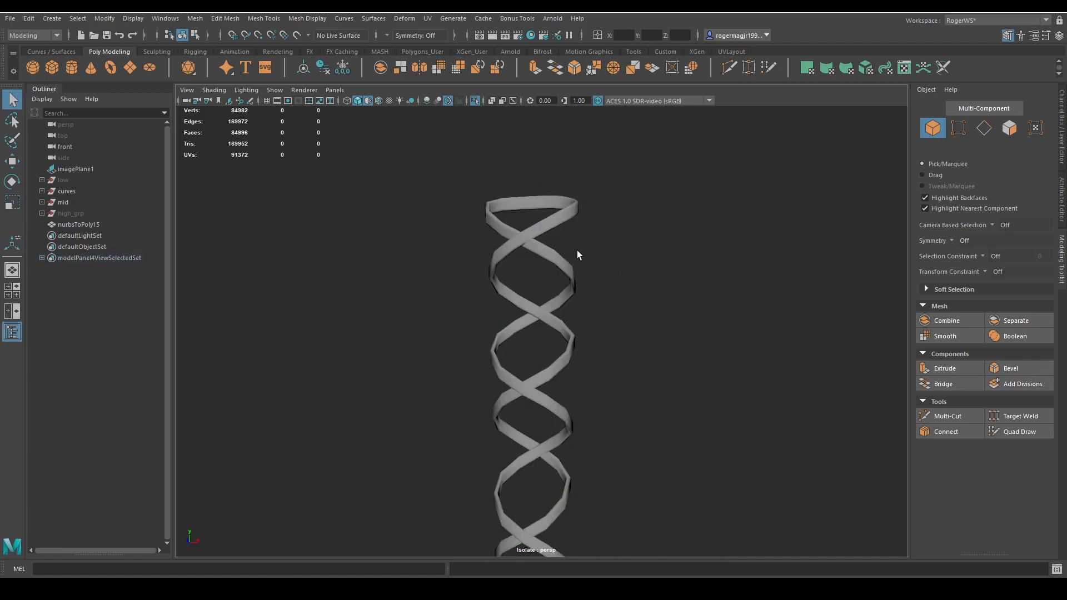
Inspect the once-smoothed strap copy up close while switching smooth mesh preview on and off
alt+drag(576, 250, 569, 261)
scroll(572, 252, up, 4)
click(548, 201)
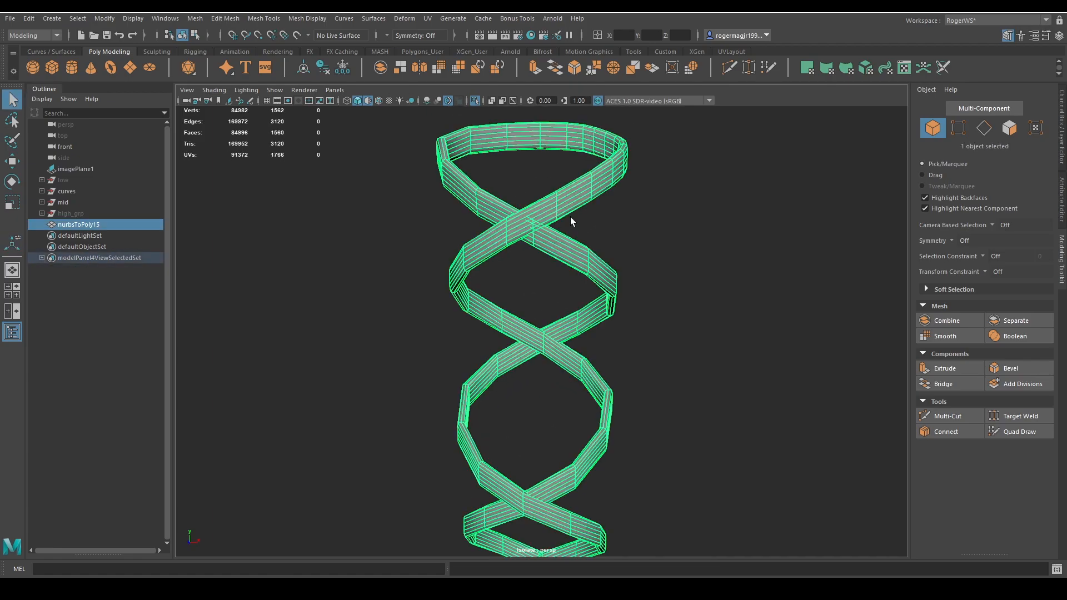
key(3)
click(624, 235)
click(590, 194)
key(1)
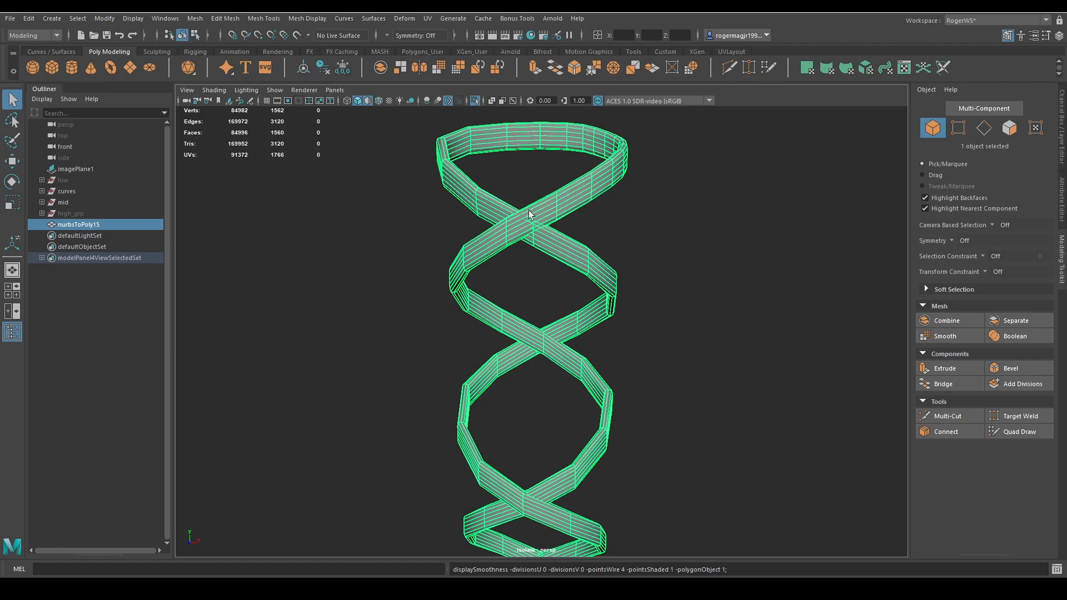
key(3)
alt+drag(617, 243, 607, 222)
scroll(672, 245, down, 3)
key(1)
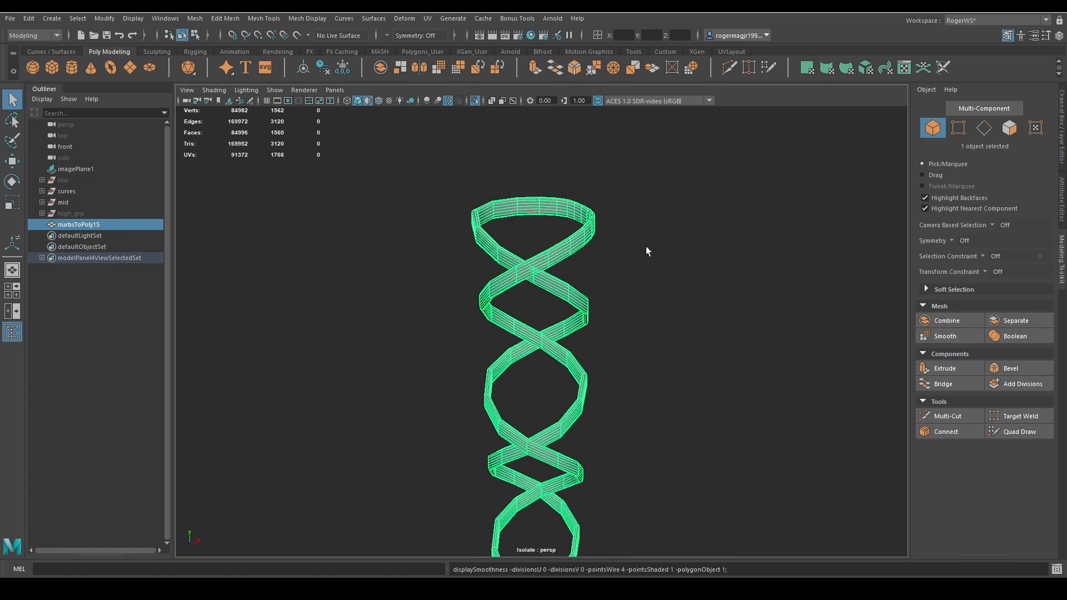
key(3)
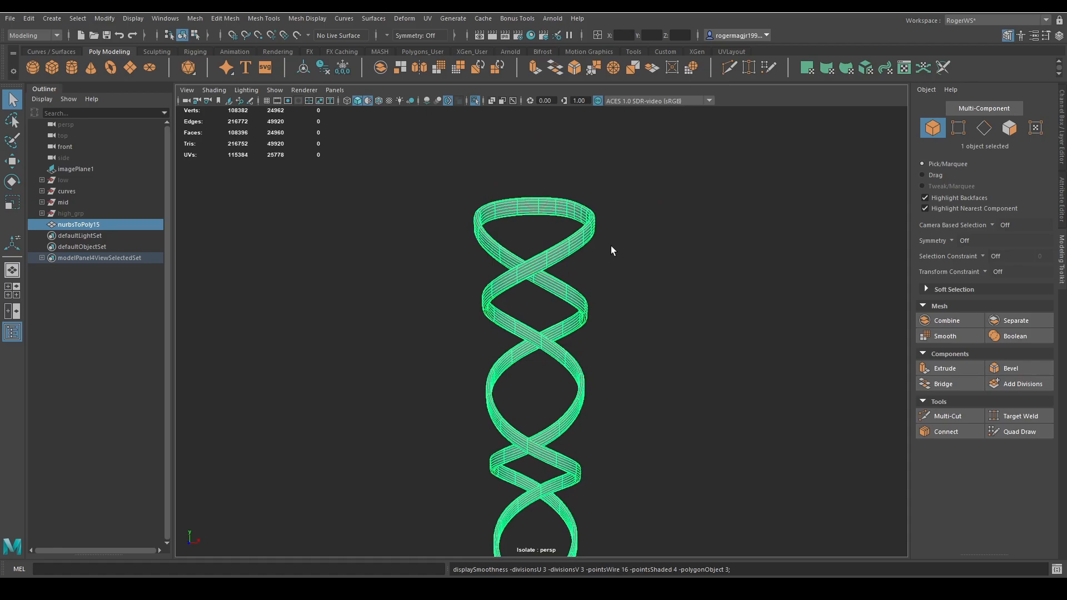
alt+drag(612, 245, 628, 228)
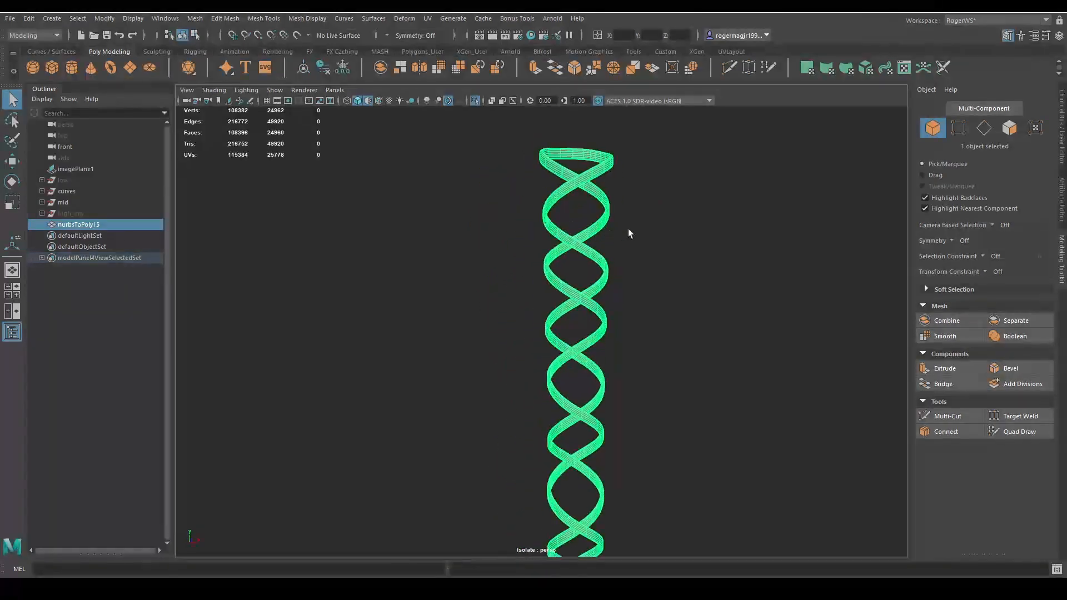
Apply a second Smooth to the strap copy and turn off its smooth mesh preview
shift+right_drag(667, 208, 638, 270)
alt+drag(638, 268, 643, 305)
key(q)
key(1)
click(678, 239)
click(625, 231)
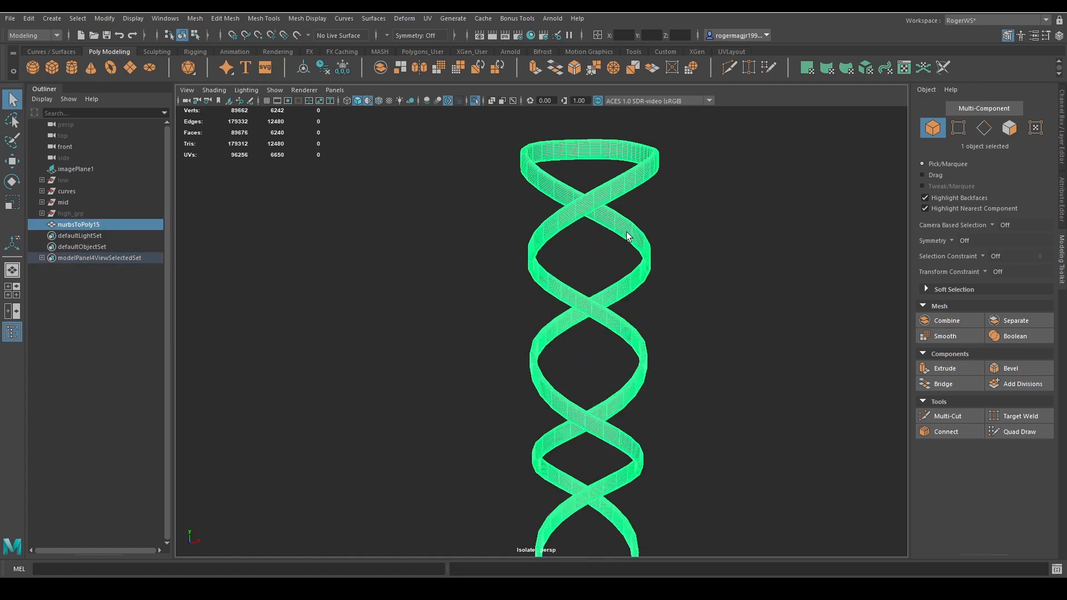
key(1)
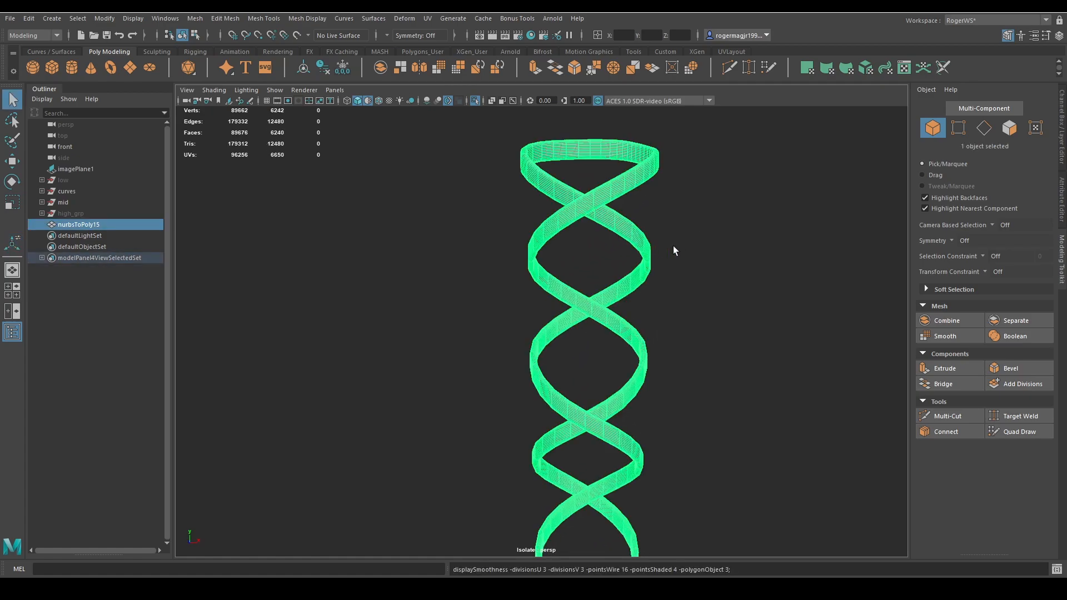
Smooth the strap copy a third time with 1 division and check its curved bands
click(672, 244)
click(637, 230)
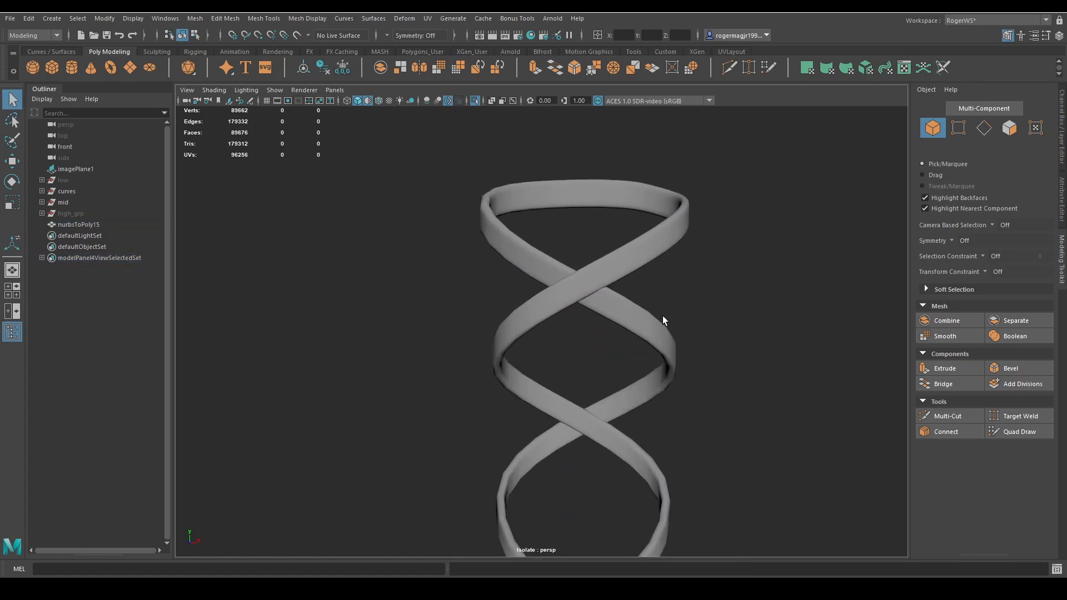
click(679, 300)
shift+right_drag(724, 195, 703, 260)
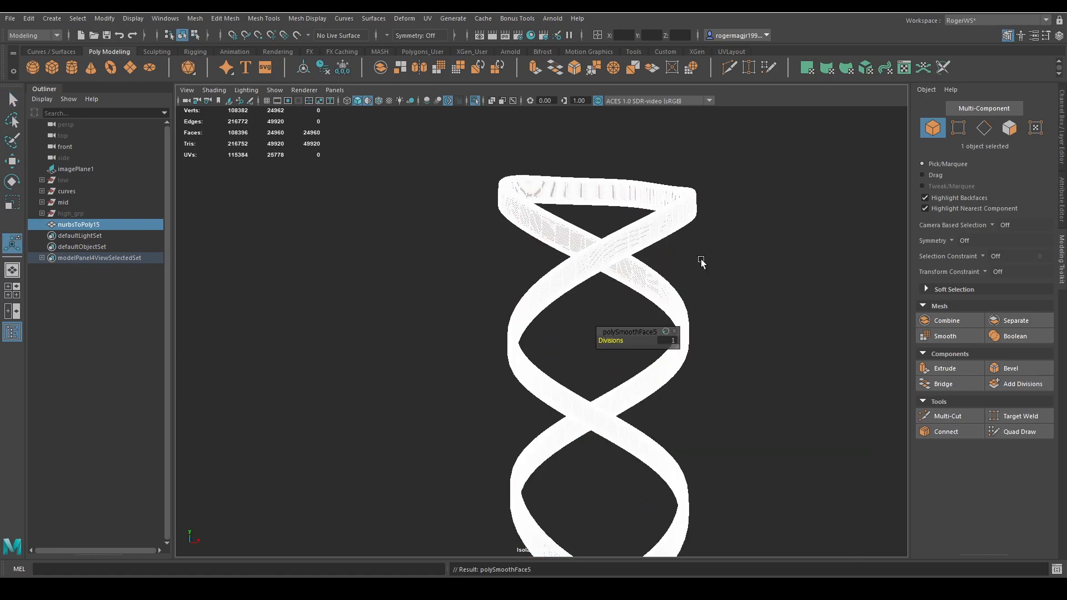
click(693, 259)
click(653, 268)
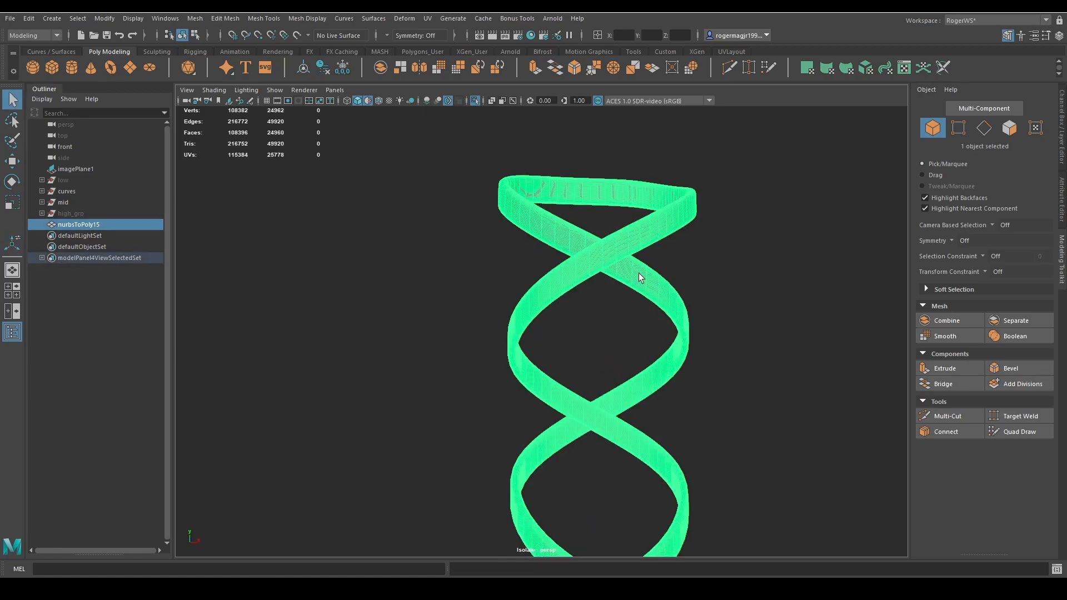
click(705, 269)
Select the smoothed strap copy and leave isolation to show it on the full axe
alt+drag(705, 268, 542, 320)
click(542, 319)
key(ctrl+1)
scroll(455, 298, down, 3)
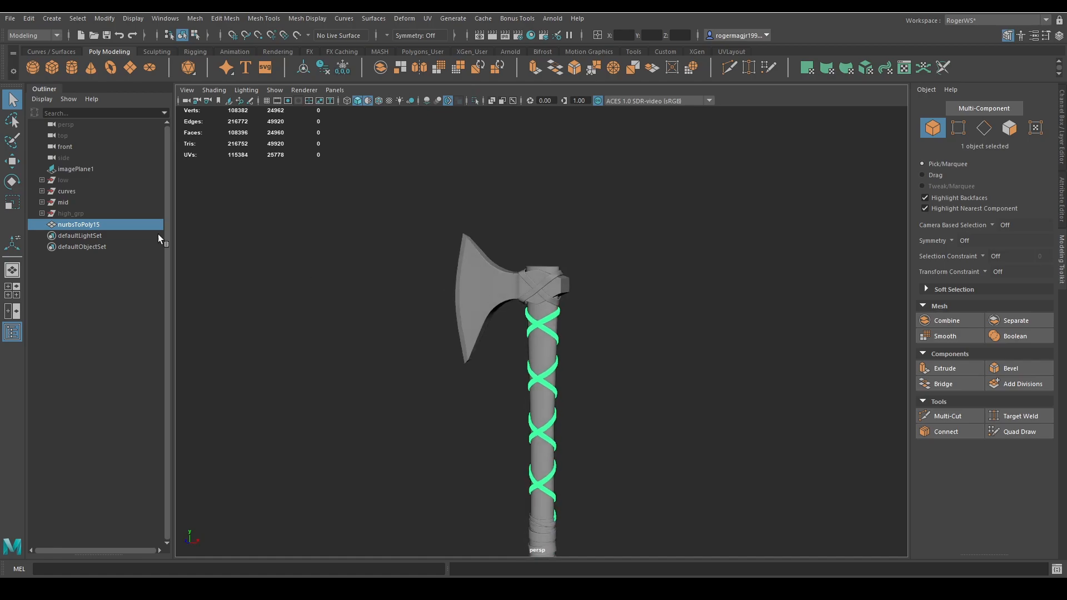
Move the smoothed strap copy into high_grp and duplicate the two crossed straps wrapped around the axe head
middle_drag(91, 224, 89, 215)
scroll(551, 242, up, 5)
click(542, 228)
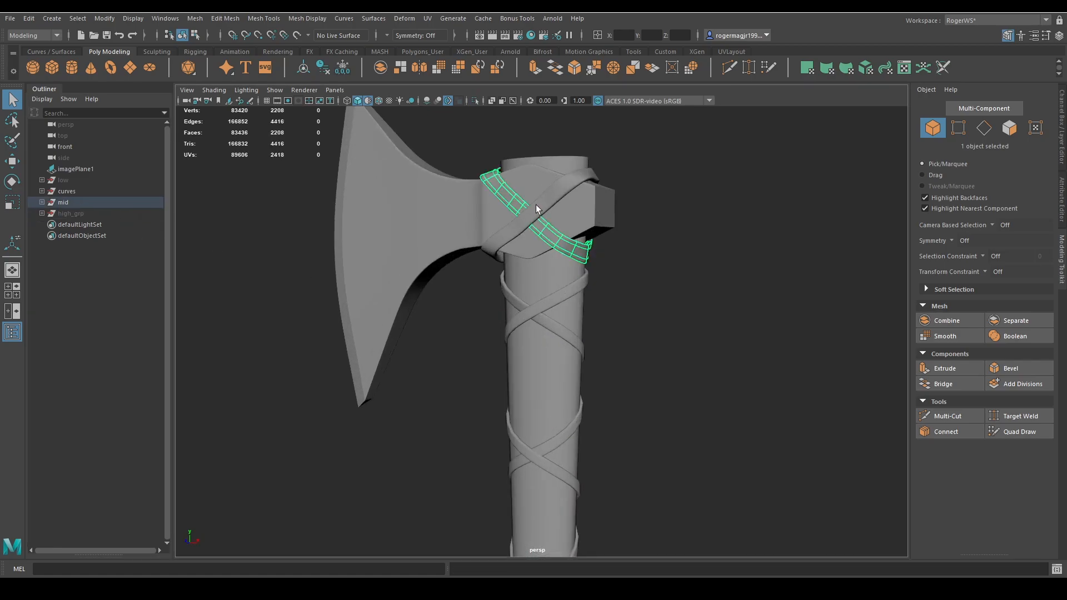
shift+click(536, 210)
key(shift+p)
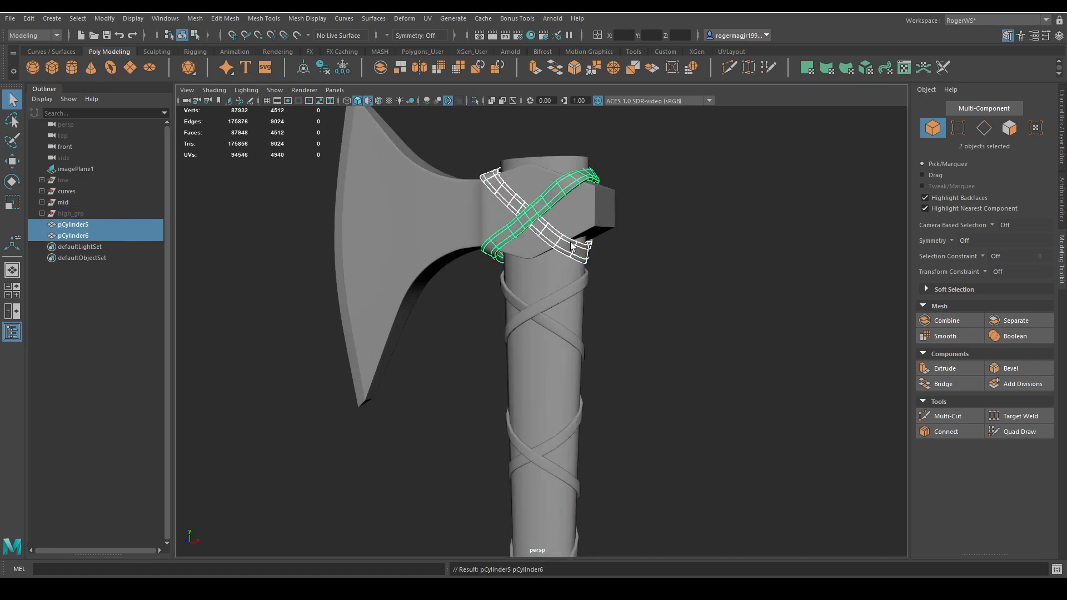
Isolate the two crossed strap copies and combine them into one mesh
key(ctrl+1)
alt+drag(603, 224, 522, 138)
key(ctrl+shift+c)
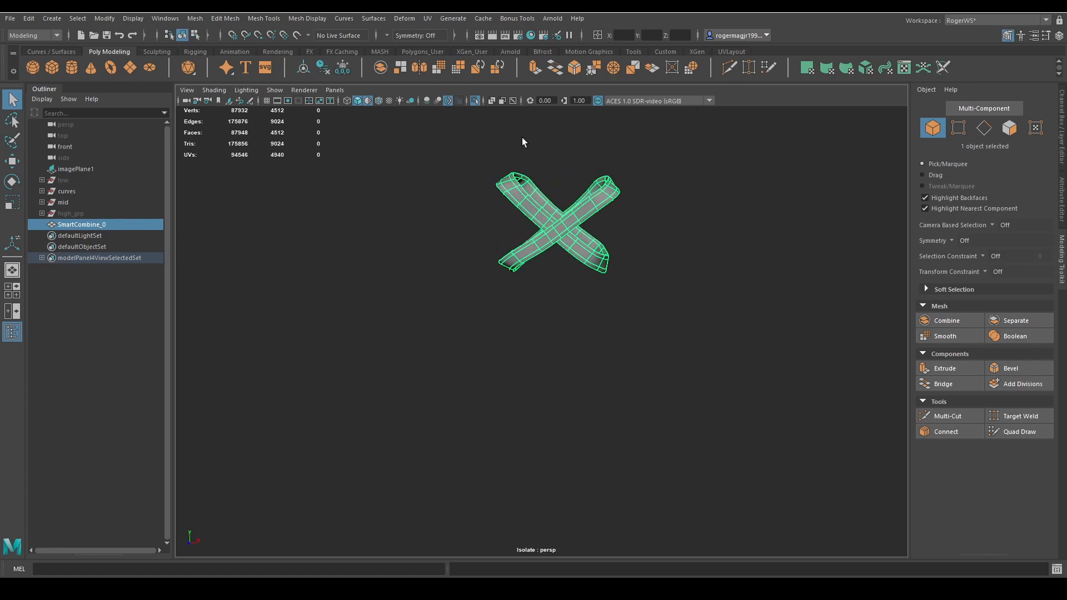
Apply Smooth to the combined crossed straps and turn off their smooth mesh preview
scroll(621, 205, up, 5)
shift+right_drag(674, 158, 658, 219)
scroll(658, 219, down, 5)
click(633, 214)
click(606, 190)
key(1)
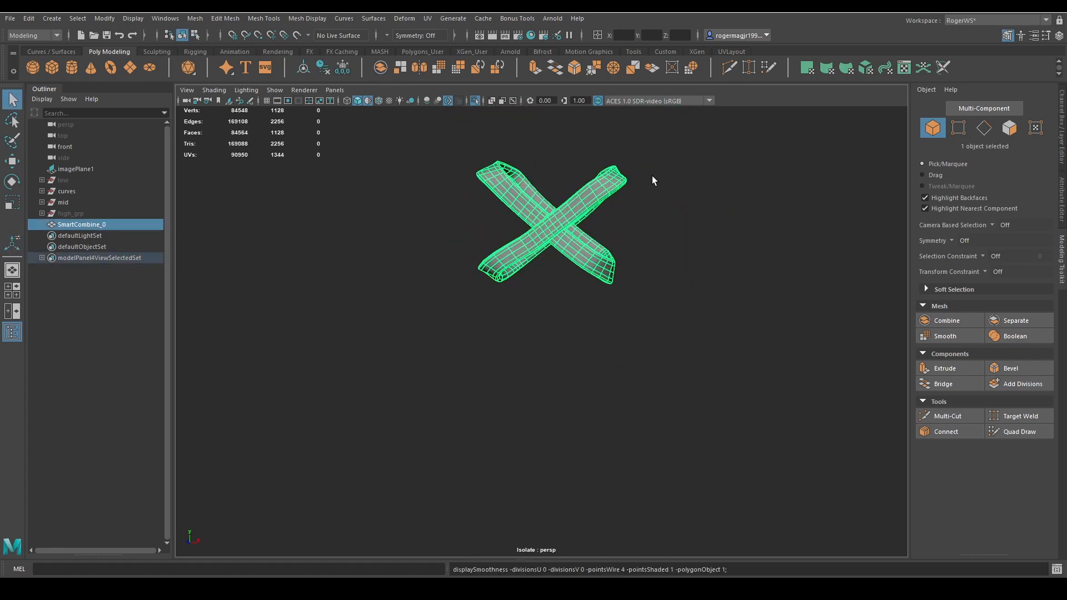
Smooth the combined crossed straps a second time and check their surface up close
shift+right_drag(660, 166, 647, 204)
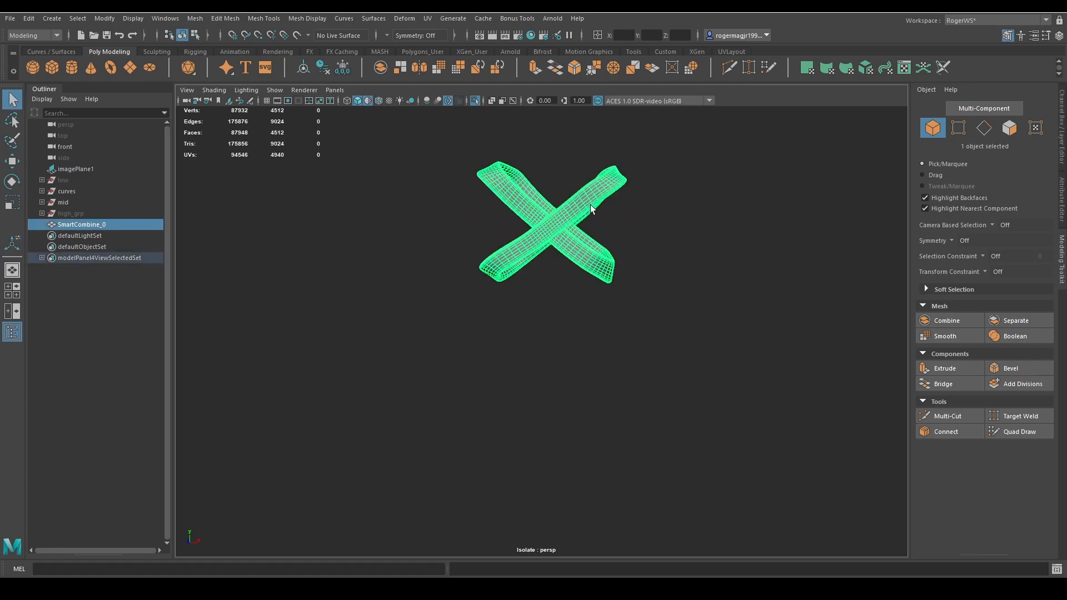
click(632, 214)
alt+middle_drag(661, 218, 681, 297)
scroll(683, 298, up, 5)
mouse_move(683, 298)
alt+mouse_down()
mouse_move(617, 298)
mouse_move(676, 286)
alt+mouse_up()
scroll(677, 285, down, 4)
Leave isolation and move the smoothed crossed straps SmartCombine_0 into high_grp
click(623, 269)
key(ctrl+1)
click(626, 280)
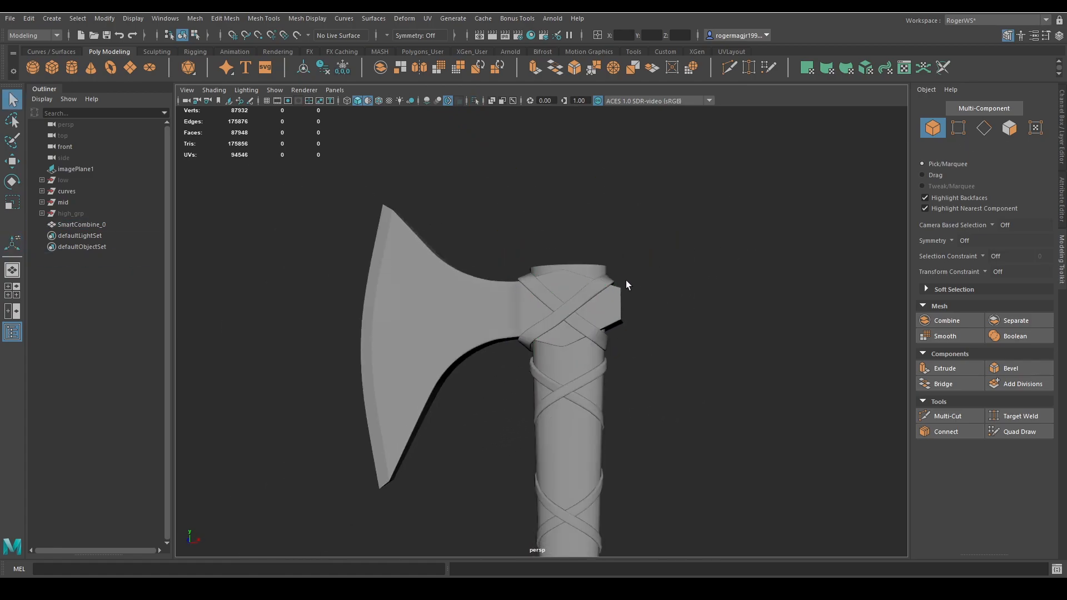
click(78, 222)
middle_drag(80, 224, 90, 215)
Select only the six thin straps at the upper end of the handle grip, checking the selection in isolation
alt+middle_drag(598, 324, 565, 204)
scroll(565, 205, down, 6)
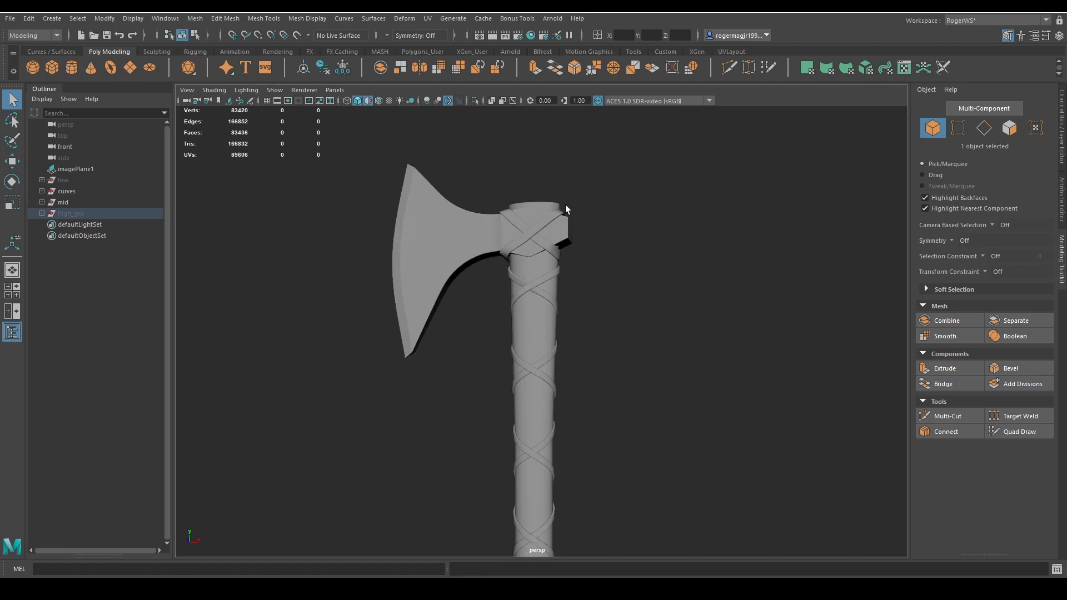
alt+middle_drag(569, 438, 566, 233)
scroll(566, 236, up, 3)
click(538, 277)
key(f)
scroll(558, 288, down, 5)
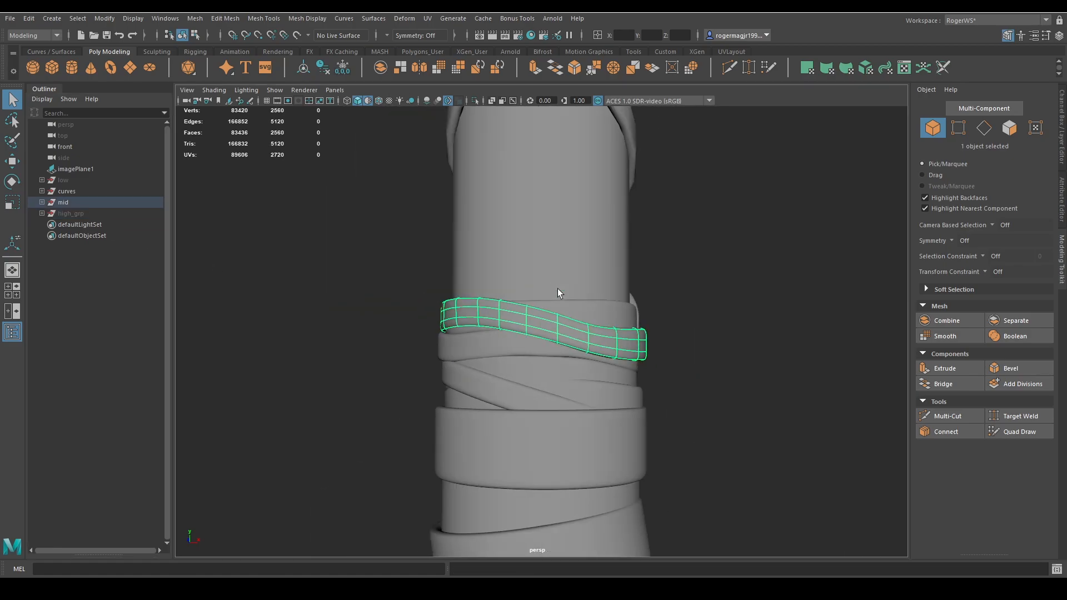
alt+middle_drag(558, 289, 577, 199)
scroll(576, 199, down, 3)
drag(357, 191, 701, 359)
ctrl+click(548, 354)
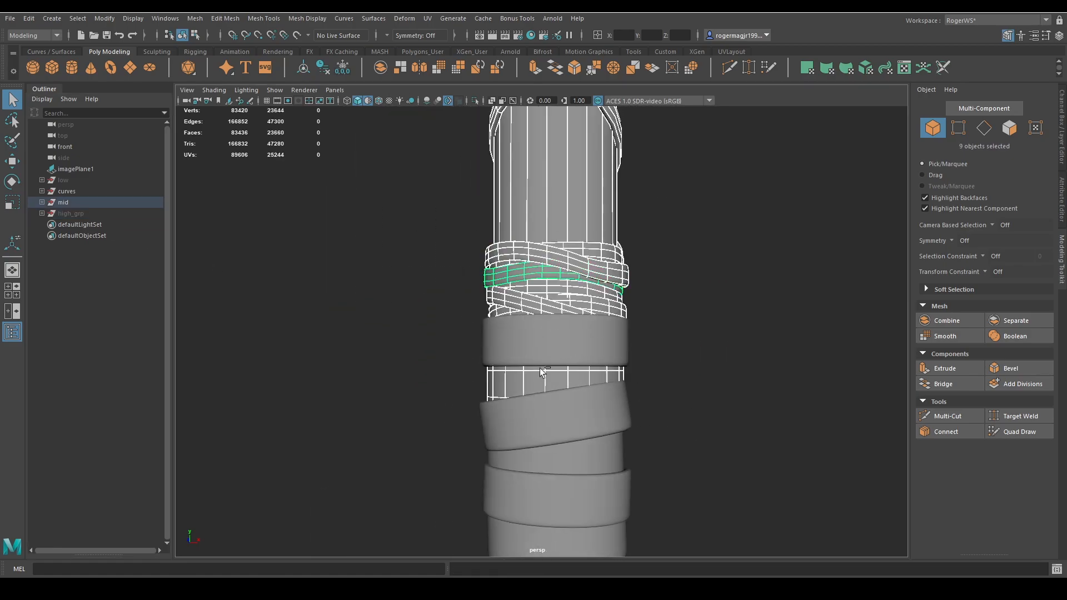
ctrl+click(522, 199)
scroll(625, 169, down, 3)
scroll(605, 283, down, 3)
key(ctrl+1)
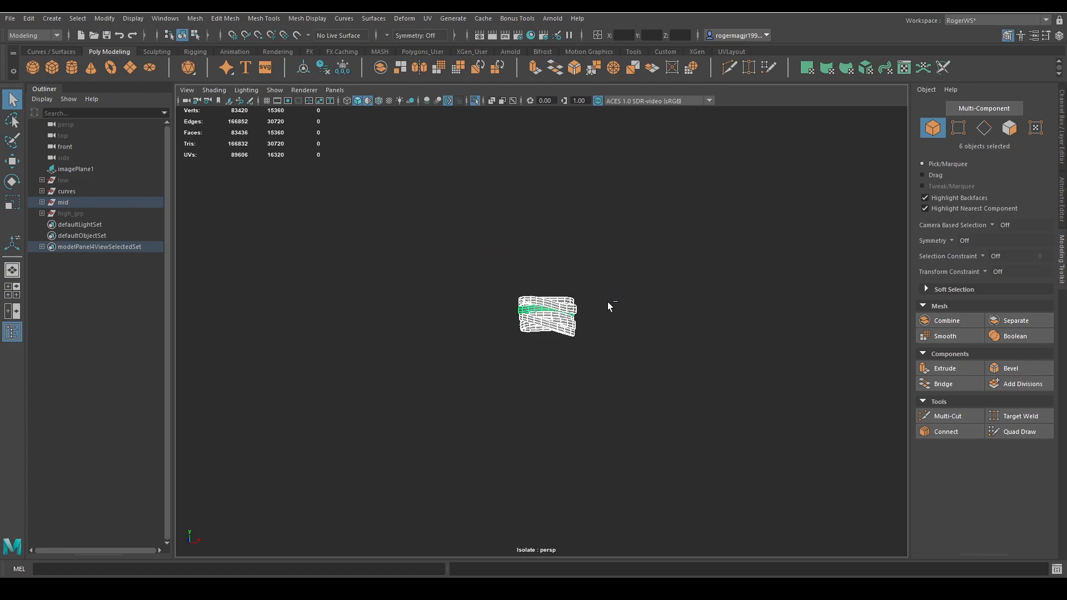
key(ctrl+1)
Duplicate the six thin straps and combine the copies into one mesh
key(ctrl+d)
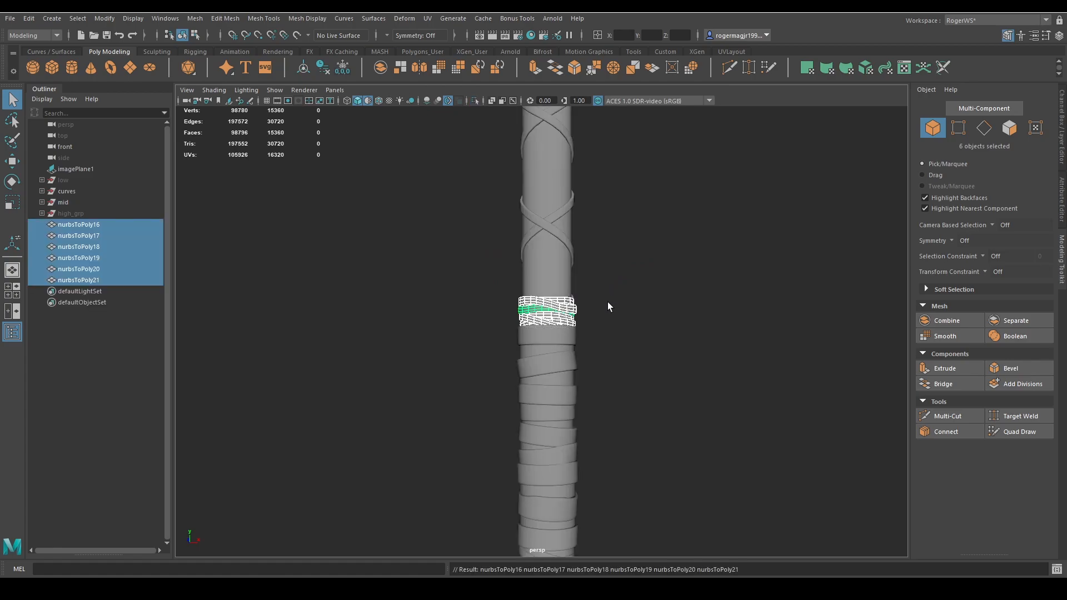
key(ctrl+j)
alt+drag(523, 220, 537, 217)
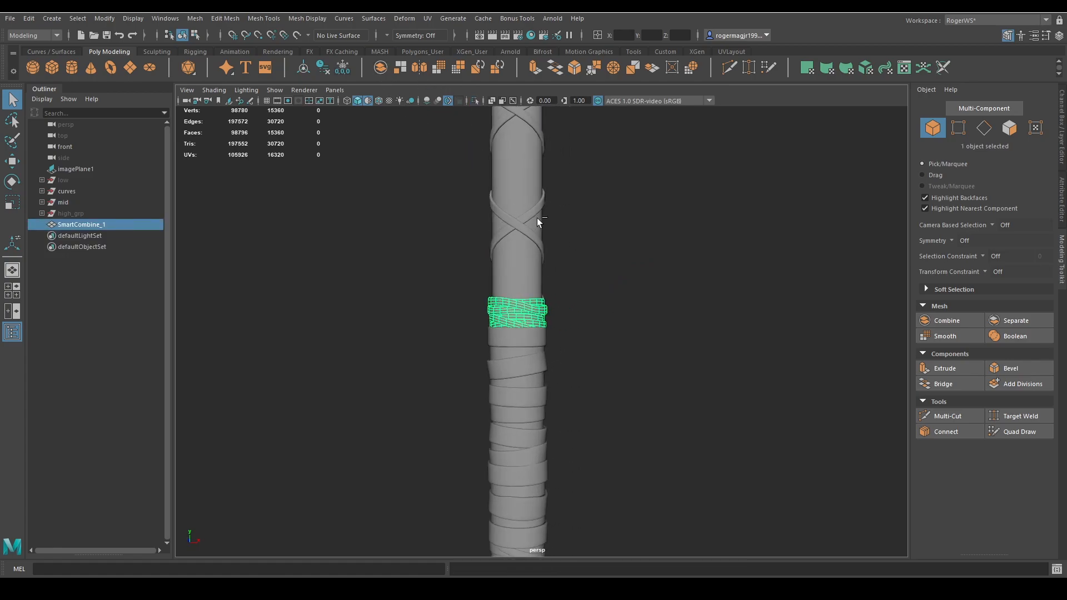
Isolate the combined thin straps, turn off their smooth mesh preview and smooth them once
key(ctrl+1)
key(f)
key(1)
key(3)
key(1)
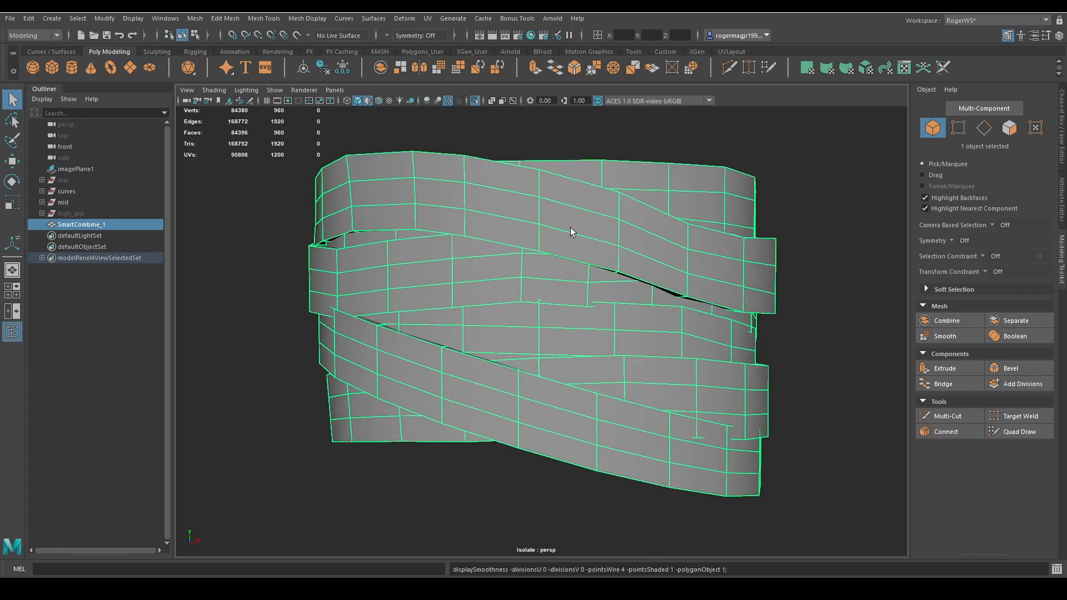
shift+right_drag(588, 135, 571, 202)
key(q)
click(592, 147)
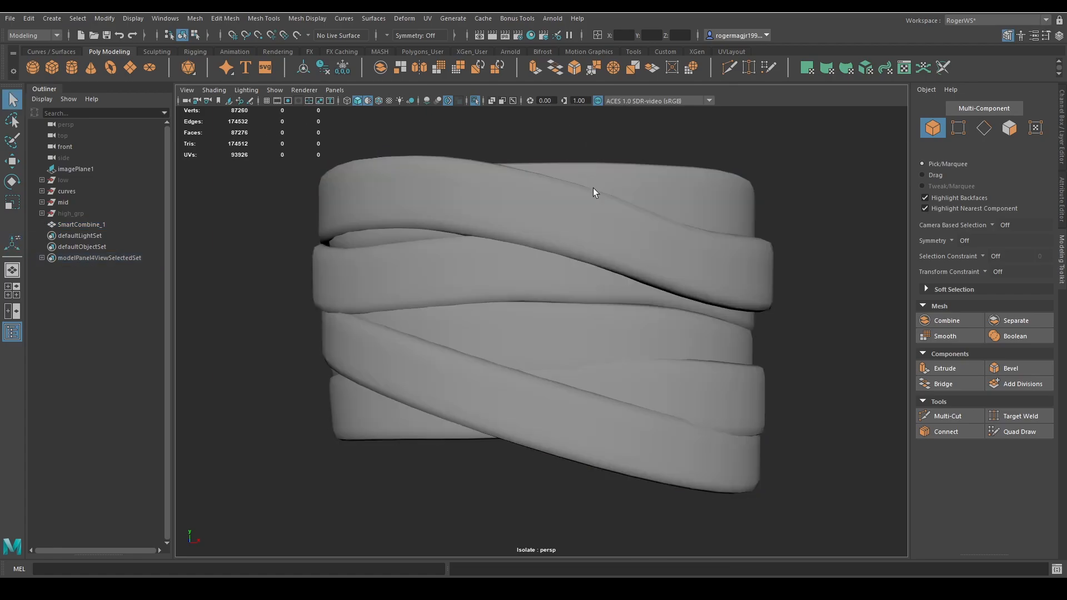
Check the once-smoothed thin straps and apply a second Smooth with 1 division
scroll(591, 195, down, 5)
click(573, 255)
key(3)
click(634, 235)
alt+drag(633, 235, 615, 257)
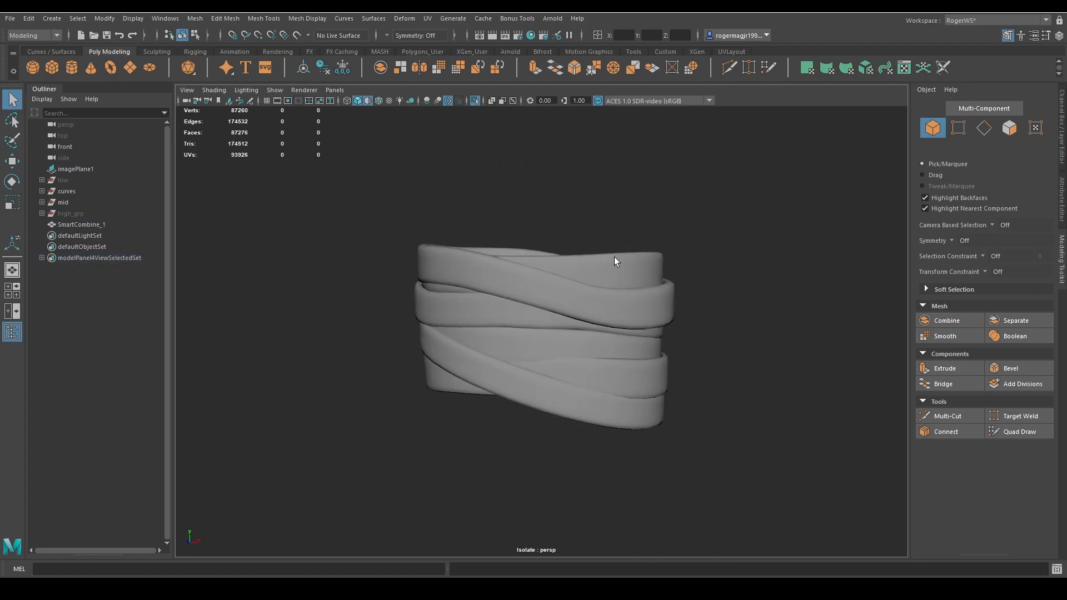
click(614, 257)
shift+right_drag(629, 194, 605, 259)
alt+drag(605, 259, 628, 233)
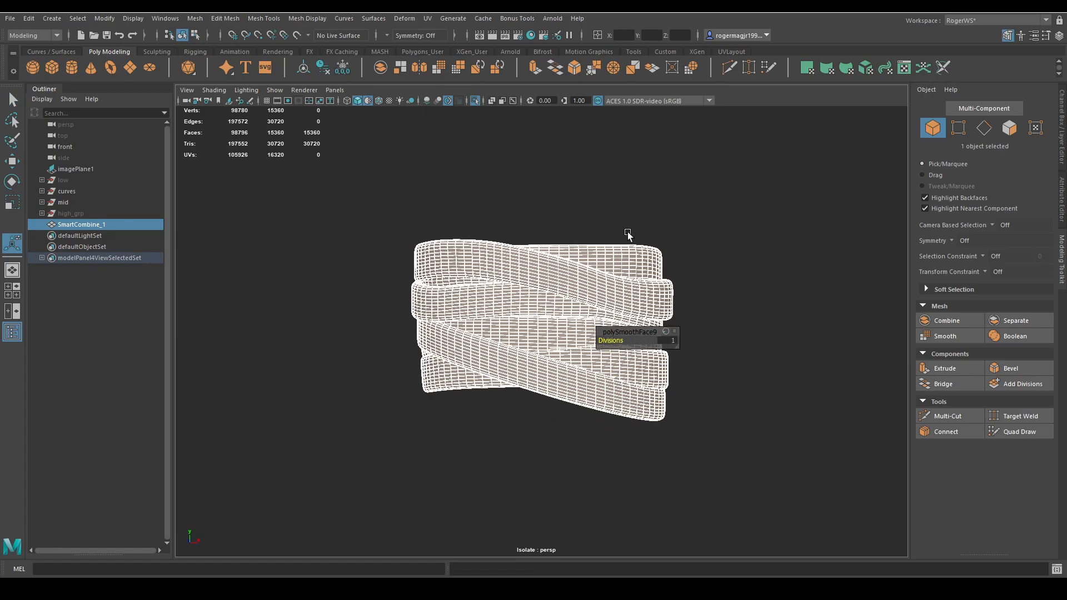
key(q)
click(628, 232)
Move the smoothed thin straps SmartCombine_1 into high_grp and leave isolation to show the full handle
click(602, 268)
alt+drag(602, 267, 682, 263)
scroll(681, 263, down, 3)
click(659, 279)
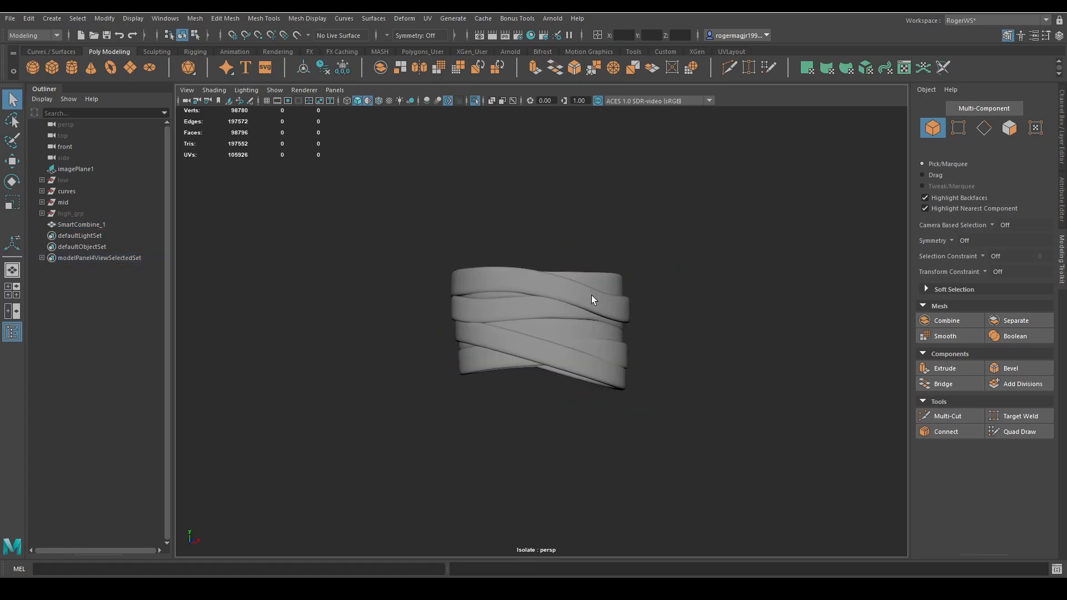
click(591, 295)
middle_drag(65, 225, 72, 212)
key(ctrl+1)
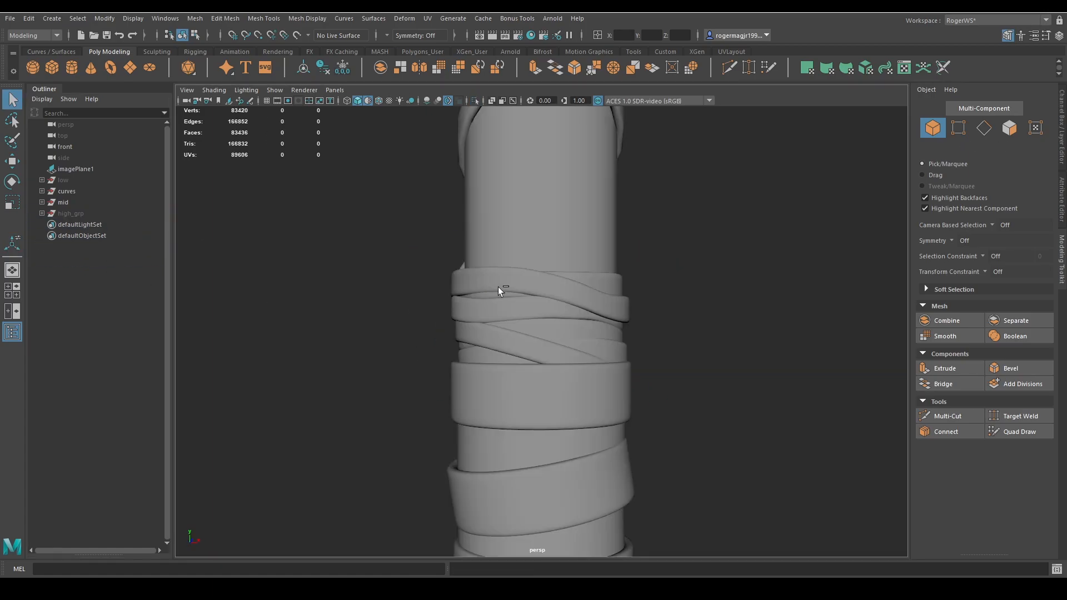
scroll(534, 311, down, 2)
click(547, 316)
scroll(590, 388, down, 3)
alt+middle_drag(584, 412, 575, 244)
click(548, 286)
drag(437, 143, 689, 395)
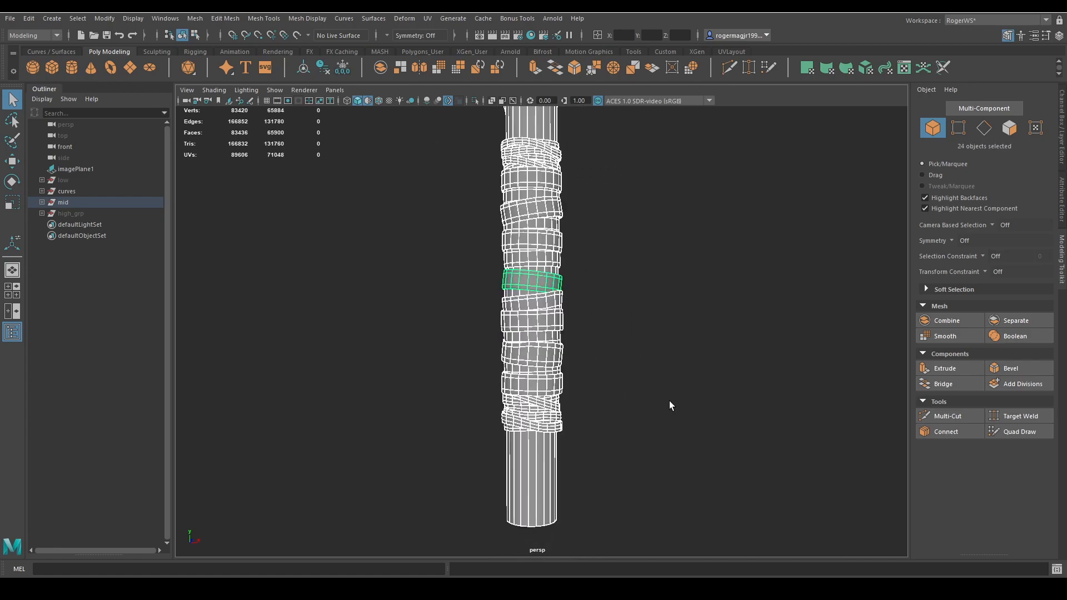
Delete one strap shell from the thin strap cluster below the grip and return to object selection
scroll(639, 355, up, 3)
click(602, 330)
click(600, 331)
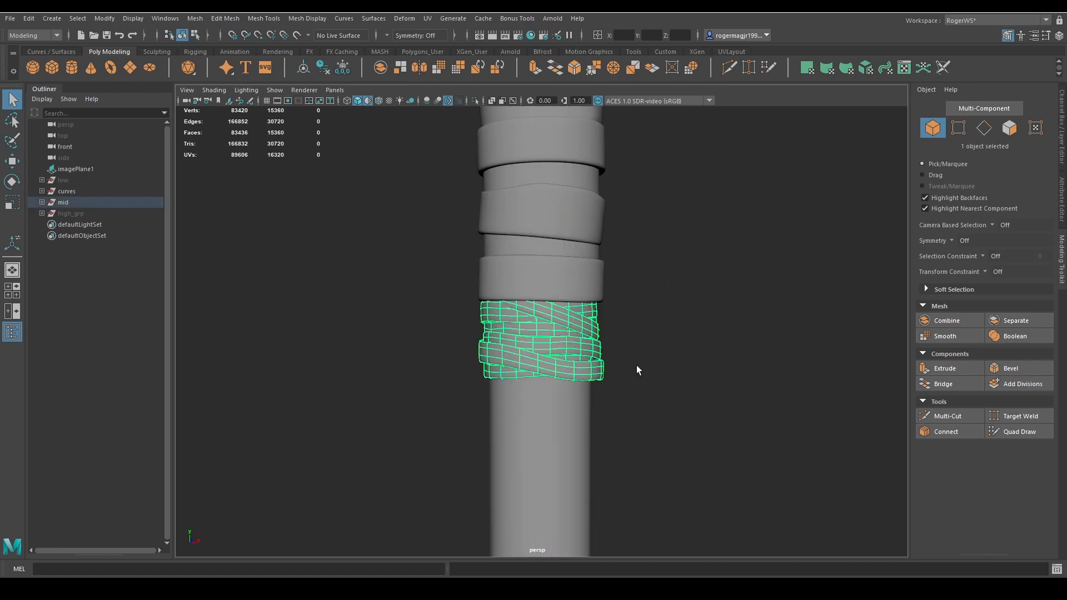
key(F11)
double_click(580, 323)
key(Delete)
alt+drag(616, 334, 609, 332)
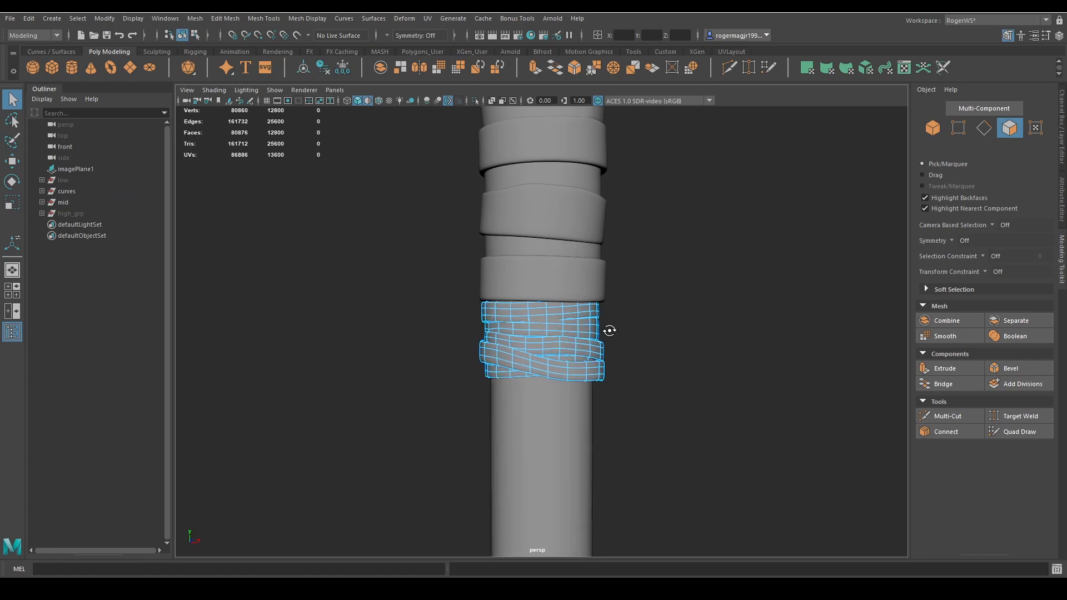
right_drag(609, 332, 661, 280)
click(663, 278)
Select only the wide wraps of the handle grip, leaving out the handle and the thin straps at both ends
scroll(633, 305, down, 3)
alt+drag(623, 315, 600, 328)
drag(451, 135, 665, 350)
key(f)
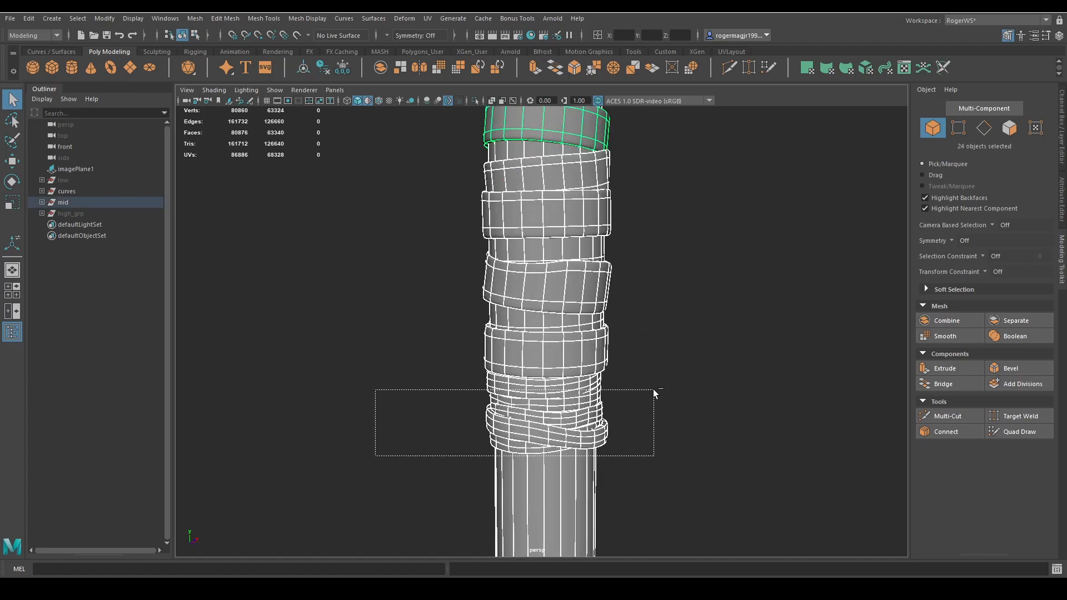
ctrl+drag(654, 390, 654, 390)
alt+drag(654, 390, 628, 352)
scroll(649, 357, down, 6)
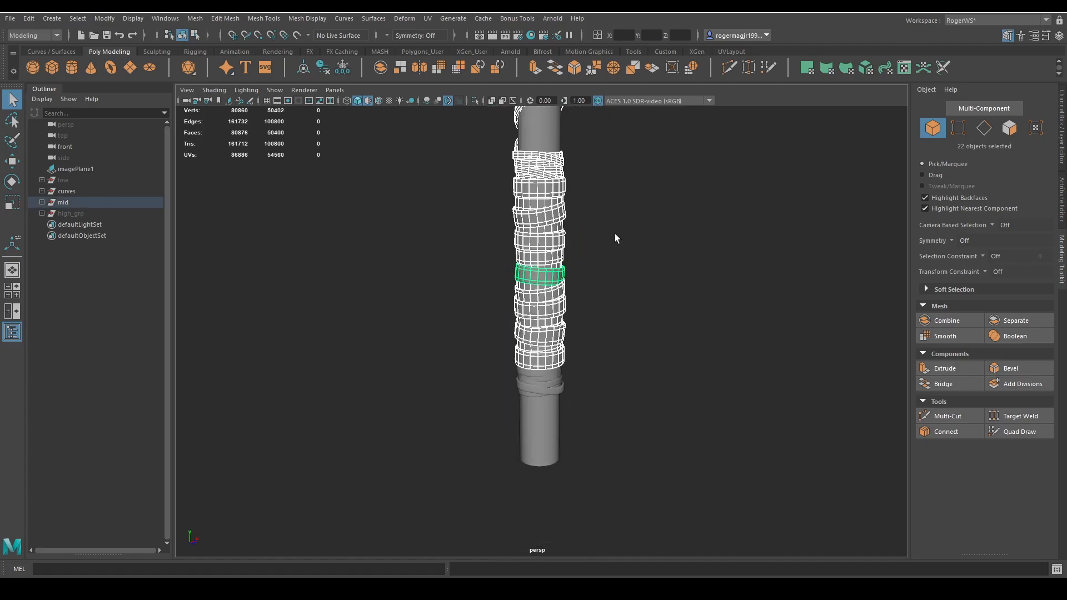
alt+drag(615, 238, 657, 140)
ctrl+drag(481, 231, 481, 229)
ctrl+drag(491, 192, 600, 277)
shift+click(581, 249)
Try moving the selected wide grip wraps aside from the handle and undo the move
key(w)
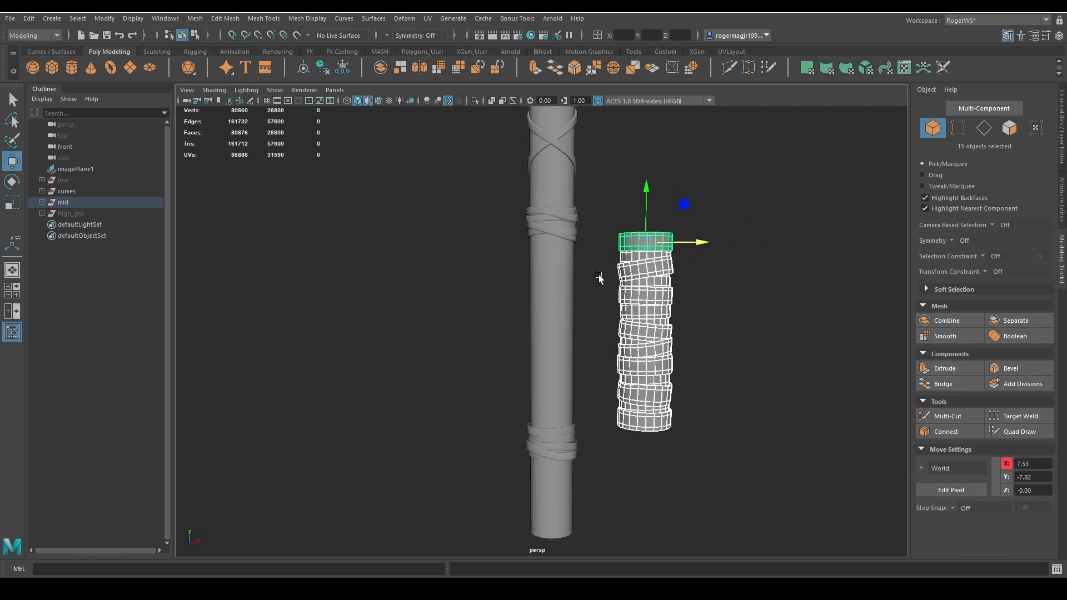
key(ctrl+z)
scroll(650, 251, down, 5)
alt+middle_drag(651, 251, 650, 291)
key(q)
Duplicate the selected wide grip wraps and isolate the copies
alt+middle_drag(616, 325, 605, 269)
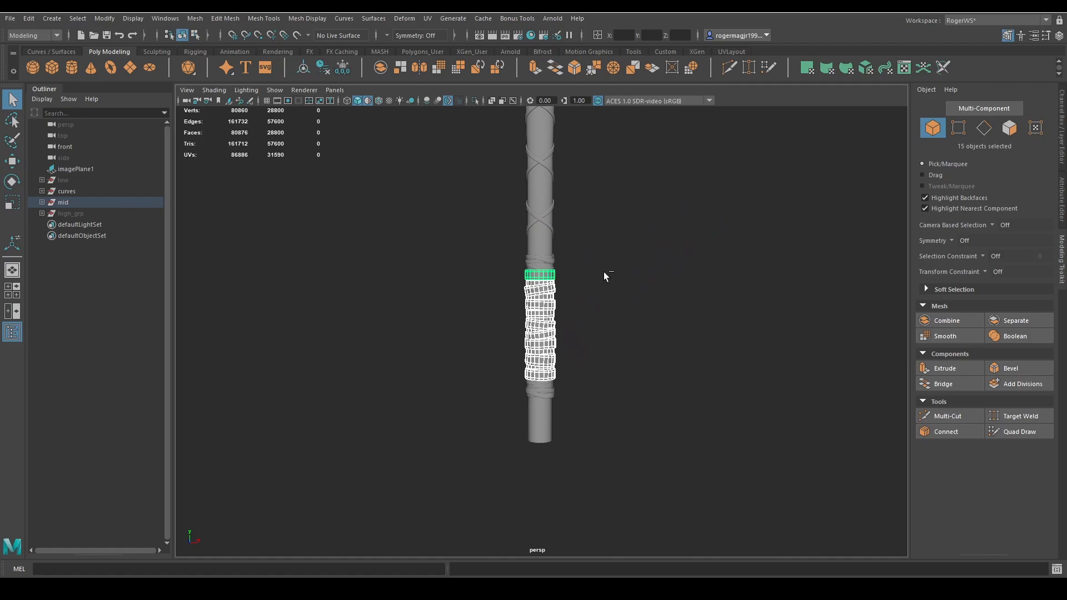
key(ctrl+d)
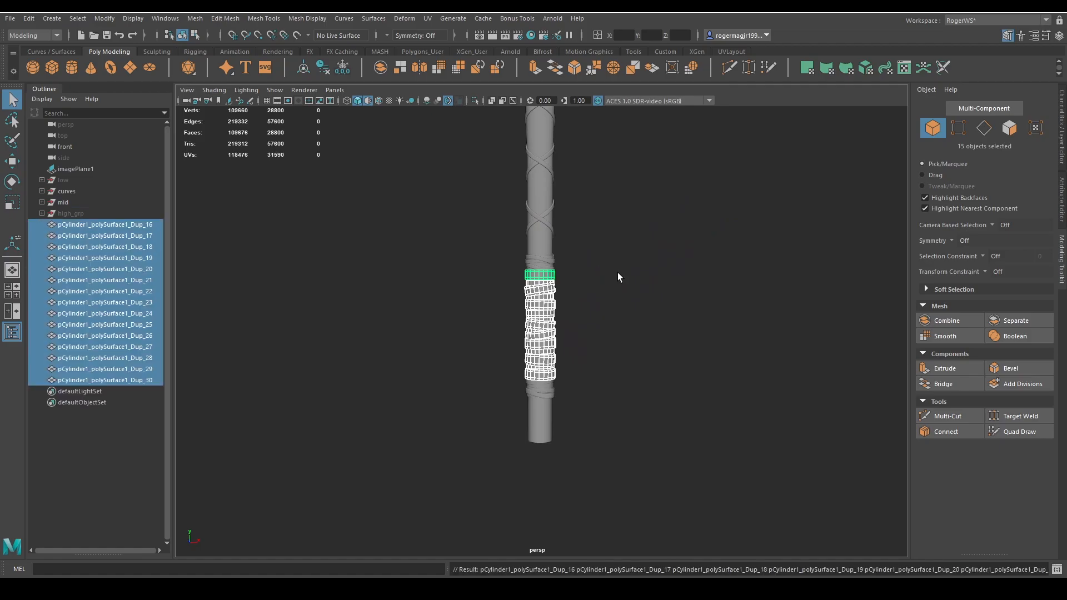
alt+drag(618, 272, 653, 318)
key(ctrl+1)
key(f)
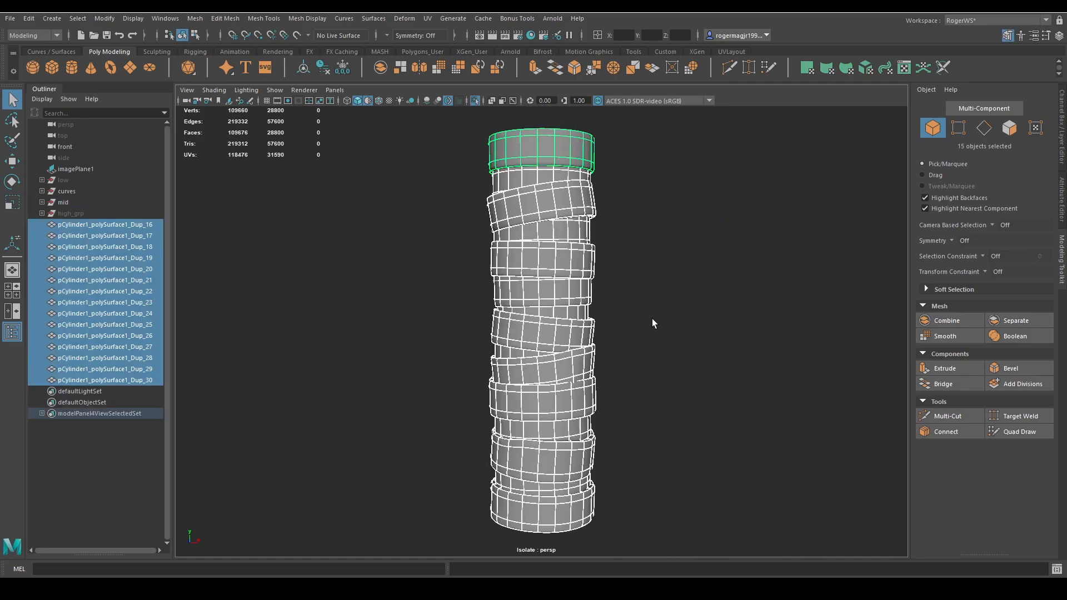
Apply Smooth to all the isolated grip wrap copies and check the result
mouse_move(652, 318)
alt+mouse_down()
mouse_move(660, 330)
mouse_move(625, 322)
mouse_move(644, 304)
alt+mouse_up()
scroll(659, 327, down, 2)
shift+right_click(647, 266)
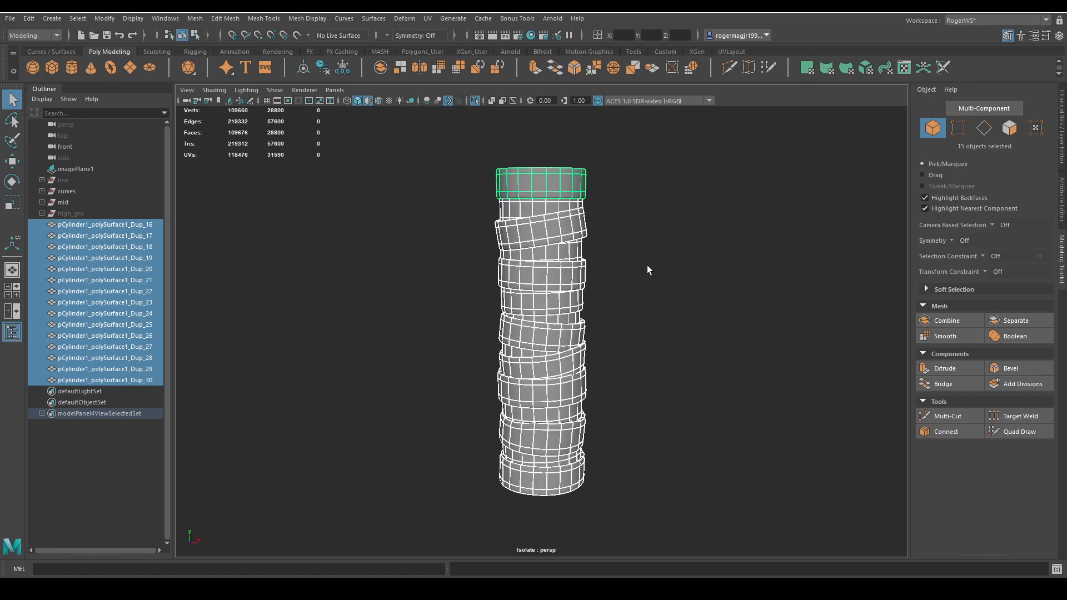
shift+right_drag(650, 253, 645, 305)
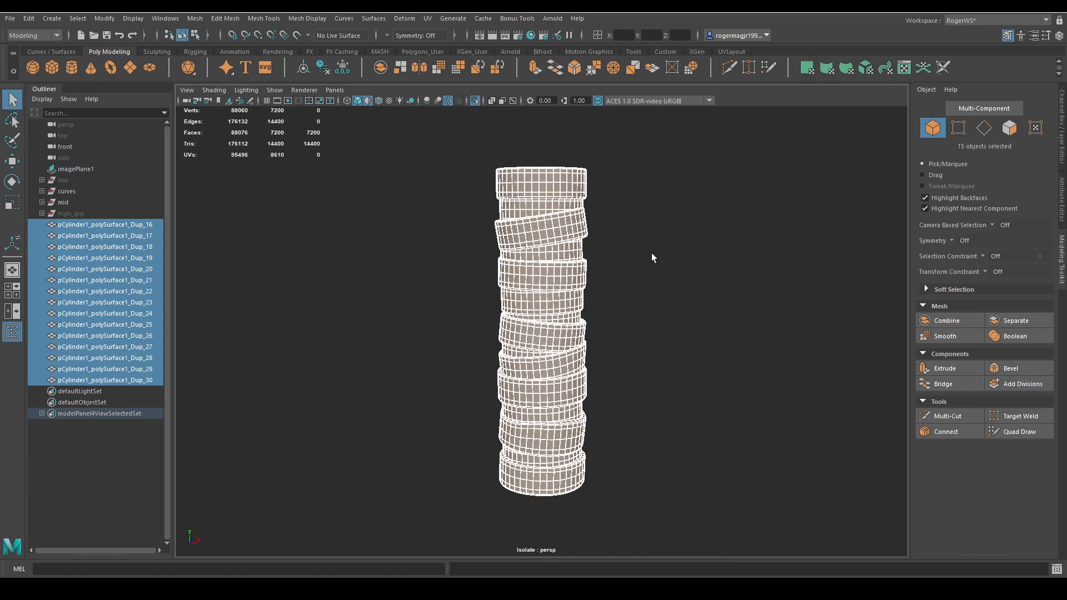
click(652, 255)
scroll(657, 290, up, 1)
alt+middle_drag(652, 284, 654, 327)
click(581, 274)
scroll(645, 246, down, 5)
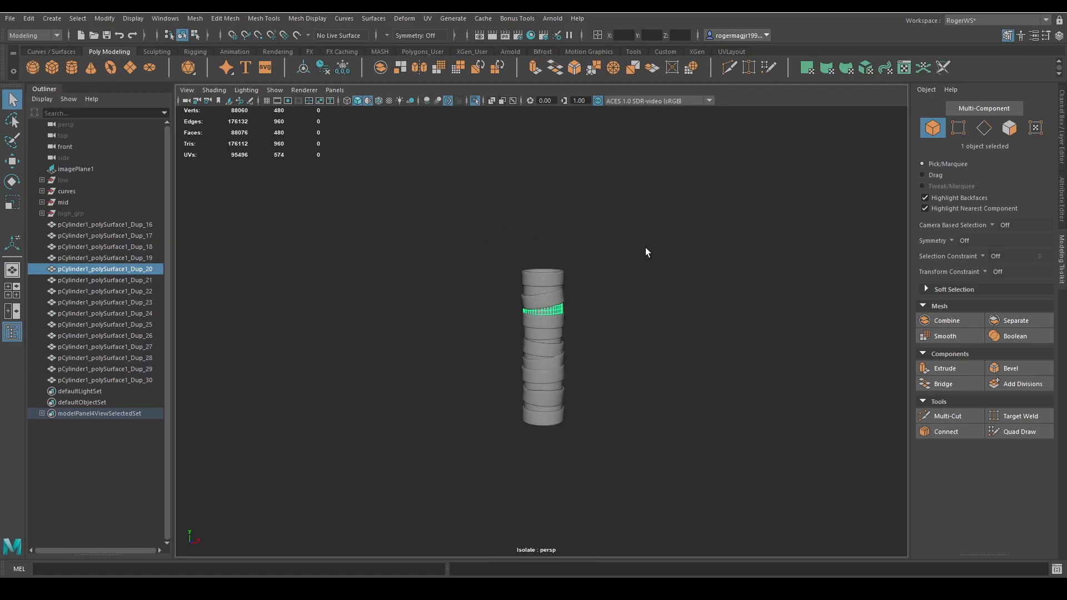
Combine the grip wrap copies into one mesh and smooth it again with smooth mesh preview off
drag(477, 170, 670, 439)
click(380, 69)
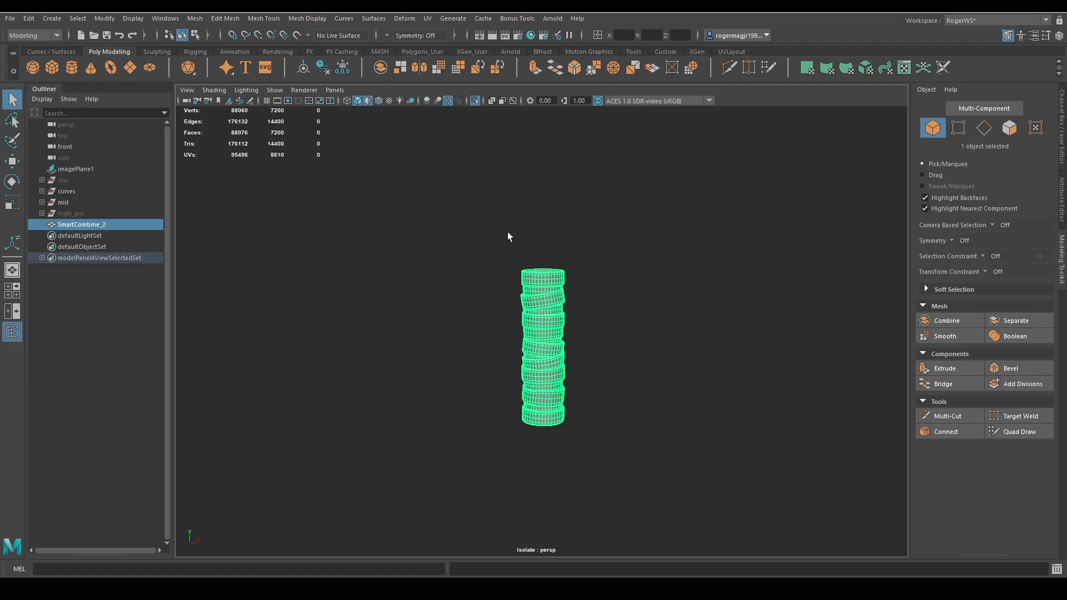
scroll(508, 232, up, 5)
click(639, 213)
click(532, 190)
shift+right_drag(581, 164, 555, 231)
click(652, 199)
click(582, 263)
key(1)
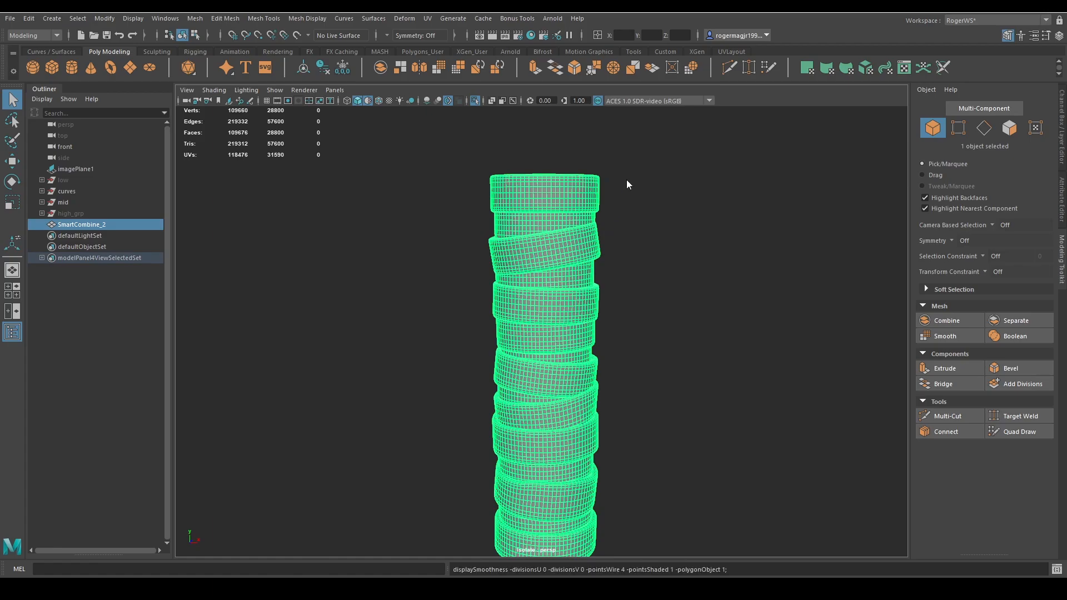
shift+right_drag(626, 179, 716, 175)
click(661, 268)
Move the combined grip wraps SmartCombine_2 into high_grp and unhide the group
scroll(616, 297, down, 4)
alt+middle_drag(614, 298, 623, 235)
click(576, 234)
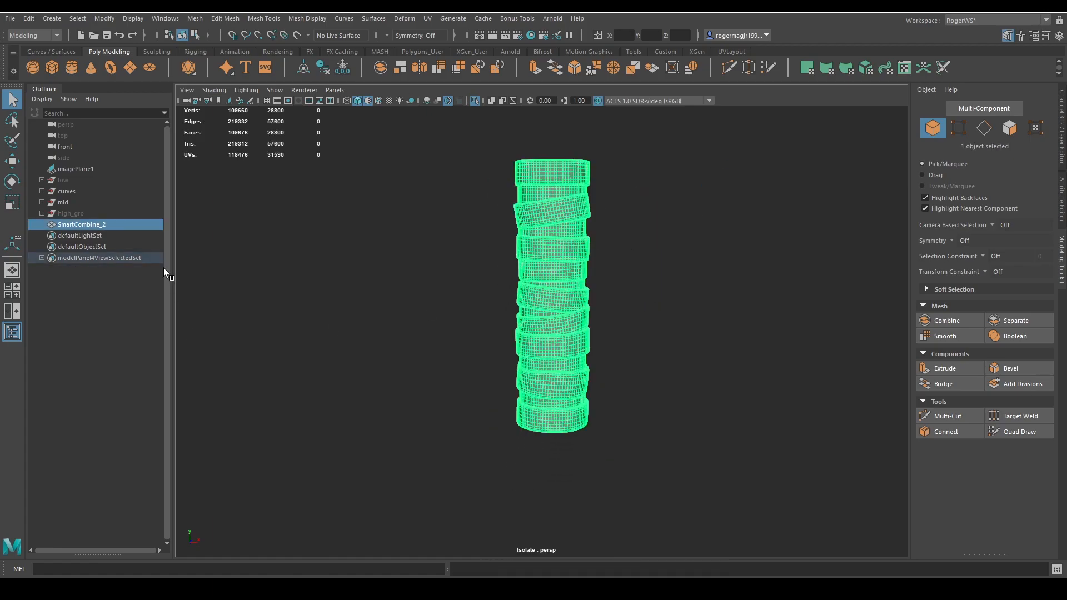
key(Delete)
click(108, 222)
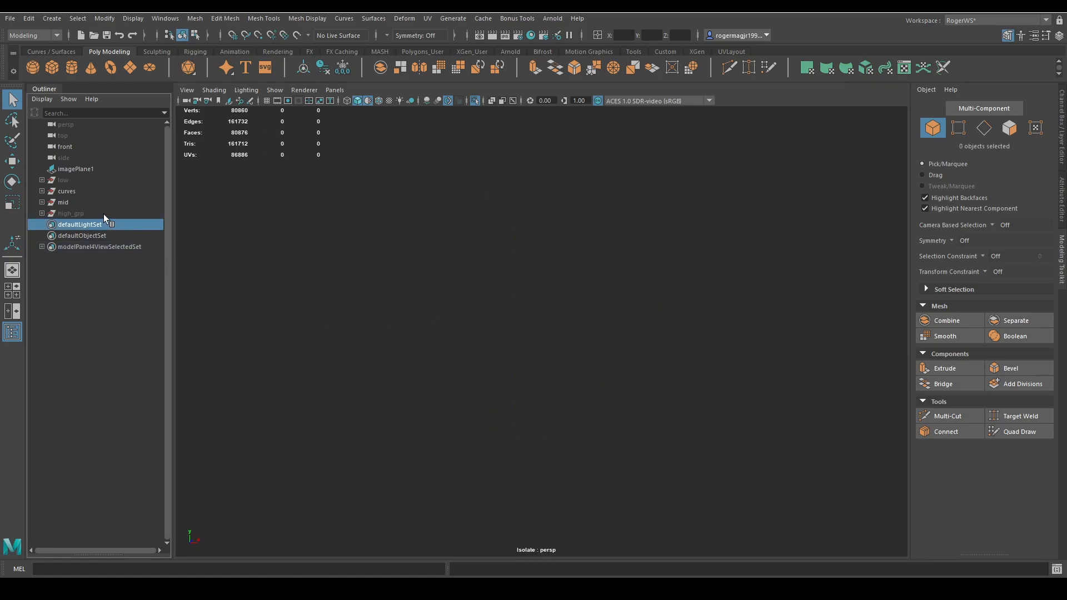
click(103, 214)
key(shift+h)
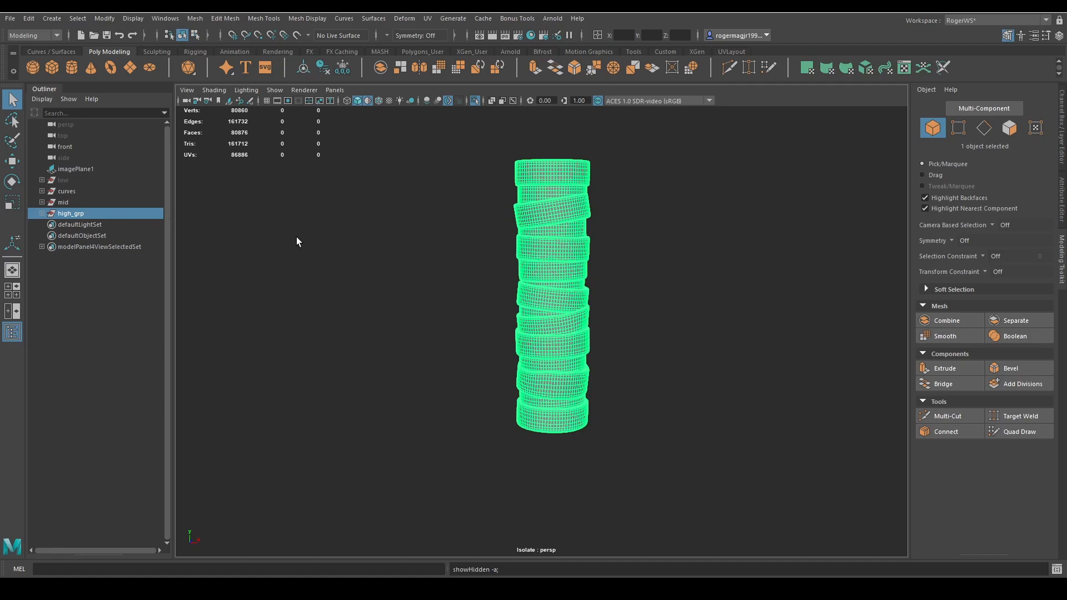
Leave isolation and inspect the whole axe, including the wraps along the handle
scroll(543, 292, down, 10)
key(ctrl+1)
key(f)
click(639, 286)
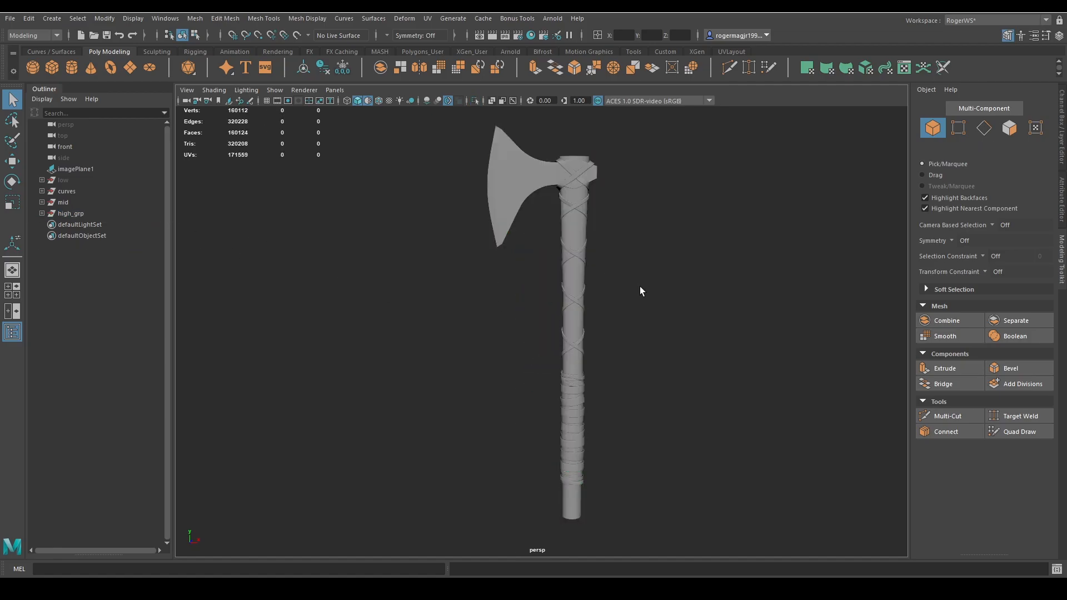
alt+drag(640, 290, 616, 300)
scroll(578, 362, up, 5)
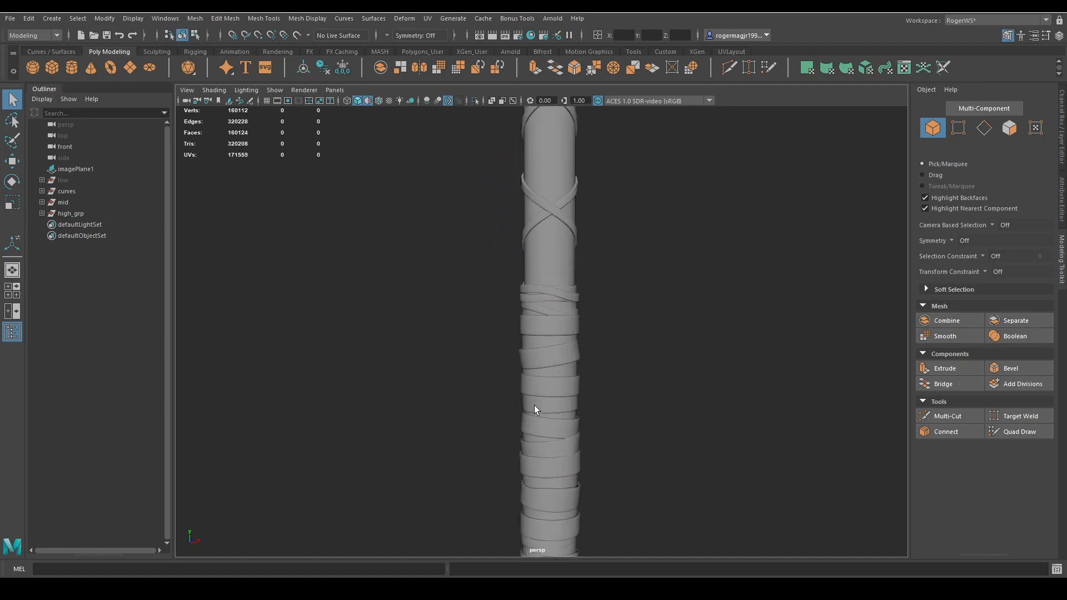
Hide high_grp to check the narrow wraps above the grip in mid, and unhide it again
click(544, 311)
click(95, 202)
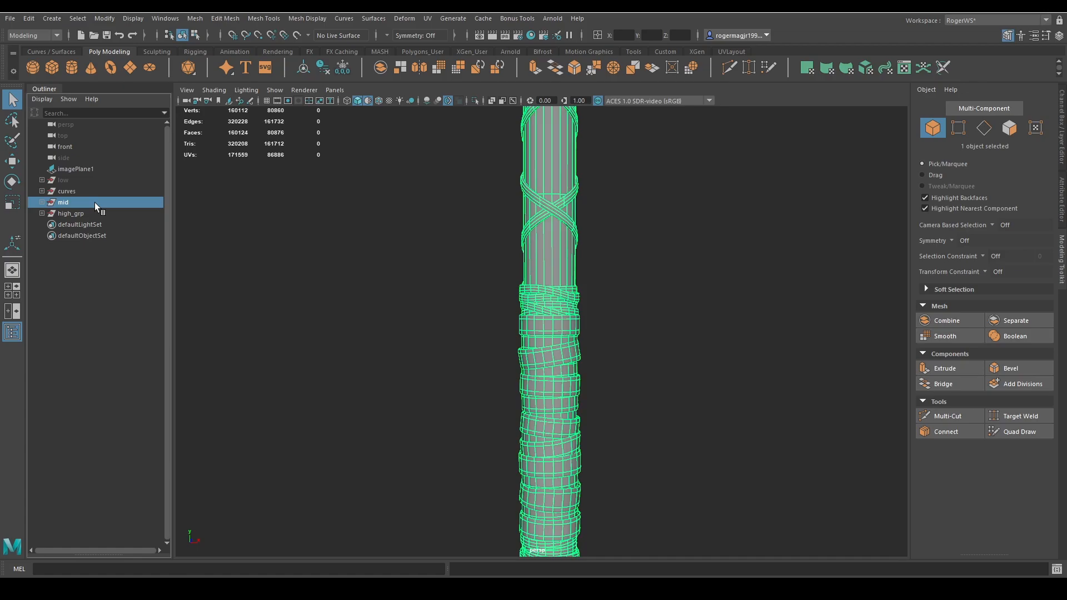
click(69, 215)
key(ctrl+h)
click(546, 302)
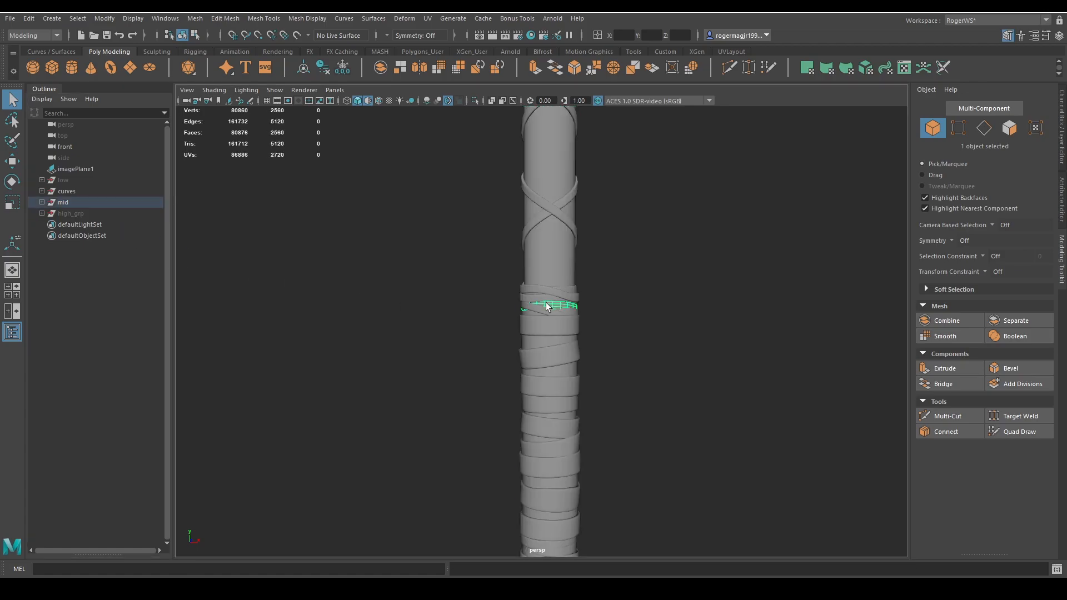
scroll(547, 300, up, 5)
click(121, 215)
key(shift+h)
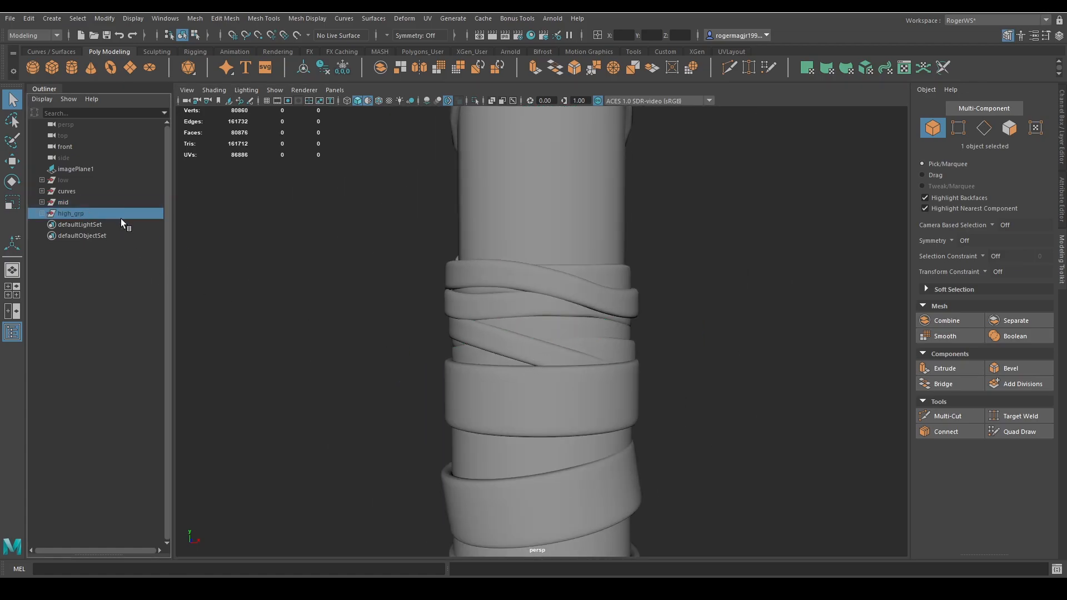
key(shift+h)
Isolate high_grp and check the wraps at the lower end of its grip
key(ctrl+1)
click(678, 341)
scroll(678, 342, down, 7)
alt+middle_drag(611, 350, 596, 246)
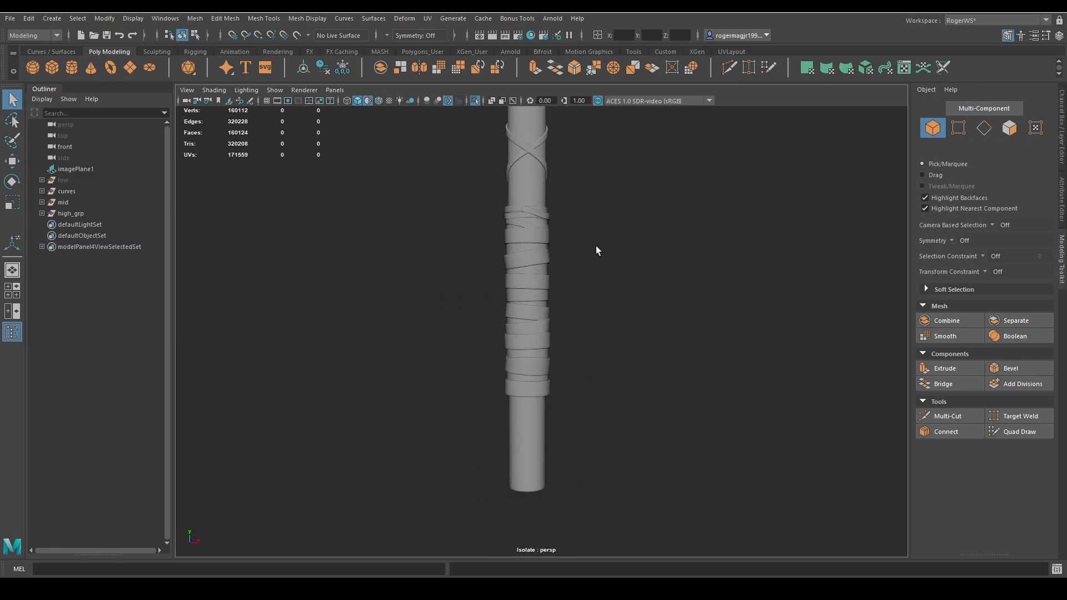
scroll(548, 335, down, 2)
scroll(548, 335, up, 4)
Hide high_grp and leave isolation so only the mid parts remain on view
click(87, 216)
key(ctrl+h)
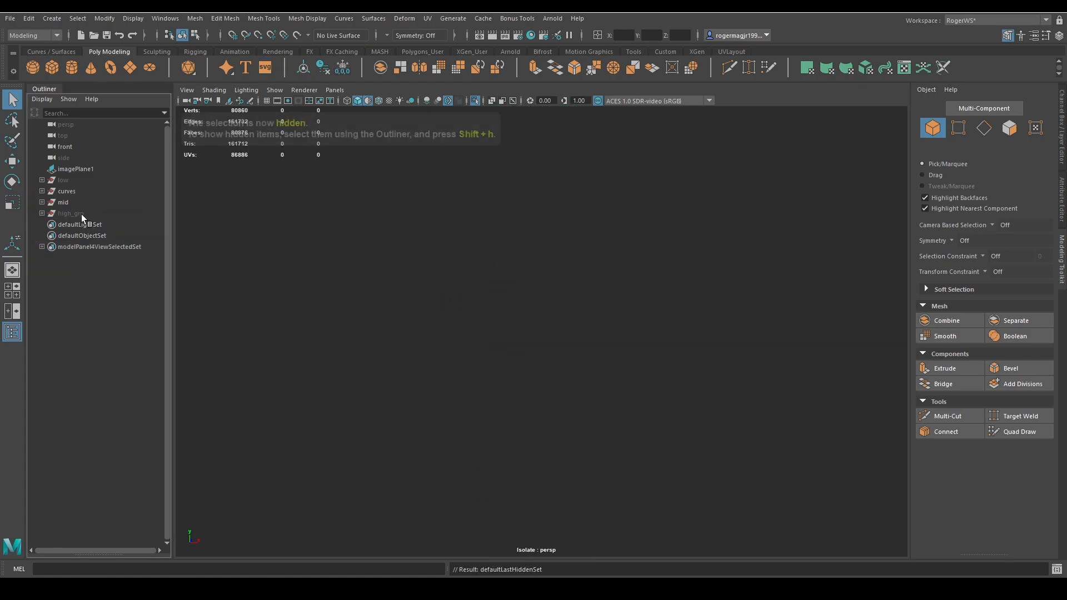
click(72, 205)
key(ctrl+1)
scroll(560, 338, down, 3)
scroll(596, 156, up, 4)
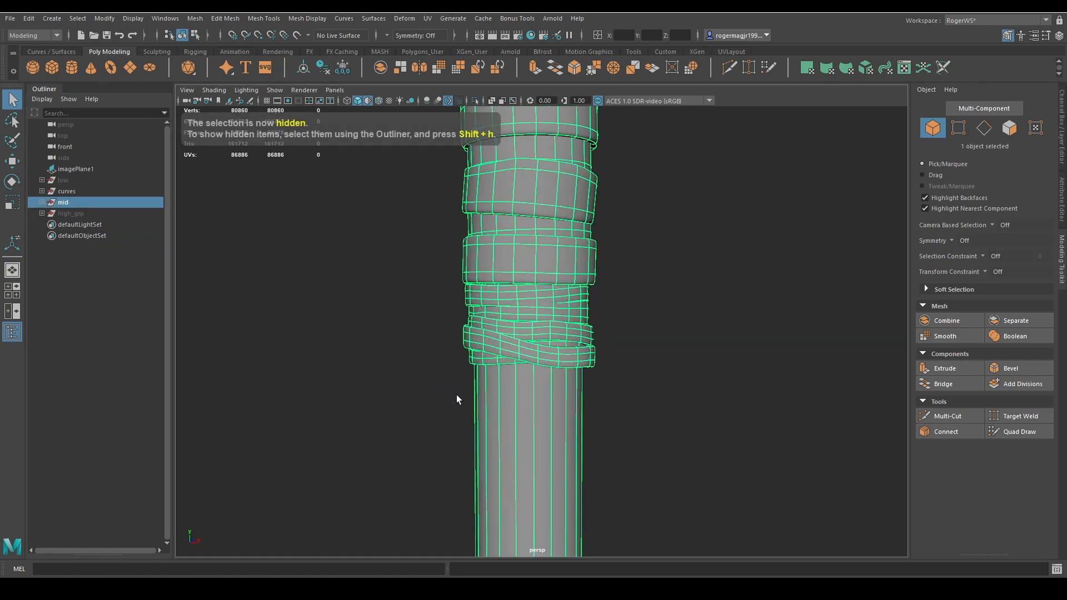
Duplicate the narrow wraps at the lower end of the grip and isolate the copy
drag(361, 418, 688, 264)
click(522, 314)
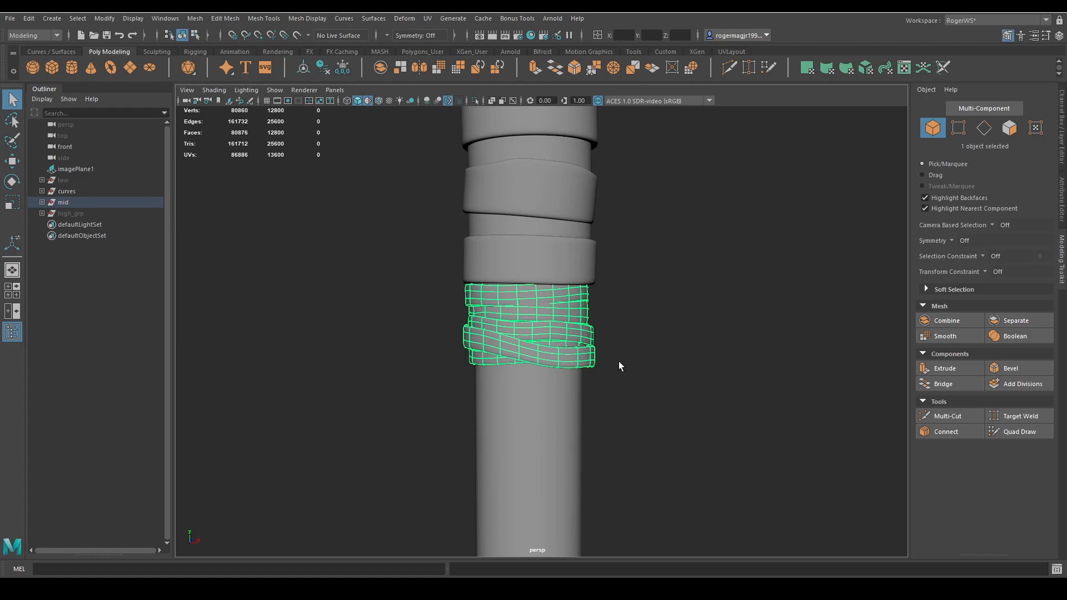
alt+drag(615, 359, 523, 347)
scroll(536, 349, down, 3)
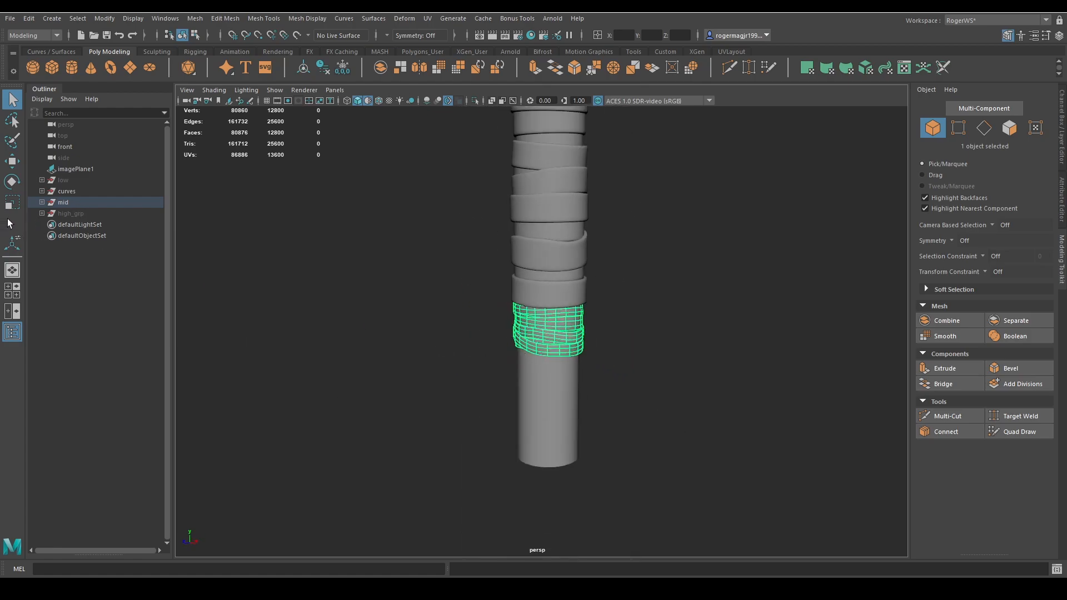
alt+drag(223, 256, 284, 267)
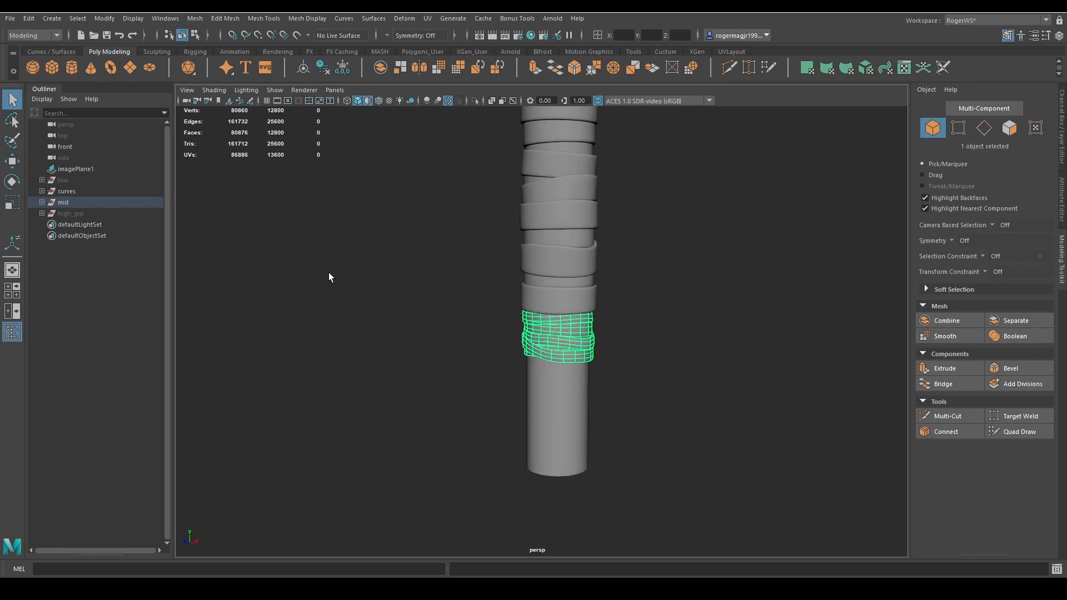
scroll(464, 316, up, 2)
alt+drag(472, 308, 482, 305)
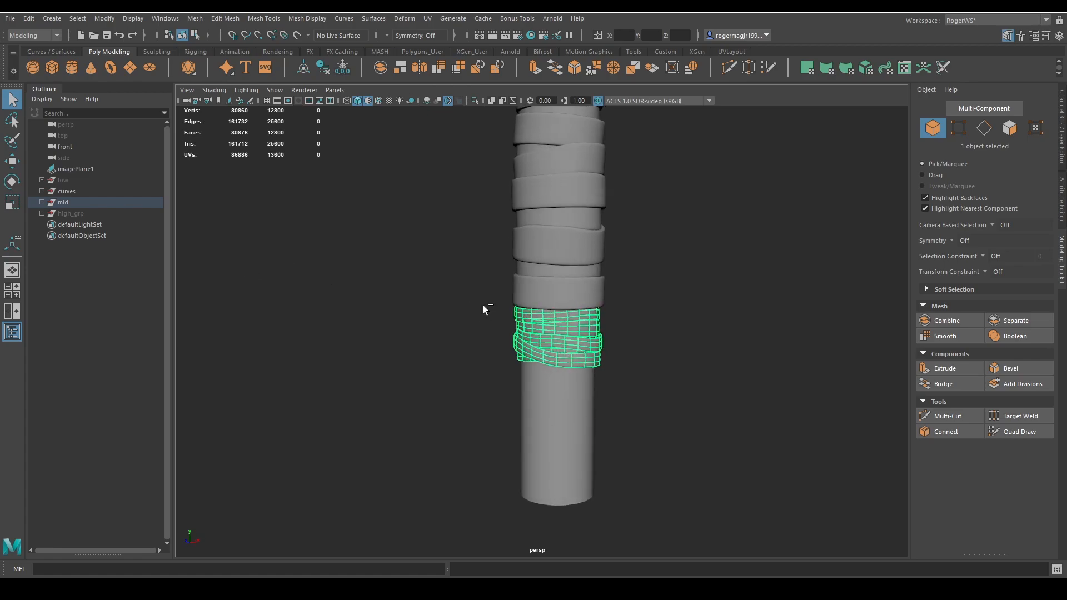
key(ctrl+d)
key(ctrl+1)
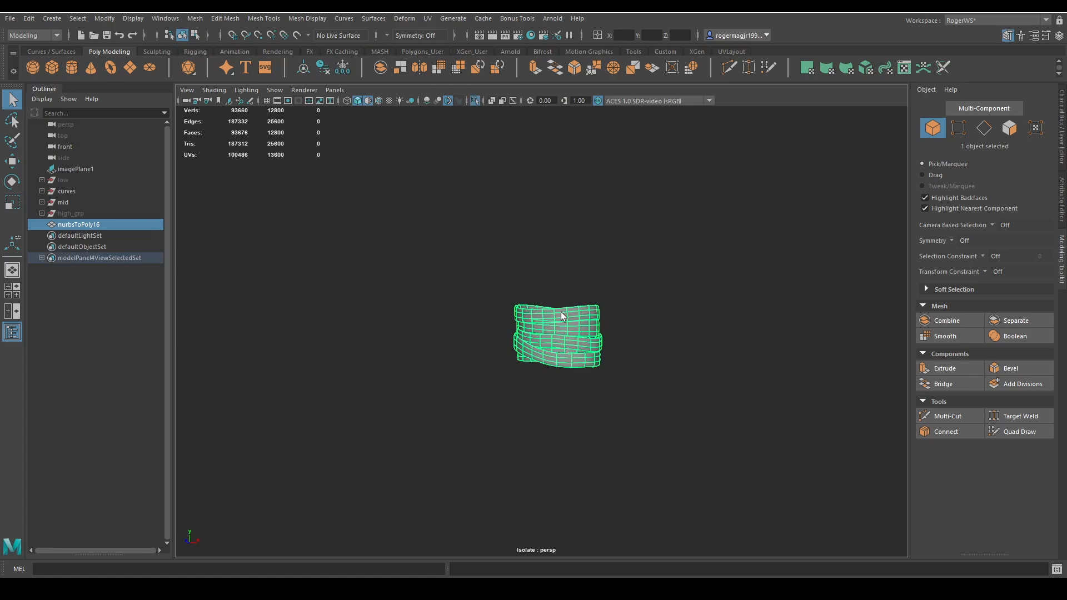
Examine the isolated copy of the narrow wraps from several angles
click(541, 376)
click(566, 330)
click(381, 304)
click(568, 341)
key(f)
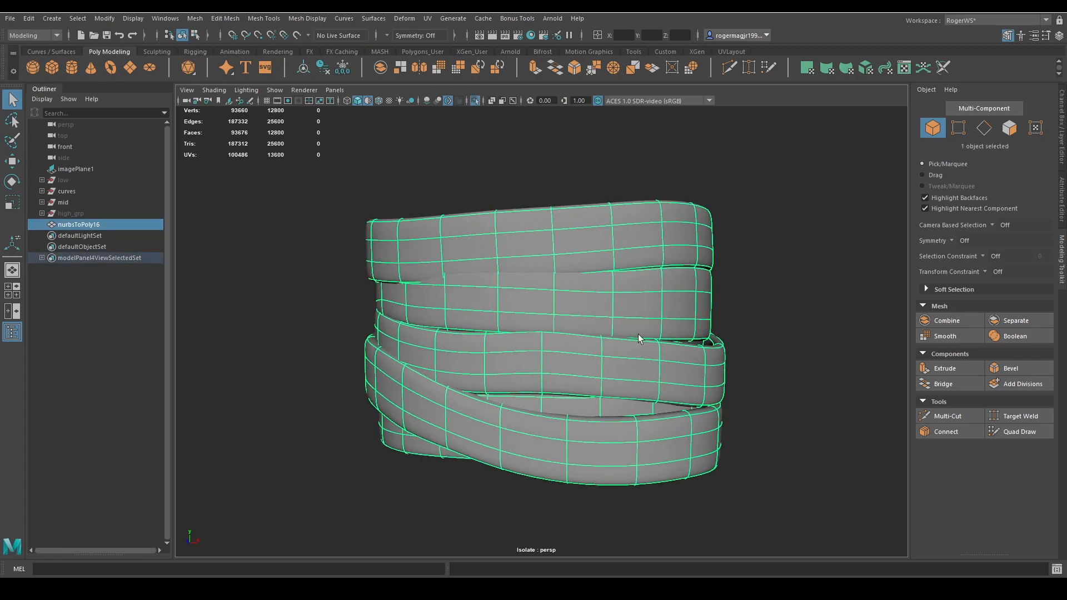
scroll(638, 336, down, 4)
alt+drag(637, 336, 664, 304)
click(664, 304)
scroll(611, 328, down, 4)
scroll(573, 316, up, 6)
scroll(546, 300, down, 6)
alt+drag(550, 300, 728, 300)
click(533, 310)
key(f)
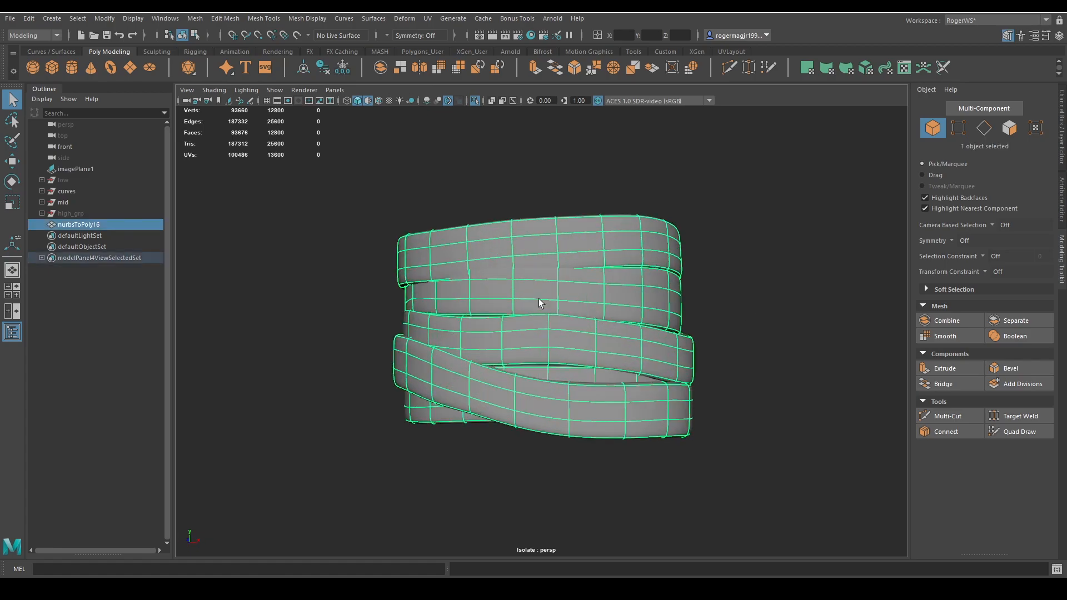
Try to raise the vertices along the lower edge of the uppermost narrow wrap
key(F9)
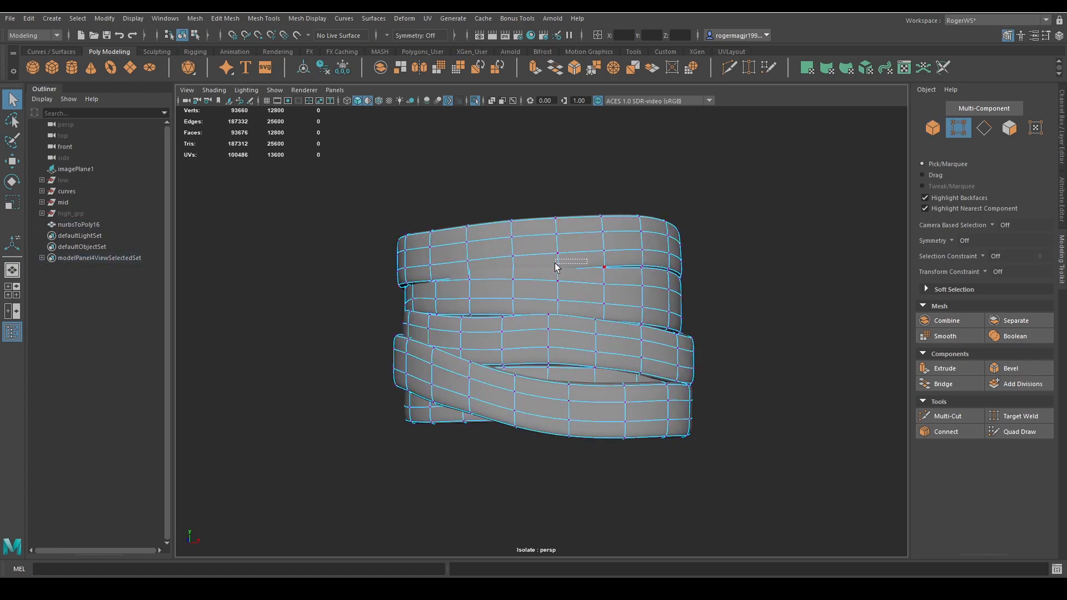
key(F11)
double_click(575, 250)
key(ctrl+1)
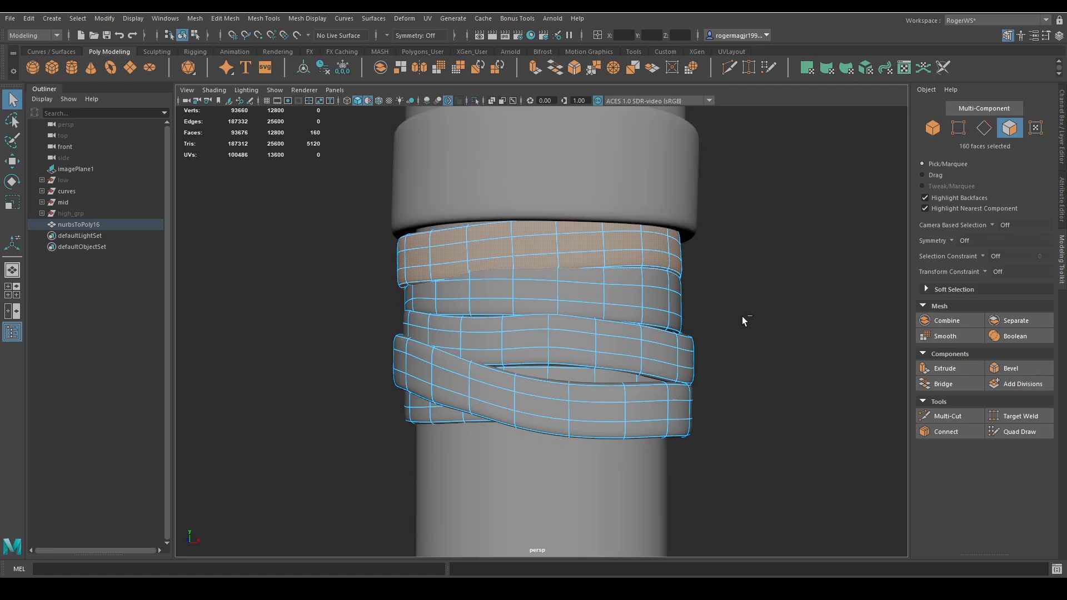
key(ctrl+1)
key(F9)
drag(467, 271, 540, 289)
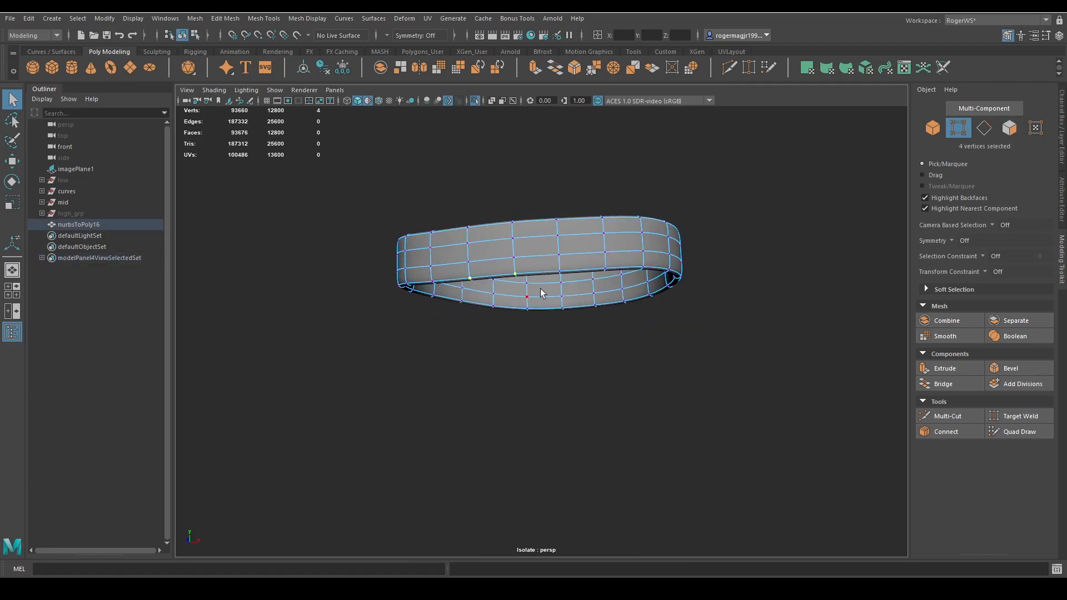
key(w)
key(ctrl+1)
drag(543, 233, 543, 225)
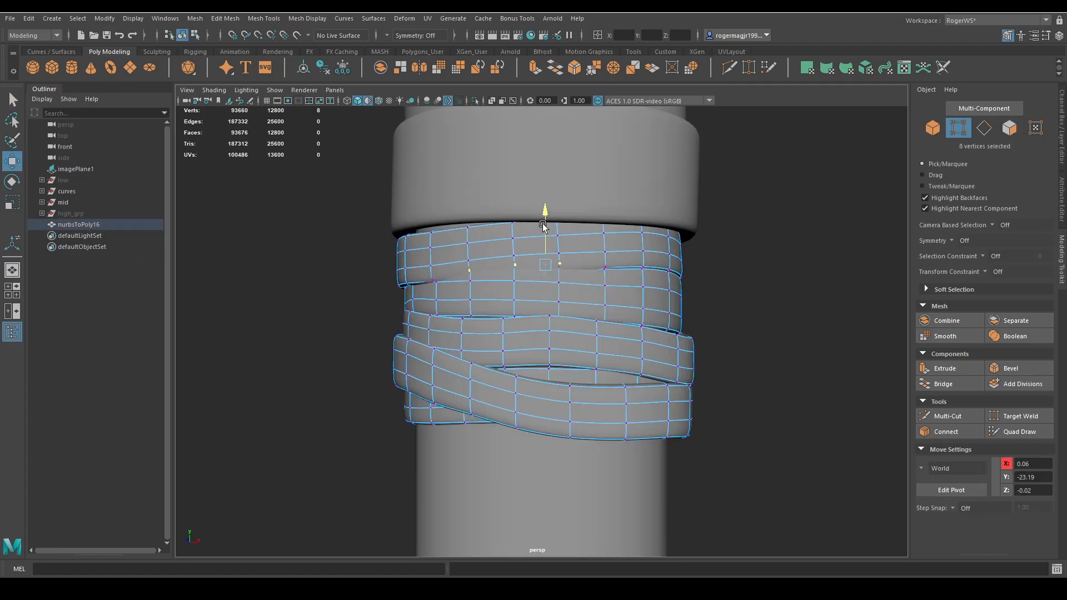
key(ctrl+z)
Return the narrow wrap copy to object mode and leave isolation
alt+drag(537, 276, 571, 284)
key(q)
key(F8)
click(758, 265)
scroll(750, 268, down, 4)
alt+drag(733, 272, 670, 301)
scroll(669, 325, down, 5)
key(ctrl+z)
key(ctrl+z)
key(ctrl+1)
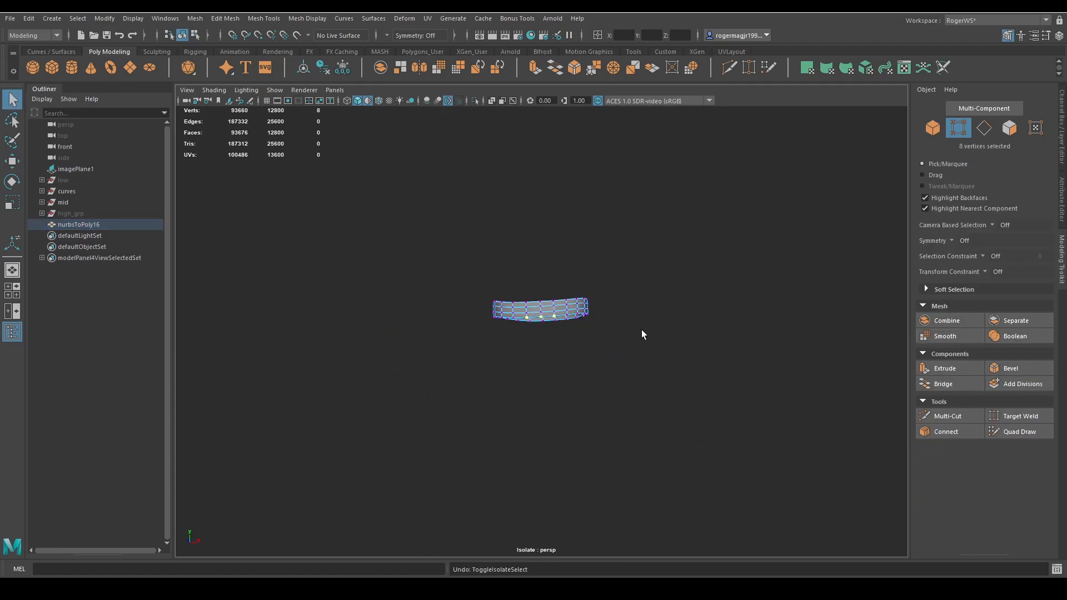
key(ctrl+z)
key(F8)
key(ctrl+1)
Apply Smooth with 1 division to the narrow wrap copy nurbsToPoly16 with smooth mesh preview off
scroll(583, 333, down, 1)
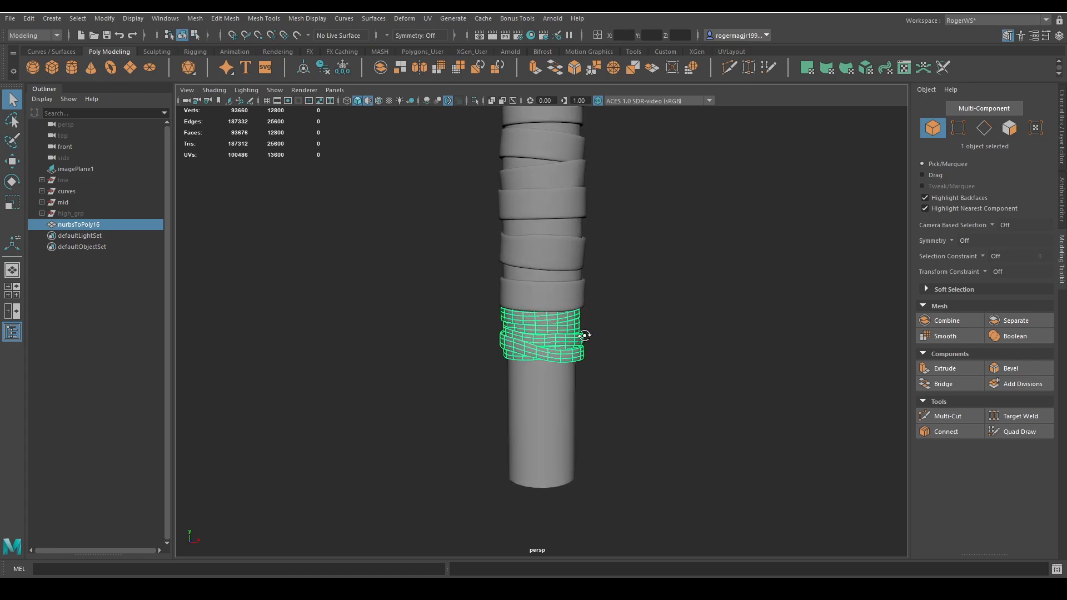
mouse_move(585, 336)
alt+mouse_down()
mouse_move(612, 336)
mouse_move(465, 325)
mouse_move(561, 315)
mouse_move(570, 357)
mouse_move(566, 317)
mouse_move(558, 338)
mouse_move(572, 337)
alt+mouse_up()
scroll(567, 335, up, 1)
scroll(564, 333, up, 3)
click(639, 332)
click(562, 316)
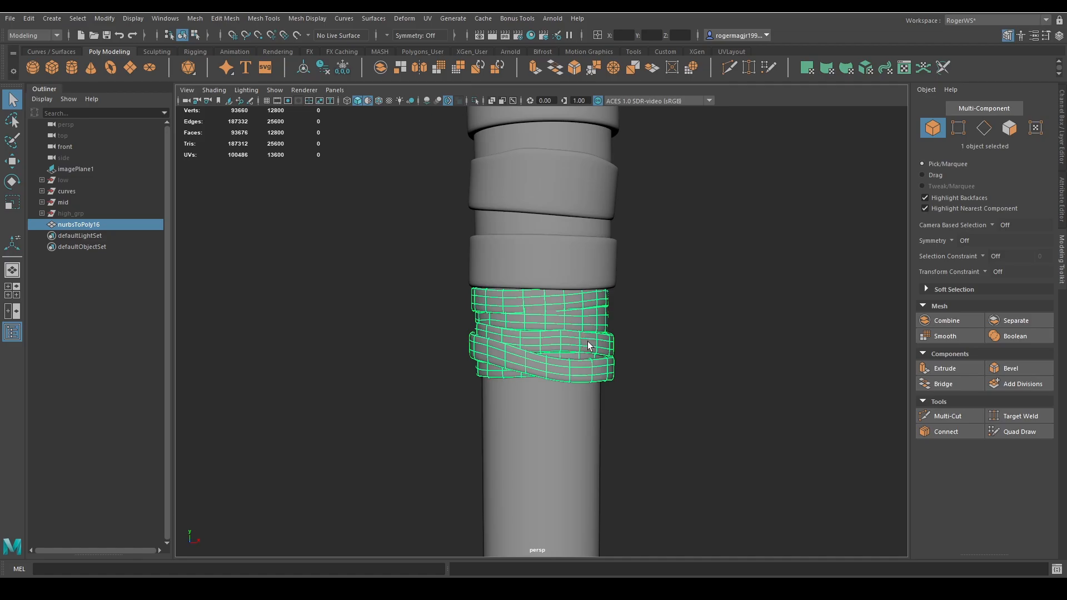
key(1)
shift+right_drag(677, 278, 654, 337)
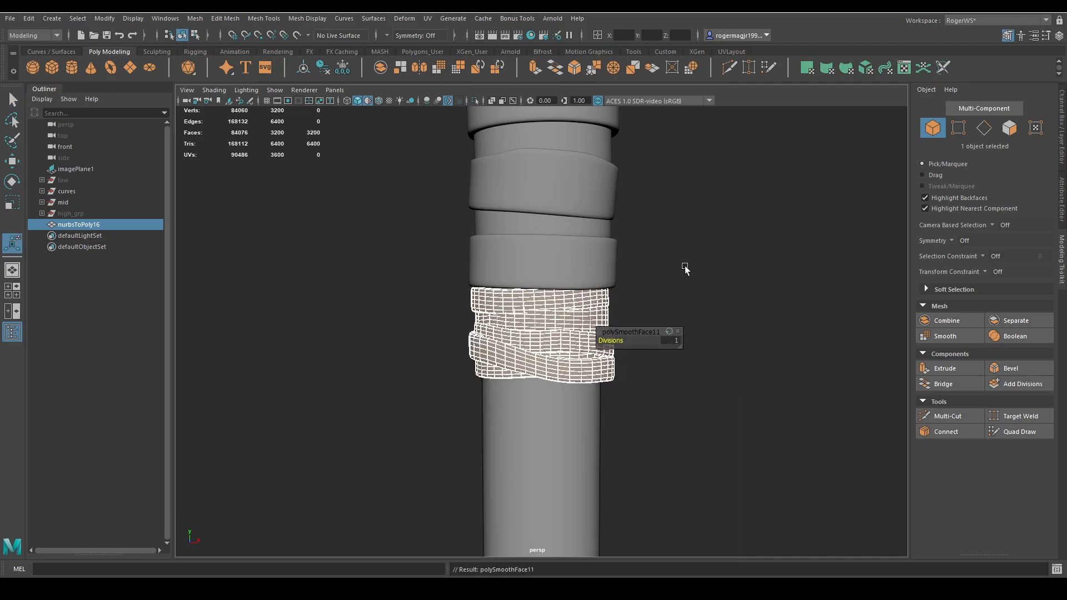
Apply Smooth to the original narrow wraps in the mid group
click(692, 272)
click(604, 311)
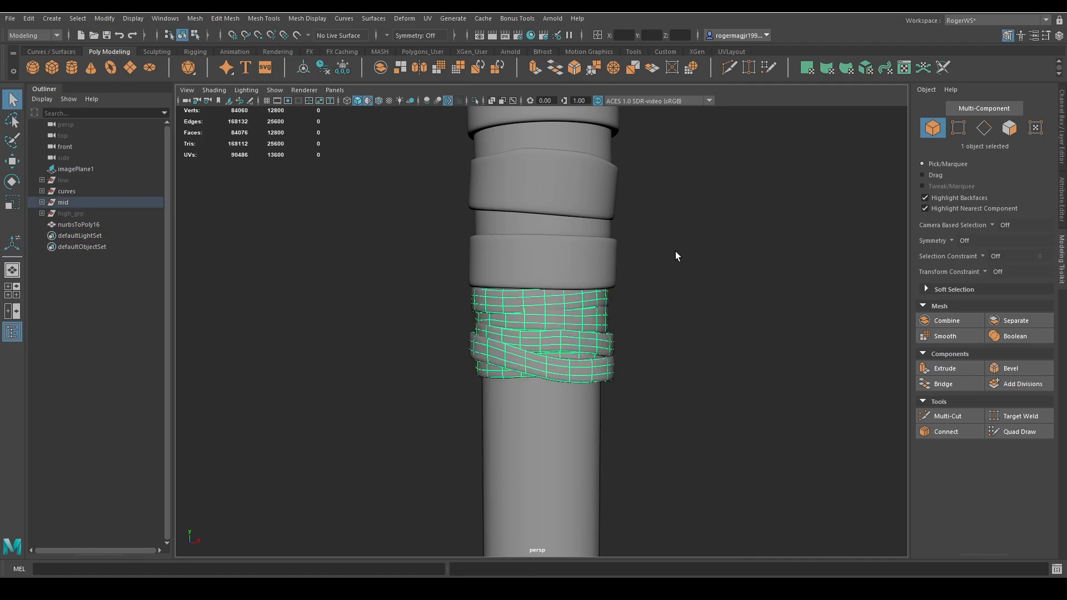
shift+right_drag(675, 252, 658, 315)
key(ctrl+z)
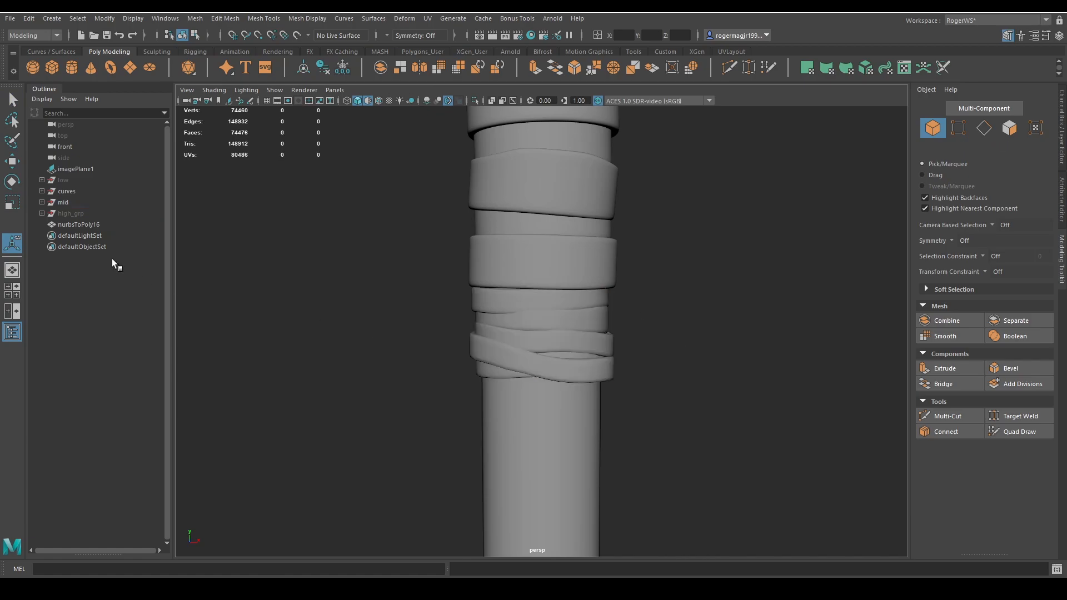
Move the smoothed wraps nurbsToPoly16 into high_grp
drag(78, 225, 75, 214)
key(q)
scroll(579, 282, down, 8)
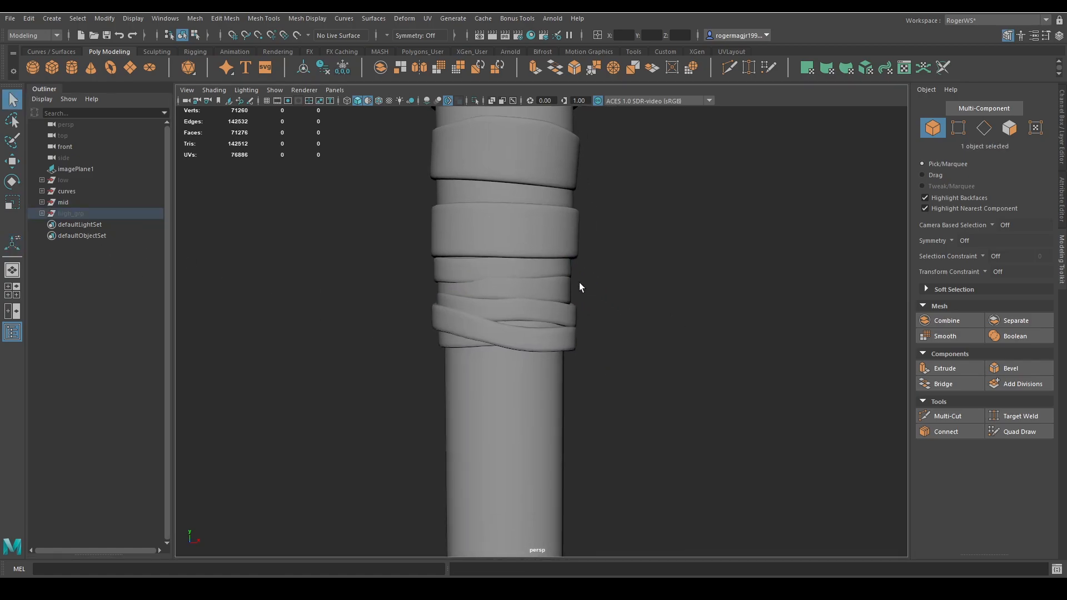
Hide the mid group and unhide high_grp
scroll(580, 303, up, 2)
alt+drag(578, 302, 647, 299)
alt+middle_drag(647, 299, 639, 358)
alt+drag(639, 359, 561, 328)
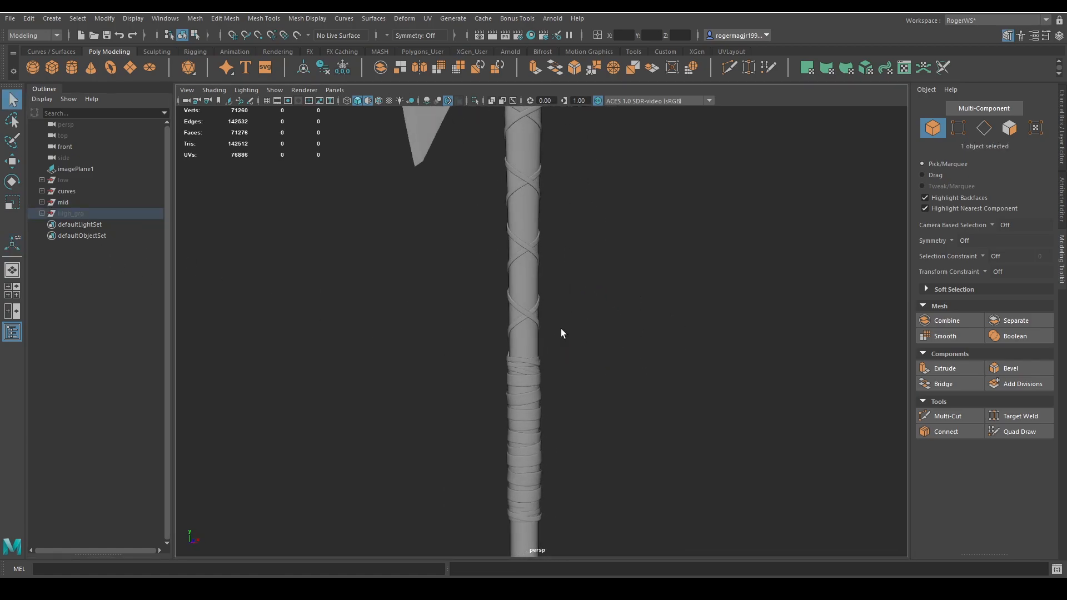
alt+middle_drag(547, 314, 562, 381)
scroll(521, 321, down, 1)
alt+middle_drag(520, 331, 476, 240)
click(68, 201)
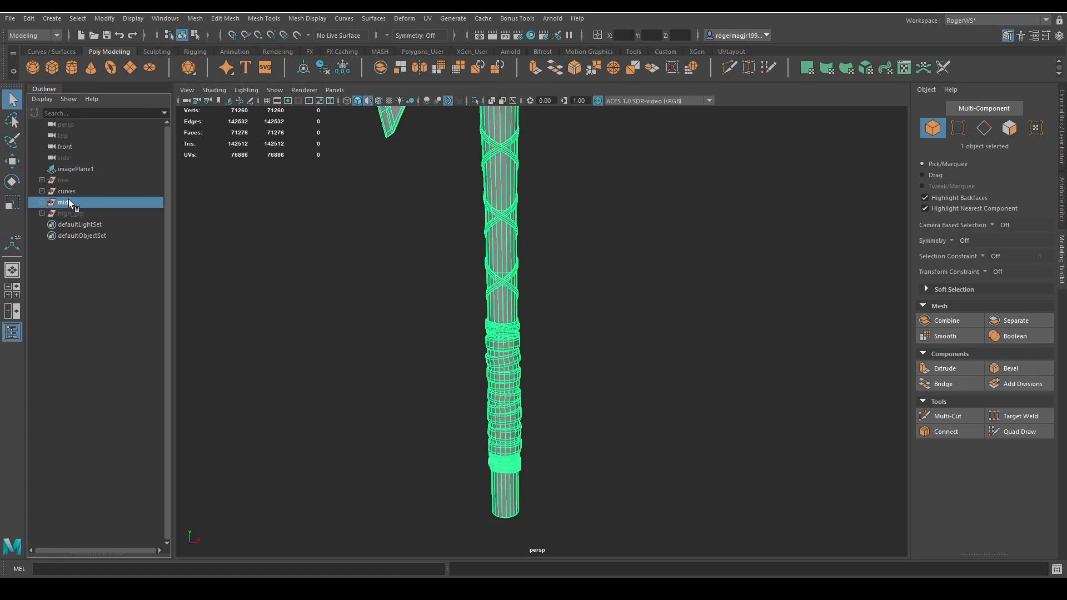
key(ctrl+h)
click(99, 215)
key(shift+h)
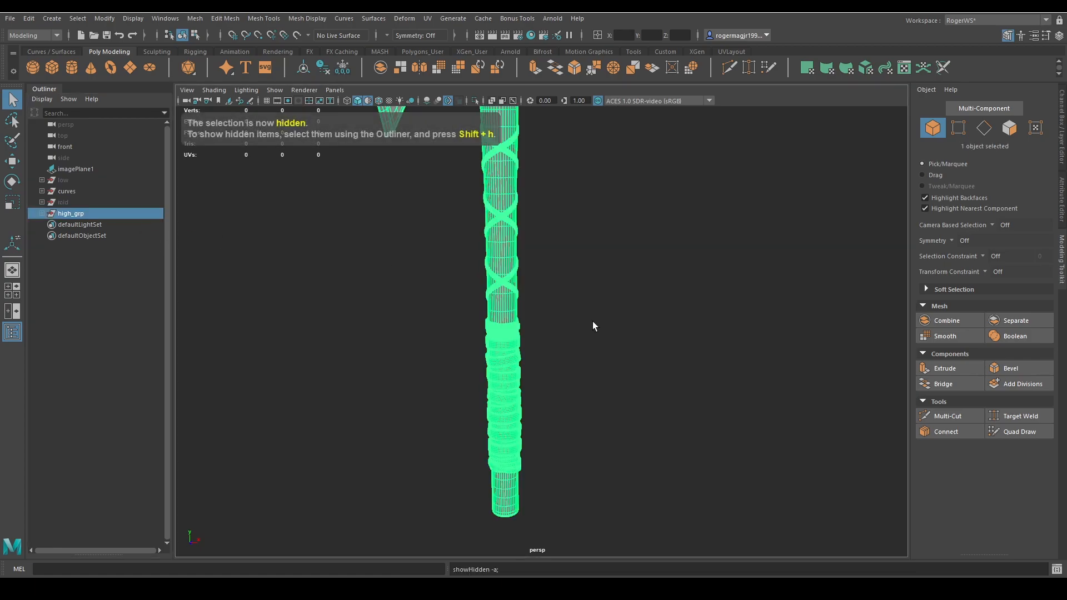
click(611, 311)
Examine the full high-poly axe with the wireframe displayed over the shading
alt+middle_drag(623, 307, 625, 307)
scroll(626, 308, down, 1)
key(alt+5)
scroll(618, 307, down, 2)
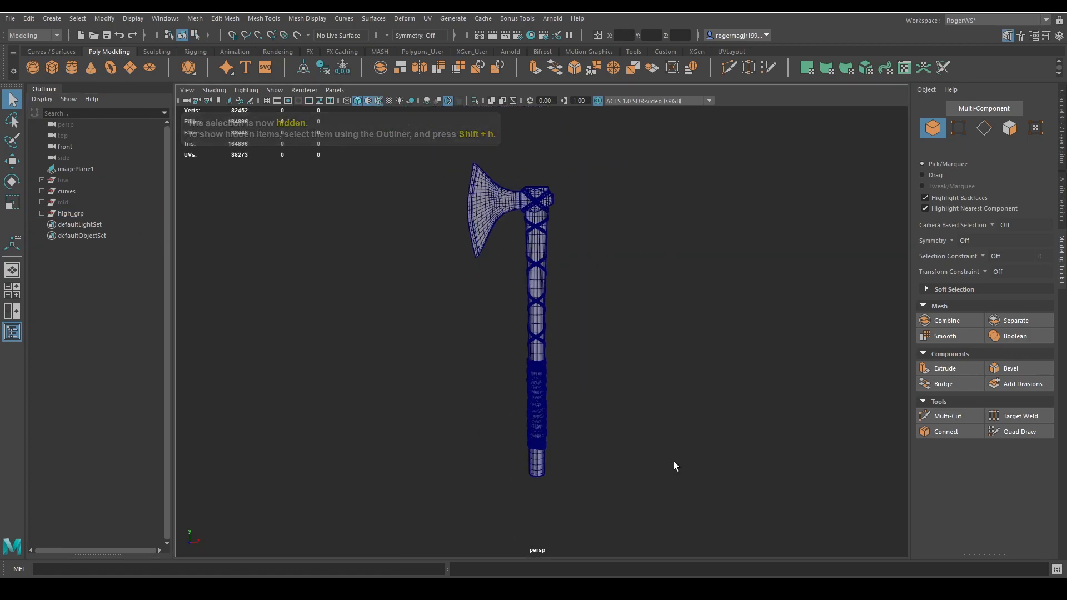
drag(674, 461, 445, 156)
click(619, 315)
mouse_move(605, 326)
alt+mouse_down()
mouse_move(592, 334)
mouse_move(601, 335)
alt+mouse_up()
alt+middle_drag(582, 293, 587, 330)
Assign a Blinn material to all the meshes of the high-poly axe
drag(423, 181, 595, 512)
right_drag(607, 282, 618, 569)
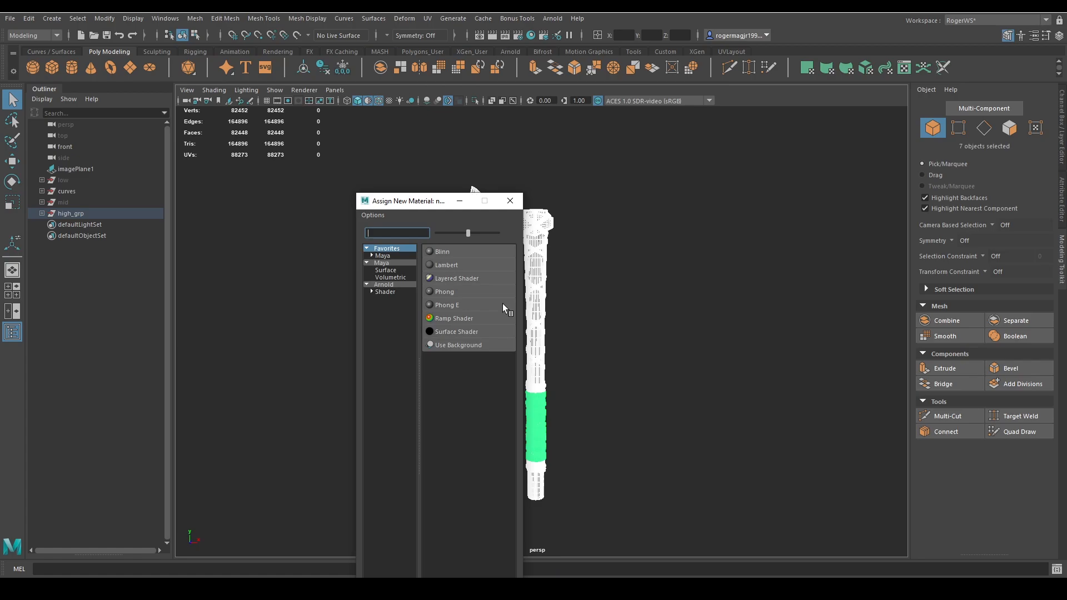
click(514, 199)
right_drag(585, 214, 653, 522)
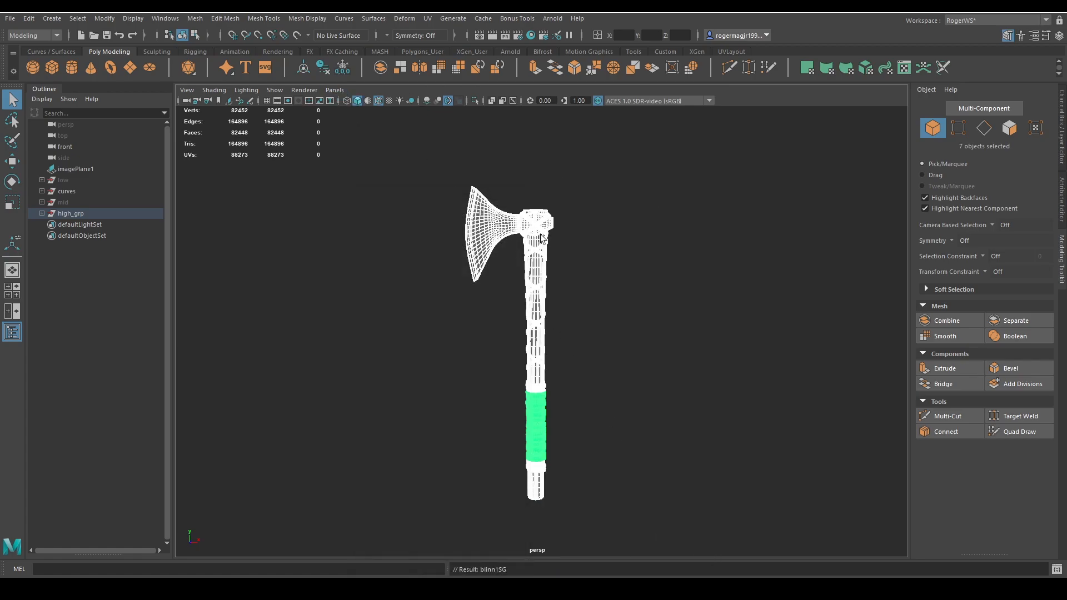
Display the axe shaded without wireframe and turn on the default material for the viewport
click(648, 291)
key(5)
mouse_move(645, 290)
alt+mouse_down()
mouse_move(627, 274)
mouse_move(655, 255)
mouse_move(662, 285)
mouse_move(619, 279)
mouse_move(655, 284)
mouse_move(612, 292)
mouse_move(797, 301)
mouse_move(517, 295)
mouse_move(550, 291)
mouse_move(557, 268)
mouse_move(555, 315)
mouse_move(578, 325)
alt+mouse_up()
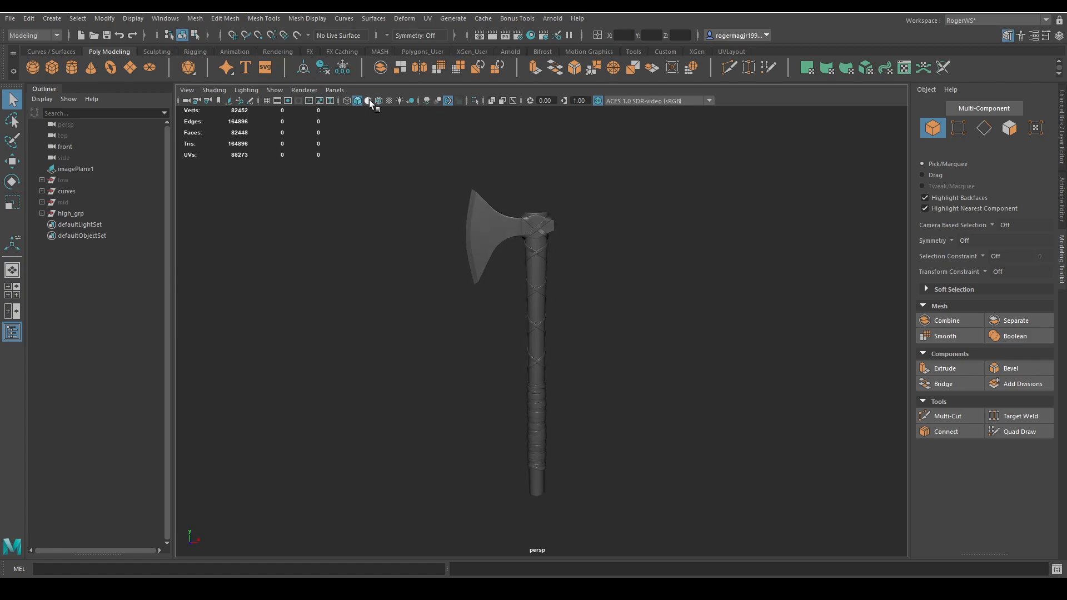
click(369, 101)
alt+drag(482, 224, 520, 258)
Reorder the Outliner by moving the low group directly beneath the curves group
click(63, 202)
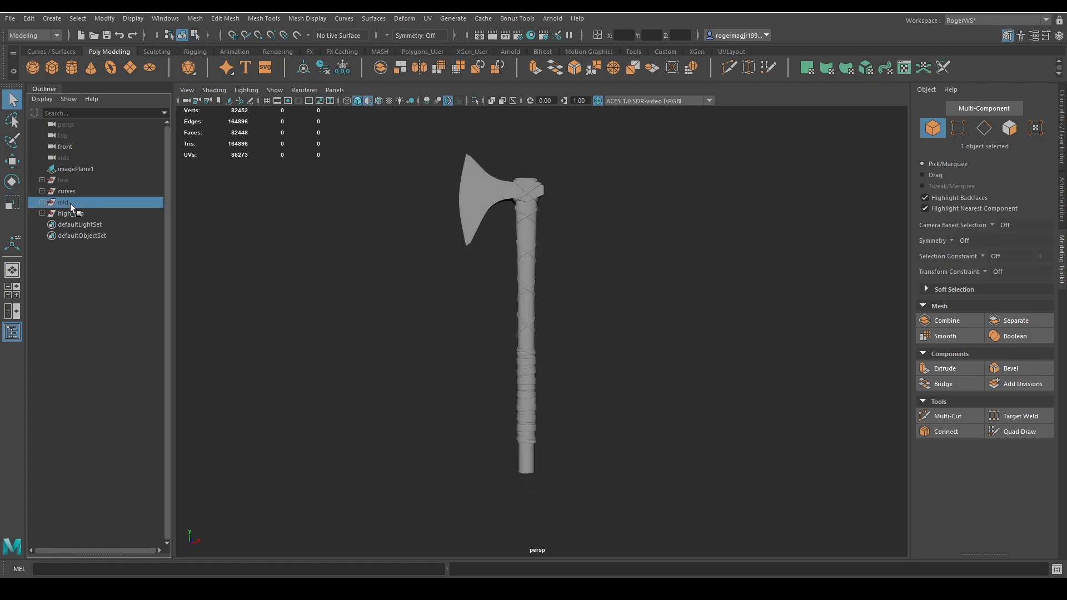
click(94, 188)
click(95, 181)
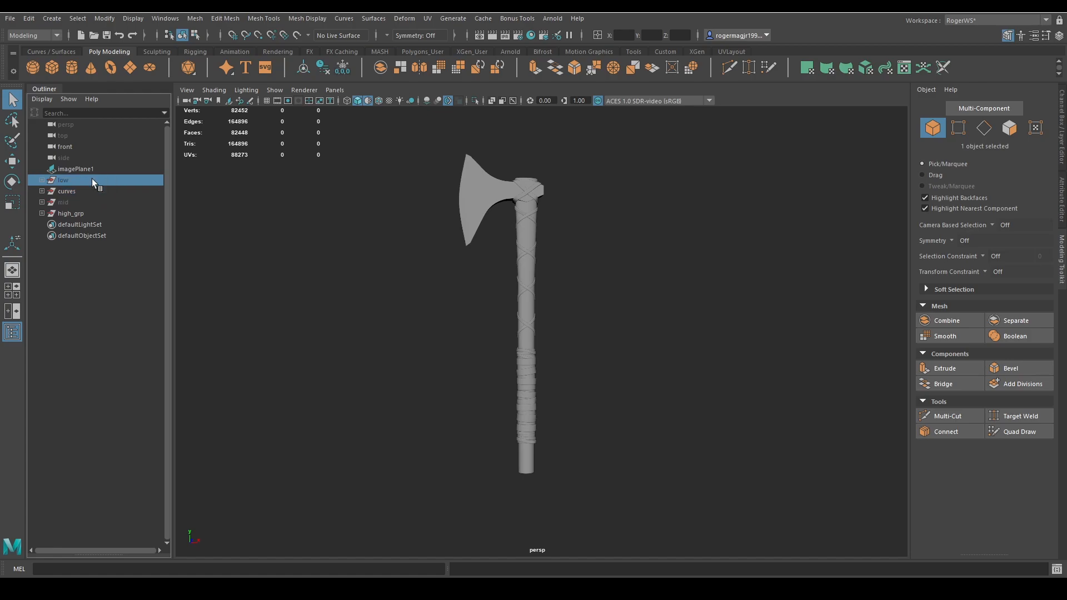
middle_drag(92, 179, 92, 199)
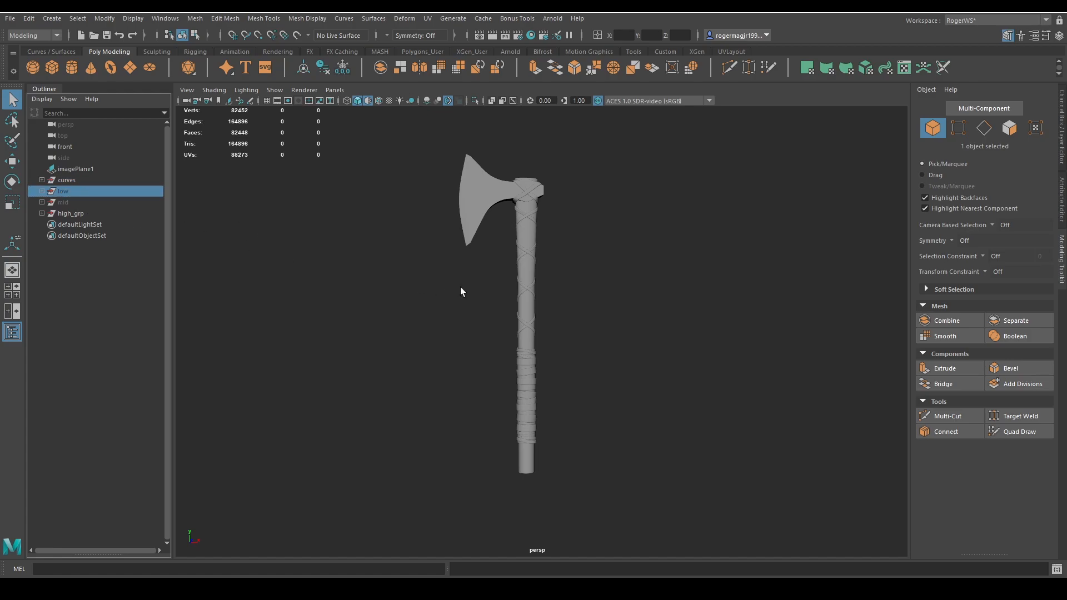
Try moving a shell of faces on the wide handle wrap, undo the move and return to object mode
scroll(503, 281, up, 4)
scroll(543, 321, down, 4)
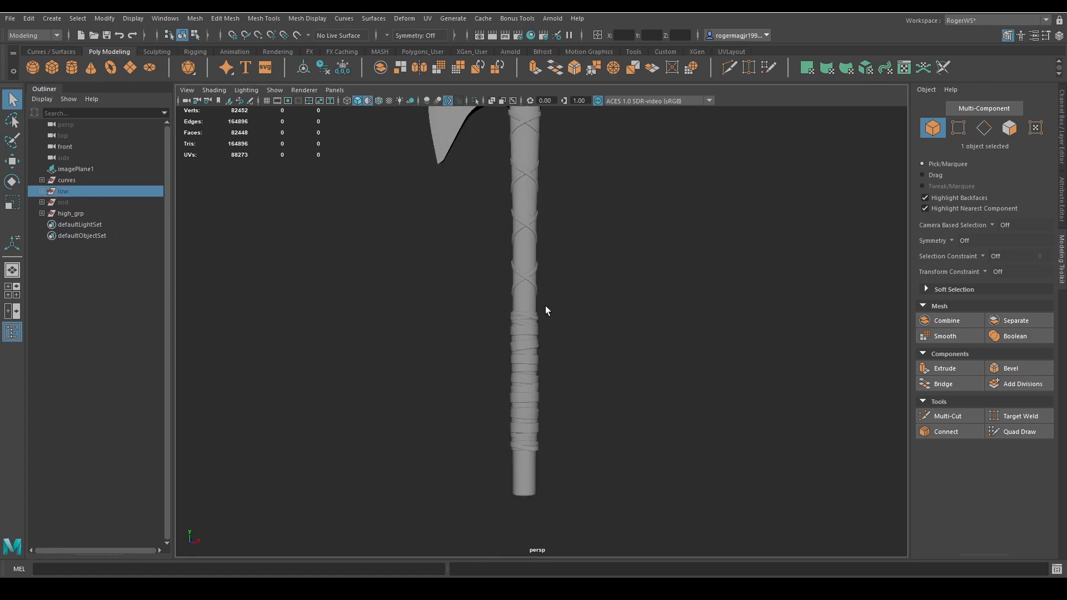
scroll(509, 338, up, 4)
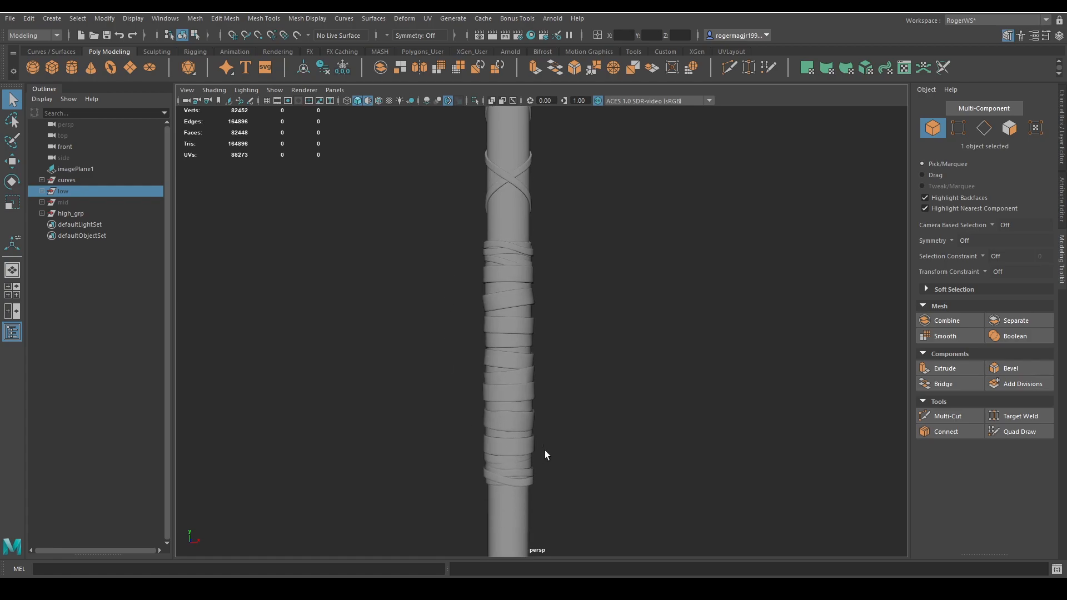
click(498, 271)
right_drag(502, 279, 517, 328)
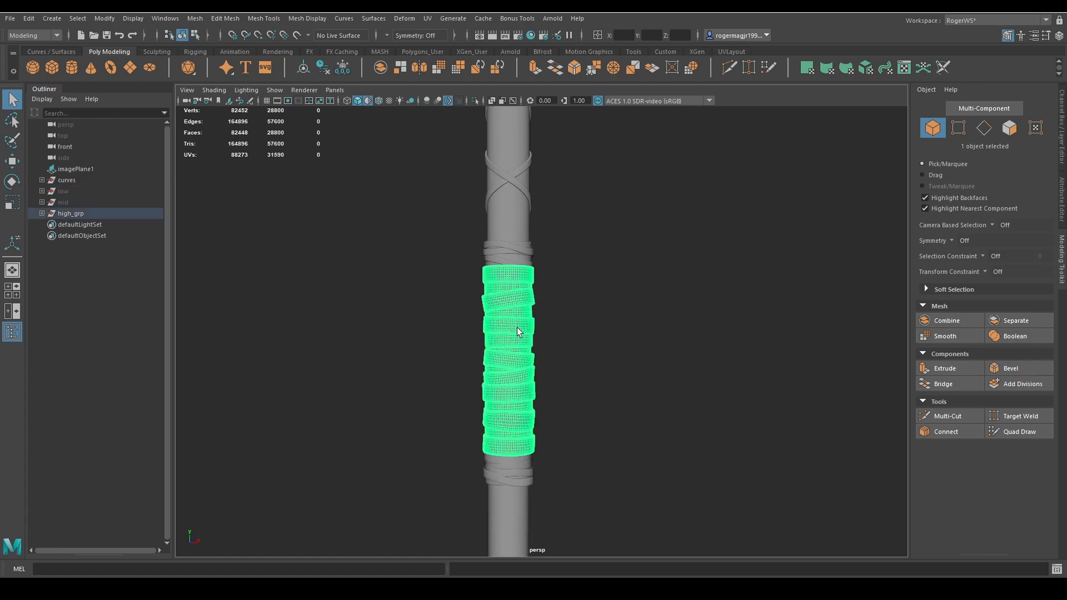
double_click(505, 299)
key(w)
middle_drag(541, 332, 549, 348)
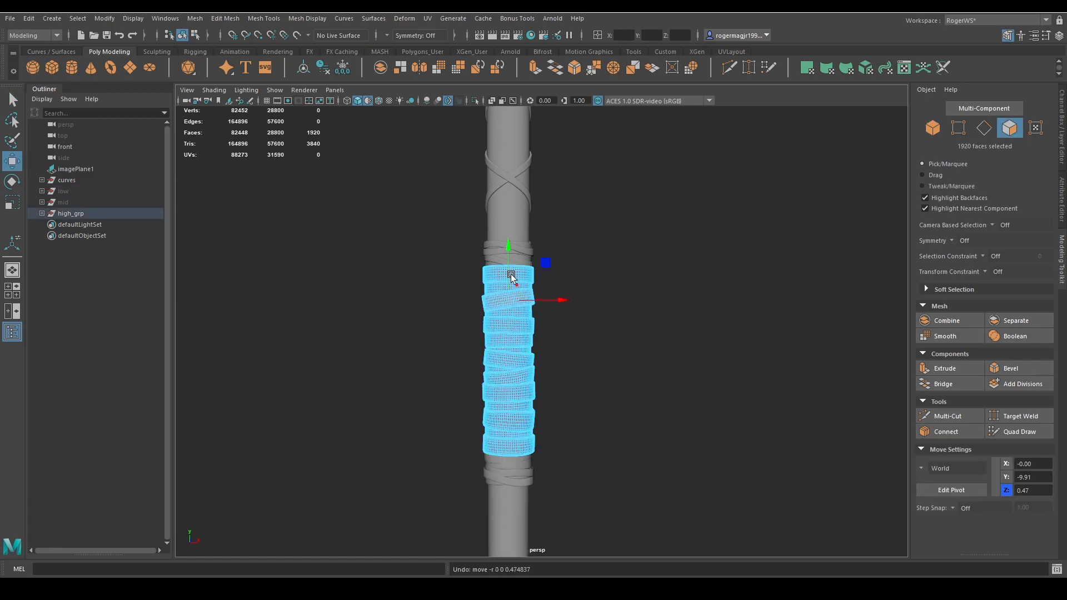
mouse_move(508, 245)
mouse_down()
mouse_move(508, 290)
mouse_move(508, 240)
mouse_up()
key(ctrl+z)
key(q)
right_drag(533, 333, 617, 307)
Examine the high-poly axe from the handle wraps up to the blade
scroll(589, 350, down, 2)
click(583, 361)
alt+drag(583, 386, 580, 431)
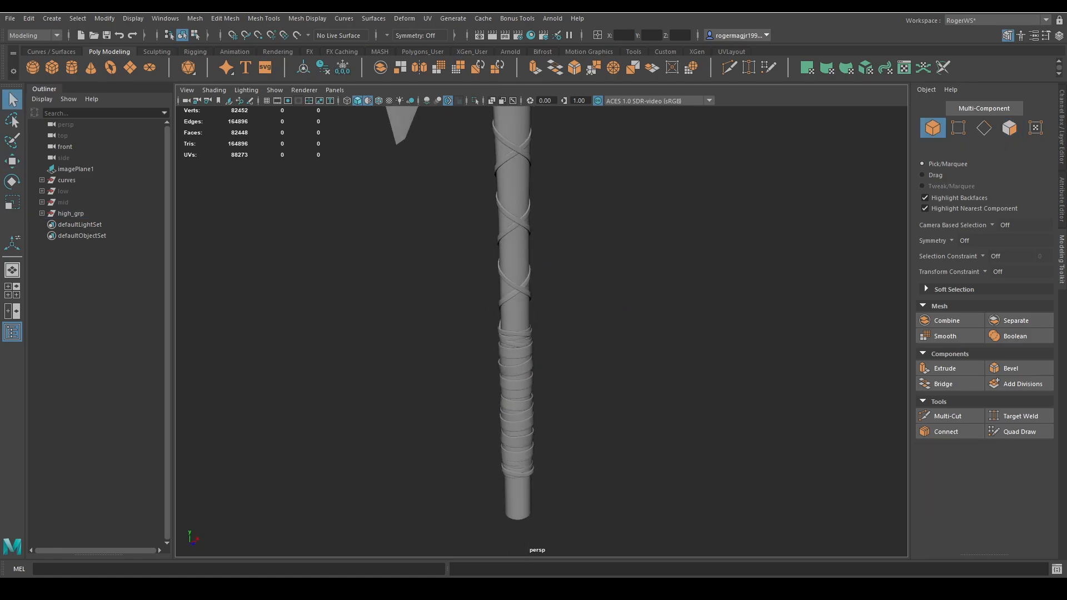
key(f)
alt+drag(694, 234, 672, 125)
click(548, 358)
key(f)
click(682, 337)
alt+right_drag(682, 336, 669, 258)
alt+middle_drag(669, 258, 671, 338)
alt+right_drag(671, 338, 651, 260)
alt+middle_drag(652, 260, 658, 282)
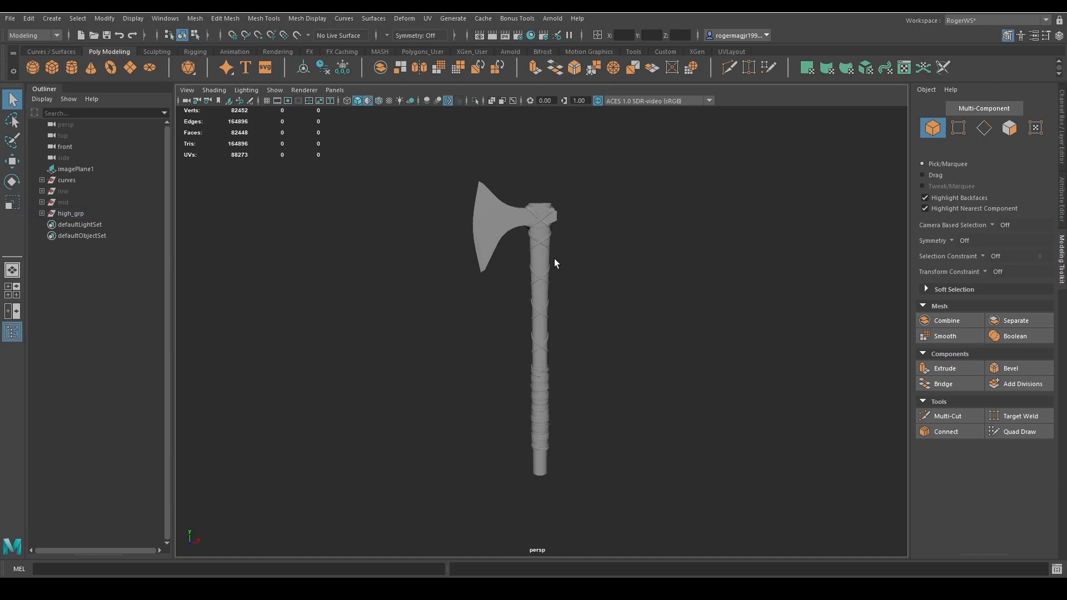
alt+middle_drag(663, 322, 630, 322)
alt+right_drag(630, 321, 592, 321)
alt+middle_drag(593, 321, 632, 325)
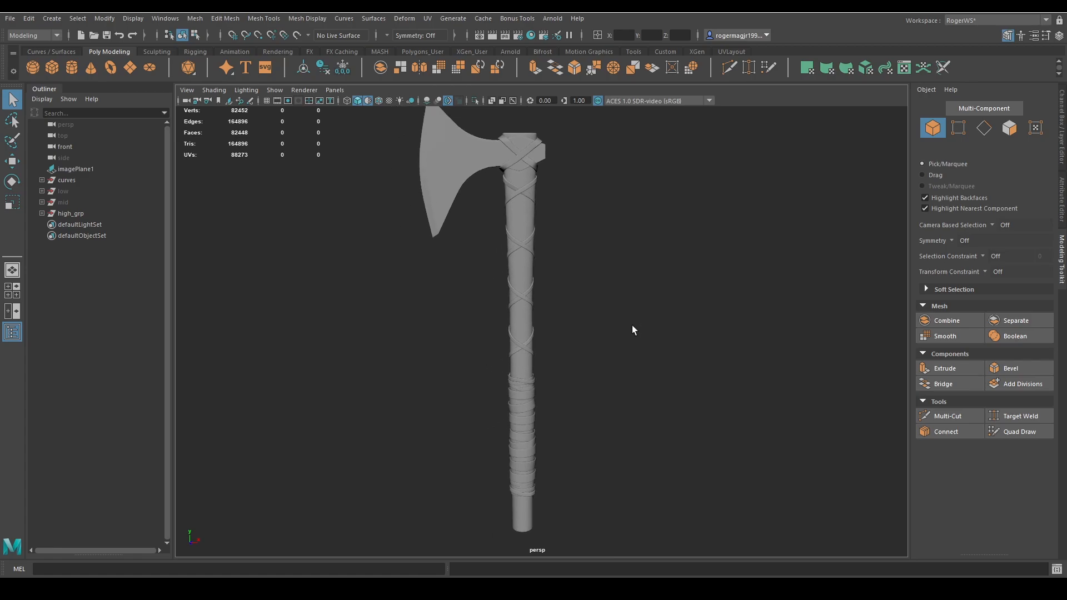
Unhide the mid group and hide high_grp
click(78, 202)
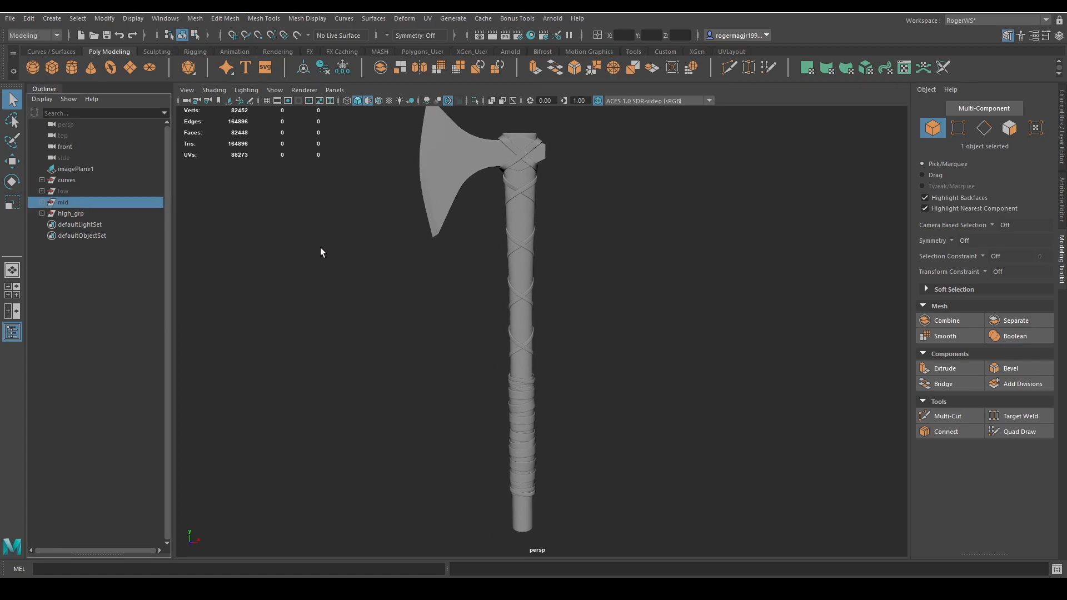
key(shift+h)
key(ctrl+1)
click(88, 215)
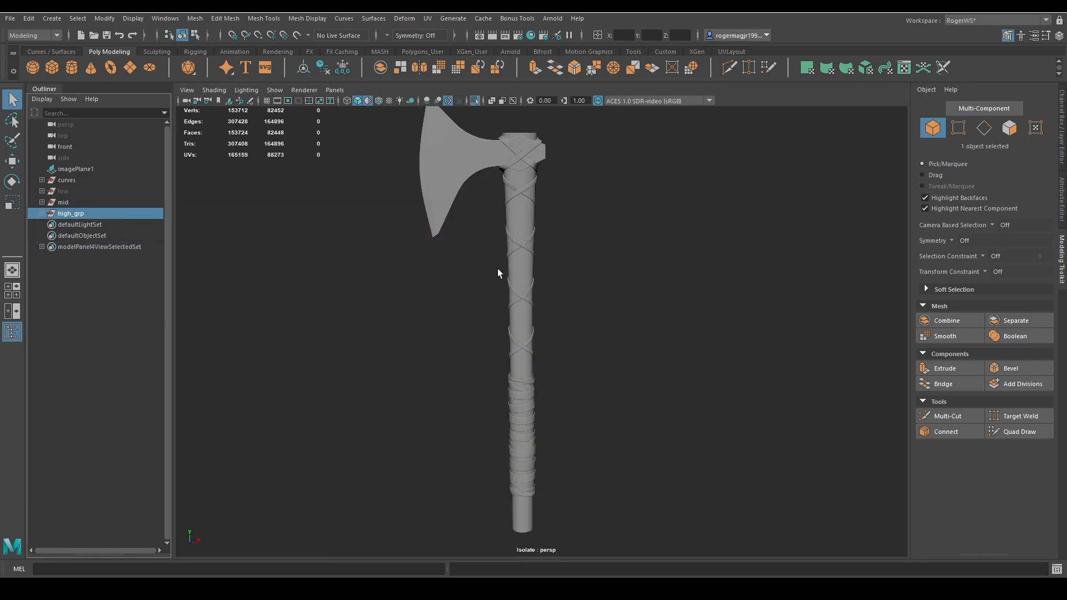
key(ctrl+h)
key(ctrl+1)
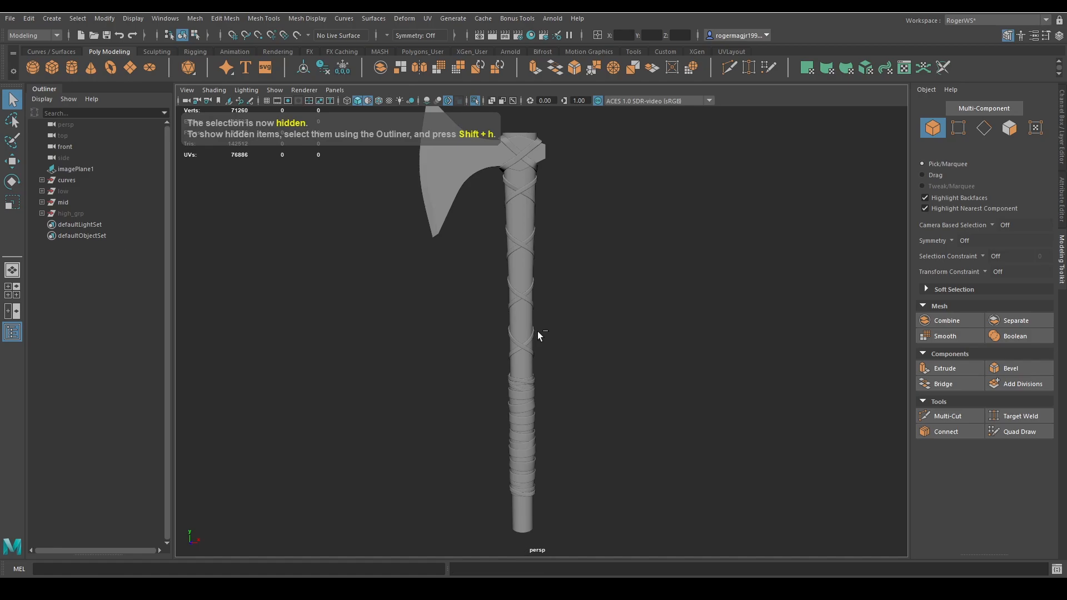
Select the thin wrap mesh just below the wide wrap near the handle's lower end
alt+middle_drag(538, 331, 527, 245)
alt+right_drag(527, 245, 564, 274)
scroll(516, 387, up, 5)
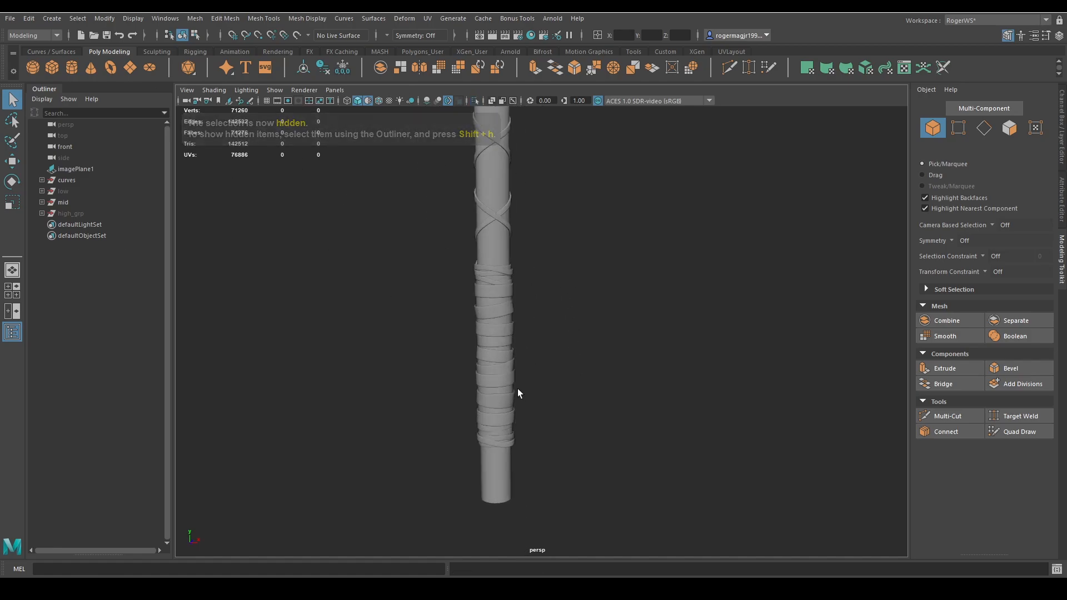
alt+middle_drag(514, 385, 578, 258)
alt+right_drag(578, 259, 586, 341)
scroll(558, 390, up, 5)
alt+middle_drag(559, 390, 579, 330)
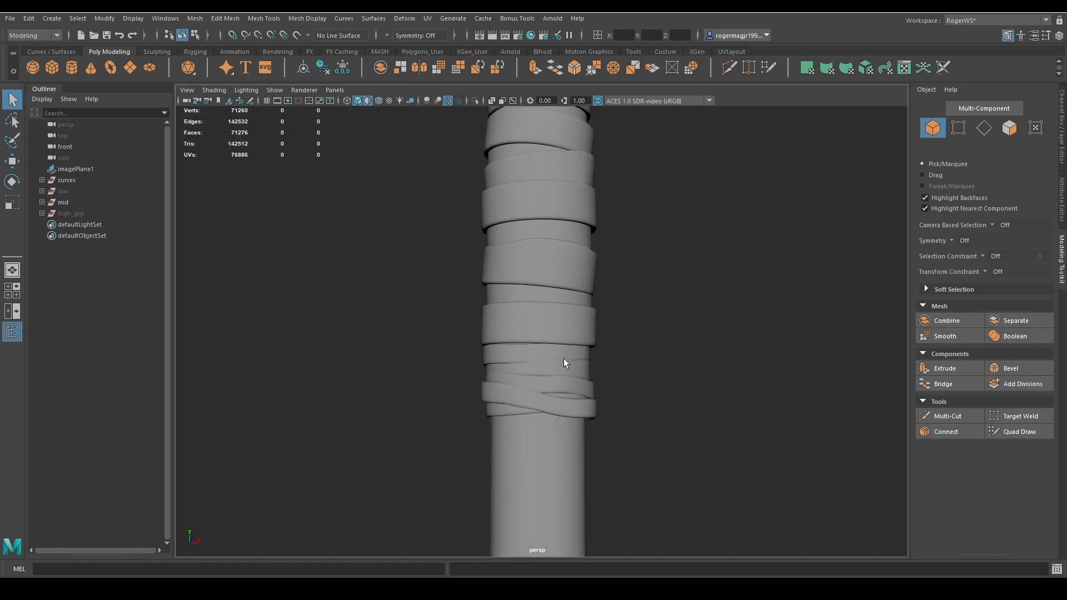
click(564, 360)
scroll(571, 379, up, 4)
Select all faces of the uppermost band in the lower thin wraps and isolate them
alt+middle_drag(571, 378, 565, 337)
right_drag(644, 348, 644, 386)
double_click(541, 334)
scroll(555, 345, up, 6)
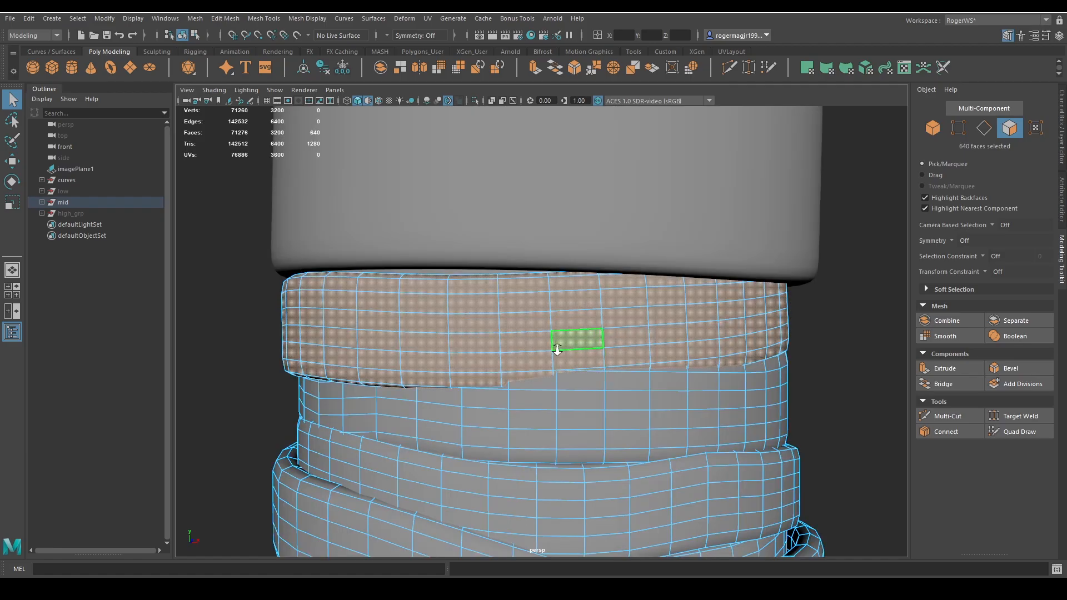
scroll(554, 348, down, 3)
alt+drag(814, 359, 764, 366)
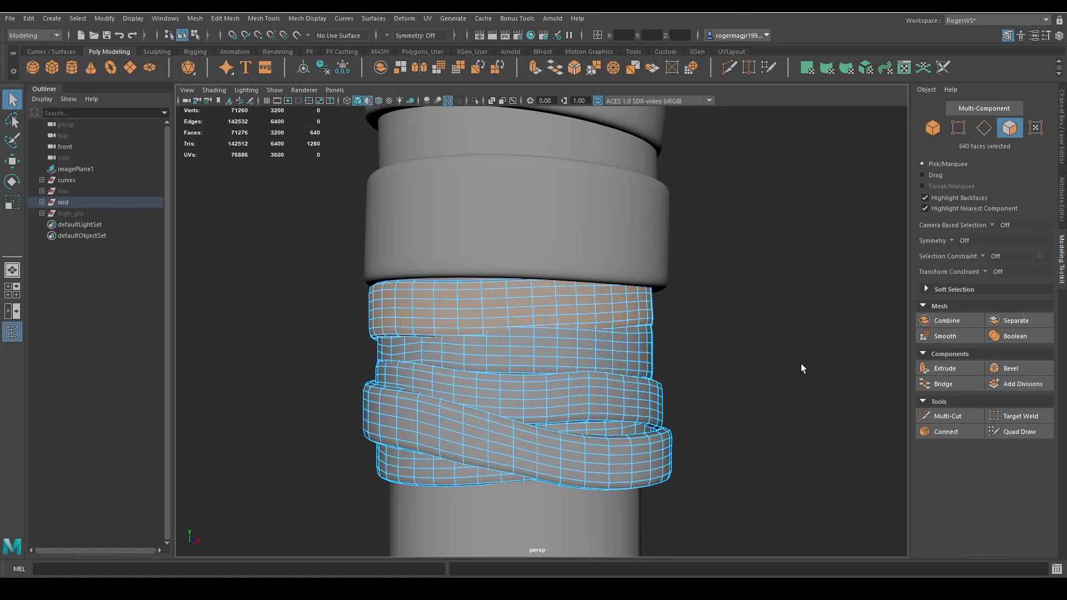
ctrl+right_drag(801, 366, 741, 339)
right_drag(550, 295, 546, 328)
key(ctrl+1)
Select the vertices along the isolated band's lower front edge and adjust the soft selection falloff around them
alt+drag(698, 376, 687, 425)
right_drag(683, 423, 551, 421)
drag(444, 378, 571, 417)
key(b)
drag(496, 443, 748, 375)
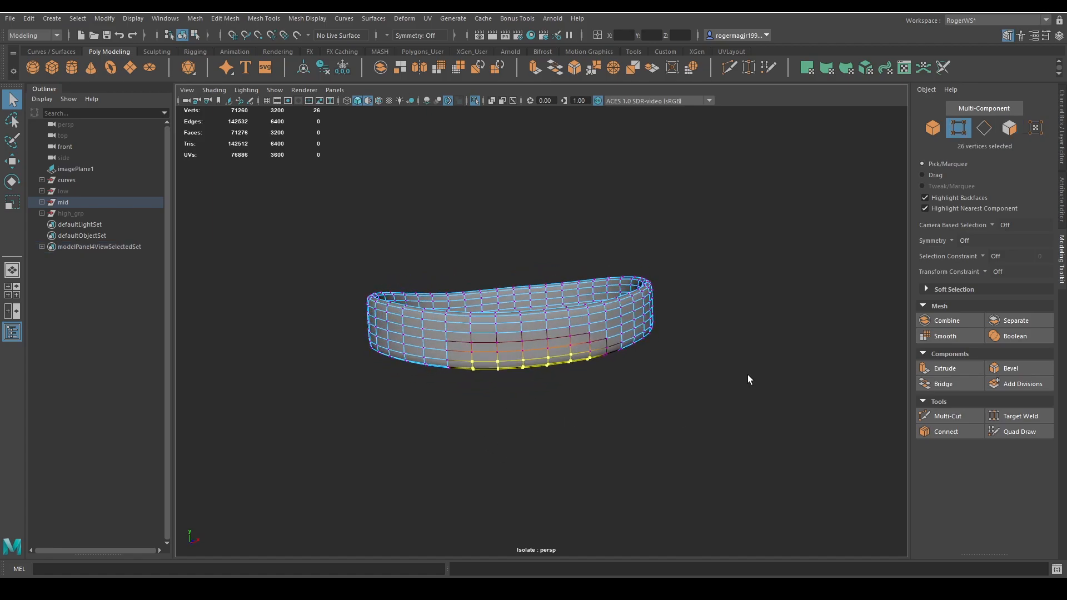
key(b)
key(b)
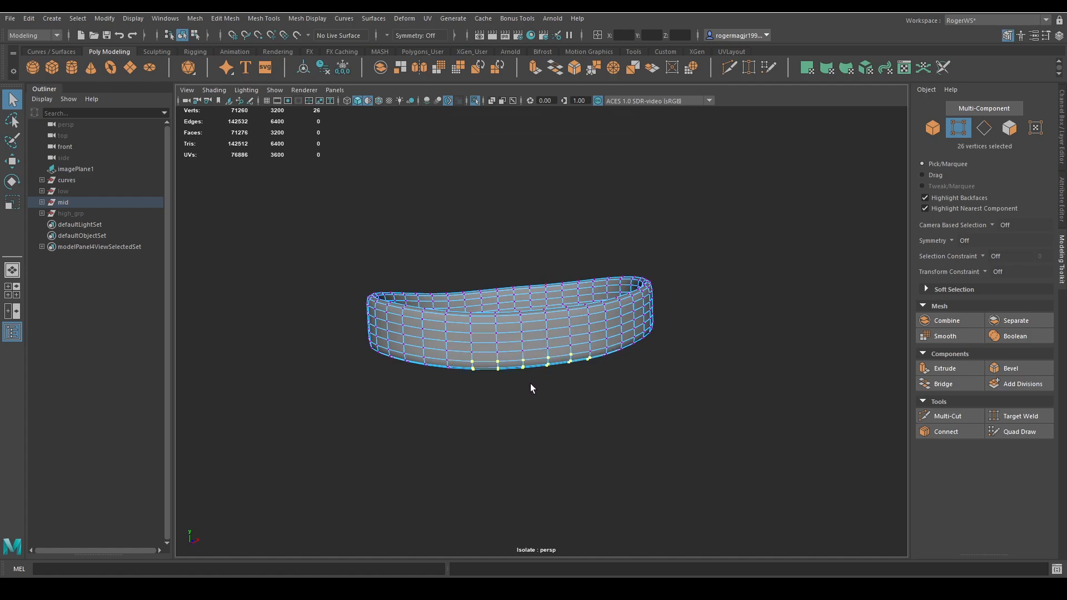
key(b)
drag(508, 383, 612, 378)
Leave isolation and try moving the band's soft-selected vertices along Z, undoing the move
key(ctrl+1)
key(w)
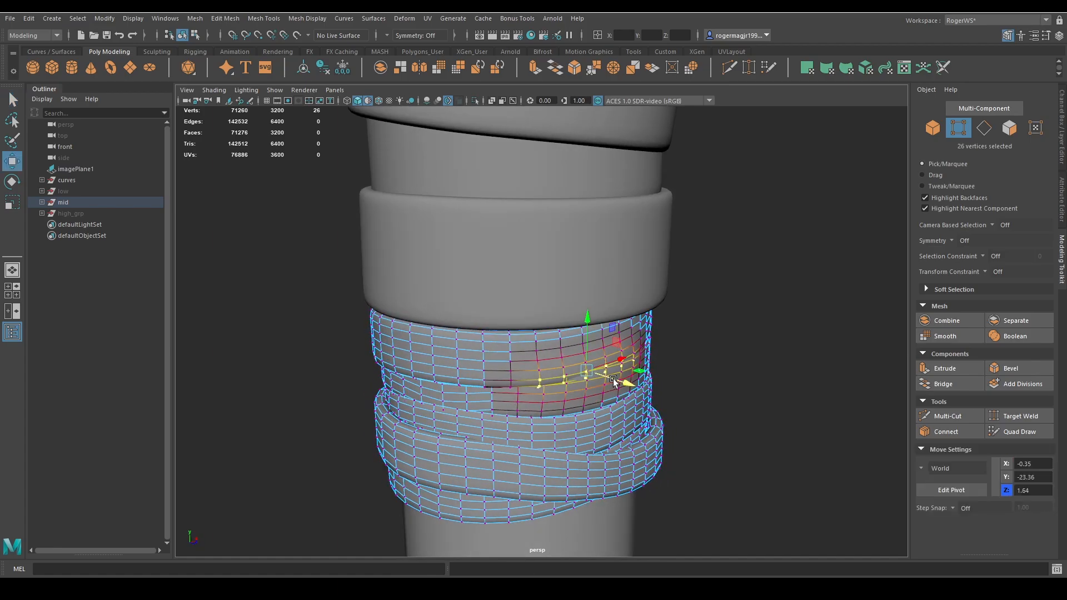
key(ctrl+z)
key(q)
Separate the uppermost thin band from the other lower wraps as its own mesh
right_drag(528, 358, 527, 370)
double_click(527, 370)
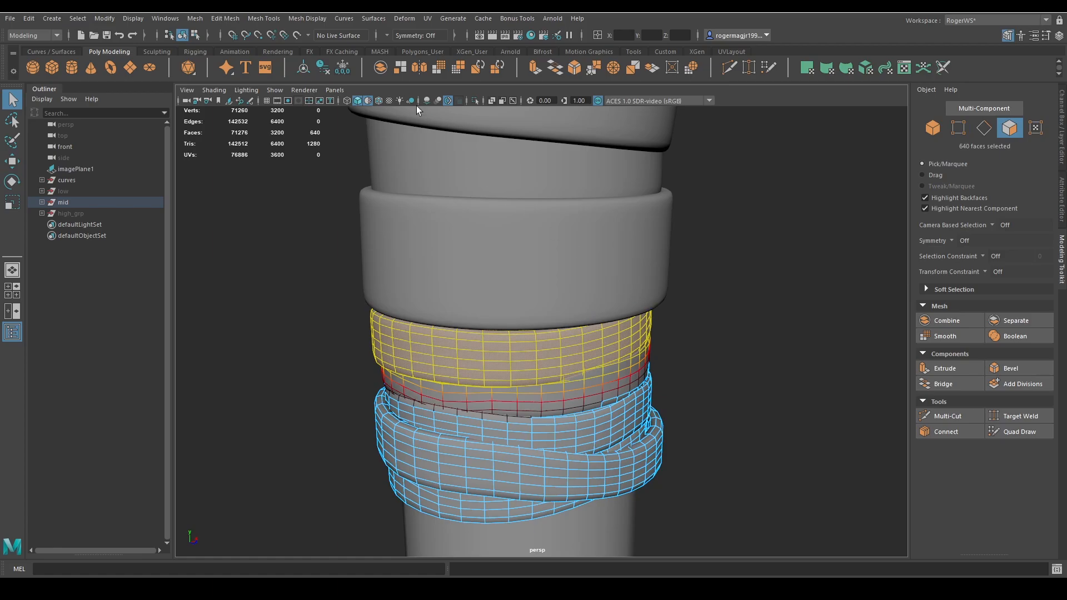
shift+right_drag(746, 226, 736, 420)
mouse_move(716, 371)
alt+mouse_down()
mouse_move(732, 352)
mouse_move(742, 378)
mouse_move(705, 359)
alt+mouse_up()
key(q)
click(722, 375)
Move the uppermost thin band's lower front vertices along Z with soft selection to fit the wrap beneath
click(588, 362)
key(F10)
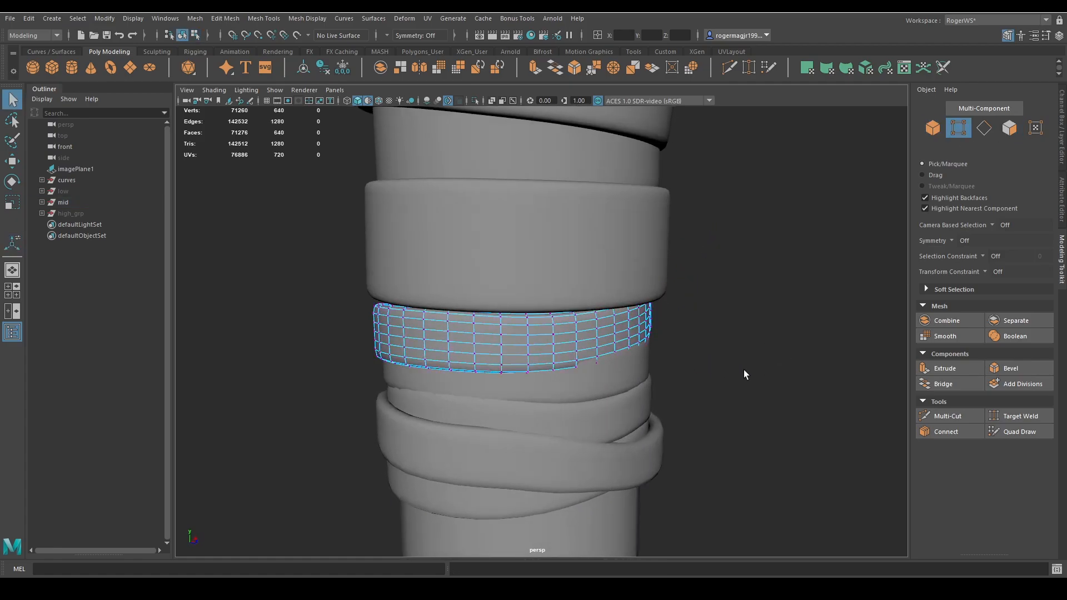
key(F8)
key(ctrl+1)
key(F10)
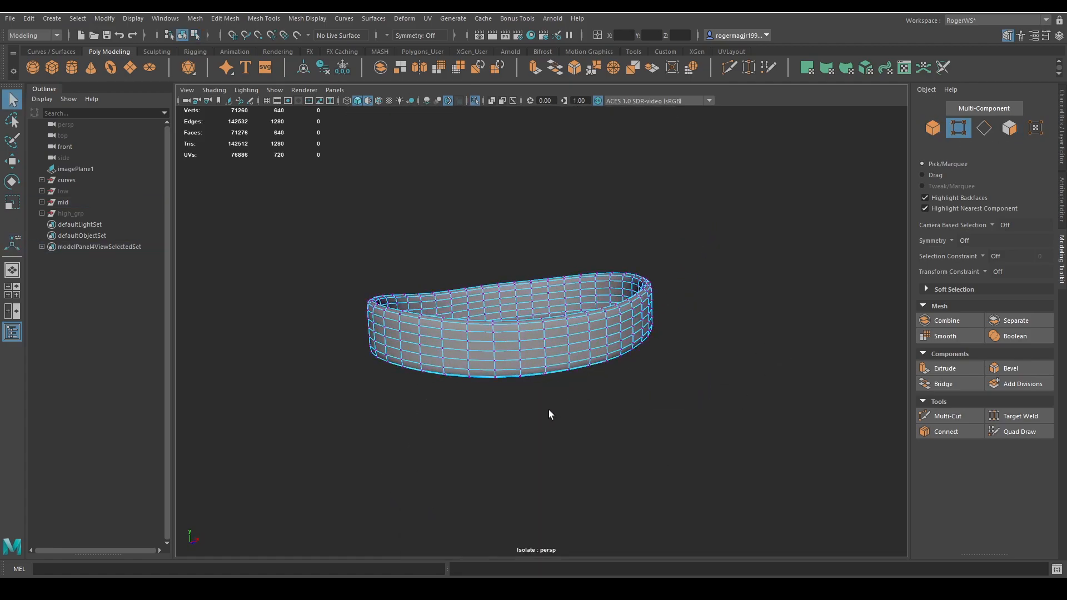
drag(468, 384, 596, 439)
key(ctrl+1)
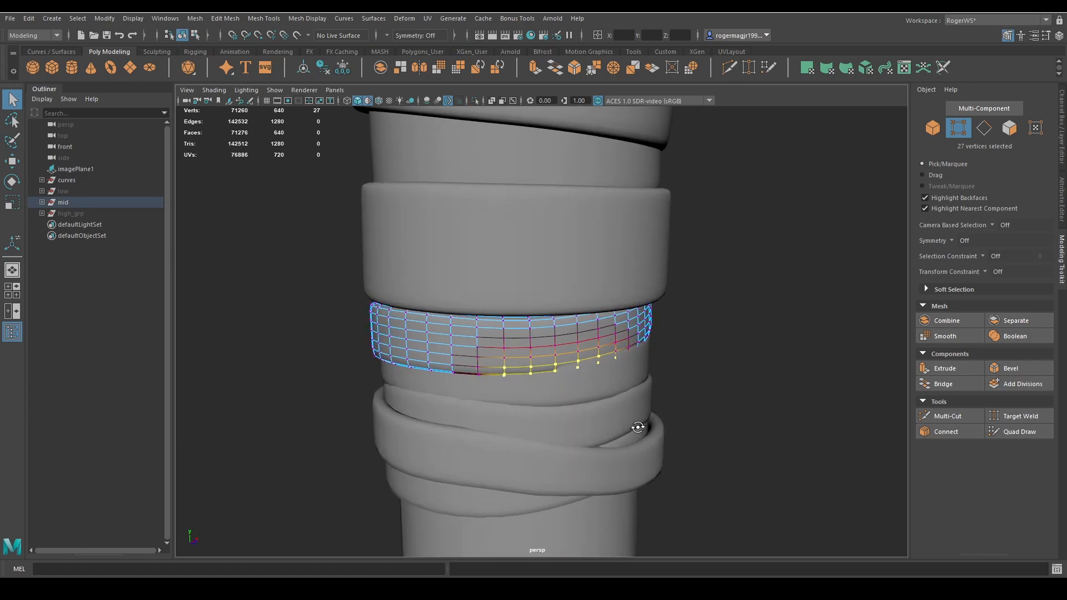
key(w)
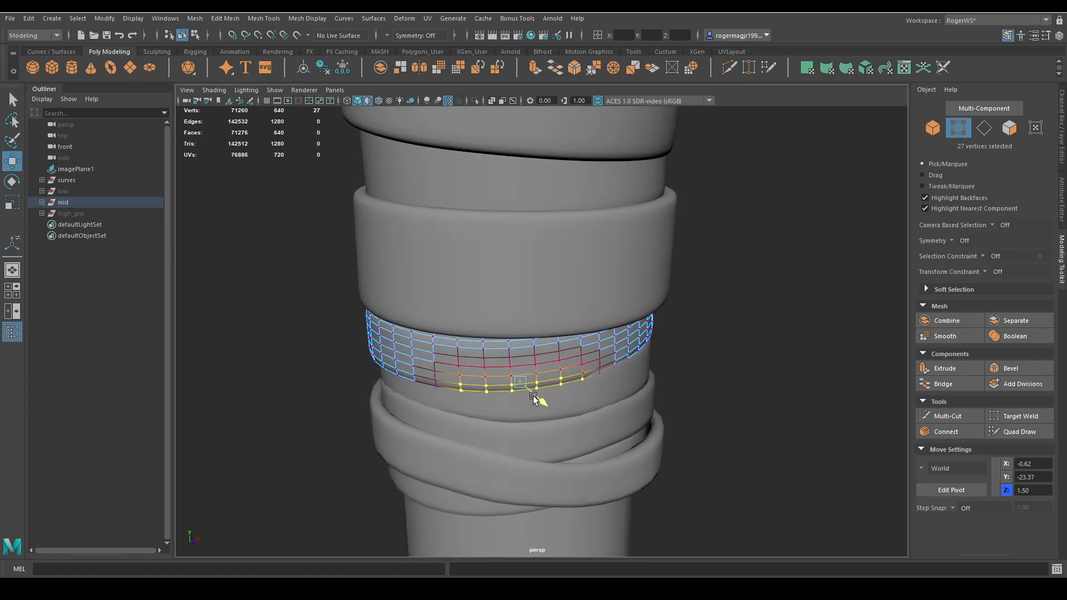
alt+drag(612, 401, 666, 404)
Adjust an adjacent patch of the uppermost thin band's lower vertices along Z and return to object mode
key(ctrl+1)
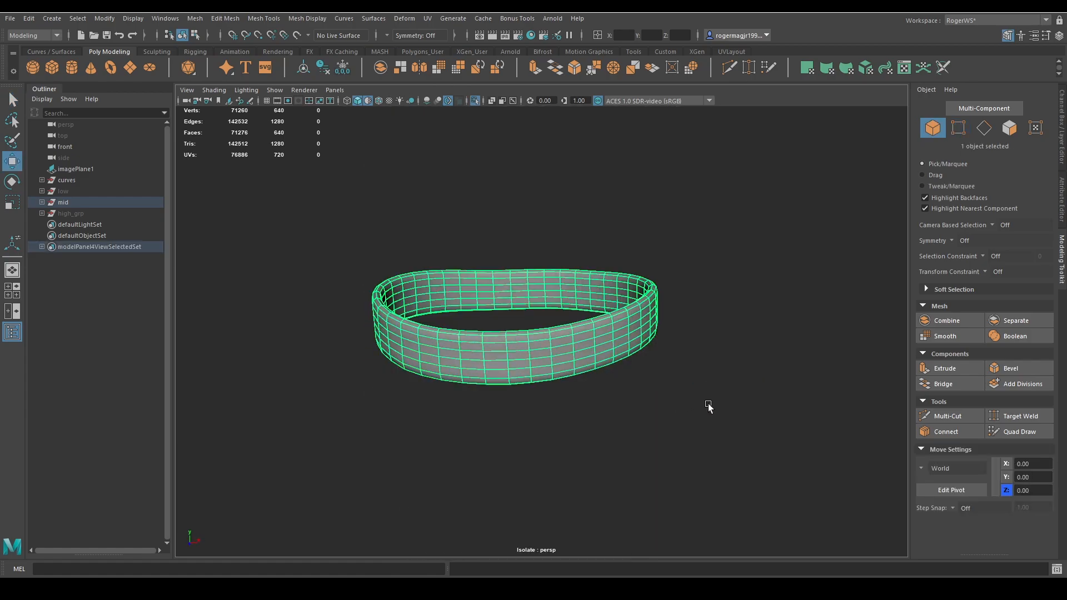
key(ctrl+1)
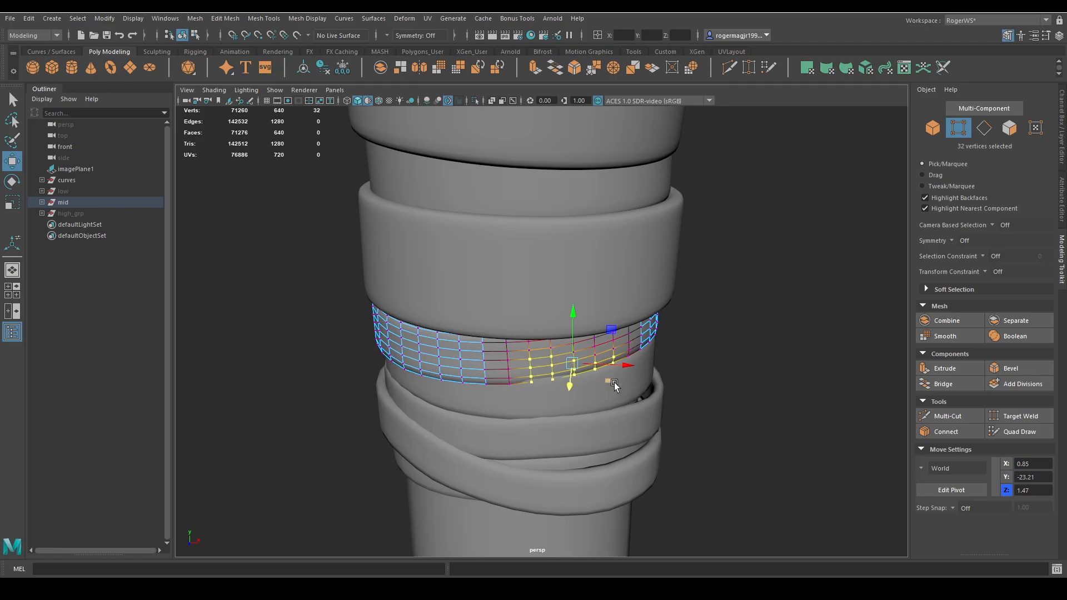
key(F8)
click(750, 368)
scroll(756, 369, down, 3)
alt+drag(756, 369, 695, 338)
scroll(746, 351, down, 2)
scroll(693, 374, up, 2)
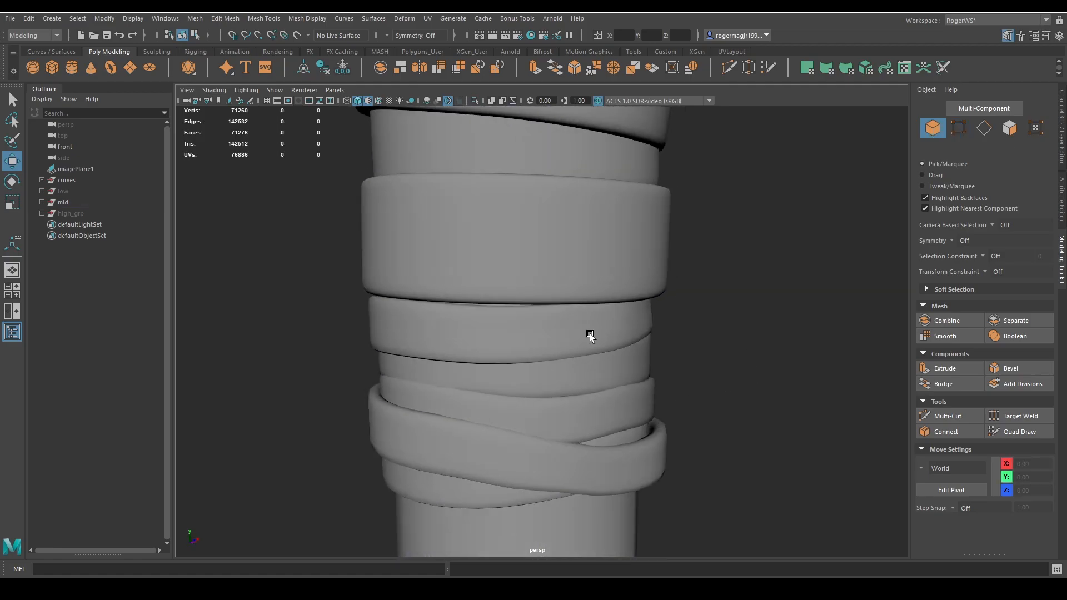
Refine the uppermost thin band's lower edge by moving one more group of front vertices along Z
click(589, 333)
key(ctrl+1)
key(F9)
drag(564, 377, 535, 391)
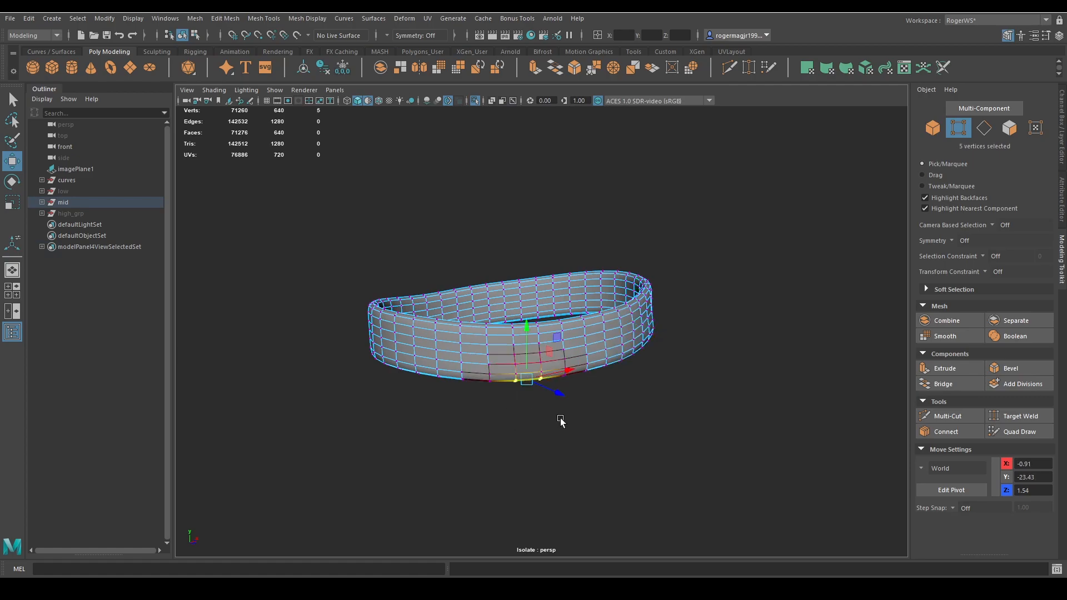
key(ctrl+1)
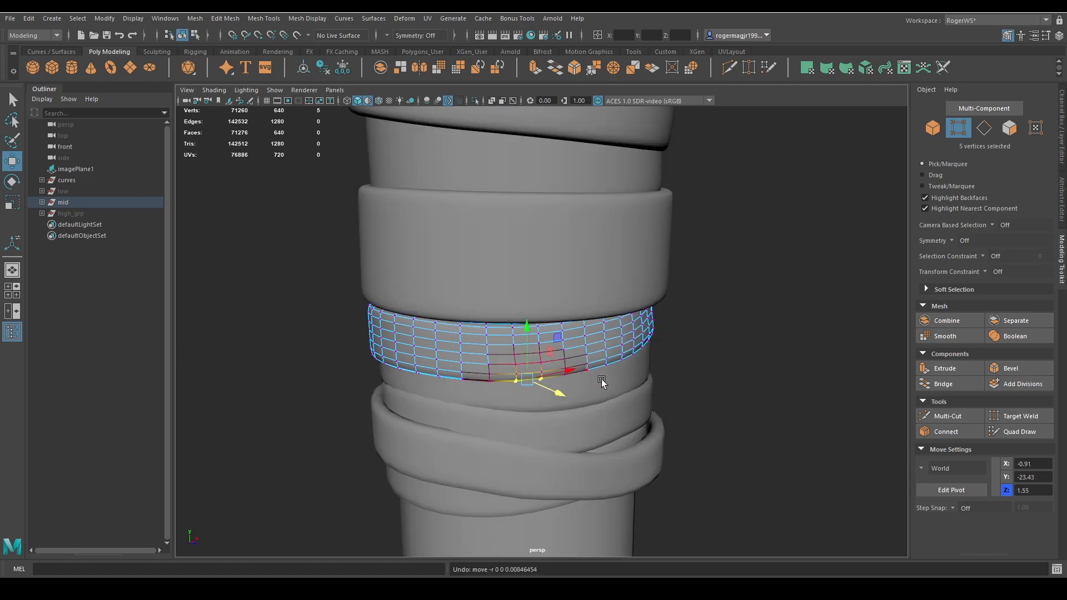
drag(493, 362, 492, 359)
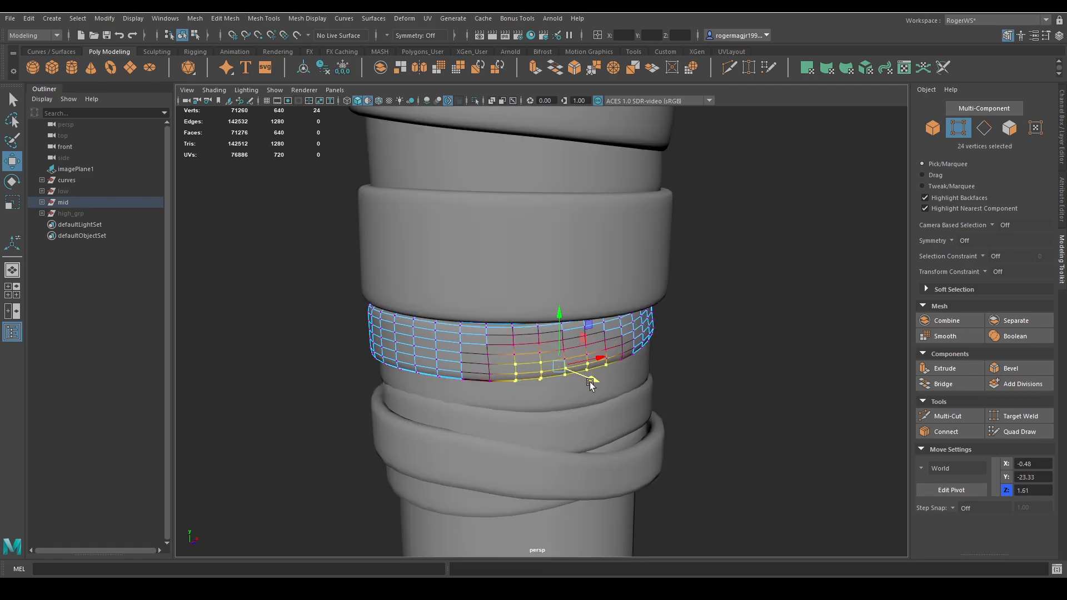
alt+drag(645, 396, 607, 378)
key(q)
key(F8)
click(739, 315)
scroll(734, 322, down, 5)
alt+drag(711, 363, 661, 367)
scroll(691, 368, up, 4)
Isolate the second thin band, select its lower side vertices and bring the surrounding meshes back into view
click(562, 341)
alt+drag(561, 341, 671, 349)
key(F11)
double_click(573, 306)
click(401, 68)
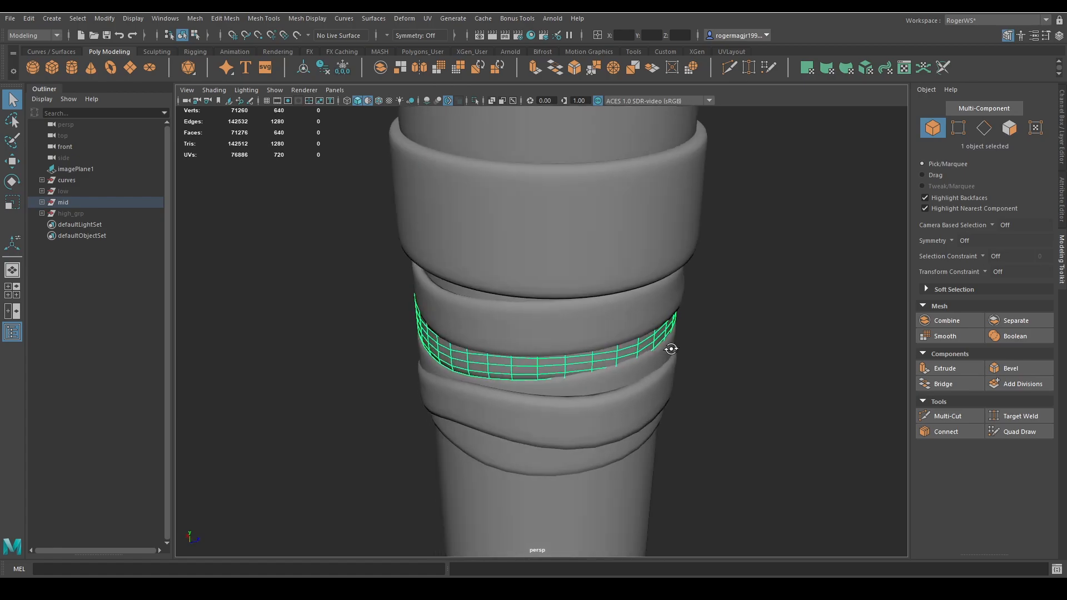
key(ctrl+1)
alt+drag(739, 353, 657, 336)
right_drag(657, 336, 556, 319)
alt+drag(540, 315, 439, 360)
drag(589, 305, 580, 335)
key(ctrl+1)
Try moving the second thin band's selected vertices with soft selection and return to object mode
key(w)
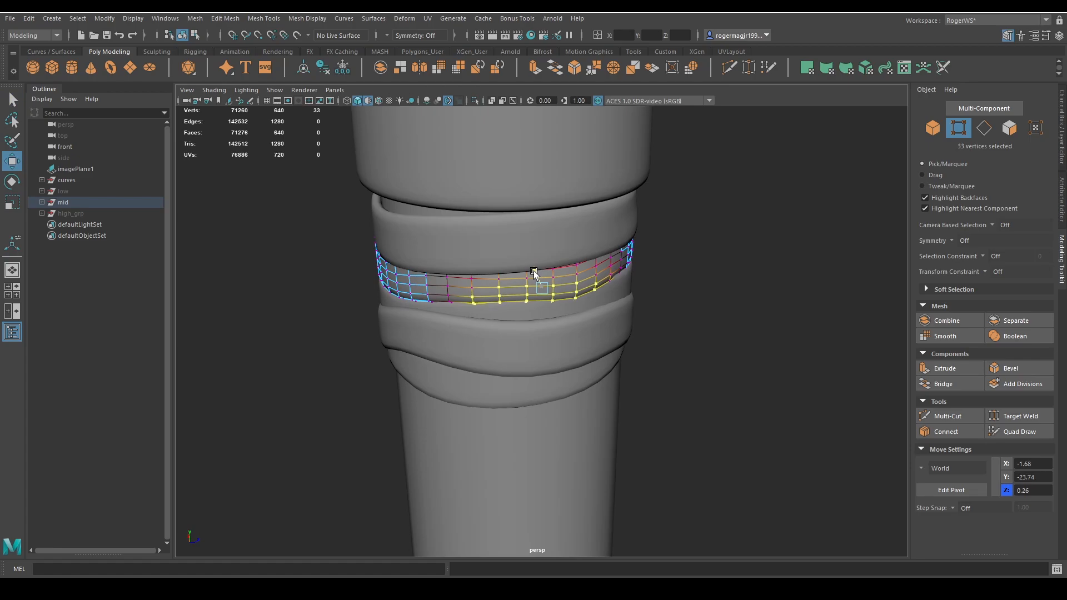
middle_drag(532, 271, 534, 274)
alt+drag(570, 303, 521, 291)
key(q)
key(F8)
click(783, 295)
scroll(766, 300, down, 4)
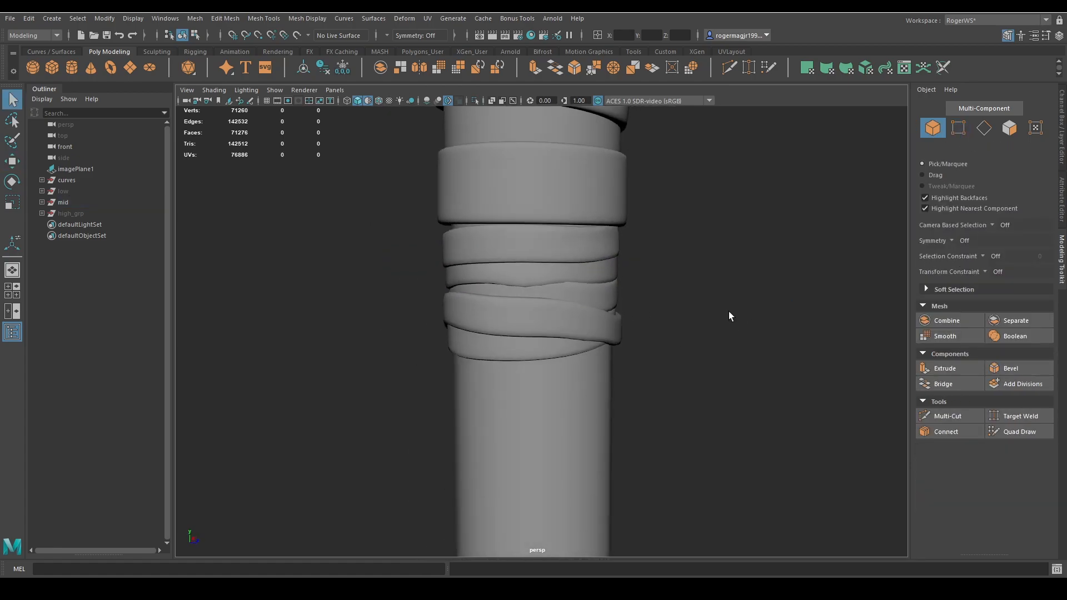
Undo the last vertex move on the second thin band
alt+drag(728, 311, 720, 314)
scroll(641, 329, up, 5)
key(ctrl+z)
key(ctrl+z)
key(ctrl+z)
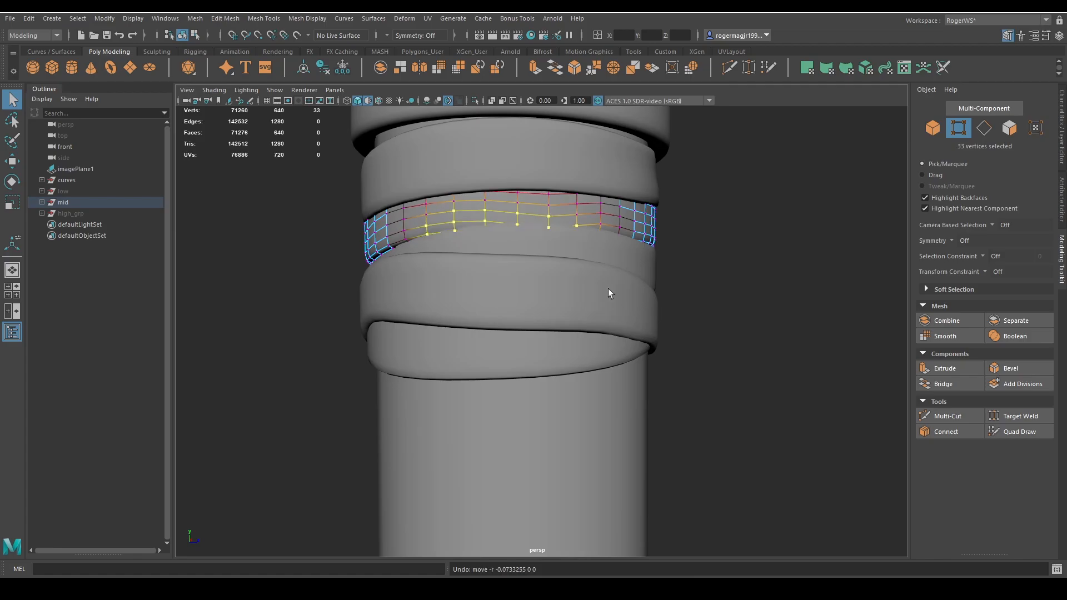
Clear the vertex selection, return to object mode and isolate the second thin band
click(573, 237)
alt+drag(572, 239, 576, 274)
mouse_move(576, 273)
right_down()
mouse_move(596, 258)
mouse_move(557, 299)
mouse_move(580, 284)
right_up()
click(589, 291)
double_click(558, 298)
alt+drag(584, 295, 589, 318)
key(ctrl+1)
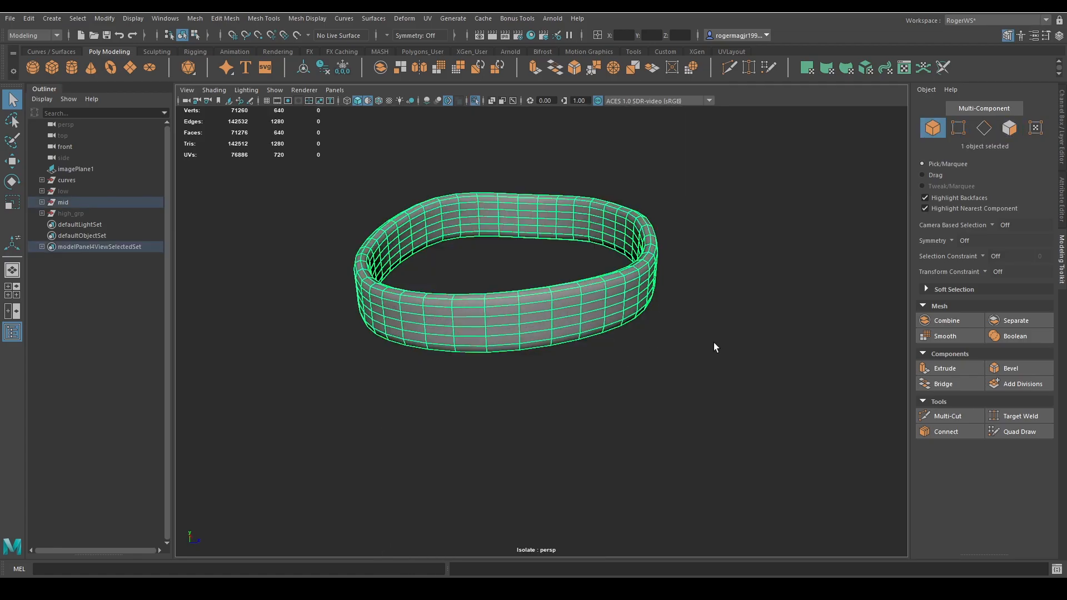
Select part of the isolated second thin band's upper-edge vertices, restore the surrounding meshes and return to object mode
alt+drag(713, 342, 710, 333)
right_drag(711, 333, 592, 335)
alt+drag(578, 335, 555, 311)
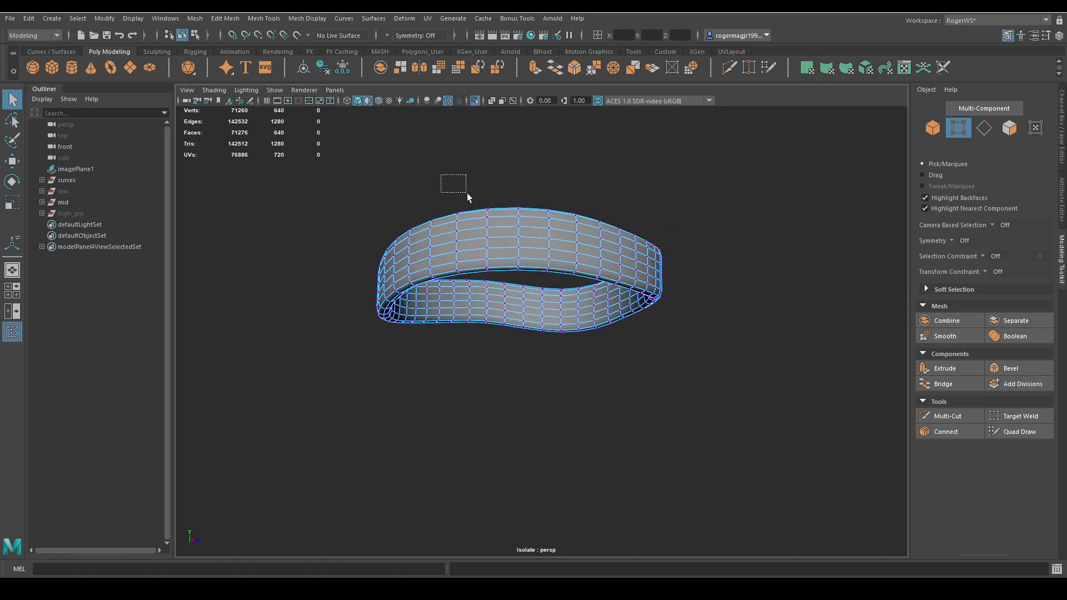
drag(589, 223, 599, 277)
key(ctrl+1)
key(w)
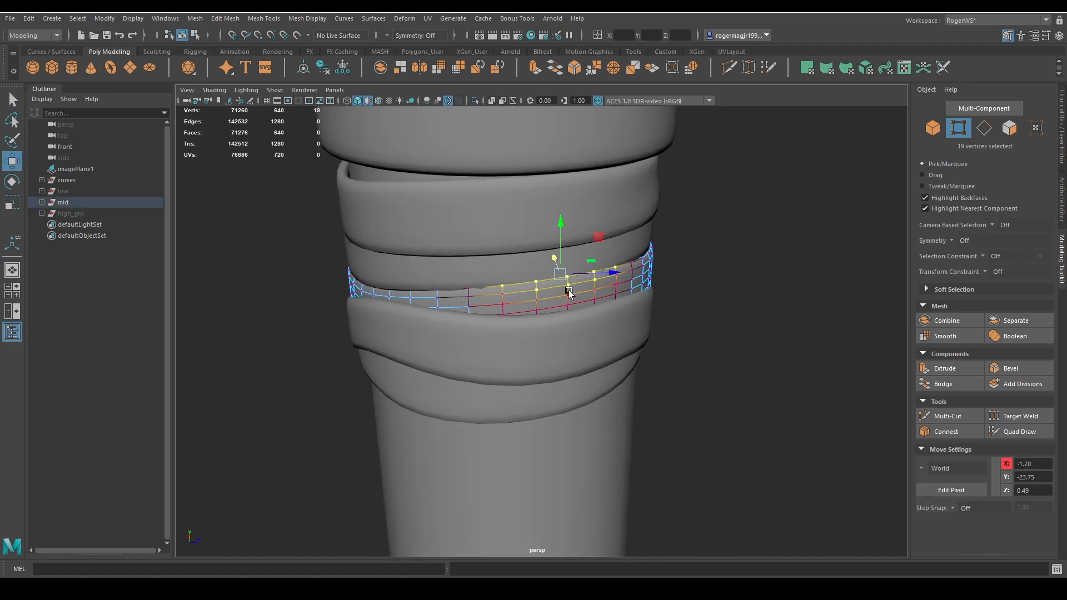
alt+drag(520, 295, 568, 285)
key(q)
right_drag(568, 285, 706, 217)
click(705, 216)
scroll(694, 244, down, 5)
alt+drag(678, 269, 618, 275)
click(542, 292)
click(634, 301)
click(509, 286)
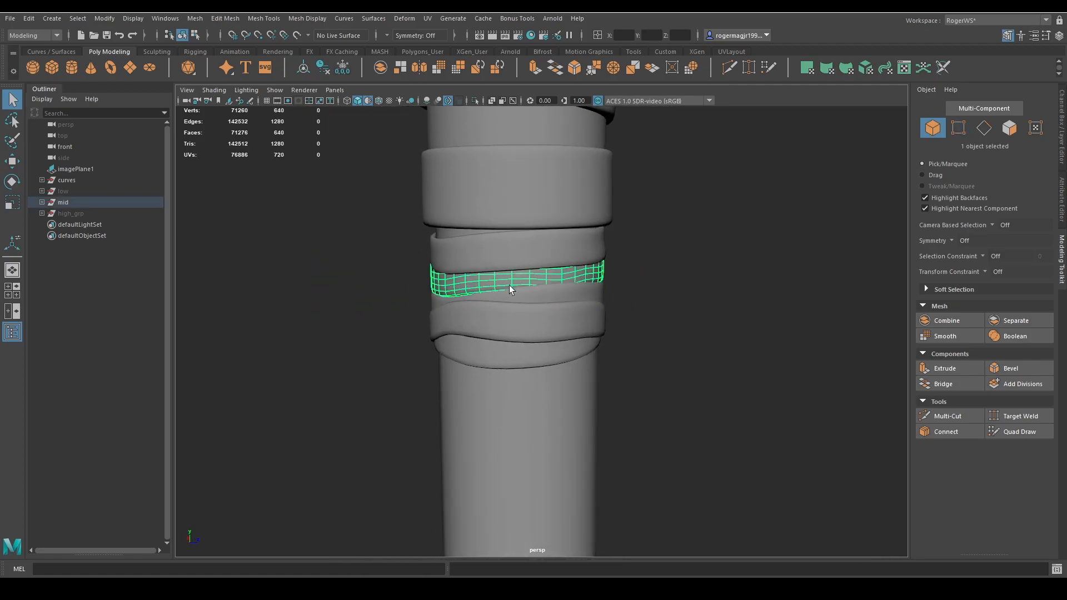
alt+drag(510, 286, 577, 278)
key(r)
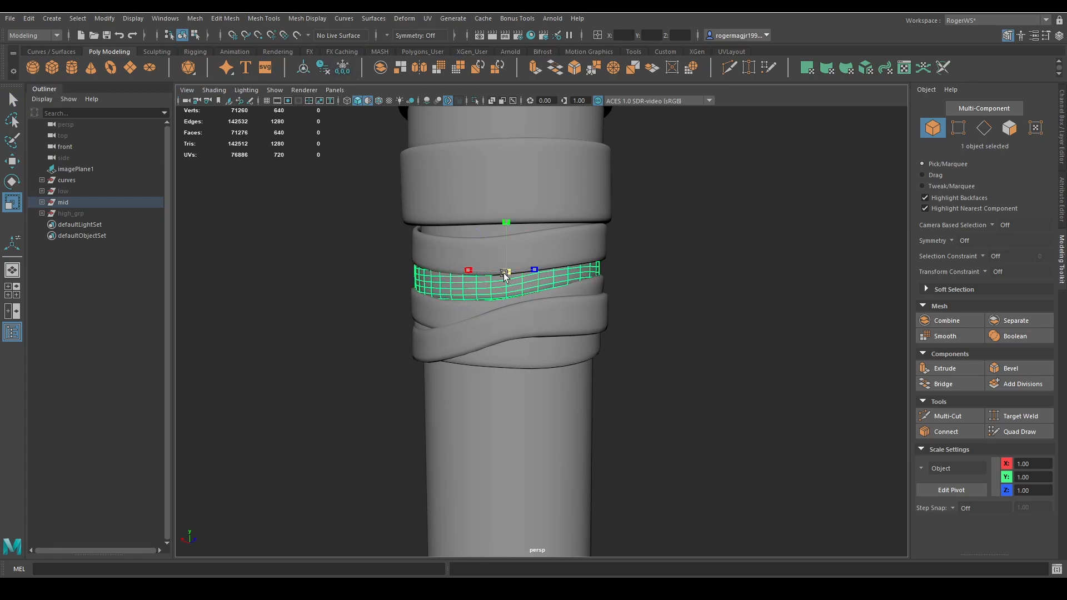
click(625, 271)
Examine the overlaps and gaps between the thin bands around the lower handle
mouse_move(640, 266)
alt+mouse_down()
mouse_move(536, 265)
mouse_move(527, 247)
mouse_move(500, 257)
mouse_move(528, 300)
mouse_move(537, 249)
mouse_move(551, 234)
mouse_move(597, 279)
alt+mouse_up()
scroll(532, 270, up, 3)
scroll(532, 270, down, 4)
scroll(599, 284, down, 3)
key(alt+5)
key(alt+5)
scroll(601, 289, down, 3)
scroll(612, 305, up, 6)
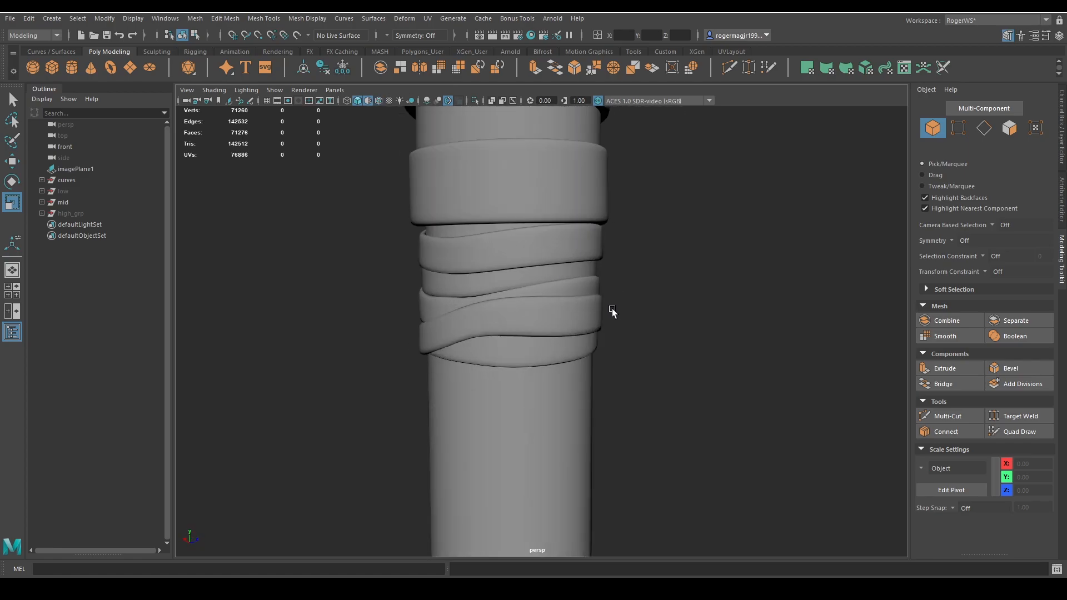
scroll(612, 308, down, 1)
key(q)
click(521, 271)
alt+drag(522, 273, 562, 298)
scroll(557, 309, down, 4)
click(653, 324)
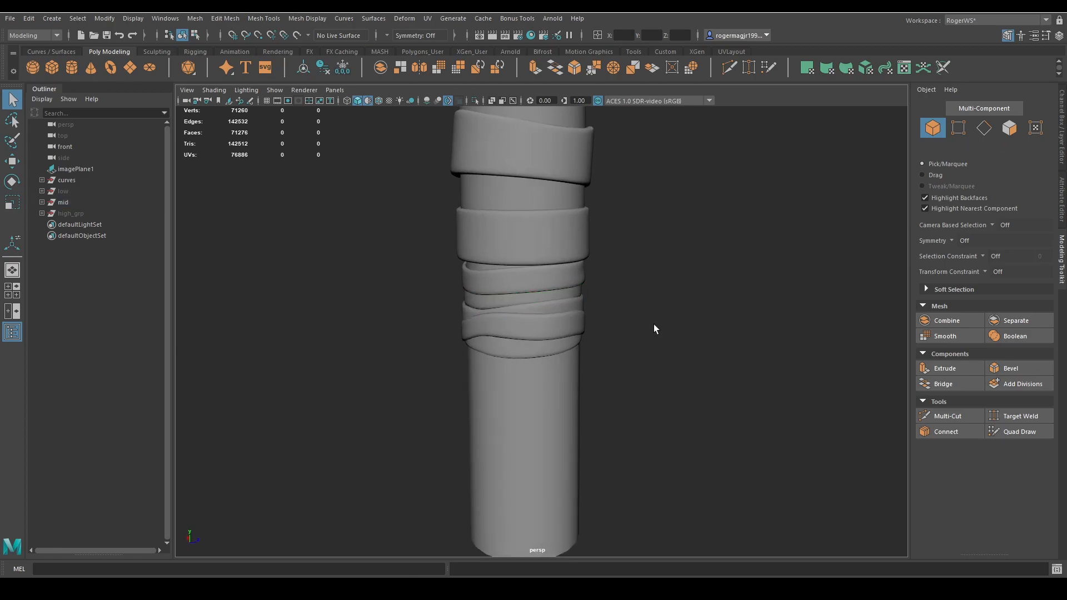
scroll(653, 324, down, 2)
alt+drag(650, 311, 405, 313)
scroll(601, 365, up, 7)
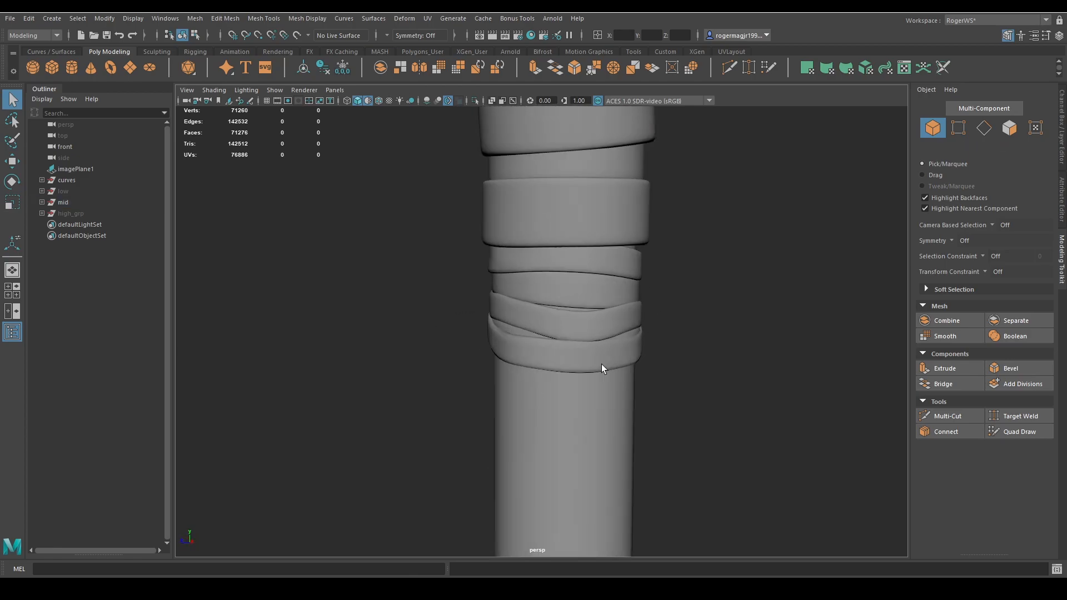
Select most of the wavy middle thin band's front vertices, move them along Y and return to object mode
click(584, 448)
alt+drag(584, 448, 658, 330)
click(591, 350)
key(w)
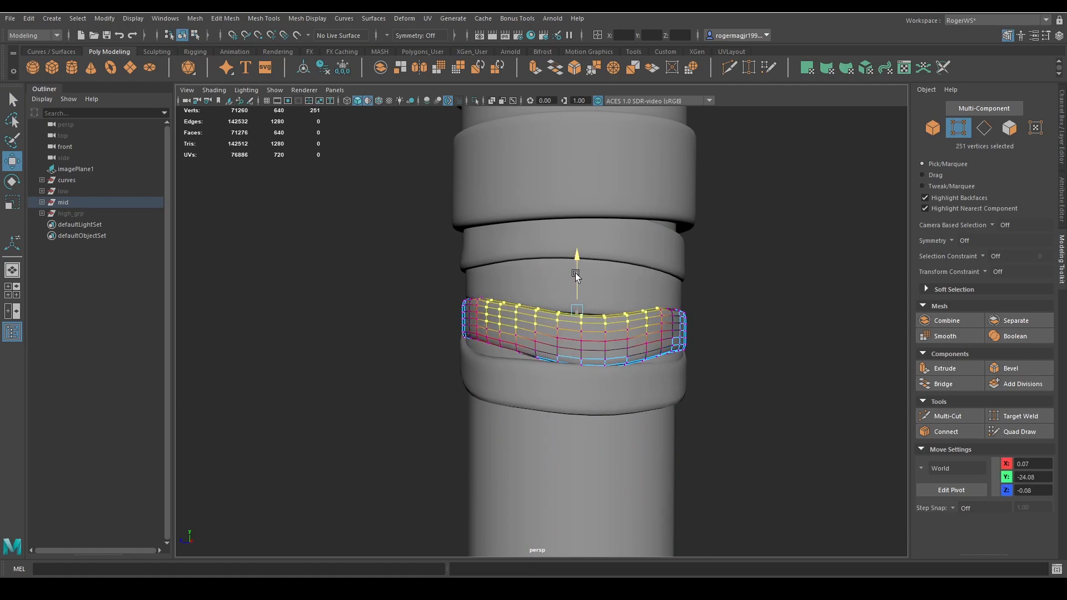
drag(575, 273, 577, 273)
key(ctrl+z)
shift+drag(499, 350, 499, 350)
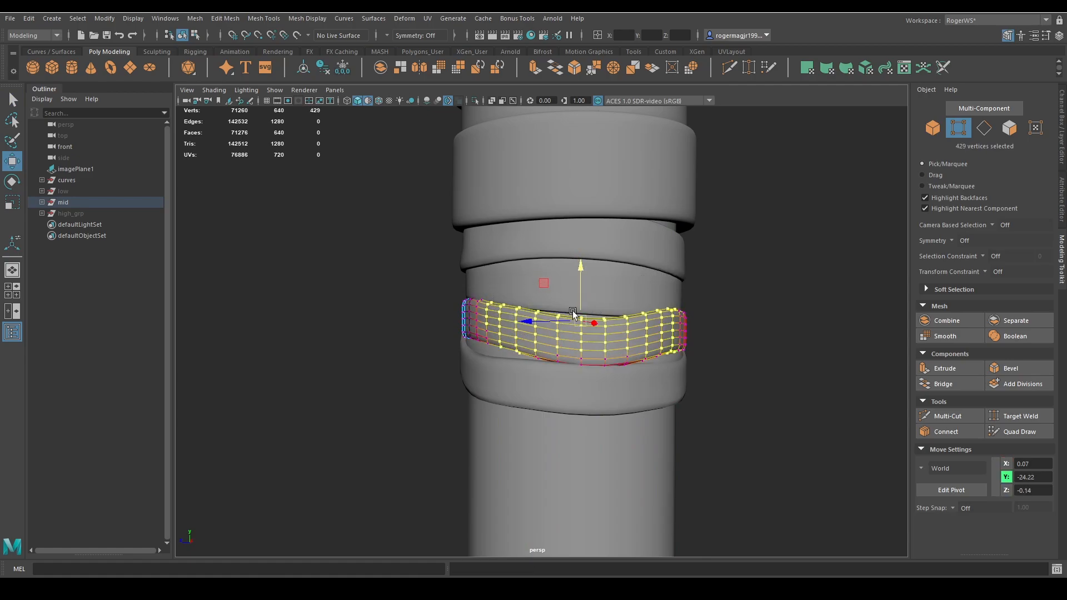
drag(576, 283, 579, 282)
key(q)
right_drag(601, 481, 682, 400)
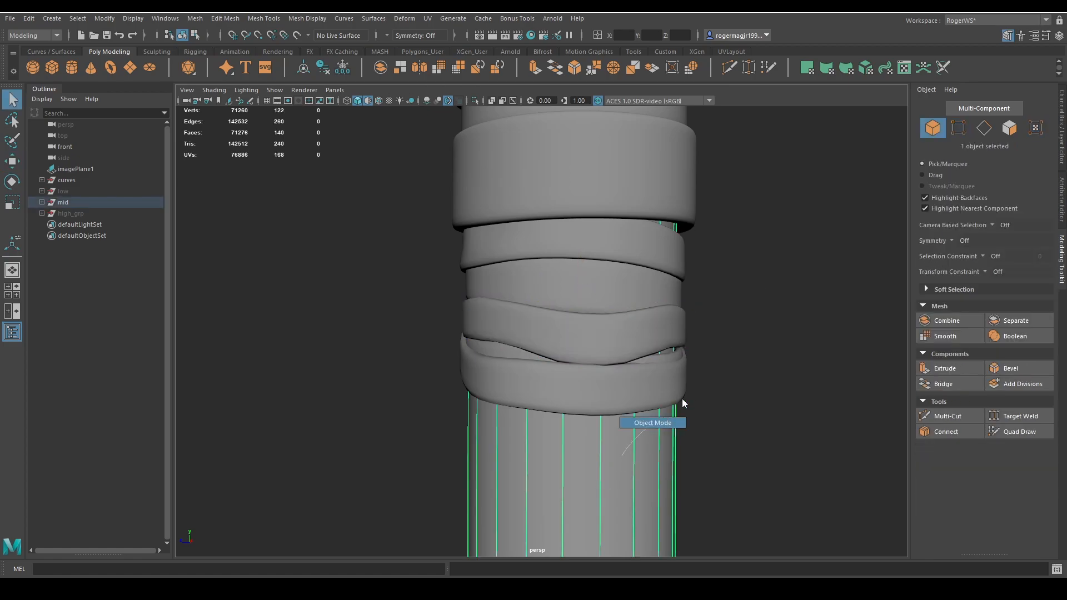
Preview a thin band smoothed and check all sides of the wrapped lower handle for remaining gaps
scroll(714, 388, down, 4)
click(714, 387)
scroll(712, 385, down, 3)
alt+drag(689, 382, 616, 362)
key(3)
click(661, 353)
scroll(661, 353, up, 5)
scroll(600, 343, down, 2)
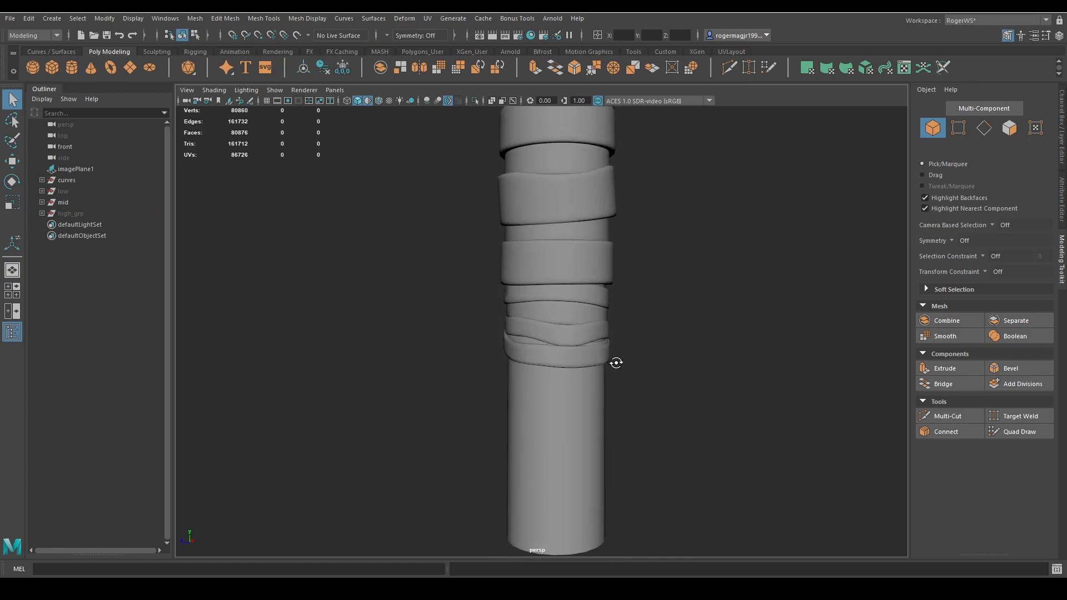
scroll(628, 372, down, 3)
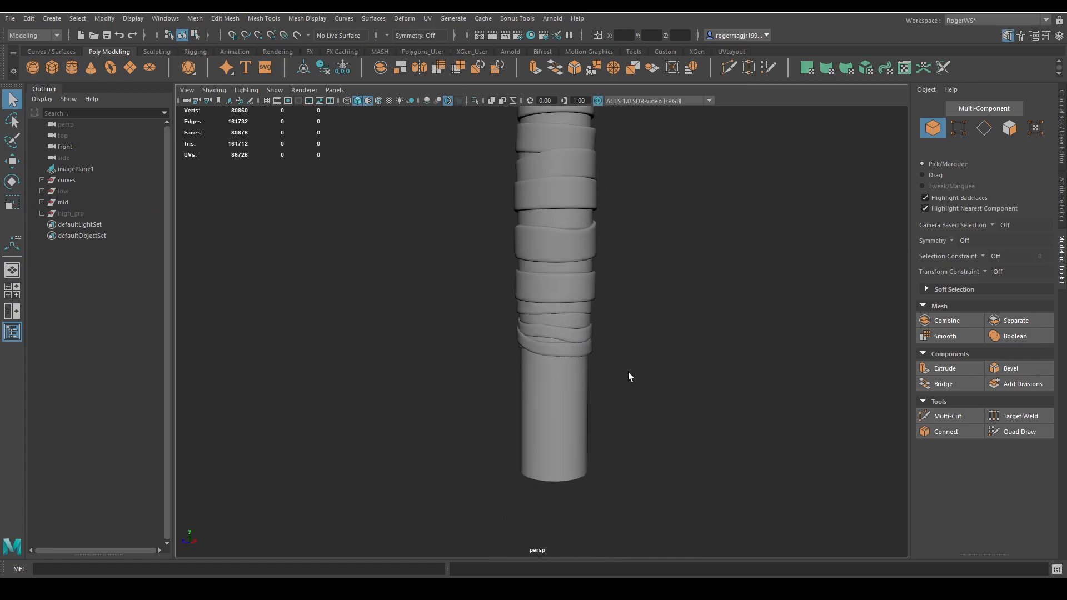
click(572, 365)
alt+drag(571, 365, 448, 376)
scroll(579, 299, up, 4)
alt+middle_drag(578, 294, 562, 321)
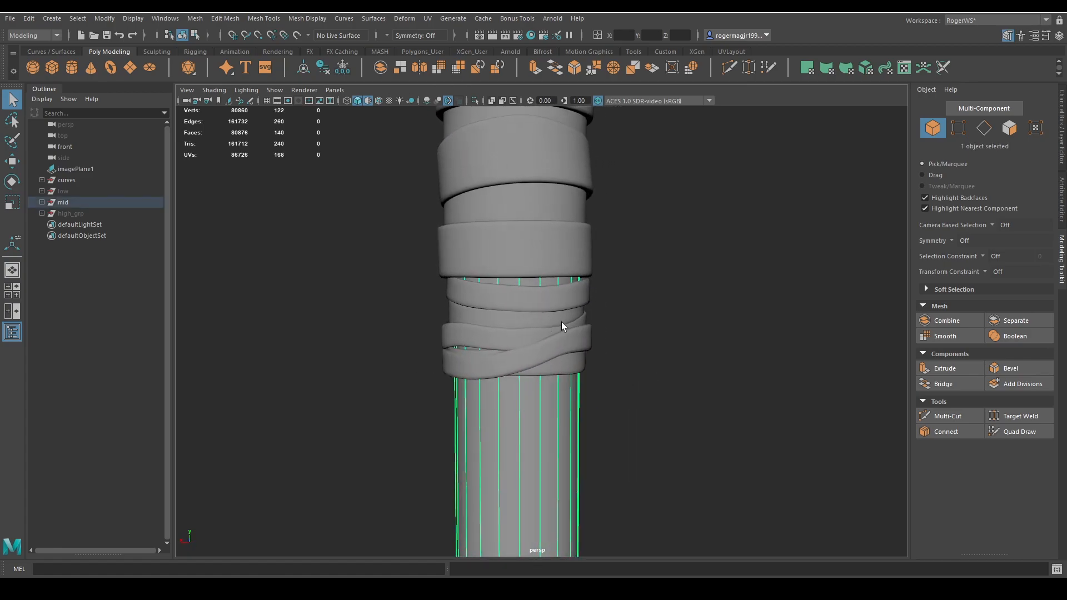
Isolate the uppermost thin band and select the vertices along its upper edge
click(607, 319)
alt+drag(574, 311, 672, 300)
scroll(517, 292, down, 5)
scroll(528, 315, up, 5)
click(549, 292)
key(ctrl+1)
key(F9)
drag(600, 272, 570, 306)
Restore the surrounding meshes and move the uppermost thin band's selected vertices up along Y to close the gap under the thick wrap
key(ctrl+1)
key(w)
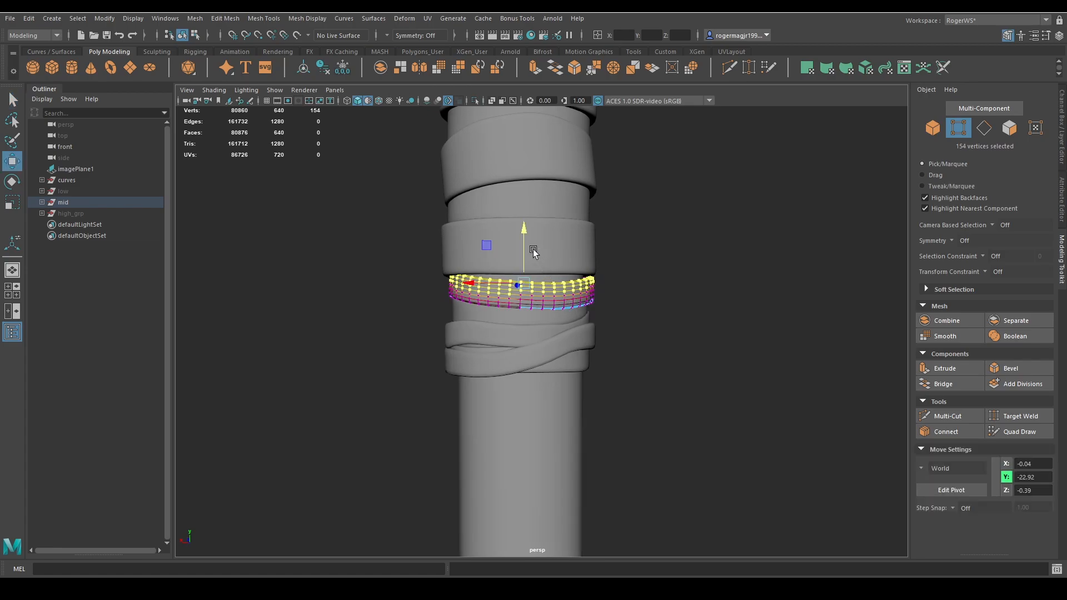
drag(523, 244, 519, 233)
key(q)
double_click(634, 256)
scroll(621, 276, down, 2)
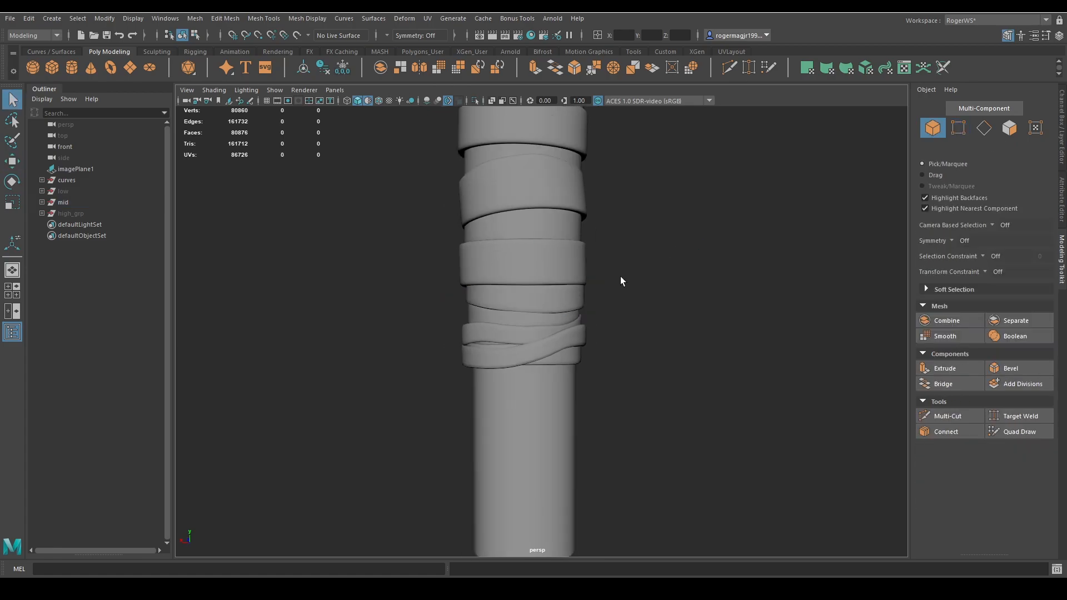
Select only the thin bands on the lower handle, leaving out the handle core and thick wraps
alt+drag(621, 277, 638, 310)
scroll(682, 282, down, 3)
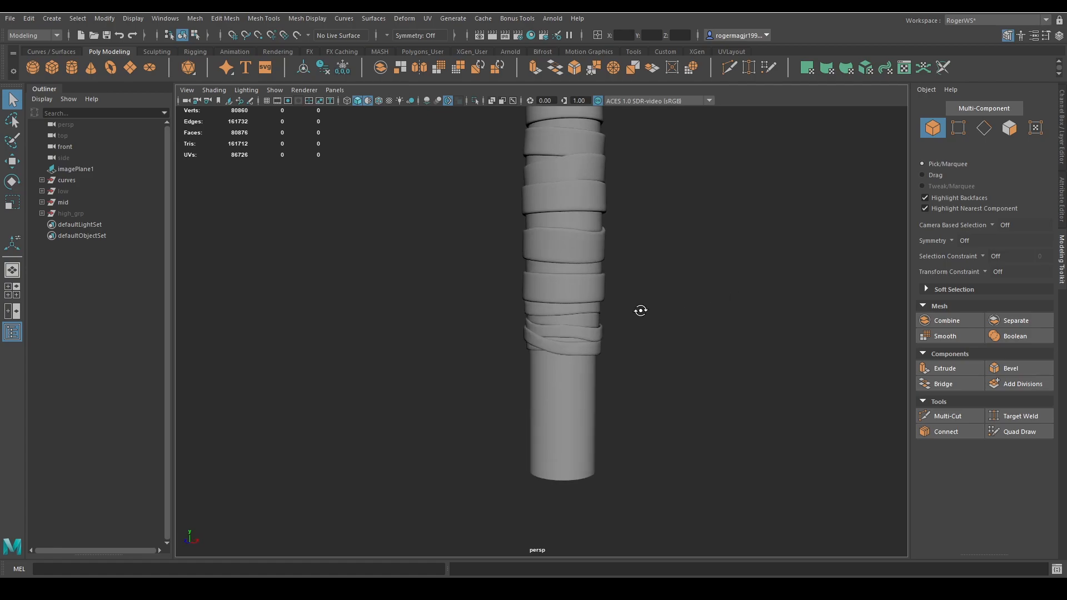
click(568, 288)
scroll(615, 303, down, 3)
click(556, 279)
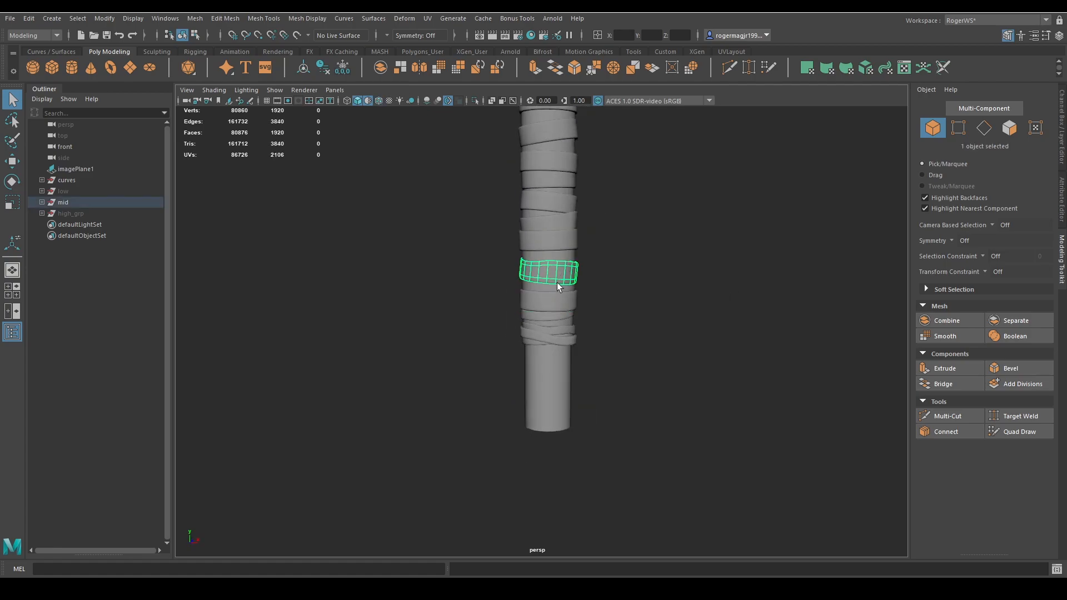
click(556, 286)
click(556, 305)
scroll(555, 306, up, 5)
drag(335, 244, 694, 380)
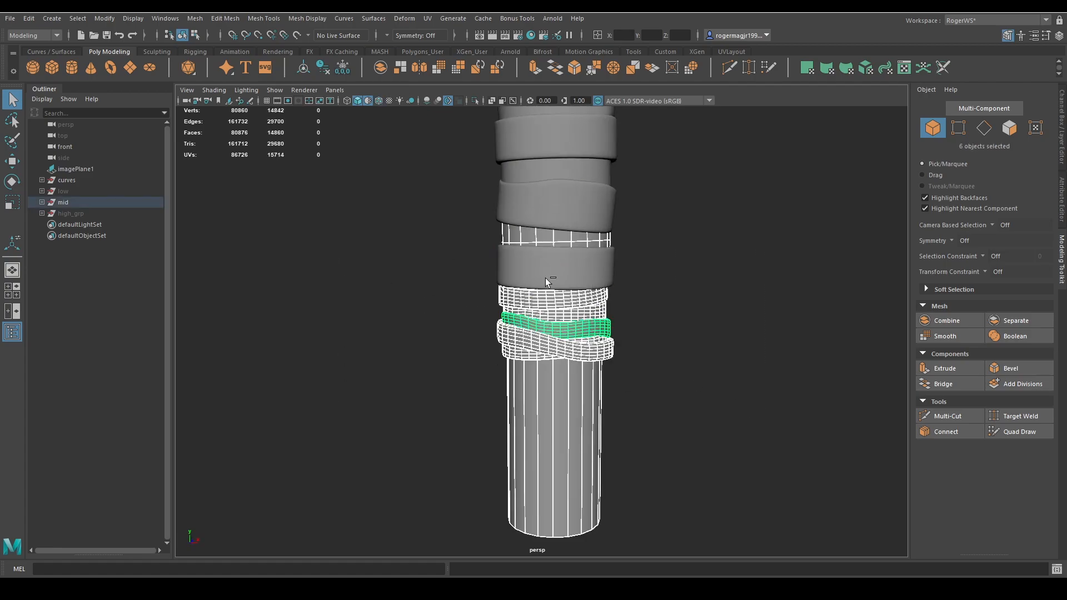
ctrl+click(549, 229)
key(4)
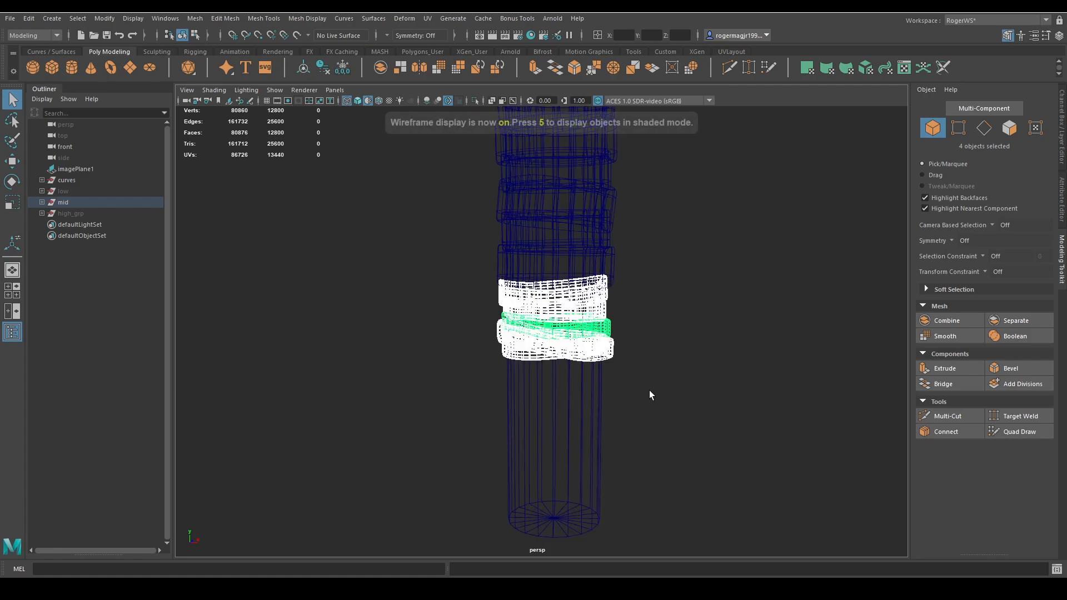
key(5)
Center the pivots of the selected thin bands and delete their construction history
key(w)
scroll(523, 372, down, 4)
alt+drag(417, 358, 415, 352)
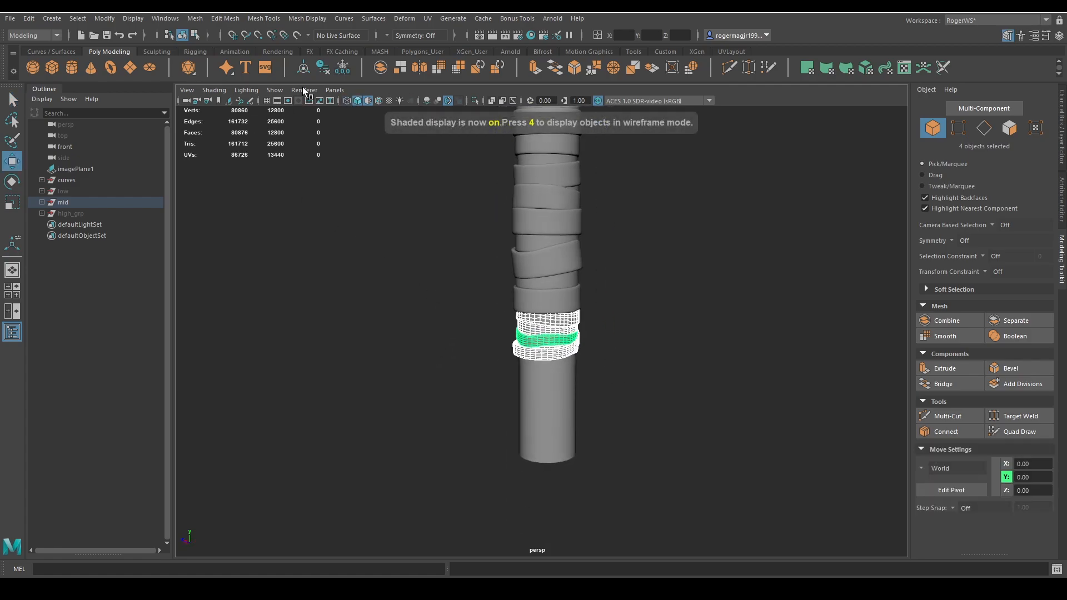
click(327, 67)
scroll(572, 333, up, 4)
click(645, 336)
scroll(639, 334, up, 3)
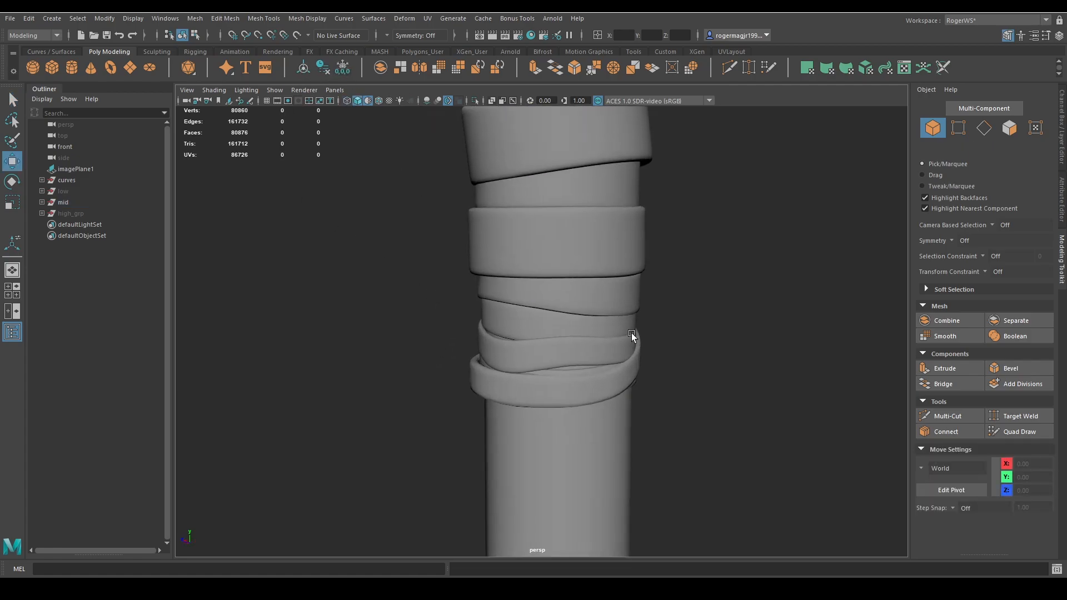
Reselect only the thin bands on the lower handle and merge them into one mesh with Smart Combine
alt+drag(631, 332, 554, 333)
scroll(502, 350, down, 4)
click(553, 322)
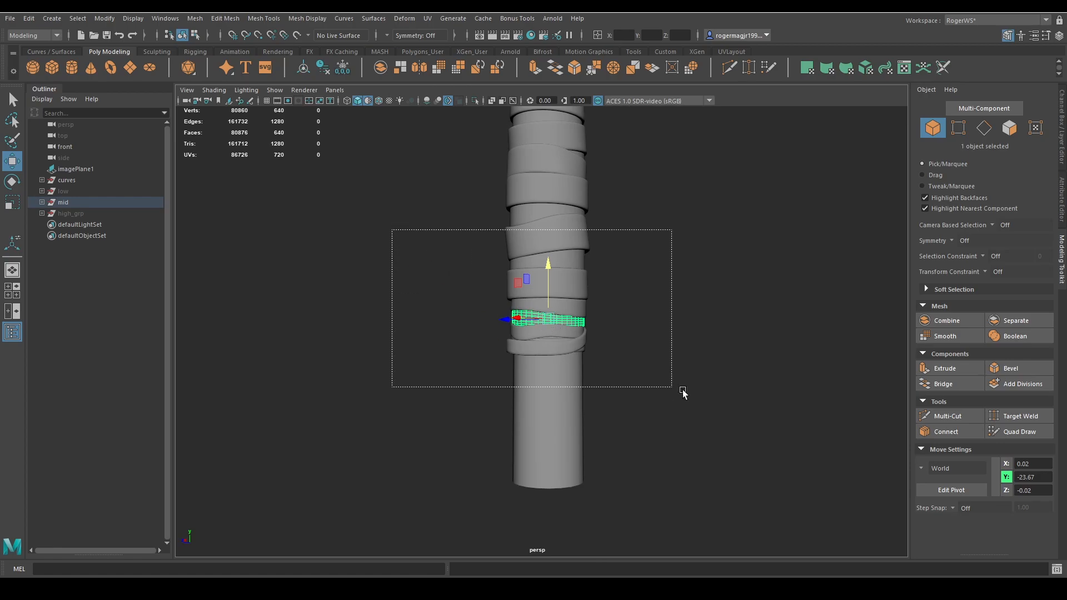
drag(683, 391, 685, 391)
ctrl+drag(647, 182, 315, 271)
alt+drag(369, 316, 679, 368)
key(ctrl+z)
scroll(639, 370, down, 4)
alt+drag(611, 375, 653, 364)
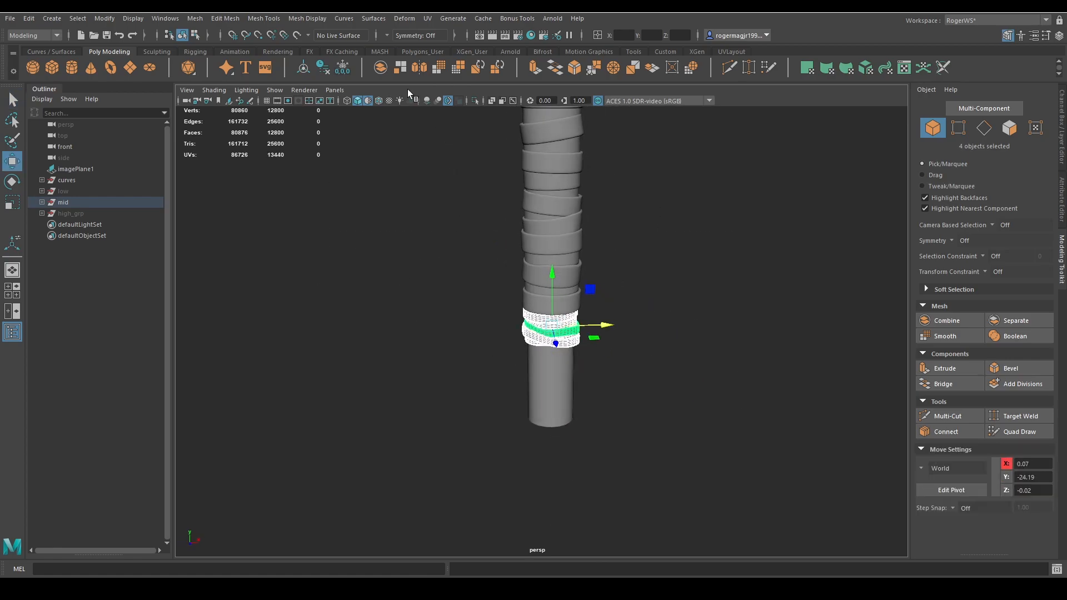
scroll(535, 238, up, 4)
alt+drag(536, 238, 608, 268)
scroll(619, 314, up, 5)
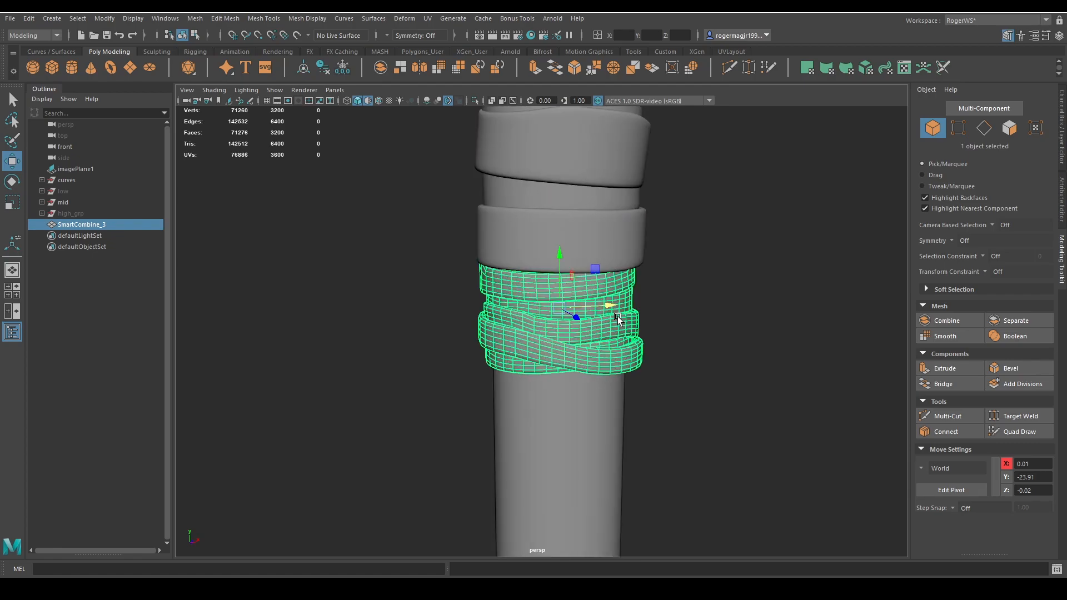
Parent the combined thin-band mesh under the mid group
alt+drag(619, 317, 470, 321)
middle_drag(98, 225, 78, 203)
alt+drag(392, 238, 443, 245)
key(q)
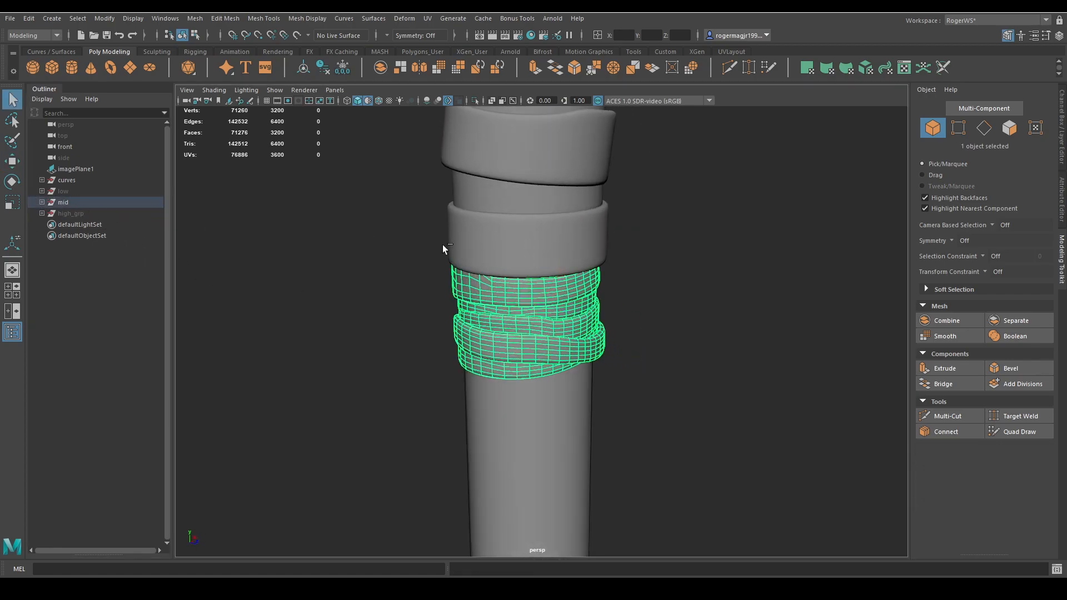
Hide the combined thin-band mesh, unhide high_grp and isolate it
key(ctrl+h)
click(82, 212)
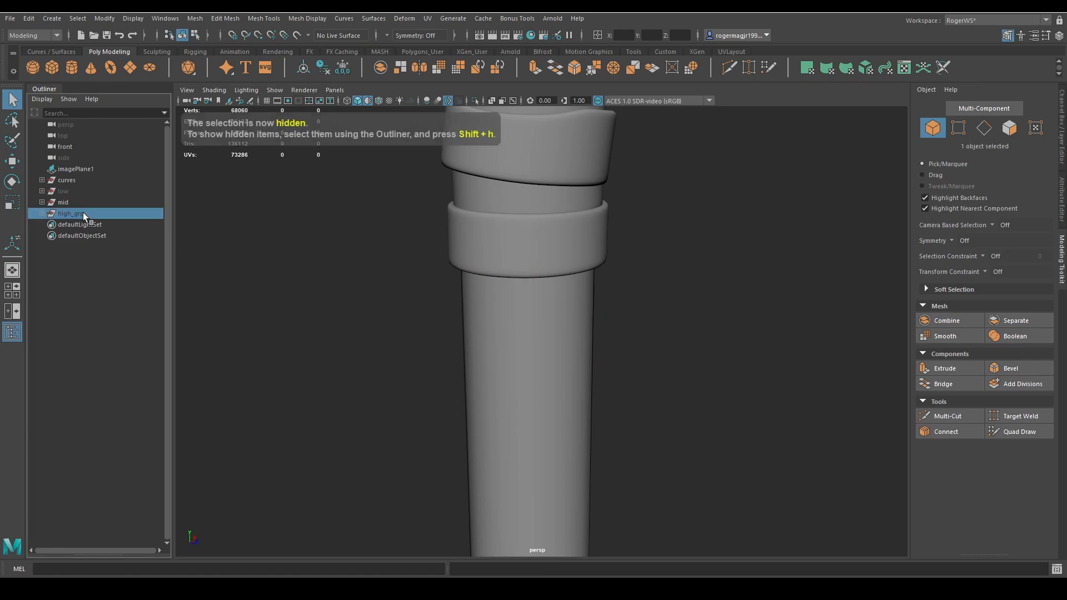
key(shift+h)
key(ctrl+1)
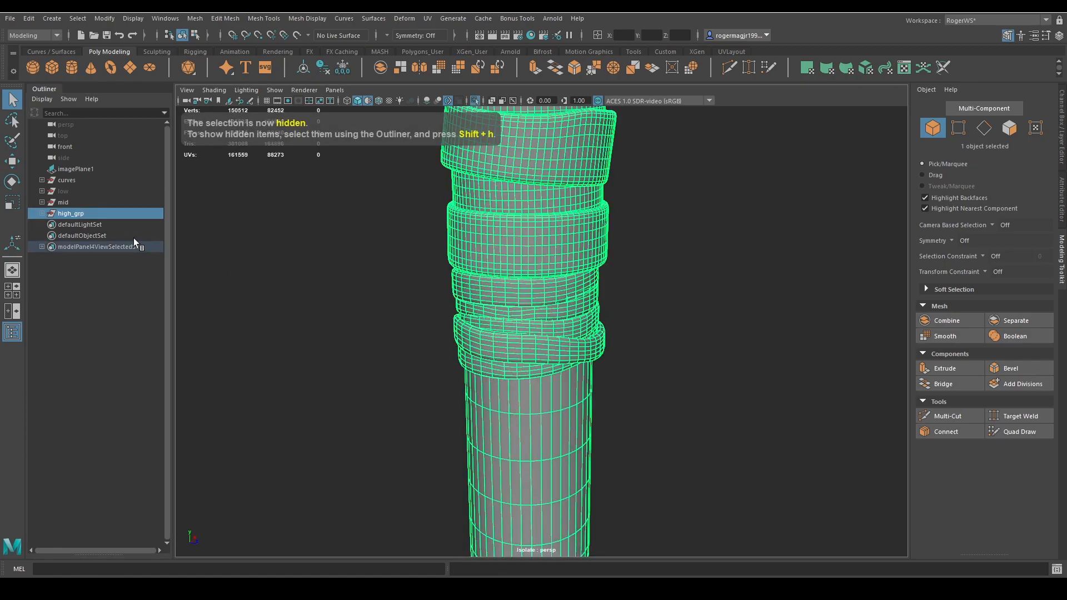
Delete the thin-band mesh from high_grp
click(340, 287)
click(540, 345)
scroll(547, 346, down, 4)
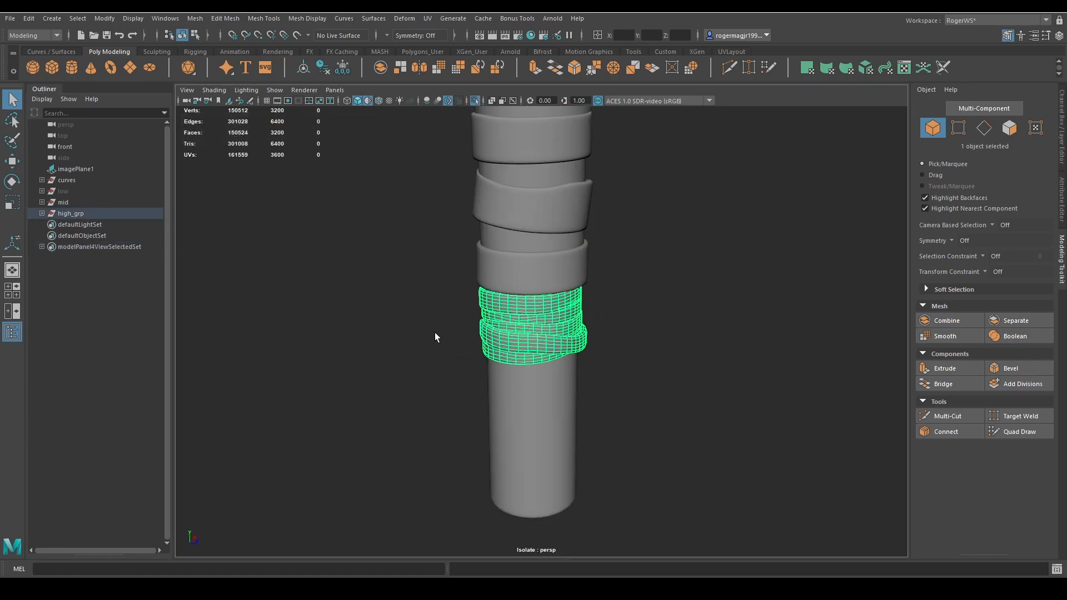
key(Delete)
scroll(356, 294, up, 2)
scroll(556, 208, down, 4)
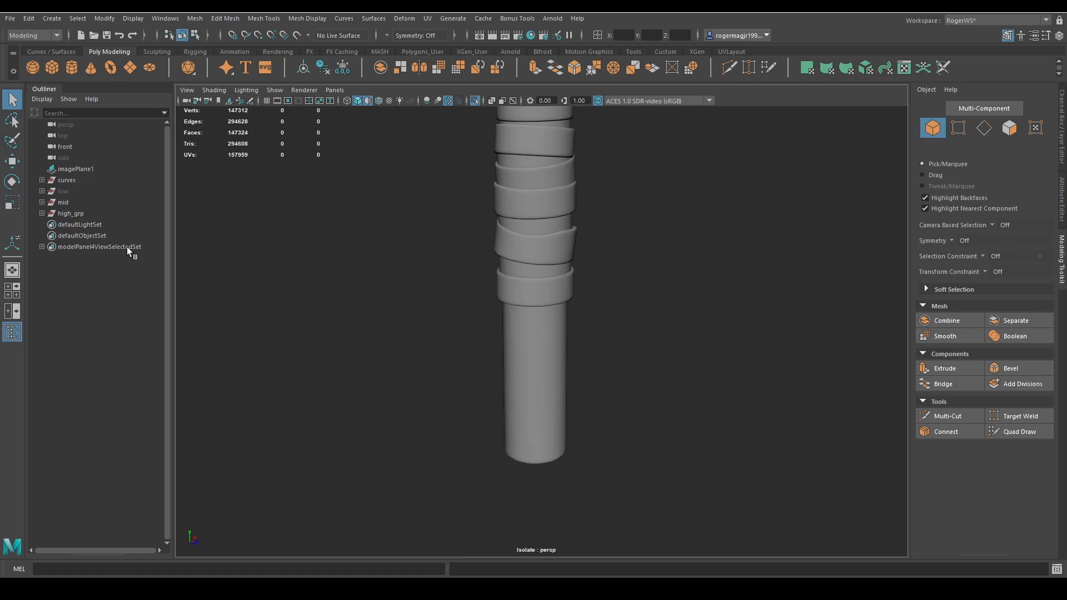
Isolate the mid group and hide high_grp
click(64, 203)
key(ctrl+1)
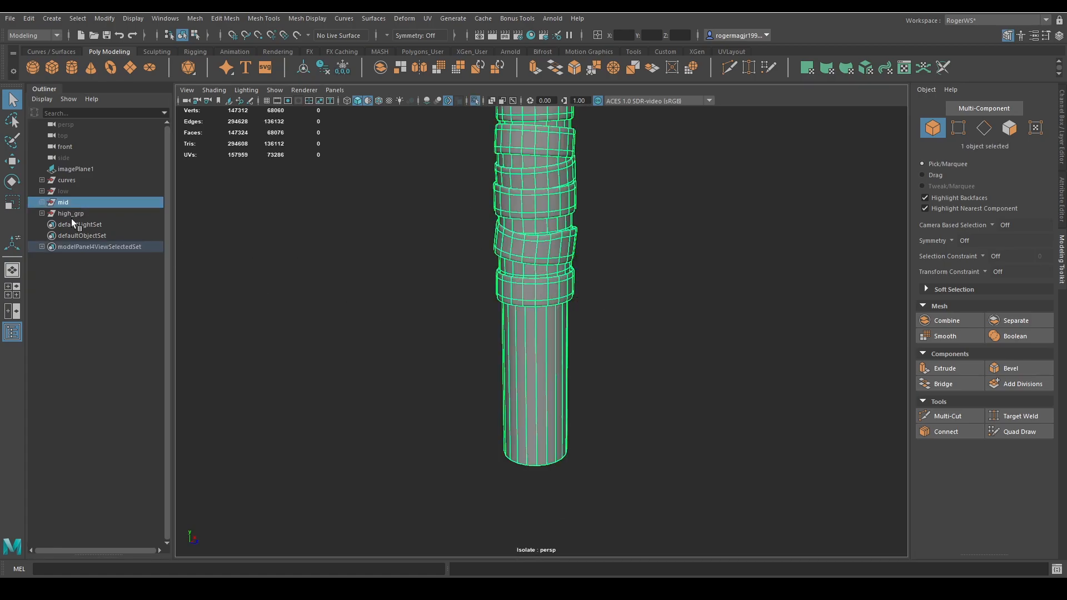
click(70, 213)
key(ctrl+h)
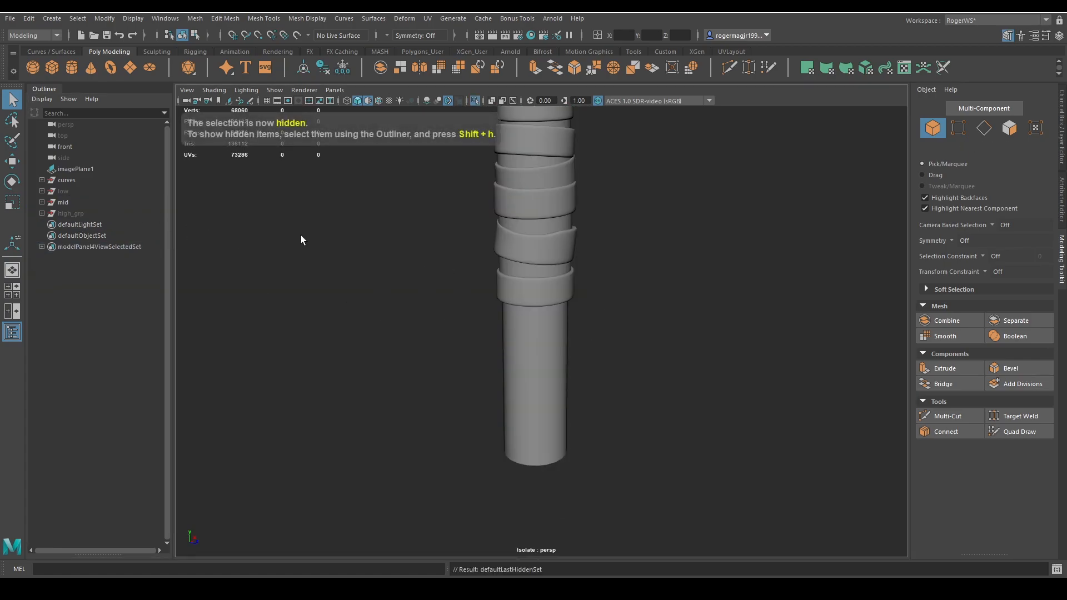
Undo the hiding of high_grp, the isolation change and the deletion of its thin-band mesh
key(ctrl+z)
key(ctrl+z)
key(ctrl+z)
key(ctrl+z)
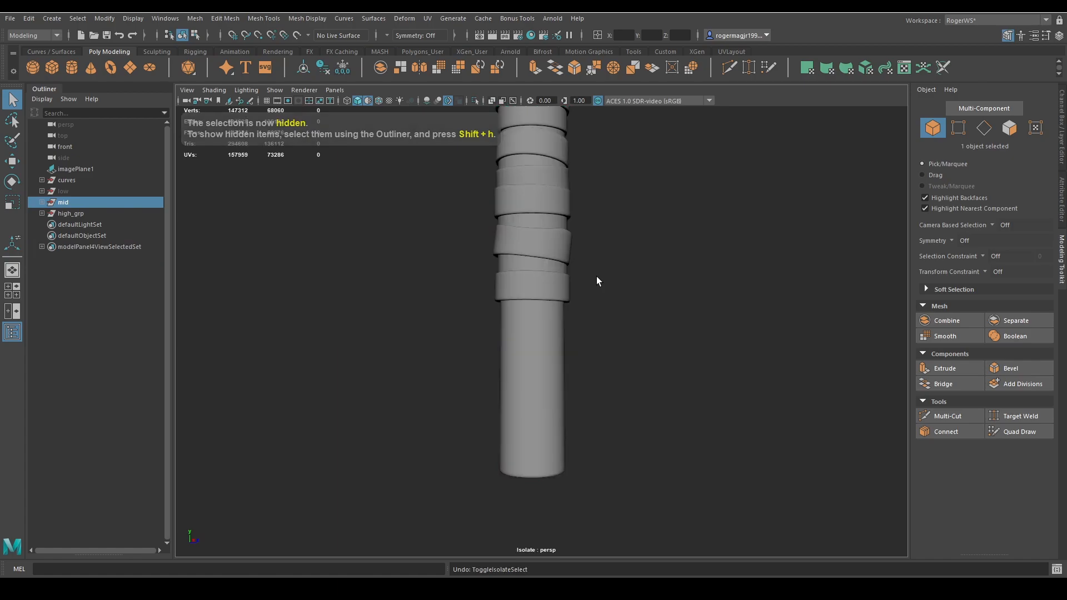
key(ctrl+z)
key(ctrl+z)
Select the mid group and turn off view isolation
alt+drag(597, 277, 517, 276)
click(74, 203)
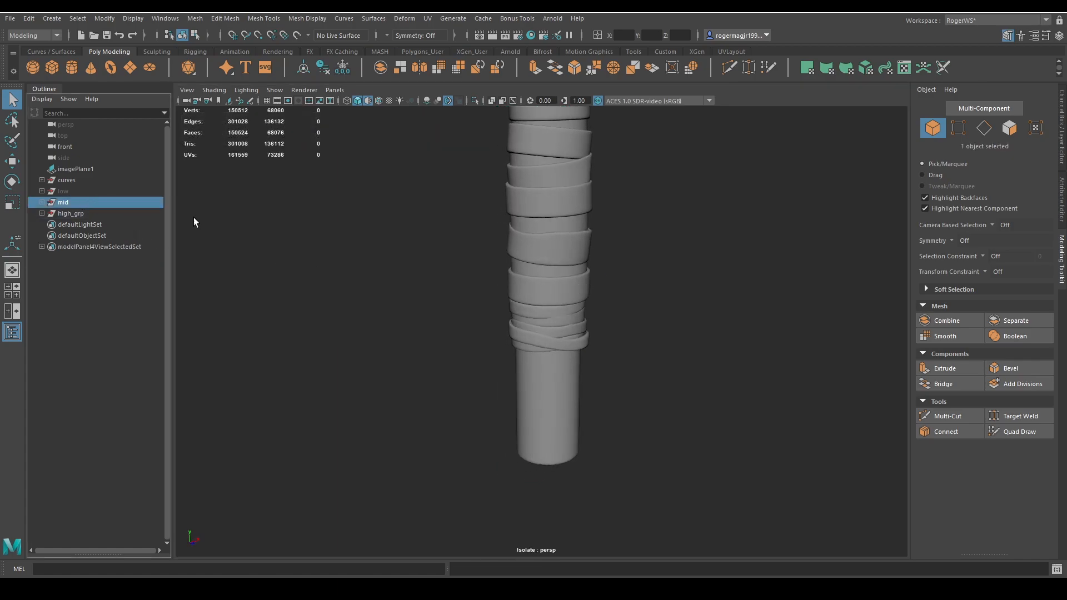
key(ctrl+1)
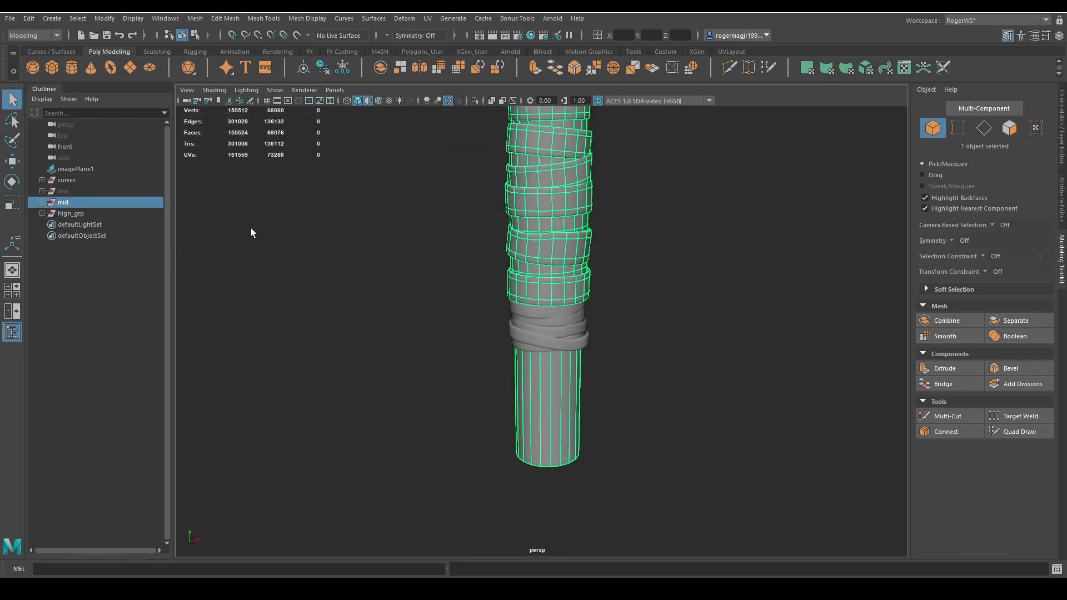
Undo the latest changes back to the selected combined thin-band mesh in the mid group, with high_grp hidden
key(ctrl+z)
key(ctrl+z)
key(ctrl+z)
key(ctrl+z)
key(ctrl+z)
key(ctrl+z)
key(ctrl+z)
key(ctrl+z)
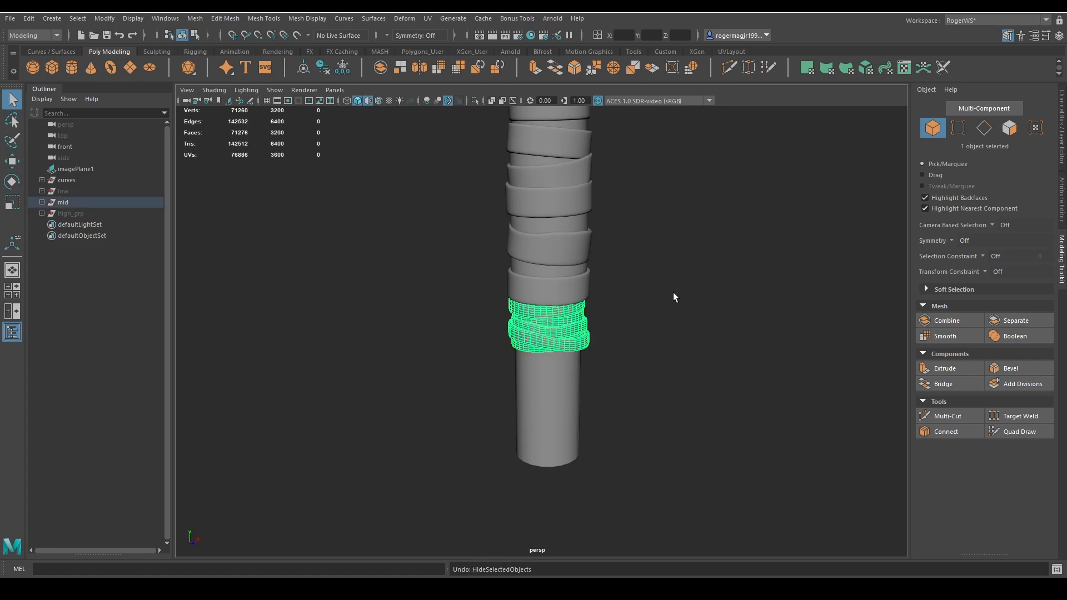
key(f)
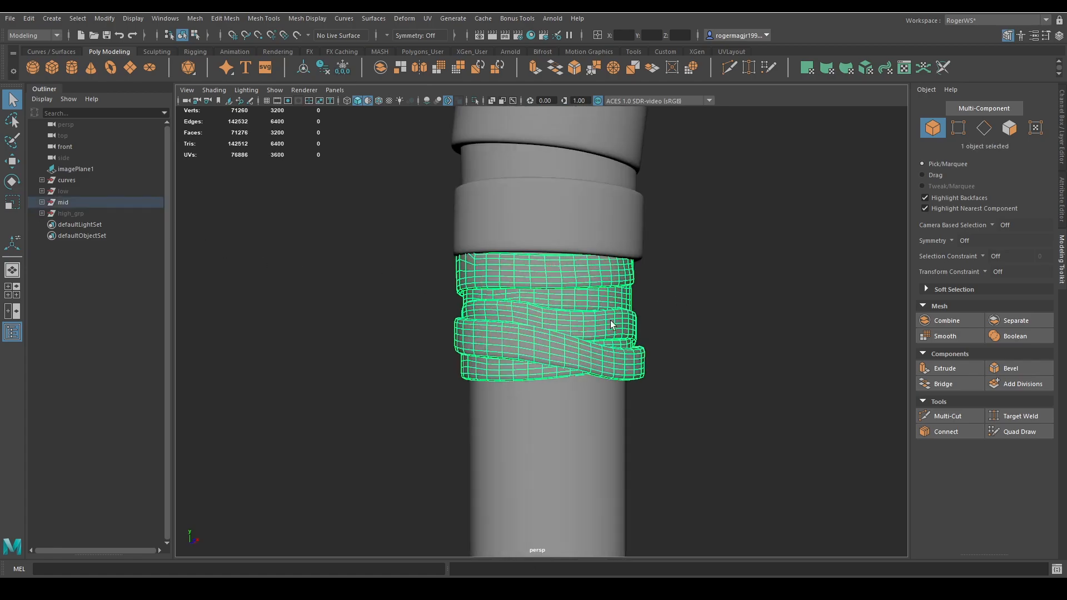
alt+drag(551, 275, 676, 308)
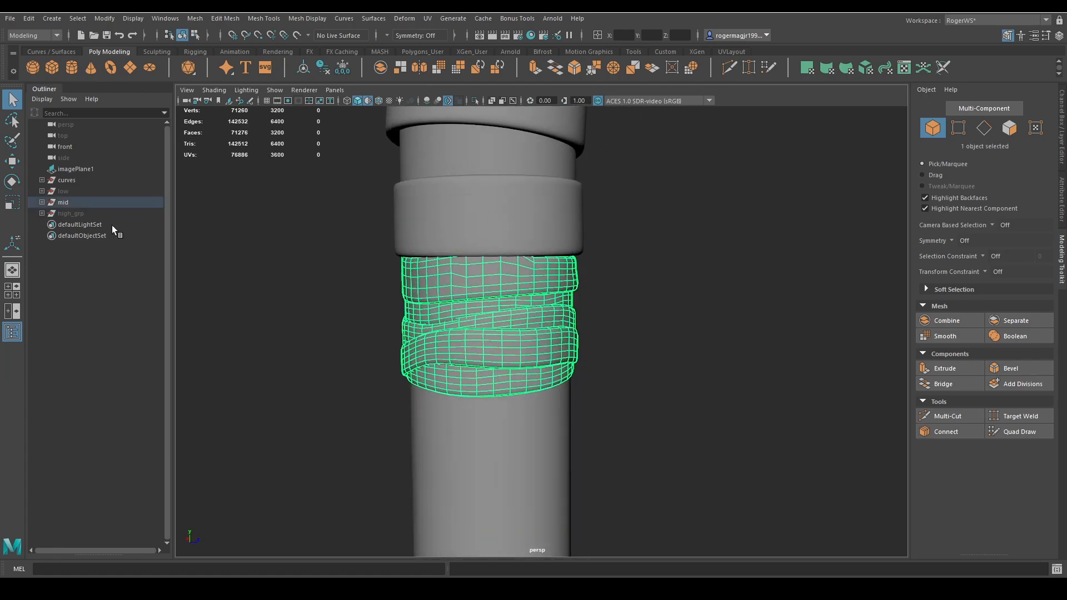
Expand the mid group and briefly isolate the combined thin-band mesh SmartCombine_3 to examine it
click(42, 202)
click(679, 343)
scroll(602, 327, down, 4)
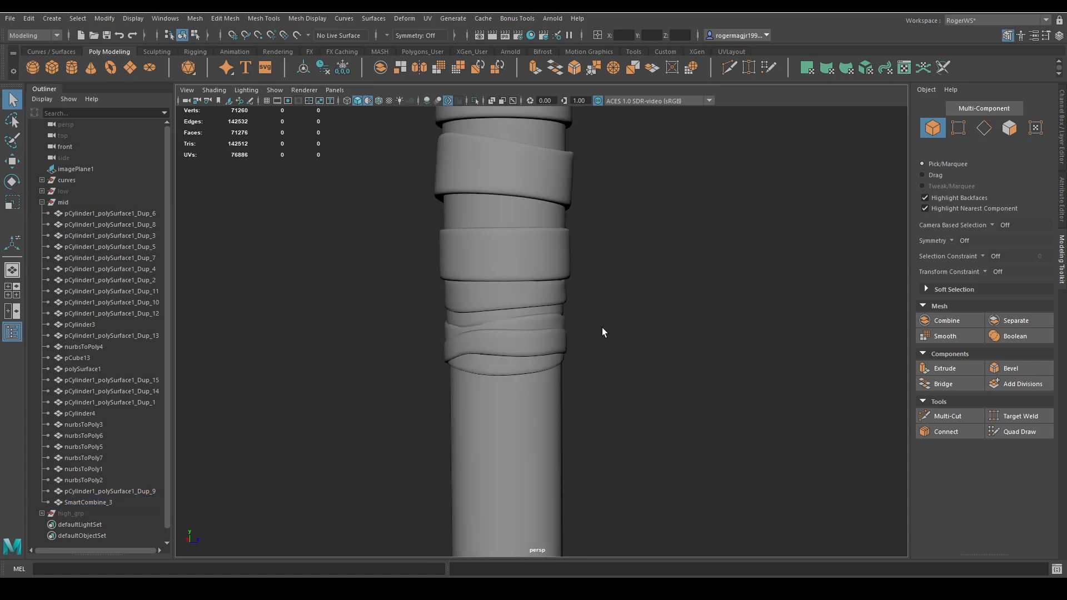
mouse_move(602, 327)
alt+mouse_down()
mouse_move(652, 305)
mouse_move(599, 314)
alt+mouse_up()
click(552, 302)
key(ctrl+1)
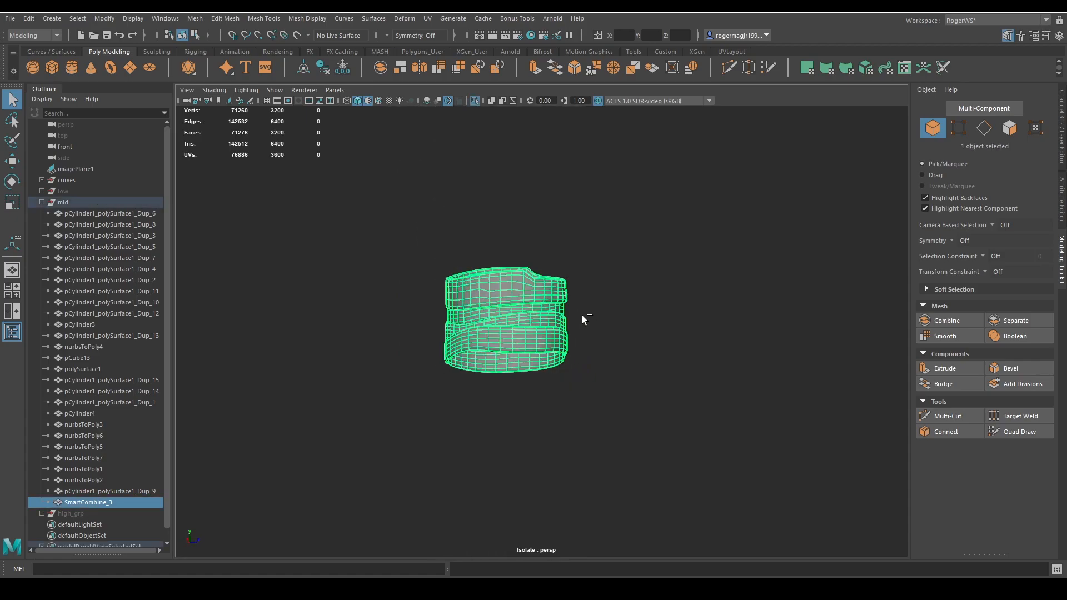
key(ctrl+1)
Select the whole face shell of the combined mesh's middle thin band and try shifting it along X
click(581, 309)
scroll(586, 345, down, 5)
alt+drag(467, 311, 586, 367)
scroll(534, 356, up, 3)
alt+middle_drag(535, 356, 572, 308)
scroll(572, 307, up, 5)
alt+drag(572, 308, 455, 279)
click(505, 287)
key(F11)
click(500, 251)
double_click(500, 251)
key(ctrl+1)
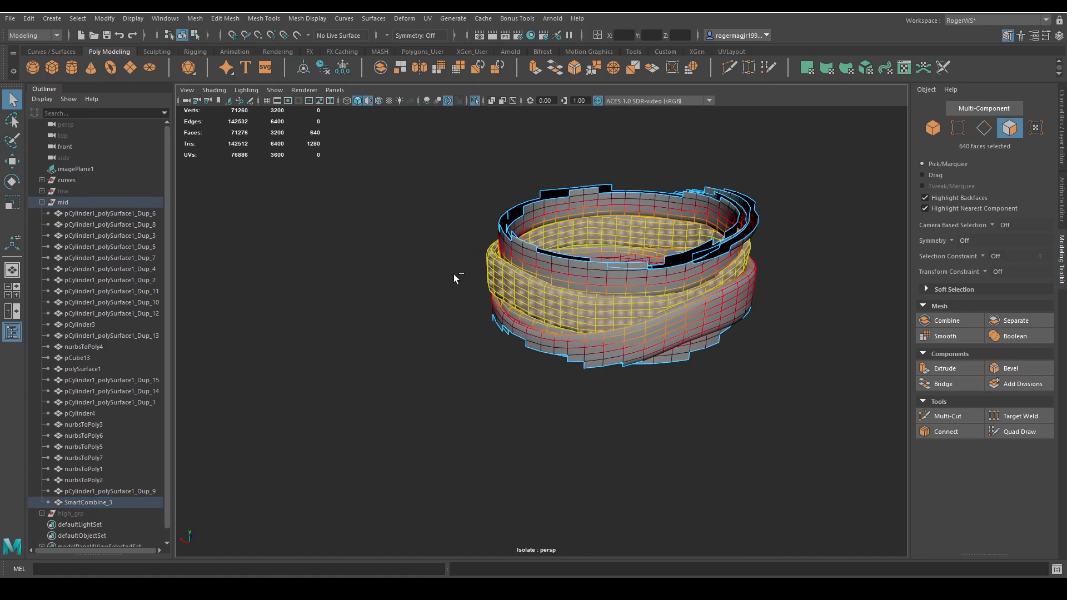
key(ctrl+1)
key(w)
drag(566, 259, 575, 259)
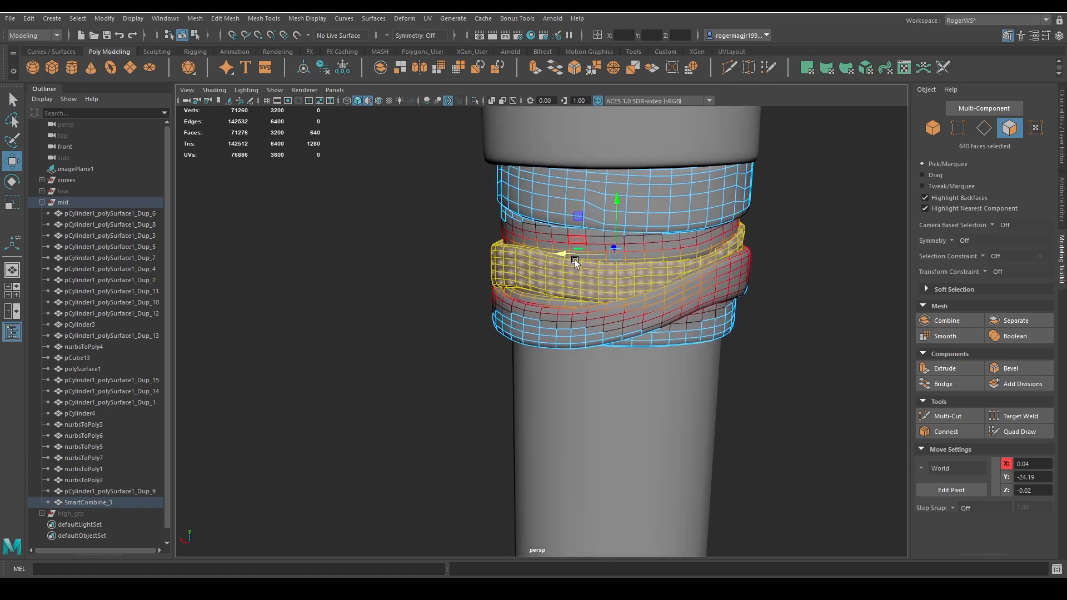
key(ctrl+z)
Nudge the vertices at the side edge of the middle thin band along X and return to object selection
key(F9)
drag(334, 178, 489, 290)
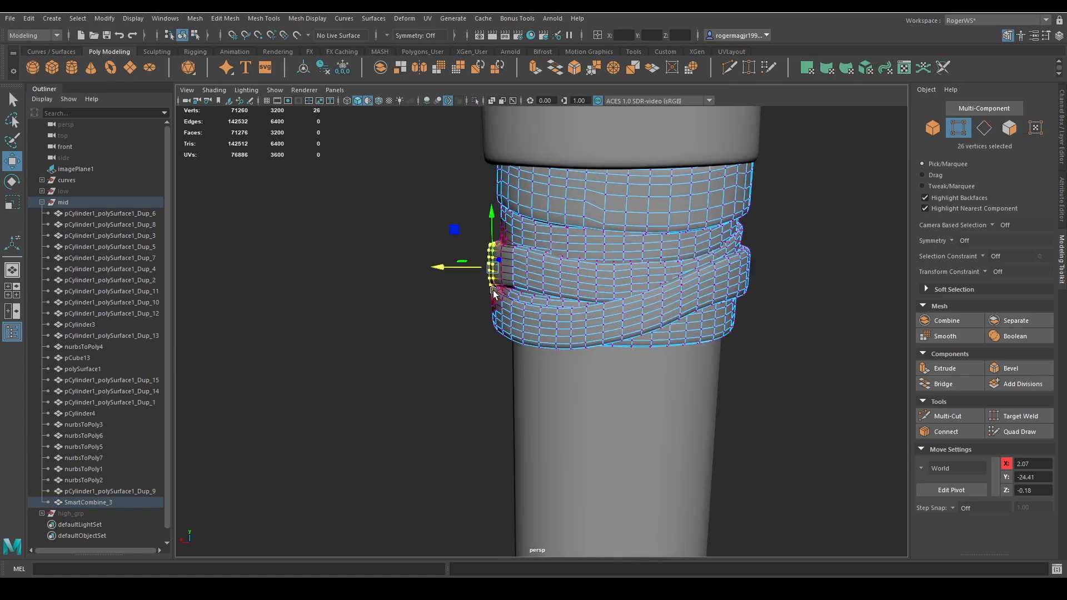
key(ctrl+z)
drag(439, 265, 492, 360)
key(F8)
click(443, 281)
scroll(504, 360, up, 5)
alt+middle_drag(491, 360, 546, 296)
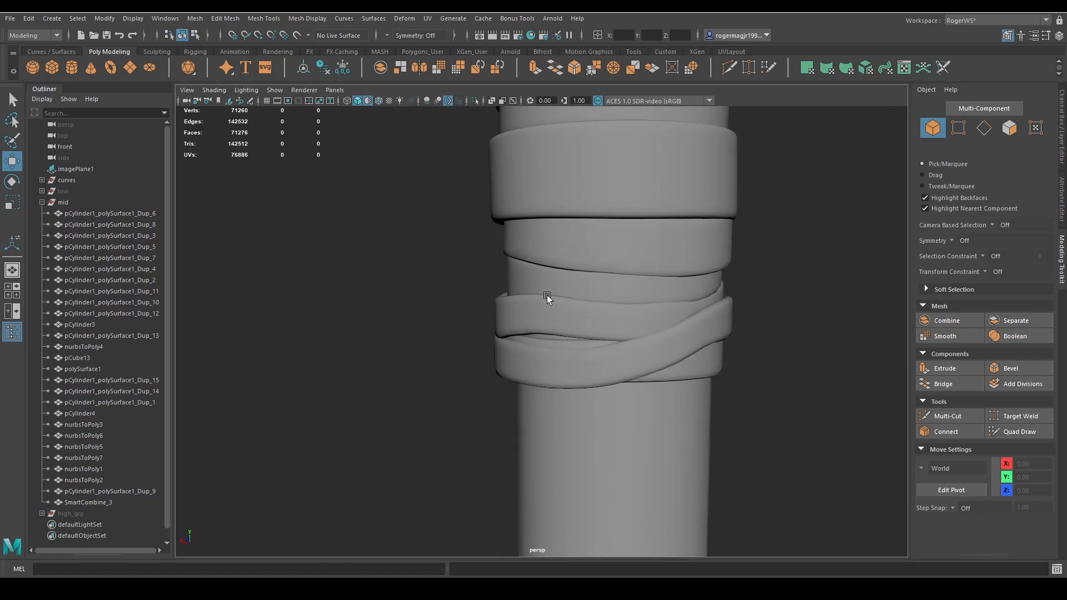
Duplicate the combined thin-band mesh SmartCombine_3 and unparent the copy from the mid group
alt+right_drag(547, 296, 383, 370)
click(543, 333)
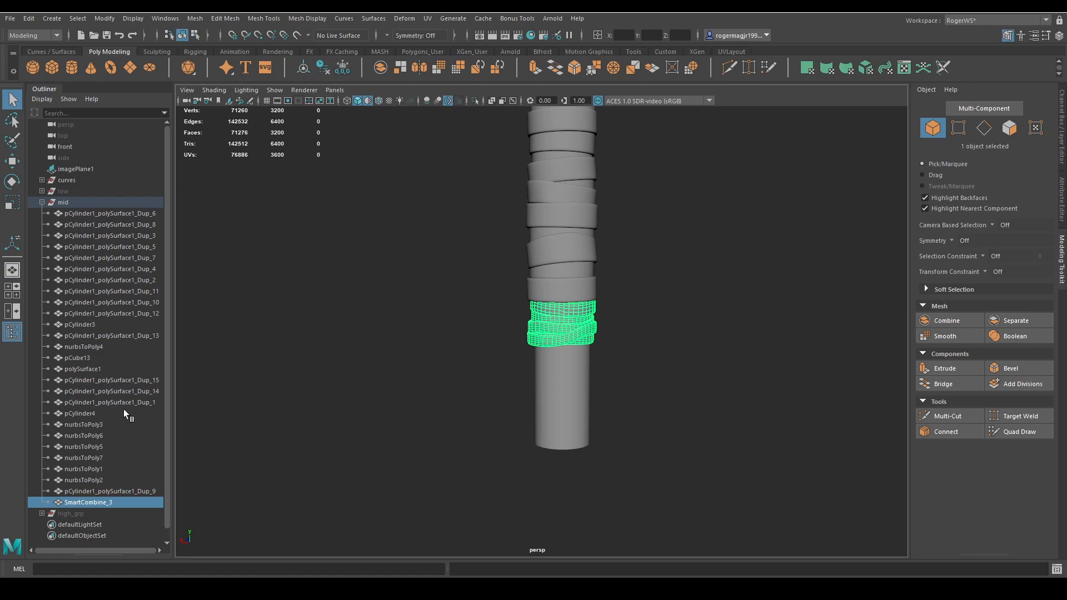
key(ctrl+d)
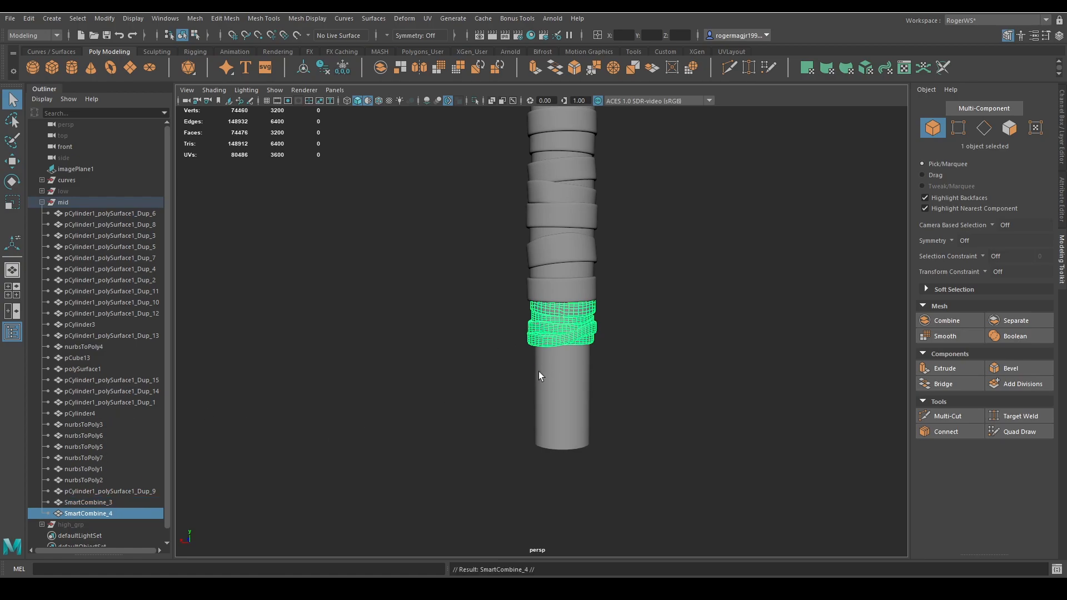
key(shift+p)
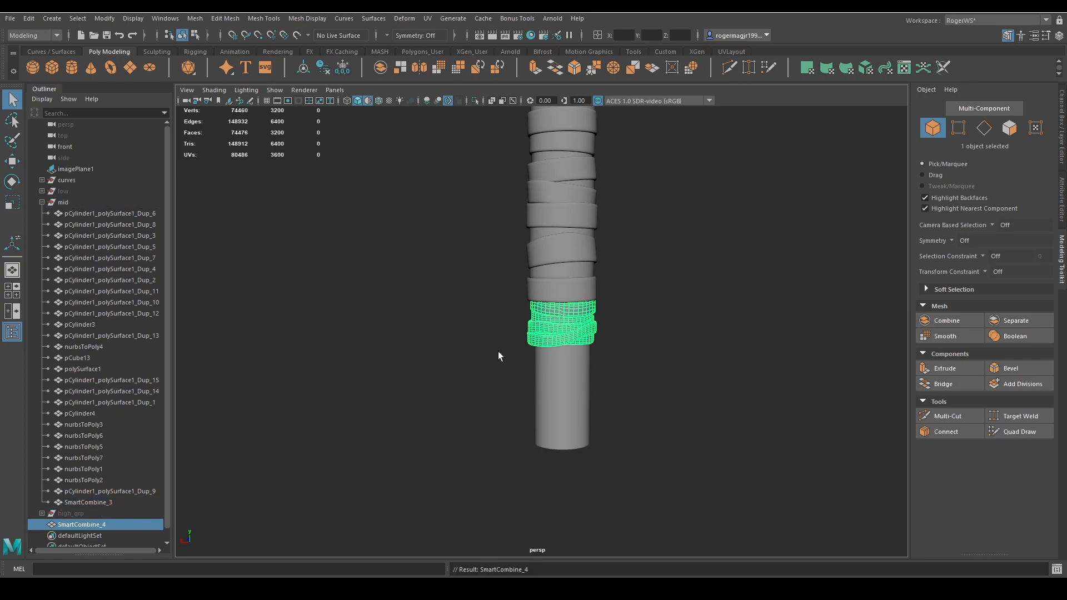
Hide the mid group and show high_grp
click(92, 205)
key(ctrl+h)
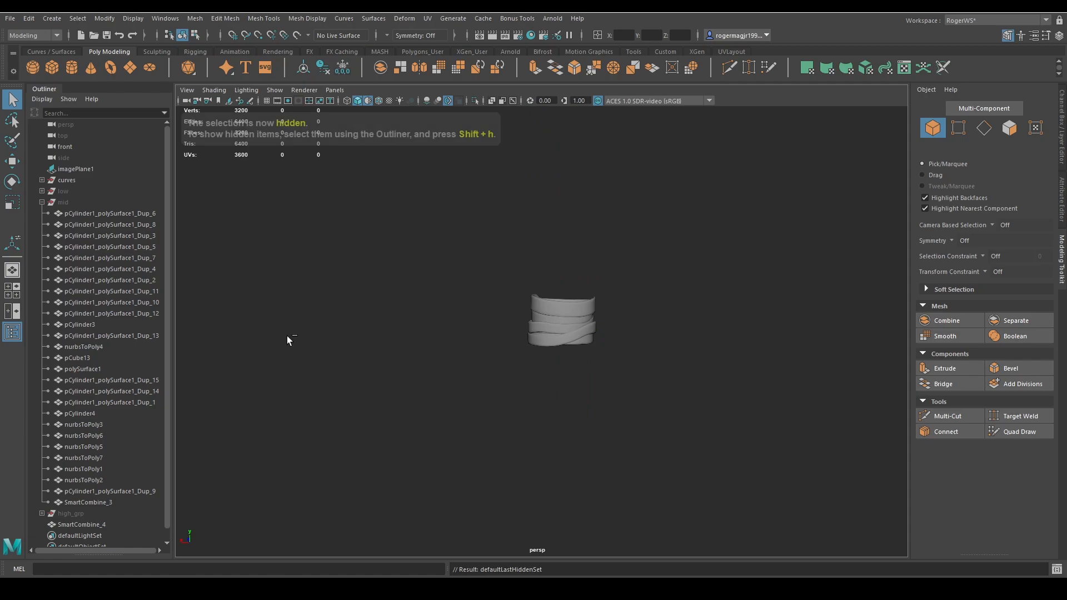
click(74, 515)
key(shift+h)
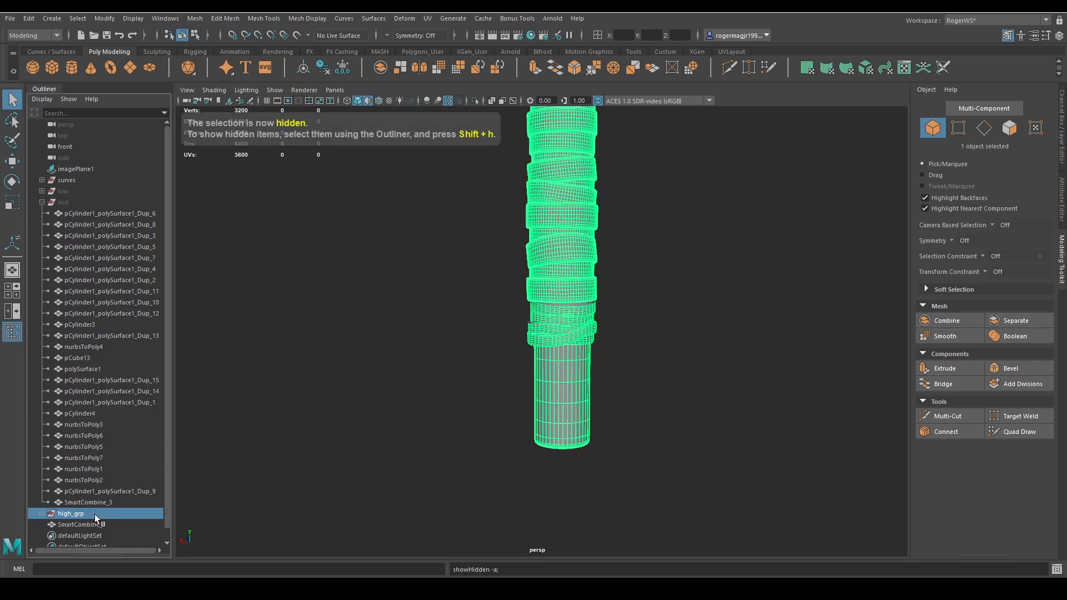
Delete the old thin-band mesh below the thick wraps from high_grp
alt+middle_drag(535, 424, 496, 429)
click(539, 319)
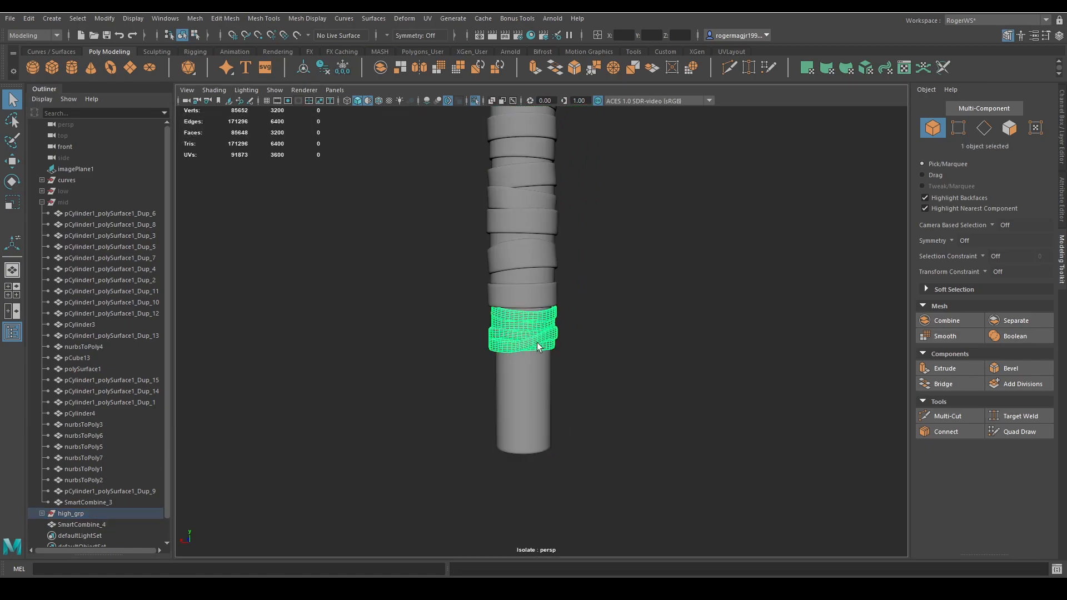
key(Delete)
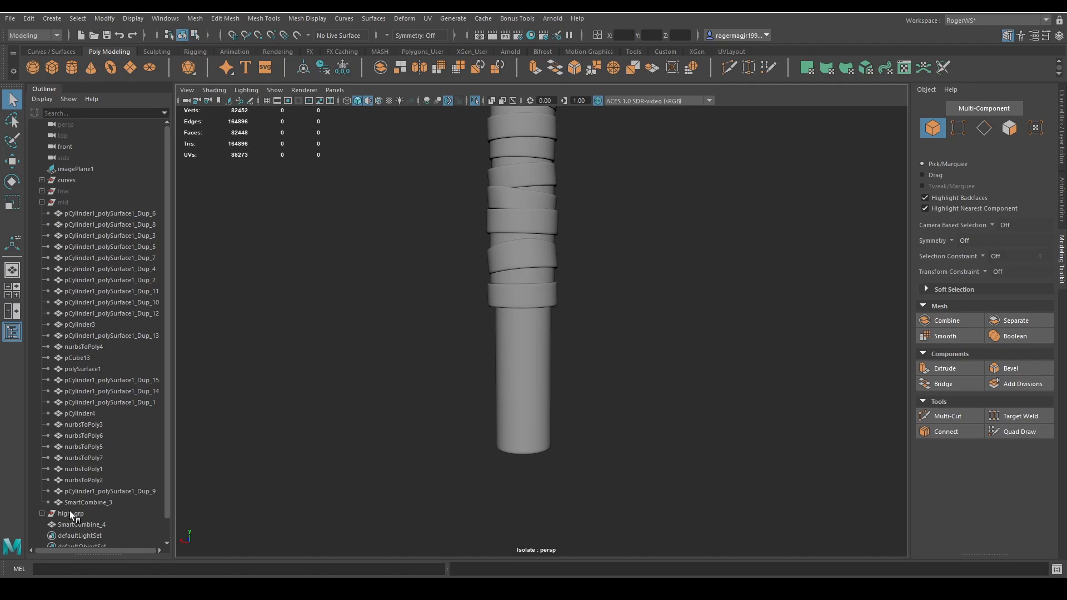
Parent the duplicated thin-band mesh SmartCombine_4 under high_grp and collapse the mid group
click(75, 525)
drag(75, 514, 72, 513)
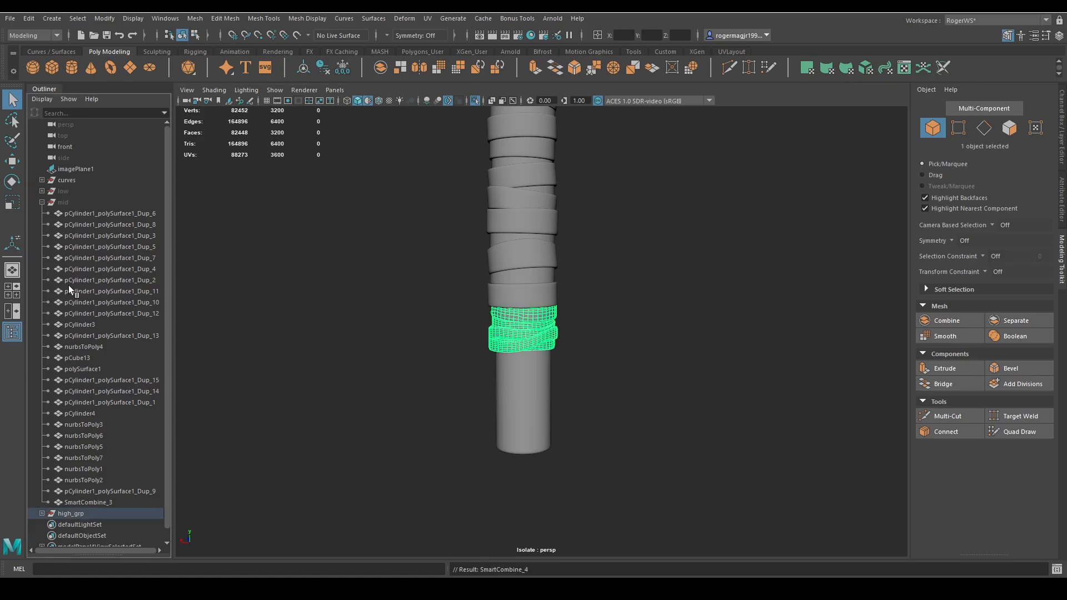
click(42, 203)
click(72, 215)
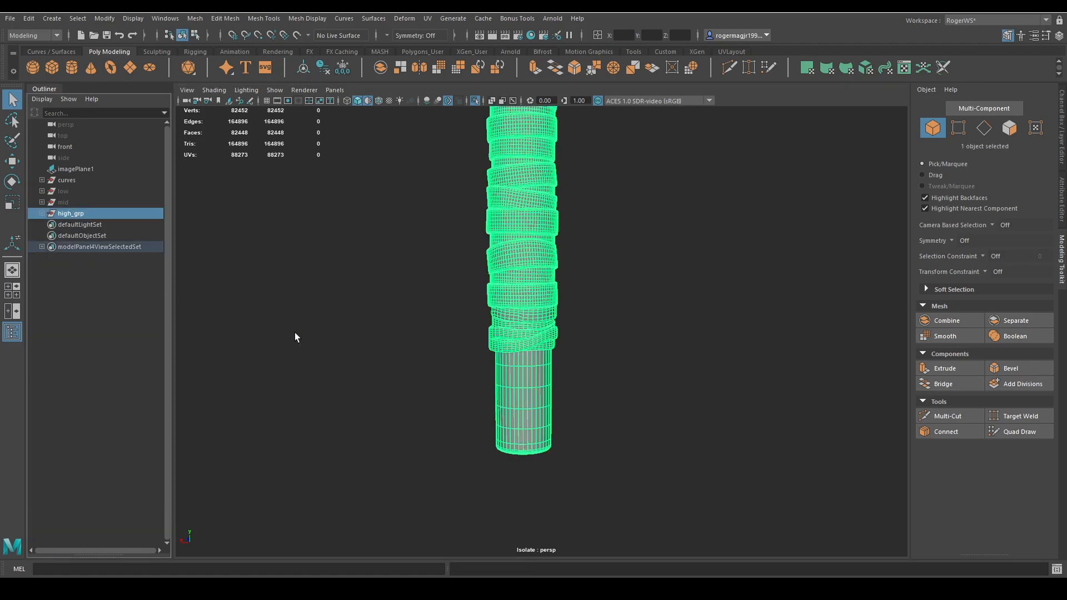
Smooth the duplicated thin-band mesh in high_grp and turn its smooth preview back off
click(565, 332)
scroll(564, 332, up, 5)
click(558, 328)
alt+drag(558, 328, 658, 303)
key(3)
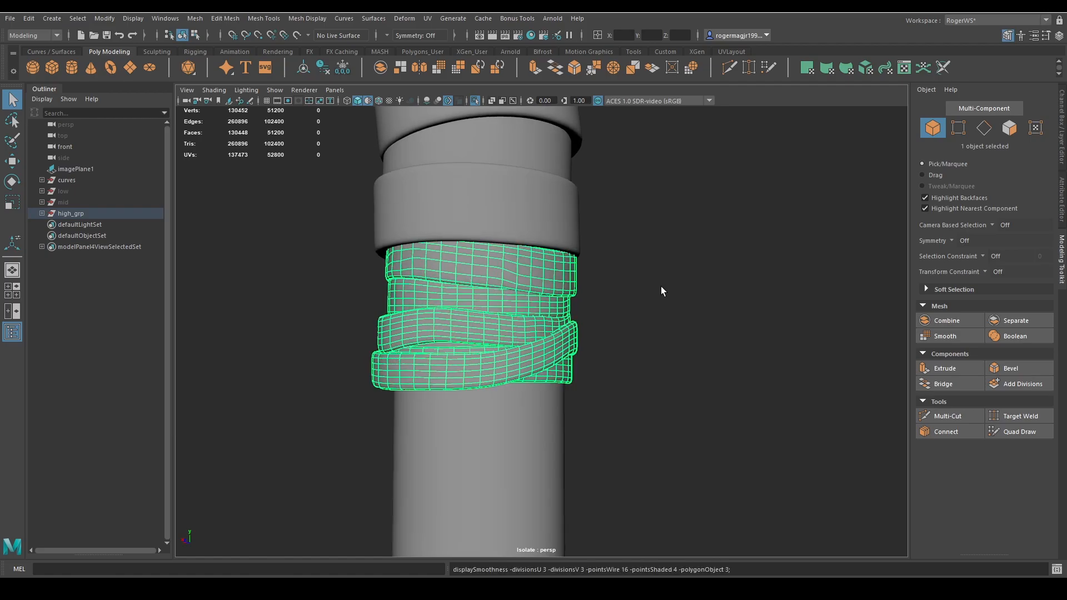
shift+right_drag(678, 211, 656, 275)
click(678, 260)
scroll(556, 324, down, 4)
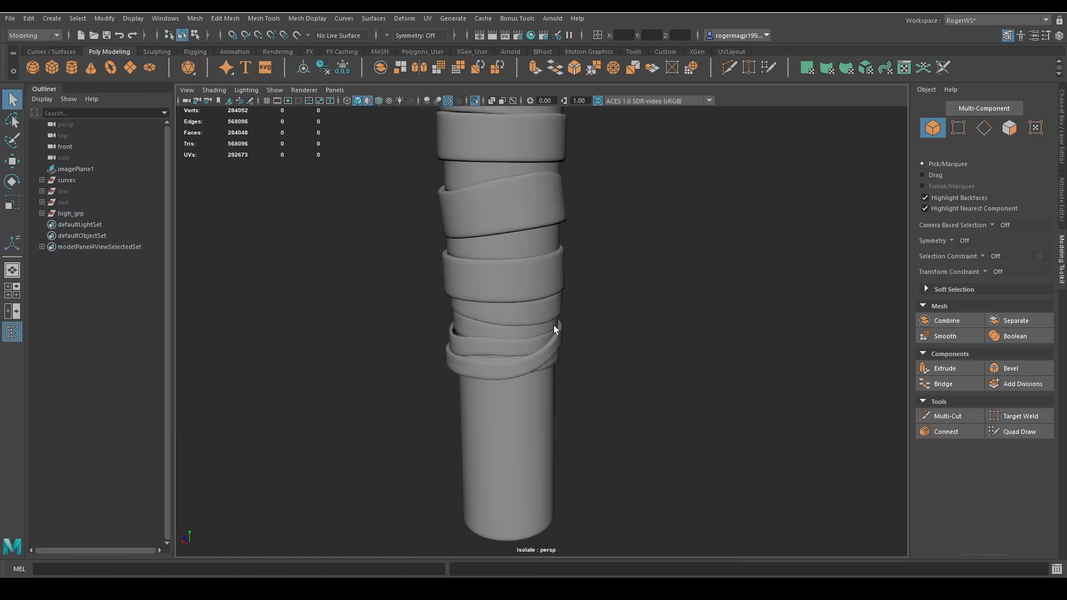
click(553, 326)
key(1)
click(623, 338)
Examine the high-poly handle wraps and the smoothed thin bands from several sides
scroll(604, 331, down, 2)
alt+drag(602, 330, 812, 357)
scroll(717, 372, up, 5)
scroll(689, 354, down, 2)
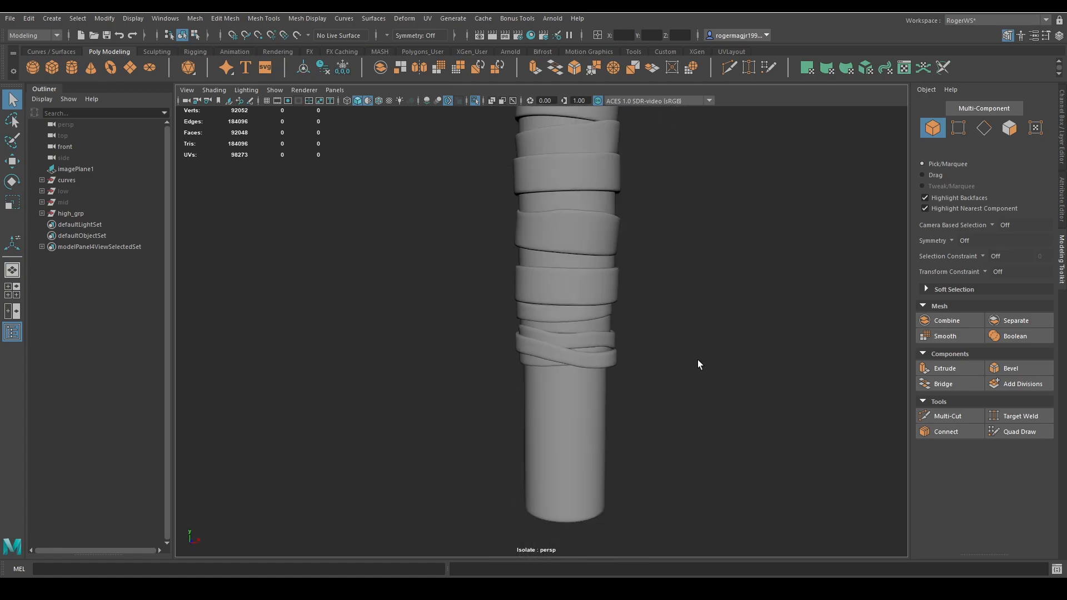
alt+drag(698, 361, 469, 357)
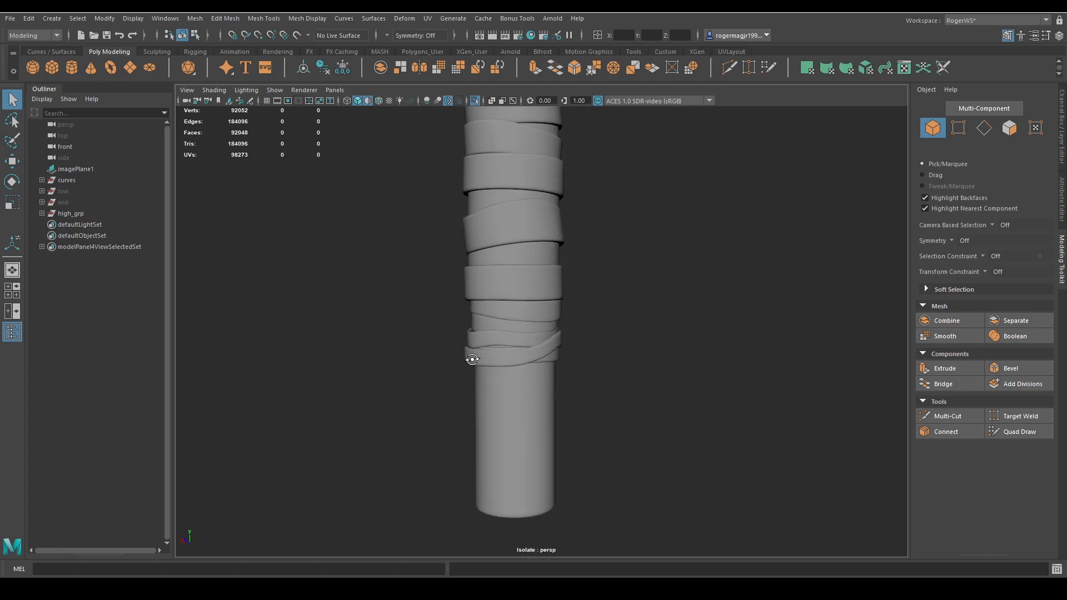
scroll(508, 380, down, 3)
alt+middle_drag(510, 381, 522, 408)
scroll(521, 407, up, 4)
alt+drag(522, 407, 385, 368)
Try deleting the smoothed thin-band mesh from the handle
click(532, 366)
key(Delete)
scroll(532, 372, up, 5)
key(ctrl+z)
click(384, 368)
alt+right_drag(384, 368, 417, 372)
alt+drag(417, 371, 402, 340)
Delete the smoothed thin-band copy from high_grp
click(70, 214)
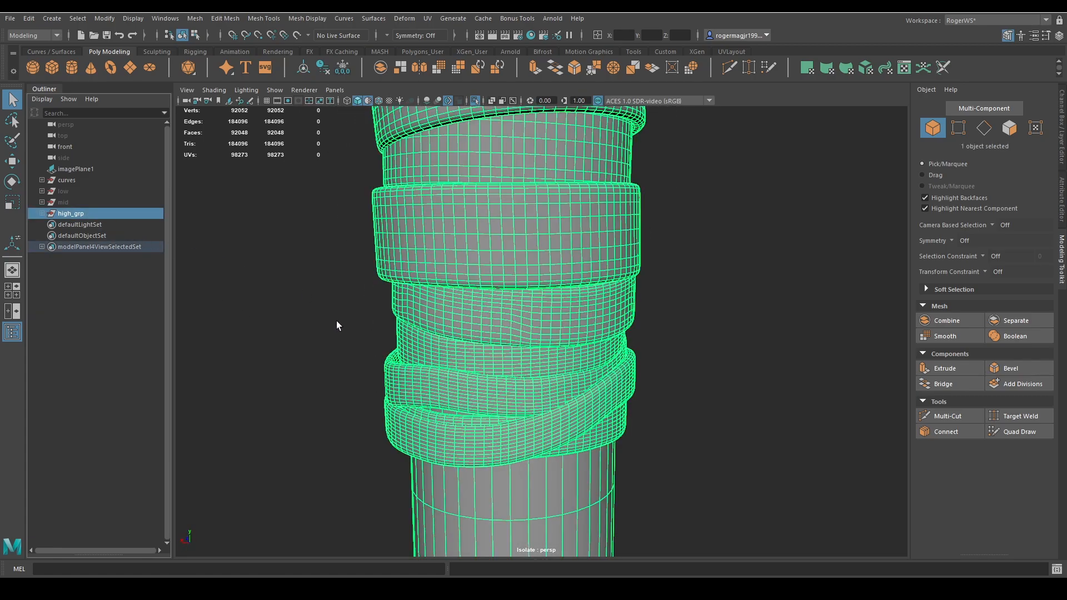
click(402, 371)
key(Delete)
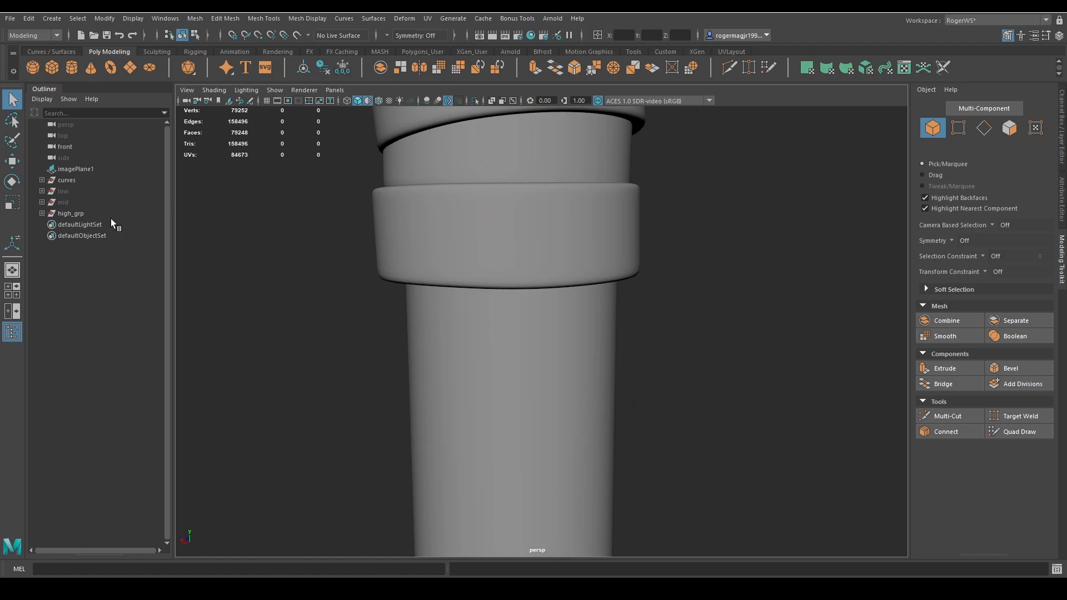
Show the mid group again and isolate it in the view
click(99, 203)
key(shift+h)
key(ctrl+1)
Separate the combined thin-band mesh in the mid group and isolate its middle band
scroll(612, 370, down, 4)
alt+middle_drag(655, 369, 662, 323)
drag(661, 323, 585, 346)
alt+right_drag(586, 345, 739, 303)
click(739, 303)
click(523, 348)
key(F11)
double_click(474, 300)
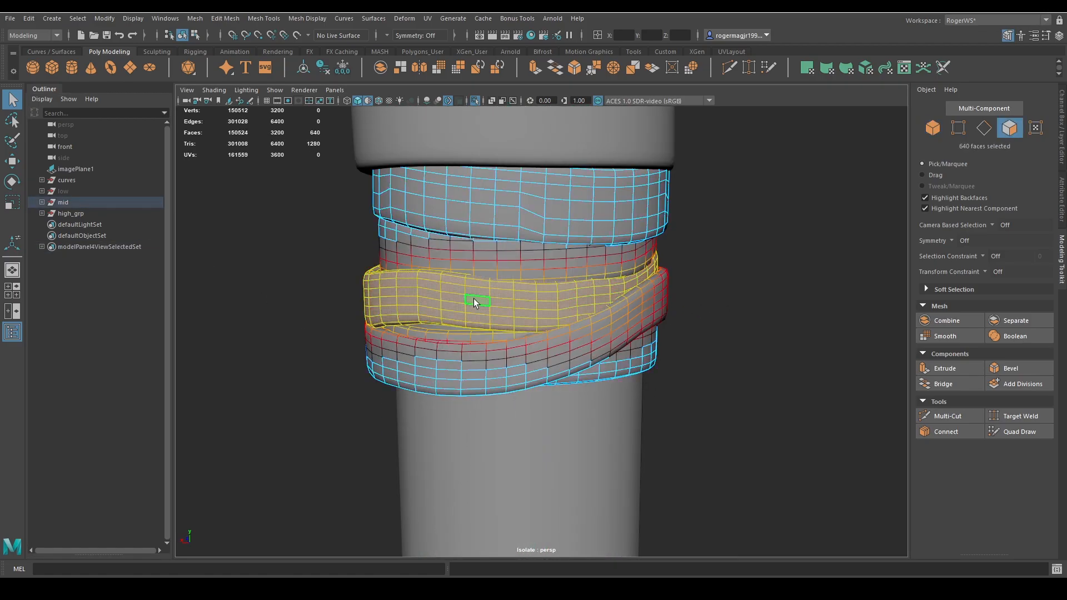
key(F8)
alt+middle_drag(474, 298, 512, 292)
key(ctrl+1)
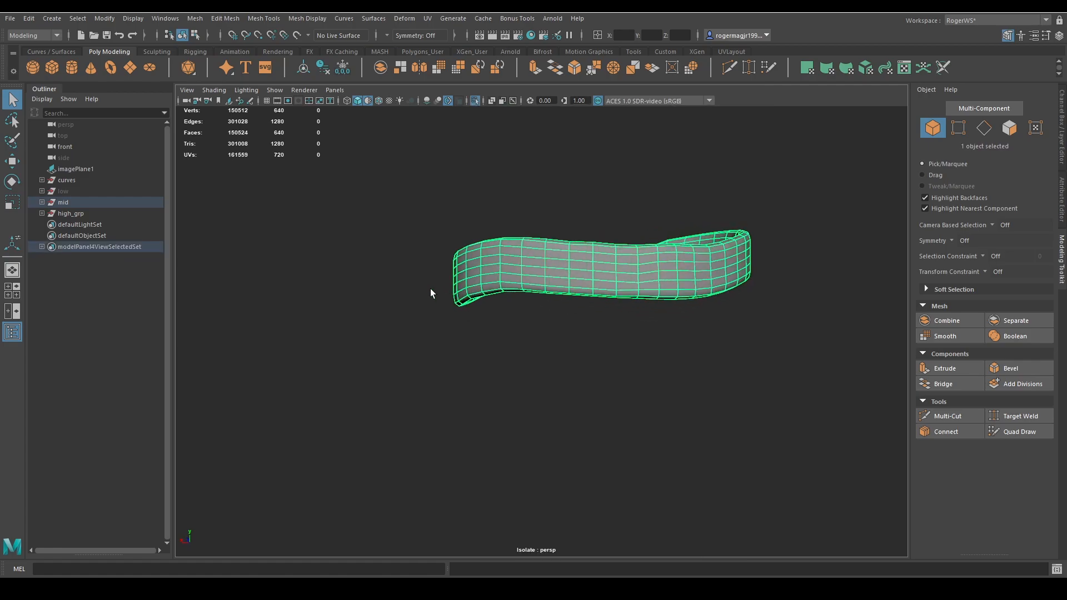
Select the vertices on one side of the middle thin band and shift them along X against the surrounding wraps
key(F9)
drag(283, 166, 500, 345)
drag(431, 357, 500, 382)
key(ctrl+1)
key(w)
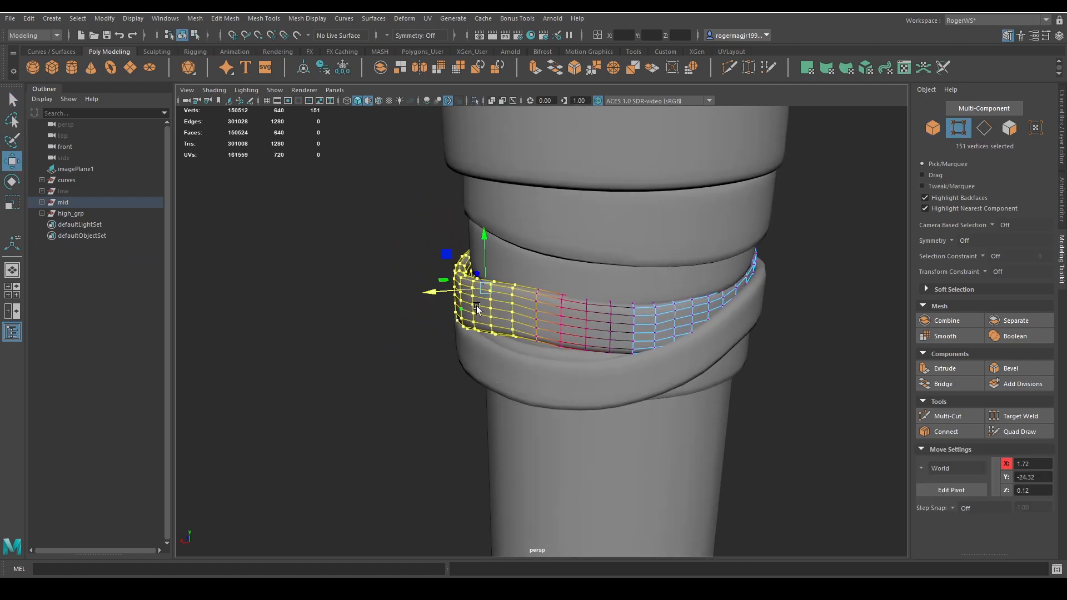
drag(434, 291, 494, 334)
Select the lowest thin band on the handle and isolate it for editing
click(394, 279)
click(488, 240)
key(F11)
double_click(495, 333)
key(ctrl+shift+e)
key(ctrl+1)
Shift the vertices on one side of the lowest thin band slightly along X and return to object selection
key(F9)
drag(397, 234, 539, 333)
key(f)
scroll(492, 400, down, 2)
key(ctrl+1)
key(w)
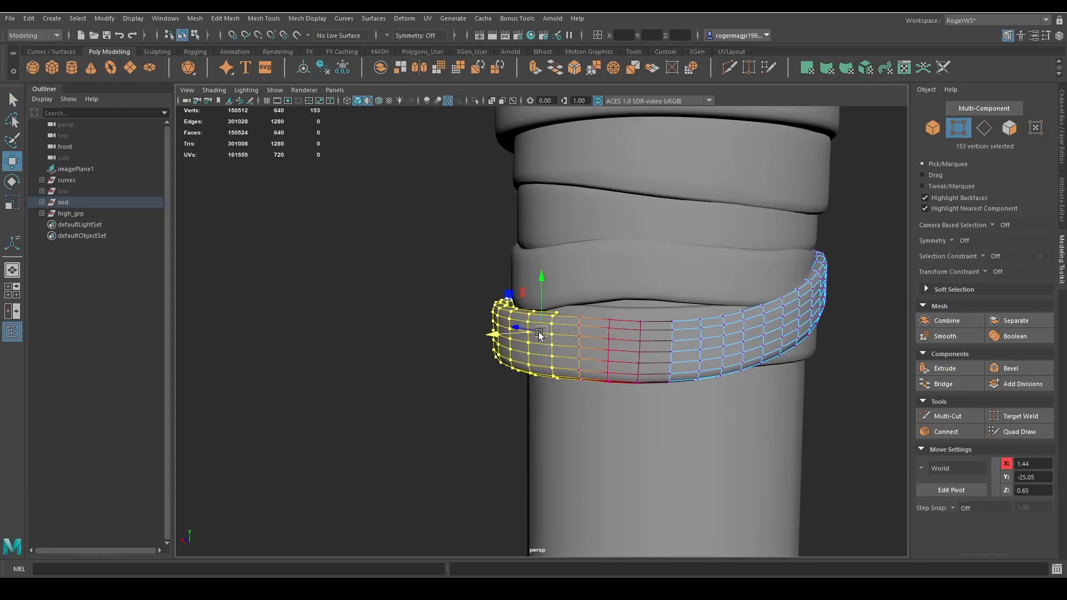
middle_drag(494, 336, 495, 335)
key(q)
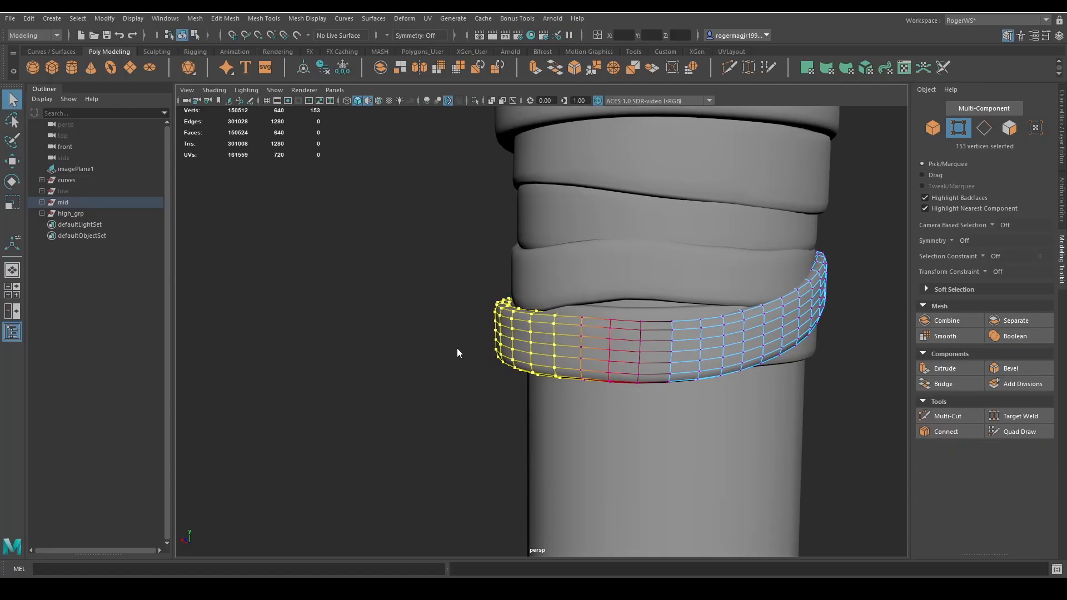
key(F8)
click(458, 348)
Examine the adjusted thin bands on the lower handle from several angles for gaps and overlaps
scroll(475, 345, down, 4)
alt+drag(475, 345, 539, 309)
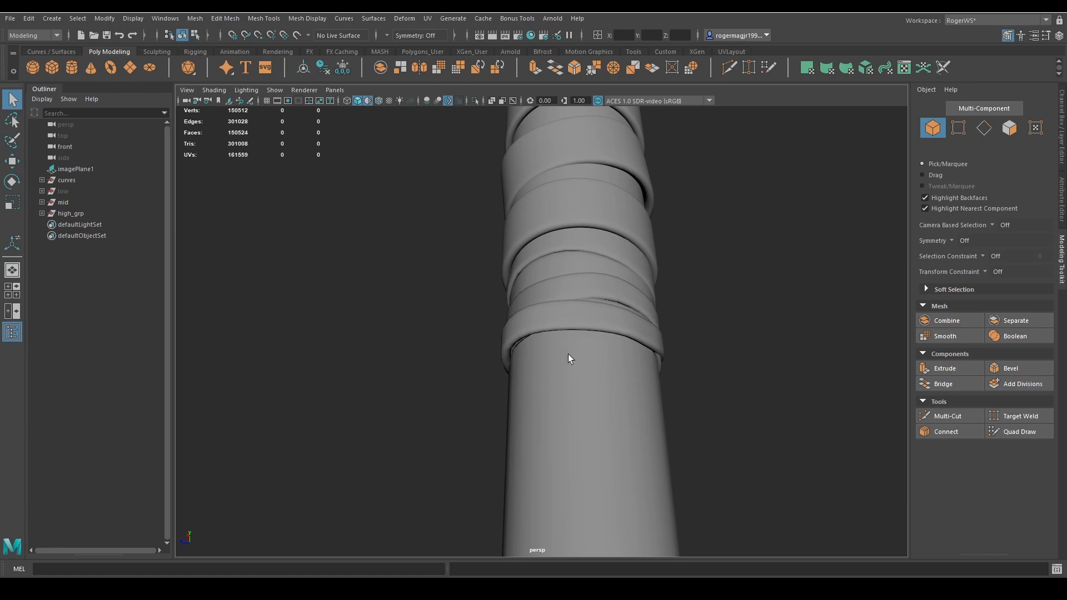
scroll(617, 357, up, 3)
mouse_move(617, 357)
alt+mouse_down()
mouse_move(582, 369)
mouse_move(561, 418)
mouse_move(596, 396)
mouse_move(621, 328)
mouse_move(611, 359)
mouse_move(569, 353)
mouse_move(631, 343)
alt+mouse_up()
scroll(609, 383, down, 2)
scroll(660, 340, down, 4)
key(alt+5)
key(alt+5)
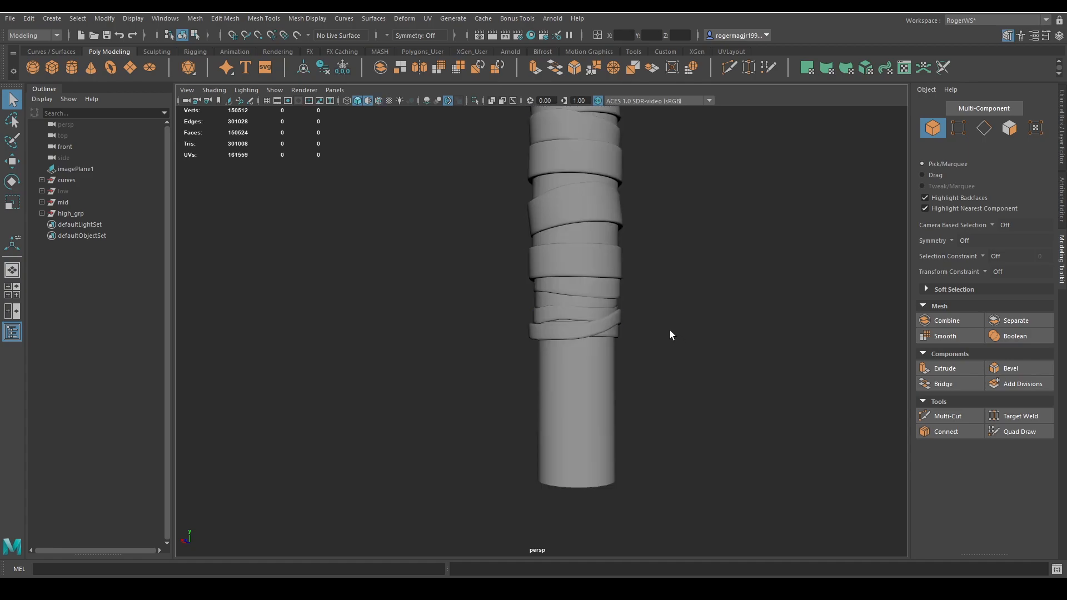
Check the thin bands above the thick handle wraps and hide high_grp
scroll(662, 332, down, 5)
alt+middle_drag(657, 333, 621, 447)
scroll(621, 447, up, 3)
click(566, 319)
click(678, 318)
scroll(678, 318, down, 6)
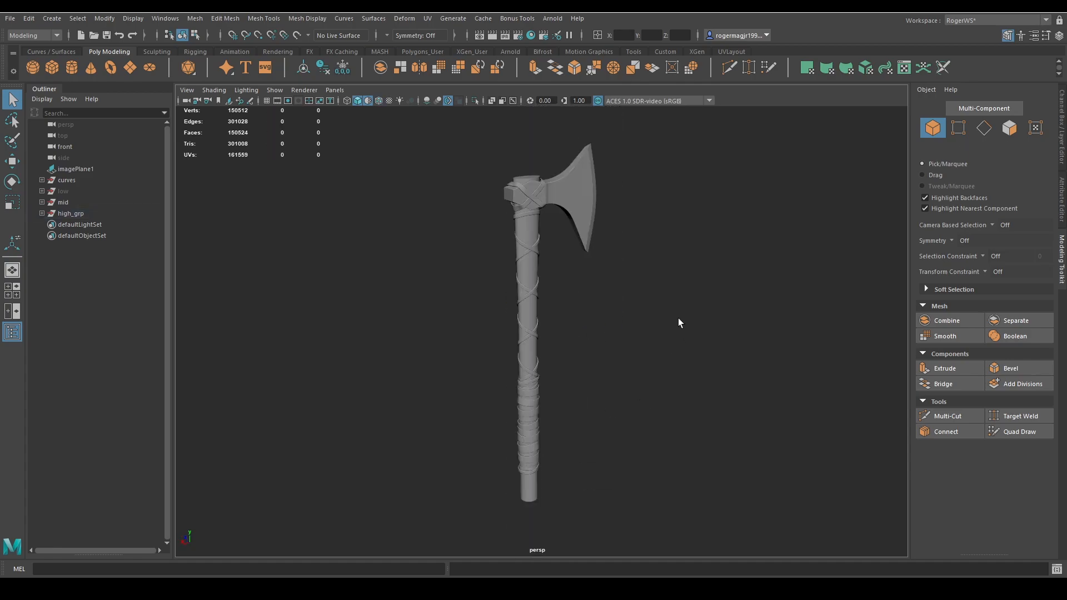
alt+middle_drag(515, 358, 516, 398)
scroll(517, 398, up, 4)
key(f)
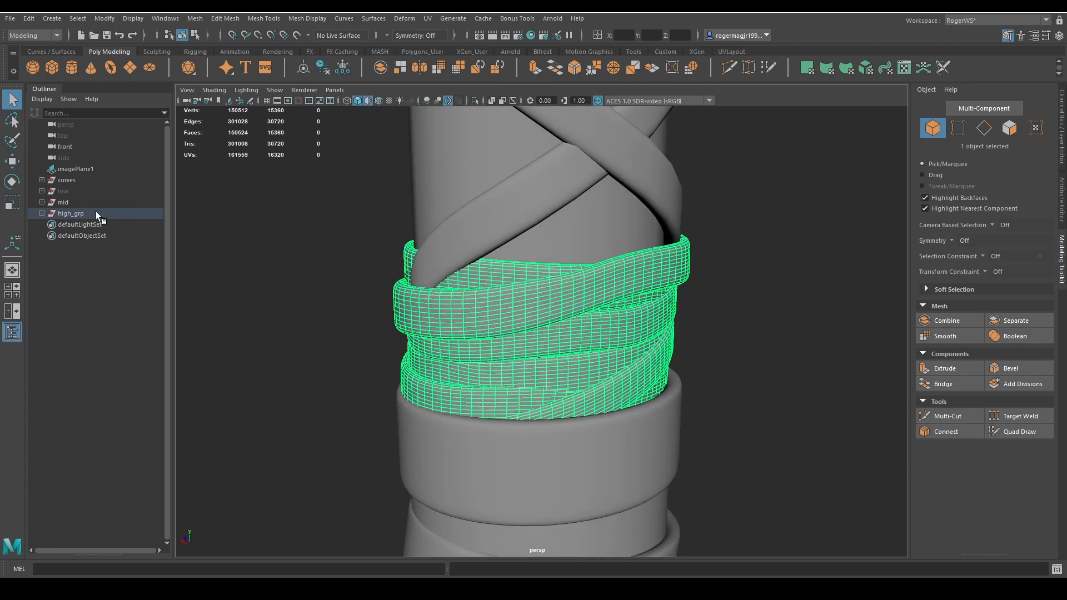
click(95, 213)
key(ctrl+h)
Select and isolate the middle thin band between the crossing straps and the topmost thick handle wrap
scroll(540, 359, down, 3)
click(585, 358)
alt+drag(586, 358, 667, 363)
click(698, 343)
scroll(557, 373, up, 2)
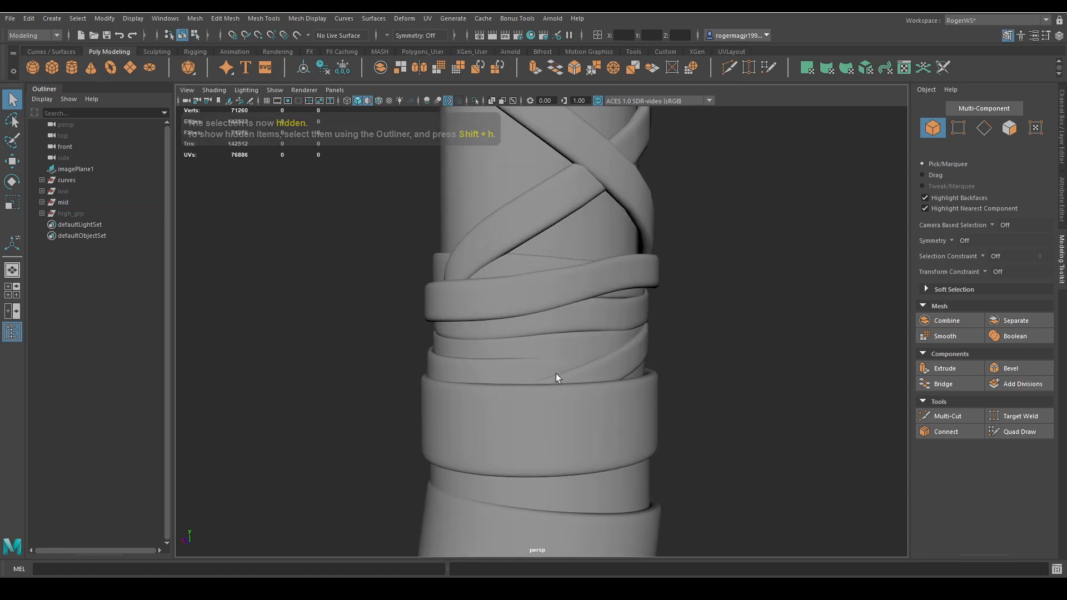
alt+drag(556, 374, 608, 385)
alt+middle_drag(609, 385, 556, 346)
scroll(553, 345, up, 2)
click(552, 345)
alt+drag(553, 346, 769, 339)
key(ctrl+1)
Try shifting the front vertices of the isolated band slightly in X and Z among the surrounding wraps
right_drag(717, 389, 644, 383)
alt+drag(592, 371, 567, 389)
key(1)
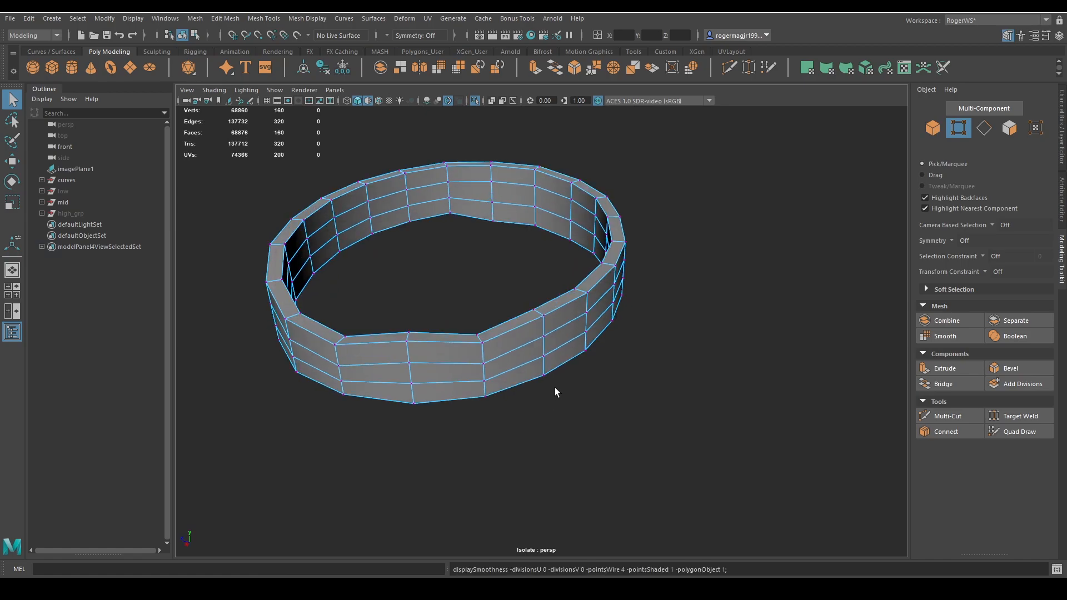
key(3)
drag(565, 332, 450, 381)
key(1)
key(ctrl+1)
key(w)
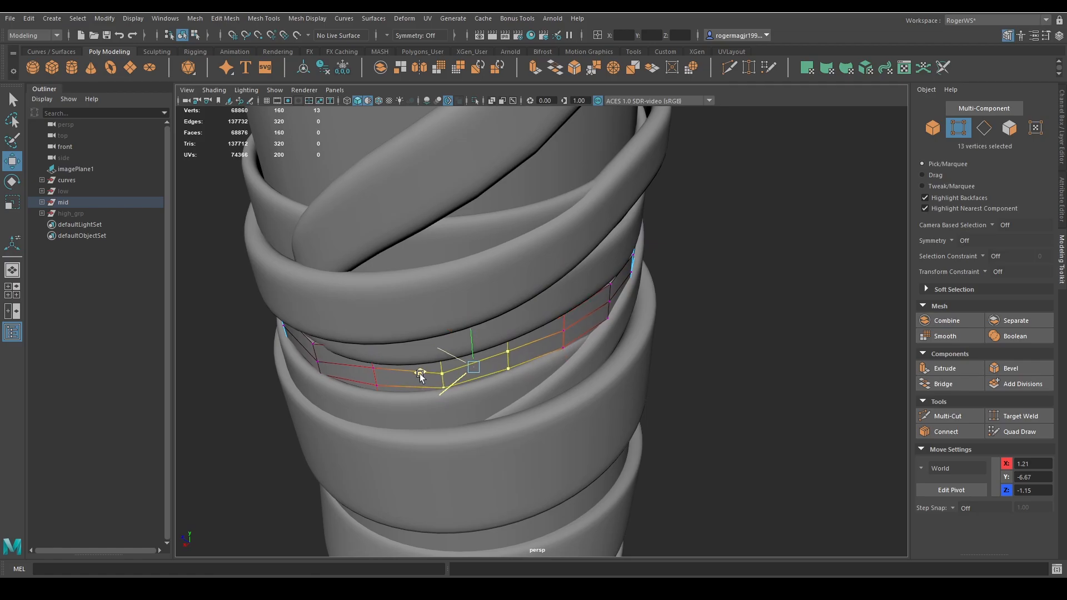
key(q)
right_drag(552, 393, 622, 355)
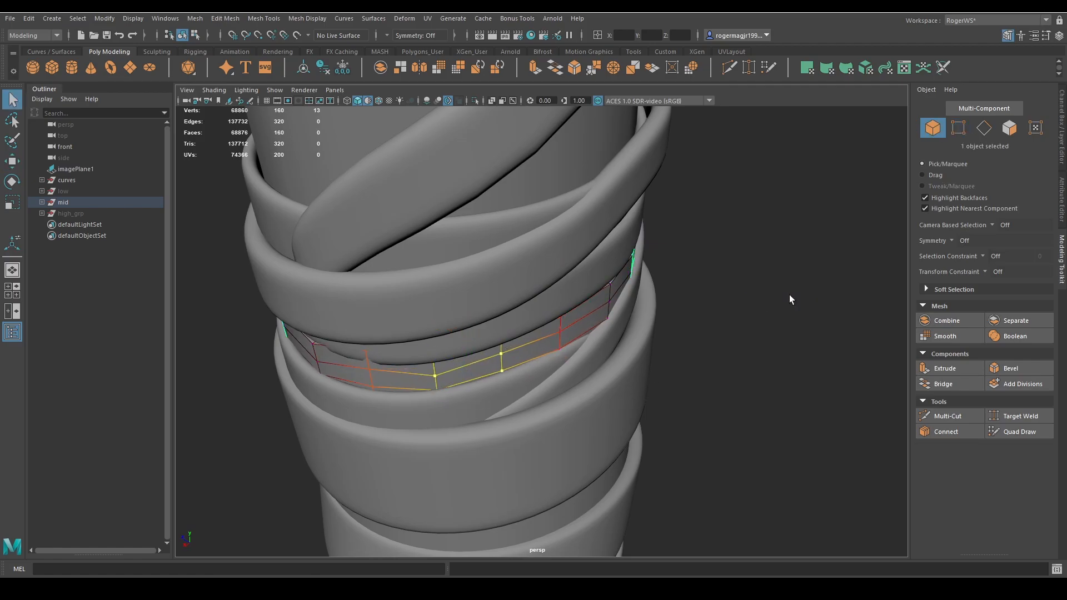
click(788, 295)
Inspect the adjusted band, then undo the last vertex shift
scroll(778, 311, down, 3)
alt+drag(745, 358, 709, 331)
scroll(543, 368, up, 2)
scroll(542, 367, up, 1)
key(ctrl+z)
key(ctrl+z)
key(ctrl+z)
key(ctrl+z)
key(ctrl+z)
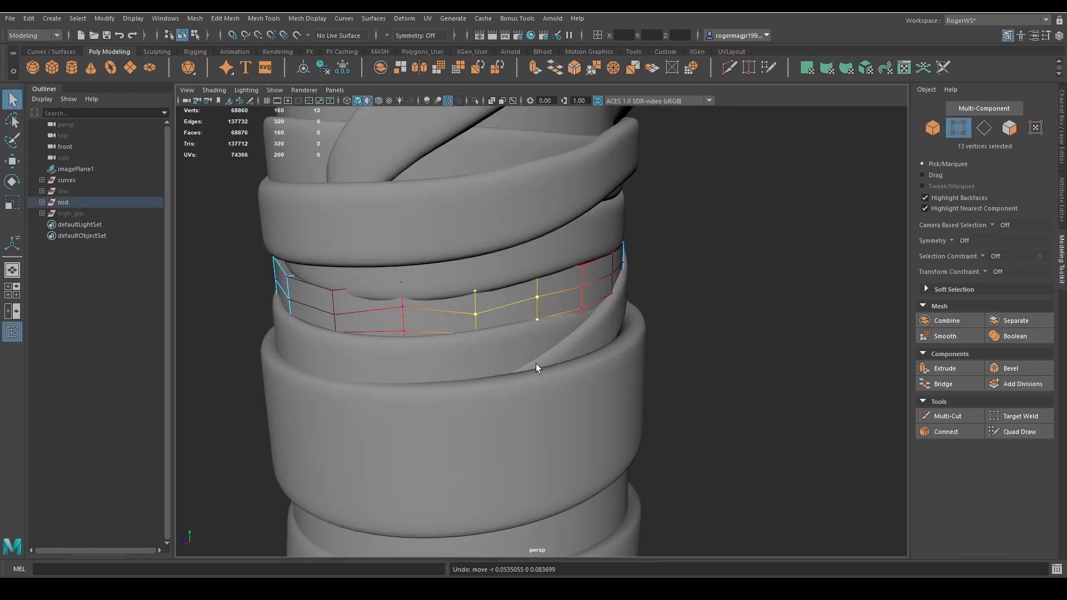
key(ctrl+z)
Turn the band's smooth preview back on, return to object selection and show the rest of the model
key(3)
right_drag(459, 370, 534, 355)
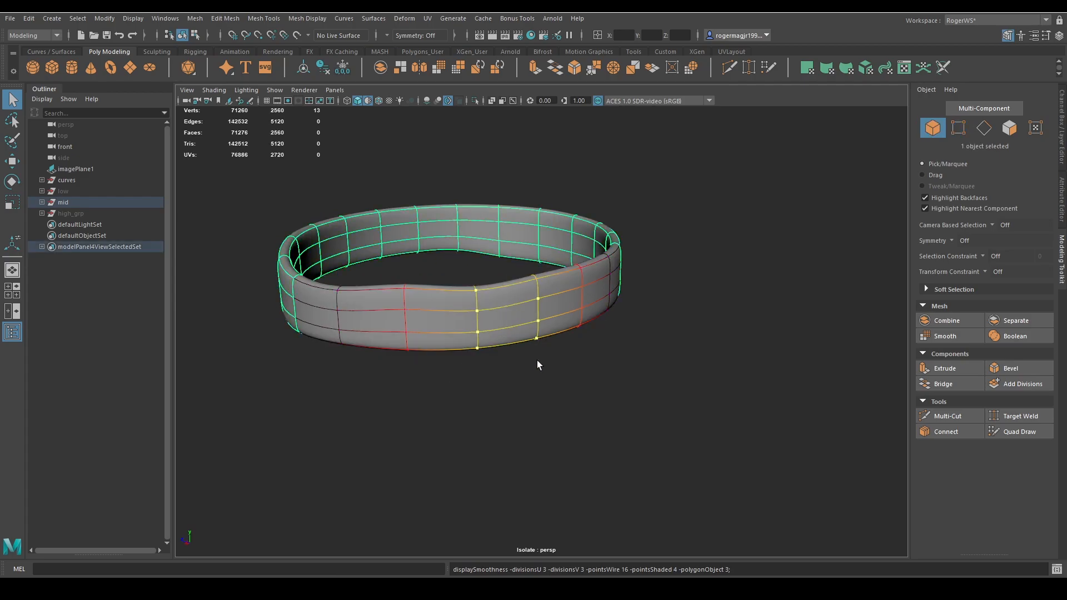
click(537, 360)
click(503, 325)
key(ctrl+1)
Isolate the thin band that passes behind the diagonal band on the other side of the upper wrap
scroll(502, 325, down, 3)
alt+drag(502, 326, 510, 326)
scroll(510, 326, down, 2)
click(637, 321)
alt+drag(638, 321, 550, 317)
scroll(476, 316, down, 6)
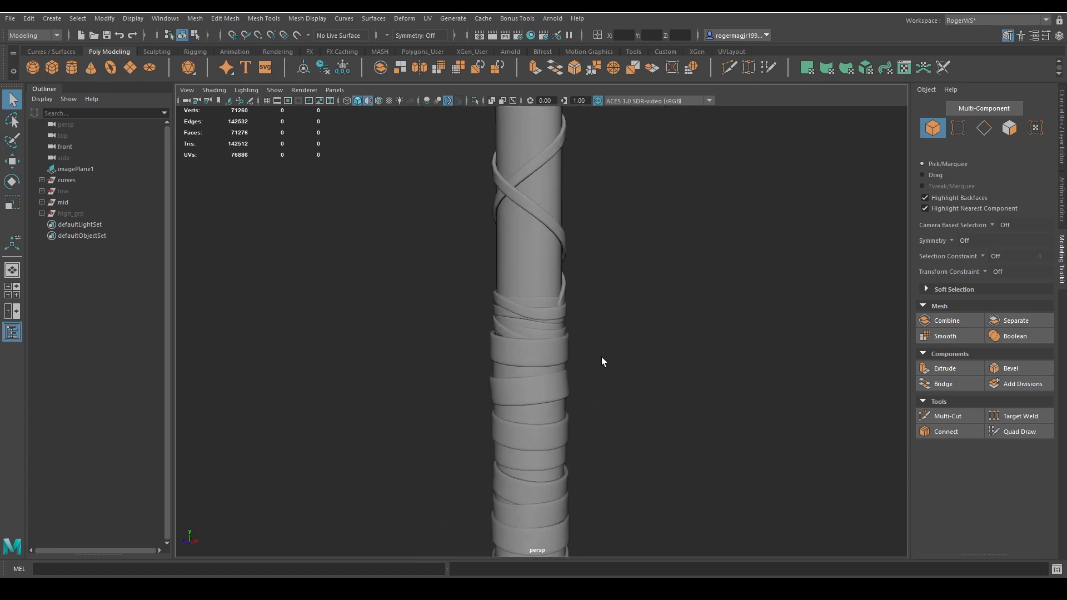
scroll(602, 357, up, 6)
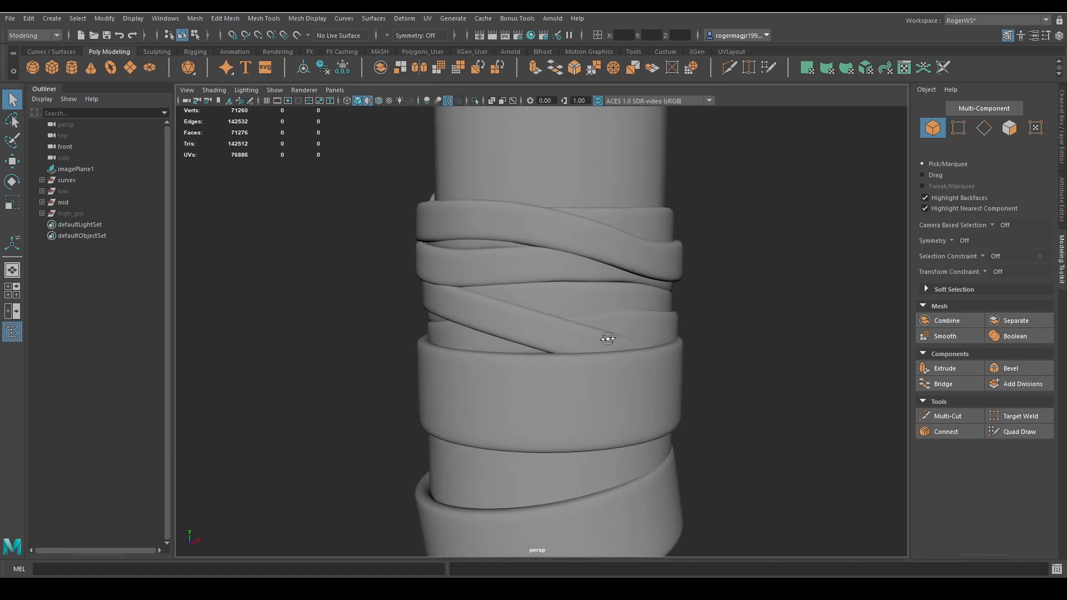
click(665, 340)
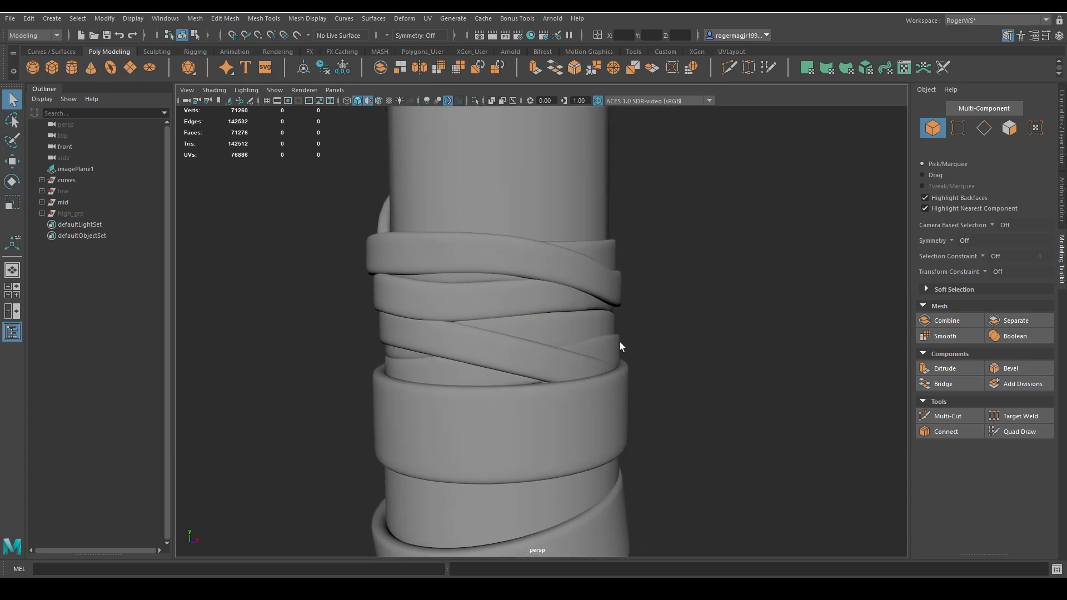
click(602, 333)
key(ctrl+1)
Shift the front vertices of that band slightly in X and Z against its neighbours and return to object selection
alt+drag(604, 343, 627, 471)
key(F9)
drag(483, 412, 509, 396)
key(ctrl+1)
key(w)
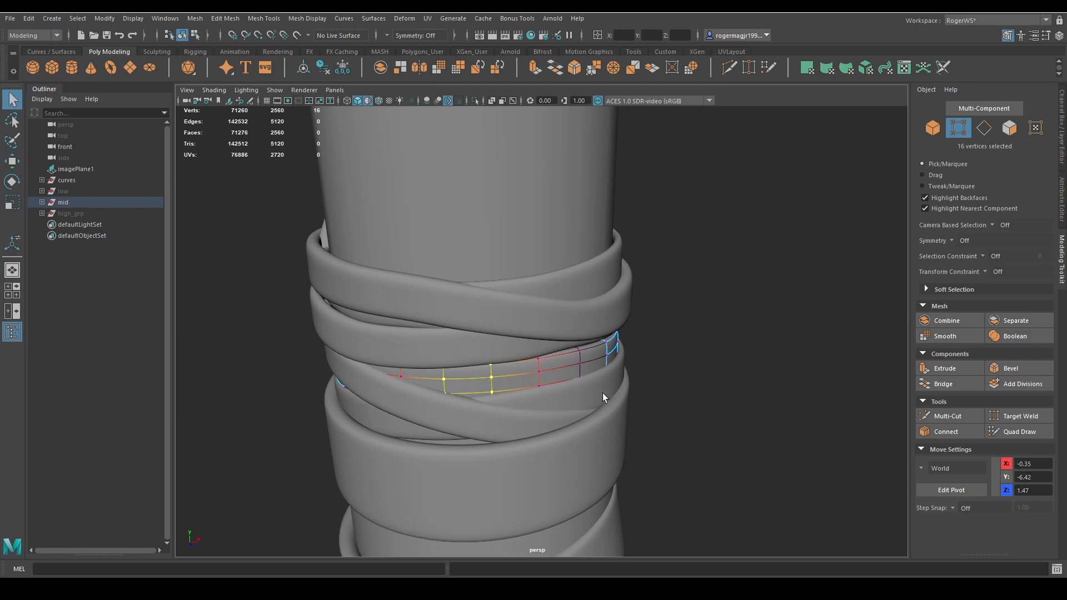
key(F8)
click(698, 352)
Move the front vertices of the second thin band from the top slightly along Y and return to object selection
scroll(696, 353, down, 3)
alt+drag(696, 352, 557, 340)
scroll(634, 336, down, 3)
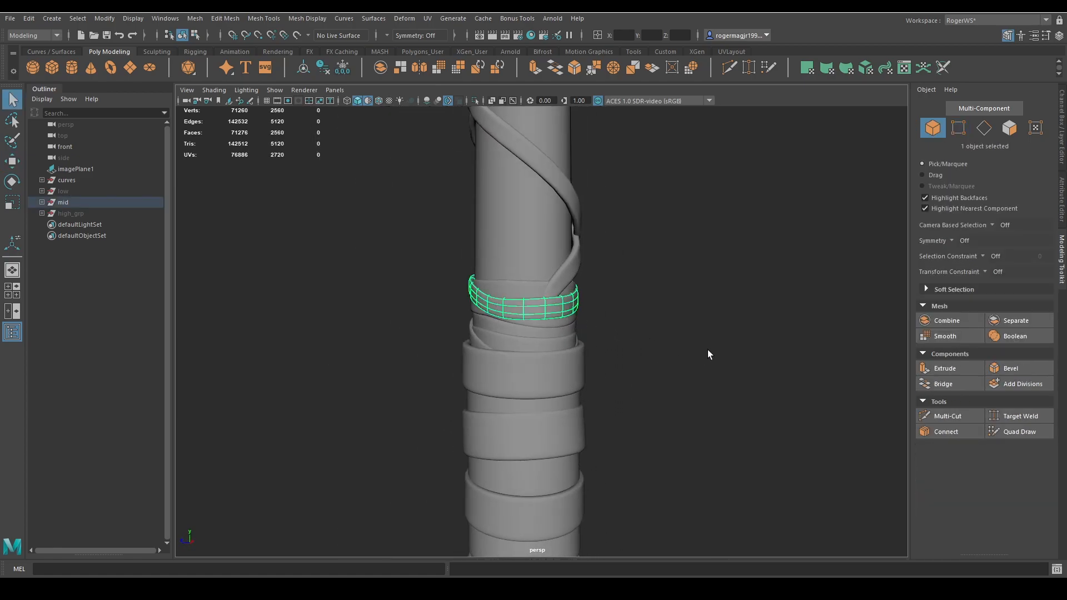
key(ctrl+1)
key(F9)
drag(508, 299, 566, 361)
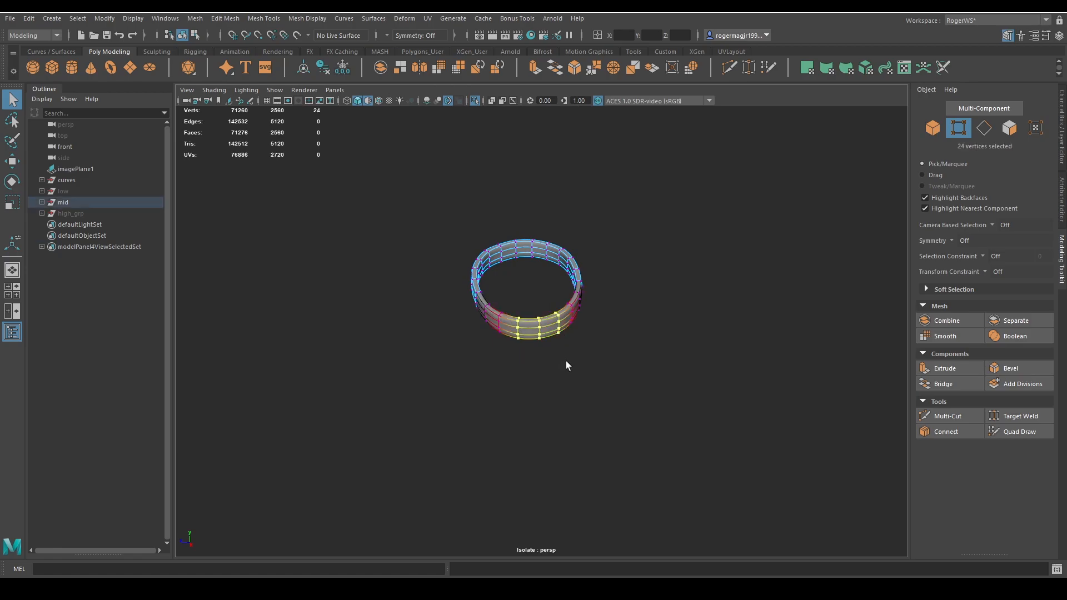
key(ctrl+1)
key(w)
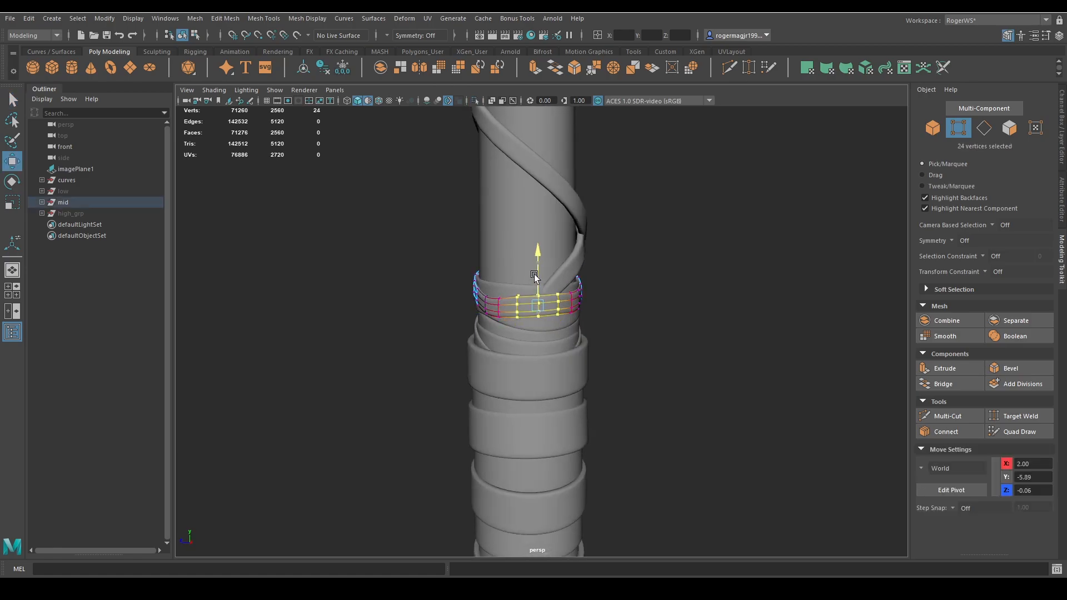
key(q)
right_drag(624, 339, 669, 313)
click(670, 312)
Select only the six thin bands above the topmost thick wrap, leaving out the shaft, straps and thick wraps
alt+drag(622, 299, 541, 289)
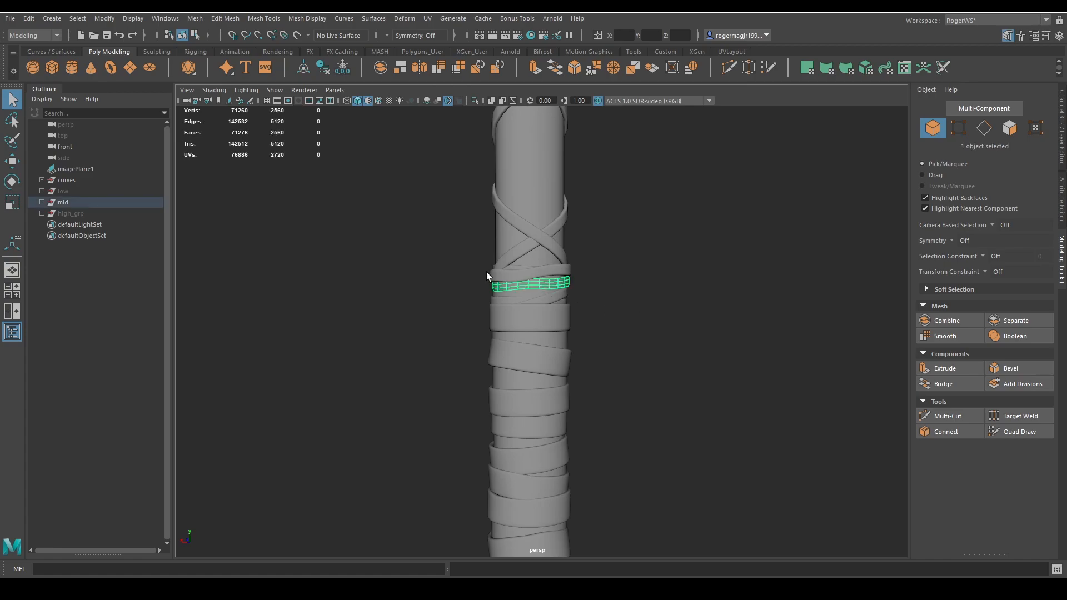
drag(378, 210, 682, 342)
ctrl+drag(632, 180, 414, 188)
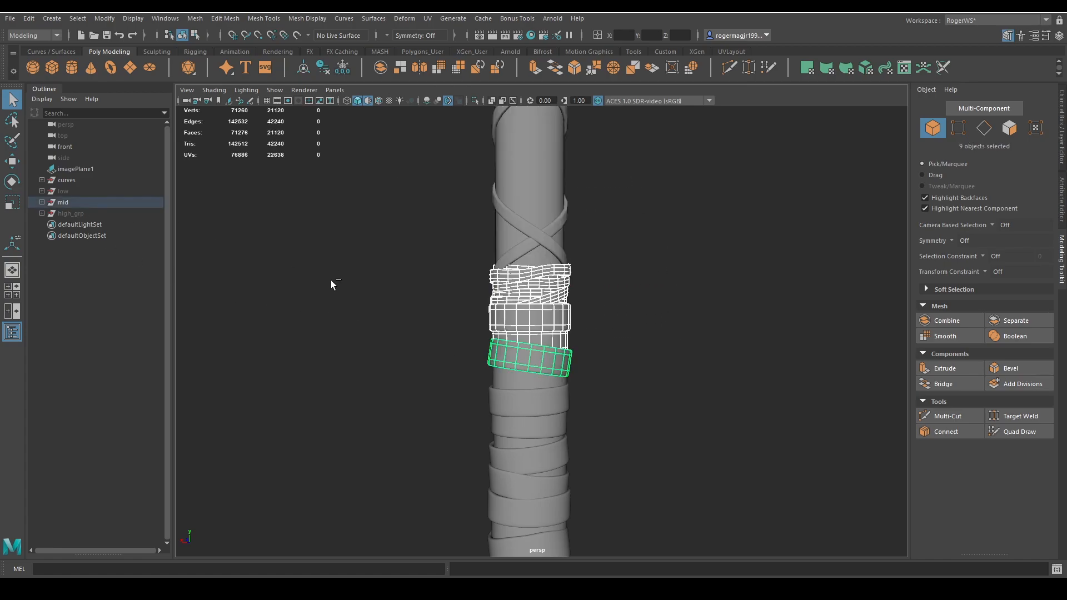
ctrl+drag(378, 358, 636, 467)
Move the six selected bands aside along X to check the selection and undo the move
key(w)
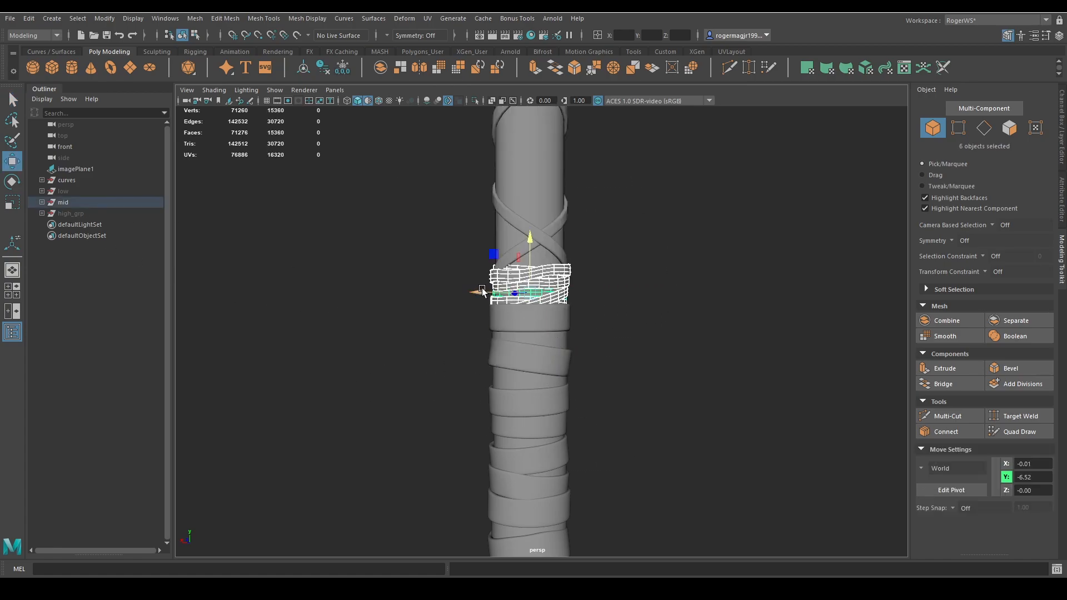
drag(476, 292, 710, 292)
alt+drag(621, 336, 599, 341)
key(ctrl+z)
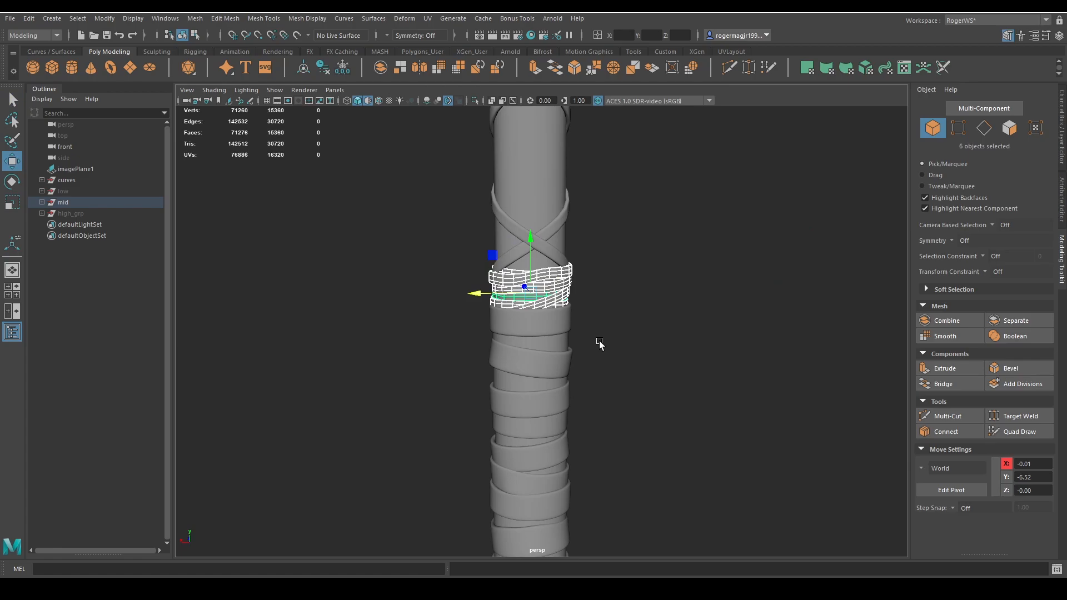
Combine the six upper thin bands into one mesh and duplicate it outside the mid group
click(380, 68)
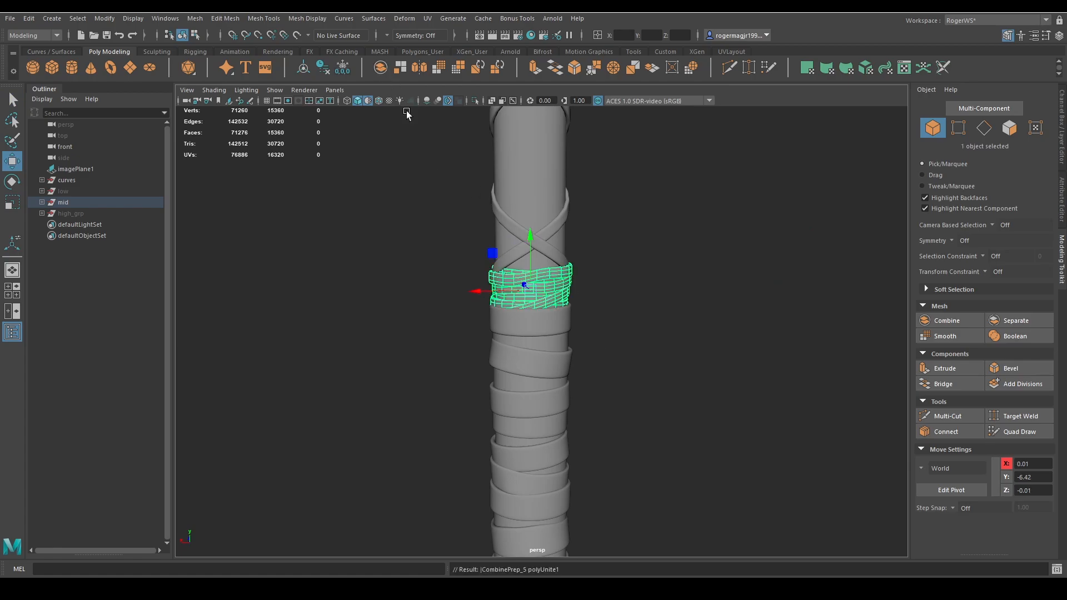
alt+drag(639, 356, 603, 362)
key(q)
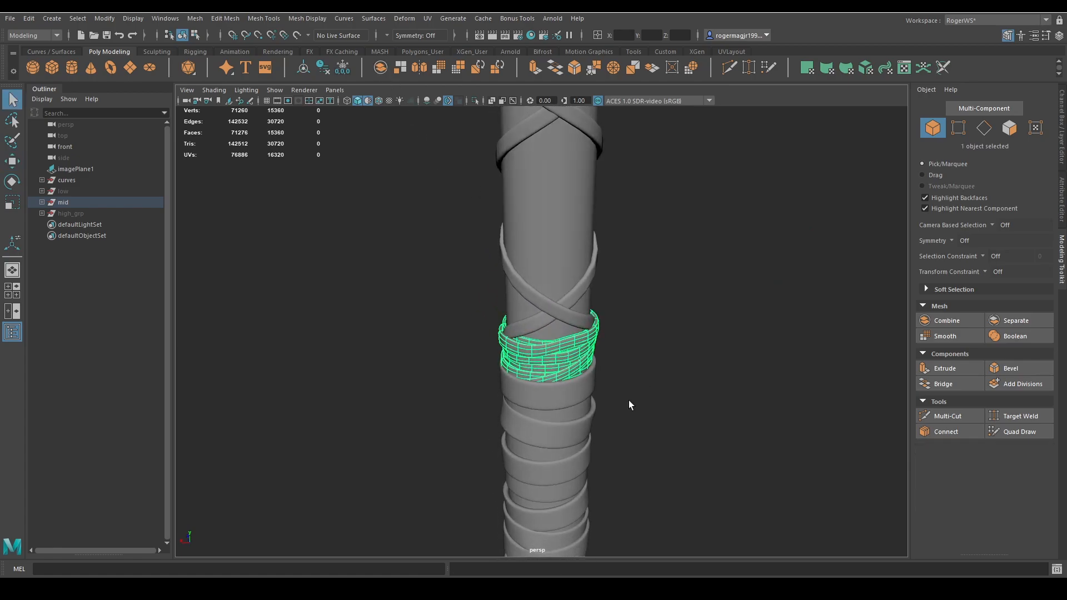
scroll(628, 400, up, 2)
key(ctrl+d)
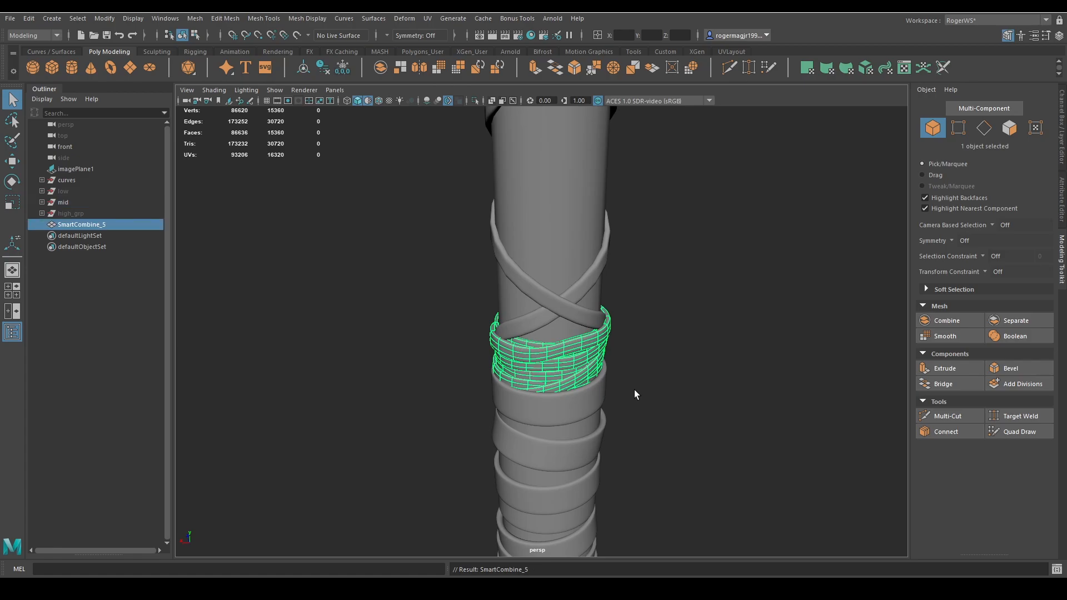
Select only the three thin band meshes below the lowest thick wrap, excluding the shaft and thick wraps
scroll(636, 384, down, 5)
scroll(571, 308, up, 3)
click(514, 320)
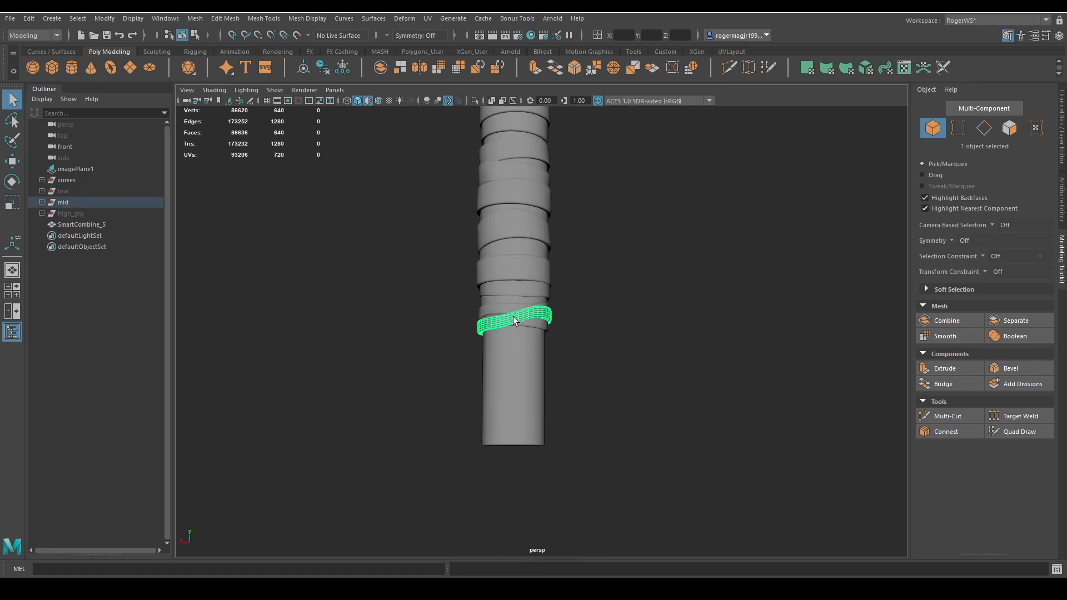
scroll(551, 345, up, 3)
drag(371, 230, 673, 385)
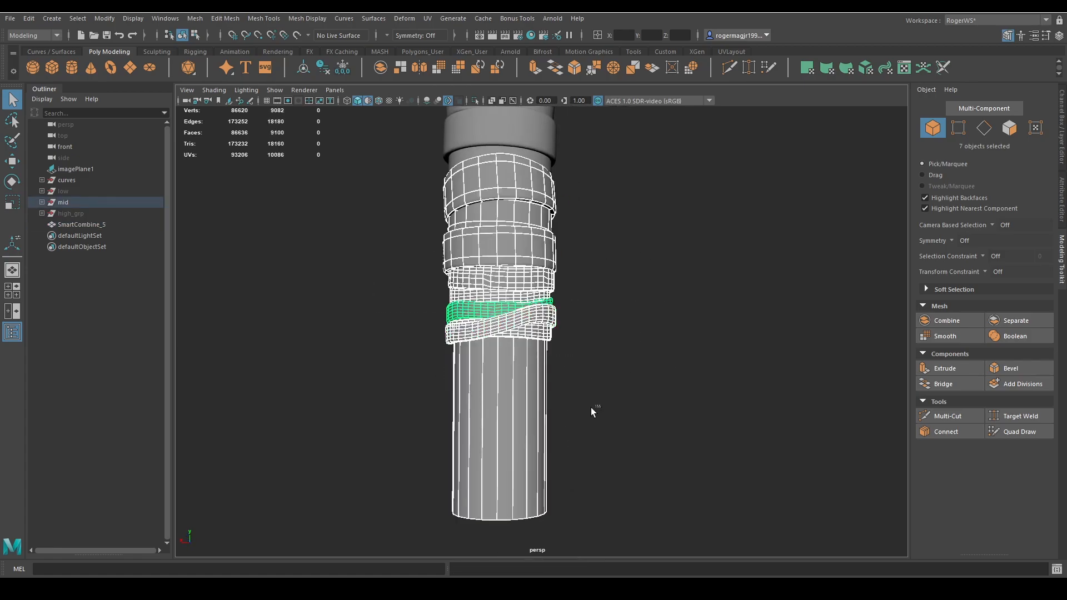
ctrl+drag(592, 408, 408, 397)
ctrl+drag(395, 155, 580, 245)
alt+drag(598, 310, 573, 345)
Move the three lower band meshes aside along X to check the selection and undo the move
key(w)
drag(453, 329, 634, 344)
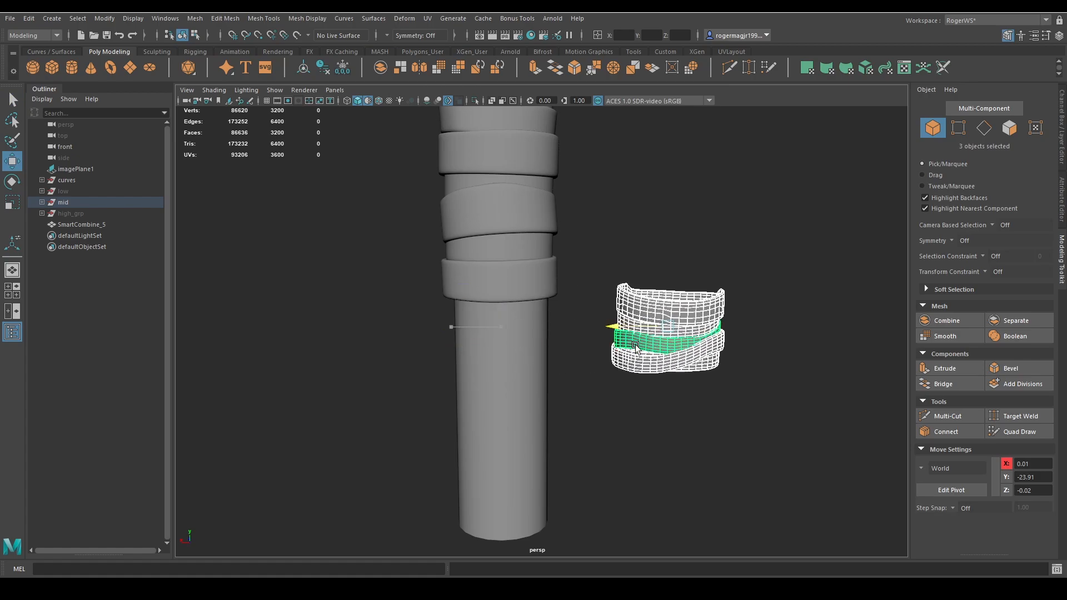
key(ctrl+z)
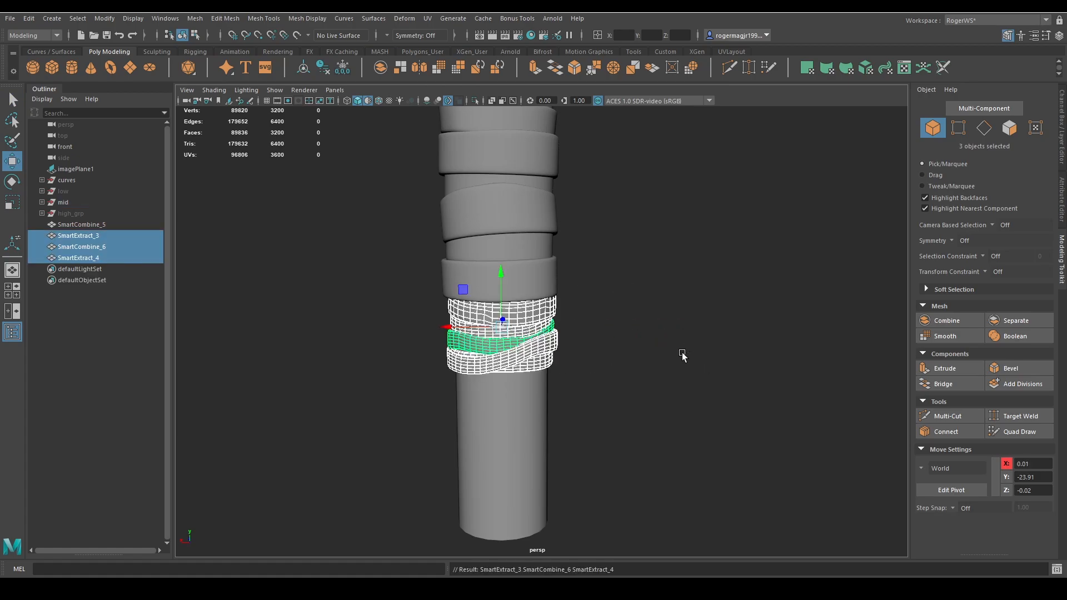
Combine the three duplicated lower band meshes into one and hide the mid group
click(381, 68)
alt+drag(533, 225, 588, 294)
click(63, 202)
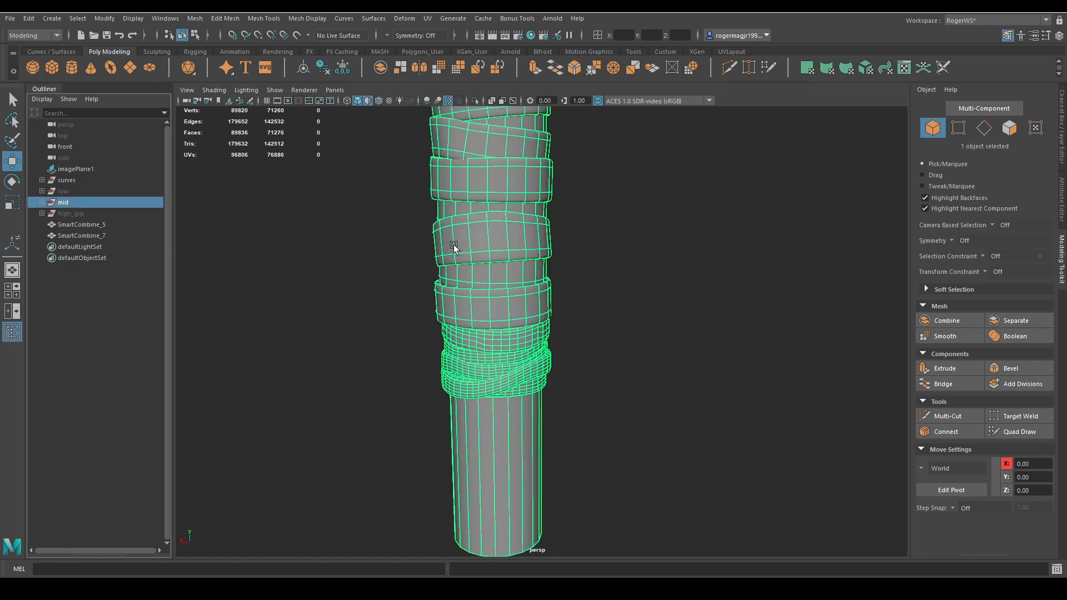
key(ctrl+h)
Smooth the combined lower band mesh with one division
scroll(583, 325, down, 2)
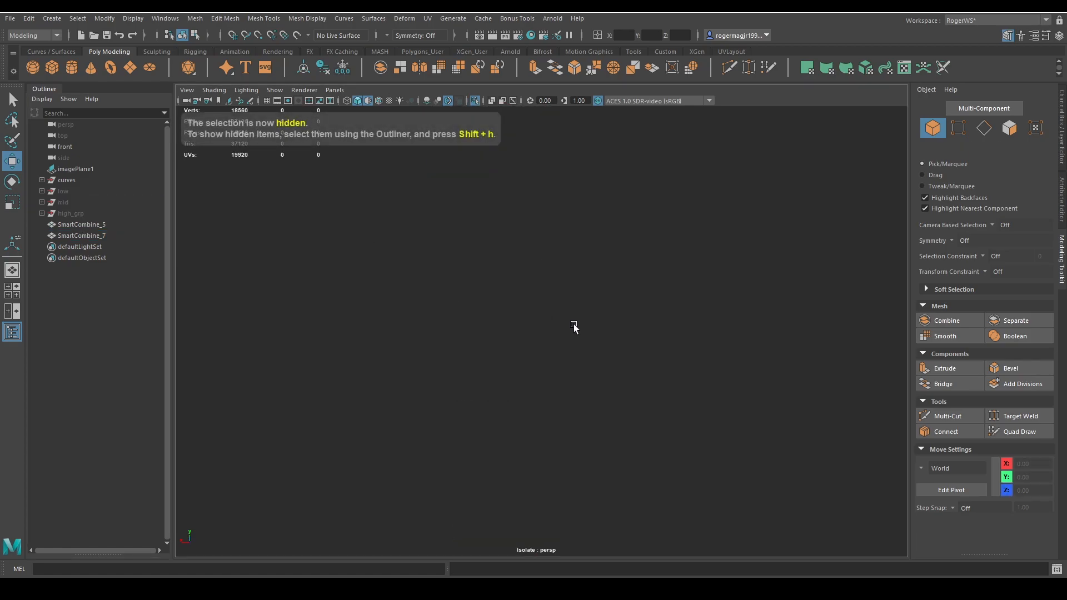
scroll(549, 312, down, 4)
scroll(550, 300, up, 4)
key(q)
click(514, 375)
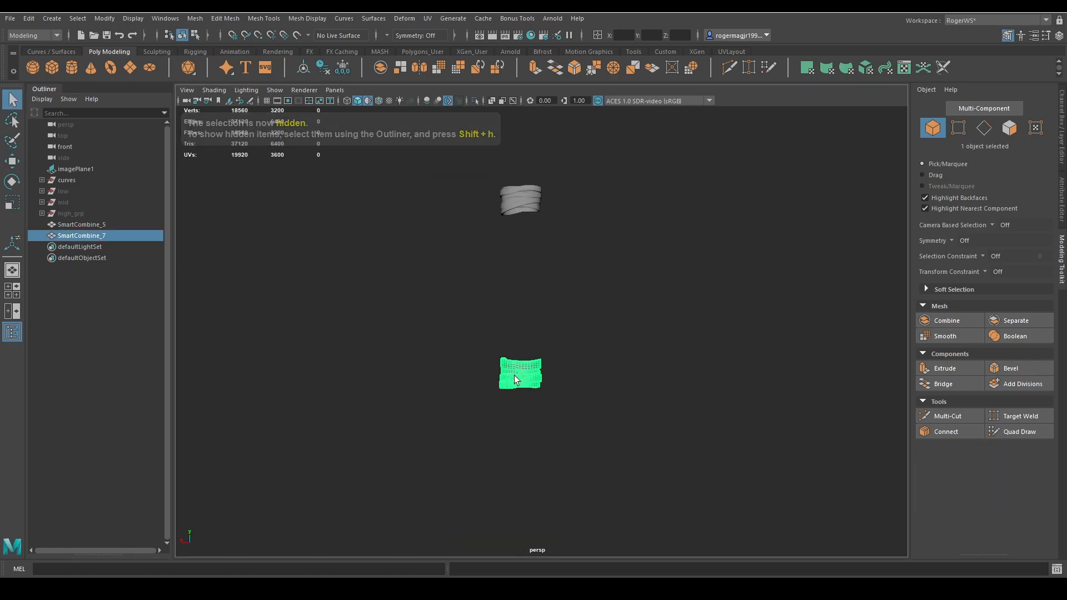
shift+right_drag(503, 279, 481, 342)
scroll(529, 349, up, 5)
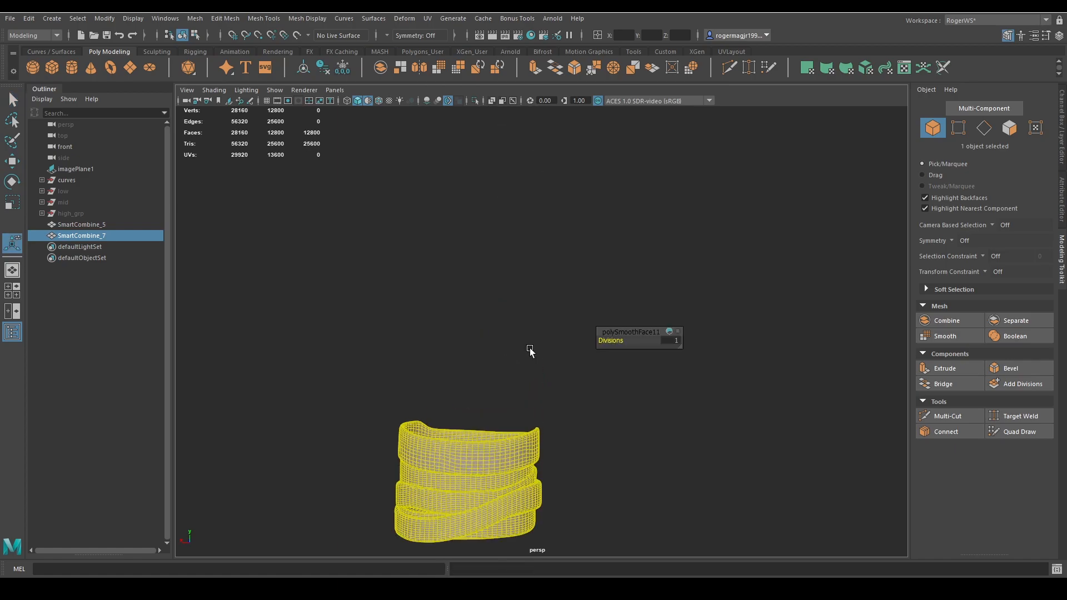
key(q)
click(522, 372)
click(501, 443)
key(a)
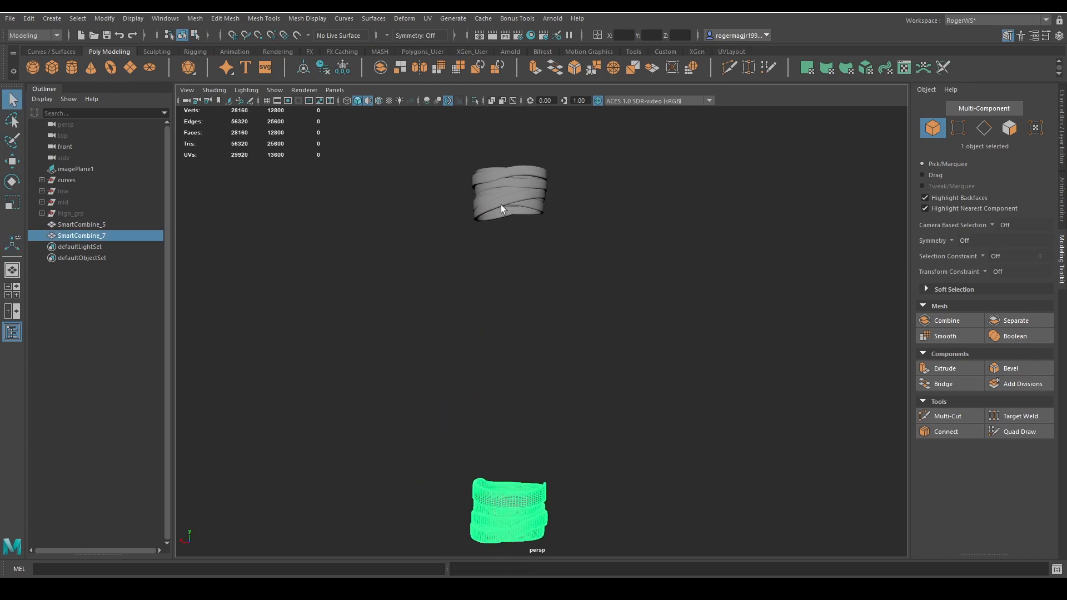
Smooth the combined upper band mesh twice with one division each
click(502, 205)
shift+right_drag(574, 174, 576, 176)
shift+right_drag(561, 238, 561, 238)
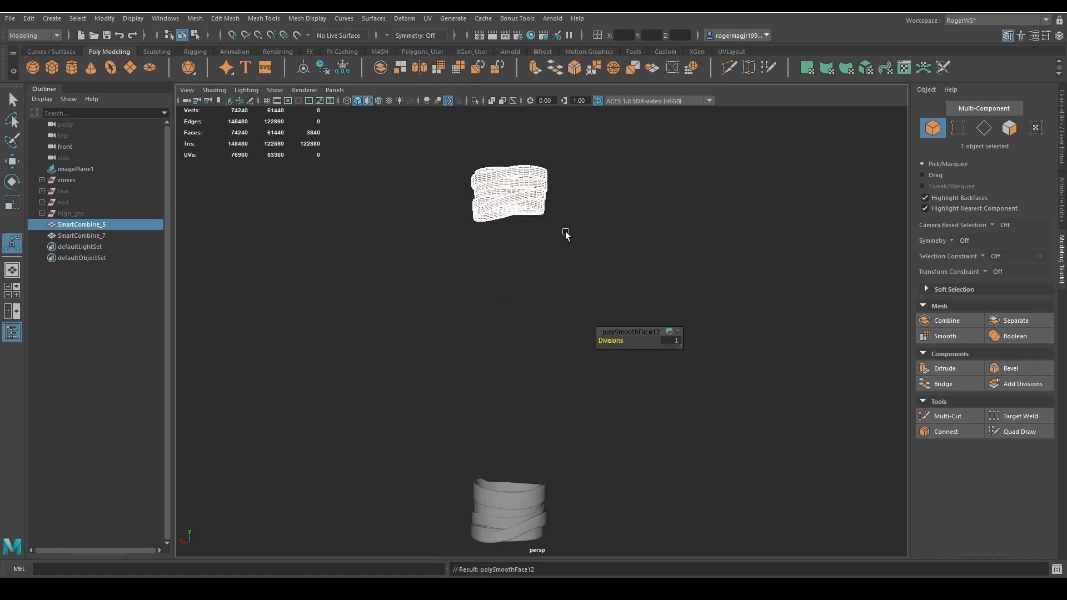
shift+right_drag(574, 162, 563, 229)
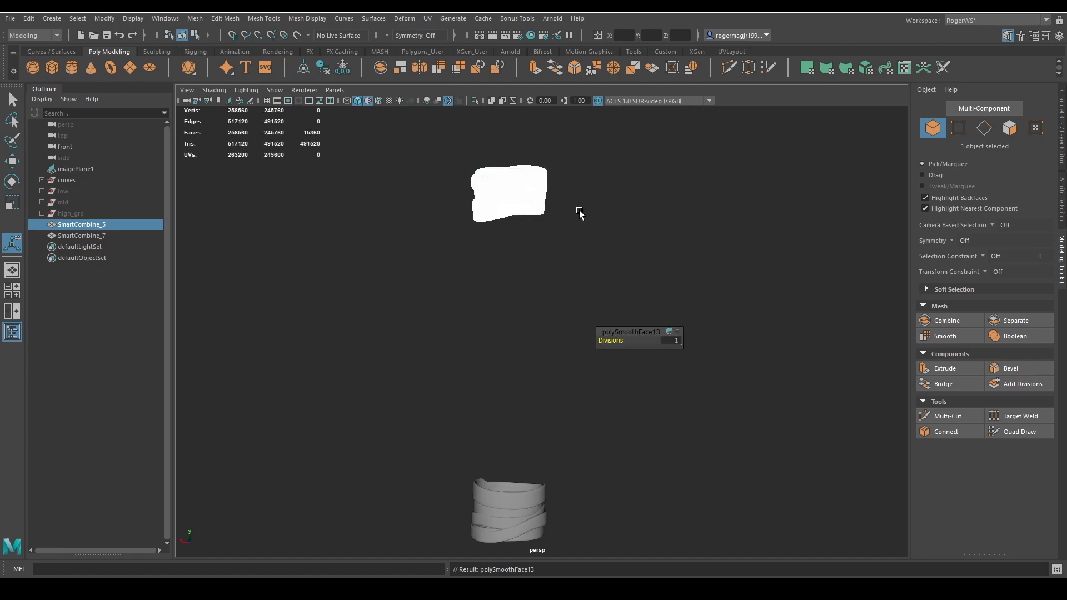
key(q)
click(576, 211)
Move the meshes SmartCombine_5 and SmartCombine_7 into high_grp
click(534, 201)
alt+drag(556, 244, 564, 303)
click(94, 236)
shift+click(92, 225)
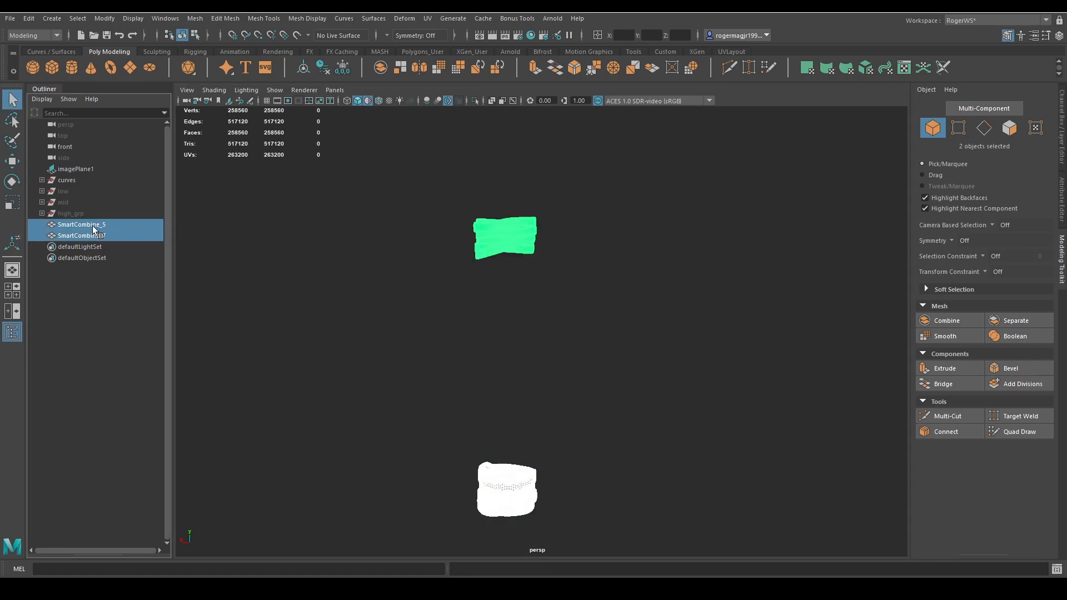
middle_drag(92, 226, 79, 213)
Show high_grp and check the whole high-poly axe
click(78, 213)
key(shift+h)
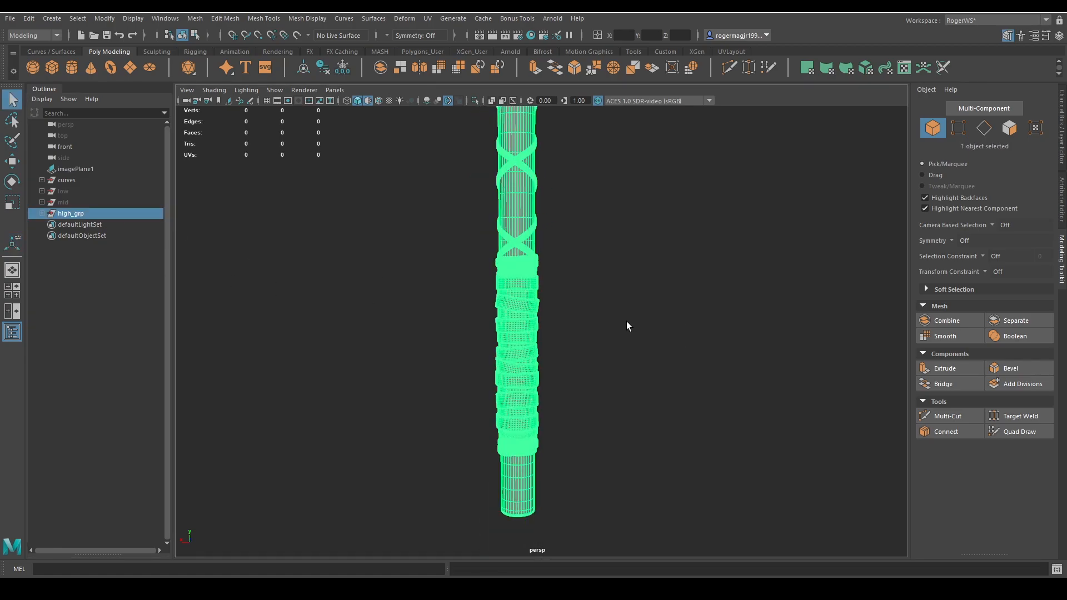
click(626, 321)
scroll(623, 314, down, 3)
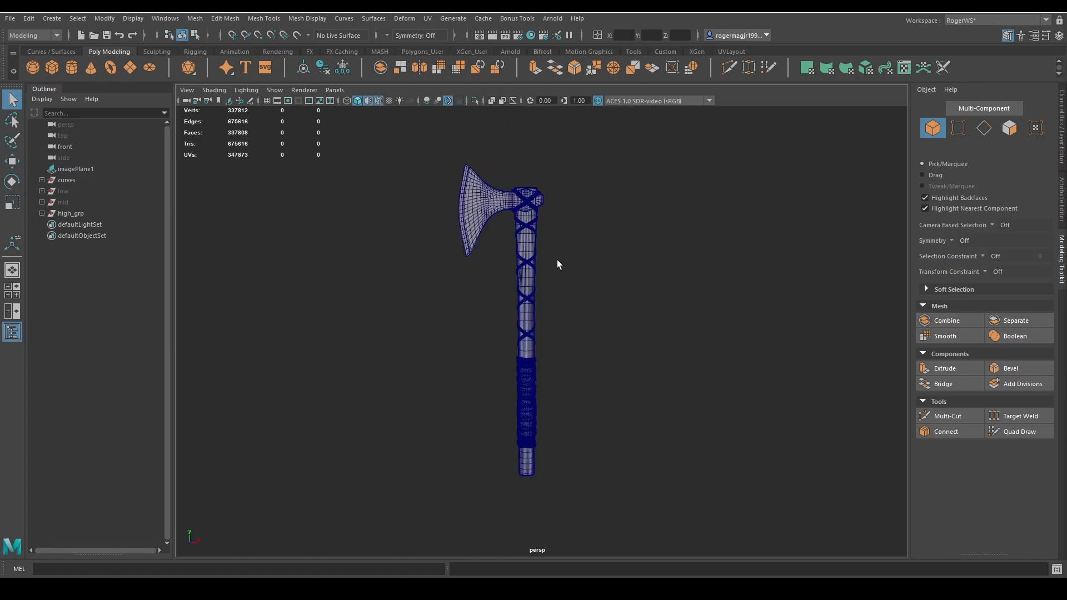
alt+drag(557, 259, 589, 265)
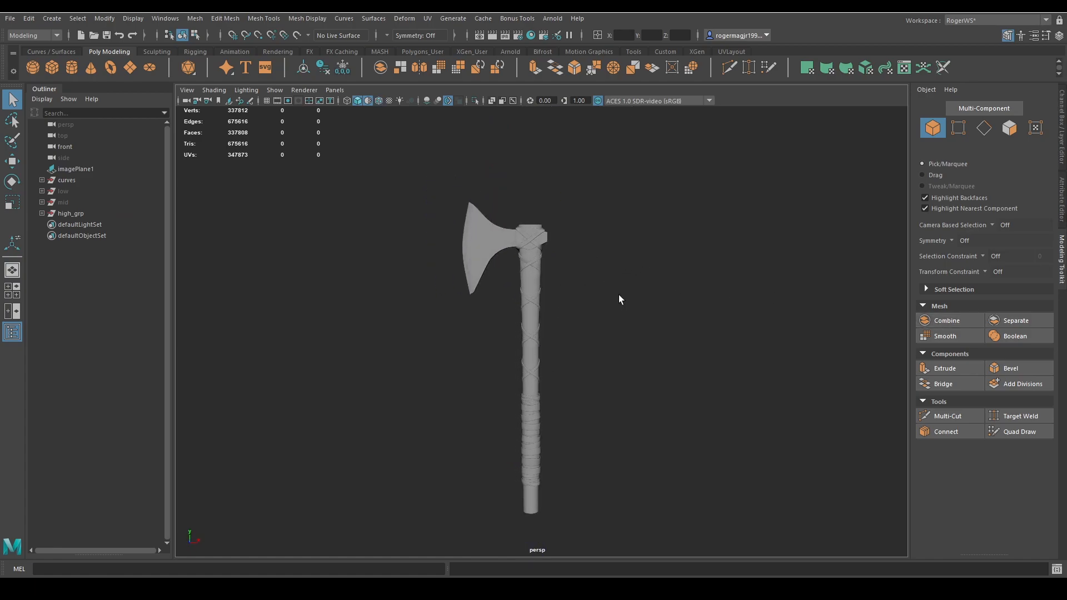
Hide high_grp and show the mid group, framing the whole mid-poly axe
click(83, 213)
key(ctrl+h)
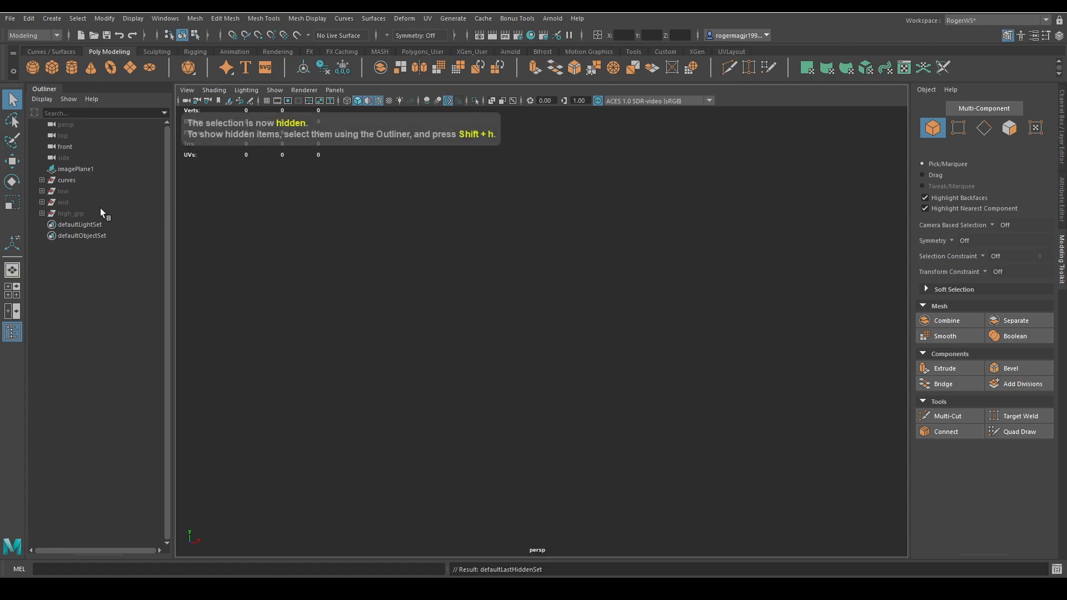
click(98, 205)
key(shift+h)
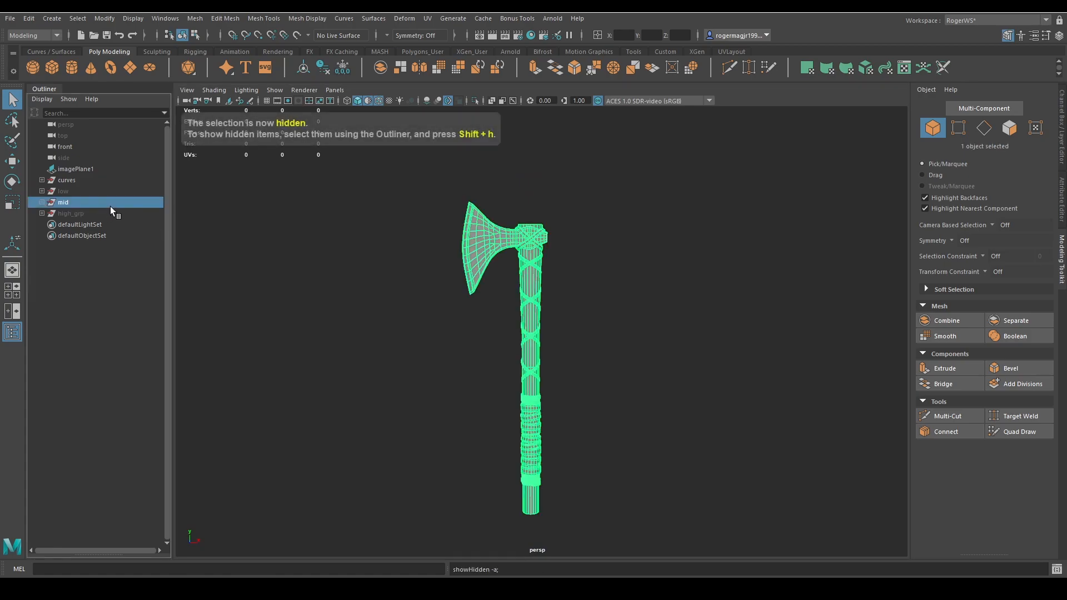
key(f)
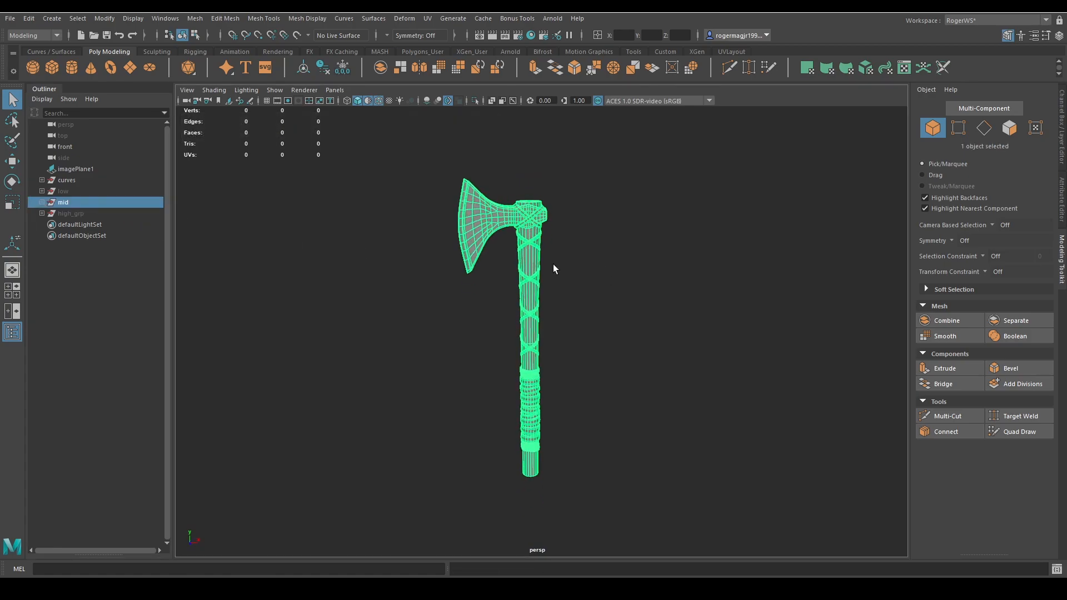
Duplicate the mid-poly handle shaft outside its group and hide the mid group so only the copy shows
click(523, 265)
mouse_move(577, 258)
alt+mouse_down()
mouse_move(578, 295)
mouse_move(580, 257)
alt+mouse_up()
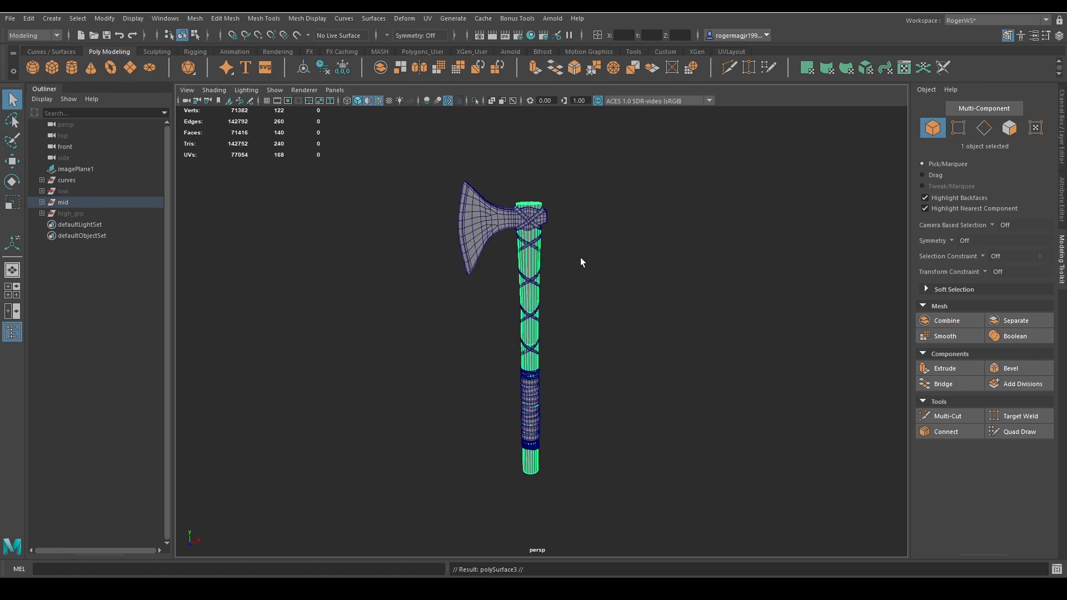
click(77, 201)
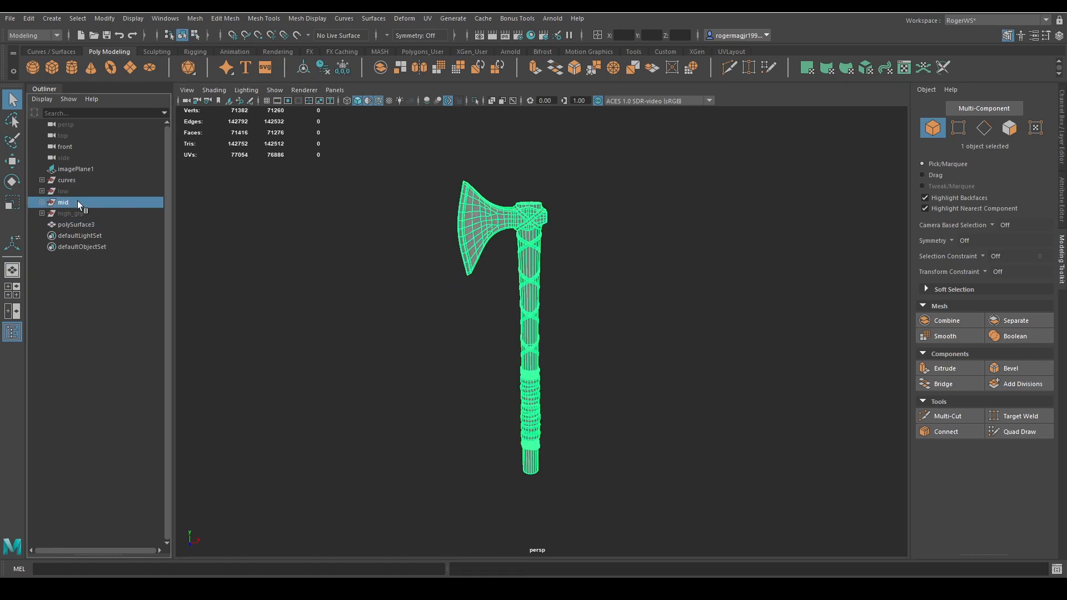
key(ctrl+h)
click(519, 218)
key(f)
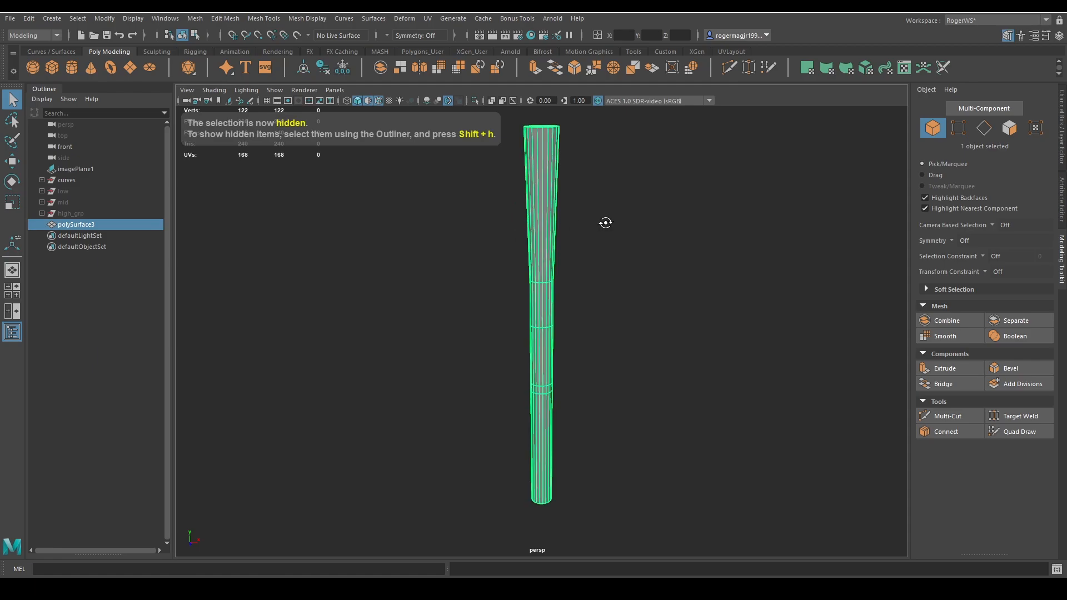
Delete the two closely spaced horizontal edge loops on the copied handle shaft
scroll(581, 337, up, 3)
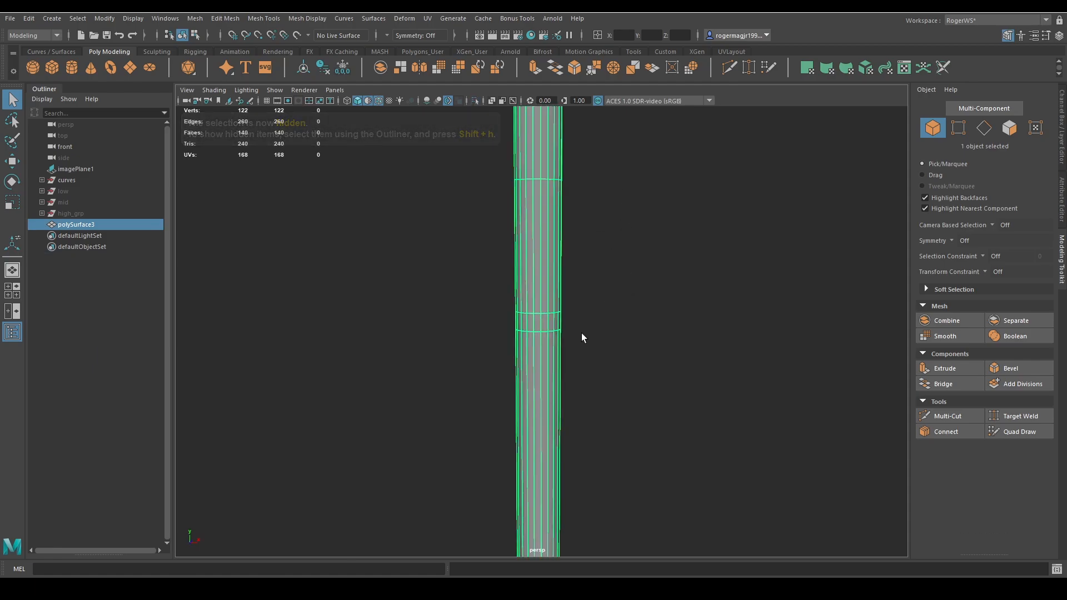
key(F10)
double_click(537, 331)
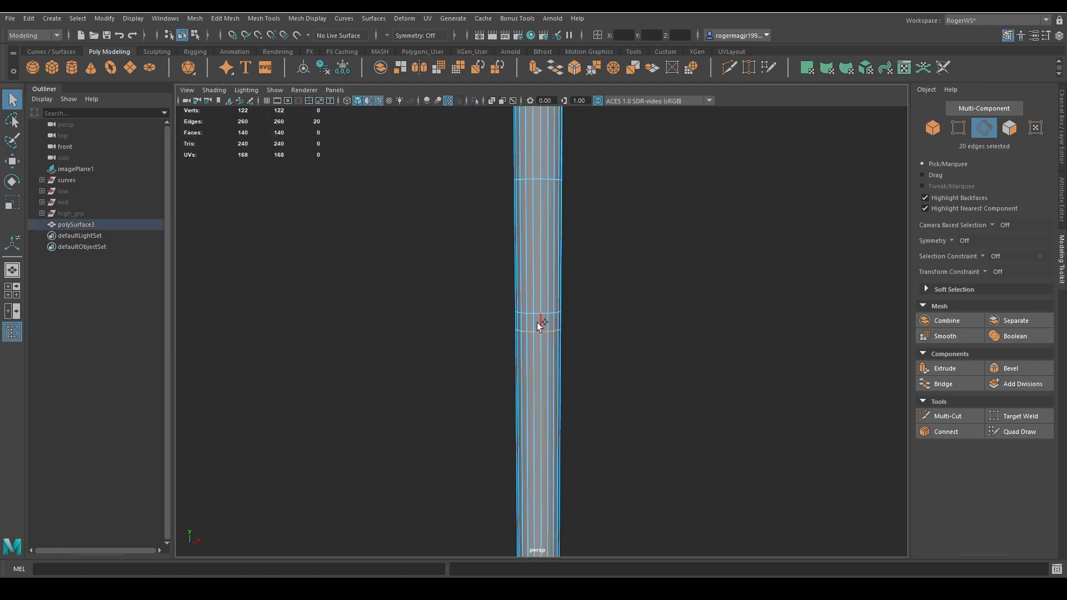
key(F8)
click(490, 365)
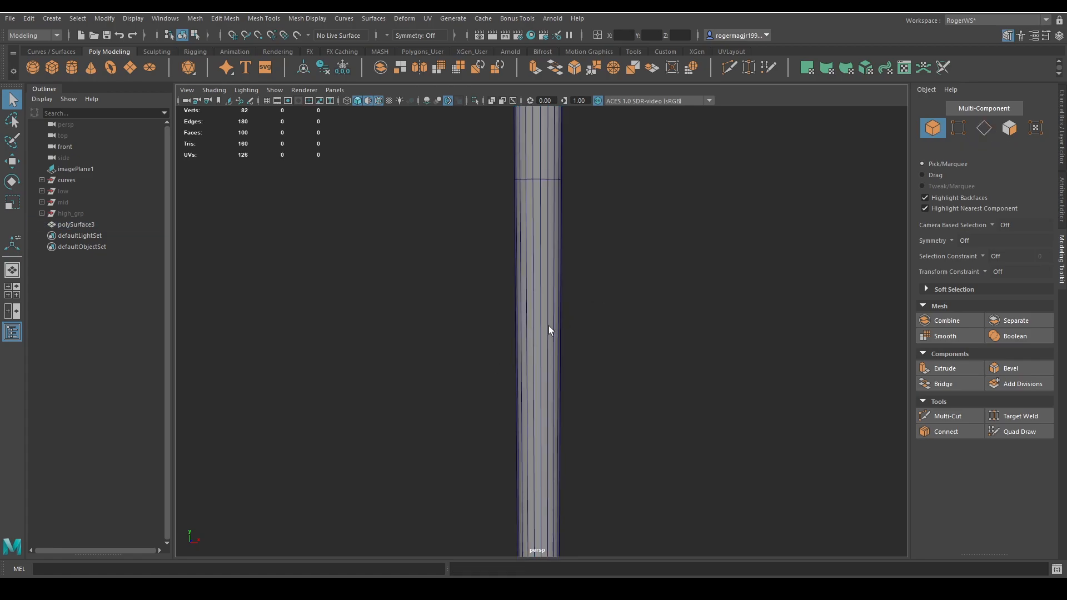
Delete every second lengthwise edge loop of the handle copy, including its end-cap spokes, to halve the number of sides
click(551, 345)
alt+drag(559, 365, 585, 289)
scroll(584, 289, down, 3)
alt+middle_drag(585, 289, 593, 249)
scroll(581, 309, up, 5)
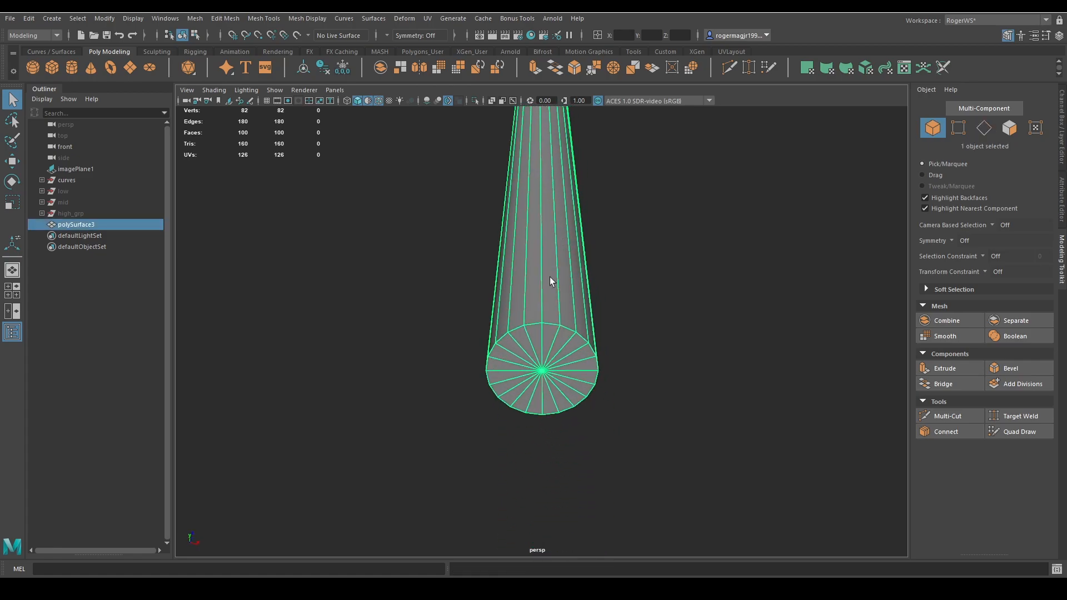
key(F10)
double_click(555, 315)
alt+drag(555, 314, 558, 302)
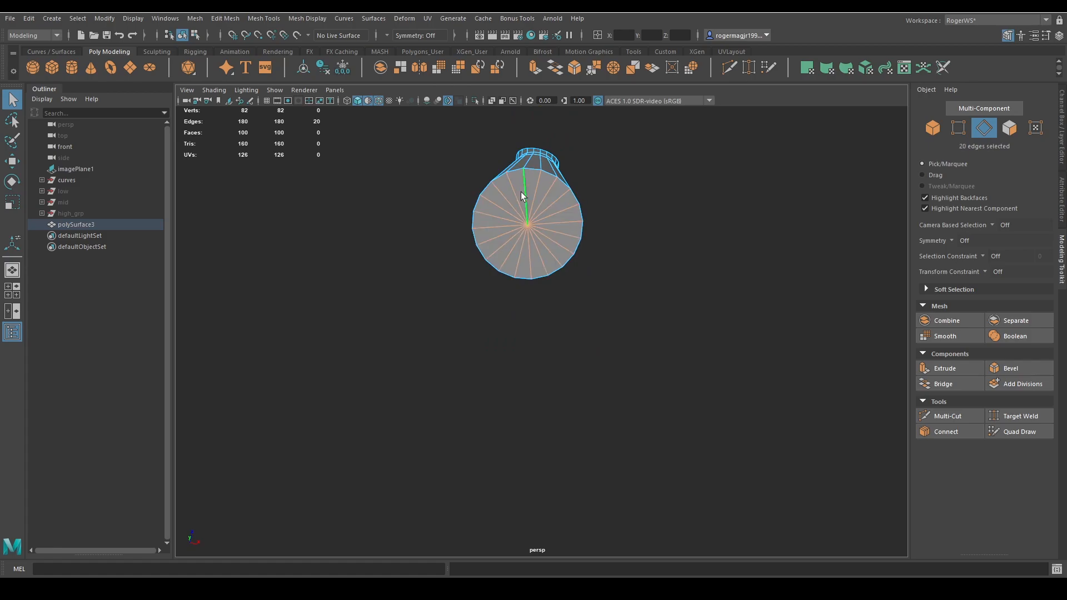
alt+drag(599, 180, 492, 188)
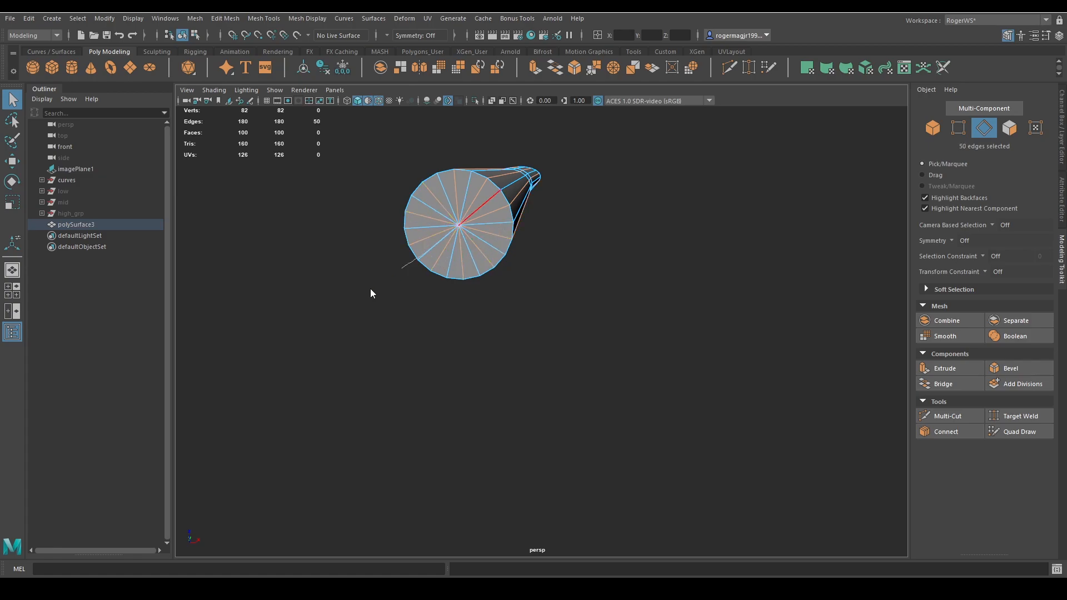
shift+right_drag(370, 288, 368, 290)
right_drag(501, 245, 559, 204)
click(559, 207)
Examine the reduced handle's shape and wireframe from several angles
mouse_move(559, 211)
alt+mouse_down()
mouse_move(559, 248)
mouse_move(519, 256)
mouse_move(552, 309)
mouse_move(555, 343)
mouse_move(590, 272)
alt+mouse_up()
scroll(552, 309, down, 4)
key(alt+5)
scroll(590, 273, up, 4)
scroll(592, 273, down, 4)
alt+middle_drag(594, 275, 600, 296)
scroll(600, 296, up, 4)
scroll(598, 277, down, 4)
scroll(598, 270, up, 1)
alt+drag(592, 271, 625, 278)
click(620, 275)
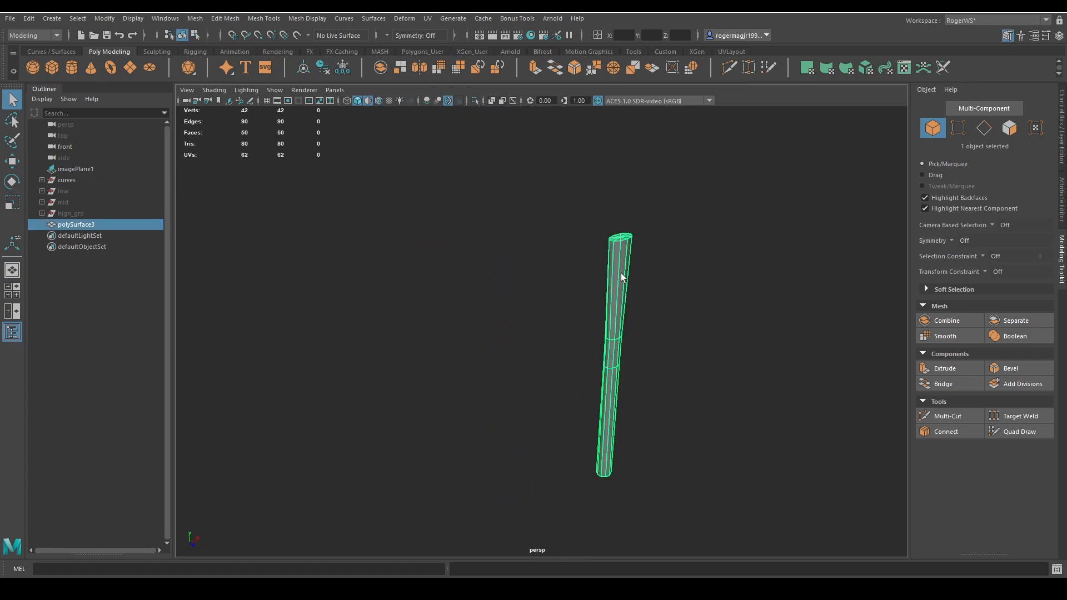
scroll(622, 276, up, 6)
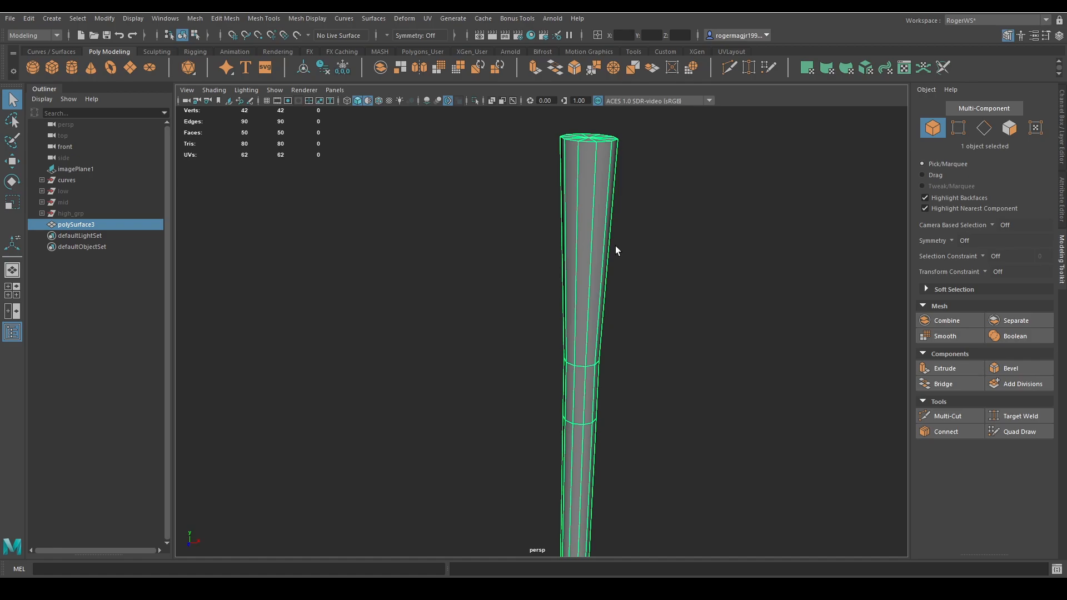
click(75, 199)
key(shift+h)
scroll(646, 281, down, 2)
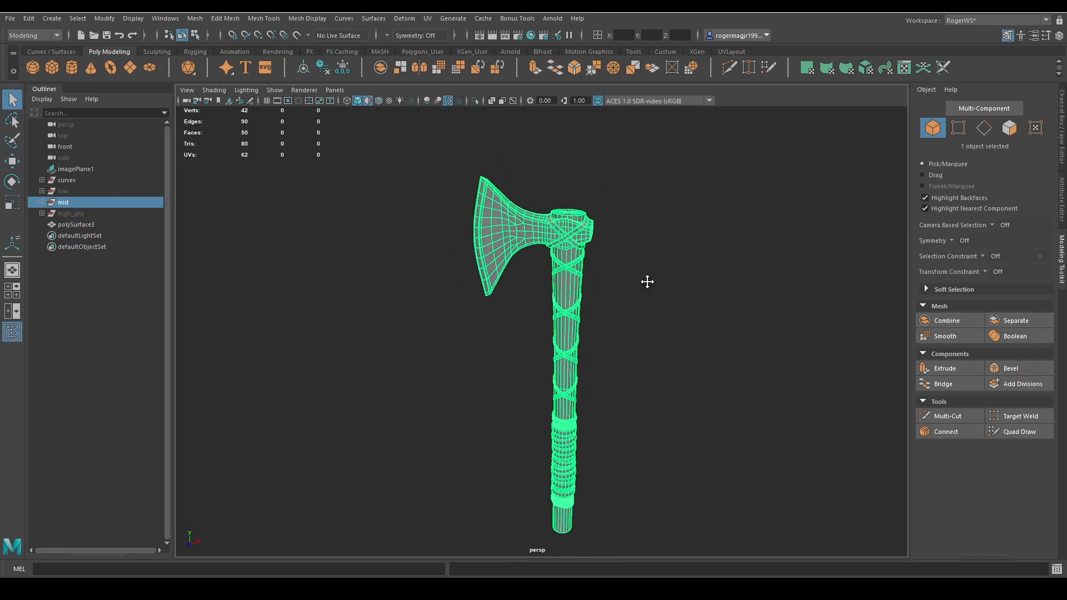
mouse_move(647, 282)
alt+mouse_down()
mouse_move(658, 248)
mouse_move(649, 279)
alt+mouse_up()
key(ctrl+z)
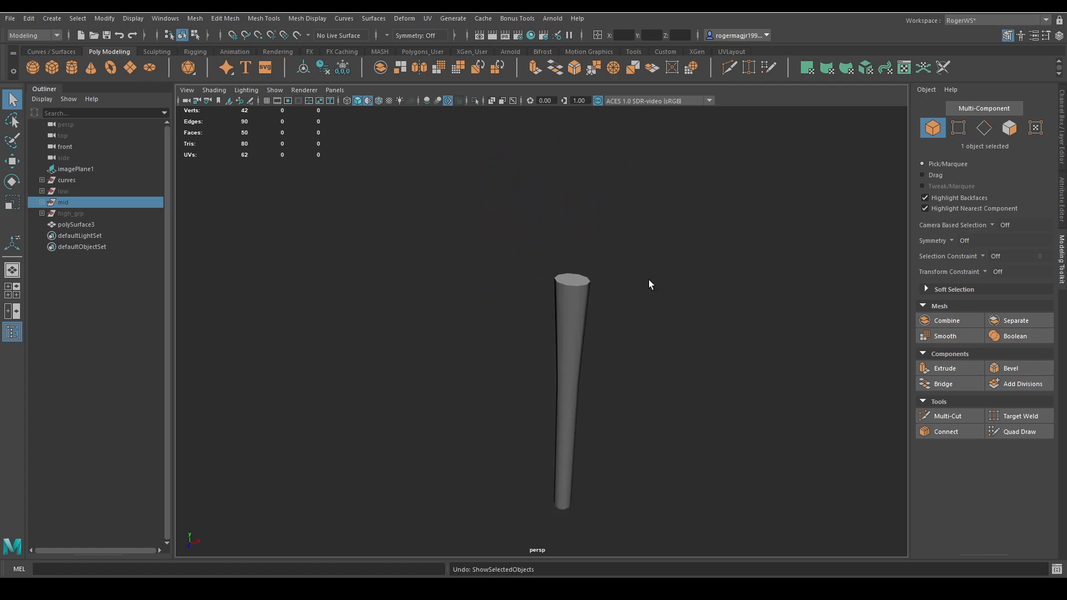
click(580, 295)
key(f)
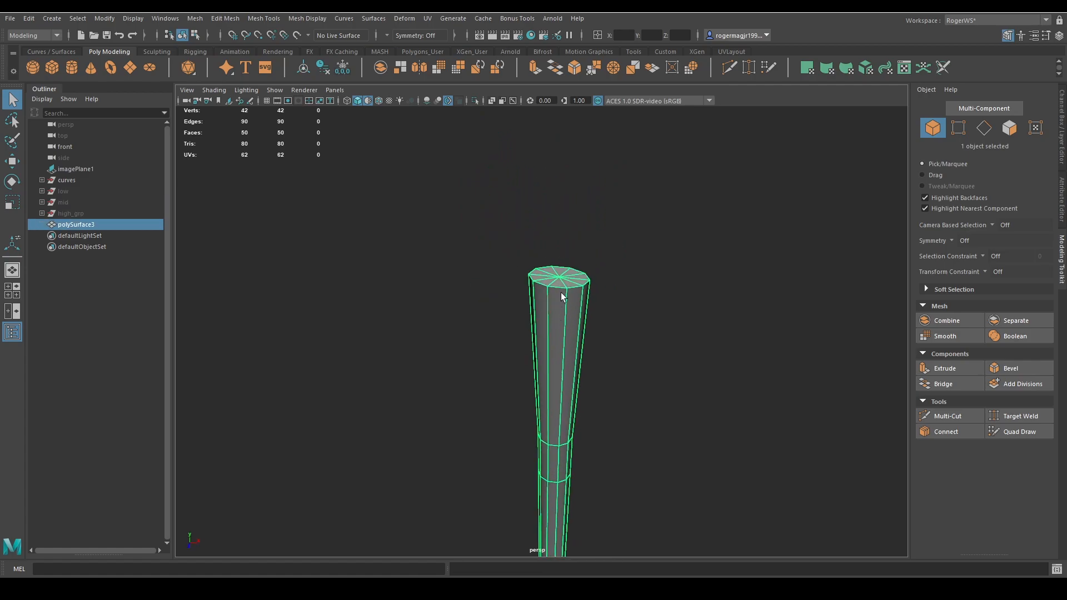
Show high_grp with the reduced handle in an isolated view and examine the axe head and wraps in shaded and wireframe display
click(64, 202)
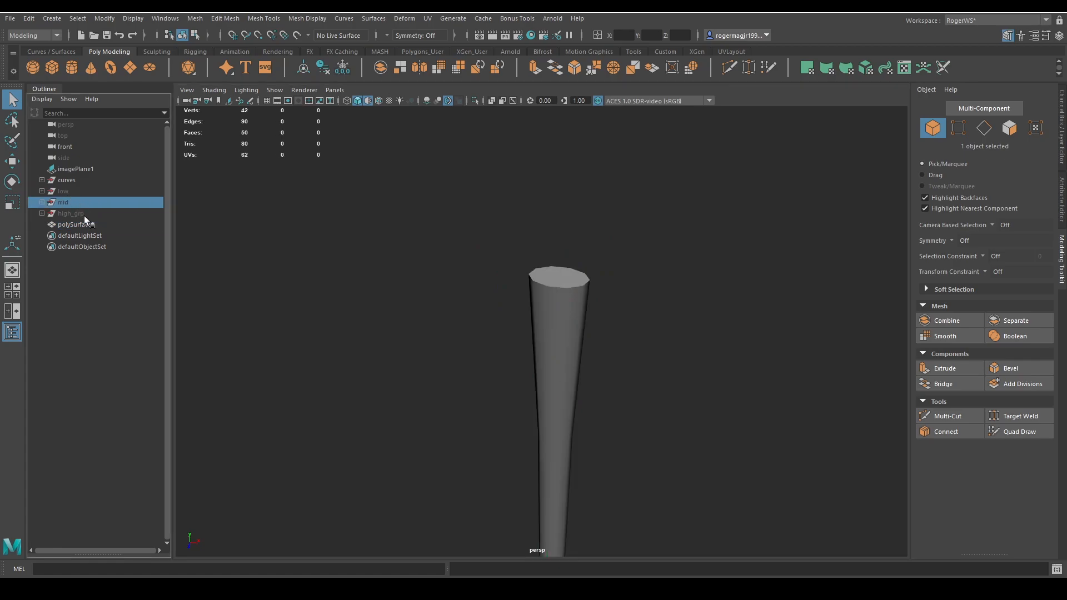
key(shift+h)
key(ctrl+1)
click(645, 270)
alt+middle_drag(647, 268, 624, 284)
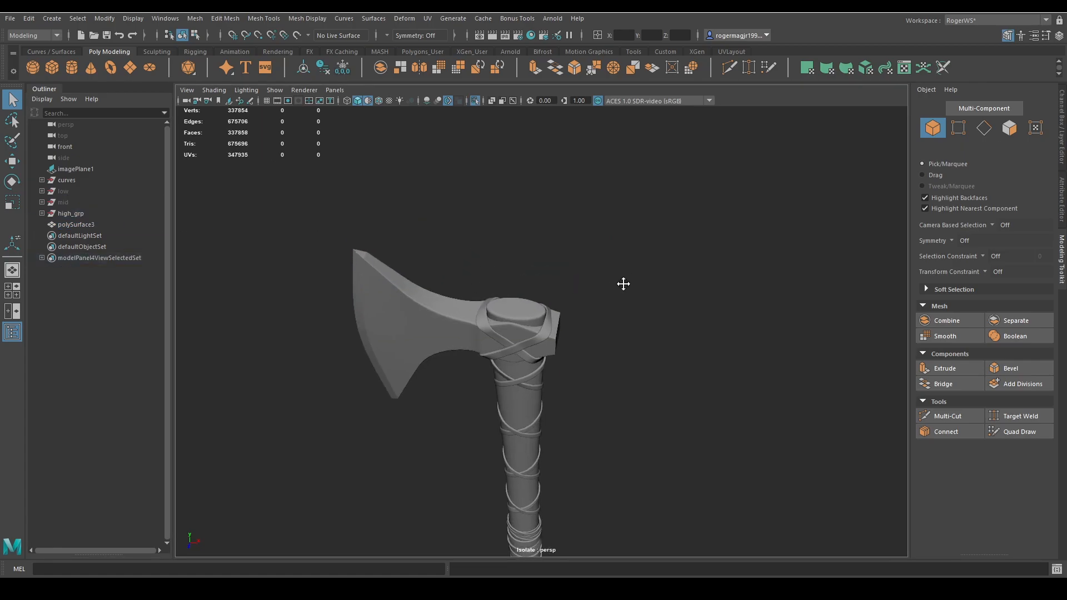
alt+drag(624, 284, 631, 265)
alt+right_drag(630, 265, 691, 265)
alt+middle_drag(691, 266, 682, 288)
scroll(681, 286, down, 3)
key(alt+5)
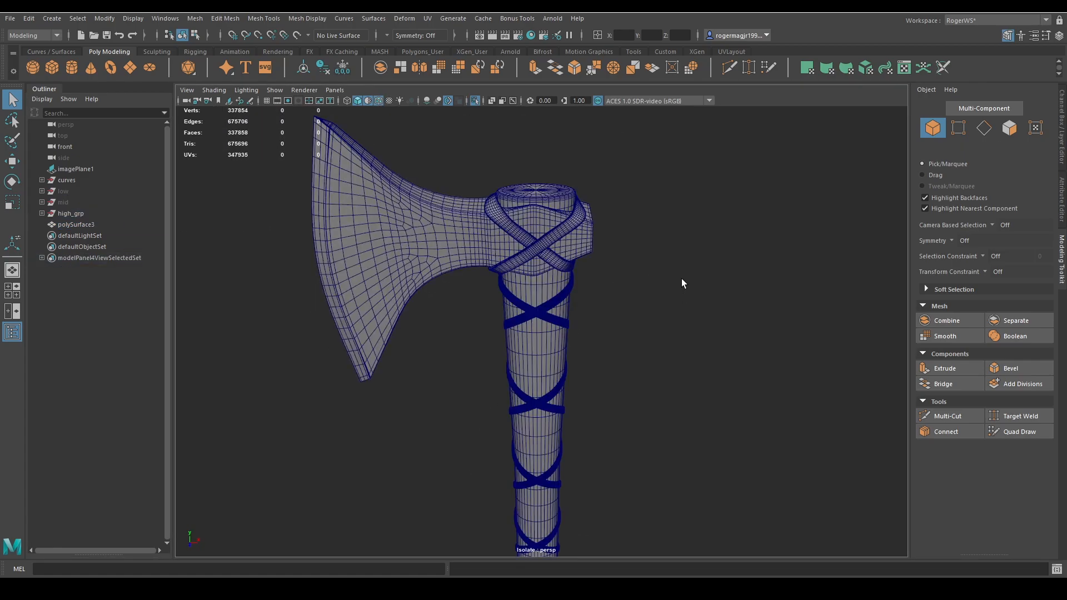
key(alt+5)
scroll(681, 278, down, 4)
mouse_move(681, 278)
alt+mouse_down()
mouse_move(690, 255)
mouse_move(664, 275)
alt+mouse_up()
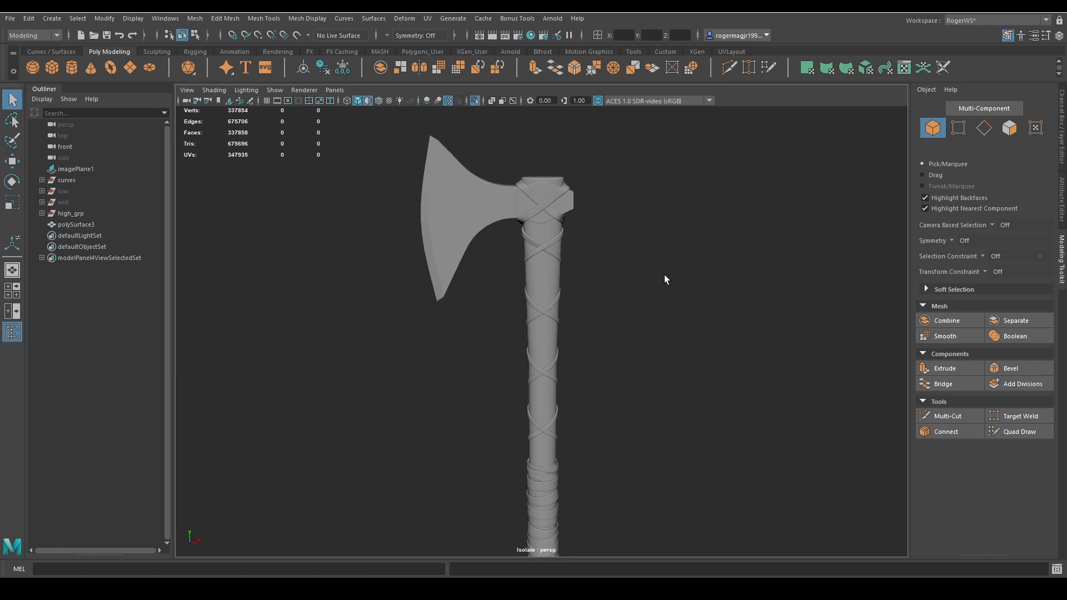
alt+middle_drag(617, 261, 612, 315)
alt+right_drag(611, 315, 705, 342)
Hide high_grp and turn off isolation, keeping only the reduced handle polySurface3 in view
click(74, 224)
click(74, 215)
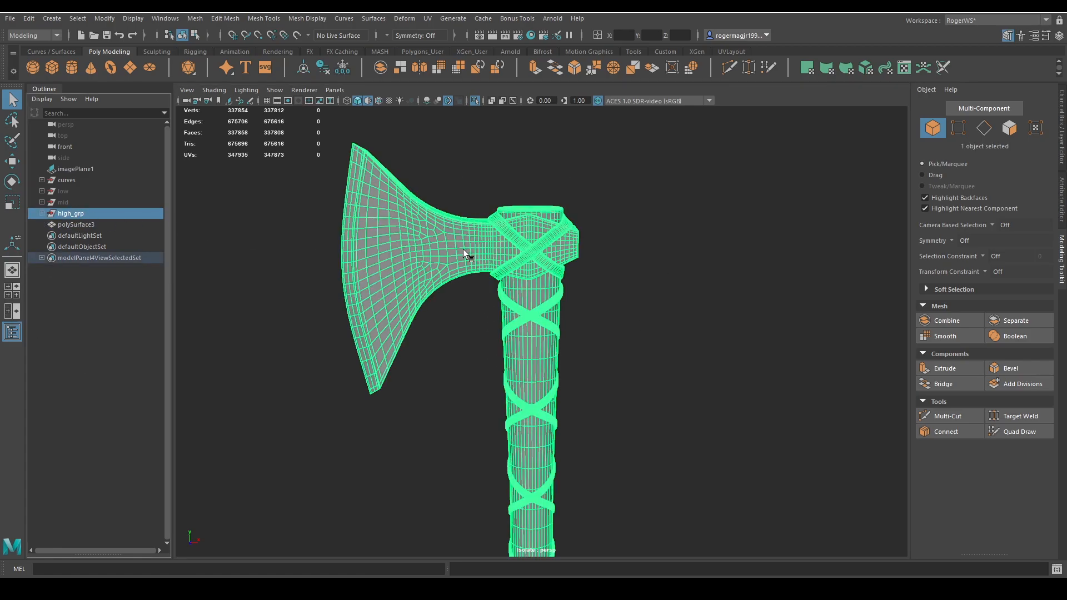
key(ctrl+h)
click(125, 225)
key(ctrl+1)
click(590, 295)
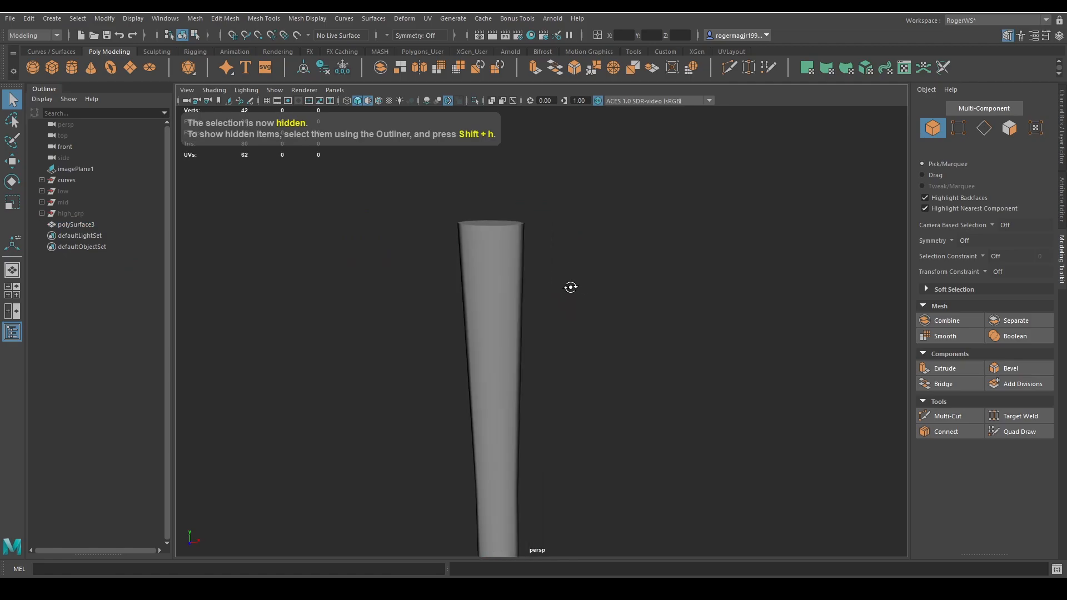
Try beveling the edge loop around the handle's top rim with a fraction of 0.189
alt+drag(571, 285, 538, 252)
alt+right_drag(538, 252, 539, 299)
click(489, 258)
right_drag(488, 257, 483, 200)
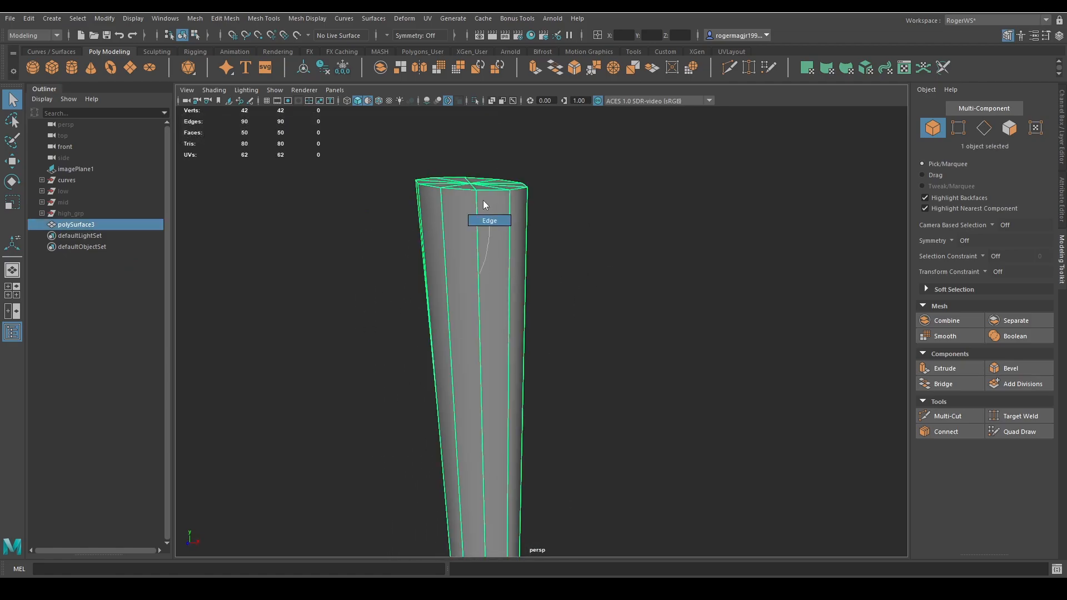
double_click(458, 192)
key(ctrl+b)
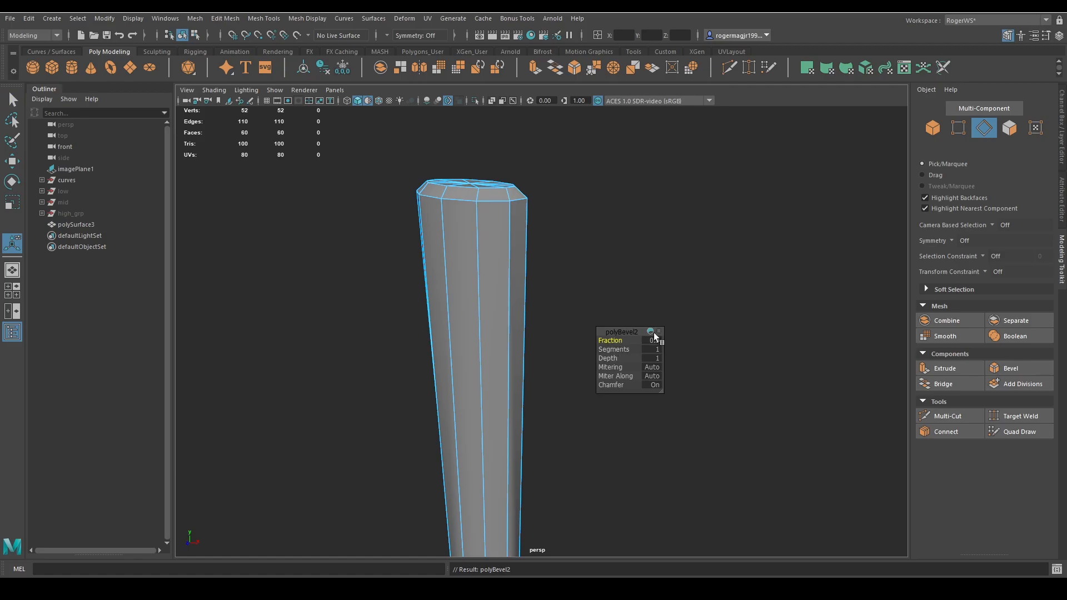
click(653, 333)
click(674, 338)
drag(616, 340, 440, 321)
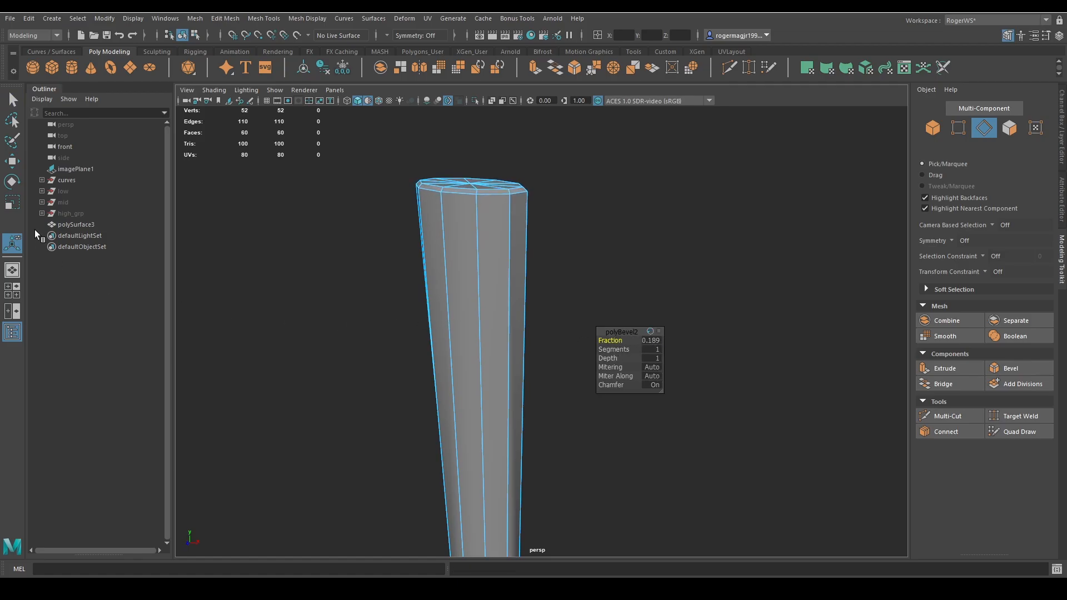
Unhide high_grp, and undo both that display change and the bevel on the handle's top rim
click(68, 212)
key(shift+h)
alt+middle_drag(565, 274, 621, 287)
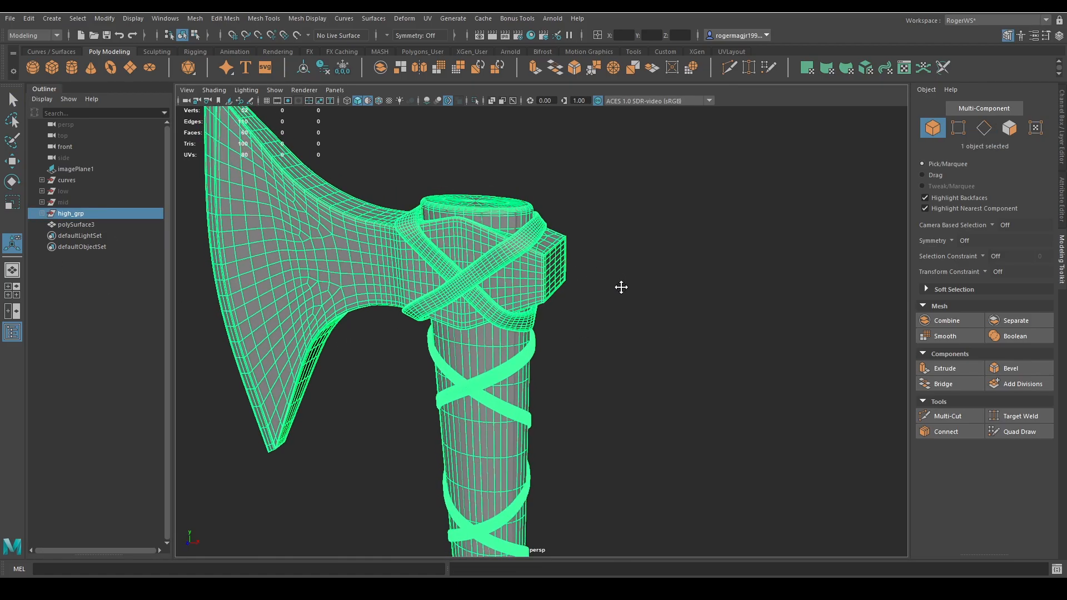
key(ctrl+z)
key(ctrl+z)
key(ctrl+z)
Unhide the high_grp meshes to compare them with the low-poly handle
click(68, 219)
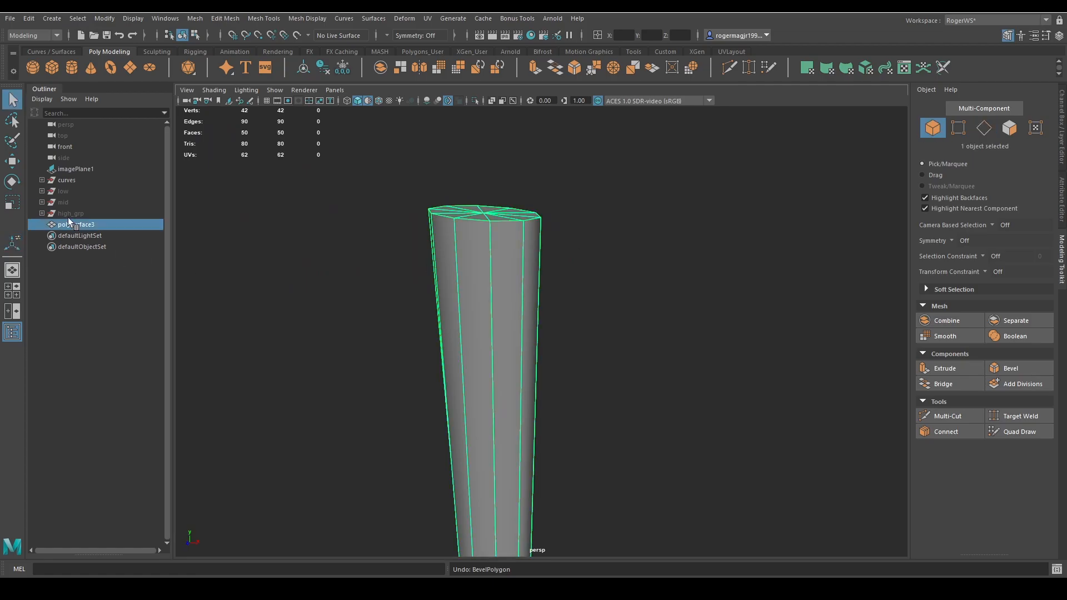
click(68, 213)
key(shift+h)
scroll(532, 375, down, 5)
alt+middle_drag(562, 320, 561, 238)
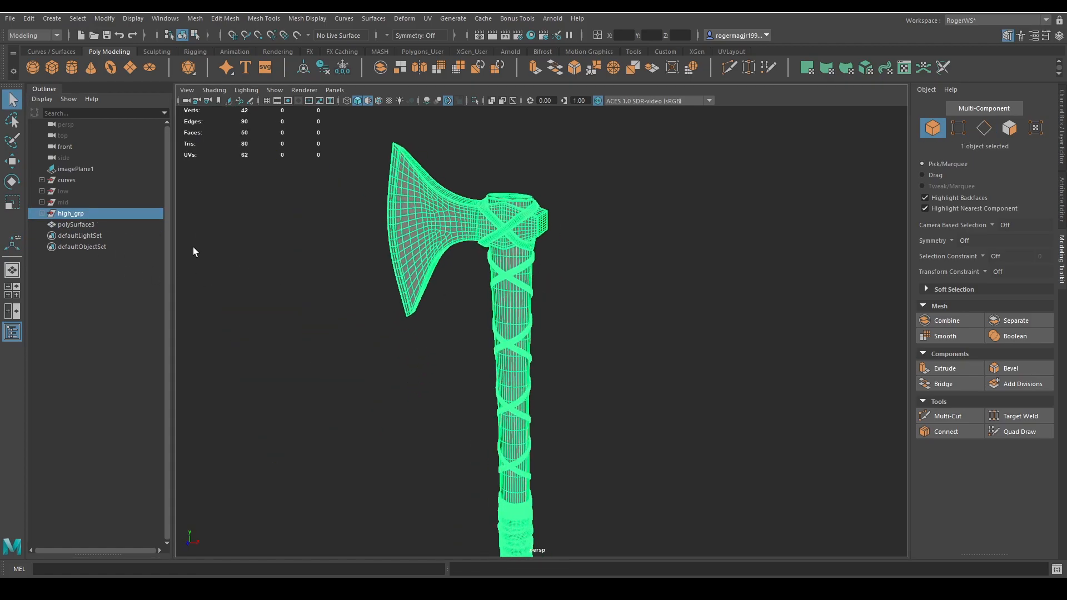
Bevel the edge loop around the top rim of polySurface3 with a fraction of 0.157, matching the high-poly handle
click(83, 223)
scroll(438, 301, up, 10)
alt+middle_drag(464, 214, 568, 358)
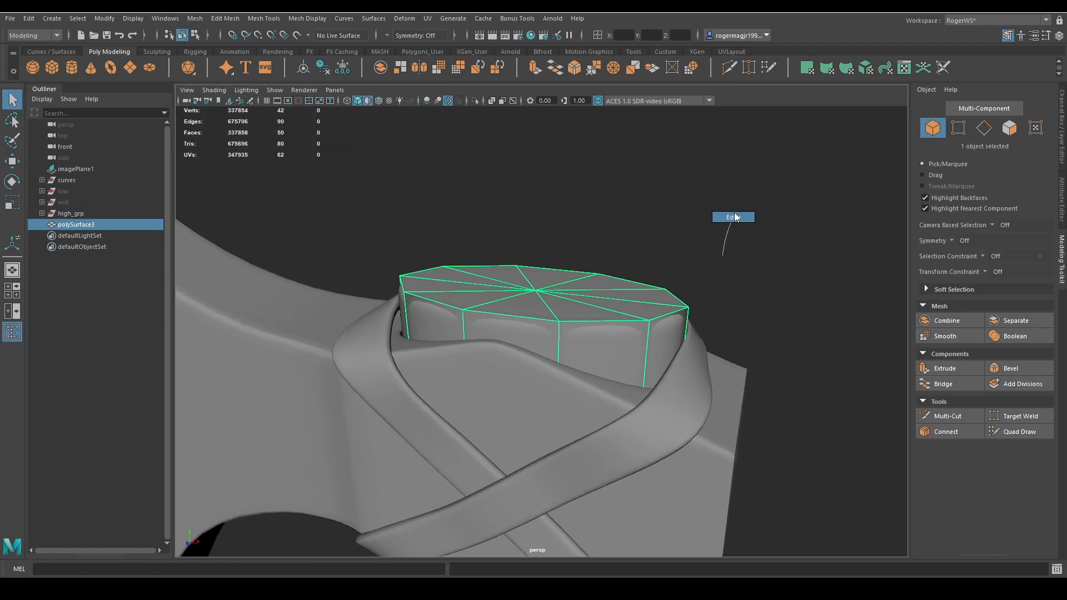
right_drag(734, 217, 734, 217)
double_click(572, 322)
key(ctrl+b)
drag(633, 342, 417, 326)
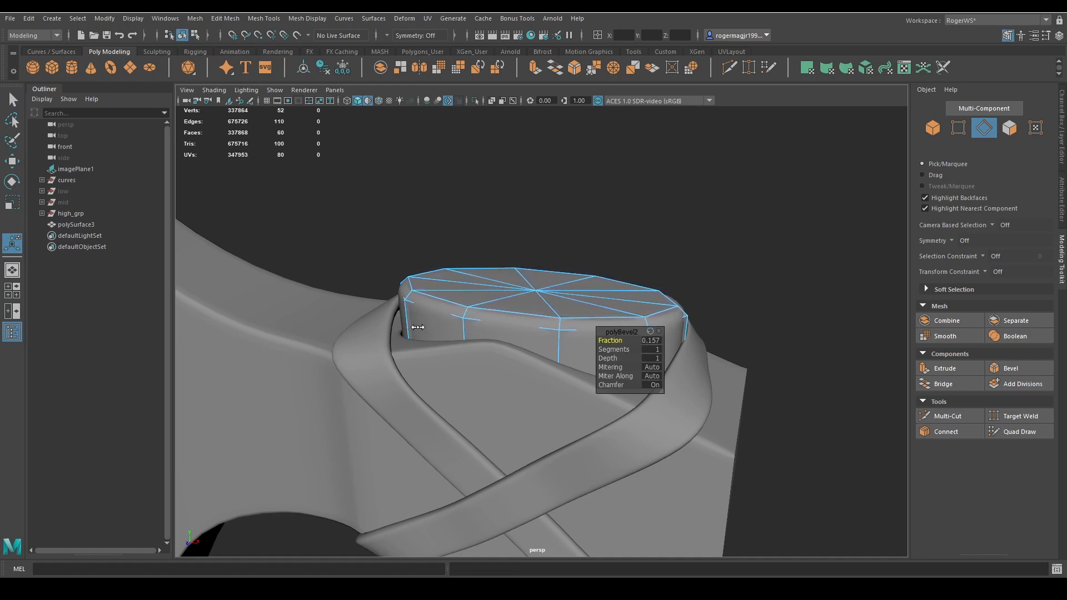
Bevel the edge loop around the handle's bottom rim with a fraction of 0.079
scroll(451, 321, down, 10)
alt+middle_drag(524, 283, 619, 225)
key(q)
right_drag(697, 216, 764, 179)
mouse_move(736, 333)
alt+mouse_down()
mouse_move(583, 331)
mouse_move(611, 267)
mouse_move(626, 263)
mouse_move(622, 355)
alt+mouse_up()
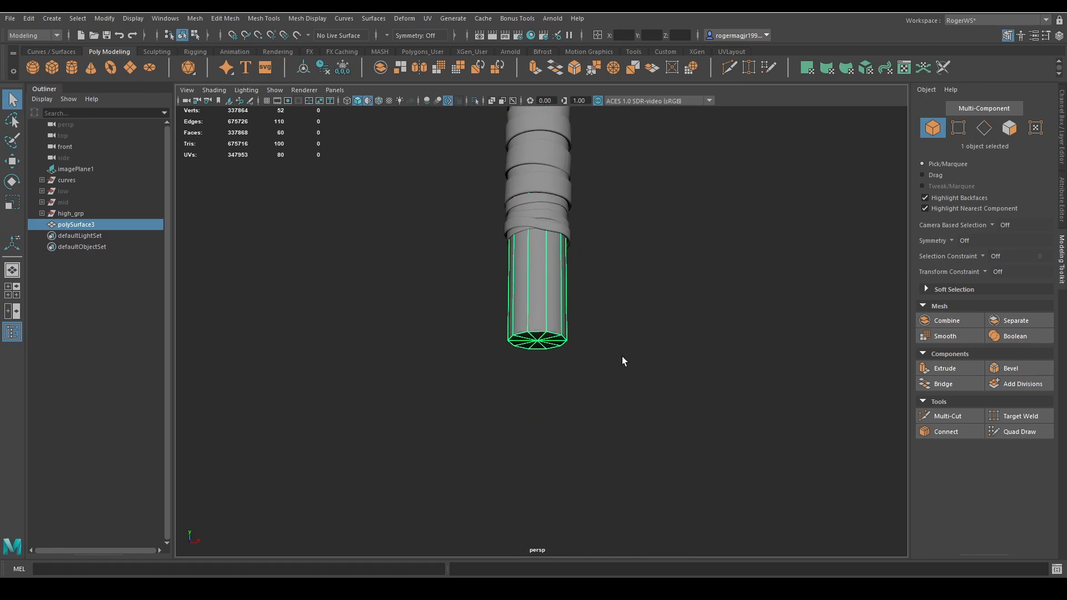
key(ctrl+1)
key(F10)
key(F8)
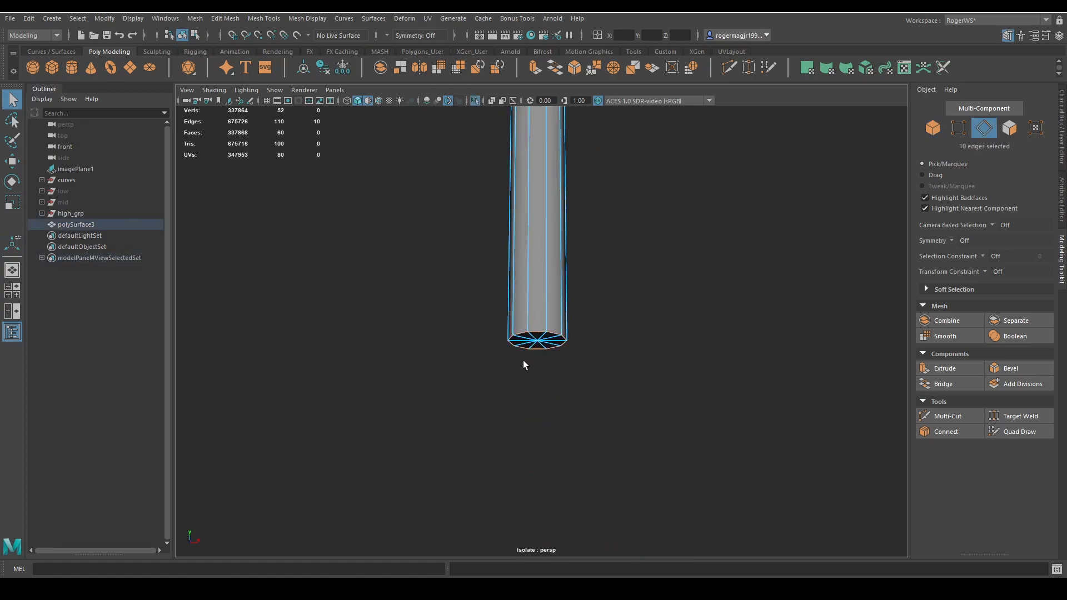
key(ctrl+1)
alt+right_drag(592, 345, 726, 283)
key(F10)
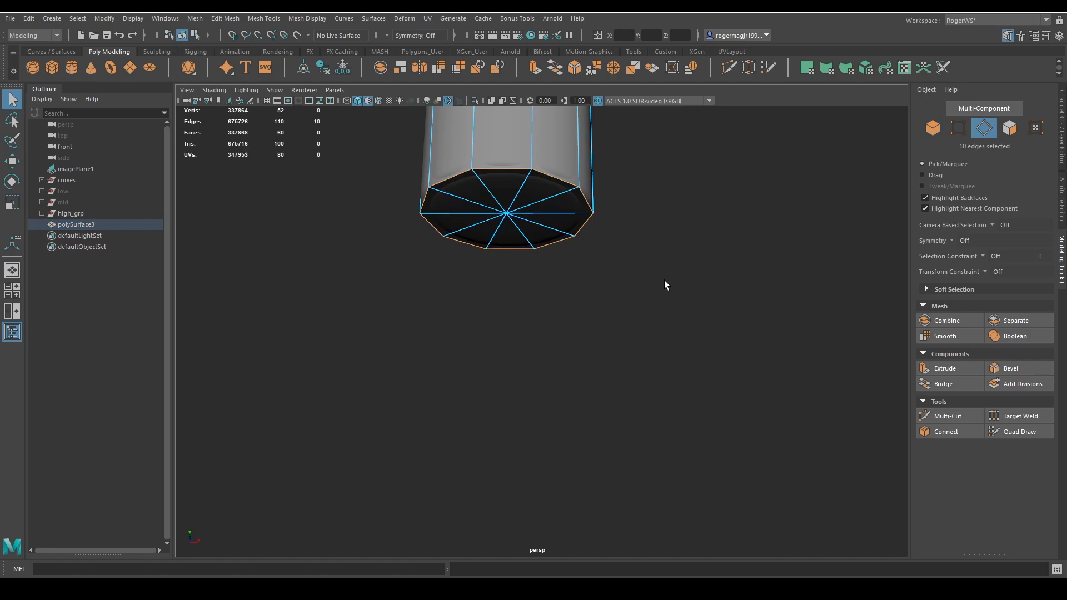
key(ctrl+b)
alt+middle_drag(683, 272, 686, 330)
drag(611, 340, 376, 330)
alt+right_drag(602, 319, 510, 325)
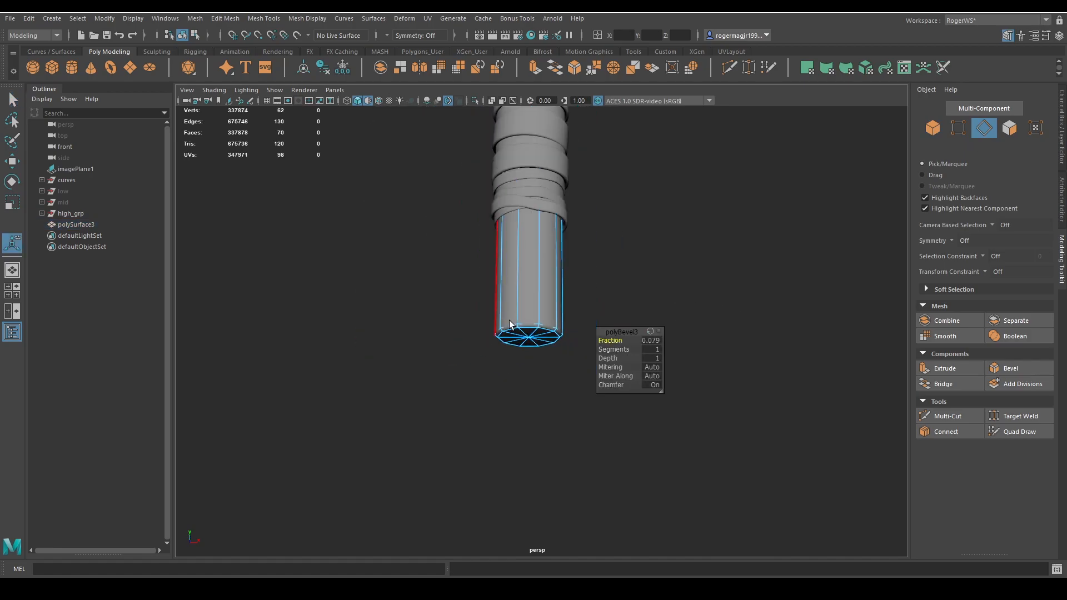
Return to object selection and hide the high_grp meshes
key(F8)
click(87, 214)
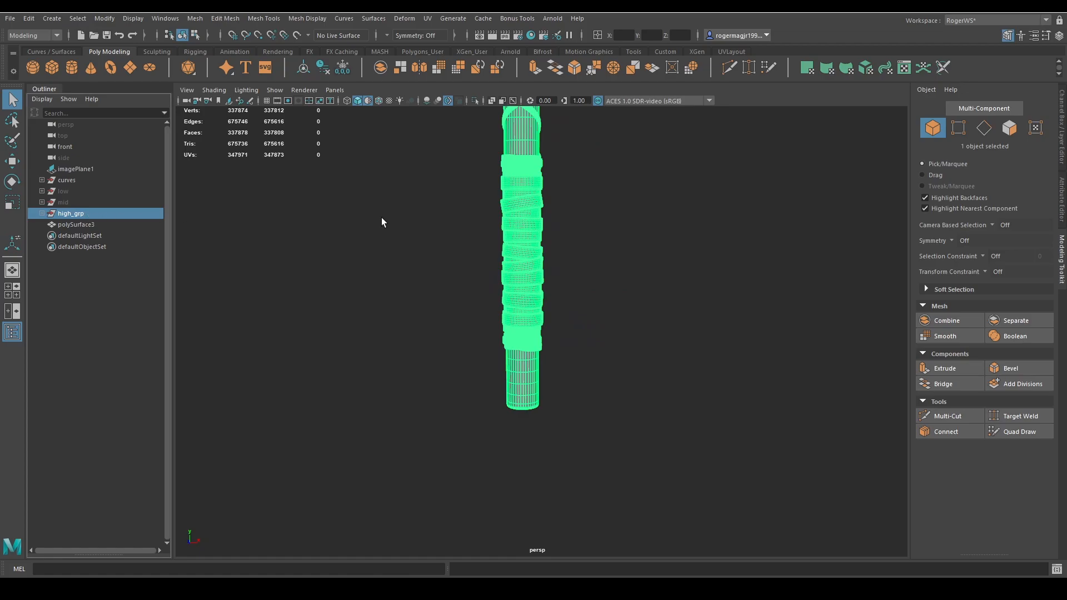
key(ctrl+h)
Delete the eight angled radial edges on the handle's top cap, keeping only the line across its middle
click(533, 262)
alt+drag(548, 274, 542, 319)
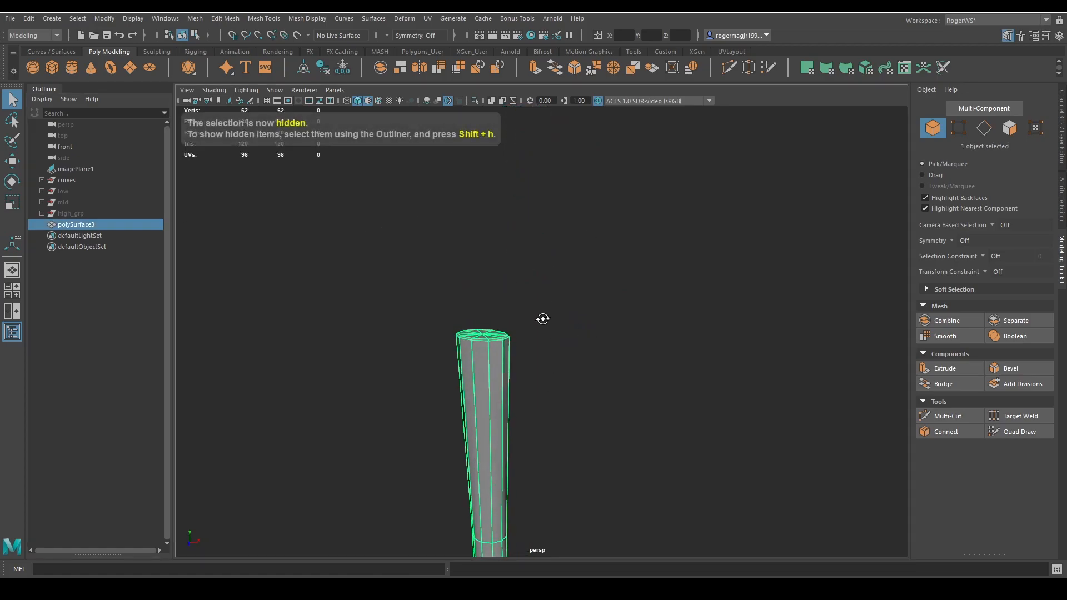
alt+middle_drag(547, 328, 645, 268)
key(F9)
drag(520, 231, 635, 292)
key(f)
alt+right_drag(635, 292, 603, 314)
alt+drag(603, 313, 609, 425)
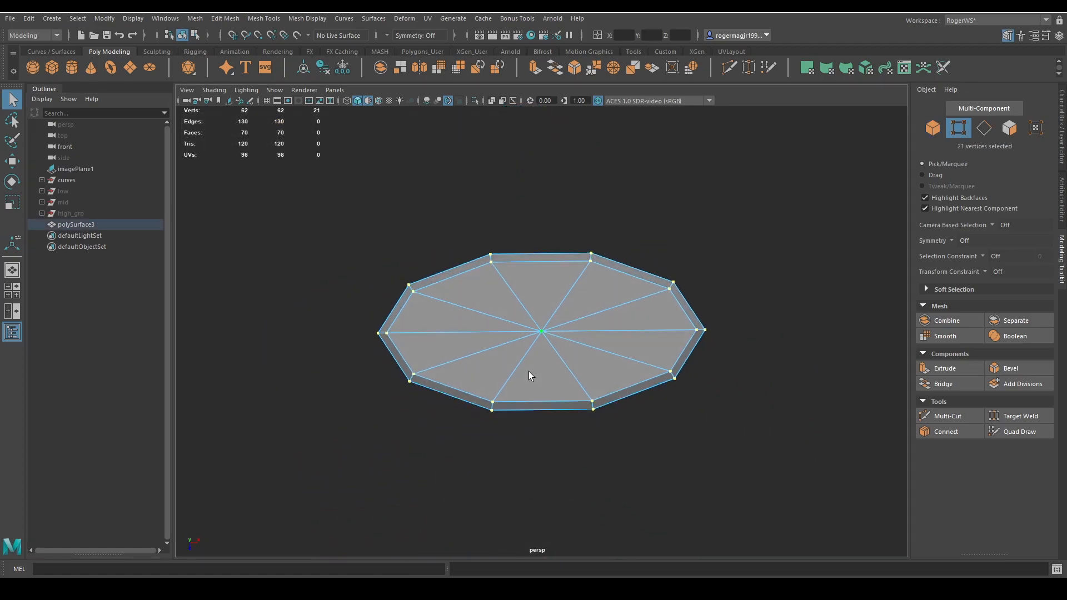
key(F10)
drag(505, 304, 615, 311)
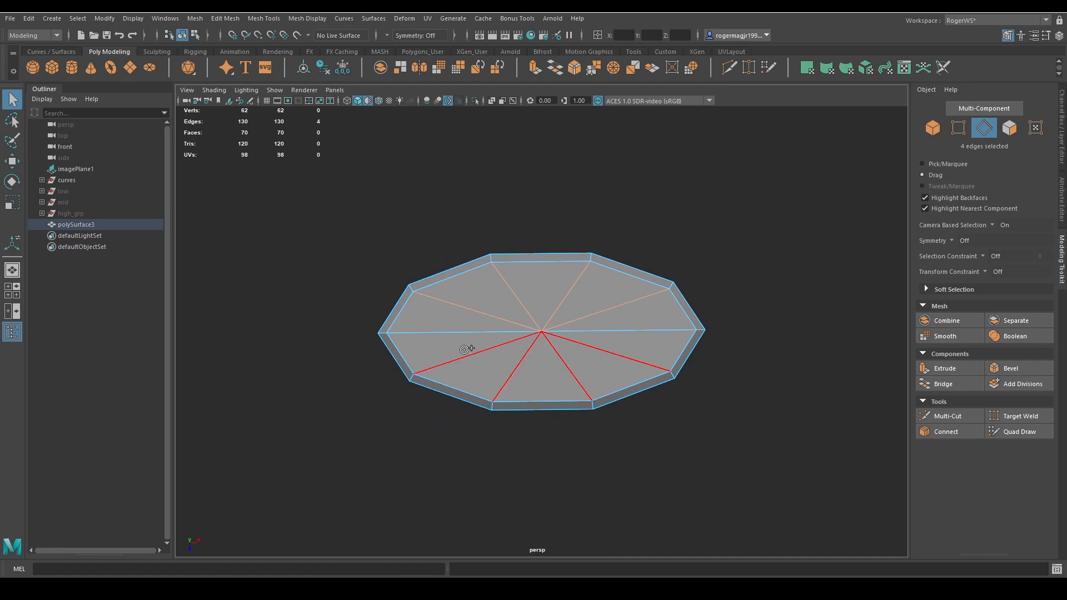
drag(464, 349, 460, 347)
key(ctrl+Delete)
Connect the opposite vertex pairs on either side of the top cap's middle line with parallel edges
key(F9)
click(413, 292)
shift+click(669, 289)
key(c)
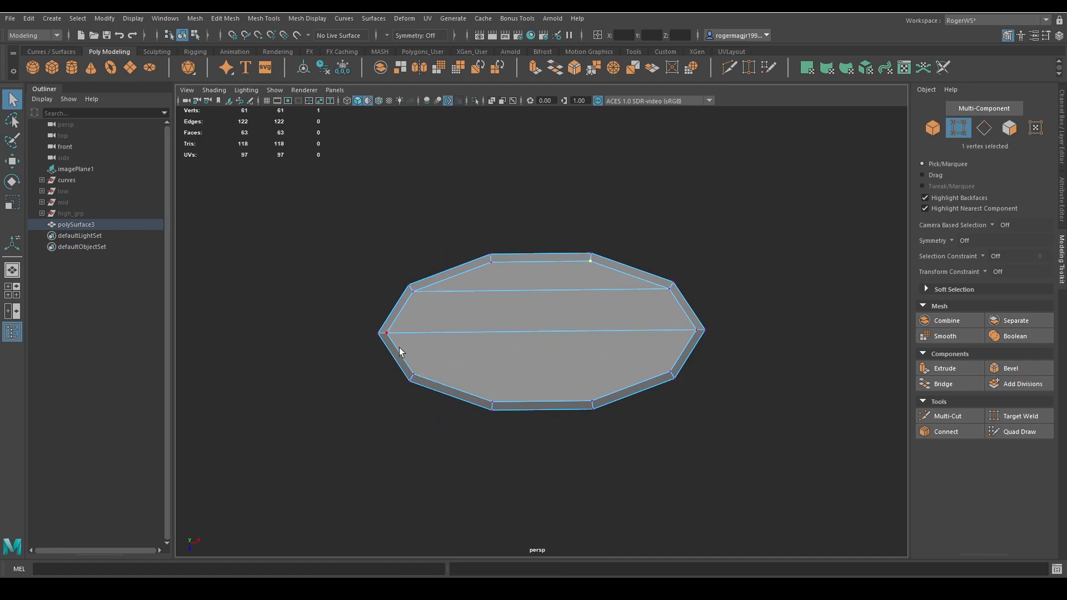
shift+click(658, 365)
key(c)
Delete the angled radial edges on the handle's bottom cap, keeping only the line across its middle
alt+drag(655, 361, 645, 289)
scroll(621, 304, down, 5)
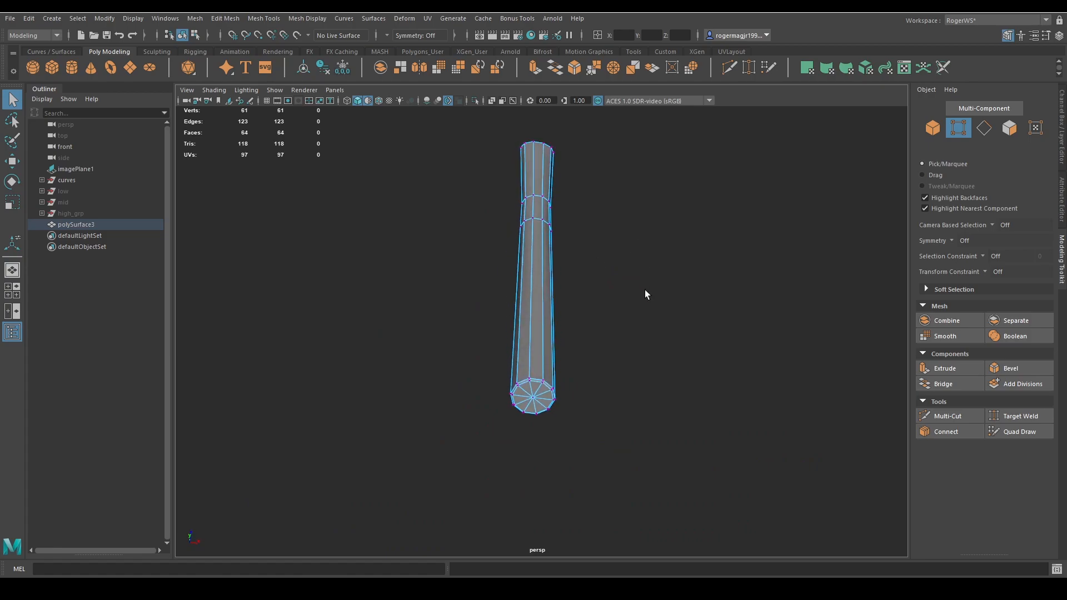
key(f)
alt+drag(561, 399, 562, 358)
key(w)
right_drag(517, 345, 517, 336)
click(491, 295)
key(q)
shift+drag(508, 259, 601, 288)
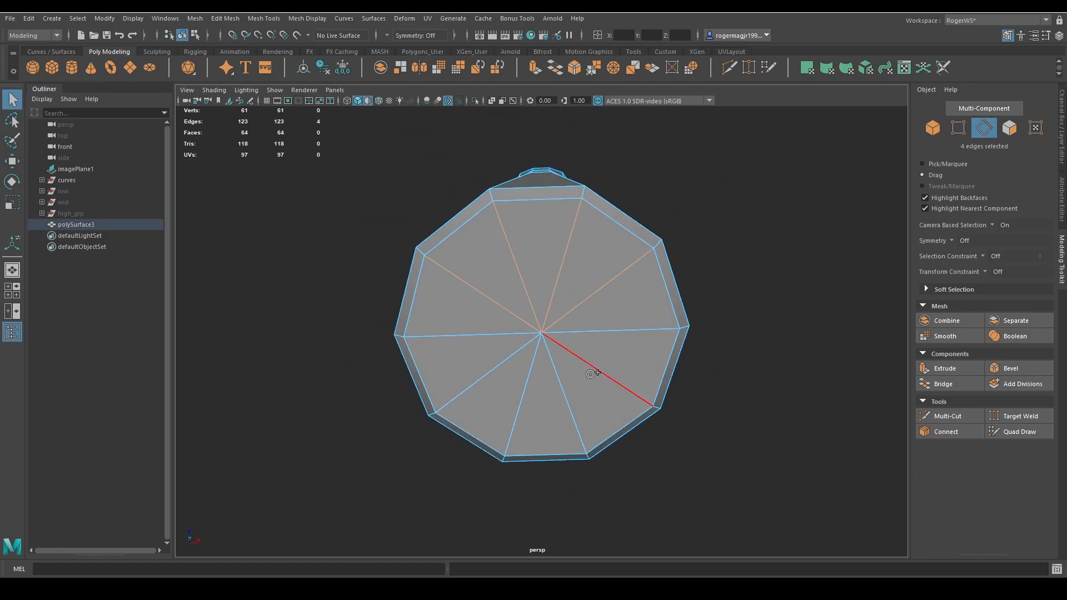
shift+drag(594, 370, 482, 376)
shift+click(557, 389)
key(Delete)
Connect the opposite vertex pairs above and below the bottom cap's middle line with parallel edges
right_drag(509, 303, 404, 278)
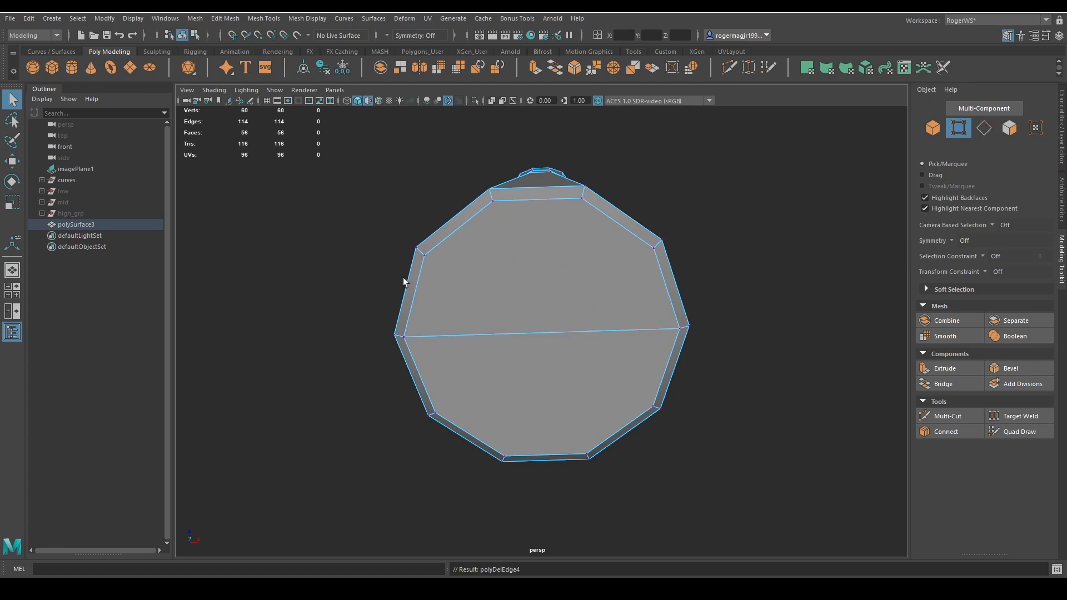
shift+click(631, 258)
key(g)
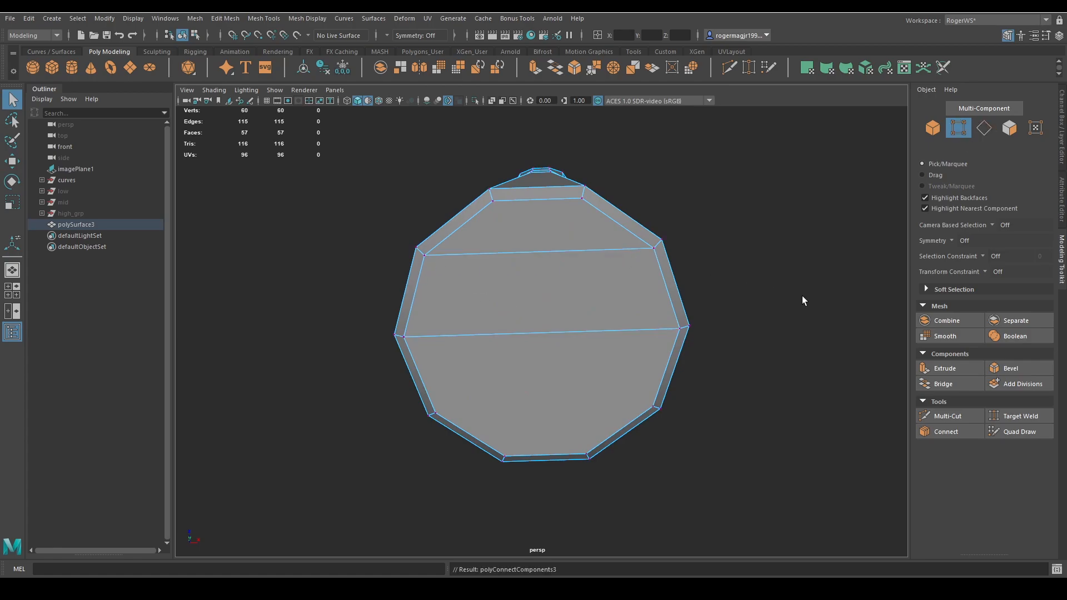
alt+middle_drag(593, 279, 619, 276)
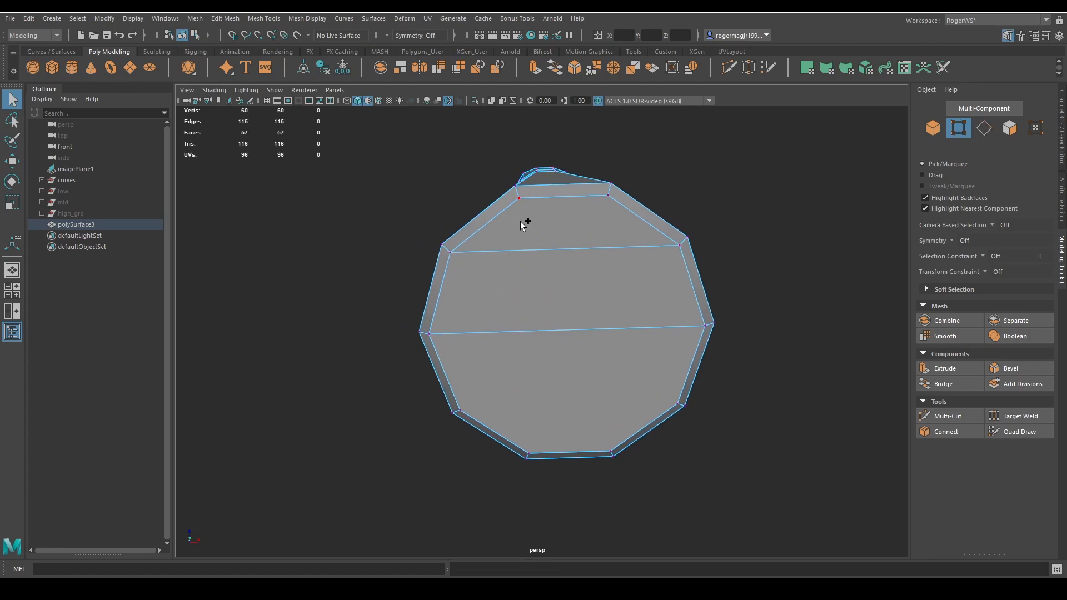
shift+click(657, 371)
key(g)
Examine the handle's shape and shading along its full length and at both caps in object mode
alt+drag(662, 358, 660, 375)
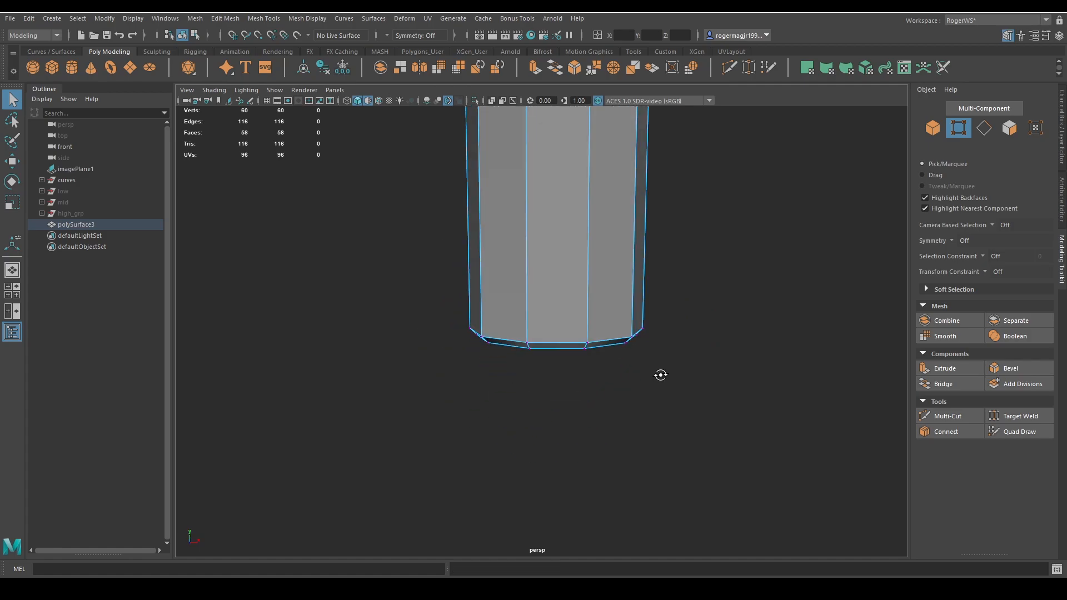
scroll(653, 253, down, 10)
alt+middle_drag(651, 256, 631, 392)
scroll(626, 300, down, 3)
alt+middle_drag(624, 305, 620, 334)
right_drag(619, 324, 652, 286)
click(522, 318)
mouse_move(522, 319)
alt+mouse_down()
mouse_move(529, 353)
mouse_move(555, 257)
mouse_move(592, 261)
mouse_move(569, 188)
alt+mouse_up()
scroll(583, 289, up, 3)
click(553, 248)
click(545, 275)
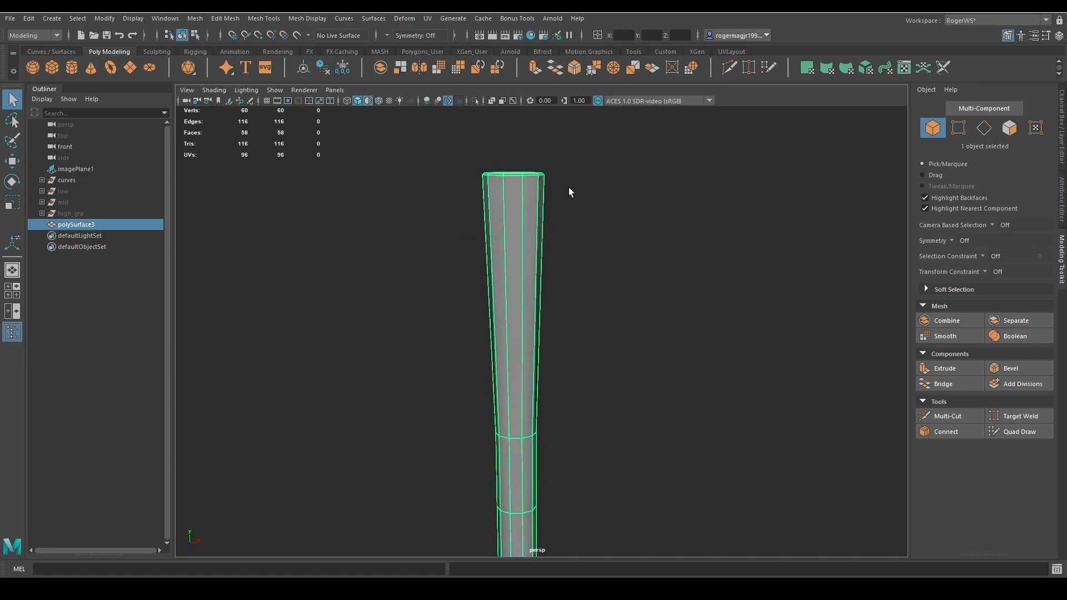
mouse_move(568, 182)
shift+right_down()
mouse_move(631, 216)
mouse_move(681, 194)
shift+right_up()
click(682, 184)
scroll(681, 184, down, 3)
alt+drag(661, 214, 537, 294)
alt+middle_drag(528, 300, 595, 156)
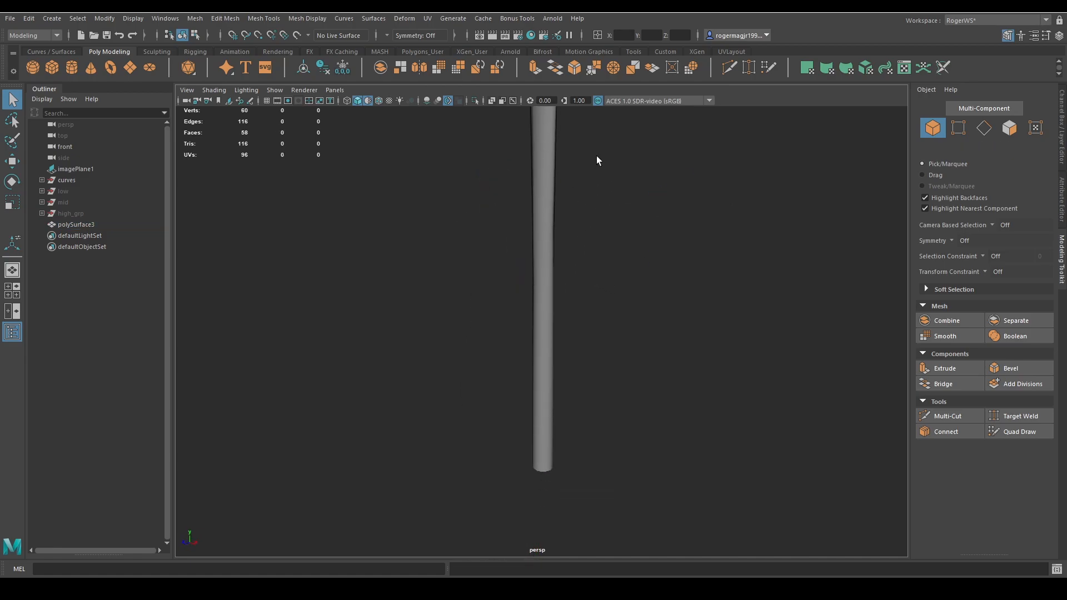
scroll(596, 156, down, 2)
alt+drag(592, 160, 627, 213)
alt+middle_drag(607, 243, 610, 266)
key(f)
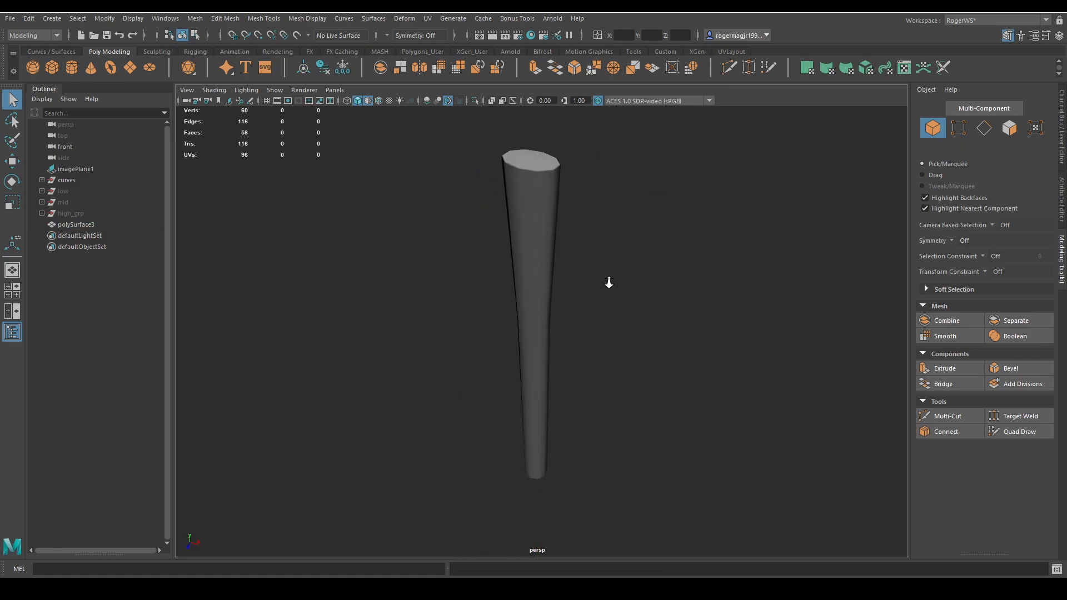
key(ctrl+1)
key(f)
key(ctrl+1)
Move polySurface3 into the low group and make that group visible
click(76, 226)
middle_drag(75, 226, 66, 192)
click(70, 192)
click(78, 204)
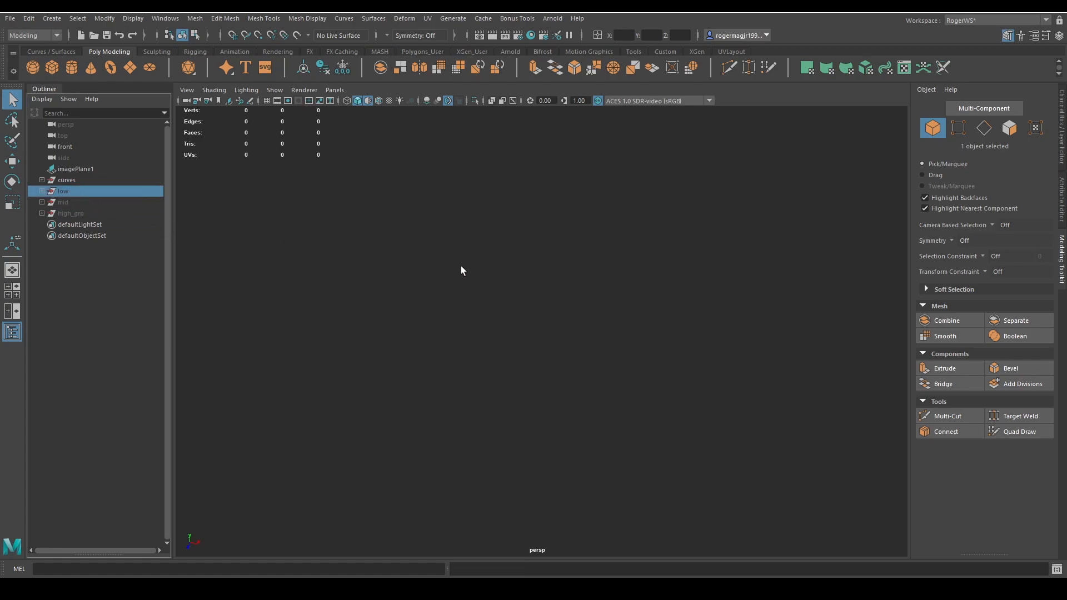
key(h)
Isolate the low-poly axe head in the viewport
scroll(509, 284, up, 2)
alt+drag(567, 285, 638, 376)
click(507, 285)
key(ctrl+1)
scroll(574, 284, up, 4)
key(w)
key(q)
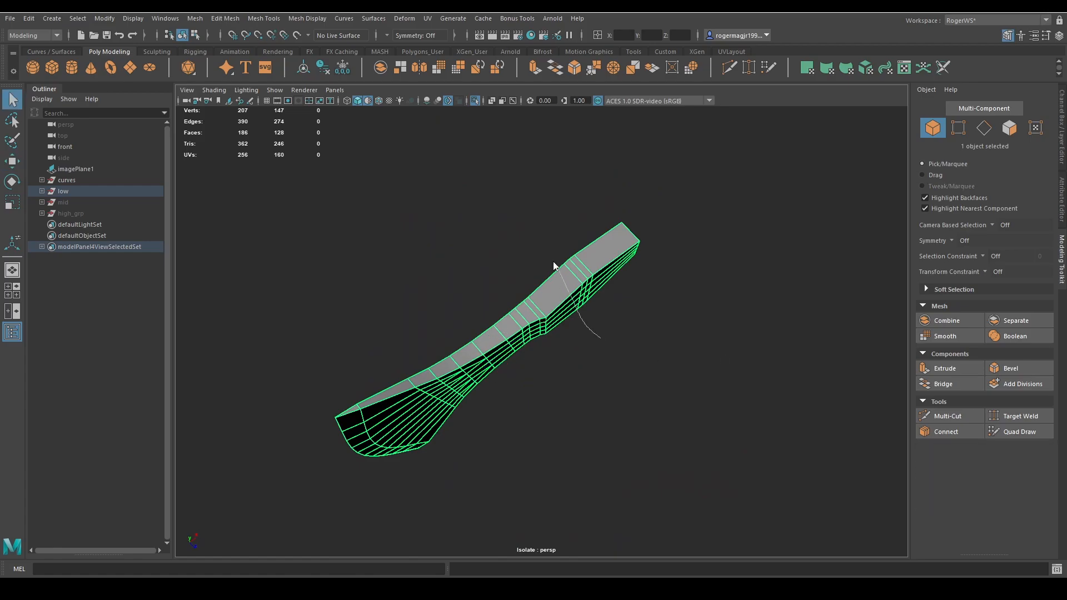
alt+drag(554, 262, 526, 255)
Try merging rows of three vertices to their centers at the widest part of the axe head's socket
alt+drag(559, 293, 576, 300)
scroll(589, 297, up, 4)
alt+middle_drag(606, 294, 540, 298)
mouse_move(558, 298)
alt+mouse_down()
mouse_move(493, 312)
mouse_move(579, 301)
alt+mouse_up()
right_drag(579, 301, 578, 261)
drag(546, 236, 578, 251)
alt+drag(612, 301, 707, 322)
shift+right_drag(708, 311, 709, 283)
alt+drag(703, 294, 608, 289)
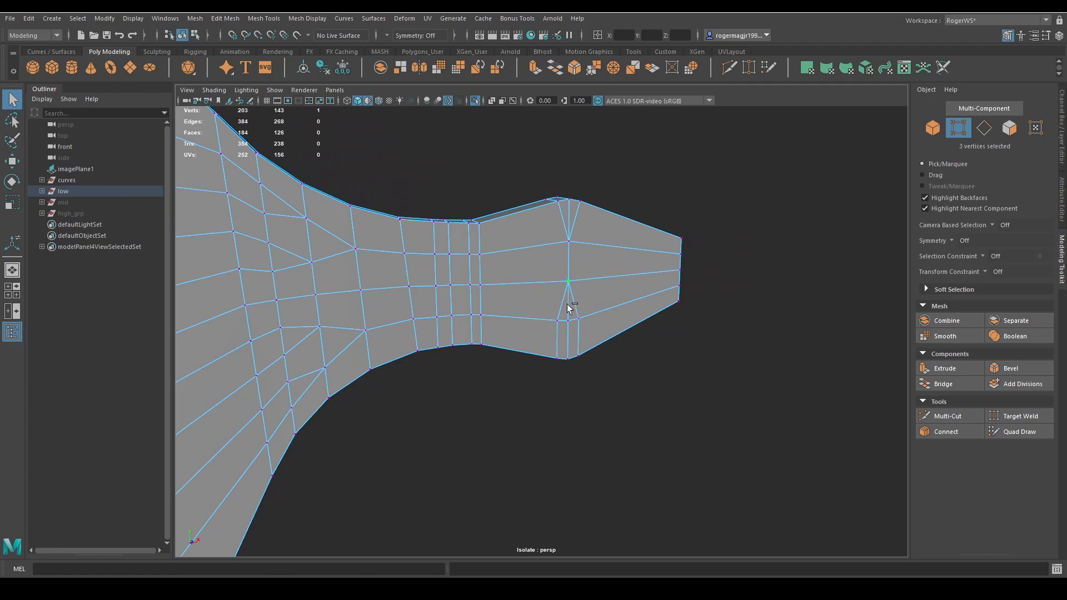
Undo the vertex merges on the axe head's socket
key(ctrl+z)
key(ctrl+z)
key(ctrl+z)
key(ctrl+z)
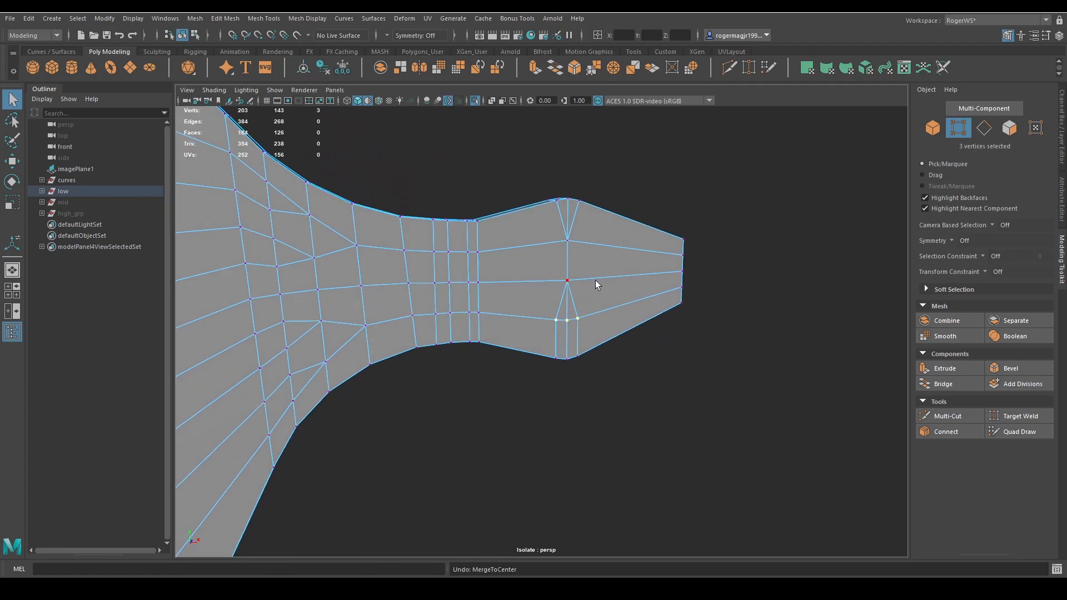
key(ctrl+z)
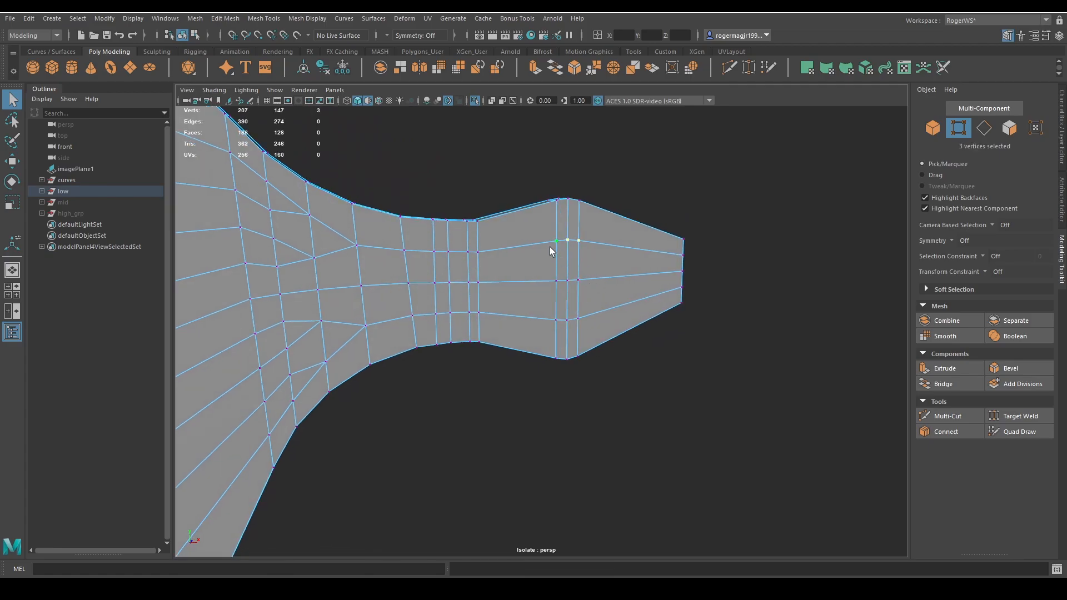
Merge each of the three inner rows of three vertices at the socket's widest part to its center
alt+drag(582, 245, 619, 296)
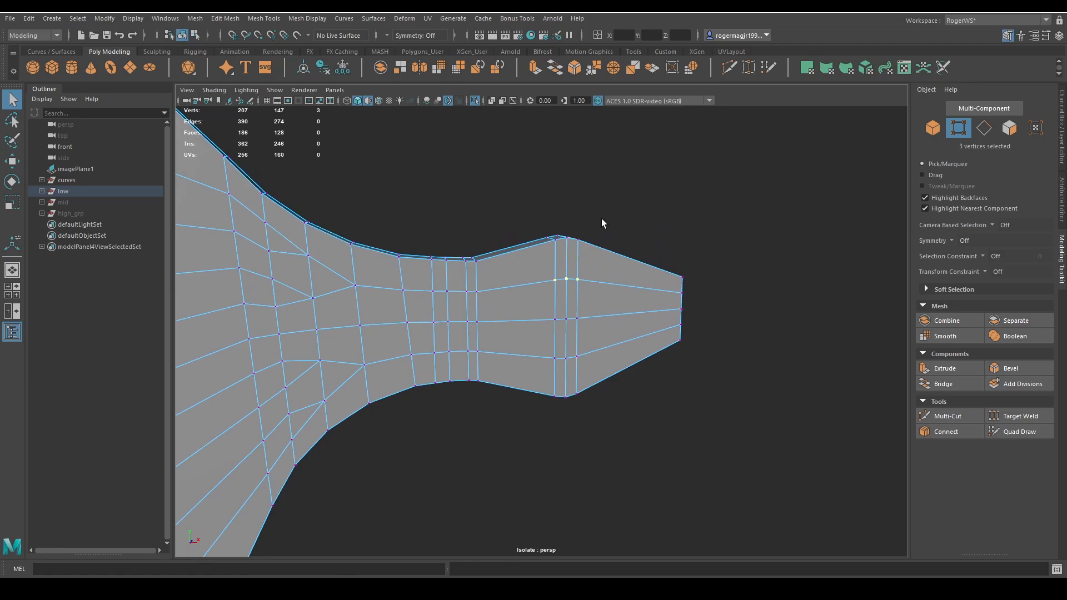
shift+right_drag(612, 211, 605, 151)
key(g)
drag(553, 353, 553, 315)
key(g)
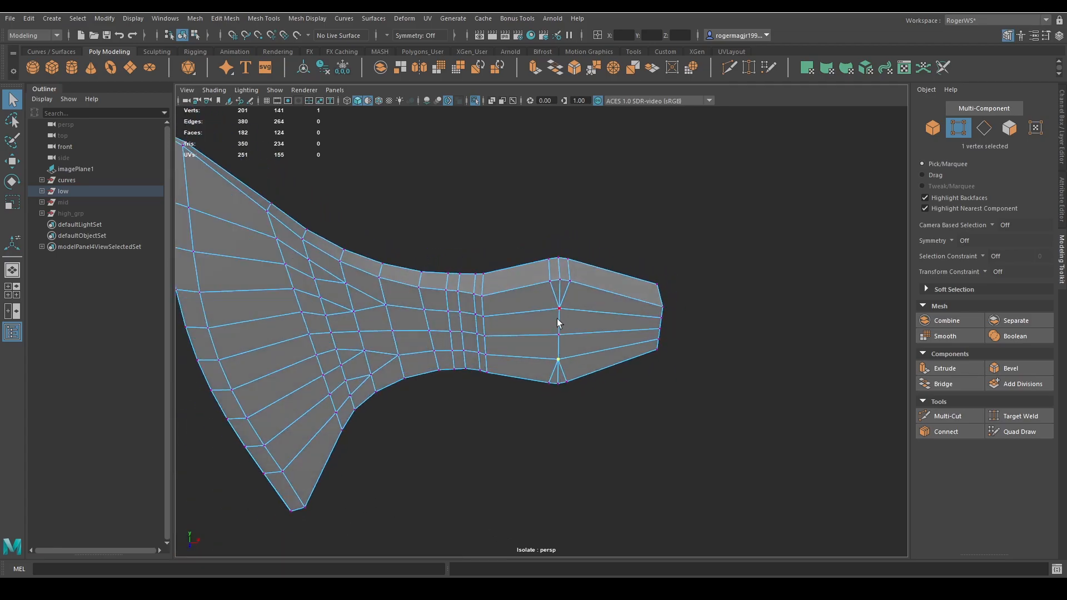
Merge the socket's central column of vertices into one, and the inner vertices of the near rear edge into another
shift+click(558, 347)
key(g)
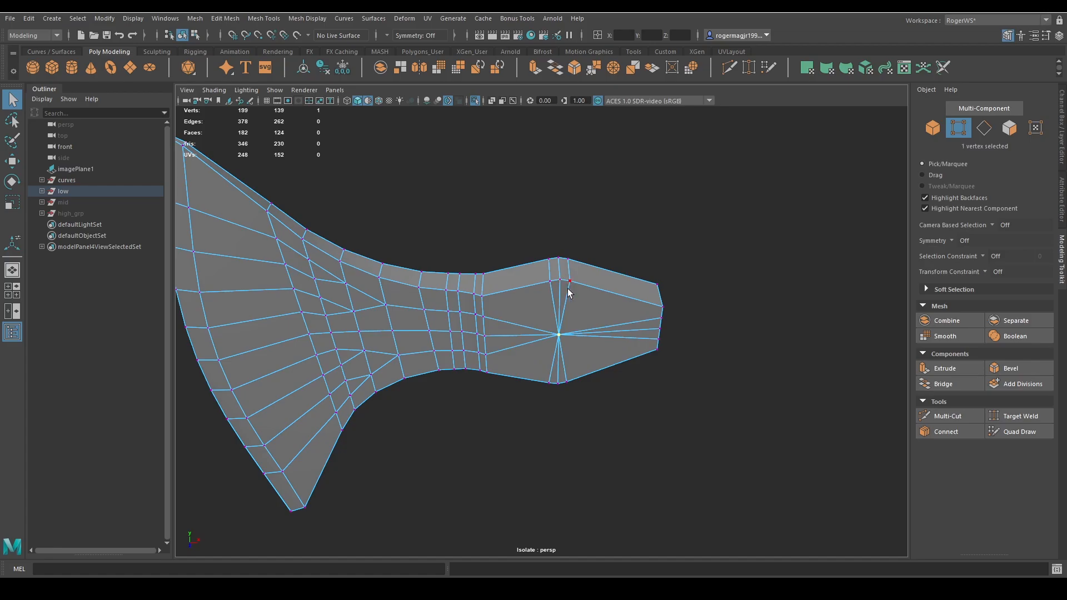
alt+drag(568, 293, 602, 309)
key(g)
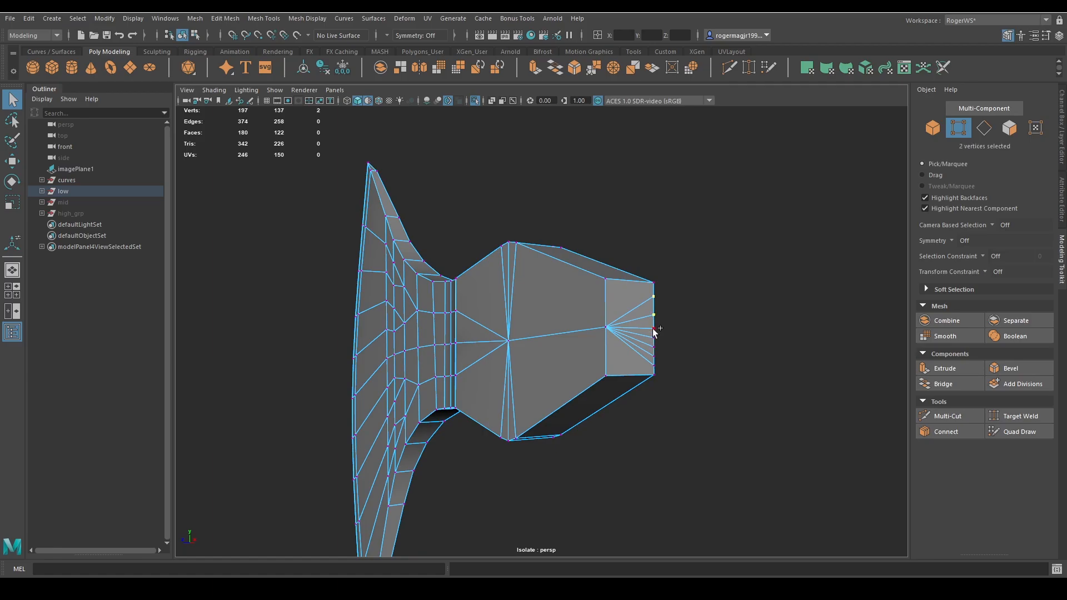
Merge the inner vertices of the socket's far rear edge into one, and target-weld the rear face's middle vertices to its corners
key(g)
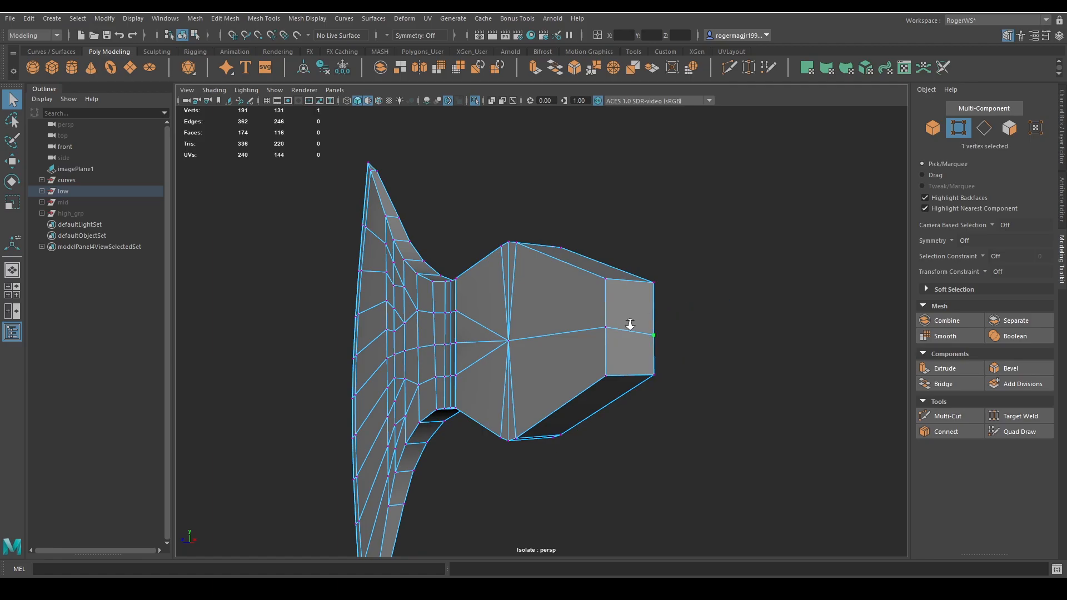
alt+drag(628, 322, 664, 343)
click(660, 340)
shift+right_drag(708, 349, 709, 303)
drag(658, 341, 528, 339)
key(q)
Delete all the edges radiating from the central vertex on the side face of the axe head's socket
click(549, 353)
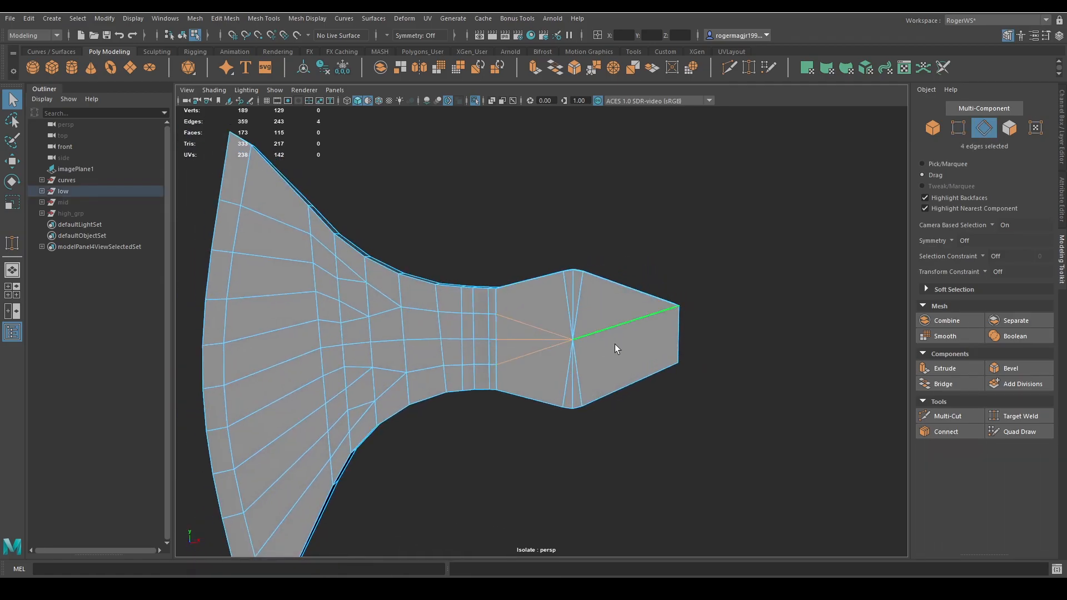
key(Delete)
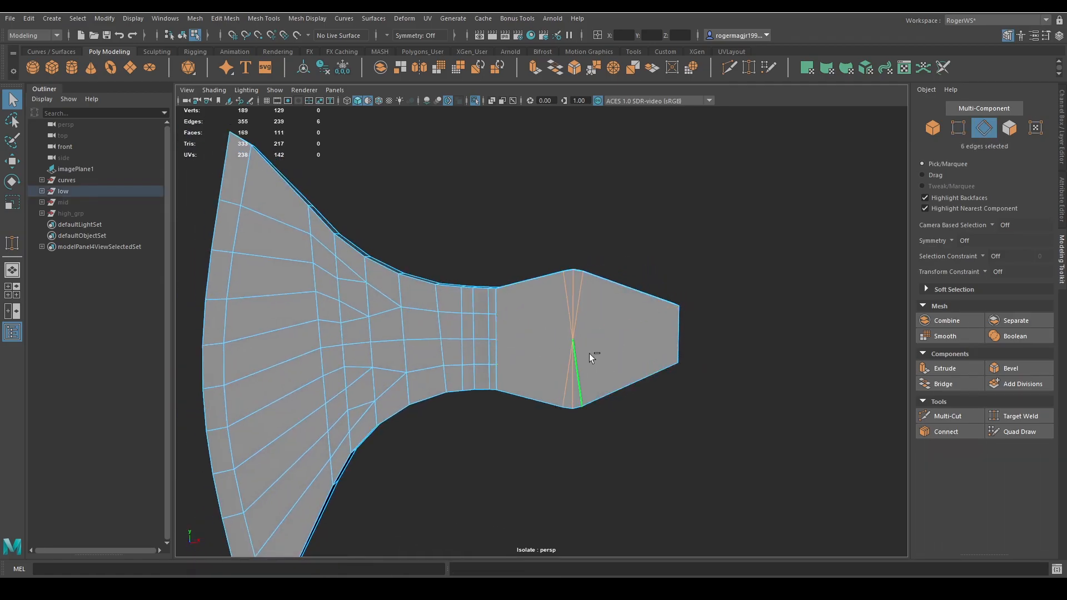
key(Delete)
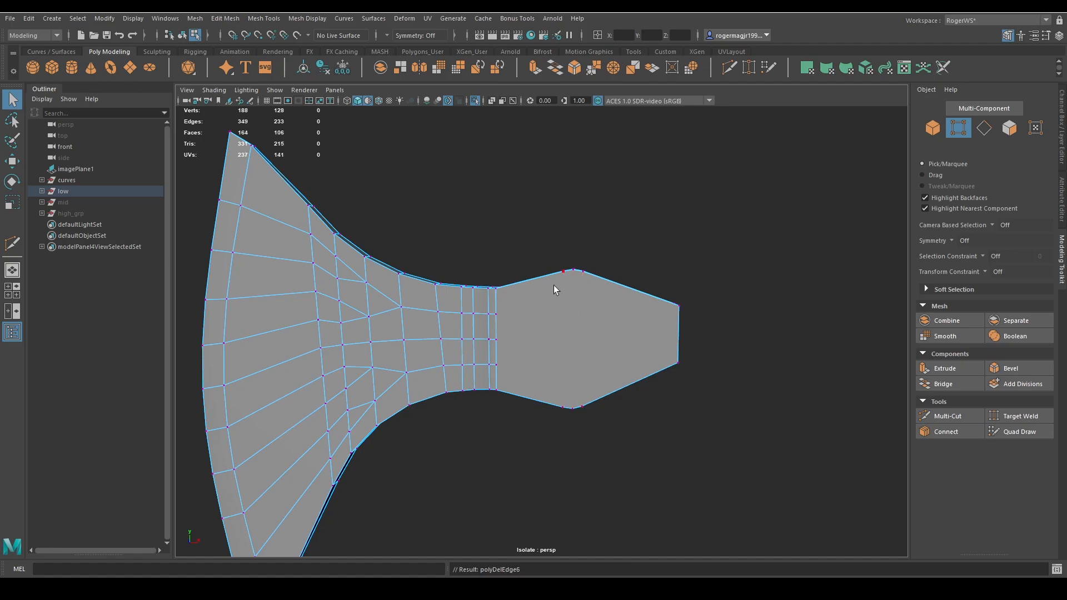
Connect the matching upper and lower vertices at the socket's widest part with three straight vertical edges, replacing the slanted one
key(ctrl+c)
click(567, 401)
shift+click(583, 271)
key(ctrl+c)
key(ctrl+c)
click(584, 303)
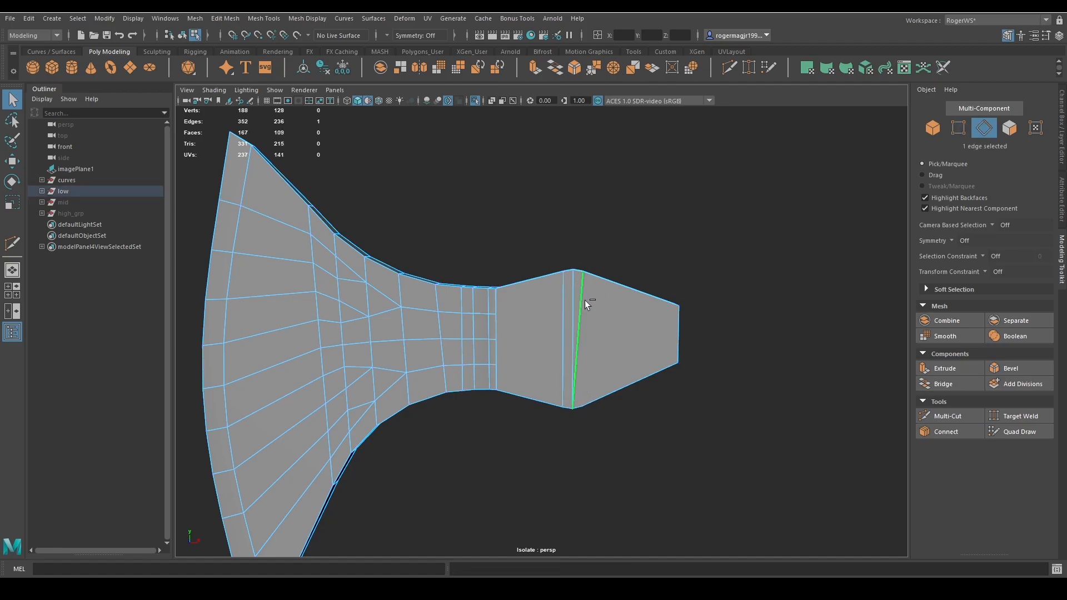
right_drag(548, 402, 547, 403)
click(583, 406)
shift+click(584, 271)
key(ctrl+c)
Try deleting the vertical edge loop across the middle of the blade, and undo it
scroll(555, 361, down, 3)
mouse_move(550, 367)
alt+mouse_down()
mouse_move(567, 407)
mouse_move(560, 356)
alt+mouse_up()
alt+middle_drag(560, 356, 587, 354)
mouse_move(588, 354)
alt+mouse_down()
mouse_move(554, 352)
mouse_move(492, 369)
mouse_move(488, 382)
mouse_move(586, 400)
mouse_move(605, 381)
mouse_move(591, 369)
alt+mouse_up()
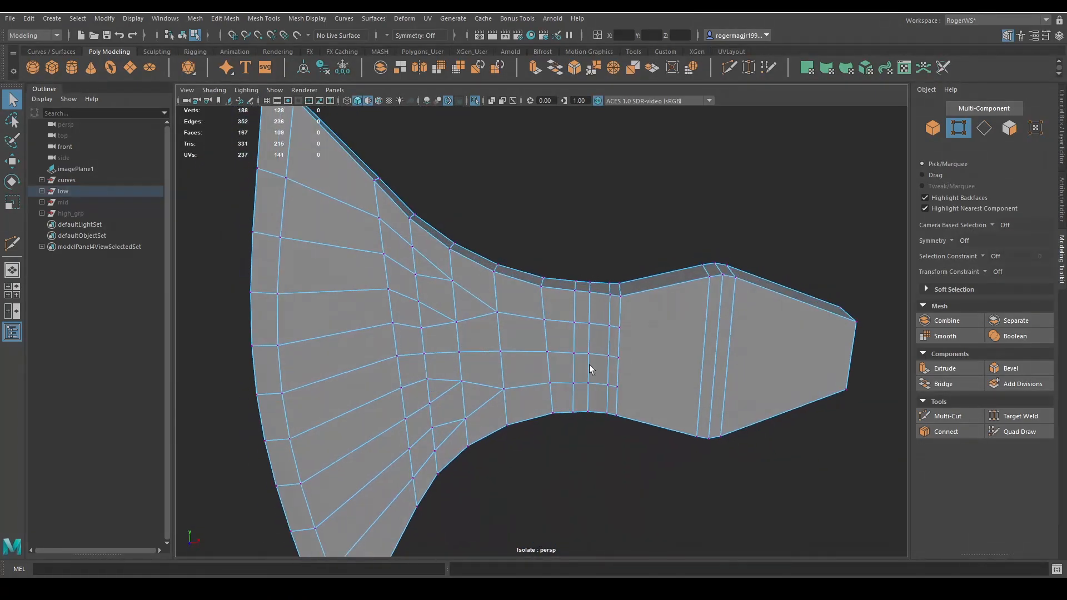
alt+right_drag(591, 369, 527, 366)
alt+middle_drag(528, 365, 629, 370)
alt+drag(629, 371, 598, 400)
right_drag(598, 400, 577, 317)
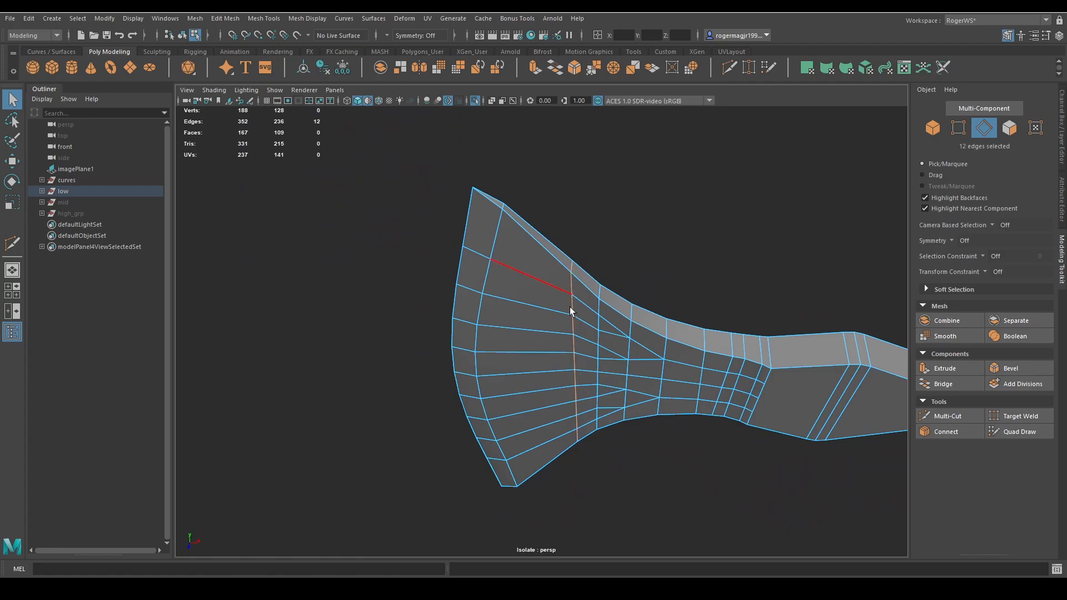
alt+drag(573, 311, 591, 283)
key(ctrl+Delete)
key(ctrl+z)
Merge the two upper inner vertices of the blade's middle column to their center
alt+drag(557, 362, 582, 364)
scroll(572, 325, up, 2)
right_drag(566, 305, 535, 294)
click(562, 259)
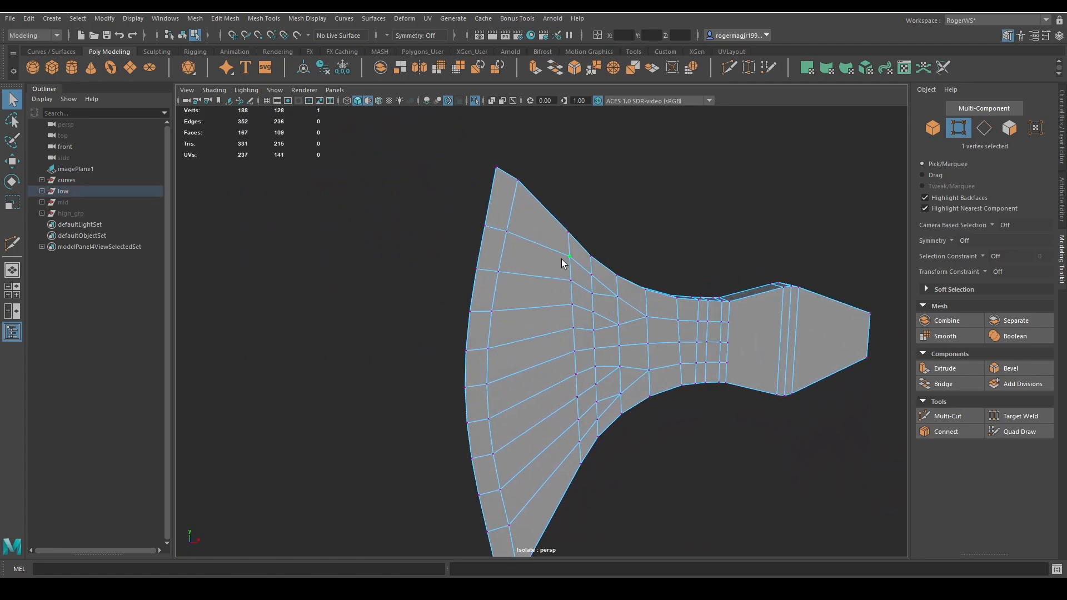
shift+click(569, 280)
key(g)
Collapse the short vertical edges in the upper half of the blade's middle and neighbouring columns
key(F10)
click(573, 322)
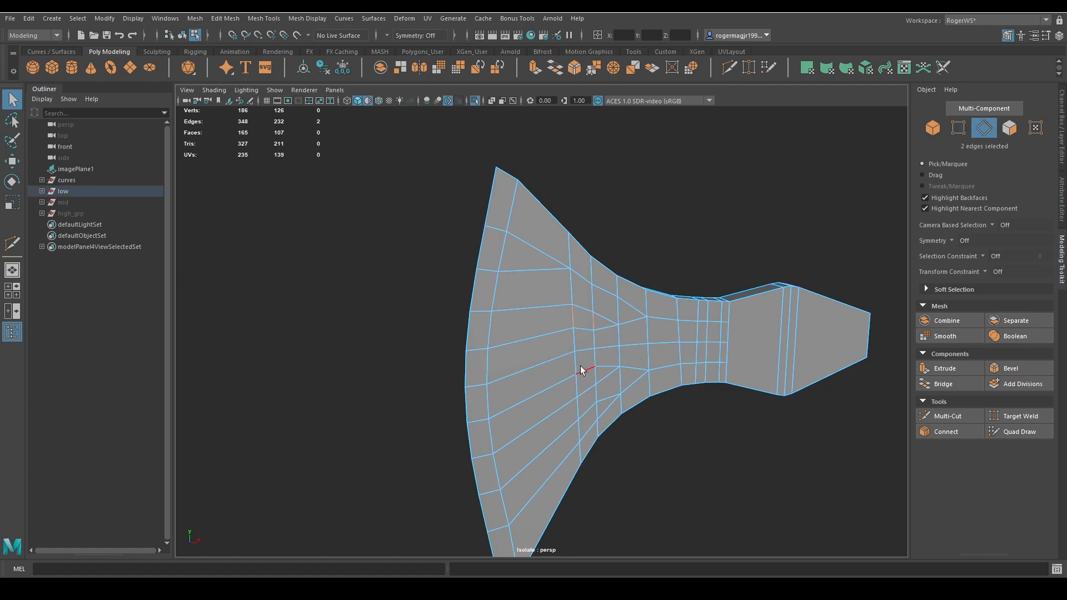
shift+right_drag(580, 366, 580, 289)
alt+middle_drag(627, 311, 585, 302)
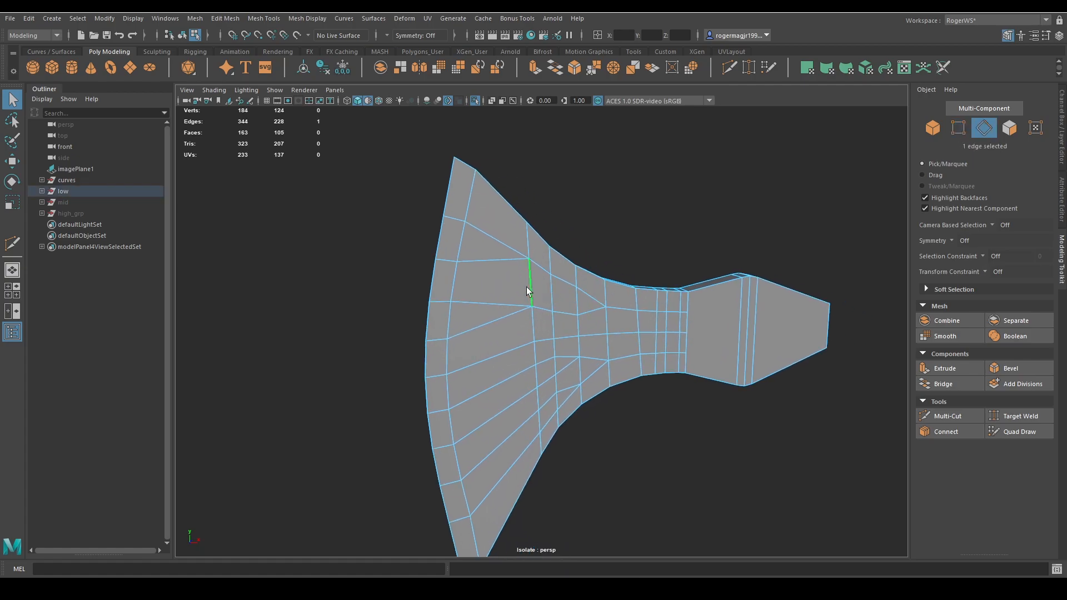
shift+click(585, 298)
key(g)
scroll(599, 329, down, 2)
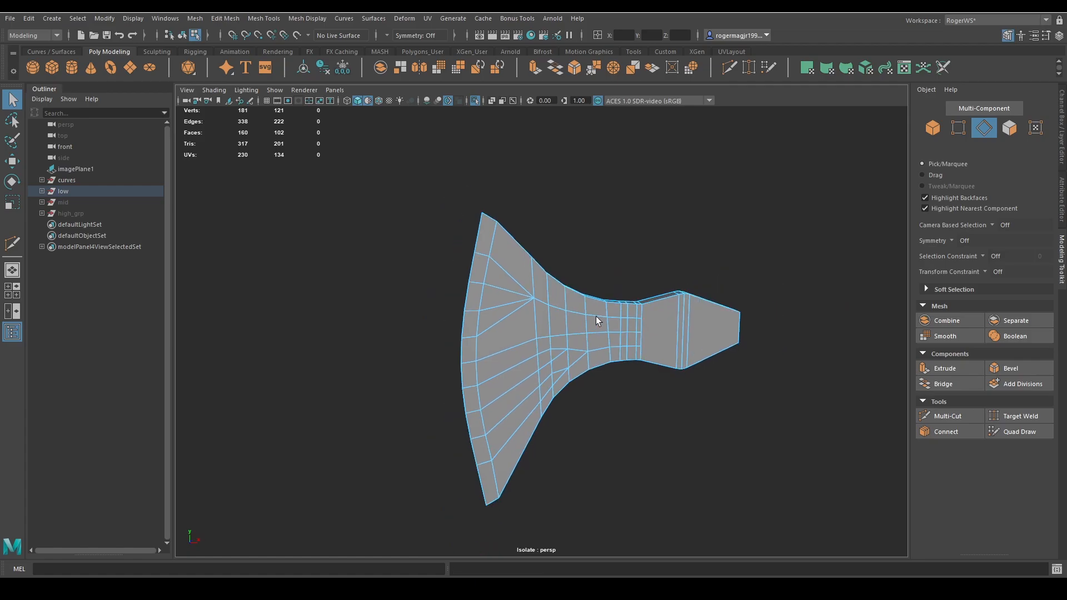
Collapse the short vertical edges in the lower half of the blade's middle and neighbouring columns
alt+middle_drag(595, 315, 642, 288)
scroll(641, 288, up, 2)
alt+middle_drag(639, 339, 566, 311)
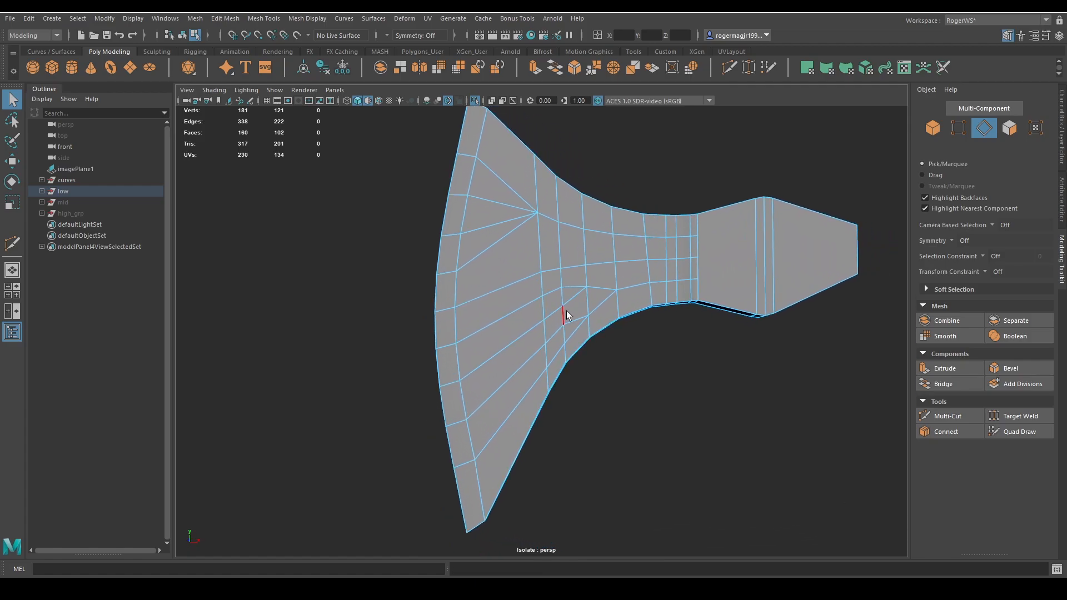
key(g)
key(g)
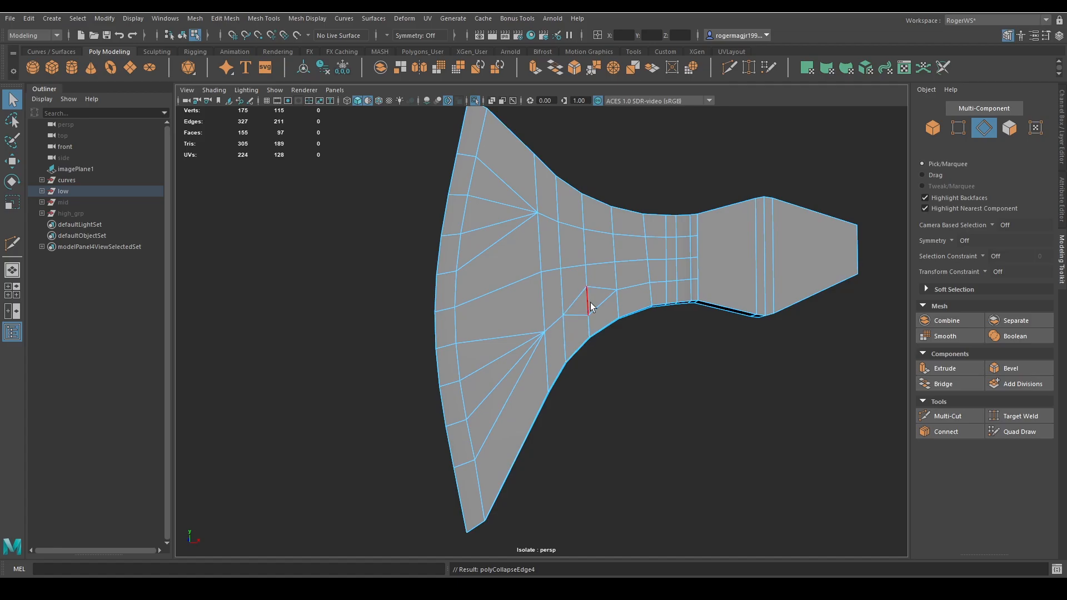
scroll(598, 313, down, 3)
alt+drag(595, 314, 497, 338)
scroll(604, 328, up, 5)
scroll(572, 310, down, 3)
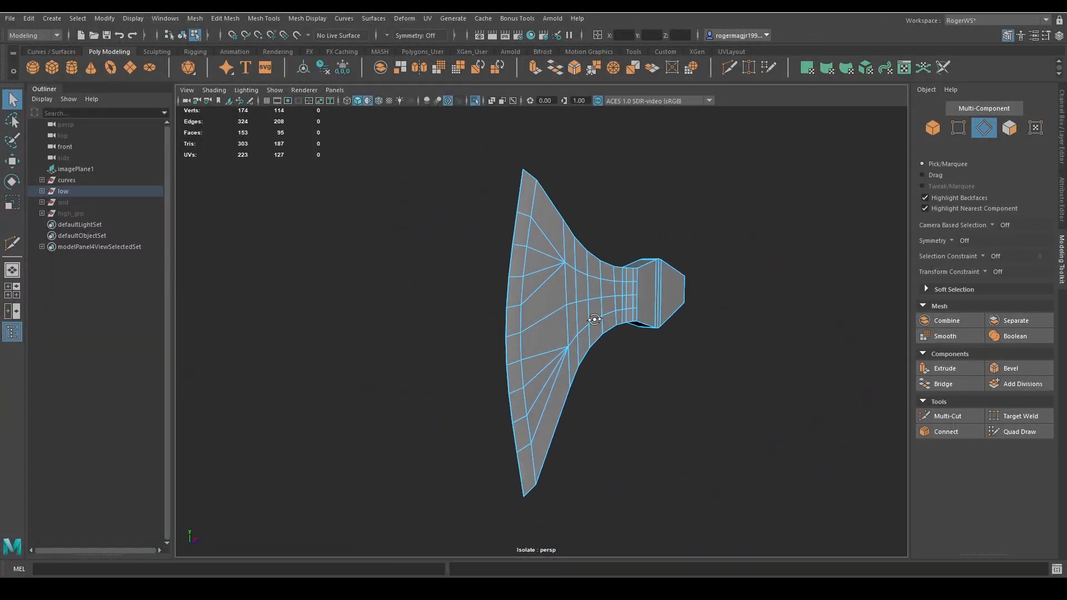
scroll(578, 305, up, 3)
alt+drag(578, 305, 531, 313)
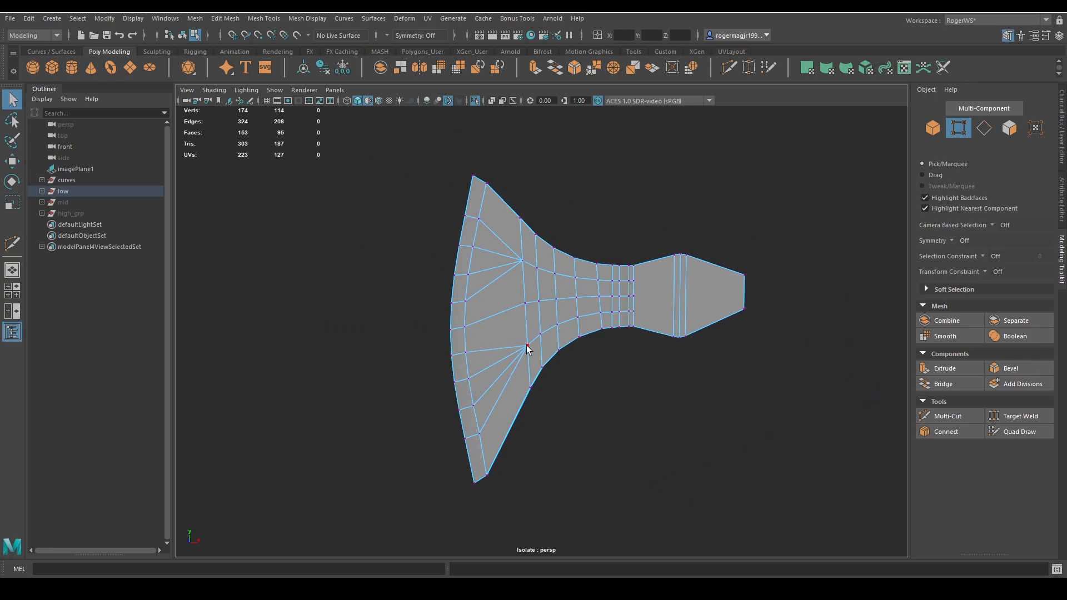
Merge the inner vertices of each column from the blade's middle to the start of the neck to one central vertex
shift+click(523, 273)
alt+drag(524, 274, 556, 358)
shift+click(596, 299)
shift+click(597, 322)
key(g)
scroll(585, 356, up, 2)
shift+click(600, 328)
shift+click(601, 306)
scroll(589, 328, down, 3)
key(g)
scroll(621, 364, up, 5)
alt+drag(621, 362, 528, 307)
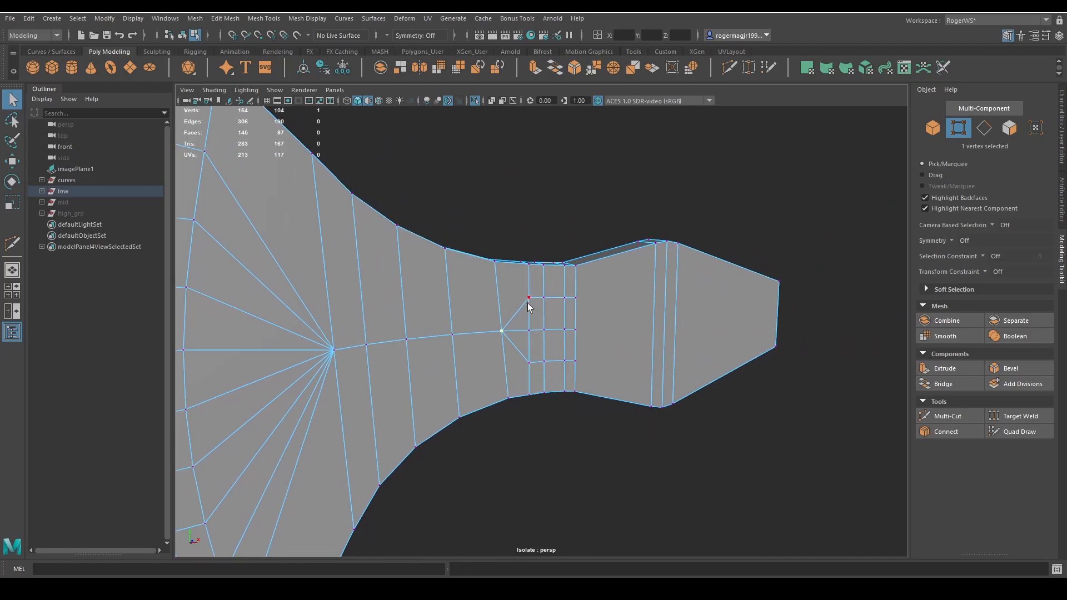
Merge the three inner vertices of each narrow column along the neck to a single central vertex
key(g)
click(545, 308)
shift+click(545, 329)
shift+click(545, 350)
key(g)
Merge the last neck column's inner vertices into one, and connect it to the upper and lower corners at the socket's widest part
click(576, 302)
shift+click(572, 357)
key(g)
scroll(573, 360, down, 2)
key(ctrl+z)
key(ctrl+z)
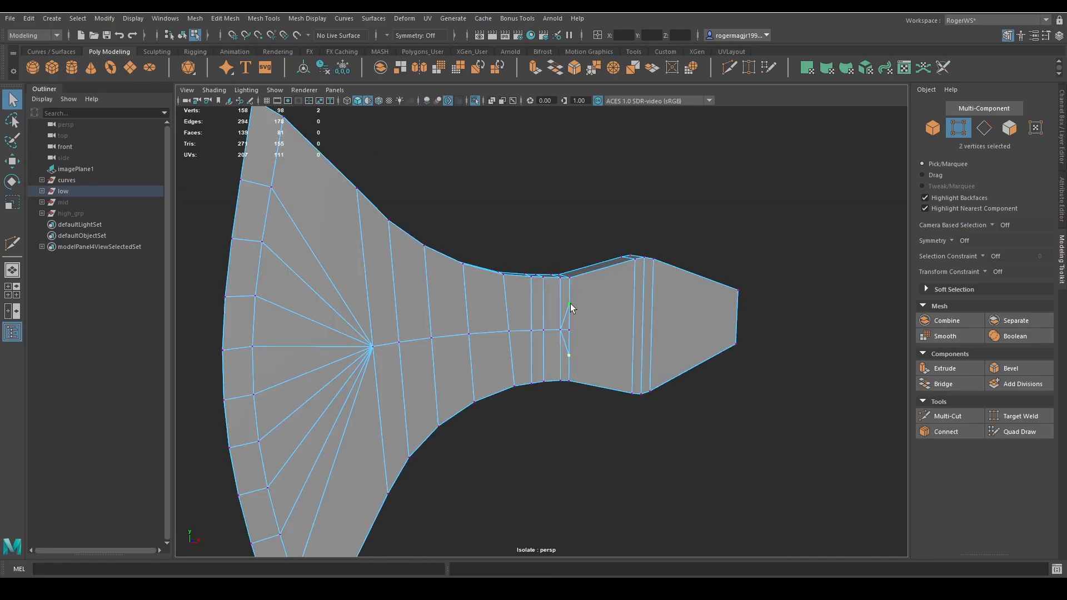
shift+click(570, 354)
key(g)
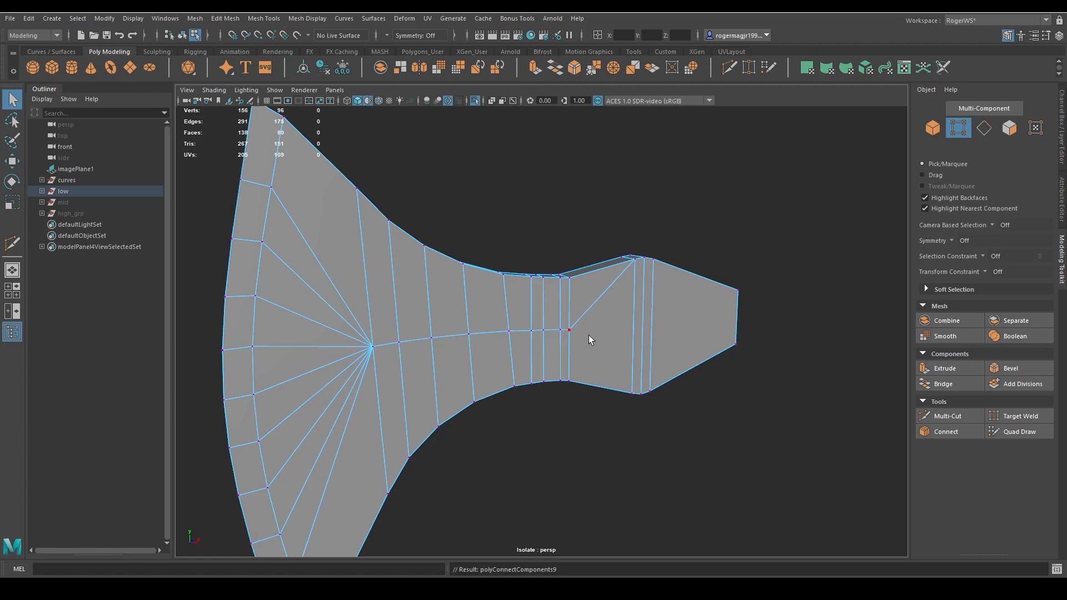
scroll(608, 372, down, 5)
alt+middle_drag(492, 360, 574, 355)
alt+drag(517, 351, 552, 372)
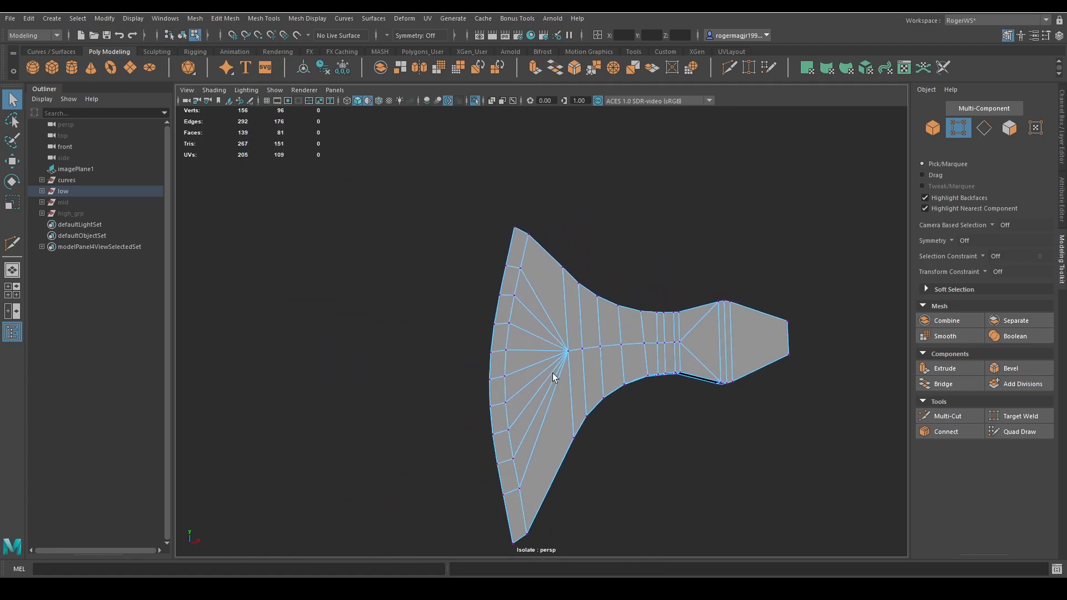
Target-weld the uppermost vertex of the line behind the cutting edge to the blade's upper corner vertex
key(F10)
alt+drag(534, 285, 529, 293)
key(F9)
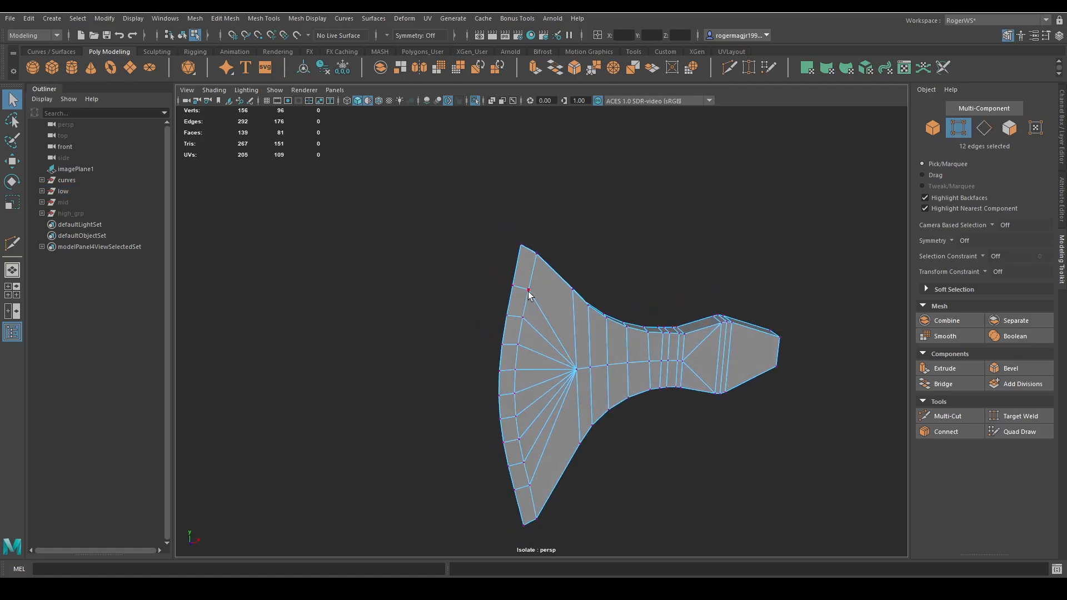
click(532, 294)
alt+middle_drag(532, 294, 560, 336)
scroll(563, 338, up, 5)
shift+right_drag(588, 355, 582, 380)
drag(585, 354, 604, 276)
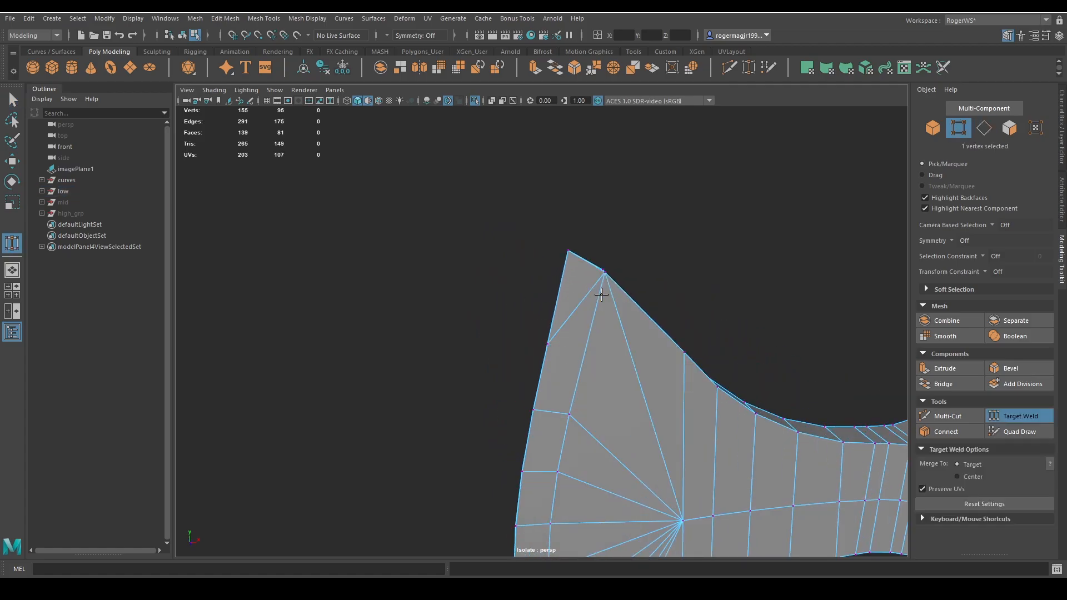
Undo the corner weld, inspect the blade tip's thickness from the front, and repeat the weld
alt+middle_drag(600, 295, 558, 385)
scroll(558, 386, down, 3)
alt+drag(559, 385, 478, 383)
scroll(566, 372, up, 3)
alt+middle_drag(566, 372, 482, 355)
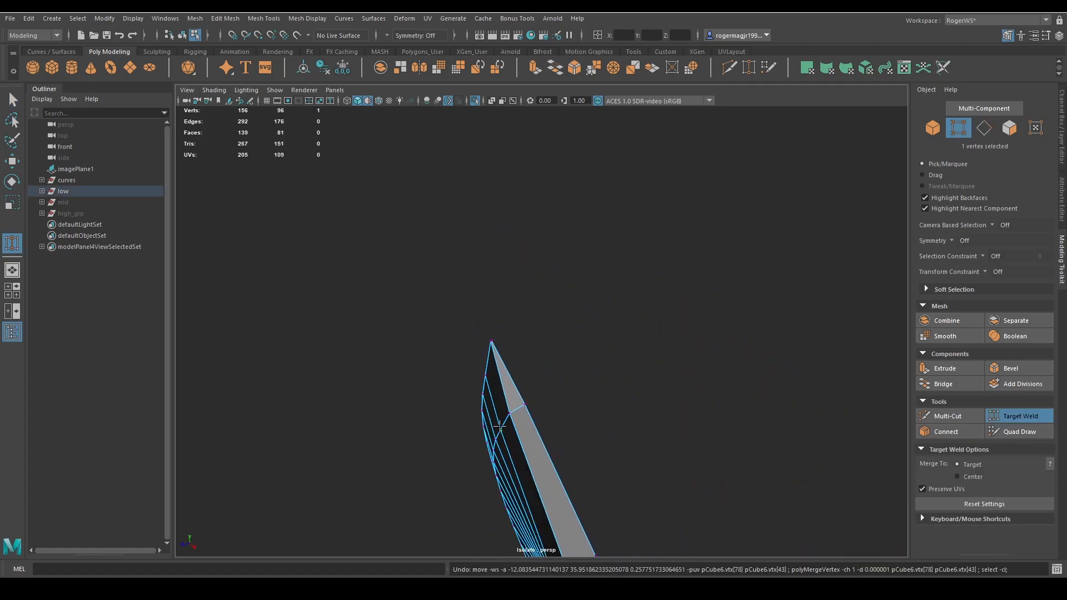
alt+drag(498, 431, 572, 339)
key(q)
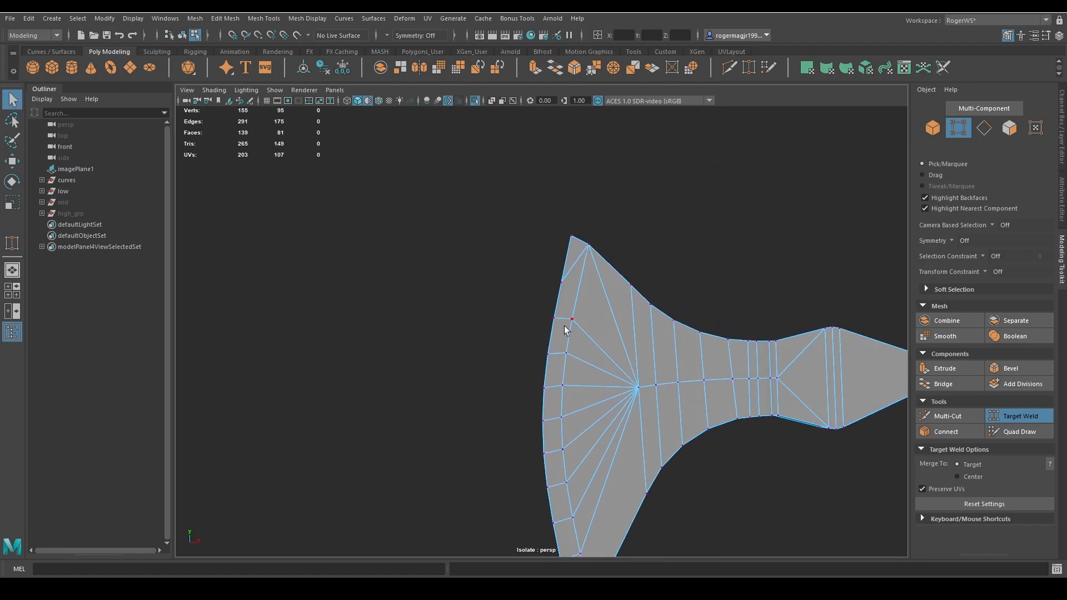
Try deleting the edge loop behind the cutting edge, and undo it after checking the blade's profile
click(567, 322)
alt+middle_drag(564, 368, 564, 314)
scroll(563, 304, down, 3)
right_drag(562, 290, 561, 256)
double_click(562, 256)
key(ctrl+Delete)
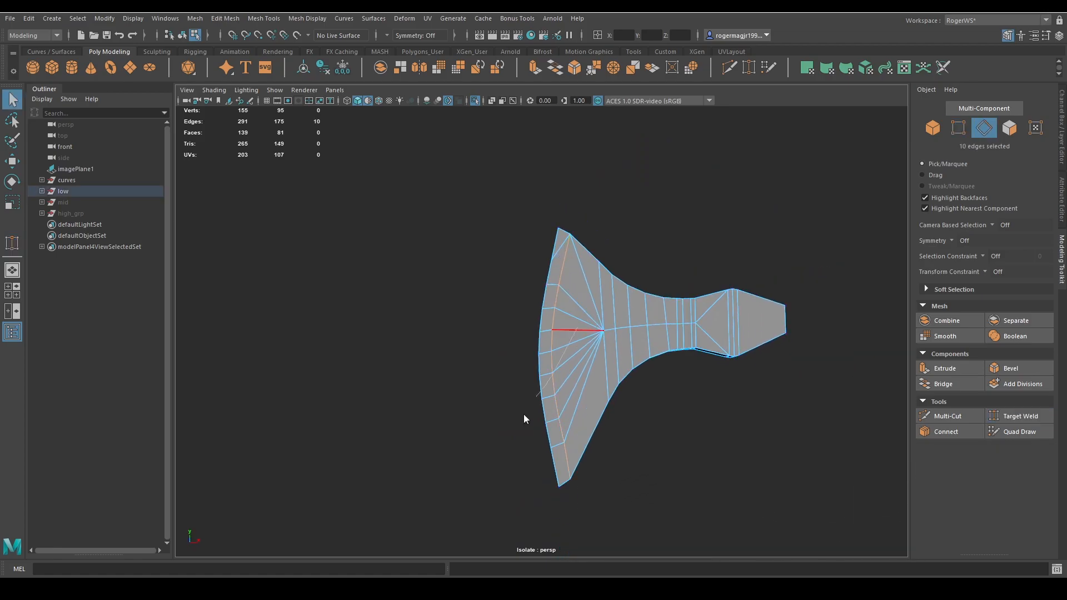
alt+drag(540, 405, 489, 405)
key(ctrl+z)
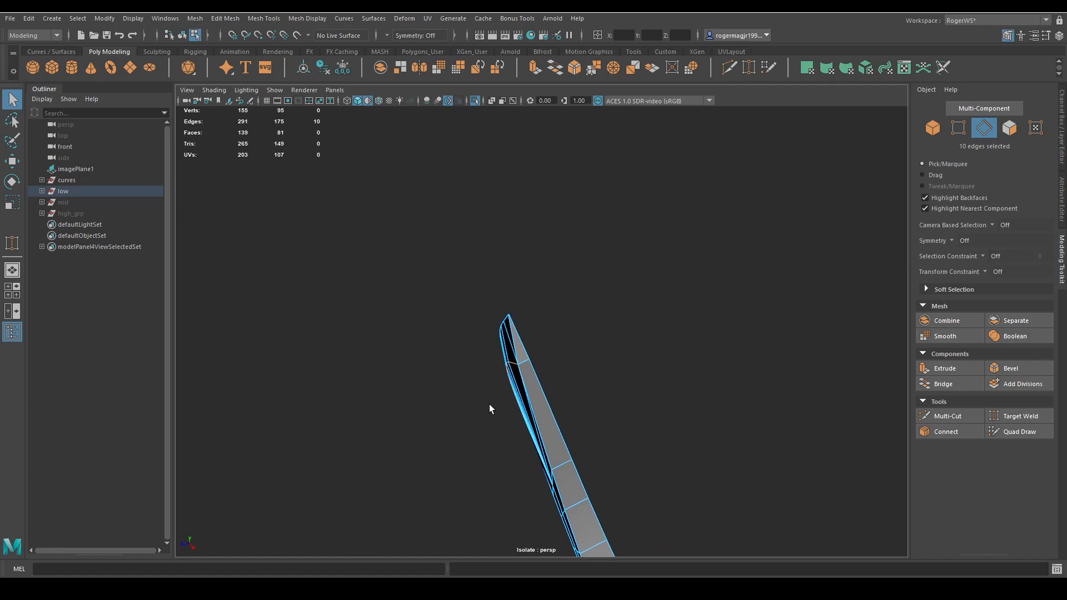
Merge the two upper remaining vertices of the line behind the cutting edge to their center
alt+drag(434, 457, 554, 361)
key(F9)
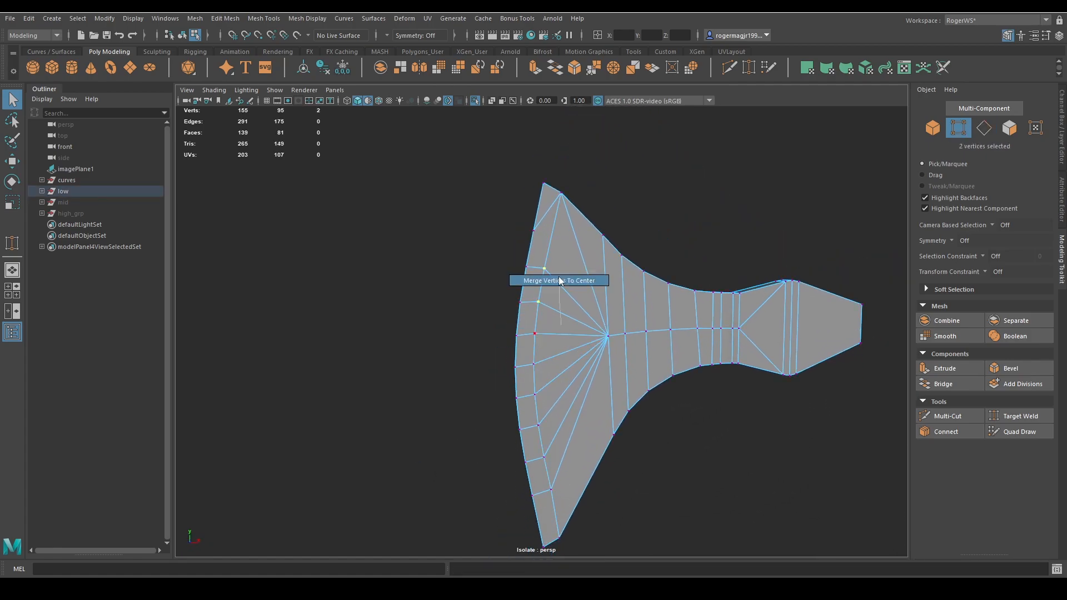
shift+right_drag(560, 281, 560, 281)
shift+right_drag(600, 328, 598, 358)
key(ctrl+z)
Target-weld the merged vertex behind the cutting edge to the blade's upper corner
shift+right_drag(569, 314, 581, 223)
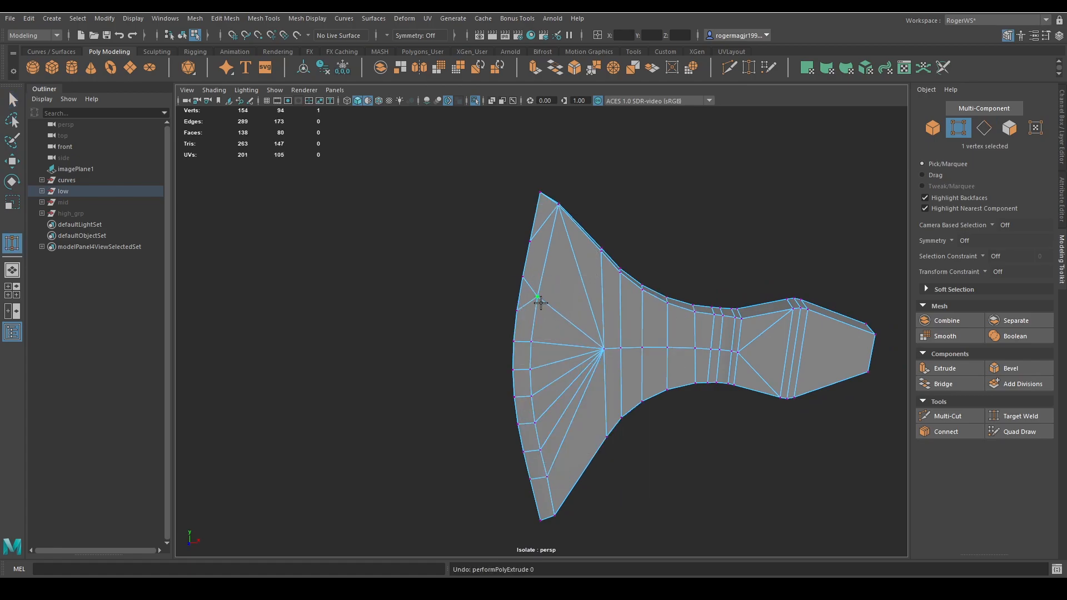
drag(539, 301, 558, 205)
alt+drag(550, 228, 549, 360)
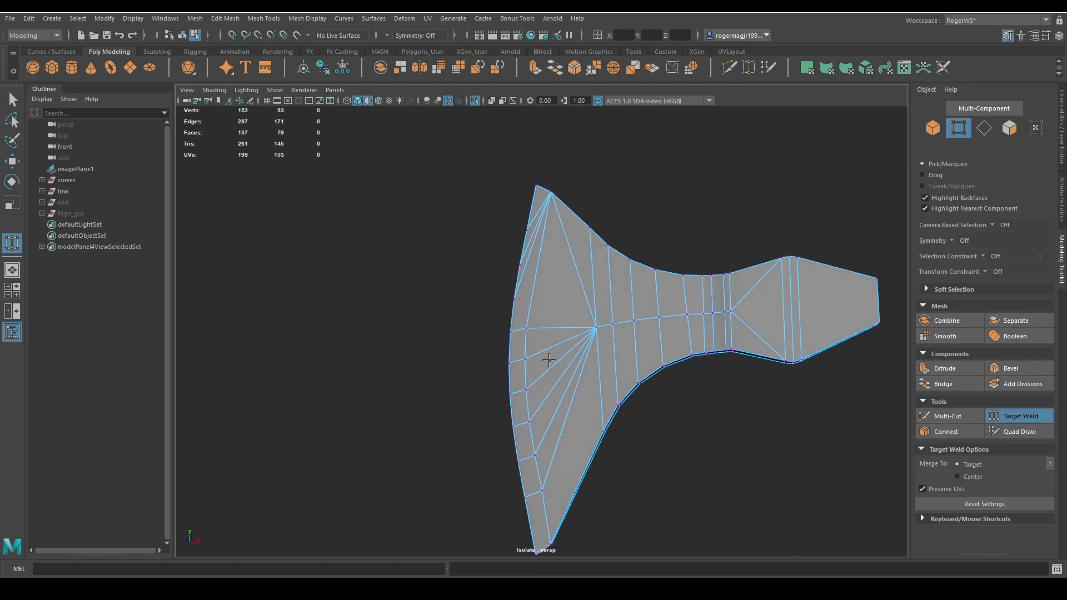
alt+middle_drag(549, 360, 562, 275)
alt+right_drag(561, 275, 560, 298)
alt+drag(560, 298, 586, 303)
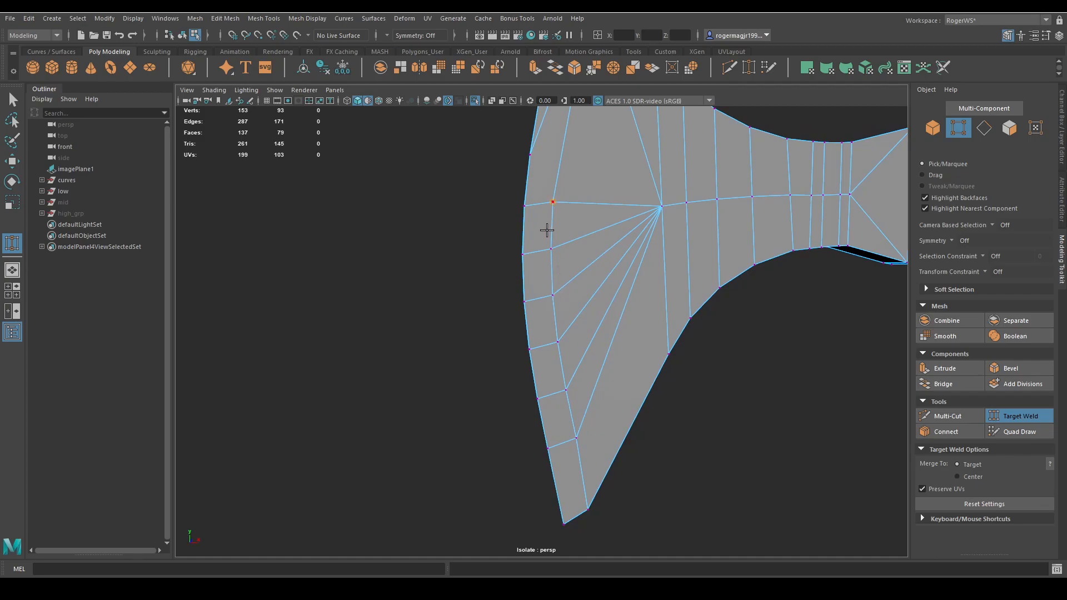
Target-weld neighbouring vertices together along the lower part of the line behind the cutting edge
drag(546, 230, 551, 250)
alt+middle_drag(562, 291, 535, 233)
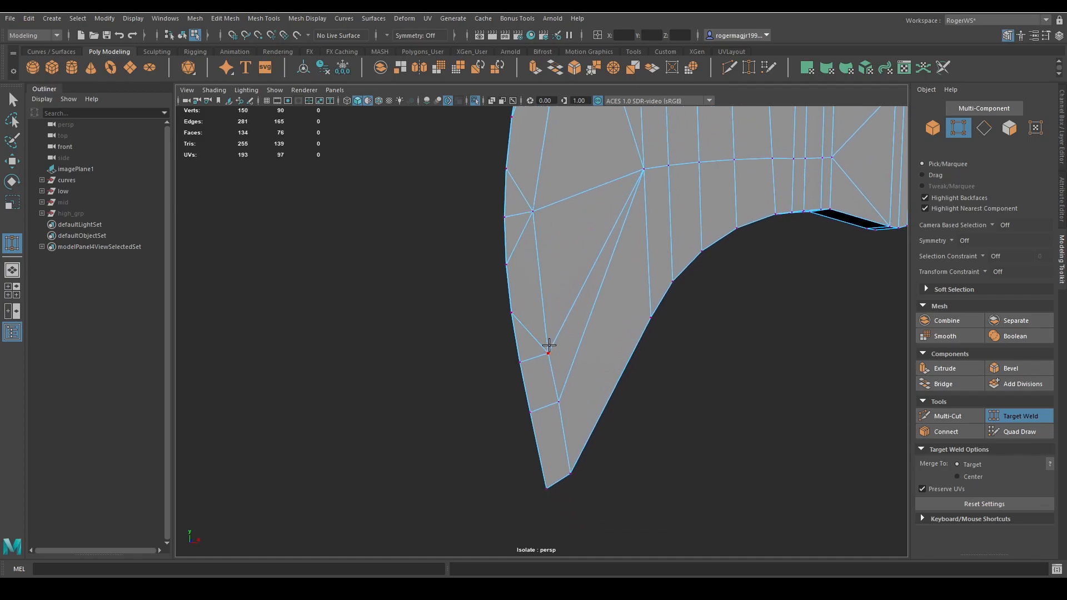
scroll(555, 463, down, 6)
drag(571, 474, 474, 483)
alt+middle_drag(474, 483, 477, 479)
scroll(487, 433, up, 6)
alt+drag(488, 429, 583, 384)
Undo all the welds and merges made along the line behind the blade's cutting edge
key(ctrl+z)
key(ctrl+z)
key(ctrl+z)
key(ctrl+z)
key(ctrl+z)
key(ctrl+z)
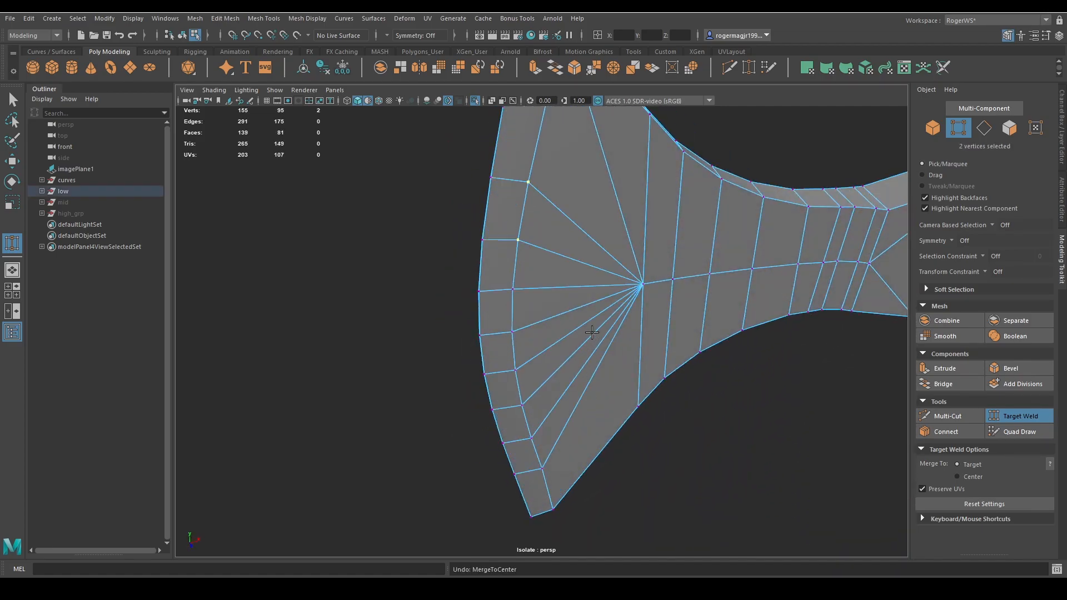
key(ctrl+z)
key(ctrl+z)
scroll(592, 322, down, 5)
alt+drag(593, 308, 590, 338)
scroll(590, 338, up, 5)
key(ctrl+z)
key(ctrl+z)
key(ctrl+z)
key(ctrl+z)
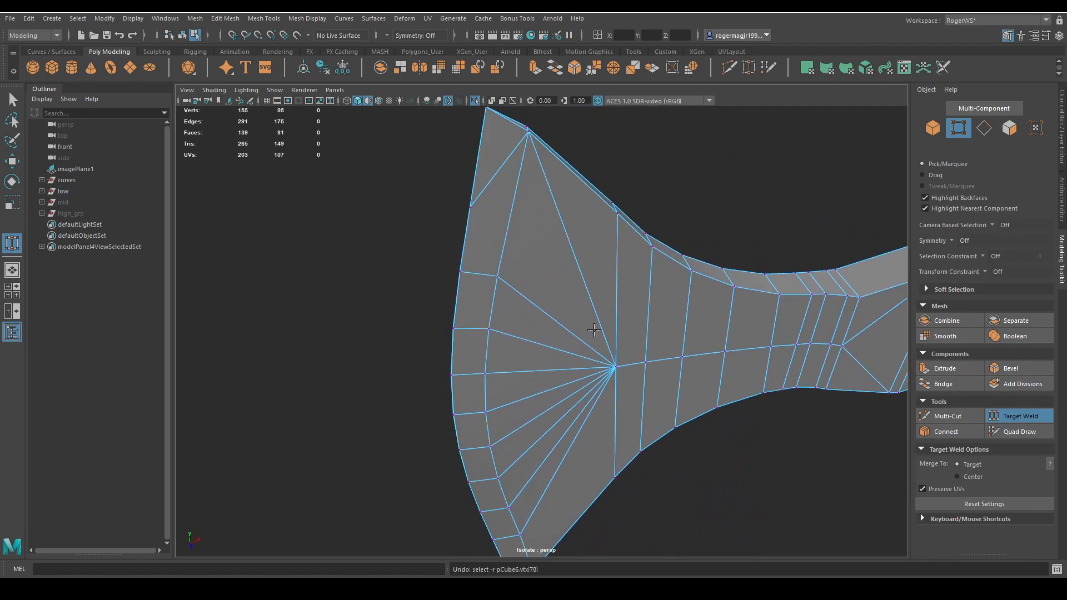
key(ctrl+z)
Merge the upper four vertices of the line behind the cutting edge to their center
key(q)
shift+click(498, 312)
scroll(499, 312, down, 3)
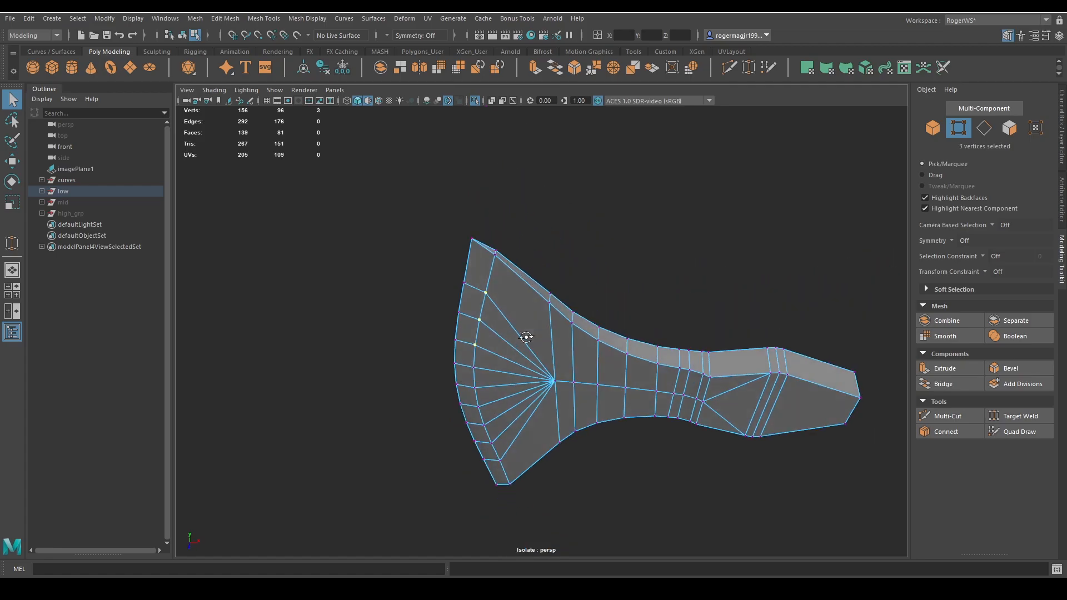
alt+drag(498, 312, 595, 328)
scroll(552, 288, up, 3)
alt+drag(553, 288, 543, 418)
key(ctrl+z)
scroll(556, 318, down, 3)
shift+click(542, 251)
scroll(583, 346, up, 2)
alt+drag(543, 346, 507, 400)
alt+middle_drag(508, 400, 515, 417)
Merge the lower four vertices of the line behind the cutting edge to their center, keeping the middle vertex separate
key(ctrl+z)
shift+right_drag(515, 421, 515, 395)
alt+drag(516, 398, 550, 322)
alt+drag(555, 402, 591, 285)
key(ctrl+z)
alt+drag(574, 368, 564, 329)
Return the axe head to object mode and check its reduced side topology
right_drag(563, 329, 628, 287)
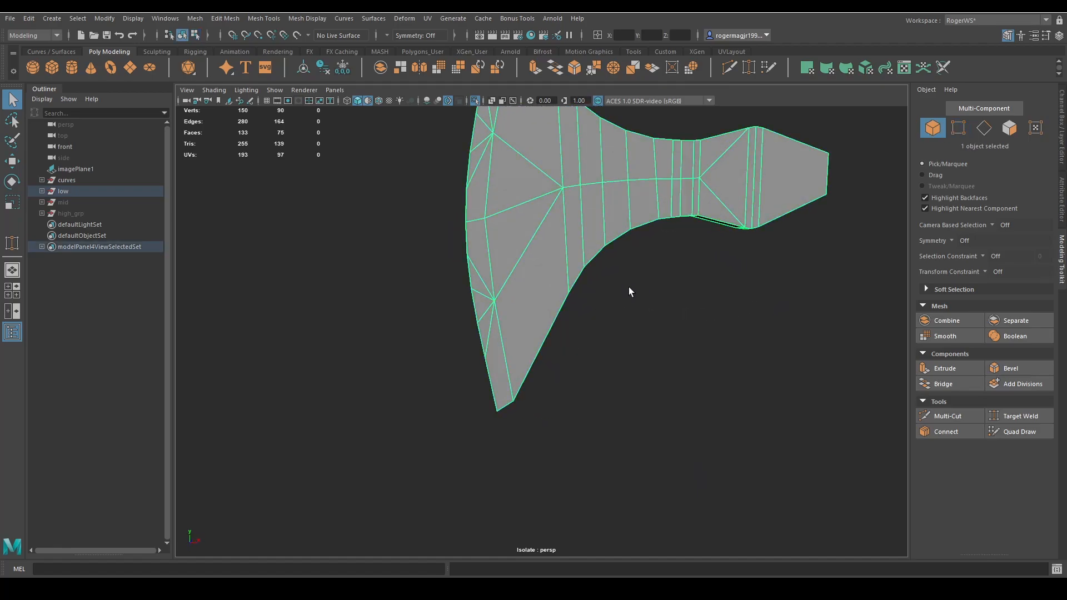
alt+middle_drag(628, 286, 623, 390)
alt+drag(586, 363, 588, 359)
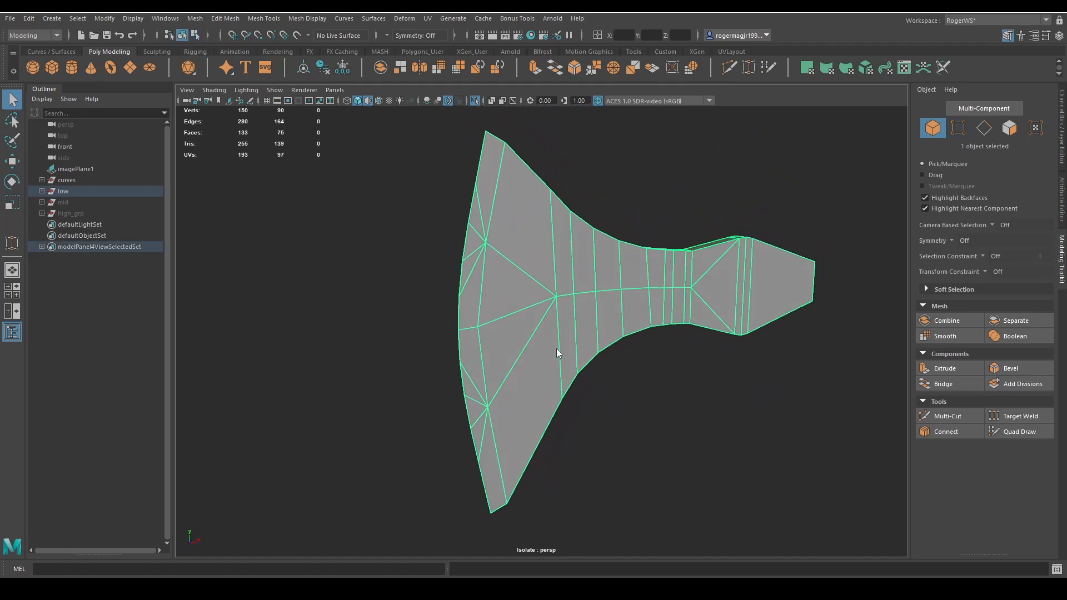
Try to merge a group of vertices along the blade's upper cutting edge to their center
right_drag(556, 348, 506, 335)
click(460, 296)
shift+click(470, 219)
shift+click(476, 184)
scroll(482, 307, down, 5)
scroll(471, 360, up, 5)
alt+drag(481, 307, 605, 349)
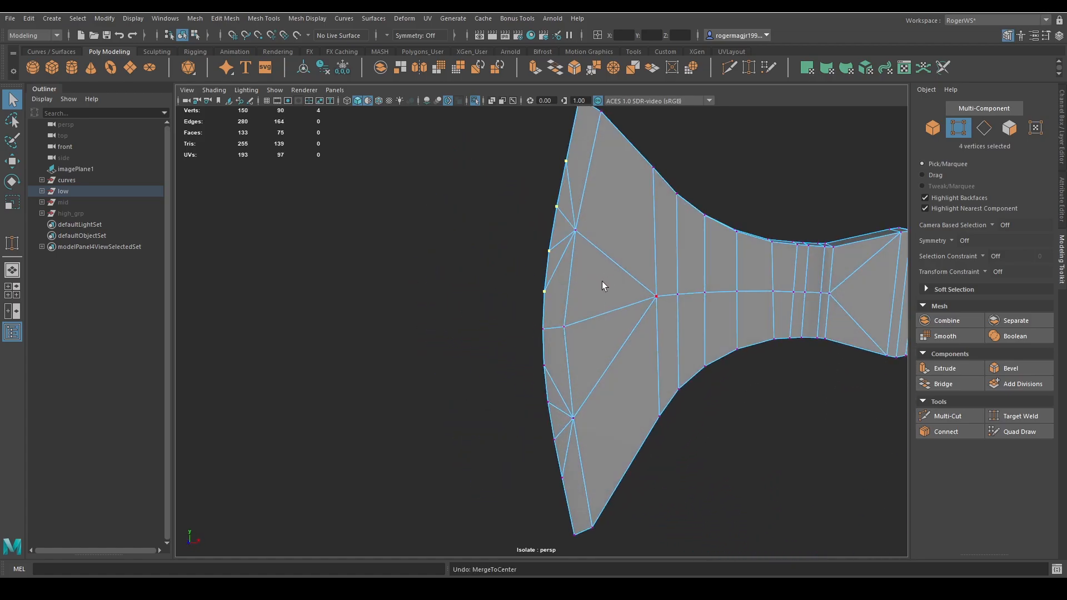
alt+drag(602, 281, 508, 298)
alt+drag(501, 426, 504, 192)
key(g)
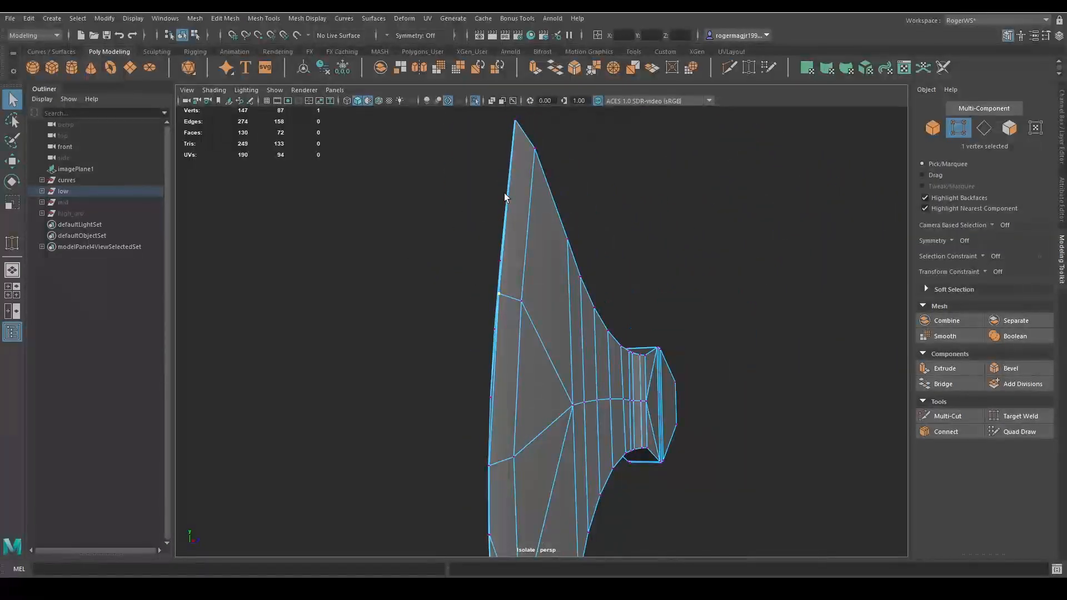
Try merging another set of cutting-edge vertices to their center and undo the cutting-edge merges
shift+click(491, 403)
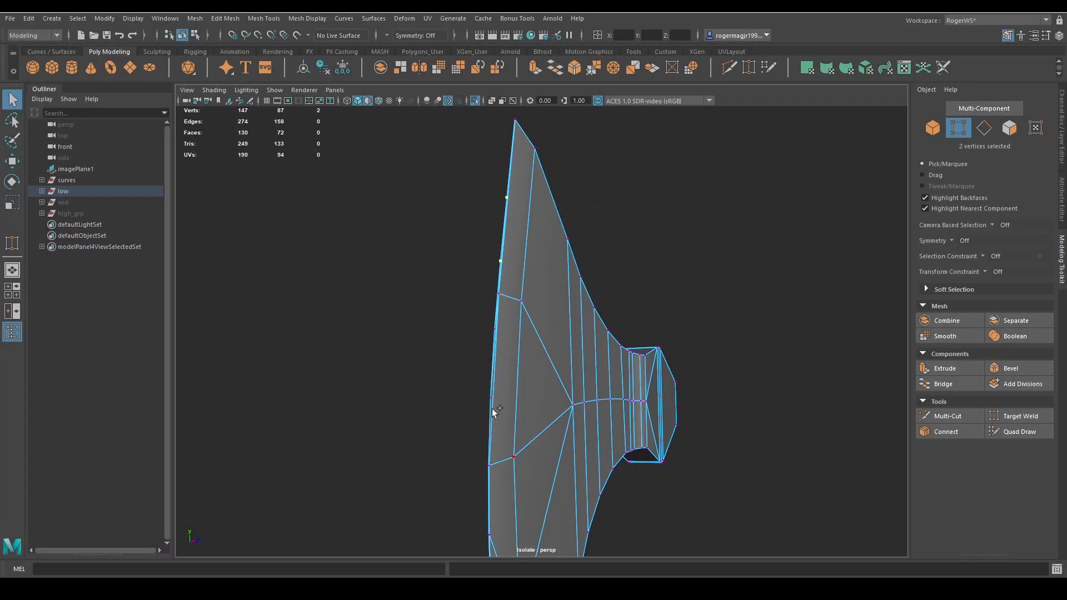
shift+click(495, 330)
scroll(489, 380, down, 4)
alt+drag(486, 377, 464, 372)
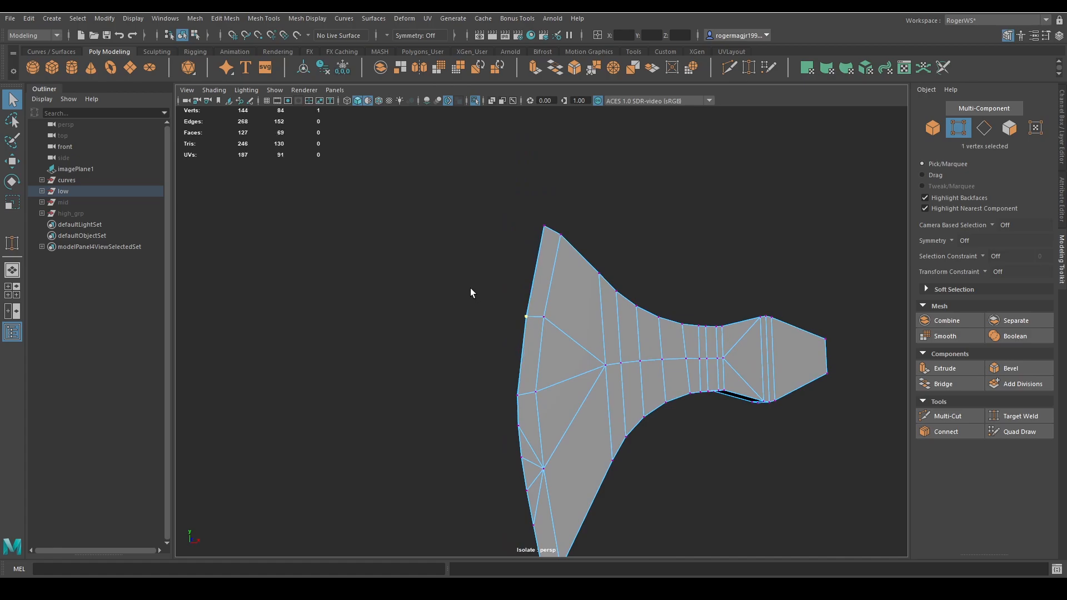
key(ctrl+z)
key(ctrl+z)
key(ctrl+z)
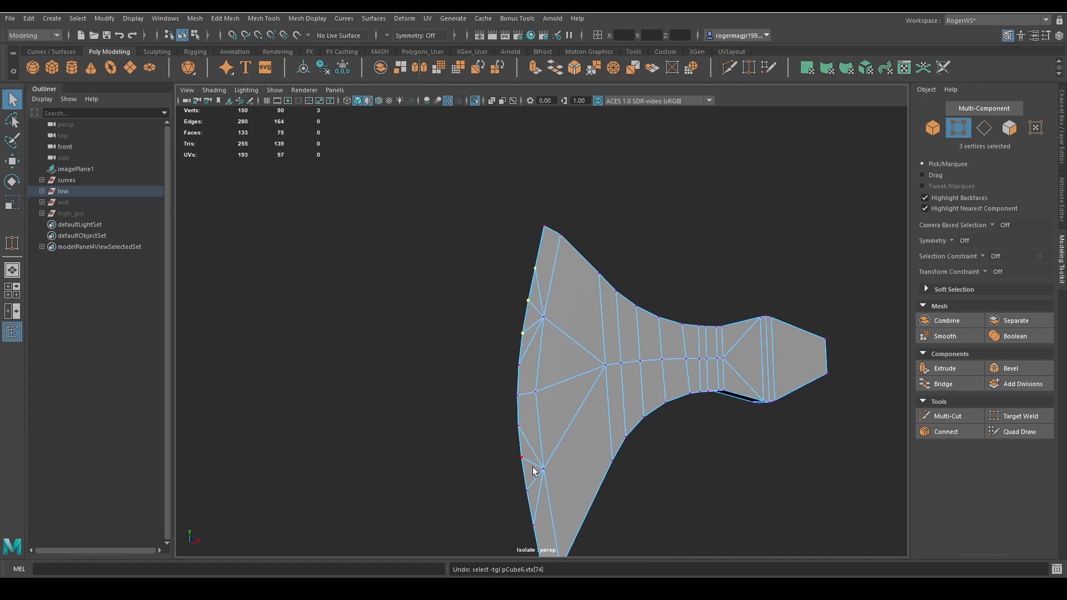
Return the axe head to object mode, deselect it and examine the edge flow across its blade and neck
alt+drag(533, 471, 665, 288)
key(F8)
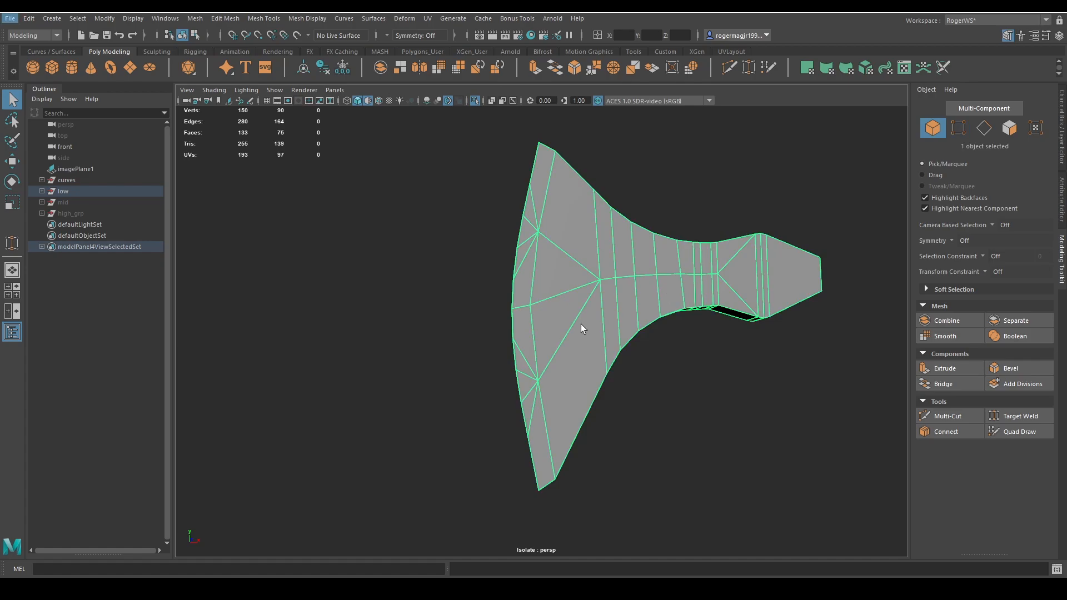
click(645, 372)
scroll(645, 372, down, 3)
mouse_move(645, 371)
alt+mouse_down()
mouse_move(587, 402)
mouse_move(637, 383)
mouse_move(584, 350)
mouse_move(686, 393)
mouse_move(624, 443)
mouse_move(469, 442)
alt+mouse_up()
key(alt+5)
scroll(584, 351, up, 3)
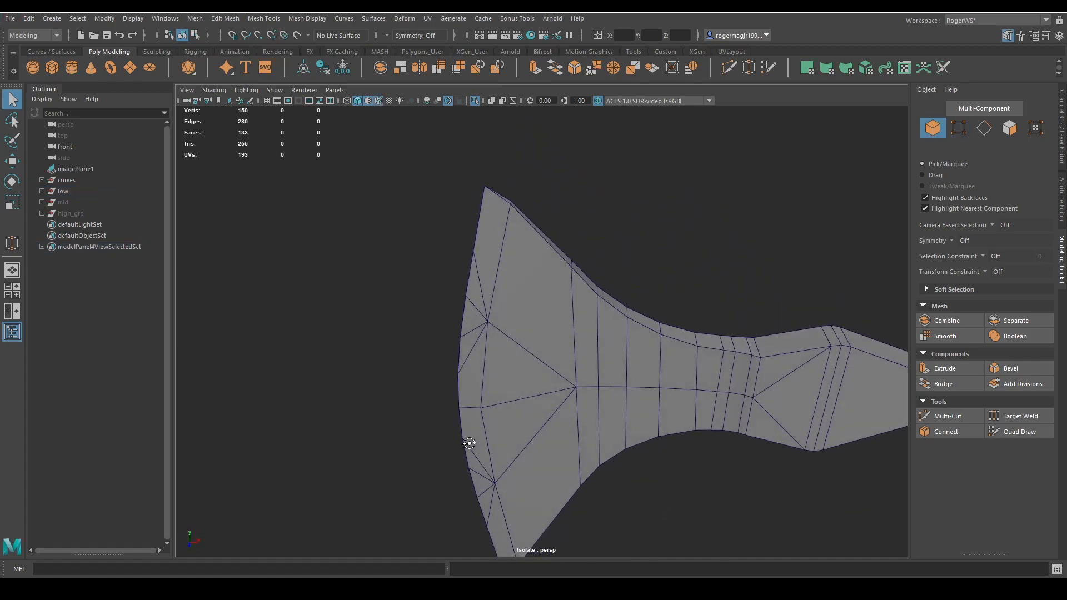
scroll(469, 443, down, 3)
alt+middle_drag(668, 410, 662, 383)
alt+drag(662, 383, 586, 350)
Try collapsing the edge rings between the first vertical loops where the blade meets the neck
click(584, 348)
right_drag(565, 325, 562, 276)
click(562, 254)
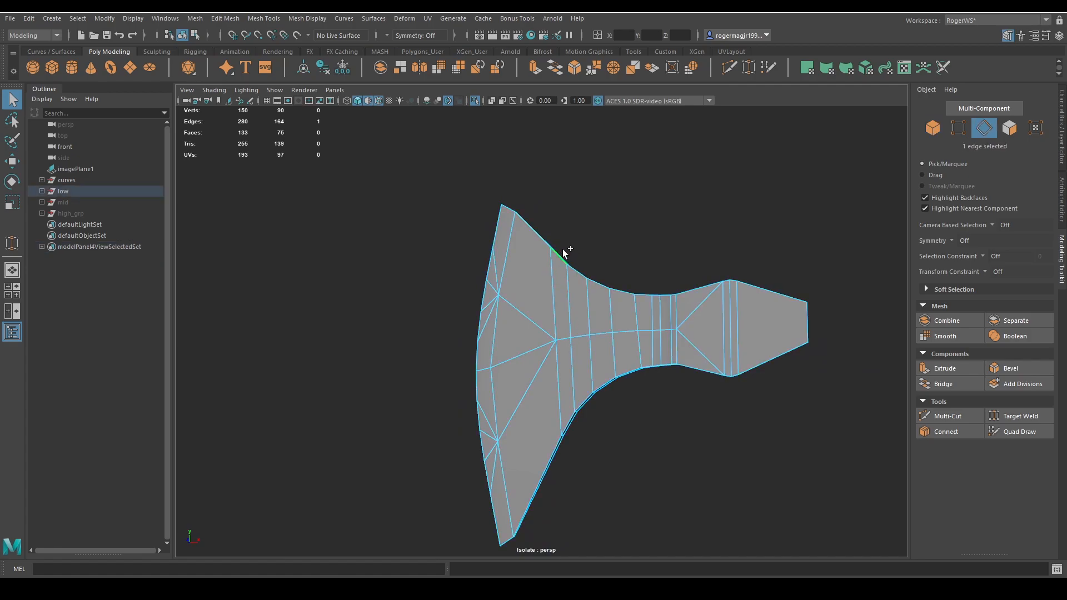
shift+double_click(565, 335)
shift+right_drag(605, 358, 644, 265)
key(ctrl+z)
shift+double_click(583, 338)
key(g)
key(ctrl+z)
Try collapsing an edge ring farther along the neck, undo it and return the head to object mode
scroll(614, 364, down, 3)
alt+drag(614, 367, 612, 341)
scroll(612, 341, up, 3)
alt+middle_drag(612, 340, 573, 307)
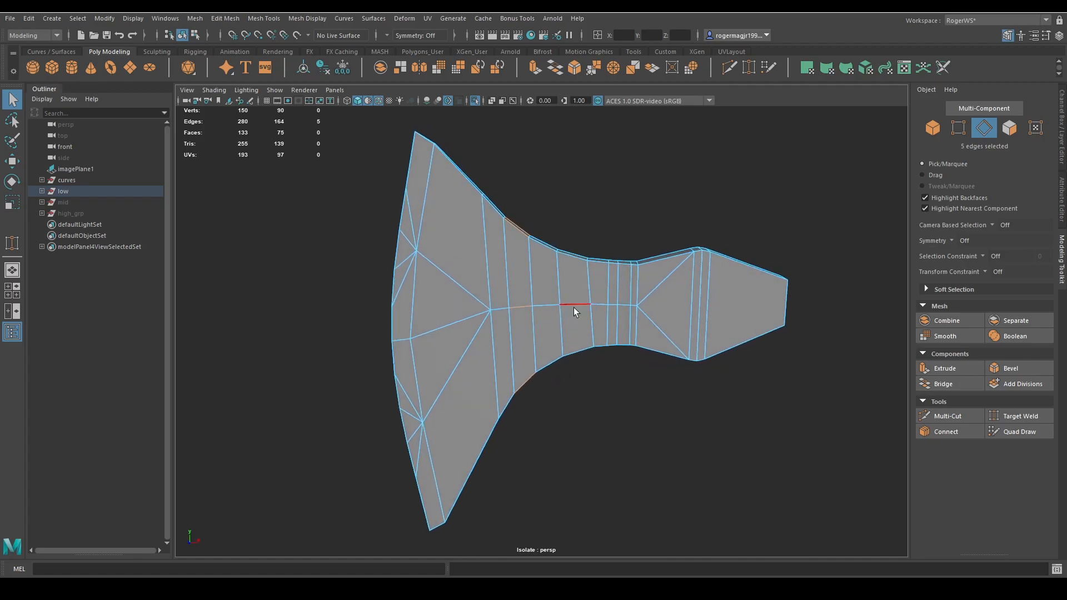
shift+double_click(548, 247)
key(g)
scroll(584, 257, down, 2)
key(ctrl+z)
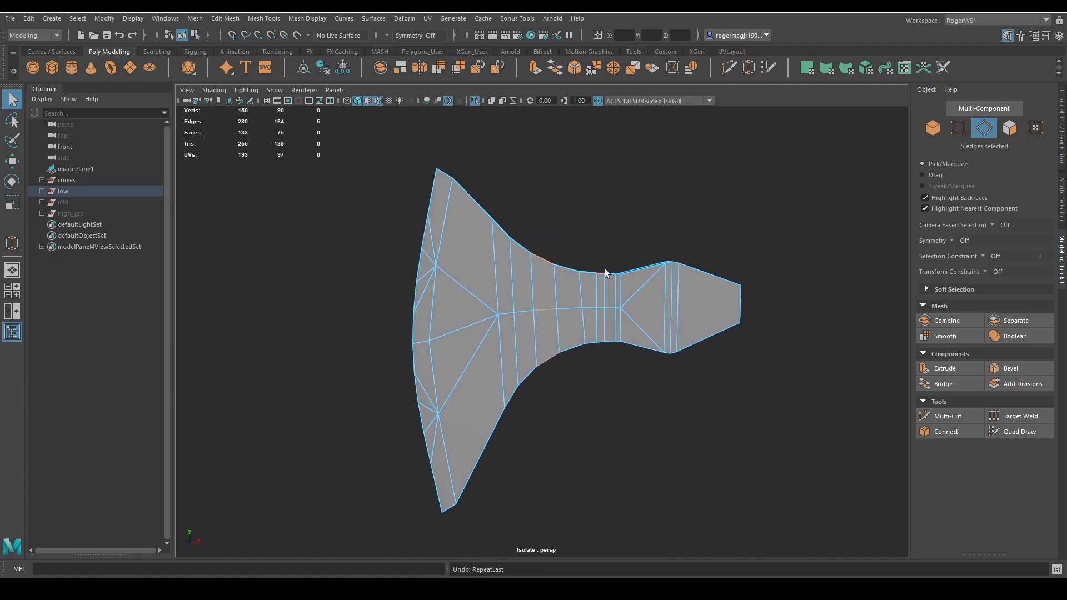
alt+middle_drag(604, 268, 590, 245)
alt+drag(590, 244, 605, 333)
scroll(585, 308, up, 3)
key(F8)
scroll(614, 292, down, 2)
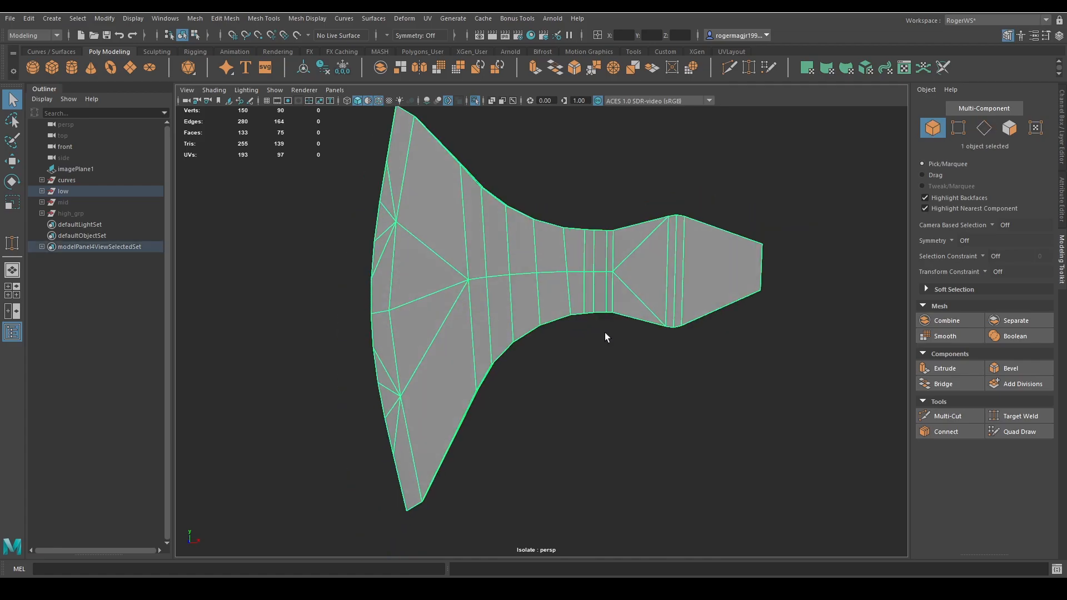
Show the high_grp meshes and end the isolation so they overlap the low-poly axe
click(89, 210)
key(h)
alt+drag(581, 294, 454, 337)
key(ctrl+1)
click(68, 190)
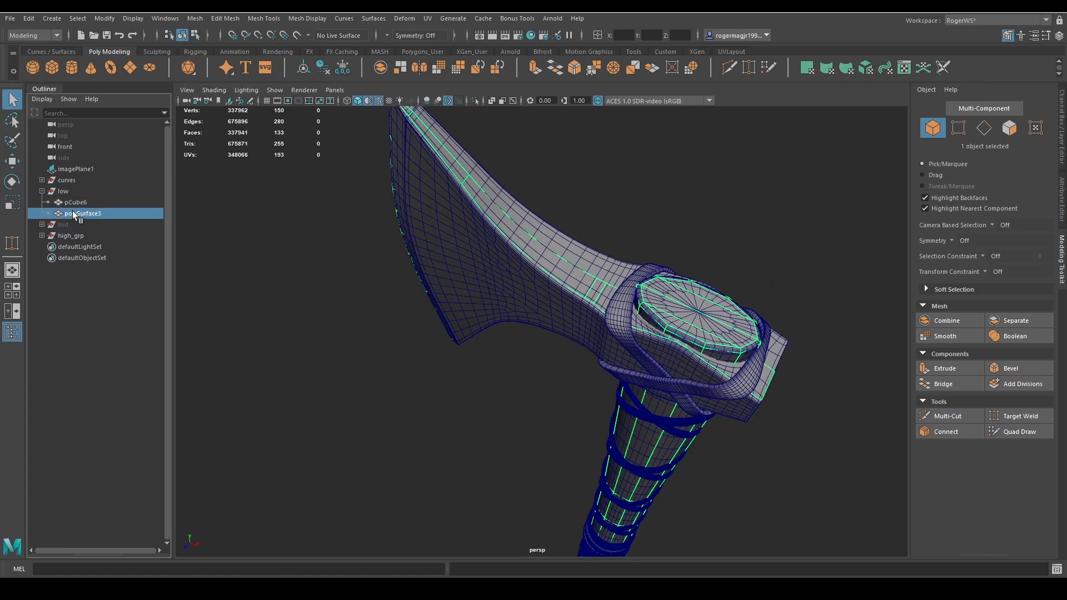
Isolate the low-poly head pCube6 together with the high-poly axe head for comparison
click(78, 203)
key(f)
alt+drag(408, 271, 331, 277)
key(4)
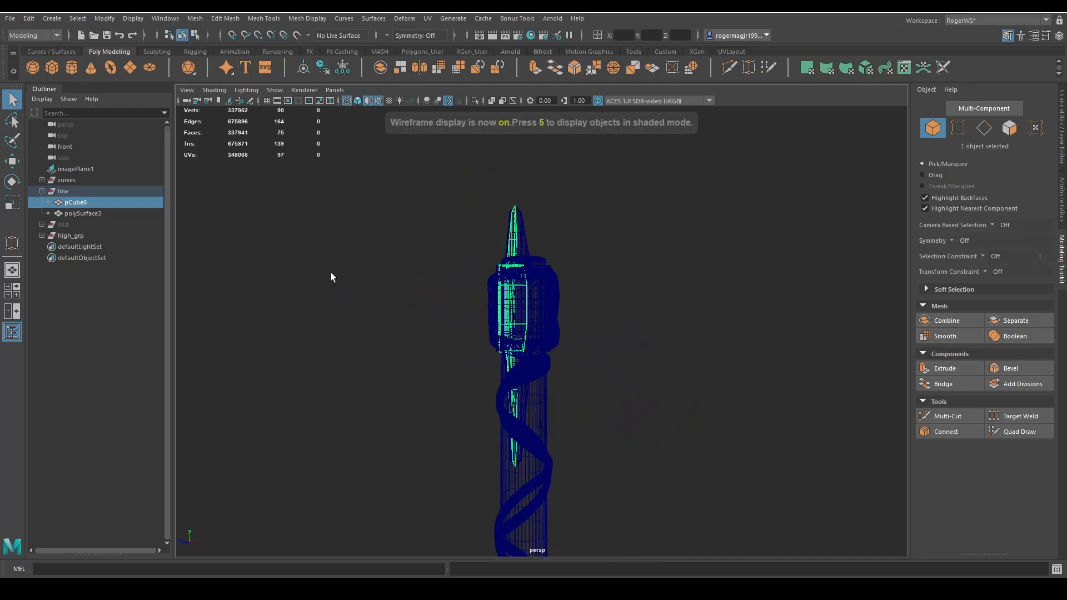
alt+right_drag(331, 276, 535, 318)
shift+click(605, 288)
key(5)
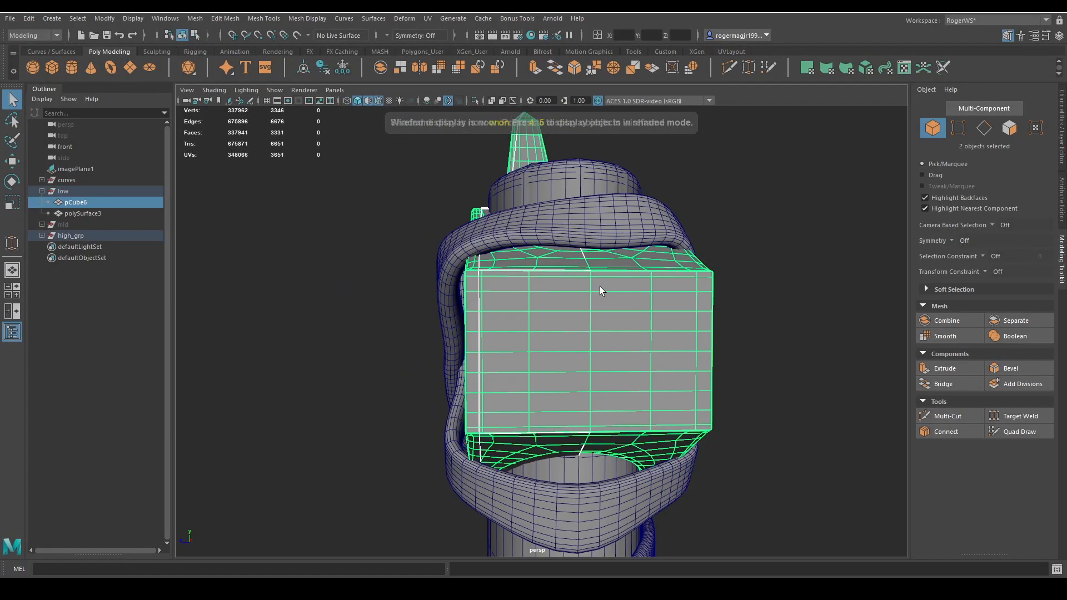
key(f)
alt+drag(599, 286, 585, 297)
key(ctrl+1)
alt+right_drag(586, 298, 605, 306)
alt+drag(605, 306, 573, 306)
Select the low-poly head and snap its pivot to a vertex on the centerline of the socket
click(571, 306)
alt+right_drag(571, 306, 562, 300)
alt+drag(561, 300, 556, 279)
alt+right_drag(556, 279, 550, 279)
key(w)
key(d)
key(v)
middle_drag(599, 301, 584, 301)
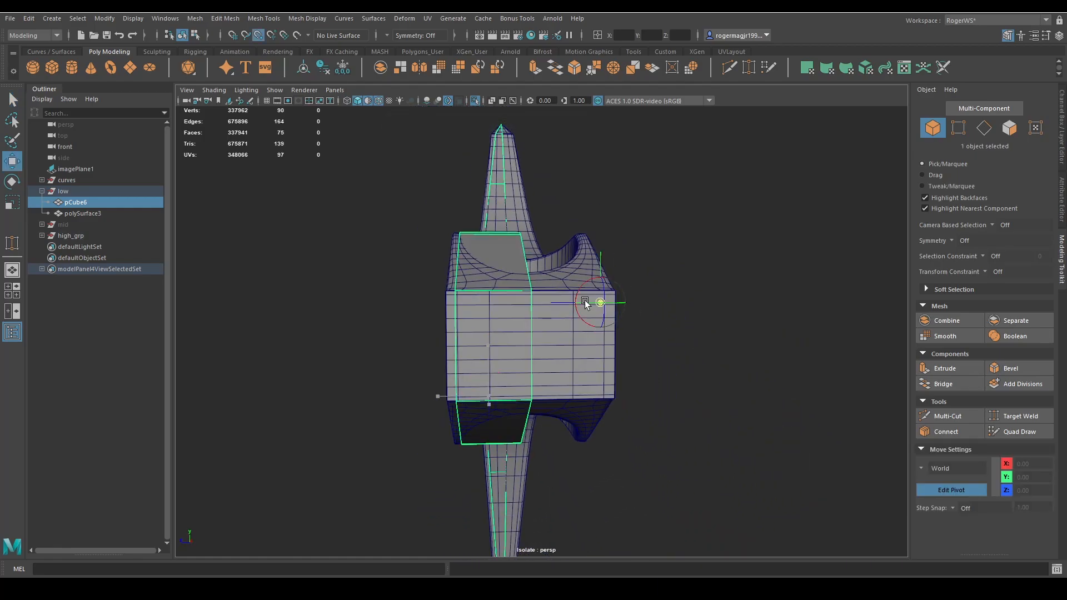
Scale the low-poly head to about 1.11 in Z so its socket matches the high-poly width
key(r)
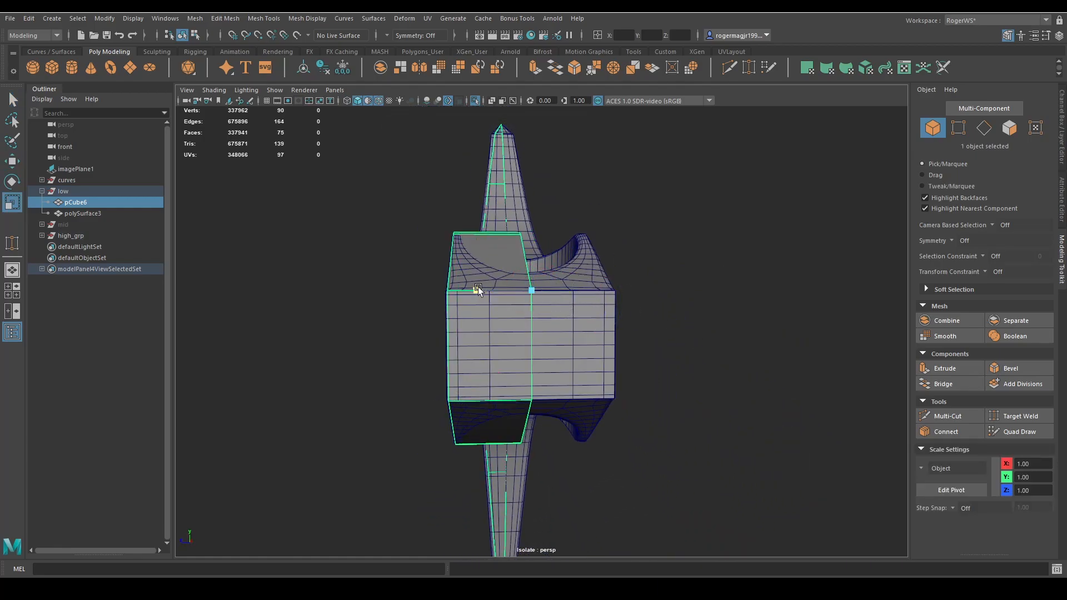
drag(477, 289, 471, 289)
alt+drag(471, 289, 609, 305)
key(q)
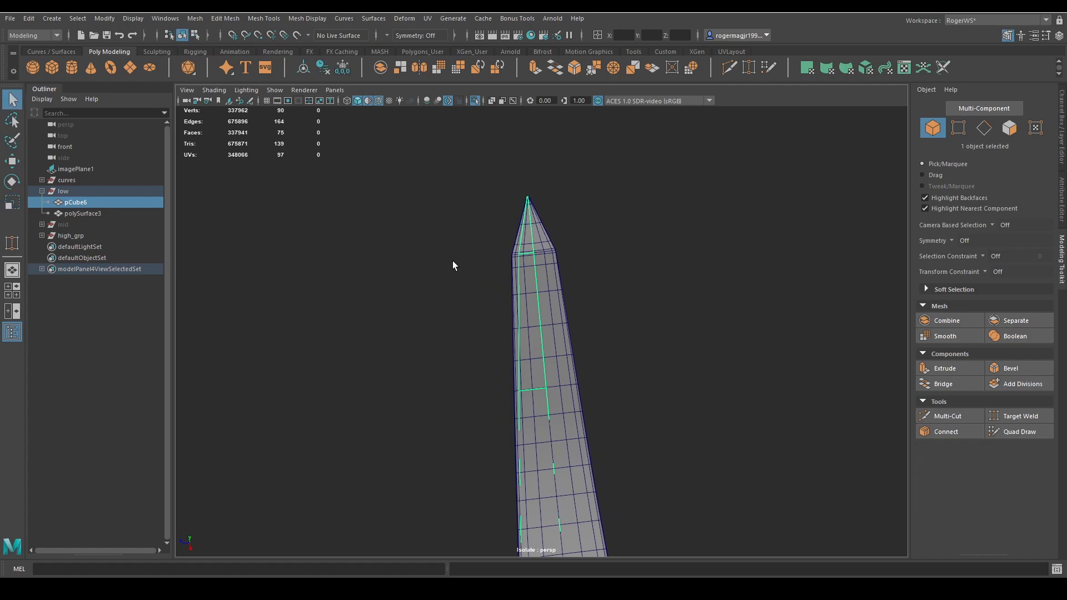
Select the five outer-side vertices behind the cutting edge and scale them outward from the blade's centerline toward the high-poly surface
key(F9)
drag(323, 189, 378, 302)
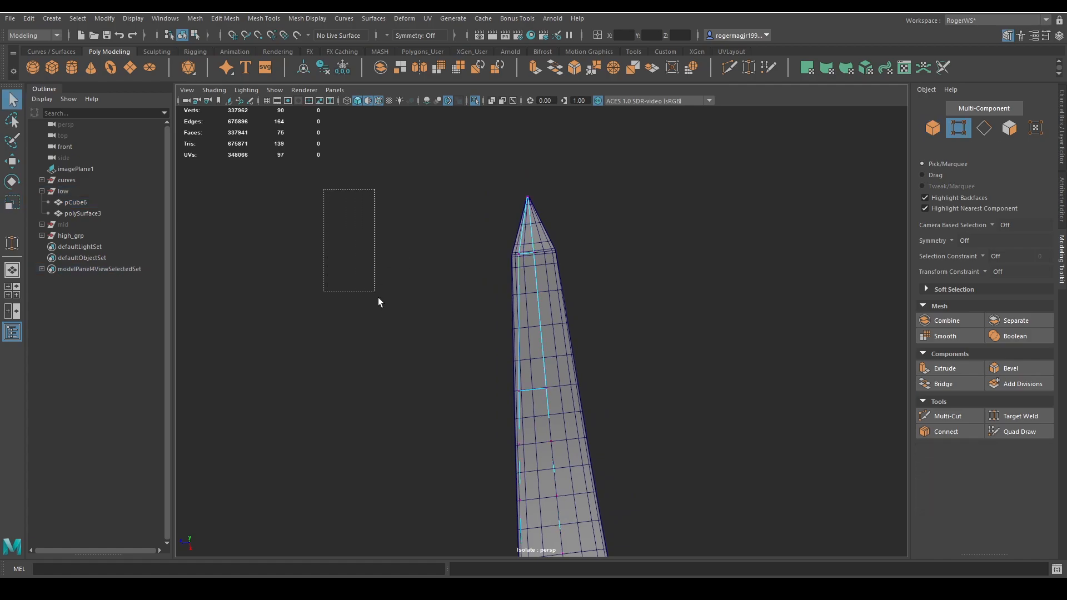
drag(519, 427, 520, 428)
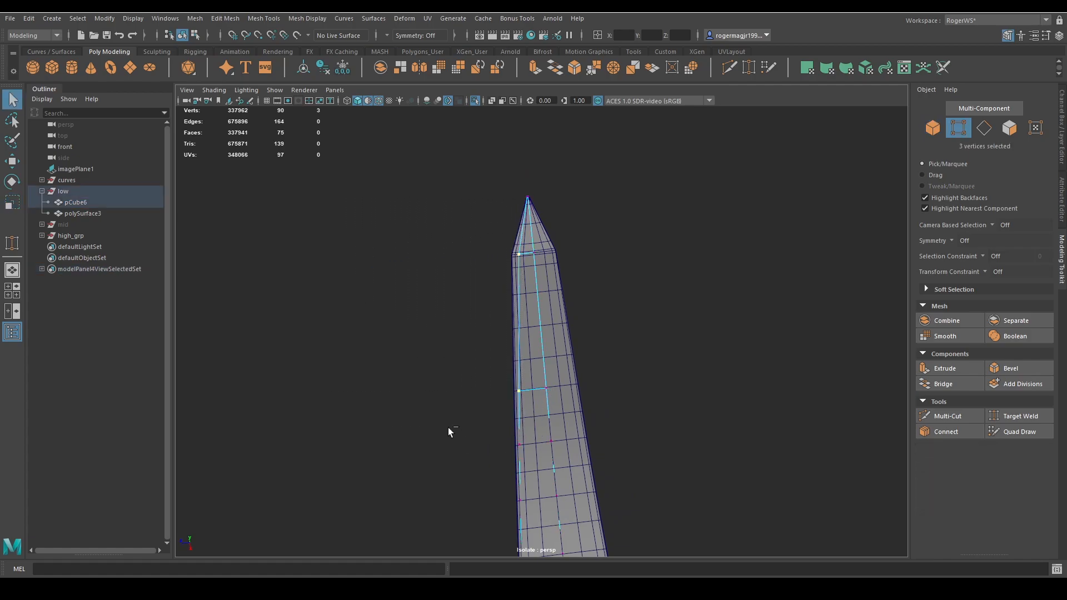
key(w)
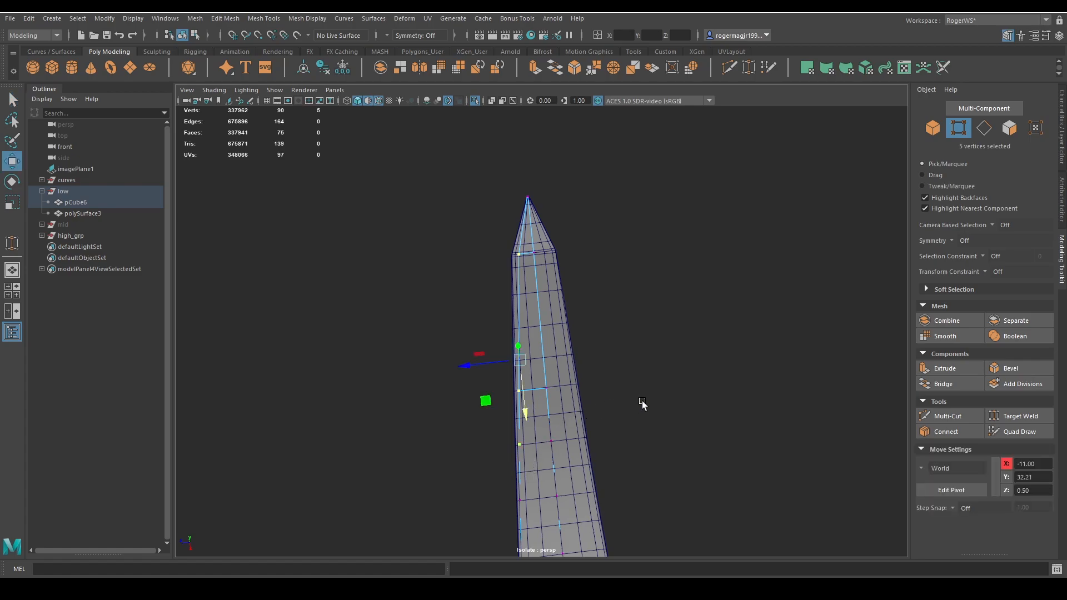
key(d)
key(r)
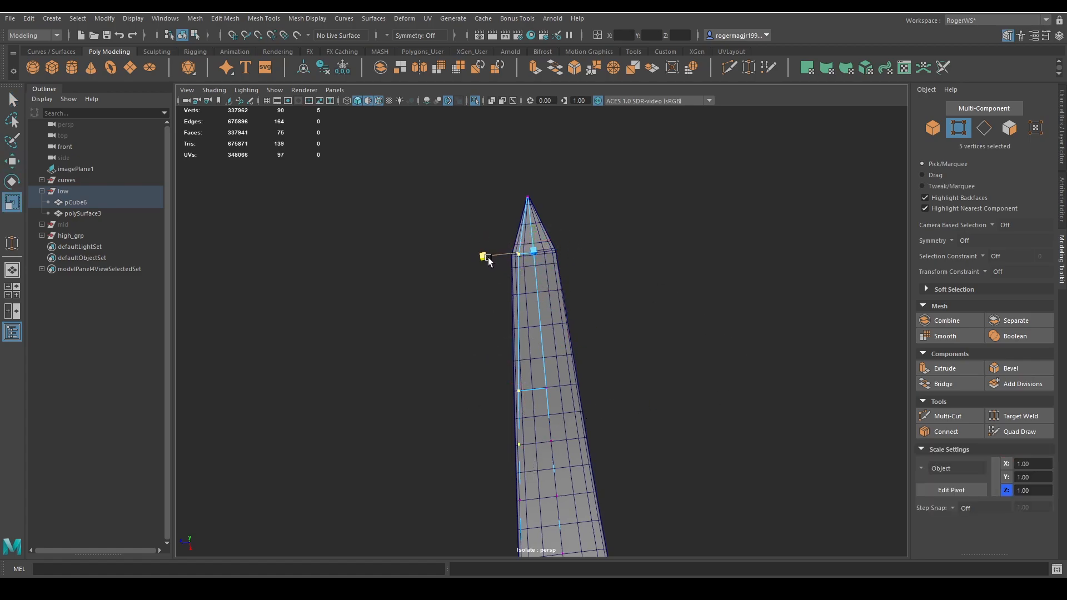
drag(485, 257, 486, 263)
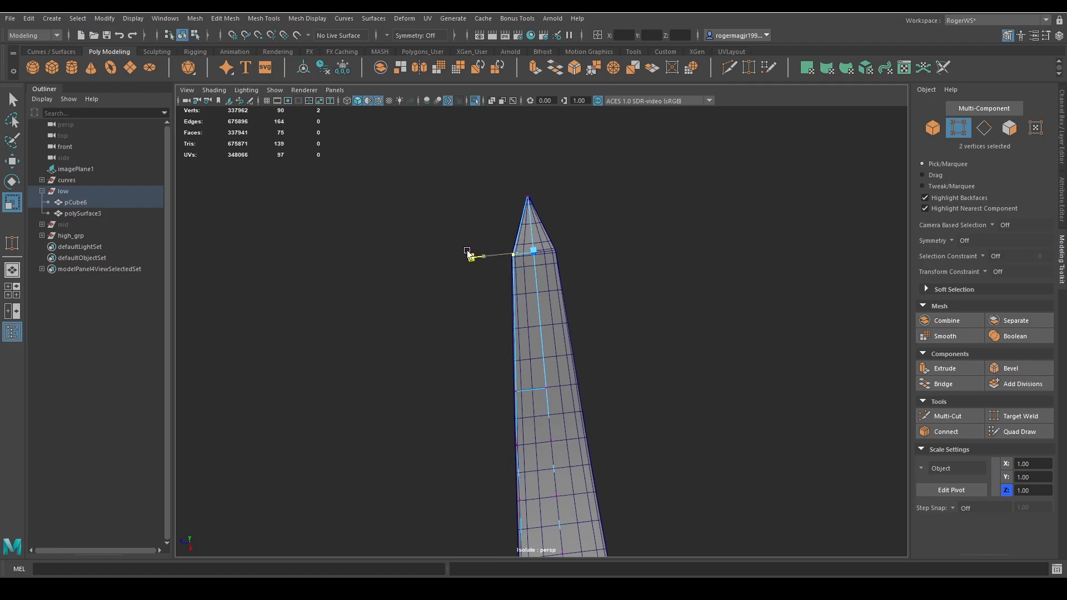
Scale the two selected vertices behind the cutting edge outward to match the high-poly blade's thickness
drag(467, 251, 467, 252)
mouse_move(496, 306)
alt+mouse_down()
mouse_move(509, 312)
mouse_move(639, 261)
mouse_move(572, 334)
alt+mouse_up()
key(q)
key(5)
scroll(611, 325, down, 3)
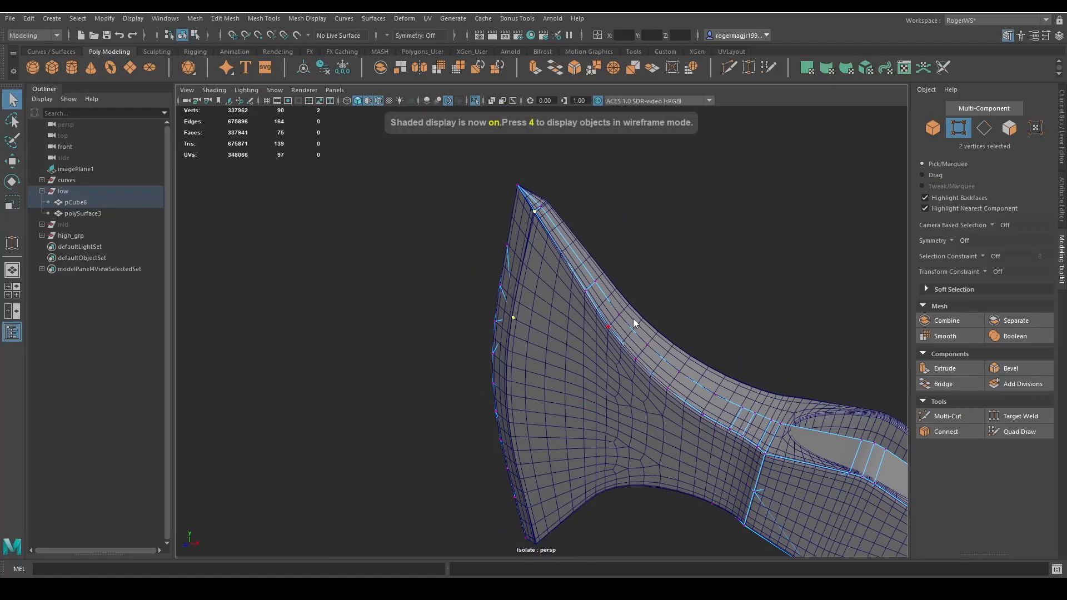
Return to object mode and isolate the low-poly axe head on its own
key(F8)
alt+middle_drag(632, 318, 643, 280)
scroll(634, 284, down, 3)
key(ctrl+1)
key(ctrl+1)
click(625, 292)
key(alt+5)
mouse_move(609, 332)
alt+mouse_down()
mouse_move(639, 345)
mouse_move(545, 309)
mouse_move(552, 360)
mouse_move(602, 345)
mouse_move(584, 352)
mouse_move(624, 415)
alt+mouse_up()
Select the half axe head and snap its pivot to a vertex on its open middle edge
click(551, 360)
scroll(556, 358, up, 3)
scroll(584, 351, down, 3)
key(w)
scroll(623, 414, up, 5)
key(d)
key(v)
middle_click(563, 332)
key(q)
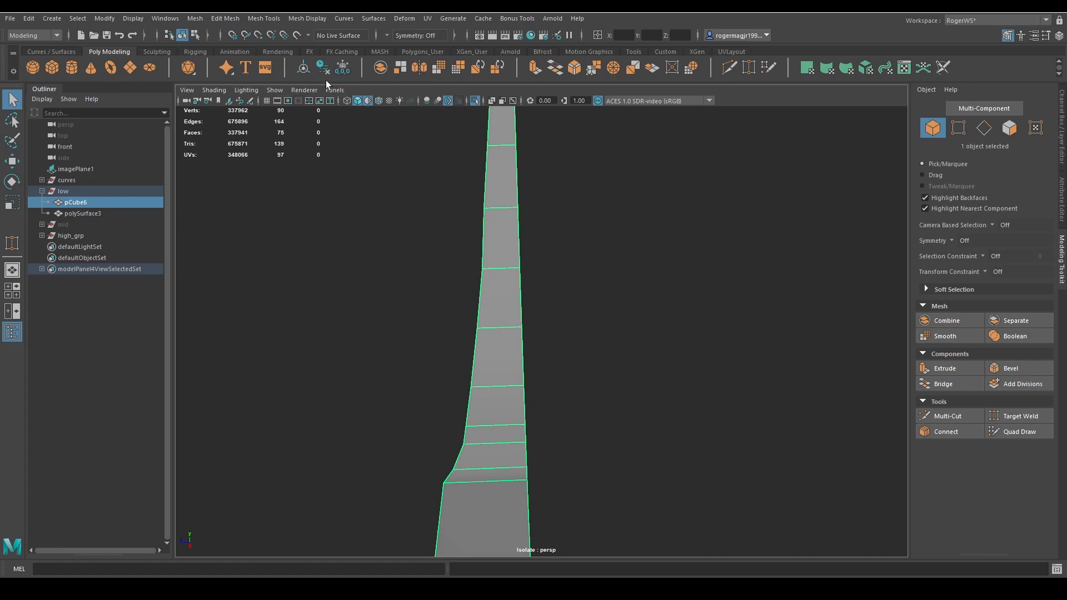
Try to mirror a duplicate of the half axe head by changing its Z scale
scroll(649, 287, down, 5)
alt+drag(649, 288, 619, 292)
key(ctrl+d)
key(w)
click(1061, 109)
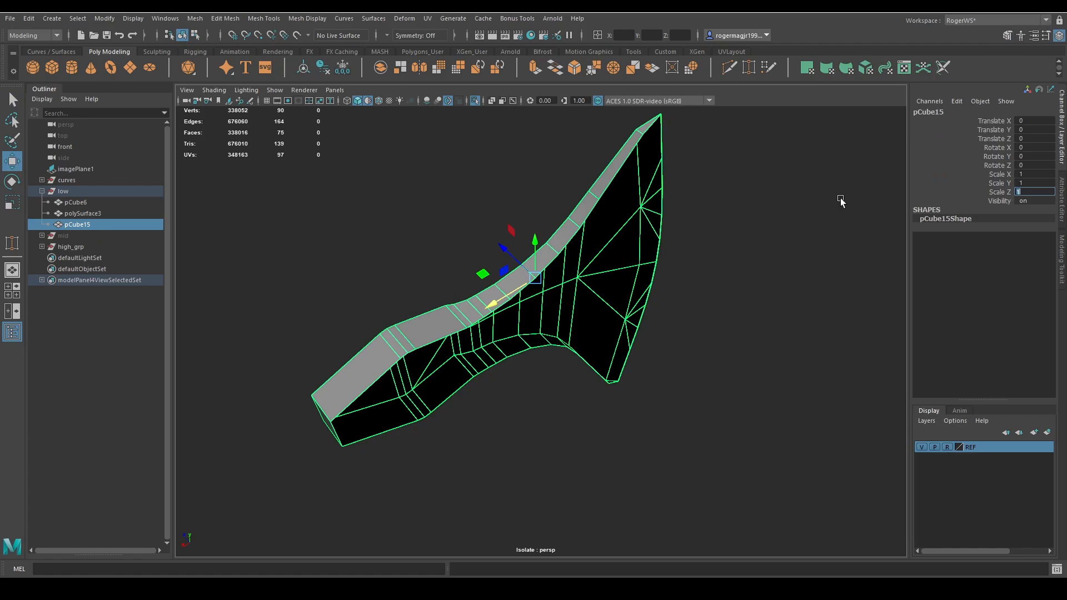
key(Return)
Undo the duplication, its Z scaling and the preceding changes to the head's pivot and transforms
key(ctrl+z)
key(ctrl+z)
key(ctrl+z)
key(ctrl+z)
alt+drag(716, 213, 757, 235)
key(ctrl+z)
key(ctrl+z)
key(ctrl+z)
key(q)
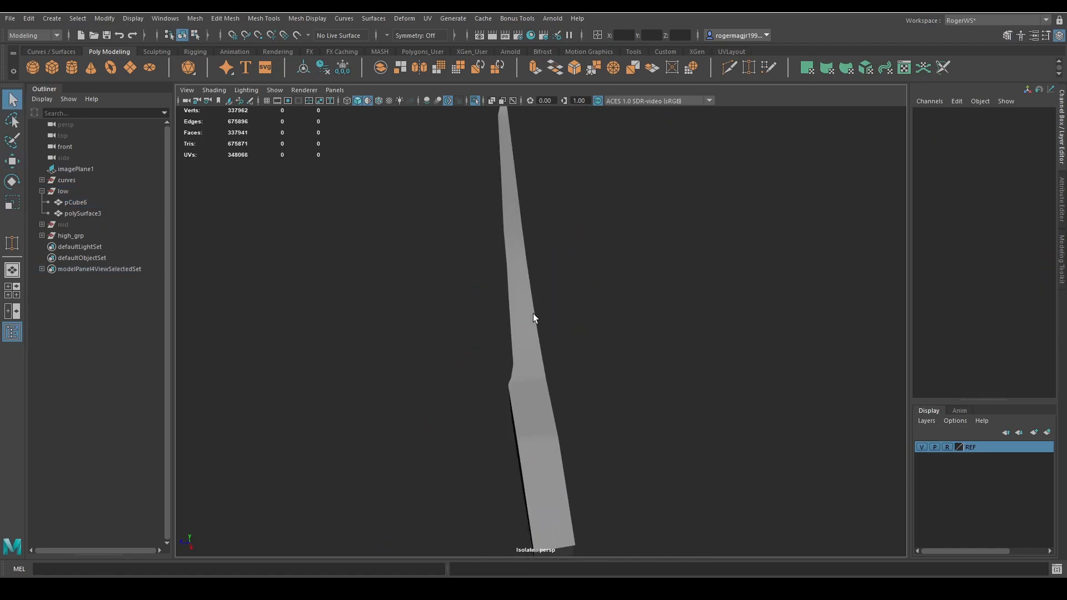
Compare the low-poly head with the full axe, clear its history, freeze its transformations and isolate it again
click(533, 313)
key(ctrl+1)
alt+drag(644, 266, 542, 238)
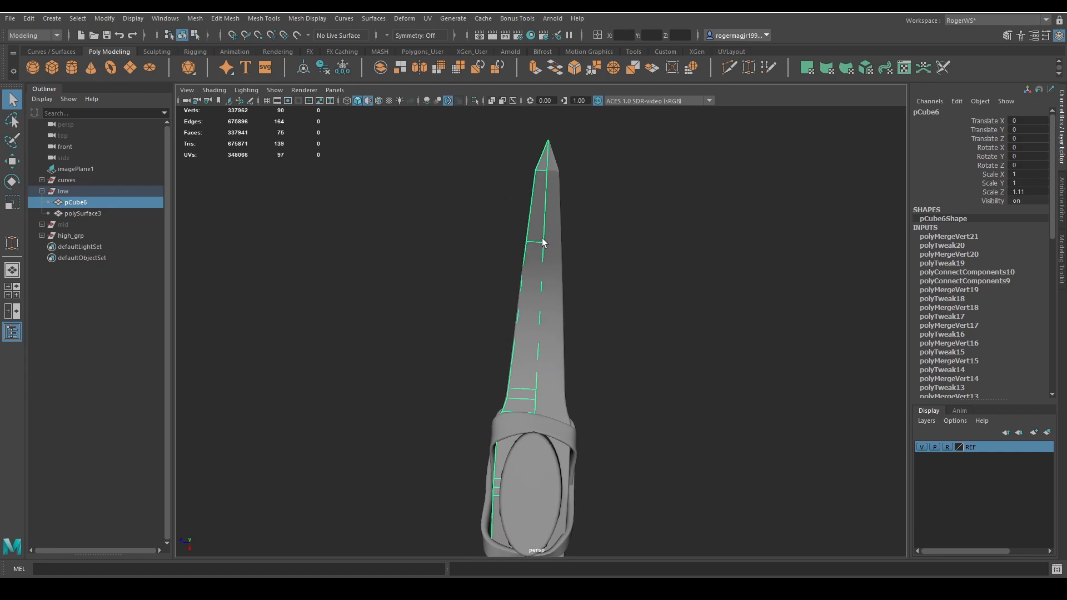
key(ctrl+1)
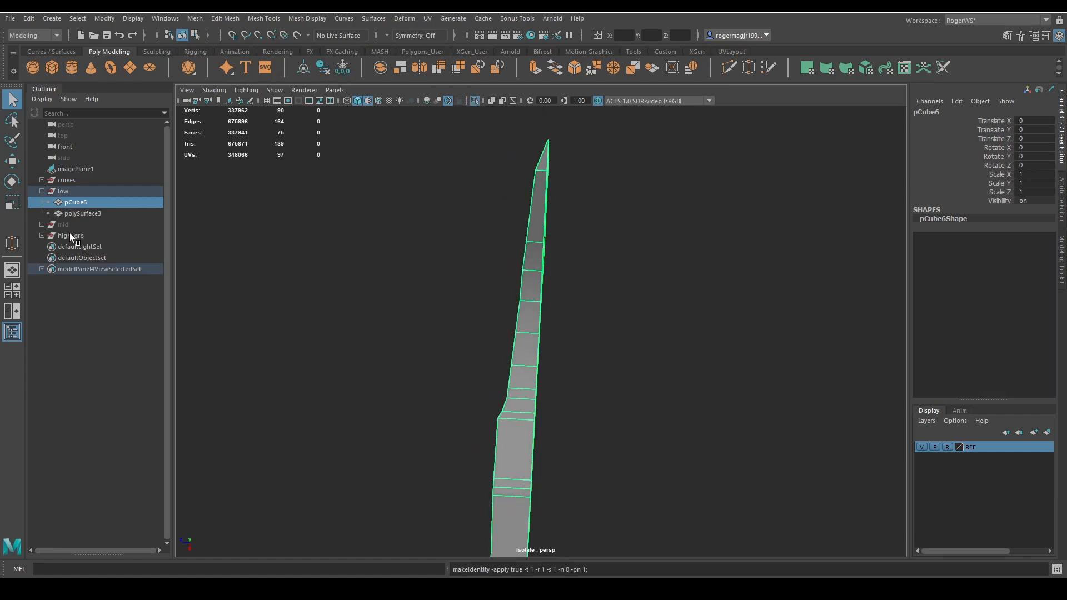
Hide high_grp and reselect the low-poly axe head
click(72, 234)
key(ctrl+h)
click(530, 243)
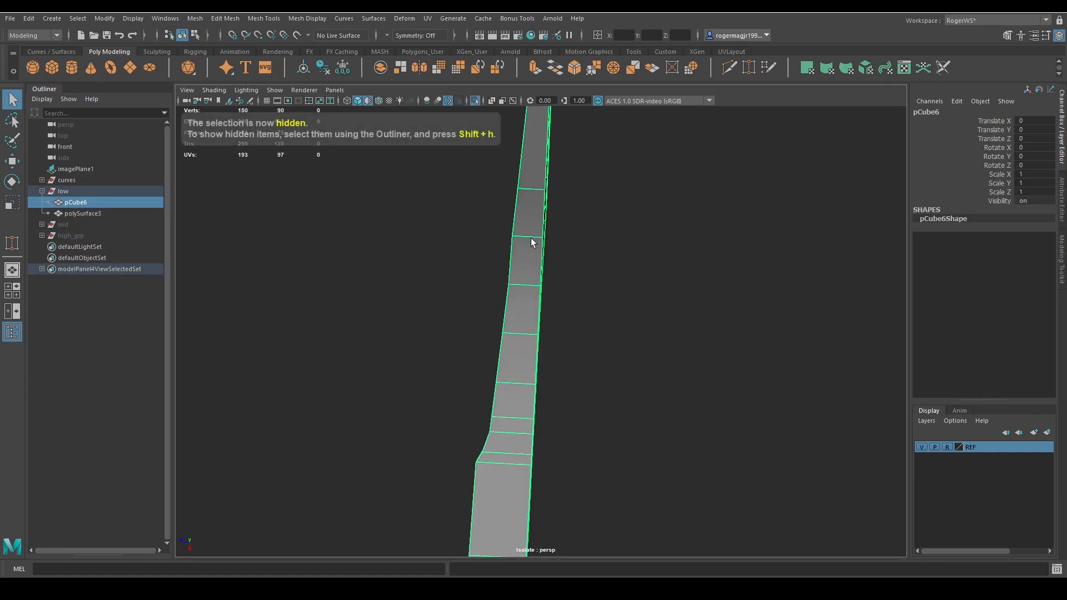
Snap the half axe head's pivot to a vertex on its open middle edge near the blade tip
alt+drag(530, 243, 596, 229)
mouse_move(636, 267)
alt+middle_down()
mouse_move(667, 237)
mouse_move(621, 281)
alt+middle_up()
key(d)
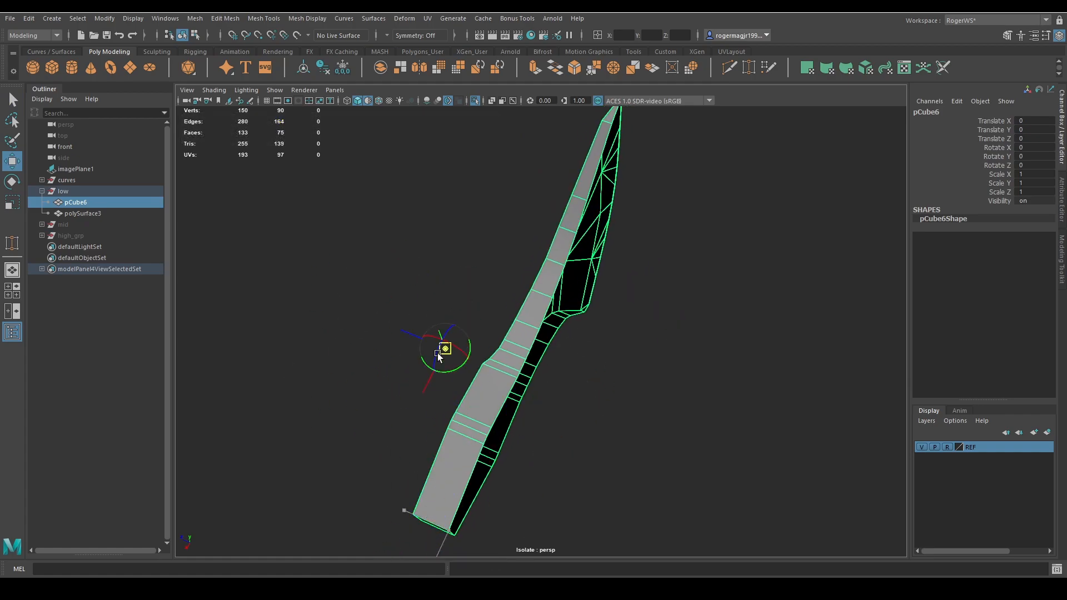
drag(374, 314, 344, 248)
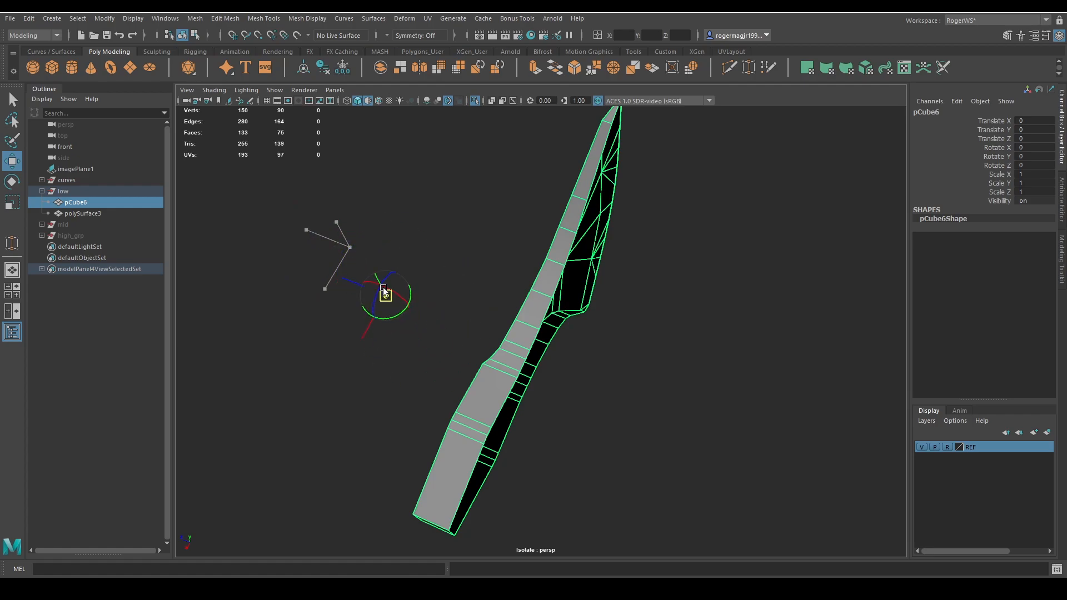
drag(402, 289, 430, 285)
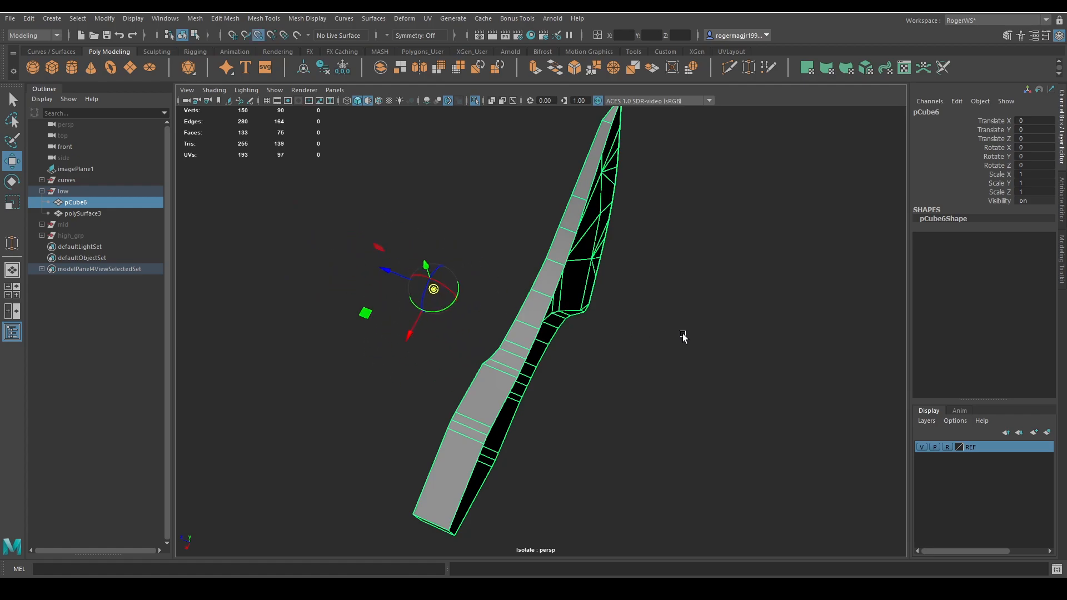
drag(500, 308, 484, 459)
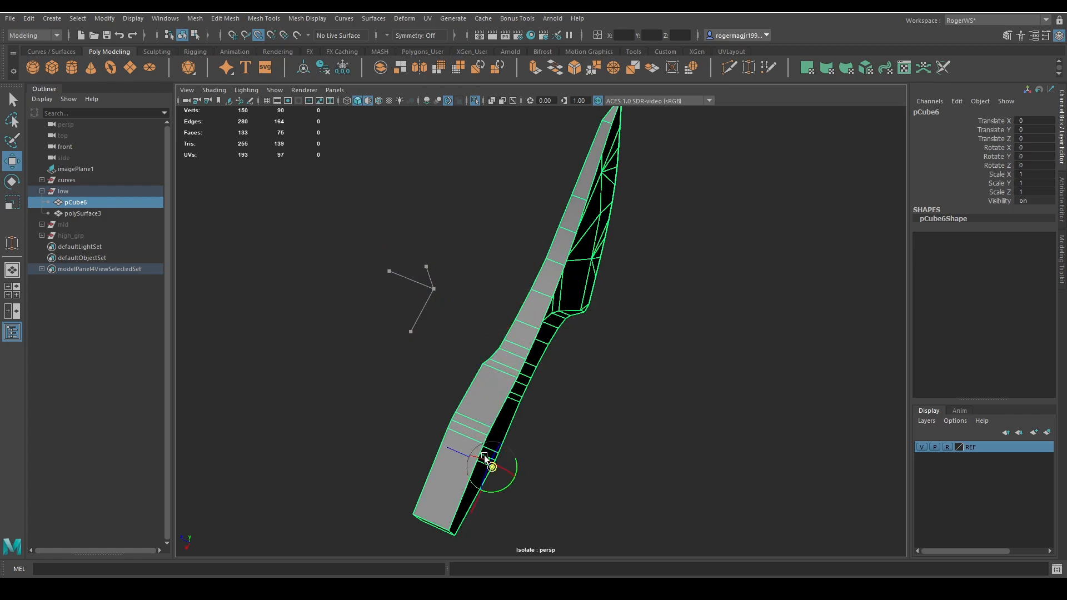
drag(589, 199, 612, 125)
alt+middle_drag(677, 181, 659, 260)
key(q)
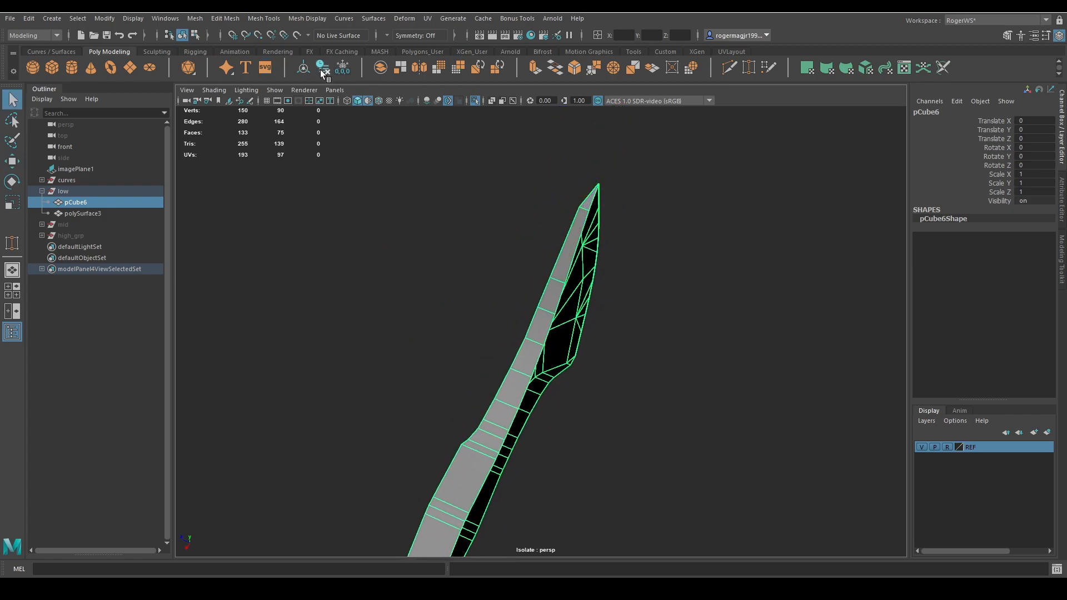
Duplicate the half axe head and mirror the copy across the middle by setting its Scale Z to -1
alt+drag(614, 214, 610, 252)
key(ctrl+d)
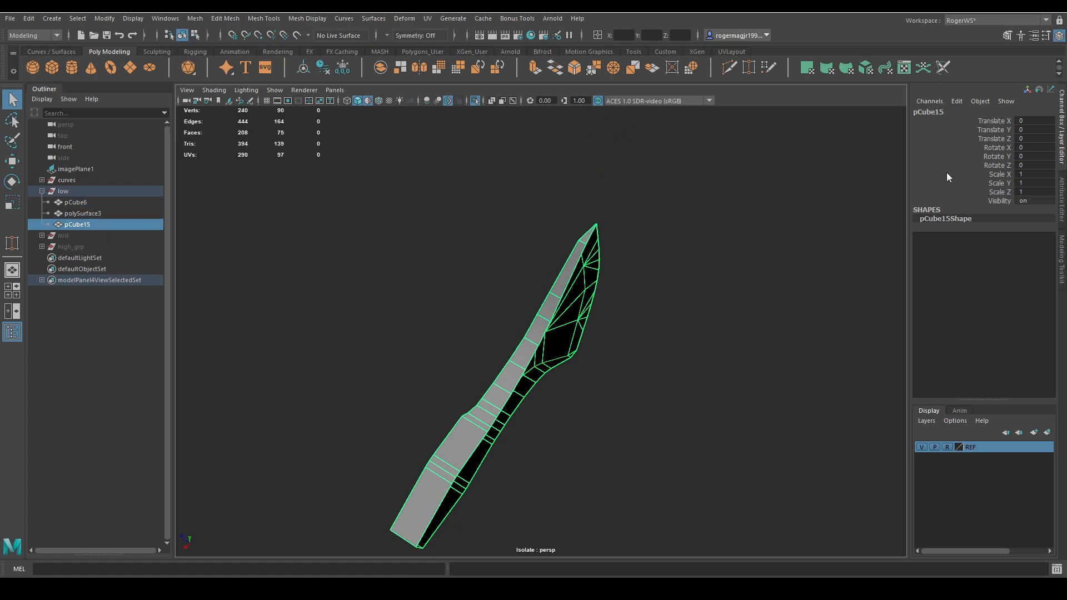
click(1029, 191)
text(-1)
key(Return)
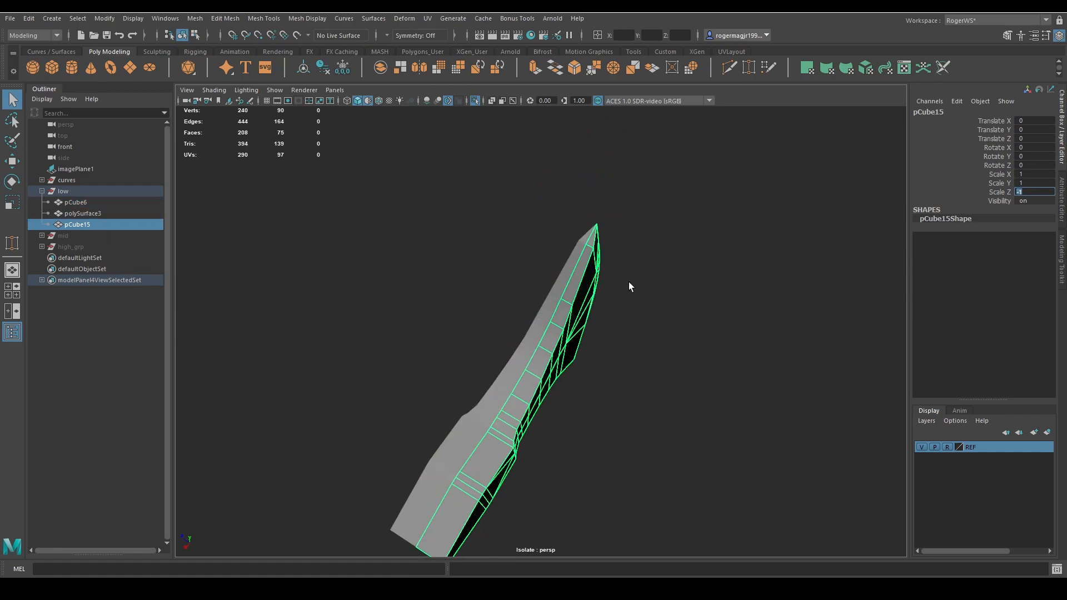
Select both halves of the low-poly axe head and combine them into one mesh
alt+drag(628, 282, 619, 310)
click(635, 306)
scroll(635, 306, down, 2)
shift+click(625, 290)
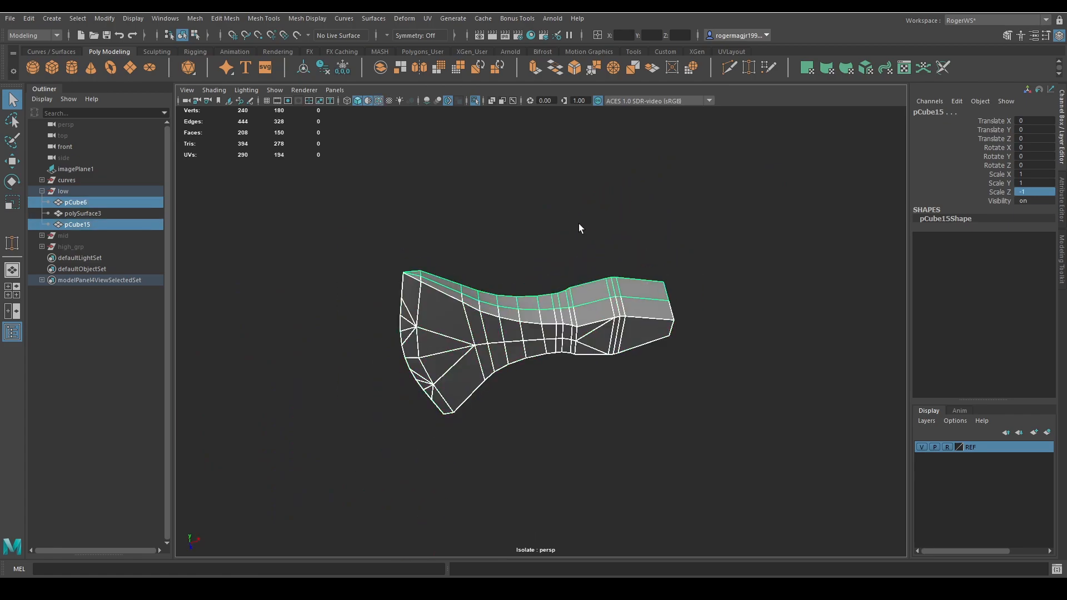
alt+middle_drag(579, 223, 639, 265)
key(ctrl+j)
alt+drag(405, 126, 426, 129)
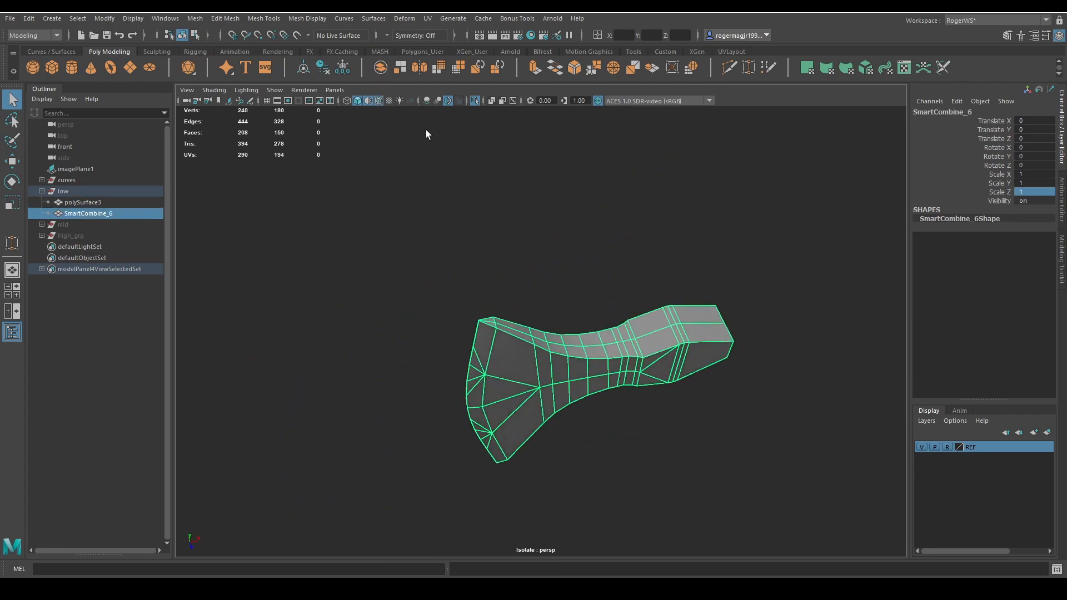
Merge all vertices of the combined head with a distance threshold of 0.01 to weld the middle seam
alt+drag(489, 214, 609, 233)
alt+middle_drag(609, 233, 570, 200)
scroll(570, 200, up, 4)
alt+drag(561, 211, 595, 286)
scroll(595, 285, down, 5)
right_drag(686, 243, 547, 239)
scroll(547, 243, down, 5)
drag(431, 162, 658, 449)
scroll(562, 292, up, 12)
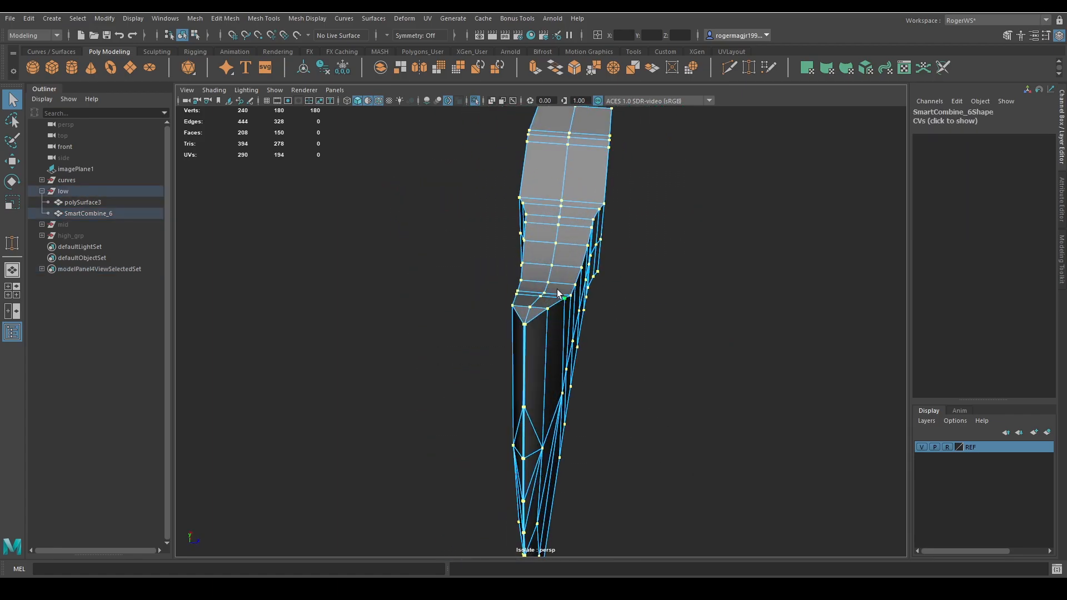
alt+middle_drag(532, 266, 551, 274)
scroll(607, 272, up, 8)
scroll(609, 265, down, 7)
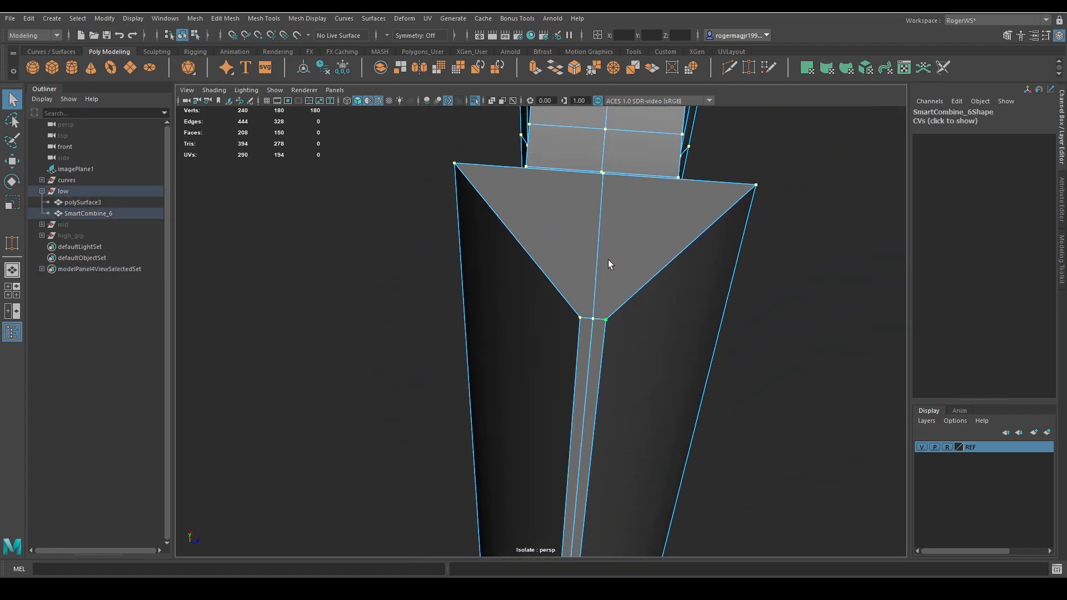
shift+right_drag(609, 265, 662, 254)
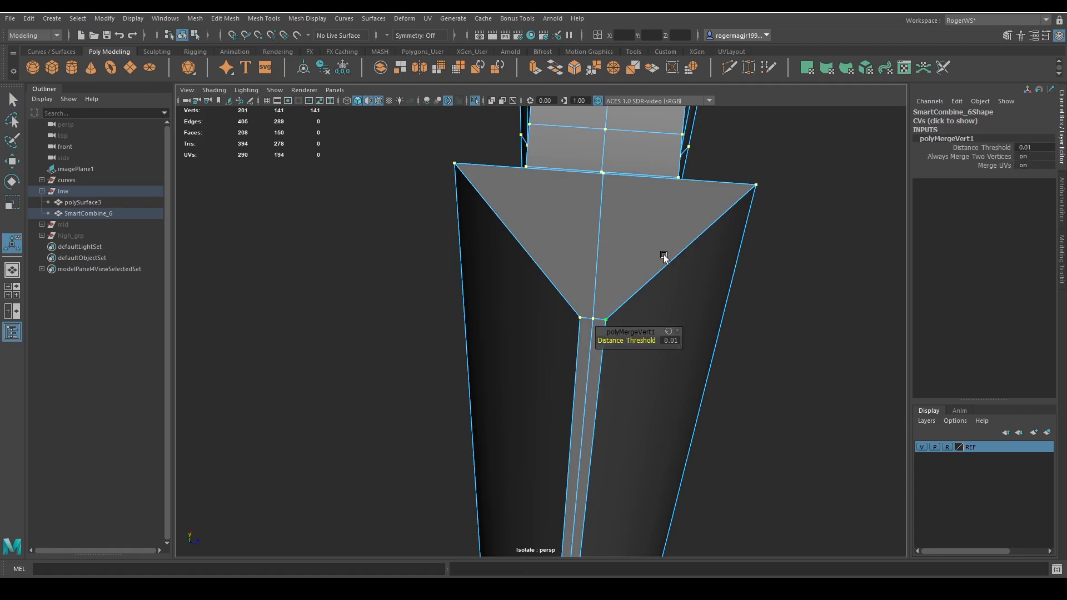
Preview the merged head smoothed to check the seam, and return it to the unsmoothed display
key(F8)
key(3)
click(776, 276)
scroll(775, 276, down, 5)
alt+drag(775, 276, 640, 319)
scroll(608, 266, down, 3)
click(545, 271)
key(1)
alt+right_drag(641, 319, 679, 325)
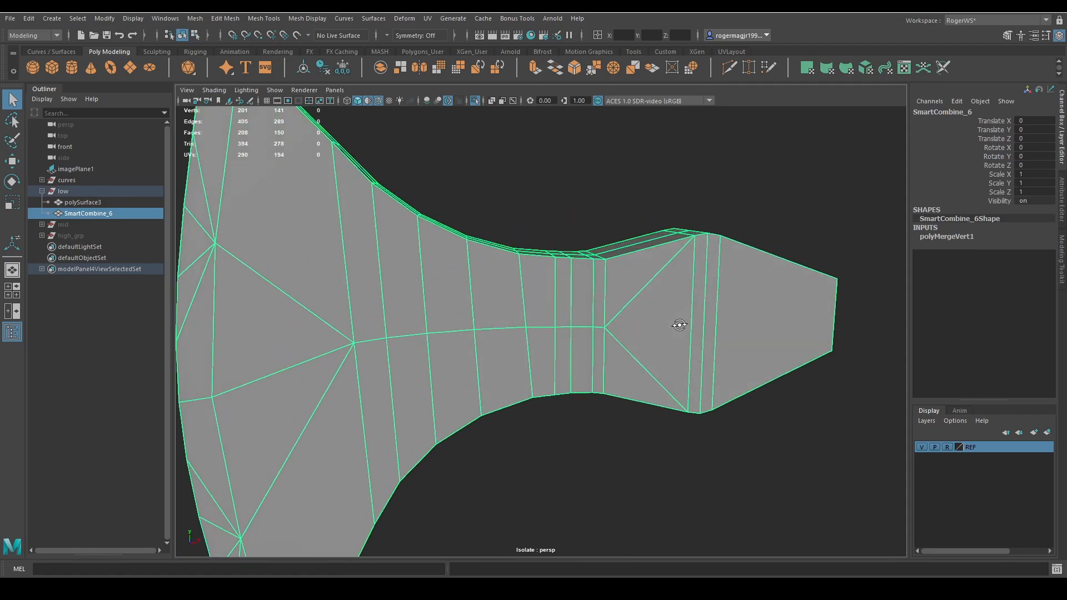
alt+drag(679, 325, 565, 325)
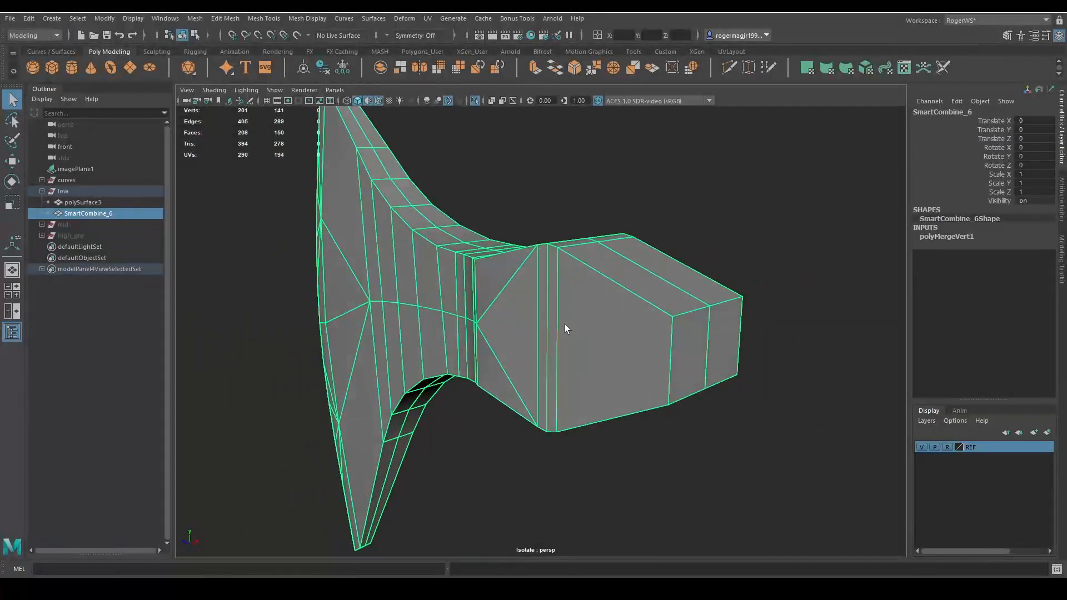
Delete the edge loop running along the middle seam of the head
key(F10)
double_click(617, 255)
mouse_move(388, 272)
alt+mouse_down()
mouse_move(485, 274)
mouse_move(557, 292)
mouse_move(548, 333)
mouse_move(536, 310)
mouse_move(552, 300)
mouse_move(626, 331)
mouse_move(625, 378)
mouse_move(648, 378)
mouse_move(515, 368)
alt+mouse_up()
key(Delete)
scroll(625, 379, down, 4)
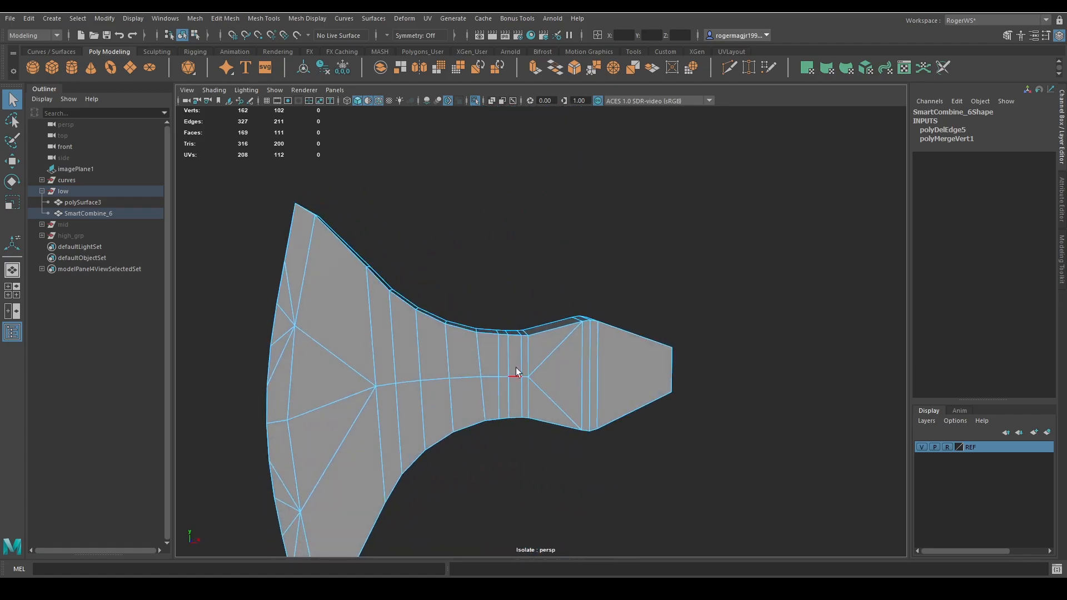
Apply Soften/Harden Edges to the whole head and turn on its soft edge display
right_drag(515, 368, 555, 336)
click(595, 305)
key(alt+5)
alt+drag(592, 328, 547, 379)
click(547, 379)
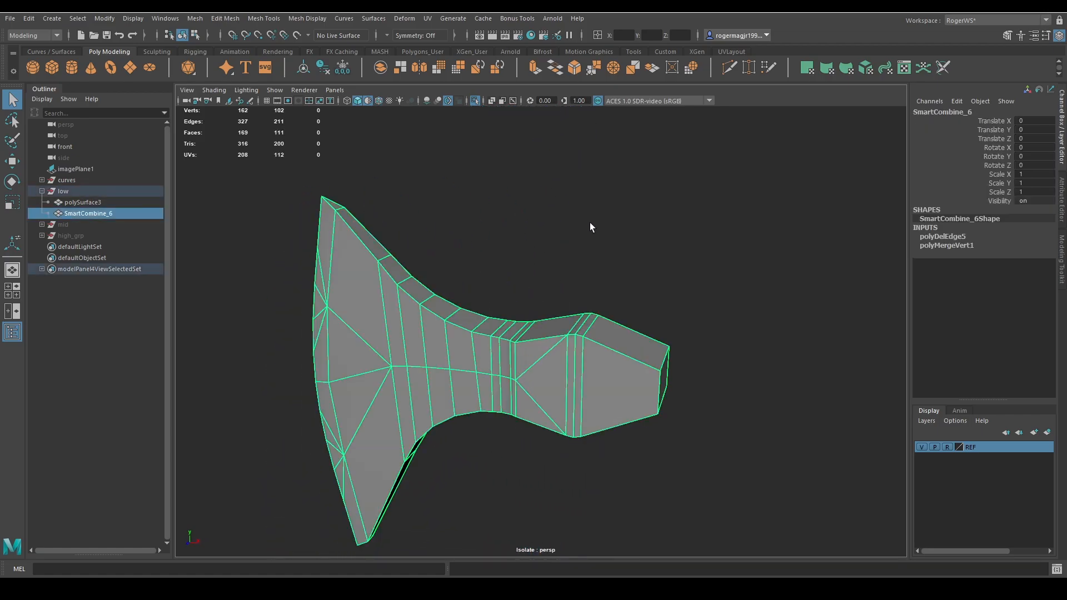
shift+right_drag(526, 201, 635, 220)
shift+right_drag(600, 171, 647, 219)
shift+right_drag(598, 172, 711, 194)
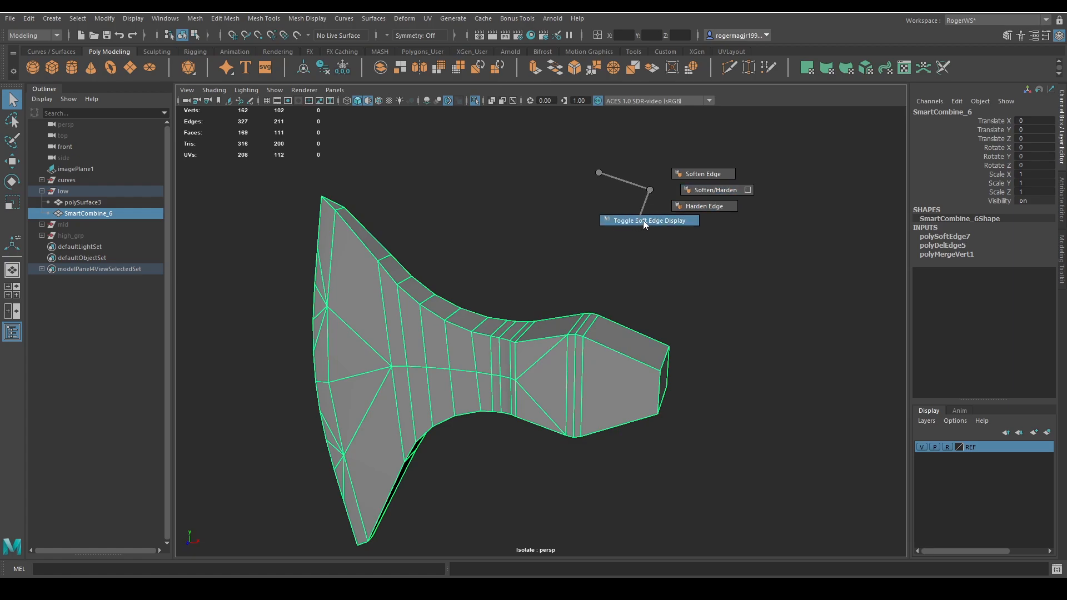
shift+right_drag(645, 223, 658, 219)
alt+middle_drag(595, 250, 668, 201)
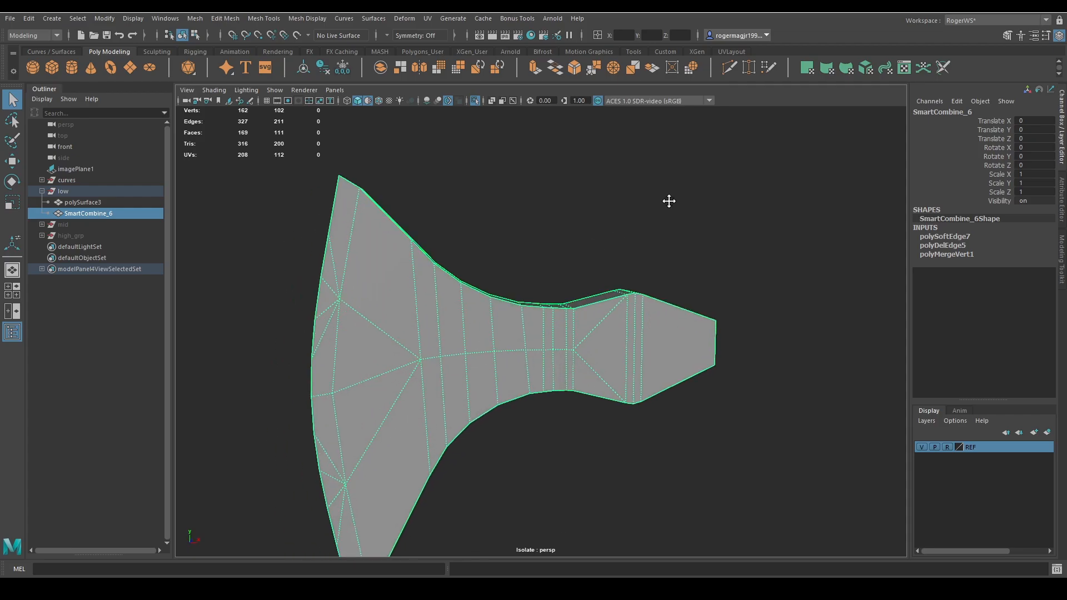
Examine the soft and hard edges around the blade and the head's outline
alt+drag(668, 201, 709, 228)
scroll(710, 228, up, 4)
alt+middle_drag(461, 244, 554, 261)
scroll(549, 248, up, 4)
alt+drag(555, 261, 489, 336)
scroll(528, 295, up, 3)
scroll(530, 319, down, 4)
scroll(515, 332, up, 4)
scroll(468, 308, down, 4)
key(F11)
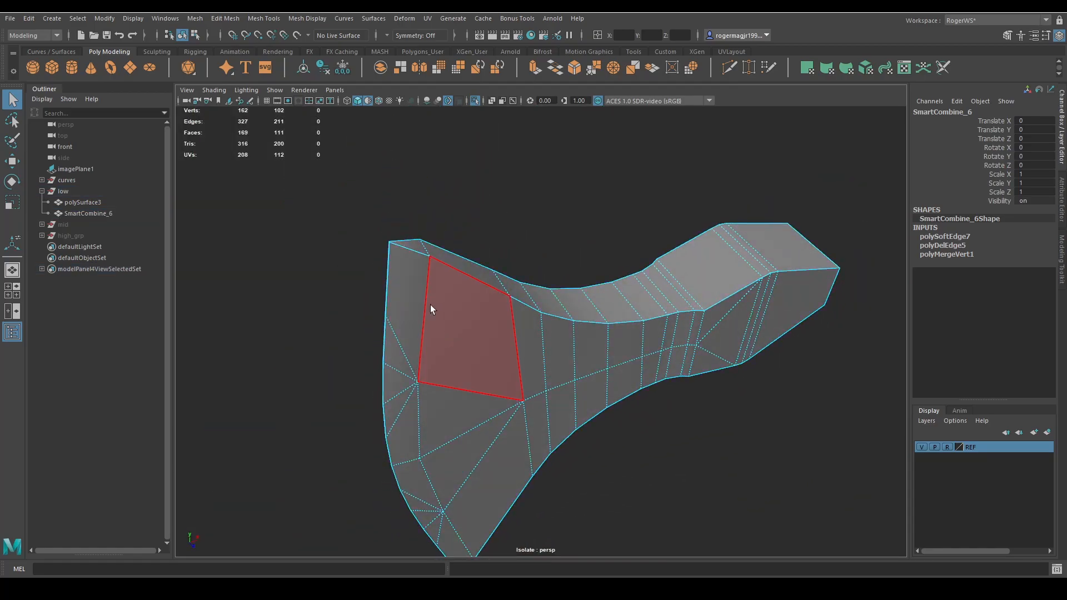
Select all the faces on one flat side of the head to check the area enclosed by its hard edges
click(410, 295)
alt+drag(411, 297, 514, 339)
scroll(514, 339, up, 4)
alt+middle_drag(514, 338, 566, 317)
scroll(431, 428, down, 6)
mouse_move(498, 361)
shift+mouse_down()
mouse_move(507, 410)
mouse_move(457, 289)
shift+mouse_up()
scroll(508, 410, up, 3)
scroll(456, 289, up, 3)
shift+drag(523, 263, 793, 232)
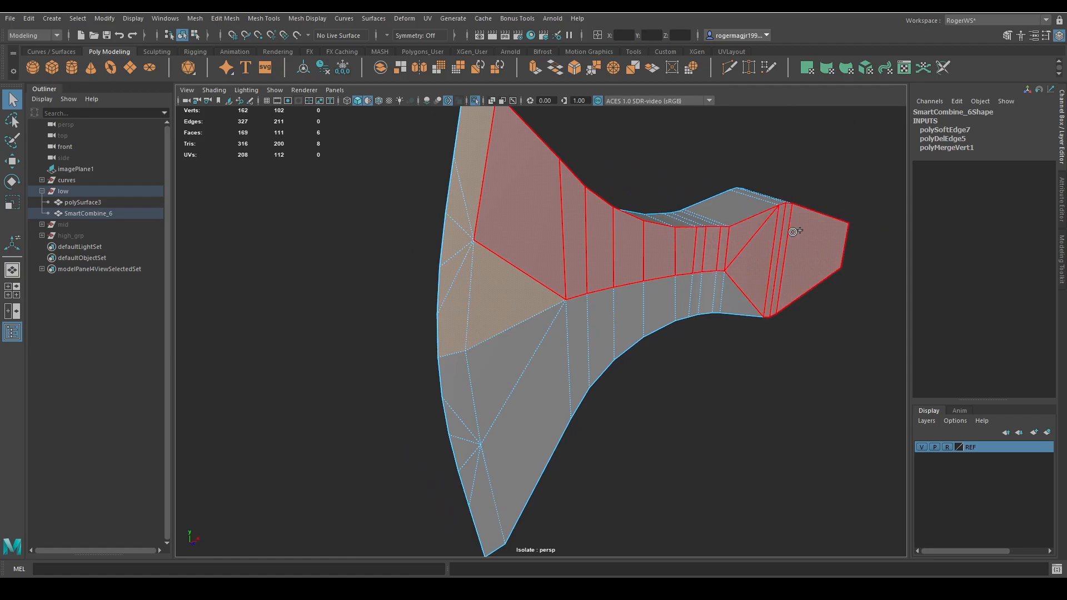
shift+drag(720, 287, 547, 338)
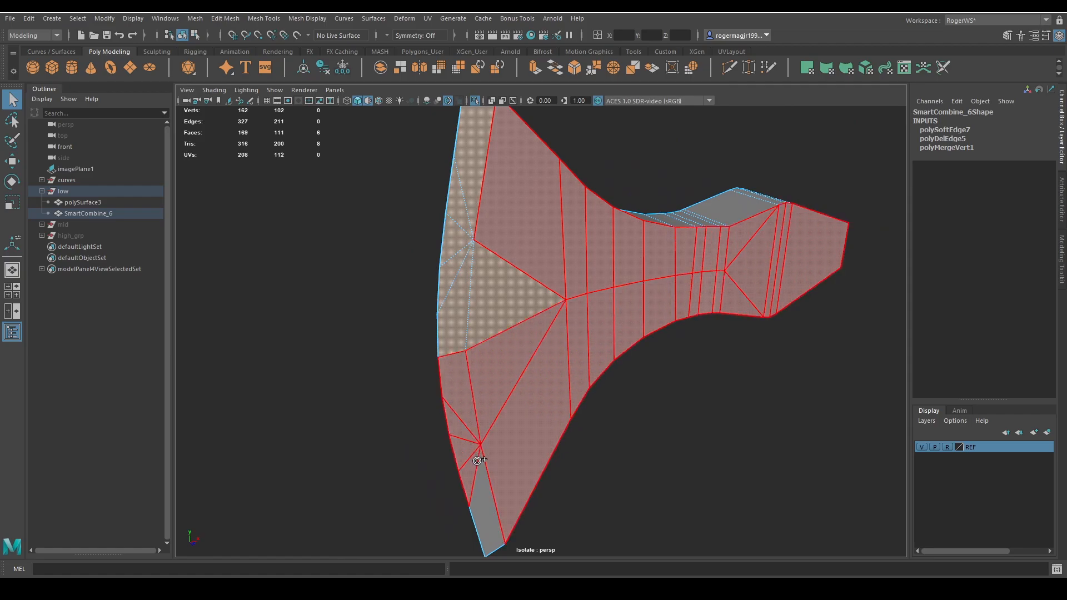
shift+drag(477, 460, 496, 475)
mouse_move(617, 382)
alt+mouse_down()
mouse_move(605, 395)
mouse_move(525, 396)
mouse_move(557, 350)
mouse_move(547, 312)
mouse_move(631, 322)
mouse_move(548, 313)
alt+mouse_up()
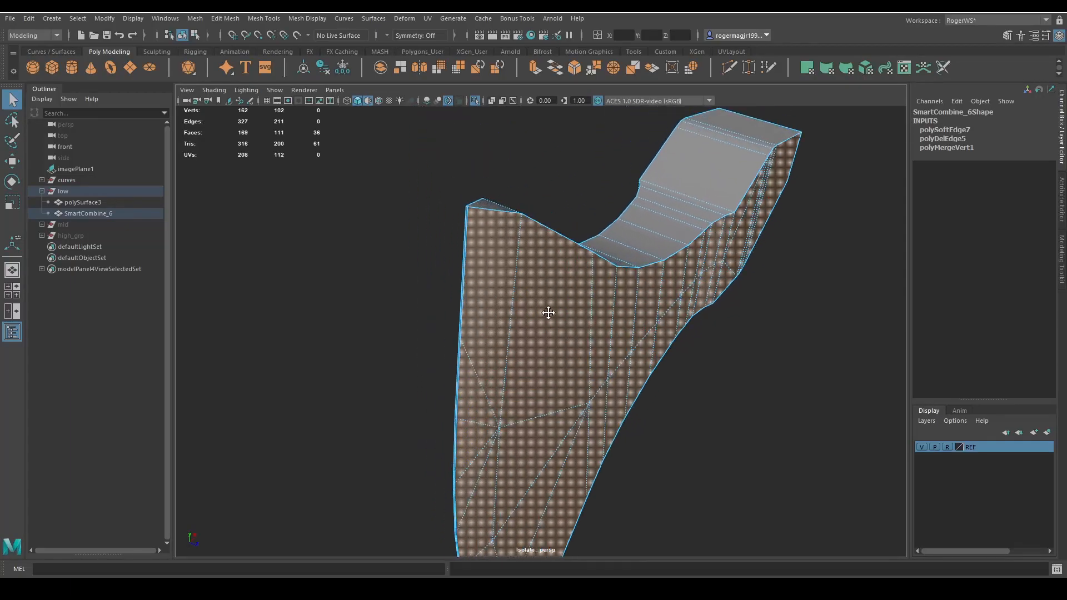
alt+right_drag(548, 312, 574, 367)
alt+middle_drag(574, 367, 602, 352)
Select the hard edges along the blade's upper rim and cutting edge to inspect them, and return to object selection
right_drag(582, 326, 551, 262)
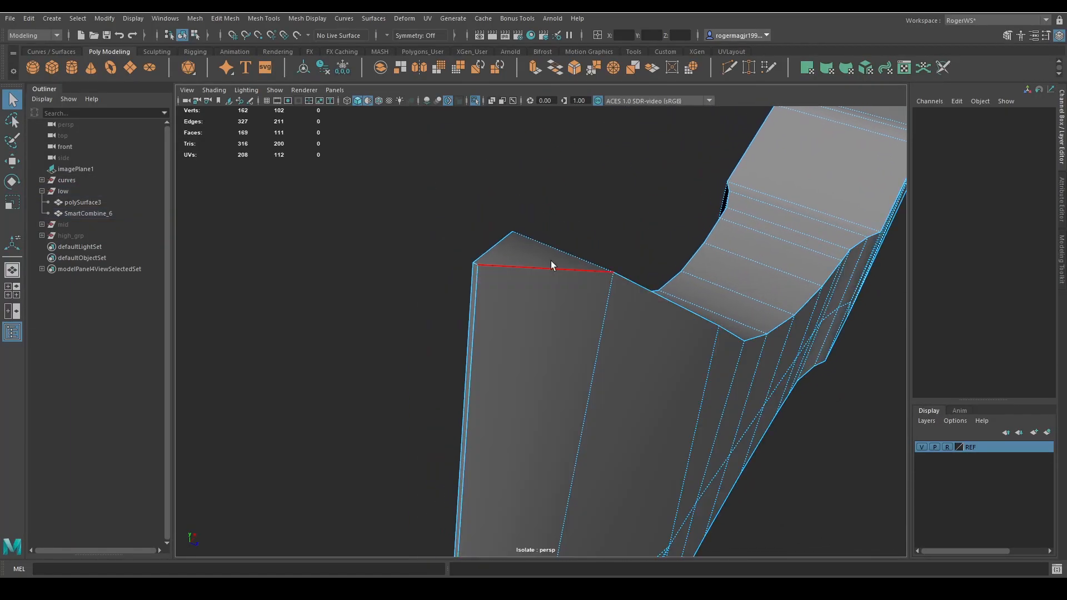
click(550, 266)
shift+click(554, 267)
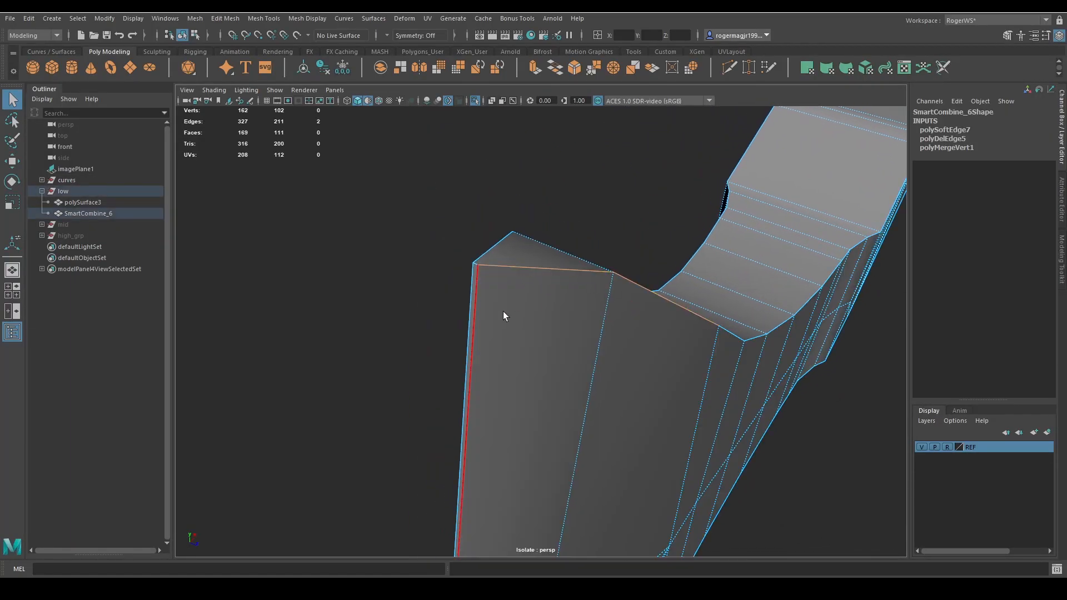
shift+click(501, 311)
alt+drag(502, 311, 525, 280)
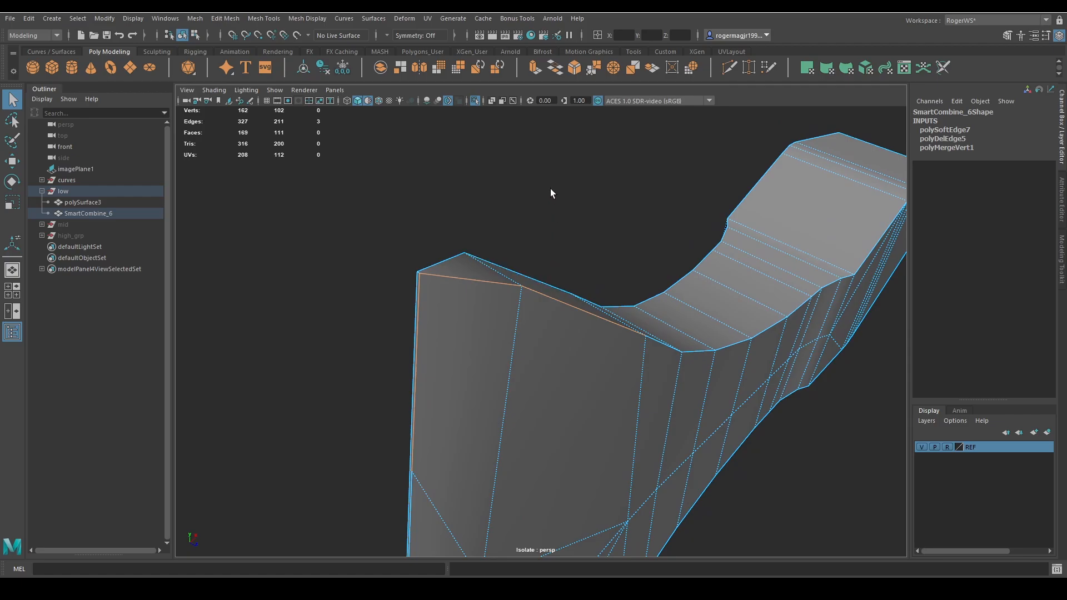
alt+drag(550, 188, 545, 257)
right_drag(613, 221, 659, 295)
click(659, 172)
click(614, 189)
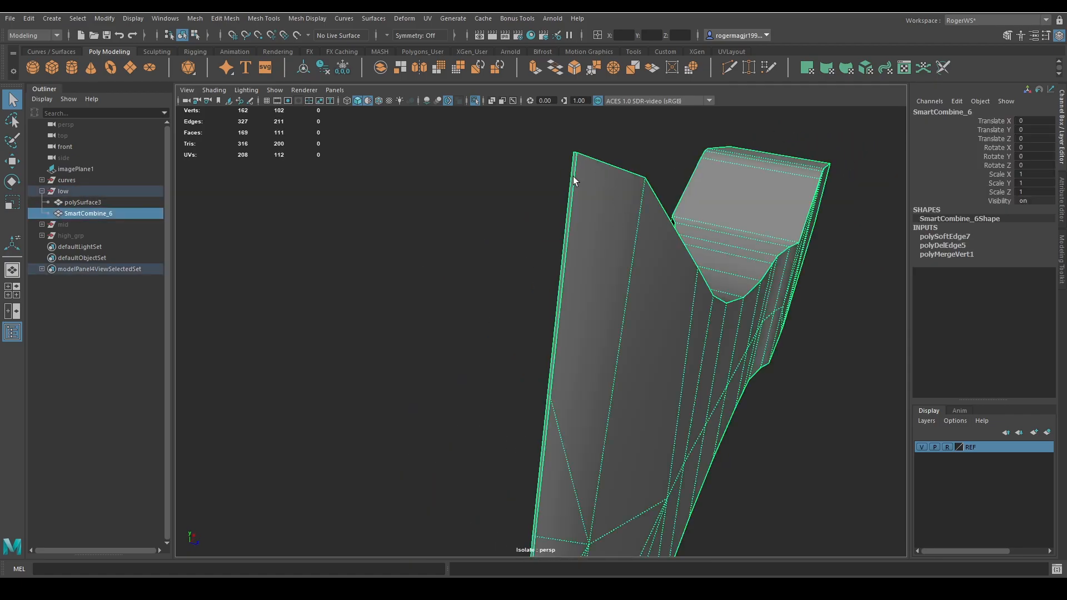
Reselect the faces across one side of the head, from the blade back towards the handle end
alt+drag(572, 176, 620, 314)
right_drag(473, 341, 474, 387)
click(476, 295)
shift+drag(465, 361, 500, 409)
alt+drag(500, 409, 512, 229)
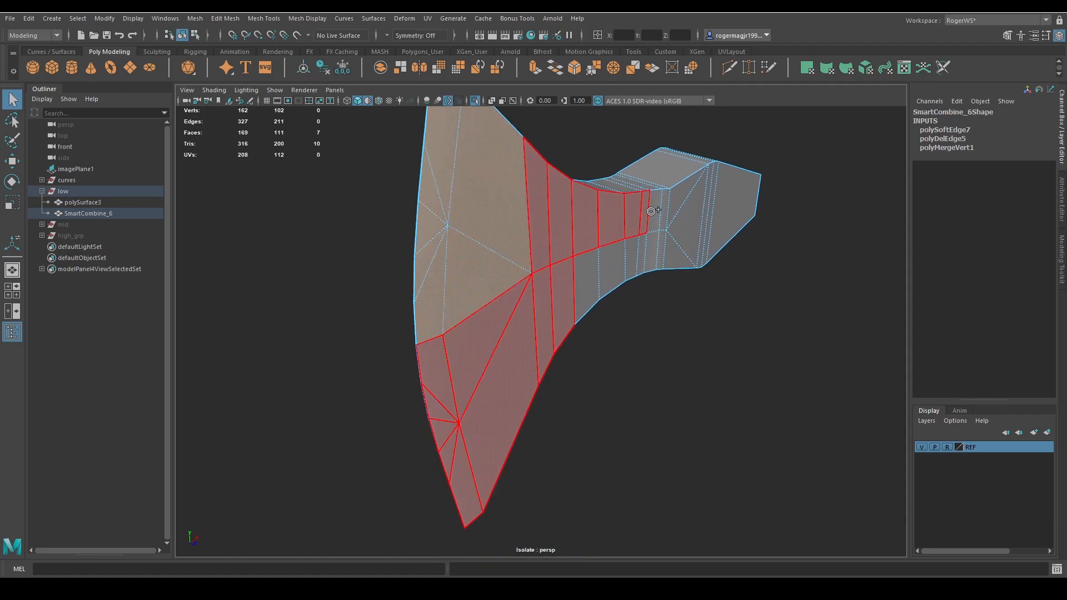
shift+drag(654, 211, 699, 220)
mouse_move(640, 249)
shift+mouse_down()
mouse_move(631, 238)
mouse_move(484, 278)
mouse_move(469, 190)
mouse_move(543, 279)
mouse_move(574, 295)
mouse_move(450, 336)
shift+mouse_up()
Select the strip of faces along the head's upper surface, return to object selection and inspect the head unselected
mouse_move(273, 225)
mouse_down()
mouse_move(622, 333)
mouse_move(566, 312)
mouse_move(483, 302)
mouse_up()
shift+click(518, 307)
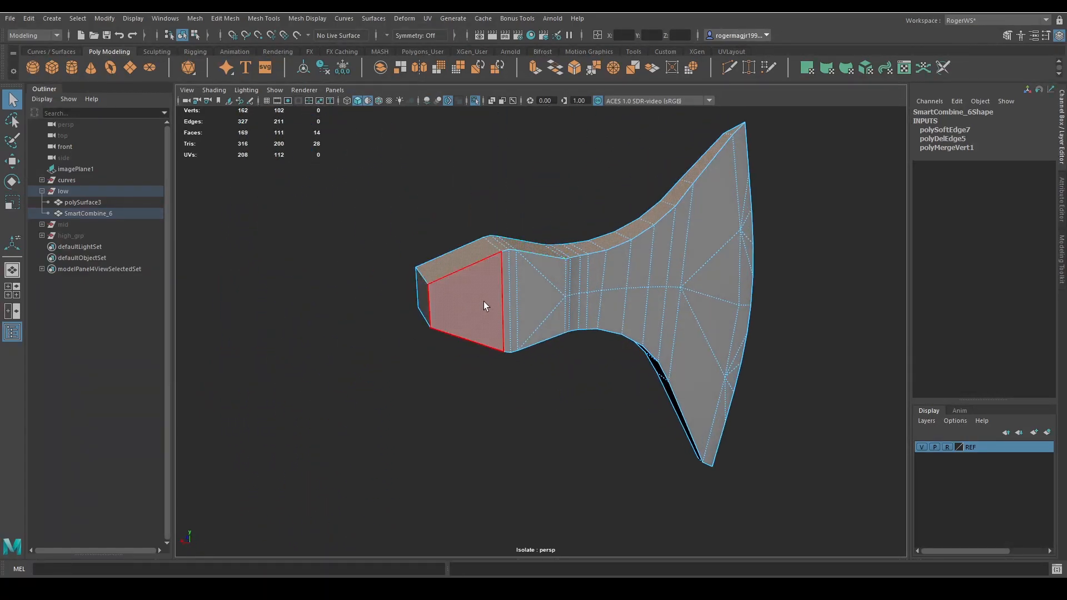
mouse_move(750, 173)
shift+mouse_down()
mouse_move(488, 311)
mouse_move(577, 269)
mouse_move(561, 351)
mouse_move(629, 333)
mouse_move(664, 292)
shift+mouse_up()
scroll(561, 350, down, 5)
key(F8)
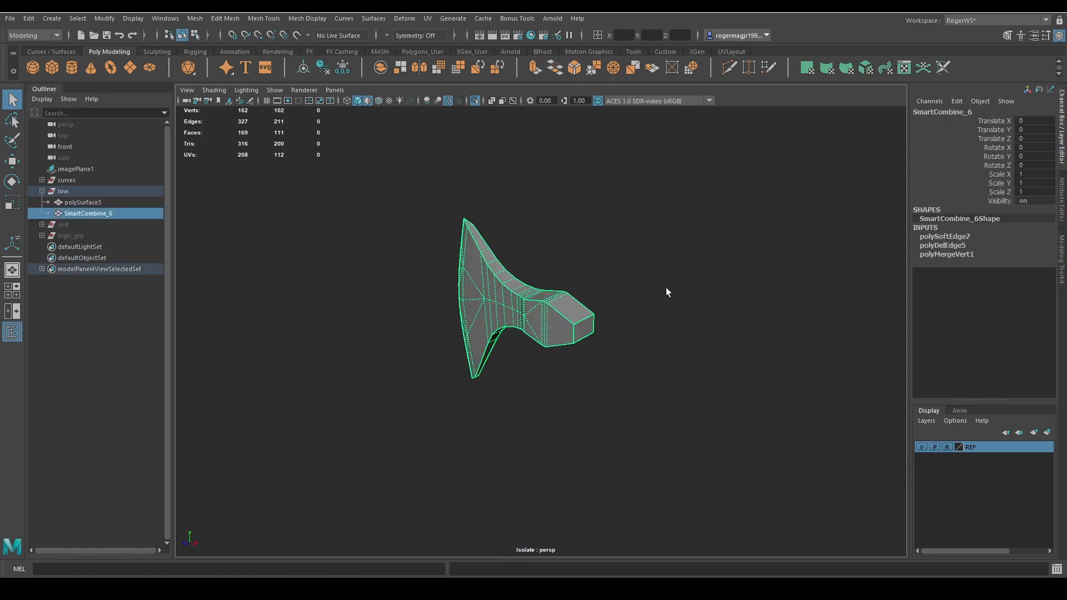
click(665, 288)
scroll(564, 302, up, 5)
key(alt+5)
mouse_move(565, 302)
alt+mouse_down()
mouse_move(615, 301)
mouse_move(655, 393)
mouse_move(557, 333)
mouse_move(393, 325)
mouse_move(681, 333)
mouse_move(567, 317)
alt+mouse_up()
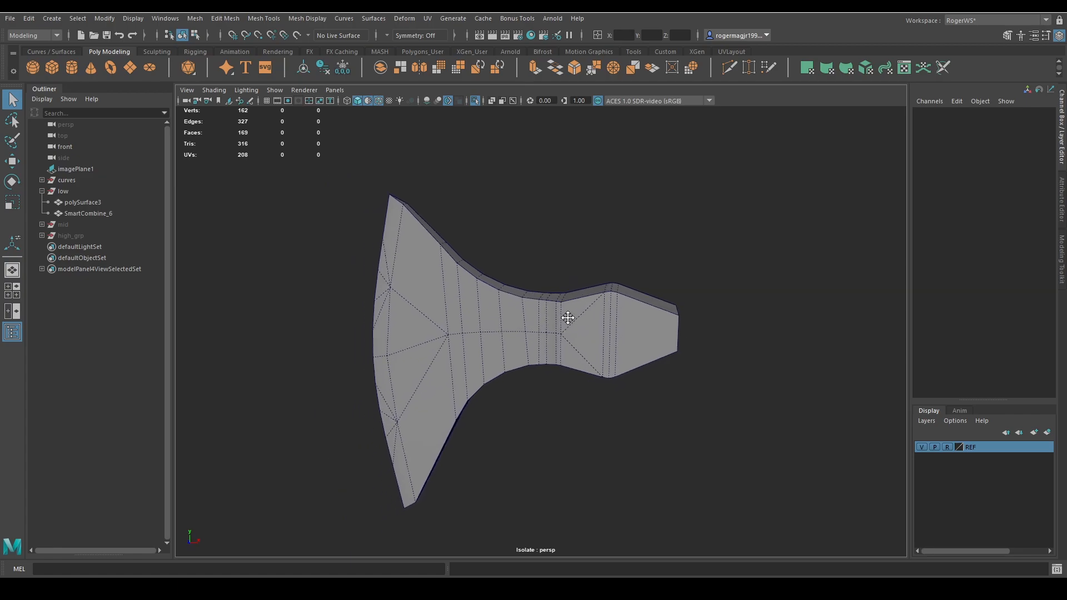
Rename the combined axe head as head_low
click(648, 342)
alt+drag(648, 342, 614, 369)
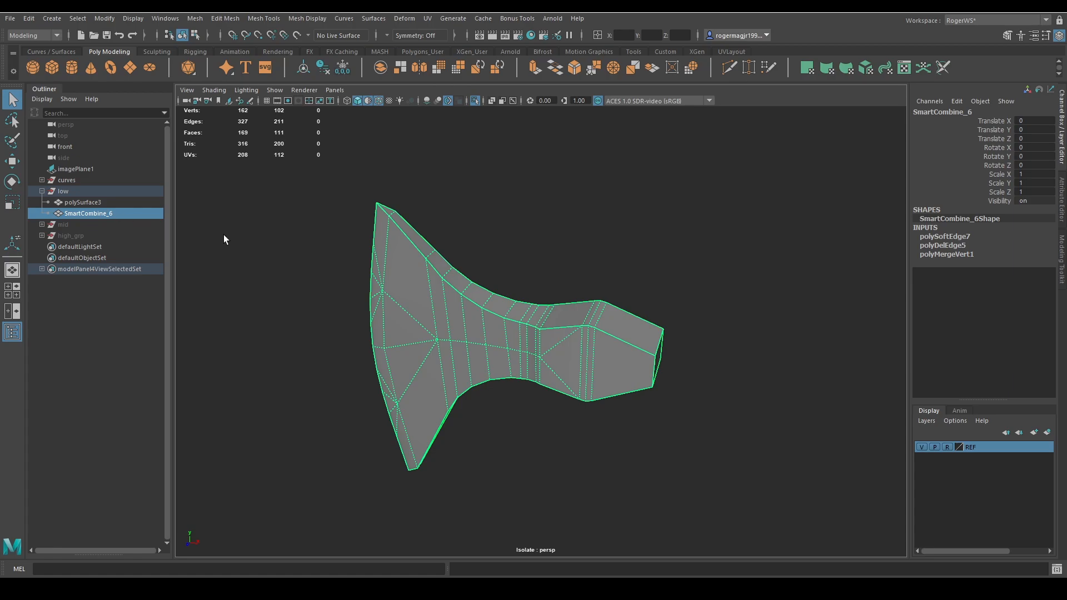
double_click(111, 214)
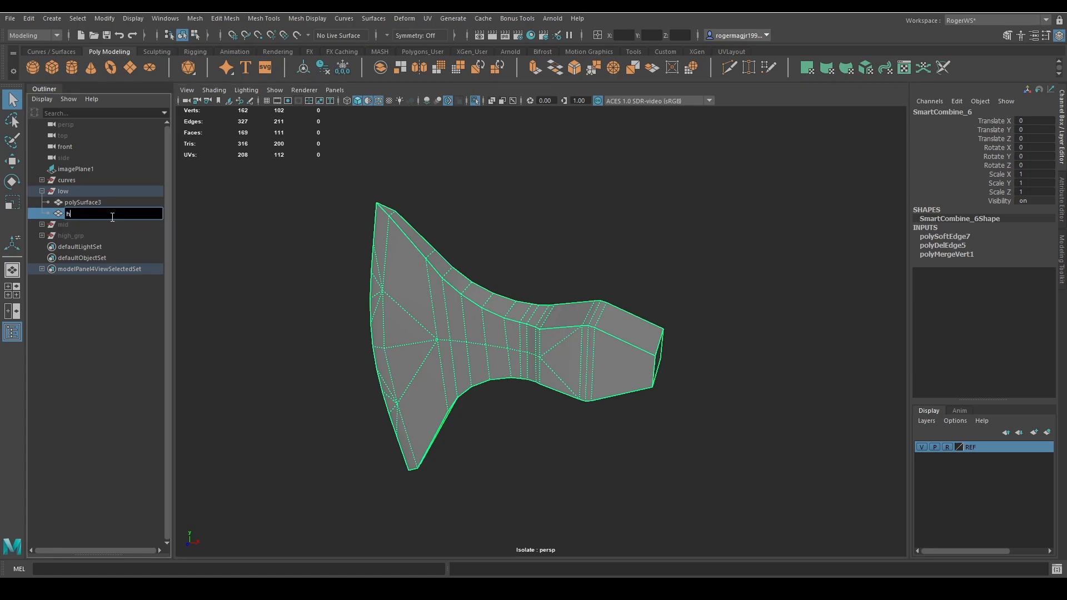
text(head_low)
key(Return)
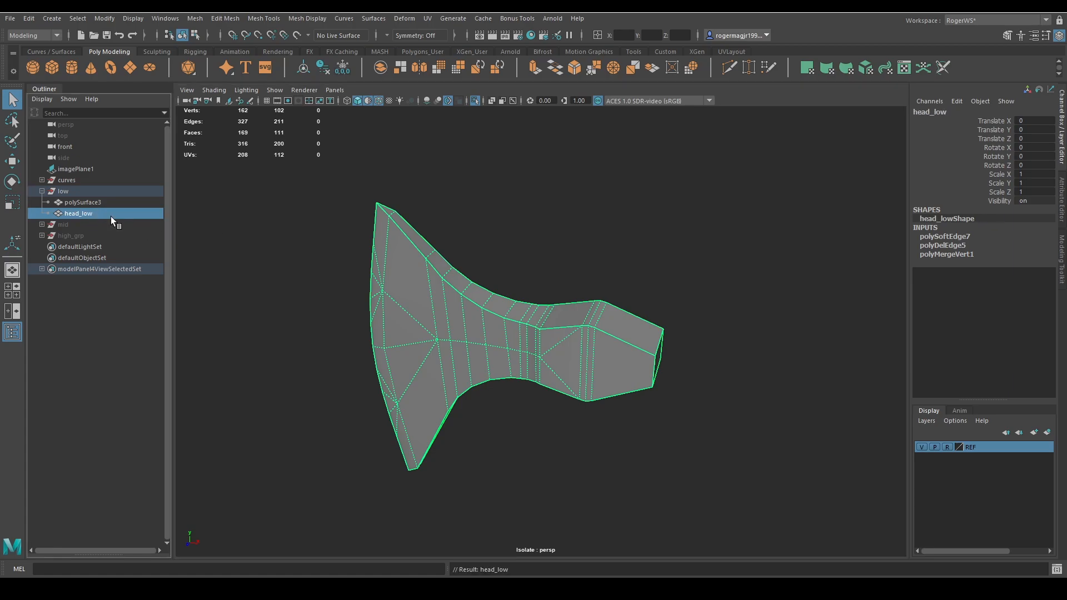
Exit the head's isolation, rename the low-poly handle as handle_low and save the scene
key(ctrl+1)
alt+drag(424, 268, 501, 205)
click(569, 389)
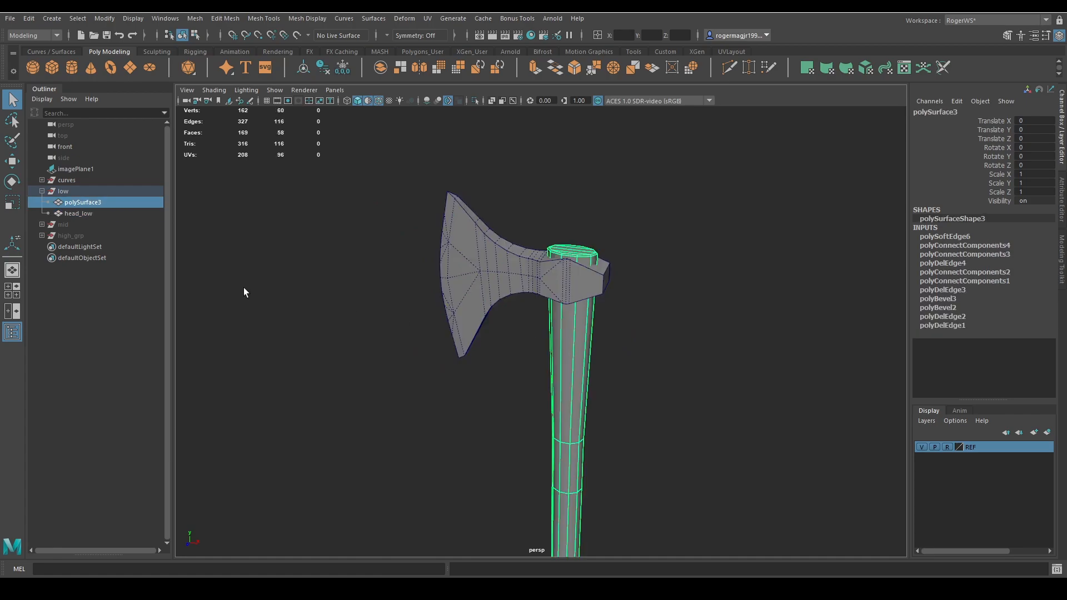
double_click(89, 202)
text(handle)
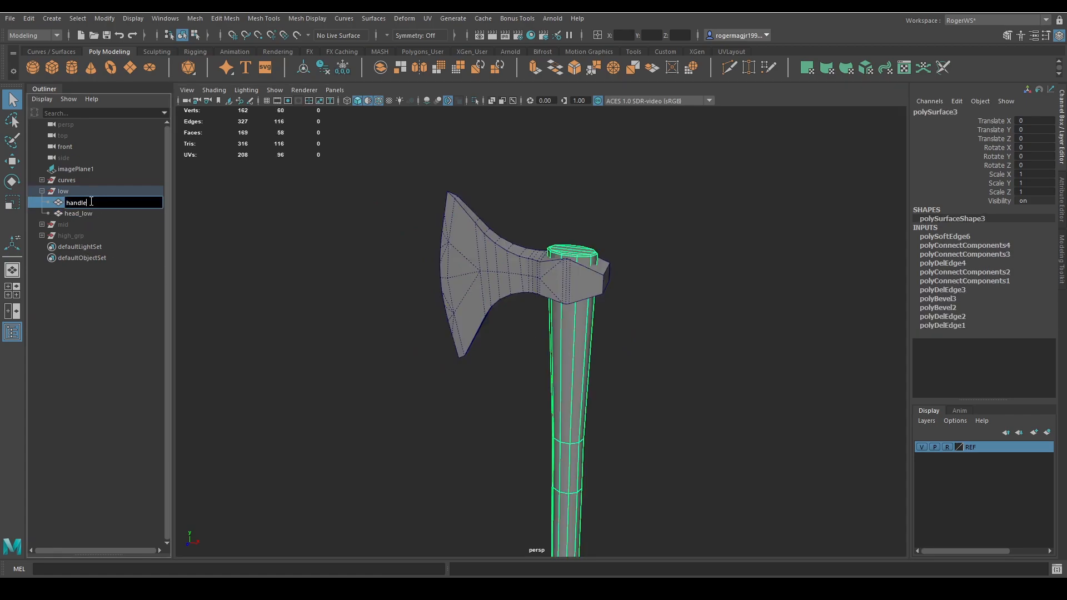
text(_low)
key(Return)
alt+drag(550, 192, 372, 202)
key(ctrl+s)
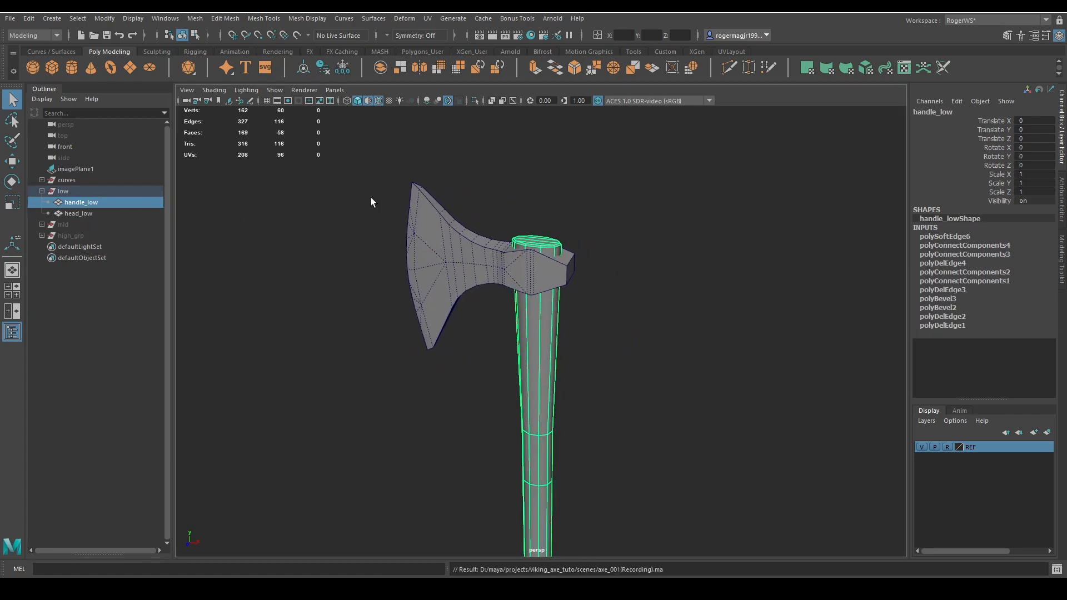
Clear the handle's construction history and isolate the handle in the view
click(340, 64)
key(ctrl+1)
key(f)
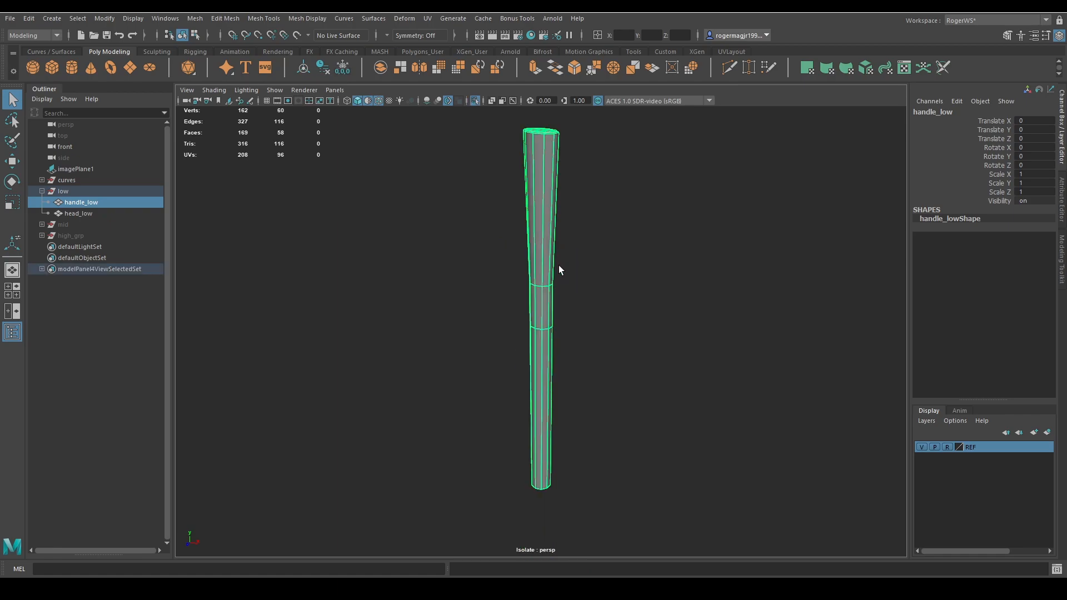
Soften the edges of the isolated handle and reselect it as an object
alt+middle_drag(587, 195, 565, 288)
scroll(565, 288, up, 5)
shift+right_drag(517, 150, 612, 164)
scroll(556, 177, down, 5)
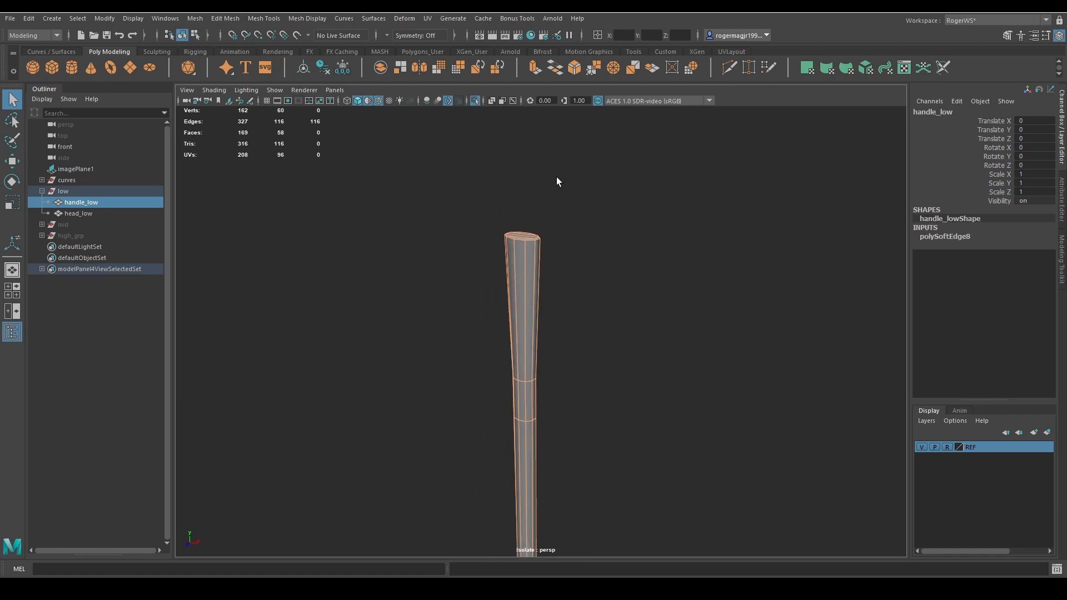
alt+drag(556, 176, 564, 258)
click(565, 258)
scroll(547, 242, up, 6)
click(545, 241)
scroll(567, 225, down, 2)
scroll(567, 225, down, 2)
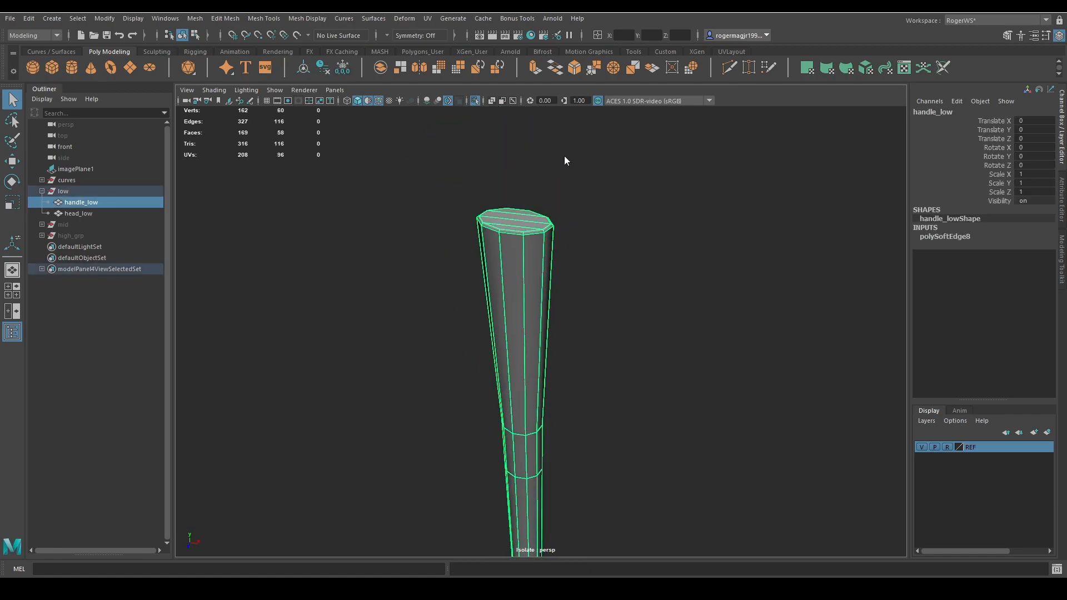
Turn on the soft edge display for the handle and inspect its top end
shift+right_drag(564, 157, 622, 203)
alt+drag(526, 236, 551, 194)
alt+middle_drag(550, 194, 557, 226)
alt+drag(557, 226, 558, 176)
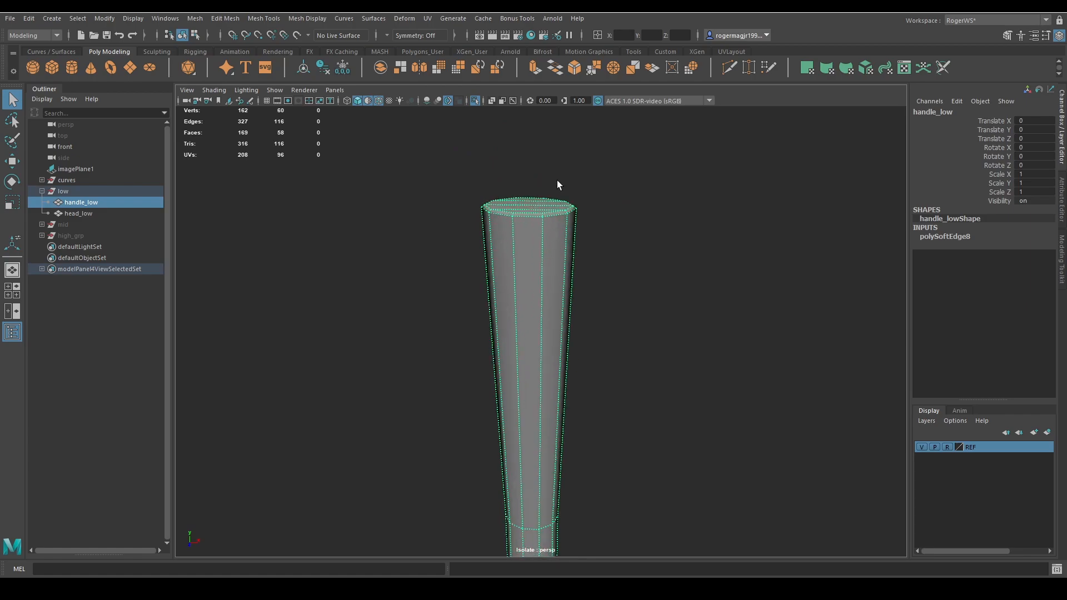
Examine the bevelled rim at the top end of the isolated handle up close
mouse_move(557, 176)
shift+right_down()
mouse_move(689, 202)
mouse_move(560, 175)
shift+right_up()
alt+drag(560, 176, 570, 245)
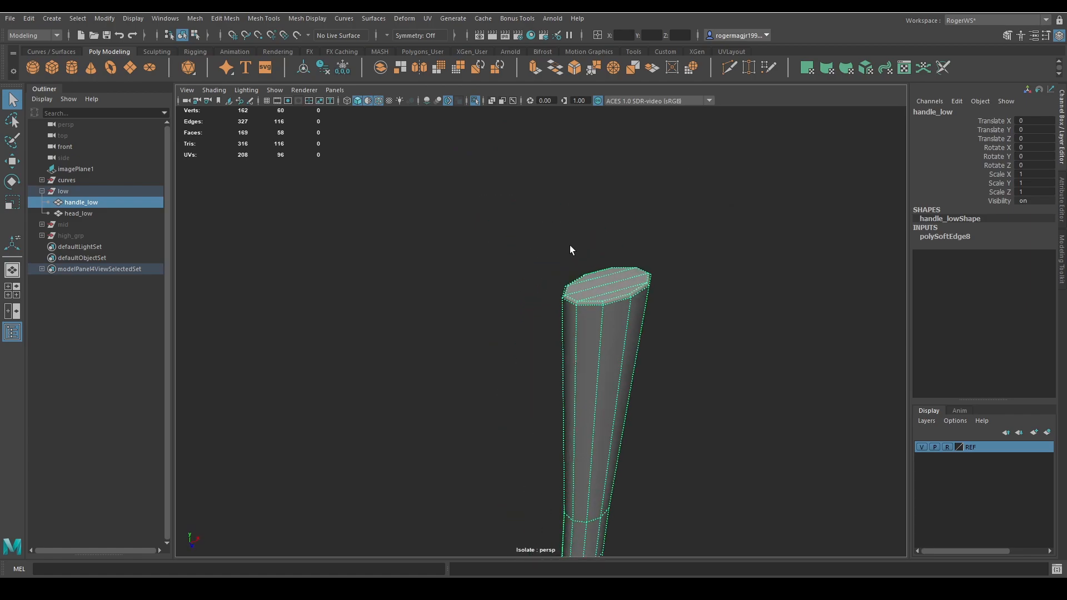
alt+right_drag(569, 245, 732, 271)
alt+middle_drag(731, 270, 501, 248)
mouse_move(517, 207)
shift+right_down()
mouse_move(596, 225)
mouse_move(615, 242)
mouse_move(586, 261)
mouse_move(517, 207)
shift+right_up()
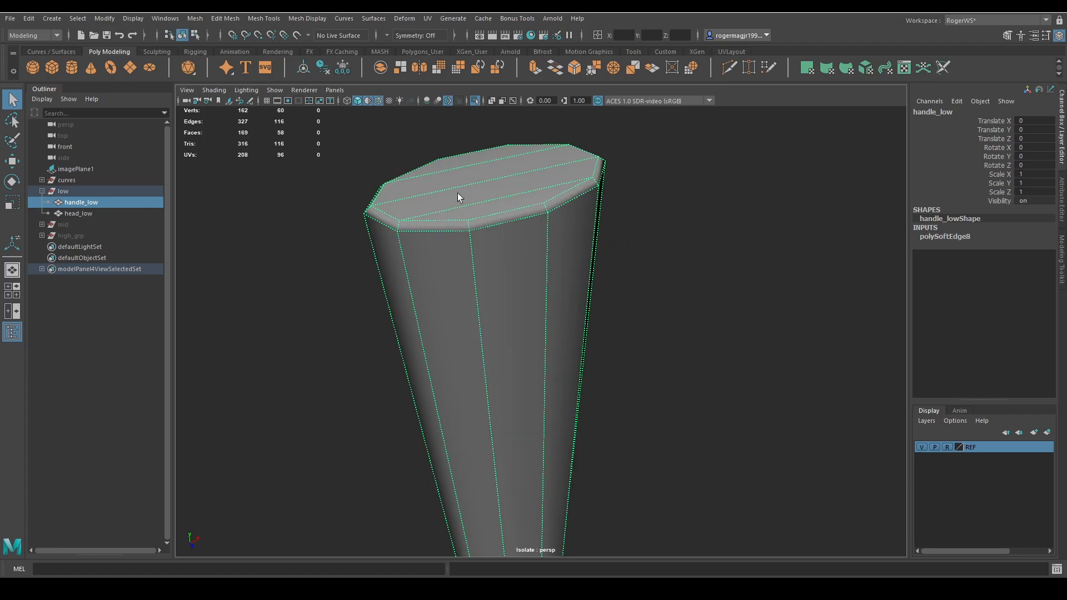
alt+drag(459, 196, 560, 332)
alt+middle_drag(560, 332, 601, 472)
alt+right_drag(428, 267, 536, 274)
alt+middle_drag(535, 274, 560, 328)
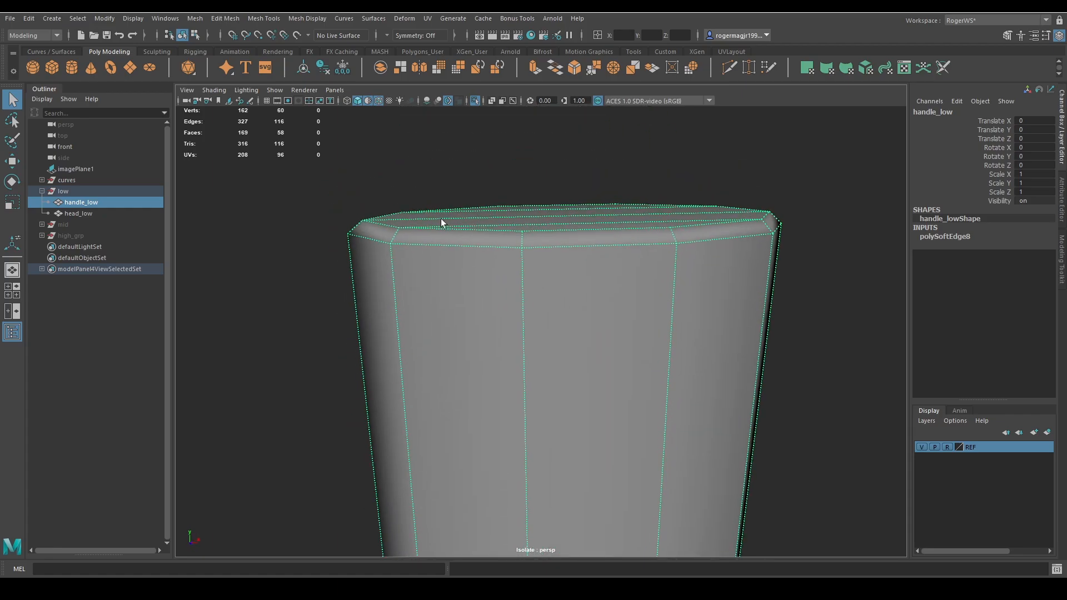
Try hardening the lower edge loop of the bevel at the handle's top end, undo it and clear the selection
mouse_move(440, 230)
right_down()
mouse_move(423, 283)
mouse_move(434, 231)
right_up()
click(429, 257)
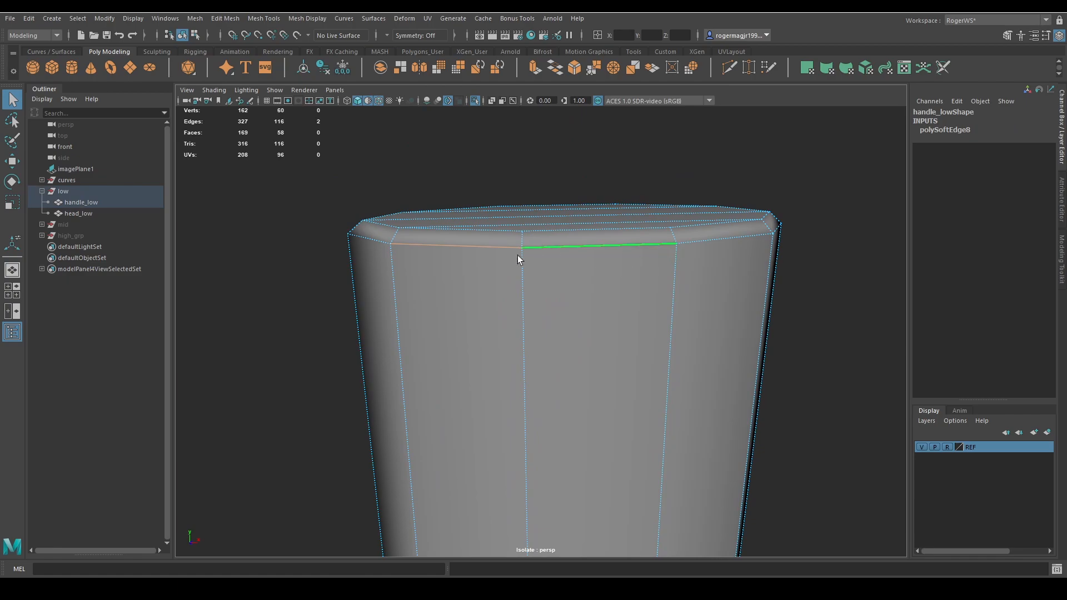
shift+click(519, 254)
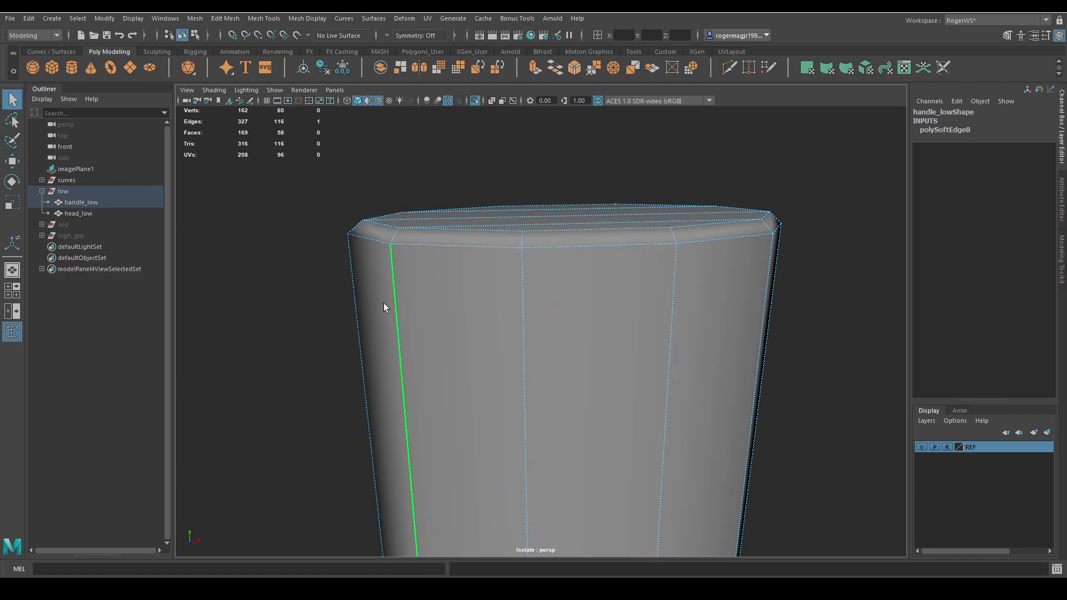
double_click(404, 298)
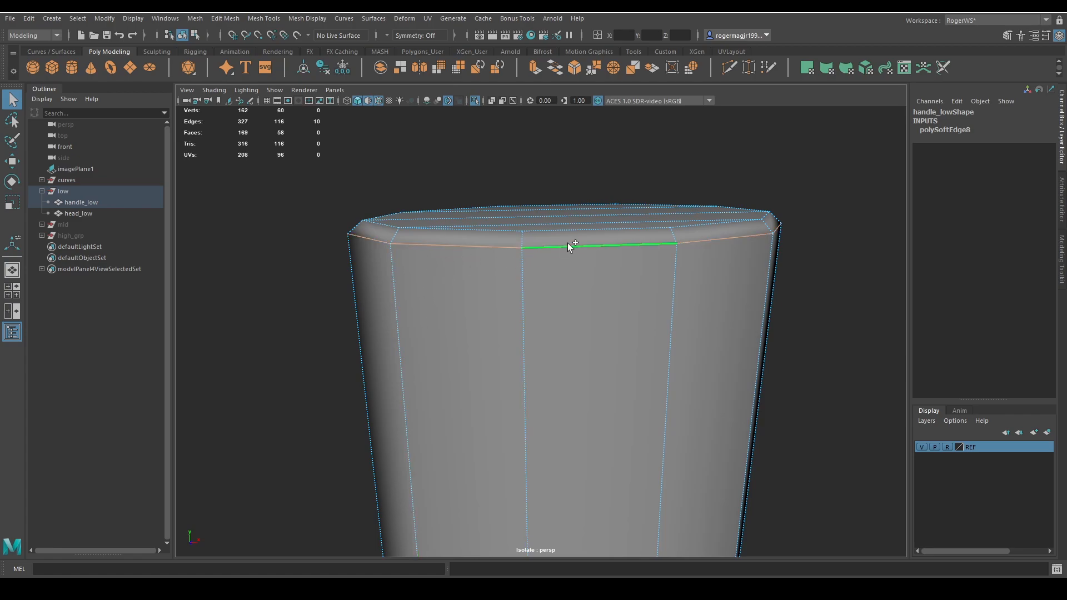
alt+drag(512, 250, 474, 241)
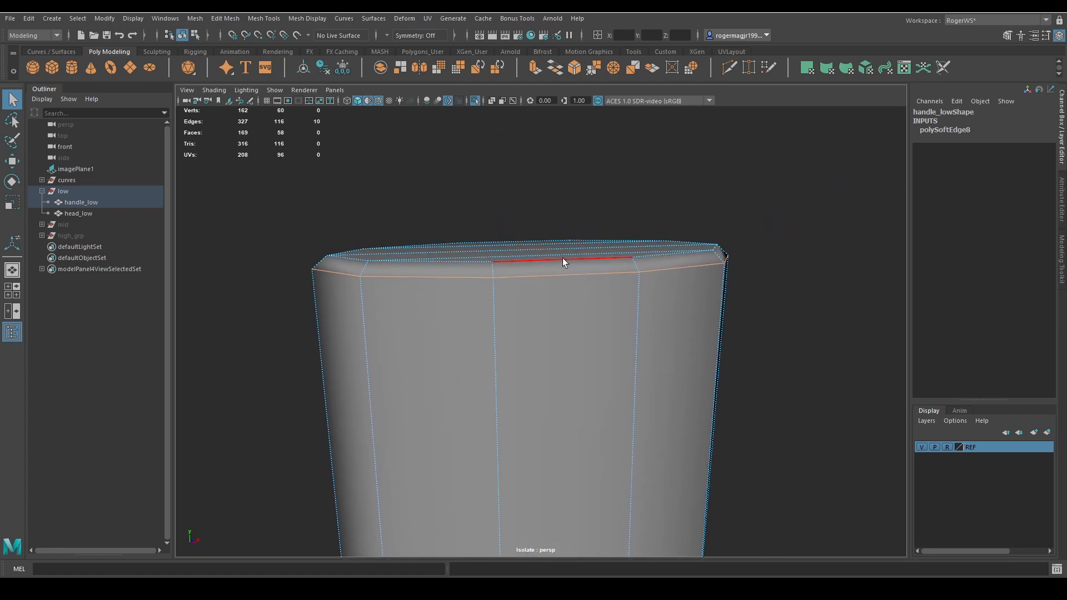
alt+drag(562, 258, 575, 259)
shift+right_drag(462, 211, 565, 256)
key(ctrl+z)
click(441, 243)
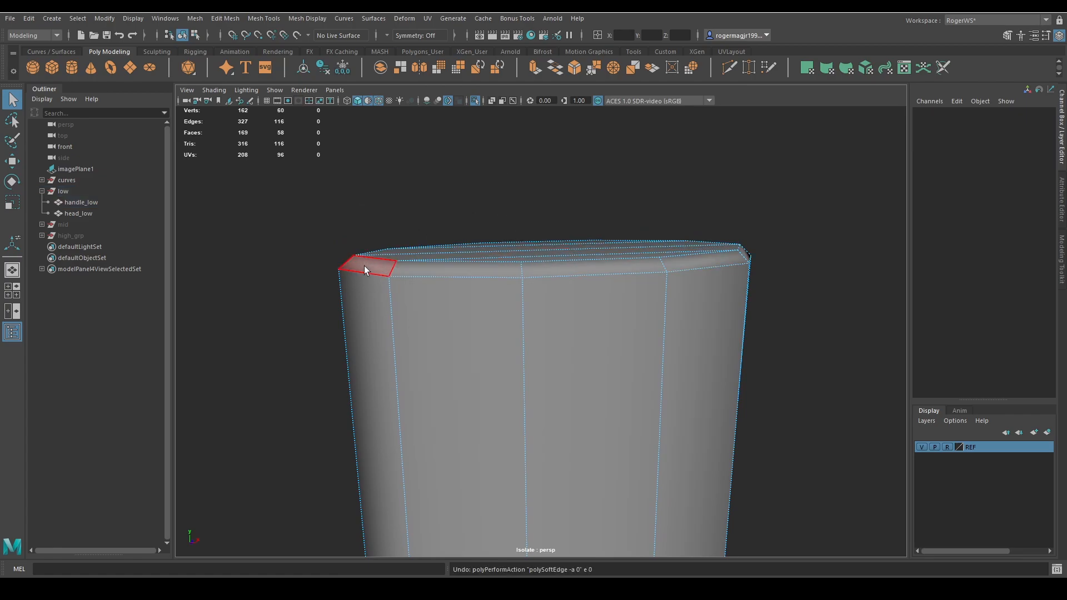
Select the cap and bevel faces at both the top and bottom ends of the handle
scroll(409, 188, up, 2)
scroll(409, 188, down, 5)
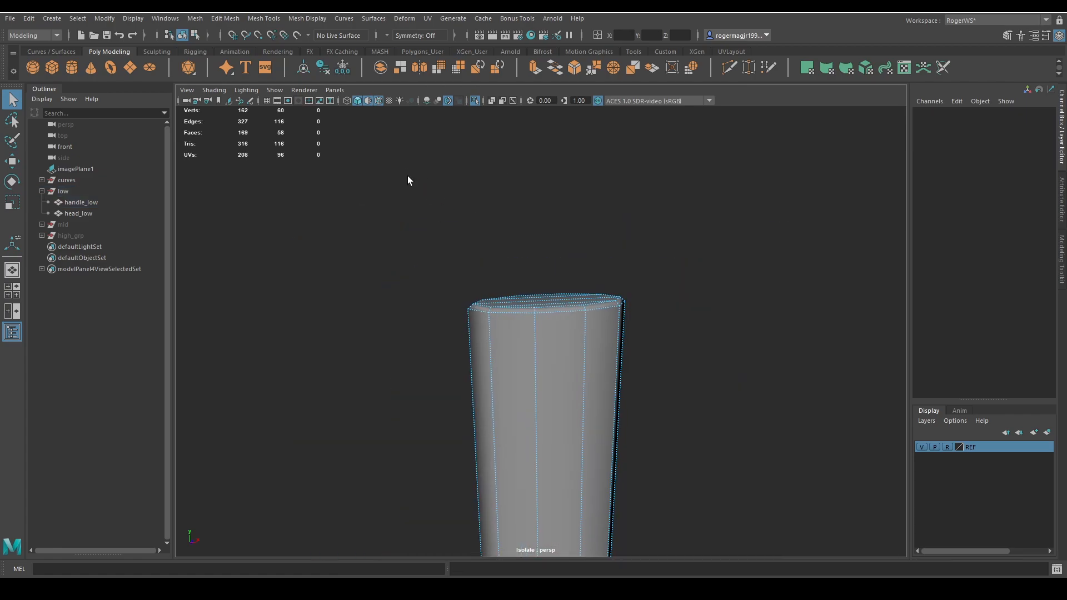
drag(395, 202, 255, 405)
alt+drag(255, 405, 581, 407)
key(f)
scroll(561, 366, down, 3)
alt+middle_drag(581, 407, 589, 222)
scroll(598, 347, down, 5)
click(598, 347)
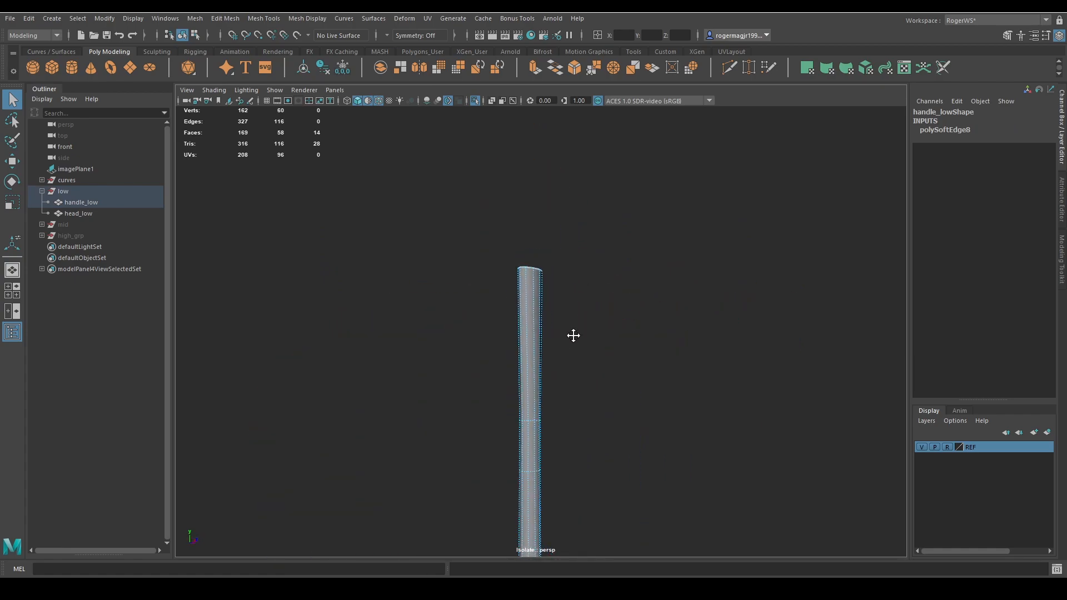
alt+middle_drag(572, 333, 579, 200)
shift+drag(478, 332, 581, 382)
scroll(494, 345, up, 4)
mouse_move(495, 395)
alt+mouse_down()
mouse_move(505, 359)
mouse_move(485, 389)
alt+mouse_up()
scroll(484, 327, down, 5)
alt+middle_drag(485, 327, 511, 422)
scroll(511, 293, down, 3)
alt+middle_drag(574, 253, 553, 387)
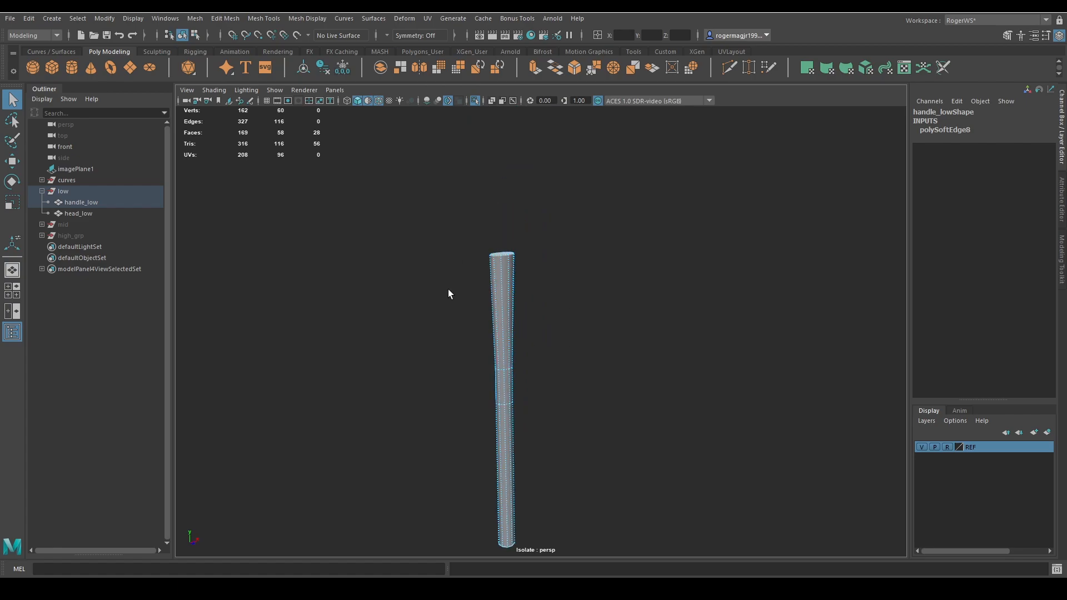
Clear the face selection and examine the shading of the handle's top cap and bevel from several angles
scroll(521, 317, up, 5)
alt+middle_drag(553, 264, 580, 383)
scroll(542, 363, up, 4)
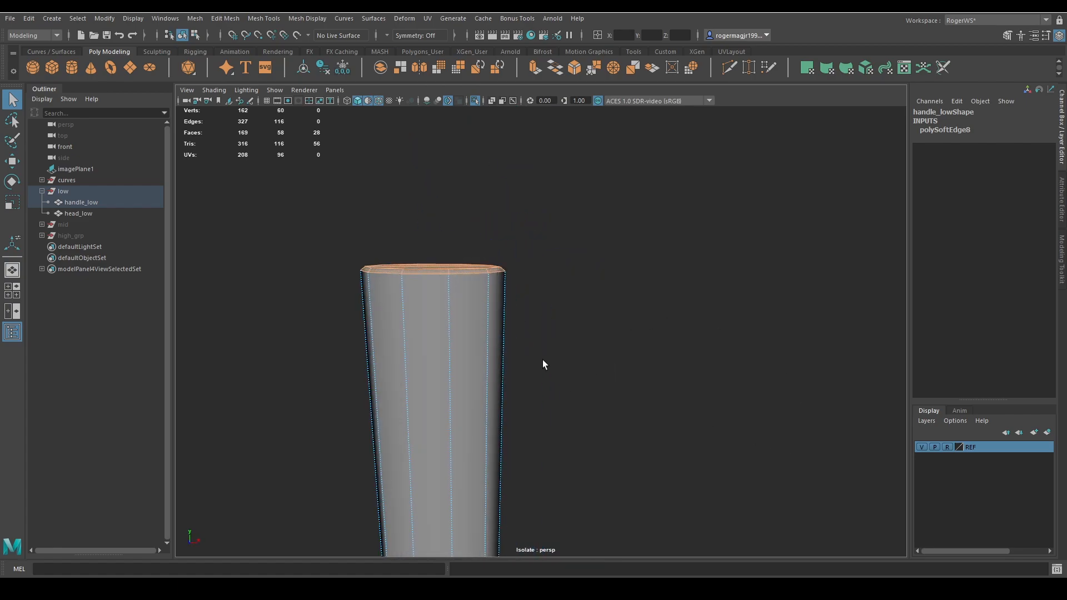
alt+drag(542, 364, 528, 428)
alt+middle_drag(519, 445, 516, 295)
scroll(516, 294, down, 5)
scroll(528, 377, up, 6)
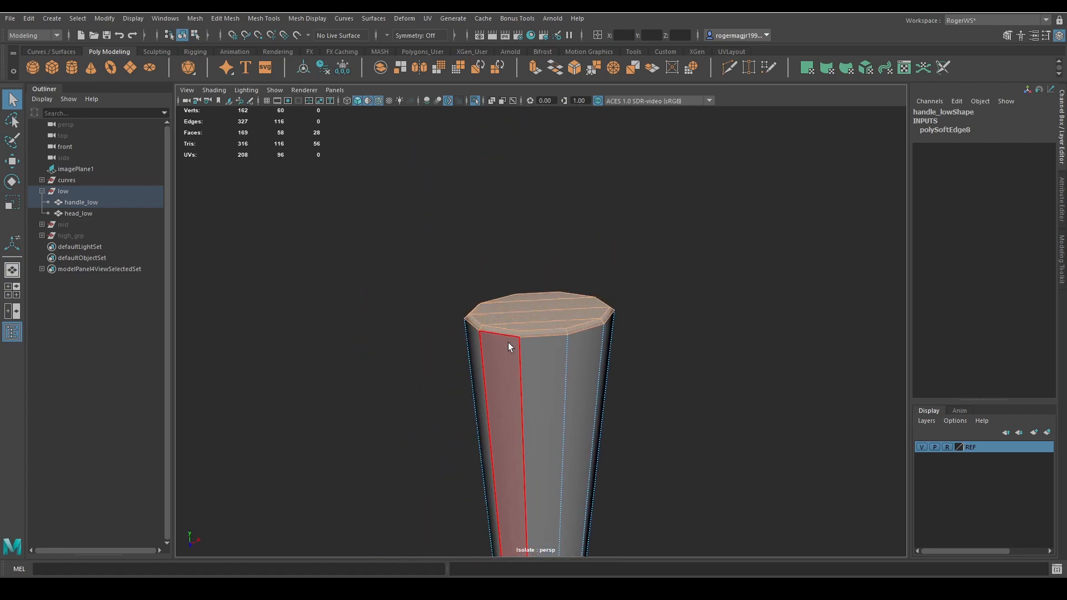
click(573, 286)
scroll(555, 300, up, 3)
scroll(380, 287, down, 4)
scroll(464, 308, up, 5)
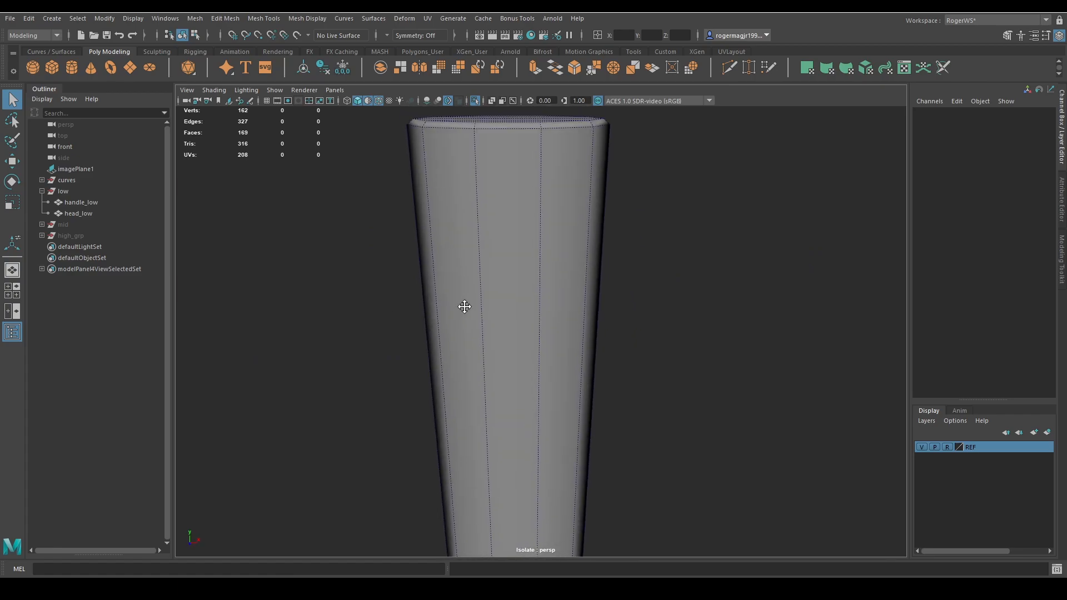
scroll(468, 282, down, 2)
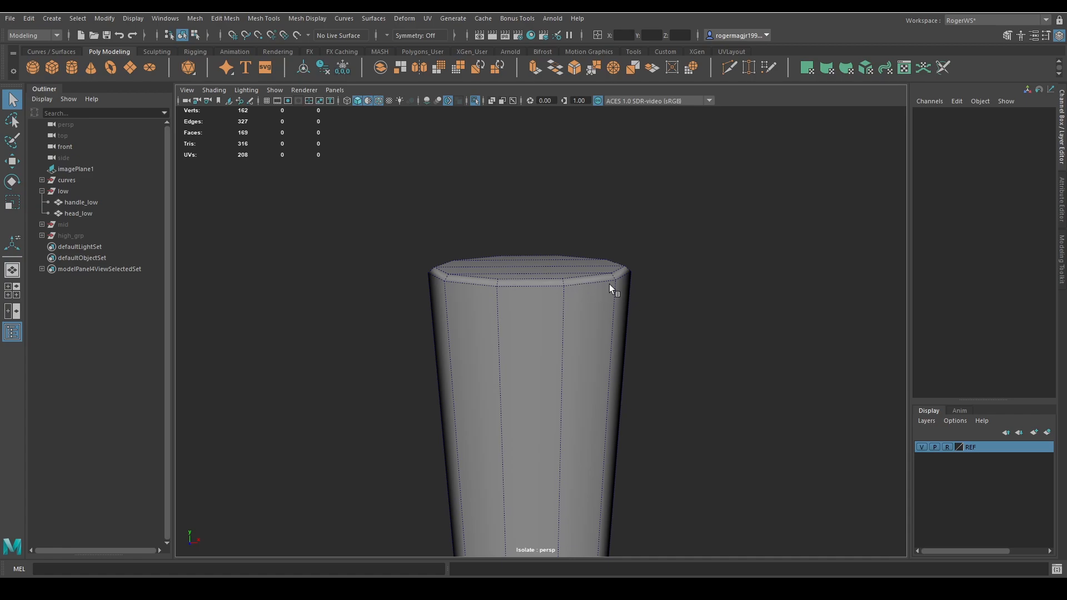
alt+right_drag(609, 284, 562, 325)
alt+drag(562, 325, 630, 362)
alt+middle_drag(629, 362, 565, 355)
alt+right_drag(564, 355, 686, 439)
alt+middle_drag(687, 439, 651, 324)
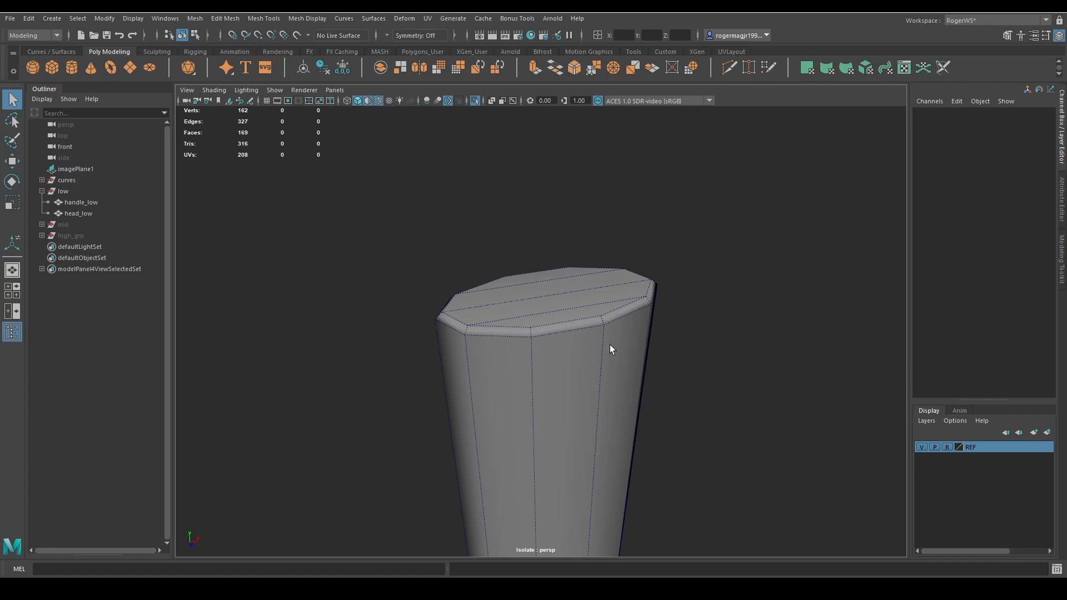
alt+drag(634, 342, 611, 305)
alt+right_drag(611, 306, 579, 318)
Exit the handle's isolation and examine where the head and handle meet, checking the whole axe from several angles
key(ctrl+1)
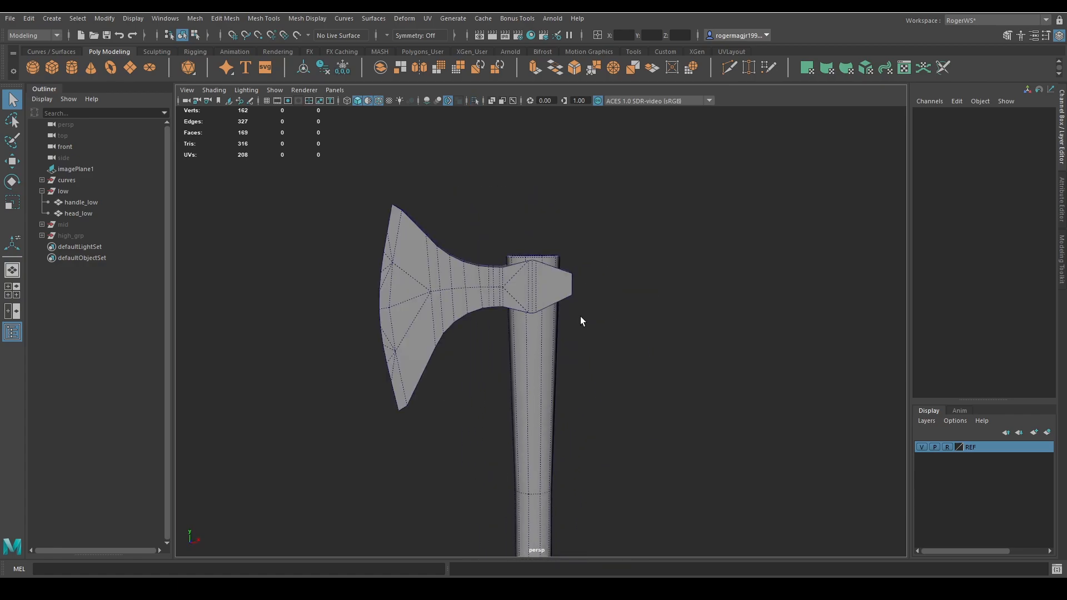
alt+drag(580, 317, 578, 348)
alt+drag(585, 338, 554, 259)
scroll(554, 260, up, 5)
alt+drag(554, 301, 533, 290)
scroll(579, 321, up, 4)
alt+middle_drag(578, 321, 591, 340)
scroll(590, 341, down, 4)
alt+drag(590, 341, 487, 383)
scroll(486, 383, down, 5)
alt+middle_drag(486, 383, 520, 338)
key(alt+5)
alt+middle_drag(545, 409, 535, 325)
scroll(548, 376, down, 4)
Select the head and handle meshes together and view the complete low-poly axe
drag(401, 142, 581, 301)
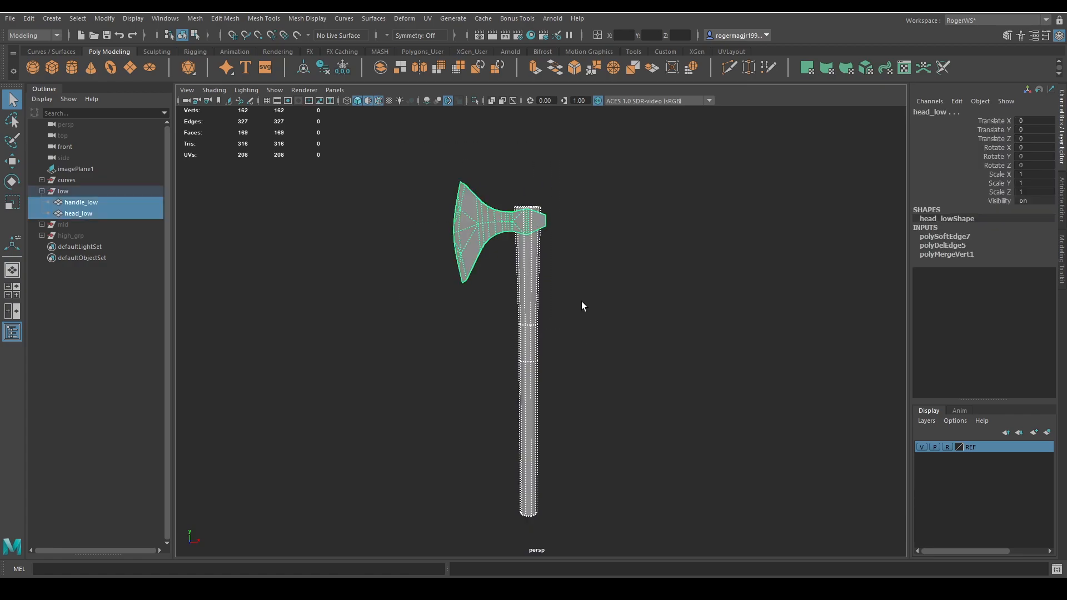
alt+drag(381, 333, 542, 340)
scroll(514, 296, up, 3)
alt+drag(515, 295, 500, 328)
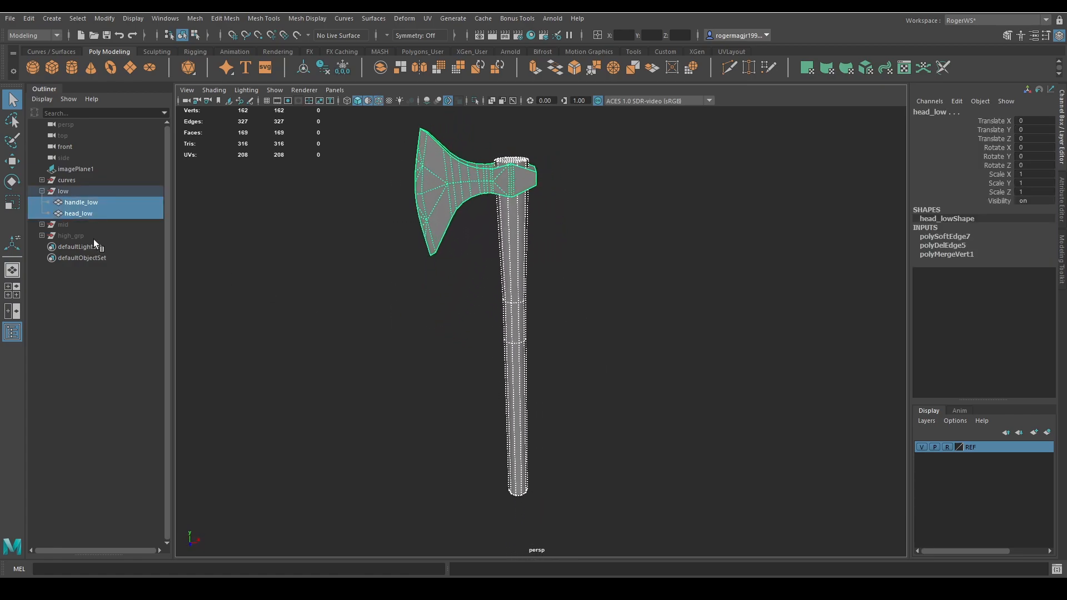
Select the handle where it passes through the head, preview it smoothed and return to the unsmoothed display
click(93, 237)
alt+middle_drag(514, 253, 536, 360)
mouse_move(535, 362)
alt+mouse_down()
mouse_move(502, 295)
mouse_move(543, 350)
alt+mouse_up()
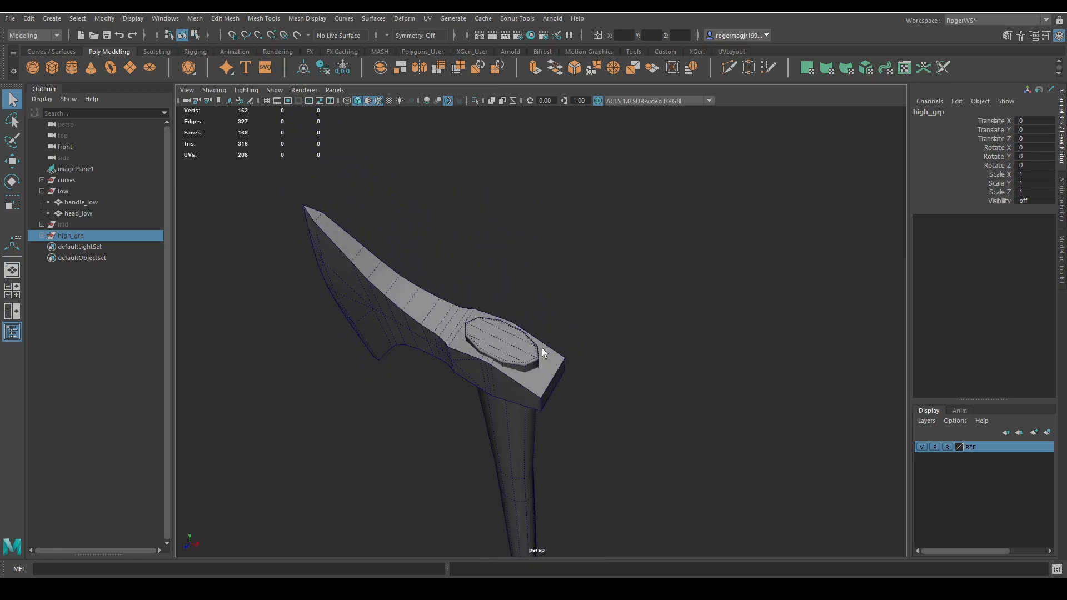
alt+right_drag(452, 324, 547, 309)
click(555, 305)
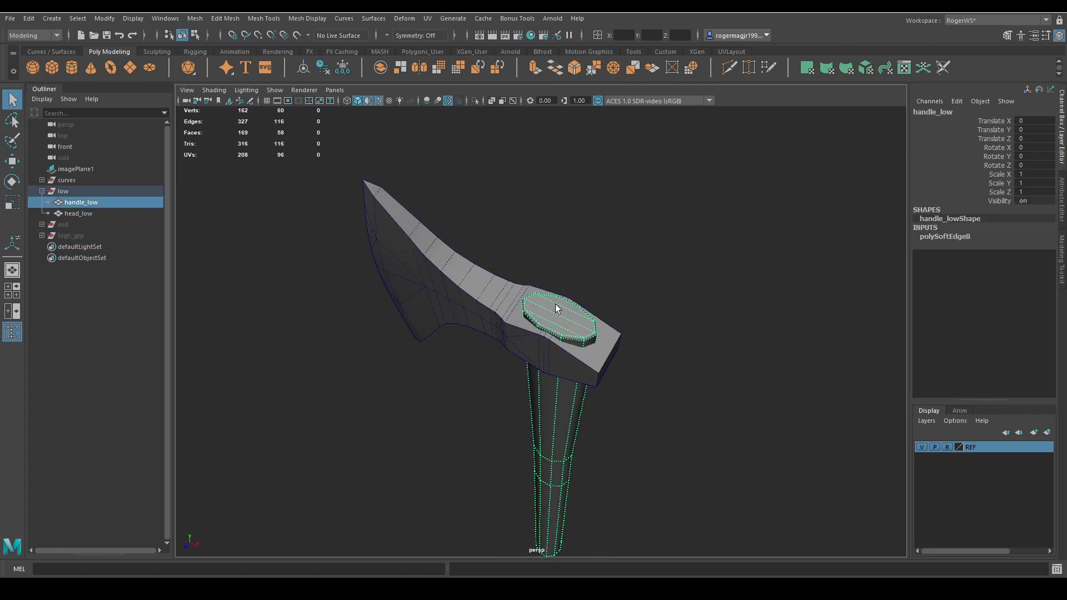
scroll(555, 304, up, 3)
key(3)
key(1)
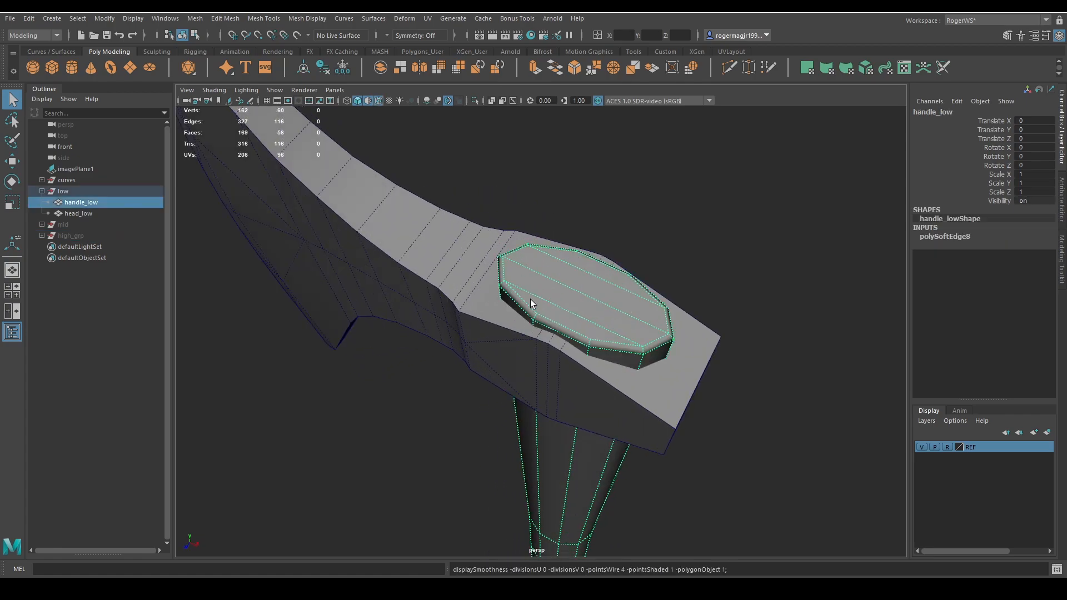
Isolate the handle and select the ring of lengthwise edges directly below its top bevel
mouse_move(597, 321)
right_down()
mouse_move(595, 282)
mouse_move(604, 308)
right_up()
key(ctrl+1)
right_drag(602, 423, 600, 389)
click(583, 393)
shift+double_click(630, 392)
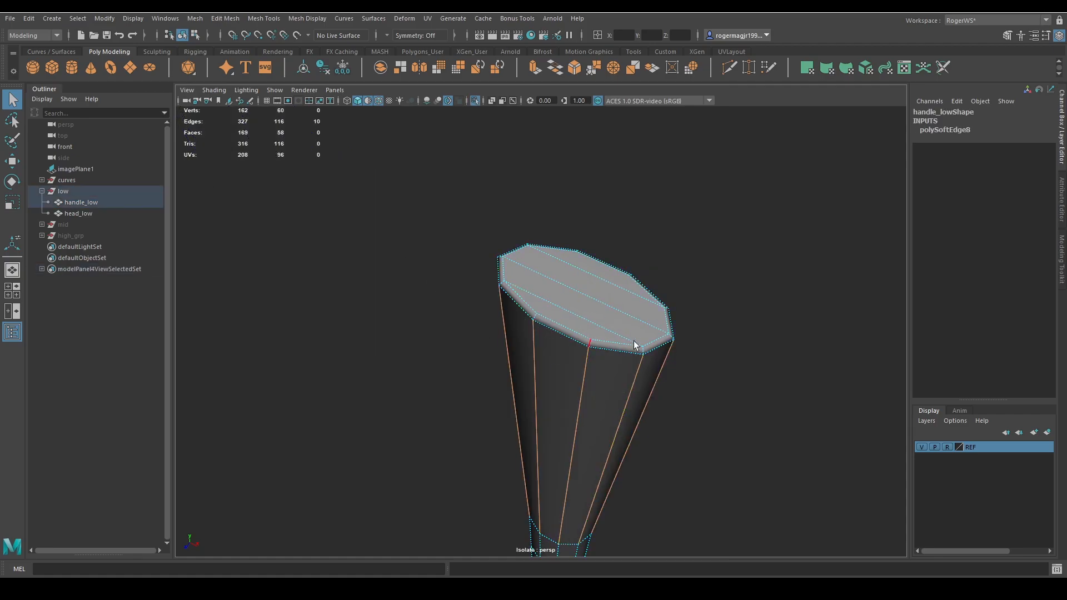
Return from edge to object selection on the handle and exit the isolated view
right_drag(635, 345, 668, 306)
click(676, 295)
click(614, 330)
key(ctrl+1)
Examine the low-poly head and the full length of the handle from different angles
scroll(615, 328, down, 4)
alt+drag(615, 329, 557, 284)
scroll(669, 312, down, 5)
alt+middle_drag(557, 283, 531, 259)
scroll(531, 259, down, 1)
scroll(524, 272, up, 5)
alt+drag(531, 259, 562, 282)
scroll(524, 271, down, 5)
alt+drag(547, 225, 567, 277)
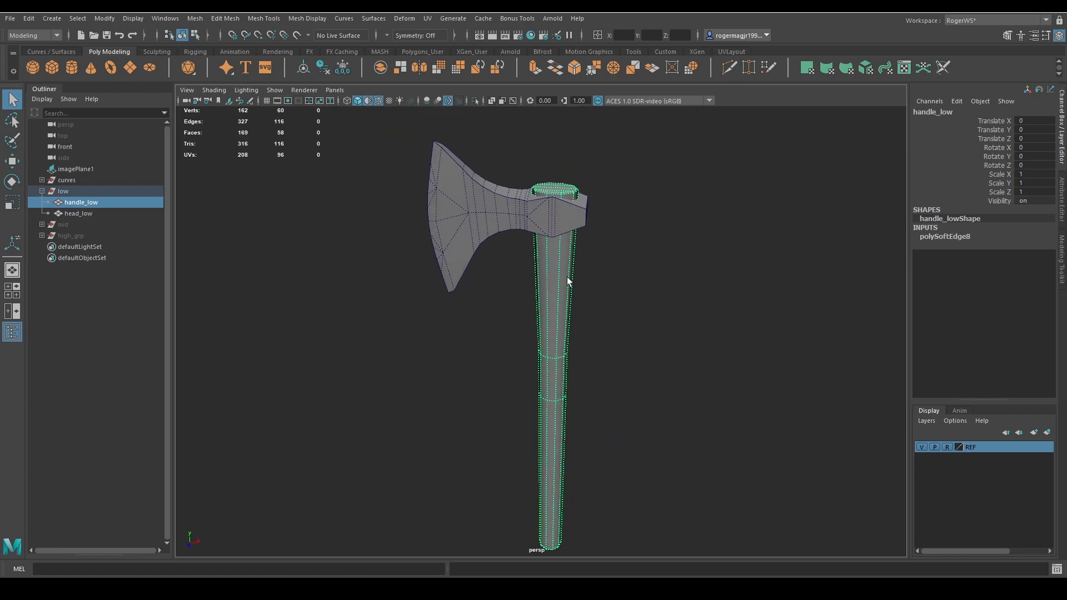
alt+drag(479, 182, 544, 236)
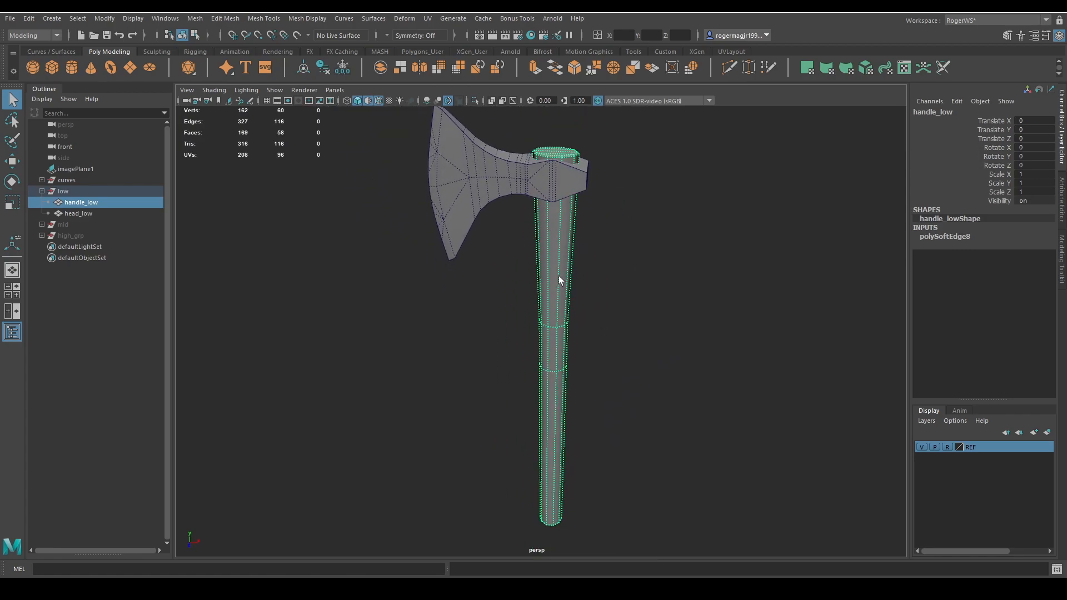
alt+drag(558, 276, 469, 291)
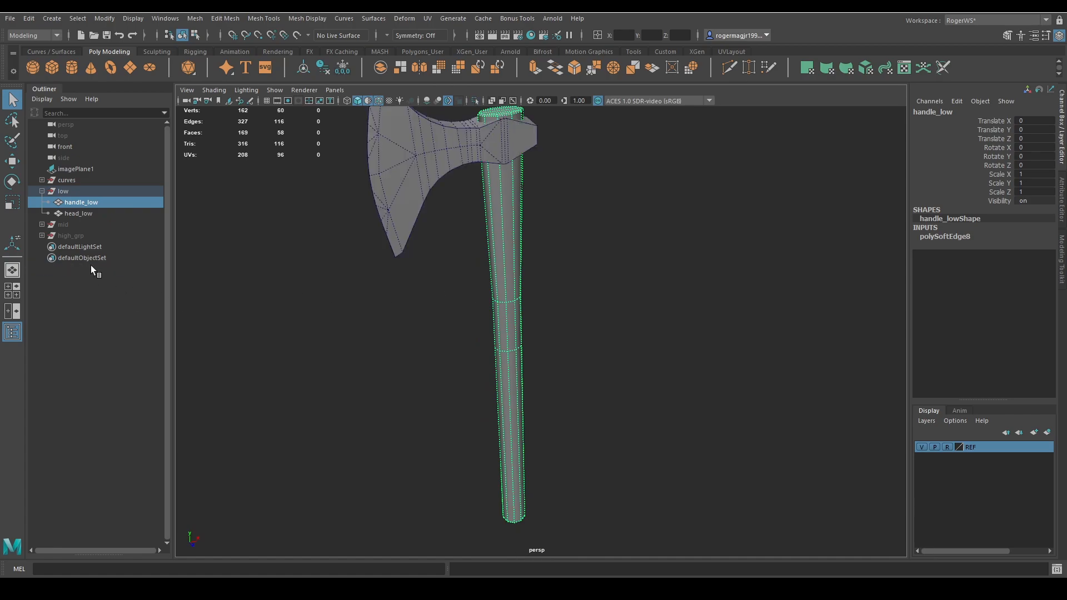
Unhide and isolate high_grp, turn off its wireframe overlay and examine the straps wrapped around the handle
click(79, 234)
key(shift+h)
key(ctrl+1)
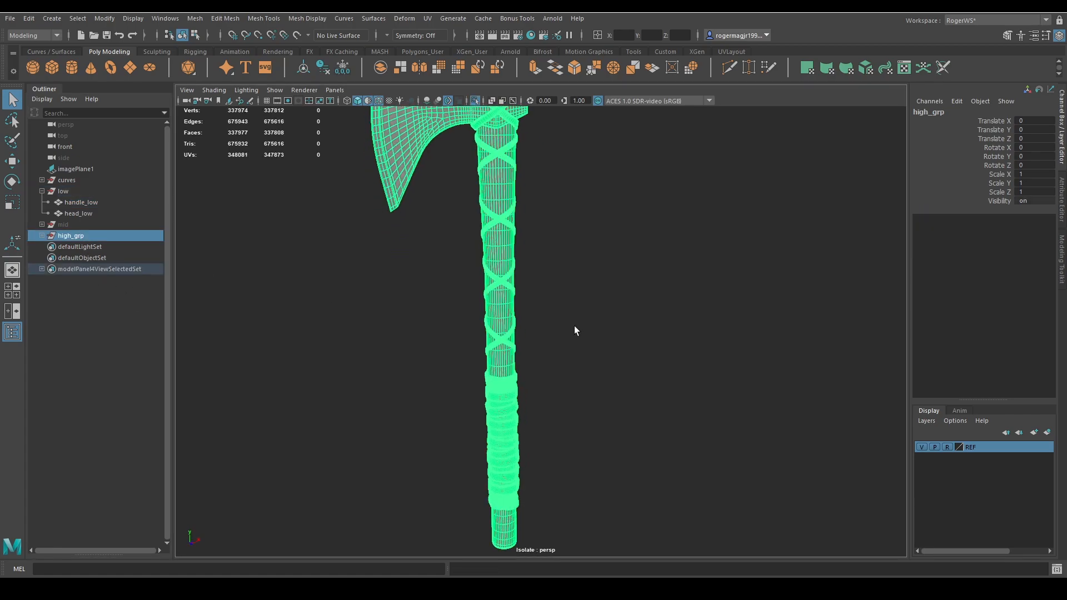
click(575, 328)
alt+middle_drag(578, 373, 614, 303)
key(alt+5)
scroll(567, 304, up, 7)
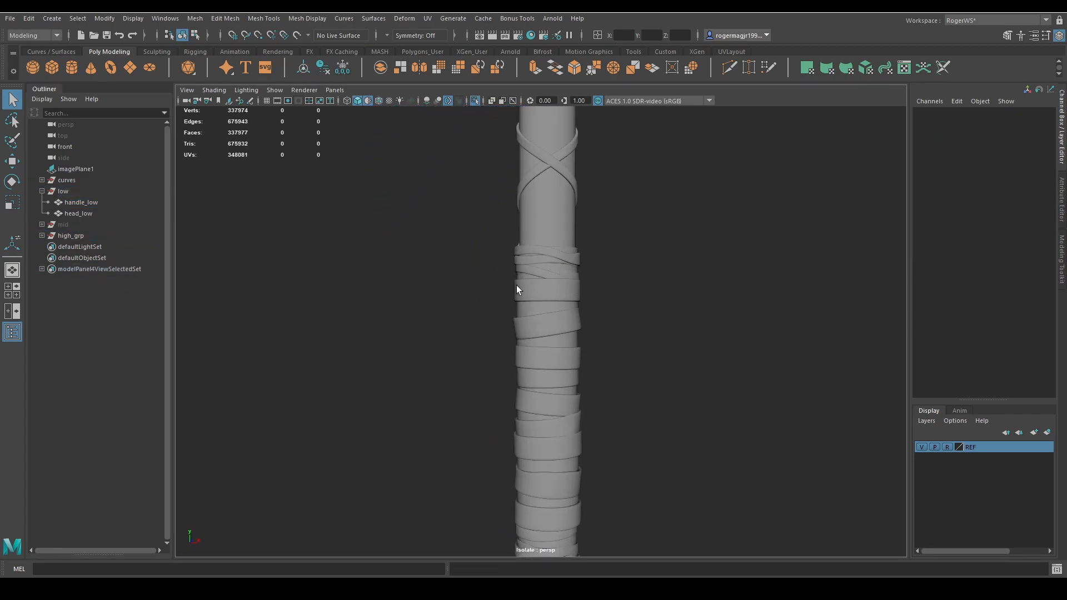
alt+drag(537, 331, 525, 242)
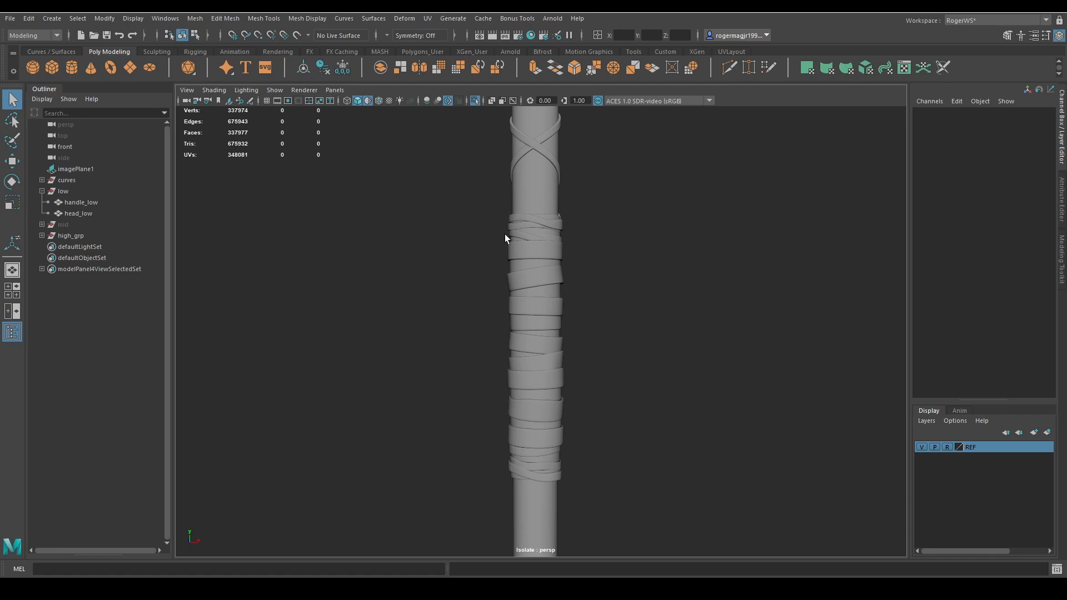
scroll(598, 239, down, 3)
alt+drag(598, 238, 602, 376)
scroll(550, 315, up, 5)
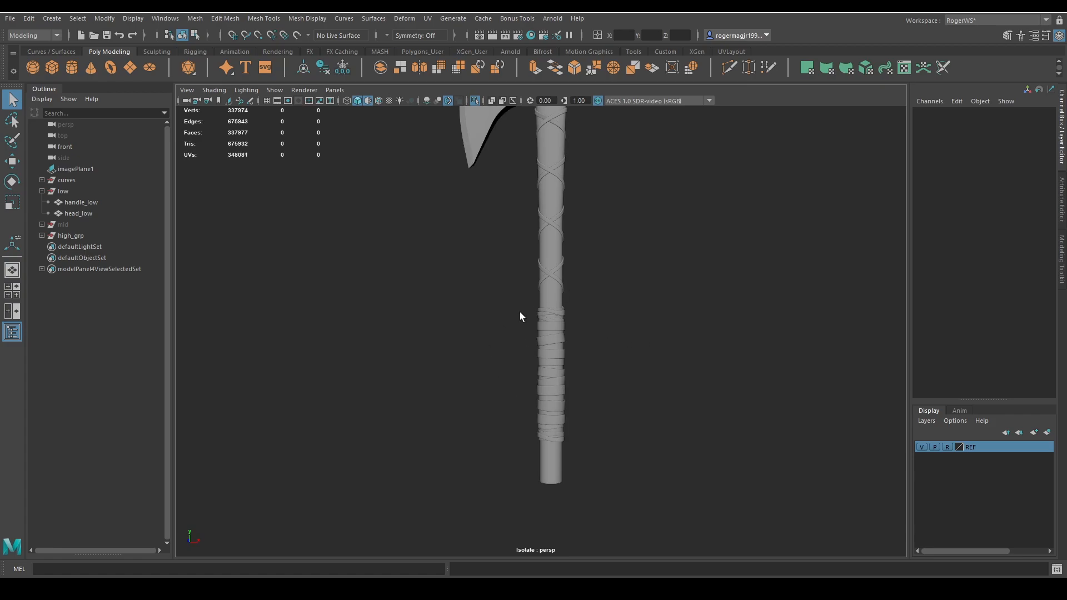
mouse_move(519, 272)
alt+mouse_down()
mouse_move(564, 329)
mouse_move(538, 291)
mouse_move(522, 289)
alt+mouse_up()
Hide high_grp, exit isolation and turn the wireframe overlay back on for the low-poly axe
click(75, 226)
key(ctrl+h)
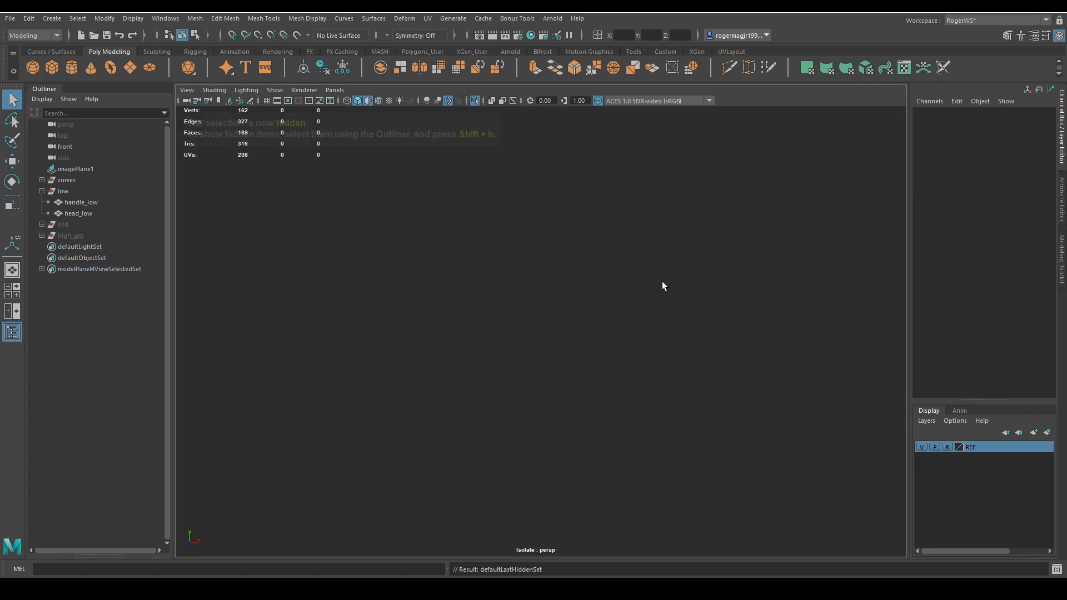
key(ctrl+1)
key(alt+5)
alt+middle_drag(528, 341, 524, 302)
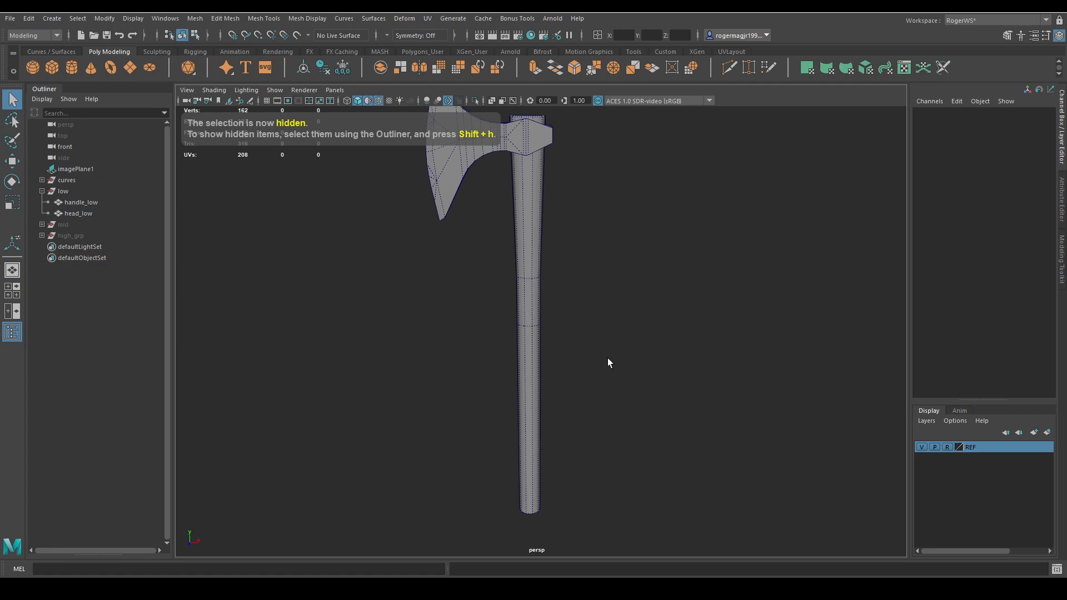
Check handle_low and head_low by selecting each, clear the selection and view the whole axe without the wireframe overlay
alt+drag(608, 363, 555, 268)
click(517, 294)
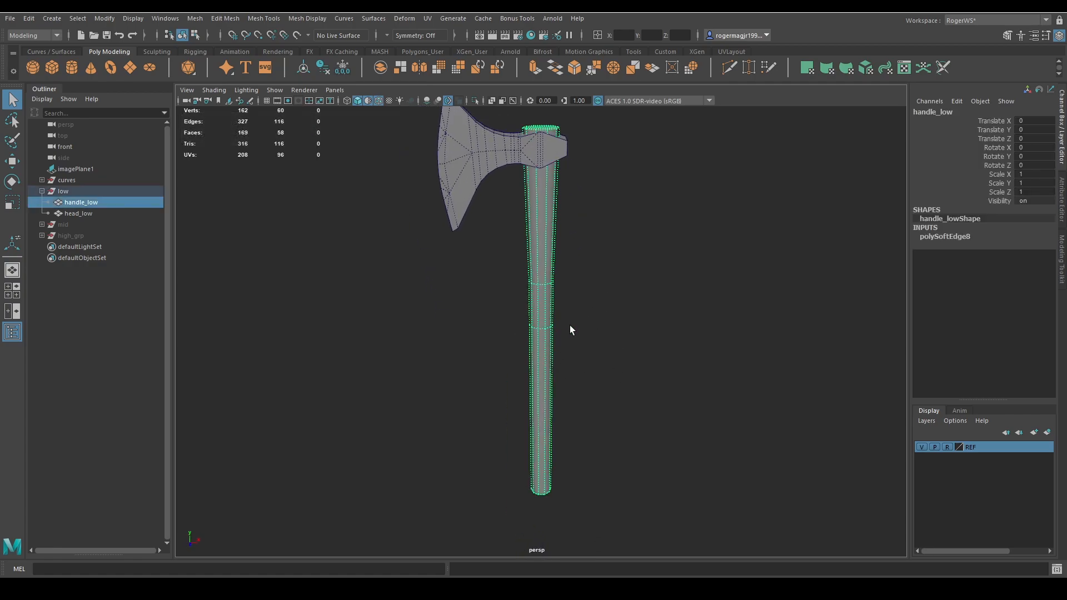
click(81, 215)
scroll(523, 226, up, 1)
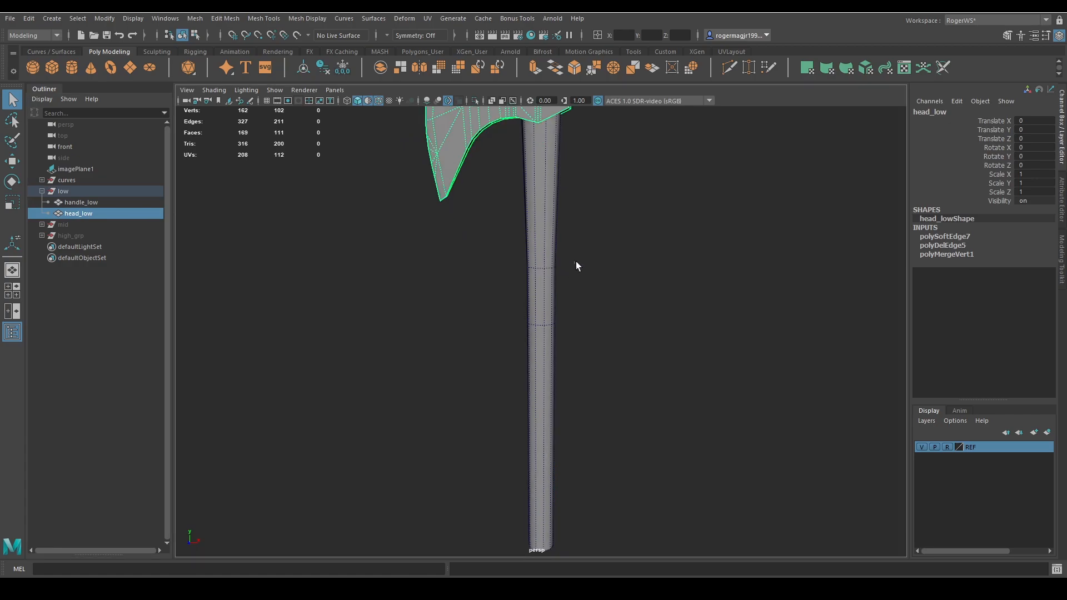
click(575, 261)
scroll(578, 262, down, 2)
alt+drag(586, 264, 549, 287)
alt+drag(485, 275, 588, 270)
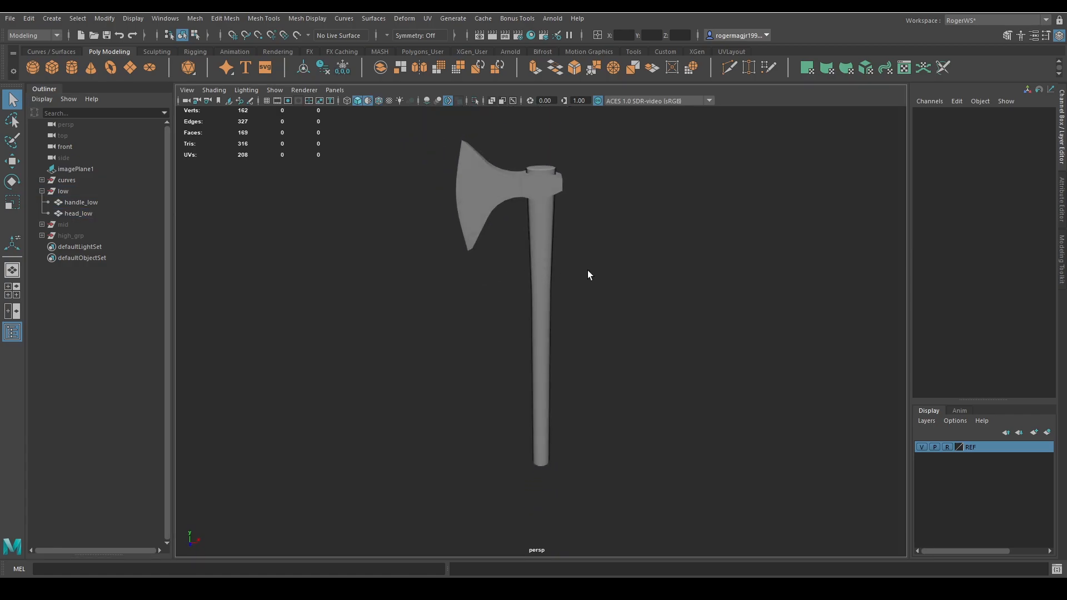
Examine the low-poly axe with the wireframe overlay on, from the whole model to the head and upper handle
alt+right_drag(588, 270, 497, 205)
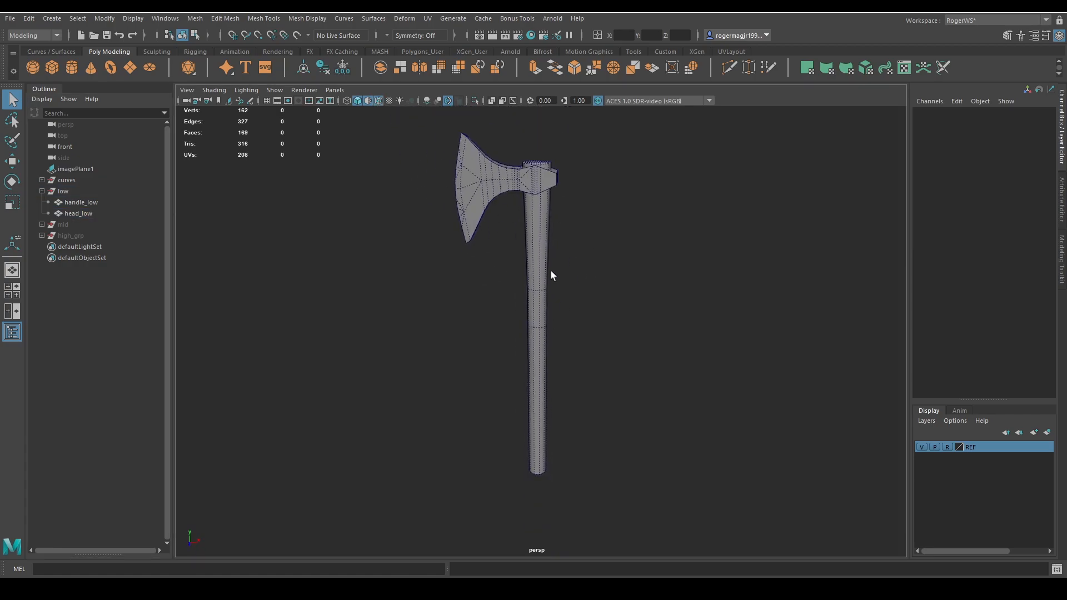
alt+drag(551, 276, 576, 286)
click(557, 239)
click(584, 289)
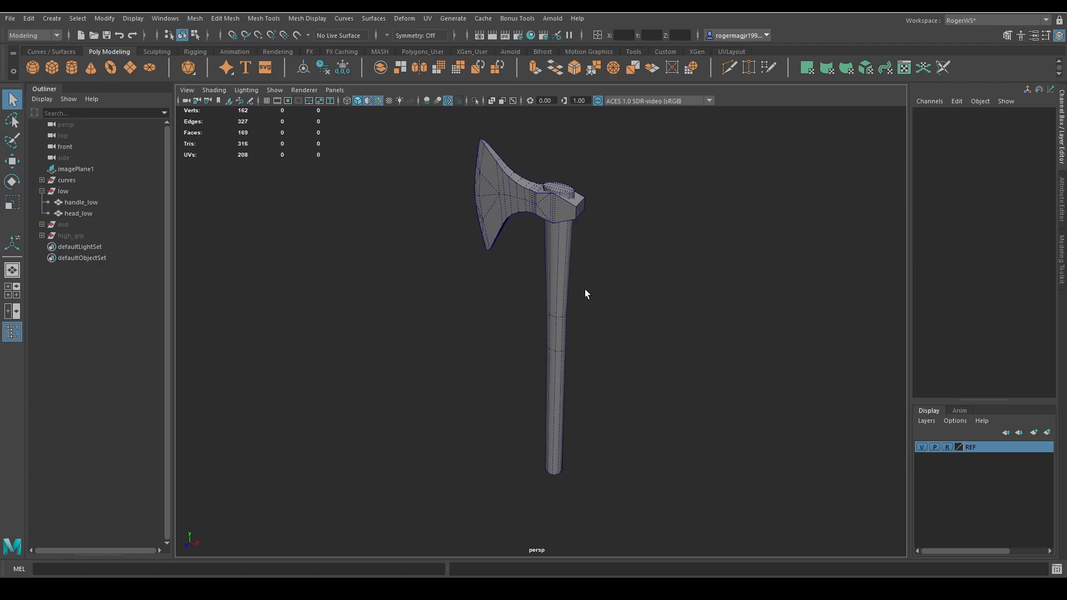
alt+middle_drag(584, 289, 559, 315)
alt+drag(560, 314, 538, 310)
mouse_move(538, 310)
alt+middle_down()
mouse_move(541, 280)
mouse_move(528, 304)
alt+middle_up()
alt+right_drag(528, 304, 531, 283)
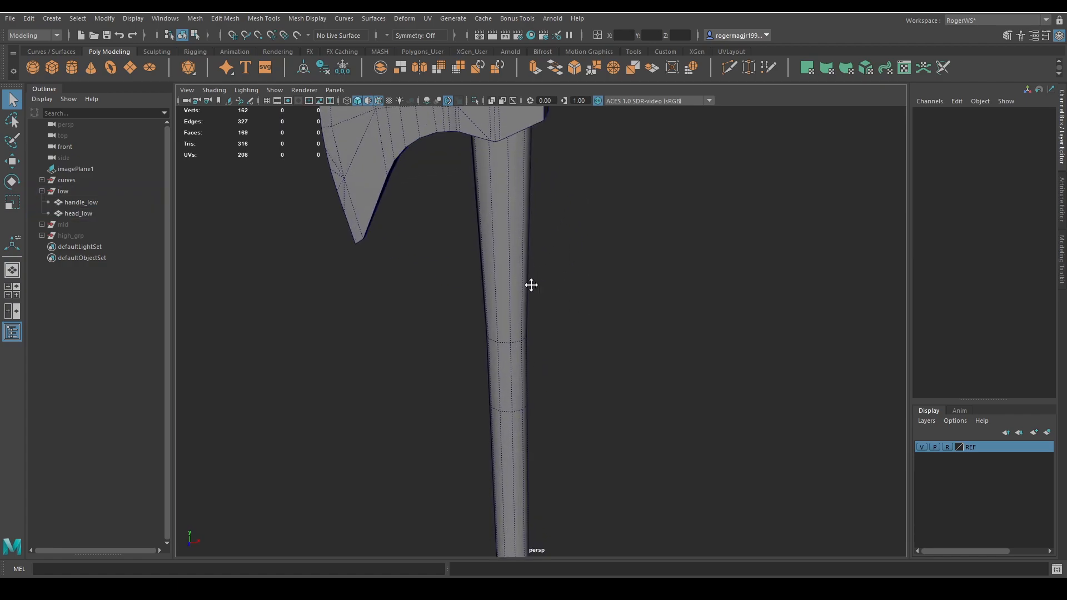
alt+middle_drag(531, 283, 542, 433)
alt+drag(541, 433, 533, 478)
Unhide and isolate the mid group, and duplicate the crossed strap wound around the upper handle
click(78, 228)
click(77, 235)
click(74, 224)
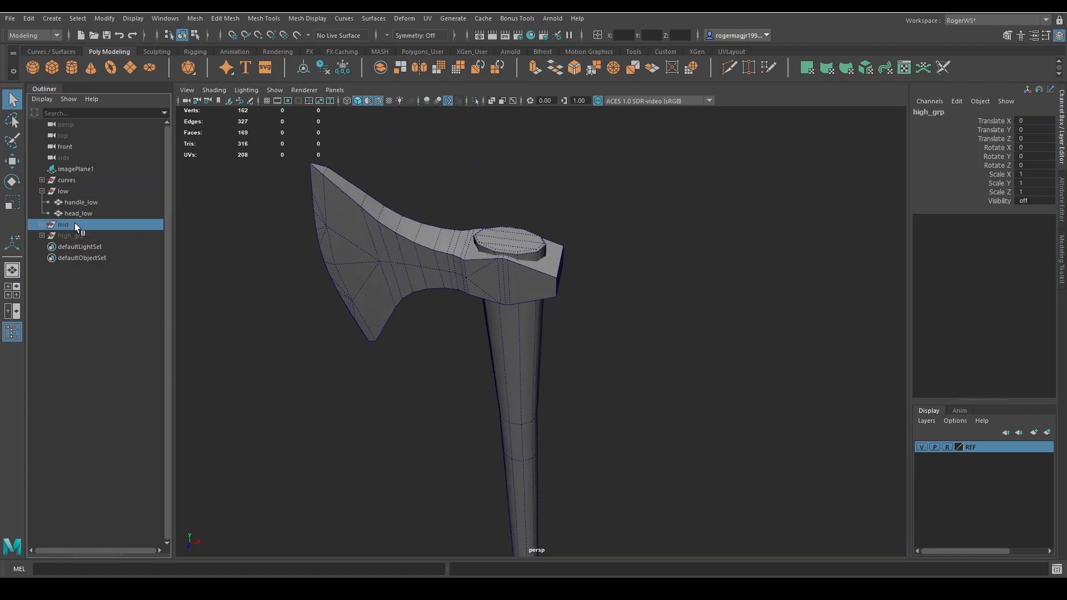
key(h)
key(ctrl+1)
alt+drag(557, 341, 578, 312)
click(538, 245)
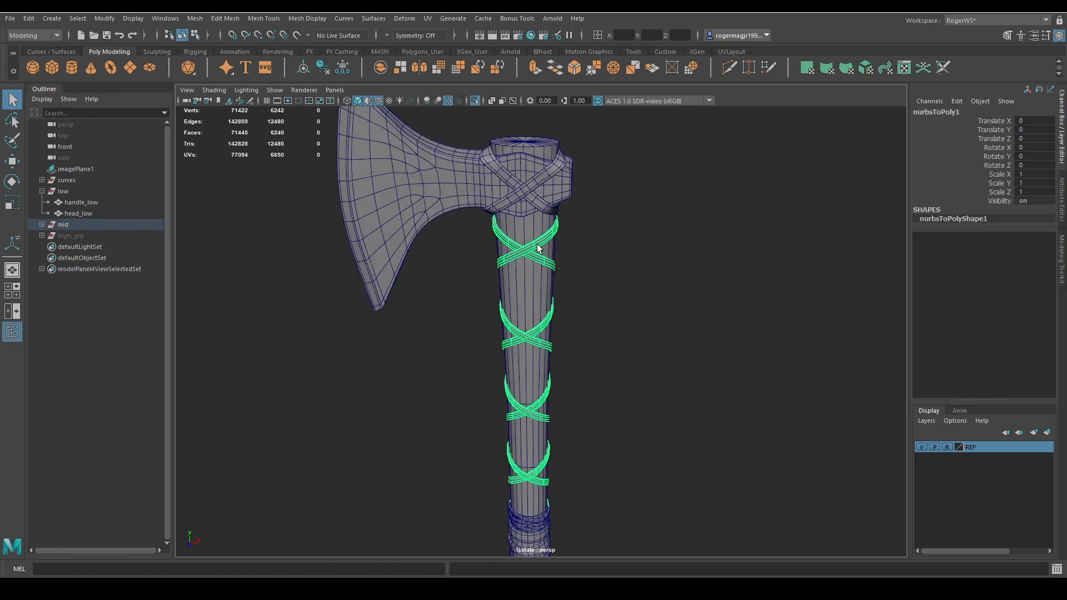
alt+right_drag(619, 370, 595, 378)
alt+middle_drag(595, 378, 606, 275)
key(ctrl+d)
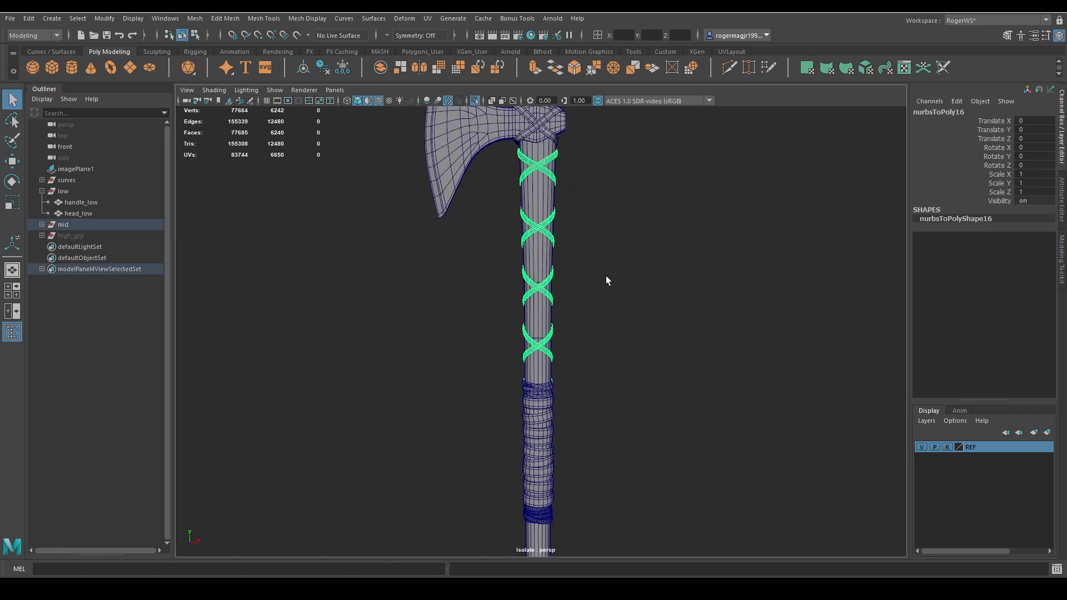
Hide the mid group and exit isolation so the duplicated strap shows together with the low-poly axe
click(69, 225)
key(ctrl+h)
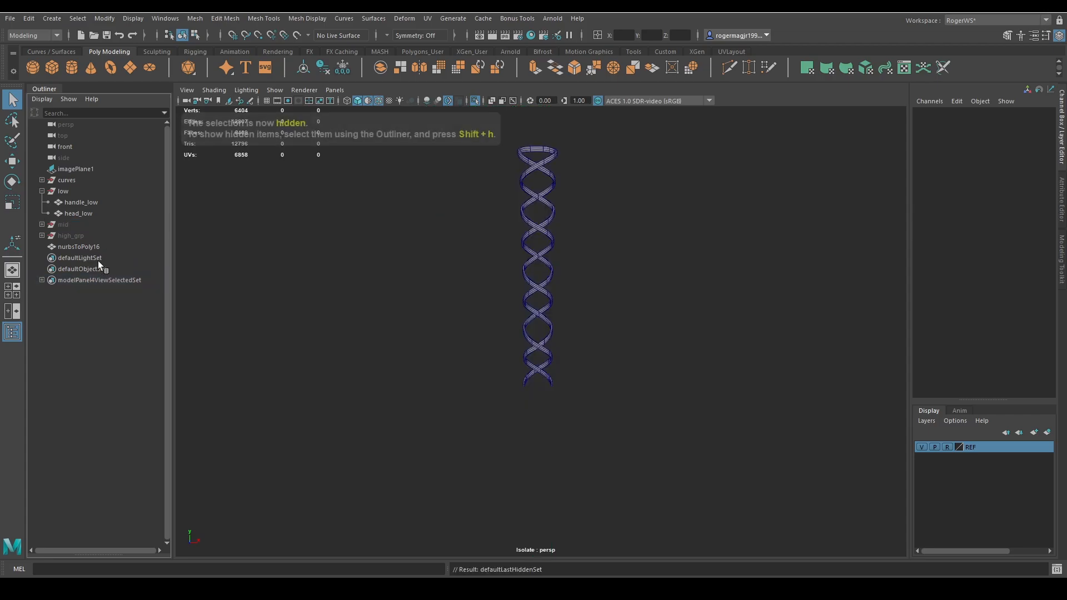
click(84, 246)
key(ctrl+1)
alt+middle_drag(607, 242, 621, 298)
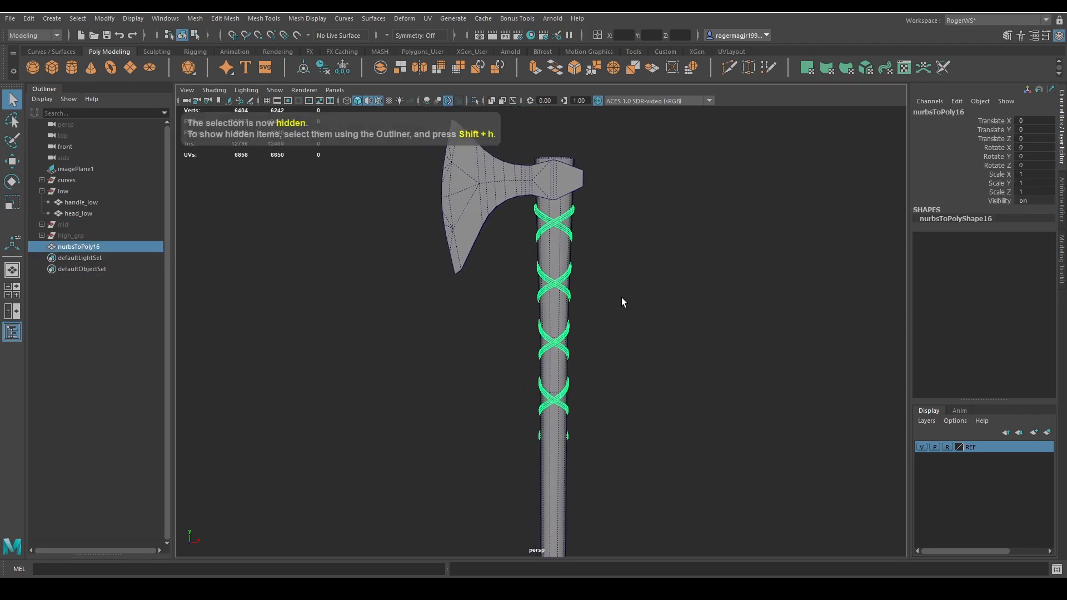
Turn off the smooth mesh preview of the duplicated strap
key(1)
alt+drag(621, 298, 615, 276)
click(597, 290)
key(ctrl+s)
scroll(614, 277, up, 5)
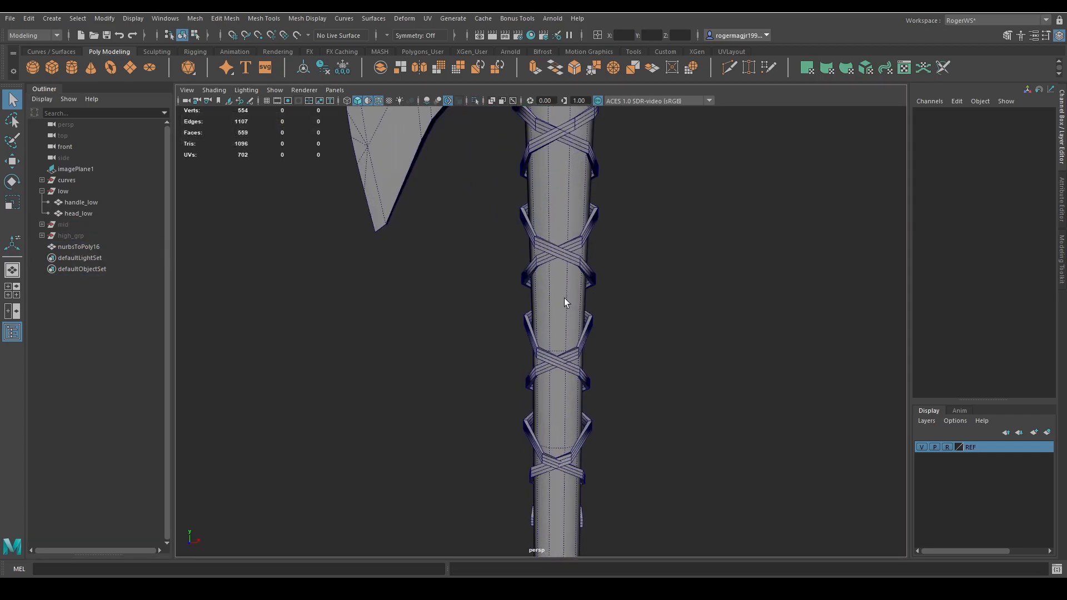
Compare the duplicated strap with and without smooth mesh preview, leaving the preview off
click(566, 256)
key(3)
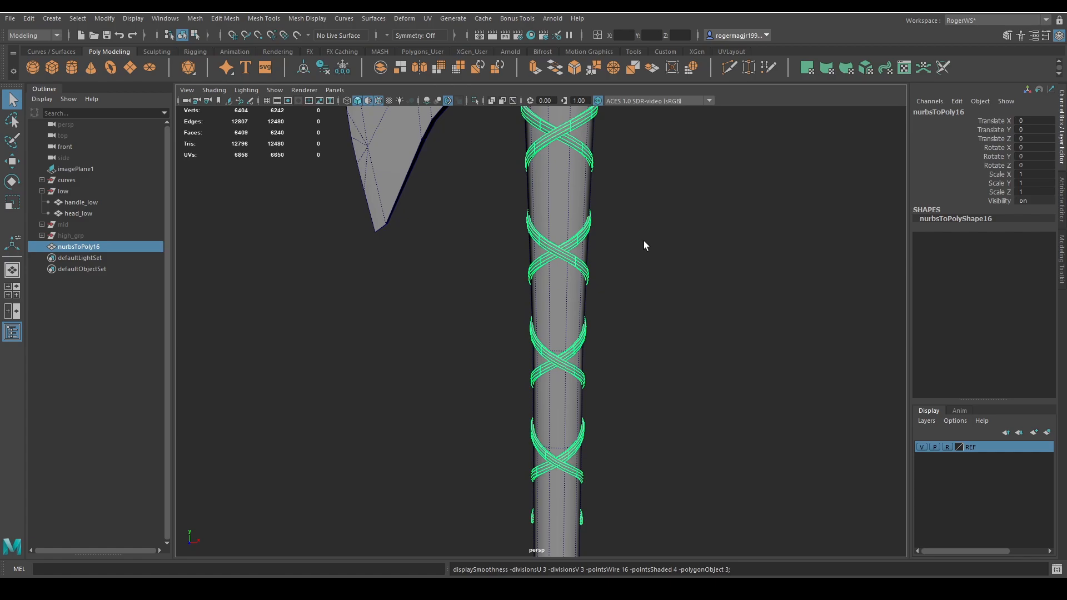
scroll(639, 267, down, 3)
mouse_move(633, 295)
alt+mouse_down()
mouse_move(605, 326)
mouse_move(623, 312)
mouse_move(630, 328)
alt+mouse_up()
click(622, 313)
click(597, 275)
key(1)
key(3)
key(1)
click(669, 308)
Turn off the wireframe overlay and examine how the unsmoothed strap sits around the handle
key(alt+5)
scroll(630, 328, down, 2)
alt+middle_drag(633, 339, 656, 291)
alt+drag(657, 291, 658, 328)
scroll(658, 328, up, 2)
alt+middle_drag(660, 328, 636, 351)
click(569, 314)
alt+drag(569, 314, 528, 329)
Unhide high_grp to compare its strap with the duplicated one from below the head, and hide the group again
click(78, 237)
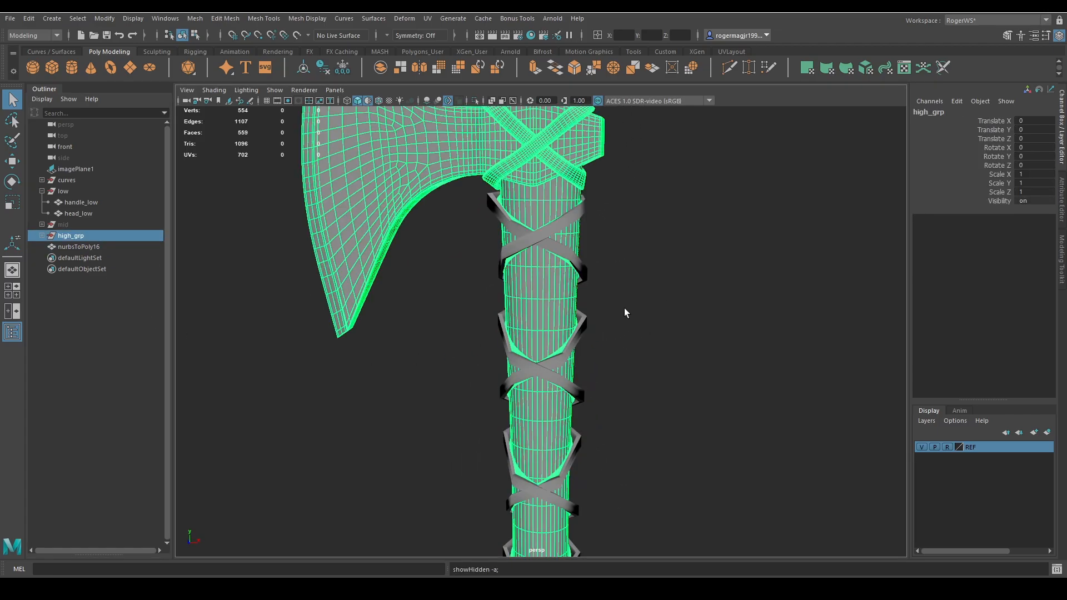
scroll(626, 310, up, 3)
alt+drag(650, 293, 472, 252)
click(504, 343)
click(486, 252)
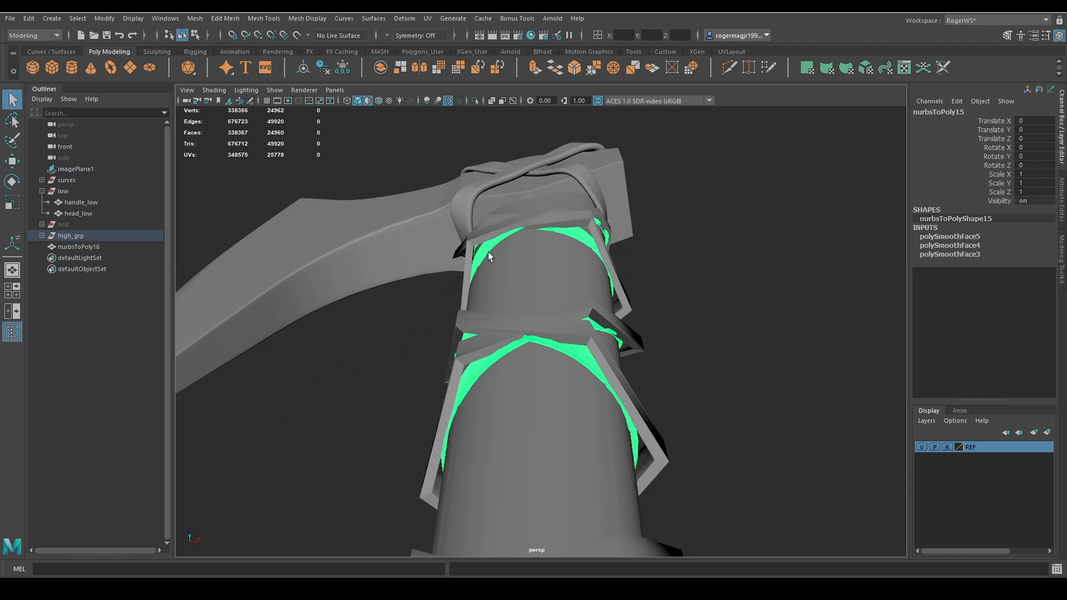
click(88, 237)
key(ctrl+h)
alt+drag(663, 270, 556, 286)
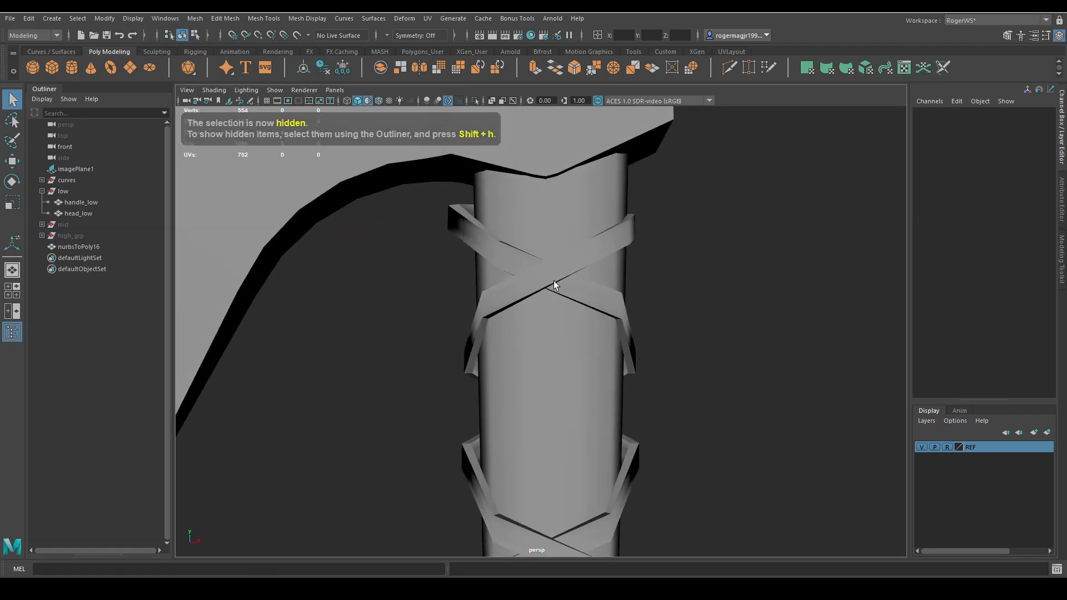
Select the duplicated strap and examine its crossings along the handle from several angles
click(555, 285)
alt+right_drag(689, 303, 603, 319)
alt+middle_drag(602, 320, 600, 235)
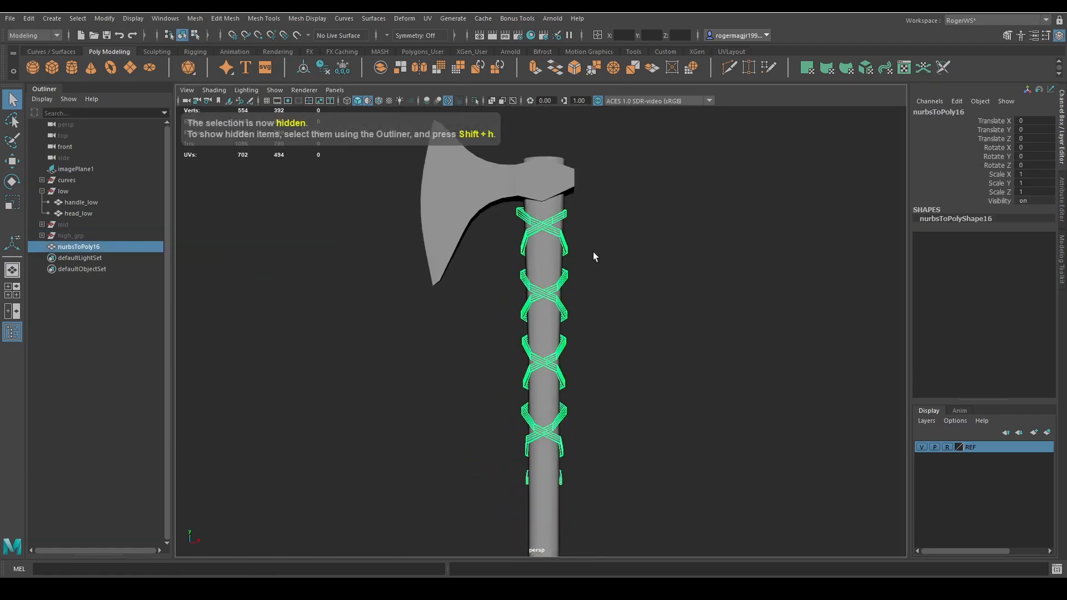
alt+middle_drag(602, 341, 607, 275)
mouse_move(606, 275)
alt+mouse_down()
mouse_move(514, 255)
mouse_move(431, 300)
mouse_move(625, 292)
mouse_move(614, 282)
alt+mouse_up()
alt+middle_drag(613, 282, 611, 357)
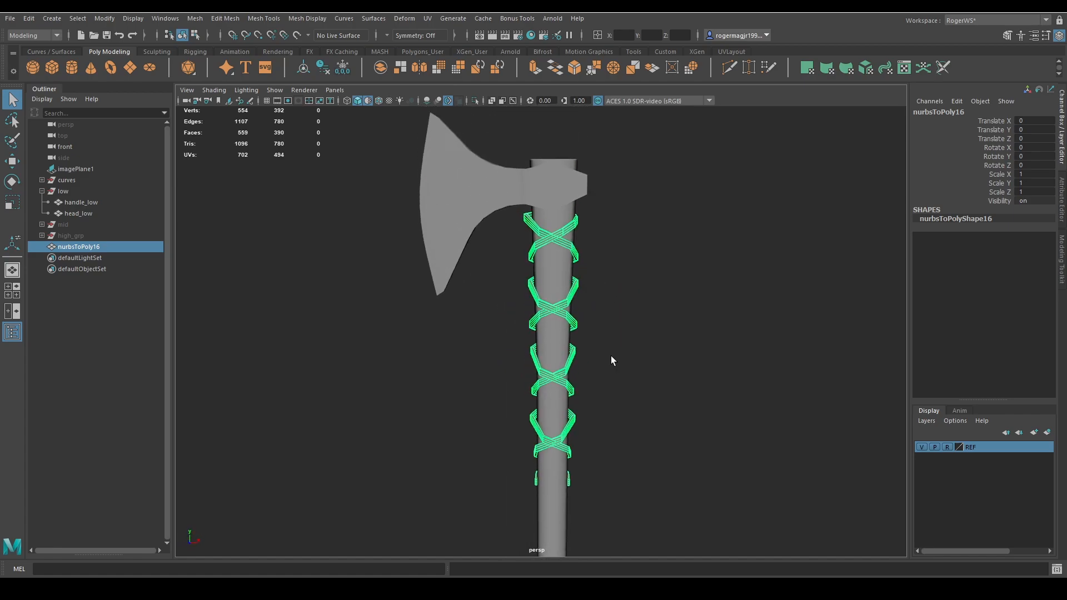
alt+drag(599, 250, 602, 305)
alt+right_drag(601, 305, 620, 314)
alt+drag(620, 314, 574, 279)
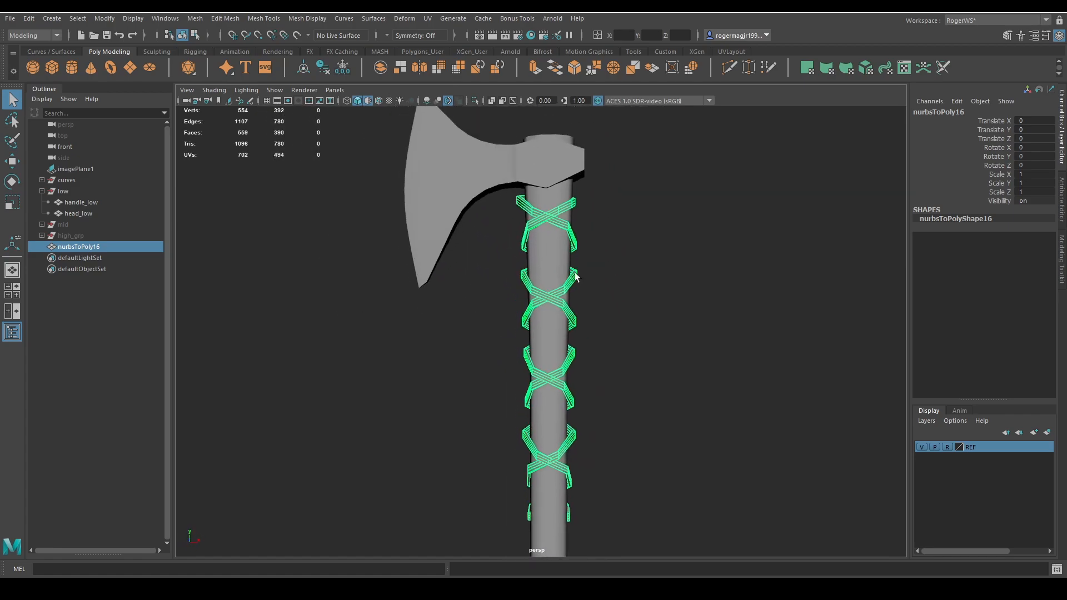
alt+drag(662, 236, 611, 233)
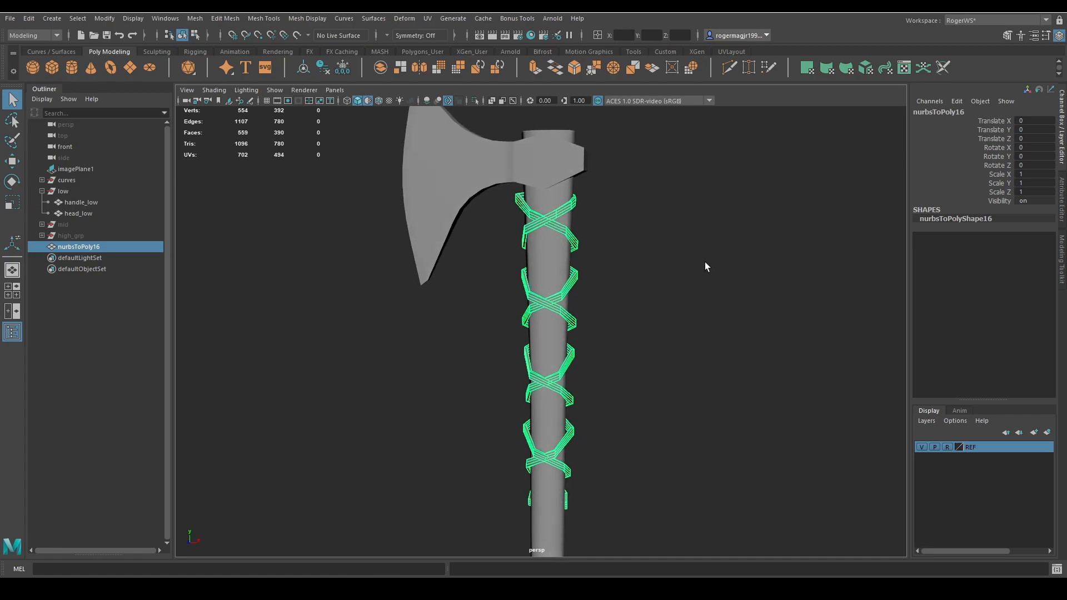
alt+right_drag(619, 250, 643, 299)
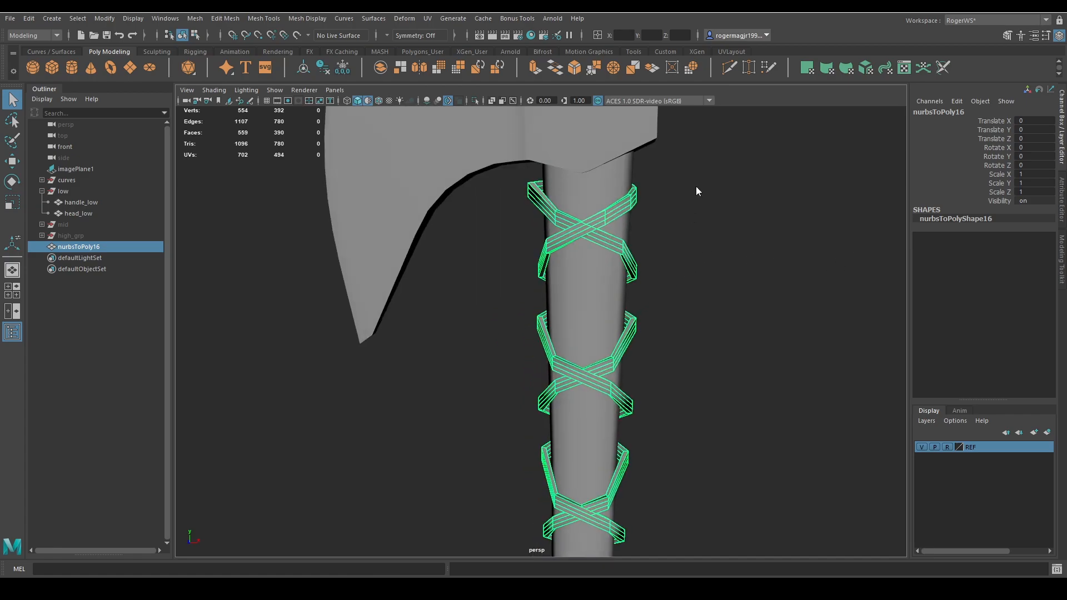
Apply Smooth with one division to the duplicated strap
shift+right_drag(696, 187, 661, 252)
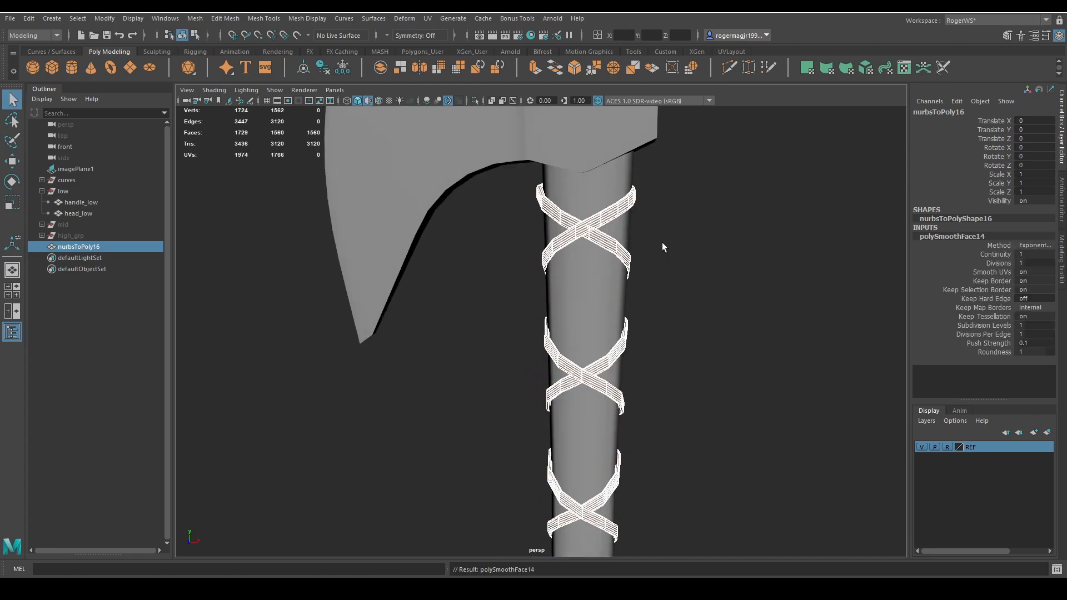
click(661, 242)
click(605, 222)
Isolate the strap and select the lengthwise face loops along its inner side
alt+drag(664, 236, 578, 246)
key(ctrl+1)
alt+right_drag(578, 246, 611, 245)
alt+middle_drag(557, 199, 564, 313)
alt+right_drag(565, 313, 617, 322)
right_drag(524, 190, 521, 249)
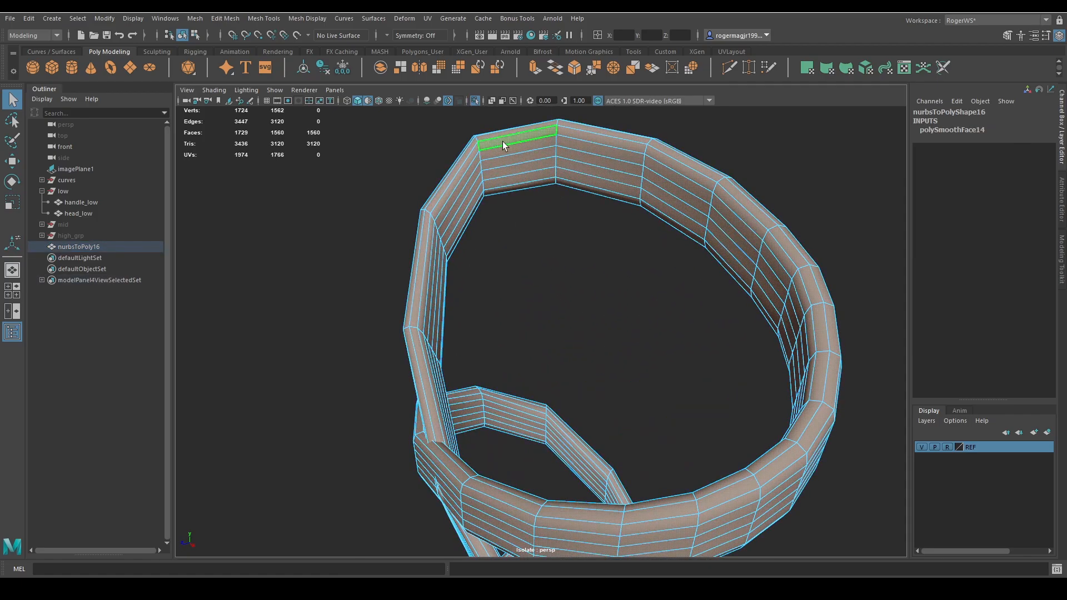
click(546, 133)
shift+double_click(566, 132)
shift+click(560, 142)
shift+double_click(549, 142)
shift+click(571, 153)
shift+double_click(551, 152)
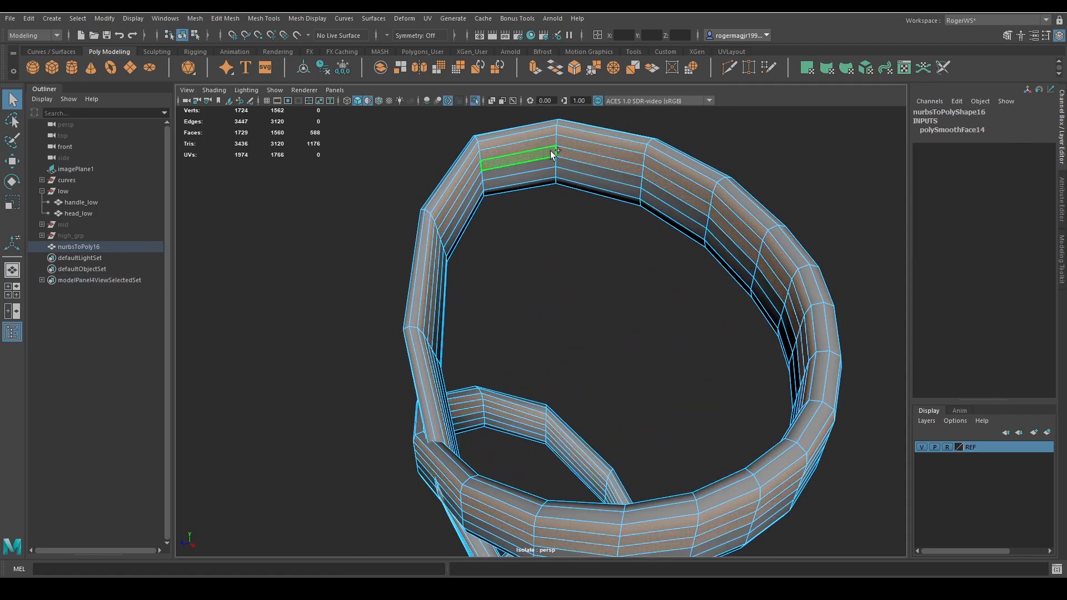
shift+click(568, 163)
shift+double_click(537, 167)
shift+click(572, 175)
shift+double_click(543, 175)
alt+drag(544, 178, 554, 256)
Exit isolation, compare the strap with and without smooth preview, and return to object selection
key(ctrl+1)
alt+right_drag(555, 256, 574, 243)
alt+drag(574, 242, 635, 236)
key(3)
key(1)
scroll(579, 249, down, 3)
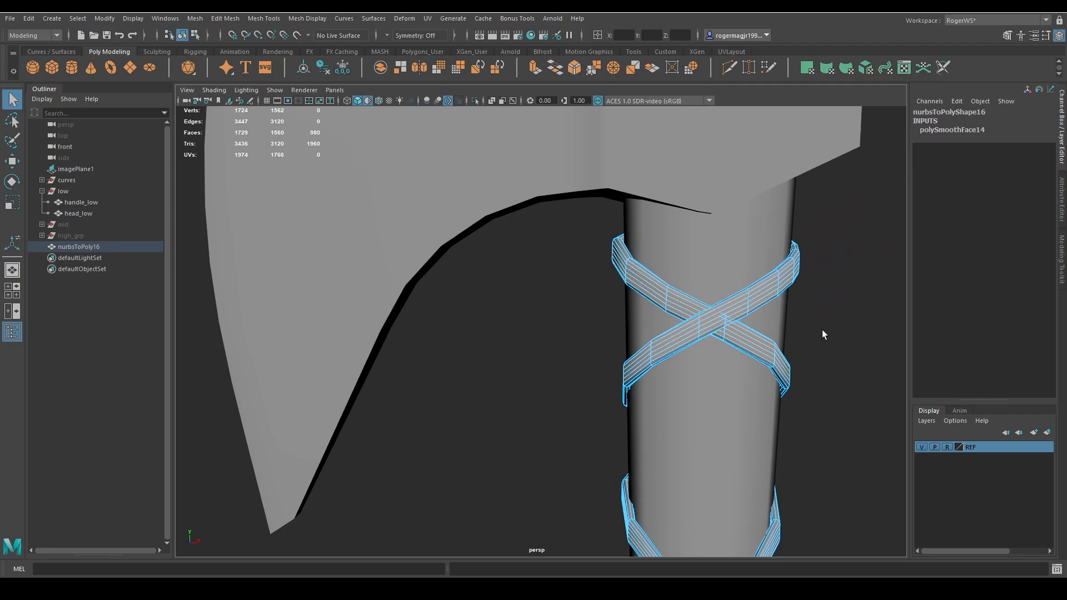
key(F8)
click(821, 292)
click(771, 289)
Isolate the strap again, select an inner face loop, and return to object selection with the full axe shown
key(ctrl+1)
alt+drag(770, 289, 505, 254)
scroll(625, 276, up, 5)
scroll(505, 255, down, 3)
key(F11)
click(489, 228)
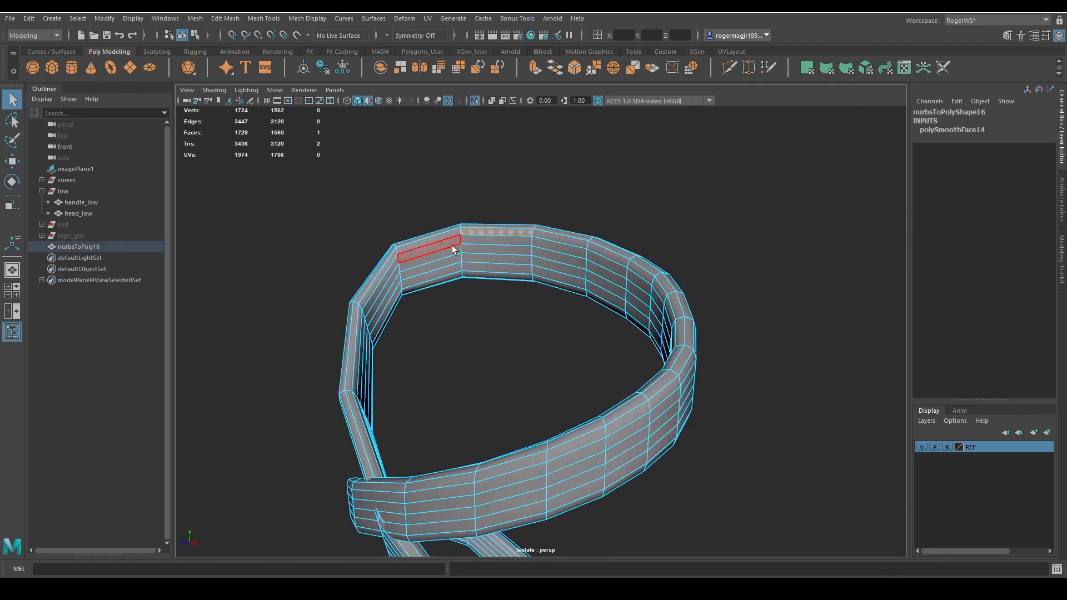
double_click(471, 248)
alt+drag(476, 241, 540, 297)
key(F8)
click(599, 296)
click(631, 261)
scroll(635, 277, down, 4)
key(ctrl+1)
scroll(588, 266, up, 4)
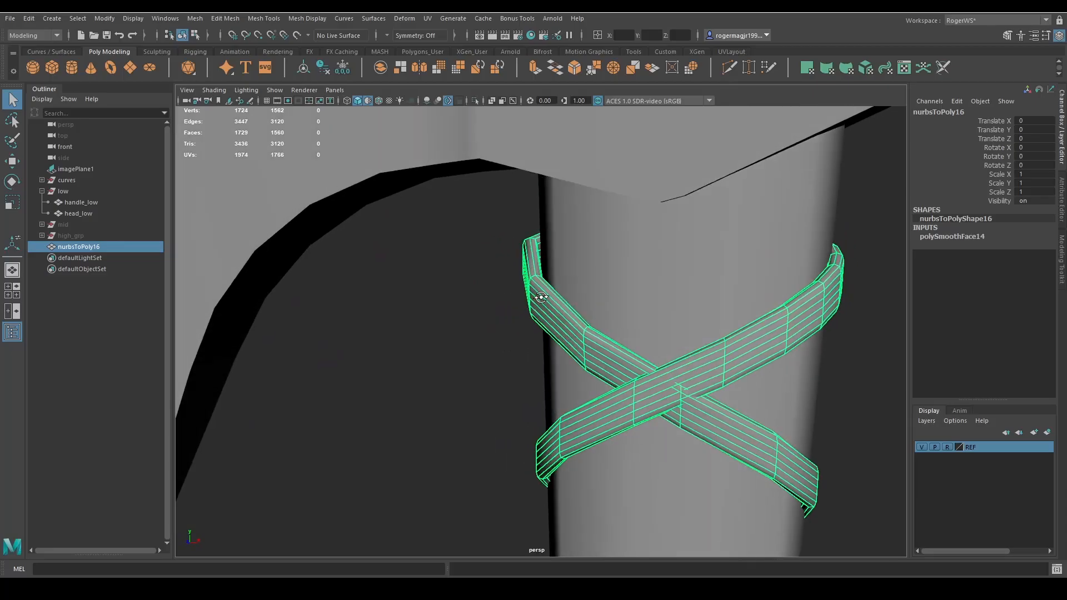
alt+middle_drag(540, 297, 514, 254)
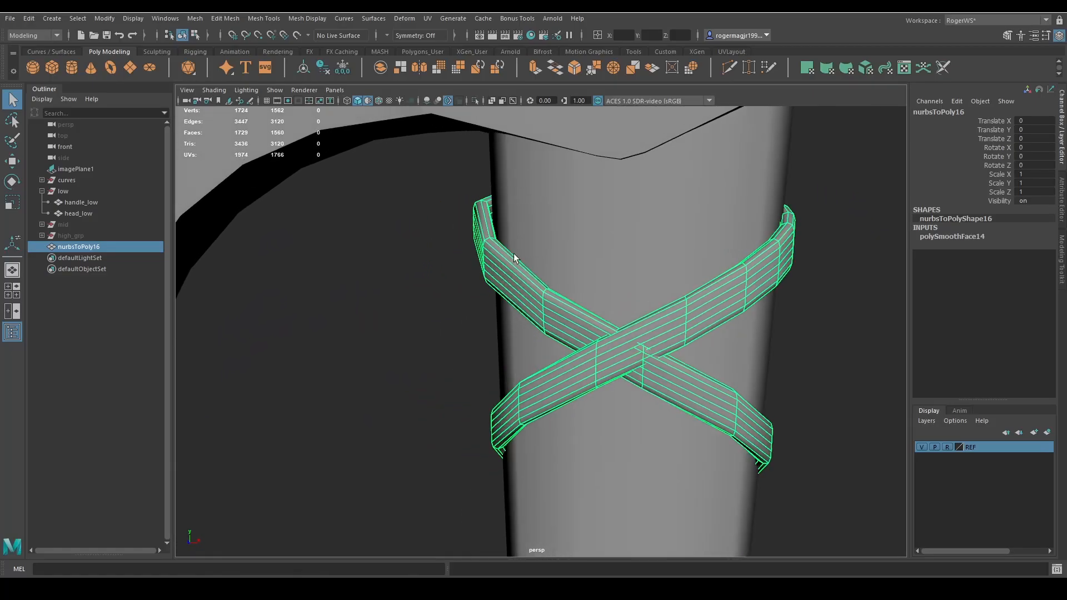
Clear the selection to examine the smooth-previewed strap below the head, and turn its preview off
scroll(618, 275, down, 6)
click(667, 267)
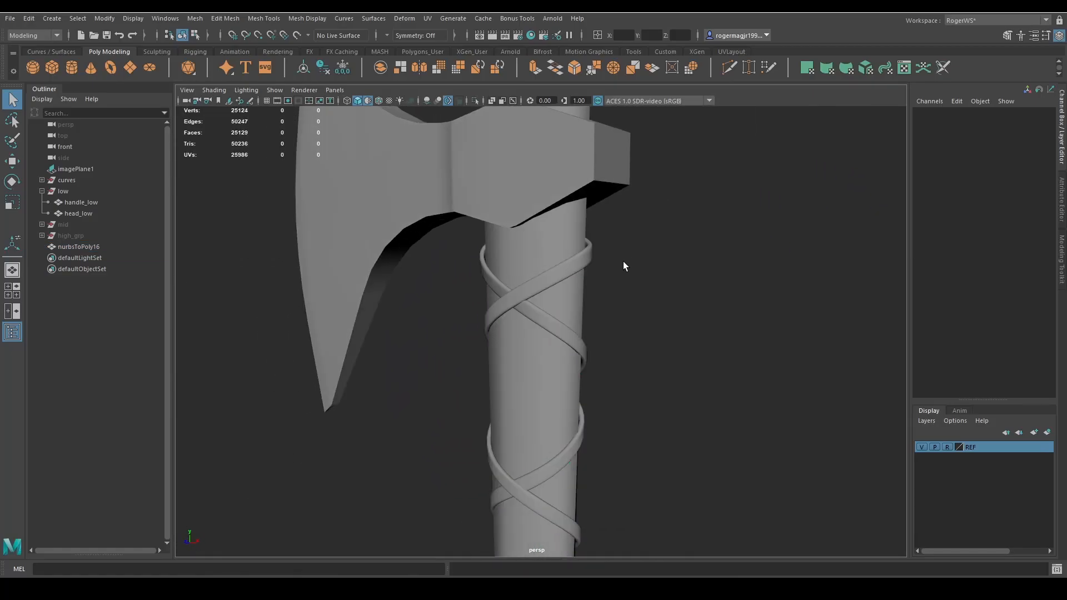
alt+drag(623, 262, 651, 279)
click(536, 267)
key(1)
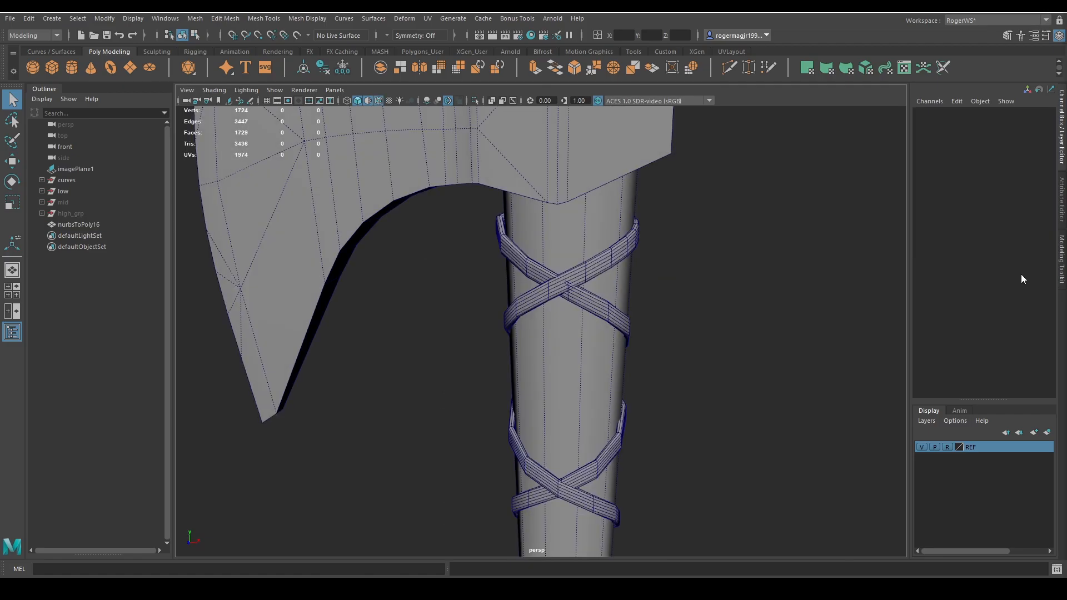
Apply a second Smooth to the strap mesh and turn off its smooth preview
alt+drag(889, 264, 655, 258)
click(655, 257)
key(3)
alt+right_drag(708, 276, 666, 257)
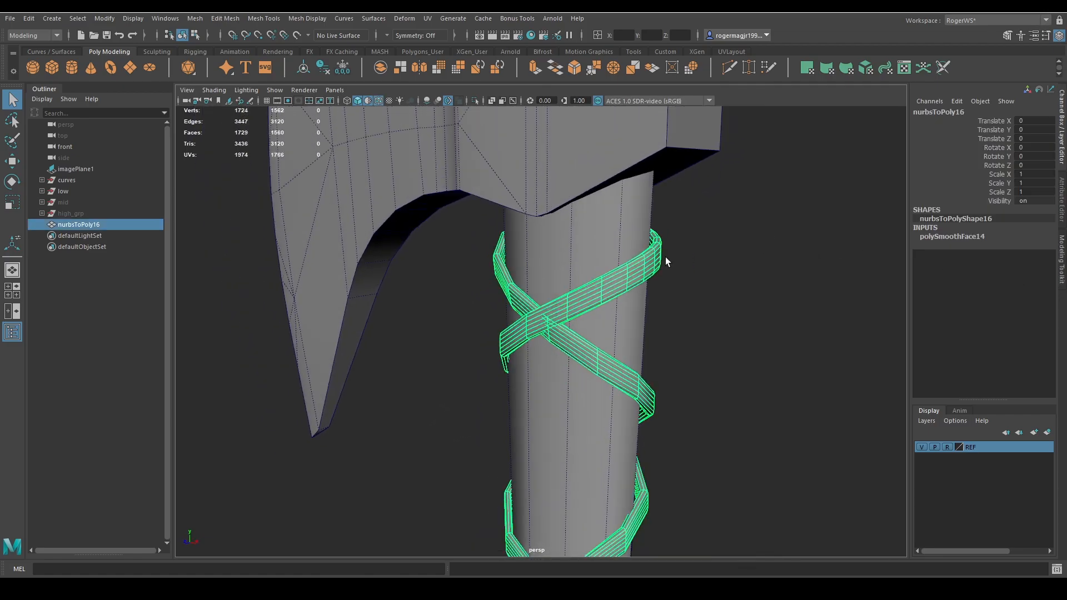
alt+drag(666, 258, 707, 212)
shift+right_drag(707, 213, 745, 252)
key(q)
click(705, 260)
click(645, 276)
key(1)
click(831, 246)
alt+right_drag(832, 246, 666, 252)
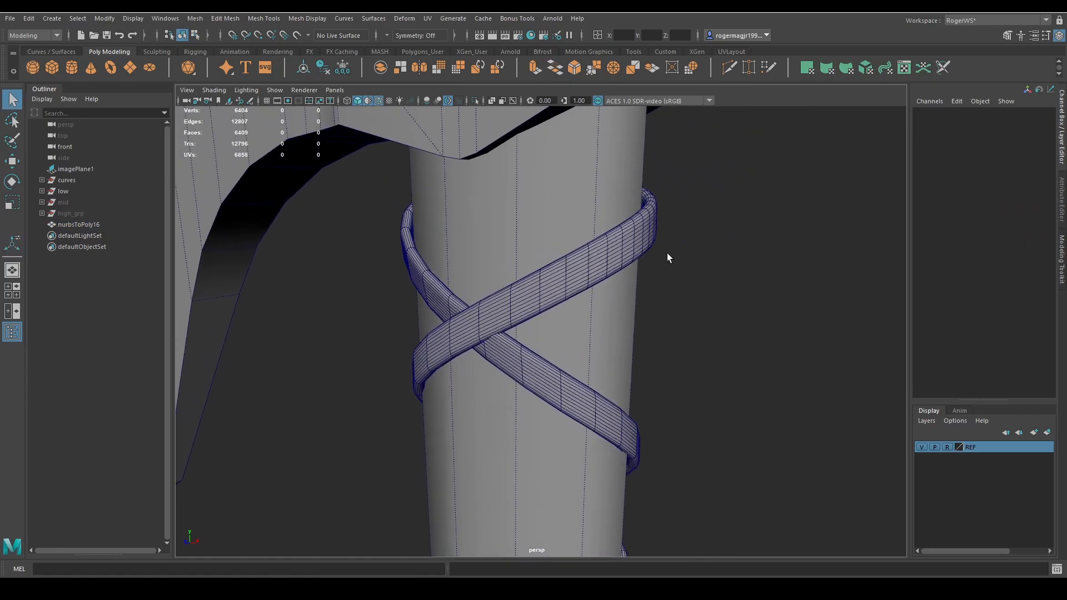
Isolate the twice-smoothed strap to inspect it, and exit isolation with nothing selected
click(648, 234)
key(ctrl+1)
alt+drag(699, 240, 722, 278)
key(ctrl+1)
click(722, 277)
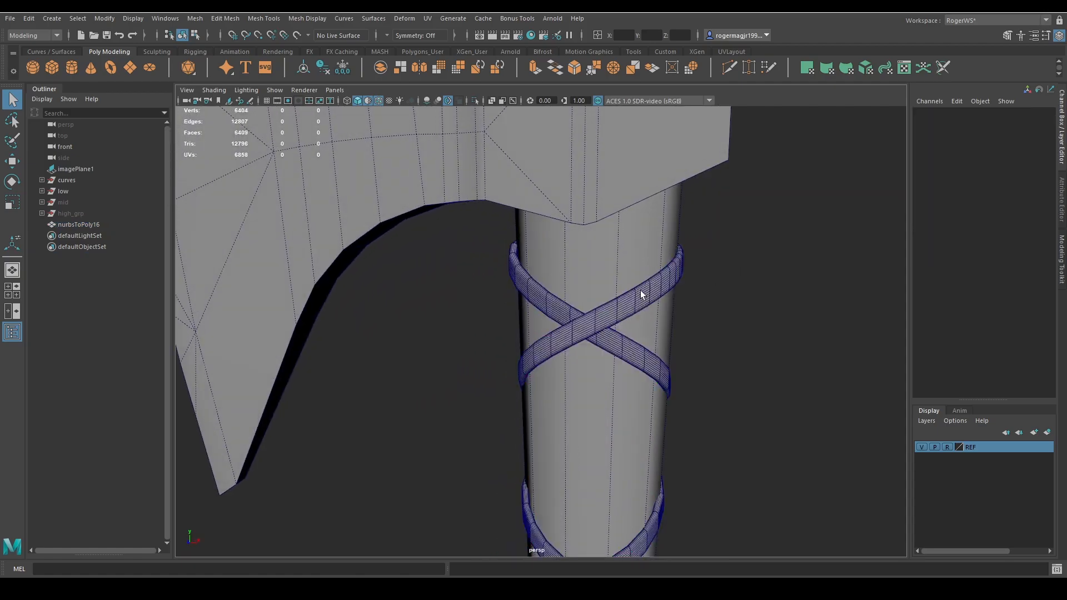
Try to reduce the strap mesh by 50 percent
click(640, 290)
shift+right_drag(751, 229, 729, 402)
key(q)
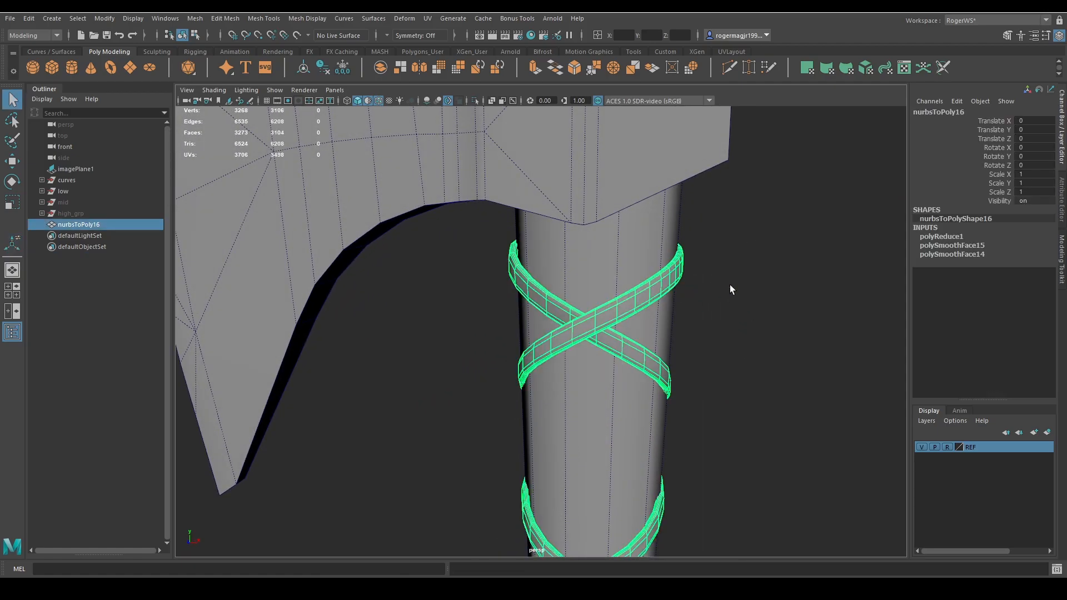
Undo the polygon reduction of the strap mesh
key(ctrl+z)
key(ctrl+z)
key(ctrl+z)
key(ctrl+z)
key(ctrl+z)
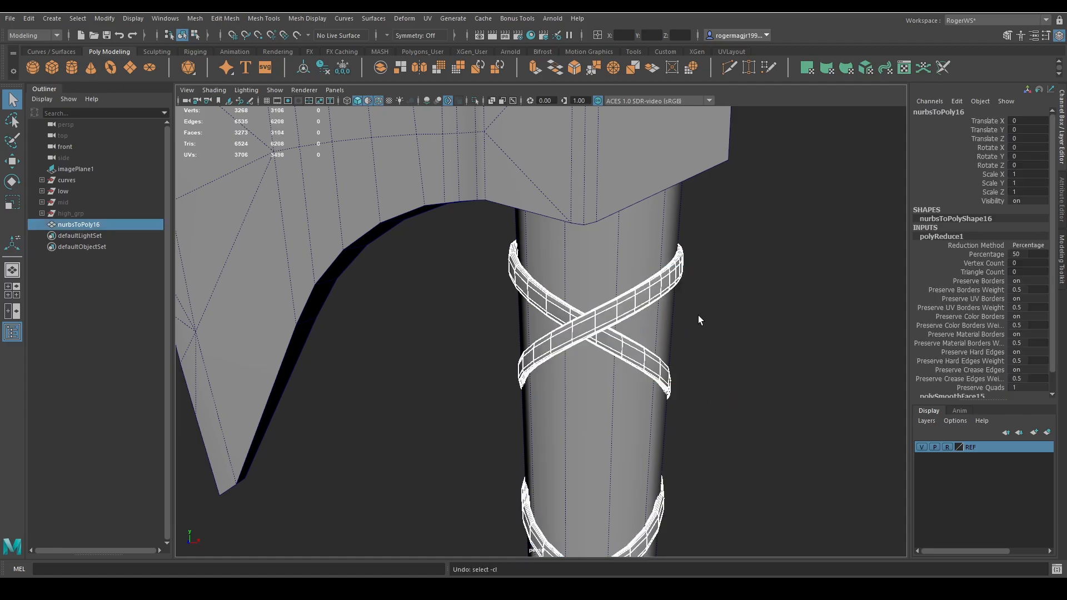
Examine the dense strap and its polygon counts, clear the selection and view the axe with all strap crossings
alt+middle_drag(707, 257, 690, 219)
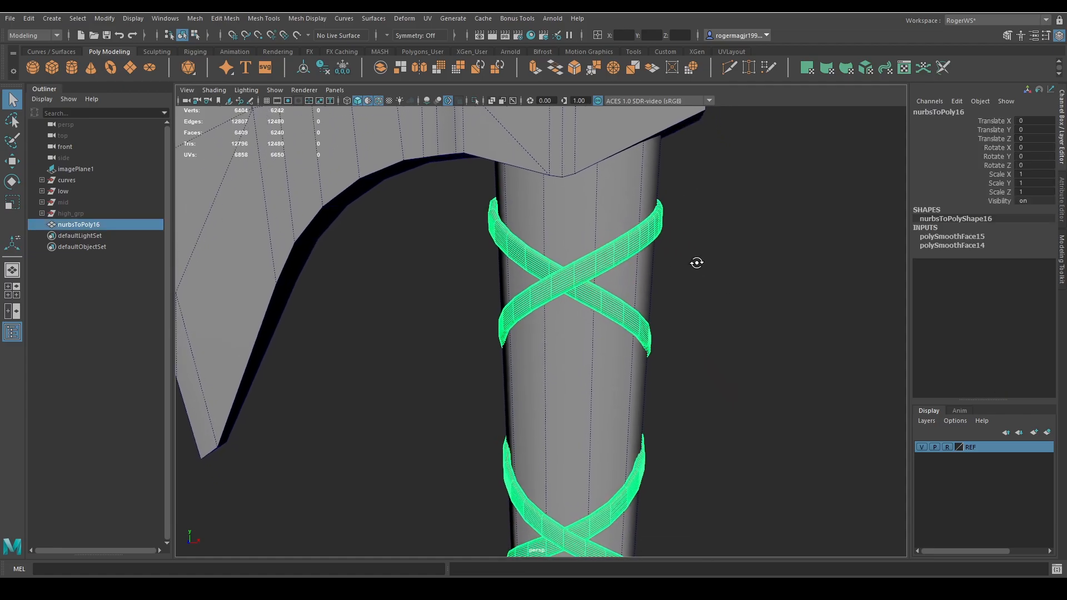
alt+drag(695, 261, 711, 331)
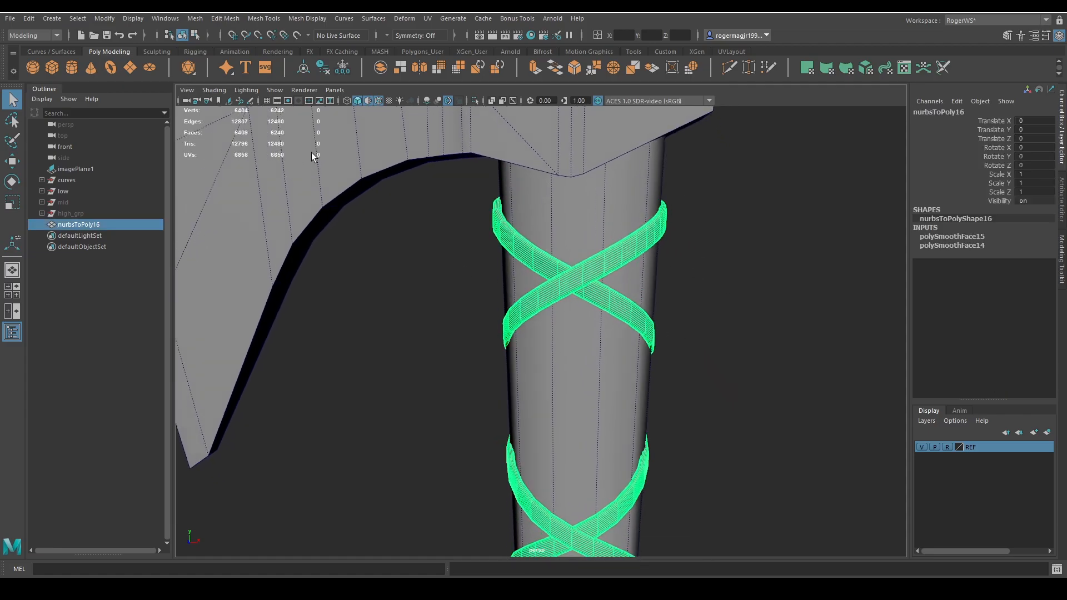
scroll(633, 244, down, 5)
alt+middle_drag(645, 261, 623, 176)
scroll(666, 262, down, 6)
alt+middle_drag(665, 262, 691, 208)
click(693, 276)
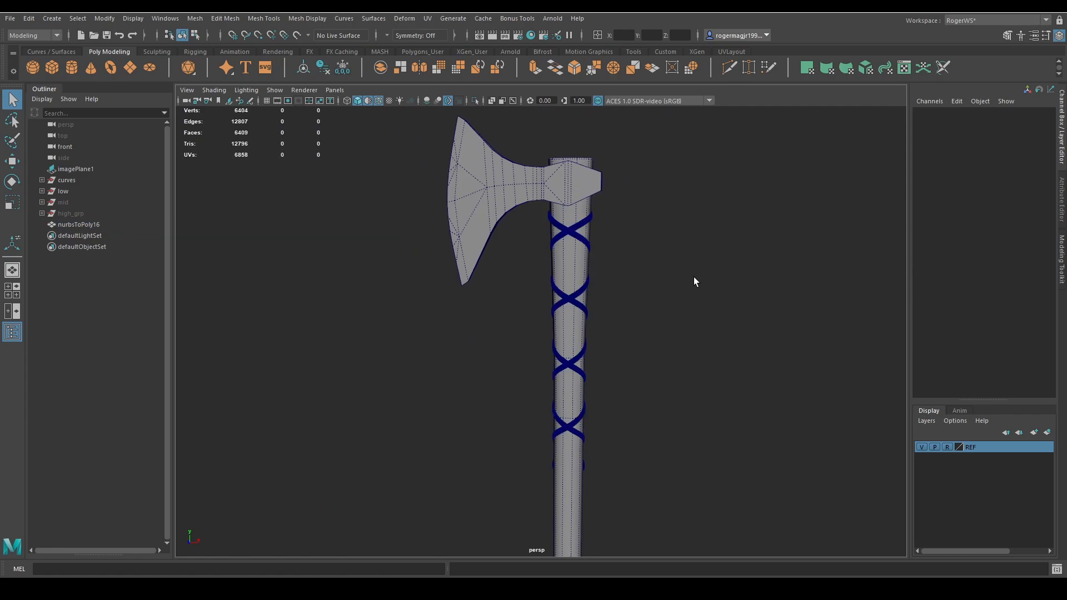
Hide the wireframe overlay on the shaded meshes and select the strap to check its polygon counts
key(alt+5)
scroll(699, 281, up, 2)
alt+middle_drag(714, 278, 717, 312)
scroll(714, 313, up, 4)
mouse_move(712, 317)
alt+mouse_down()
mouse_move(652, 325)
mouse_move(743, 316)
alt+mouse_up()
alt+middle_drag(719, 296, 642, 292)
click(526, 232)
alt+middle_drag(615, 229, 623, 270)
alt+drag(623, 270, 616, 270)
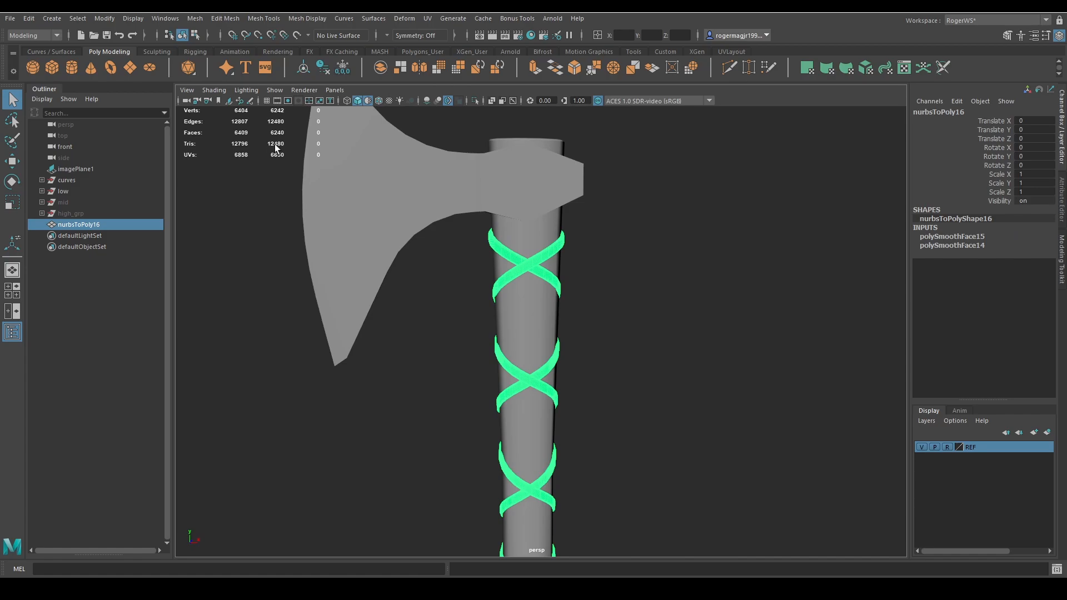
Compare the polygon counts of the low-poly axe head and handle, separately and together, with those of the strap
alt+drag(693, 239, 623, 220)
click(520, 186)
alt+middle_drag(520, 187, 532, 213)
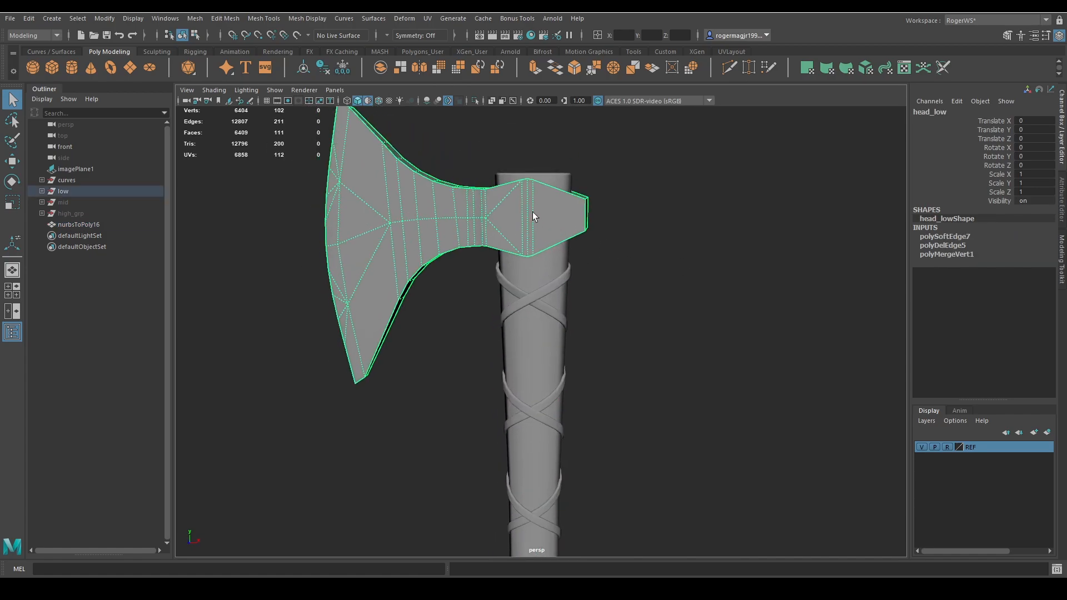
click(496, 191)
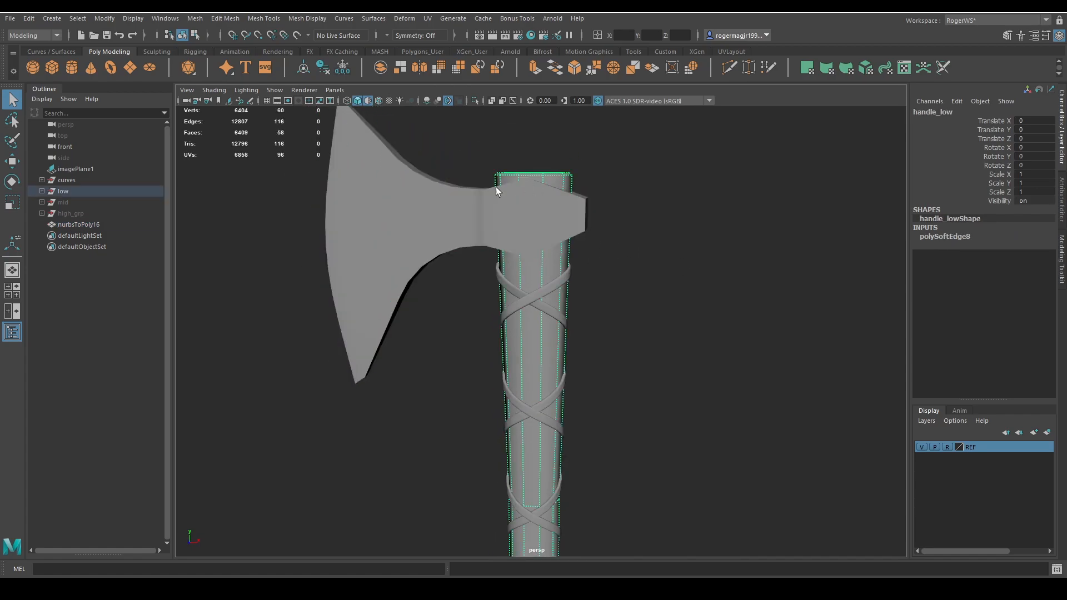
key(1)
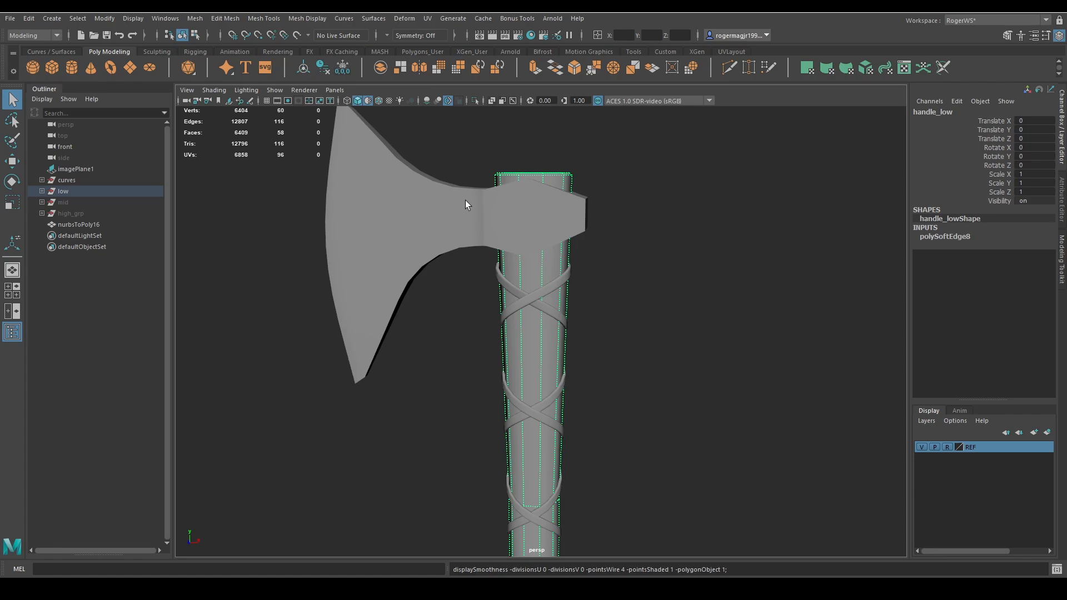
click(464, 205)
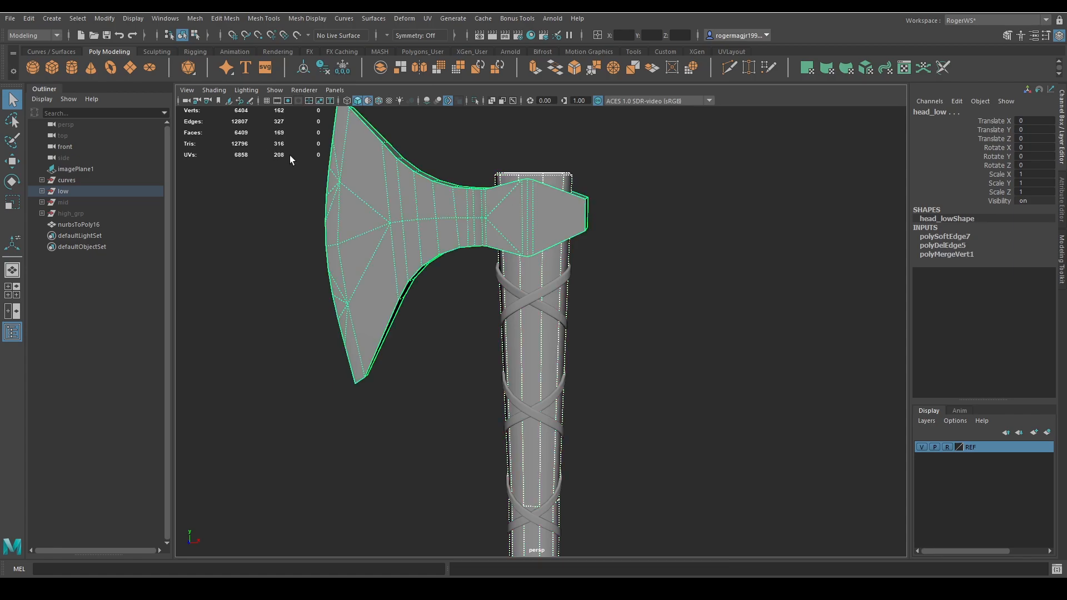
scroll(598, 281, up, 5)
click(534, 271)
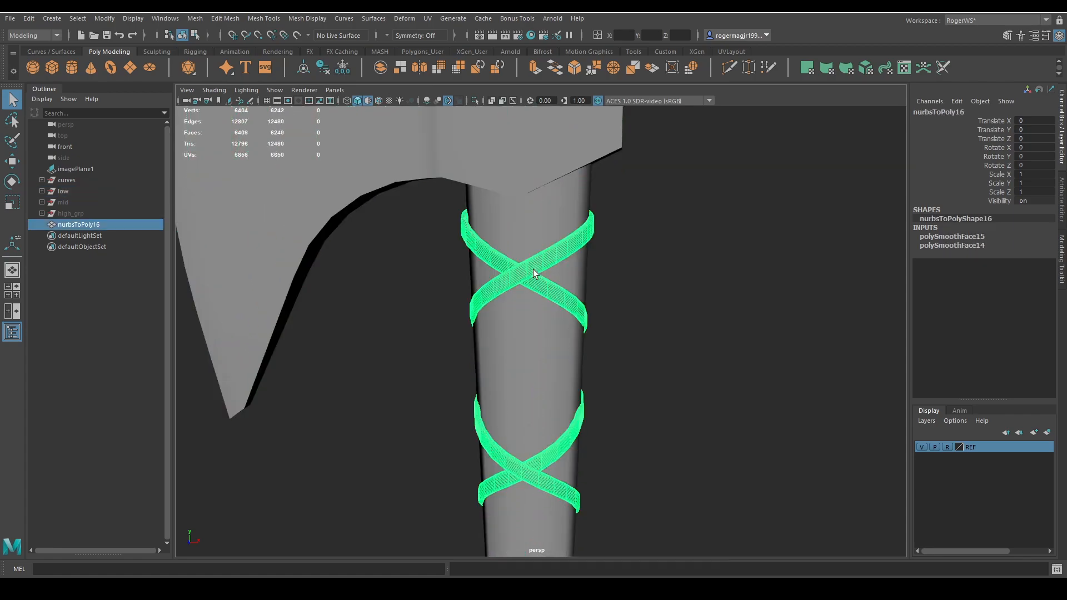
Examine the strap along the handle from several angles, deselecting and reselecting it to check its triangle count
scroll(545, 272, down, 5)
alt+middle_drag(545, 272, 523, 172)
alt+drag(524, 173, 568, 241)
alt+middle_drag(568, 241, 628, 291)
scroll(628, 291, up, 3)
alt+drag(628, 291, 633, 256)
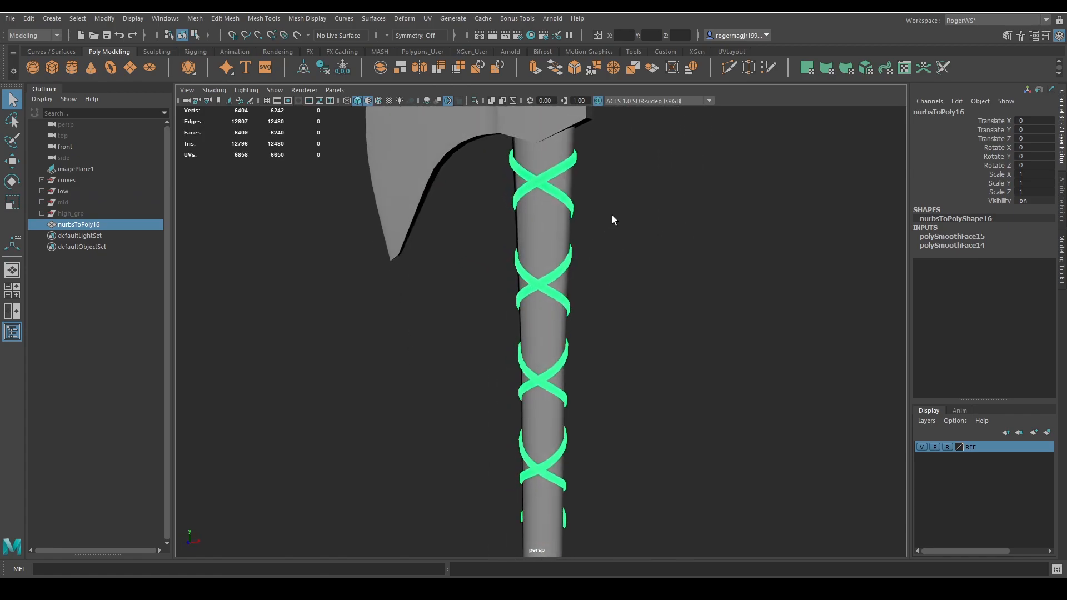
click(575, 205)
alt+middle_drag(597, 201, 582, 225)
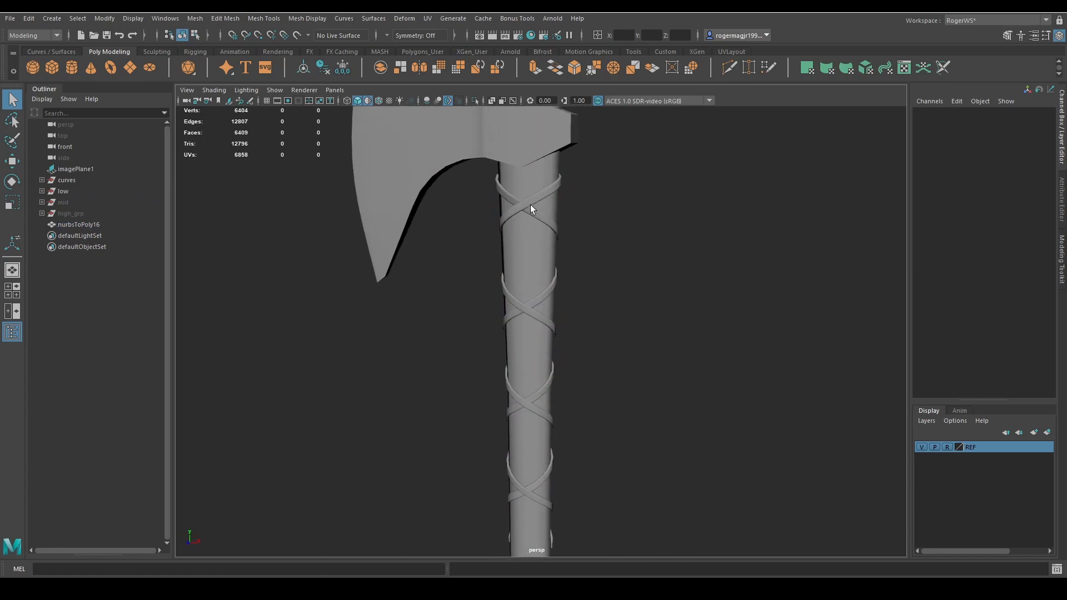
alt+drag(576, 213, 577, 289)
click(576, 215)
click(547, 208)
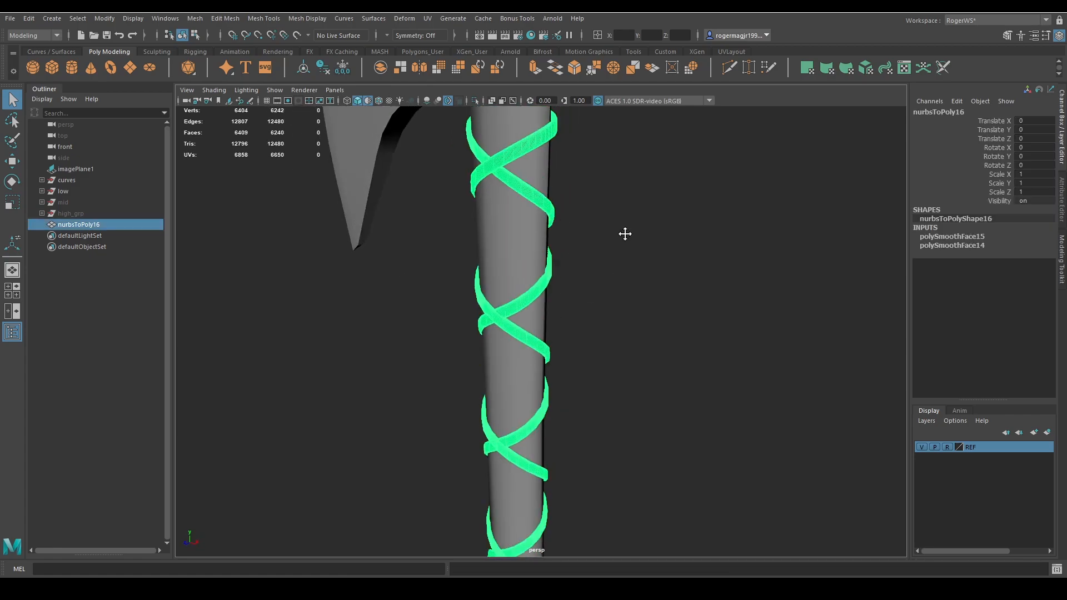
alt+middle_drag(624, 234, 668, 280)
mouse_move(668, 280)
alt+mouse_down()
mouse_move(424, 255)
mouse_move(688, 273)
alt+mouse_up()
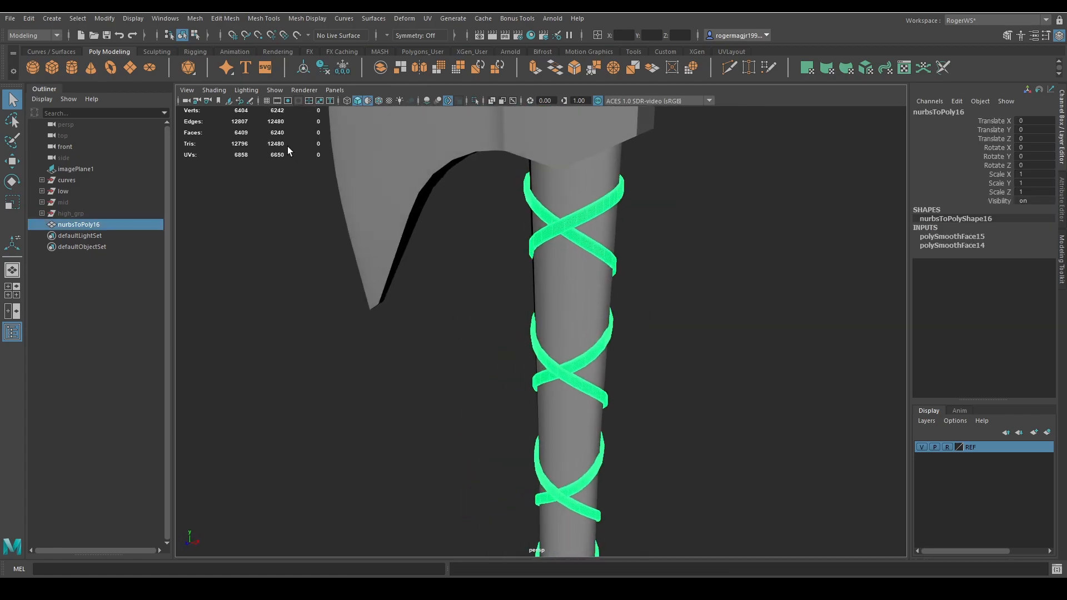
alt+middle_drag(676, 232, 582, 241)
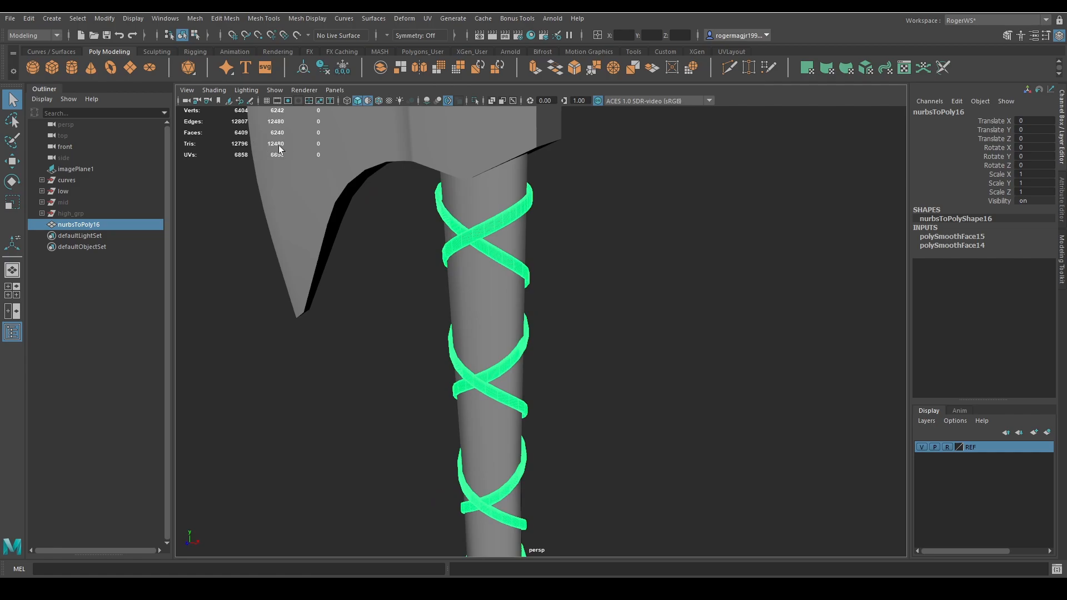
Inspect the strap crossings just below the axe head with the strap selected and deselected
mouse_move(607, 245)
alt+mouse_down()
mouse_move(671, 231)
mouse_move(643, 274)
mouse_move(647, 247)
mouse_move(408, 248)
mouse_move(663, 242)
mouse_move(695, 278)
mouse_move(629, 298)
mouse_move(543, 266)
mouse_move(619, 257)
alt+mouse_up()
scroll(648, 245, down, 4)
click(663, 242)
scroll(655, 238, up, 5)
click(621, 210)
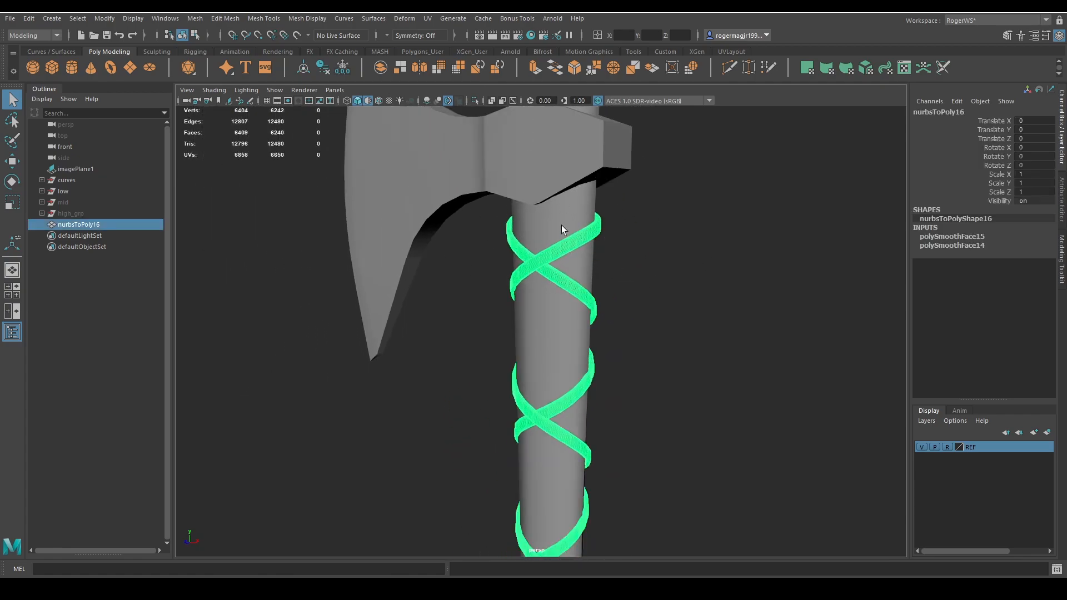
alt+drag(561, 225, 582, 245)
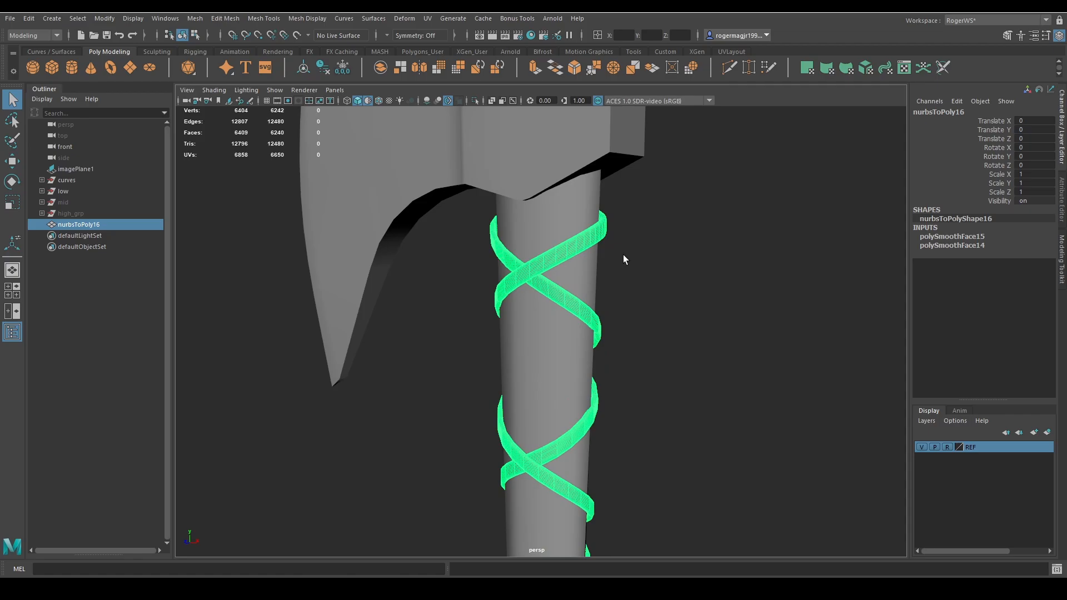
scroll(658, 266, down, 4)
alt+middle_drag(657, 268, 664, 247)
scroll(667, 244, up, 4)
click(683, 209)
alt+middle_drag(683, 209, 623, 272)
scroll(623, 273, up, 2)
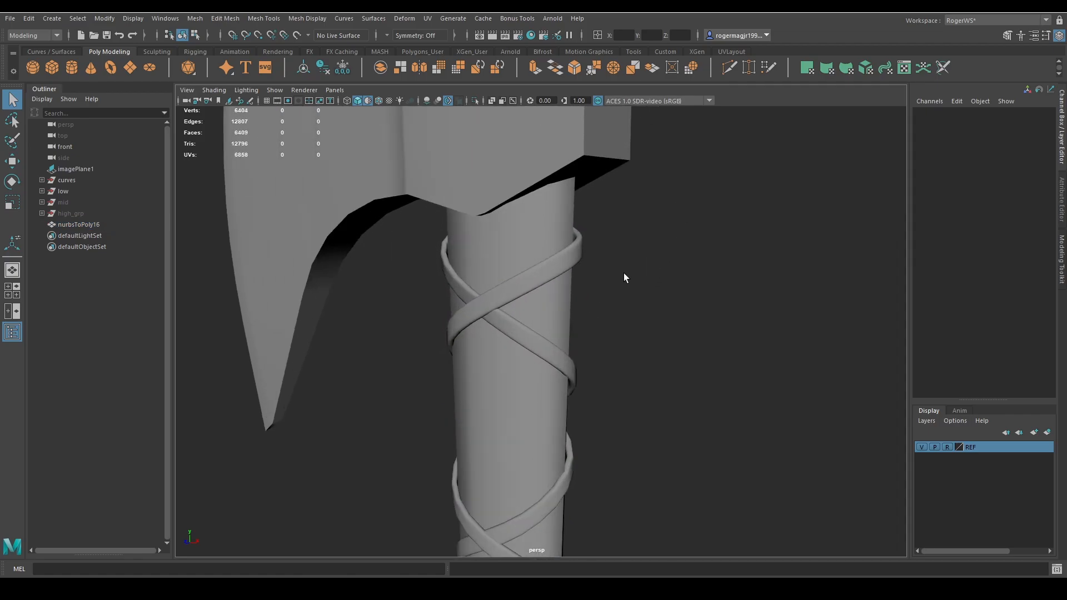
alt+drag(623, 273, 659, 268)
Select the strap, try the Reduce operation on its mesh, and clear the selection
click(638, 255)
alt+middle_drag(638, 255, 616, 277)
scroll(616, 278, up, 4)
scroll(616, 278, down, 2)
shift+right_click(722, 192)
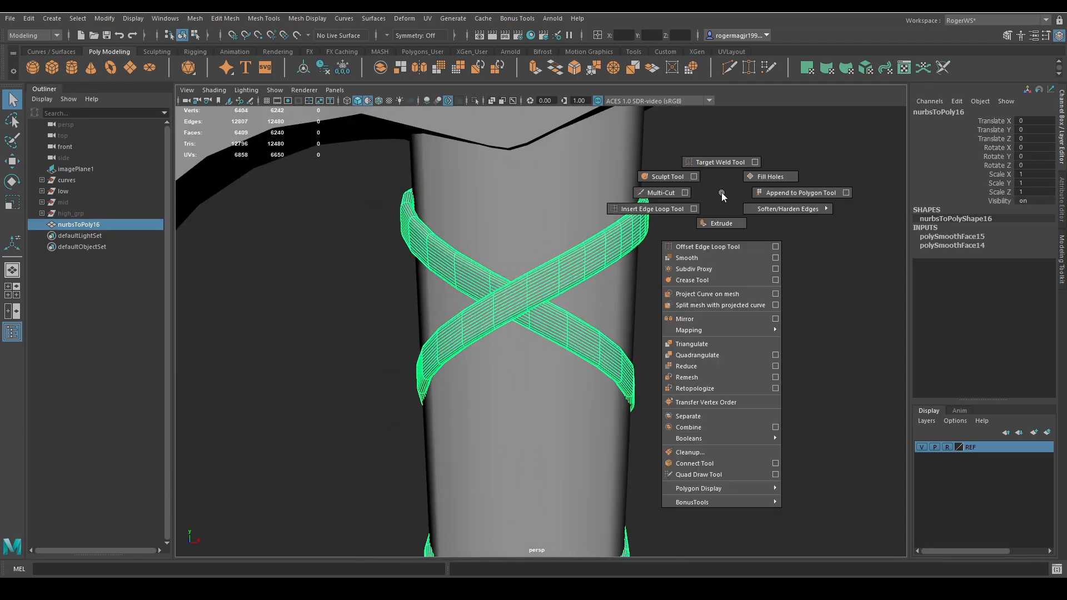
mouse_move(721, 192)
shift+right_down()
mouse_move(719, 316)
mouse_move(702, 366)
shift+right_up()
click(693, 278)
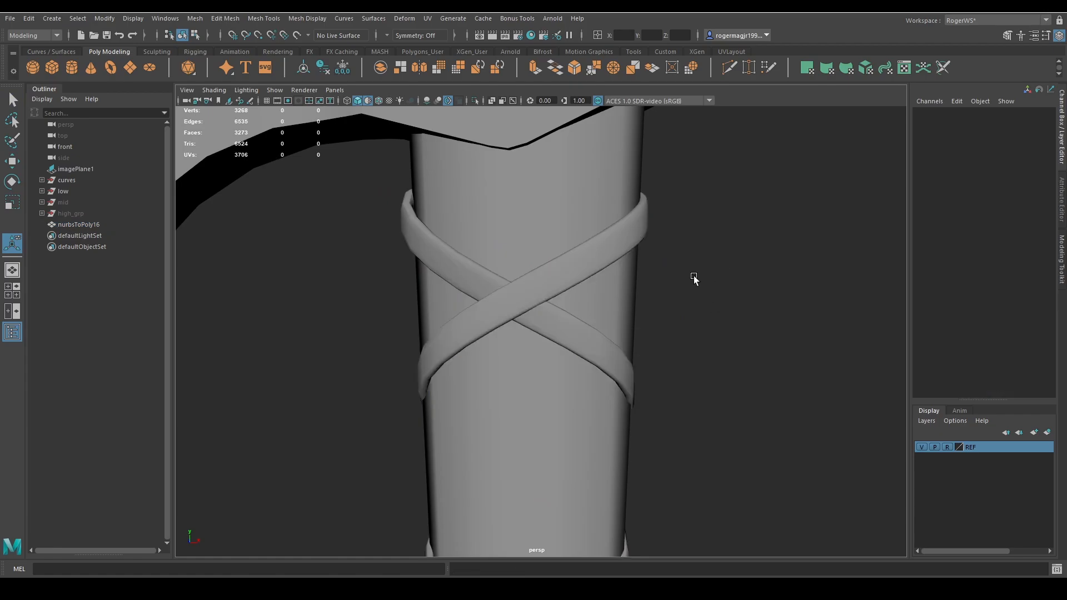
Undo the strap's polygon reduction
click(583, 259)
key(ctrl+z)
key(ctrl+z)
key(ctrl+z)
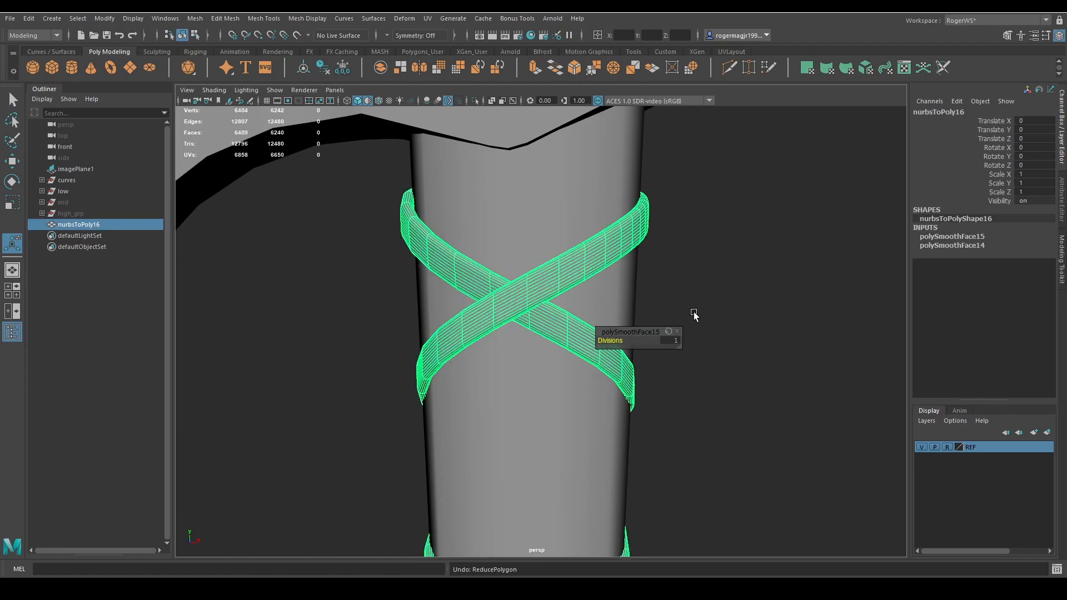
Reduce the strap mesh by 50 percent, exit the tool and reselect the strap
shift+right_drag(722, 218, 697, 392)
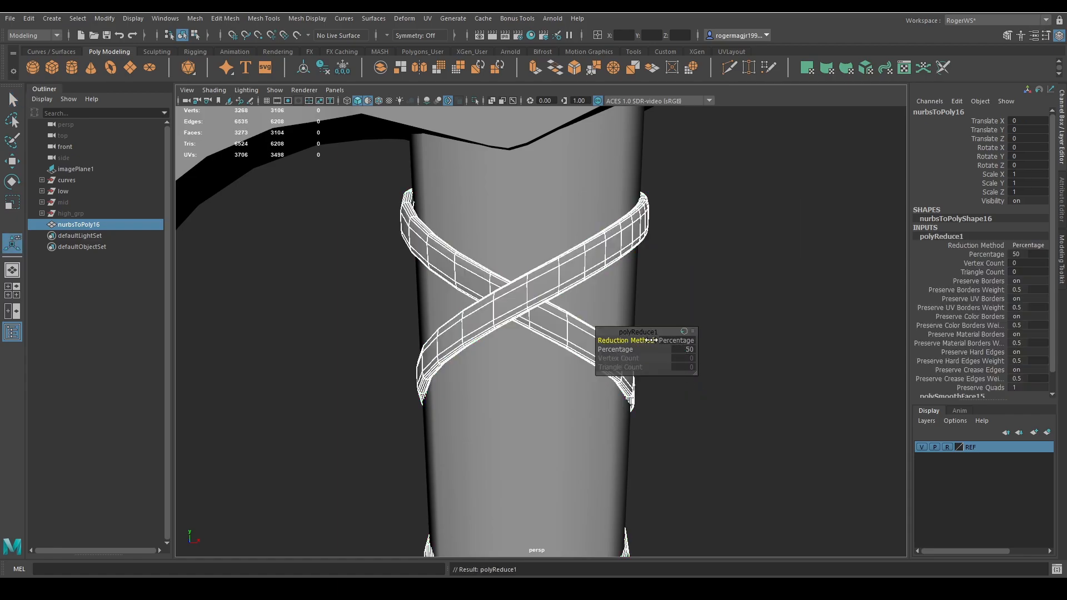
alt+middle_drag(690, 231, 725, 225)
key(q)
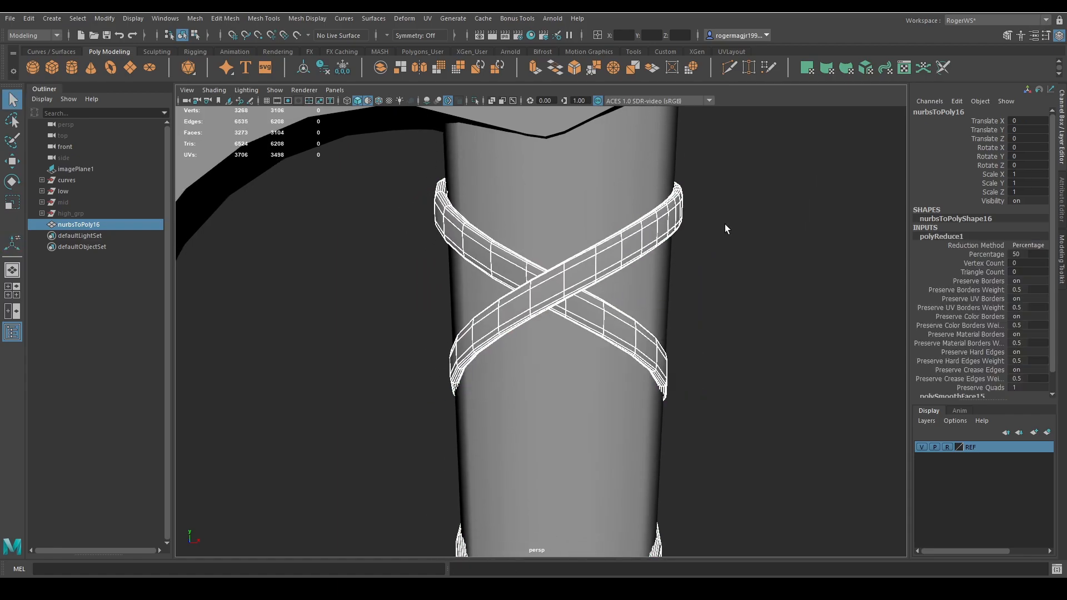
alt+drag(725, 225, 682, 229)
click(681, 229)
click(541, 235)
Examine the reduced strap and its polygon counts along the whole upper handle
alt+drag(594, 243, 636, 261)
alt+right_drag(636, 262, 612, 317)
alt+middle_drag(612, 317, 588, 172)
alt+drag(589, 173, 471, 194)
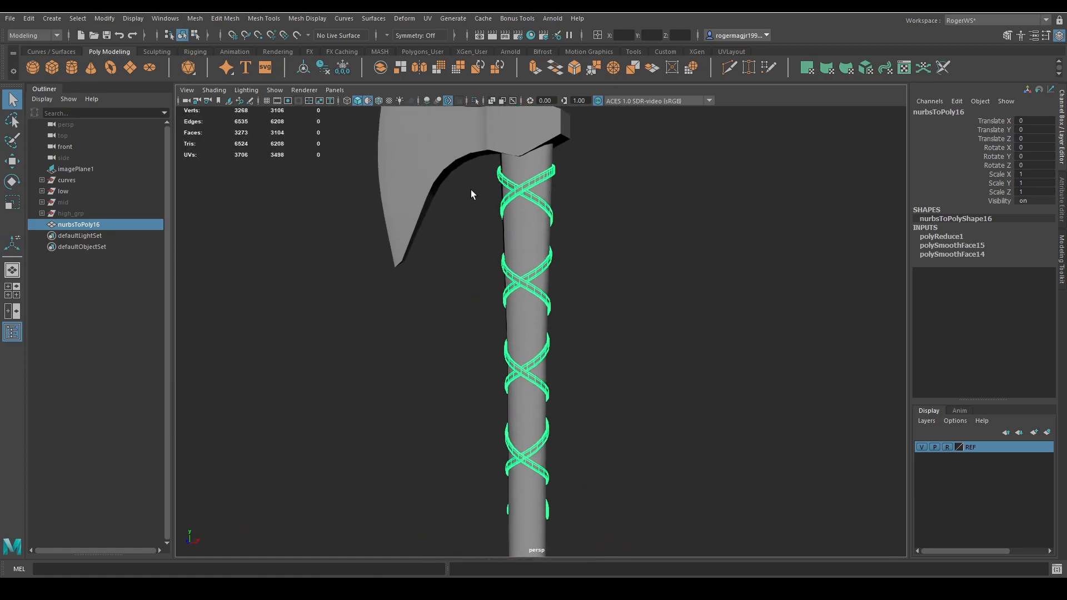
alt+right_drag(510, 179, 554, 209)
alt+drag(555, 209, 663, 225)
alt+right_drag(663, 224, 592, 262)
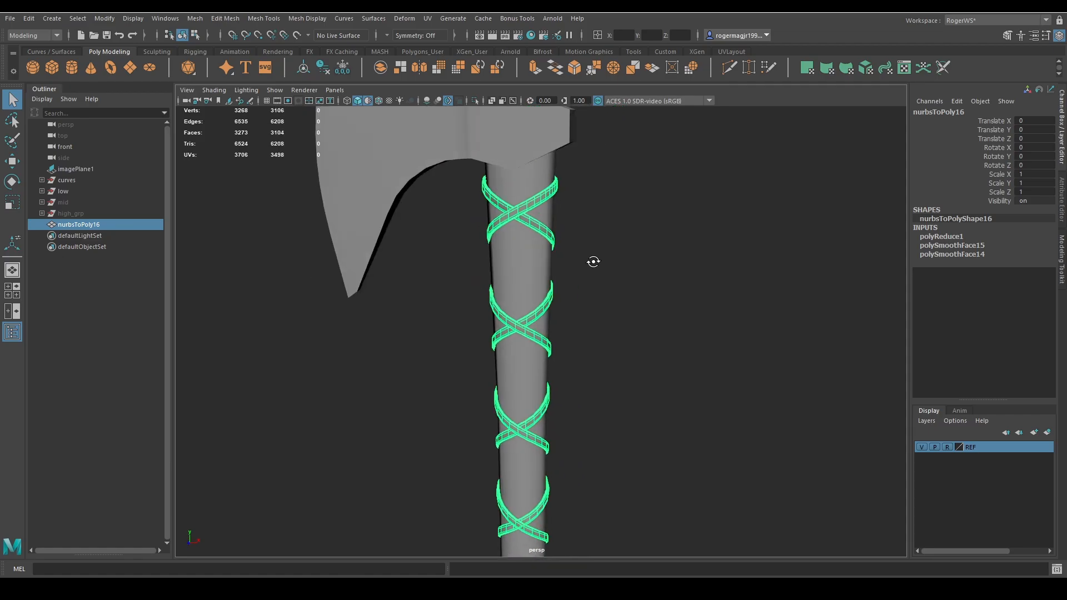
Inspect the reduced strap's edge layout up close at the crossing just below the axe head
alt+drag(593, 262, 520, 269)
alt+right_drag(520, 268, 603, 271)
alt+middle_drag(602, 272, 608, 305)
alt+drag(607, 304, 564, 245)
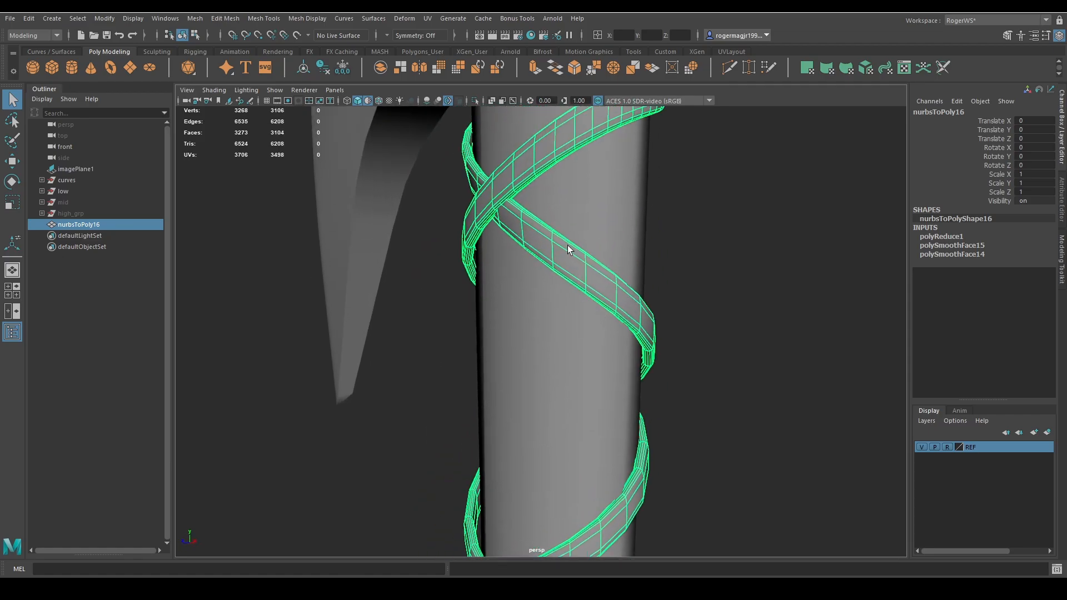
alt+middle_drag(606, 216, 619, 265)
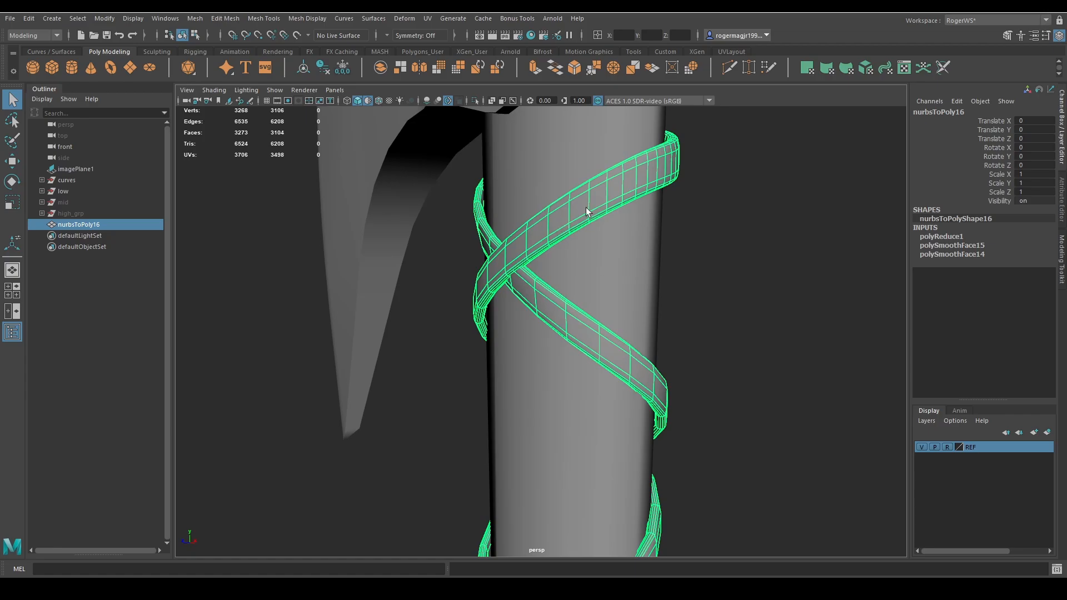
alt+middle_drag(613, 216, 623, 229)
alt+drag(623, 228, 565, 246)
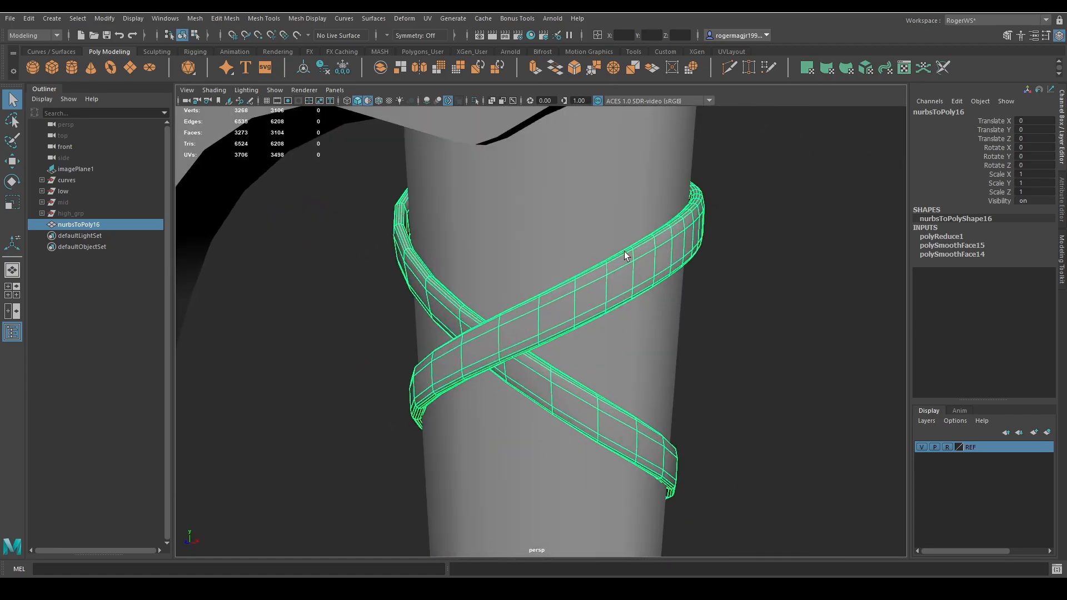
alt+middle_drag(607, 267, 615, 225)
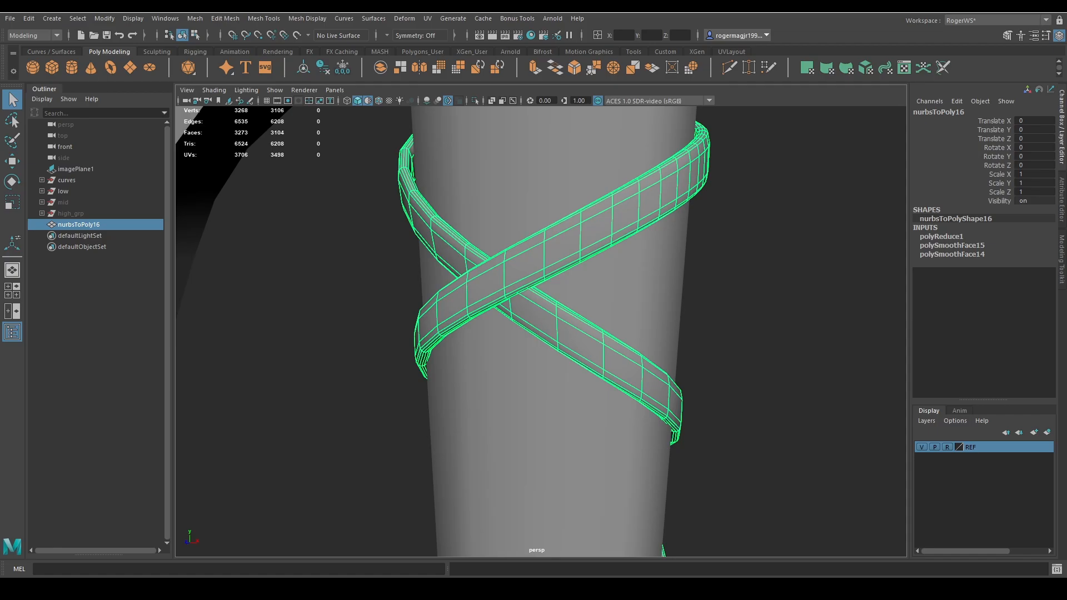
Isolate the strap in the viewport and switch it to face selection
alt+drag(862, 312, 733, 264)
key(ctrl+1)
alt+drag(672, 239, 559, 213)
right_drag(532, 209, 528, 231)
Try deleting the full face loop running along the strap's broad sides, and undo the deletion
click(528, 203)
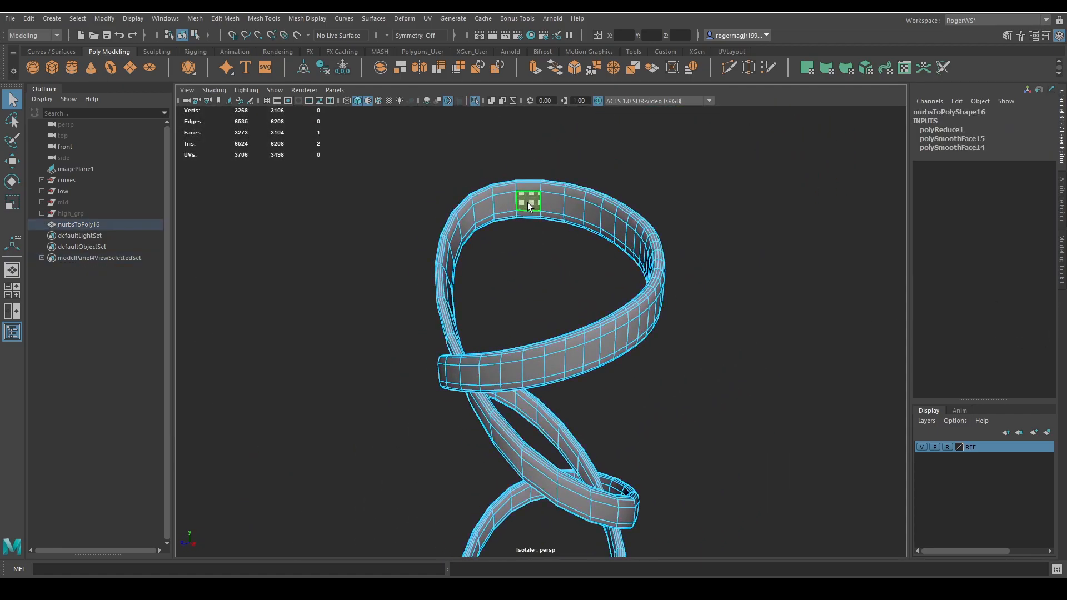
shift+double_click(551, 205)
alt+drag(552, 209, 565, 241)
click(565, 198)
shift+double_click(589, 195)
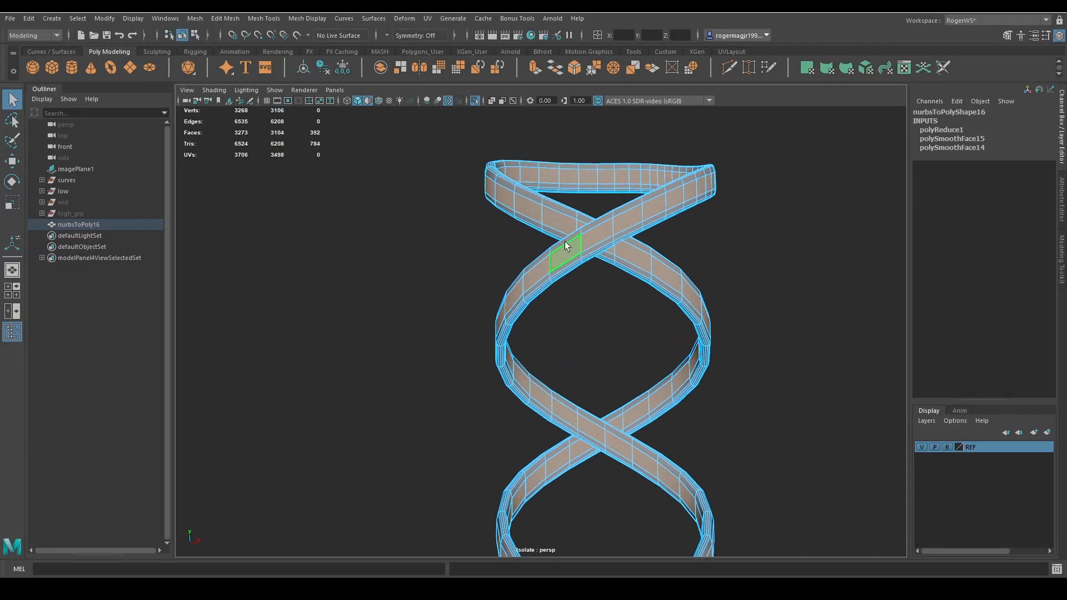
key(Delete)
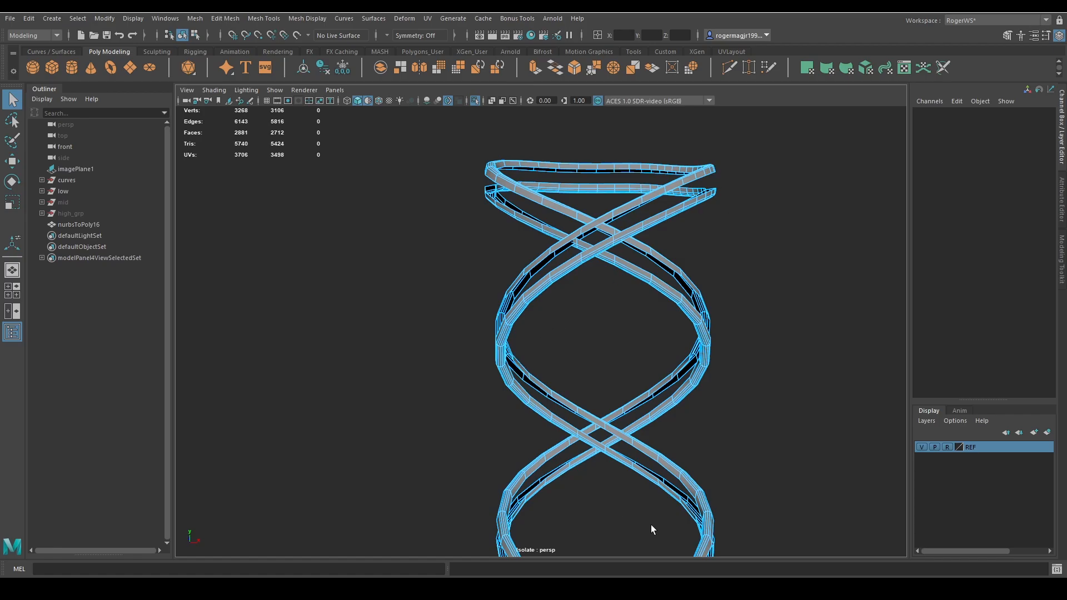
alt+drag(651, 526, 671, 298)
key(ctrl+z)
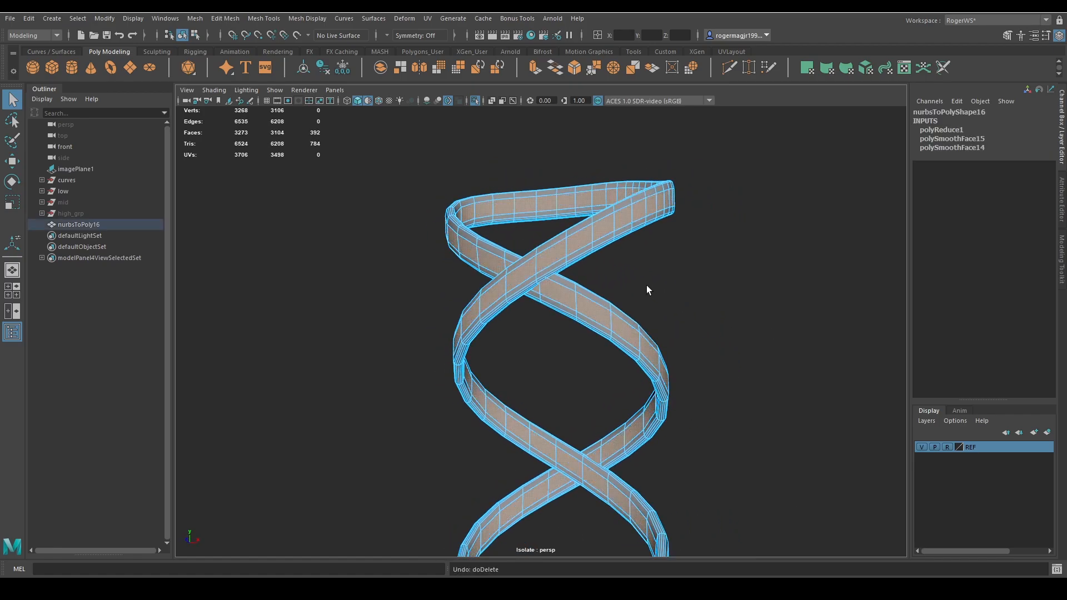
Select a continuous run of inner faces along the top turn of the strap
click(564, 212)
alt+drag(557, 217, 595, 228)
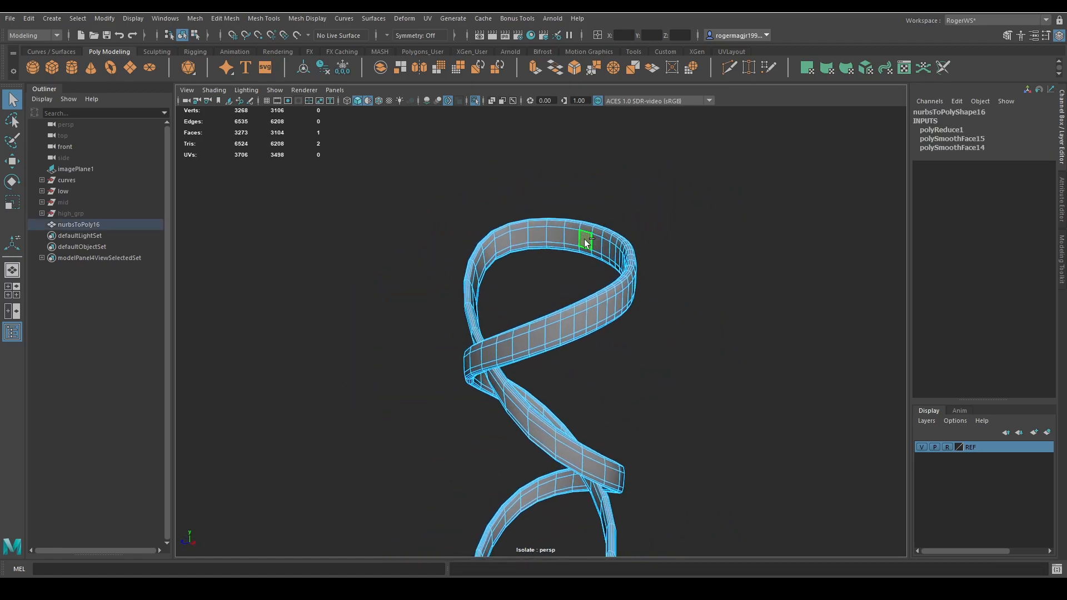
shift+double_click(481, 264)
alt+drag(514, 267, 465, 251)
alt+middle_drag(465, 251, 654, 173)
shift+click(637, 180)
alt+drag(639, 183, 470, 253)
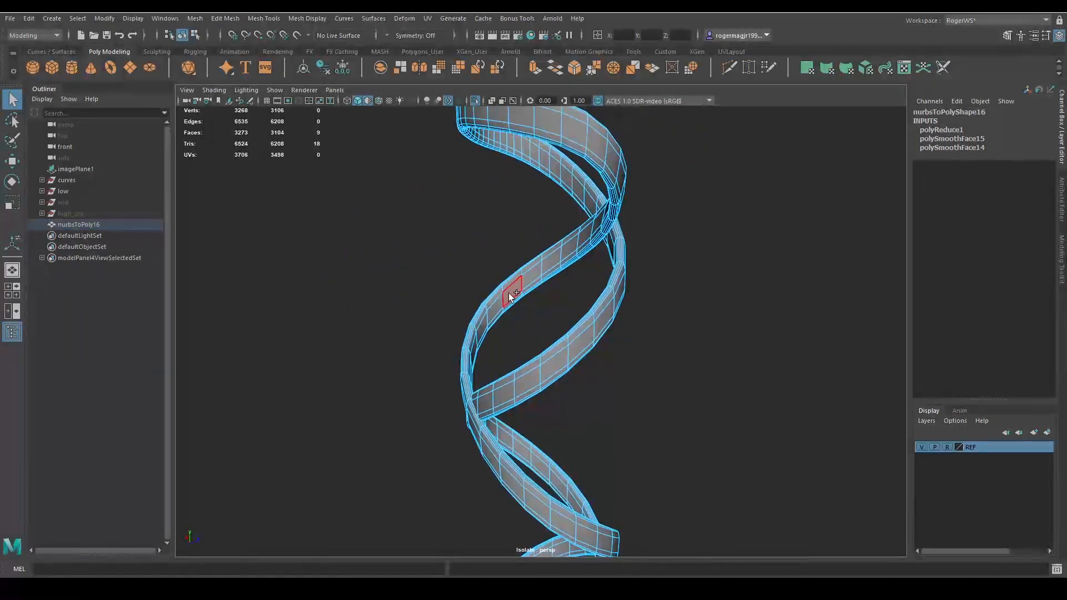
Extend the face selection along the strap's inner side, past the next crossings down the spiral
alt+drag(509, 298, 445, 310)
alt+middle_drag(444, 310, 524, 165)
shift+double_click(574, 160)
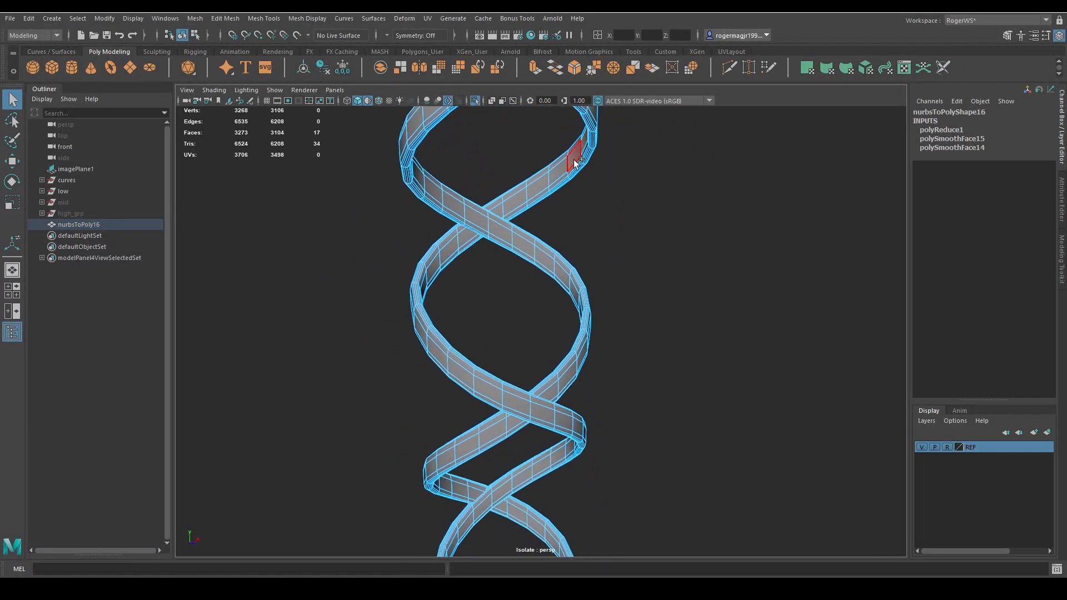
shift+double_click(434, 268)
alt+drag(439, 271, 395, 282)
alt+right_drag(395, 282, 595, 300)
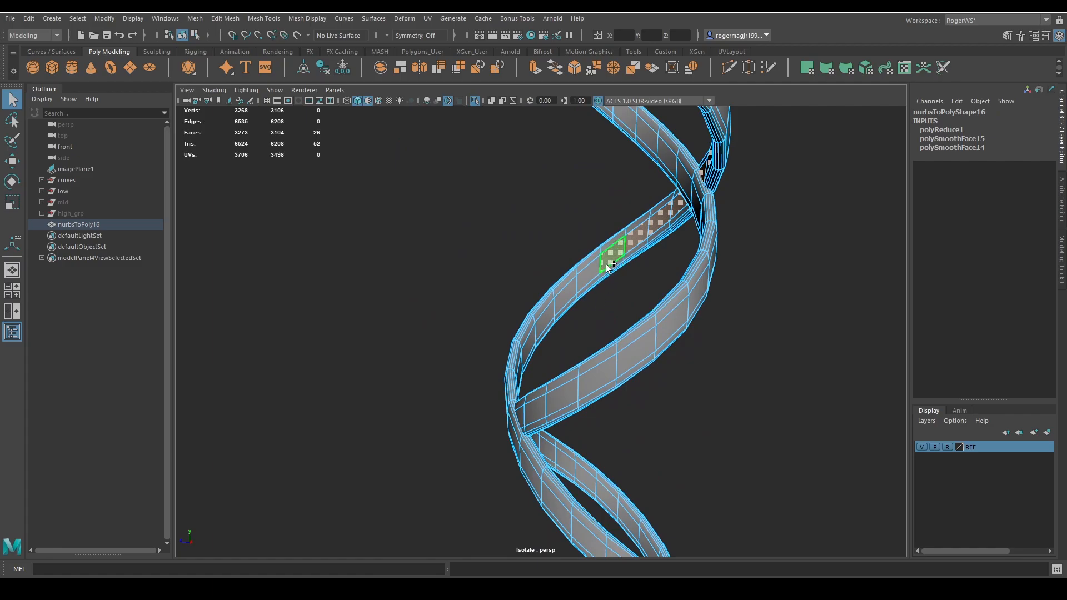
Extend the inner-face selection down the strap's middle turns, adding each stretch between the crossings
alt+drag(607, 266, 424, 270)
shift+double_click(475, 248)
alt+right_drag(424, 270, 561, 228)
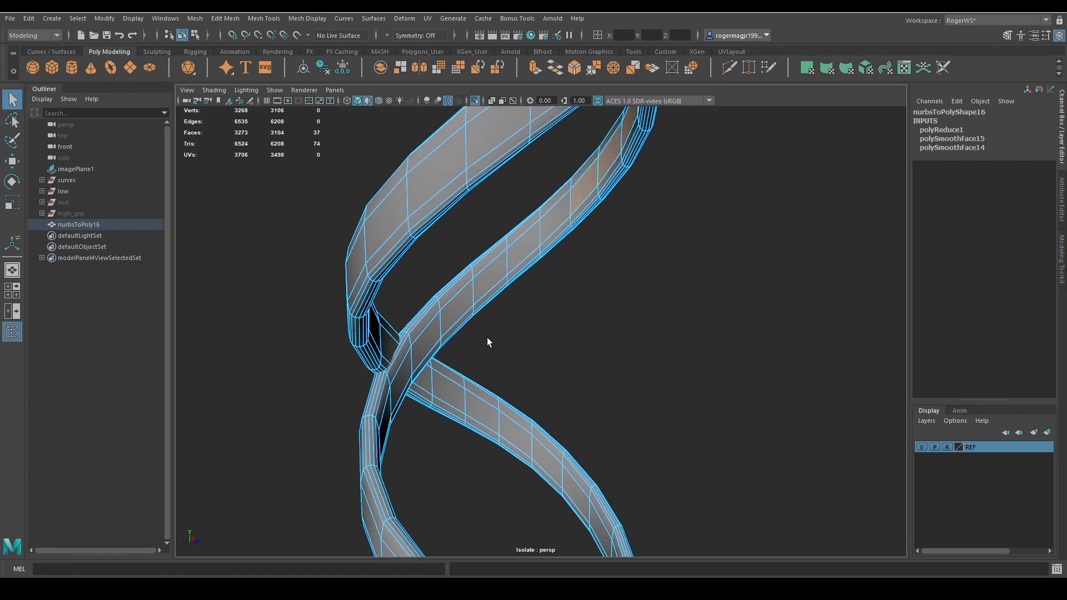
alt+right_drag(487, 338, 422, 286)
shift+double_click(421, 284)
alt+drag(422, 283, 414, 305)
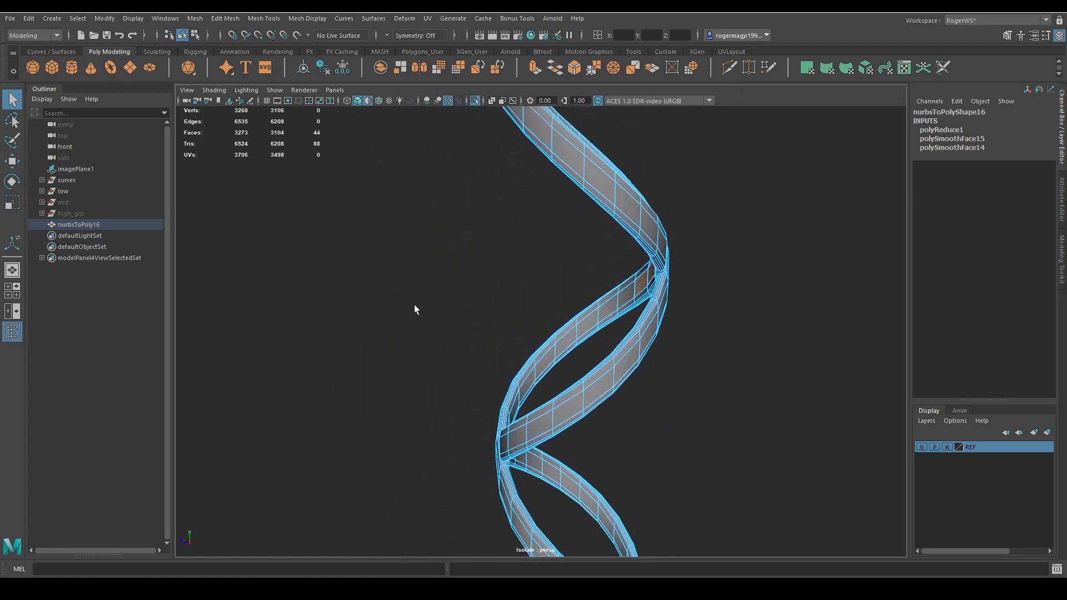
shift+click(631, 298)
alt+drag(631, 297, 525, 219)
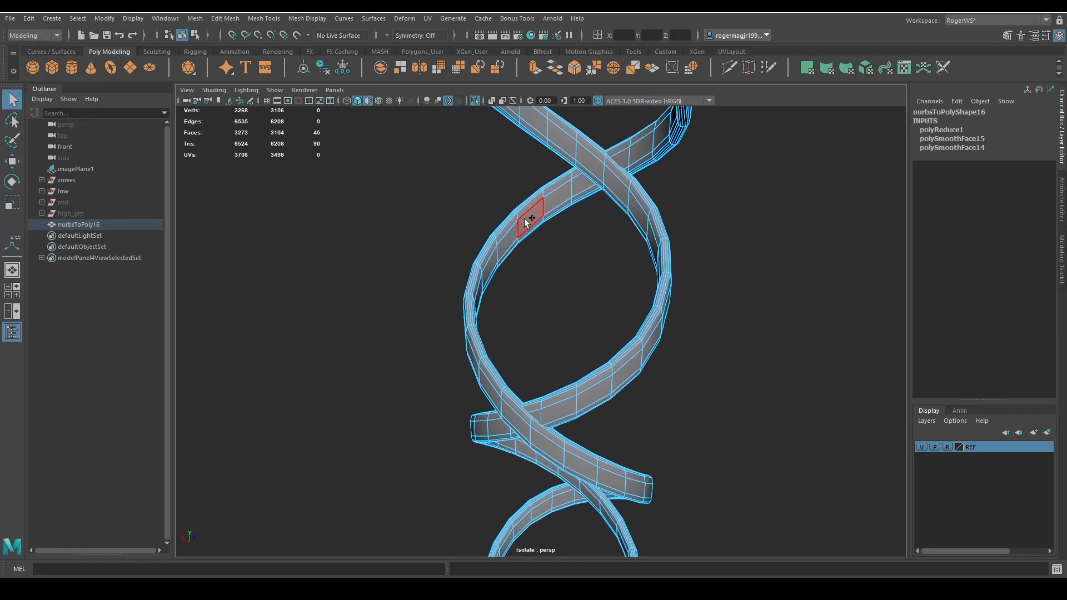
shift+double_click(525, 218)
Extend the inner-face selection along the last turns to the strap's lower end, and delete the selected faces
alt+drag(582, 282, 515, 186)
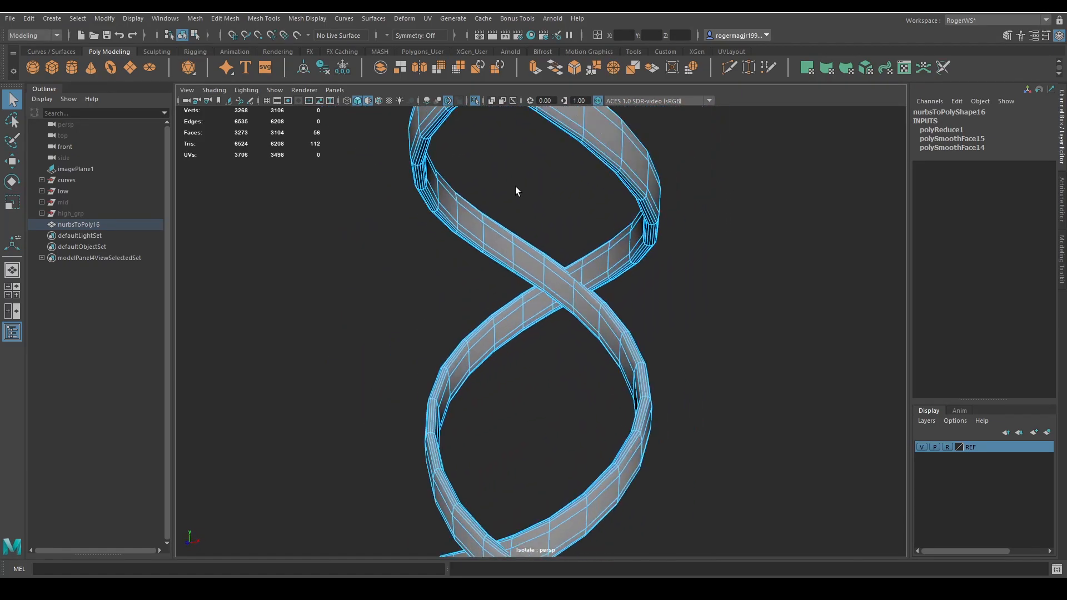
shift+double_click(501, 337)
alt+drag(502, 336, 551, 261)
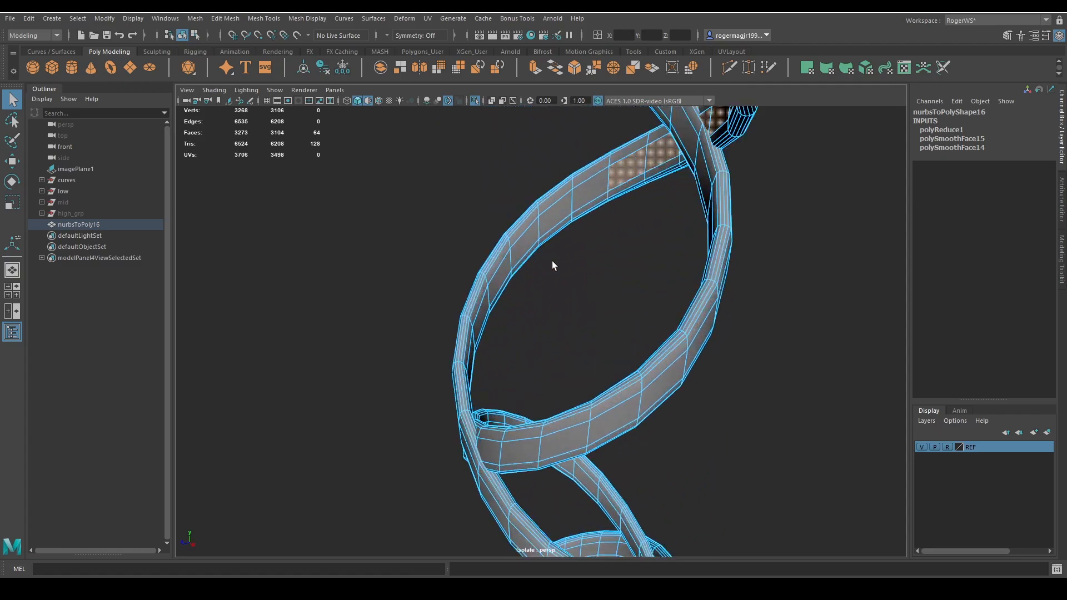
alt+drag(588, 218, 502, 222)
shift+click(478, 293)
shift+double_click(478, 294)
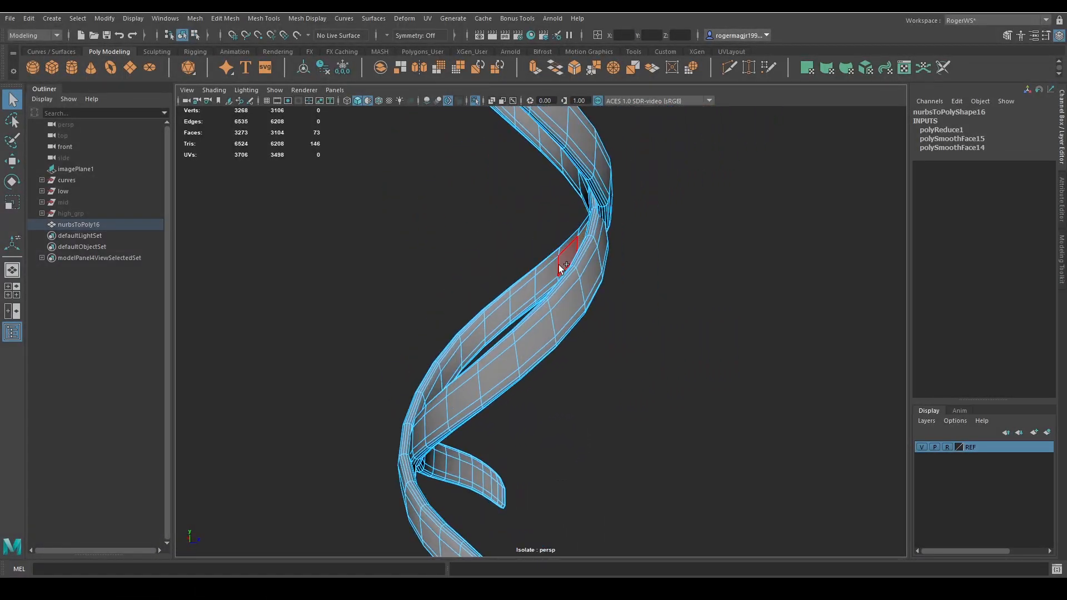
alt+drag(558, 265, 521, 327)
shift+double_click(471, 360)
mouse_move(472, 360)
alt+mouse_down()
mouse_move(454, 366)
mouse_move(609, 235)
mouse_move(626, 278)
mouse_move(463, 358)
mouse_move(516, 268)
mouse_move(452, 364)
alt+mouse_up()
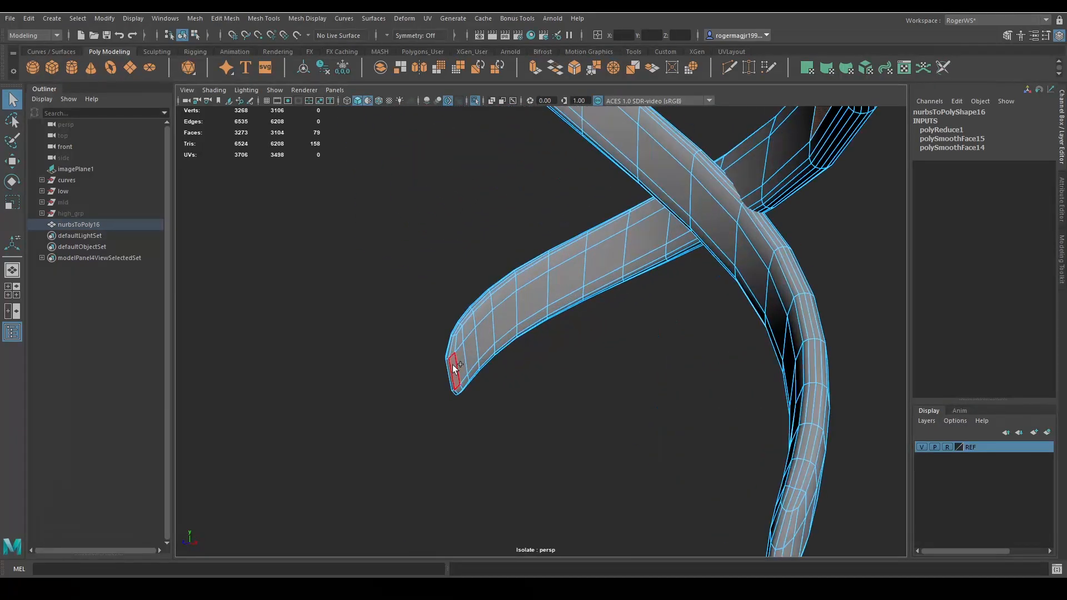
shift+double_click(454, 367)
key(Delete)
Select the inner faces from the strap's other lower end up along the first turns of the remaining strand
right_drag(548, 361, 627, 296)
scroll(628, 295, down, 5)
alt+drag(628, 296, 705, 351)
scroll(666, 336, up, 5)
right_drag(703, 352, 701, 396)
click(652, 395)
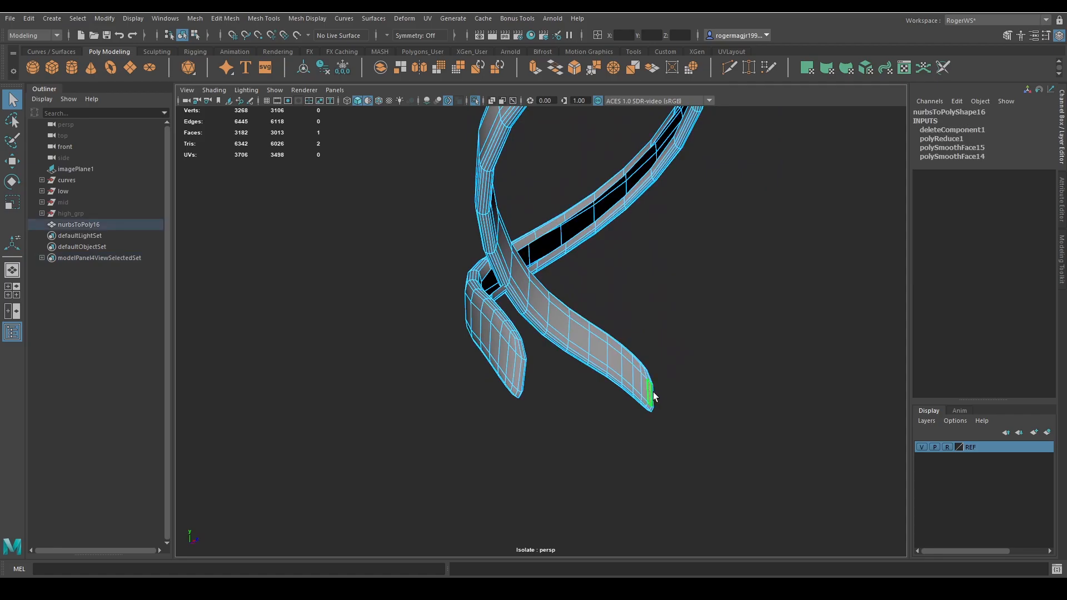
alt+drag(653, 397, 603, 337)
shift+double_click(569, 183)
scroll(626, 233, down, 5)
alt+drag(626, 235, 575, 279)
alt+middle_drag(575, 279, 598, 340)
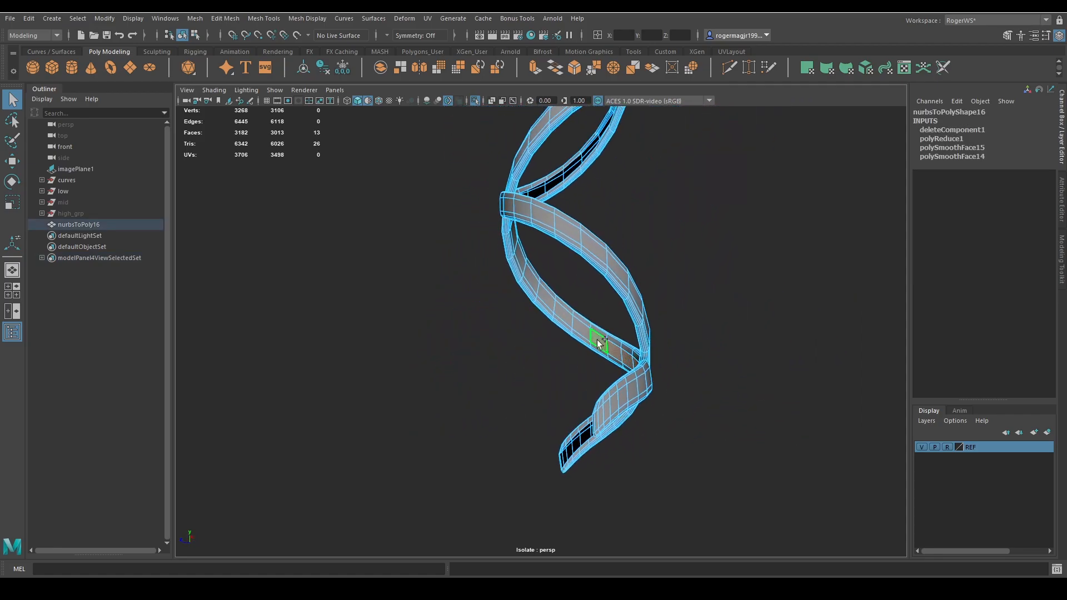
alt+drag(598, 341, 458, 266)
alt+middle_drag(458, 266, 578, 358)
alt+drag(578, 357, 502, 322)
shift+double_click(566, 214)
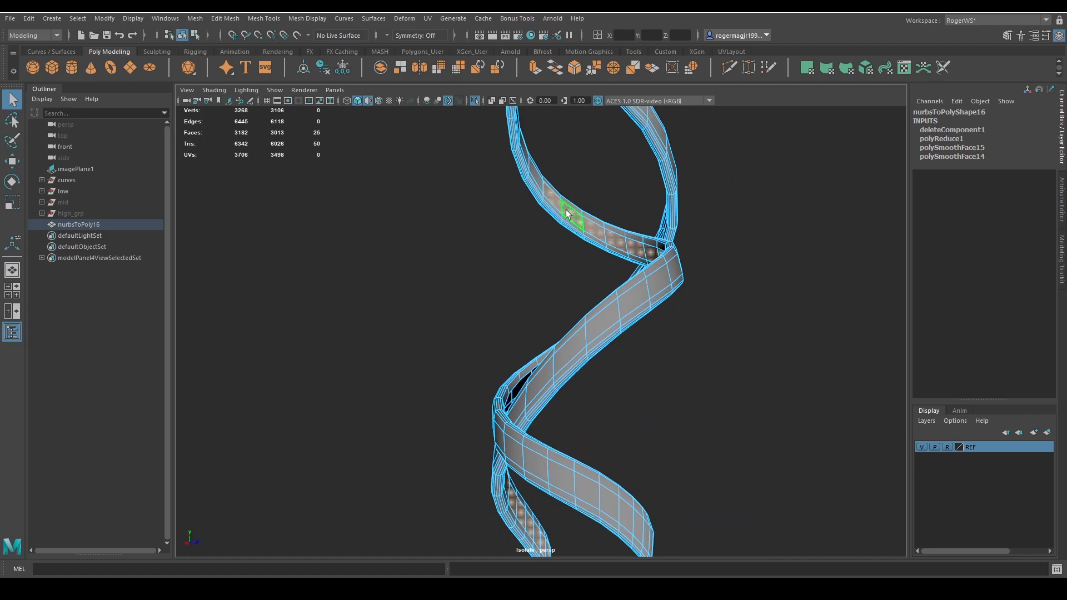
Extend the inner-face selection up the second strand, past its next crossings in the lower middle of the spiral
alt+middle_drag(567, 214, 644, 345)
alt+drag(645, 345, 536, 356)
shift+click(536, 344)
alt+middle_drag(535, 344, 665, 373)
alt+drag(665, 373, 546, 379)
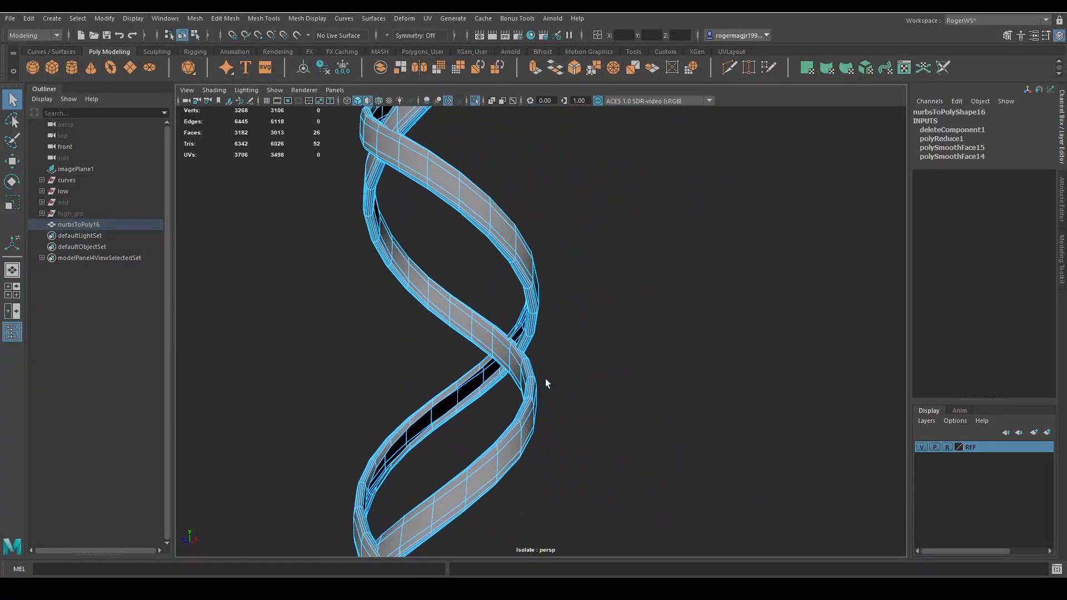
shift+double_click(407, 261)
alt+drag(414, 261, 500, 365)
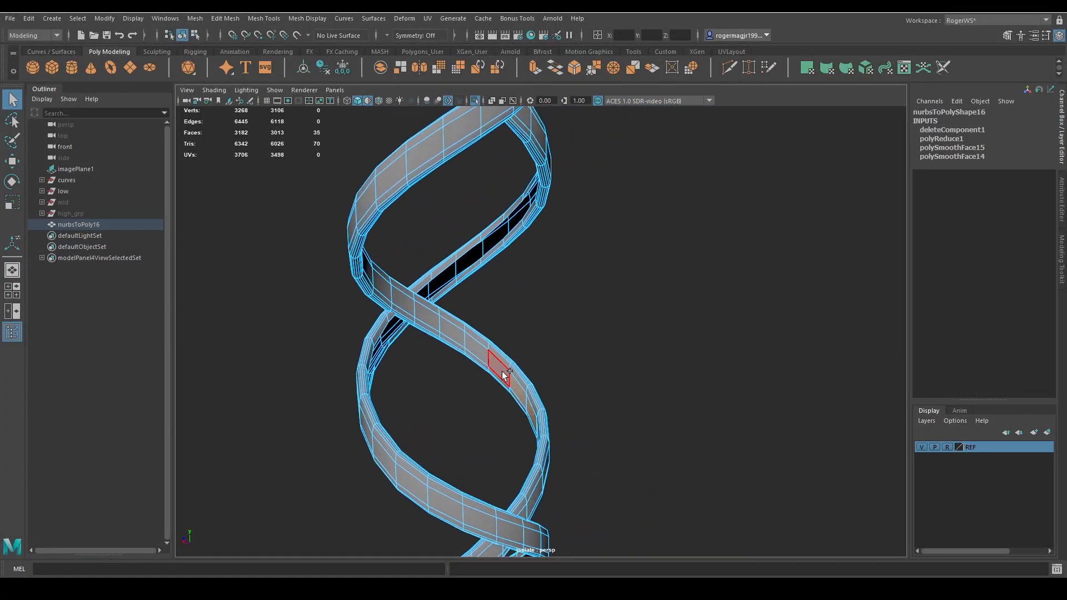
alt+middle_drag(500, 364, 745, 414)
alt+drag(745, 415, 576, 399)
alt+middle_drag(444, 294, 678, 412)
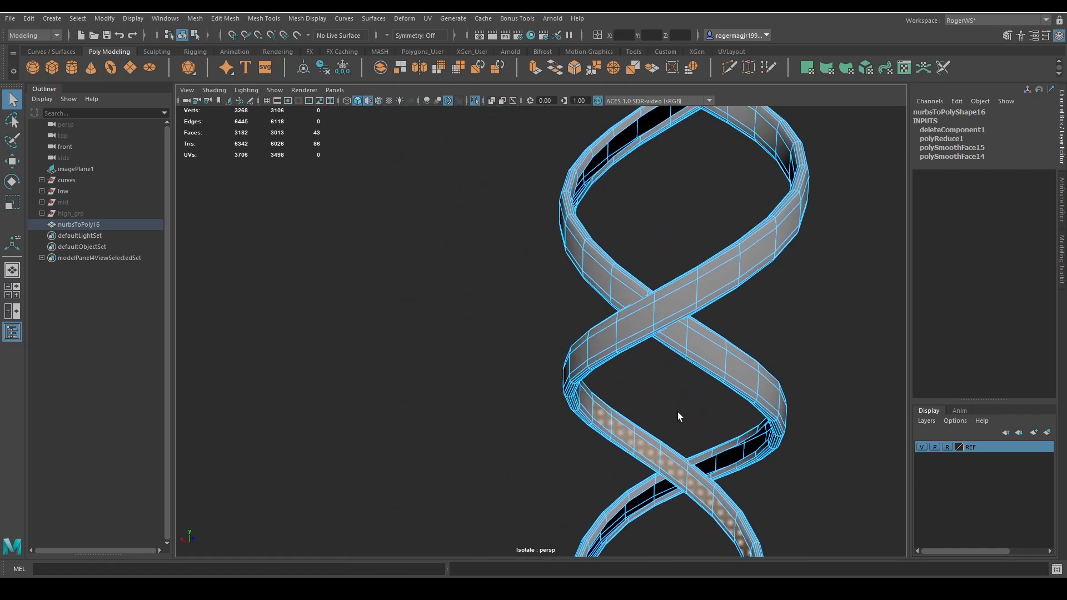
alt+drag(678, 411, 447, 355)
shift+double_click(459, 363)
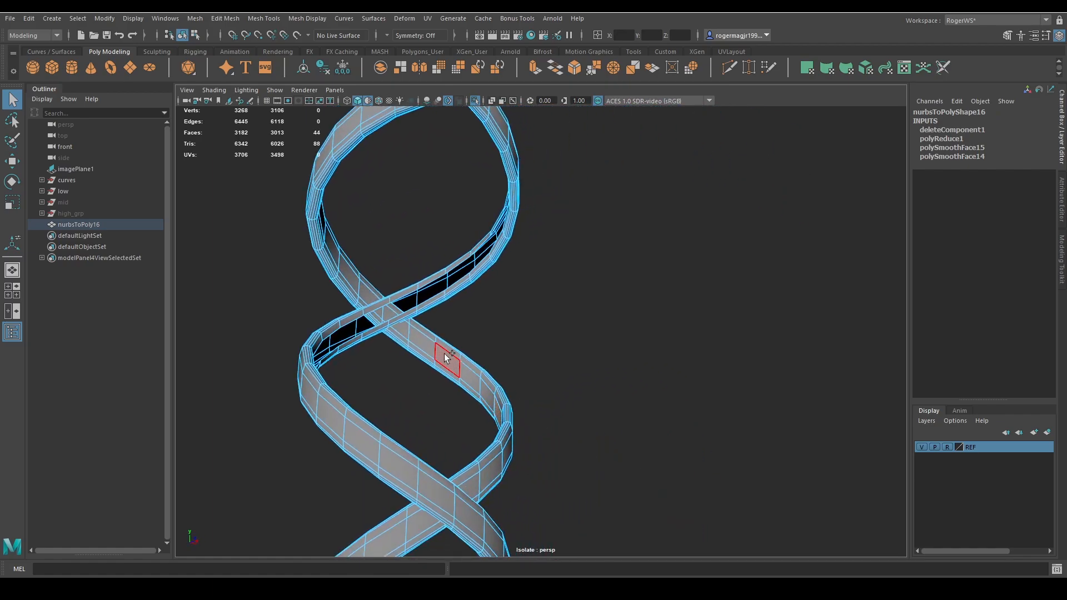
shift+double_click(351, 275)
Add the inner faces of the second strand's upper-middle turns to the selection
alt+middle_drag(351, 274, 567, 377)
alt+drag(567, 377, 472, 355)
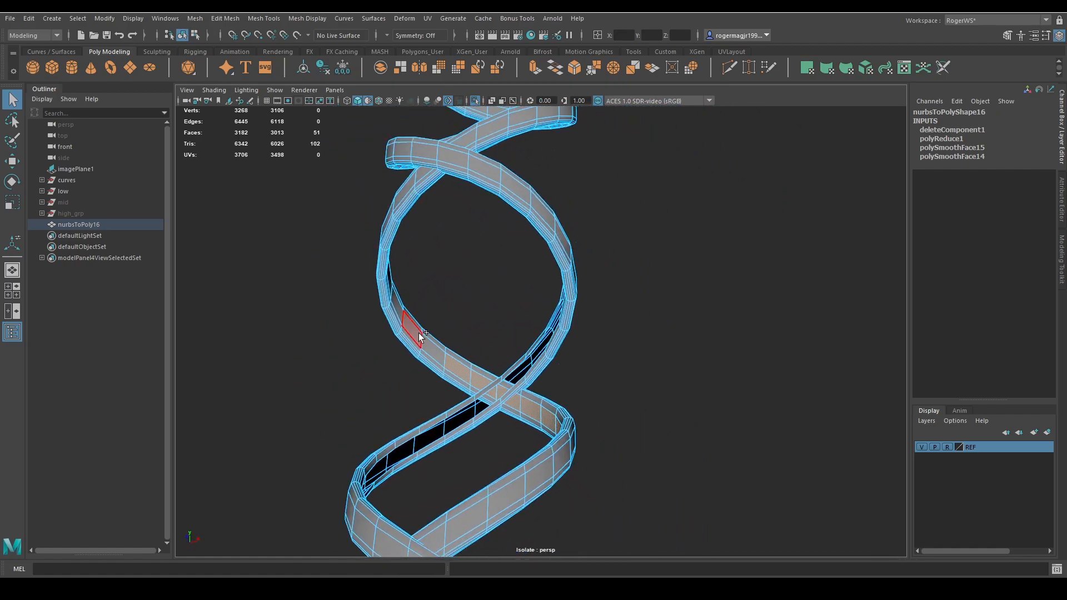
shift+click(419, 332)
alt+middle_drag(525, 349, 669, 415)
alt+drag(669, 416, 382, 408)
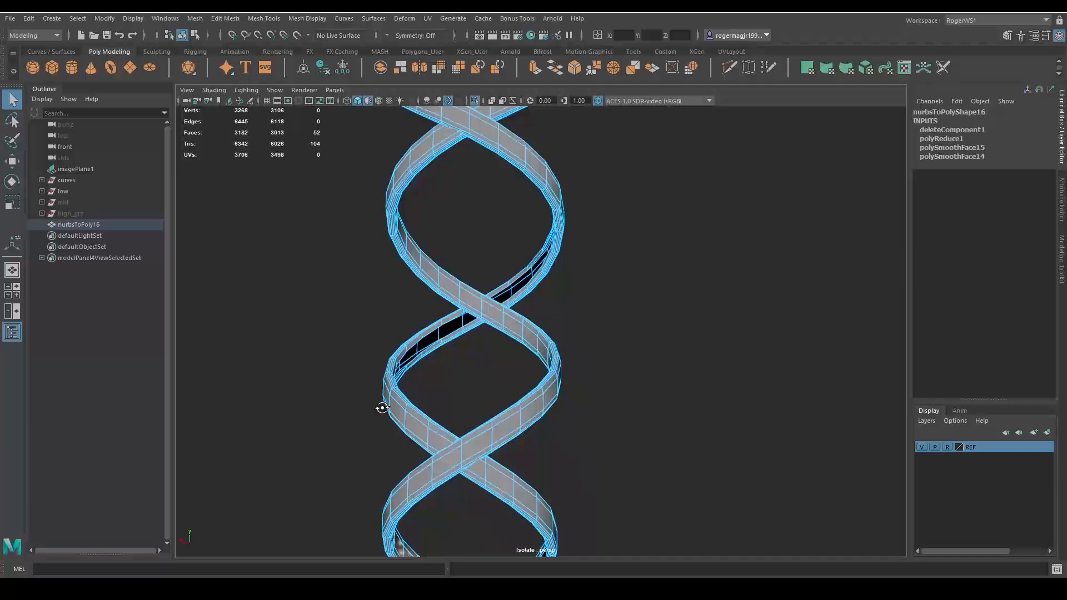
shift+double_click(444, 269)
alt+middle_drag(449, 269, 484, 369)
alt+drag(484, 369, 542, 317)
shift+click(422, 159)
shift+double_click(452, 179)
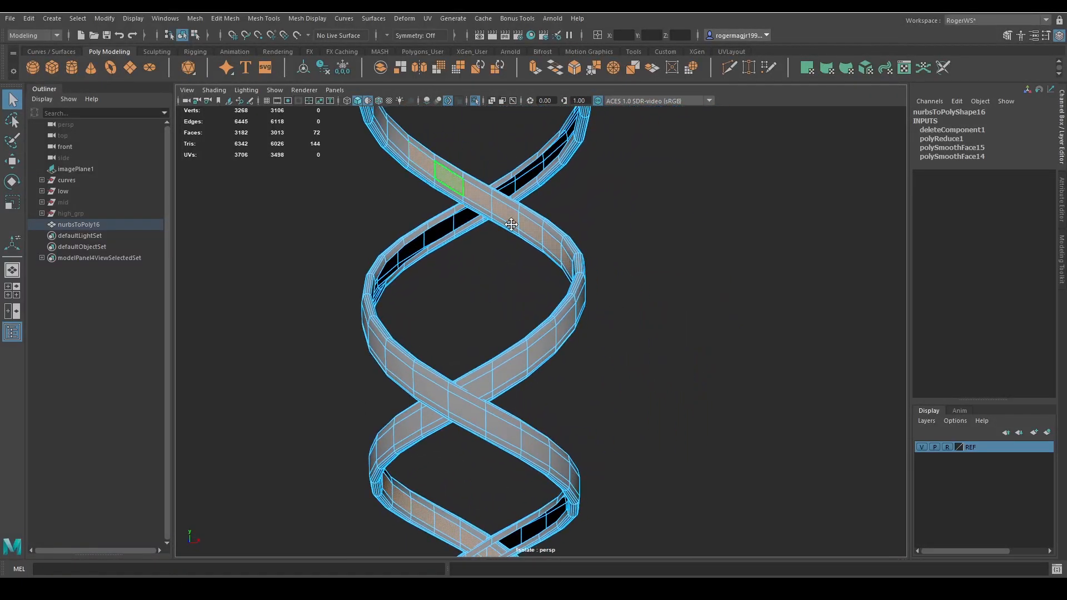
Extend the selection to the inner faces already removed at the top turn, and delete the selected faces
alt+middle_drag(509, 221, 734, 317)
alt+drag(735, 316, 602, 311)
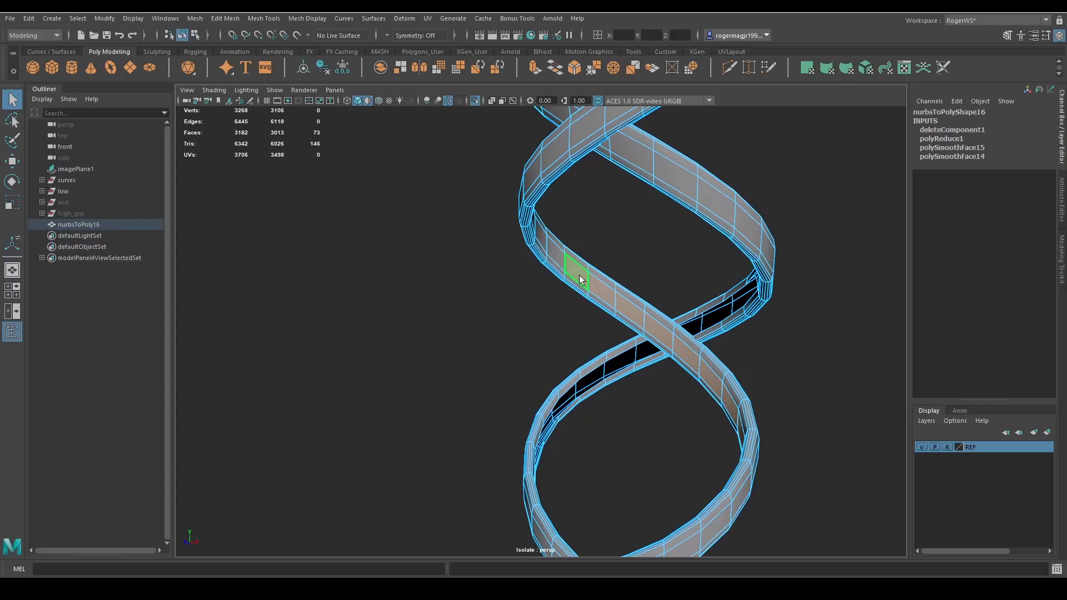
alt+drag(579, 276, 673, 457)
shift+click(496, 282)
shift+double_click(502, 286)
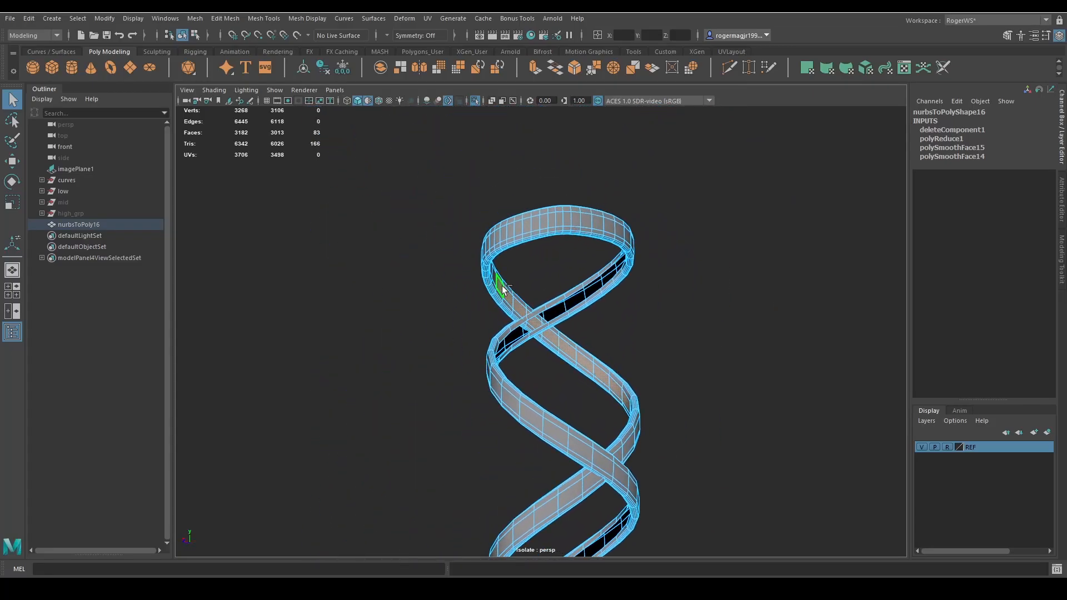
alt+drag(502, 288, 545, 328)
alt+right_drag(545, 328, 634, 351)
alt+drag(633, 350, 475, 351)
shift+double_click(630, 280)
alt+right_drag(630, 281, 600, 304)
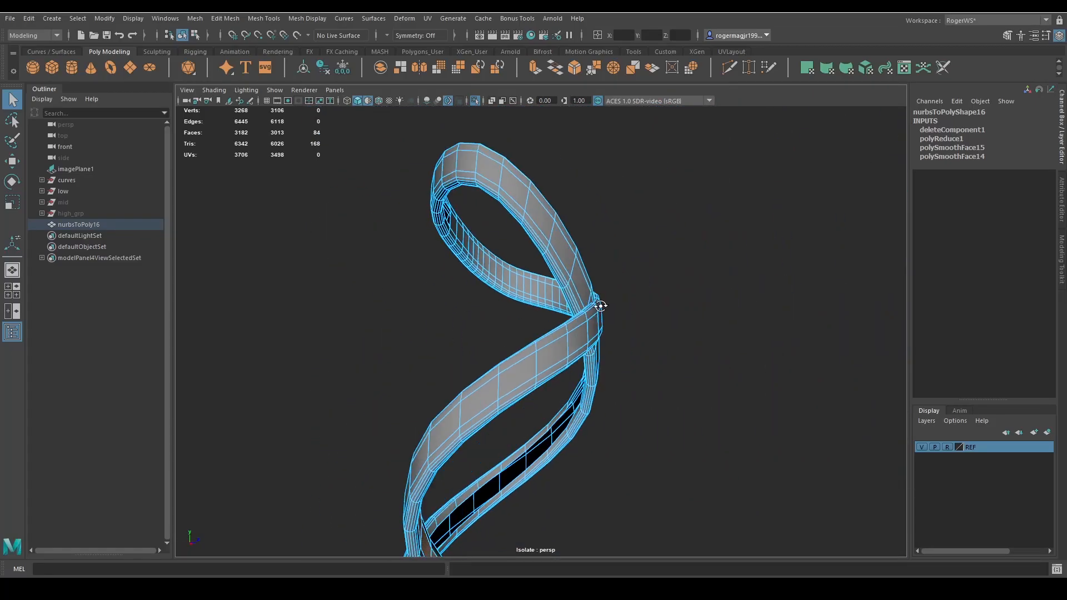
alt+drag(600, 303, 489, 305)
shift+click(399, 290)
key(Delete)
Return to object selection and check the triangle count and shape of the opened strap
right_drag(468, 334, 518, 296)
click(517, 297)
click(453, 315)
alt+middle_drag(453, 315, 600, 312)
alt+drag(600, 313, 605, 323)
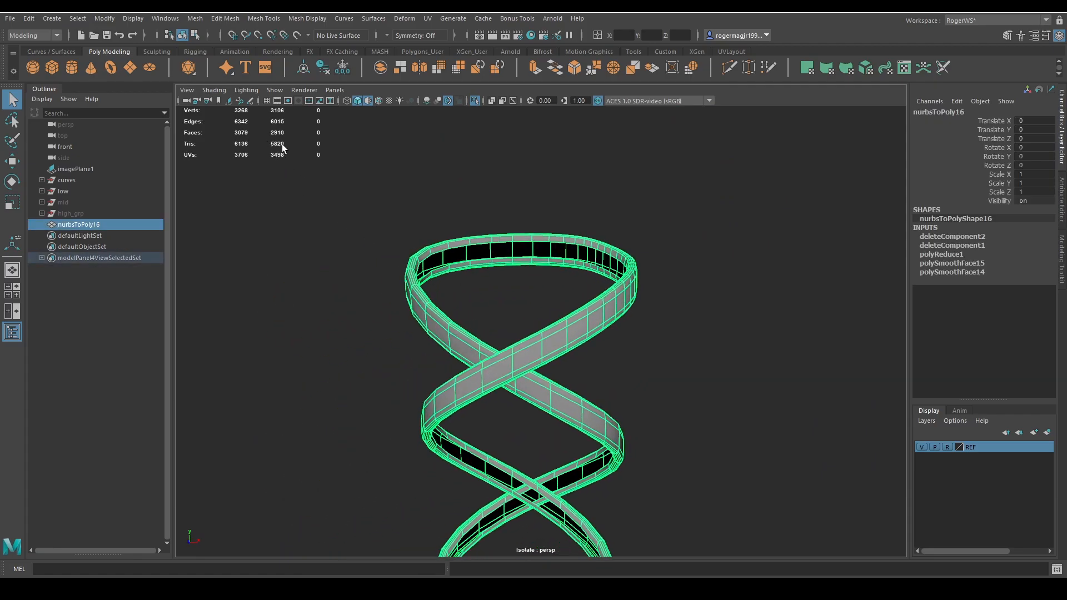
key(1)
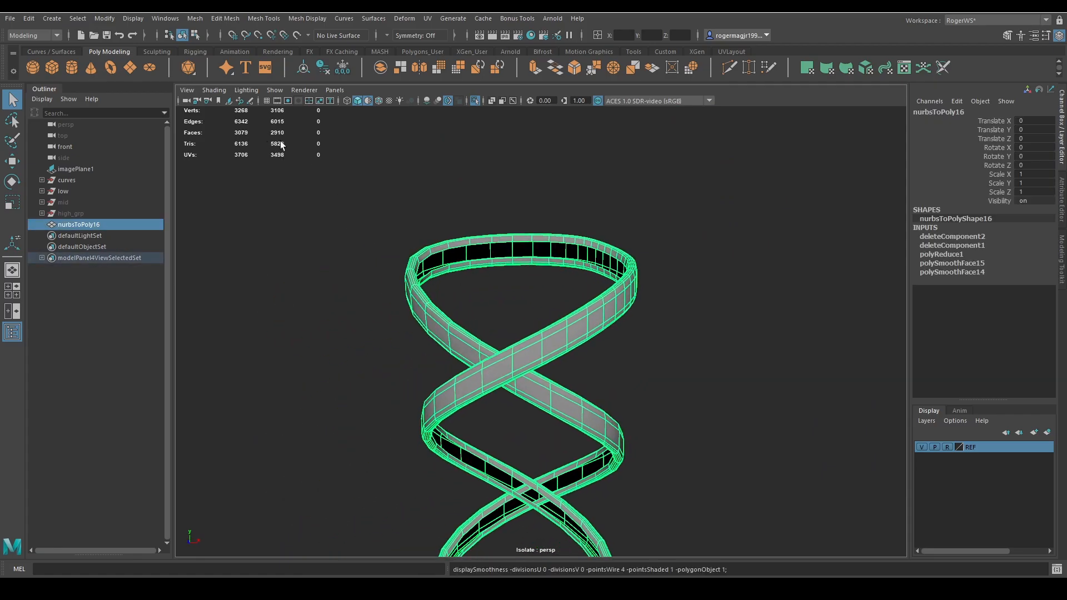
alt+drag(511, 233, 572, 286)
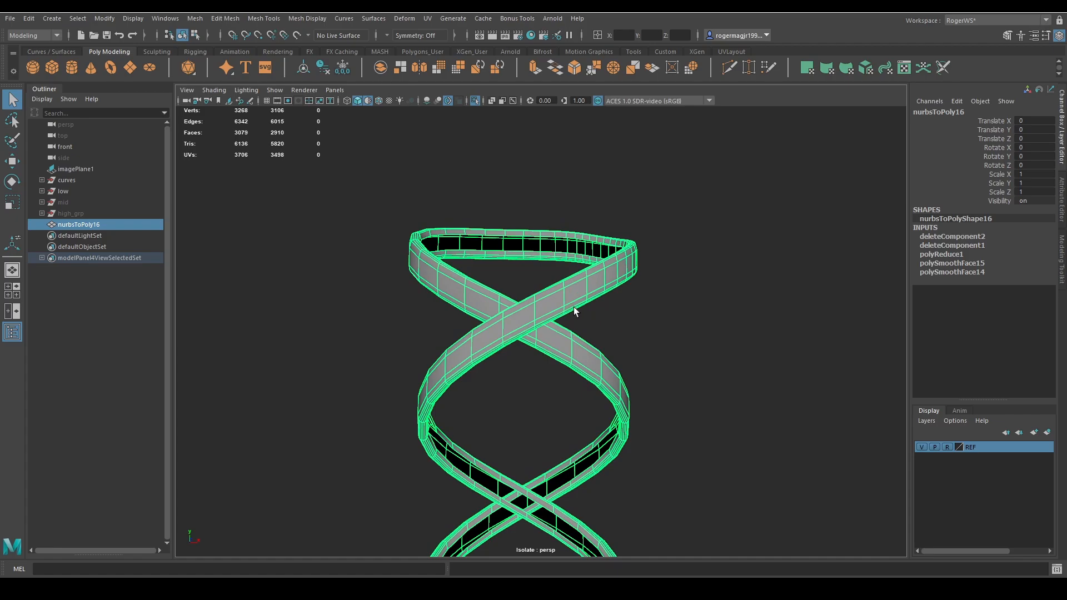
click(650, 341)
scroll(611, 338, down, 3)
click(540, 332)
Delete the two lengthwise edge loops on the strap's outer broad face together with their vertices, and leave isolation
alt+middle_drag(590, 329, 642, 316)
mouse_move(642, 316)
alt+mouse_down()
mouse_move(584, 329)
mouse_move(625, 310)
alt+mouse_up()
scroll(611, 328, up, 6)
right_drag(633, 303, 641, 269)
double_click(641, 269)
shift+double_click(641, 296)
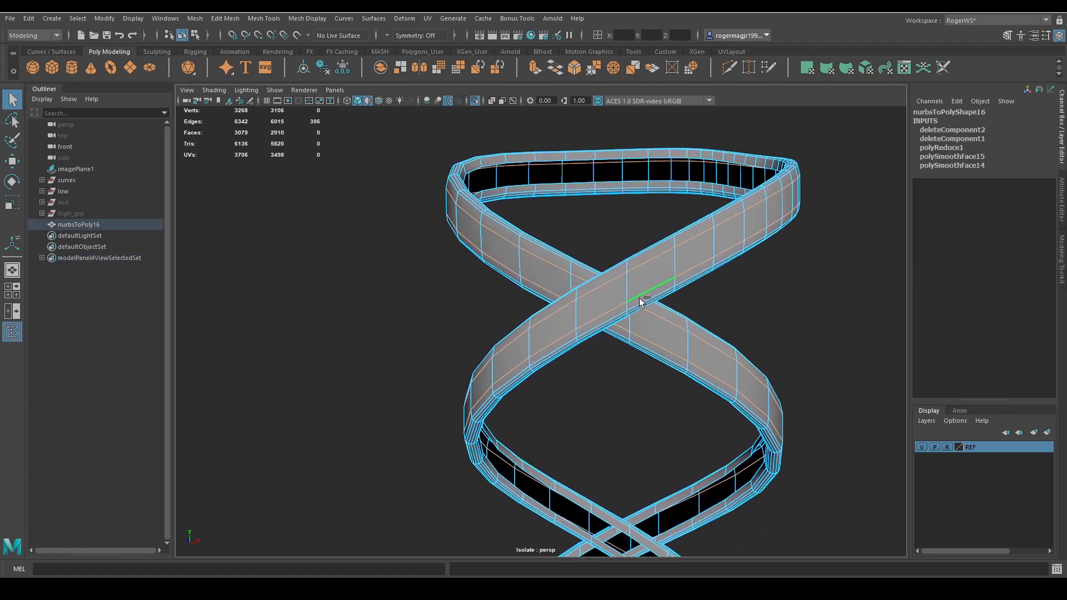
scroll(640, 299, down, 5)
alt+middle_drag(657, 350, 682, 300)
key(ctrl+1)
alt+drag(682, 309, 735, 280)
key(ctrl+Delete)
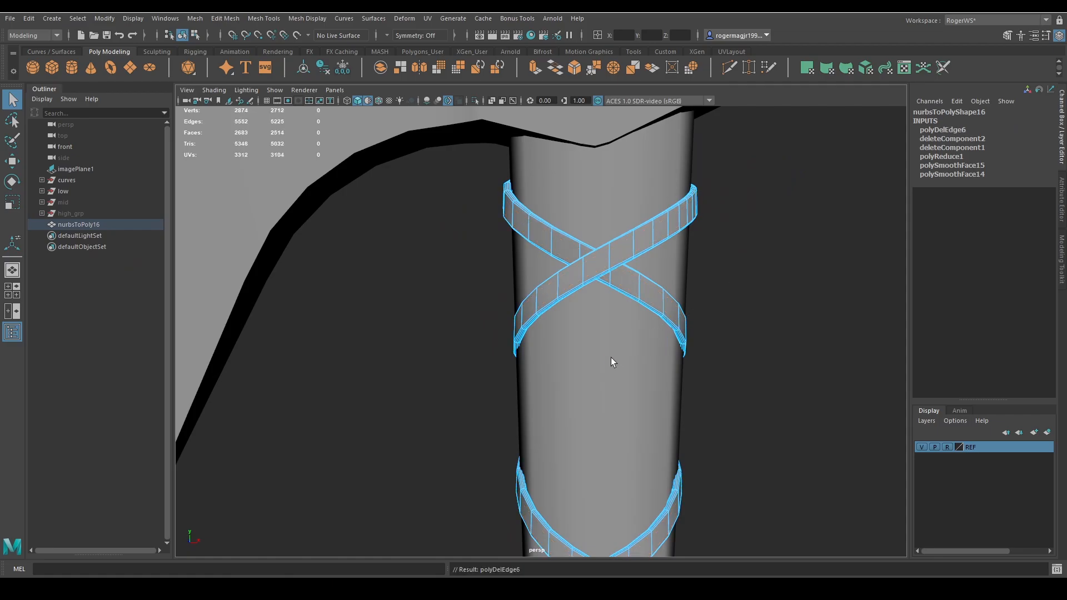
Return to object selection, display wireframe over the shaded axe, and select the strap
right_drag(702, 313, 758, 274)
click(750, 283)
scroll(708, 317, down, 4)
alt+drag(705, 321, 671, 307)
key(alt+5)
click(615, 293)
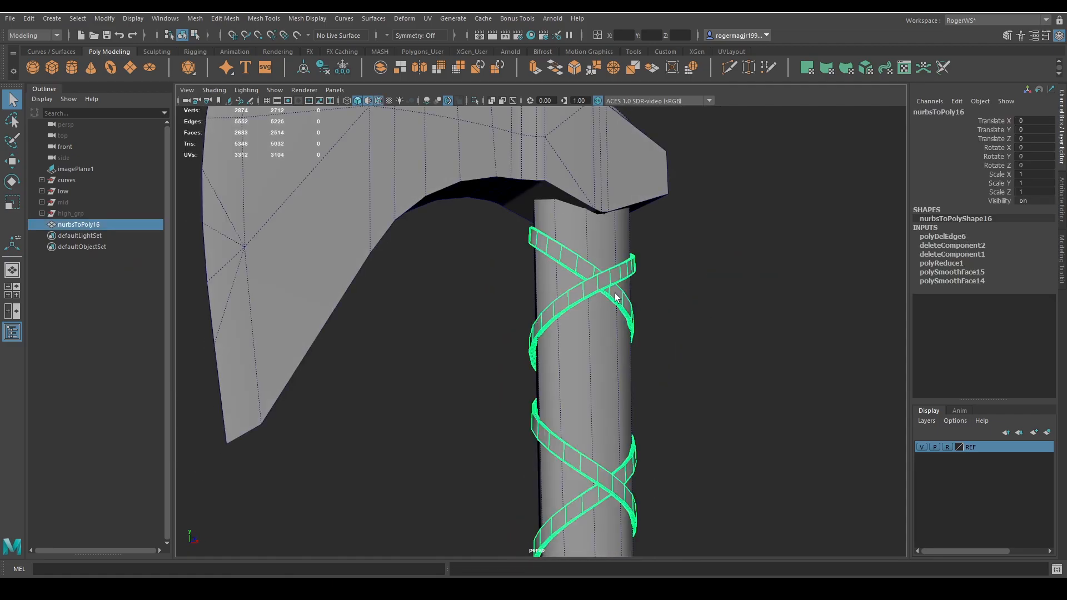
Undo the lengthwise edge-loop deletion on the isolated strap for comparison, and redo it
scroll(655, 289, up, 3)
key(ctrl+1)
alt+drag(636, 272, 568, 338)
key(ctrl+z)
key(ctrl+z)
key(ctrl+z)
key(ctrl+z)
key(ctrl+z)
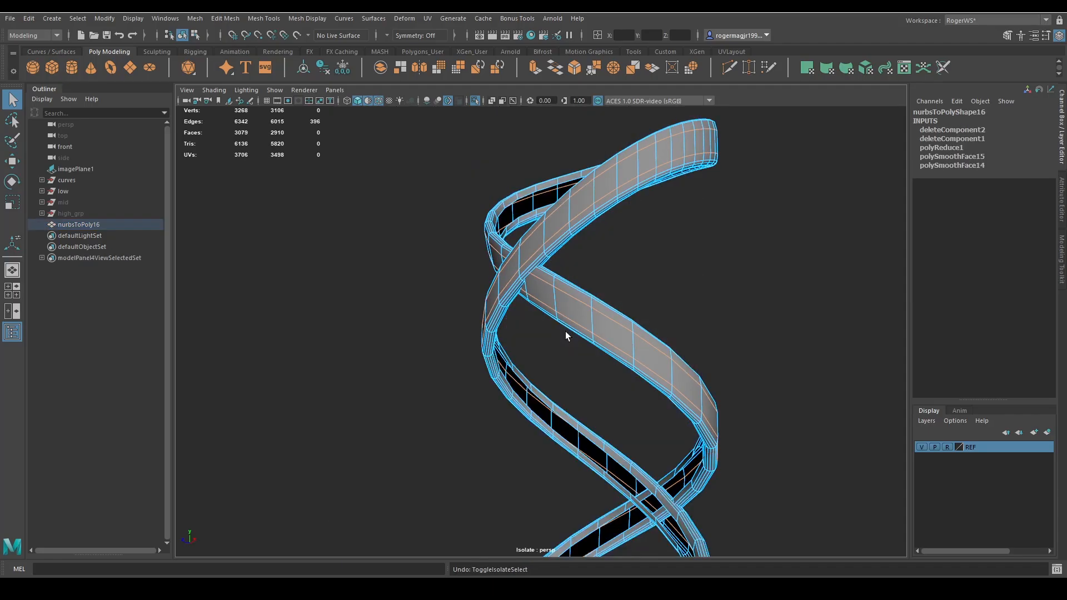
key(shift+z)
key(shift+z)
key(shift+z)
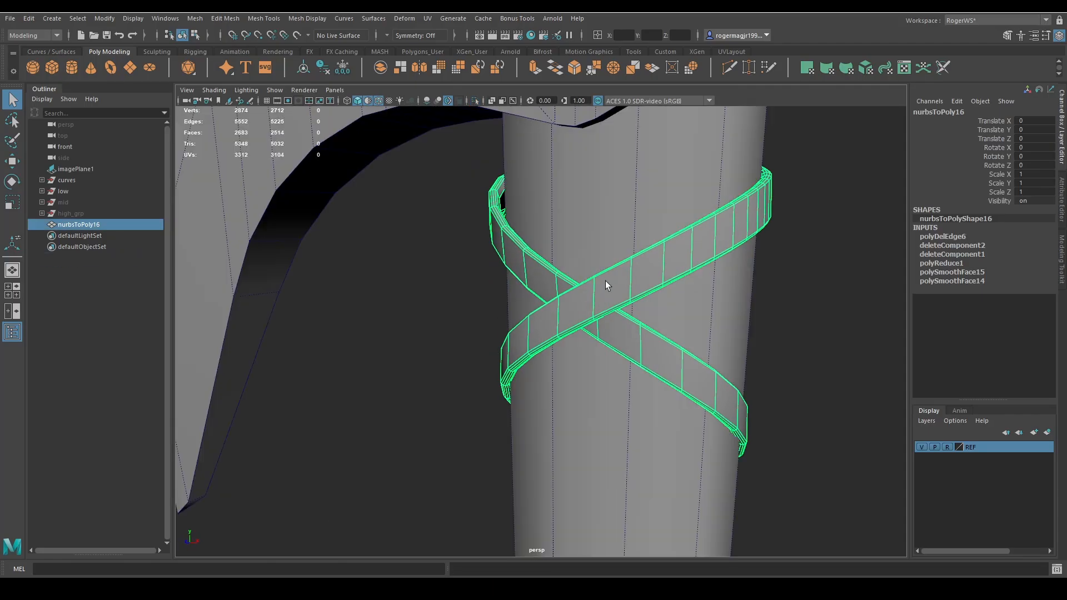
Inspect the simplified strap against the handle, and isolate it again
scroll(605, 282, down, 3)
alt+drag(605, 281, 659, 276)
alt+middle_drag(703, 292, 654, 325)
scroll(653, 324, up, 3)
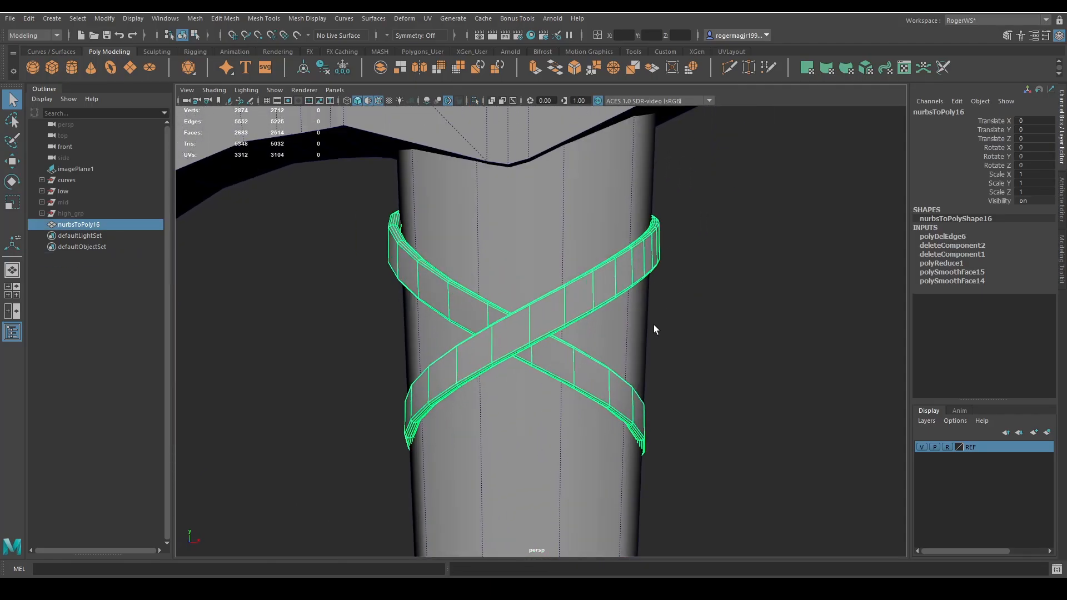
key(ctrl+1)
alt+drag(624, 291, 566, 350)
scroll(383, 345, down, 5)
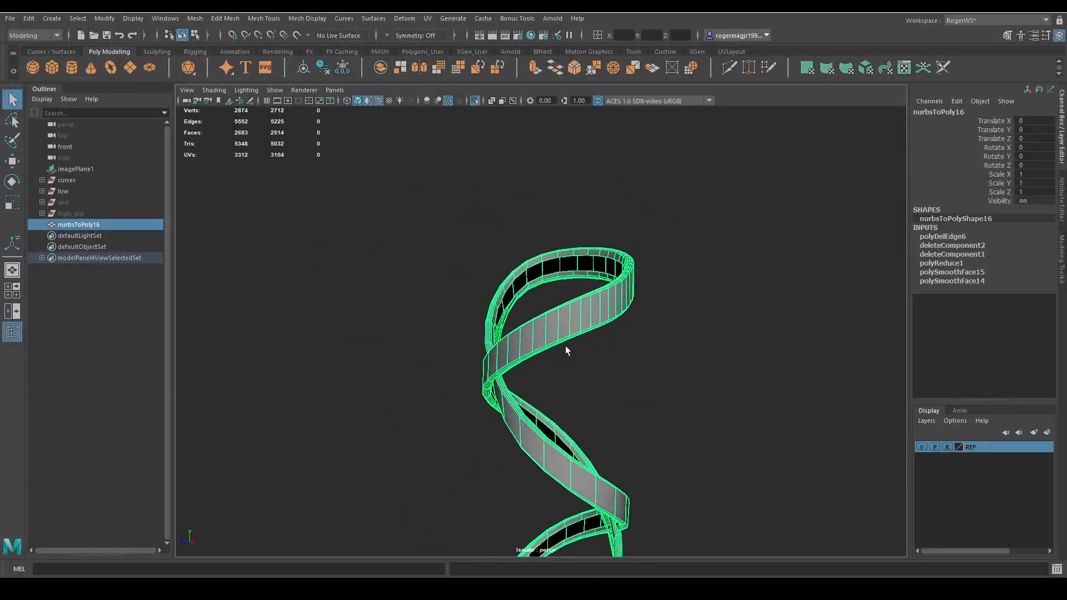
Select alternate crosswise edge loops along the densely divided front part of the strap's top turn
alt+drag(567, 299, 602, 313)
scroll(600, 347, up, 5)
right_drag(617, 344, 628, 308)
double_click(649, 302)
scroll(679, 314, down, 2)
alt+drag(686, 317, 625, 326)
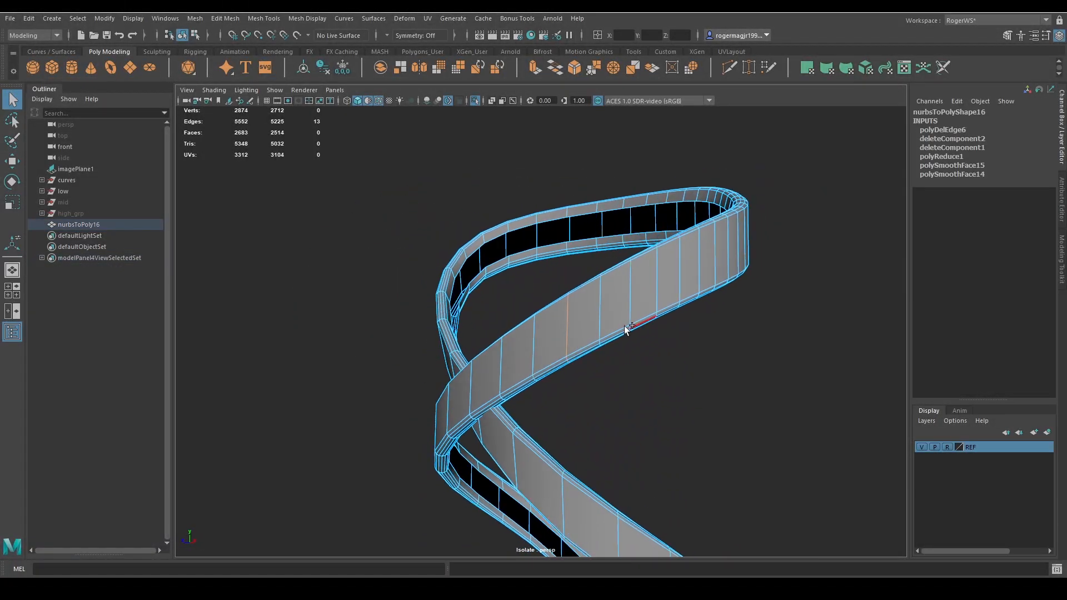
shift+double_click(685, 272)
alt+drag(685, 272, 561, 304)
shift+double_click(631, 316)
shift+double_click(568, 305)
shift+double_click(483, 296)
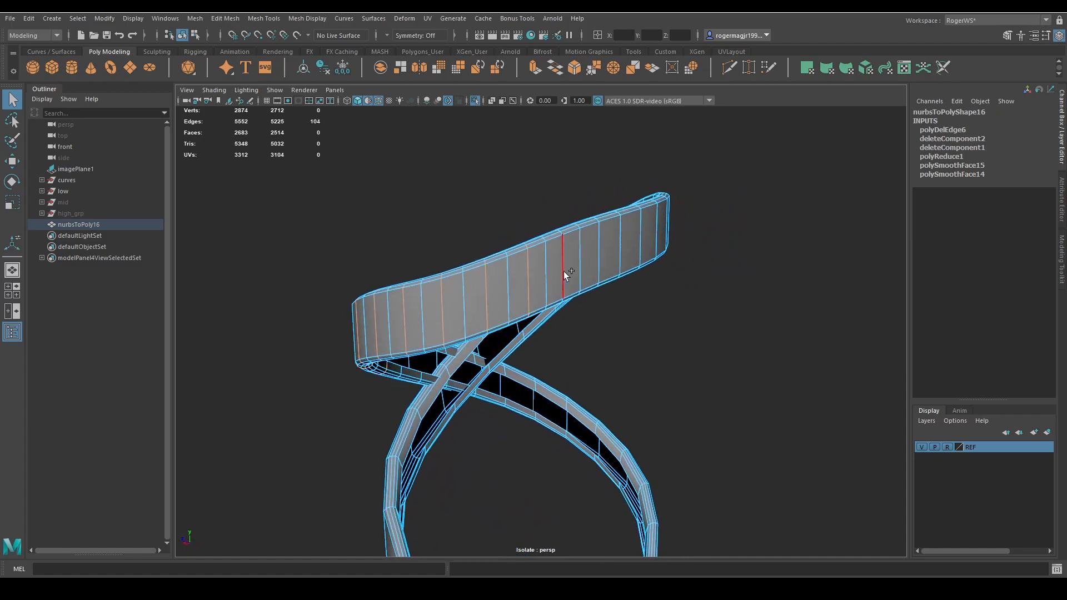
shift+double_click(602, 253)
Select more alternate crosswise edge loops around the strap's top turn, and delete the selected loops
alt+drag(601, 254, 510, 263)
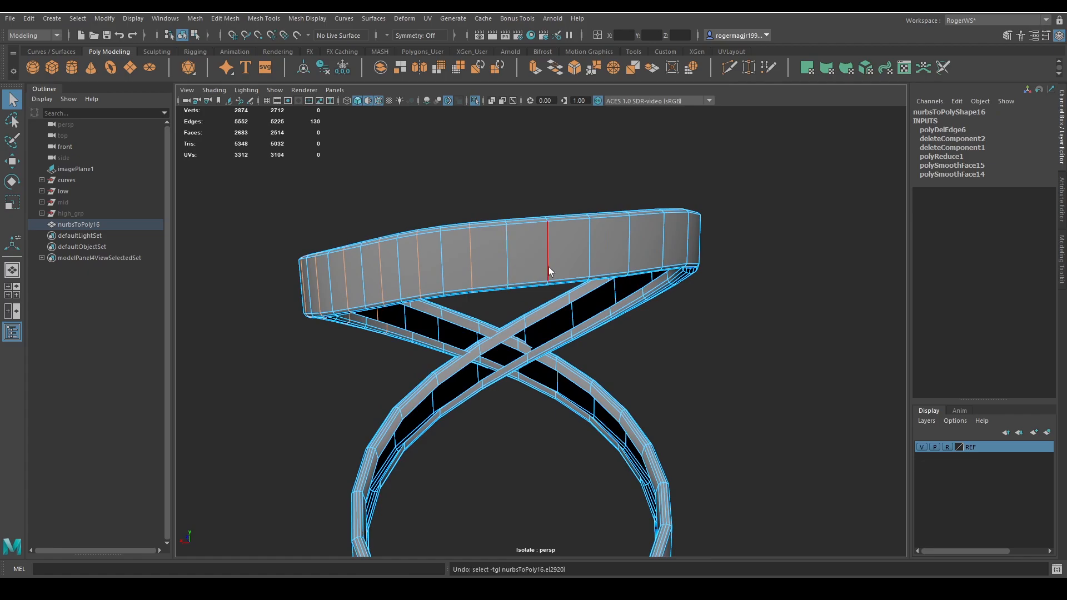
alt+drag(579, 259, 529, 184)
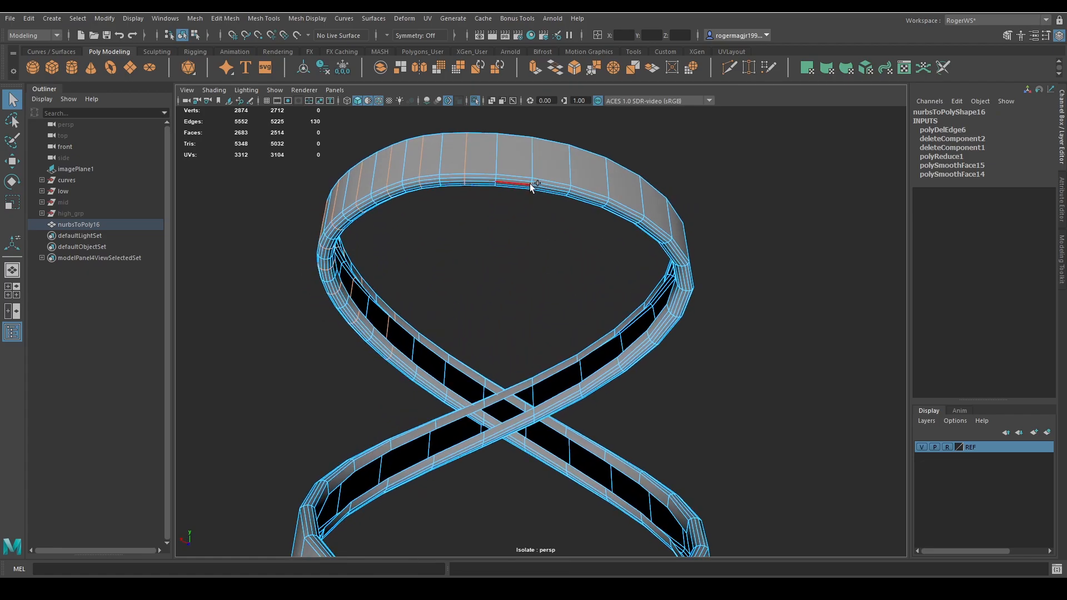
shift+double_click(531, 185)
shift+double_click(670, 215)
scroll(671, 274, down, 3)
alt+drag(672, 275, 540, 274)
shift+double_click(551, 284)
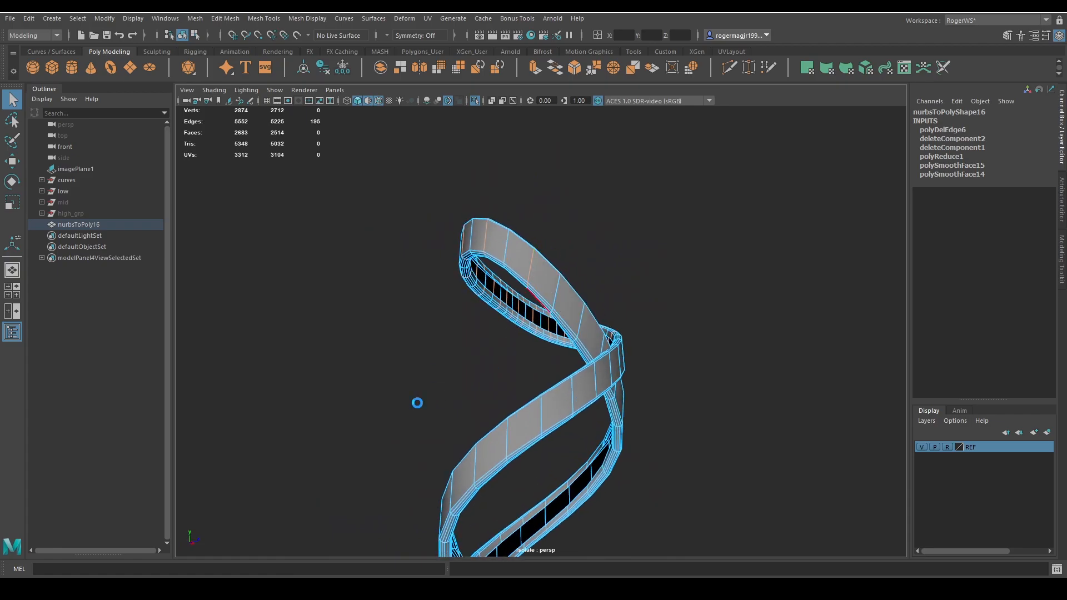
key(Delete)
alt+drag(417, 402, 491, 409)
key(ctrl+z)
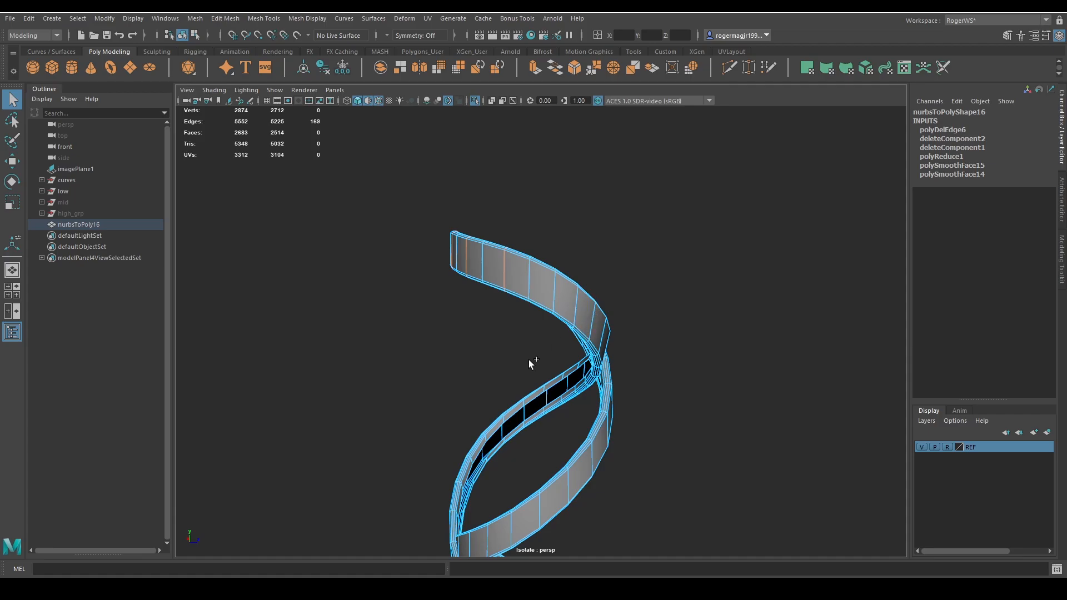
key(Delete)
alt+drag(528, 359, 515, 301)
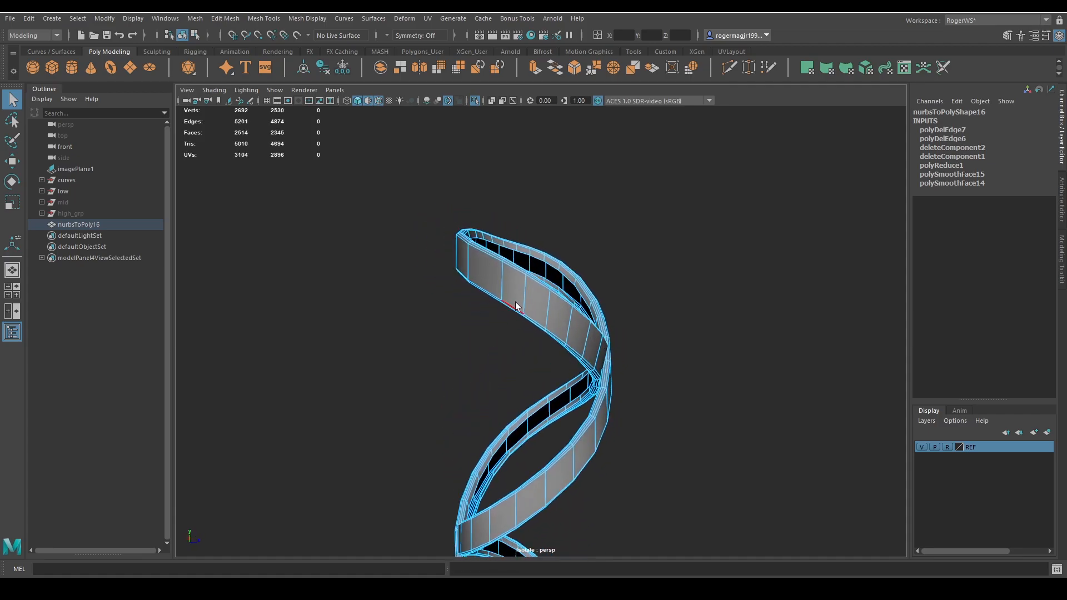
Delete two more single crosswise edge loops from the strap's top turn
key(Delete)
alt+drag(559, 348, 534, 310)
double_click(542, 319)
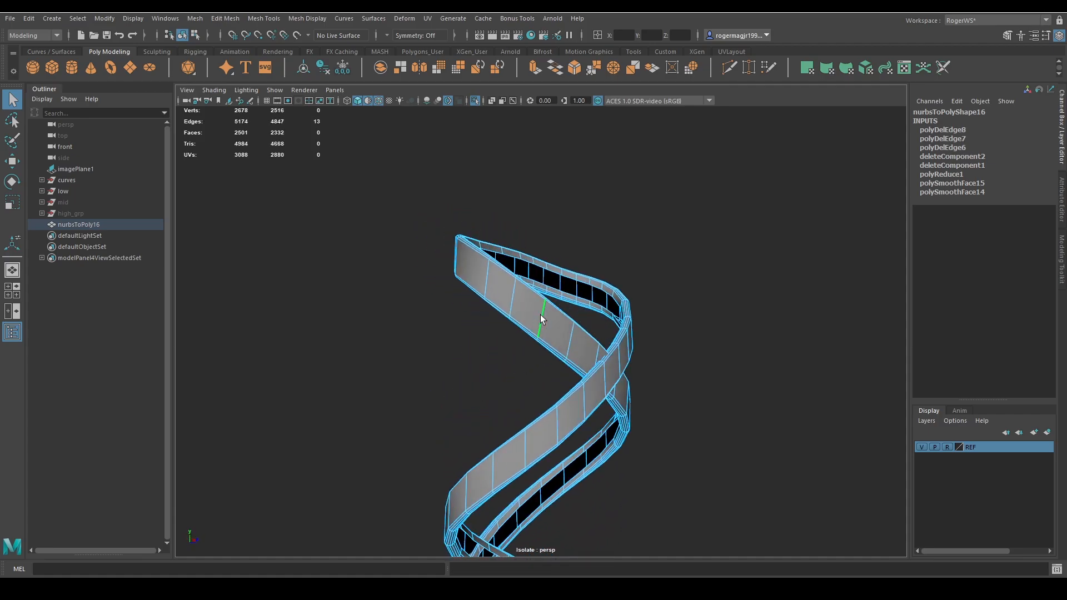
alt+drag(378, 390, 460, 448)
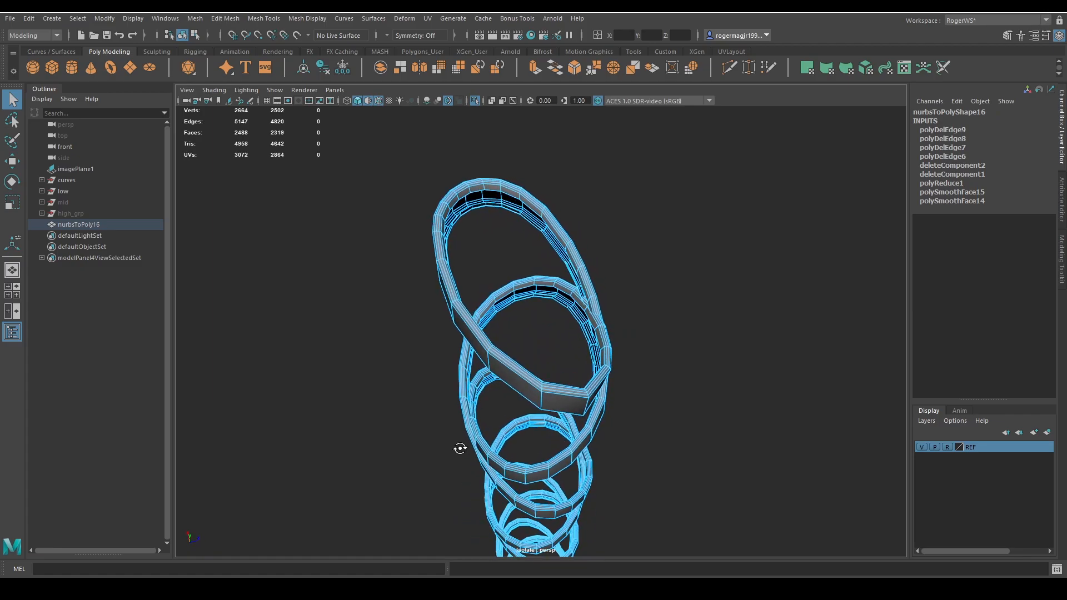
Undo the latest edge-loop deletions on the strap's top turn
key(ctrl+z)
key(ctrl+z)
key(ctrl+z)
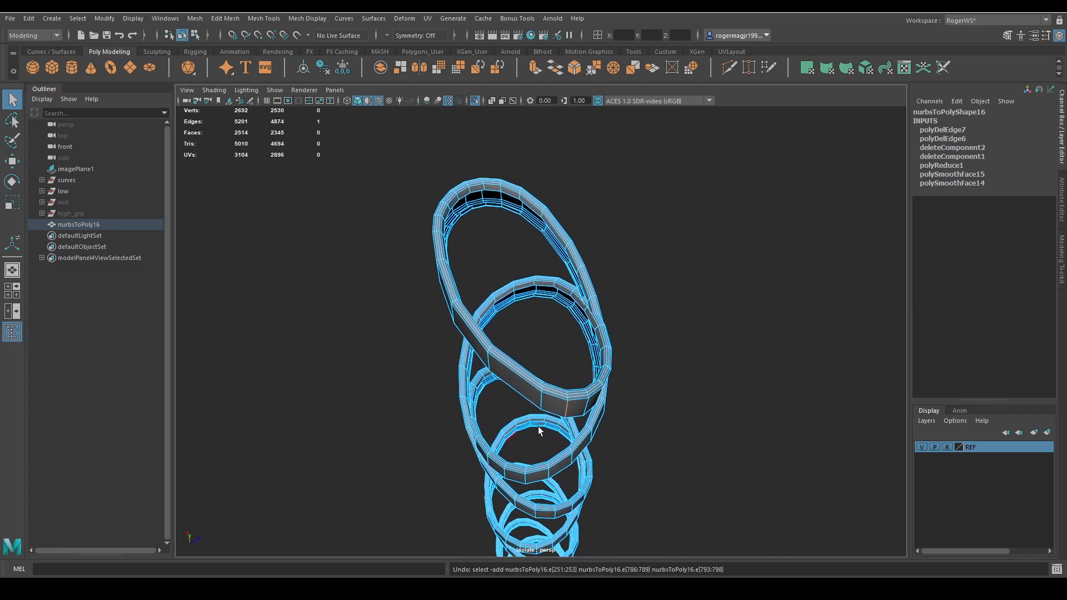
alt+drag(538, 425, 499, 391)
key(ctrl+z)
Repeat the crosswise edge-loop deletion on the strap's top turn with fewer loops, undoing the unwanted deletions
alt+drag(472, 444, 453, 353)
key(ctrl+Delete)
key(ctrl+z)
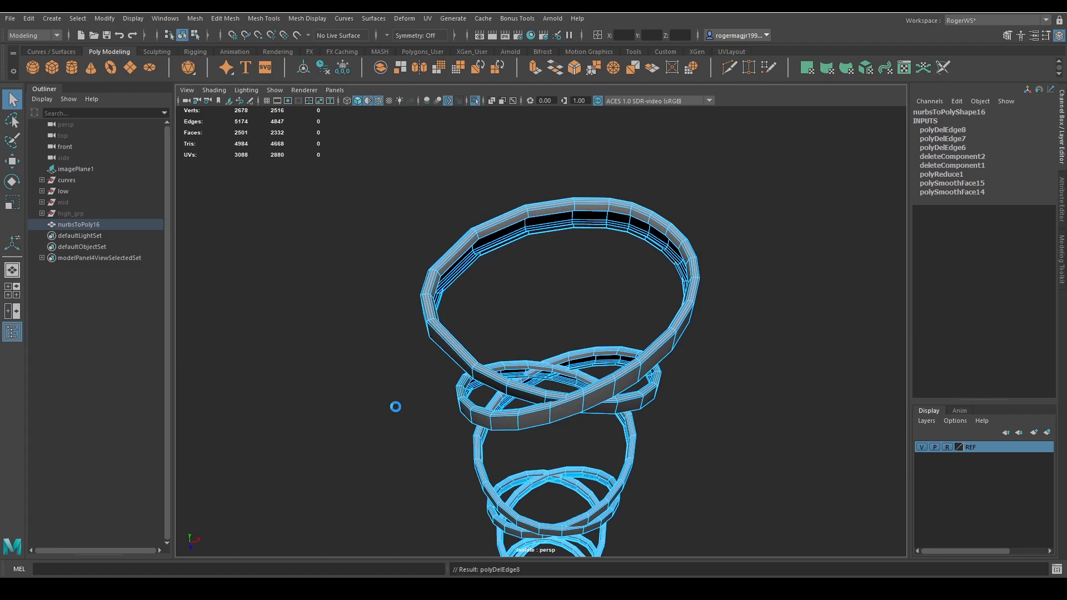
alt+drag(357, 443, 604, 382)
key(ctrl+z)
key(ctrl+Delete)
alt+drag(668, 397, 542, 339)
key(ctrl+z)
Return to object selection and examine the spacing of the remaining crosswise edges around the strap's upper coils
alt+drag(569, 408, 563, 331)
alt+drag(709, 391, 485, 248)
shift+right_drag(522, 364, 449, 414)
alt+drag(456, 410, 495, 422)
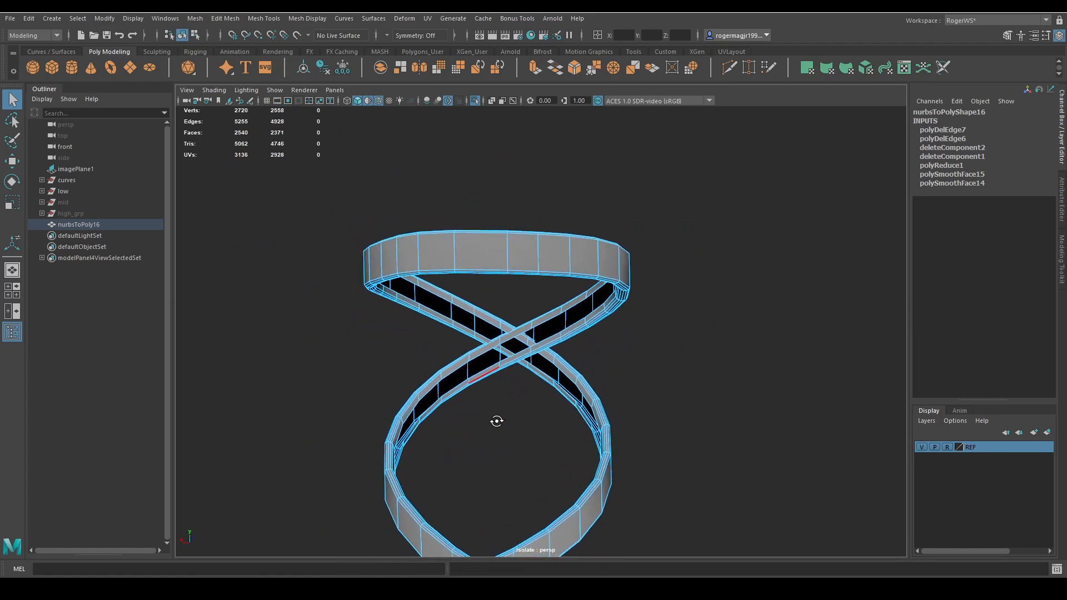
right_drag(481, 383, 533, 353)
alt+drag(539, 354, 607, 365)
scroll(602, 355, down, 3)
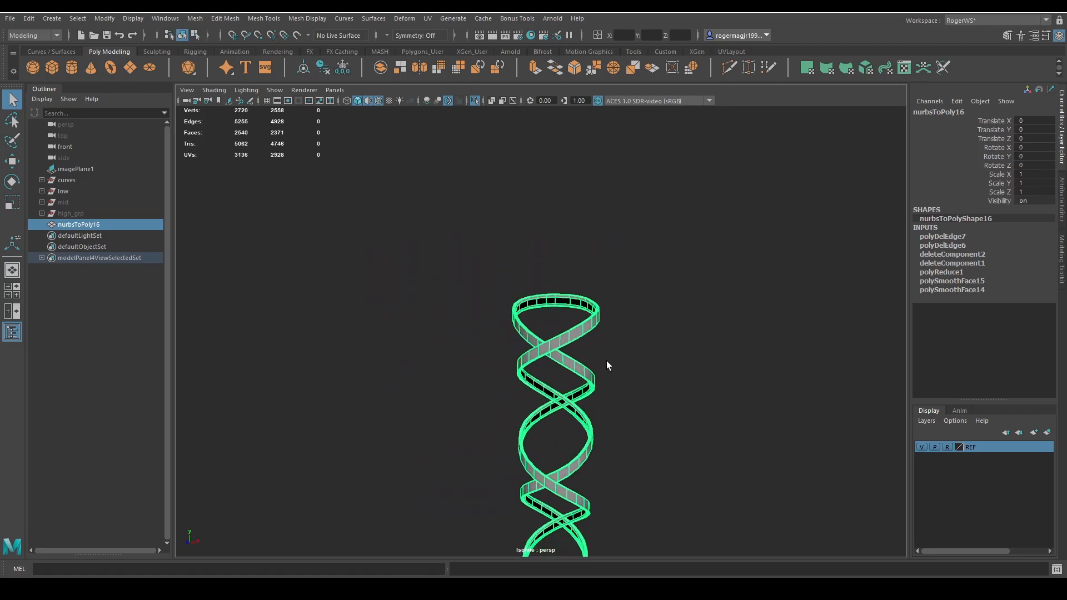
alt+drag(575, 334, 528, 338)
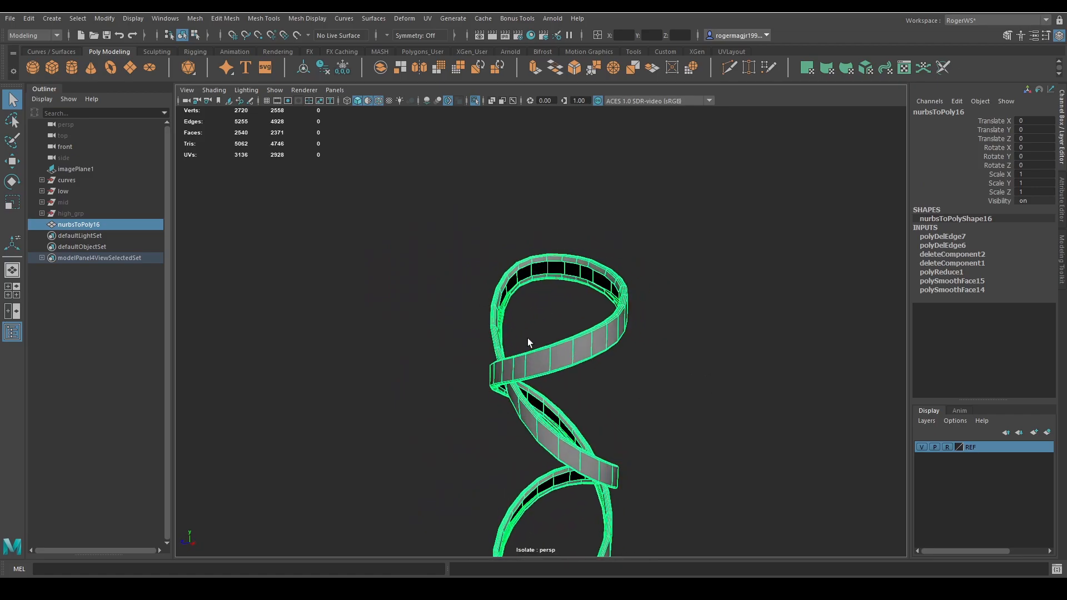
Select the loop of inward-turned faces along the strap's upper inner rim and delete it
scroll(511, 308, up, 5)
alt+drag(492, 279, 476, 341)
key(F11)
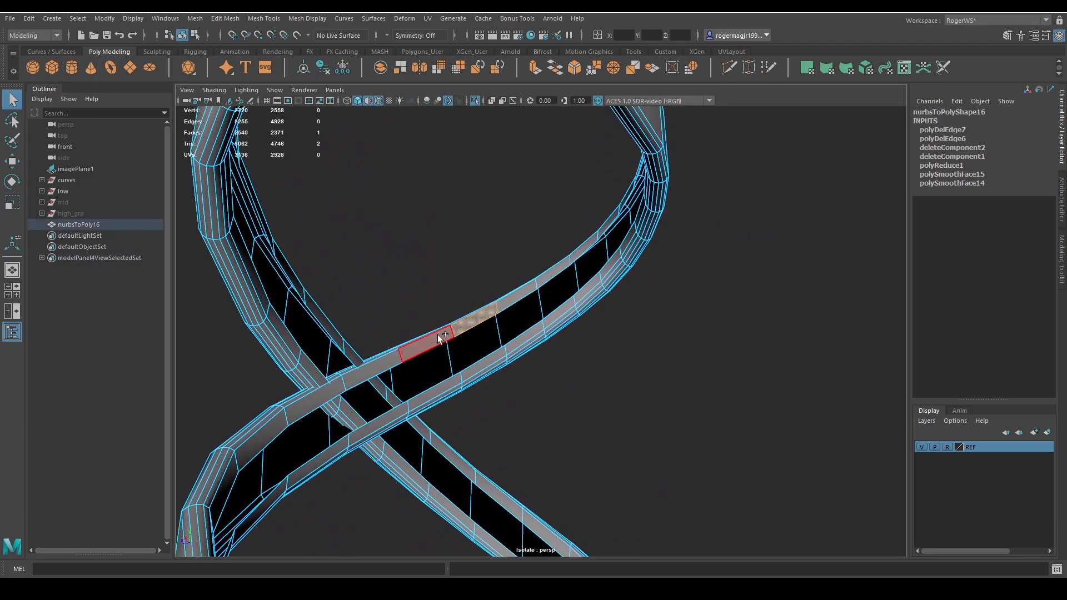
click(437, 336)
shift+double_click(392, 366)
scroll(393, 366, down, 6)
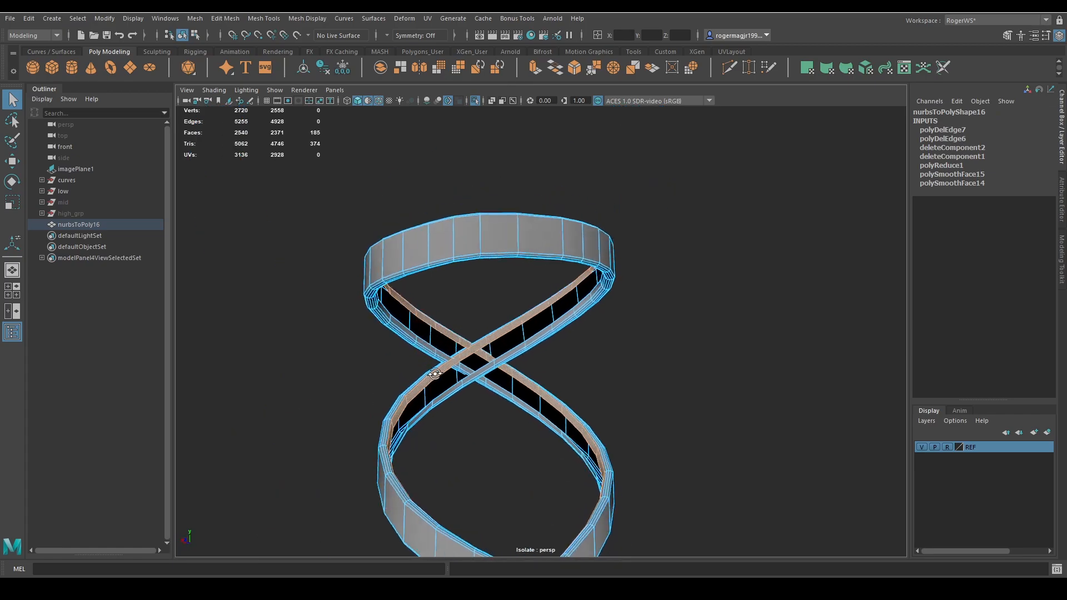
alt+drag(393, 367, 617, 443)
alt+middle_drag(618, 443, 652, 290)
scroll(639, 350, down, 3)
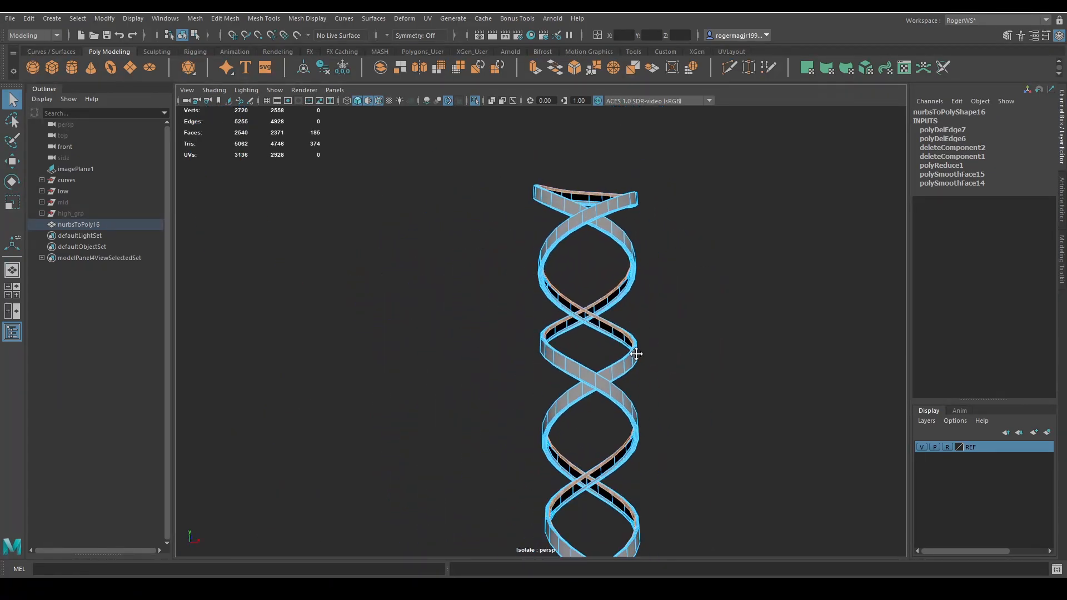
alt+drag(638, 353, 626, 379)
scroll(627, 379, down, 3)
key(Delete)
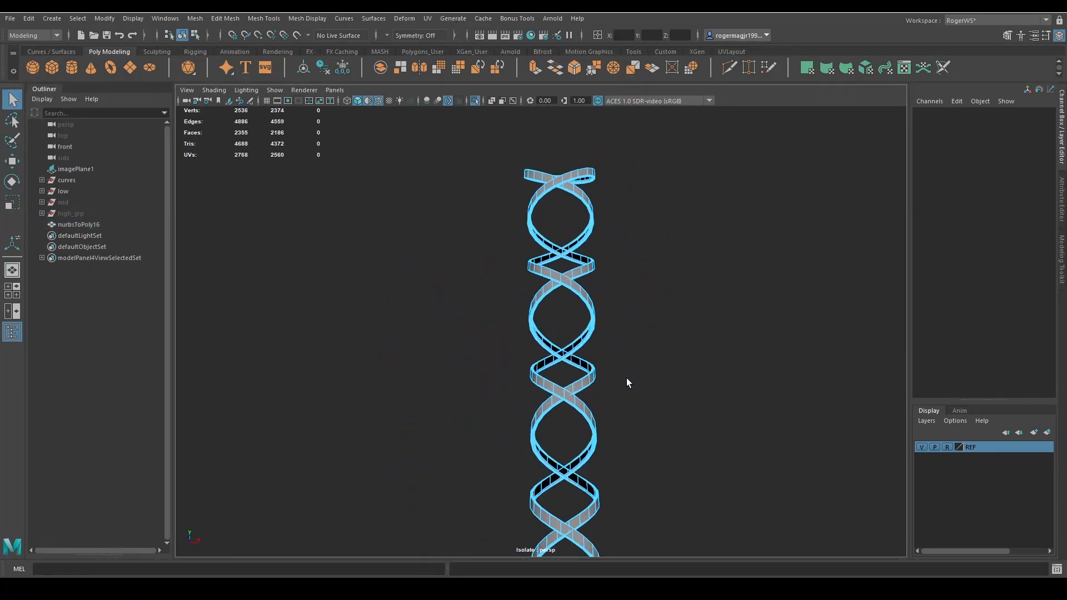
Inspect the strap down to its lower end and undo the deletion of the upper inner-rim faces
alt+middle_drag(612, 473, 618, 383)
scroll(623, 345, up, 10)
scroll(624, 344, down, 6)
alt+drag(623, 345, 663, 312)
scroll(605, 372, down, 3)
key(ctrl+z)
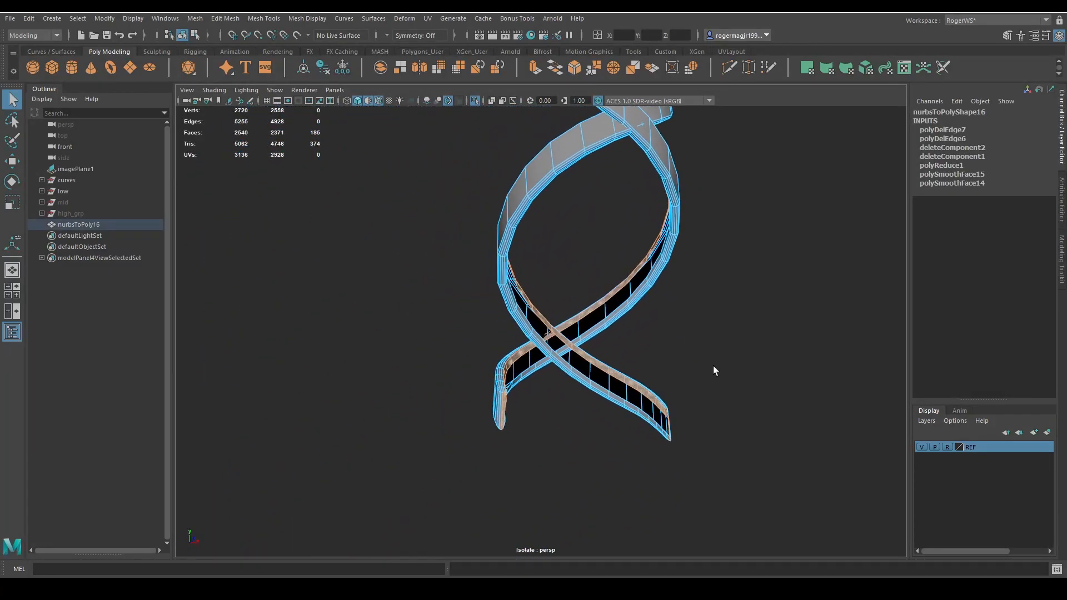
Clear the rim face selection and delete the short run of upper inner-rim faces at the strap's lower end
alt+middle_drag(712, 366, 602, 336)
scroll(589, 350, up, 6)
alt+drag(548, 400, 504, 403)
key(ctrl+z)
key(1)
mouse_move(542, 444)
alt+mouse_down()
mouse_move(493, 443)
mouse_move(525, 448)
alt+mouse_up()
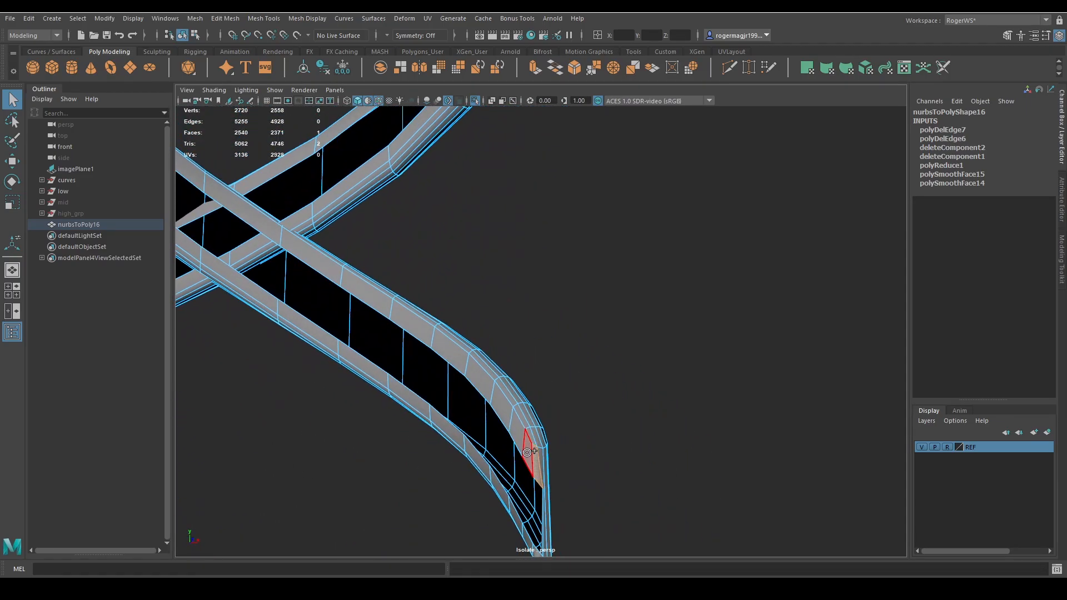
key(Delete)
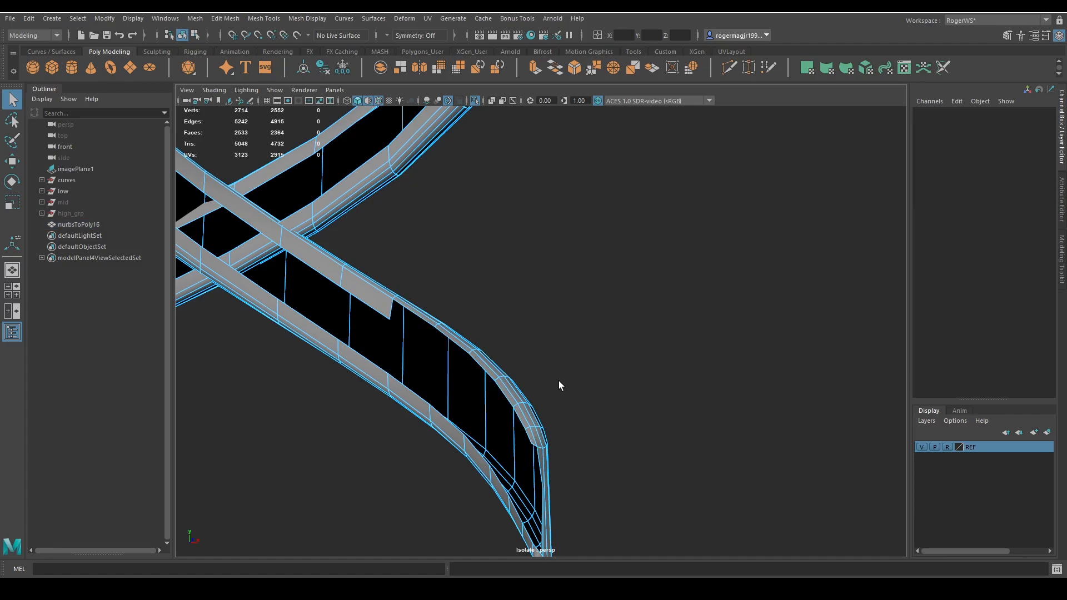
Select the adjoining run of upper inner-rim faces through the strap's lowest crossing and delete it
click(383, 301)
alt+drag(389, 300, 676, 254)
alt+middle_drag(675, 253, 613, 332)
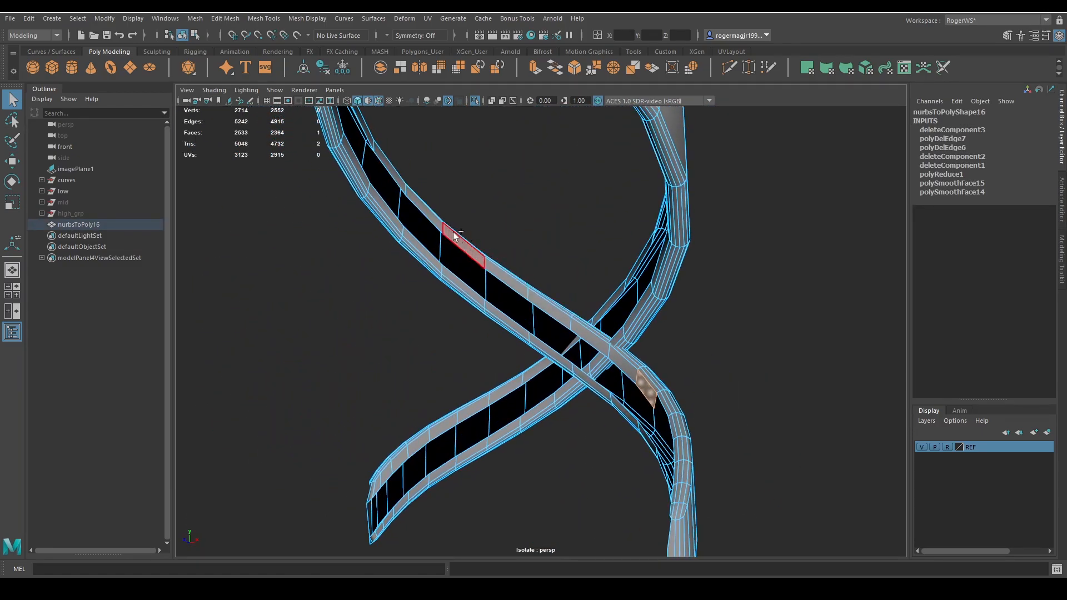
shift+double_click(431, 217)
scroll(431, 218, down, 5)
alt+drag(622, 278, 671, 298)
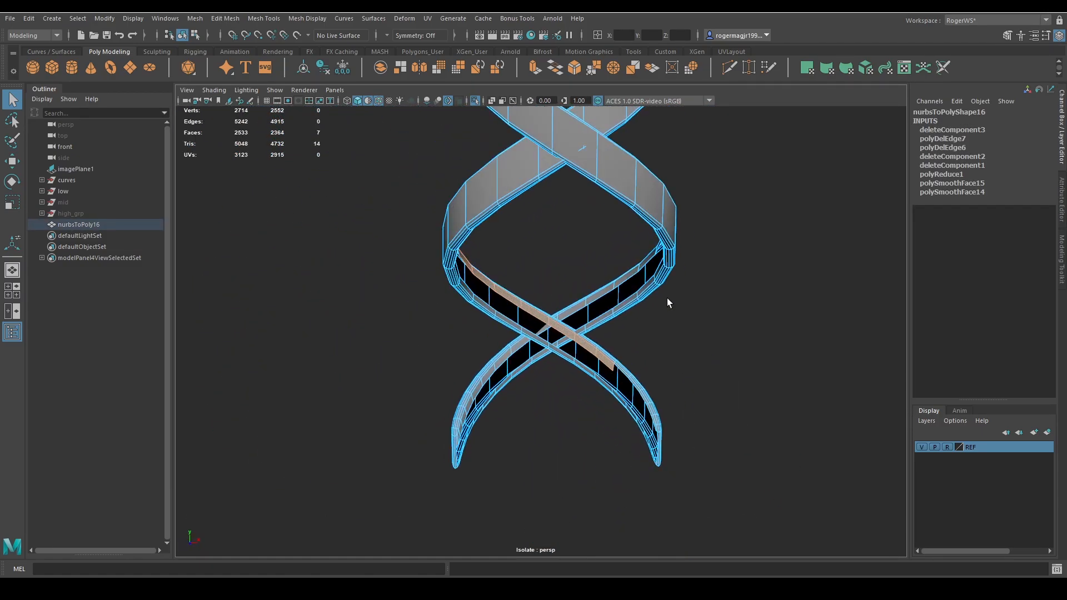
key(Delete)
Return to object selection, end the strap's isolation, and check the strap along the whole axe handle
right_drag(667, 298, 686, 262)
scroll(687, 264, up, 3)
alt+drag(536, 278, 758, 286)
key(ctrl+1)
alt+drag(597, 289, 784, 263)
scroll(784, 261, down, 4)
alt+drag(717, 278, 689, 323)
scroll(610, 279, down, 4)
scroll(580, 276, down, 6)
scroll(571, 315, up, 4)
Examine the strap's lower crossing and ends against the handle surface
click(632, 312)
alt+middle_drag(625, 272, 619, 318)
scroll(619, 317, up, 6)
alt+drag(619, 318, 405, 329)
scroll(405, 329, down, 3)
click(523, 446)
alt+middle_drag(523, 446, 534, 317)
scroll(552, 281, up, 3)
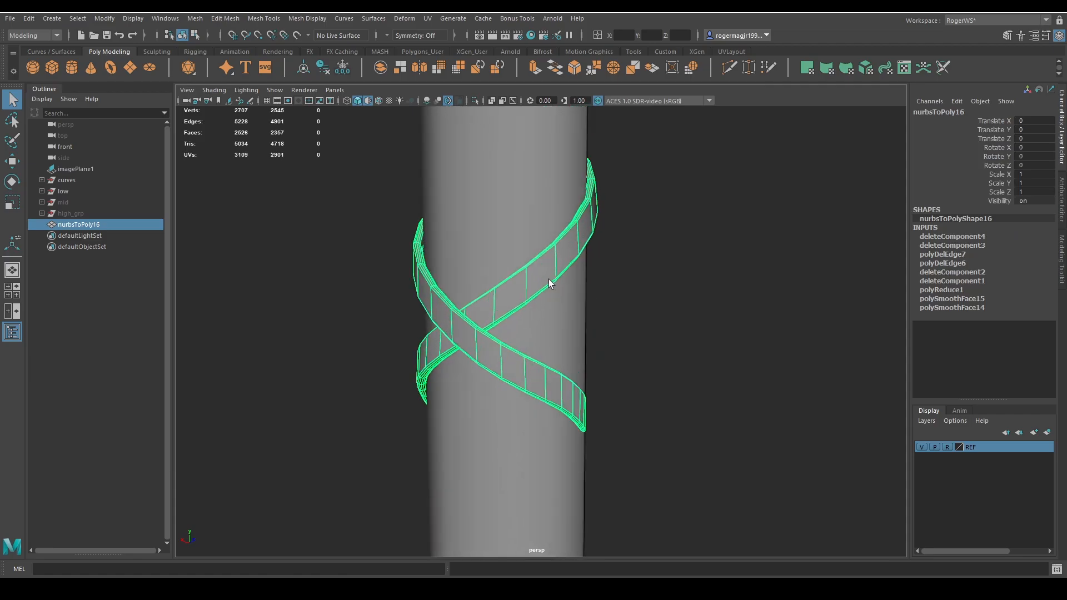
Isolate the strap and undo the latest inner-rim face deletion
key(ctrl+1)
alt+drag(477, 328, 554, 332)
key(ctrl+z)
key(ctrl+z)
key(ctrl+z)
key(ctrl+z)
key(ctrl+z)
Examine the coils of the isolated strap from its lower end up to the top turn
alt+right_drag(546, 332, 574, 239)
alt+drag(574, 239, 444, 295)
alt+middle_drag(445, 294, 444, 441)
alt+drag(445, 442, 655, 369)
alt+middle_drag(655, 369, 533, 500)
alt+right_drag(533, 500, 602, 471)
alt+middle_drag(602, 471, 587, 309)
alt+drag(588, 309, 569, 309)
key(ctrl+z)
alt+right_drag(569, 310, 535, 313)
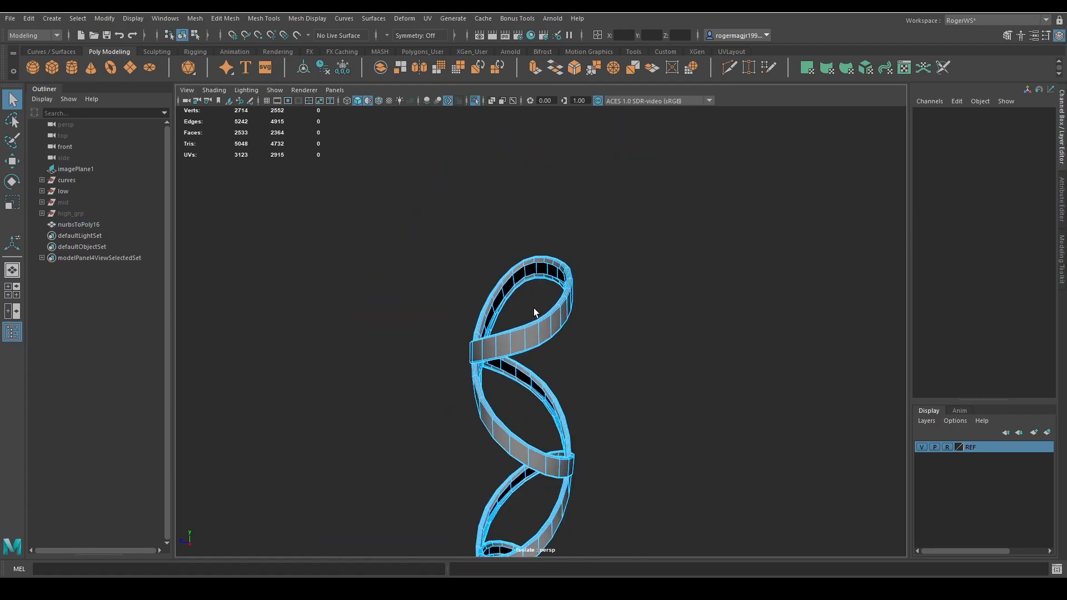
alt+drag(535, 313, 624, 305)
alt+middle_drag(624, 305, 444, 329)
Return to object selection, delete the strap's construction history, and reduce its mesh by 50 percent
right_drag(561, 289, 591, 260)
alt+drag(589, 292, 621, 283)
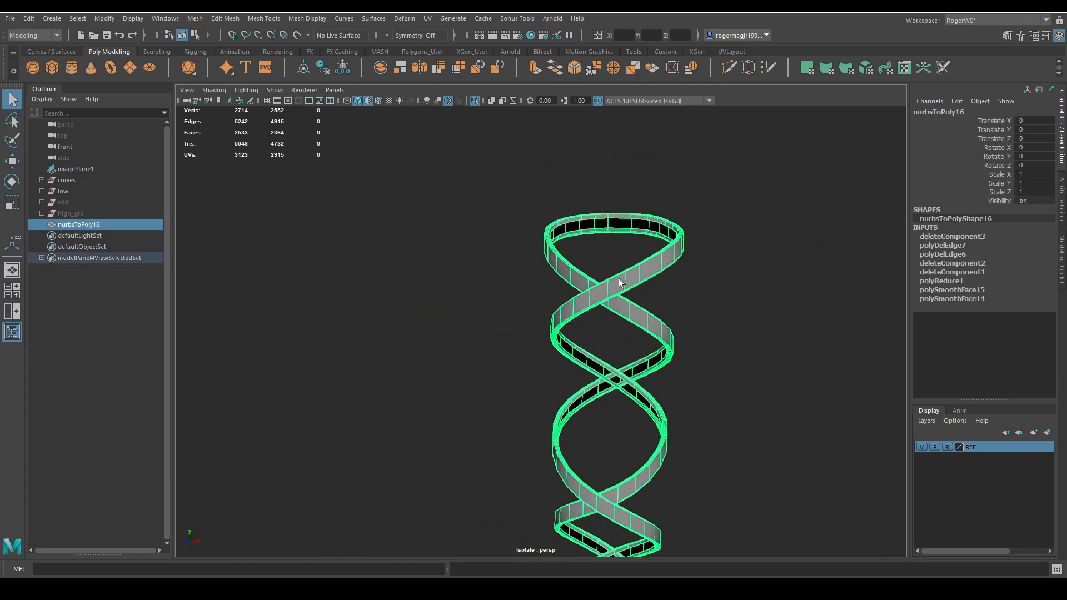
alt+drag(361, 122, 598, 158)
shift+right_drag(599, 155, 582, 329)
alt+drag(583, 328, 569, 278)
Check the reduced strap against the axe, undo the reduction, and apply the 50 percent reduction again
key(ctrl+1)
alt+middle_drag(582, 253, 581, 269)
alt+right_drag(581, 269, 684, 275)
key(ctrl+z)
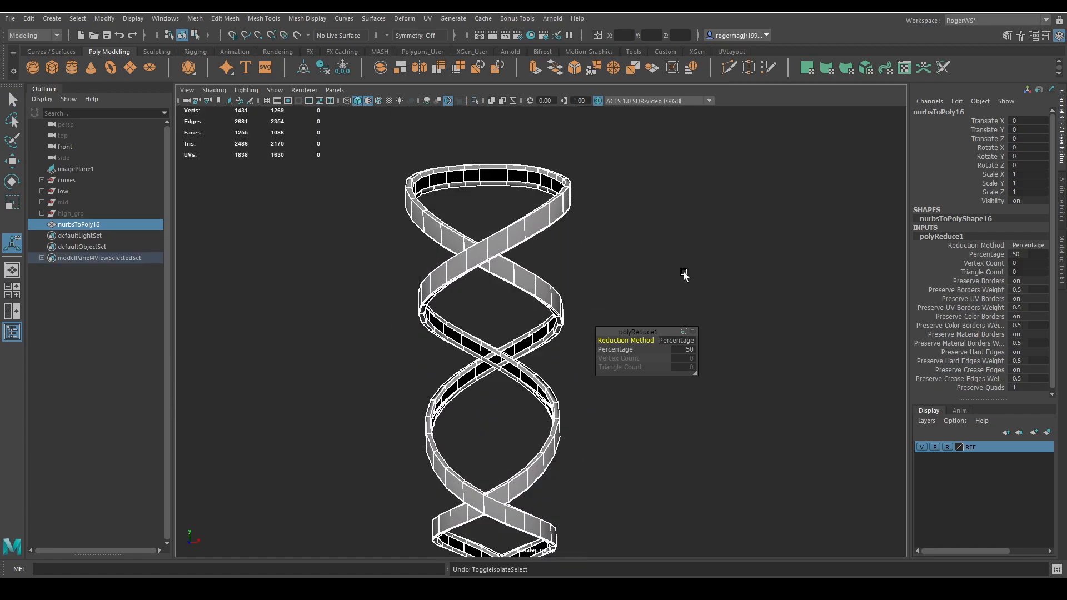
key(ctrl+z)
shift+right_drag(637, 225, 611, 399)
click(600, 272)
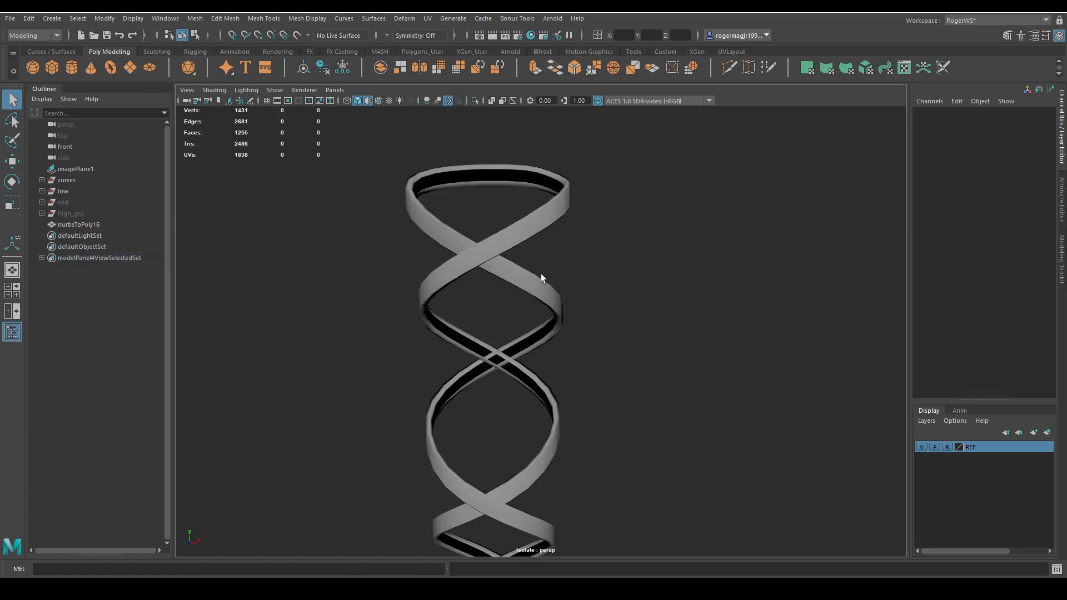
Show the strap together with the axe, turn on wireframe over shading, and select the strap
click(531, 288)
alt+middle_drag(532, 288, 595, 344)
alt+right_drag(595, 344, 608, 334)
key(ctrl+1)
click(709, 315)
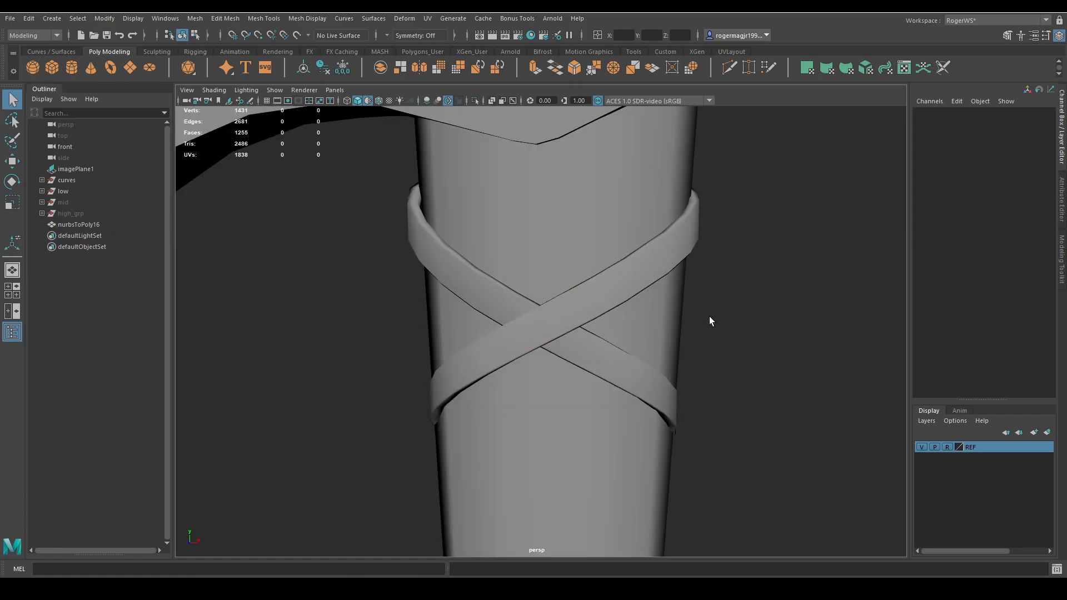
key(alt+5)
click(630, 302)
Apply a second Reduce to the strap, try 25 percent, and set its percentage to 1
shift+right_drag(745, 231, 727, 318)
shift+right_drag(719, 401, 718, 405)
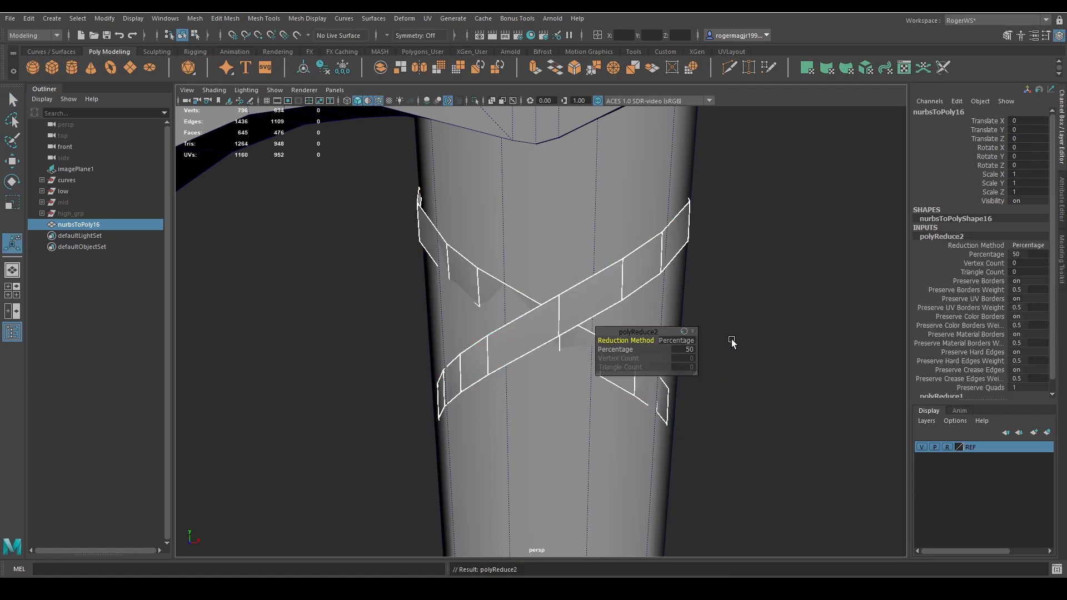
click(691, 350)
text(25)
key(Return)
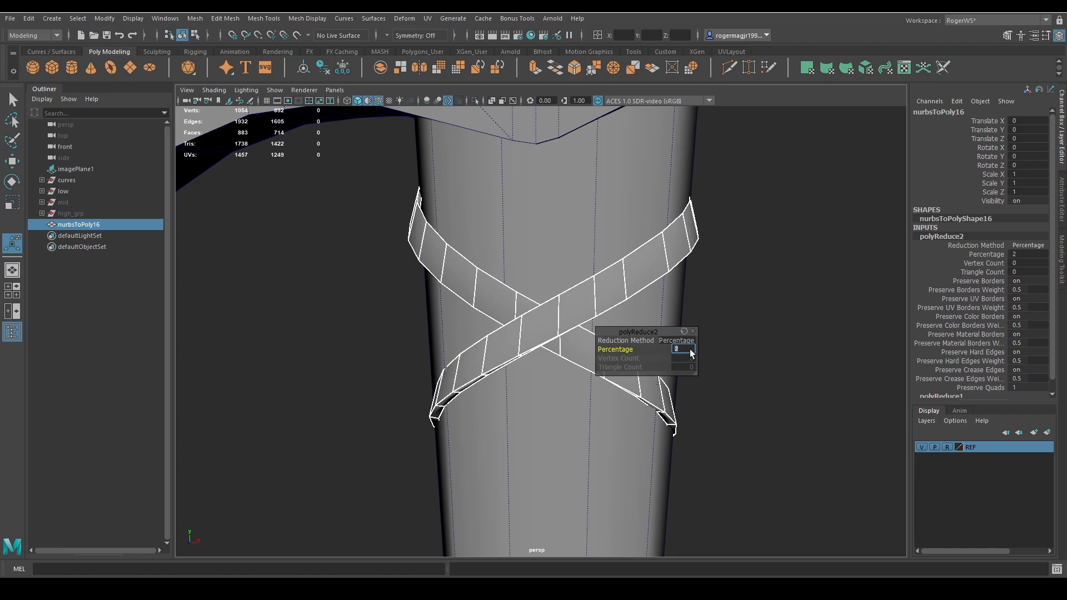
text(1)
key(Return)
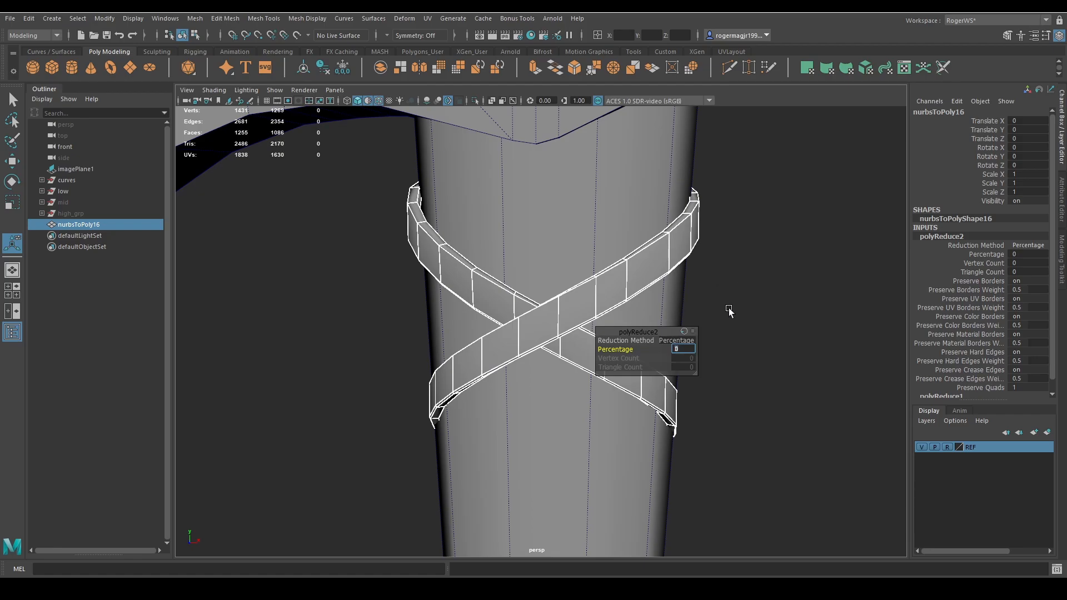
Check the strap's wireframe against the handle, leave the reduction settings, and isolate the strap
alt+right_drag(729, 311, 661, 282)
alt+middle_drag(662, 282, 698, 257)
click(698, 257)
click(631, 285)
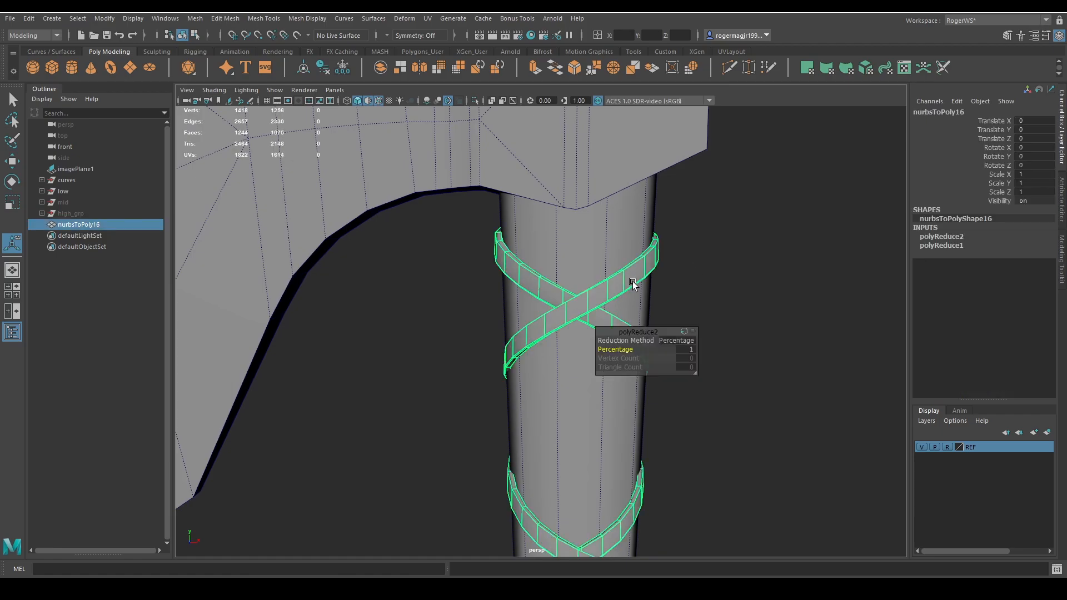
key(q)
key(ctrl+1)
scroll(661, 336, down, 4)
scroll(661, 333, up, 5)
alt+middle_drag(658, 295, 586, 444)
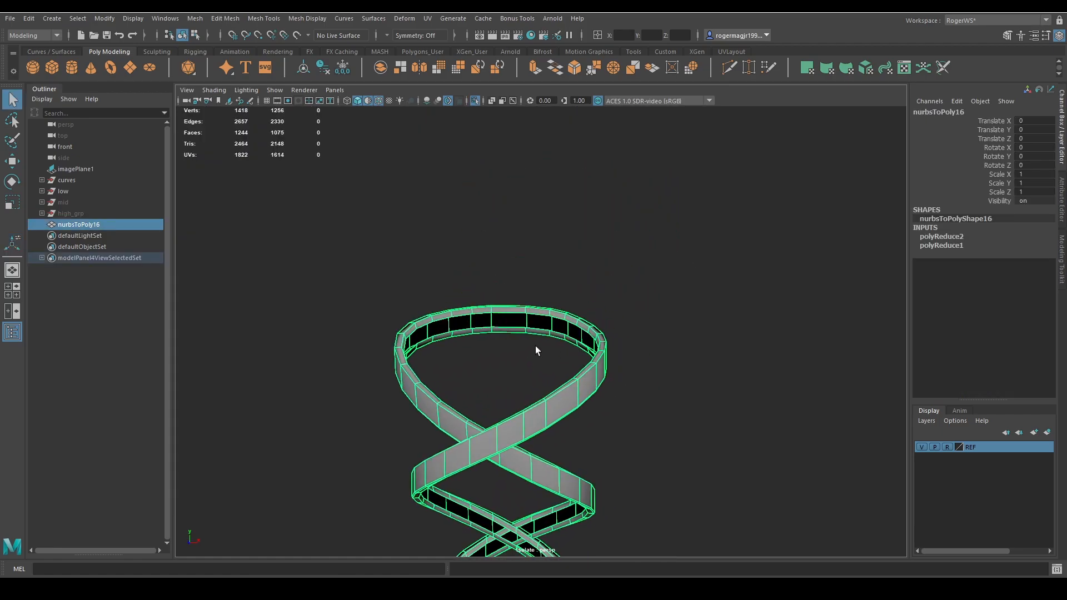
Try deleting one crosswise edge loop from the strap's top turn
alt+middle_drag(535, 346, 588, 337)
scroll(616, 346, up, 5)
key(F10)
double_click(506, 280)
double_click(505, 279)
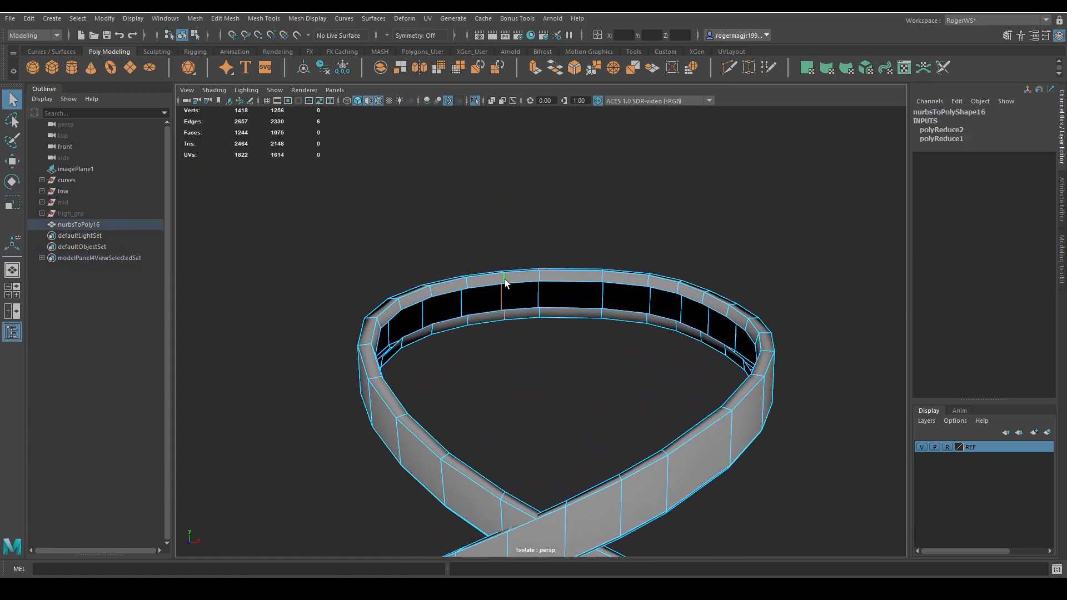
key(f)
alt+right_drag(558, 353, 506, 329)
alt+drag(506, 329, 717, 335)
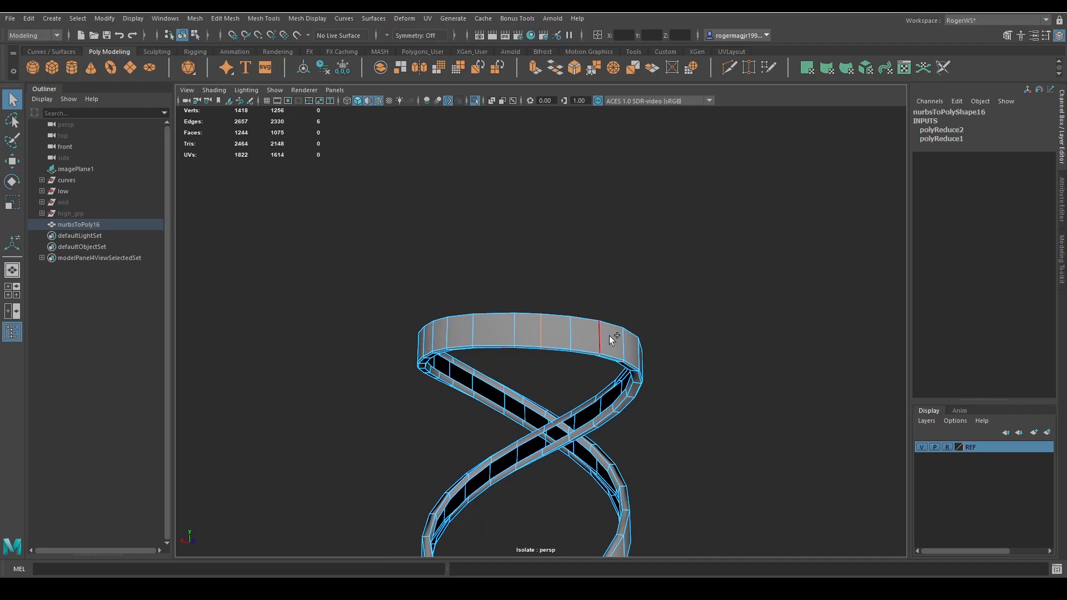
key(ctrl+Delete)
alt+drag(572, 359, 579, 322)
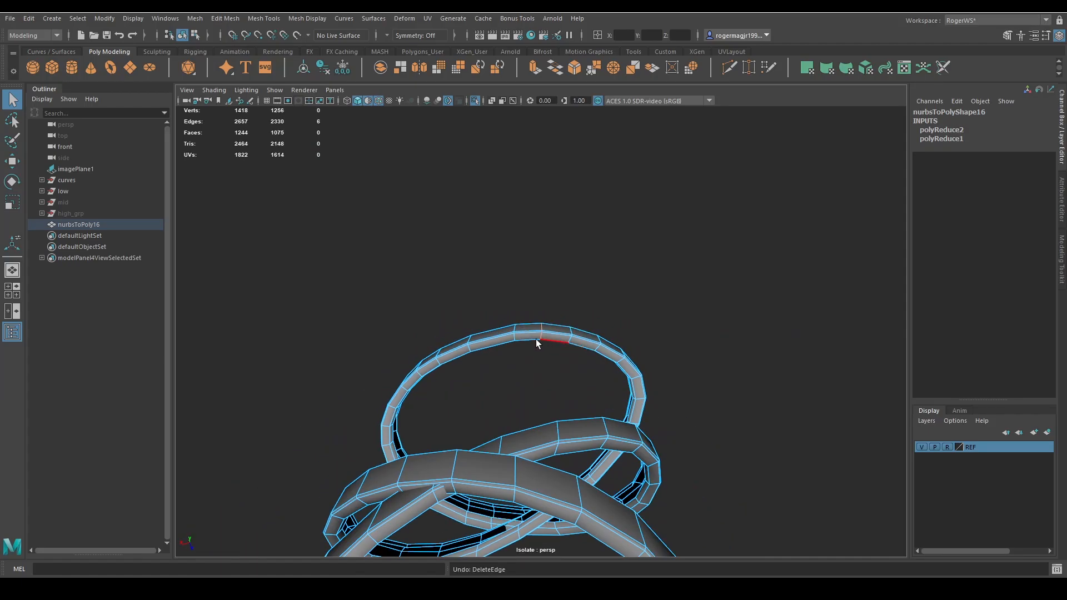
Collapse one crosswise edge loop on the strap's top turn and show the strap together with the axe
shift+right_drag(528, 328, 604, 295)
alt+drag(579, 336, 576, 364)
right_drag(576, 364, 631, 345)
key(ctrl+1)
alt+drag(631, 345, 595, 362)
click(613, 371)
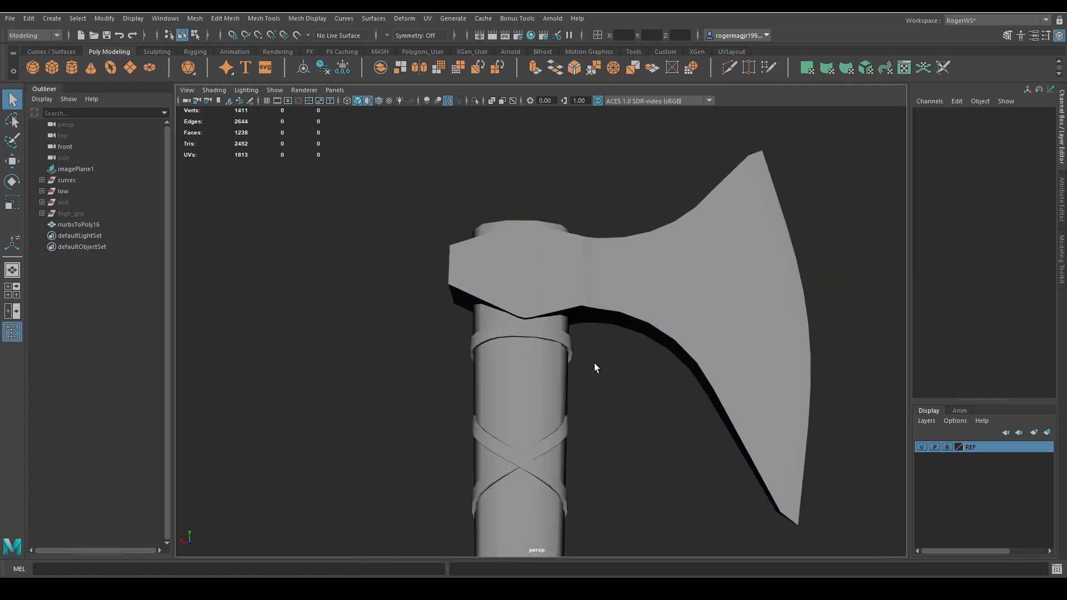
Isolate the strap and collapse three more crosswise edge loops along its uppermost turn
click(523, 335)
click(519, 333)
key(ctrl+1)
alt+drag(502, 350, 549, 340)
right_drag(526, 341, 575, 312)
click(523, 335)
alt+drag(575, 312, 553, 288)
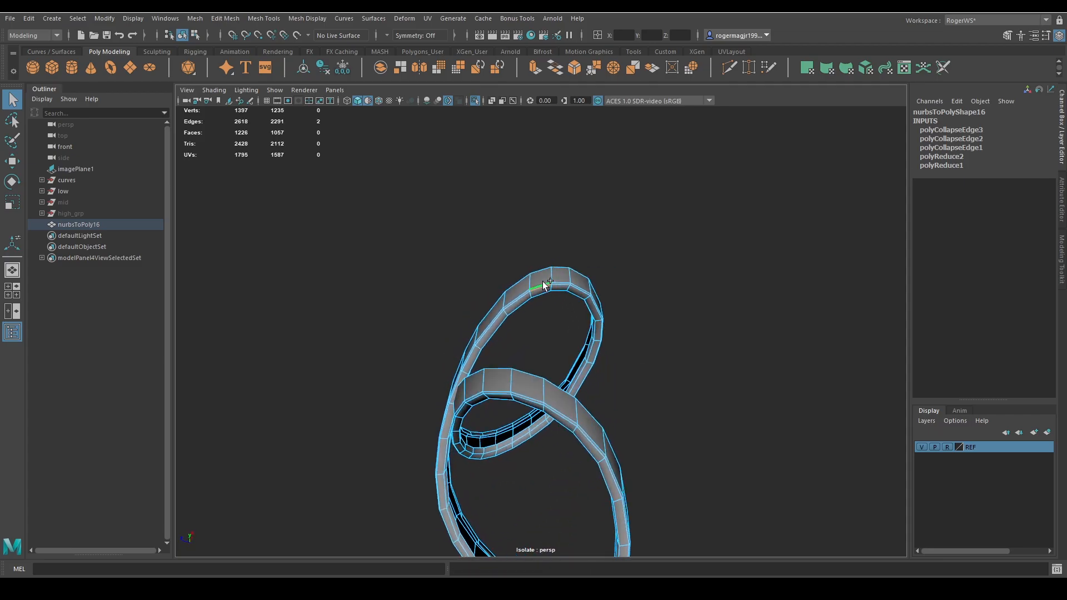
click(544, 285)
shift+right_drag(545, 285, 550, 322)
alt+drag(550, 321, 616, 353)
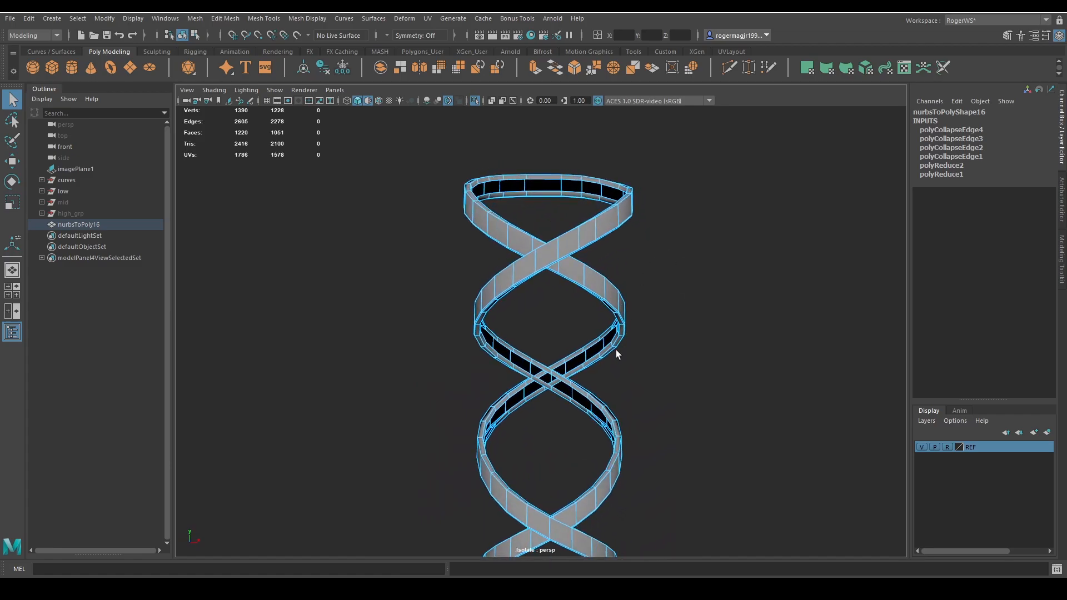
Turn on wireframe over shading for the isolated strap and select it
mouse_move(615, 349)
alt+right_down()
mouse_move(685, 386)
mouse_move(701, 365)
alt+right_up()
alt+middle_drag(671, 426, 688, 268)
click(679, 332)
alt+middle_drag(679, 333, 674, 244)
key(alt+5)
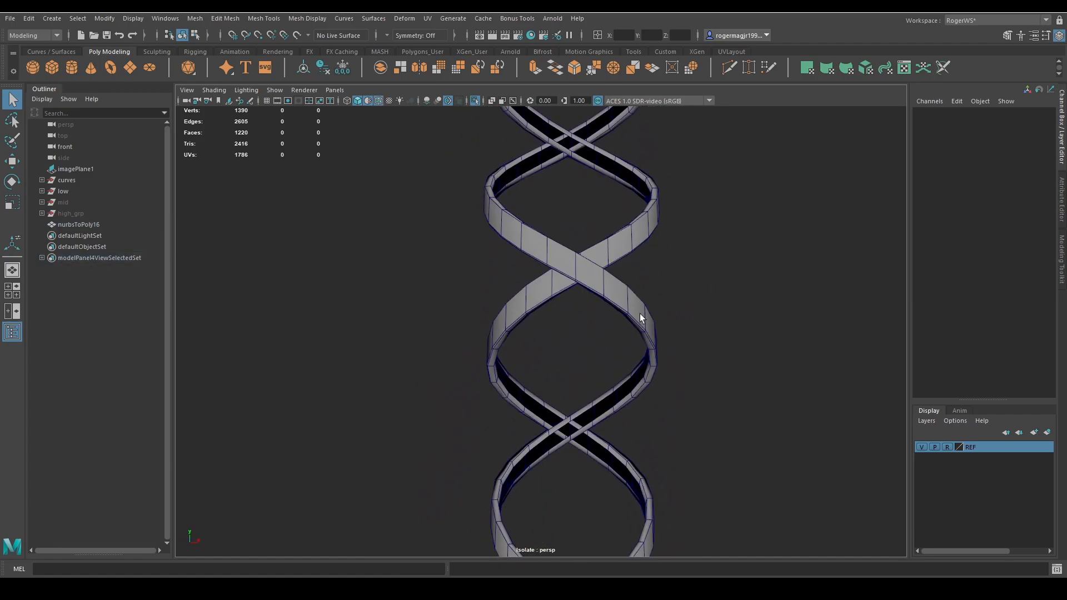
alt+drag(640, 315, 557, 410)
click(562, 298)
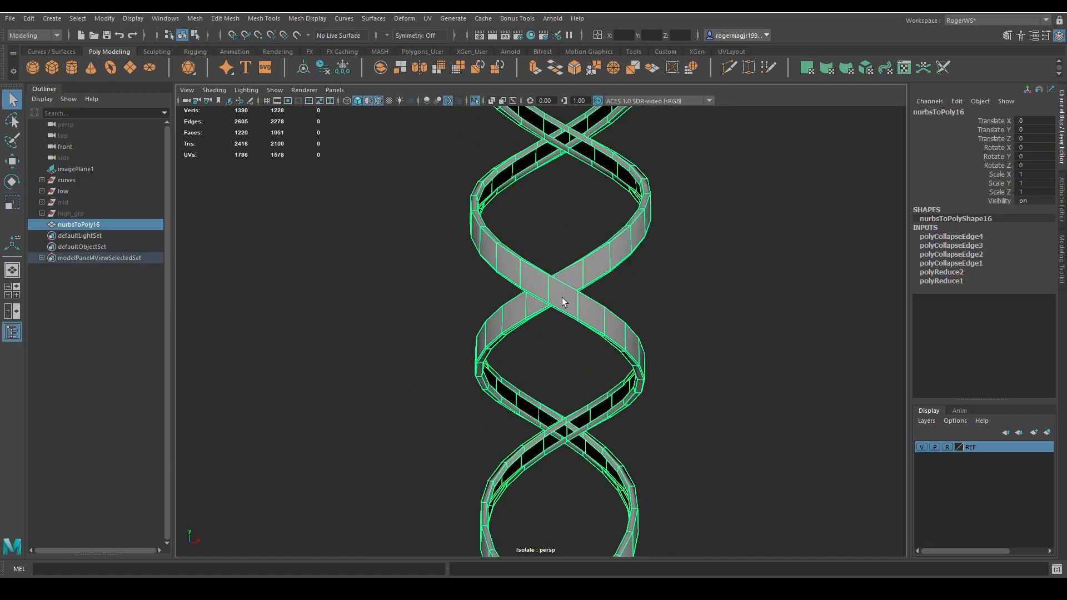
Delete the face loop running along the upper inner rim of the whole strap
alt+middle_drag(562, 352, 549, 281)
alt+right_drag(522, 285, 538, 310)
alt+drag(538, 310, 595, 291)
alt+right_drag(595, 291, 567, 315)
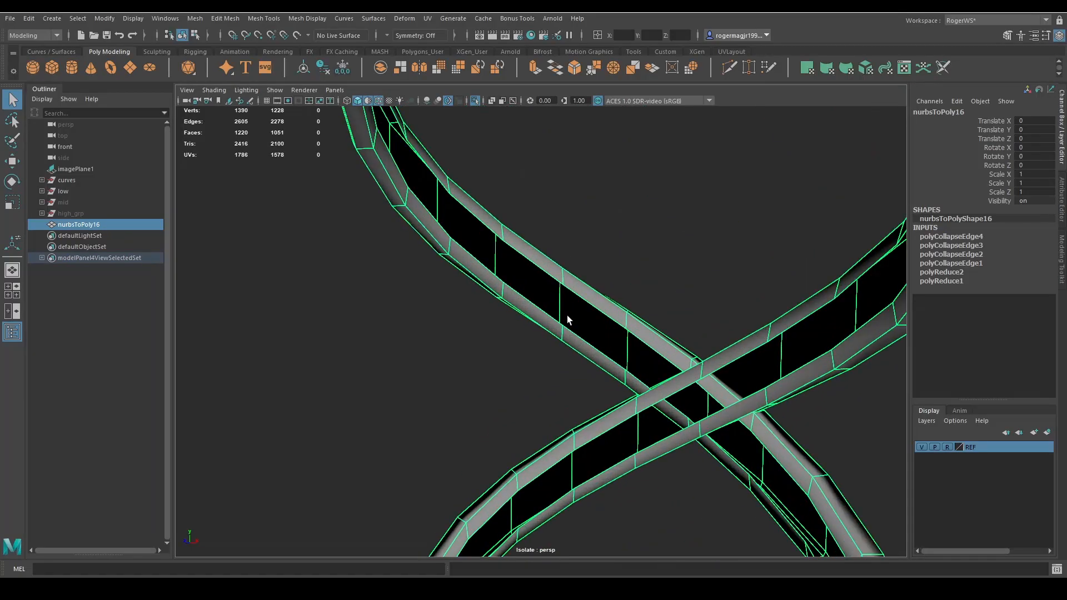
key(F11)
click(589, 294)
shift+double_click(538, 258)
scroll(573, 275, down, 5)
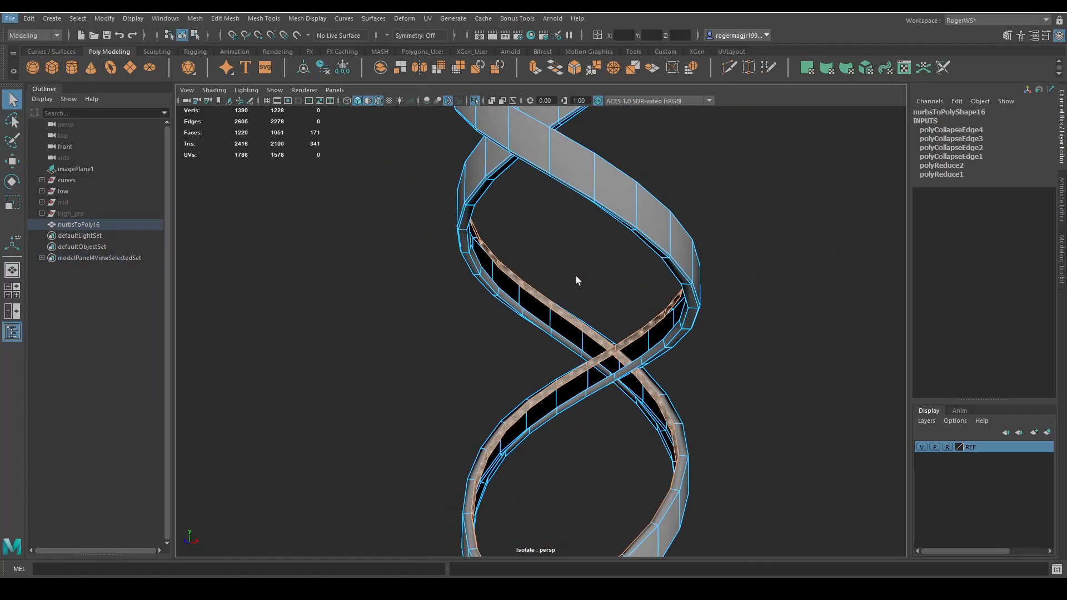
scroll(575, 276, up, 5)
key(Delete)
Delete the face loop along the strap's lower inner rim and return to object selection
click(550, 325)
shift+double_click(567, 339)
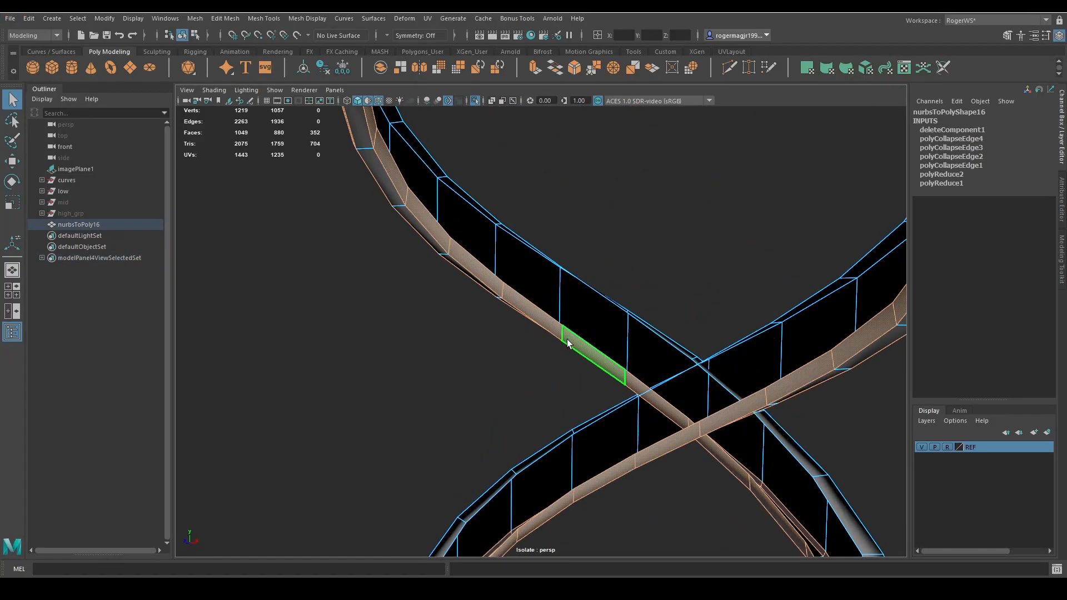
key(Delete)
scroll(556, 340, down, 5)
key(F8)
alt+drag(611, 312, 826, 320)
Show the strap together with the axe and turn off the wireframe over the shading
key(ctrl+1)
click(700, 356)
key(alt+5)
scroll(697, 353, down, 3)
alt+middle_drag(644, 367, 693, 293)
alt+drag(692, 293, 666, 289)
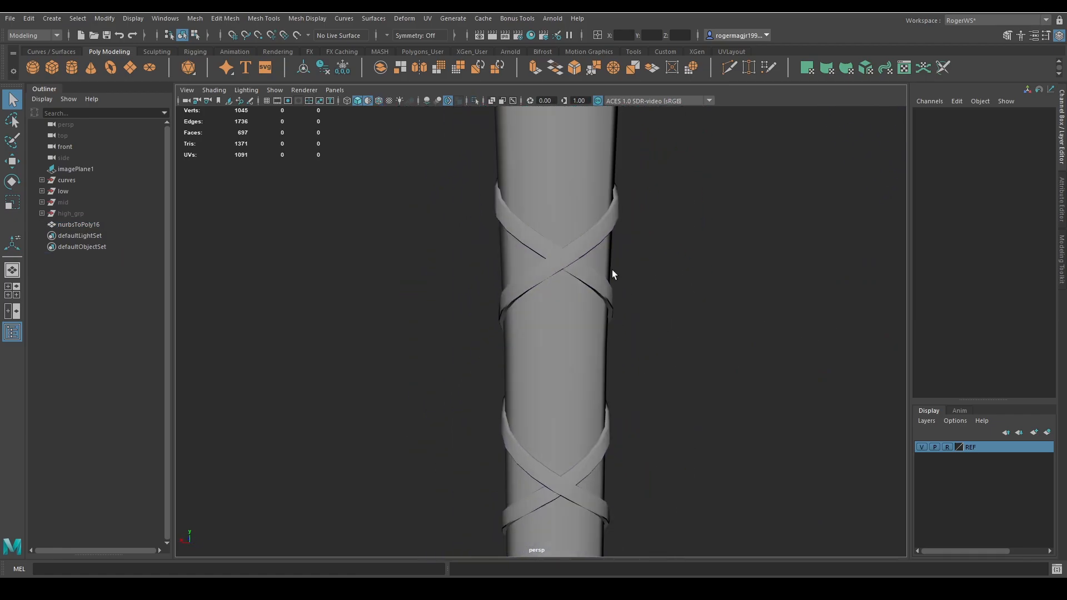
click(587, 275)
alt+drag(599, 304, 646, 320)
click(646, 320)
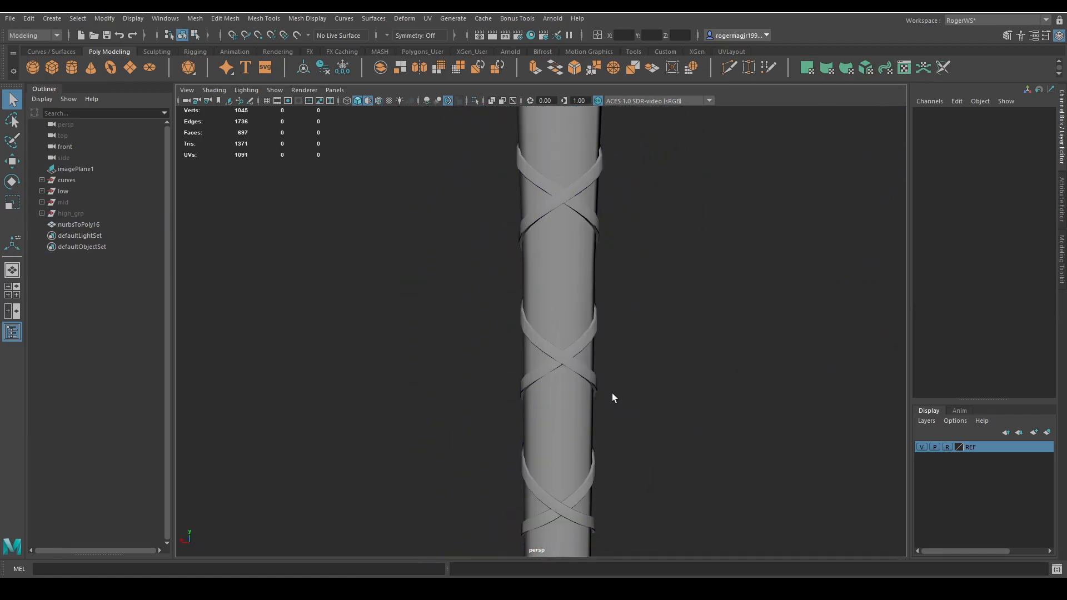
Examine how the strap's crossings and turns sit on the handle along its length
alt+drag(611, 392, 669, 386)
alt+middle_drag(669, 386, 703, 259)
scroll(703, 259, up, 5)
mouse_move(689, 311)
alt+mouse_down()
mouse_move(666, 345)
mouse_move(673, 319)
alt+mouse_up()
alt+middle_drag(673, 319, 655, 332)
mouse_move(622, 334)
alt+mouse_down()
mouse_move(659, 339)
mouse_move(628, 361)
mouse_move(552, 291)
alt+mouse_up()
scroll(628, 358, down, 3)
key(alt+5)
alt+middle_drag(561, 294, 575, 351)
key(alt+5)
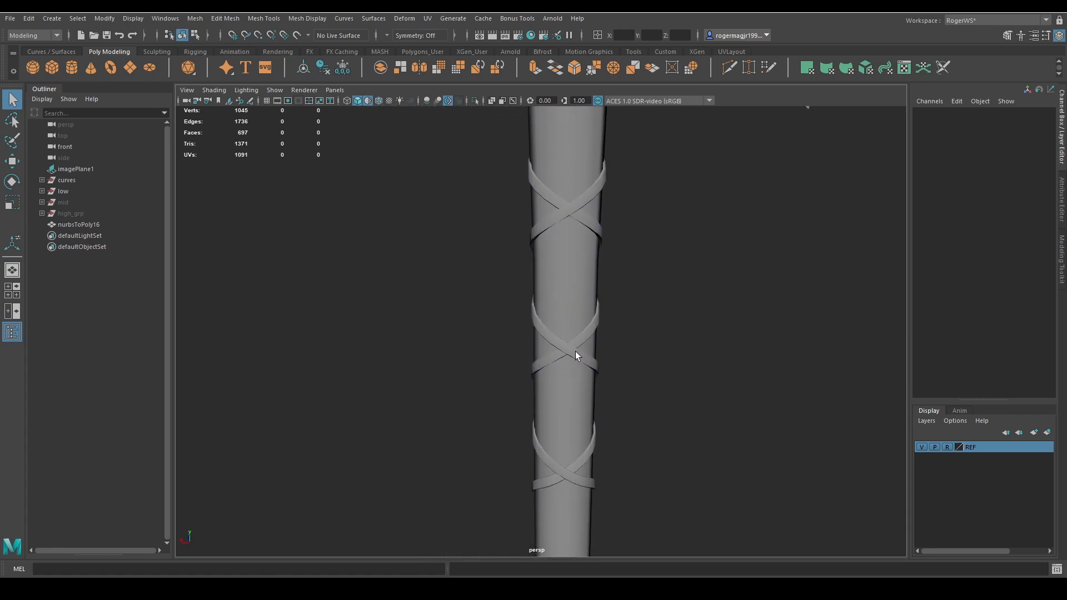
Soften the edges of the whole strap
click(575, 355)
shift+right_drag(648, 258, 748, 264)
click(684, 270)
Examine the strap's side turns up close for gaps against the handle
alt+drag(683, 270, 655, 318)
scroll(721, 358, up, 5)
scroll(500, 310, up, 5)
alt+drag(500, 310, 495, 289)
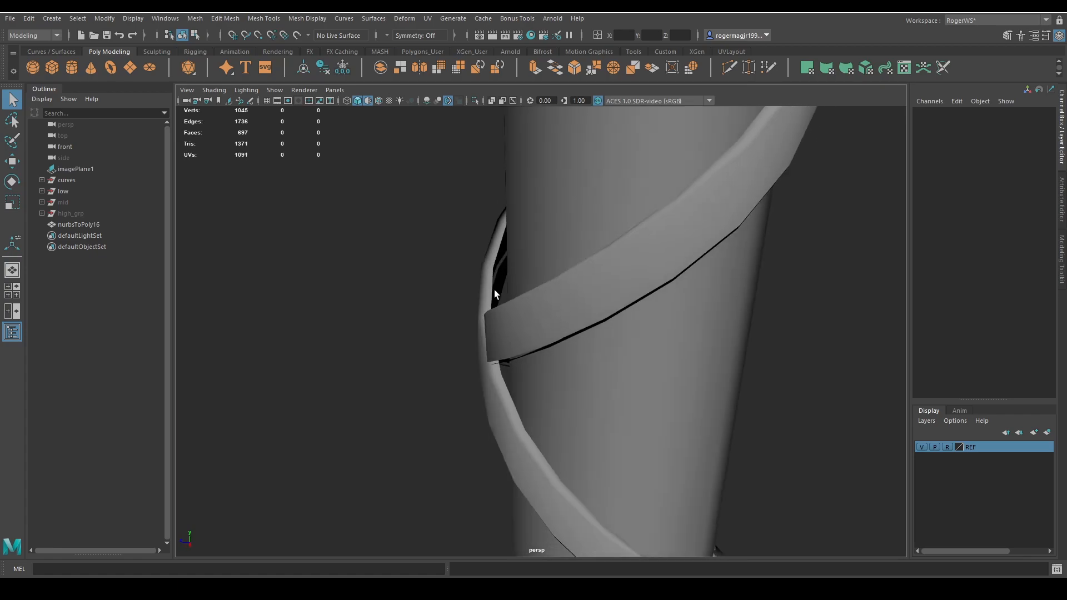
alt+middle_drag(494, 288, 532, 286)
scroll(532, 285, up, 3)
alt+drag(533, 285, 548, 324)
click(508, 248)
scroll(508, 247, down, 5)
Move the vertices of one protruding side turn of the strap towards the handle using soft selection
right_drag(548, 323, 472, 294)
drag(360, 235, 380, 248)
drag(592, 433, 593, 431)
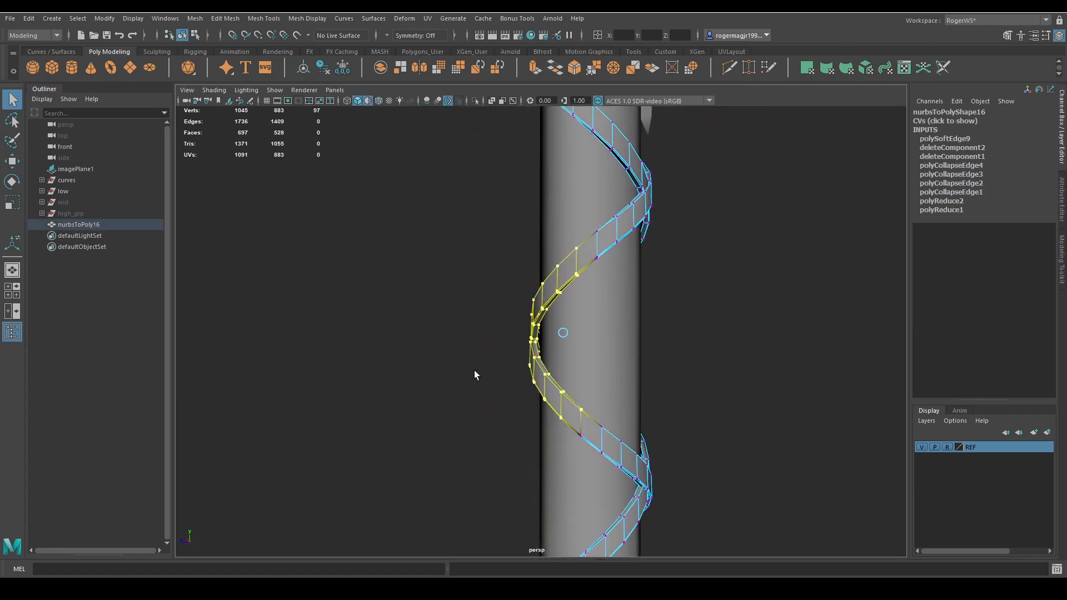
key(w)
scroll(578, 389, down, 4)
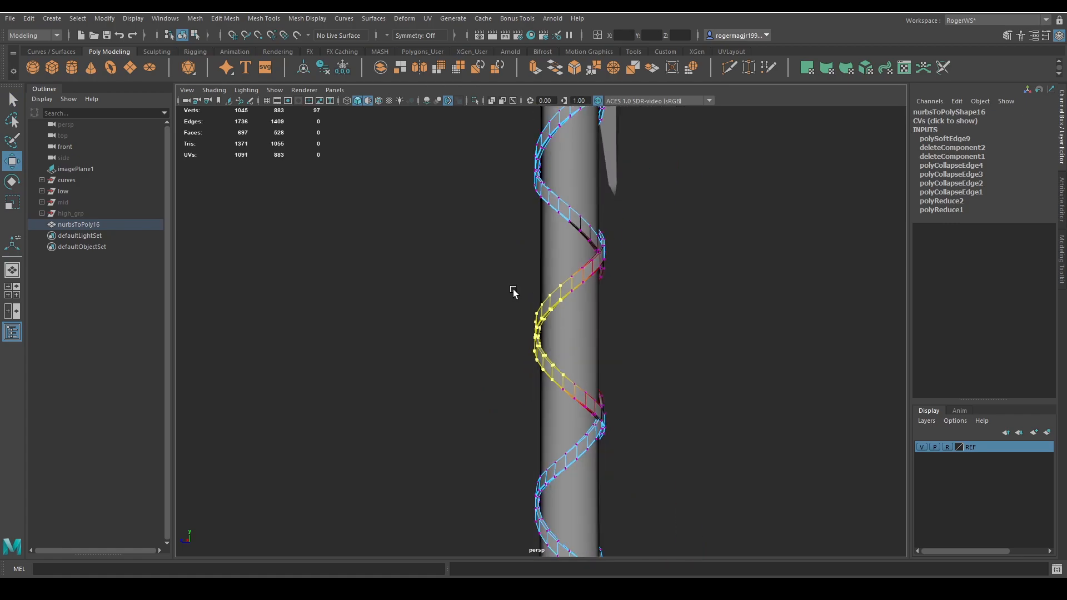
scroll(487, 311, up, 5)
alt+drag(515, 357, 534, 380)
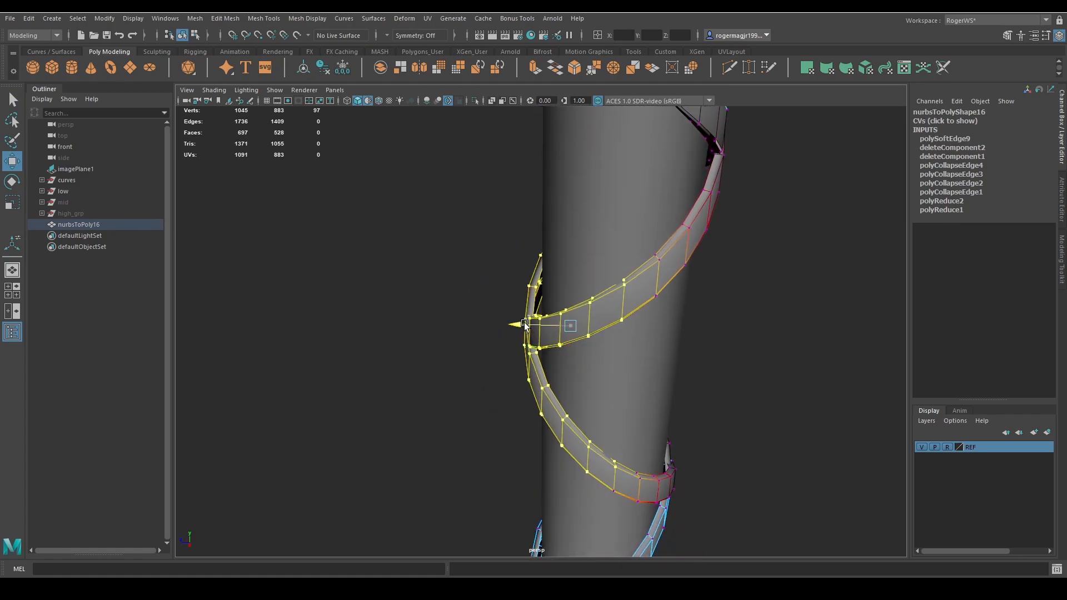
drag(524, 324, 650, 277)
Move the vertices of a turn on the handle's opposite side inward and return to object selection
scroll(535, 326, down, 3)
scroll(650, 278, down, 3)
alt+drag(583, 298, 595, 300)
scroll(595, 300, up, 4)
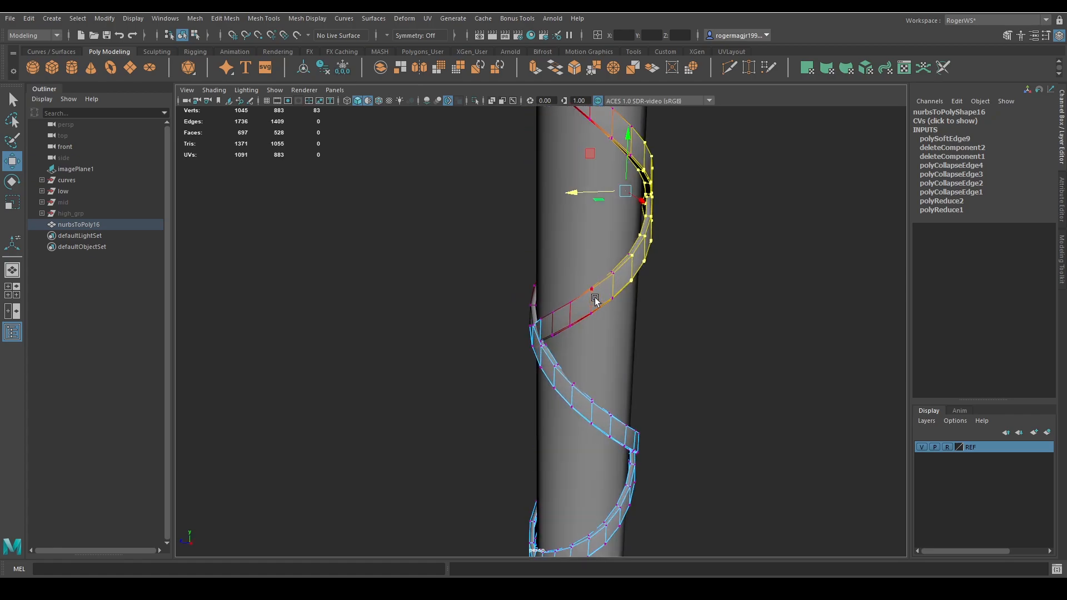
alt+middle_drag(595, 300, 534, 292)
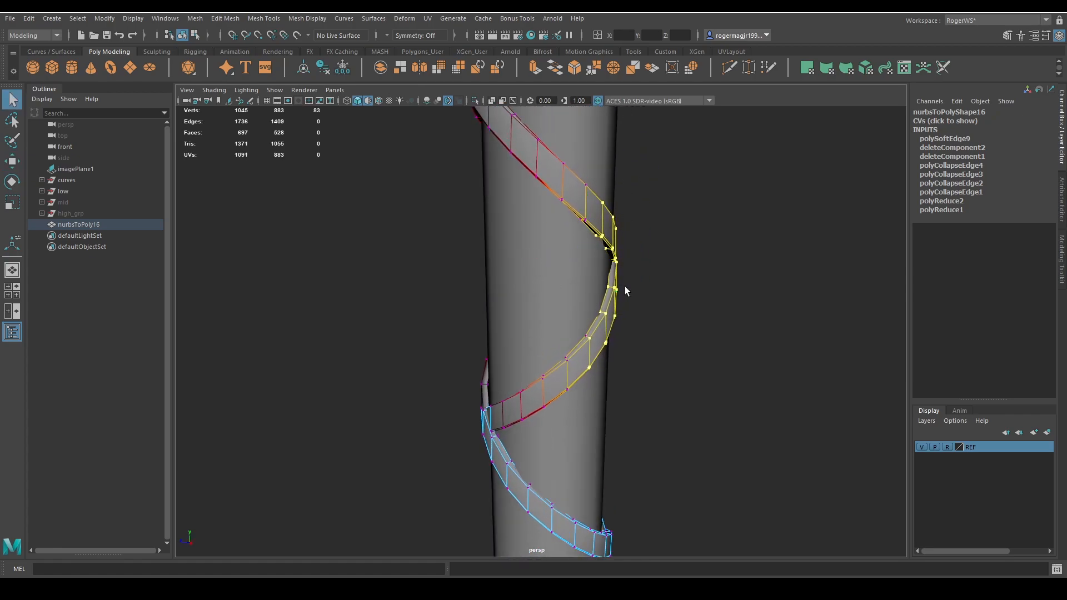
click(656, 290)
scroll(658, 293, down, 4)
alt+drag(660, 294, 671, 255)
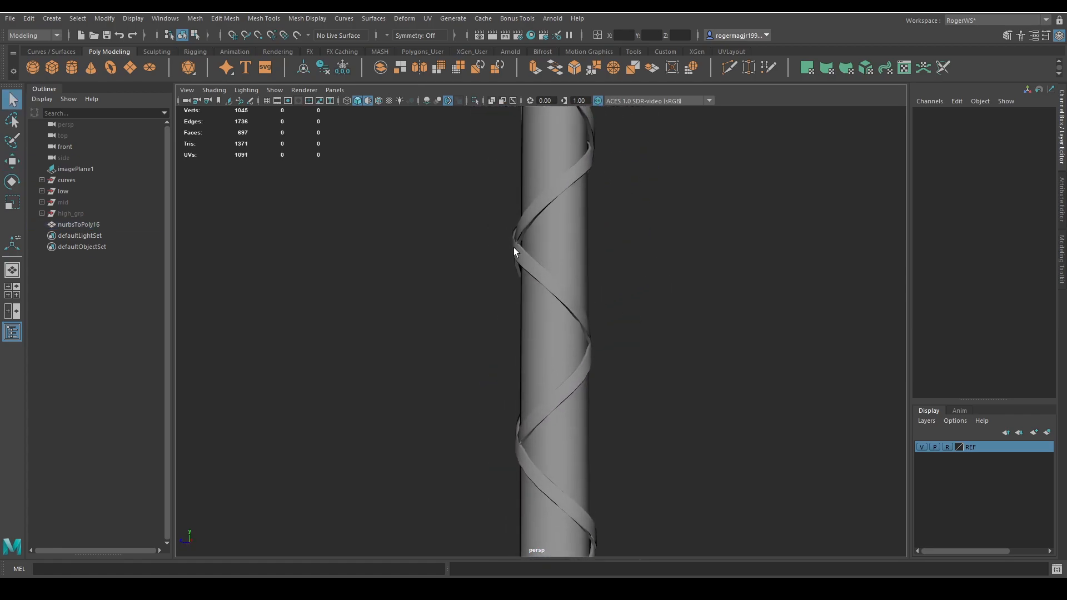
Try to move the vertices of another protruding strap turn closer to the handle with soft selection
click(514, 251)
drag(350, 192, 365, 204)
scroll(522, 344, up, 4)
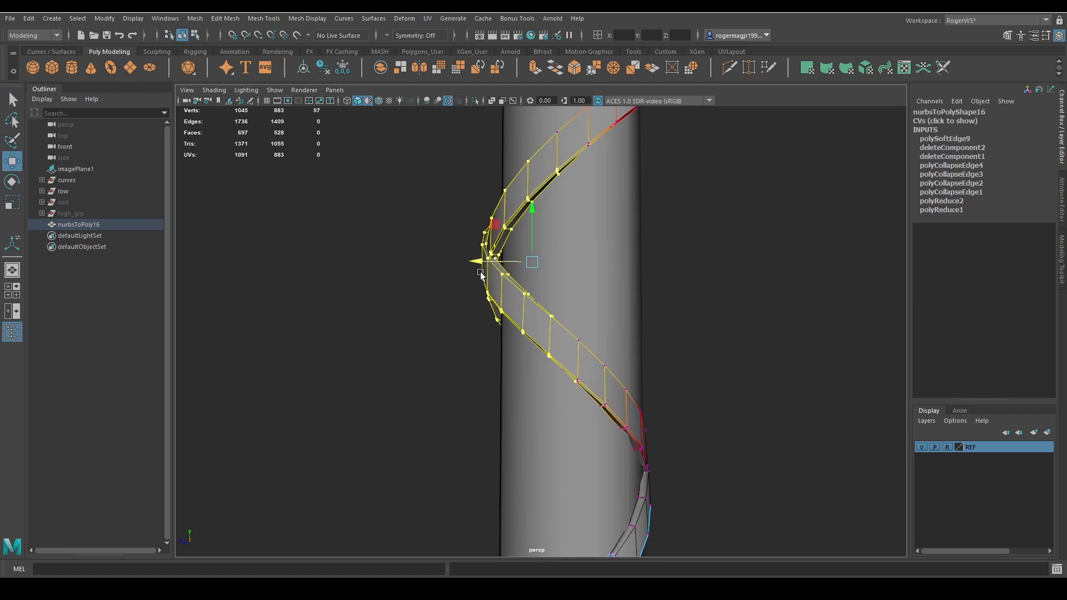
drag(481, 274, 485, 263)
alt+drag(498, 301, 576, 300)
click(688, 288)
scroll(688, 288, down, 4)
scroll(608, 346, down, 2)
Undo the latest soft-selection vertex move on the strap
key(ctrl+z)
key(ctrl+z)
click(609, 346)
key(ctrl+z)
key(ctrl+z)
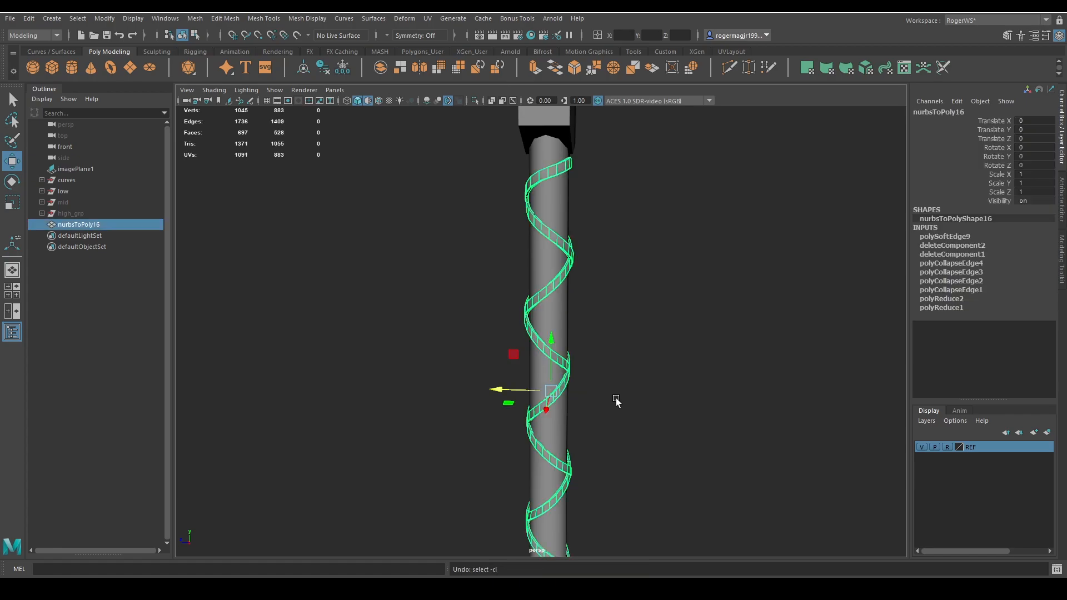
Try to adjust another section of the strap against the handle, and undo the change
alt+middle_drag(616, 400, 664, 351)
scroll(665, 350, up, 5)
drag(537, 217, 639, 377)
drag(549, 303, 543, 302)
scroll(693, 422, down, 3)
alt+middle_drag(692, 422, 651, 383)
key(ctrl+z)
key(ctrl+z)
key(ctrl+z)
Leave the Move tool and examine the strap's turns around the handle from several sides
scroll(675, 334, down, 1)
scroll(661, 334, down, 3)
key(q)
click(683, 254)
scroll(682, 257, down, 2)
alt+middle_drag(683, 267, 689, 342)
alt+drag(689, 342, 477, 321)
scroll(615, 328, down, 3)
scroll(586, 312, up, 4)
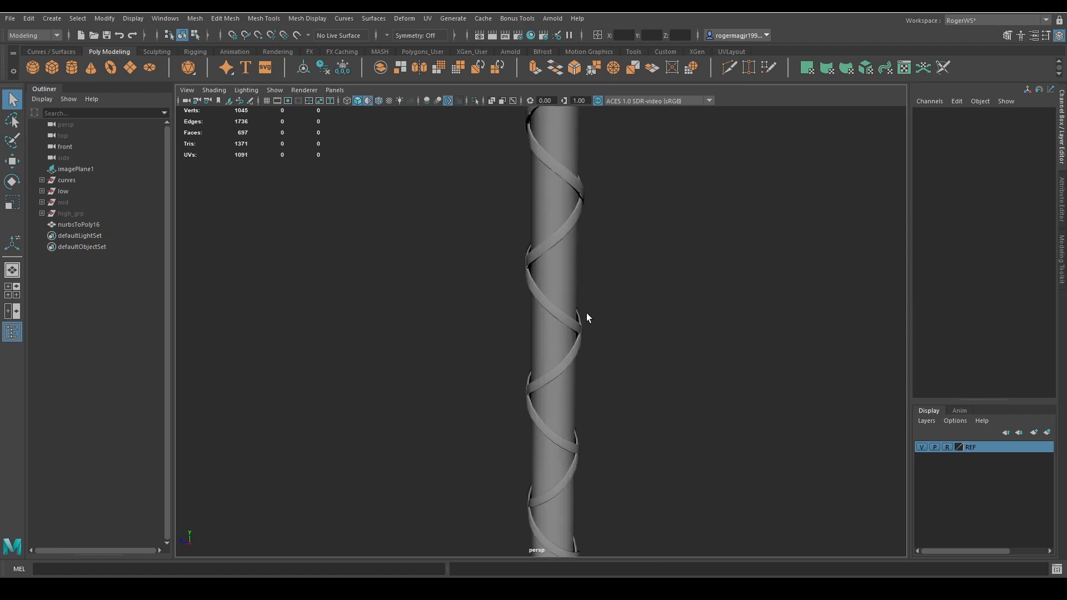
scroll(616, 349, up, 3)
alt+drag(586, 312, 588, 339)
click(531, 331)
click(622, 338)
click(588, 339)
scroll(466, 232, down, 4)
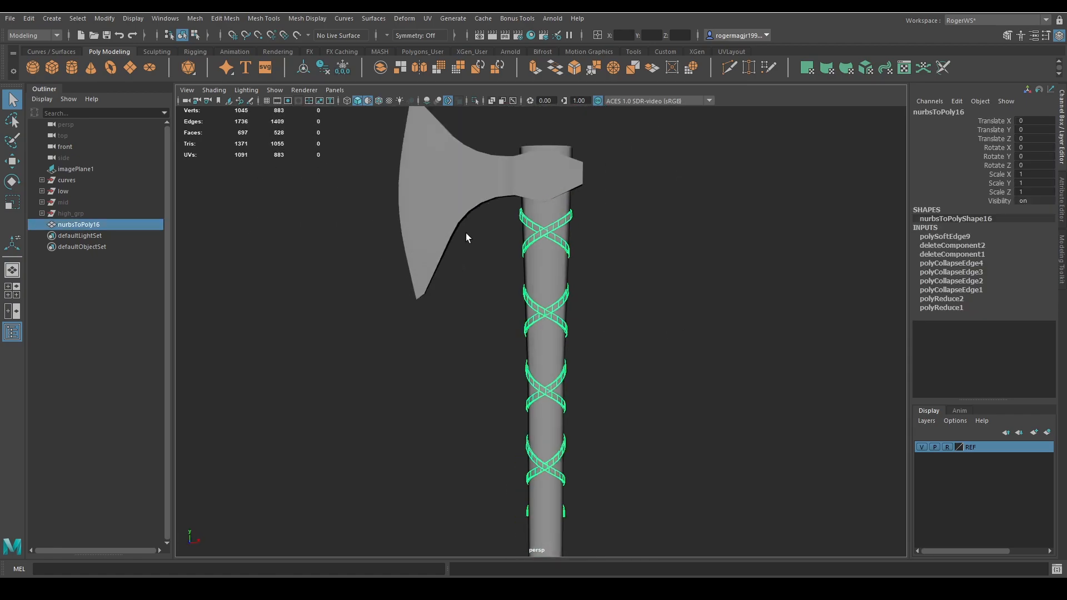
Select the strap and the axe together to check the total polygon count, and clear the selection
shift+click(448, 329)
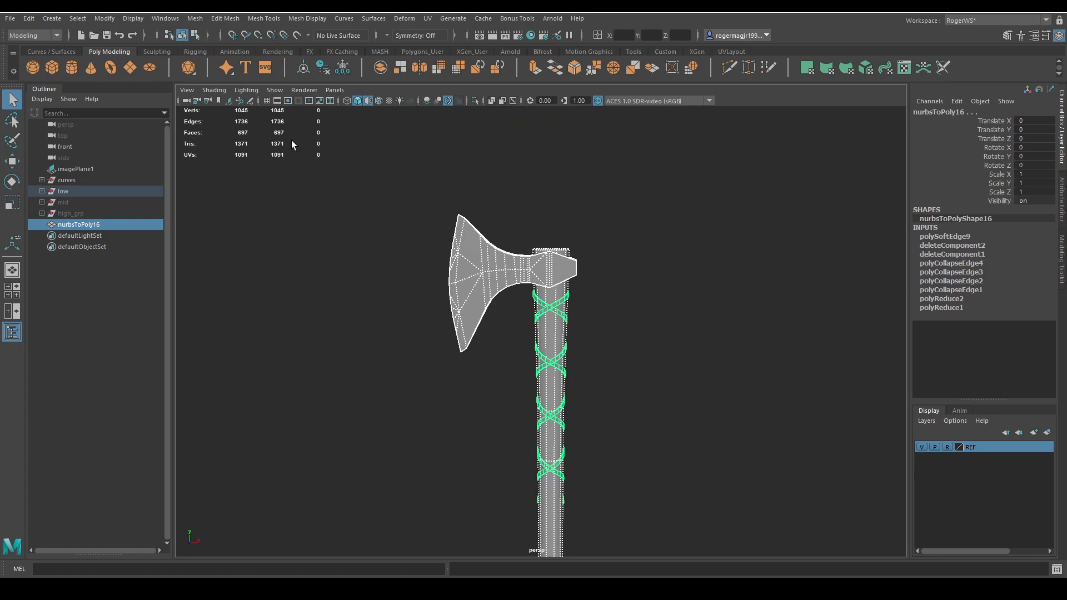
alt+middle_drag(416, 279, 371, 181)
scroll(497, 275, up, 5)
alt+middle_drag(506, 366, 613, 312)
click(539, 276)
mouse_move(633, 314)
alt+mouse_down()
mouse_move(410, 312)
mouse_move(521, 307)
mouse_move(552, 326)
mouse_move(525, 189)
mouse_move(608, 278)
mouse_move(554, 340)
mouse_move(688, 312)
alt+mouse_up()
click(532, 289)
click(688, 311)
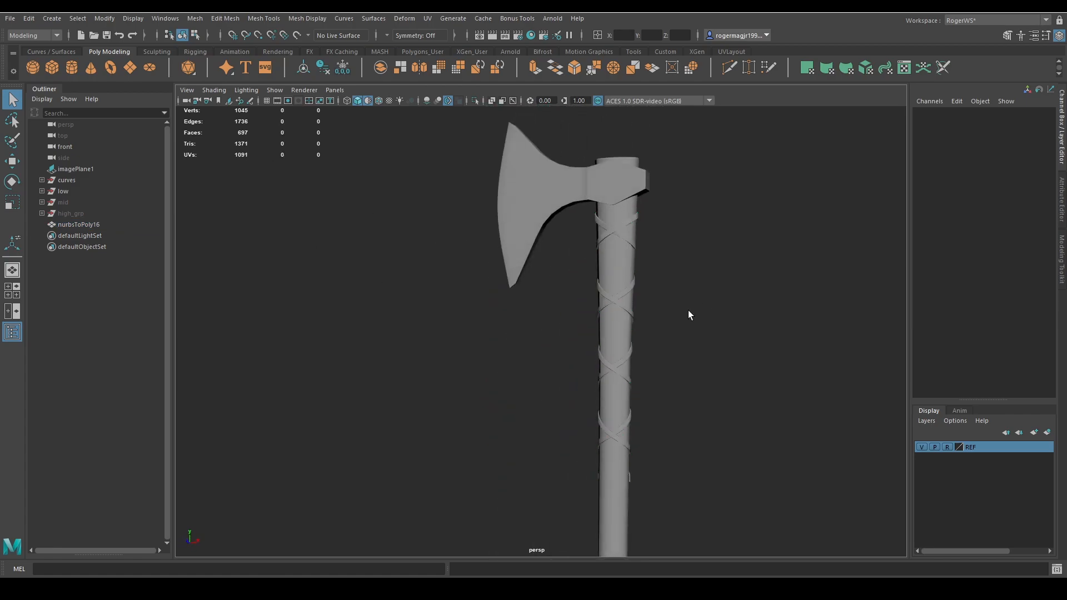
Examine the whole axe with and without the wireframe over the shading
key(alt+5)
alt+middle_drag(688, 310, 657, 313)
mouse_move(657, 313)
alt+mouse_down()
mouse_move(645, 314)
mouse_move(678, 316)
alt+mouse_up()
key(alt+5)
alt+middle_drag(678, 316, 627, 210)
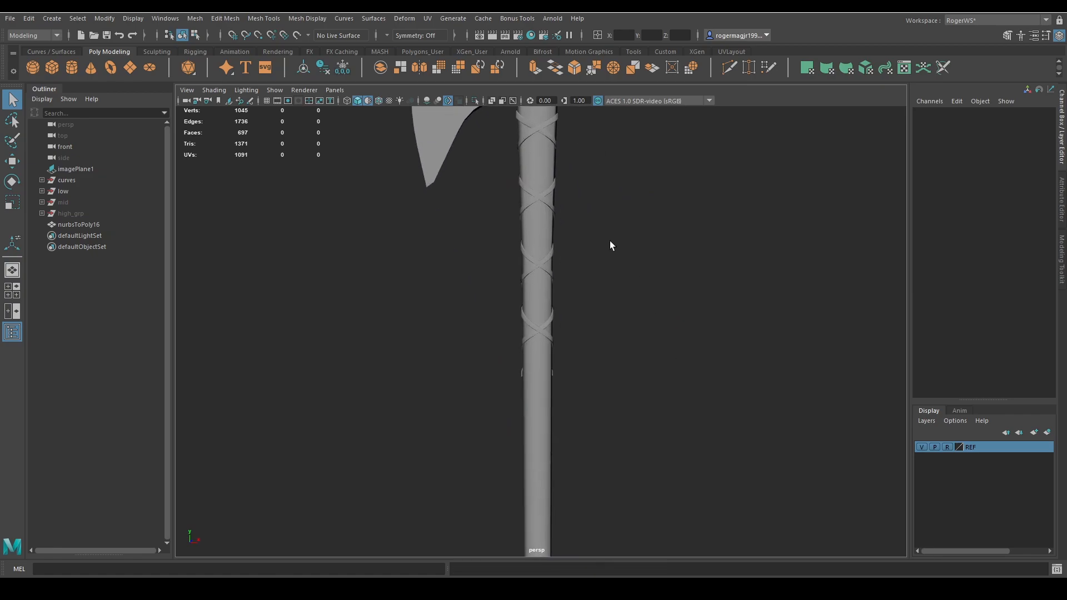
Examine the handle and its crossing strips from several sides, with the wireframe overlay on and off
scroll(609, 241, down, 2)
key(alt+5)
alt+middle_drag(566, 361, 560, 276)
scroll(512, 285, up, 4)
key(alt+5)
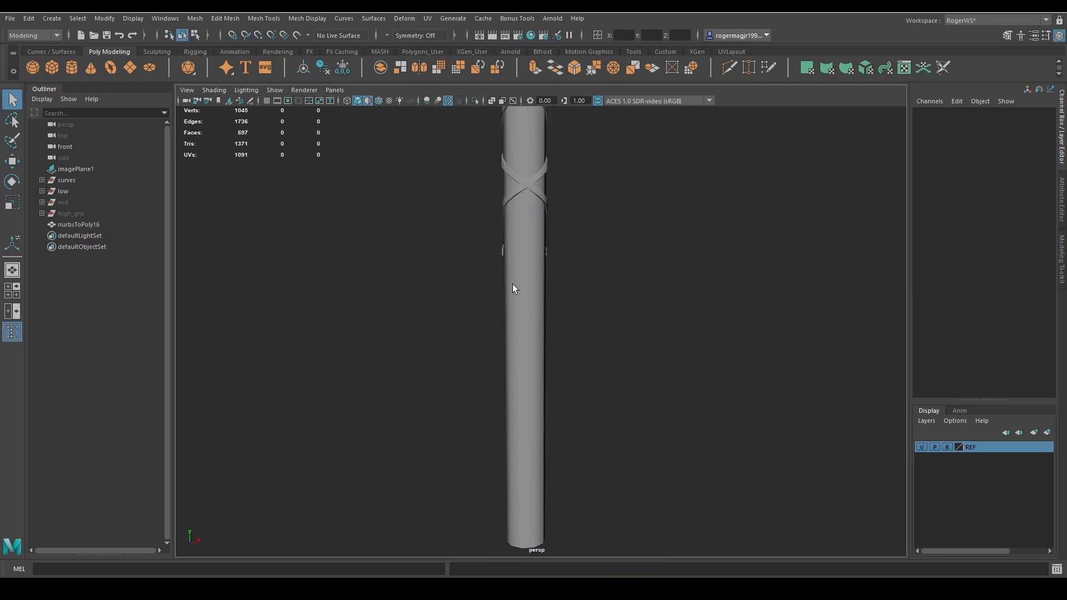
click(512, 344)
alt+middle_drag(591, 332, 573, 322)
scroll(581, 324, down, 2)
alt+middle_drag(600, 322, 615, 354)
scroll(595, 345, up, 4)
alt+middle_drag(574, 240, 600, 308)
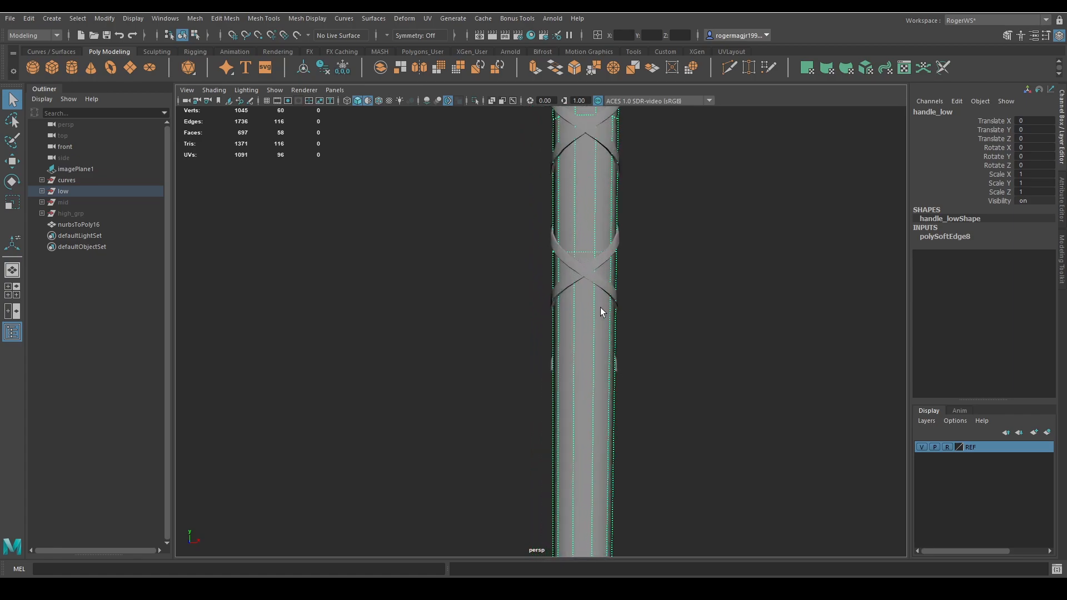
click(582, 273)
alt+drag(675, 302, 559, 309)
click(666, 314)
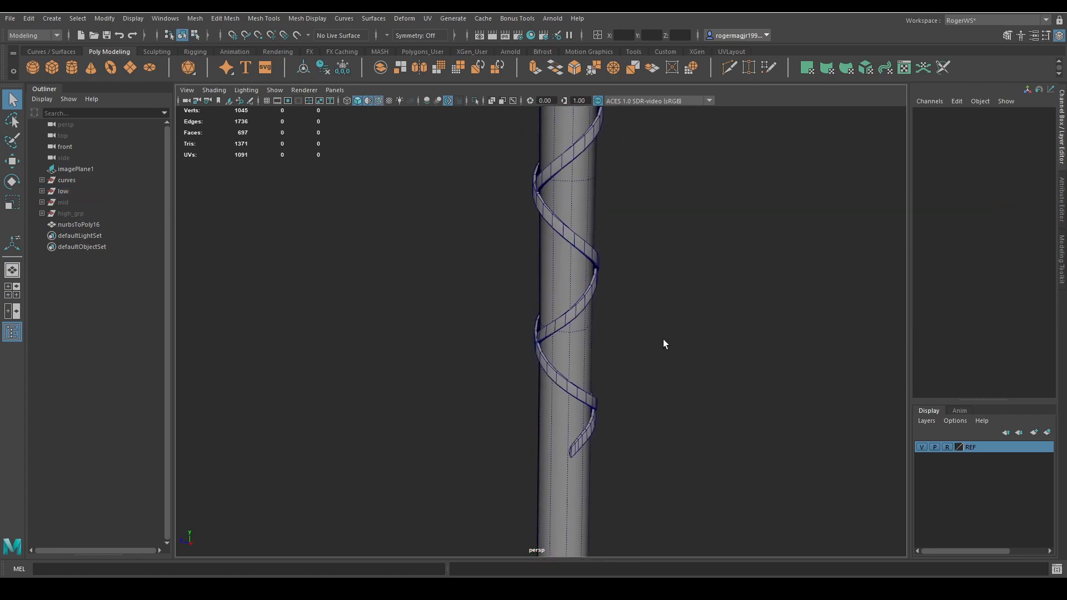
alt+drag(662, 343, 545, 344)
mouse_move(539, 326)
alt+mouse_down()
mouse_move(562, 295)
mouse_move(522, 334)
alt+mouse_up()
Delete the construction history of the crossing strips mesh wrapped around the handle
click(516, 345)
shift+right_drag(572, 267, 658, 270)
click(586, 268)
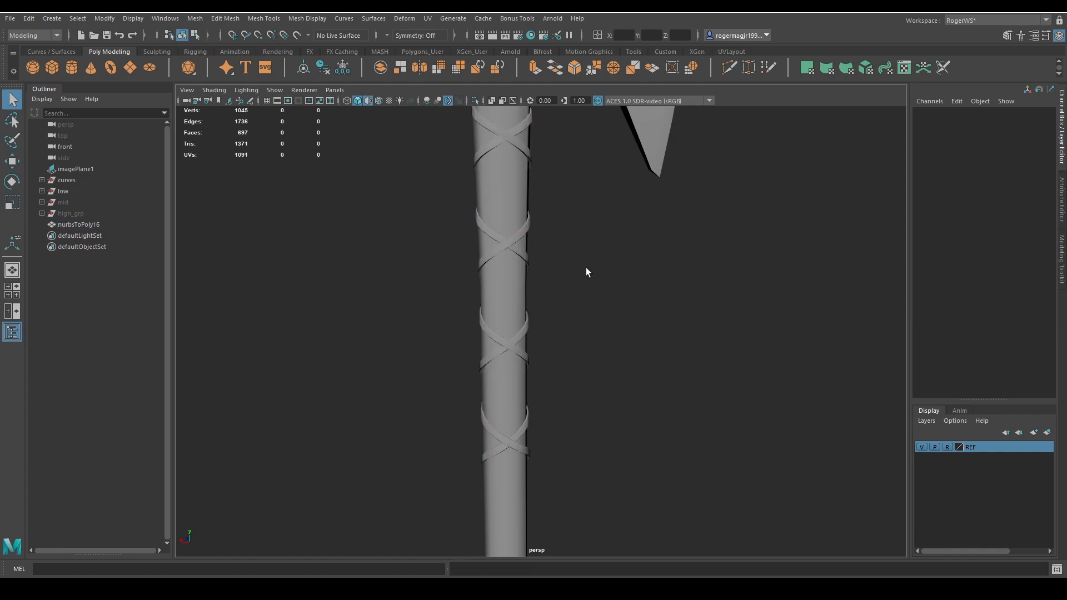
click(516, 253)
shift+right_drag(554, 225, 632, 229)
click(633, 229)
click(509, 239)
click(322, 67)
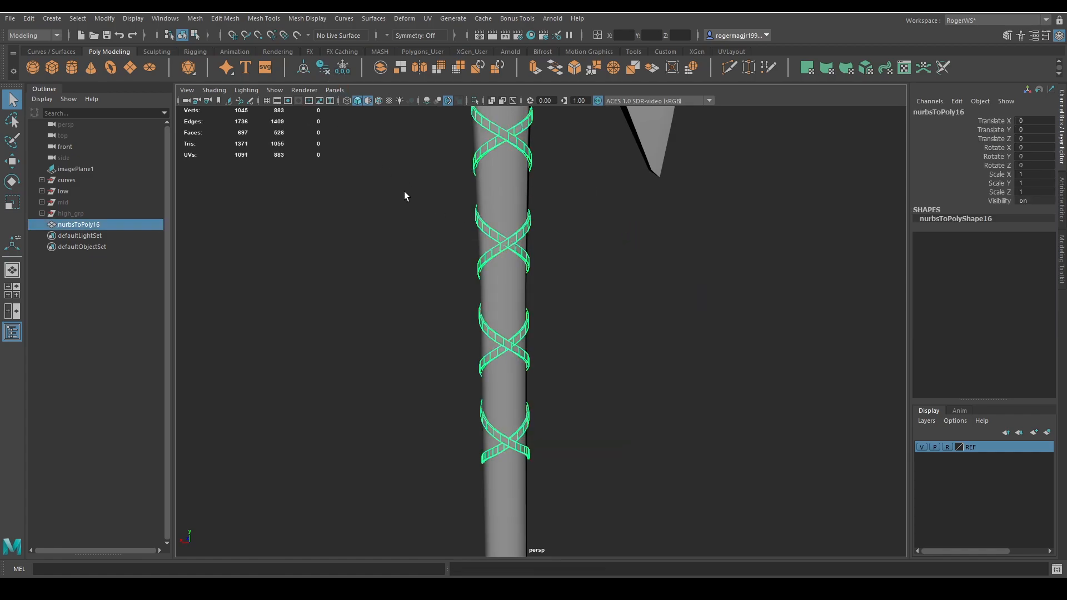
Examine the whole low-poly axe and the strips around its handle, close up and from a distance
alt+drag(404, 191, 568, 282)
click(596, 246)
scroll(608, 281, up, 4)
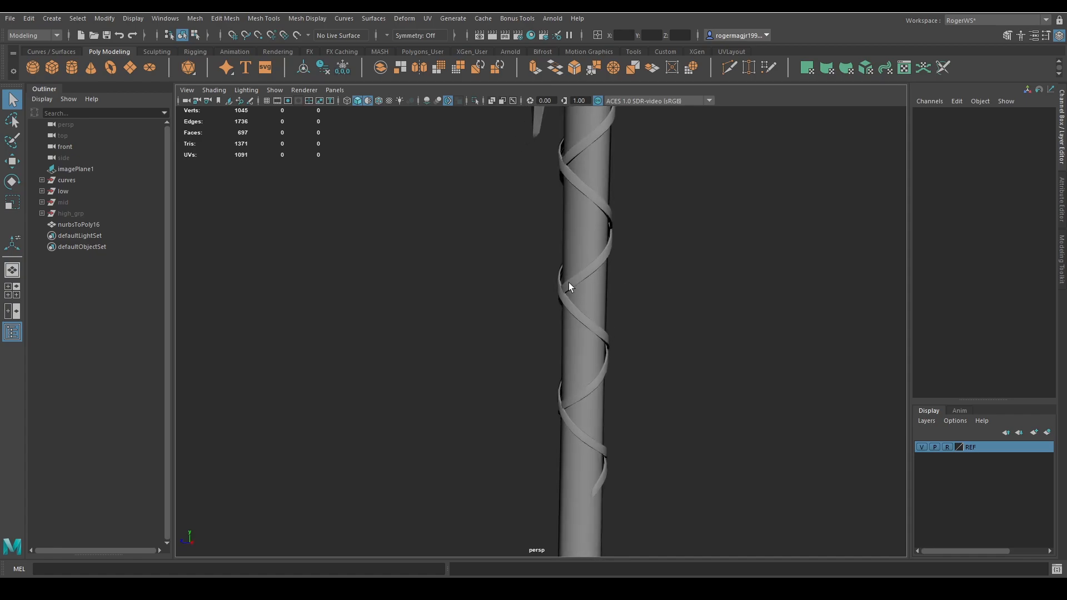
scroll(568, 282, up, 4)
alt+middle_drag(578, 248, 552, 246)
alt+drag(559, 285, 603, 367)
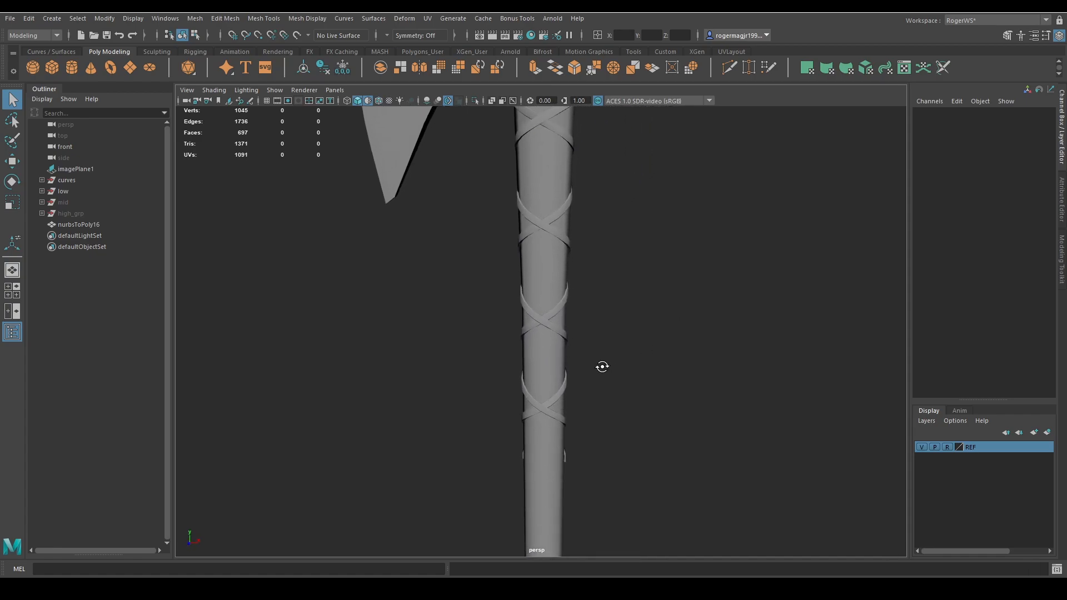
key(alt+5)
scroll(603, 359, down, 4)
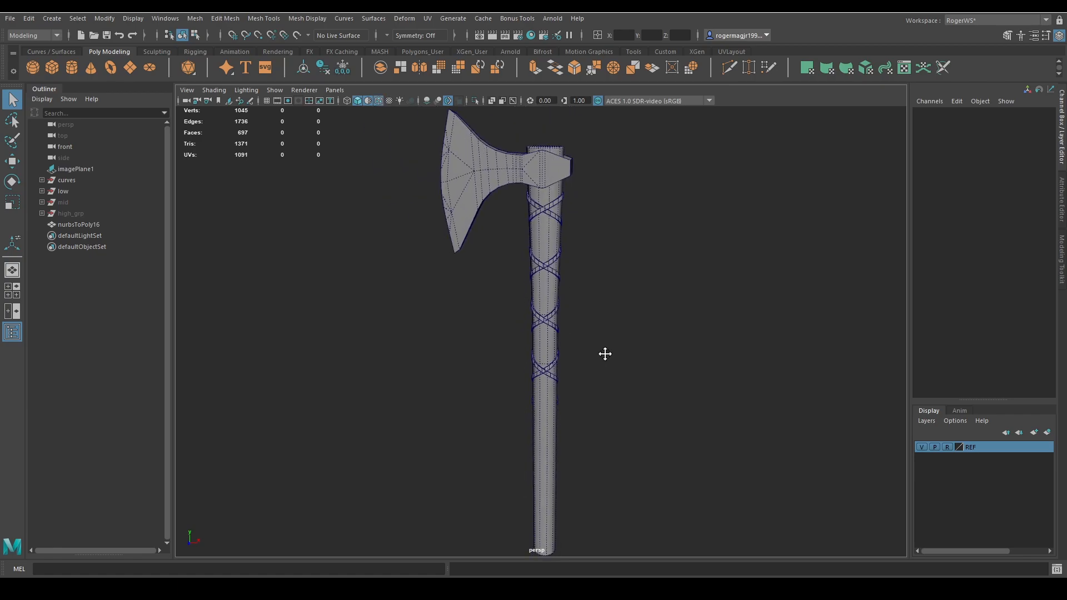
alt+middle_drag(605, 352, 605, 336)
key(alt+5)
scroll(605, 337, up, 5)
alt+drag(605, 336, 612, 359)
alt+drag(613, 419, 352, 374)
Move the crossing strips mesh into the low group and rename it cross_strips_low
click(84, 234)
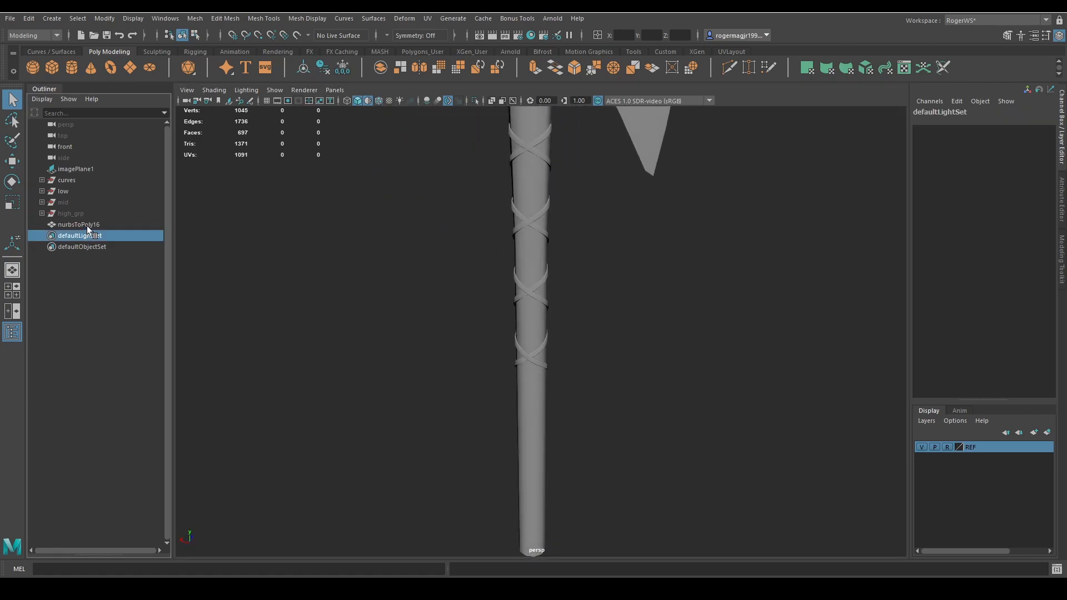
click(84, 224)
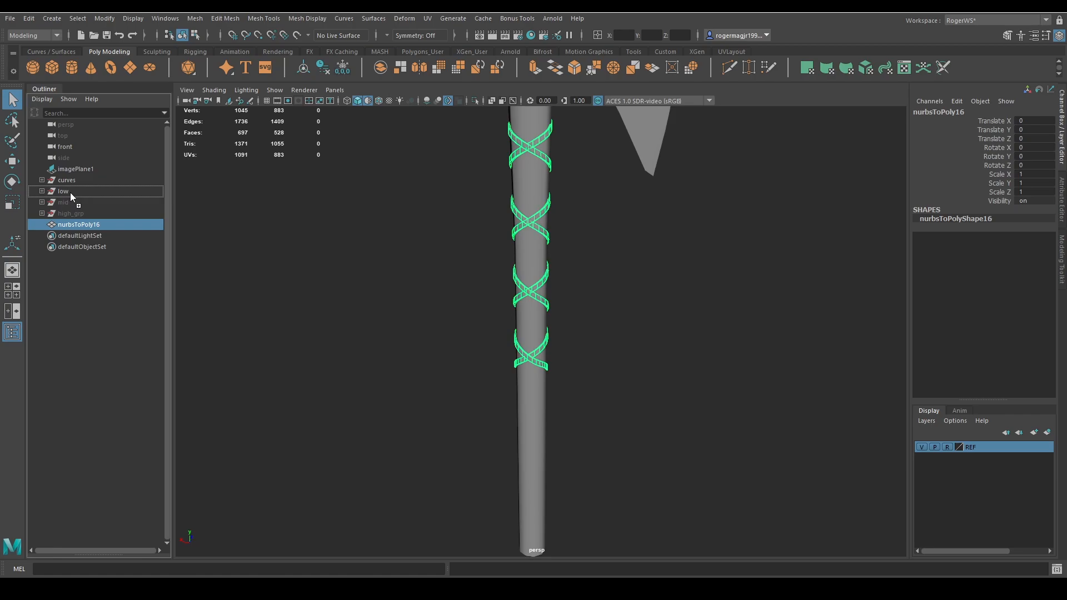
drag(70, 192, 68, 191)
click(42, 191)
double_click(89, 224)
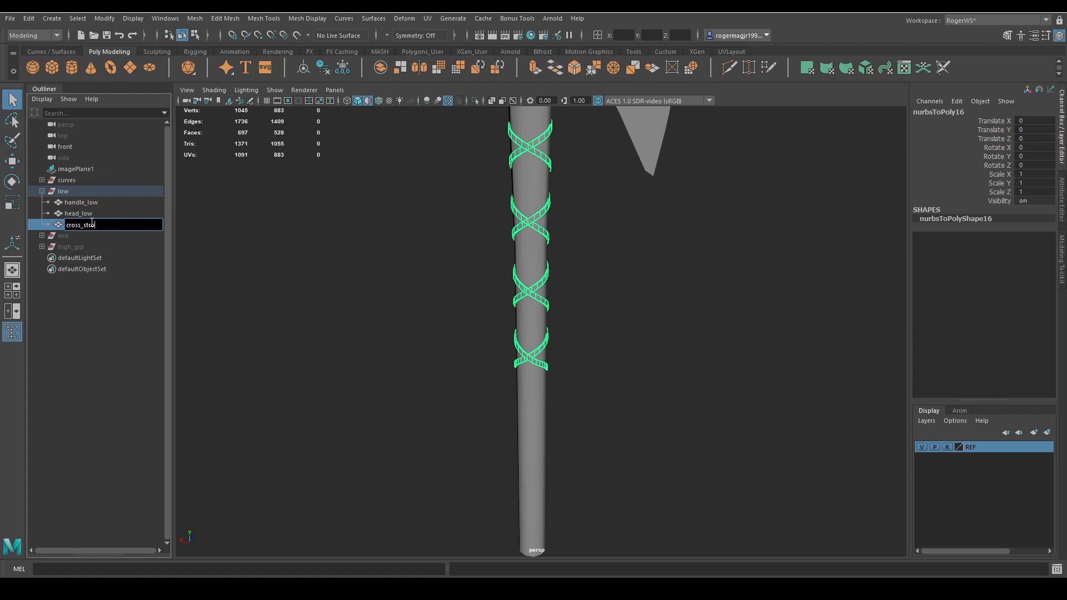
text(cross_strips_low)
key(Return)
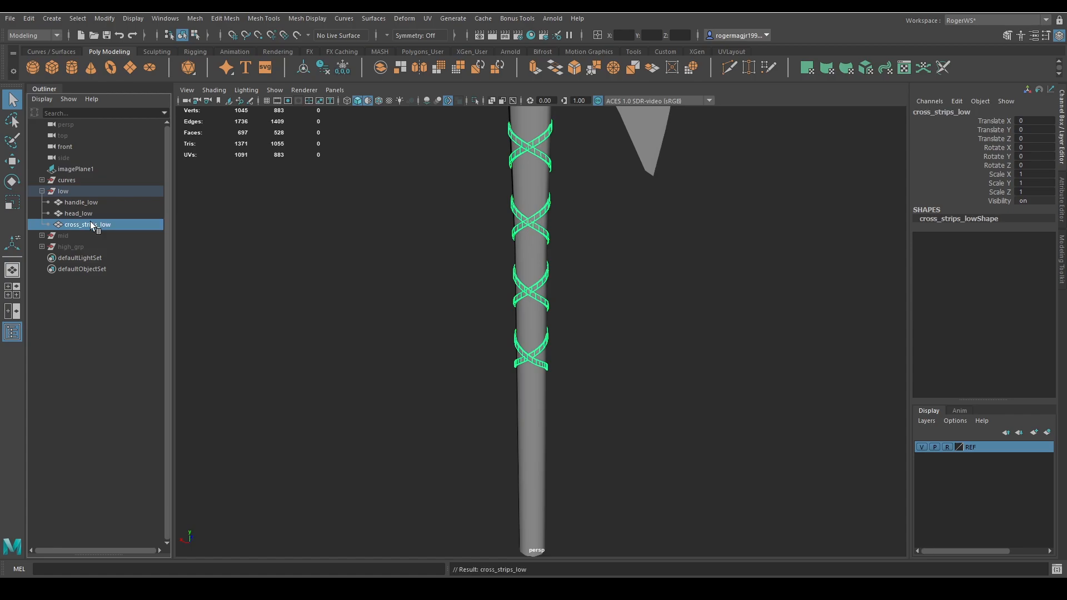
Clear the selection and save the scene
click(676, 342)
key(f)
key(ctrl+s)
Undo the deletion of the crossing strips' construction history
alt+drag(658, 353, 902, 353)
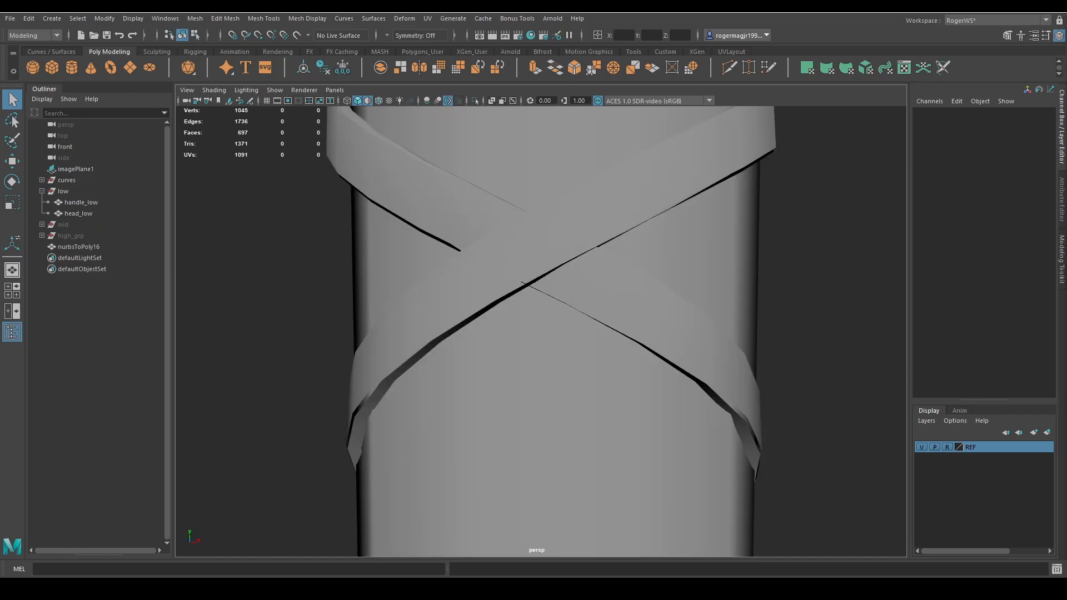
alt+right_drag(807, 258, 815, 262)
alt+drag(815, 262, 810, 228)
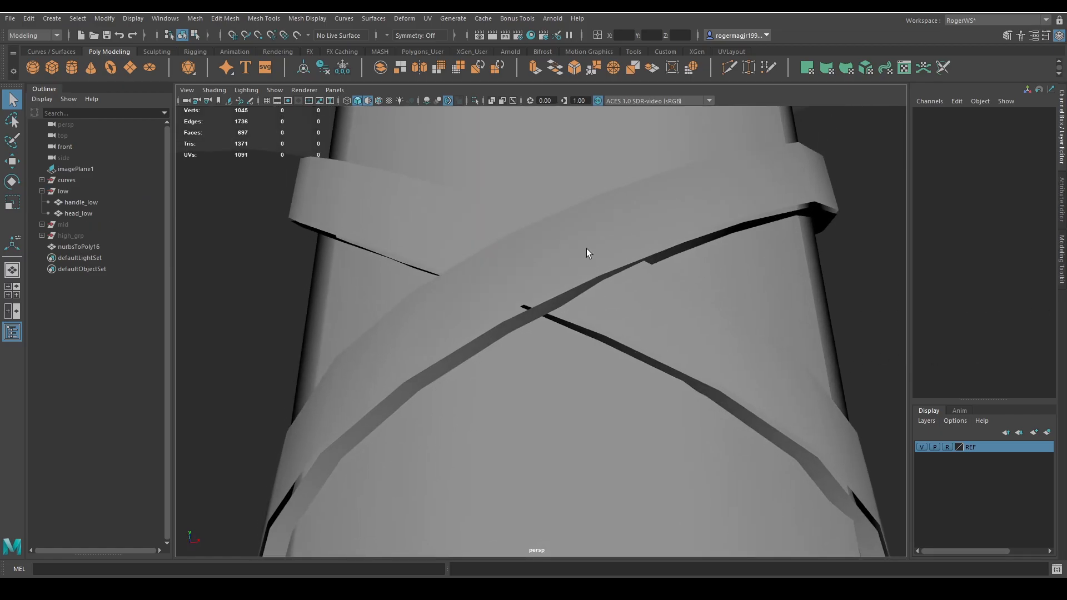
click(586, 249)
alt+drag(586, 249, 632, 295)
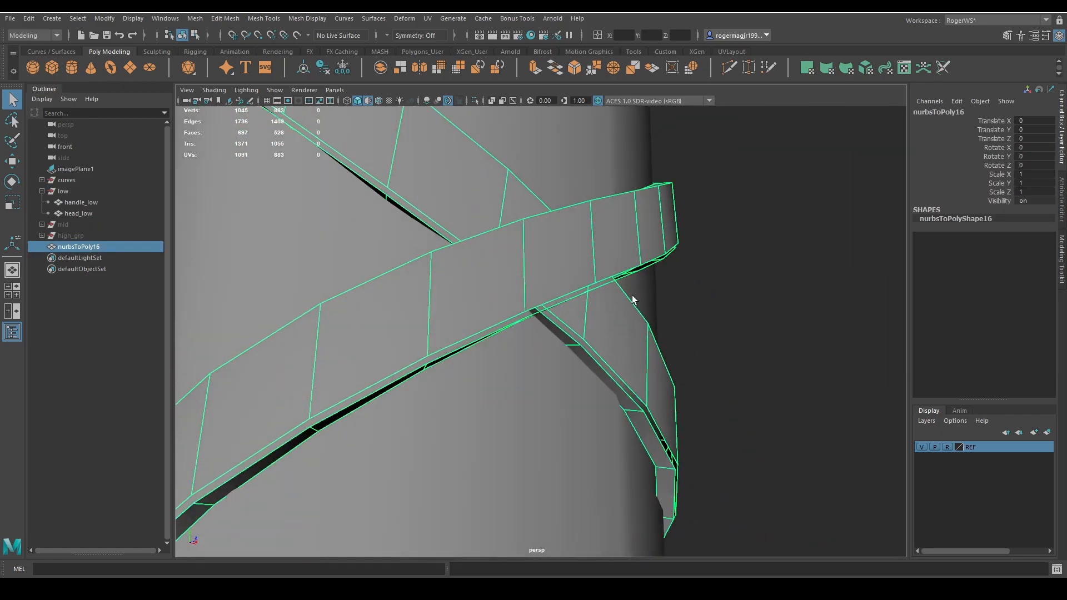
key(ctrl+z)
key(ctrl+z)
key(ctrl+z)
key(ctrl+z)
key(ctrl+z)
key(ctrl+z)
key(ctrl+z)
alt+right_drag(704, 292, 732, 292)
key(ctrl+z)
key(ctrl+z)
key(ctrl+z)
key(ctrl+z)
key(ctrl+z)
key(ctrl+z)
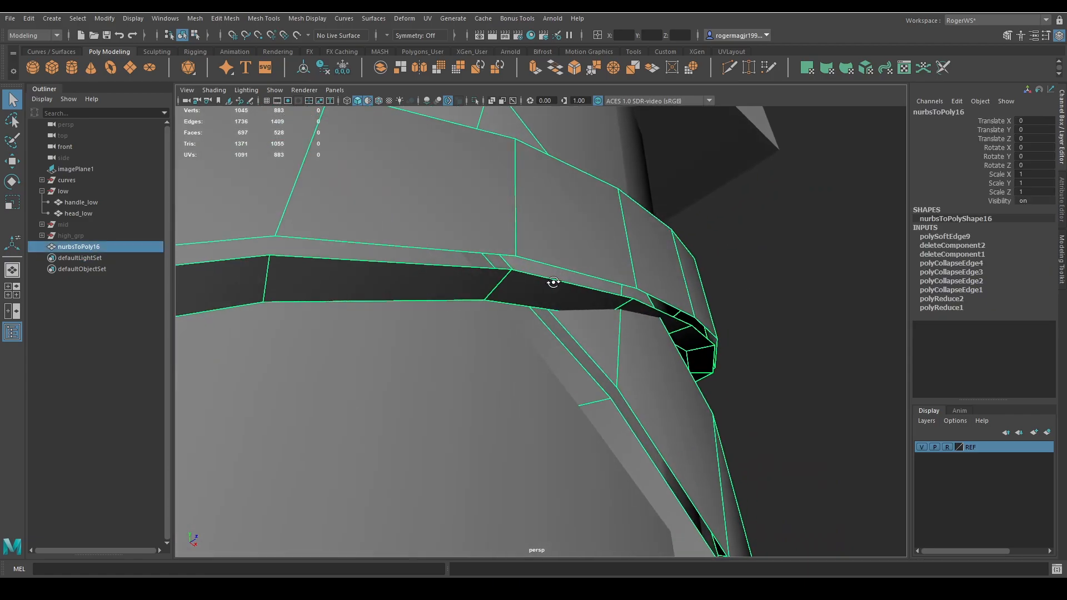
Undo the edge softening on the strips mesh and the last deletion of its faces
key(ctrl+z)
key(ctrl+z)
key(ctrl+z)
key(ctrl+z)
key(ctrl+z)
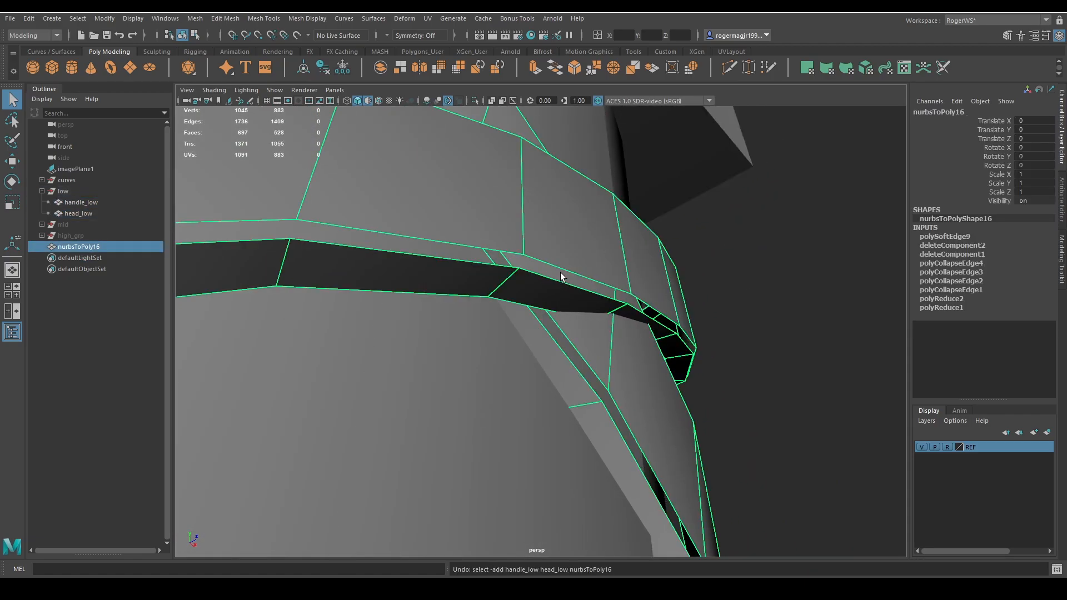
key(ctrl+z)
key(ctrl+z)
key(ctrl+z)
key(ctrl+z)
key(ctrl+z)
key(ctrl+z)
key(ctrl+z)
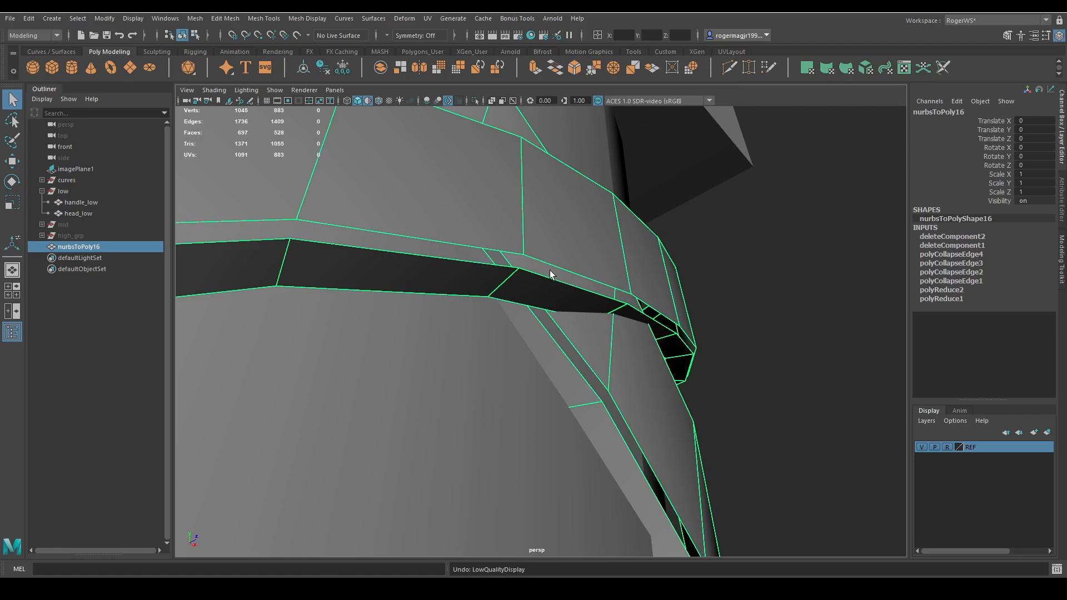
key(ctrl+z)
key(ctrl+z)
key(ctrl+z)
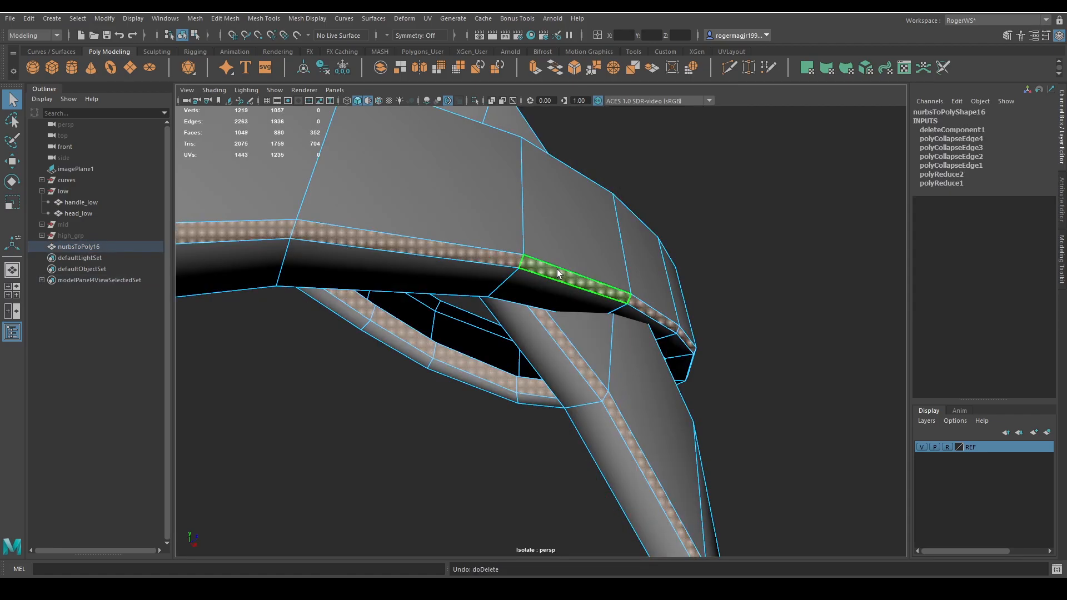
Select the narrow inner rim faces along the lower edge of one spiralling strip, down to its free end, and delete them
alt+drag(568, 274, 731, 302)
click(612, 249)
scroll(583, 267, down, 5)
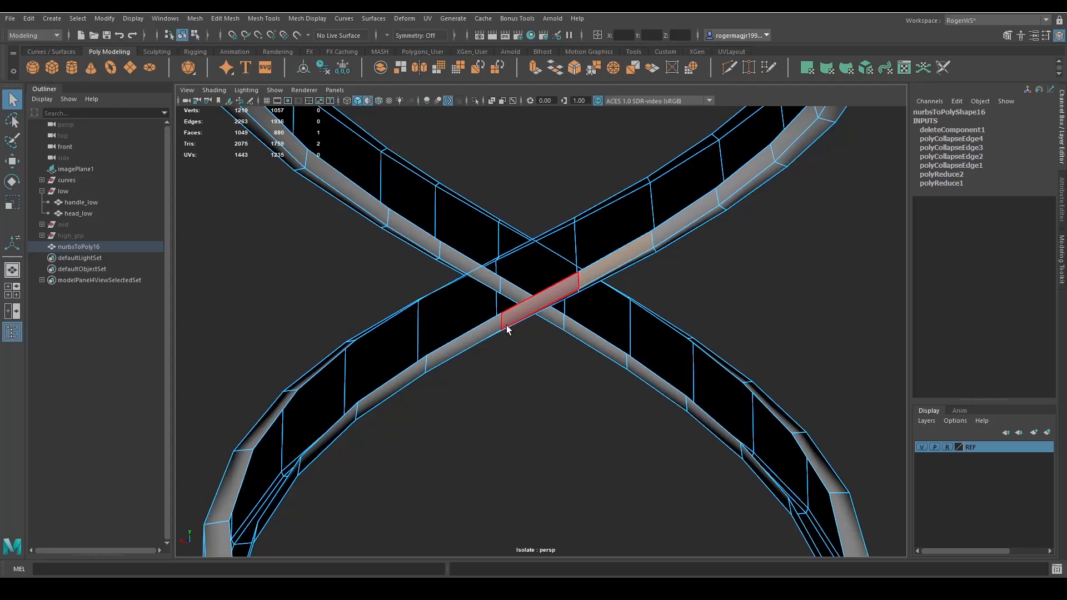
shift+double_click(402, 372)
scroll(406, 369, down, 5)
alt+drag(422, 361, 514, 323)
alt+middle_drag(514, 323, 639, 214)
scroll(635, 224, up, 5)
alt+drag(635, 223, 580, 263)
shift+click(601, 209)
scroll(609, 225, down, 5)
scroll(580, 262, up, 5)
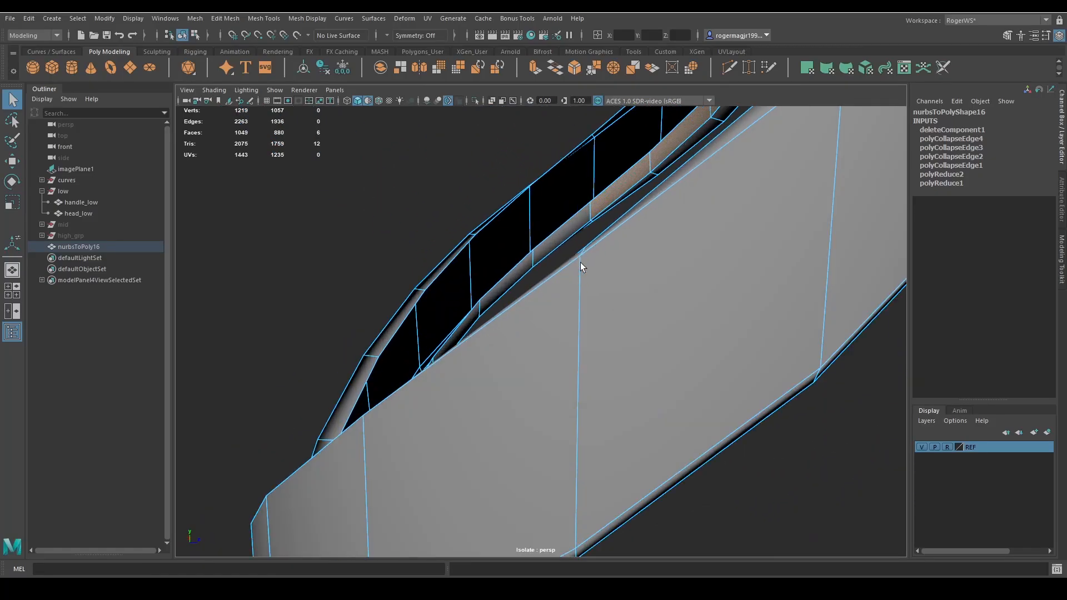
shift+click(557, 255)
scroll(544, 281, down, 5)
alt+middle_drag(543, 286, 546, 174)
alt+drag(547, 174, 339, 264)
shift+double_click(292, 341)
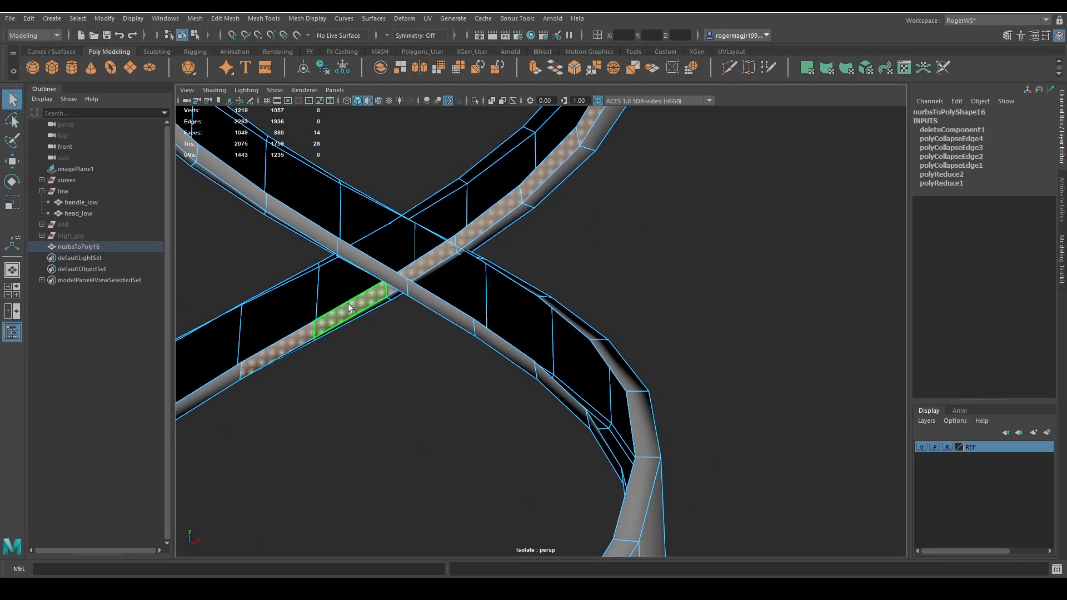
scroll(649, 175, down, 5)
alt+drag(649, 175, 522, 323)
scroll(648, 262, up, 4)
scroll(497, 269, up, 3)
scroll(498, 269, down, 4)
shift+click(581, 278)
scroll(581, 278, down, 3)
alt+drag(581, 278, 682, 185)
scroll(535, 300, up, 3)
shift+double_click(393, 401)
scroll(538, 358, down, 3)
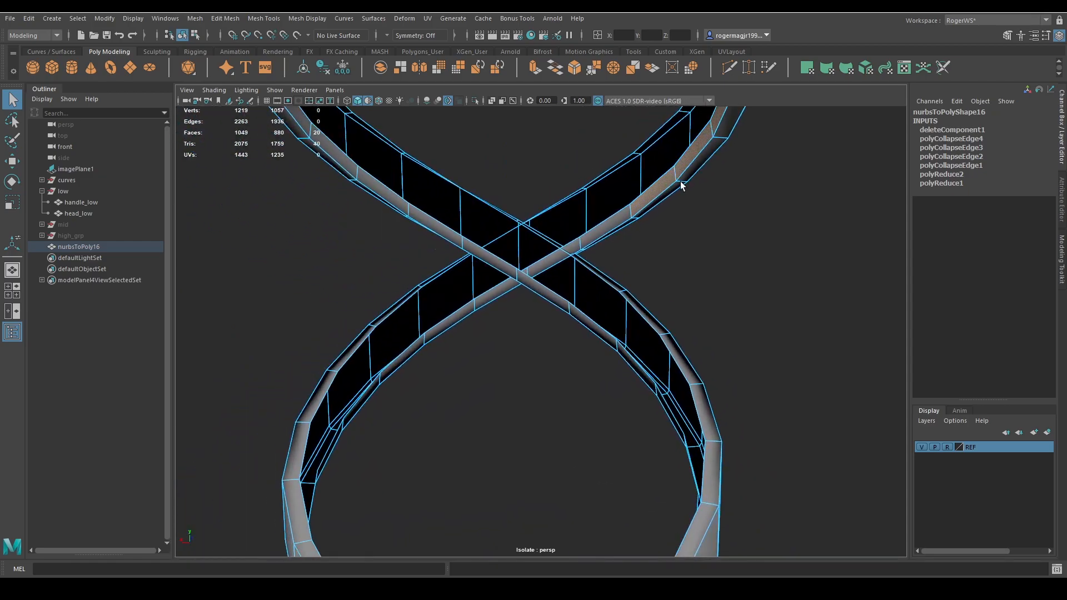
alt+drag(595, 250, 449, 189)
shift+double_click(407, 310)
scroll(453, 216, up, 3)
shift+double_click(398, 383)
scroll(482, 366, down, 4)
alt+drag(482, 365, 515, 295)
scroll(514, 295, up, 3)
shift+click(600, 136)
alt+drag(602, 144, 491, 152)
shift+double_click(438, 253)
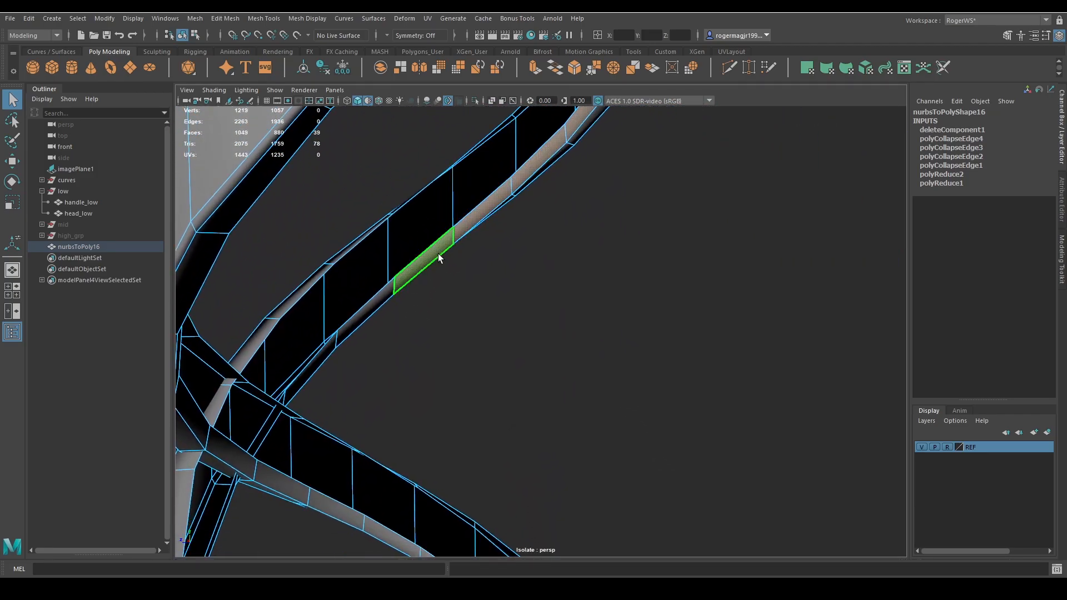
alt+drag(436, 269, 525, 255)
alt+drag(496, 312, 385, 334)
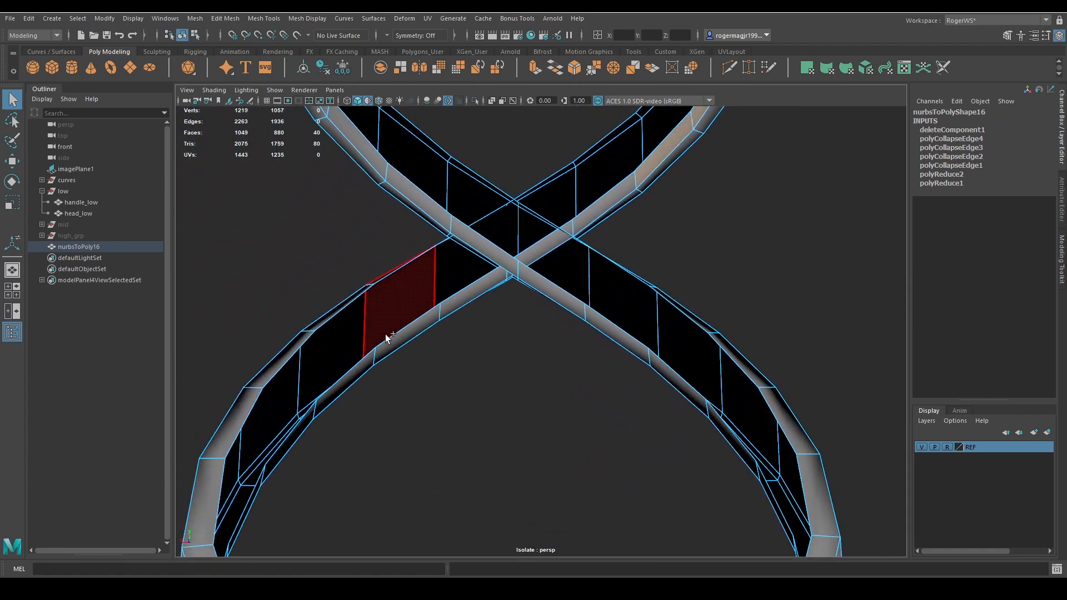
shift+click(385, 335)
shift+click(600, 209)
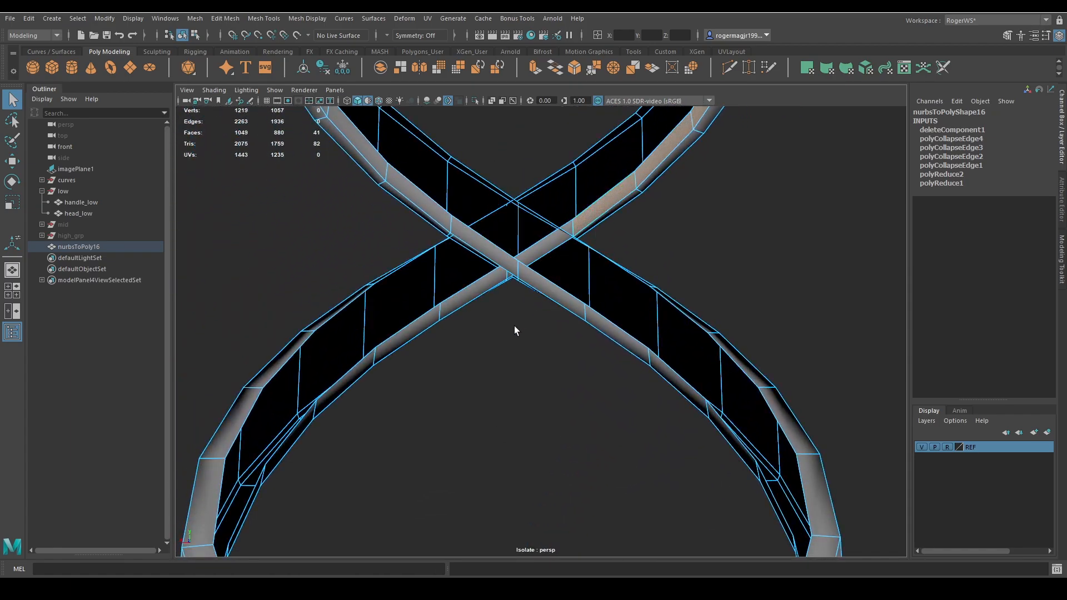
shift+click(558, 238)
mouse_move(557, 238)
alt+mouse_down()
mouse_move(472, 316)
mouse_move(512, 261)
mouse_move(521, 328)
mouse_move(472, 237)
mouse_move(548, 352)
mouse_move(643, 274)
mouse_move(624, 228)
mouse_move(661, 226)
mouse_move(615, 329)
mouse_move(562, 245)
alt+mouse_up()
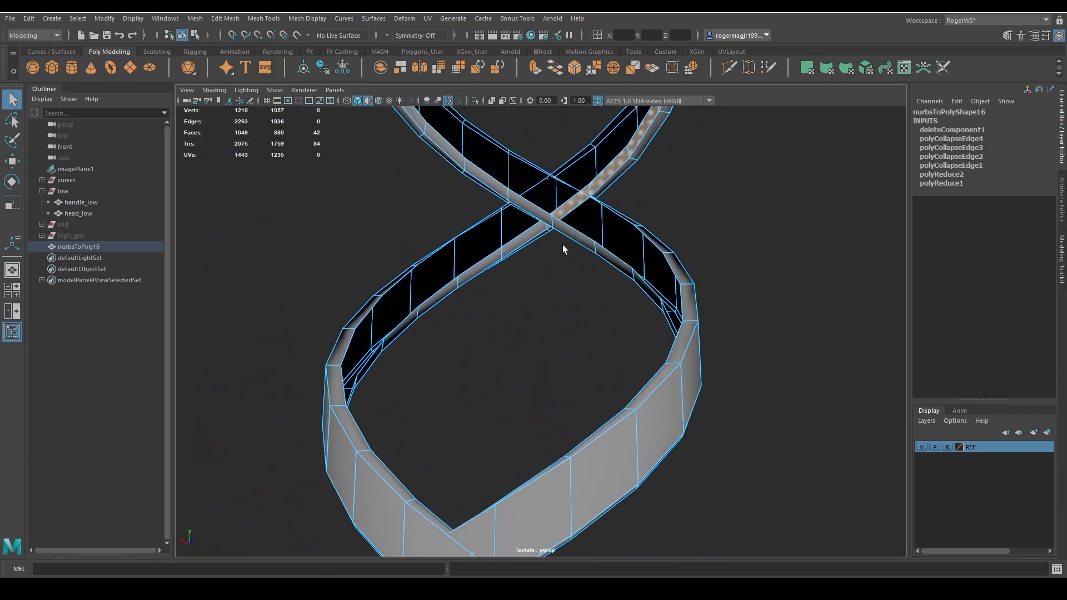
shift+click(389, 331)
alt+drag(388, 332, 596, 205)
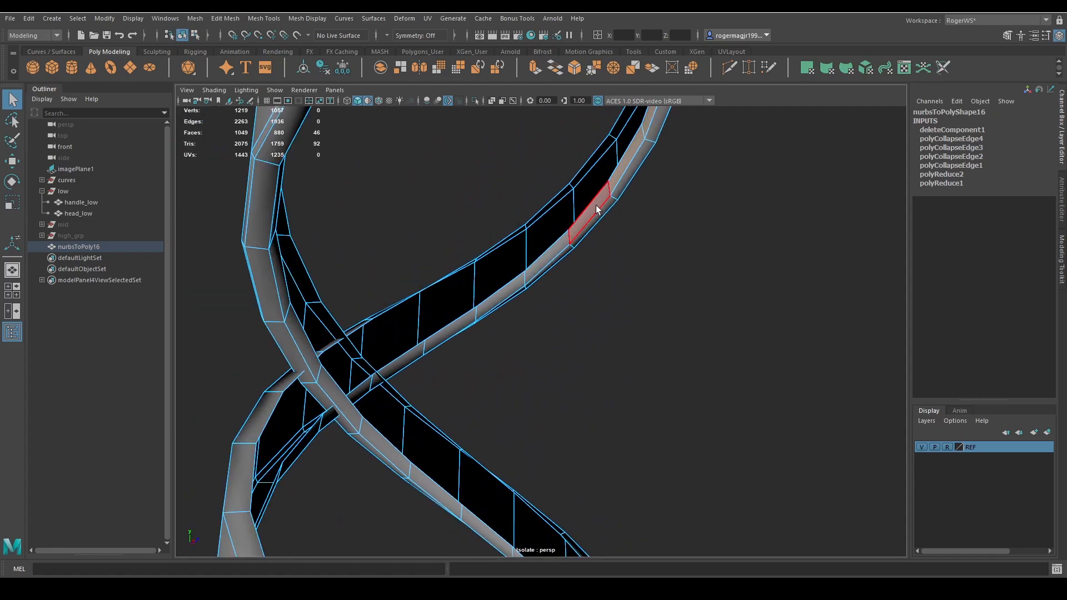
shift+click(597, 204)
alt+drag(558, 288, 656, 191)
shift+double_click(450, 374)
scroll(474, 369, down, 4)
scroll(474, 369, up, 4)
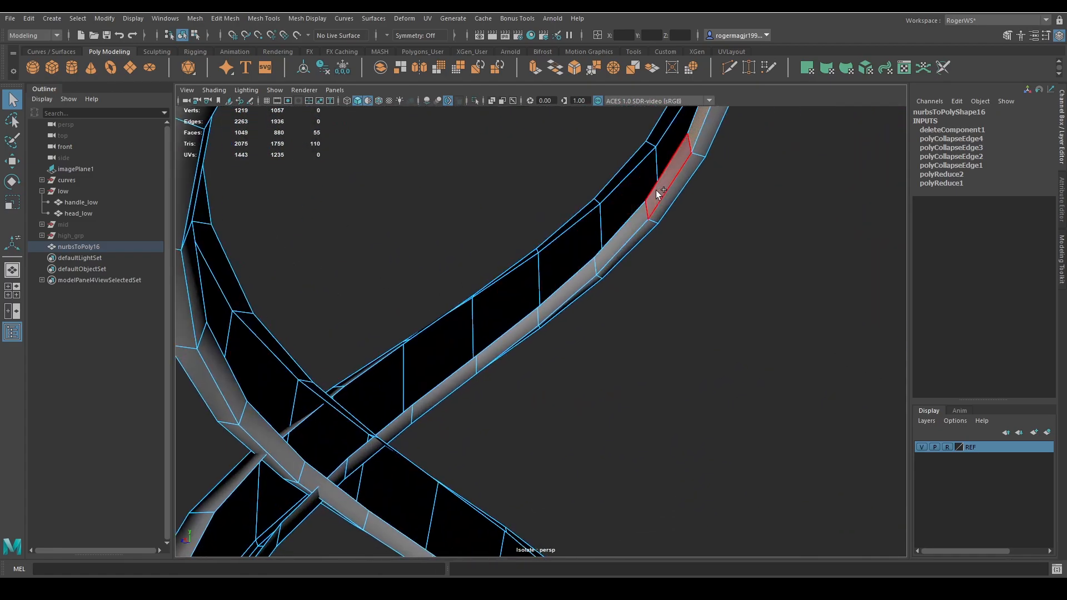
shift+double_click(366, 449)
alt+drag(366, 449, 558, 265)
scroll(558, 265, down, 3)
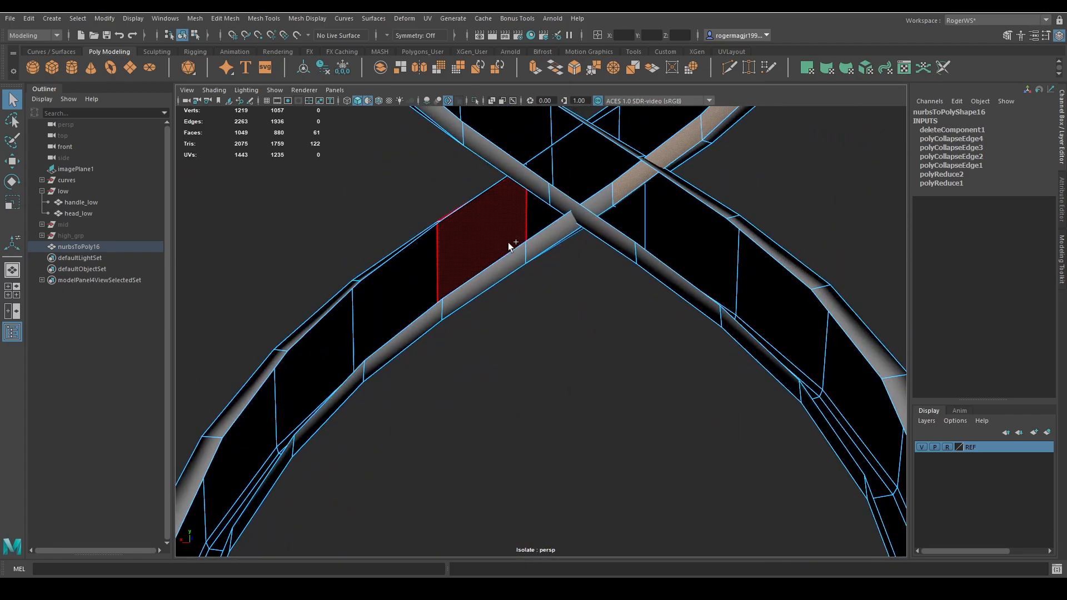
shift+double_click(320, 416)
alt+drag(320, 415, 528, 281)
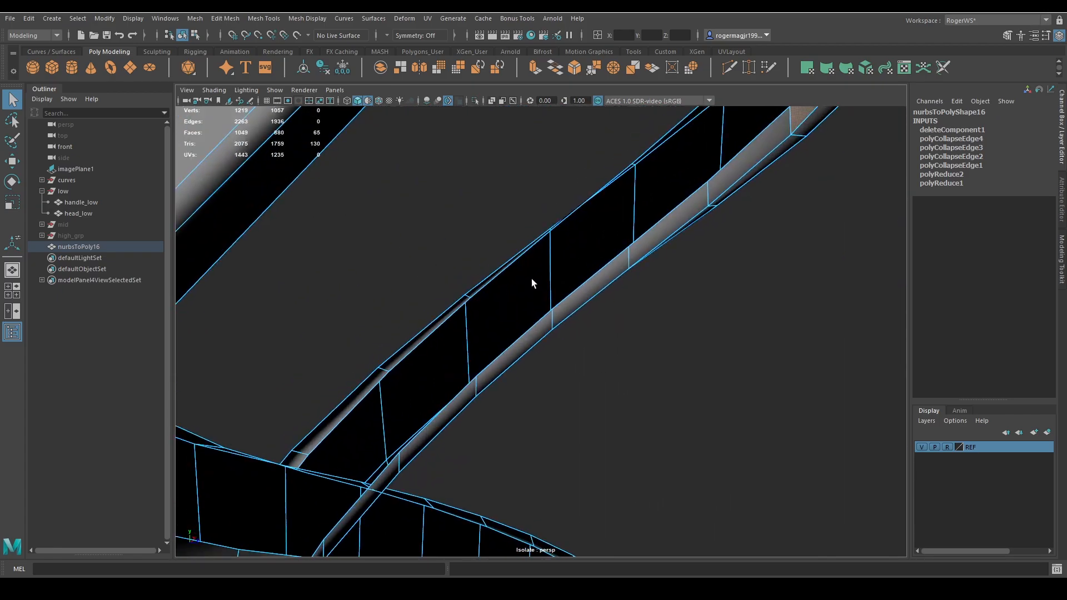
shift+click(720, 178)
alt+drag(720, 178, 517, 367)
shift+double_click(469, 365)
shift+click(590, 386)
alt+drag(426, 490, 410, 470)
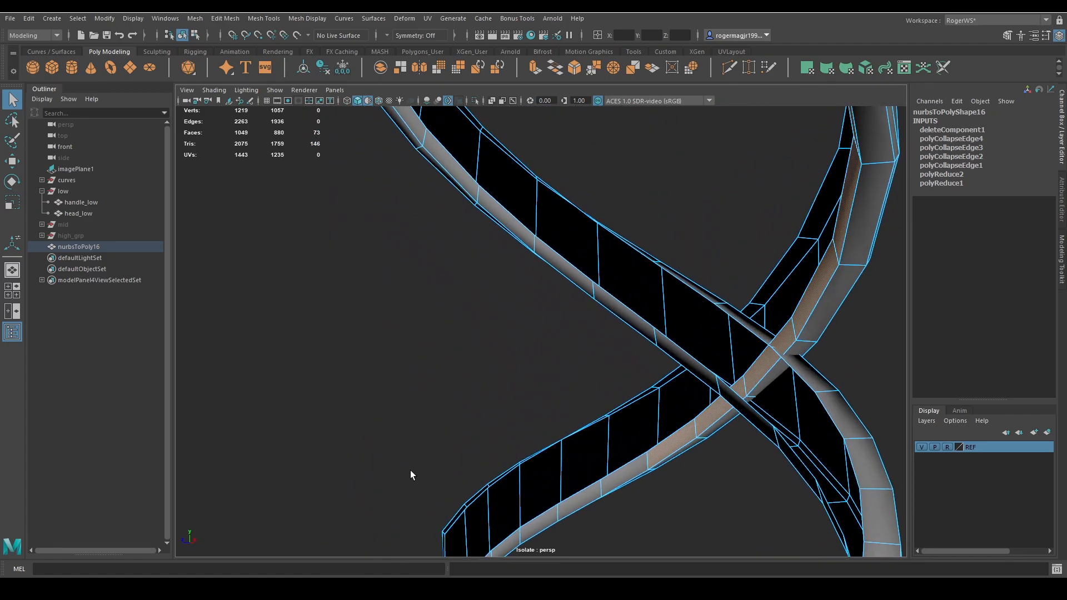
alt+middle_drag(410, 470, 431, 309)
shift+double_click(467, 426)
key(Delete)
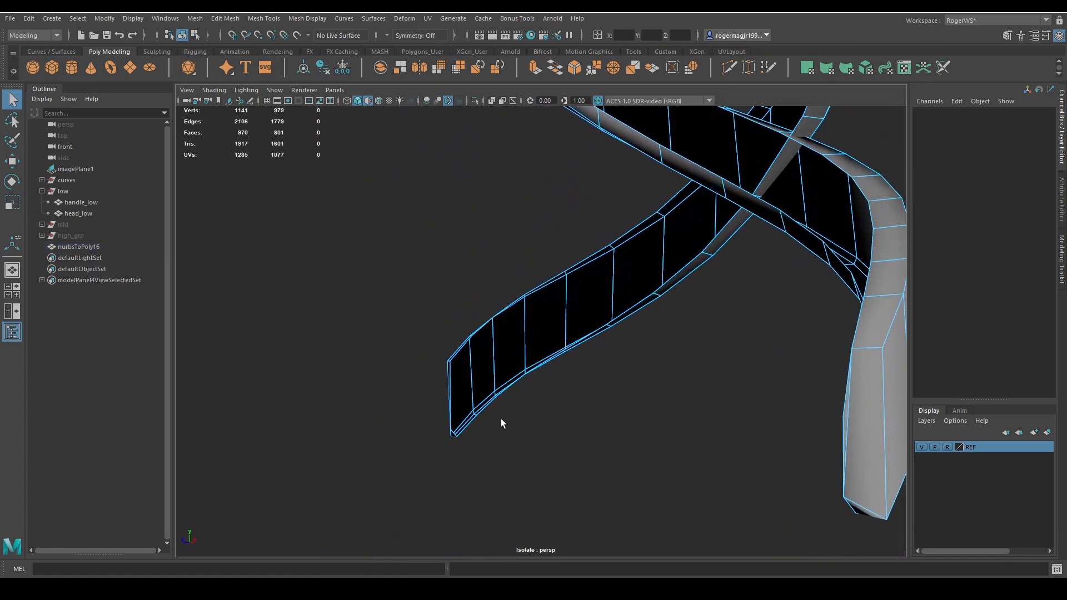
Return the strips mesh to object mode and isolate it again from the rest of the axe
alt+drag(501, 419, 493, 300)
scroll(638, 360, up, 3)
scroll(559, 357, down, 3)
key(F8)
key(ctrl+1)
scroll(655, 340, down, 3)
click(686, 348)
click(529, 309)
scroll(545, 313, up, 3)
key(ctrl+1)
Collapse the short bevel edge at the front corner of the strip's free end
scroll(493, 300, up, 5)
alt+middle_drag(493, 300, 490, 357)
alt+drag(490, 358, 552, 367)
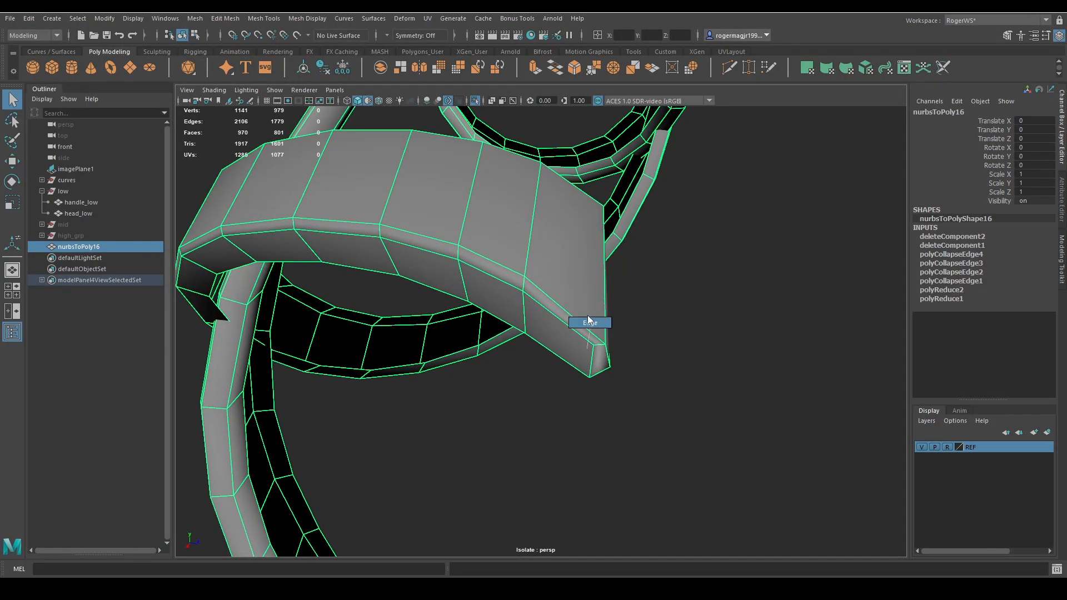
right_drag(587, 349, 624, 251)
click(598, 345)
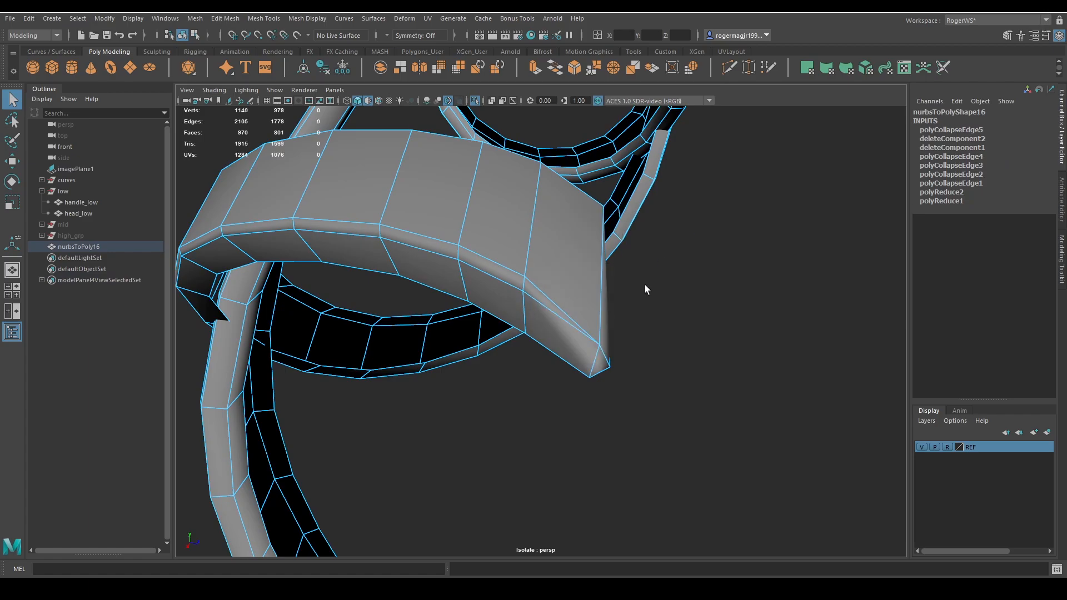
Undo the corner collapse at the strip's free end, retry it together with the adjacent short edge, and undo that too
key(ctrl+z)
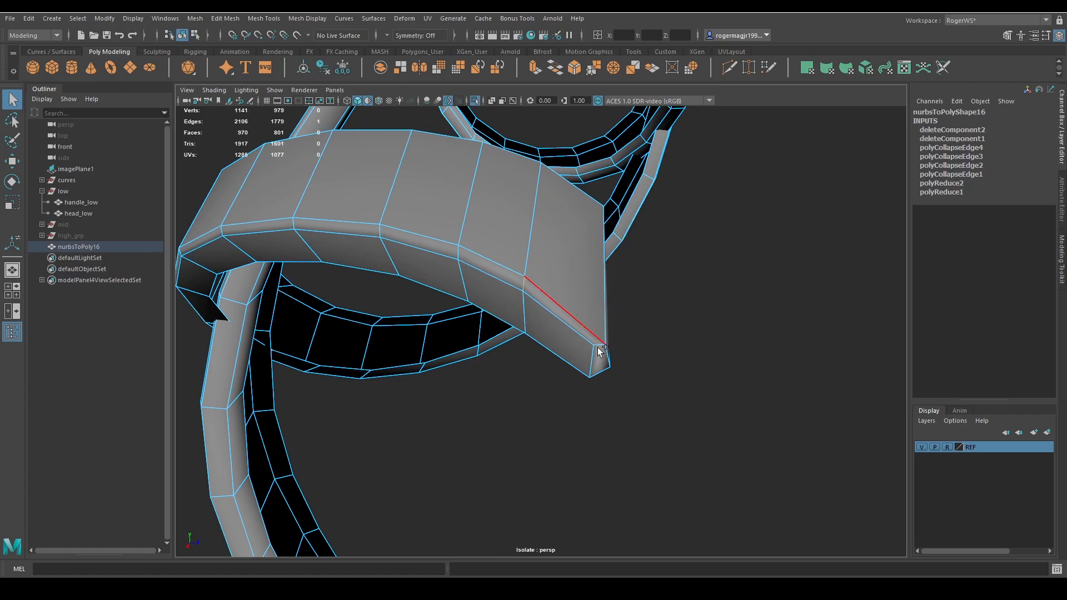
alt+drag(616, 349, 581, 335)
shift+right_drag(624, 368, 682, 318)
alt+right_drag(556, 303, 601, 325)
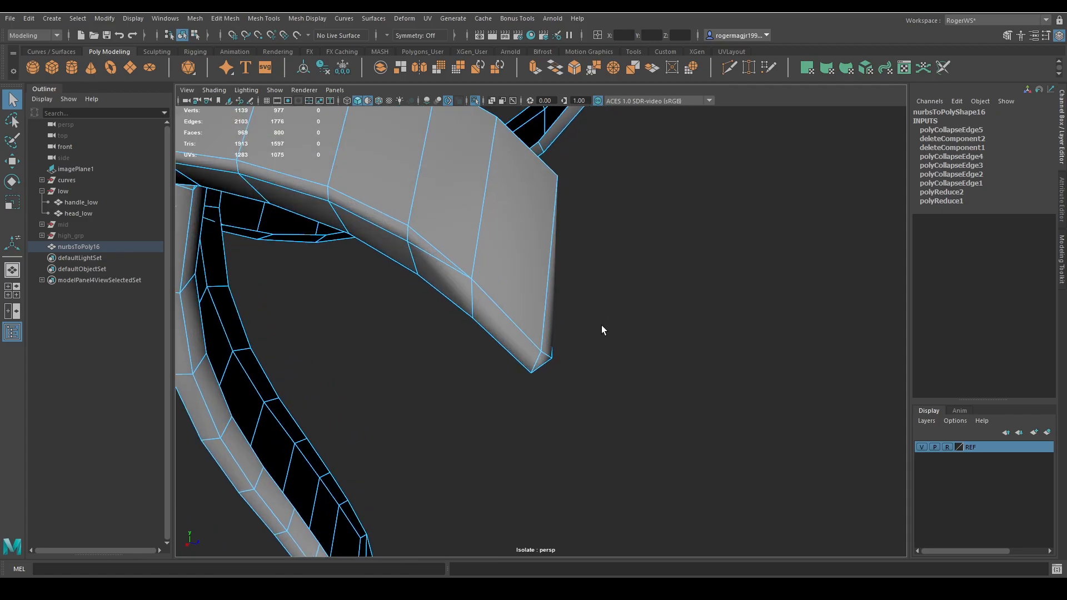
alt+drag(598, 325, 589, 335)
alt+right_drag(589, 335, 572, 350)
alt+drag(577, 345, 618, 328)
key(ctrl+z)
key(ctrl+z)
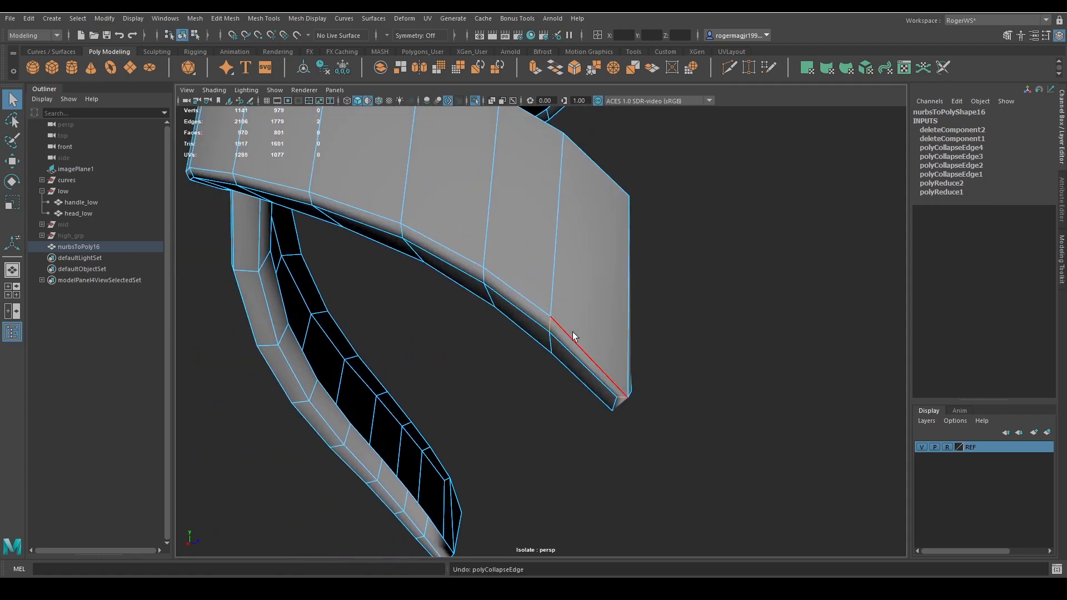
Collapse the short bevel edges along the lower edge of the strip, starting from its free end
alt+right_drag(488, 283, 472, 294)
alt+drag(489, 295, 545, 304)
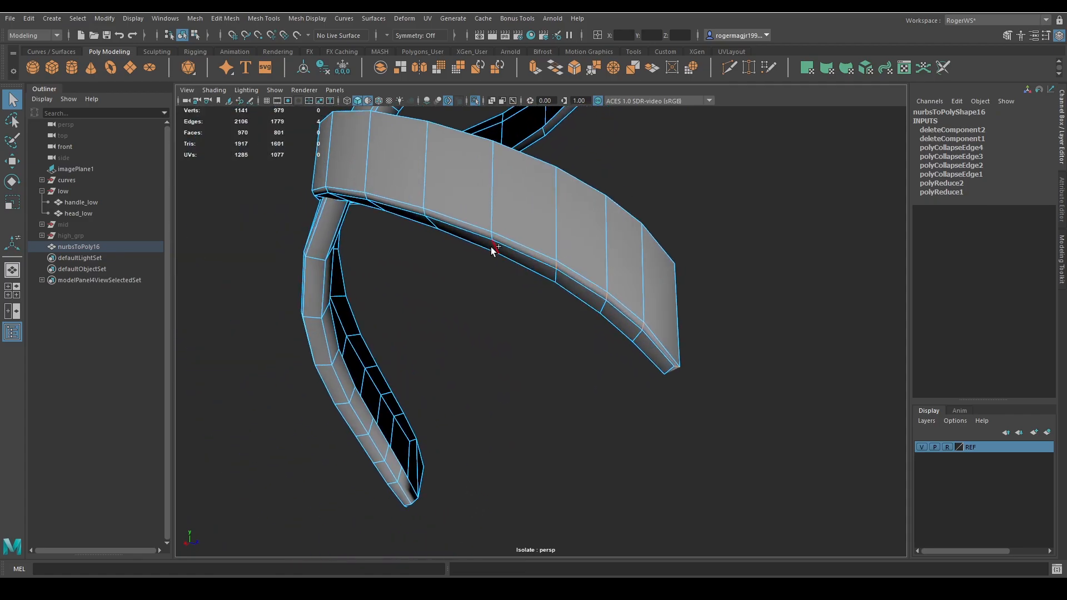
key(g)
Select the next short bevel edges along the strip's lower edge, around the following turns and past the crossing, and collapse them
alt+middle_drag(449, 301, 483, 327)
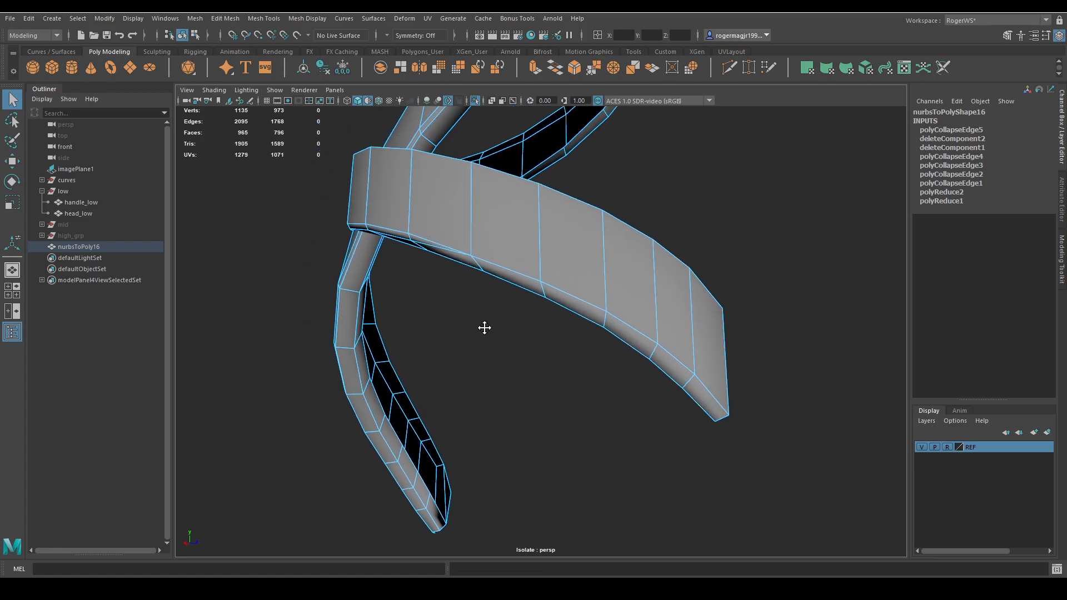
alt+drag(484, 327, 604, 334)
alt+right_drag(605, 334, 607, 267)
alt+drag(481, 299, 562, 310)
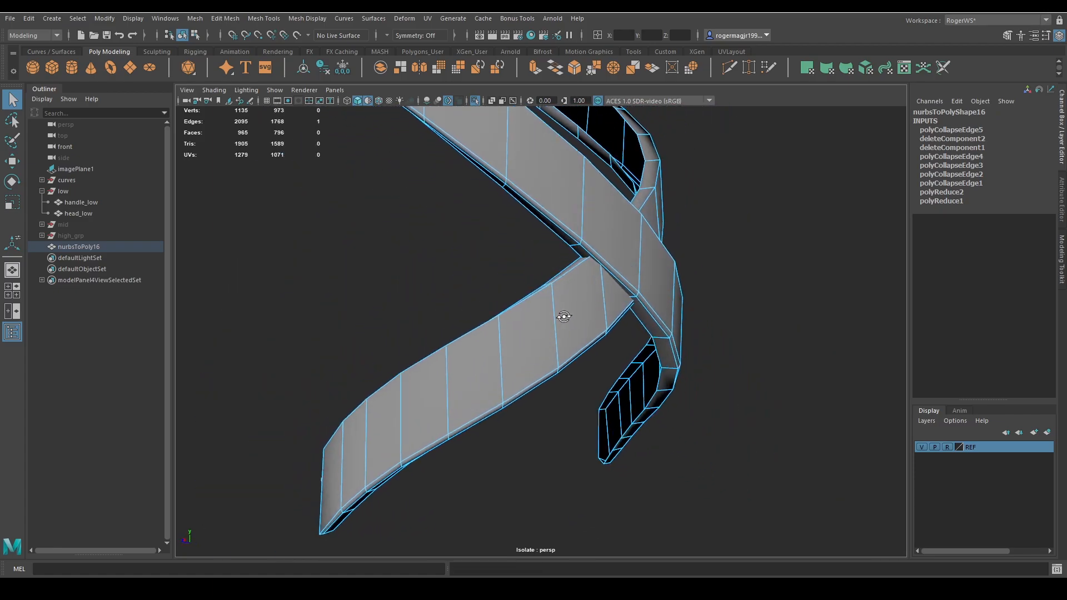
shift+double_click(506, 180)
alt+middle_drag(507, 180, 591, 310)
alt+right_drag(590, 310, 579, 263)
alt+drag(579, 263, 608, 255)
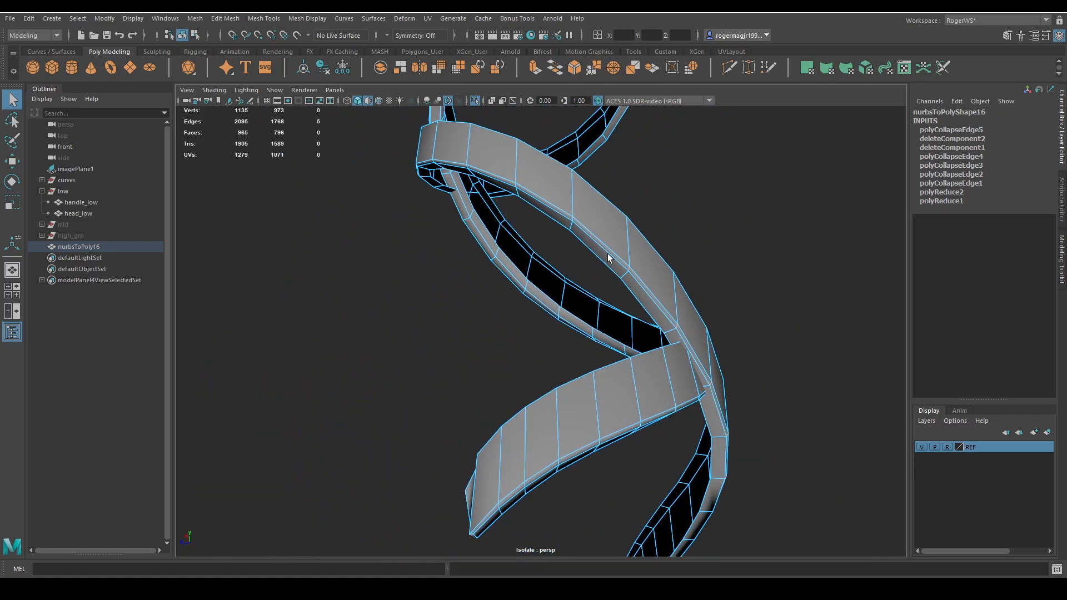
alt+right_drag(609, 254, 615, 368)
alt+middle_drag(614, 367, 499, 239)
shift+click(461, 230)
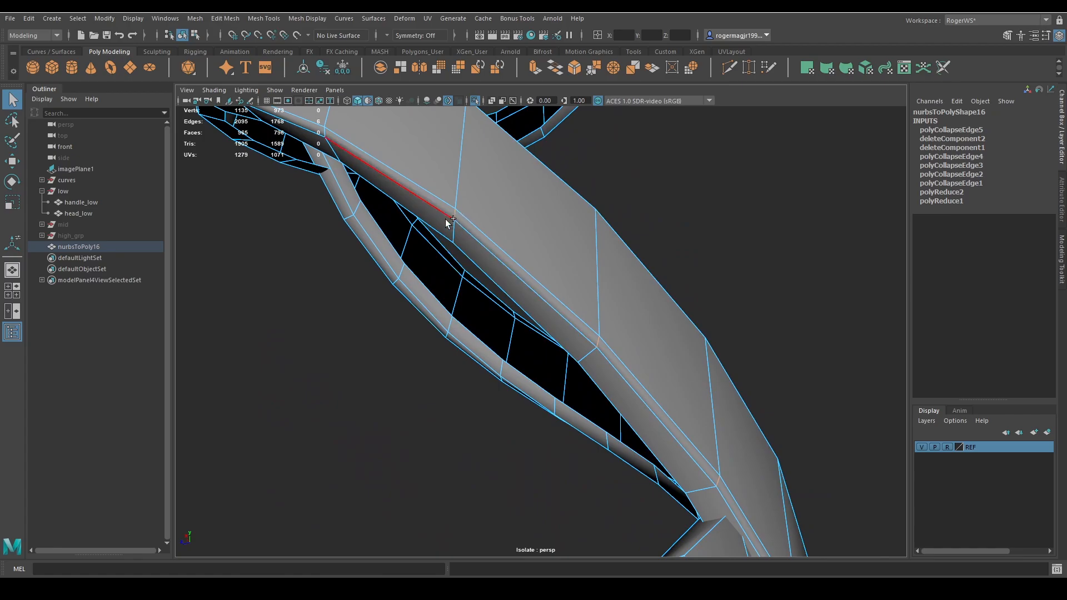
alt+drag(445, 222, 586, 388)
shift+double_click(489, 284)
alt+drag(463, 295, 585, 373)
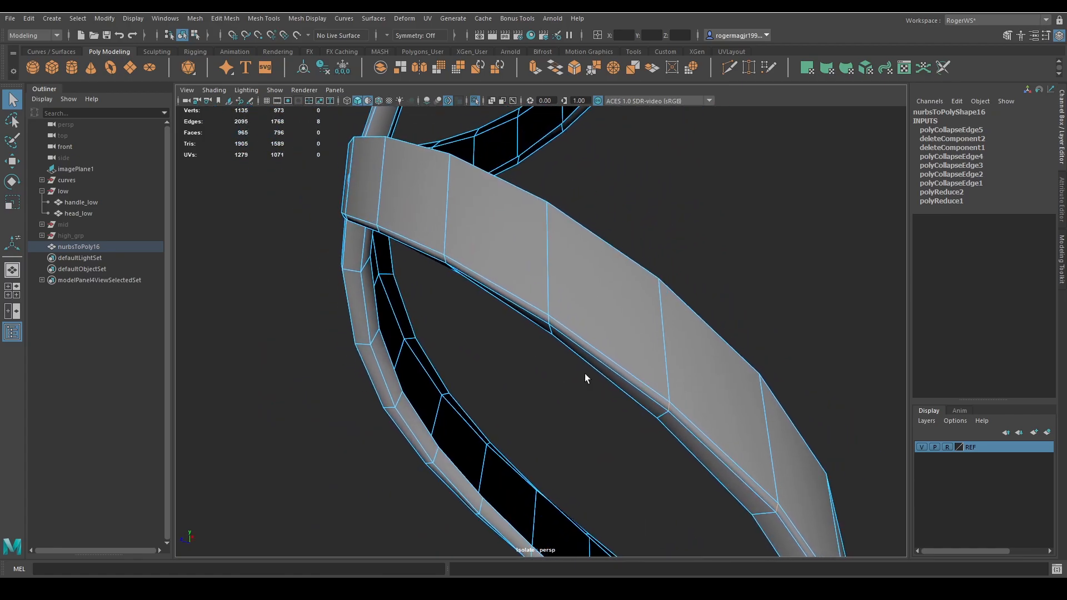
alt+drag(525, 327, 600, 339)
alt+right_drag(600, 339, 569, 311)
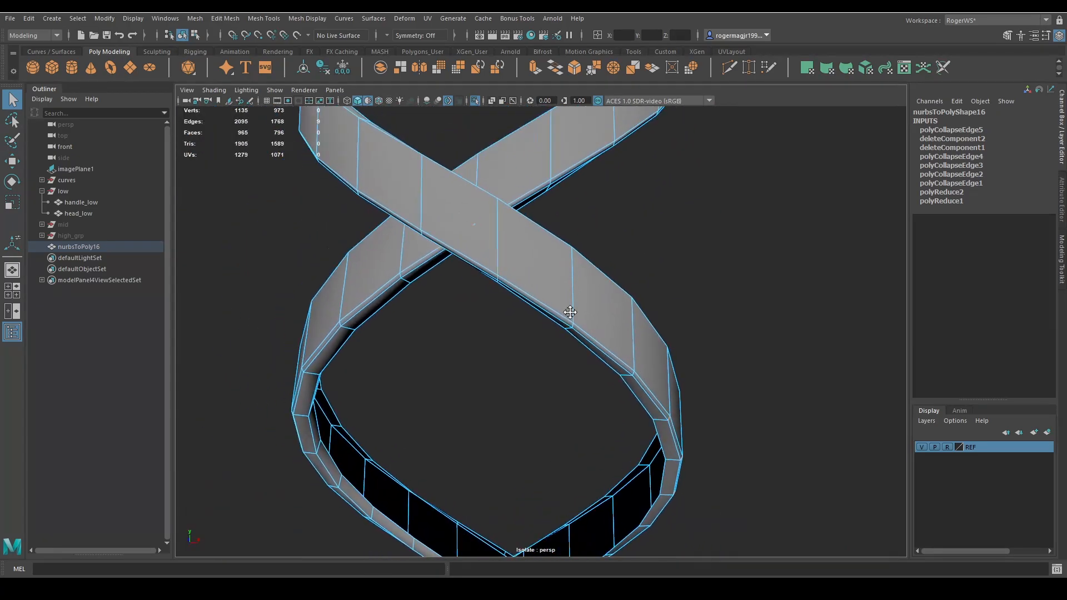
alt+drag(569, 312, 487, 229)
alt+middle_drag(487, 229, 515, 289)
alt+right_drag(515, 289, 527, 302)
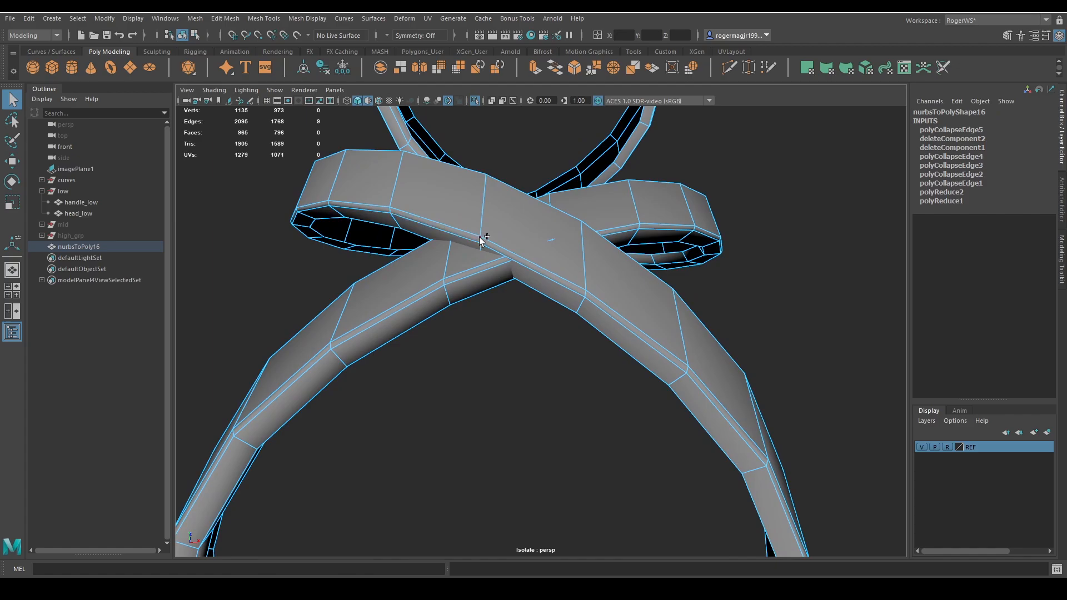
shift+right_drag(557, 210, 598, 209)
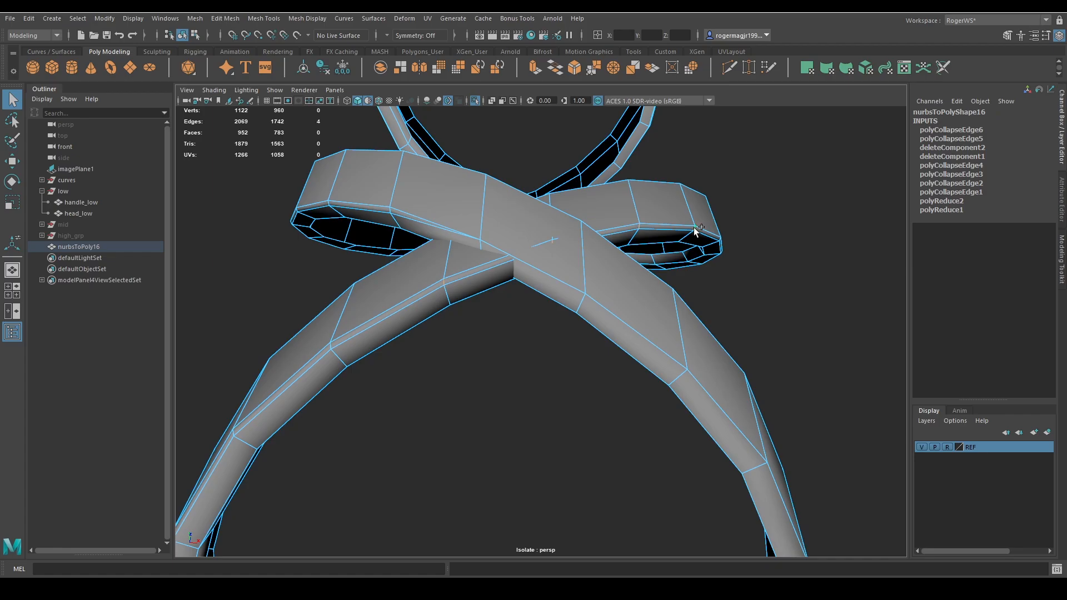
key(g)
alt+drag(694, 227, 723, 301)
Adjust the stray vertex on the strip's lower edge near the crossing with the Move tool, then leave component editing
scroll(652, 287, down, 3)
key(4)
scroll(604, 298, up, 5)
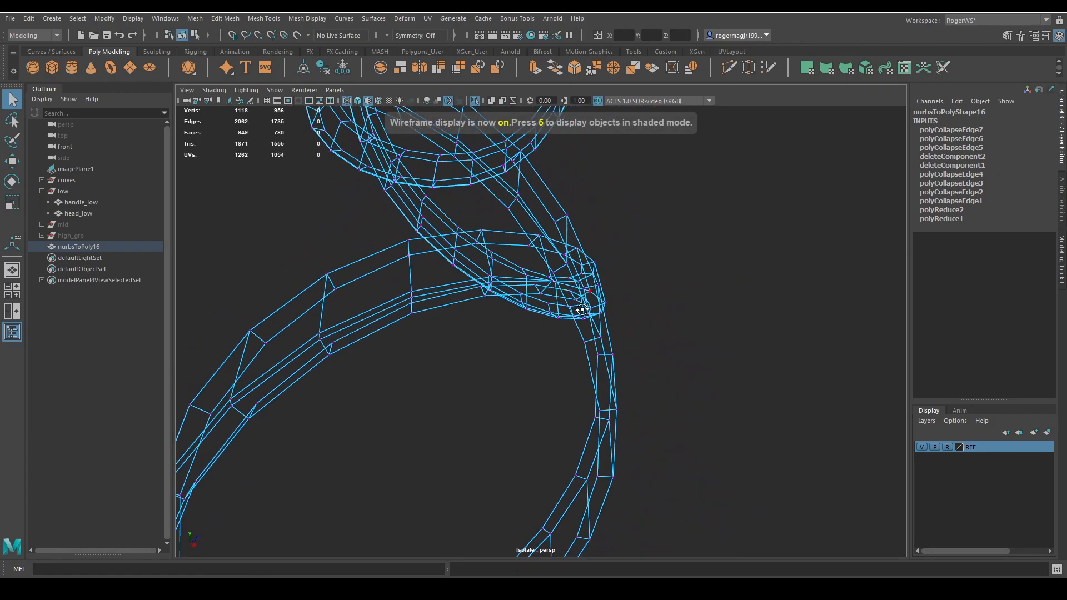
key(5)
click(592, 272)
key(4)
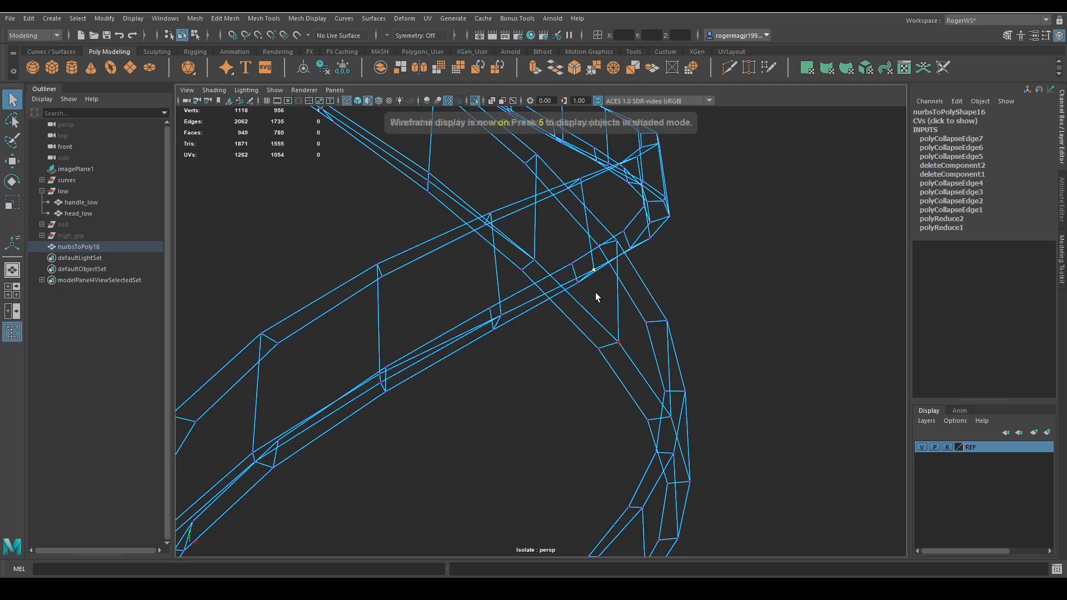
mouse_move(595, 292)
alt+mouse_down()
mouse_move(642, 312)
mouse_move(551, 350)
mouse_move(592, 283)
alt+mouse_up()
key(5)
key(w)
alt+drag(591, 285, 528, 344)
key(q)
click(612, 317)
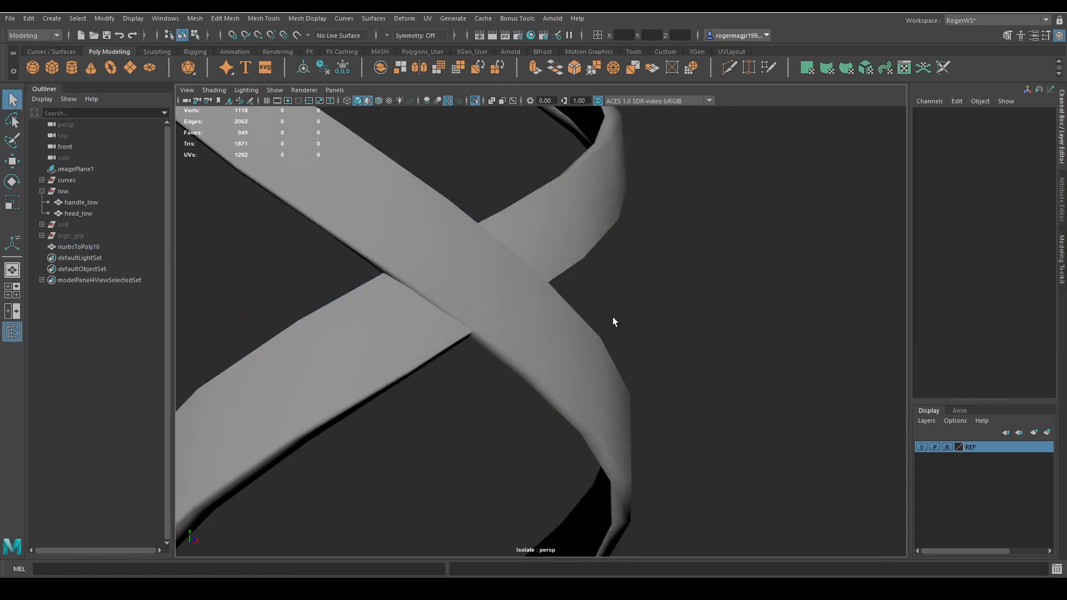
Toggle wireframe on shaded, reselect the strips mesh and switch it to edge selection
alt+right_drag(613, 318, 525, 325)
alt+drag(524, 325, 588, 335)
key(alt+5)
click(490, 362)
alt+right_drag(490, 362, 519, 367)
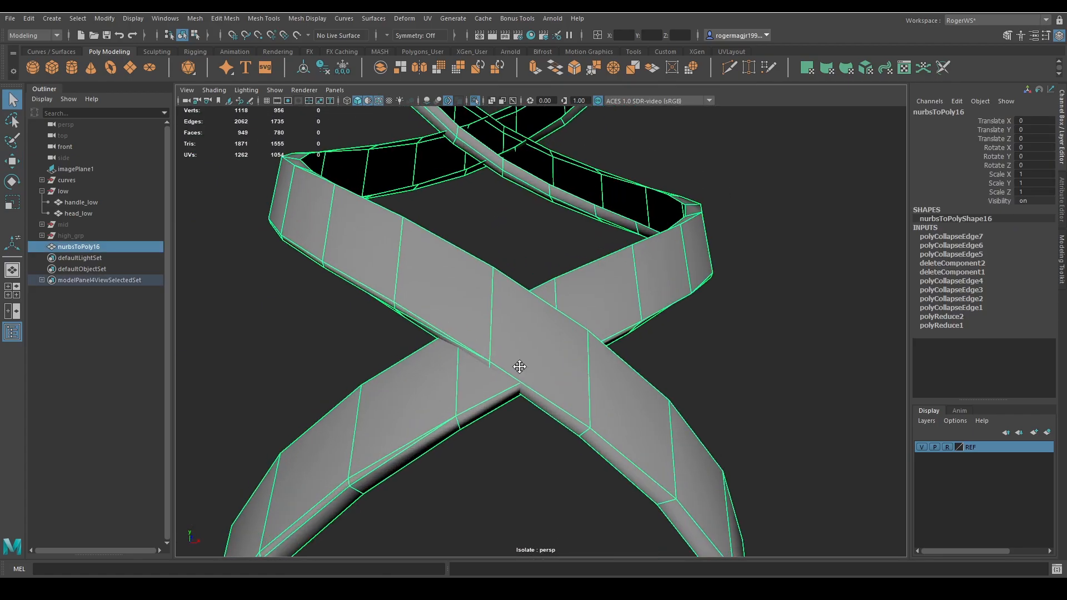
alt+drag(519, 367, 540, 388)
key(F10)
Select the short bevel edges along the lower edge of the strip's next turns above the crossing and collapse them together
click(492, 362)
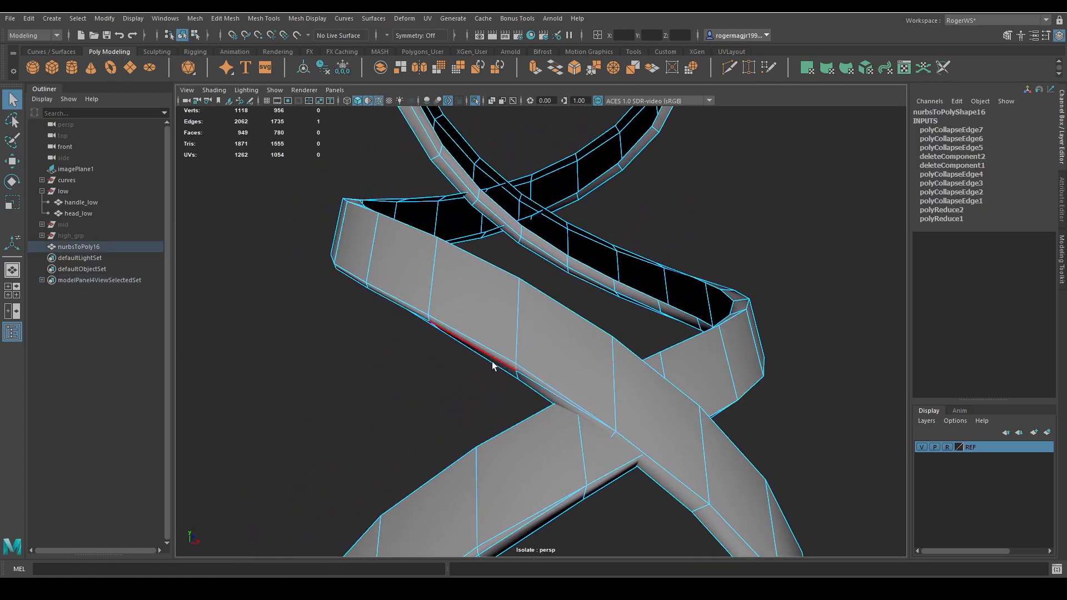
alt+drag(493, 364, 517, 356)
mouse_move(517, 355)
alt+middle_down()
mouse_move(494, 314)
mouse_move(519, 364)
alt+middle_up()
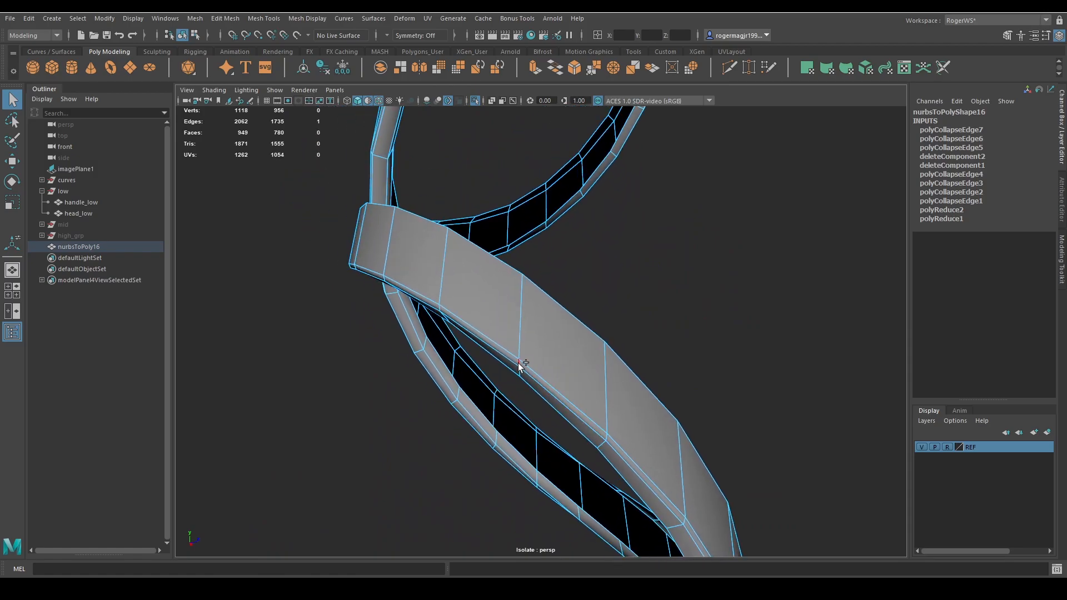
alt+drag(519, 365, 568, 374)
shift+click(505, 321)
scroll(566, 364, up, 2)
shift+click(560, 363)
shift+click(455, 304)
alt+drag(455, 304, 595, 277)
scroll(539, 331, up, 3)
shift+click(538, 333)
shift+click(551, 243)
alt+drag(505, 272, 588, 374)
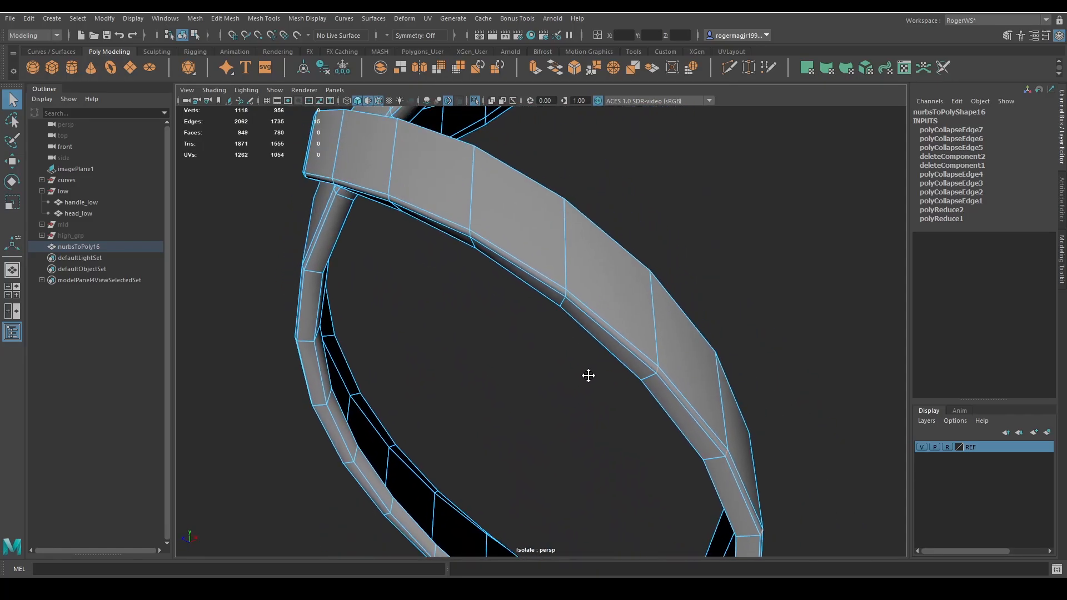
shift+click(638, 358)
shift+click(567, 295)
shift+click(477, 245)
alt+drag(483, 253, 568, 327)
shift+click(502, 300)
shift+click(579, 280)
alt+right_drag(580, 280, 405, 286)
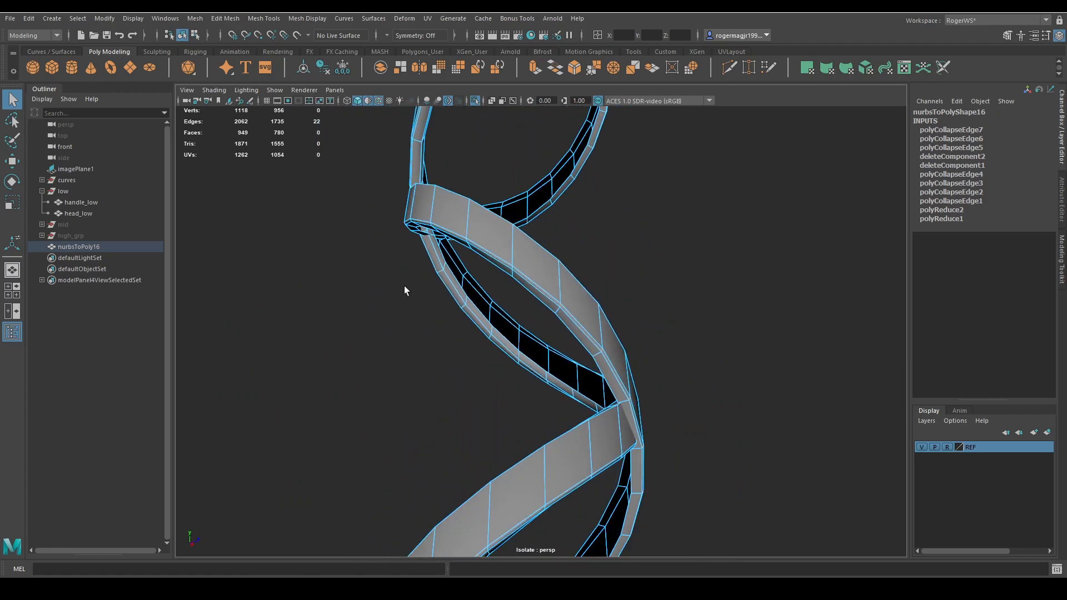
alt+drag(404, 286, 500, 311)
alt+middle_drag(500, 311, 582, 421)
scroll(582, 422, up, 1)
shift+double_click(542, 278)
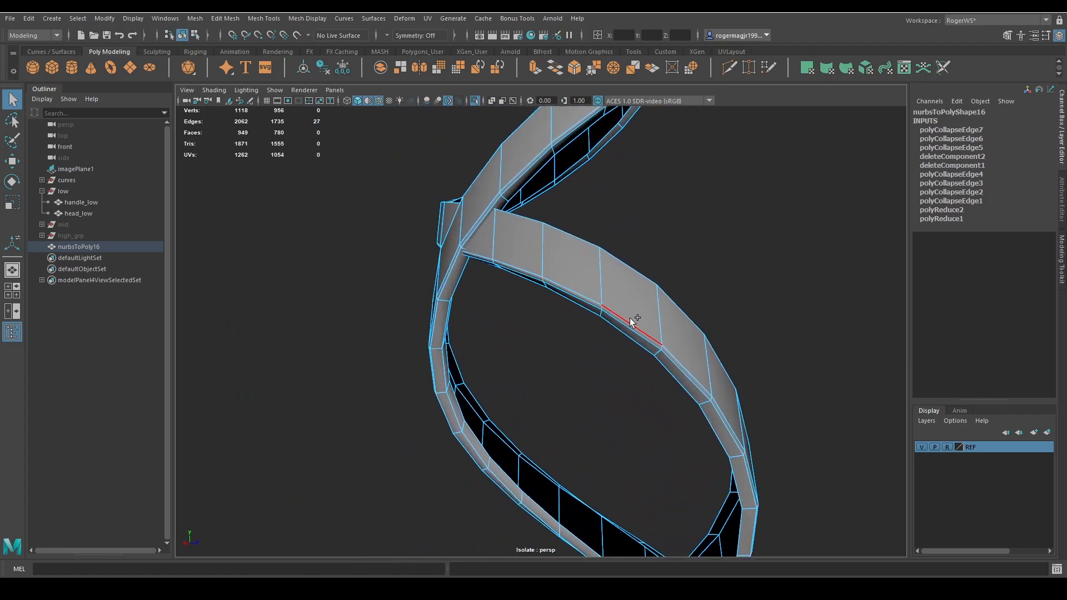
shift+right_drag(629, 318, 675, 250)
Collapse two more groups of short bevel edges along the lower edge of the continuing strip loop
scroll(655, 306, up, 4)
alt+drag(612, 309, 581, 280)
click(575, 305)
shift+double_click(460, 269)
alt+drag(610, 373, 573, 355)
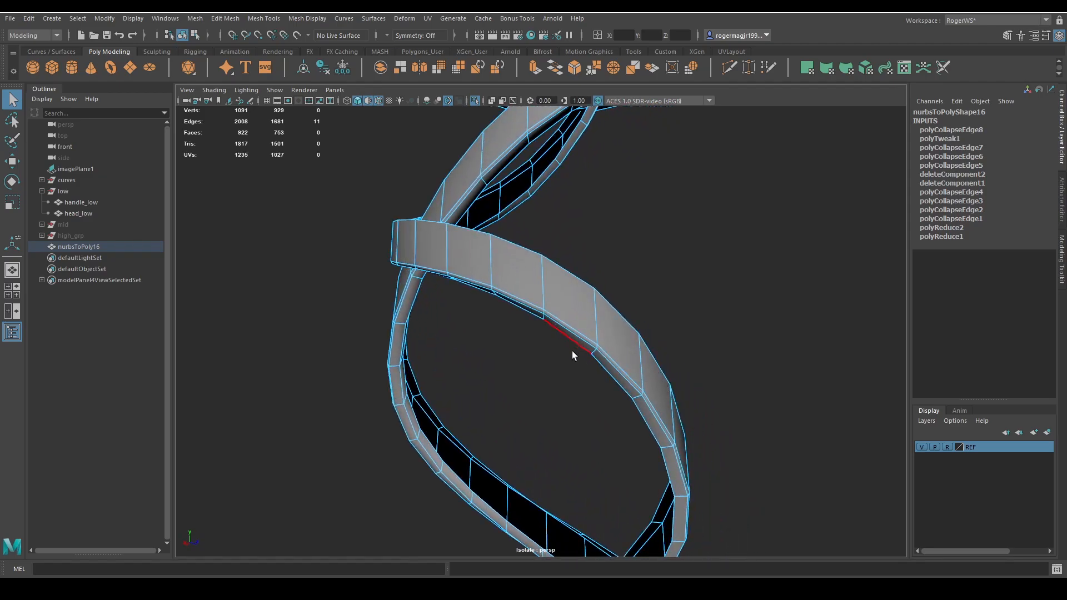
shift+double_click(597, 345)
key(g)
scroll(594, 374, up, 3)
alt+drag(605, 347, 539, 377)
key(g)
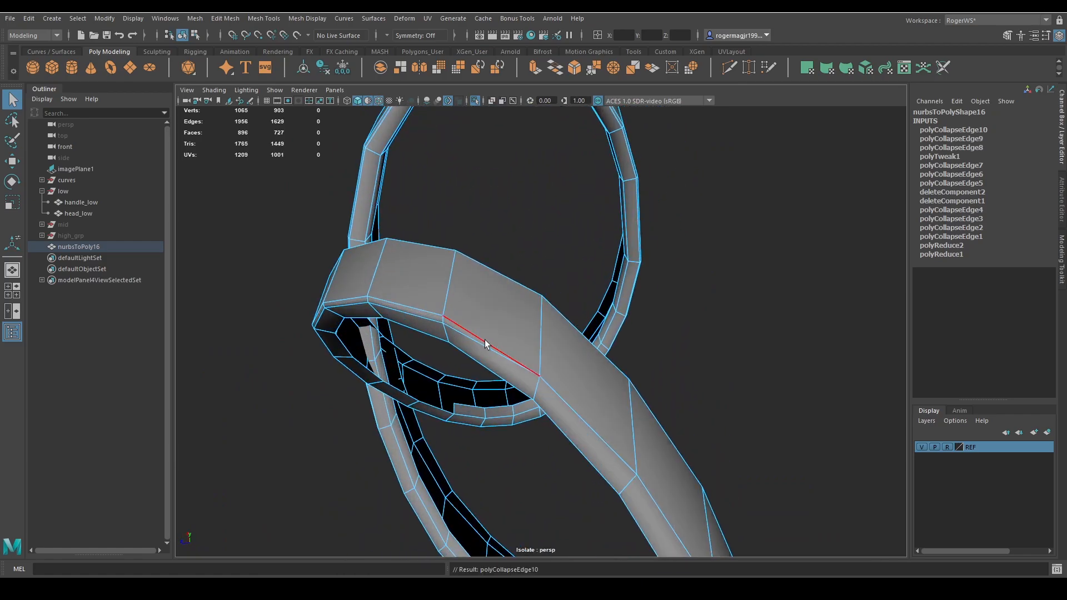
Collapse the short bevel edges further along the strip, up to its arching bend
alt+drag(442, 322, 566, 487)
click(489, 279)
key(g)
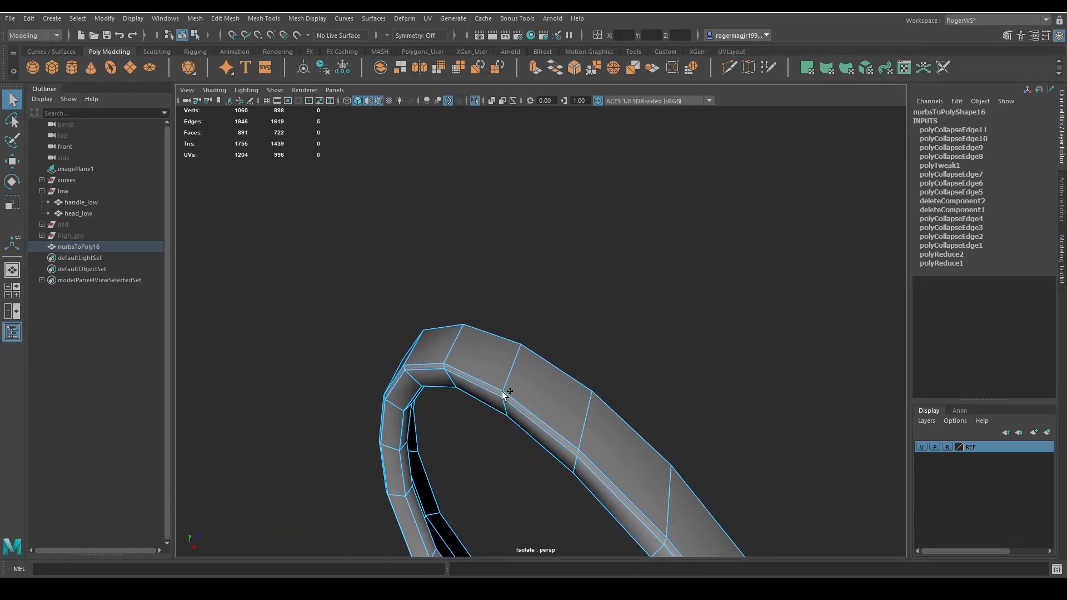
key(g)
alt+drag(500, 384, 593, 325)
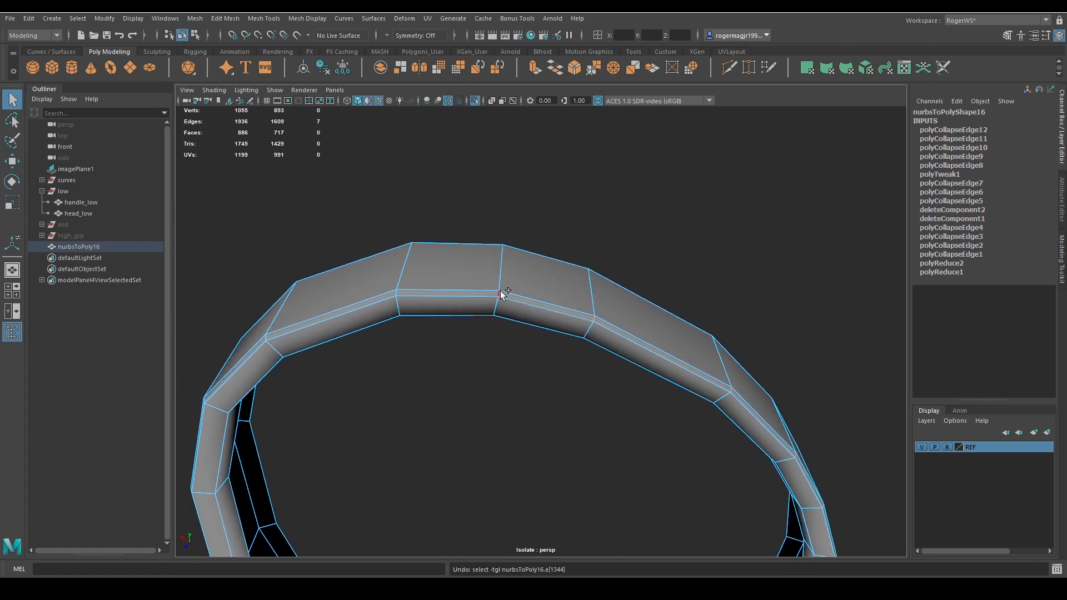
Collapse the short cross edges inside the thin bevel band around the top of the arching bend
alt+drag(495, 291, 577, 327)
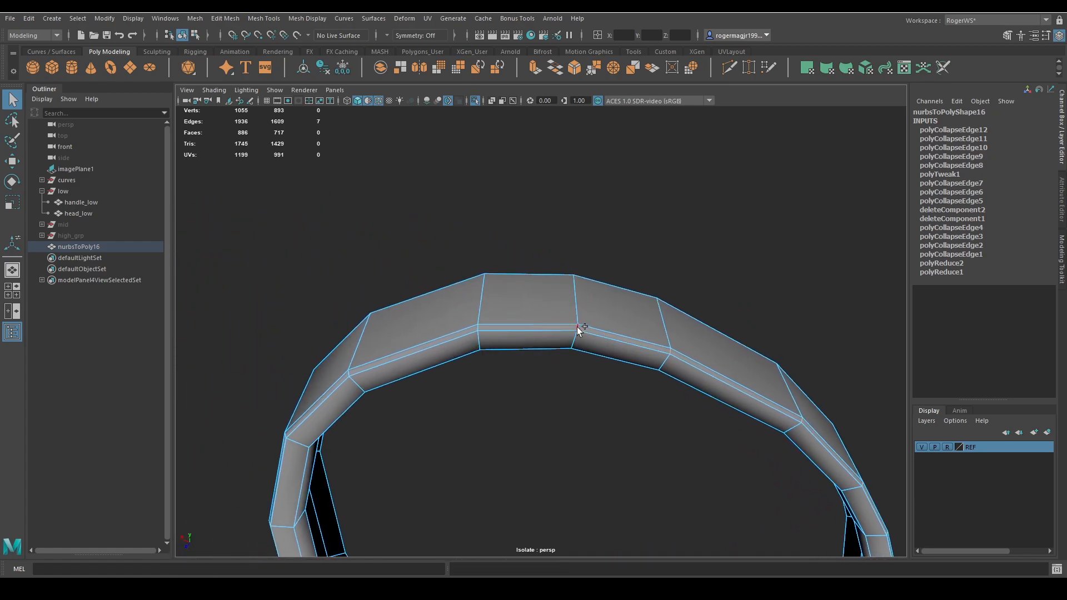
click(577, 327)
alt+drag(465, 348, 565, 328)
alt+right_drag(504, 305, 723, 249)
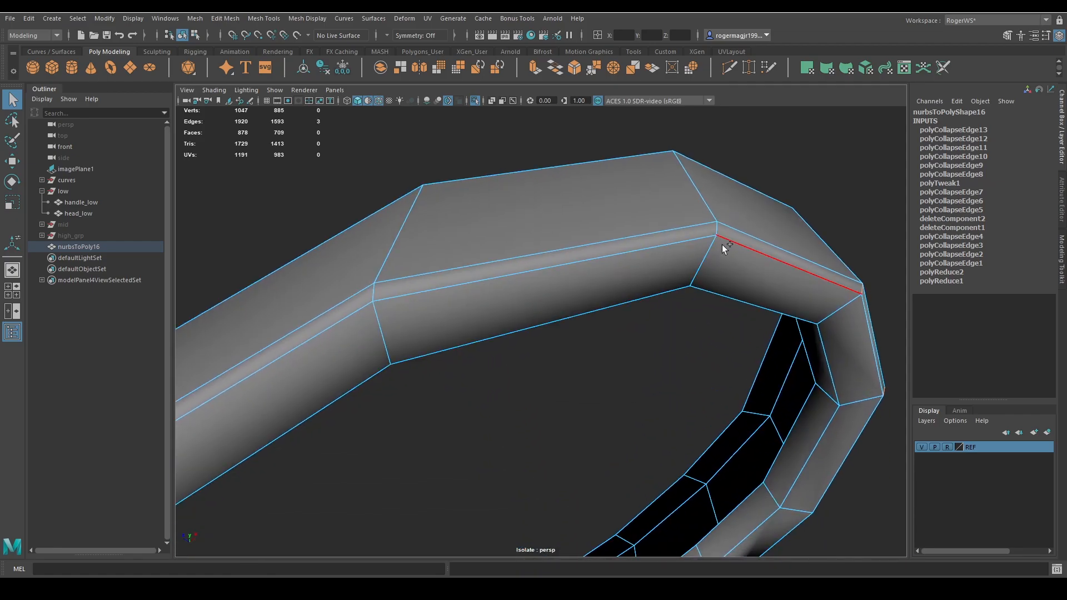
Select the short bevel edges on the strip section passing over the crossing and collapse them
shift+click(371, 293)
alt+right_drag(433, 325, 368, 307)
alt+drag(368, 307, 491, 332)
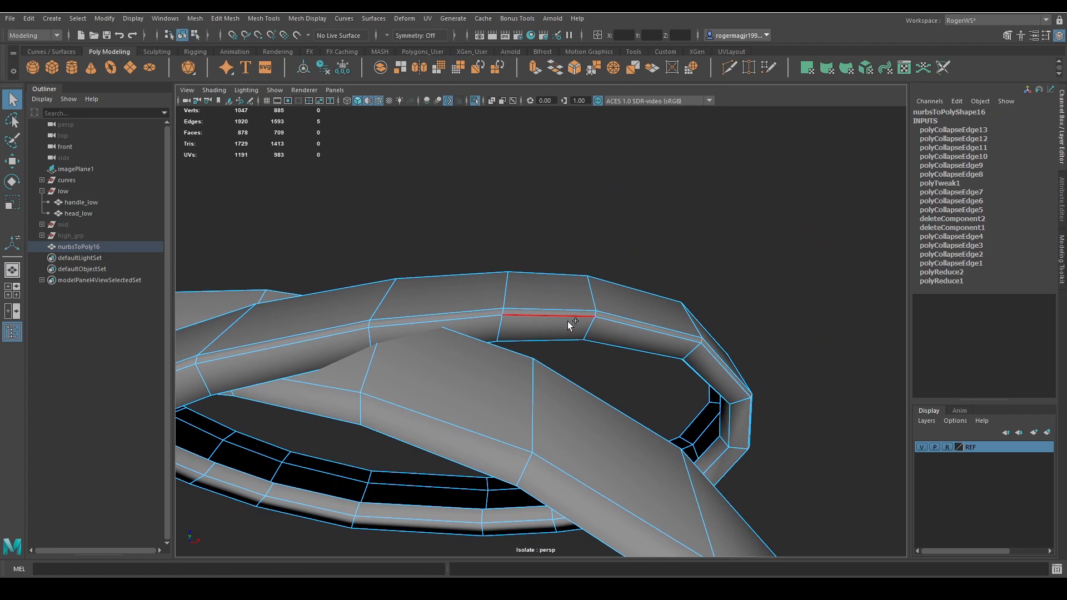
shift+click(597, 311)
alt+drag(361, 333, 579, 355)
shift+double_click(455, 392)
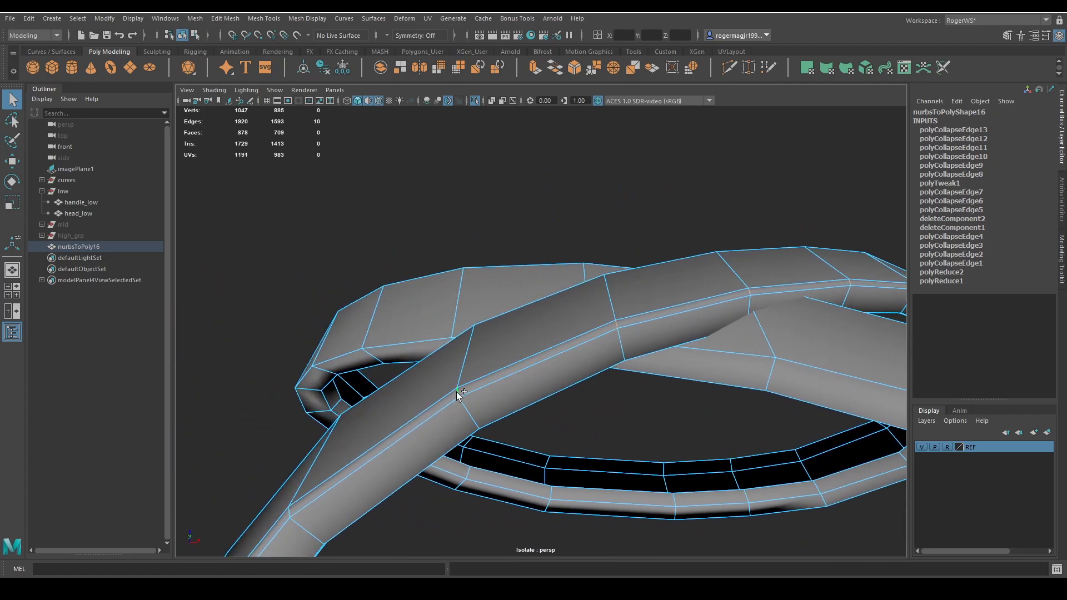
key(g)
Collapse the leftover short bevel edges one after another along the front arch of the strip
alt+right_drag(452, 401, 389, 389)
alt+drag(389, 388, 527, 388)
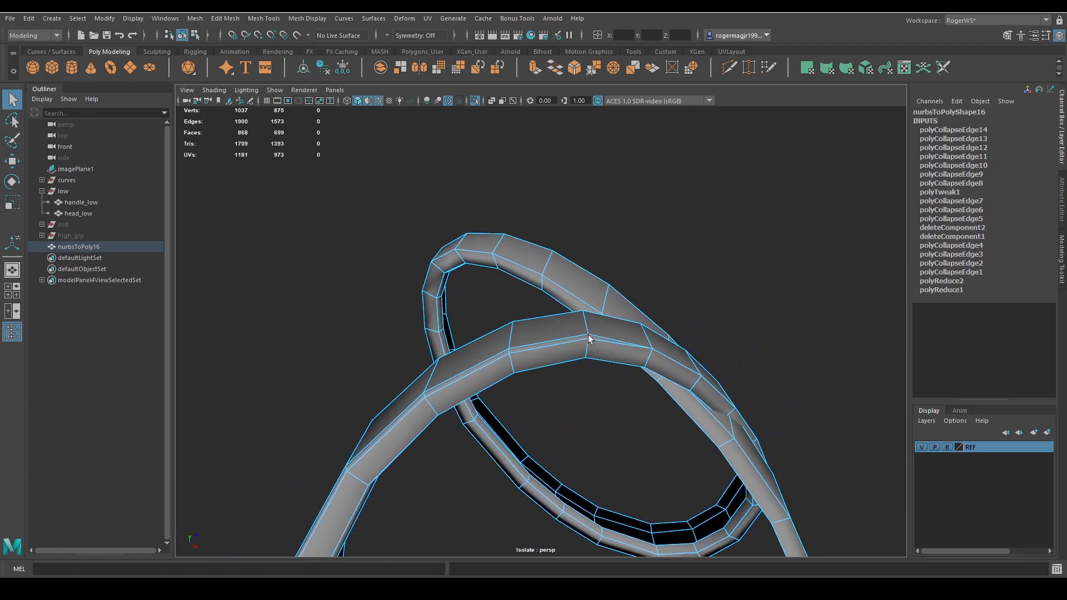
shift+click(508, 350)
key(g)
alt+drag(485, 388, 554, 367)
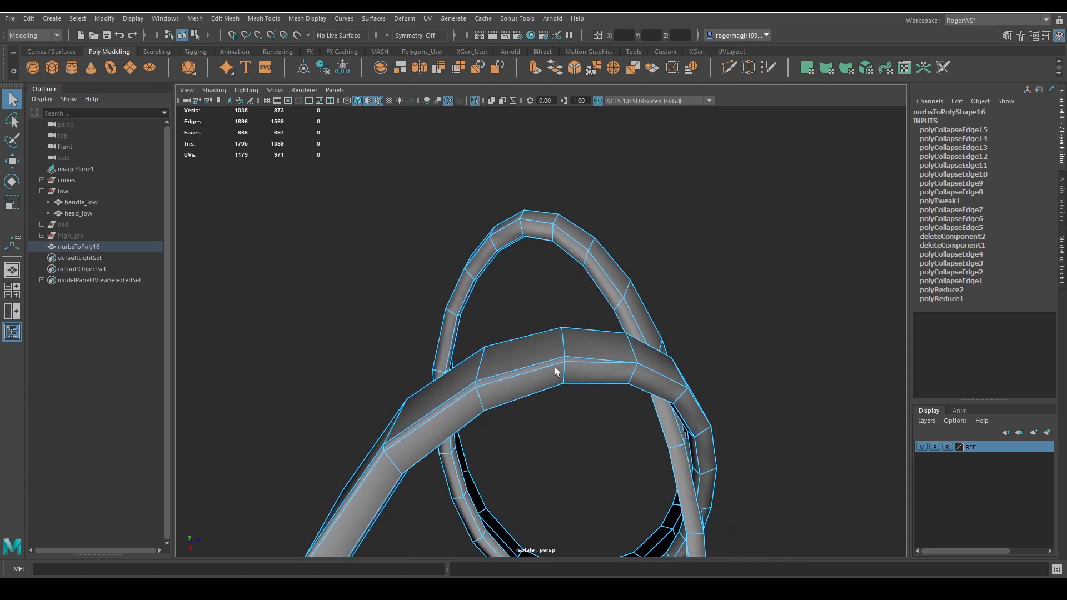
alt+right_drag(555, 367, 597, 378)
alt+drag(597, 378, 568, 332)
alt+right_drag(568, 331, 547, 312)
alt+middle_drag(547, 311, 586, 321)
click(577, 312)
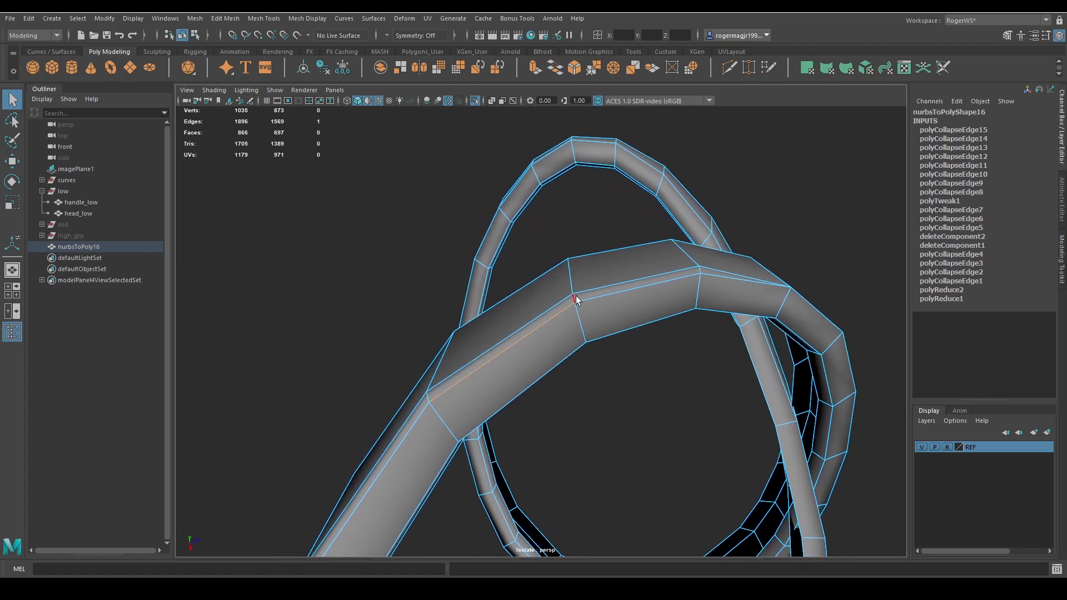
key(g)
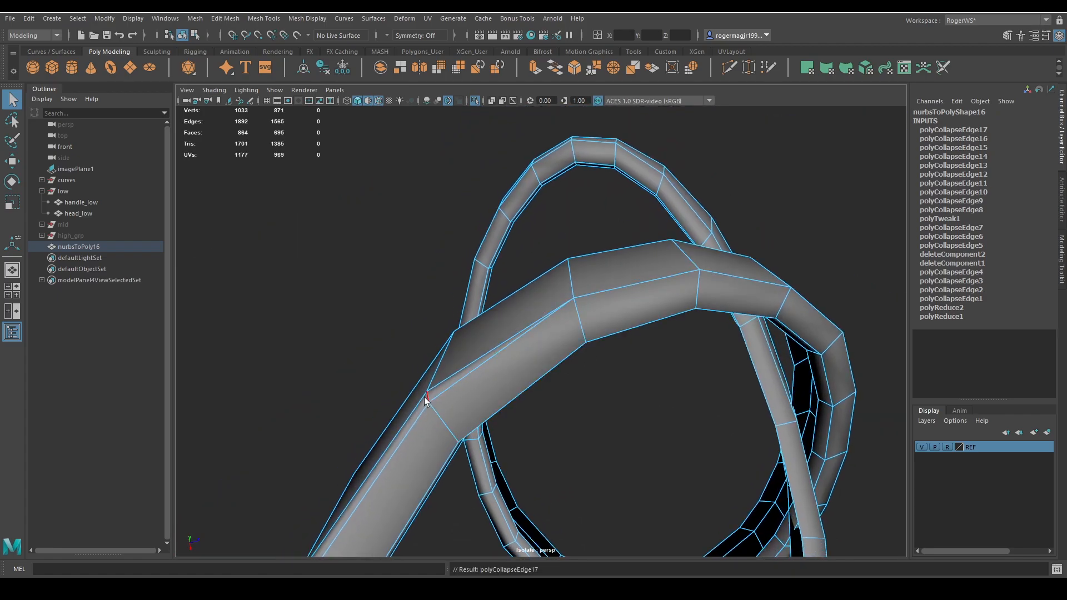
Collapse the leftover short bevel edges on the strip arch and on the arch crossing behind it
click(425, 396)
scroll(427, 393, down, 3)
alt+drag(429, 391, 621, 281)
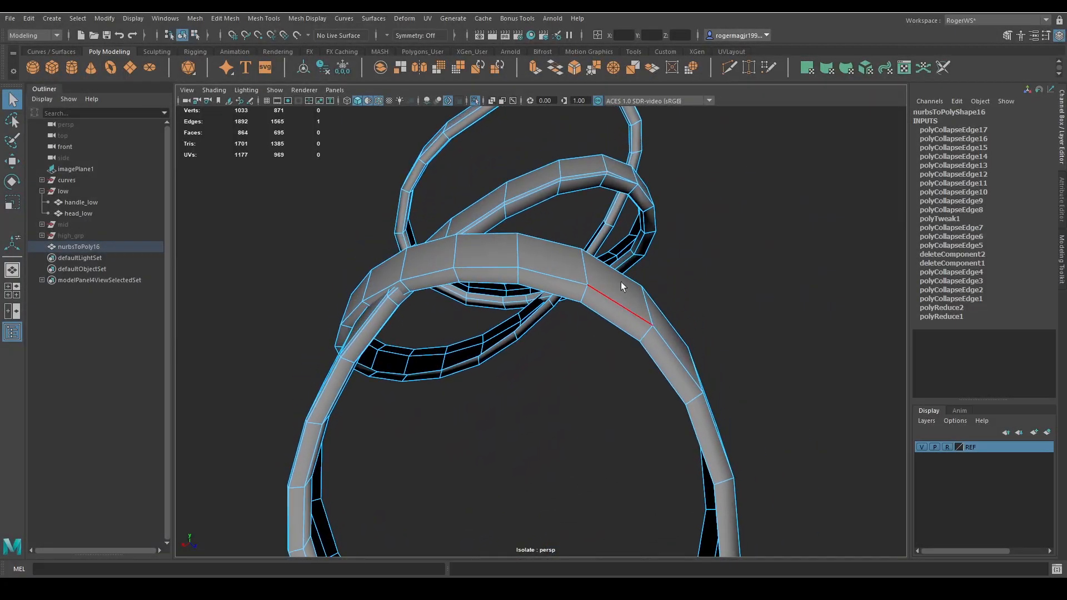
shift+click(561, 182)
scroll(568, 256, up, 5)
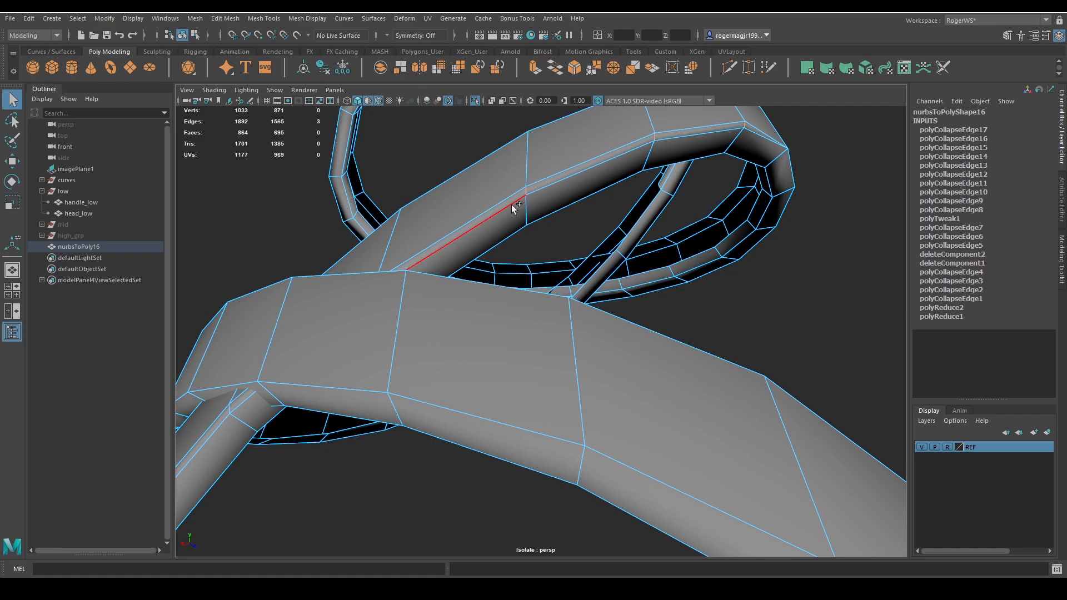
scroll(511, 205, down, 5)
alt+middle_drag(417, 361, 488, 252)
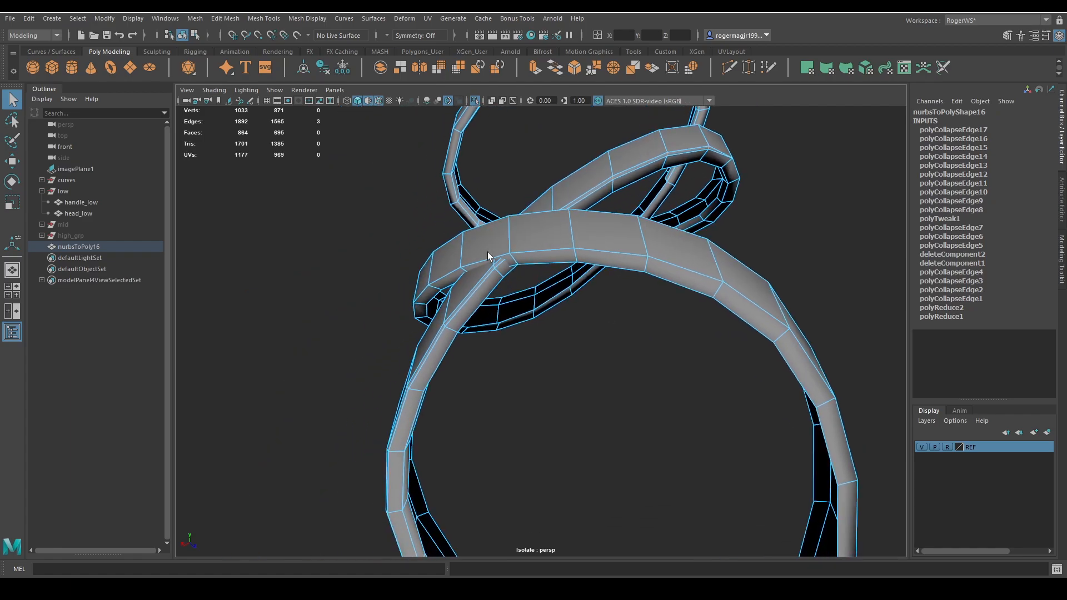
click(443, 325)
key(g)
Select the short bevel edges down the outer side of the front arch and collapse them
alt+drag(443, 326, 578, 266)
alt+middle_drag(578, 266, 536, 291)
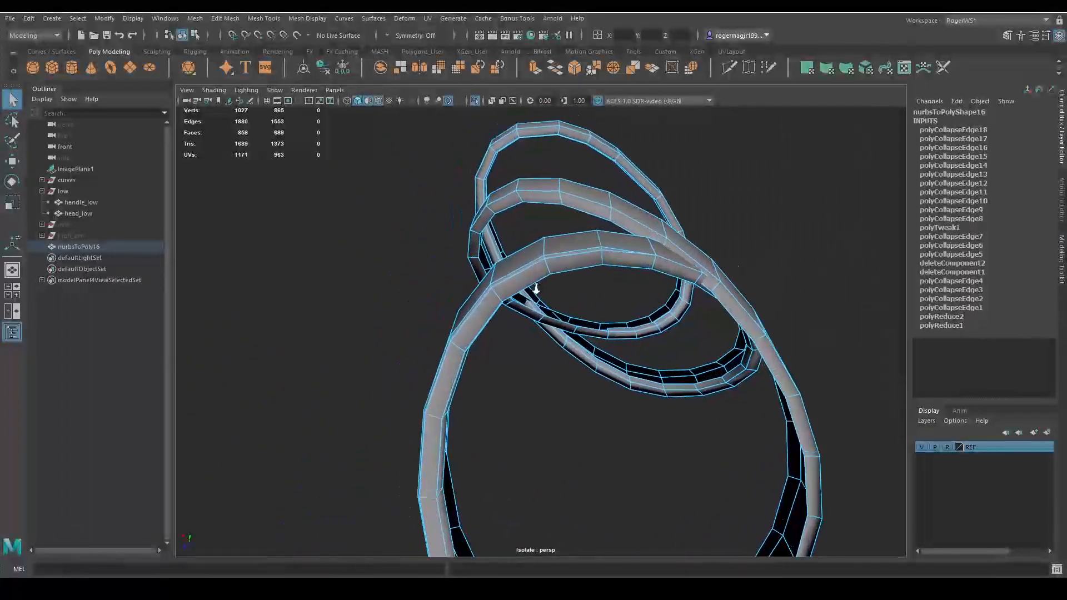
alt+right_drag(536, 290, 647, 310)
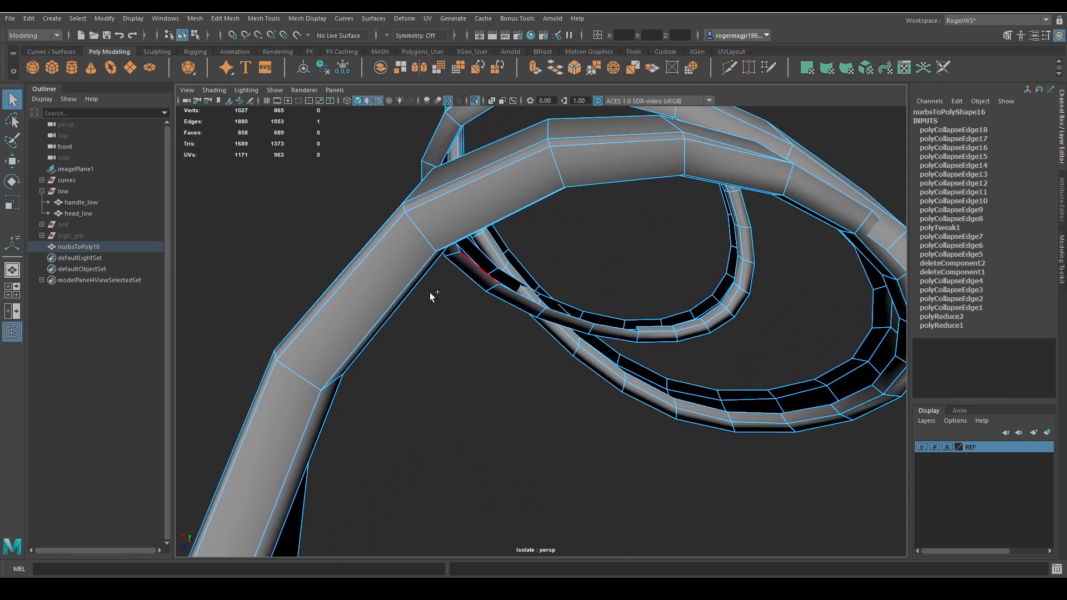
shift+double_click(274, 352)
key(g)
Collapse the short bevel edges along the middle arch down to its descending side
scroll(311, 337, down, 6)
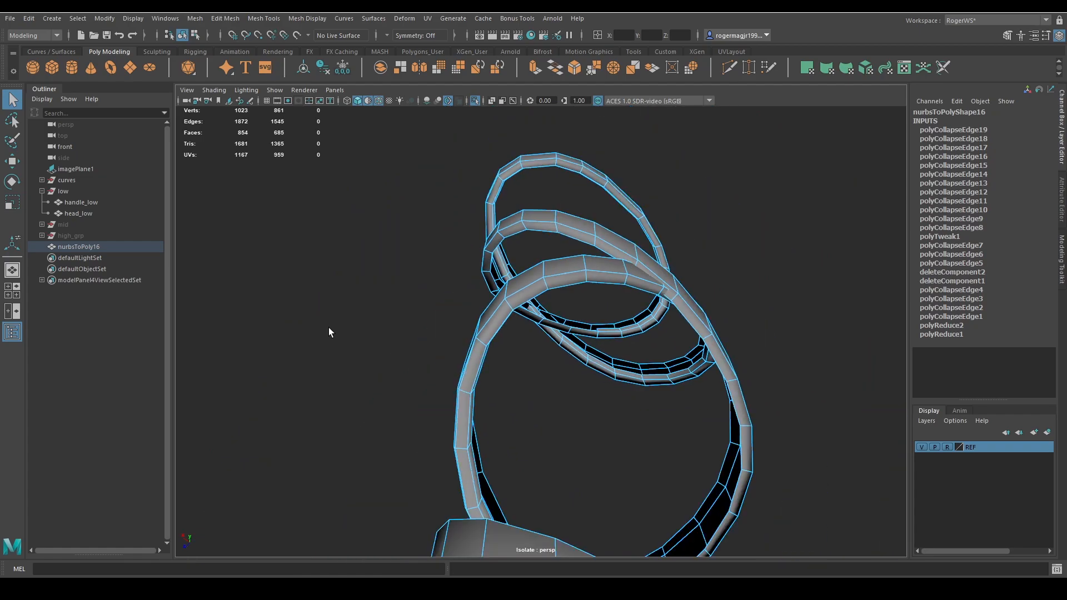
alt+drag(328, 328, 515, 328)
alt+middle_drag(516, 328, 405, 210)
alt+drag(404, 210, 454, 287)
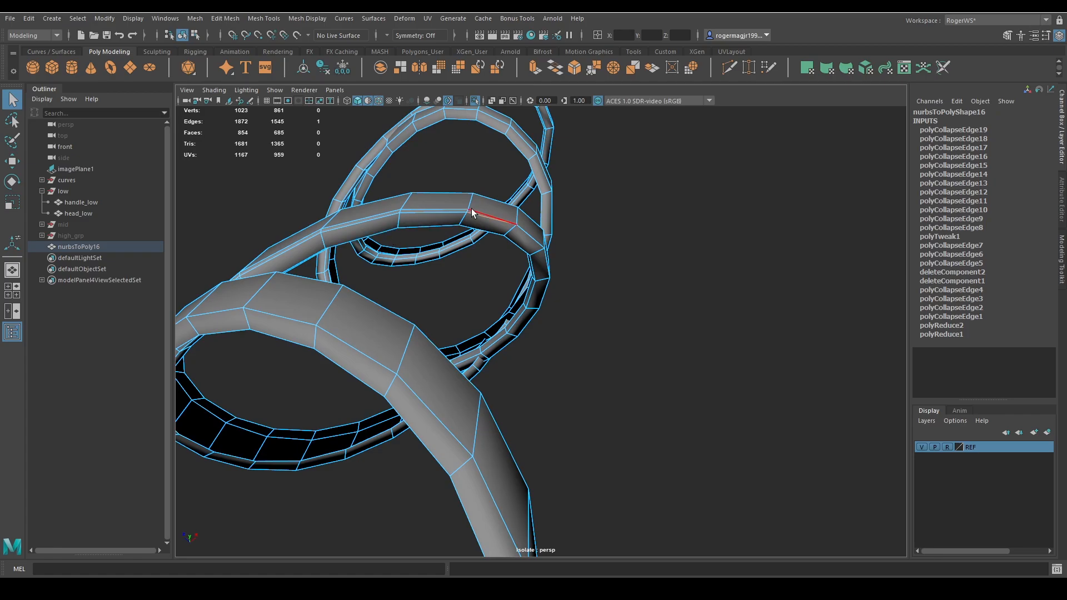
scroll(464, 210, down, 4)
alt+drag(464, 210, 532, 308)
scroll(532, 309, up, 4)
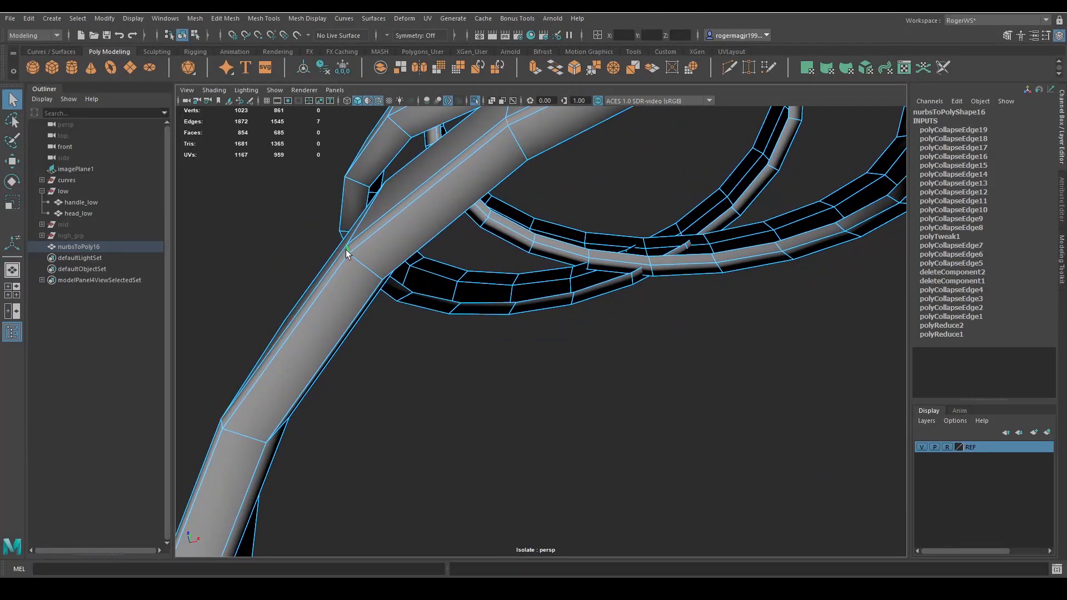
key(g)
Collapse the short bevel edges inside the thin band running up the descending strip to its top bend
scroll(350, 276, down, 5)
alt+drag(350, 275, 411, 279)
click(554, 336)
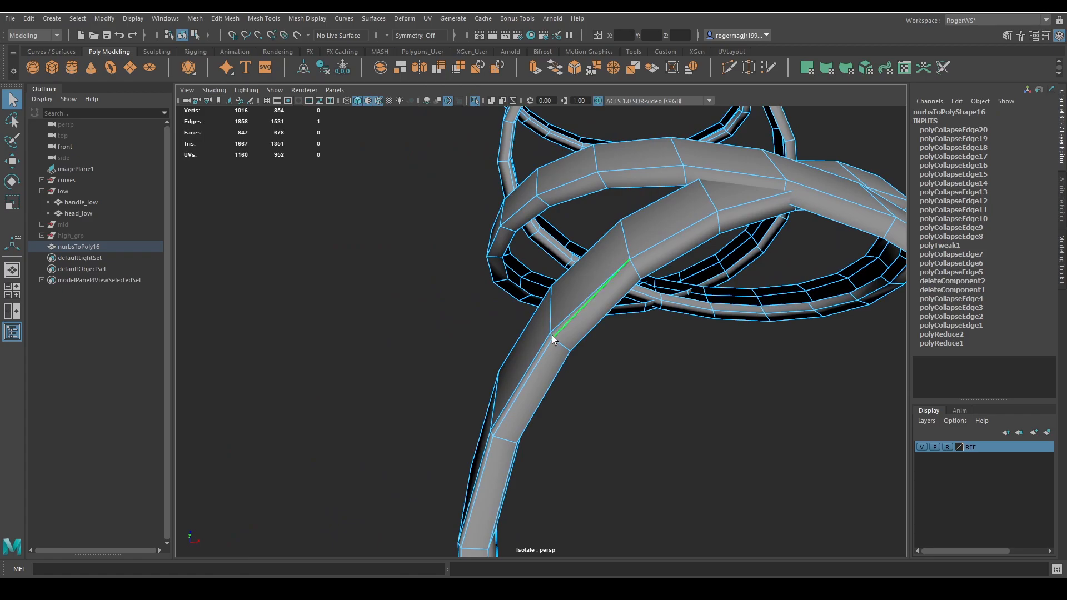
alt+drag(551, 333, 509, 217)
alt+middle_drag(510, 217, 547, 189)
shift+click(505, 299)
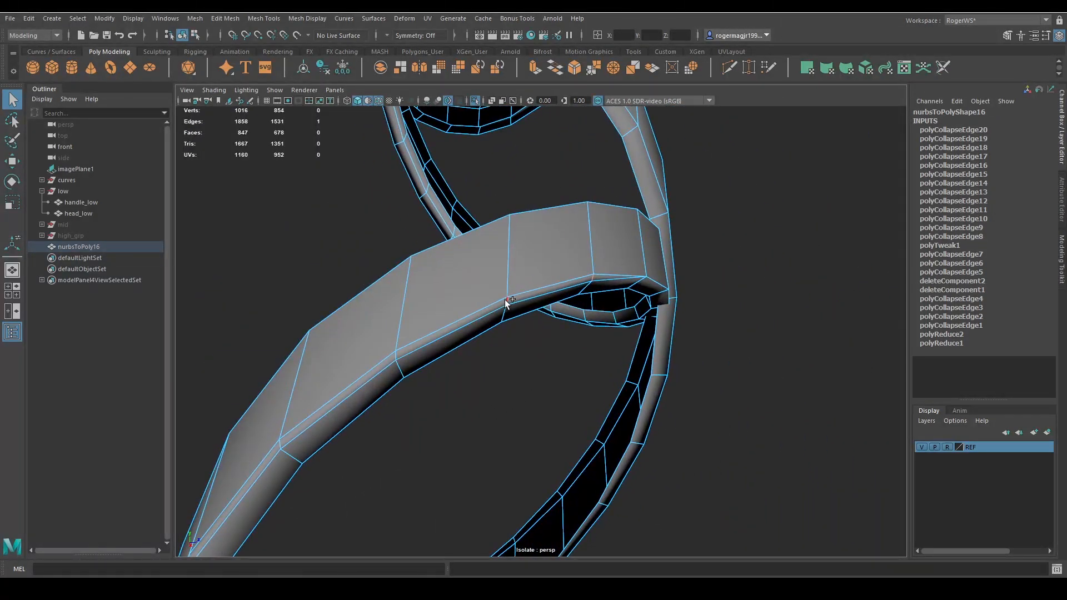
alt+drag(505, 299, 566, 269)
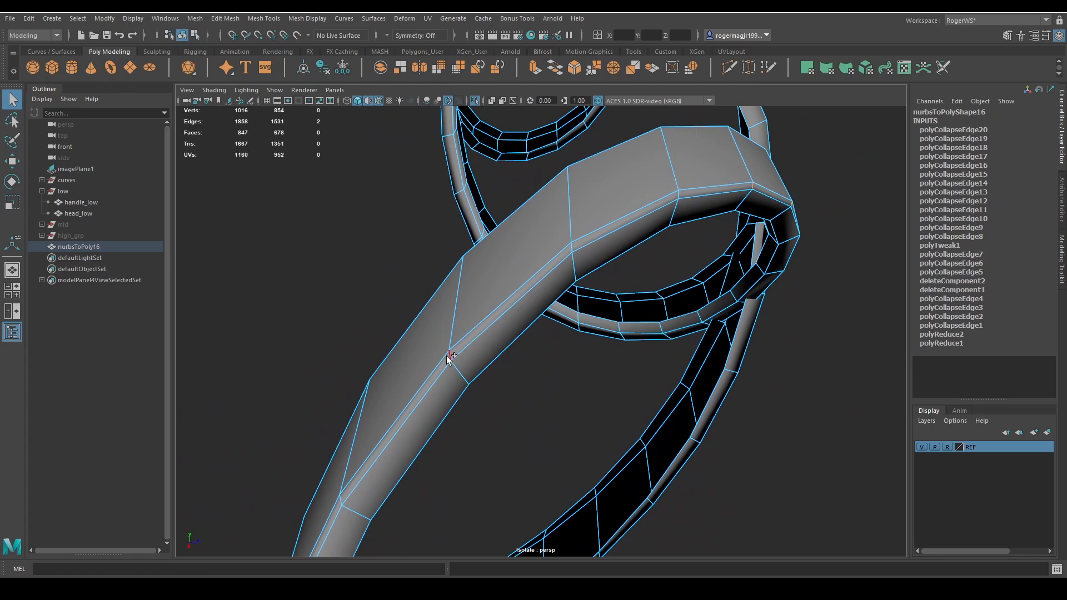
shift+click(572, 245)
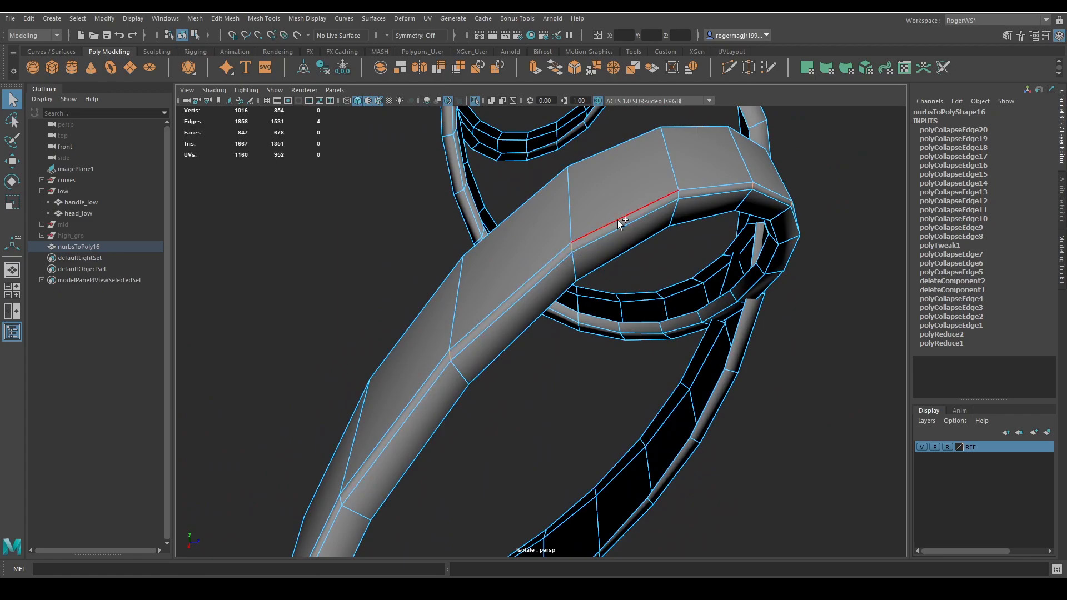
shift+click(677, 194)
key(g)
Collapse the short bevel edges on the strip section passing over the next crossing
alt+right_drag(674, 195, 512, 246)
alt+drag(512, 246, 537, 234)
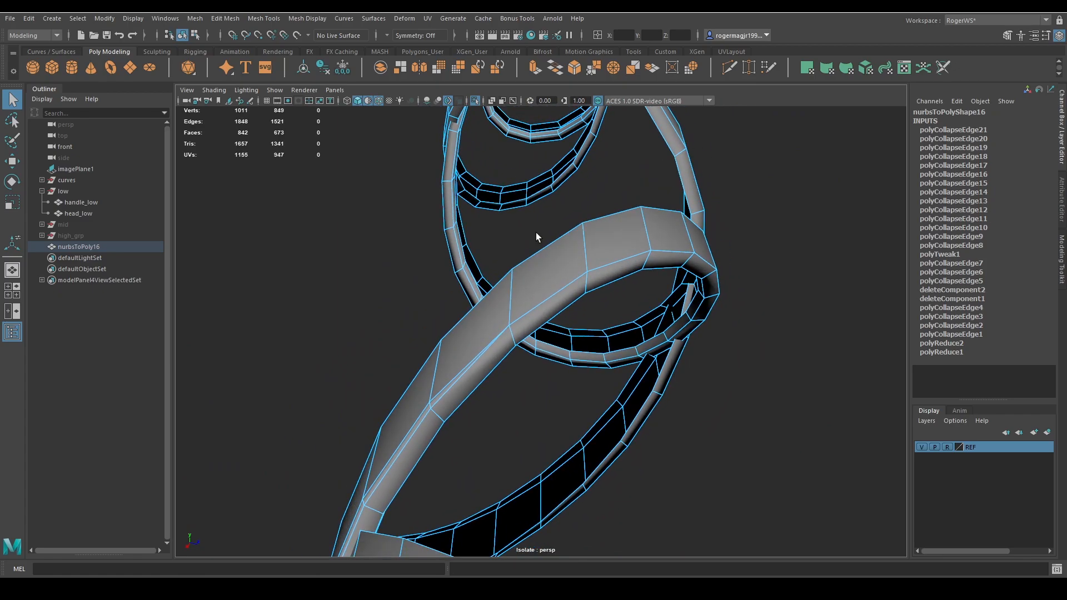
alt+drag(486, 279, 535, 310)
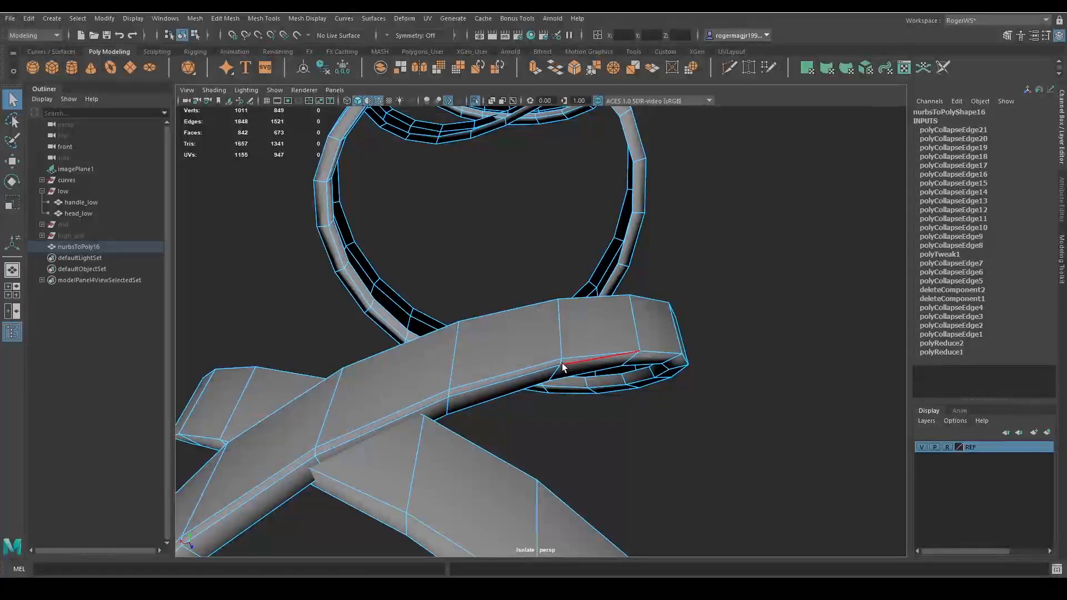
alt+drag(494, 404, 485, 350)
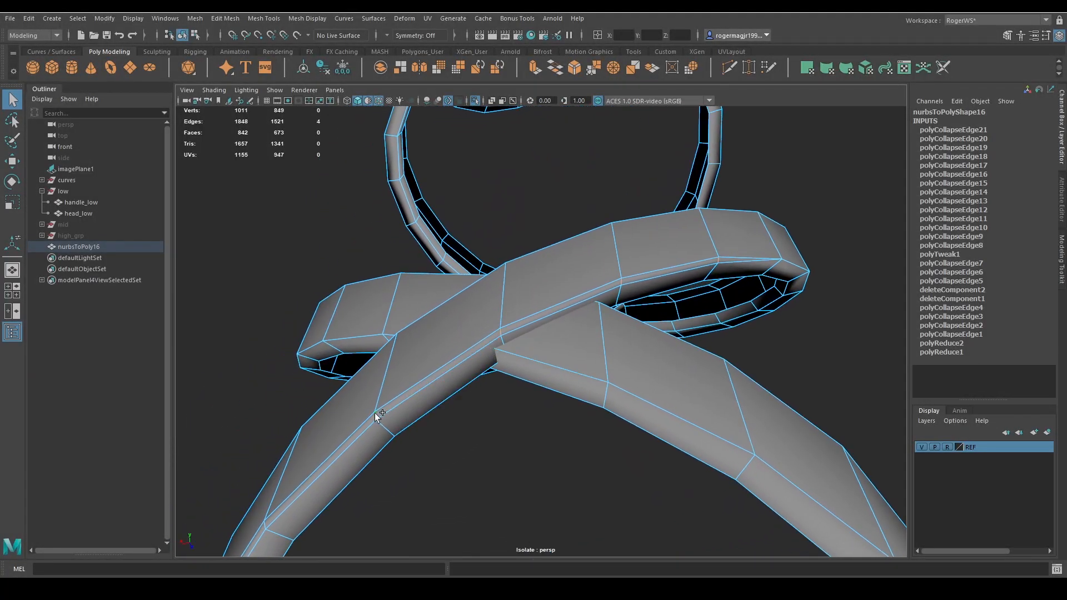
click(381, 414)
key(g)
Select another run of short bevel edges beyond that crossing and collapse them
alt+drag(368, 392, 687, 450)
click(432, 367)
shift+double_click(665, 415)
key(g)
Collapse the remaining short bevel edges along the lower edge of the last turn towards the strip's end
alt+drag(665, 416, 608, 301)
click(562, 331)
alt+drag(563, 334, 491, 415)
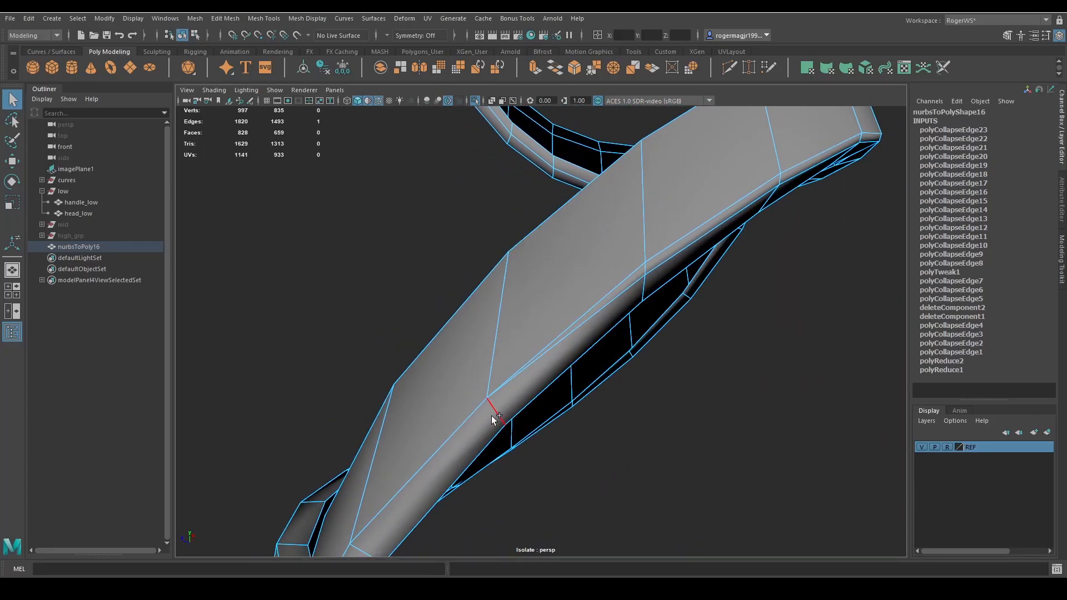
click(645, 267)
alt+drag(645, 267, 493, 388)
scroll(626, 298, down, 3)
scroll(692, 344, down, 3)
scroll(583, 406, up, 5)
Collapse the short bevel edges along the final section of the other strip leading to its open end
click(542, 346)
alt+middle_drag(492, 389, 561, 288)
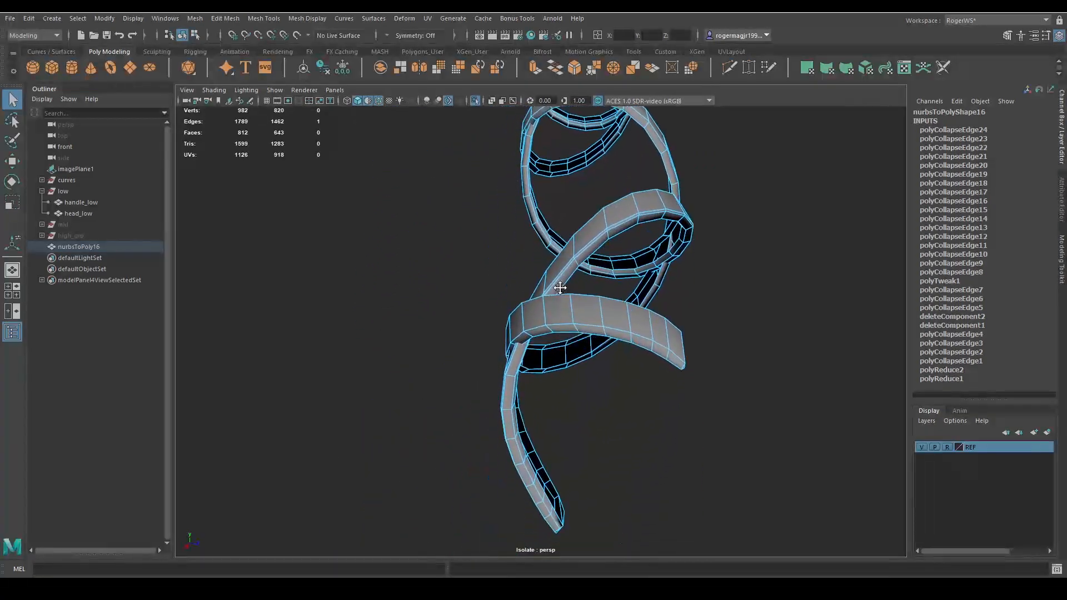
alt+drag(561, 288, 595, 355)
scroll(595, 367, up, 5)
alt+middle_drag(583, 383, 508, 333)
alt+drag(509, 333, 574, 317)
alt+middle_drag(574, 318, 621, 376)
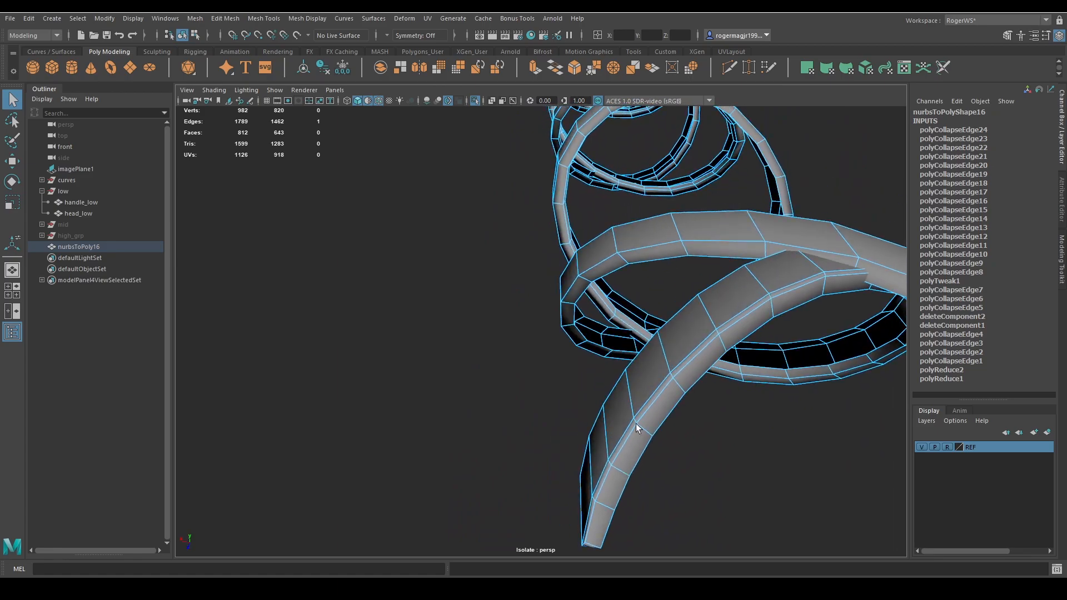
key(g)
Select the last short bevel edges near the tip of the strip and collapse them
alt+drag(609, 462, 641, 461)
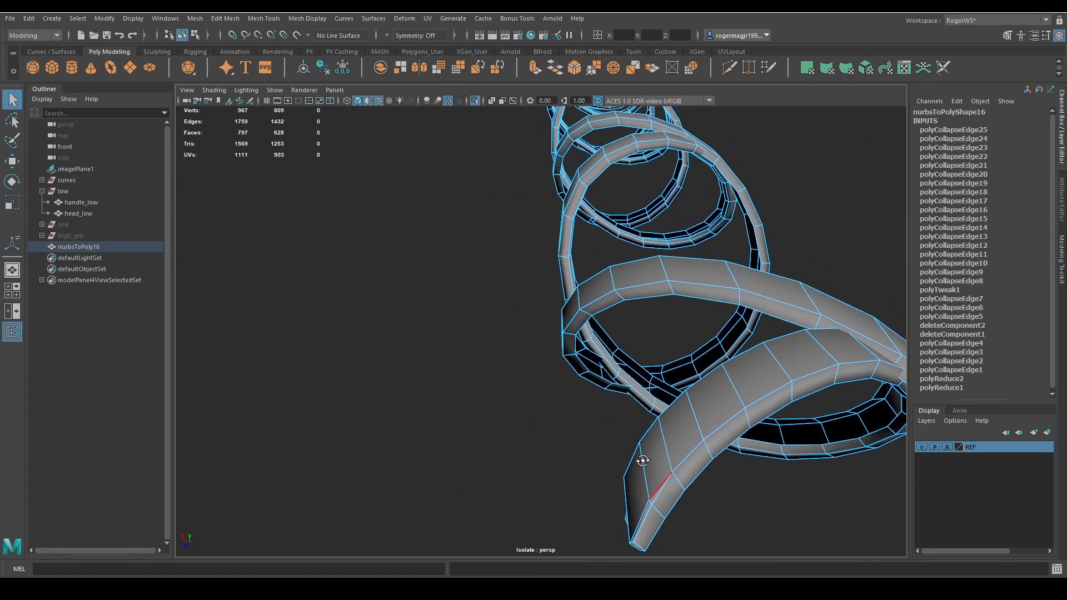
alt+middle_drag(640, 462, 602, 348)
alt+drag(601, 349, 589, 338)
alt+middle_drag(589, 338, 597, 362)
scroll(618, 398, up, 2)
click(618, 398)
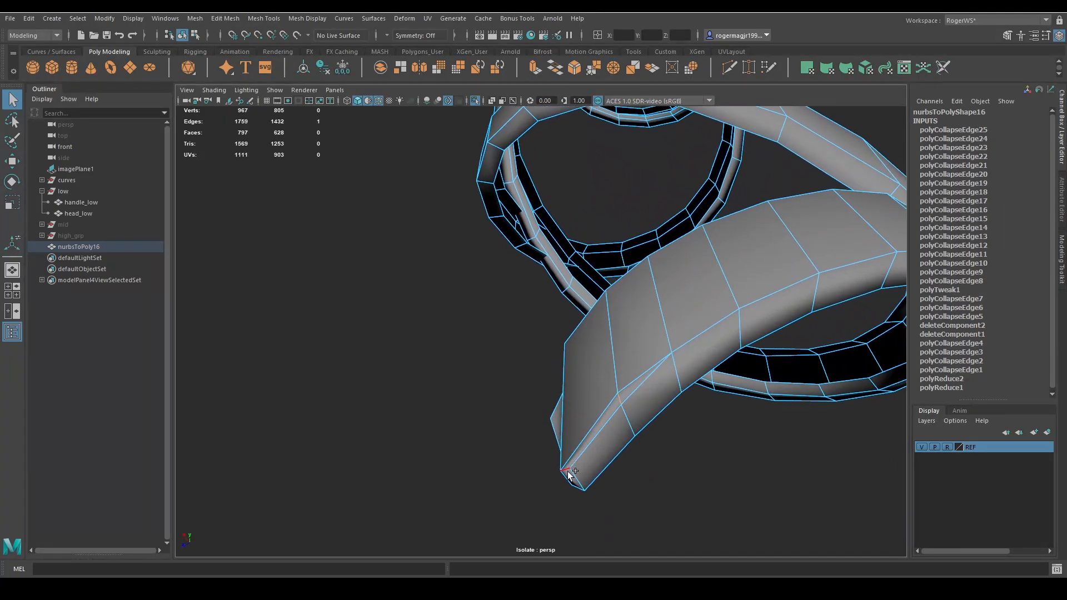
shift+click(568, 470)
key(g)
Delete the small cap faces at the open ends of the strips
scroll(593, 428, down, 5)
alt+drag(592, 427, 481, 421)
alt+middle_drag(481, 422, 529, 249)
mouse_move(529, 249)
alt+mouse_down()
mouse_move(553, 278)
mouse_move(703, 290)
mouse_move(708, 306)
alt+mouse_up()
right_drag(707, 306, 657, 386)
click(616, 371)
key(Delete)
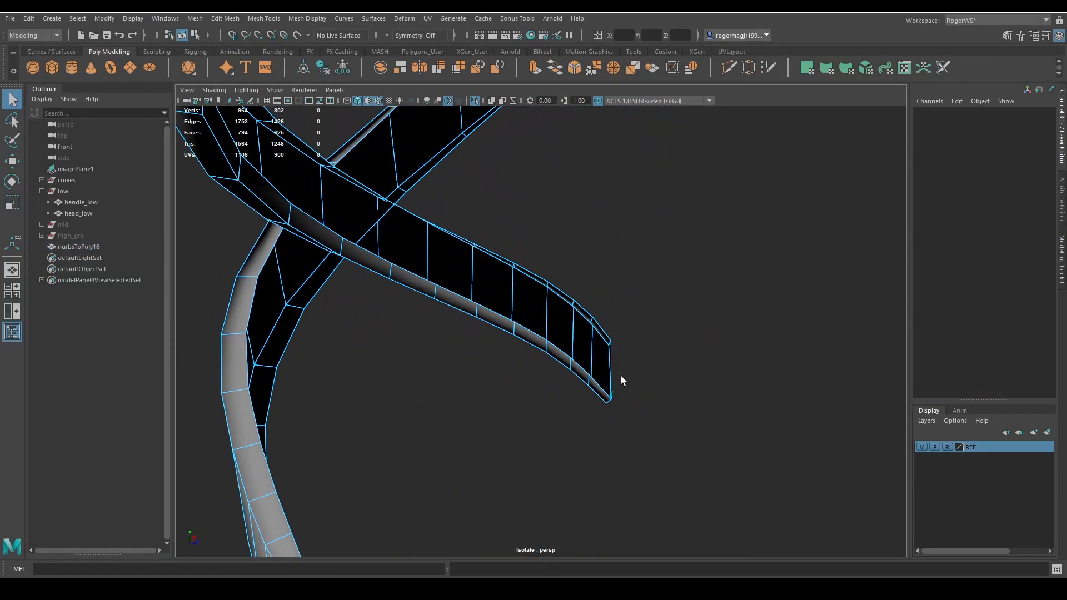
alt+drag(622, 353, 545, 352)
click(528, 343)
key(Delete)
click(605, 305)
key(Delete)
Show high_grp around the strip's end for comparison, hide it again, and isolate the low-poly strip mesh
key(F8)
key(ctrl+1)
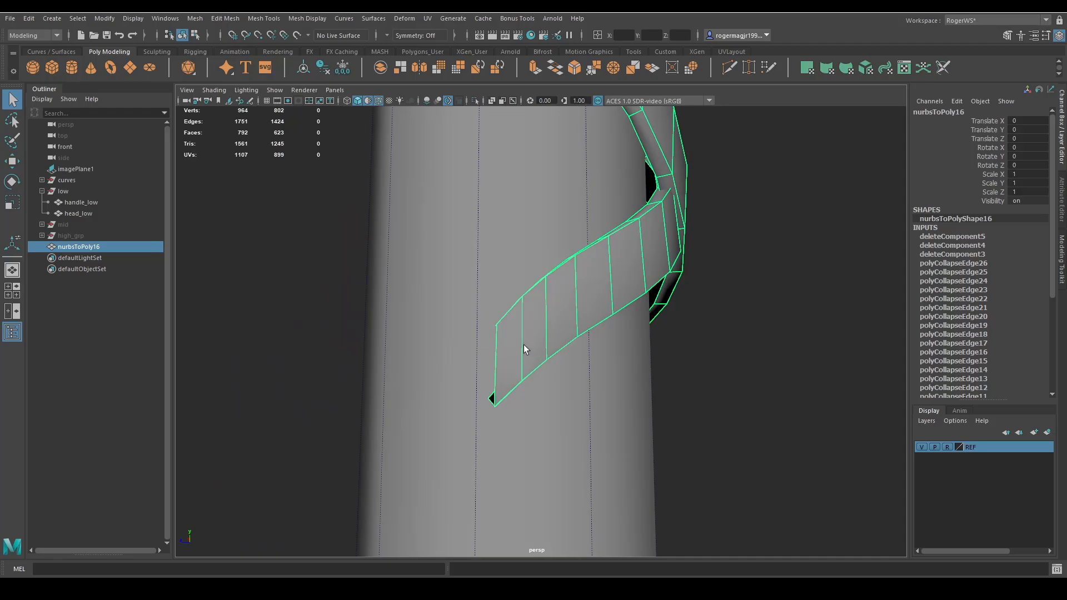
click(78, 236)
key(h)
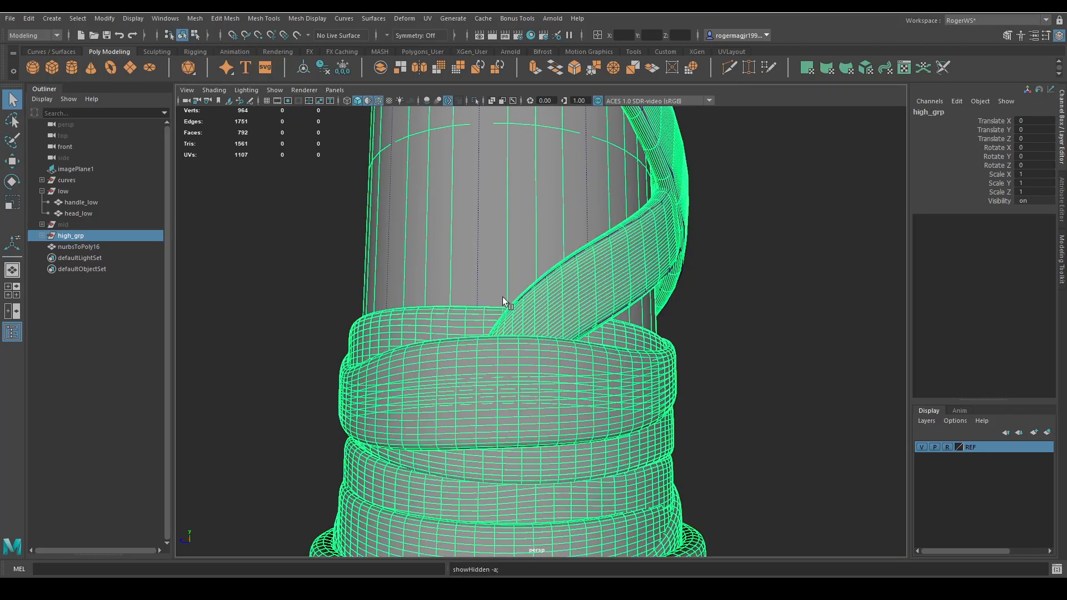
key(h)
click(516, 362)
key(ctrl+1)
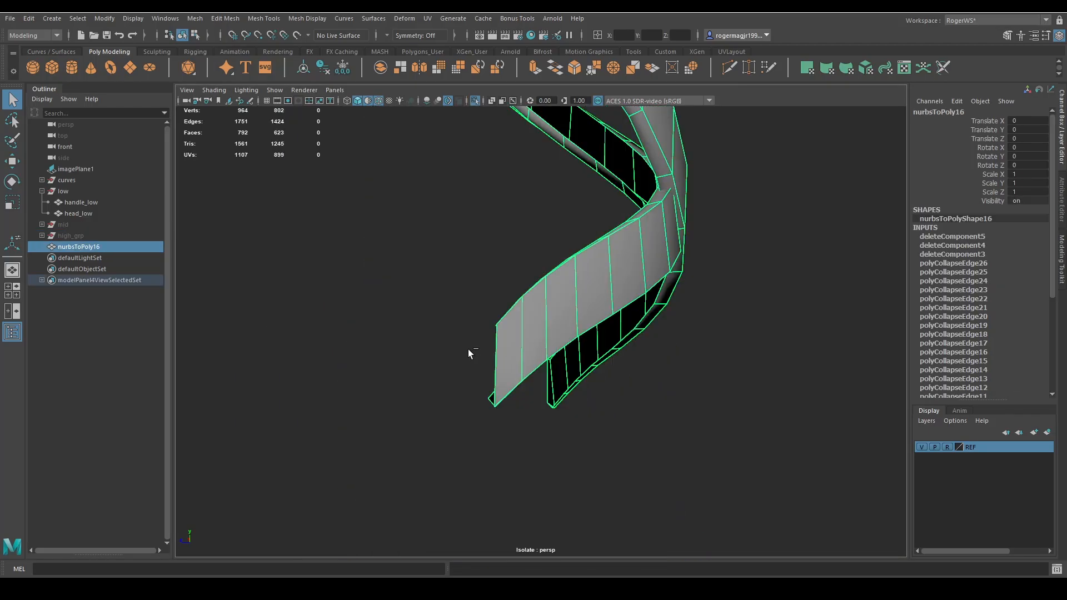
Delete the hidden narrow side faces along the lower rim near the strip's open end
alt+drag(468, 349, 445, 329)
click(611, 300)
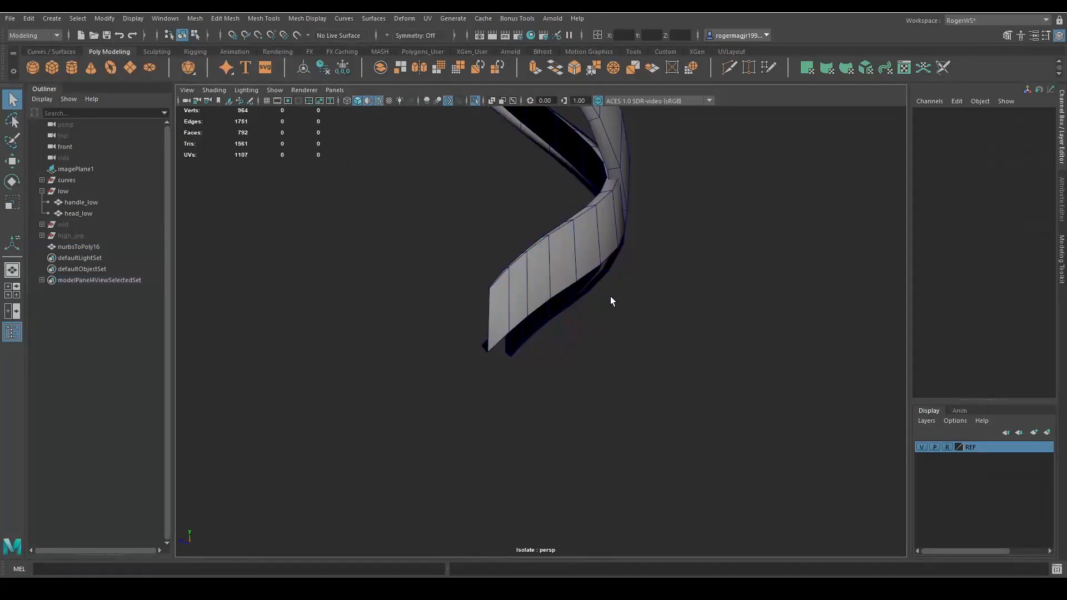
mouse_move(612, 300)
alt+mouse_down()
mouse_move(481, 315)
mouse_move(628, 306)
alt+mouse_up()
click(518, 312)
alt+drag(528, 369, 601, 337)
right_drag(598, 338, 596, 369)
click(599, 344)
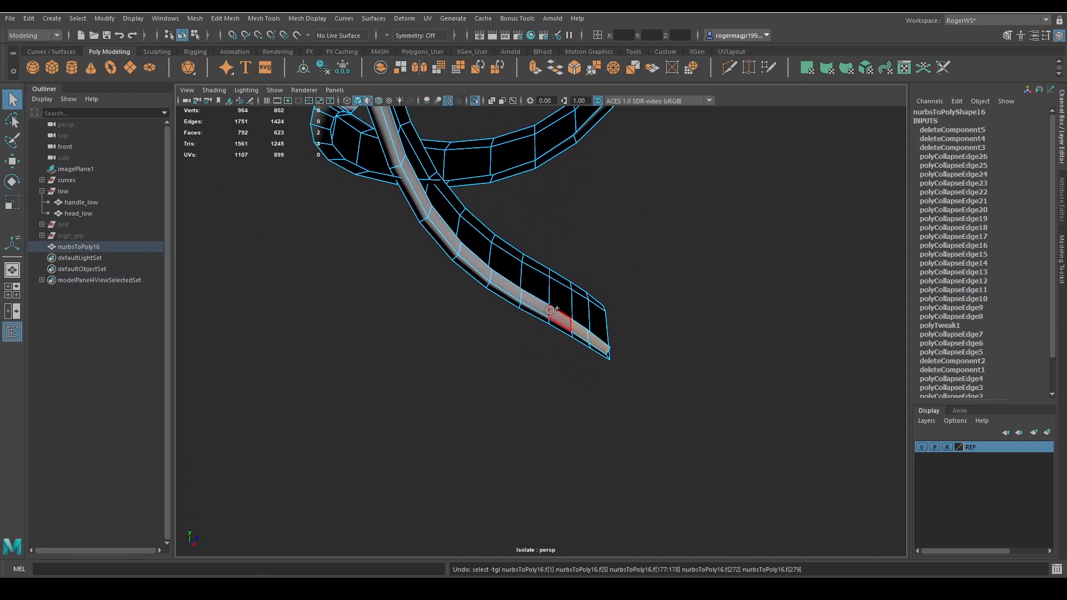
alt+drag(519, 296, 445, 331)
alt+middle_drag(445, 331, 489, 395)
scroll(488, 395, up, 5)
key(Delete)
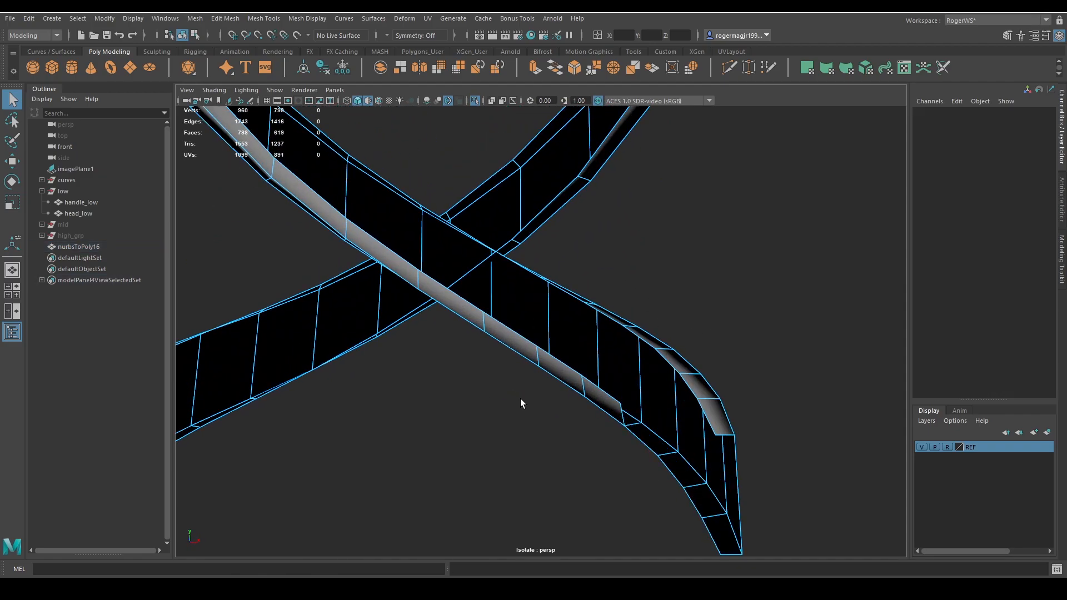
Check the strip ends against the handle with the other objects shown, and isolate the strip mesh again
alt+drag(520, 398, 545, 391)
right_drag(589, 380, 644, 352)
key(ctrl+1)
alt+drag(677, 341, 665, 360)
key(ctrl+1)
alt+middle_drag(593, 354, 613, 378)
Select the narrow side faces along the strip's lower rim, from near its end up past the first crossing
key(F11)
click(575, 421)
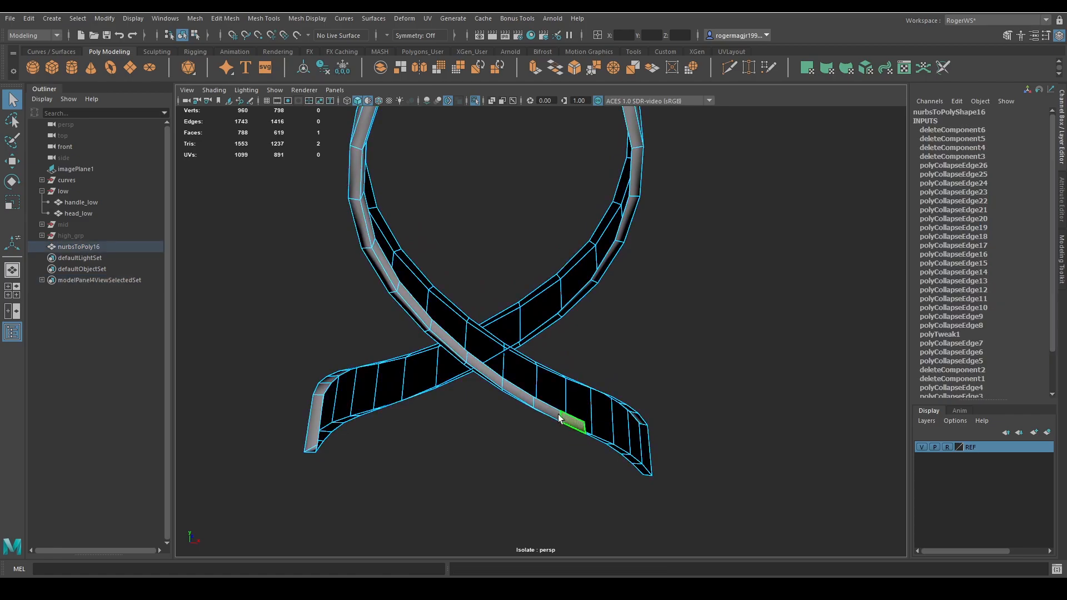
alt+drag(571, 418, 434, 329)
alt+middle_drag(434, 329, 514, 355)
scroll(522, 331, up, 3)
shift+double_click(493, 280)
alt+middle_drag(587, 319, 731, 396)
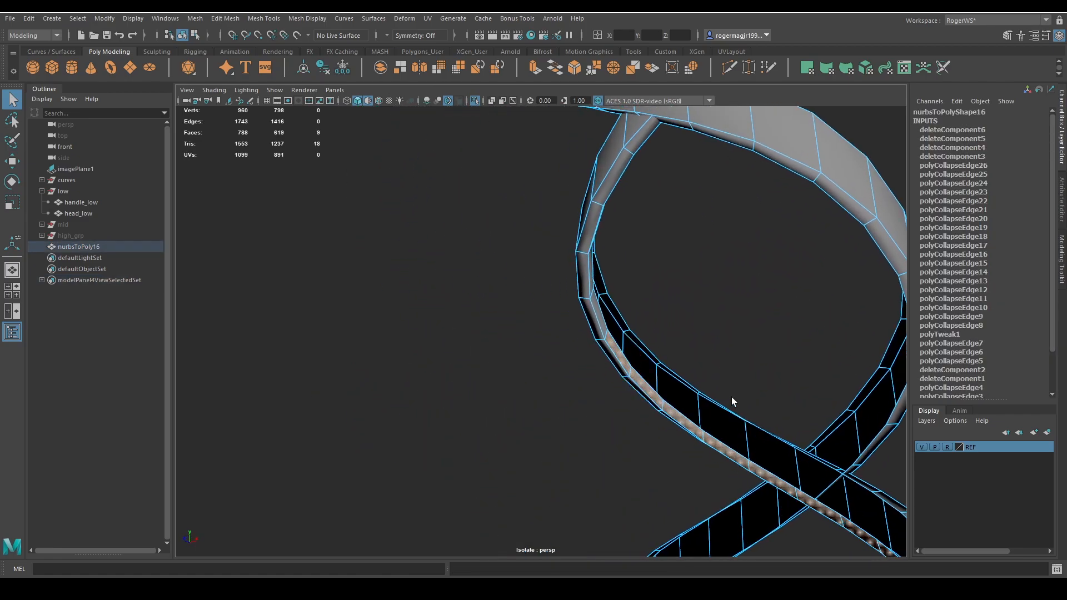
Extend the face selection along the same narrow rim around the strip's next bend
alt+drag(731, 396, 659, 366)
scroll(659, 365, up, 3)
scroll(696, 300, down, 3)
alt+drag(696, 300, 537, 367)
alt+middle_drag(538, 366, 769, 493)
shift+click(598, 330)
shift+double_click(587, 303)
Add the narrow rim faces passing through the next crossing up to the side bend to the selection
alt+drag(586, 303, 464, 317)
alt+middle_drag(465, 318, 693, 417)
scroll(519, 351, up, 3)
shift+click(478, 312)
alt+drag(693, 417, 490, 384)
alt+middle_drag(490, 383, 665, 533)
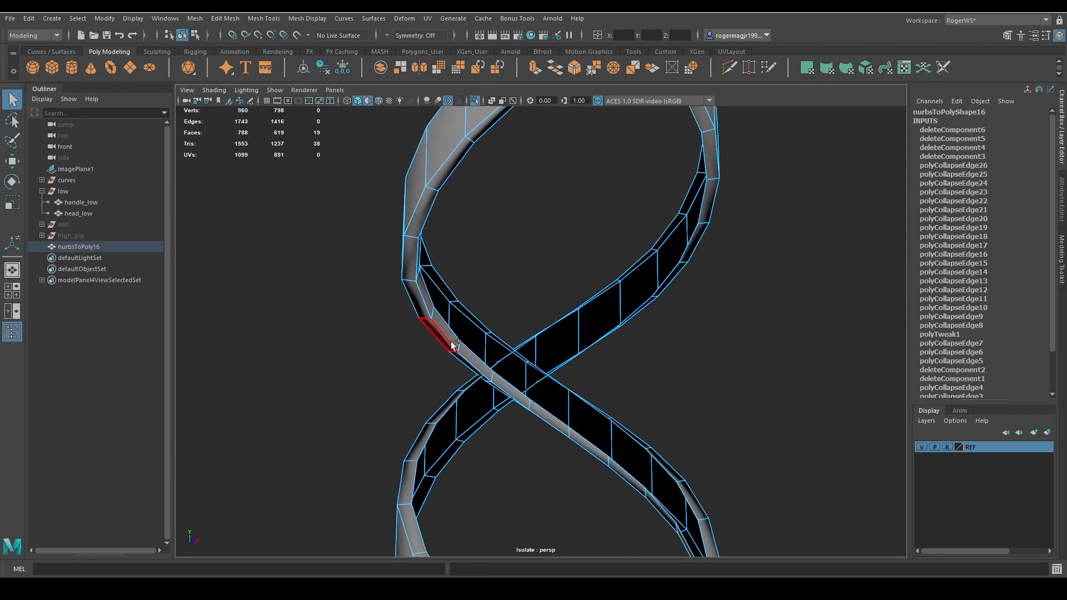
shift+double_click(427, 301)
alt+middle_drag(456, 362, 645, 444)
alt+drag(645, 445, 345, 325)
Continue the rim face selection along the following turn of the strip, across the crossing above
shift+click(373, 329)
scroll(441, 349, down, 4)
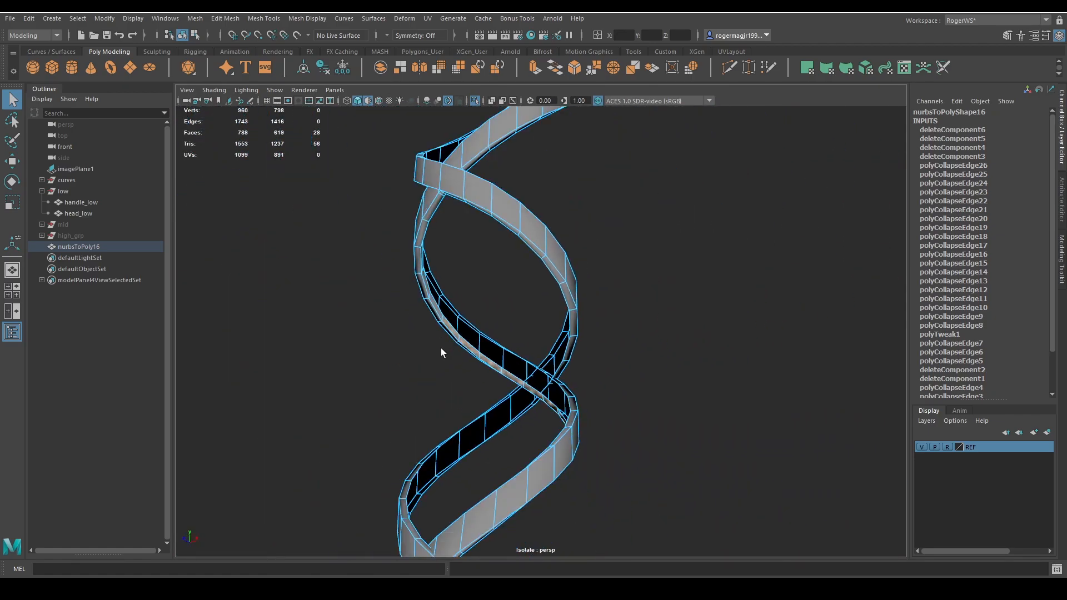
scroll(441, 348, down, 2)
scroll(345, 325, up, 4)
alt+middle_drag(345, 325, 499, 454)
alt+drag(498, 454, 413, 436)
alt+middle_drag(412, 436, 495, 407)
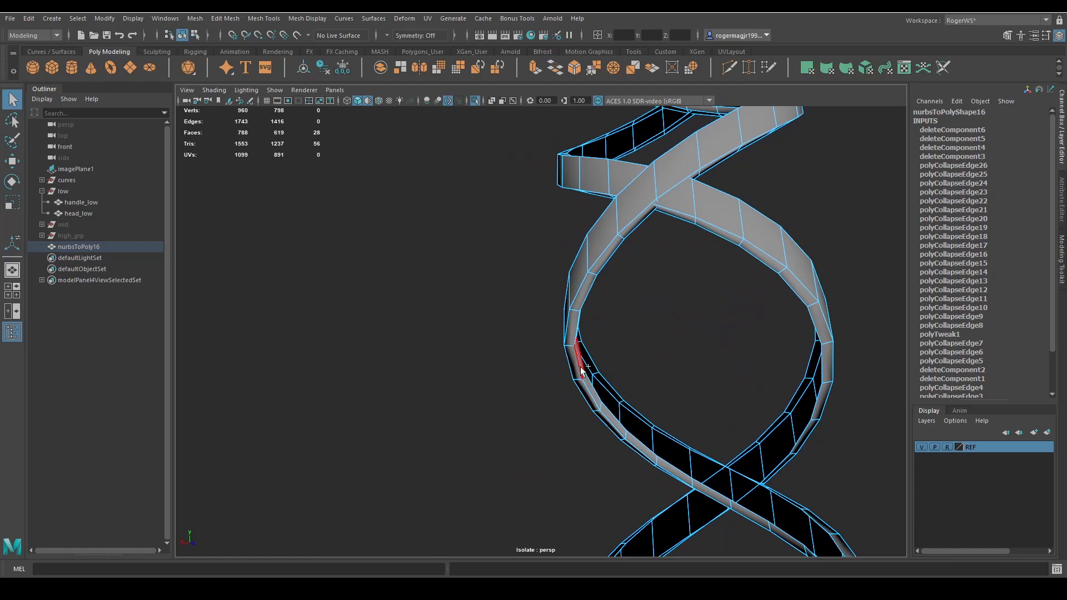
scroll(580, 369, down, 3)
alt+drag(581, 369, 454, 377)
scroll(455, 376, up, 3)
alt+middle_drag(455, 375, 555, 426)
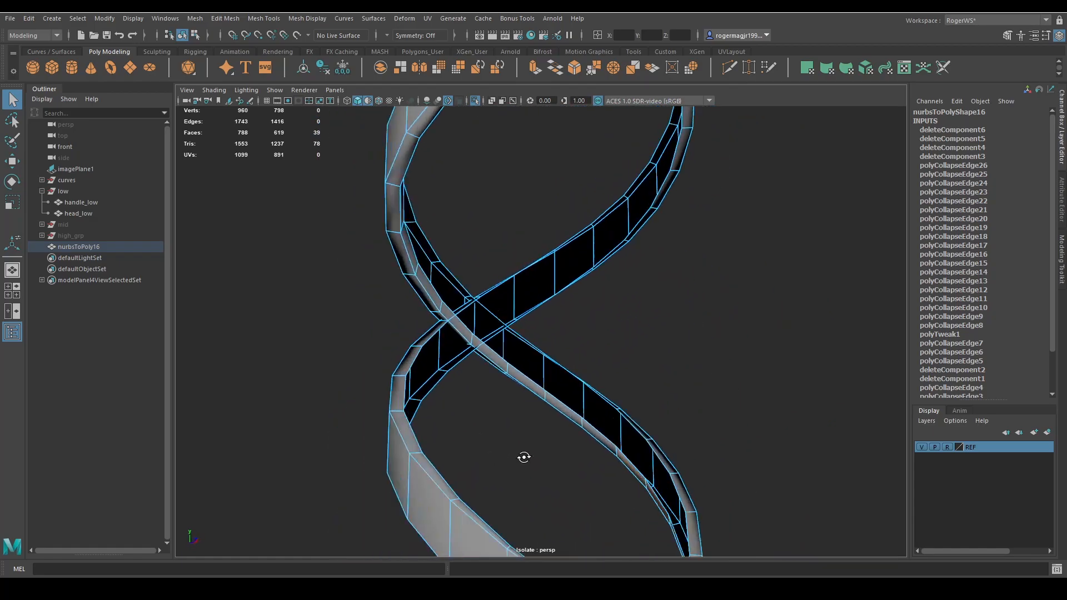
Extend the face selection along the narrow lower rim through the next side bend of the strip
shift+click(592, 427)
scroll(551, 398, down, 3)
alt+drag(552, 399, 489, 394)
alt+middle_drag(489, 394, 728, 448)
shift+double_click(517, 365)
alt+drag(728, 447, 562, 441)
scroll(562, 441, up, 3)
alt+middle_drag(444, 425, 574, 445)
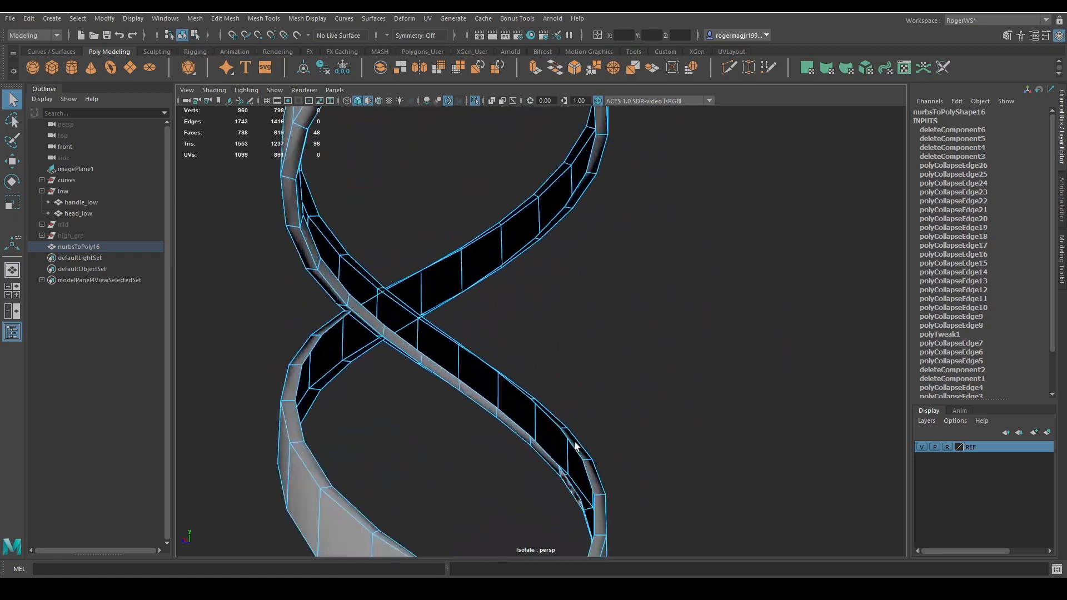
Add the narrow rim faces beyond the middle crossing to the selection, undoing the mistaken pick
scroll(574, 445, up, 4)
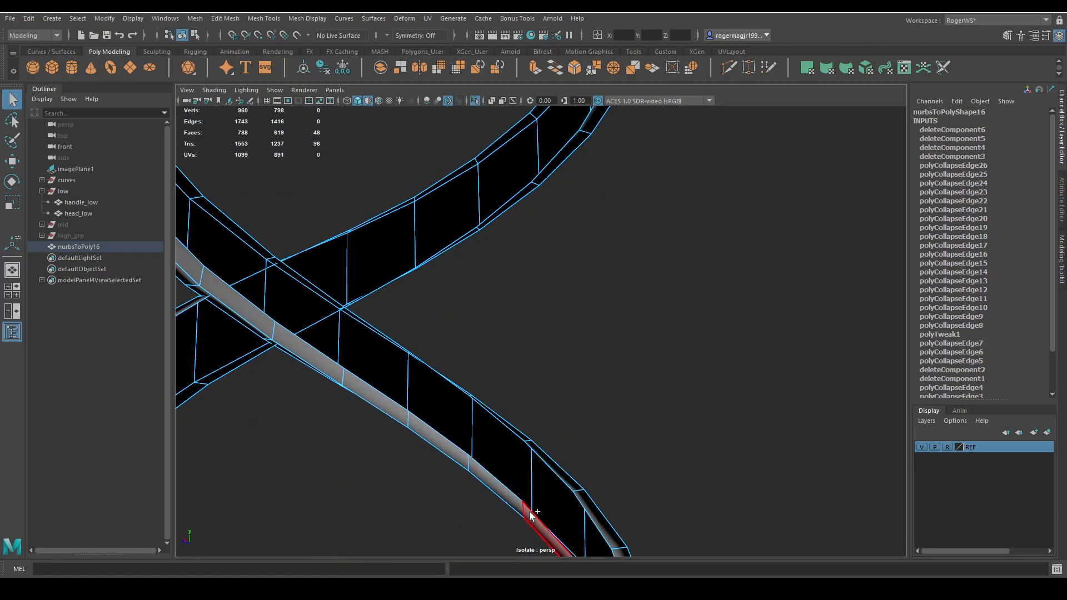
shift+click(531, 515)
scroll(530, 515, down, 5)
scroll(445, 419, up, 3)
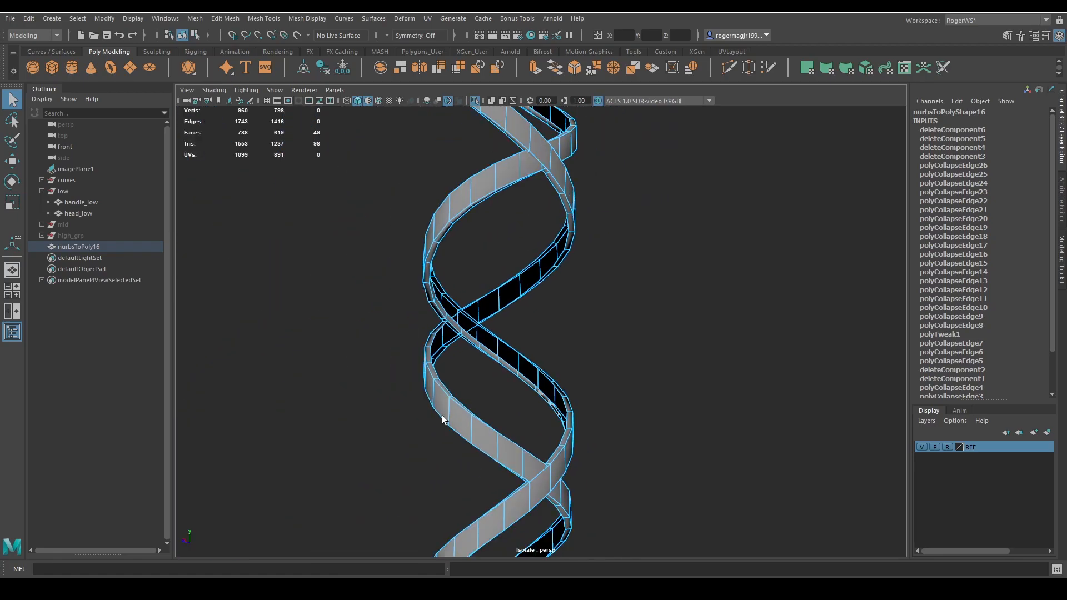
shift+double_click(431, 293)
key(ctrl+z)
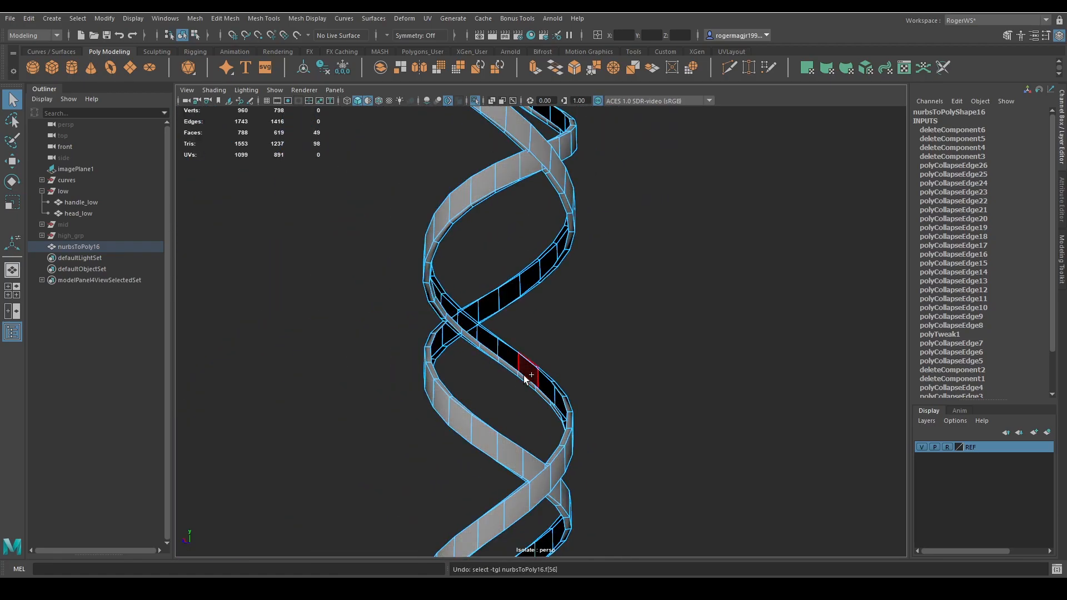
alt+drag(527, 378, 500, 397)
shift+double_click(457, 312)
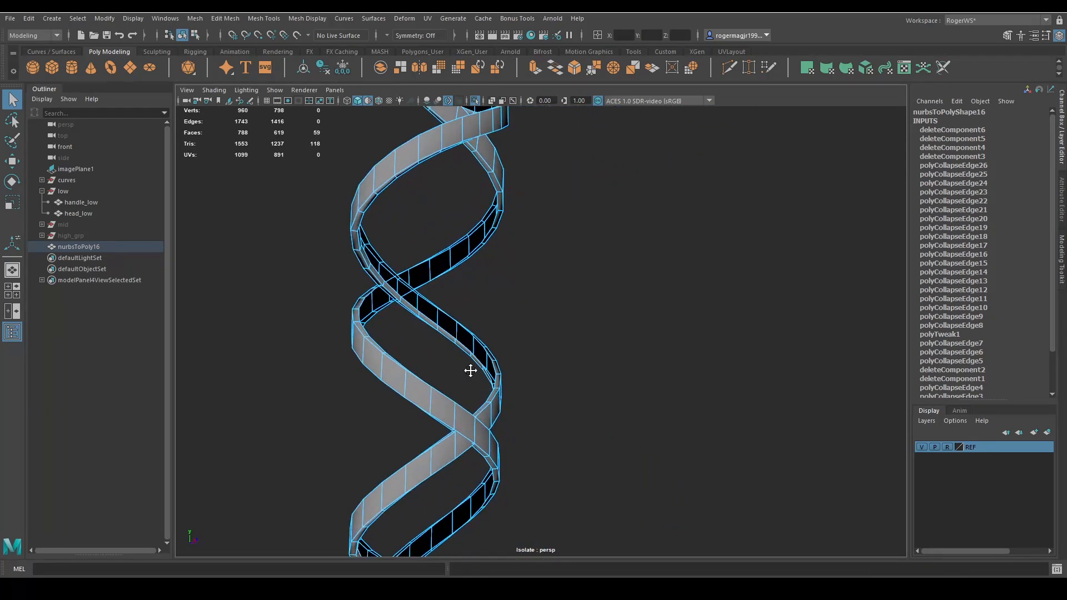
Check the rim selection around the strip's turns and delete the selected narrow faces
alt+middle_drag(470, 370, 559, 444)
scroll(559, 445, up, 3)
scroll(545, 439, down, 5)
alt+drag(444, 400, 411, 355)
scroll(419, 345, up, 3)
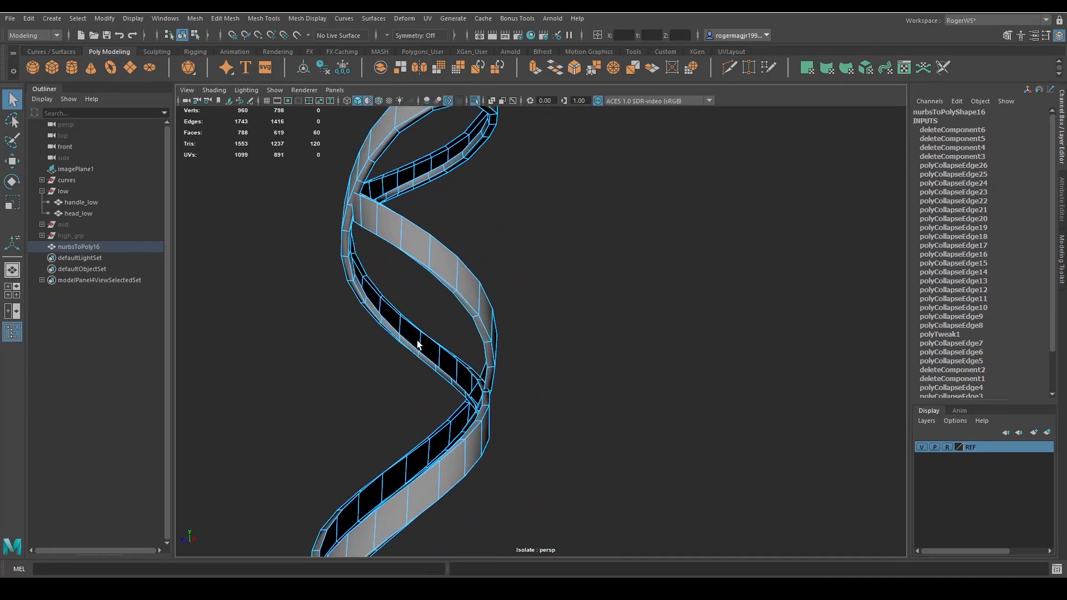
alt+middle_drag(419, 345, 510, 398)
scroll(509, 395, up, 3)
alt+drag(510, 395, 562, 383)
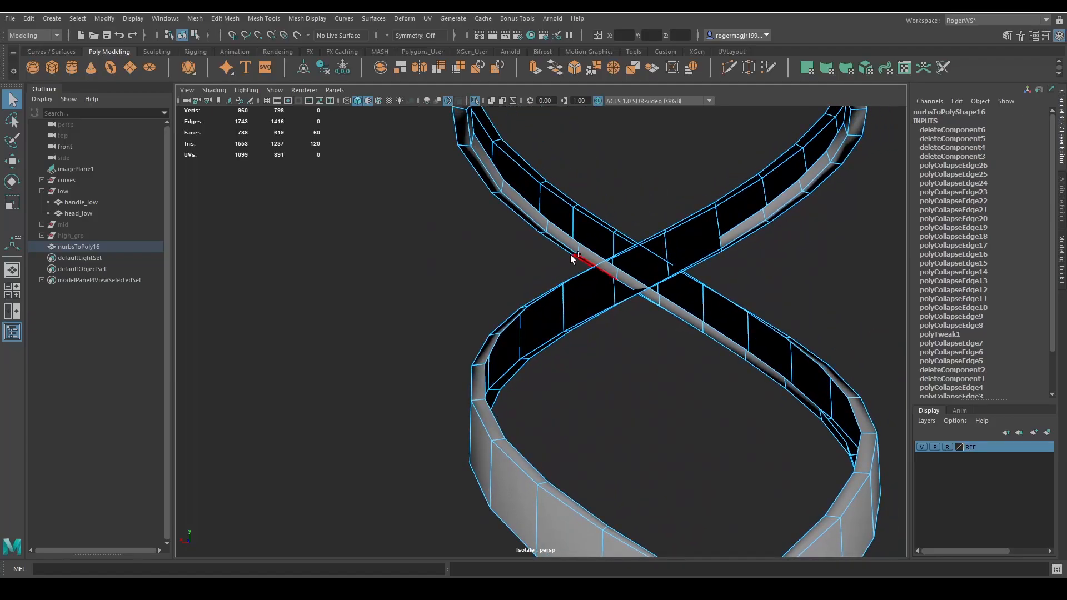
key(Delete)
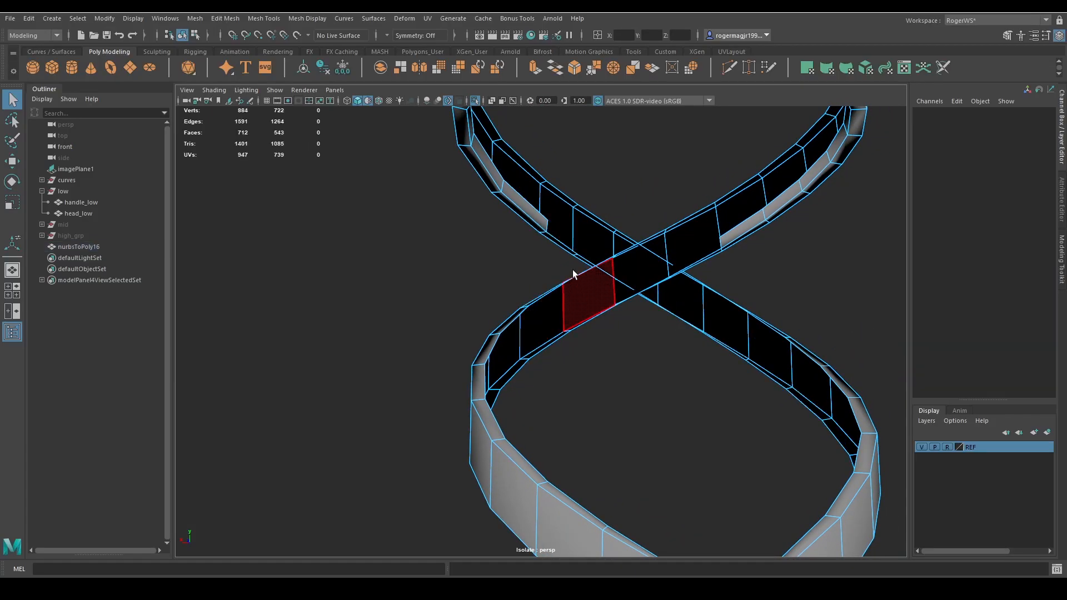
Delete the leftover narrow rim faces on the strip section above the crossing
click(532, 208)
scroll(559, 232, down, 3)
alt+drag(558, 232, 291, 226)
key(Delete)
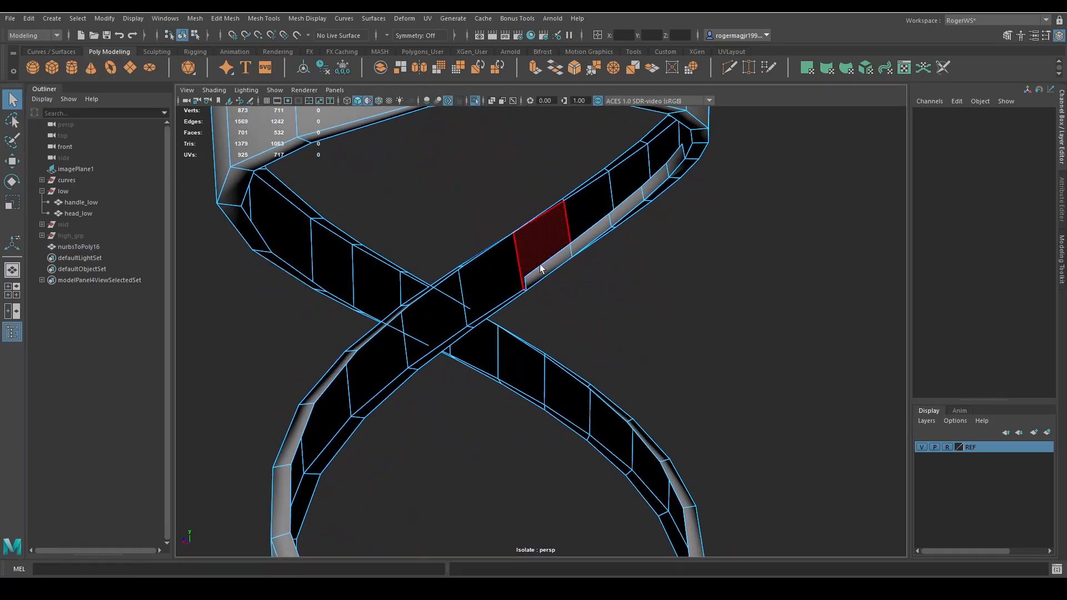
Delete the remaining rim faces on the opposite strip near its top bend and return to object mode
click(540, 269)
key(Delete)
right_drag(605, 272, 623, 237)
scroll(554, 269, down, 5)
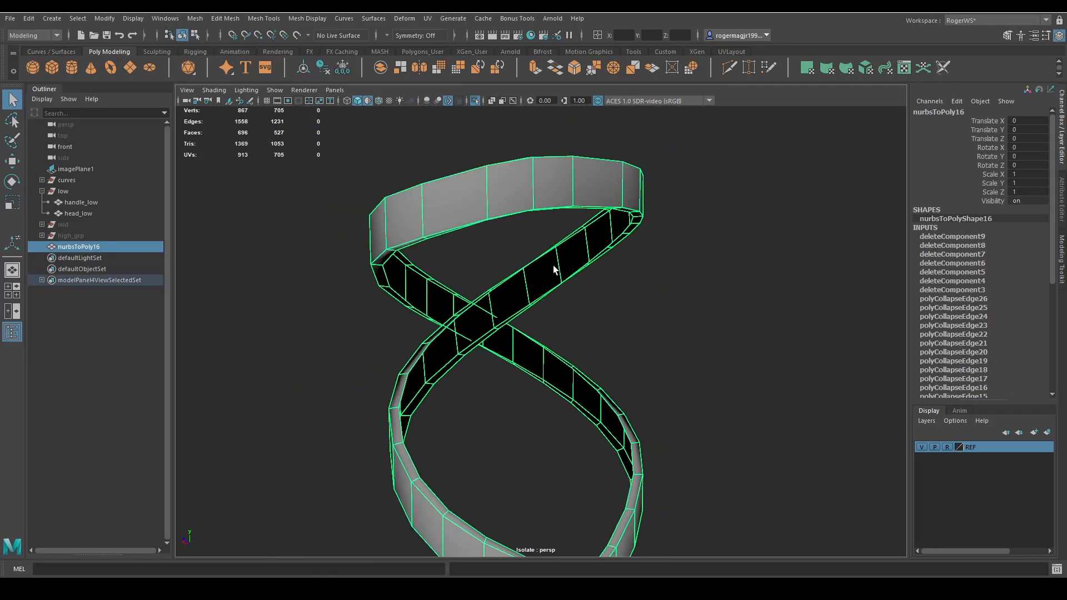
Leave the isolated view of the strips and inspect them wrapped around the low-poly handle
alt+drag(554, 269, 656, 286)
alt+drag(662, 341, 726, 275)
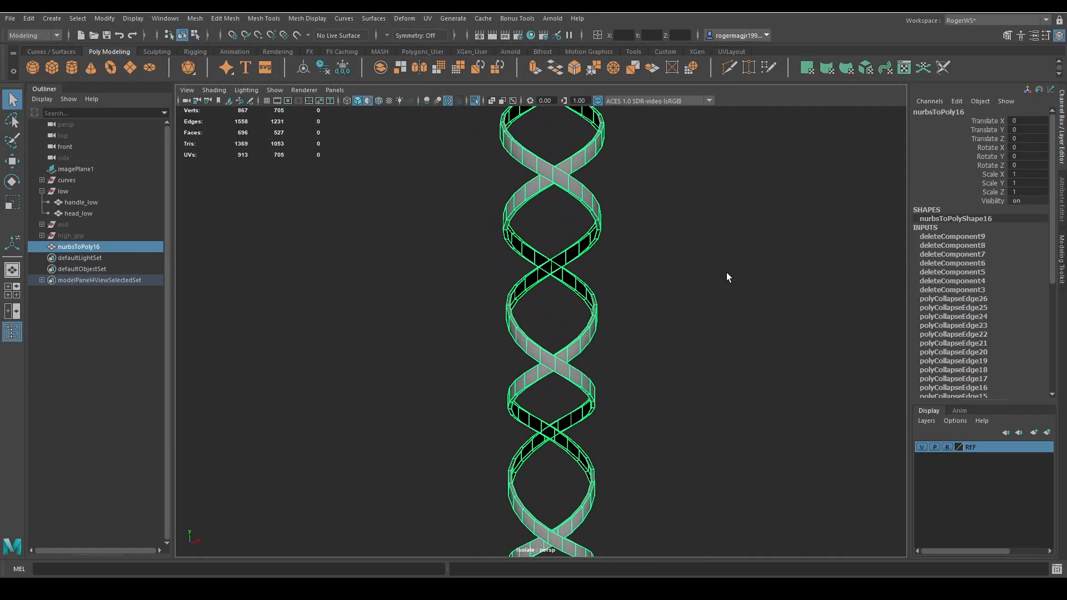
alt+right_drag(726, 275, 724, 245)
alt+drag(725, 245, 450, 238)
alt+middle_drag(450, 238, 476, 300)
alt+drag(477, 299, 717, 247)
key(ctrl+1)
click(641, 269)
alt+drag(641, 268, 654, 257)
alt+right_drag(655, 257, 615, 287)
alt+middle_drag(615, 287, 615, 294)
scroll(571, 323, up, 8)
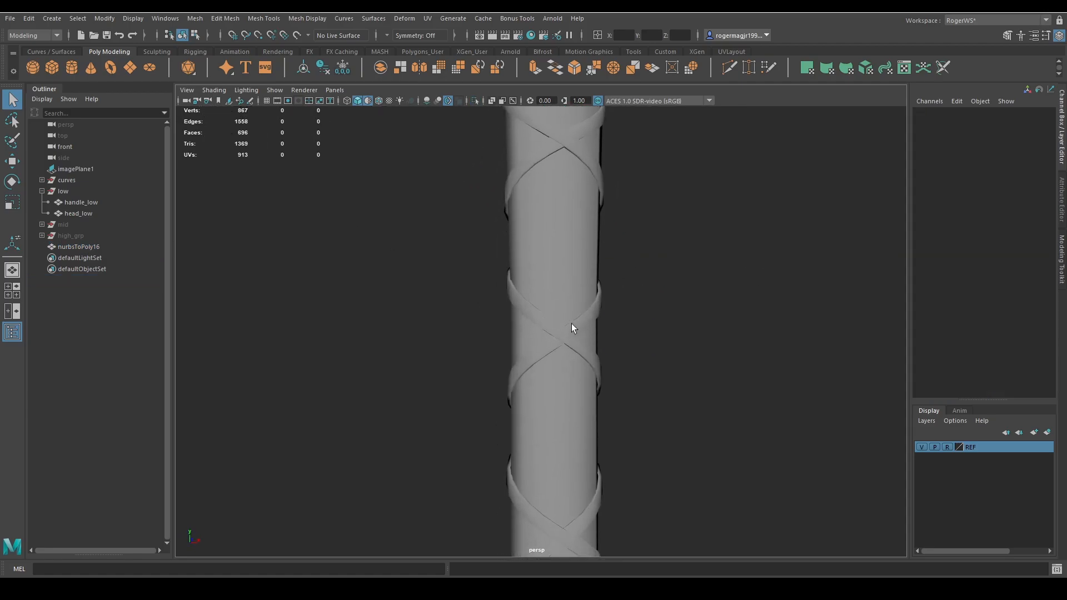
Soften the edges of the low-poly crossing strips
click(632, 309)
shift+right_drag(688, 226, 794, 206)
click(795, 201)
Delete the construction history of the axe head, handle and crossing strips, and save the scene
alt+drag(739, 236, 598, 314)
scroll(622, 271, down, 4)
scroll(599, 289, down, 8)
drag(427, 161, 655, 351)
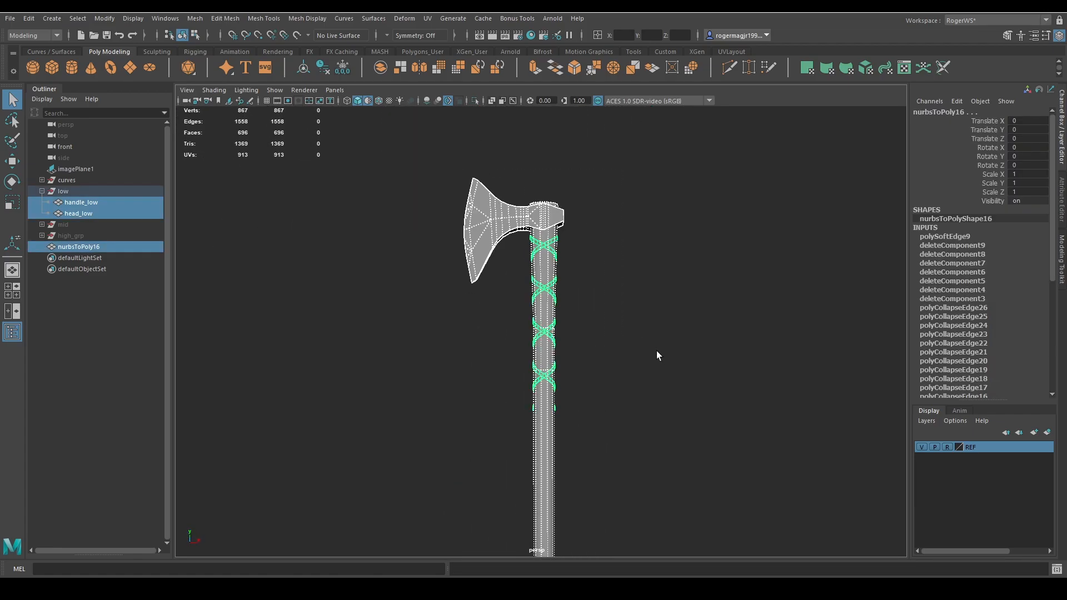
scroll(655, 351, up, 2)
click(620, 297)
drag(398, 144, 589, 349)
click(322, 67)
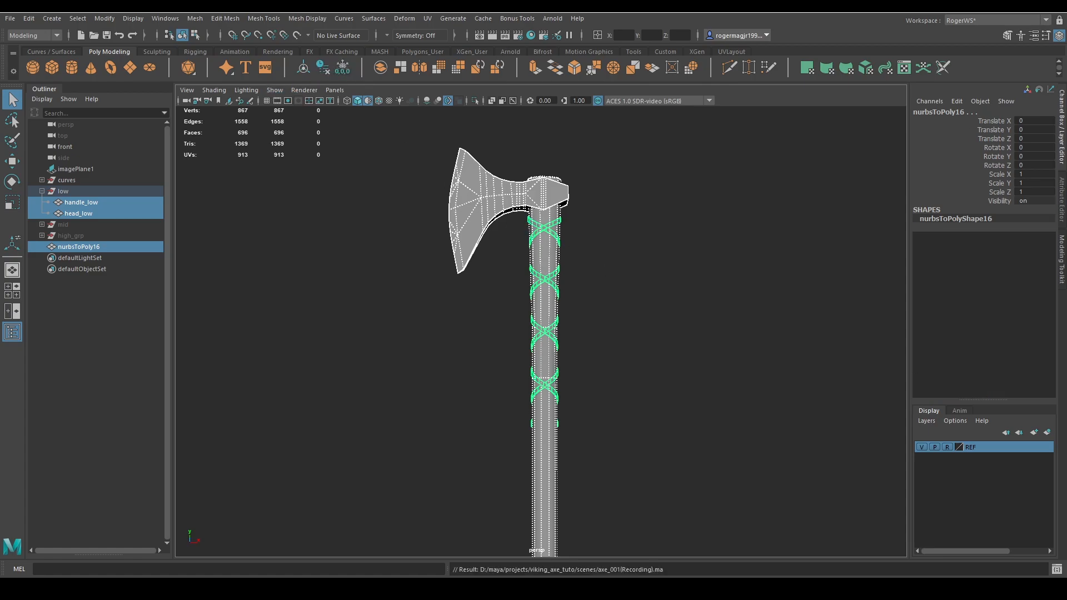
Examine the whole low-poly axe from its head down to the handle's end
key(alt+5)
alt+drag(601, 300, 603, 312)
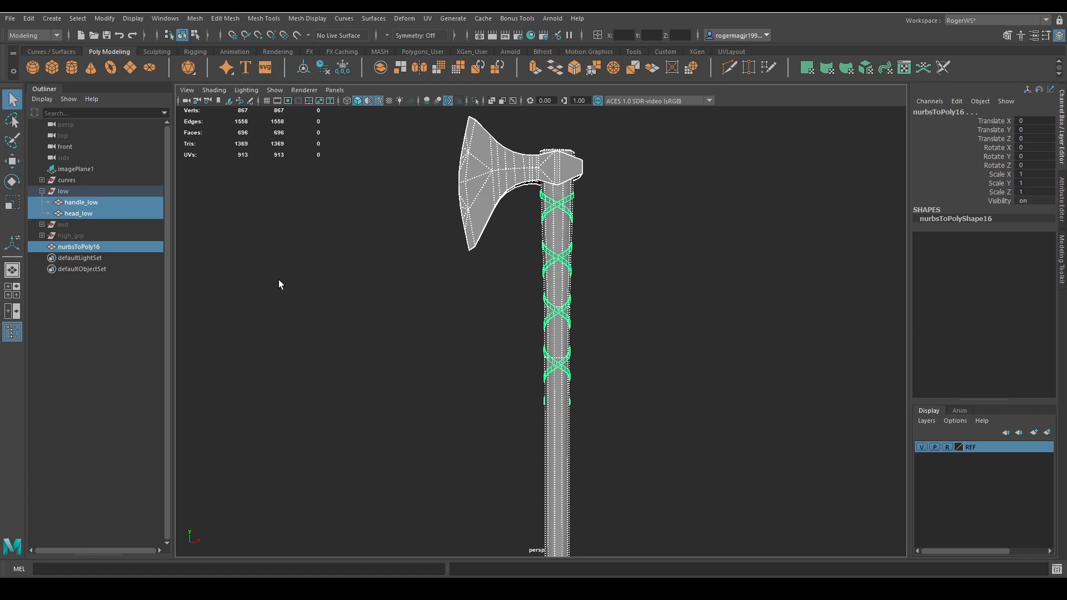
alt+middle_drag(434, 263, 388, 204)
scroll(392, 212, down, 2)
click(448, 356)
alt+drag(448, 357, 645, 372)
drag(500, 379, 629, 410)
key(w)
mouse_move(534, 388)
alt+mouse_down()
mouse_move(657, 405)
mouse_move(672, 386)
mouse_move(437, 369)
mouse_move(575, 350)
mouse_move(586, 379)
mouse_move(501, 365)
alt+mouse_up()
click(672, 386)
key(alt+5)
key(alt+5)
key(alt+5)
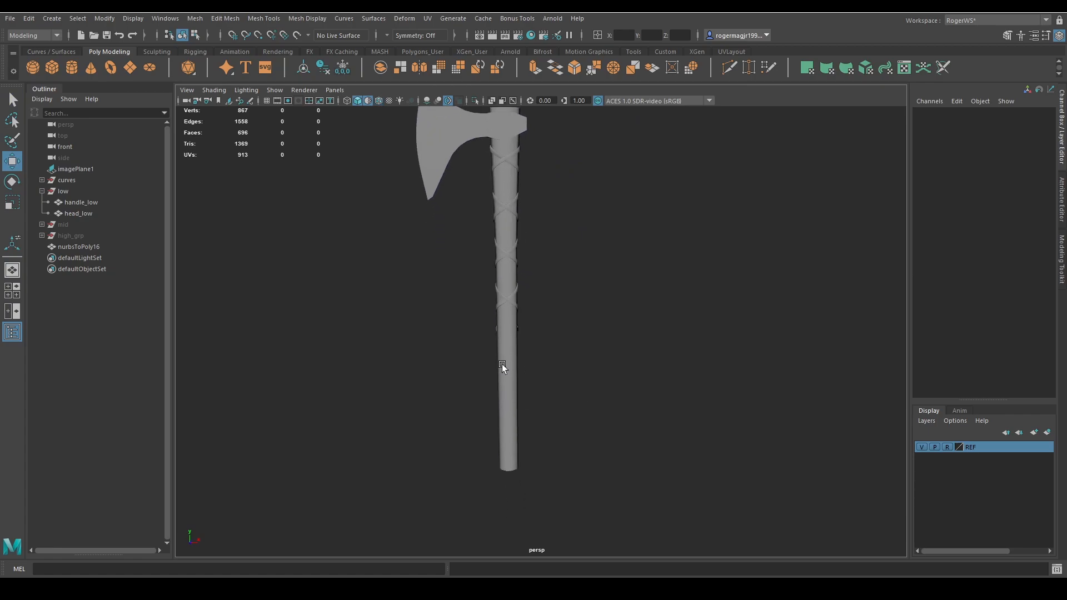
Move the crossing strips mesh into the low group and rename it cross_strips_low
click(503, 364)
click(72, 245)
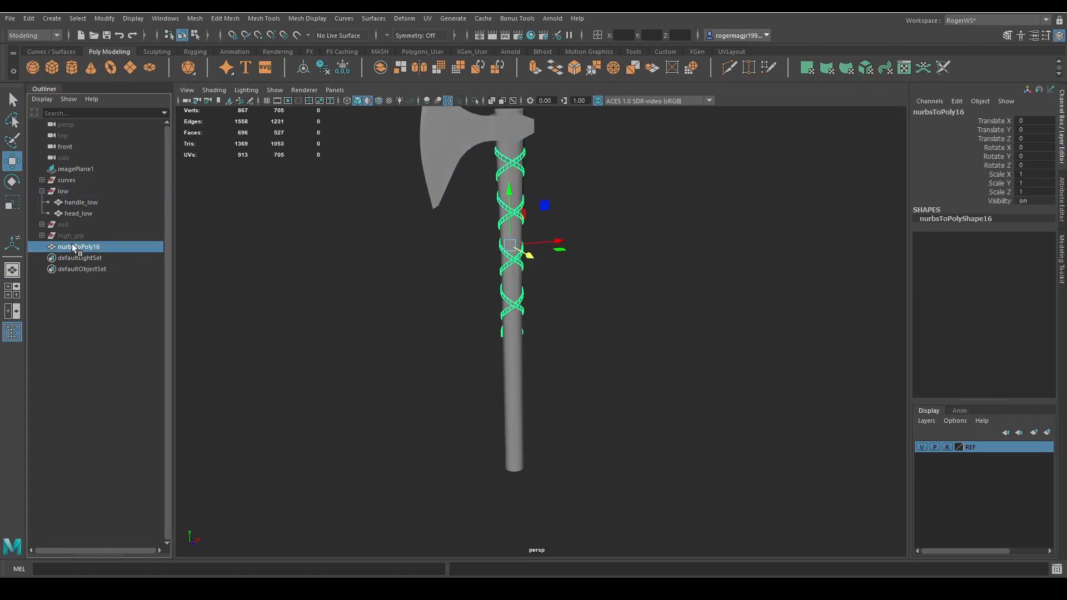
middle_drag(72, 243, 62, 192)
double_click(78, 222)
text(d)
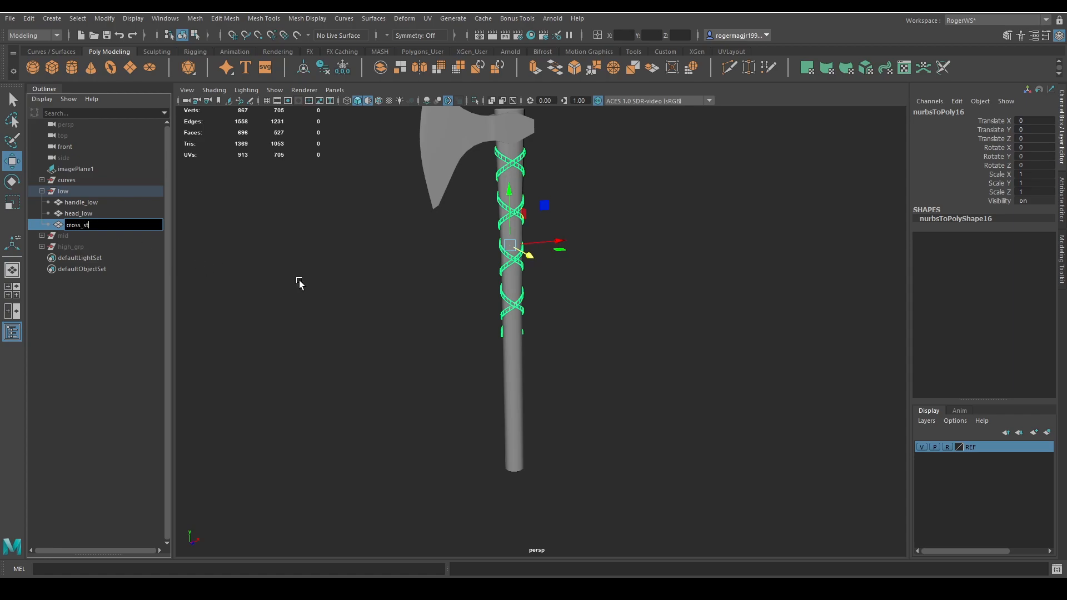
text(ow)
key(Return)
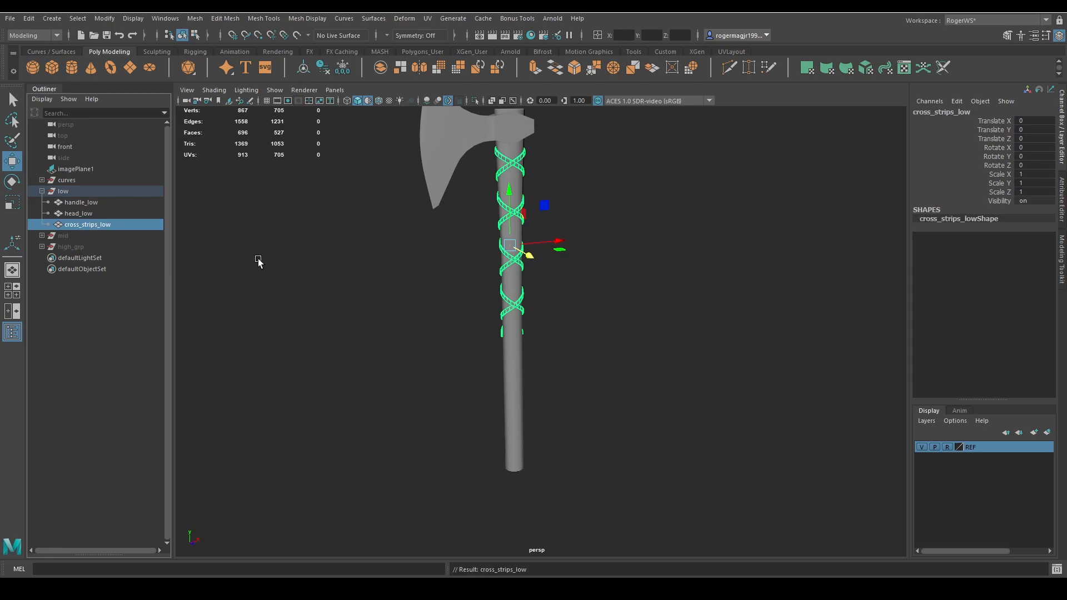
Unhide the mid group, turn off its smooth preview and isolate it in the view
click(78, 235)
key(h)
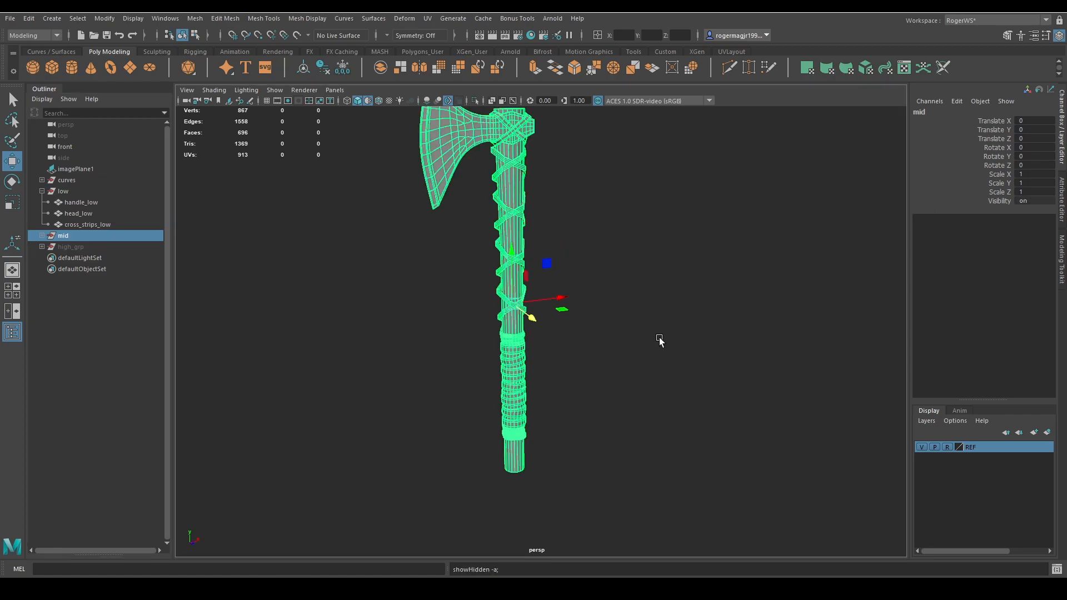
alt+middle_drag(660, 331, 668, 336)
key(1)
alt+drag(661, 336, 630, 326)
key(ctrl+1)
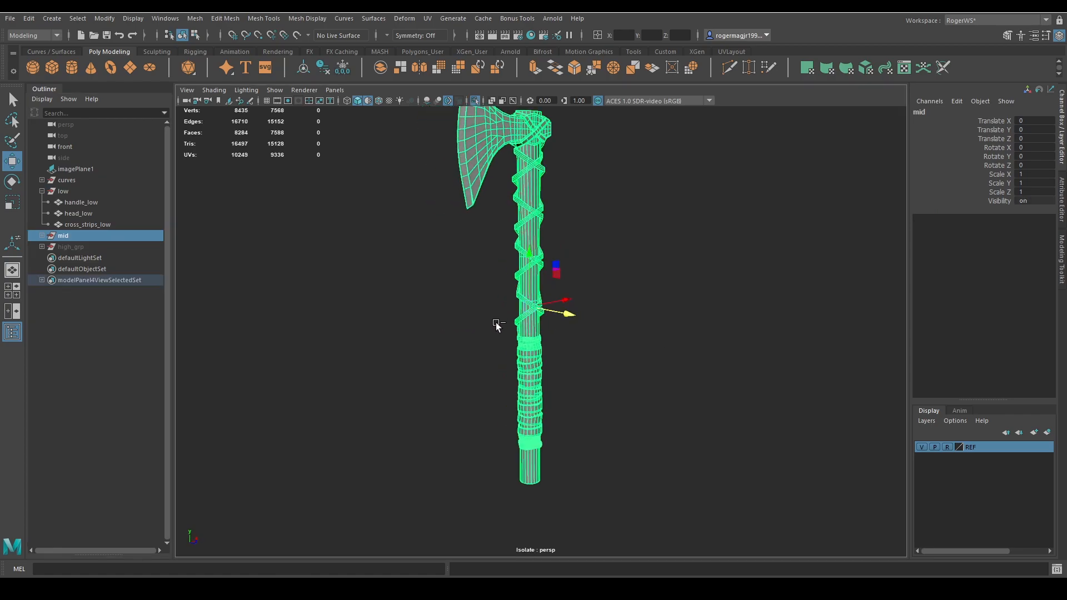
key(f)
key(q)
alt+drag(500, 327, 649, 353)
click(576, 388)
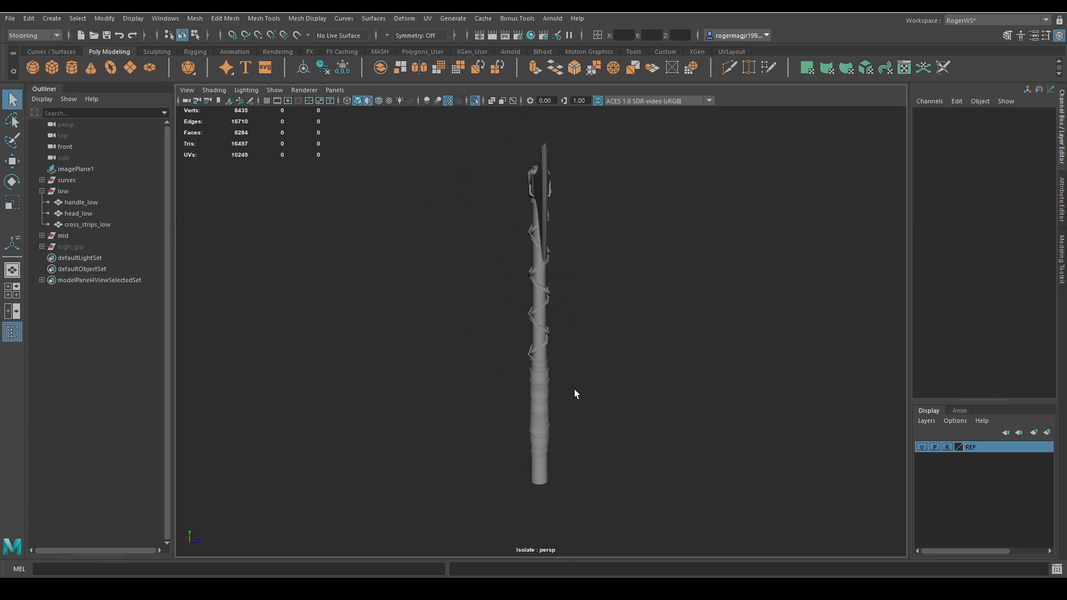
Turn on smooth mesh preview for the mid group's crossing strips
scroll(574, 388, up, 5)
alt+drag(574, 389, 664, 381)
alt+middle_drag(602, 387, 633, 343)
click(561, 345)
key(3)
click(628, 350)
alt+drag(628, 350, 619, 365)
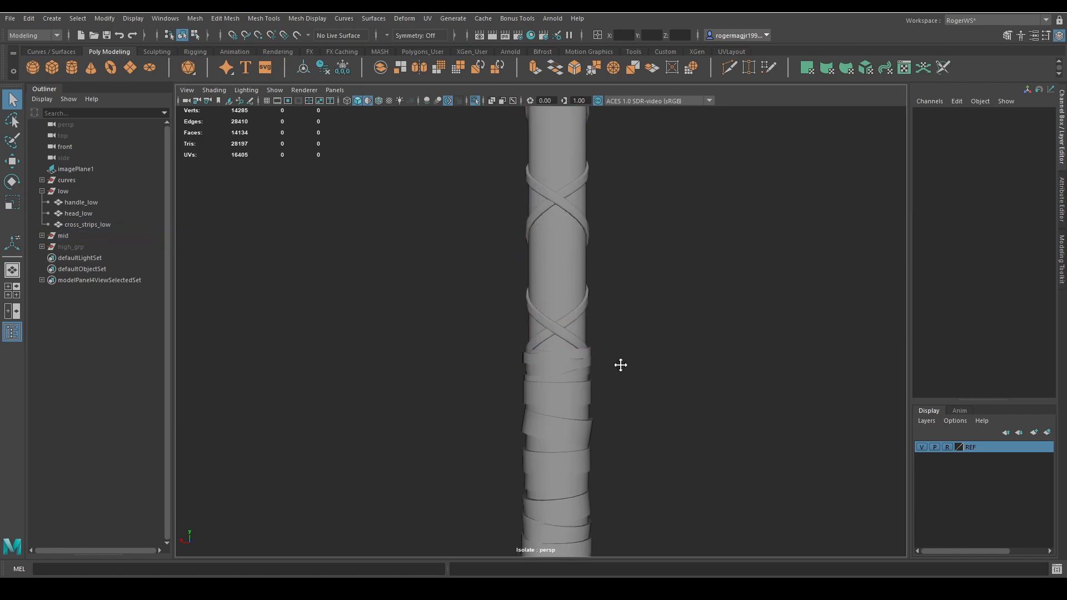
Select only the thin wrapped straps just below the last crossing, leaving out the handle, ring and crossing strips
alt+middle_drag(619, 365, 633, 311)
scroll(593, 278, up, 5)
click(592, 277)
drag(485, 182, 780, 359)
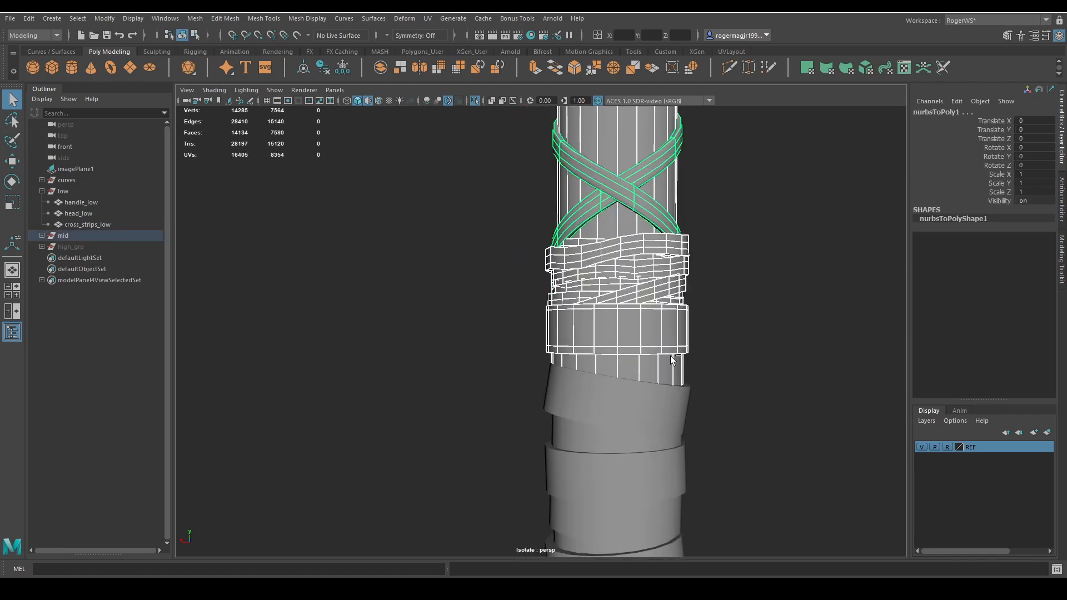
ctrl+drag(690, 345, 509, 404)
scroll(605, 332, down, 1)
ctrl+drag(715, 127, 590, 187)
scroll(592, 248, down, 4)
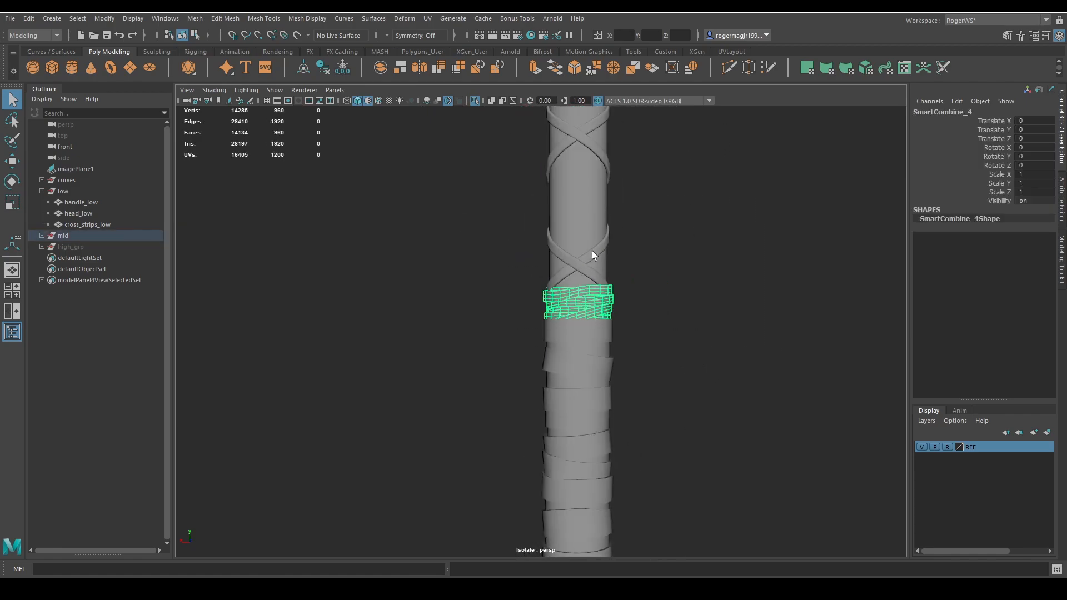
Turn on smooth mesh preview for the thin wrapped straps and leave the isolated view
alt+drag(591, 251, 609, 269)
key(3)
key(ctrl+1)
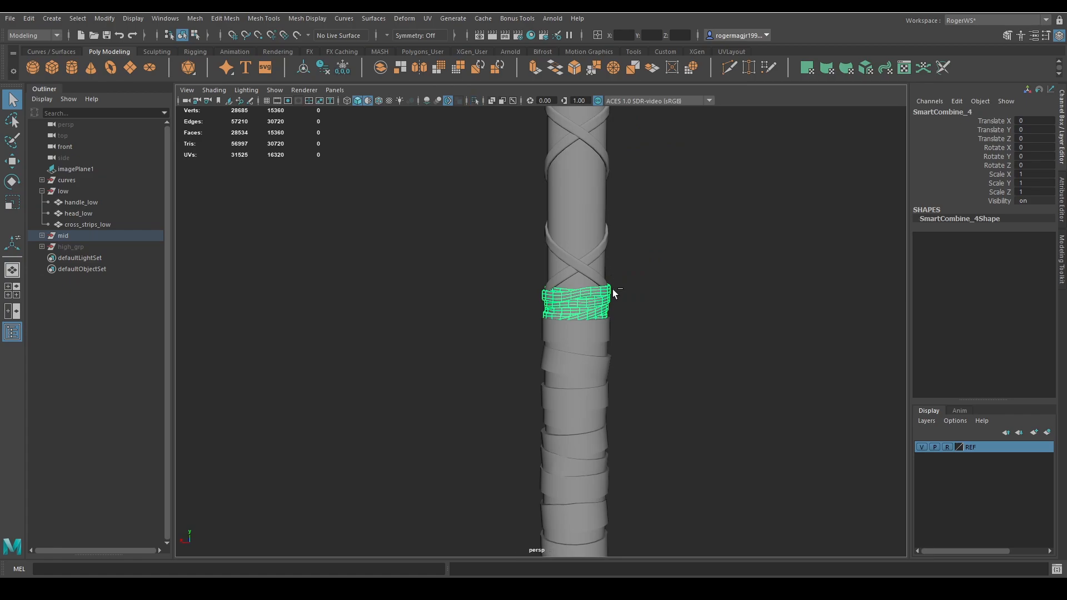
key(ctrl+1)
key(ctrl+1)
key(w)
drag(536, 307, 683, 318)
key(ctrl+z)
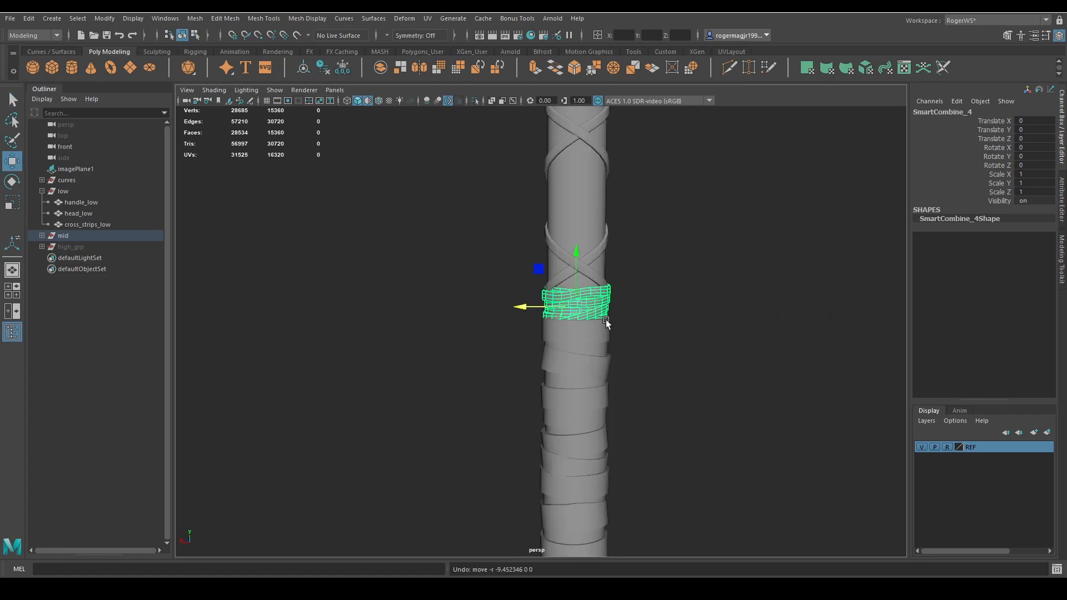
Duplicate the thin wrapped straps, unparent the copy from the mid group and hide that group
key(ctrl+d)
key(shift+p)
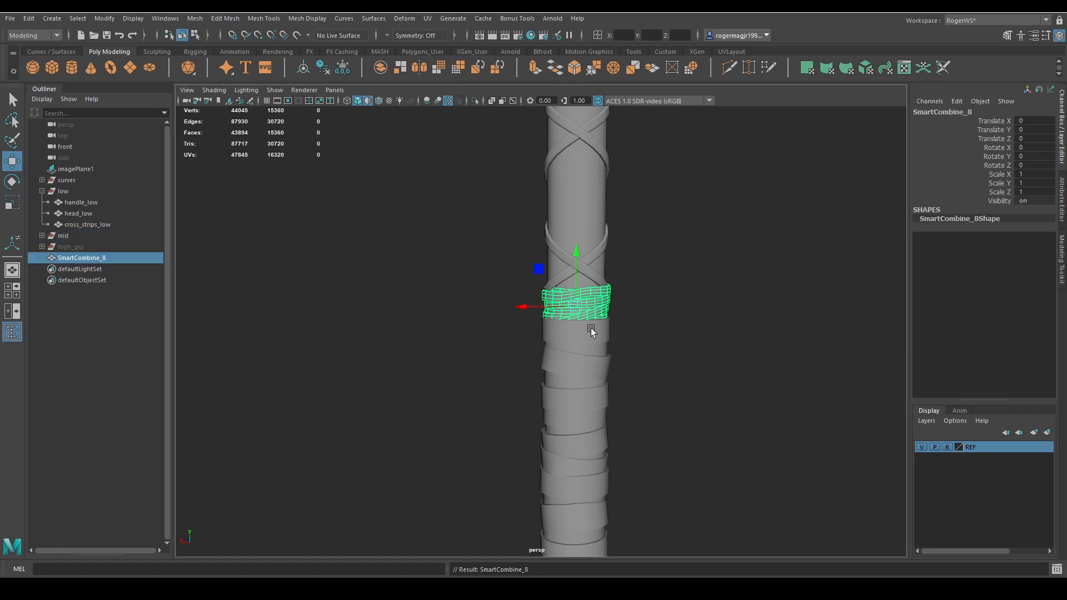
click(101, 234)
key(ctrl+h)
scroll(472, 362, up, 5)
key(q)
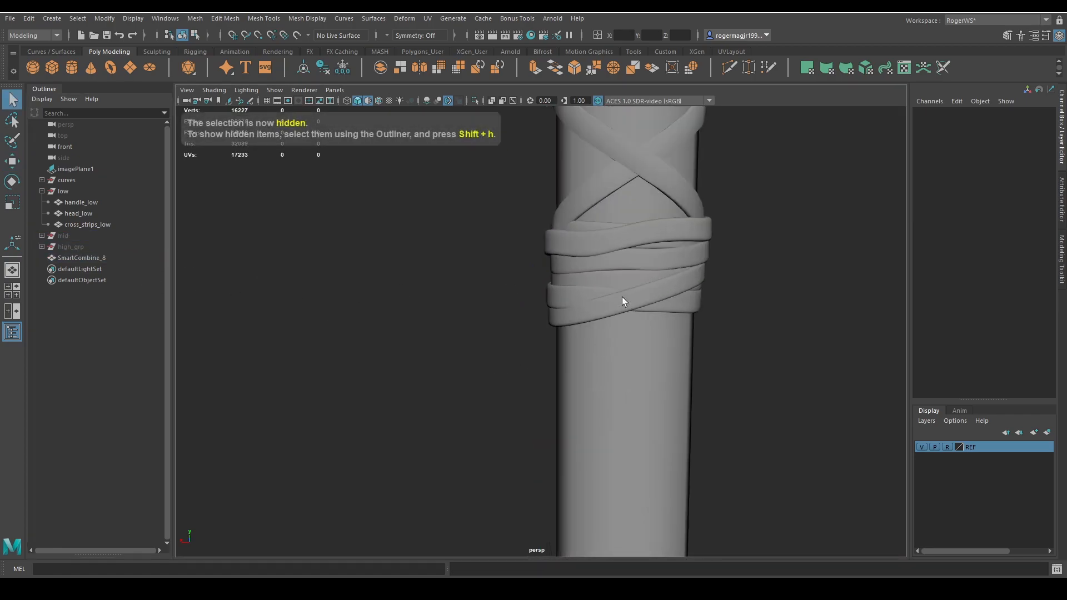
Apply a mesh Smooth to the duplicated straps and turn off their smooth preview
click(622, 300)
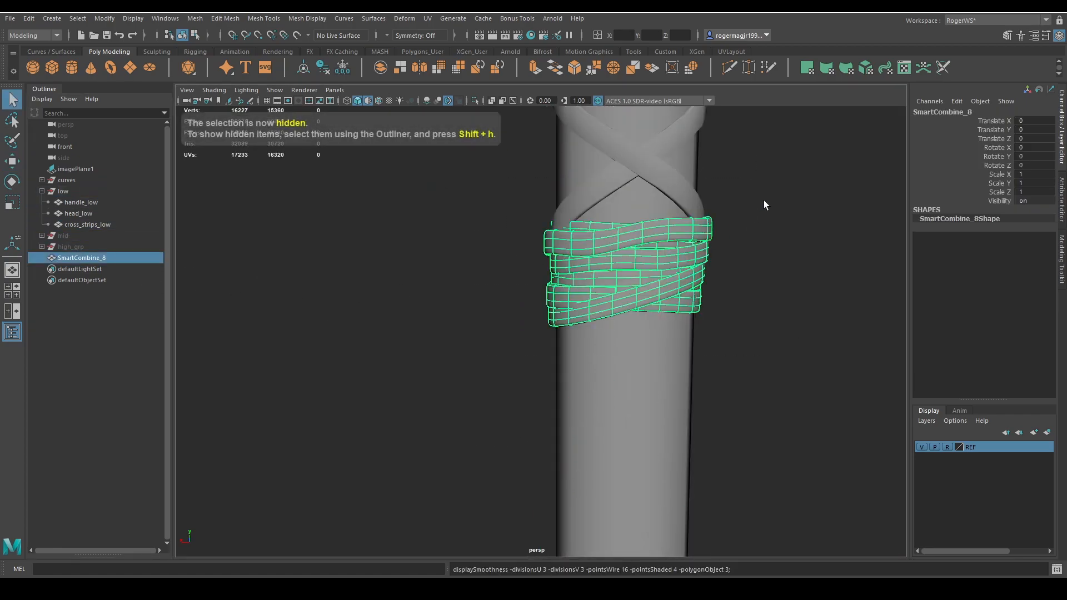
shift+right_drag(764, 200, 743, 267)
key(q)
click(755, 228)
click(697, 254)
key(1)
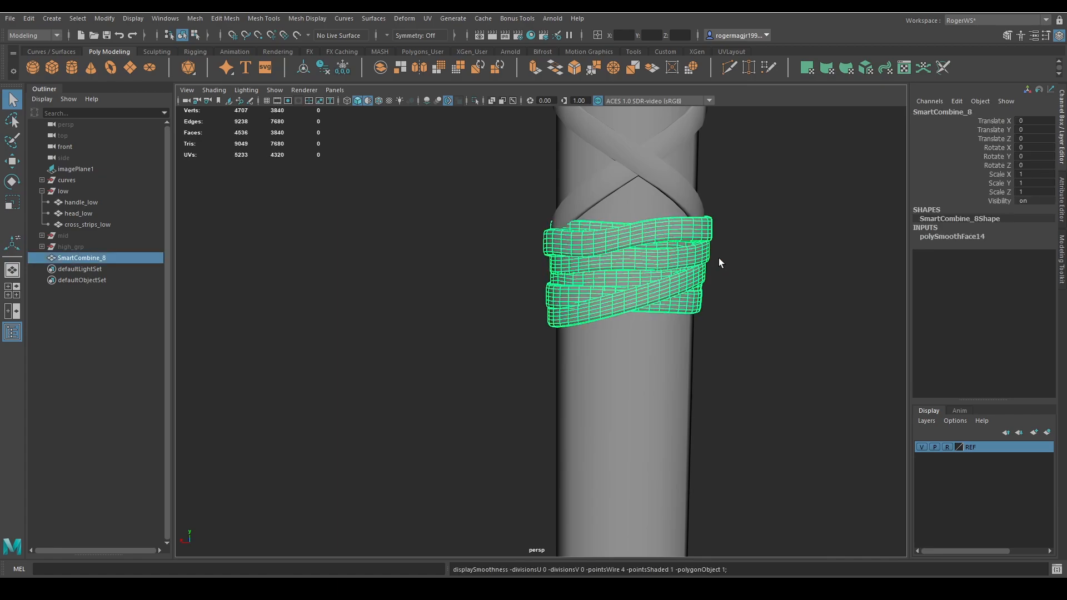
Select all faces of the topmost strap in the duplicate and extract them as a separate mesh
click(738, 255)
mouse_move(739, 255)
alt+mouse_down()
mouse_move(732, 280)
mouse_move(619, 276)
mouse_move(699, 304)
mouse_move(405, 281)
mouse_move(557, 334)
mouse_move(565, 289)
mouse_move(636, 269)
alt+mouse_up()
scroll(557, 326, up, 2)
click(585, 315)
scroll(583, 310, up, 2)
right_drag(601, 277, 601, 291)
double_click(601, 290)
mouse_move(672, 285)
alt+mouse_down()
mouse_move(383, 288)
mouse_move(686, 290)
alt+mouse_up()
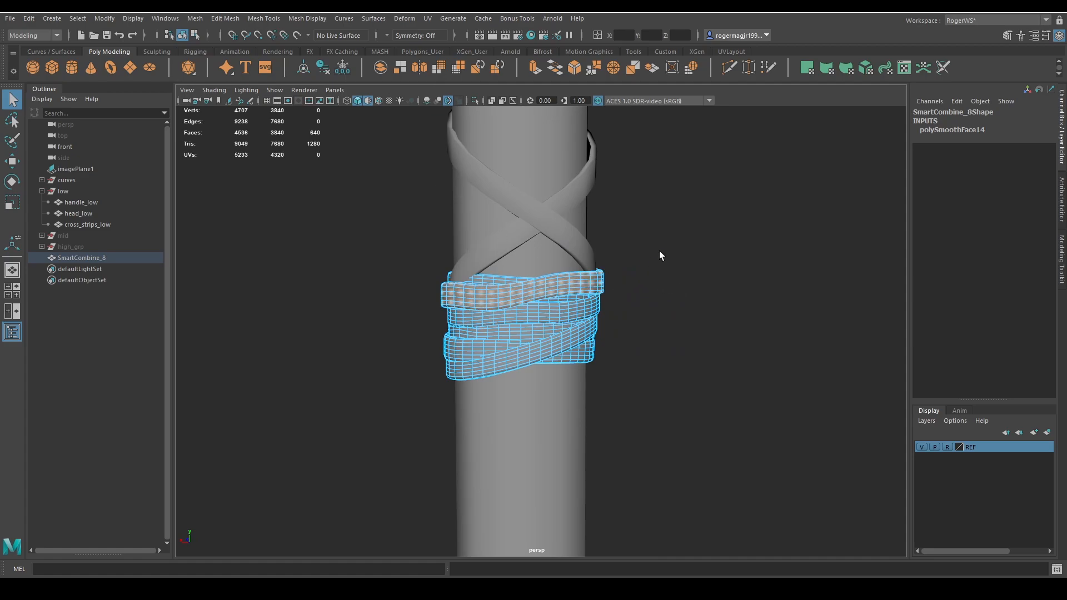
shift+right_drag(660, 252, 649, 439)
click(649, 331)
click(581, 292)
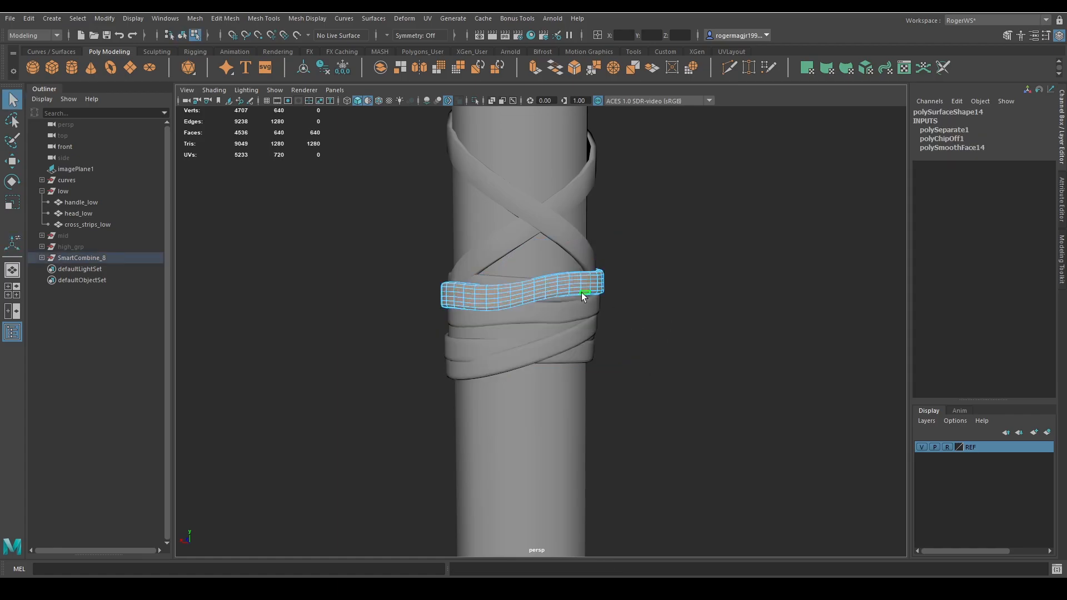
click(584, 295)
Select all faces of the lowest slanted strap and extract them from the remaining straps
alt+drag(590, 308, 611, 330)
click(560, 344)
right_drag(550, 365, 550, 396)
double_click(540, 354)
shift+right_click(644, 280)
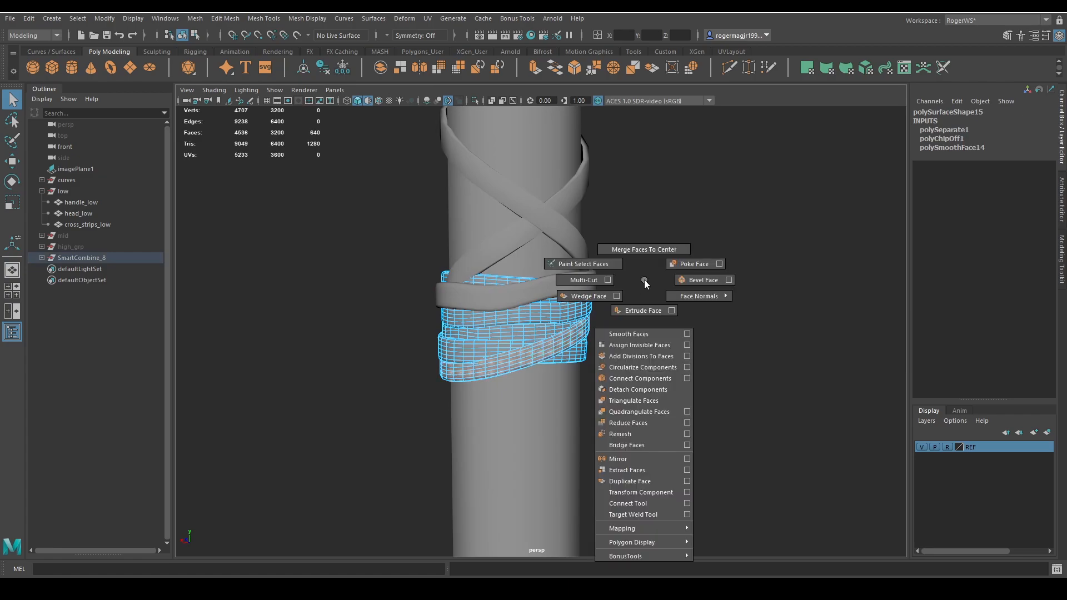
click(633, 470)
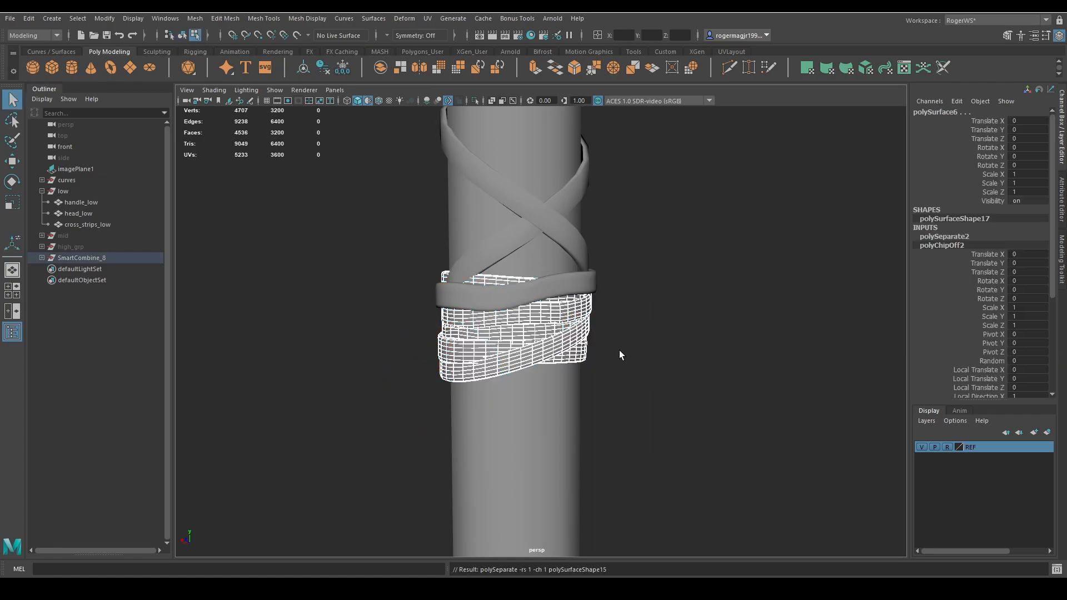
Isolate the mesh of the remaining wrapped straps in the view, leaving out the two extracted straps
click(564, 342)
shift+click(563, 288)
alt+drag(563, 288, 647, 312)
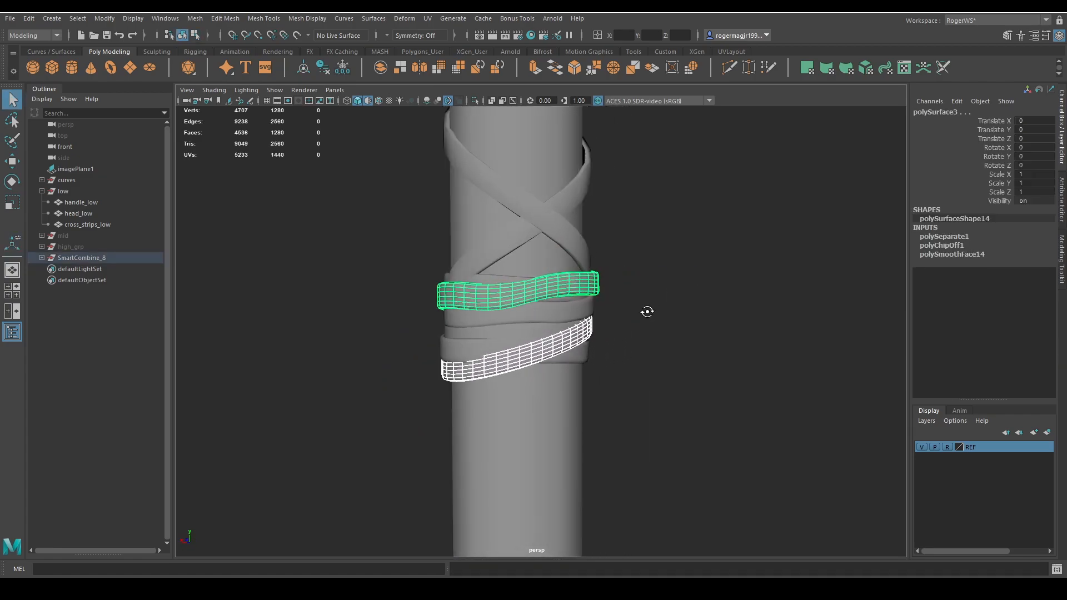
shift+click(550, 312)
key(ctrl+1)
scroll(579, 318, up, 2)
click(611, 304)
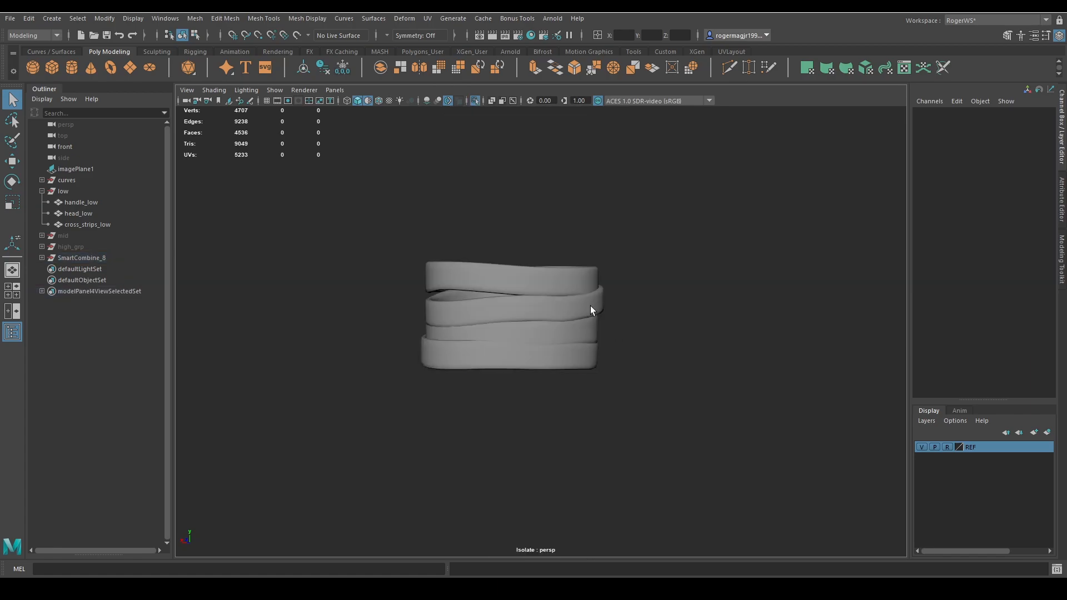
Select the isolated wrapped straps mesh and make it the live surface for retopology
alt+drag(590, 305, 589, 316)
alt+drag(426, 317, 380, 254)
alt+drag(417, 294, 550, 283)
key(ctrl+z)
alt+middle_drag(552, 282, 564, 297)
scroll(445, 224, up, 4)
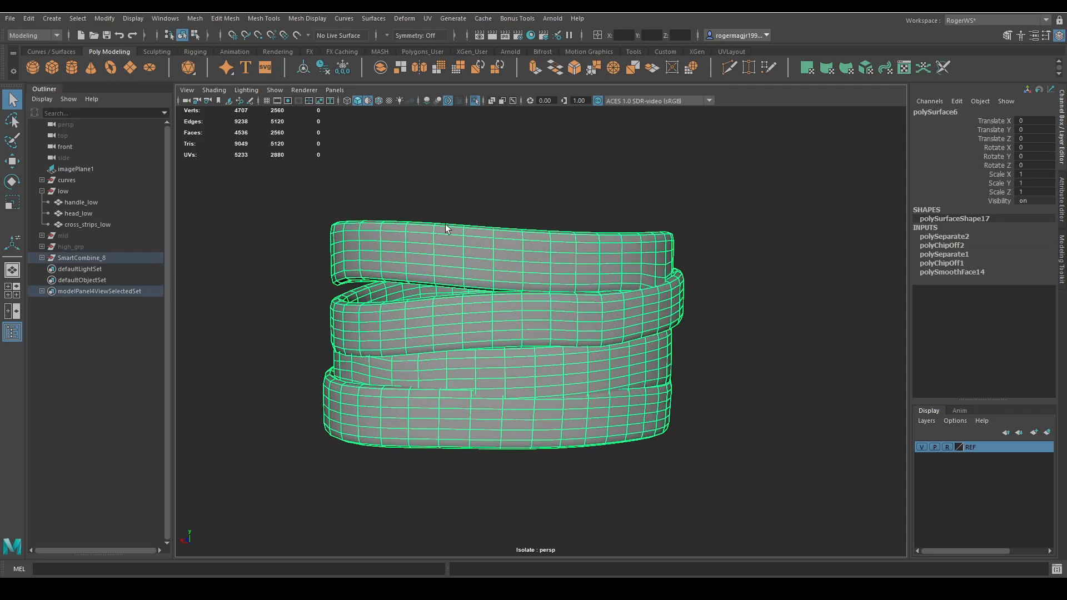
click(548, 206)
key(ctrl+z)
alt+drag(394, 115, 414, 123)
scroll(501, 160, down, 2)
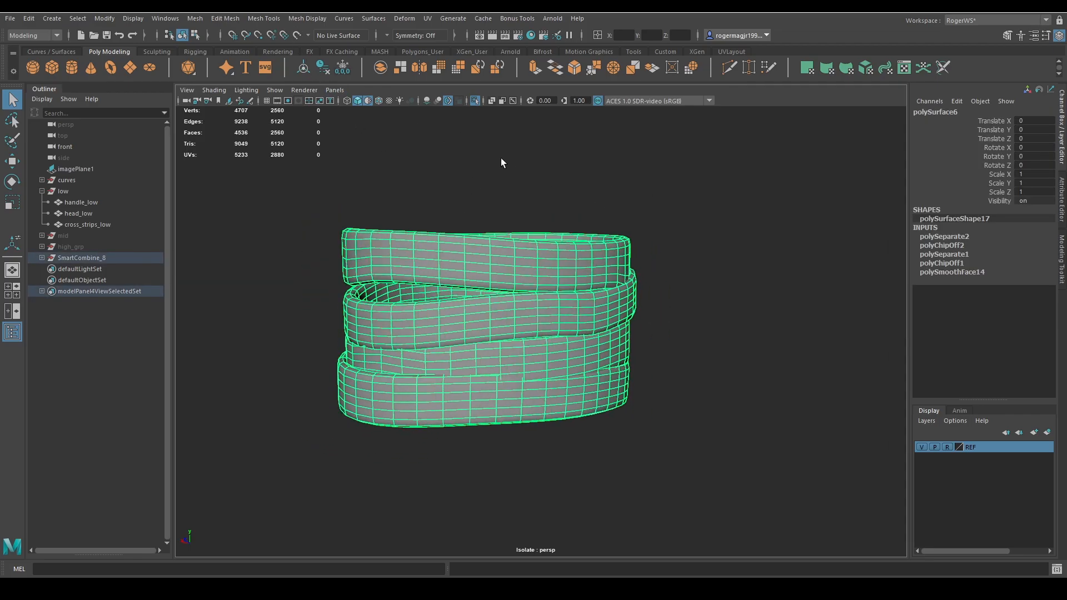
click(1062, 250)
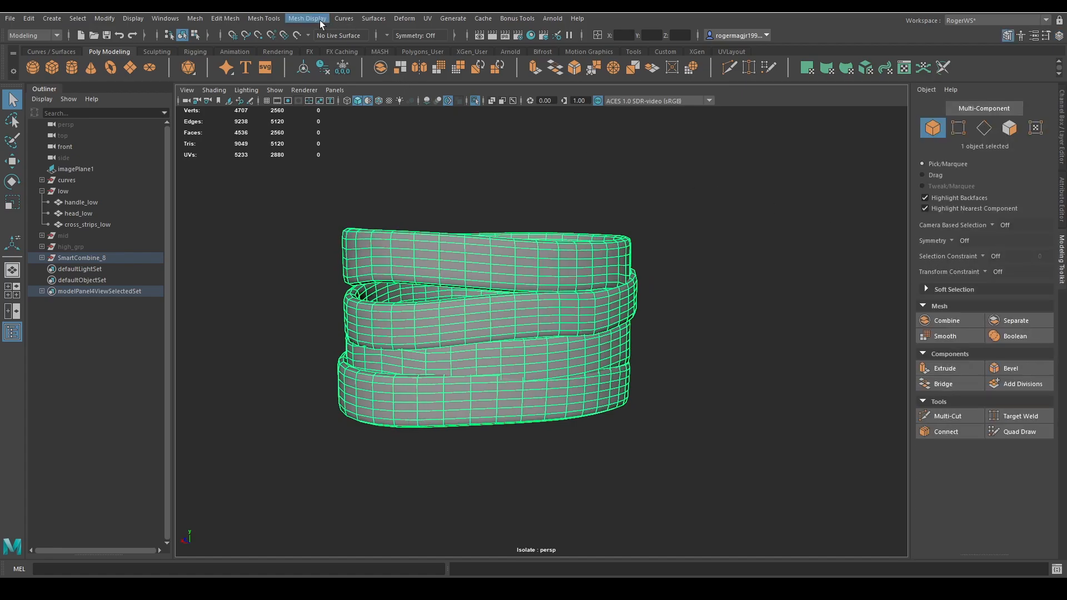
click(296, 35)
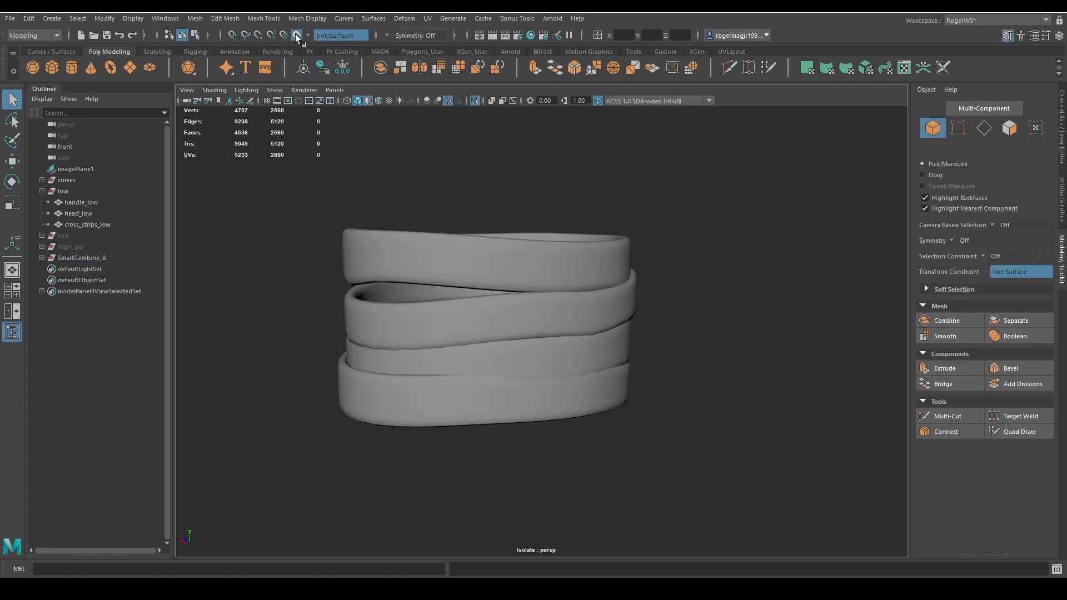
Activate Quad Draw and create a first quad across the width of the topmost isolated strap
alt+middle_drag(672, 247, 711, 228)
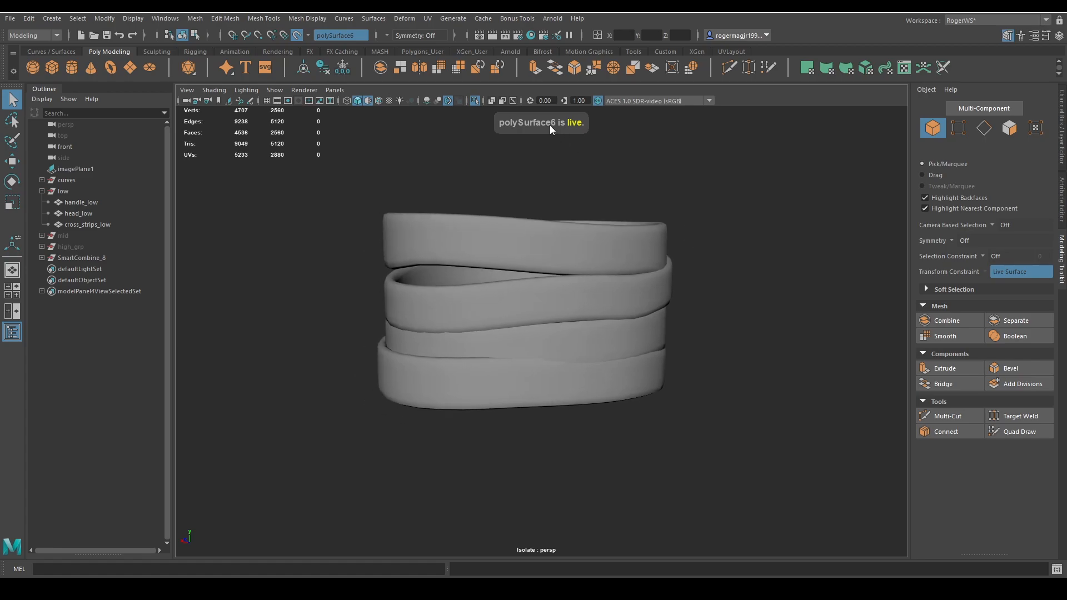
alt+drag(631, 174, 601, 191)
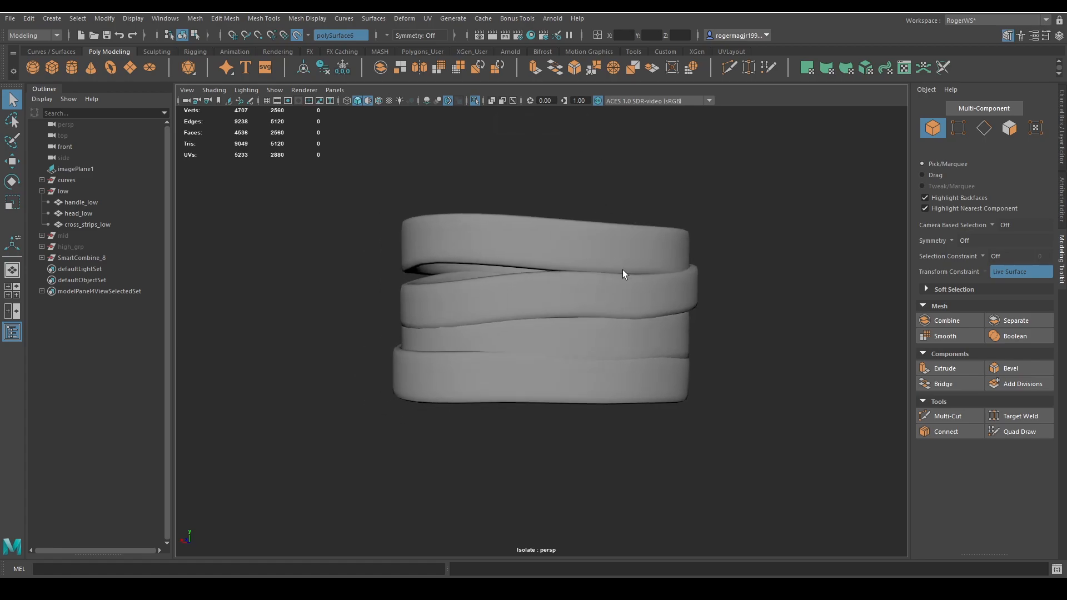
alt+drag(623, 268, 578, 252)
click(1015, 434)
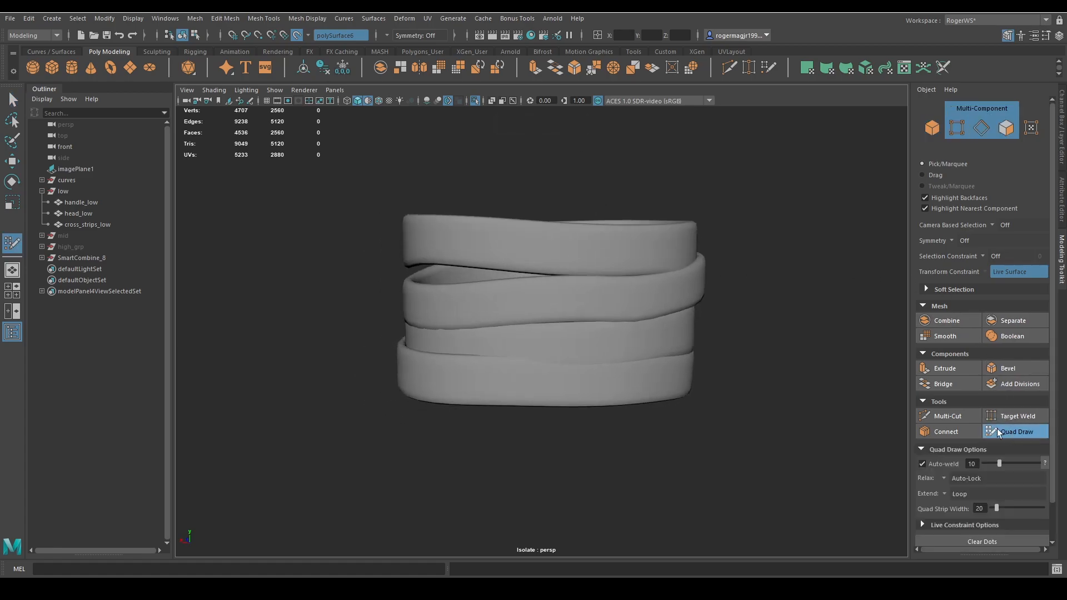
scroll(553, 201, up, 3)
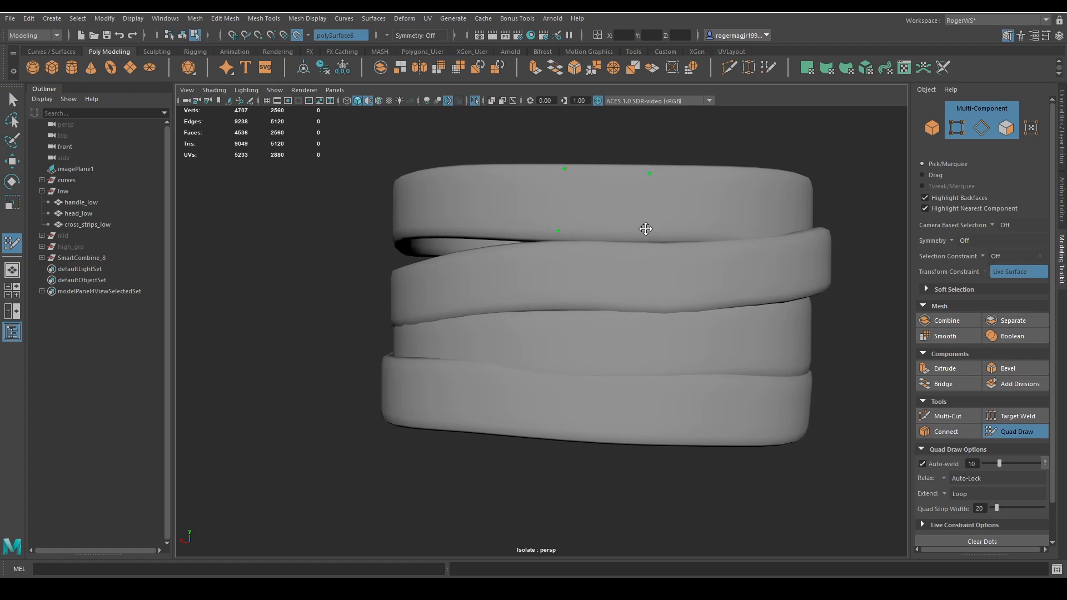
shift+click(596, 200)
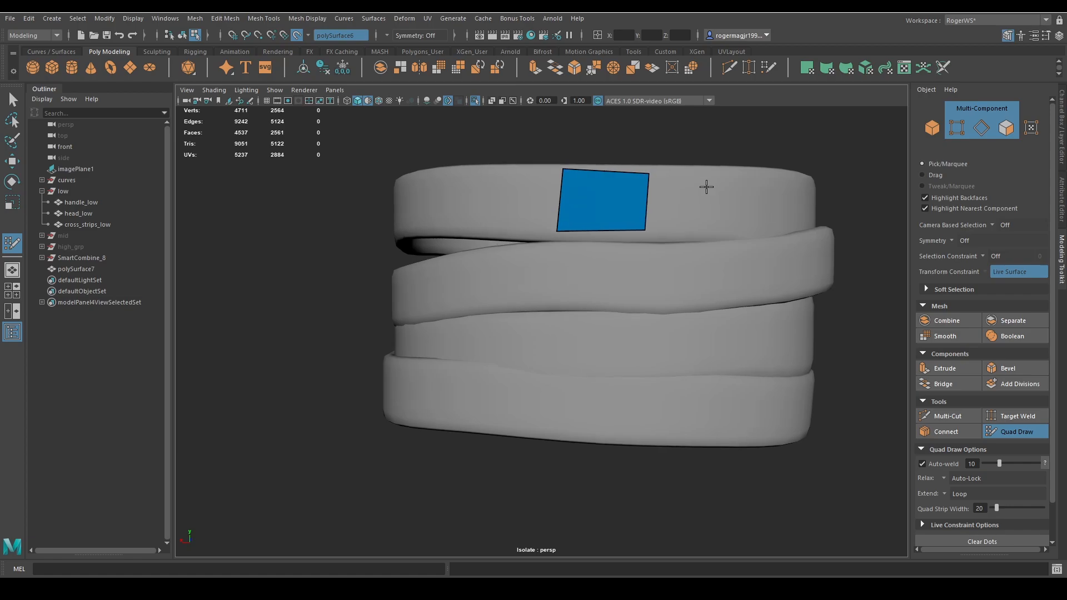
Extend the Quad Draw strip by three quads along the topmost strap from the first quad
alt+drag(703, 185, 710, 185)
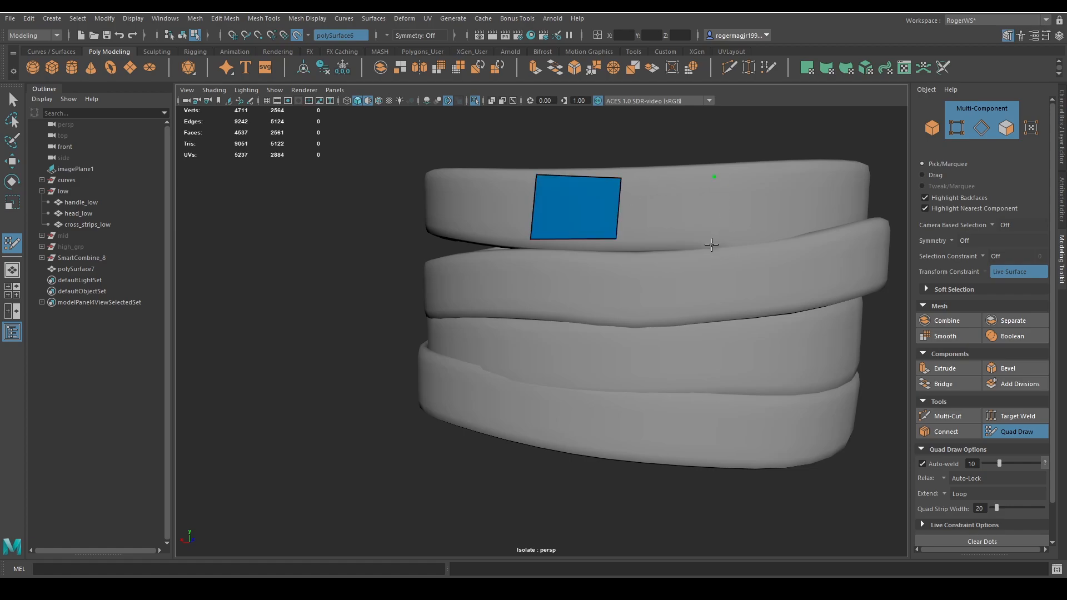
shift+click(668, 201)
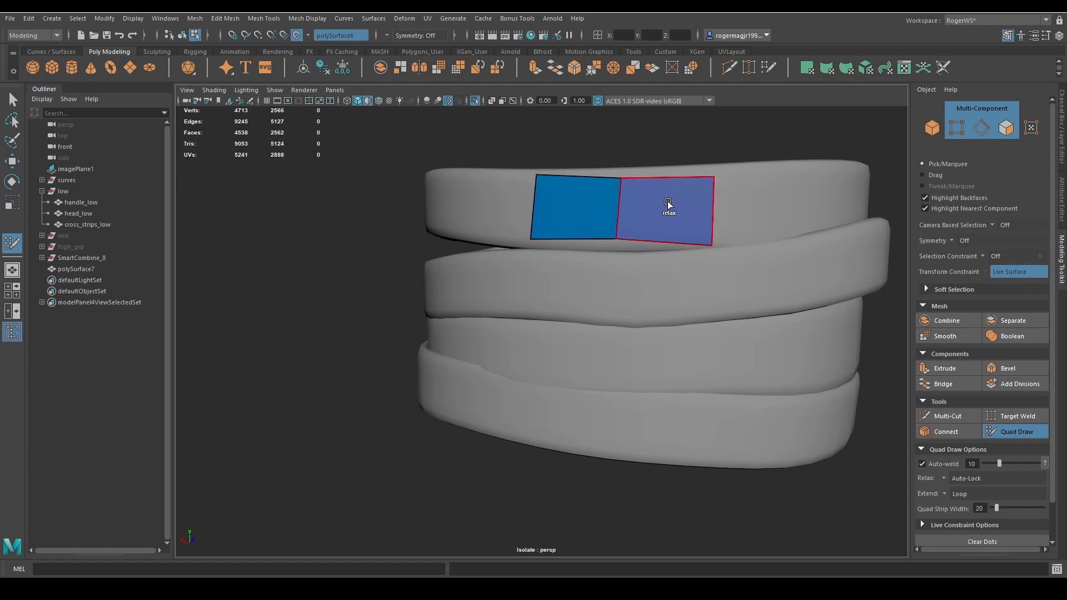
mouse_move(669, 209)
alt+mouse_down()
mouse_move(631, 200)
mouse_move(588, 210)
alt+mouse_up()
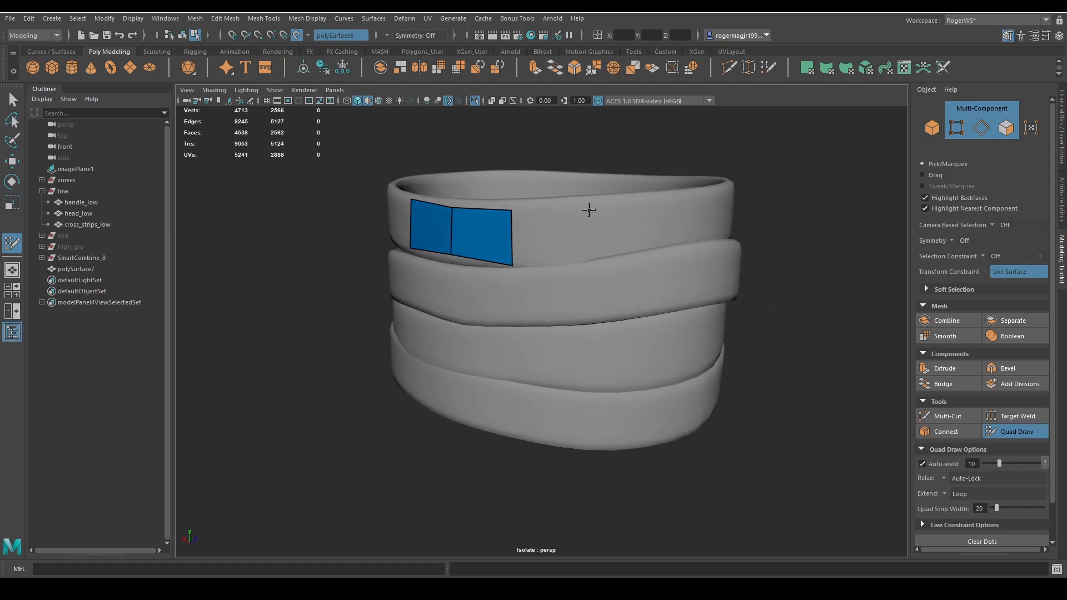
click(599, 252)
shift+click(542, 242)
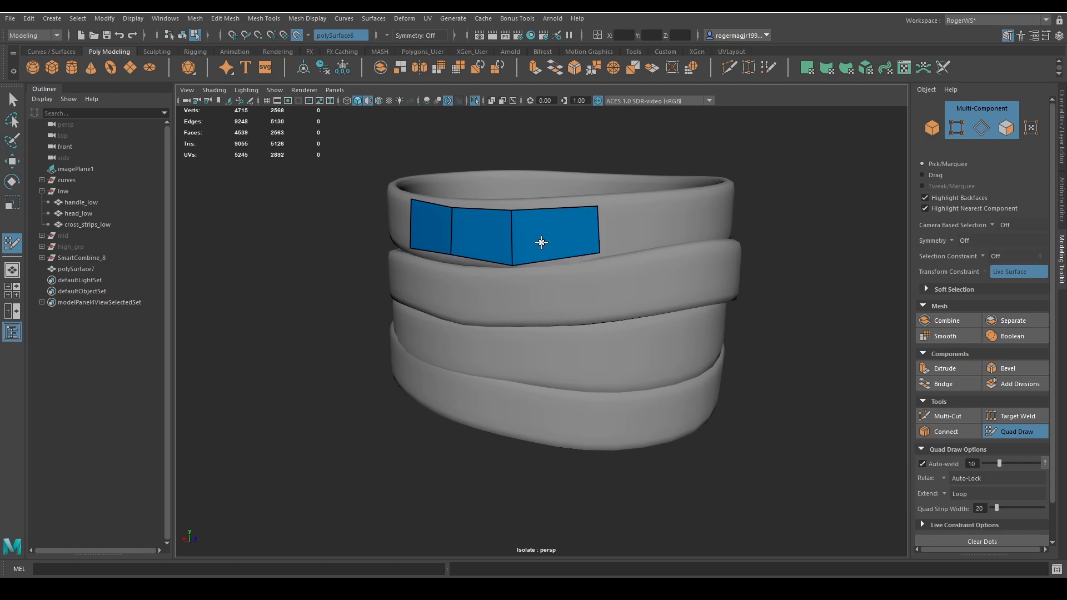
click(683, 238)
shift+click(638, 231)
mouse_move(639, 231)
alt+mouse_down()
mouse_move(631, 238)
mouse_move(583, 191)
alt+mouse_up()
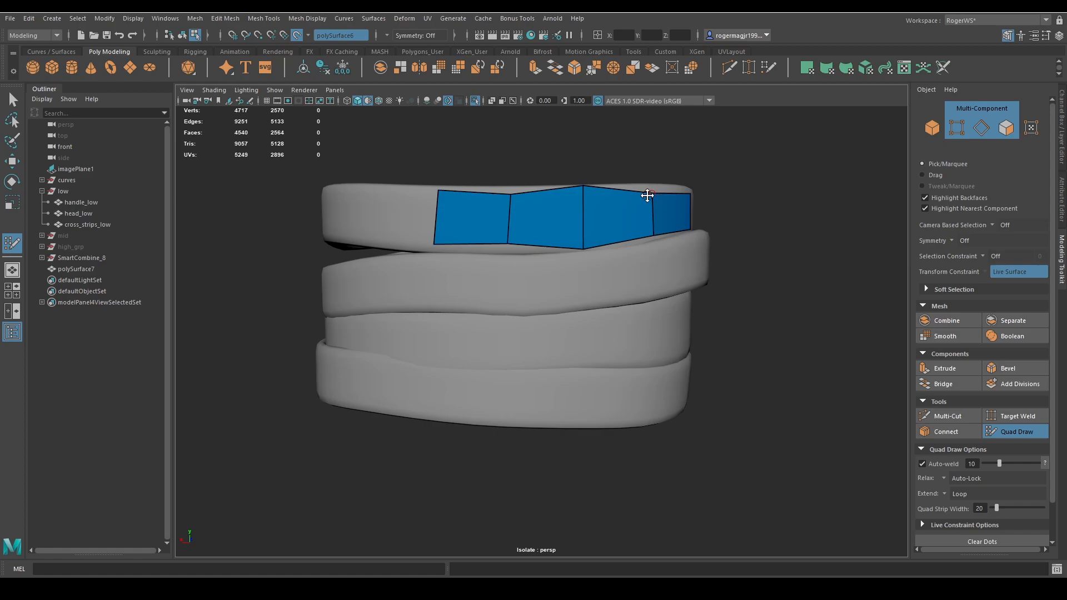
Reposition vertices of the four-quad strip so its borders follow the topmost strap's edges
mouse_move(669, 204)
alt+mouse_down()
mouse_move(630, 198)
mouse_move(629, 189)
alt+mouse_up()
mouse_move(473, 204)
mouse_down()
mouse_move(411, 199)
mouse_move(469, 222)
mouse_up()
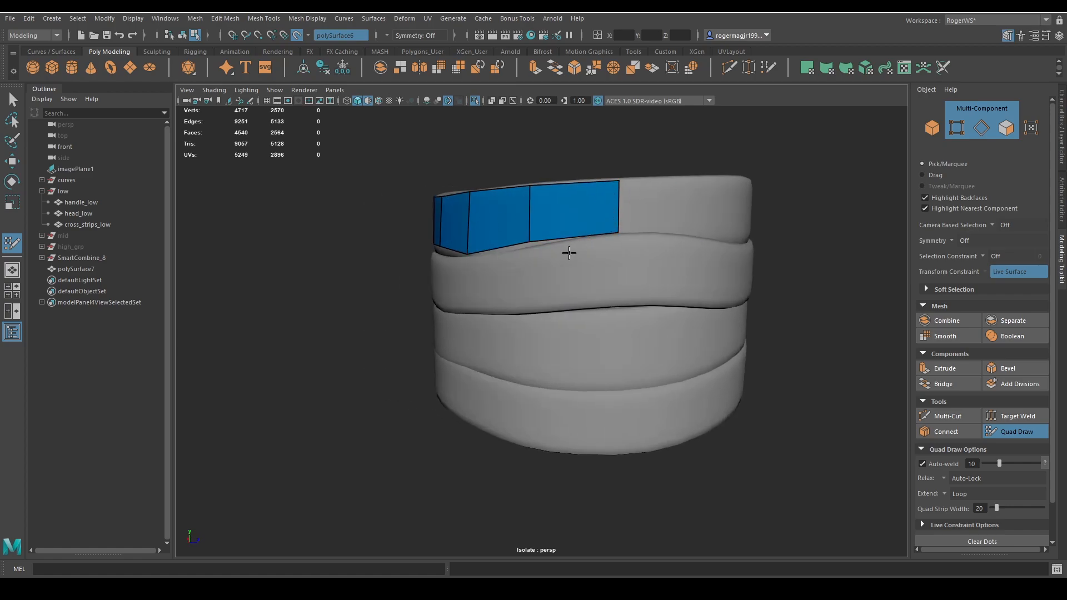
mouse_move(567, 248)
alt+mouse_down()
mouse_move(612, 245)
mouse_move(469, 248)
mouse_move(498, 243)
alt+mouse_up()
drag(428, 246, 459, 255)
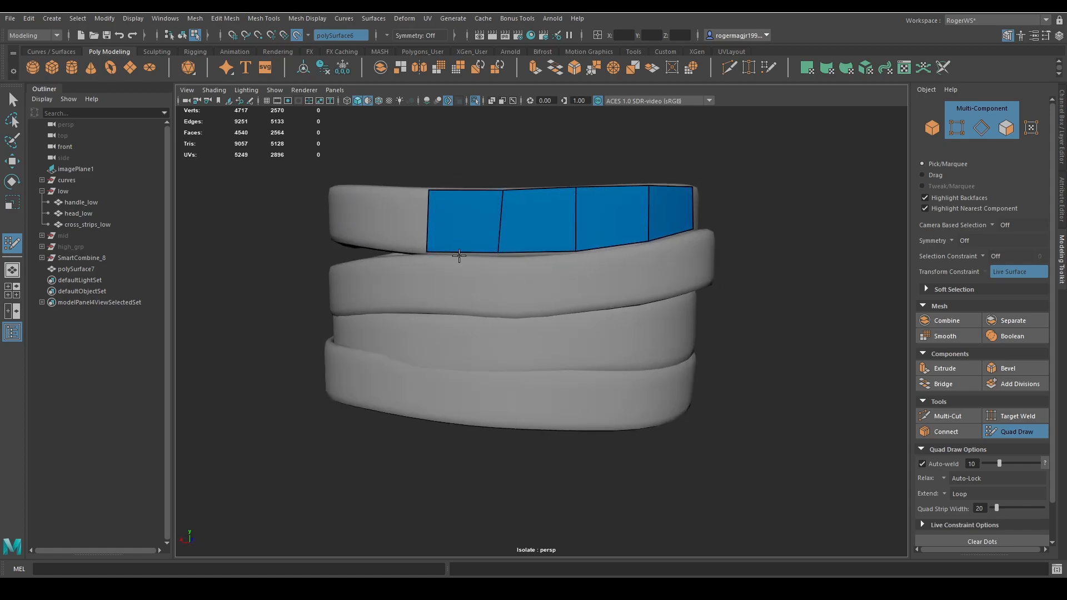
Continue the strip with three more quads around the bend of the topmost strap
mouse_move(667, 414)
alt+mouse_down()
mouse_move(600, 372)
mouse_move(605, 269)
mouse_move(545, 184)
alt+mouse_up()
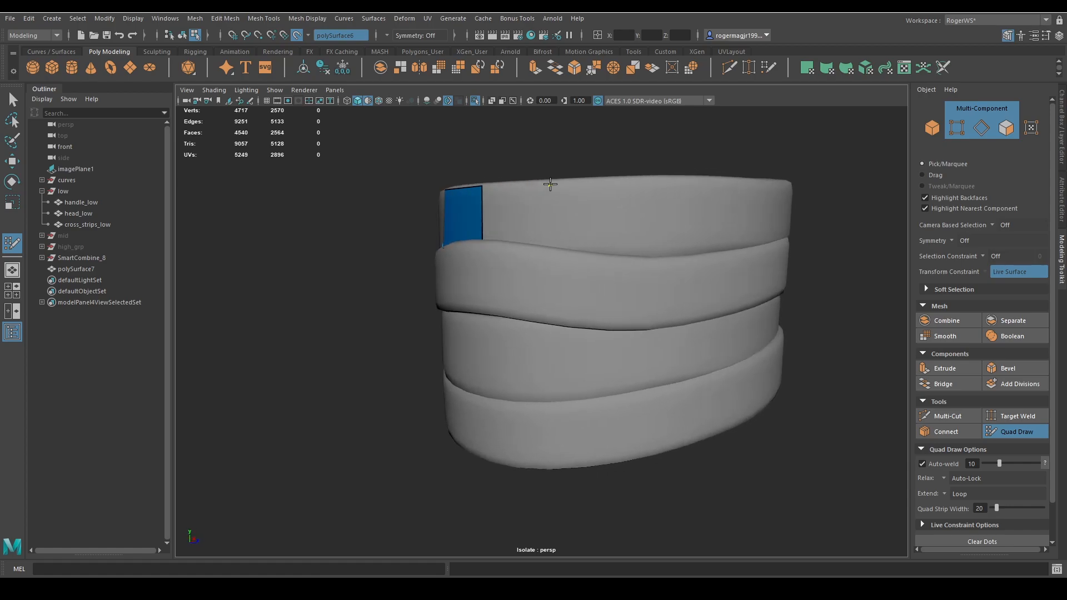
shift+click(536, 240)
mouse_move(531, 239)
alt+mouse_down()
mouse_move(614, 245)
mouse_move(553, 243)
alt+mouse_up()
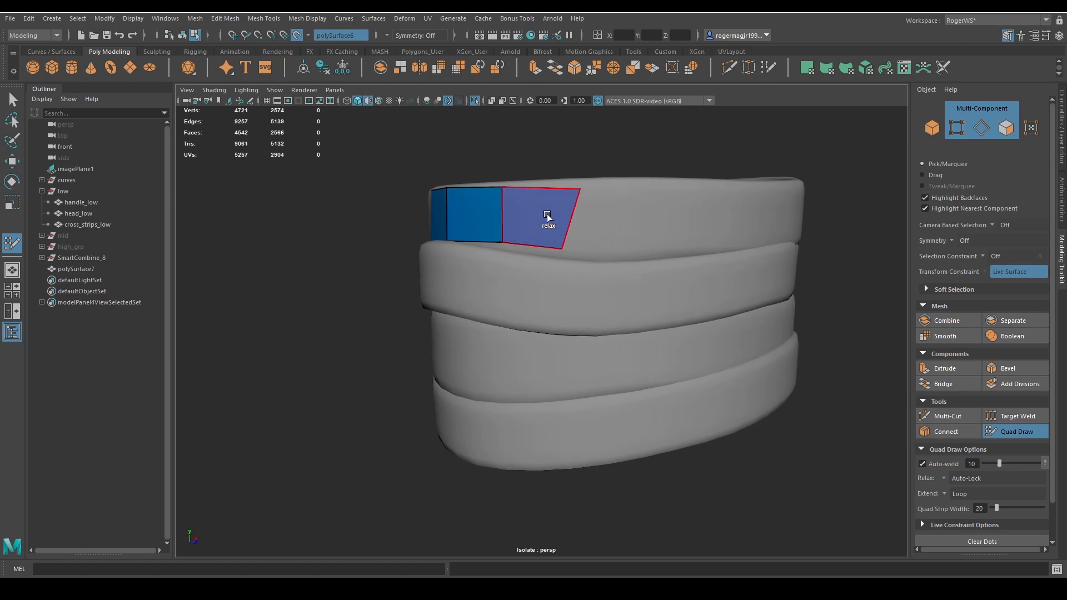
shift+click(548, 219)
shift+click(620, 239)
alt+drag(619, 239, 641, 225)
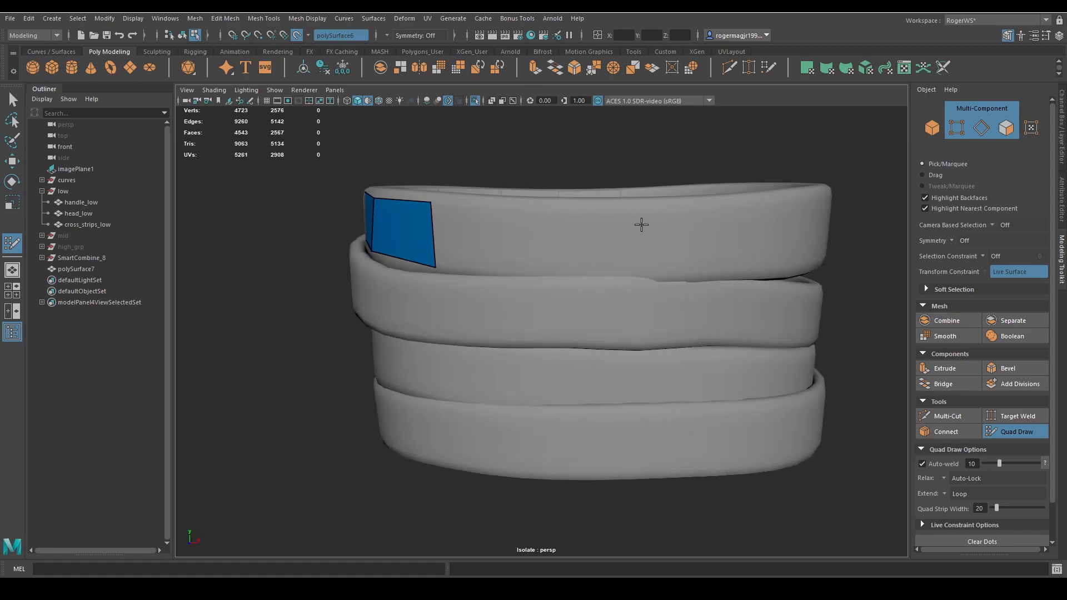
Lay three quads along the long back side of the topmost strap
shift+click(517, 238)
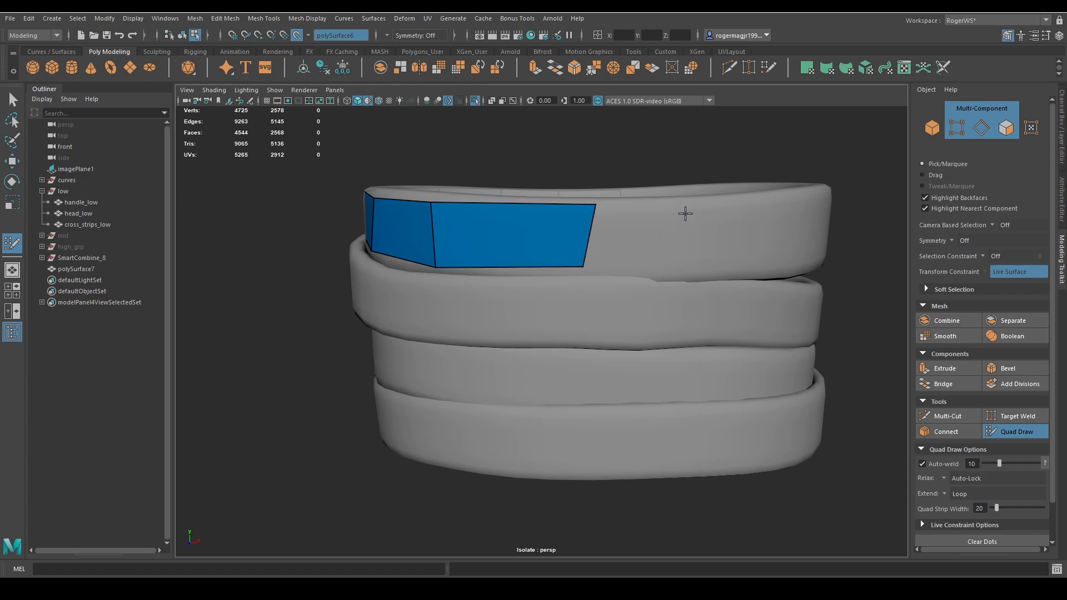
shift+click(644, 239)
alt+drag(644, 239, 566, 225)
shift+click(550, 269)
alt+drag(550, 269, 555, 206)
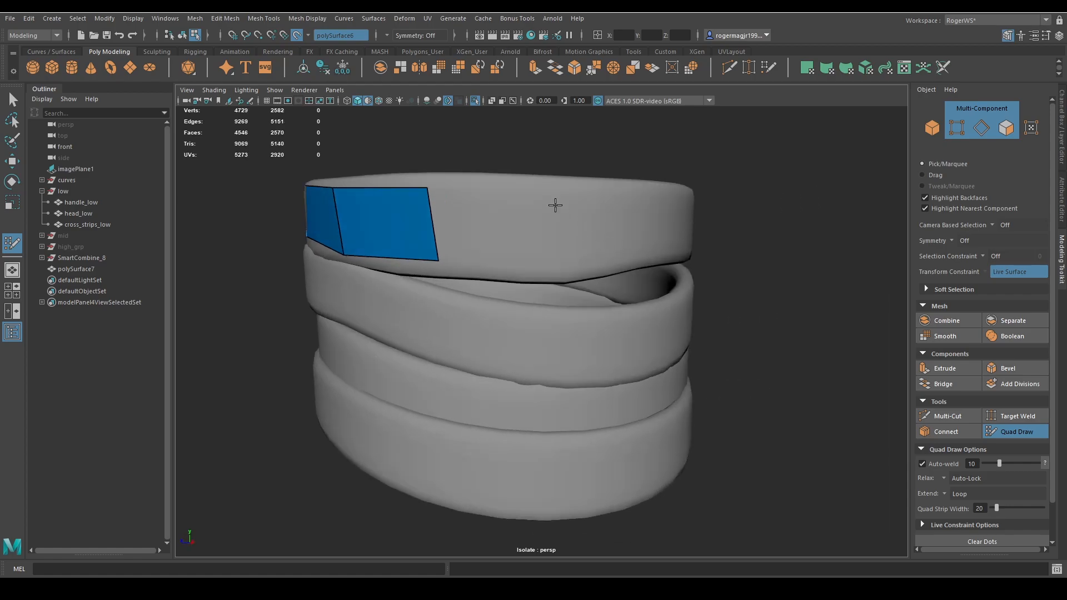
Add two quads that carry the strip around the topmost strap's rounded end above the gap
click(543, 263)
shift+click(489, 224)
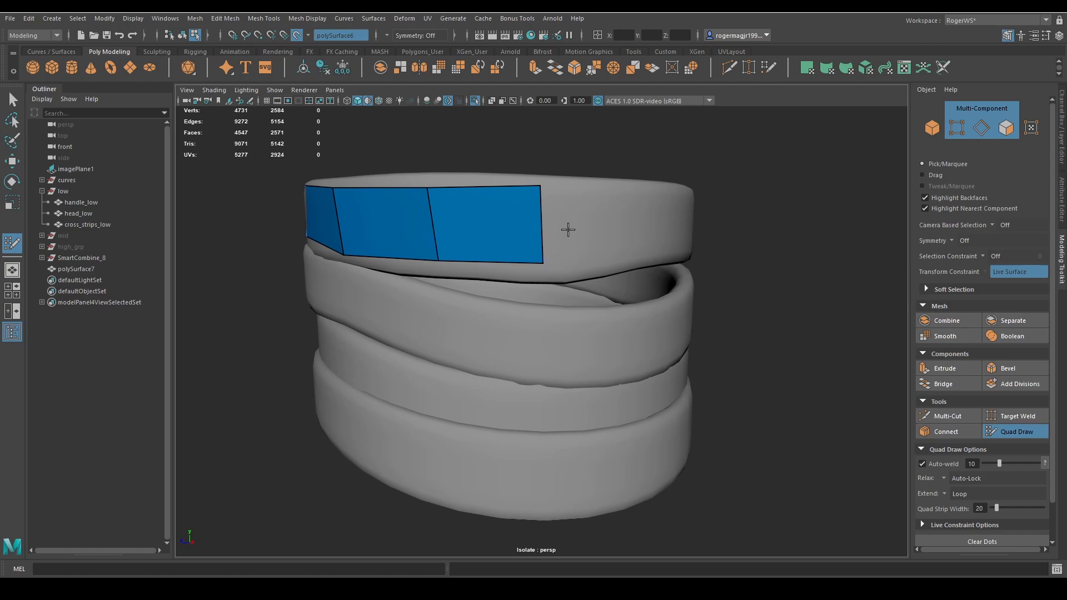
click(625, 189)
alt+drag(641, 242, 573, 239)
click(436, 243)
shift+click(357, 219)
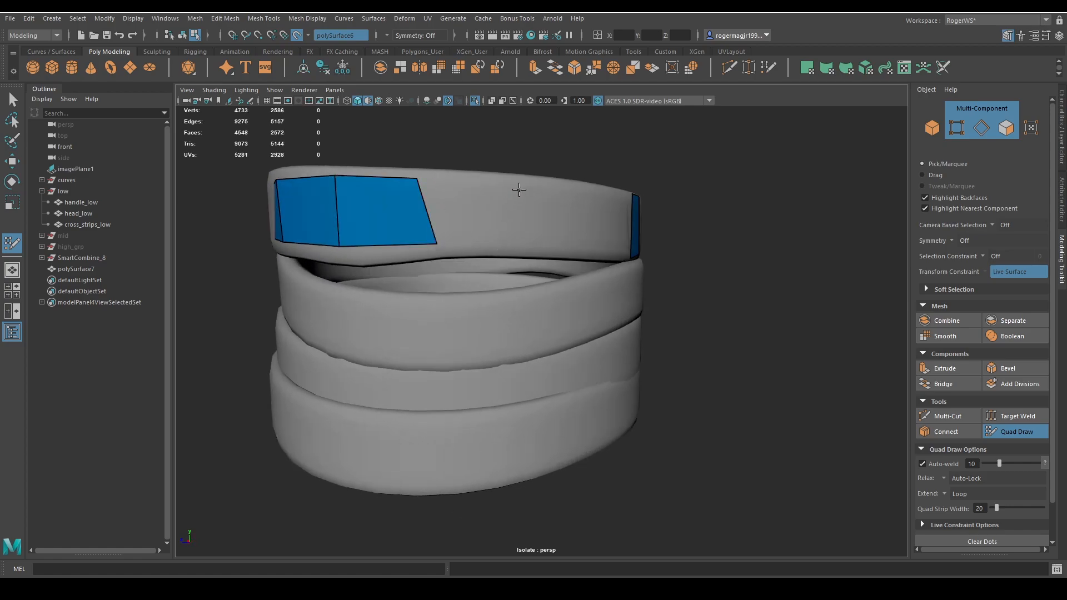
Add two more quads and fill the remaining gap to close the quad ring around the topmost strap
click(519, 235)
shift+click(469, 219)
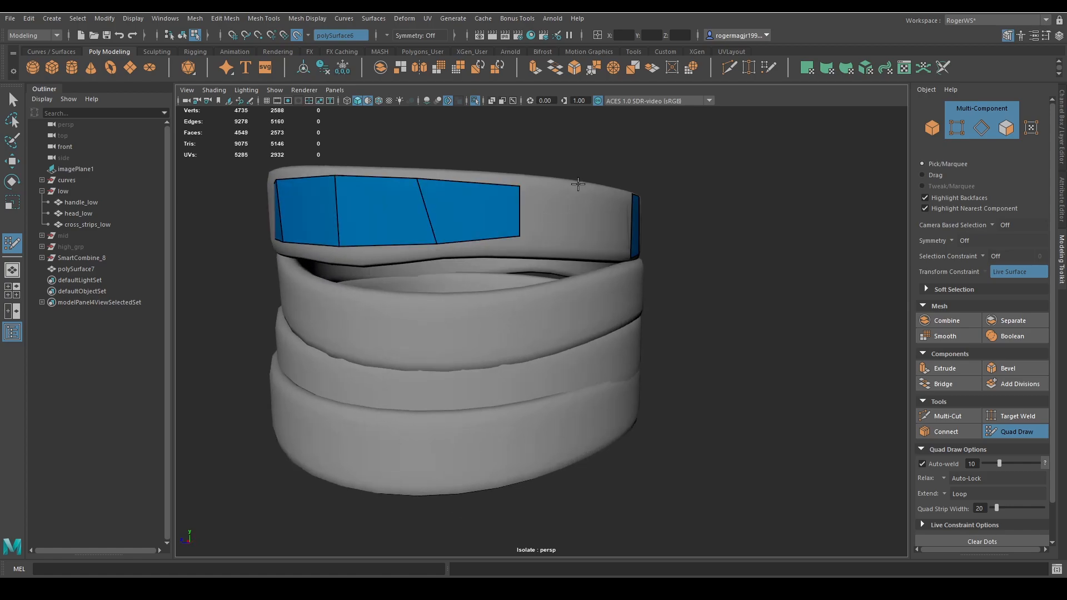
click(575, 240)
shift+click(547, 217)
alt+drag(621, 229, 532, 219)
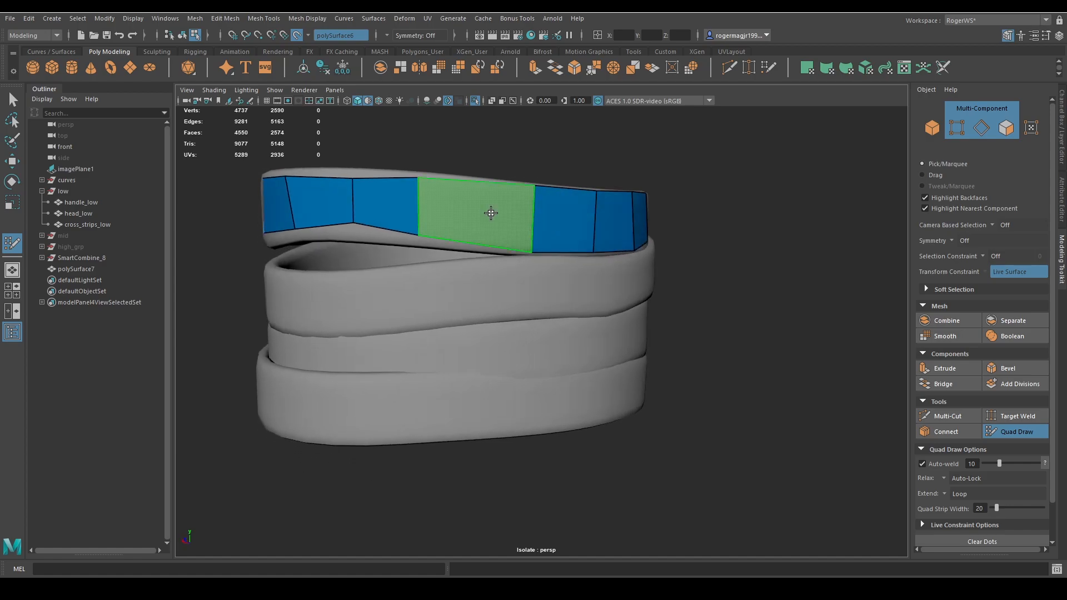
shift+click(491, 216)
Move the upper vertices of the quad ring up to the topmost strap's upper edge
alt+drag(427, 238, 519, 215)
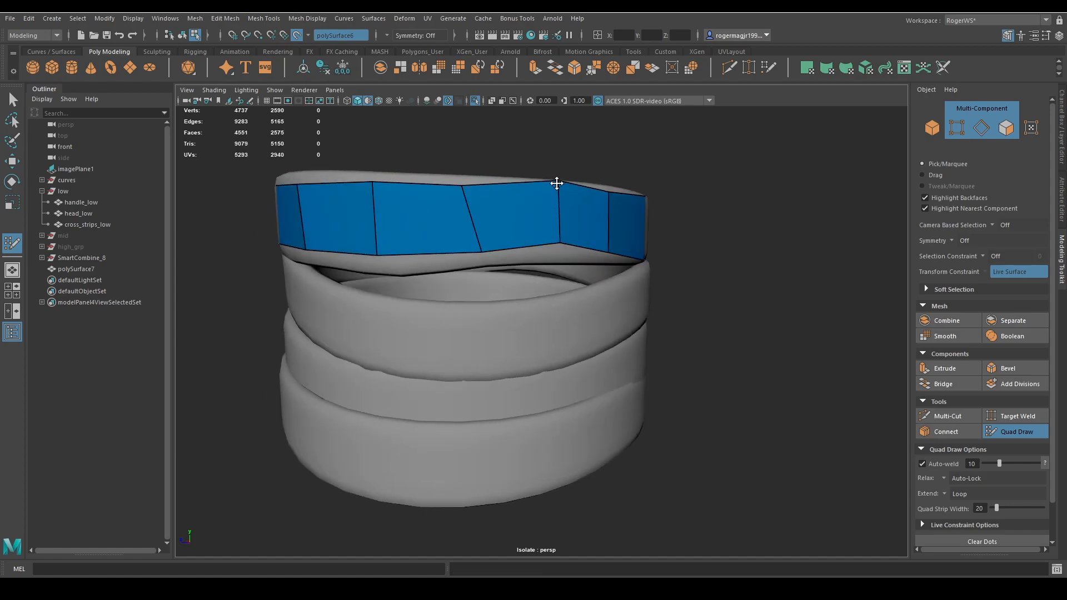
drag(463, 188, 464, 181)
drag(373, 182, 371, 175)
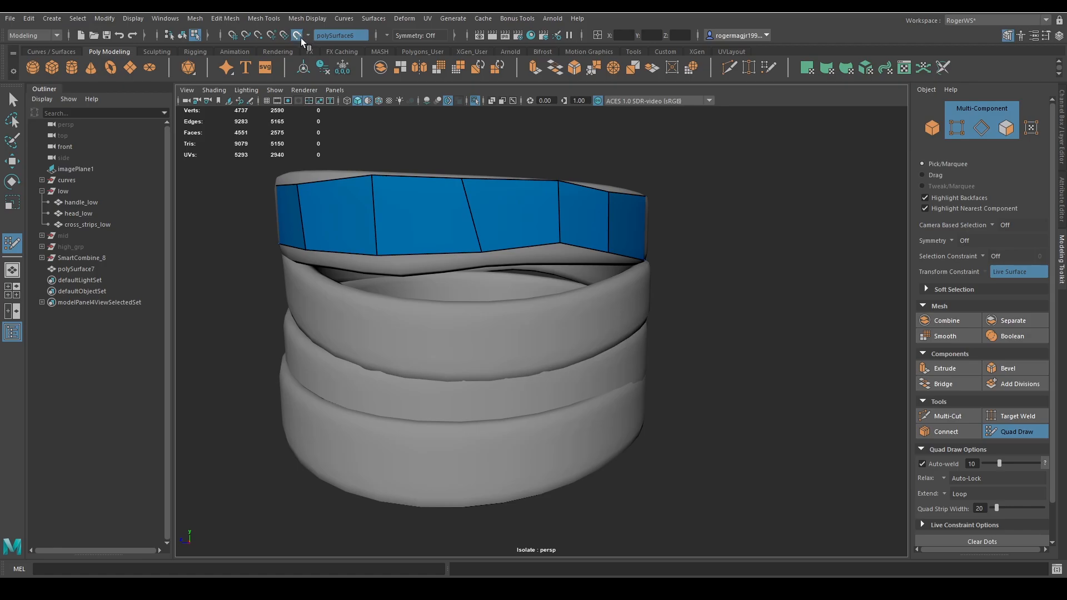
alt+drag(512, 261, 550, 277)
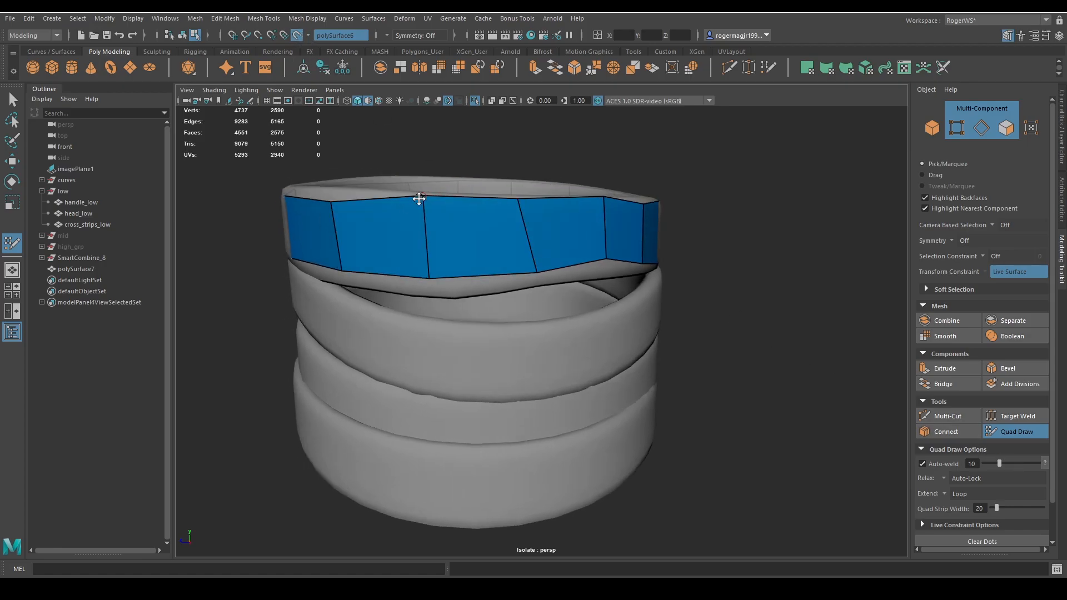
alt+drag(433, 231, 464, 223)
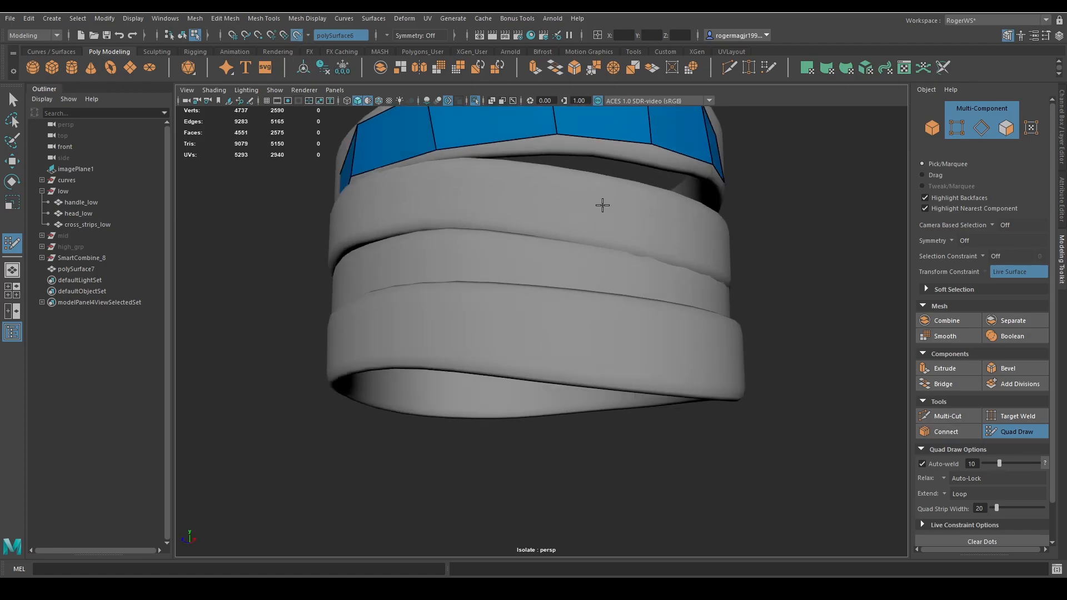
Refine the ring's remaining vertices around the topmost strap to match its outline more closely
alt+drag(558, 214, 552, 248)
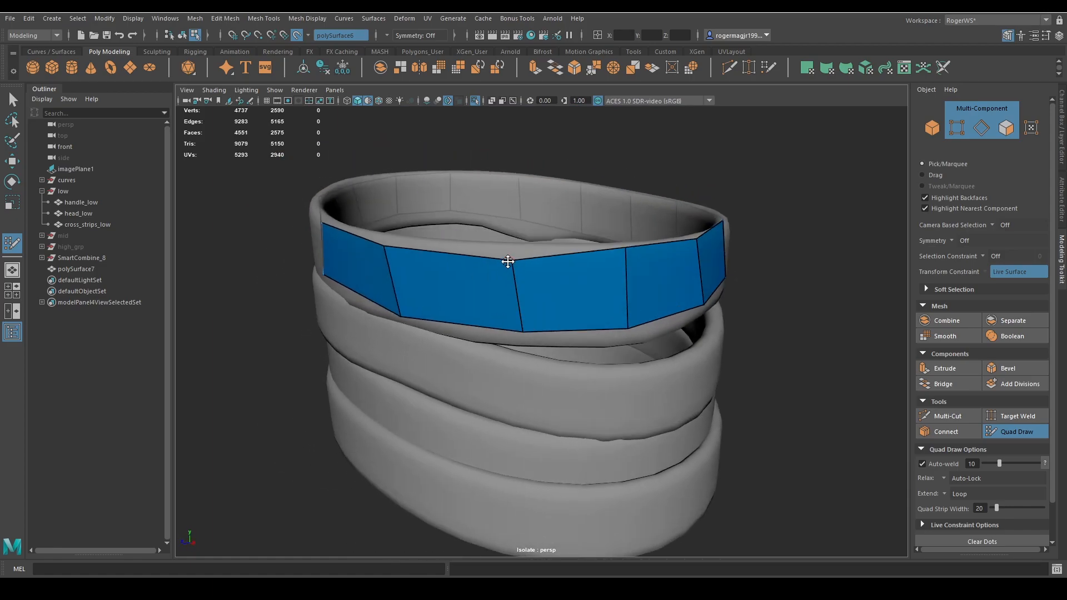
alt+drag(486, 259, 521, 229)
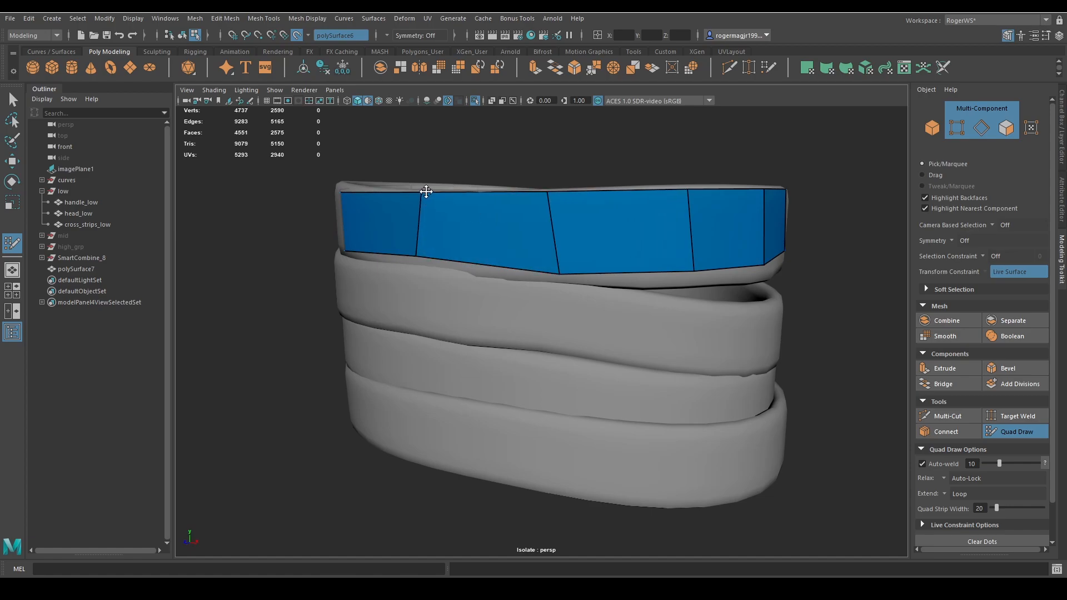
mouse_move(426, 191)
alt+mouse_down()
mouse_move(459, 228)
mouse_move(515, 226)
mouse_move(542, 238)
mouse_move(591, 224)
alt+mouse_up()
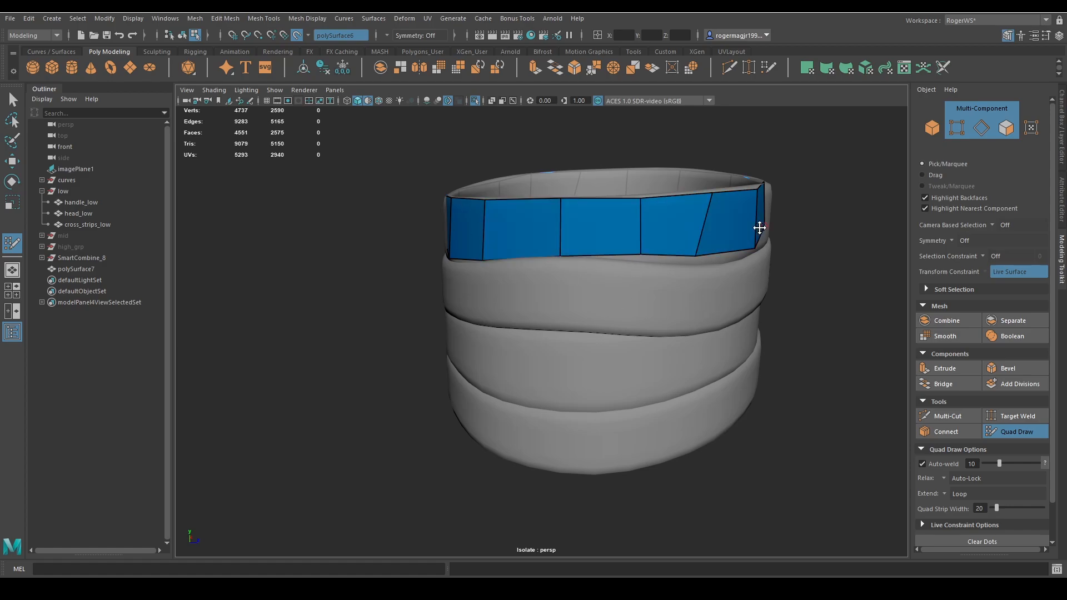
mouse_move(508, 239)
alt+mouse_down()
mouse_move(636, 245)
mouse_move(719, 212)
mouse_move(753, 211)
mouse_move(495, 226)
mouse_move(519, 231)
mouse_move(471, 185)
mouse_move(477, 199)
alt+mouse_up()
shift+click(464, 214)
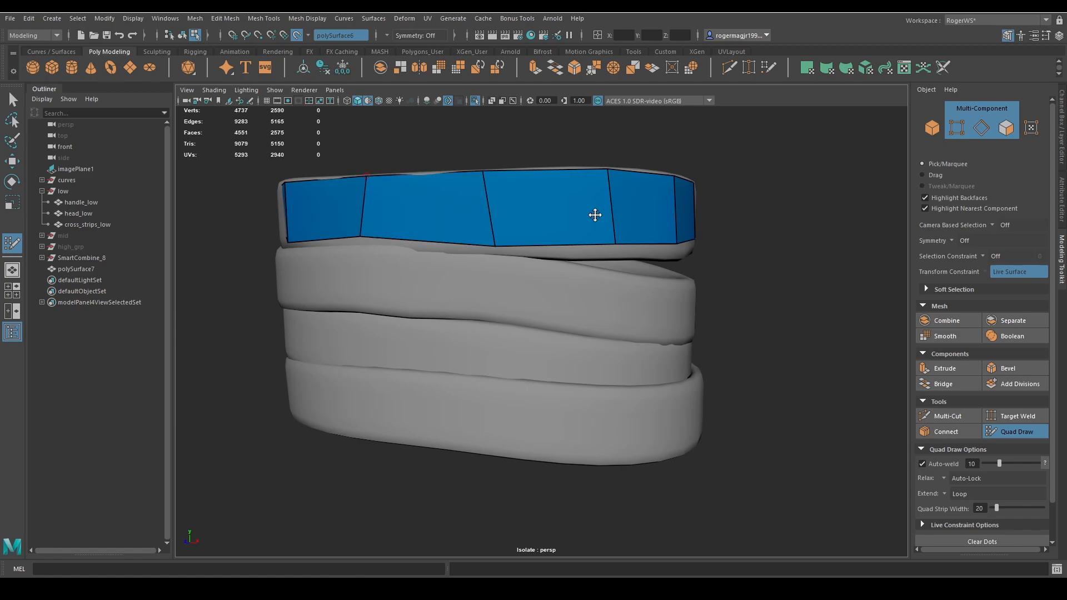
Extend the quad ring's whole lower edge loop down to the lower edge of the lowest strap, using the Loop extend mode
alt+drag(595, 215, 456, 237)
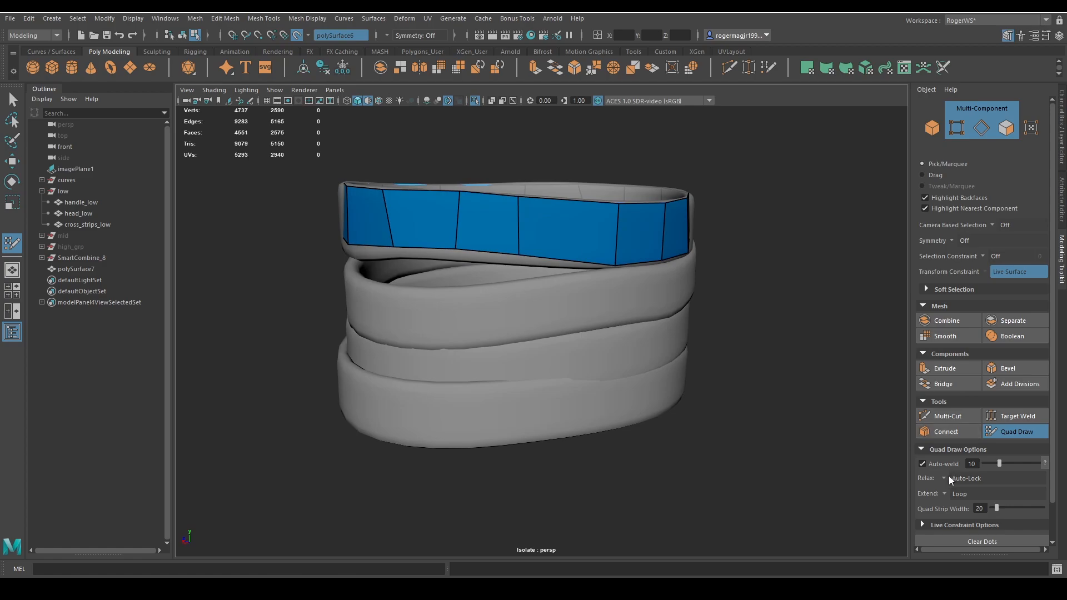
click(944, 493)
key(Tab)
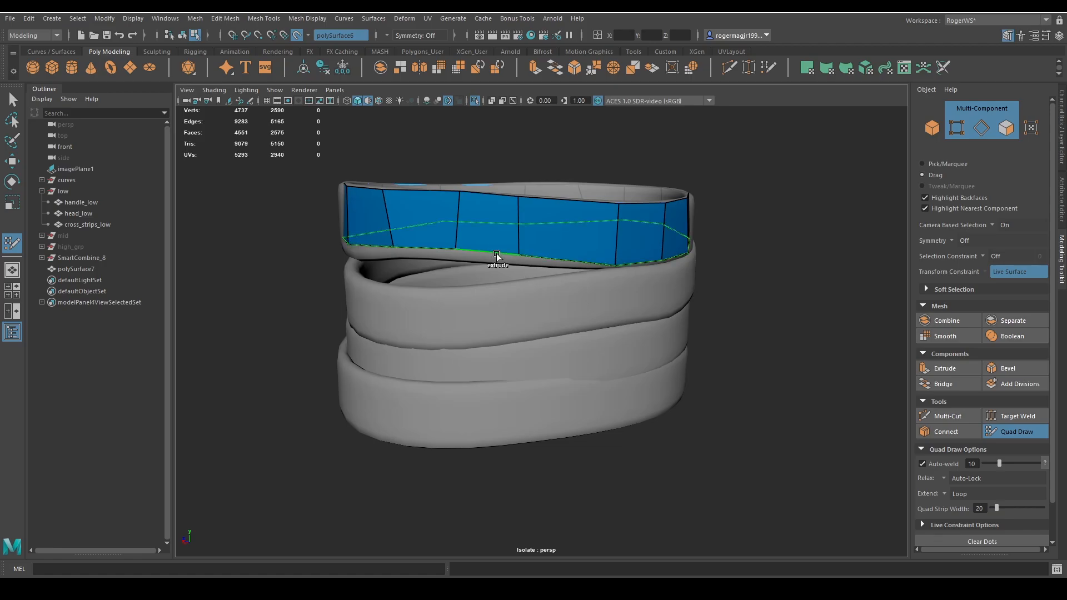
drag(496, 254, 489, 450)
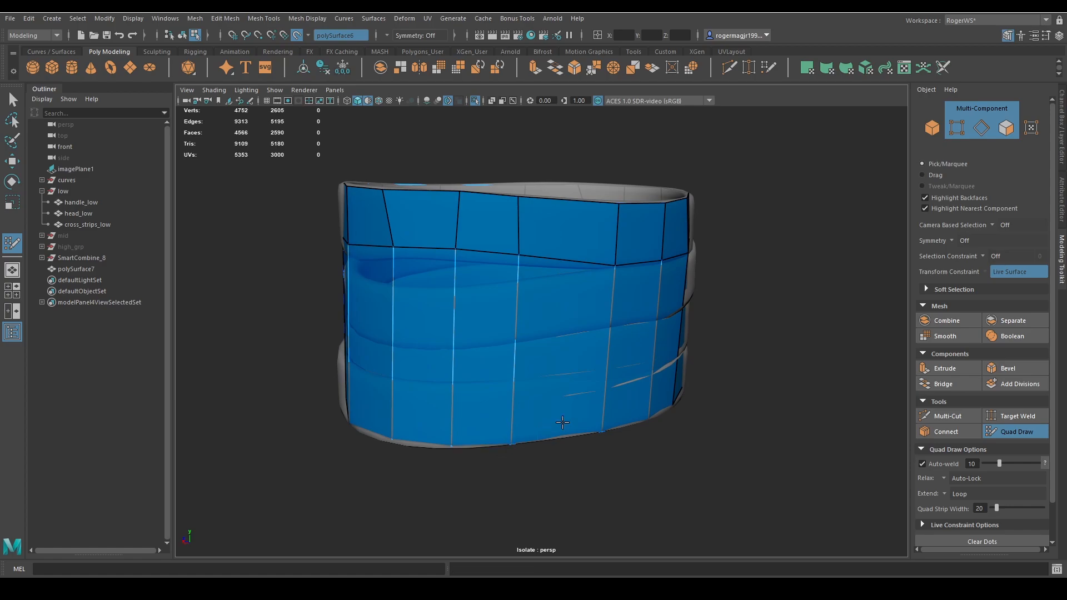
key(Caps_Lock)
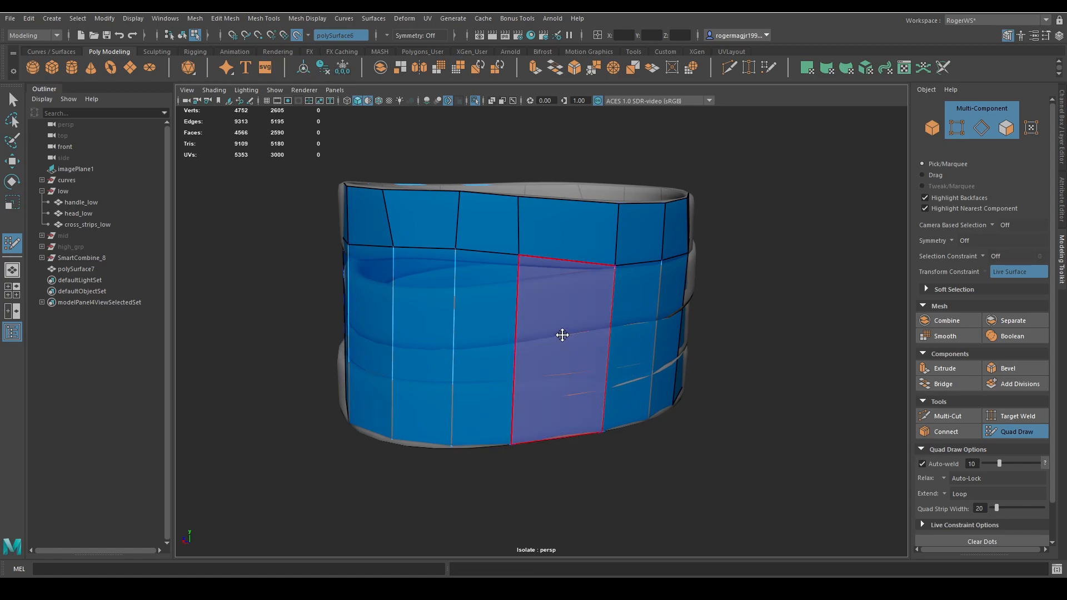
Insert three horizontal edge loops, spaced down the extended quads, across the lower straps
key(ctrl)
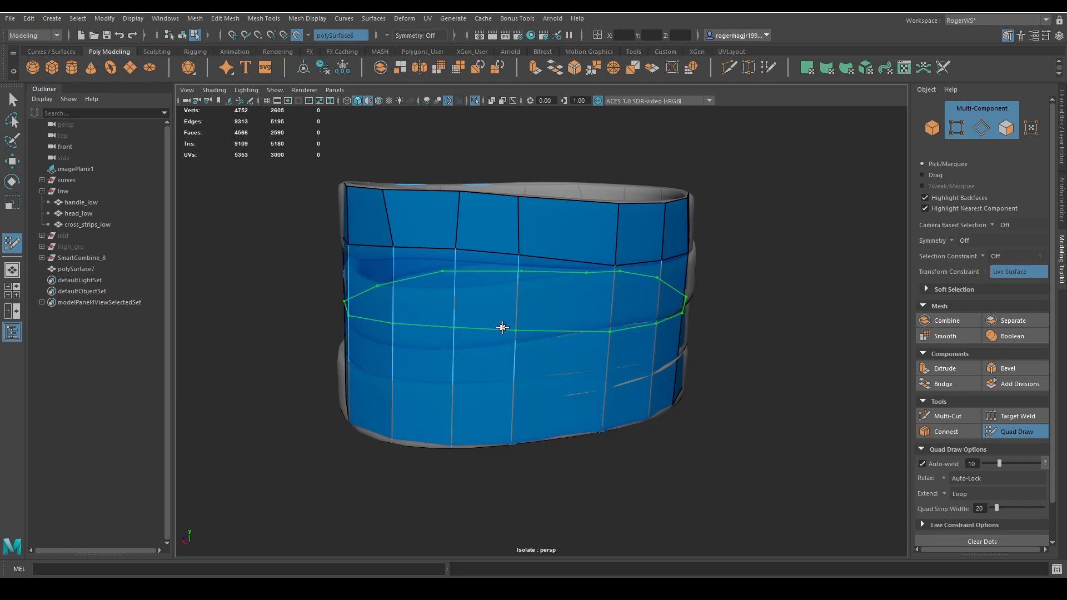
ctrl+click(499, 314)
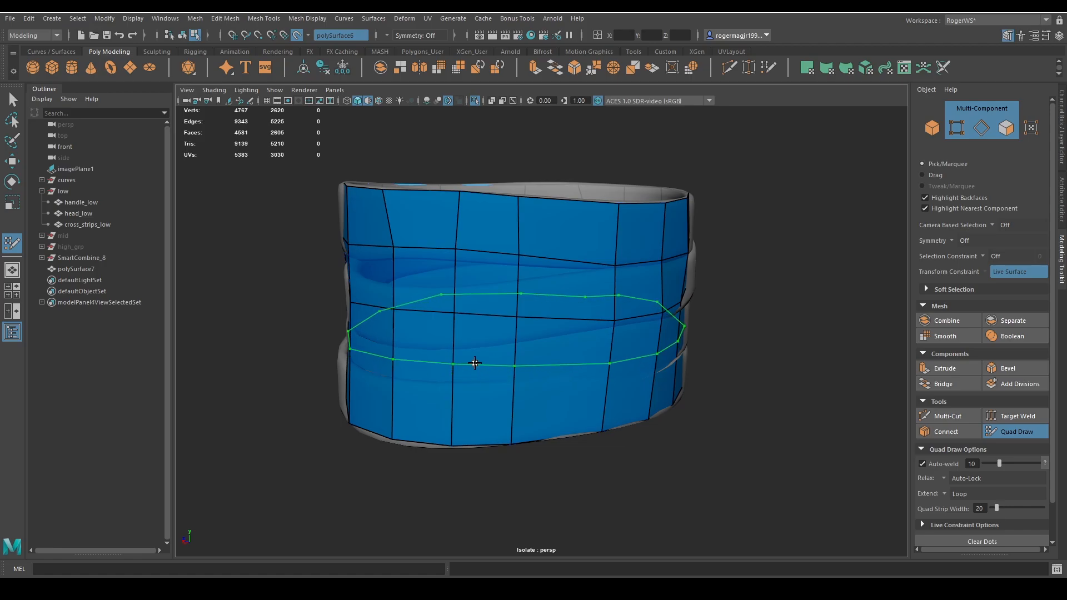
ctrl+click(473, 370)
ctrl+click(457, 408)
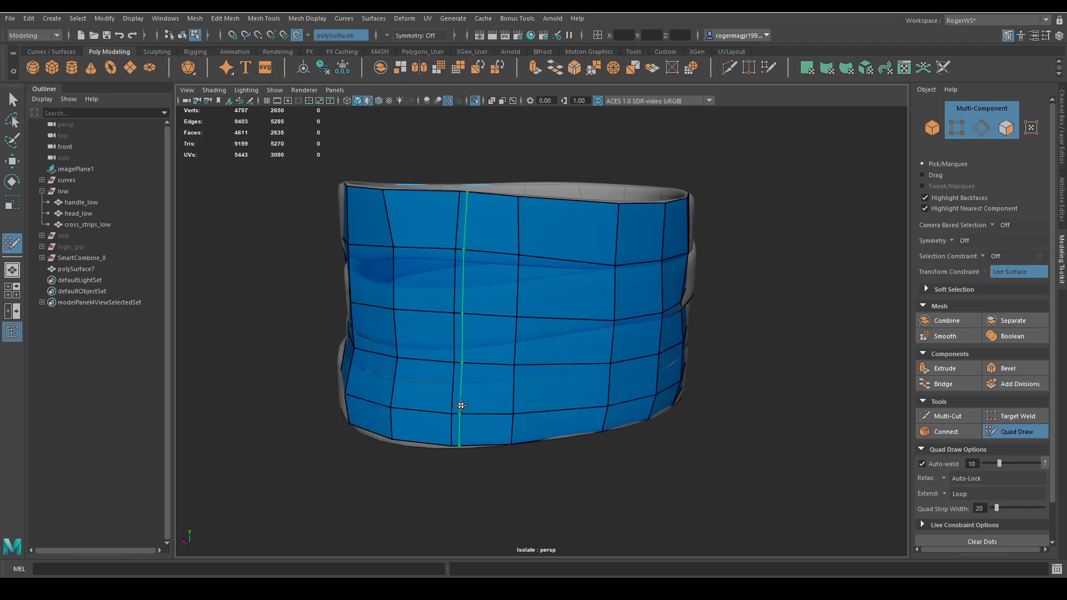
ctrl+click(445, 284)
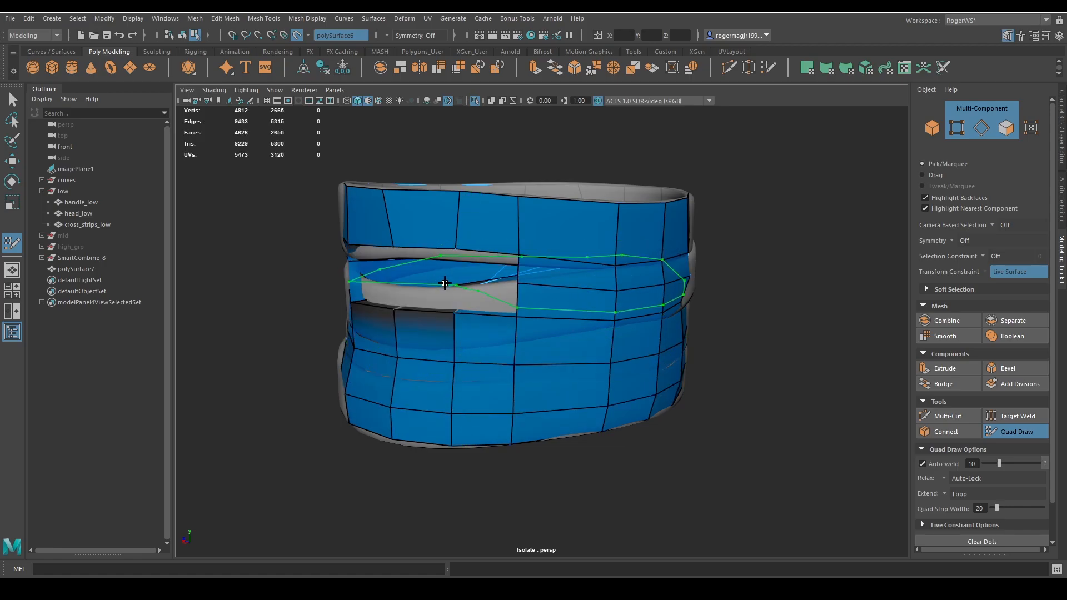
key(ctrl+z)
Scale the low-poly sleeve outward around the straps to 1.31 in X and Z, keeping its height at 1.00
scroll(581, 293, down, 5)
alt+drag(581, 292, 535, 283)
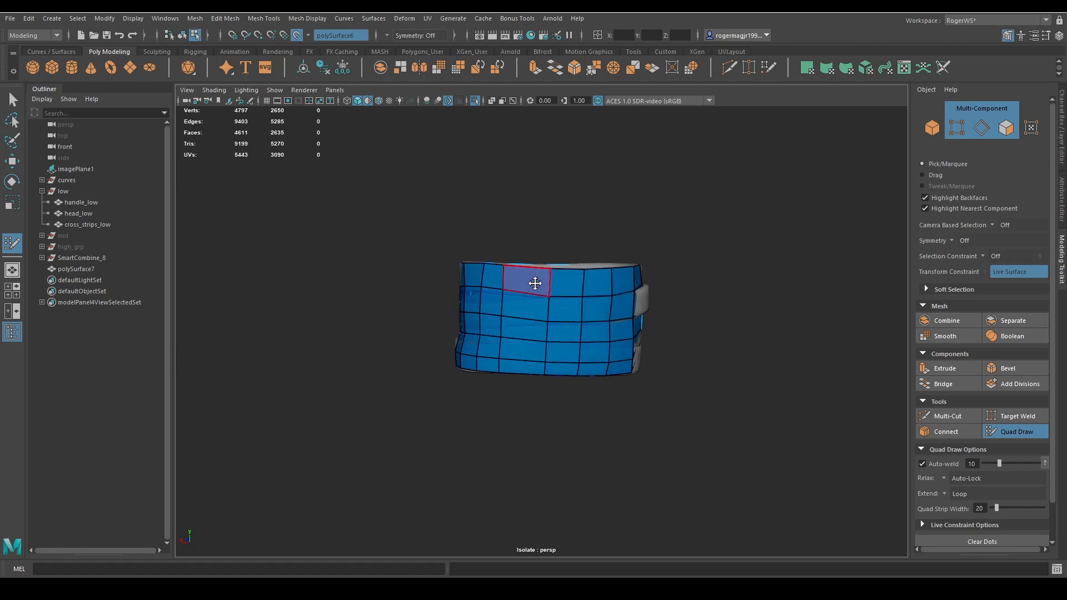
key(q)
mouse_move(635, 297)
alt+mouse_down()
mouse_move(624, 282)
mouse_move(665, 295)
alt+mouse_up()
right_drag(667, 294, 735, 249)
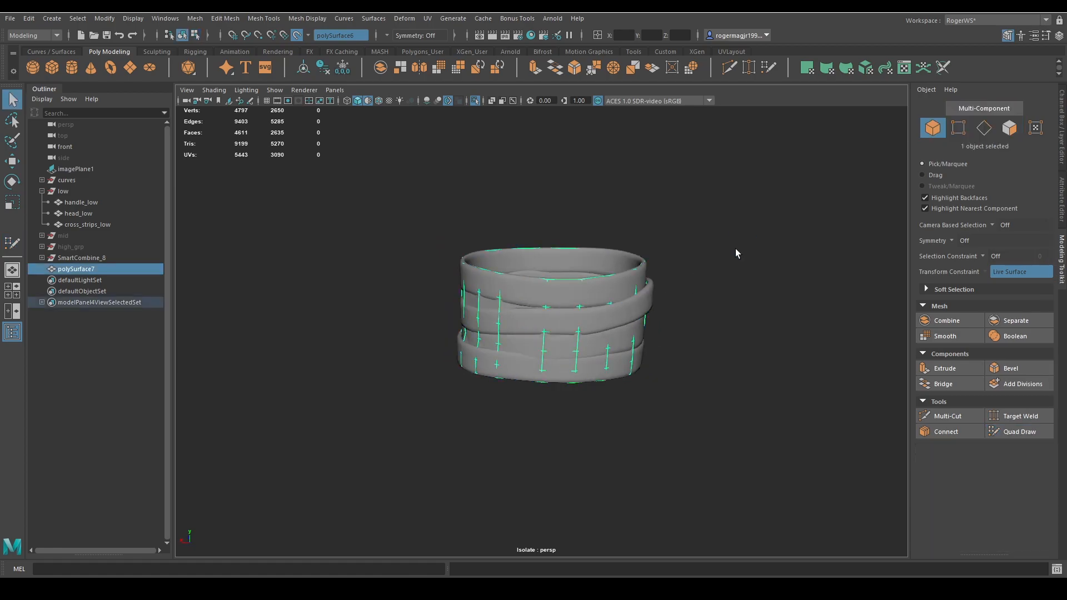
alt+drag(735, 253, 643, 314)
key(r)
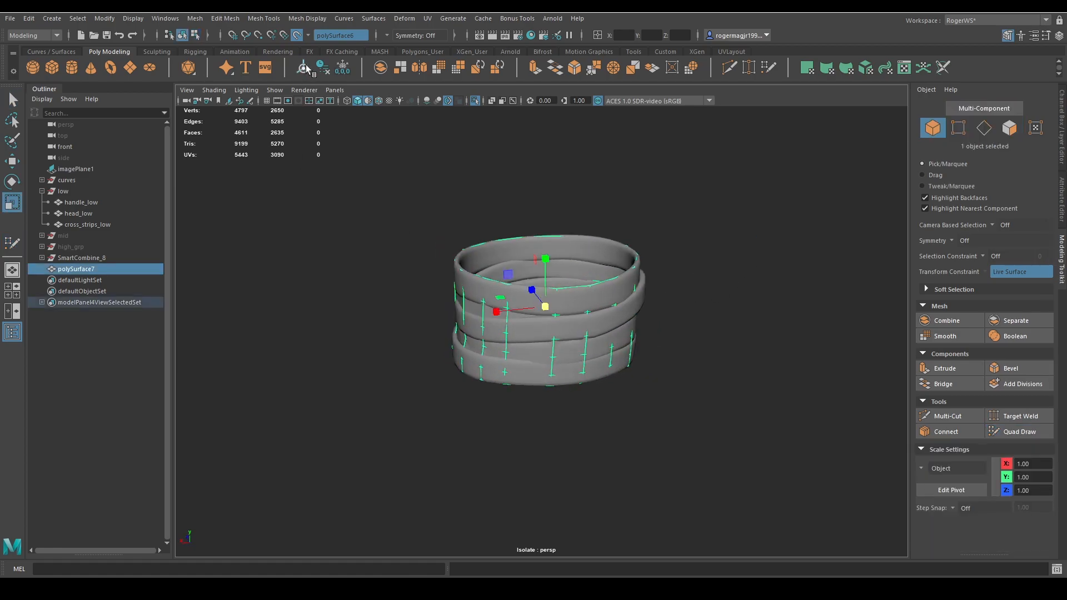
drag(550, 308, 574, 307)
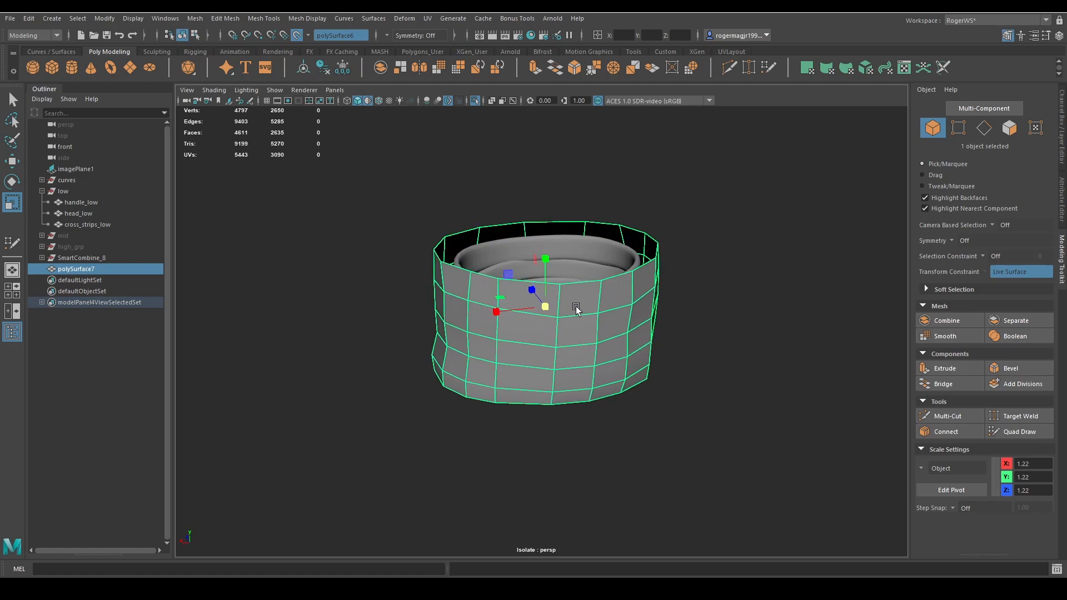
drag(491, 300, 493, 299)
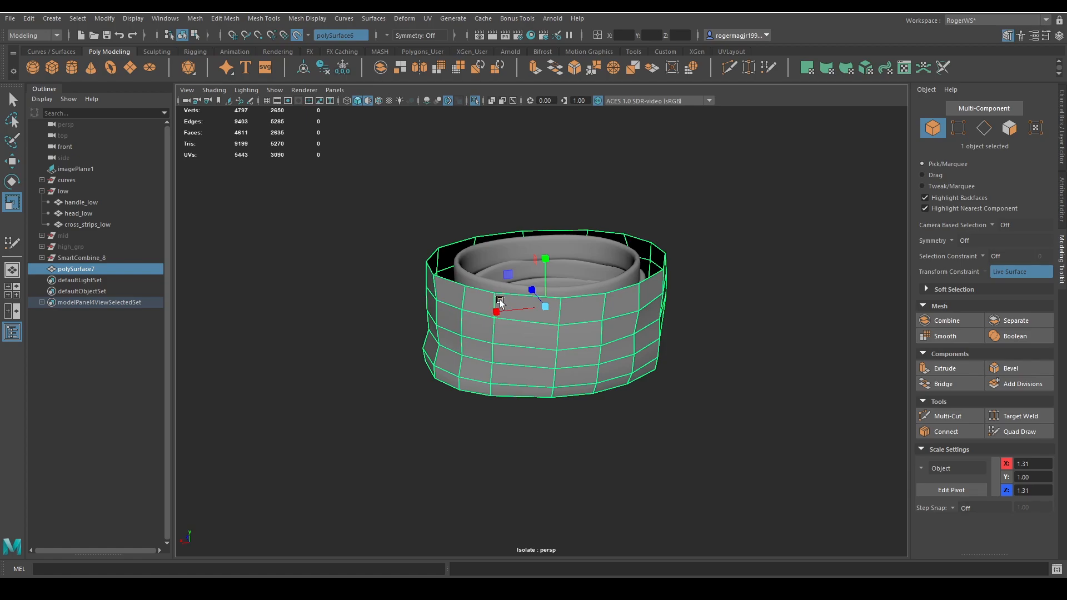
alt+drag(496, 311, 560, 339)
key(q)
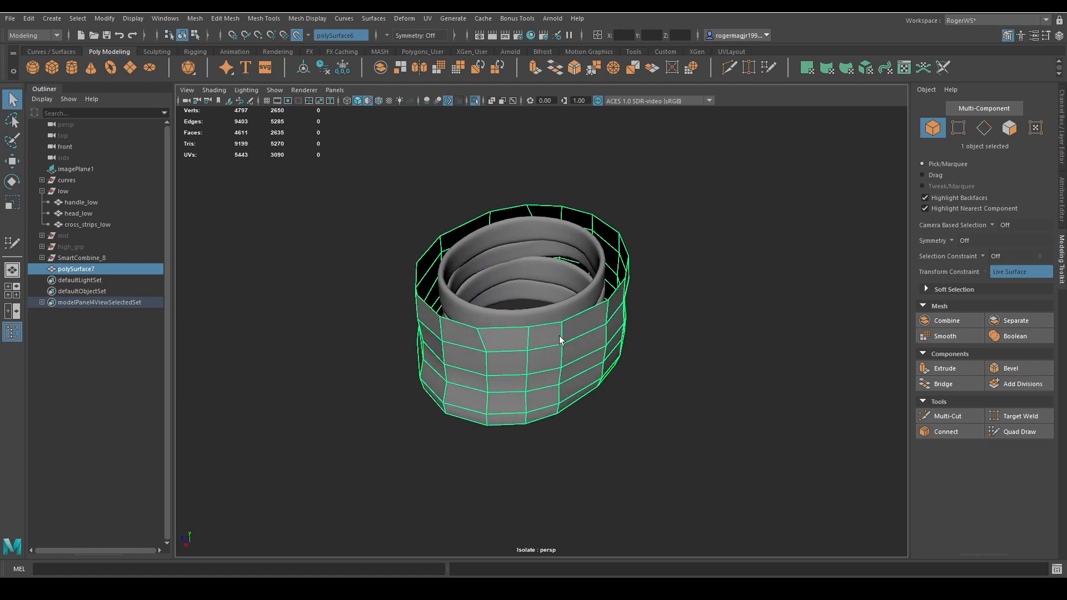
Deselect the sleeve and turn off the live surface on the strap mesh
click(532, 317)
click(559, 333)
click(567, 313)
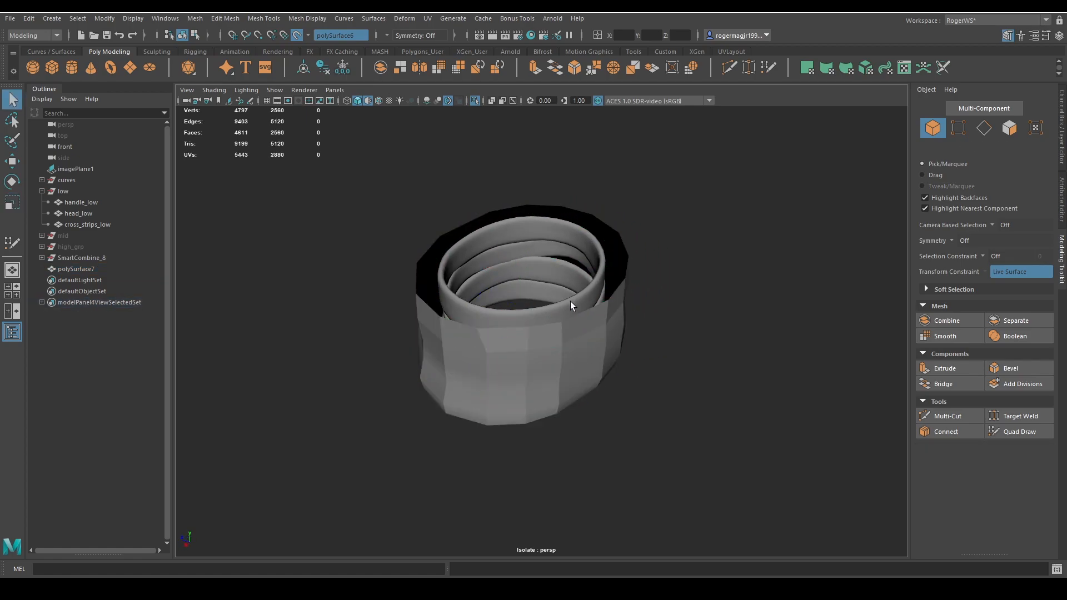
click(297, 35)
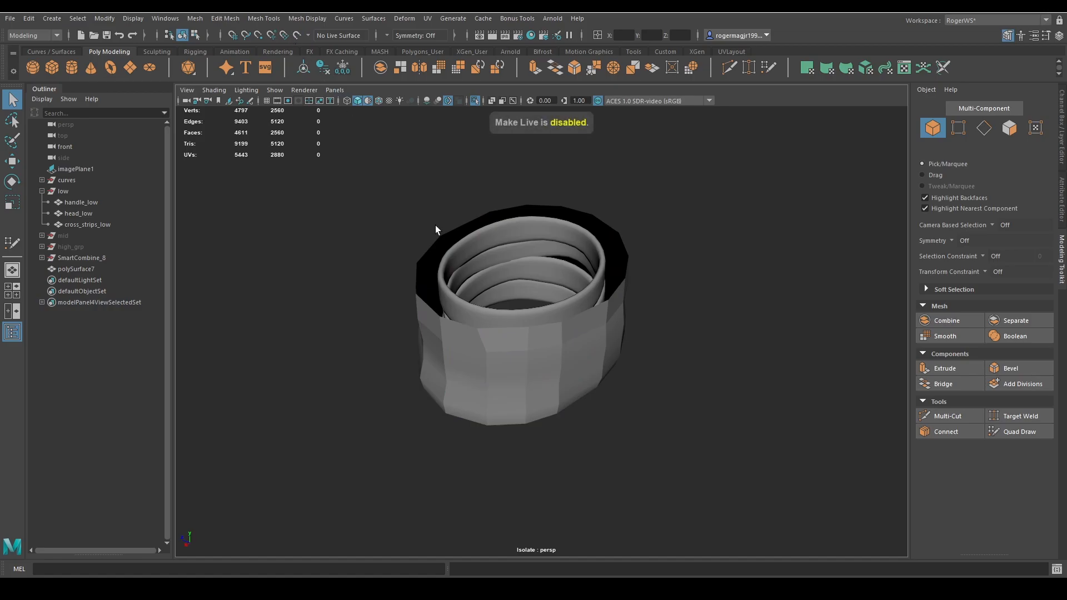
ShrinkWrap the low-poly sleeve onto the strap mesh with Vertex Normals projection and Closest If No Intersection enabled
click(452, 256)
click(444, 335)
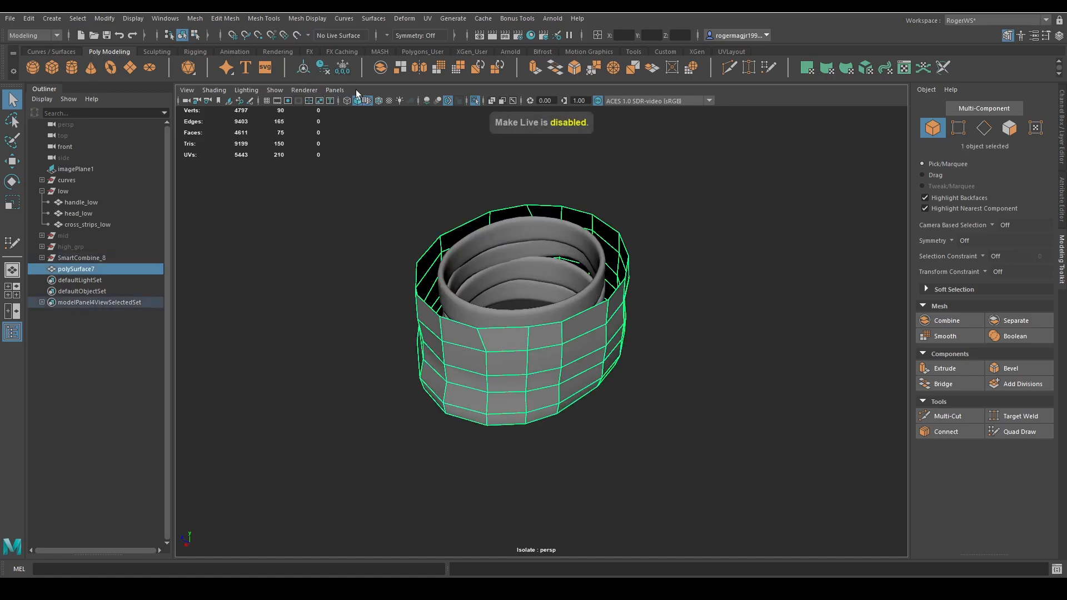
shift+click(503, 258)
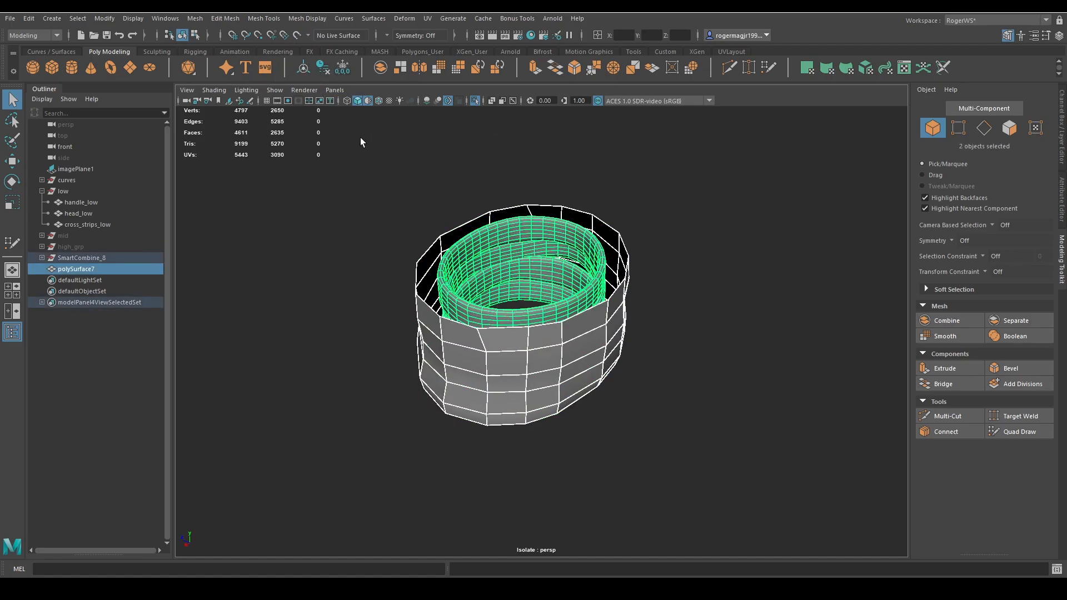
alt+drag(360, 138, 401, 133)
click(557, 348)
shift+click(518, 309)
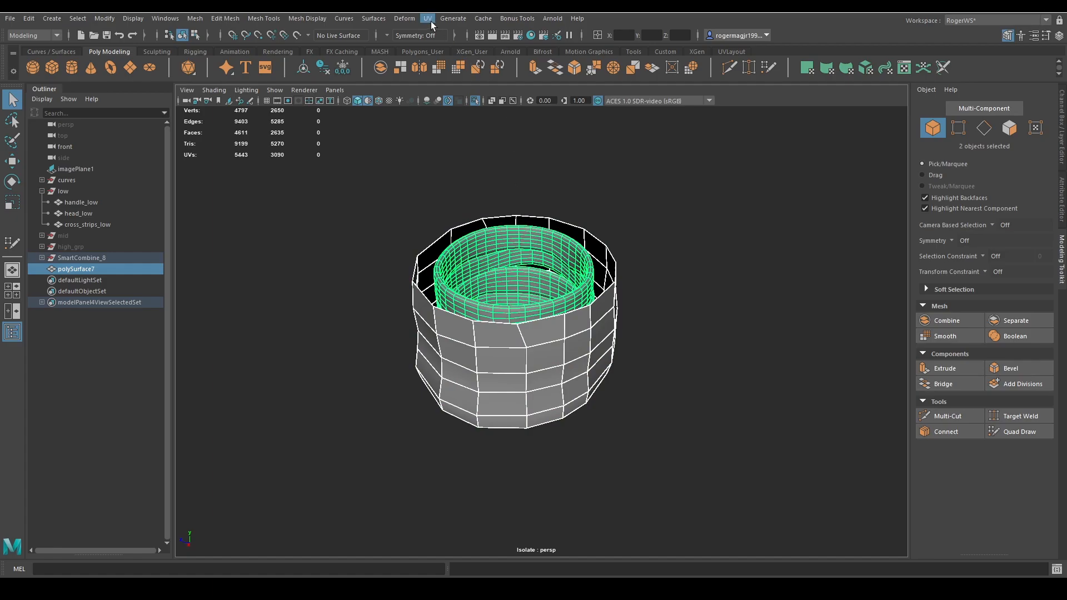
click(401, 18)
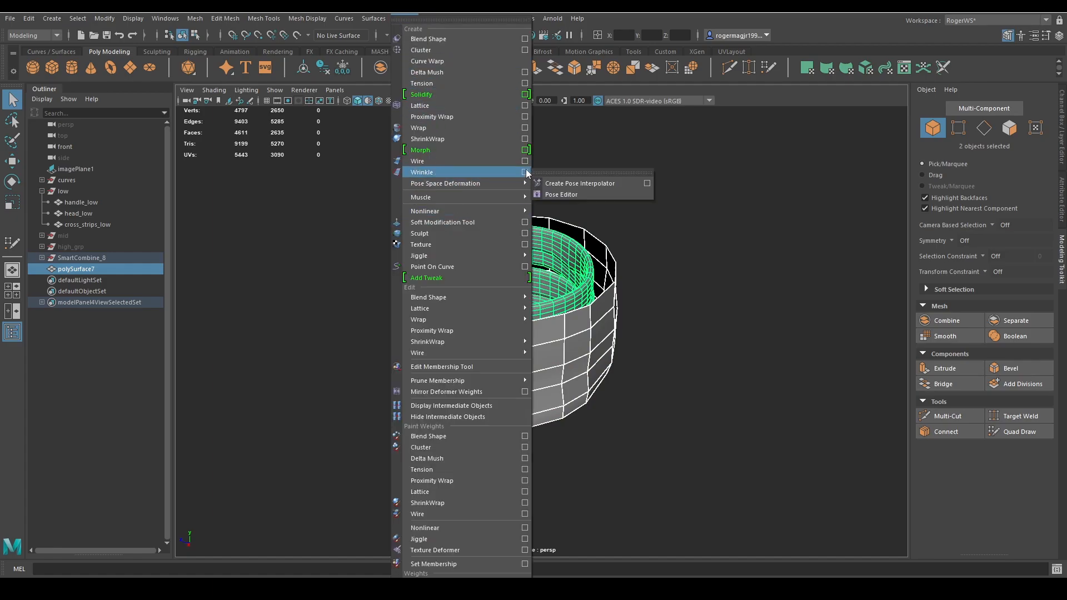
click(525, 139)
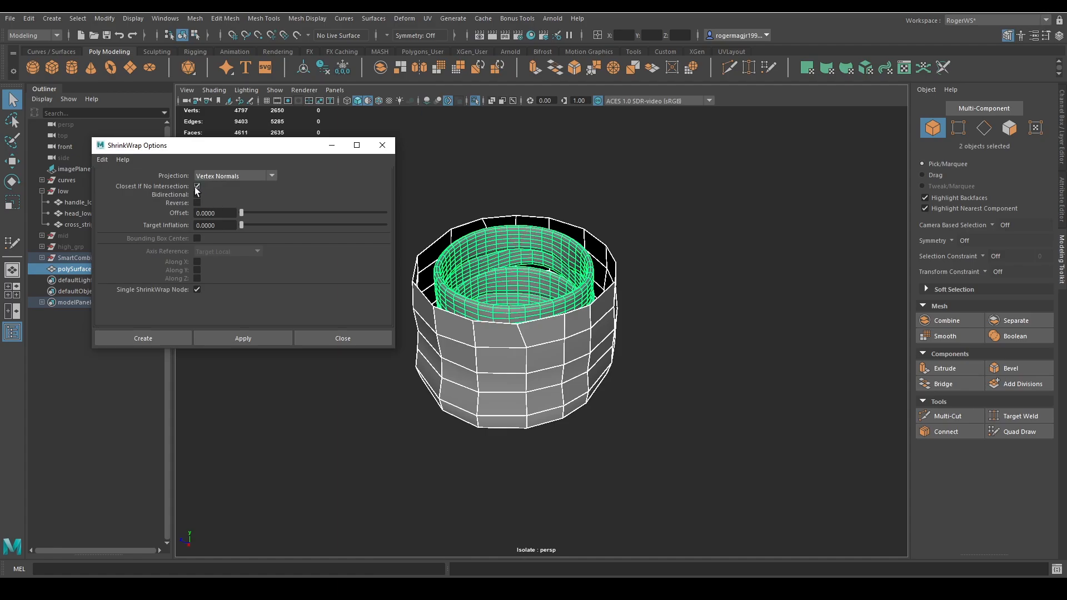
click(220, 342)
click(343, 338)
Isolate the shrink-wrapped low-poly sleeve without the strap mesh and view it from the side
scroll(519, 298, down, 2)
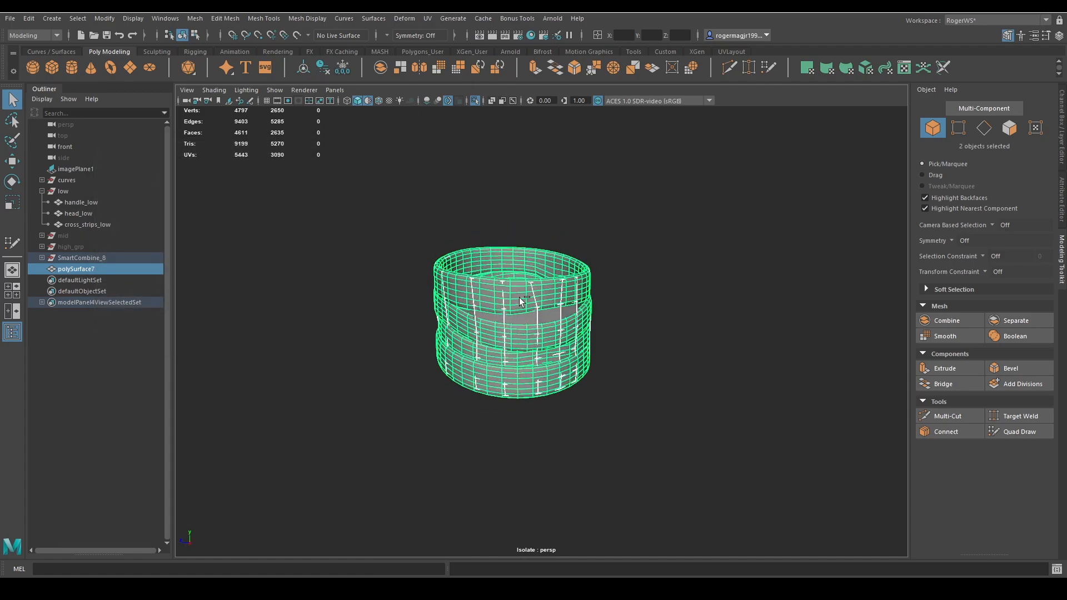
ctrl+click(519, 298)
key(ctrl+1)
key(ctrl+1)
click(628, 315)
alt+drag(629, 315, 565, 309)
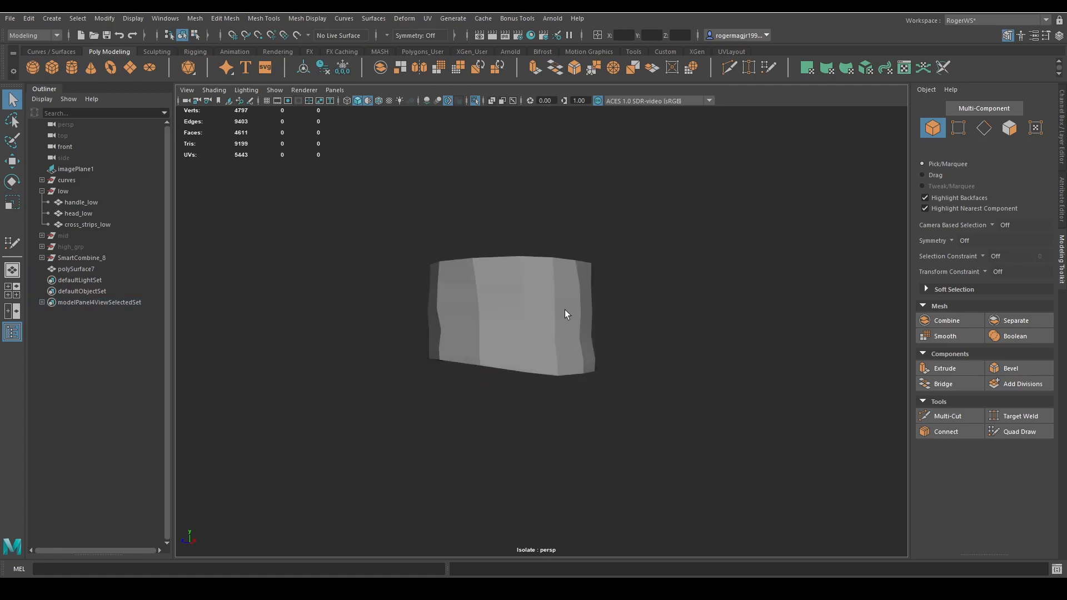
Soften the edges of the low-poly sleeve so it shades smoothly
click(567, 308)
shift+right_drag(605, 215, 691, 213)
click(672, 224)
click(577, 304)
alt+drag(572, 304, 539, 334)
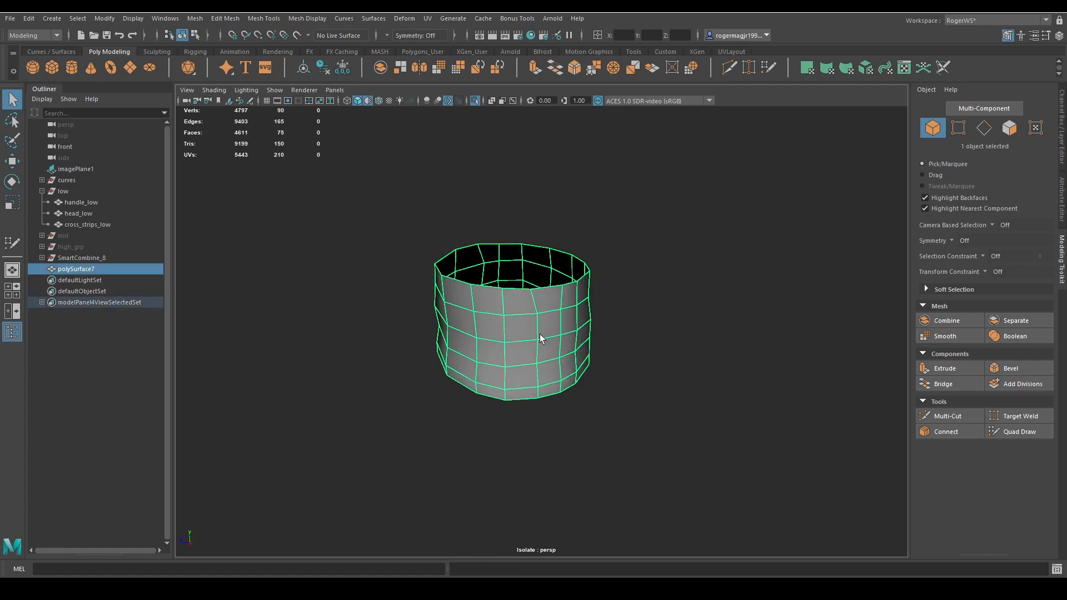
Show the whole model again, then isolate the low-poly sleeve together with the wrapped strap mesh
key(ctrl+1)
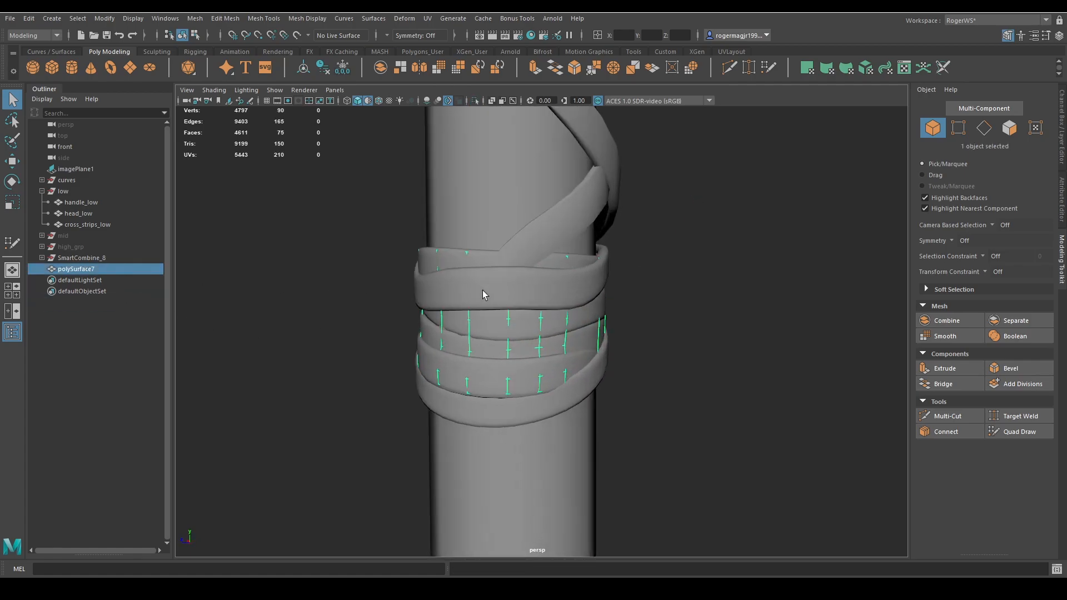
alt+drag(483, 290, 388, 212)
shift+click(388, 214)
key(ctrl+1)
click(698, 315)
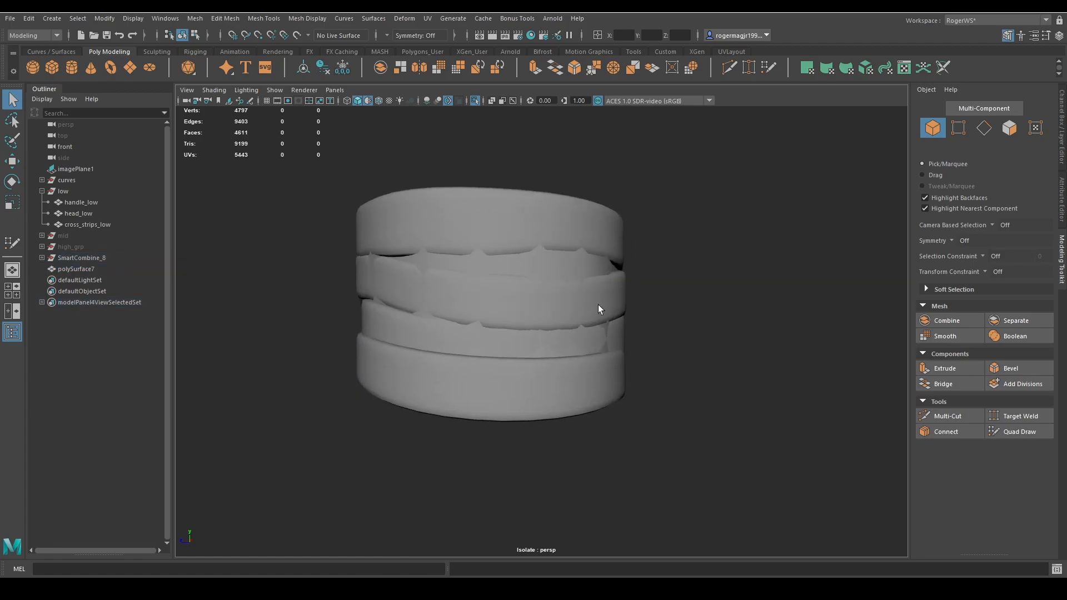
Extrude all faces of the low-poly sleeve outward with a slight thickness so it encloses the straps
click(597, 308)
alt+drag(598, 309, 445, 298)
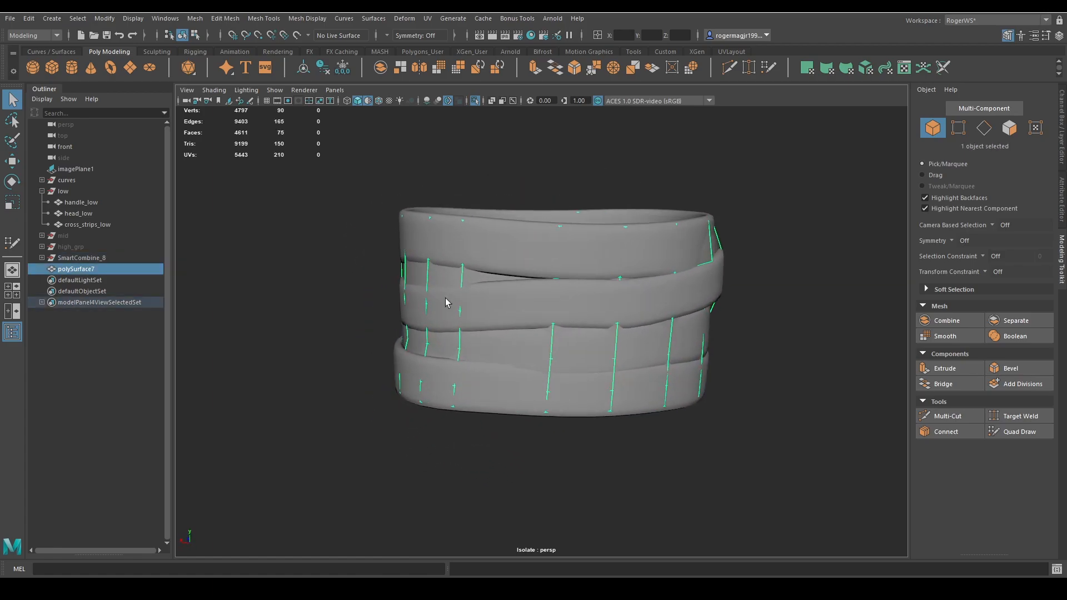
alt+drag(555, 303, 593, 299)
key(ctrl+e)
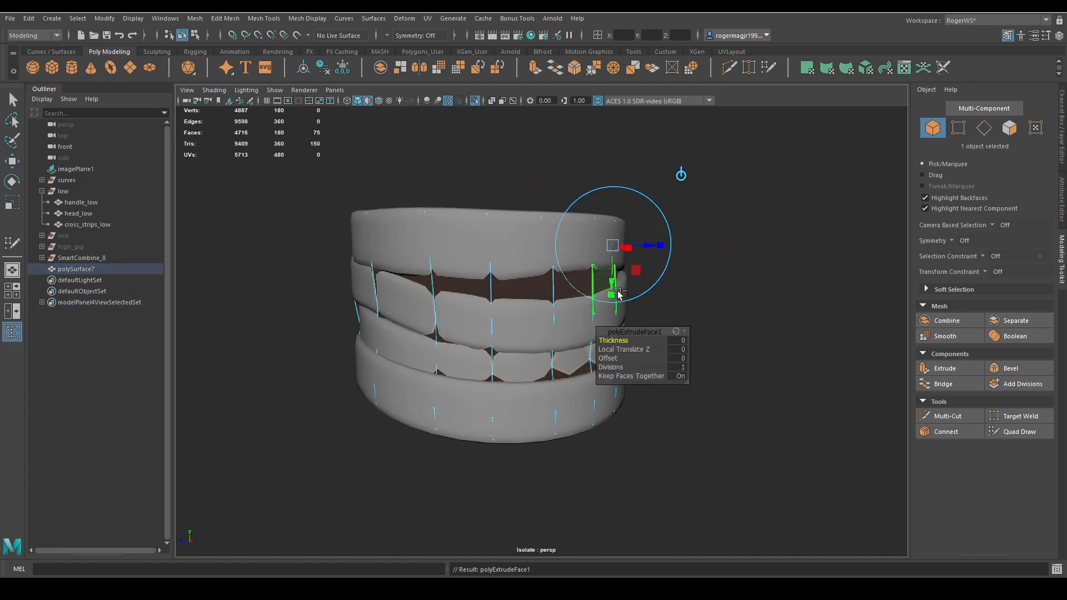
middle_drag(732, 240, 738, 238)
key(q)
key(F8)
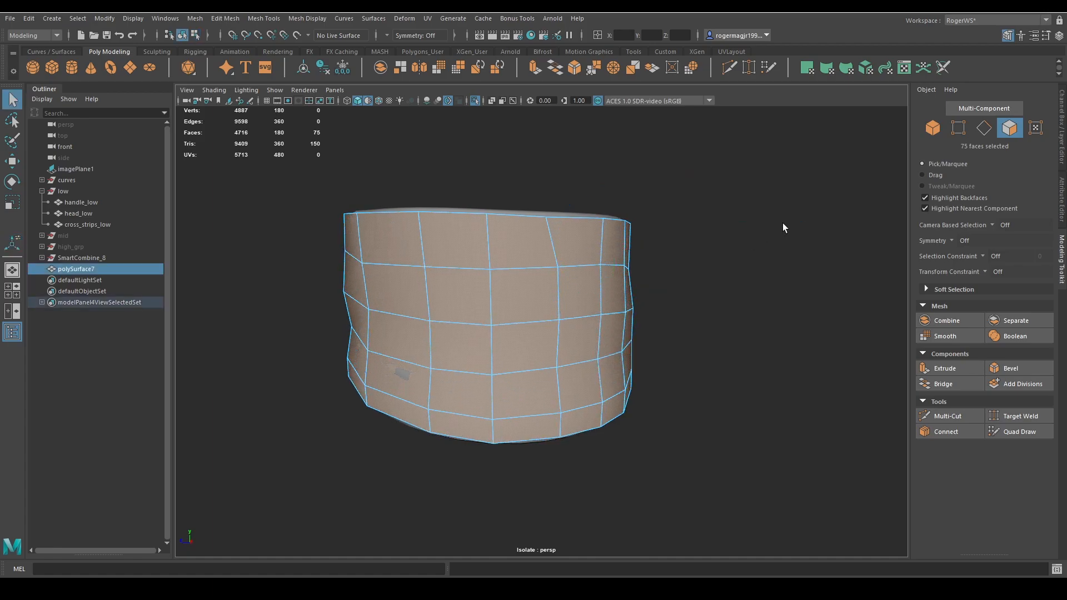
click(782, 223)
alt+drag(782, 223, 718, 272)
Select the face loop on the sleeve's upper rim and raise it slightly to cover the top strap's edge
click(536, 296)
scroll(526, 280, up, 3)
alt+drag(525, 281, 619, 317)
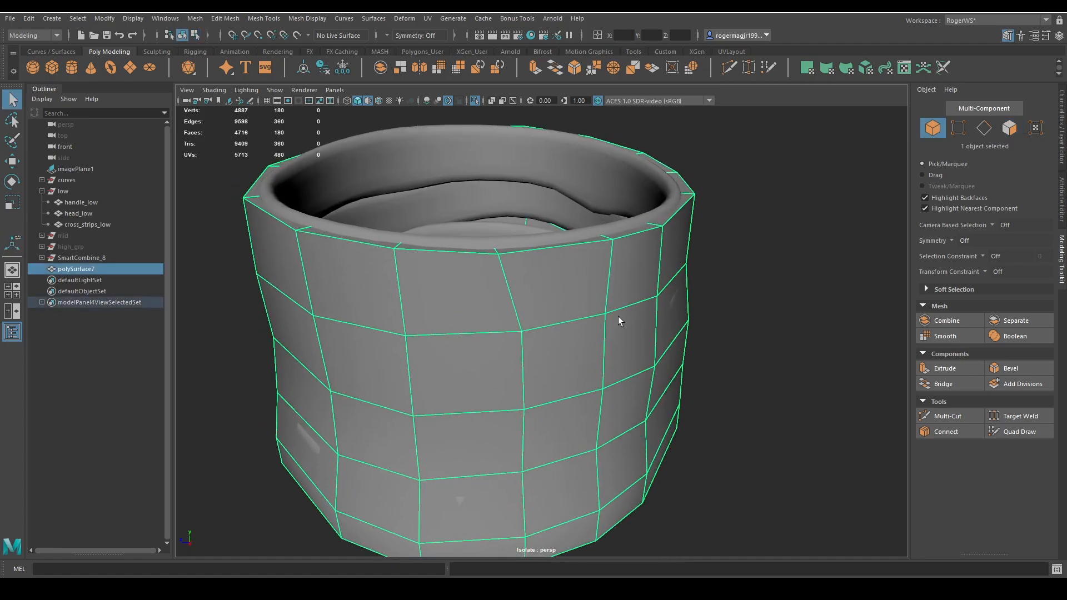
key(F11)
key(w)
scroll(623, 182, down, 4)
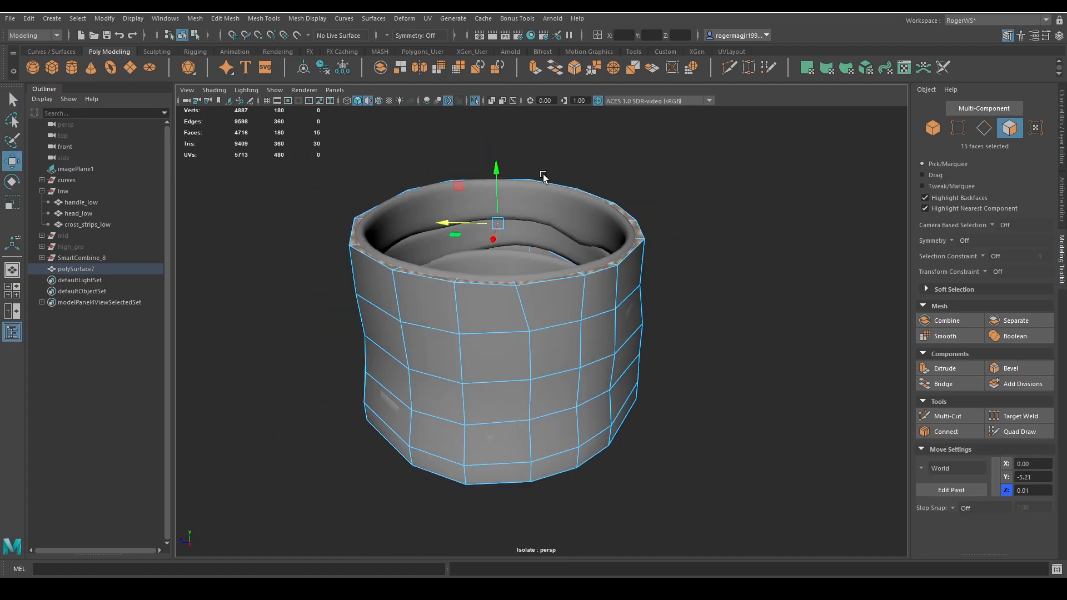
alt+drag(543, 174, 497, 165)
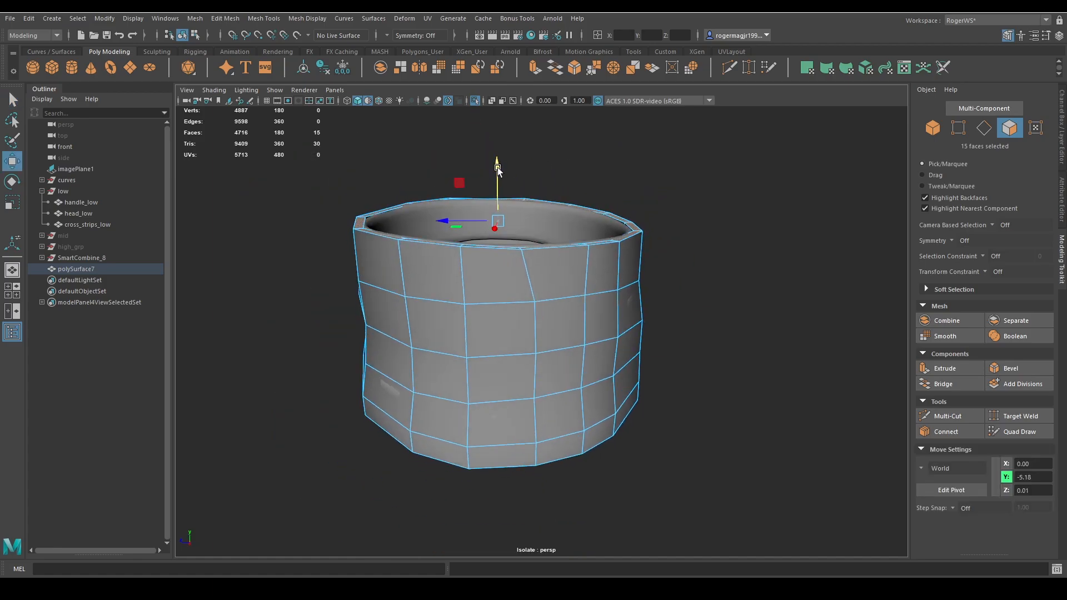
Select the face loop on the sleeve's lower rim and move it down to about Y -7.31, past the lowest strap's edge
key(q)
alt+drag(547, 255, 636, 129)
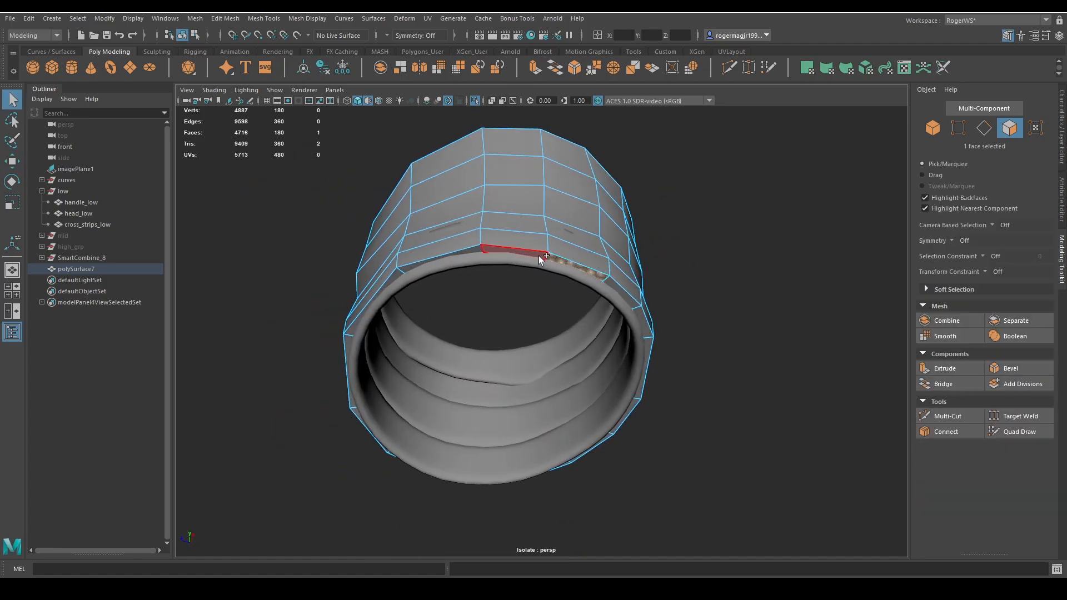
key(ctrl+z)
key(w)
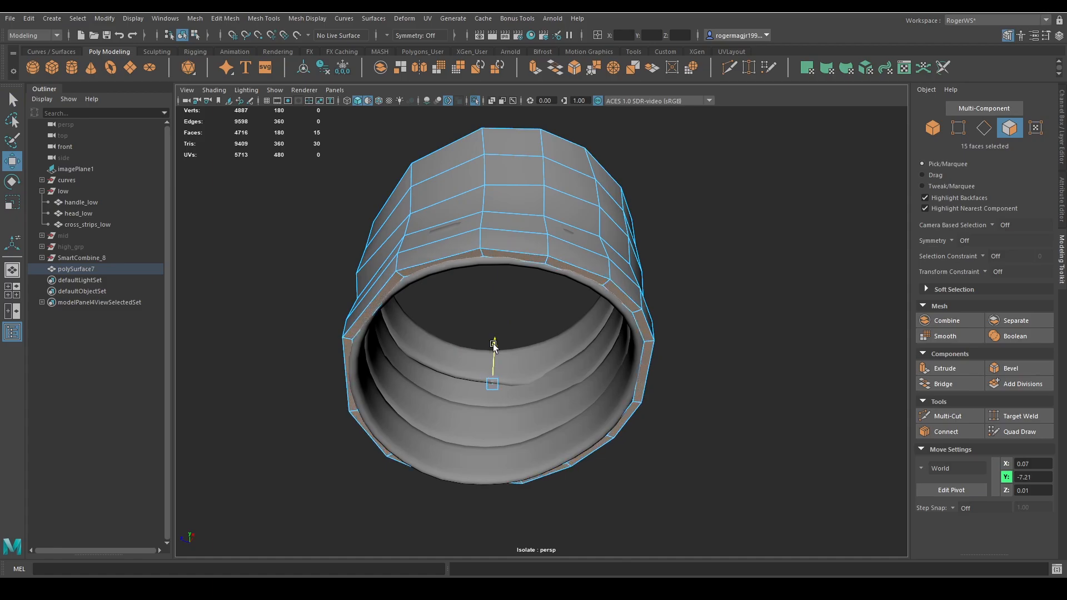
drag(493, 344, 495, 348)
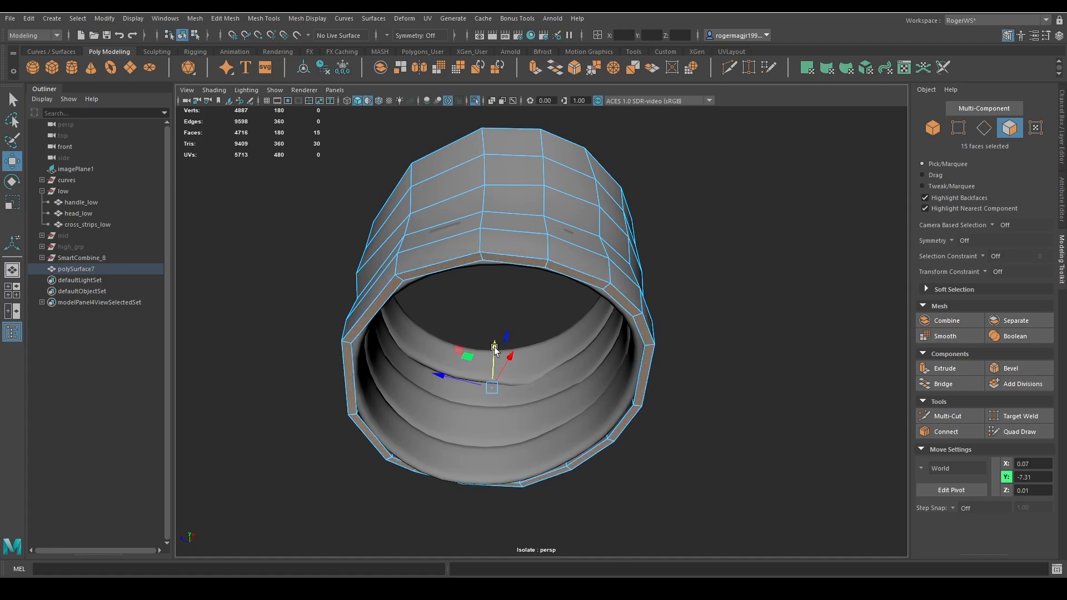
Return the low-poly sleeve to object mode and soften all of its edges
key(q)
alt+drag(628, 262, 689, 314)
right_drag(692, 301, 730, 267)
click(730, 267)
scroll(729, 271, down, 3)
alt+drag(722, 271, 644, 331)
click(574, 294)
scroll(622, 336, up, 3)
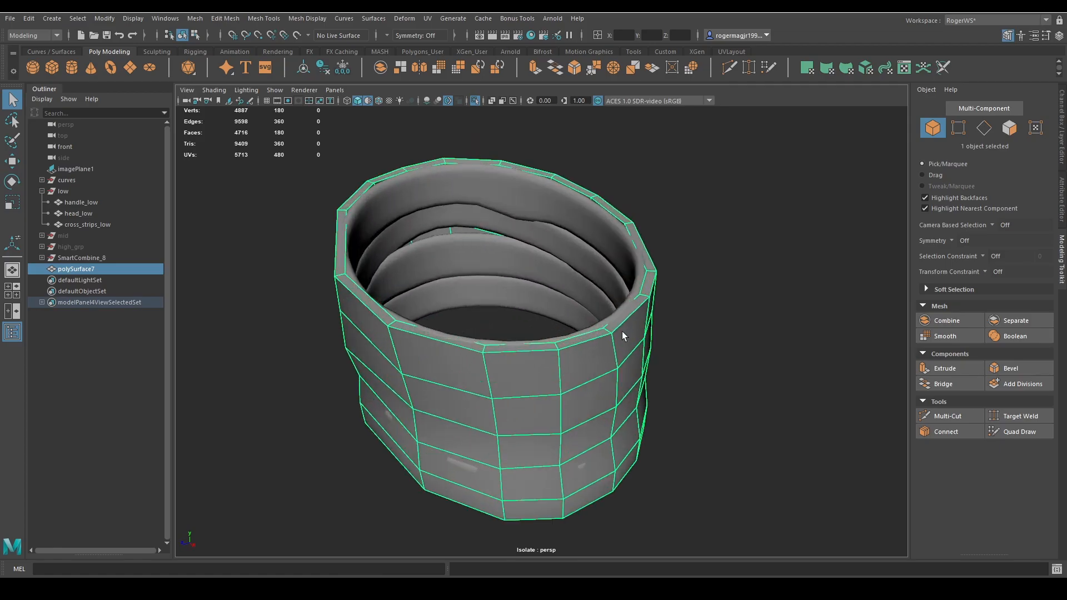
scroll(623, 336, up, 2)
shift+right_drag(714, 214, 833, 186)
click(721, 295)
click(669, 305)
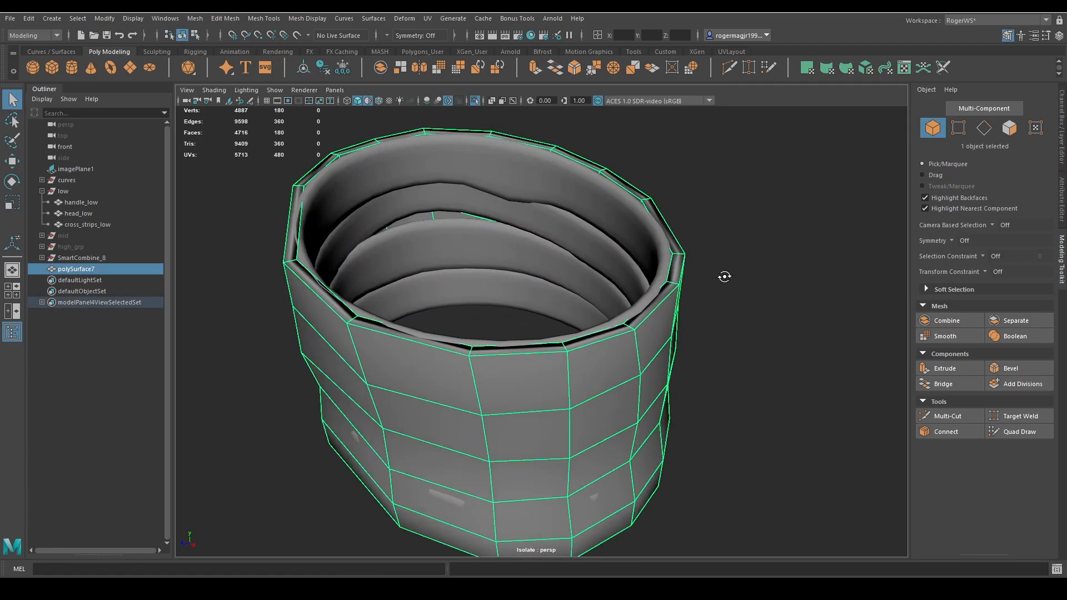
alt+drag(725, 276, 743, 256)
shift+right_drag(721, 158, 857, 167)
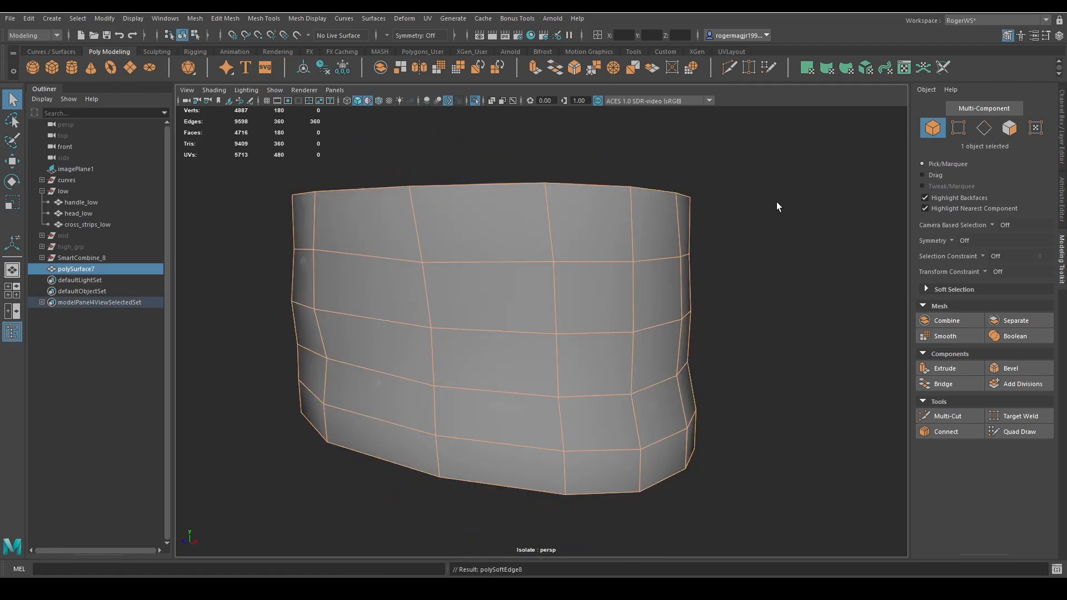
alt+drag(273, 275, 303, 282)
Show the whole model again and expand the SmartCombine_8 group and its polySurface4 subgroup down to the individual strap meshes
click(95, 259)
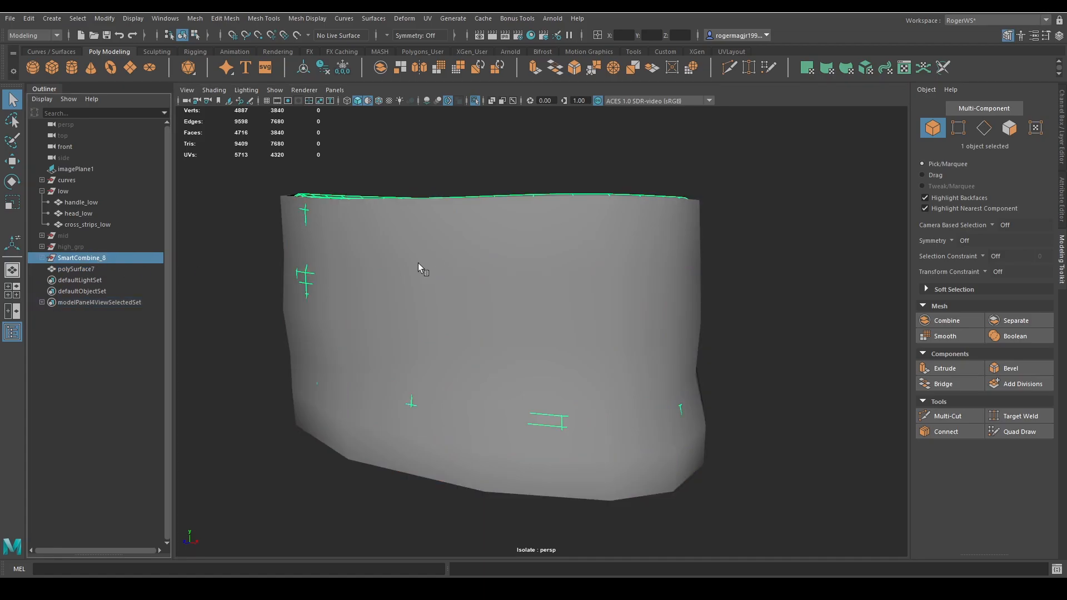
alt+drag(420, 265, 454, 269)
key(ctrl+1)
click(42, 258)
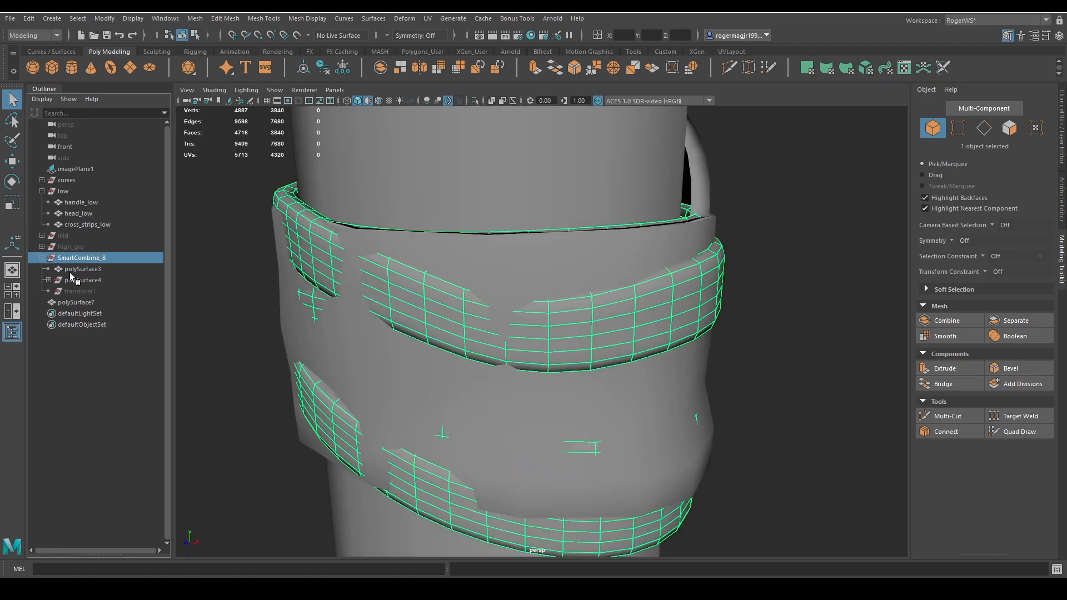
click(89, 270)
click(48, 282)
scroll(189, 308, down, 5)
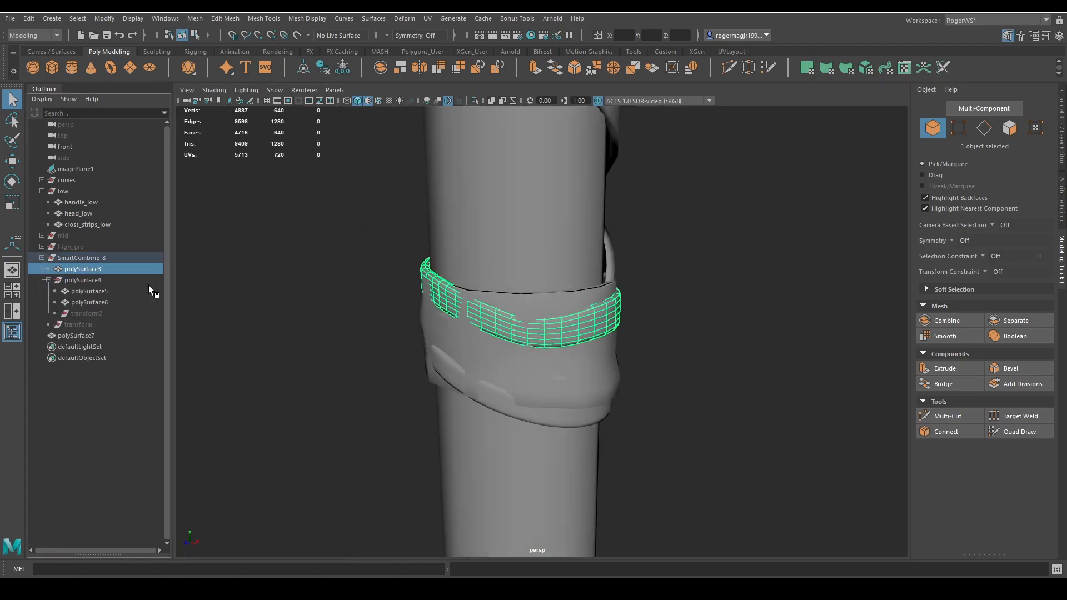
Isolate the strap group and unparent the uppermost and lowest crossing straps, polySurface3 and polySurface5, from it
click(82, 258)
key(ctrl+1)
click(440, 305)
shift+click(445, 372)
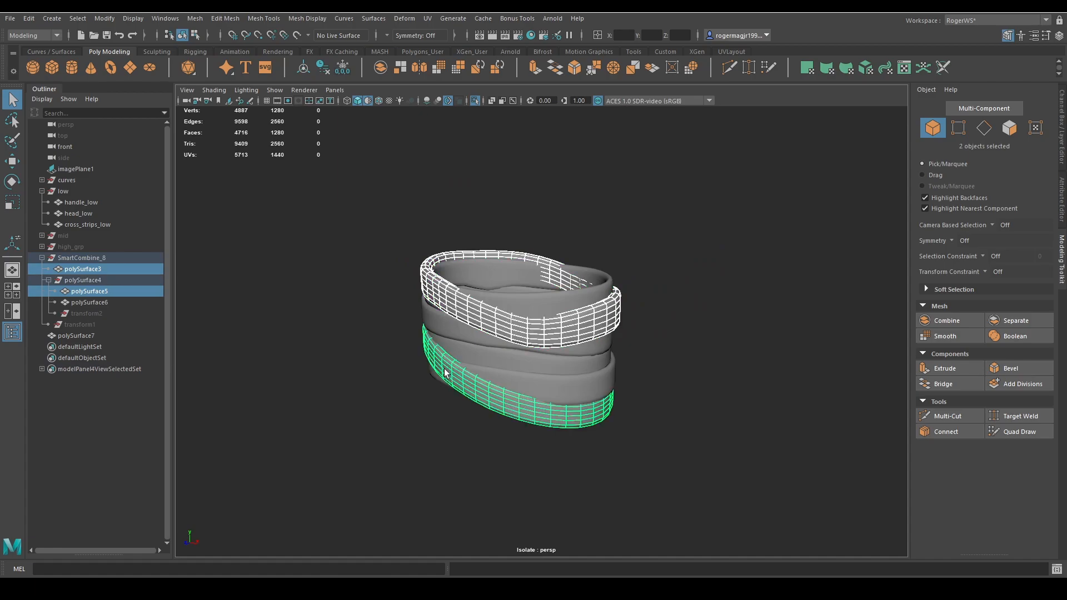
key(shift+p)
key(ctrl+z)
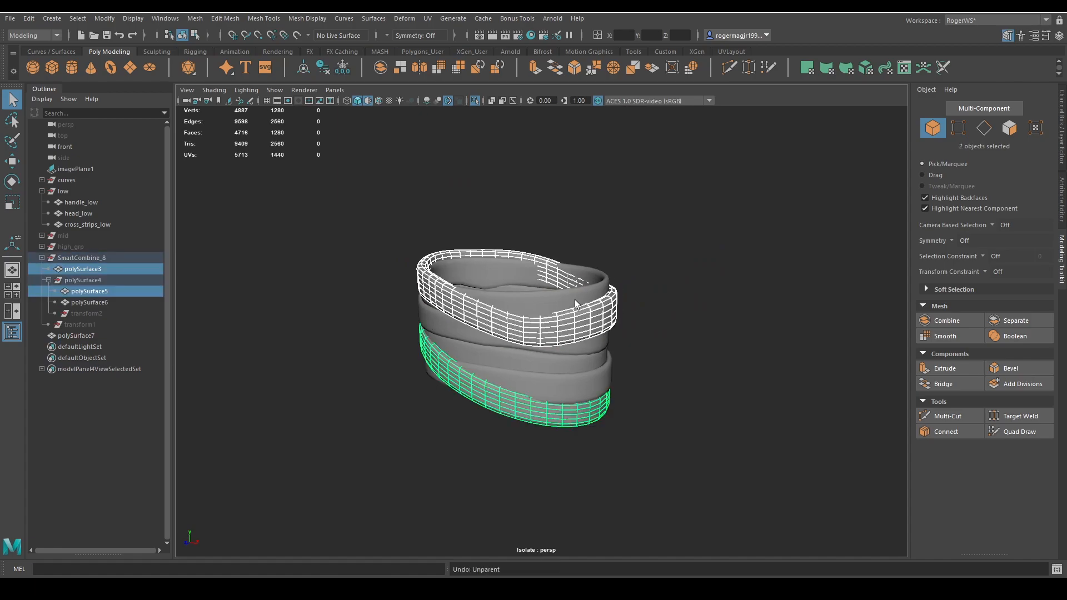
key(shift+p)
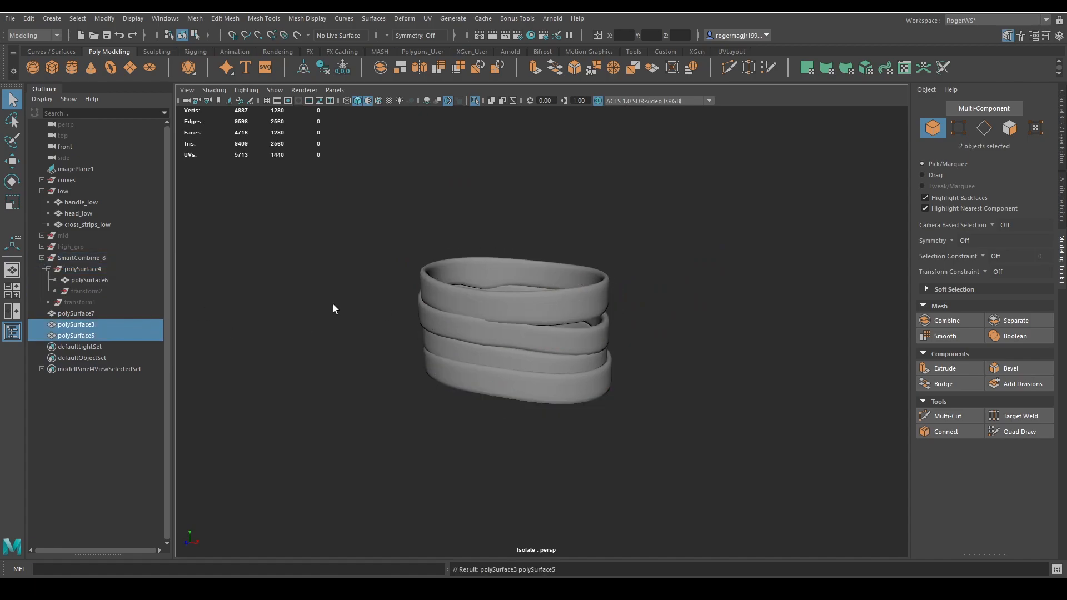
Unparent the remaining wrapped strap mesh, polySurface6, from the group
click(69, 259)
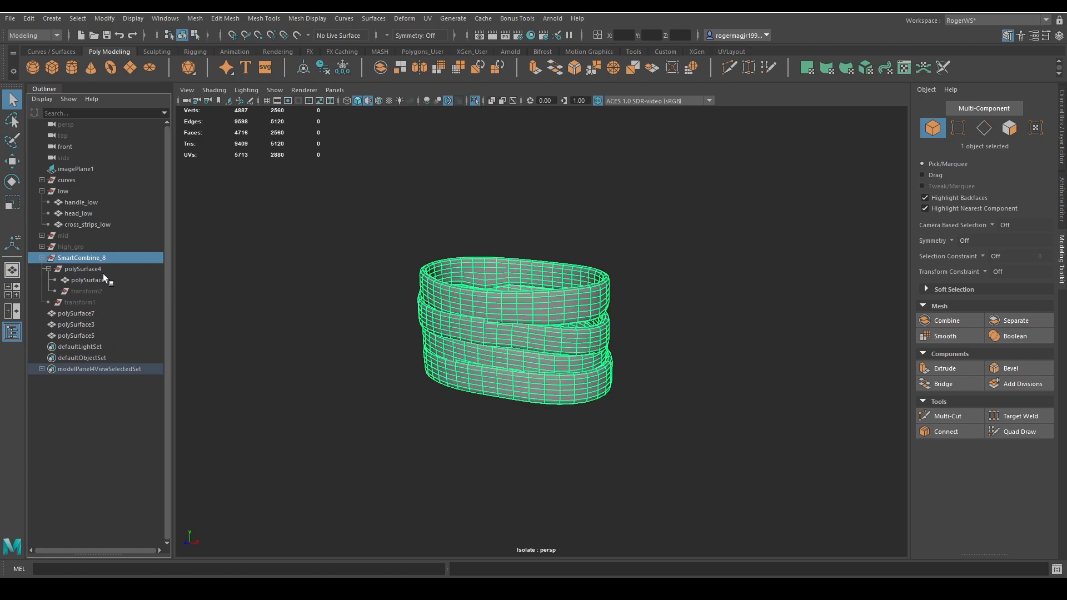
click(74, 278)
key(shift+p)
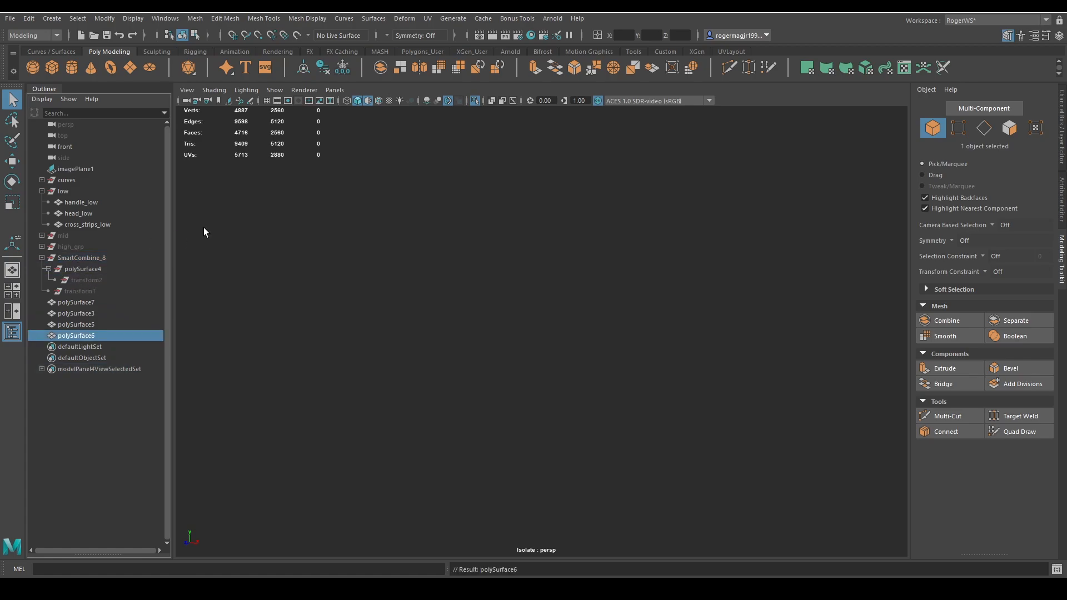
Isolate the sleeve and the three strap meshes together, delete their history and freeze their transformations
key(ctrl+1)
click(82, 304)
shift+click(82, 336)
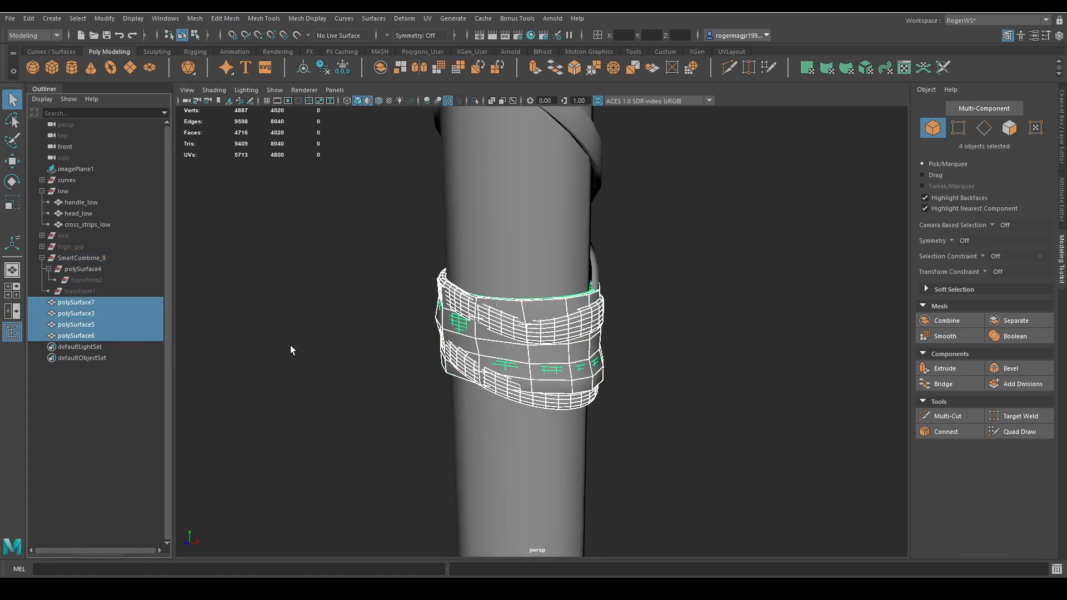
key(ctrl+1)
click(324, 69)
click(340, 65)
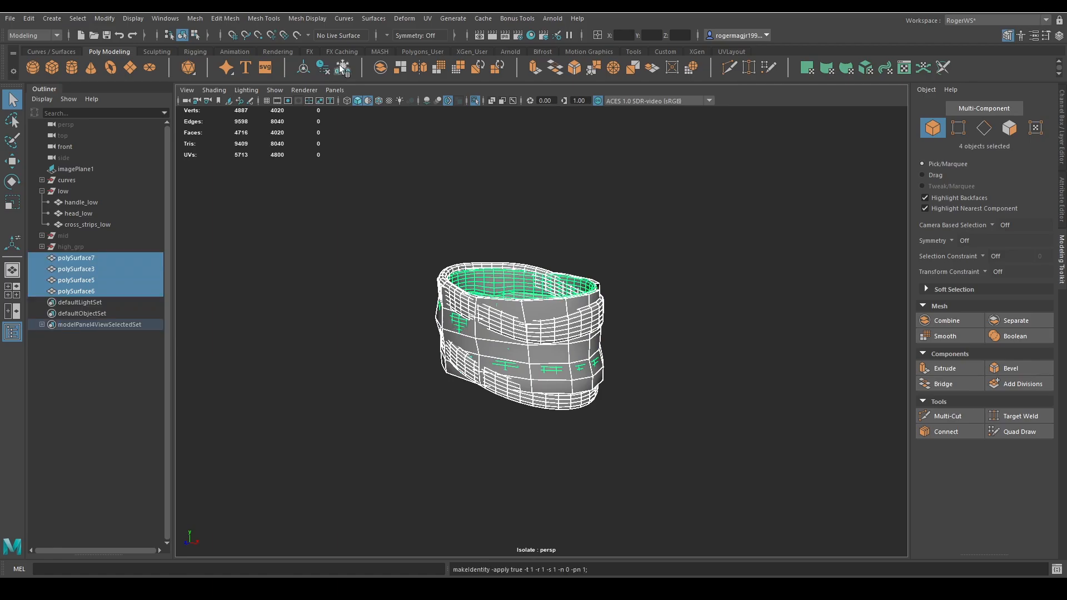
Examine how the upper and lower crossing straps sit over the low-poly sleeve, both isolated and on the handle
click(423, 218)
click(77, 258)
key(f)
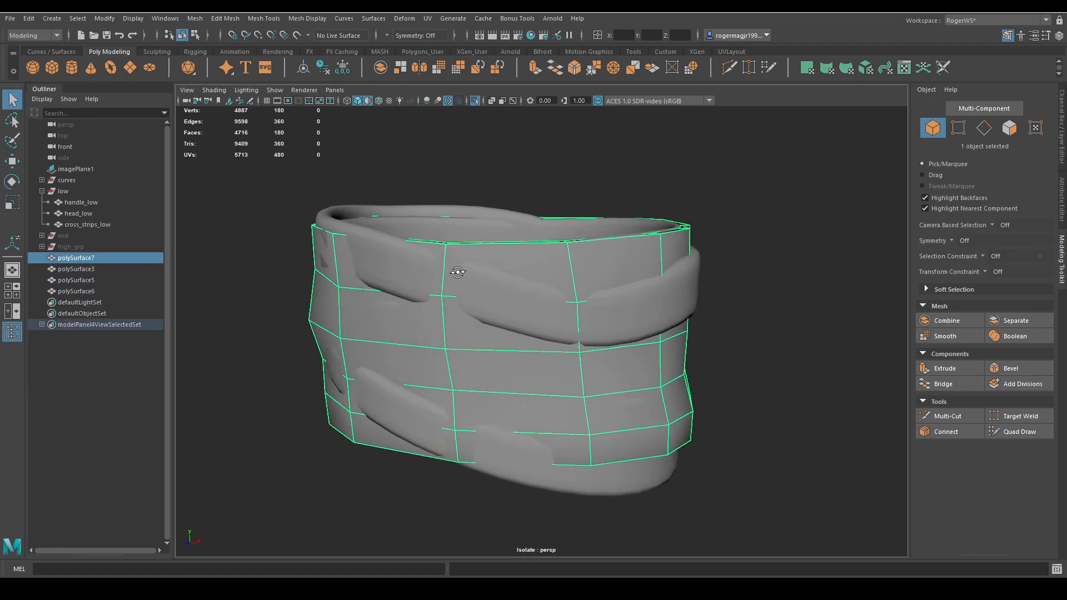
click(421, 230)
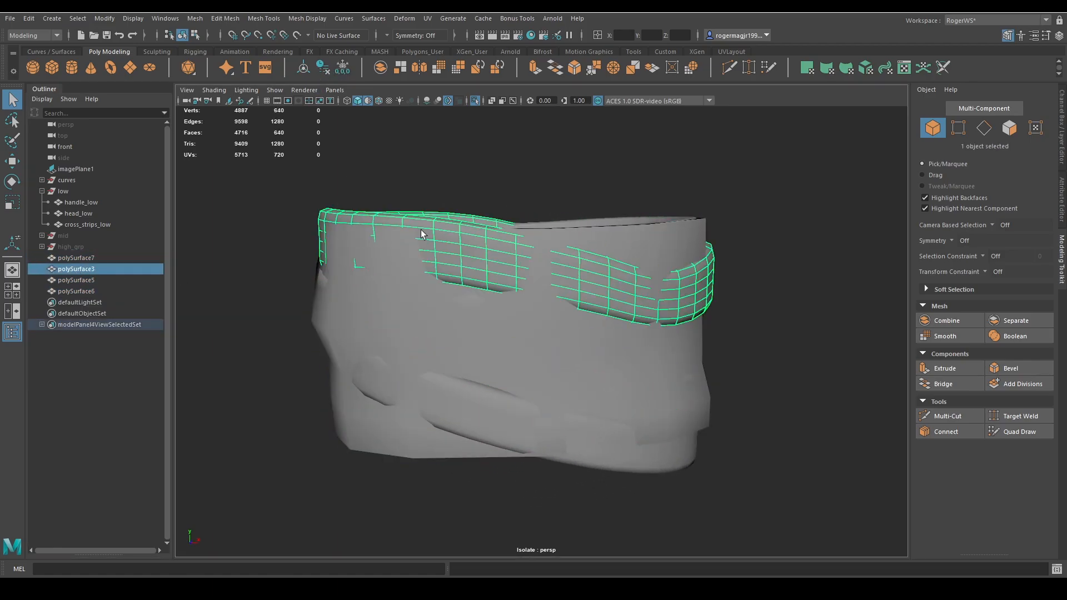
shift+click(473, 412)
key(ctrl+1)
scroll(589, 410, down, 2)
alt+drag(711, 389, 672, 381)
key(ctrl+1)
key(ctrl+1)
mouse_move(656, 312)
alt+mouse_down()
mouse_move(759, 293)
mouse_move(824, 300)
mouse_move(378, 297)
mouse_move(595, 330)
mouse_move(623, 317)
mouse_move(725, 348)
mouse_move(640, 308)
mouse_move(695, 298)
mouse_move(669, 307)
mouse_move(598, 290)
mouse_move(628, 283)
mouse_move(652, 300)
alt+mouse_up()
click(674, 295)
click(574, 368)
shift+click(569, 308)
scroll(621, 307, up, 5)
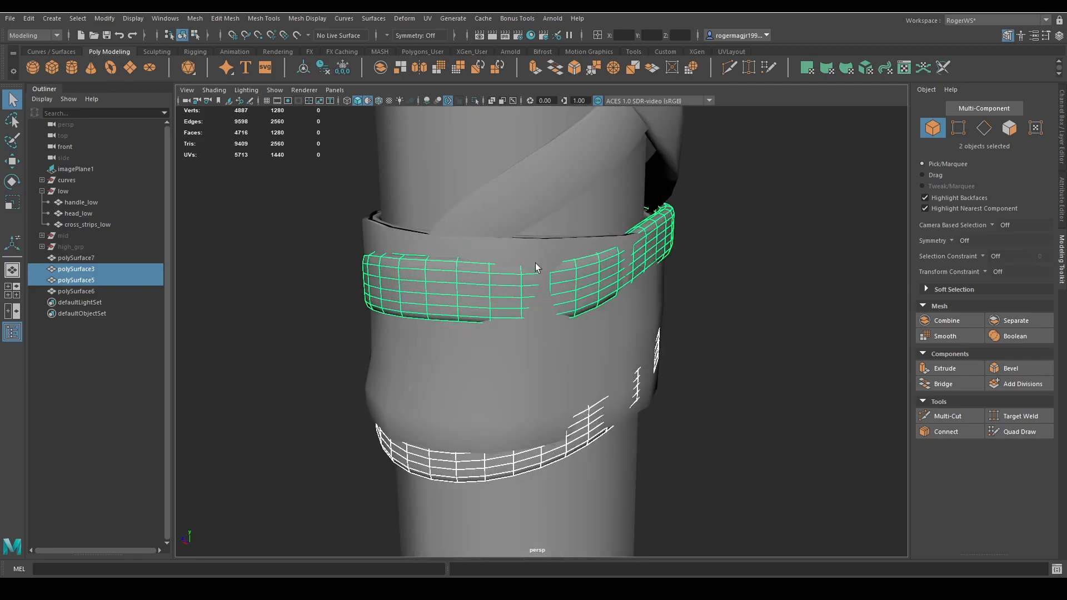
Isolate the low-poly sleeve and switch it to face selection
click(520, 252)
key(ctrl+1)
alt+drag(498, 254, 534, 217)
key(F11)
click(593, 202)
shift+double_click(572, 192)
scroll(617, 262, down, 3)
drag(350, 185, 631, 389)
scroll(603, 314, up, 4)
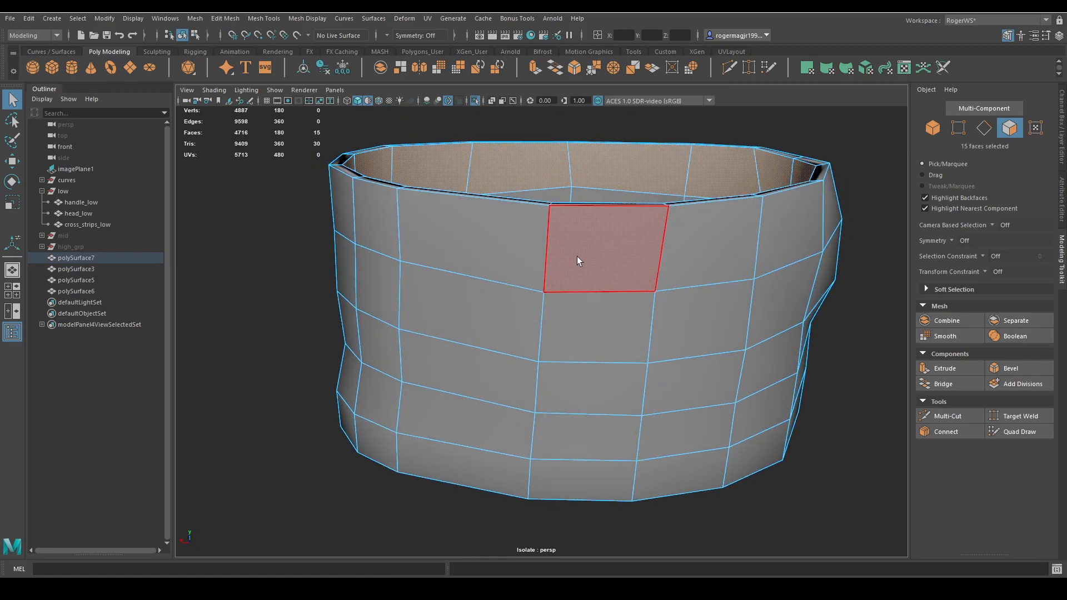
Select all five outer face loops of the sleeve plus its upper and lower rim loops, and delete them
double_click(600, 247)
shift+double_click(515, 328)
shift+double_click(523, 378)
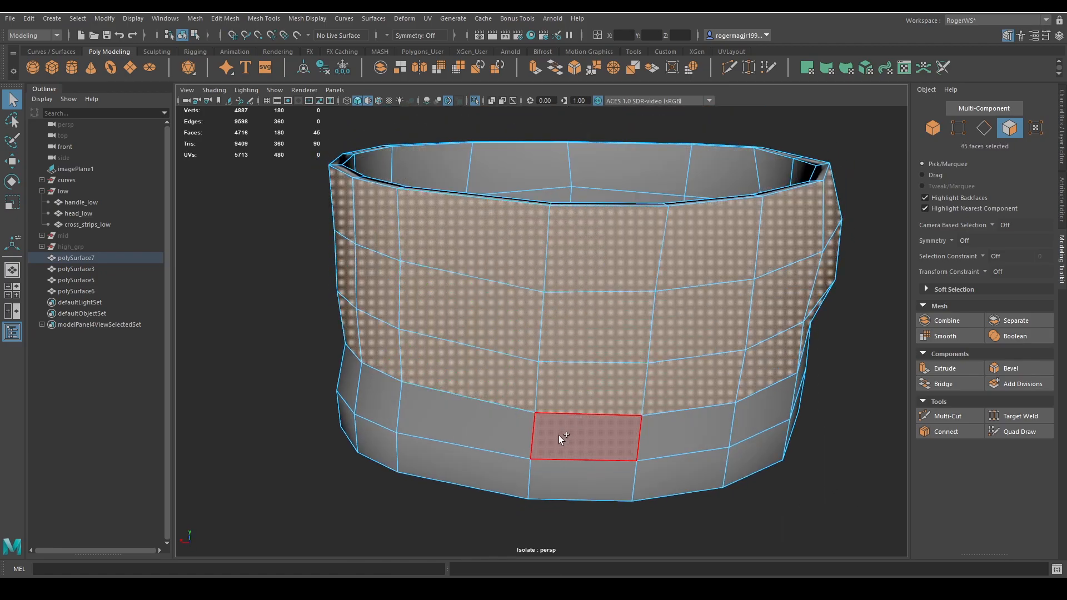
shift+double_click(528, 442)
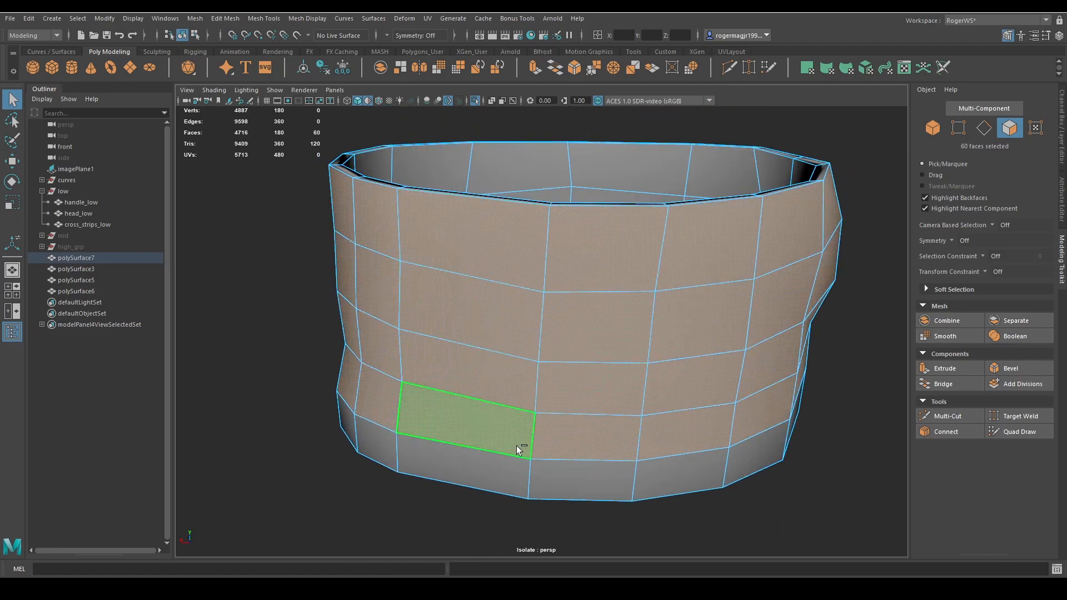
shift+double_click(351, 438)
alt+drag(476, 351, 499, 405)
shift+click(438, 304)
shift+double_click(393, 296)
scroll(489, 345, down, 4)
alt+drag(492, 348, 473, 336)
shift+double_click(466, 331)
key(Delete)
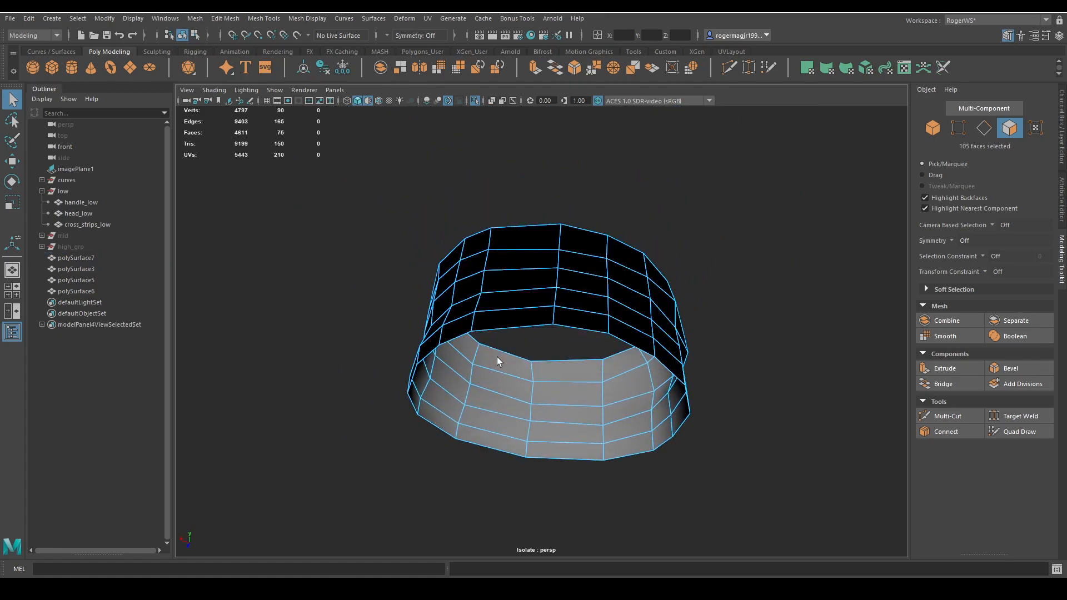
Reverse the normals of all remaining sleeve faces so they point outward
drag(385, 179, 802, 552)
mouse_move(564, 223)
shift+right_down()
mouse_move(692, 255)
mouse_move(691, 225)
shift+right_up()
click(709, 243)
key(3)
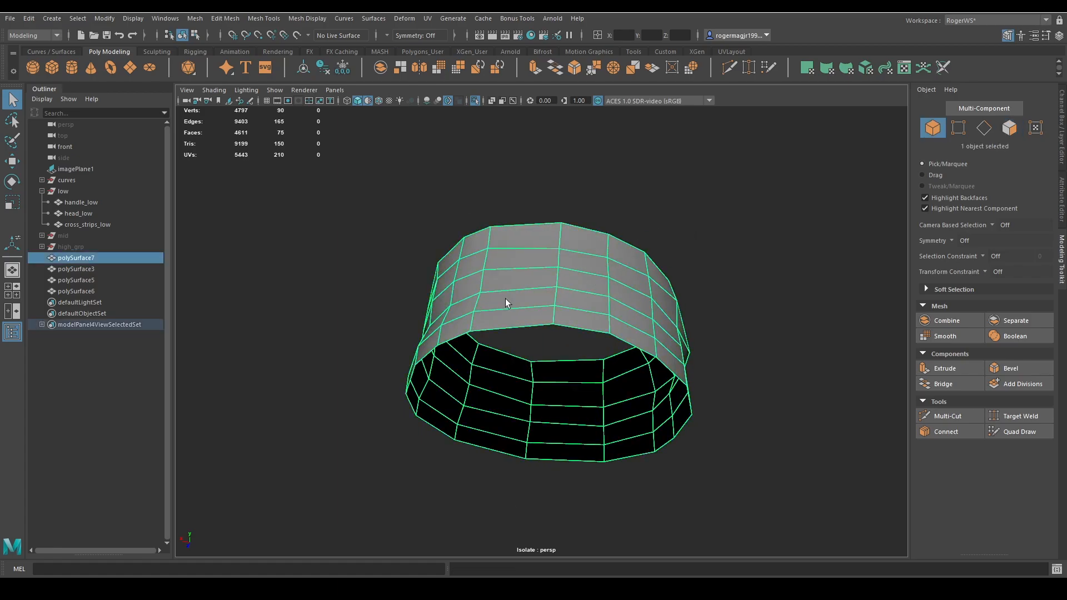
Show the whole model again and delete the dense wrapped strap mesh polySurface6
click(103, 292)
key(ctrl+1)
alt+drag(526, 313, 527, 358)
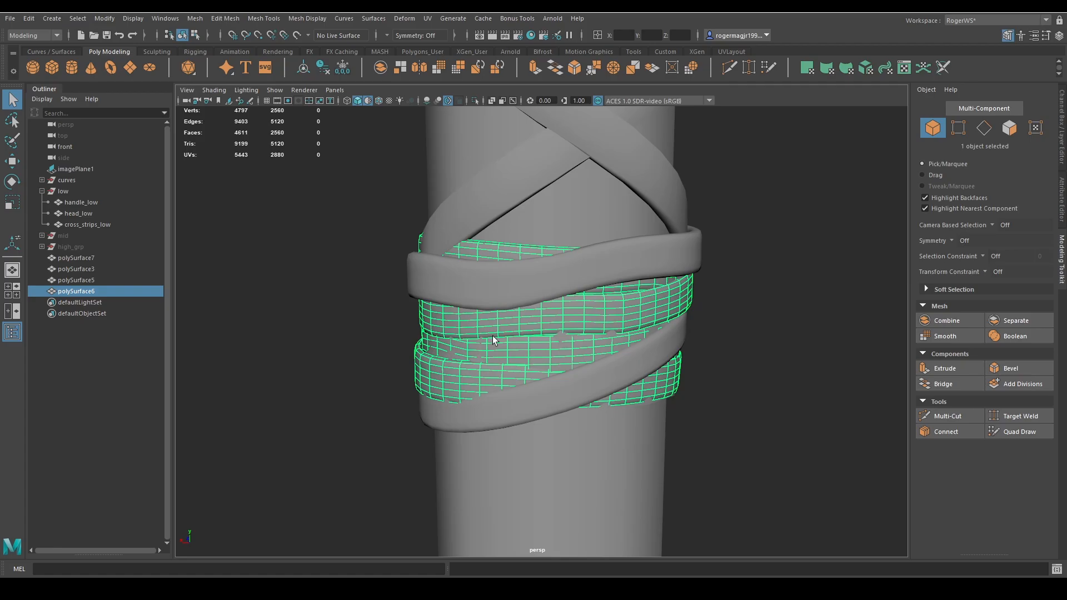
key(Delete)
Extrude all faces of the low-poly sleeve with a thickness of -0.2 and return to object mode
click(564, 332)
alt+drag(563, 332, 573, 318)
click(738, 361)
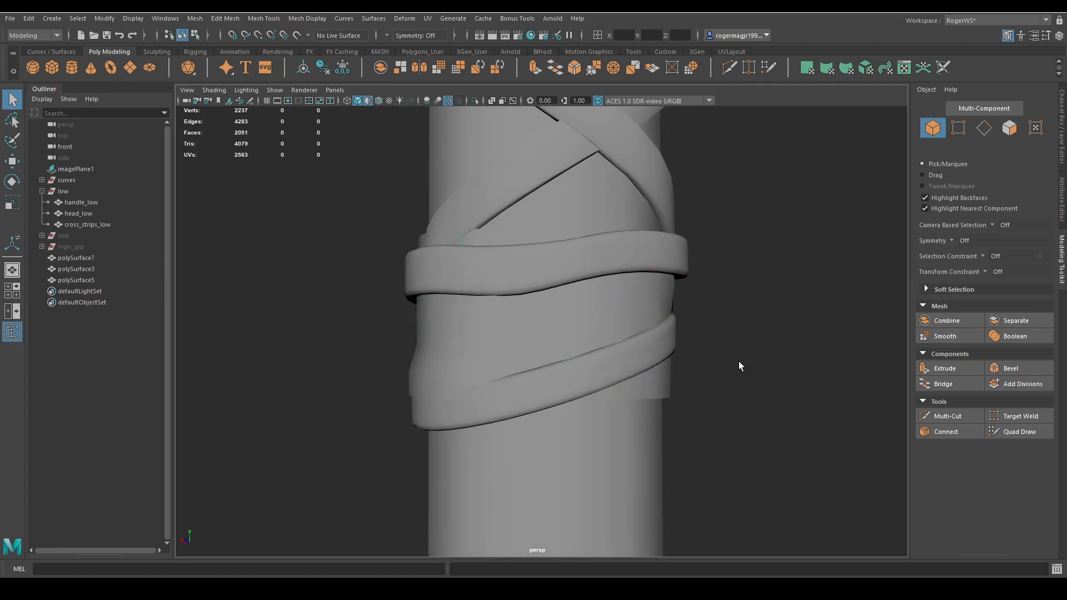
alt+drag(738, 361, 800, 354)
click(579, 366)
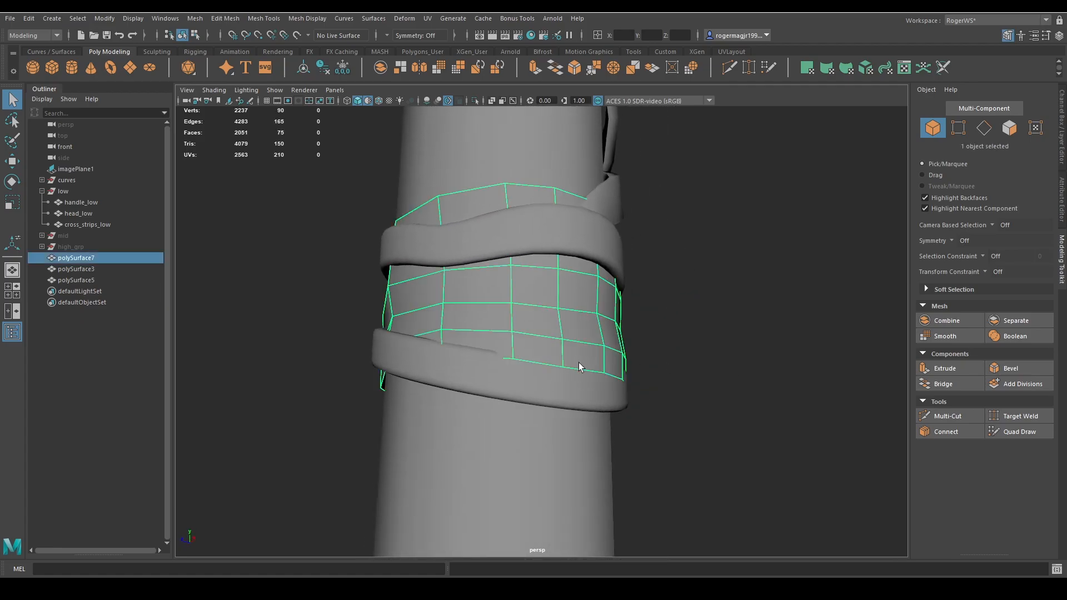
alt+drag(578, 367, 714, 352)
key(ctrl+e)
middle_drag(740, 331, 746, 311)
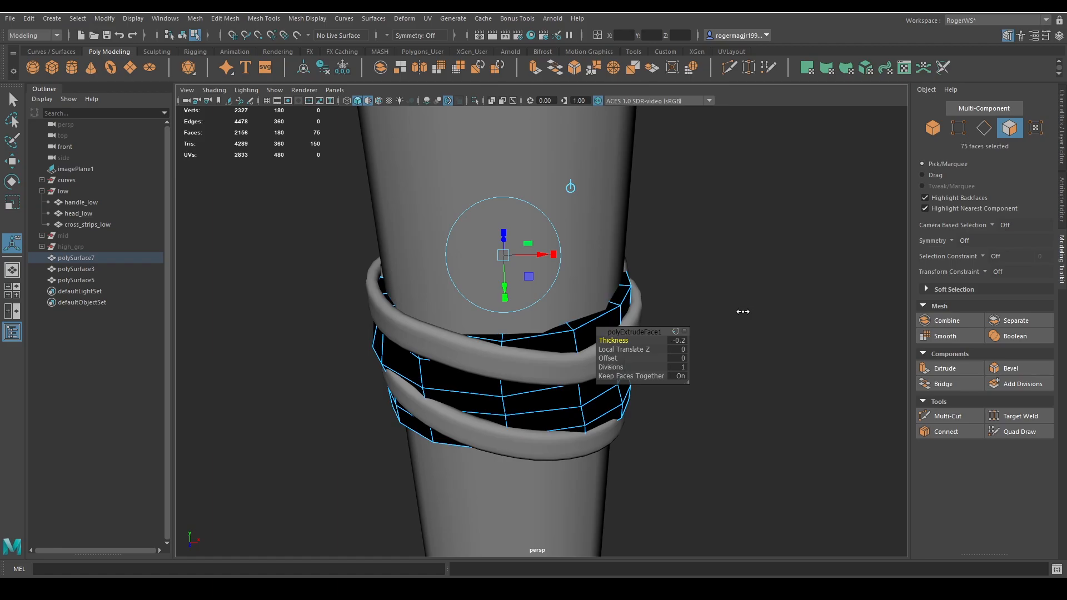
key(q)
key(F8)
click(737, 310)
scroll(726, 328, down, 4)
alt+drag(726, 328, 706, 294)
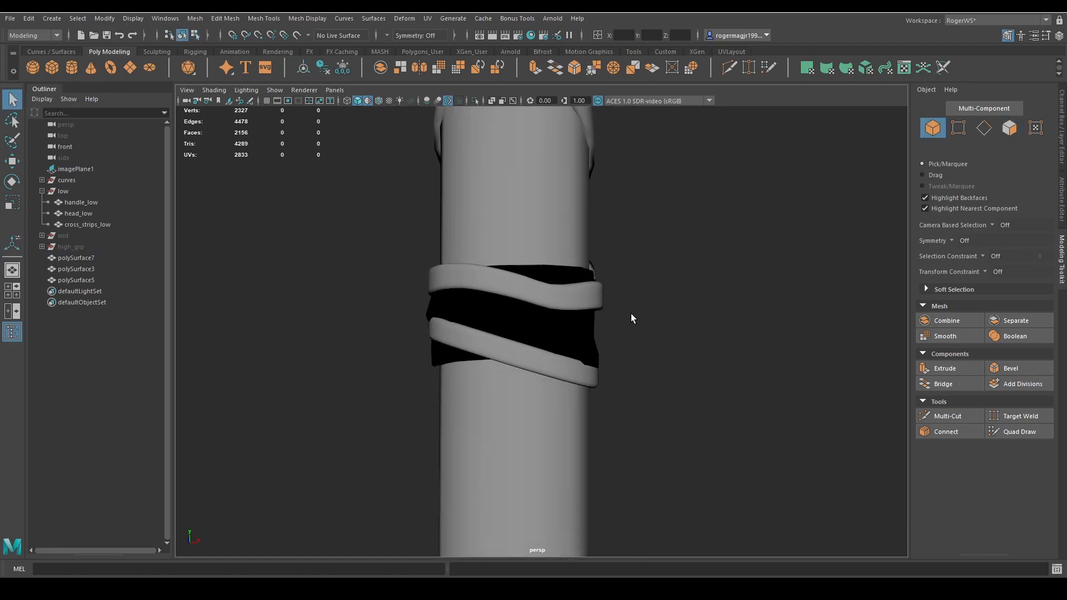
Isolate the sleeve, select all five face loops on its inner wall and delete them, keeping the rims
click(570, 325)
key(ctrl+1)
alt+drag(568, 325, 584, 360)
scroll(582, 344, up, 5)
key(F11)
click(542, 232)
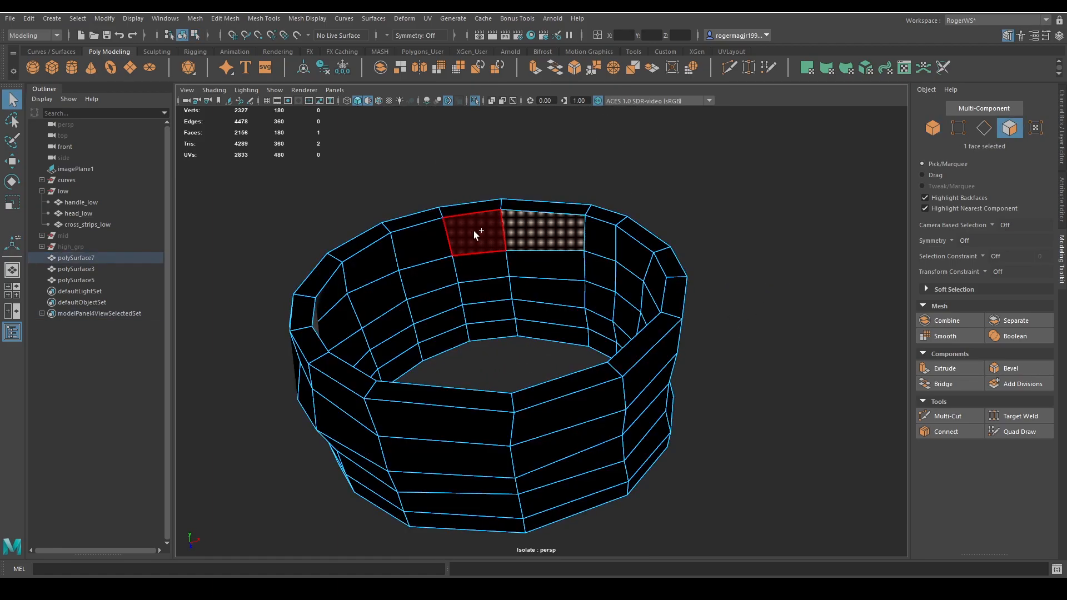
shift+double_click(473, 232)
shift+click(489, 264)
shift+double_click(522, 264)
shift+click(493, 285)
shift+double_click(525, 291)
shift+click(499, 310)
shift+double_click(529, 318)
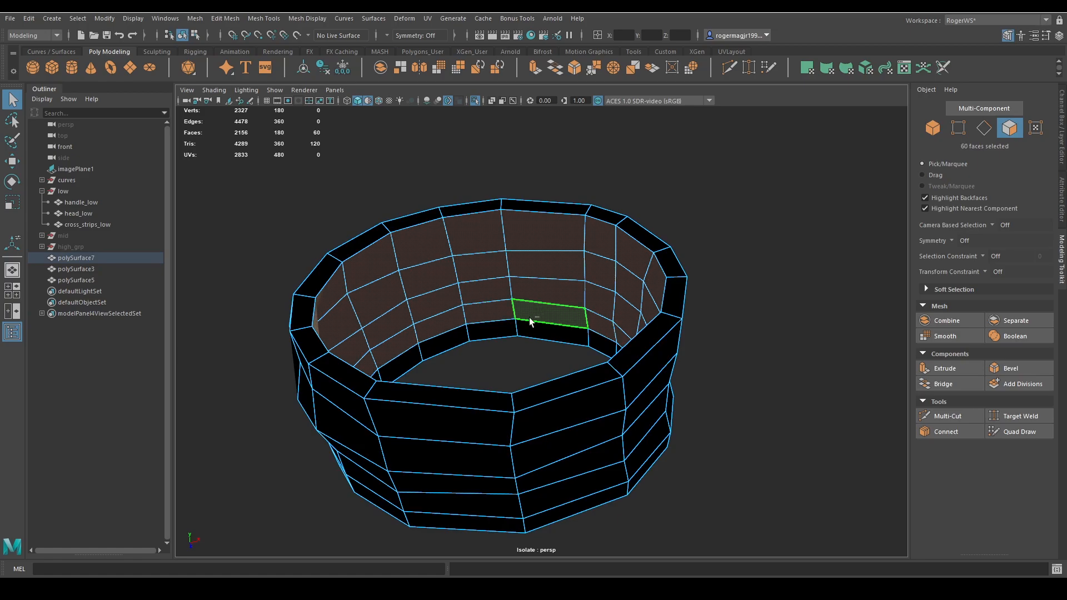
shift+click(500, 329)
shift+double_click(524, 325)
key(Delete)
Reverse the normals of all the sleeve's faces, return to object mode and show the whole model again
scroll(639, 309, down, 5)
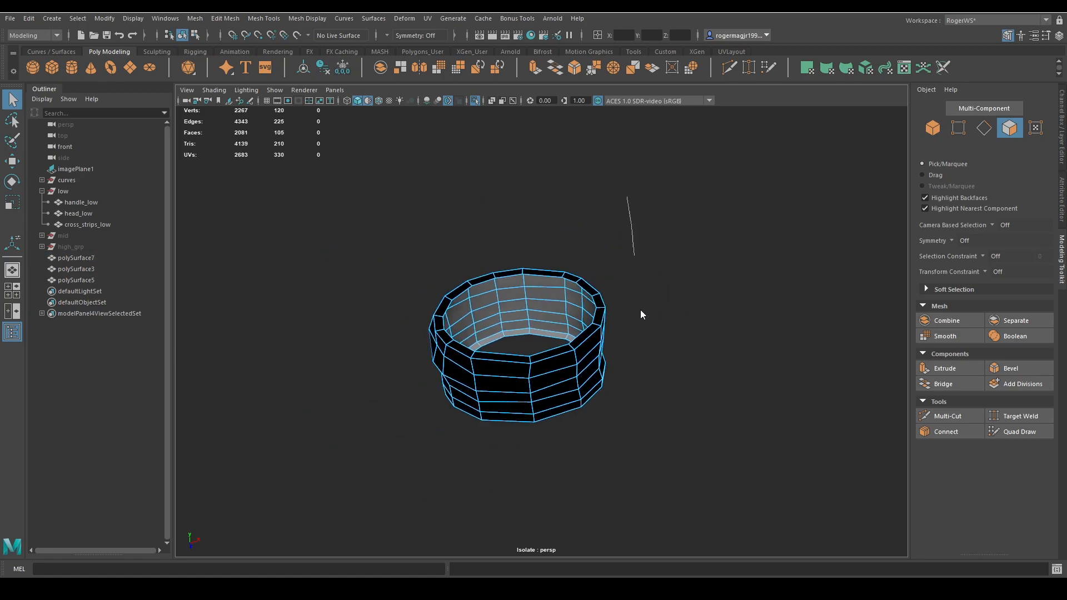
drag(646, 187, 451, 382)
shift+right_drag(501, 195, 612, 212)
click(618, 239)
key(F8)
click(571, 351)
alt+drag(591, 333, 670, 281)
scroll(649, 274, up, 5)
key(ctrl+1)
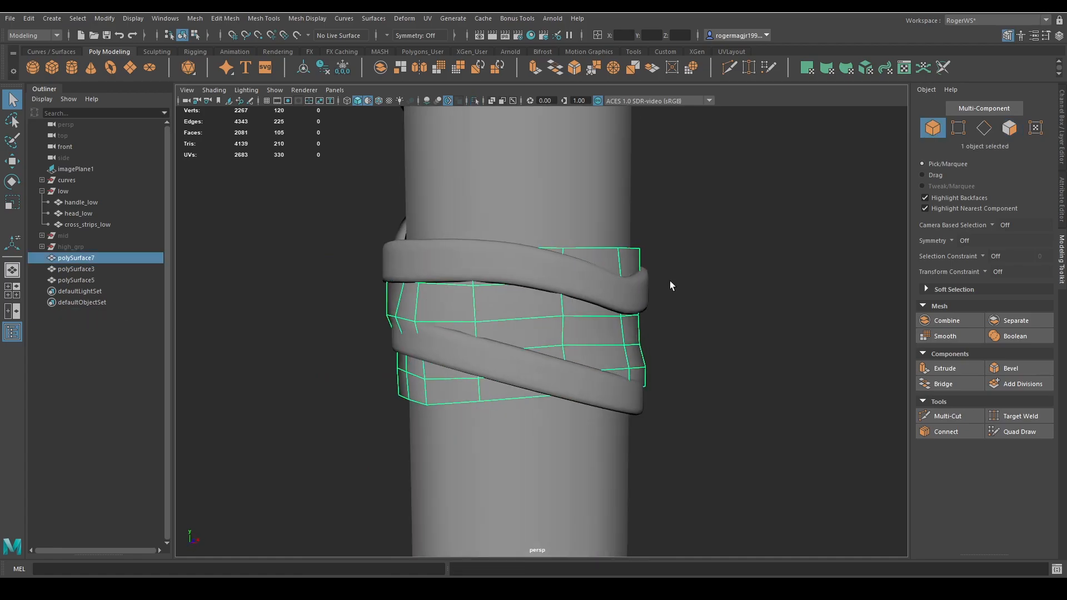
Isolate the upper crossing strap and reduce its polygon count by 50 percent
click(442, 349)
alt+drag(561, 312, 619, 327)
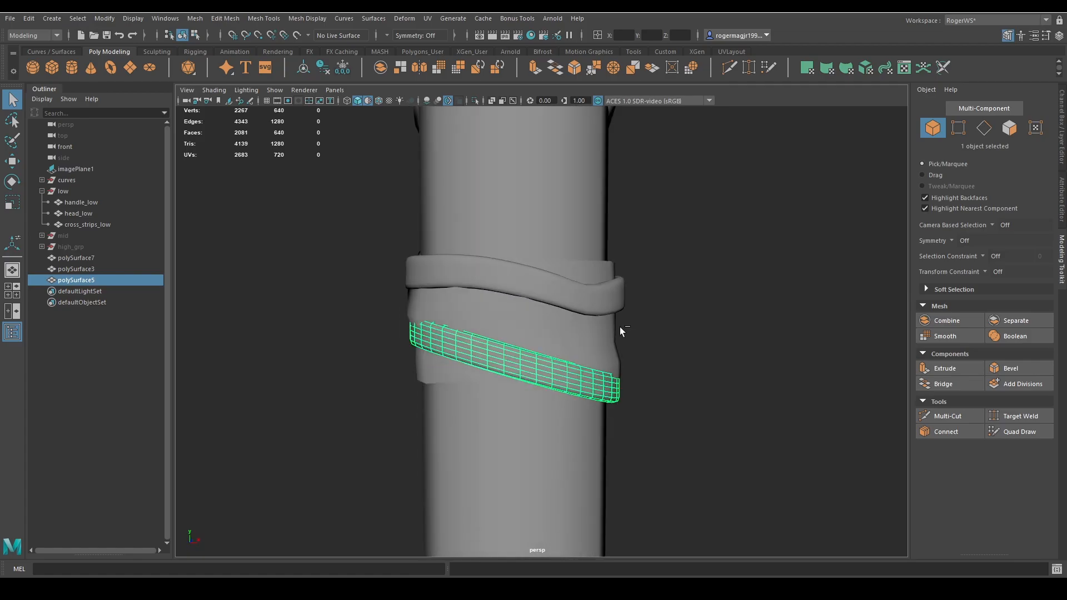
click(559, 293)
key(ctrl+1)
key(f)
alt+drag(556, 287, 621, 336)
key(ctrl+1)
scroll(589, 262, down, 4)
alt+drag(589, 262, 560, 123)
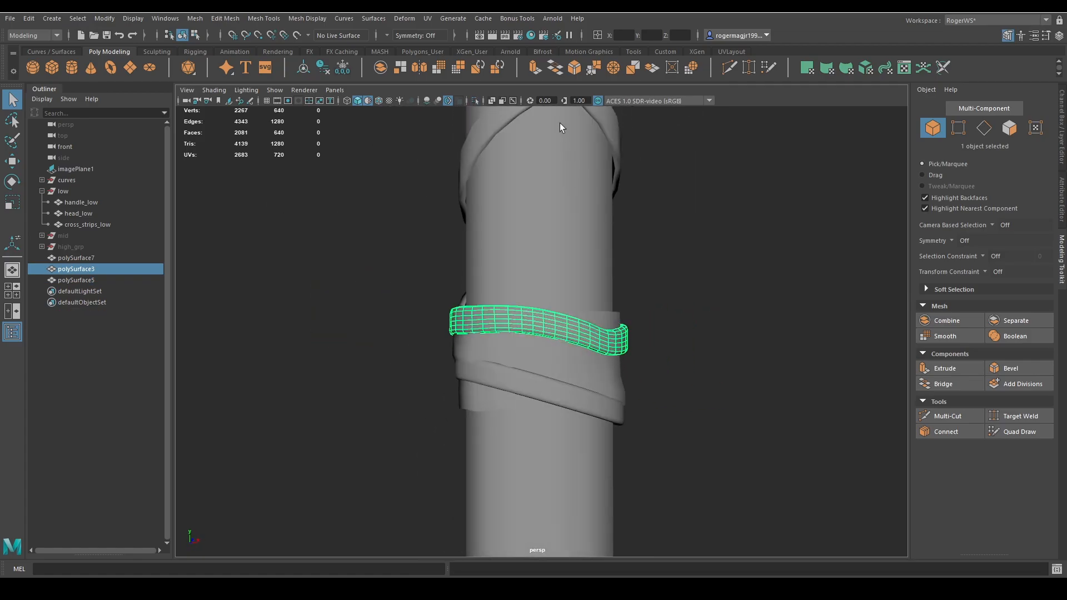
key(ctrl+1)
alt+drag(609, 296, 595, 252)
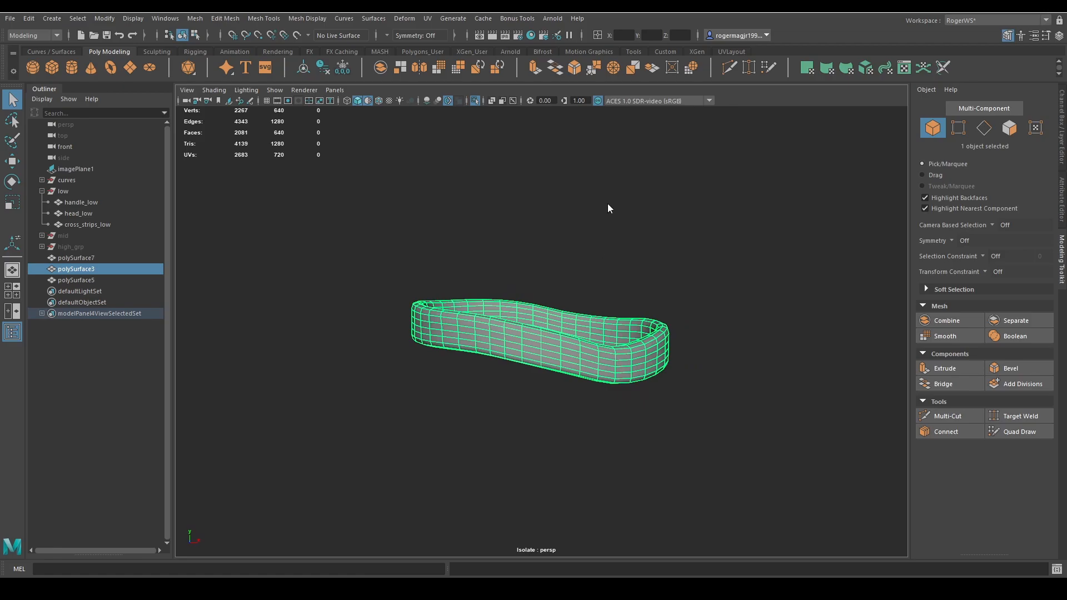
shift+right_drag(608, 204, 580, 377)
scroll(547, 308, up, 3)
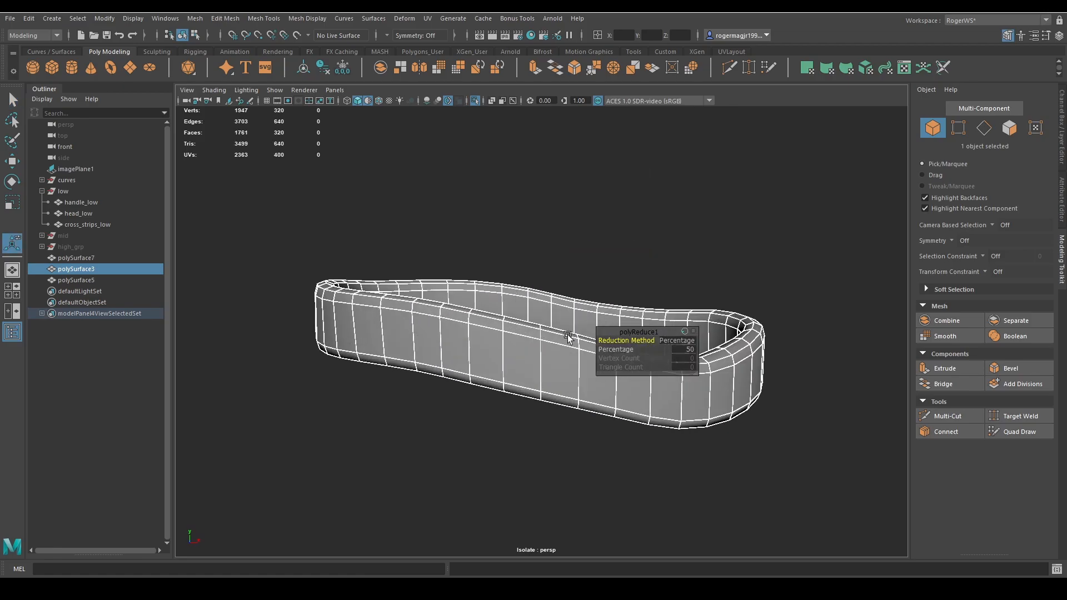
Select the face loop on the upper crossing strap's inner wall, delete it and return to object mode
key(F11)
click(541, 306)
shift+double_click(518, 306)
alt+drag(516, 306, 424, 315)
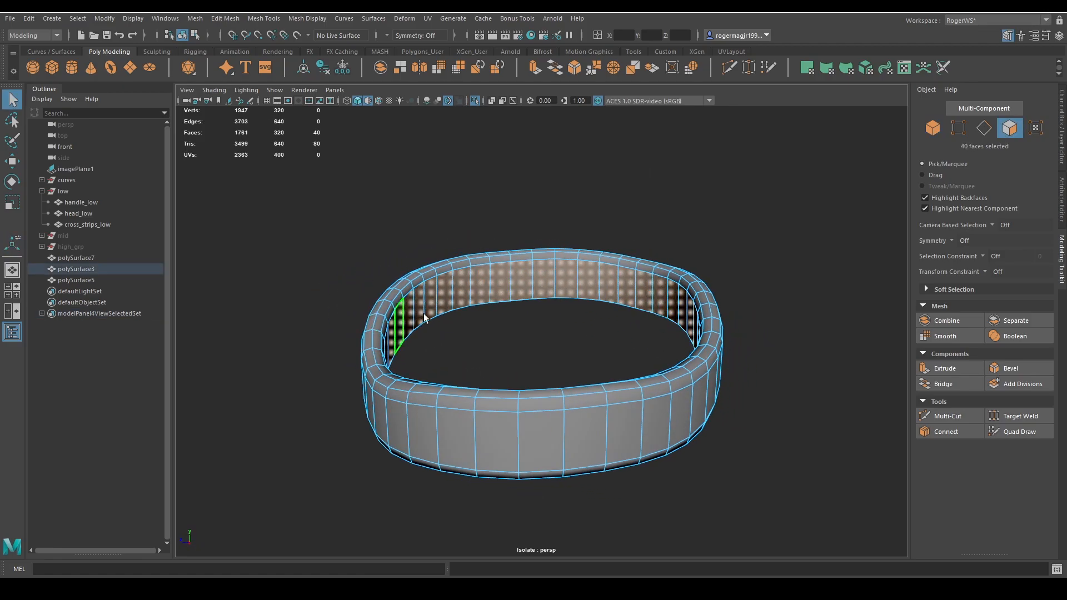
key(Delete)
key(F8)
Reduce the upper crossing strap's polygons once more, with the reduction percentage set to 30
alt+drag(484, 291, 601, 198)
scroll(594, 223, down, 3)
shift+right_drag(589, 196, 571, 370)
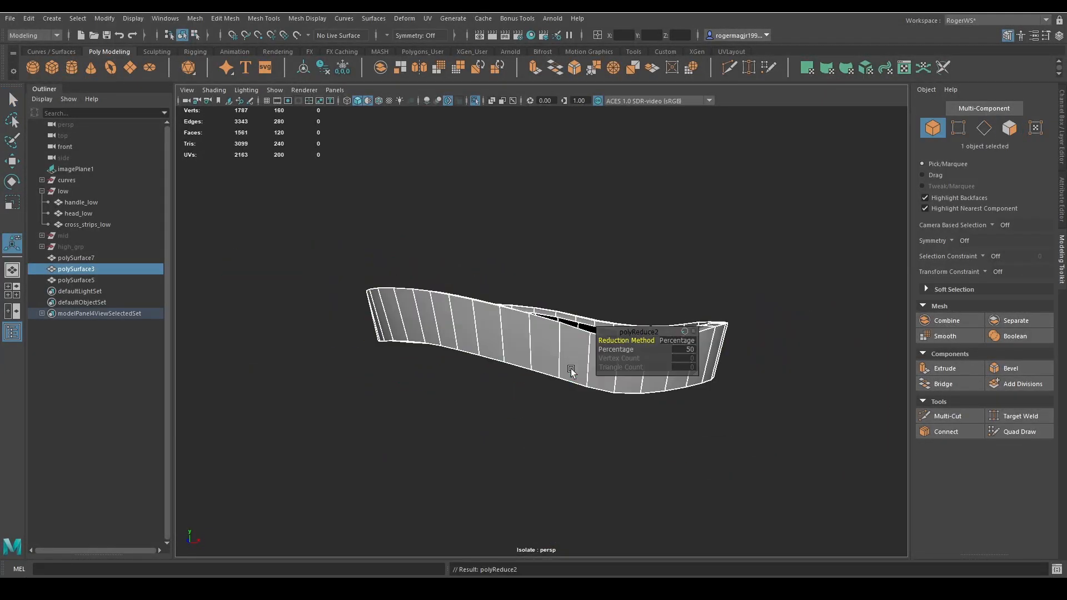
click(678, 351)
text(25)
key(Return)
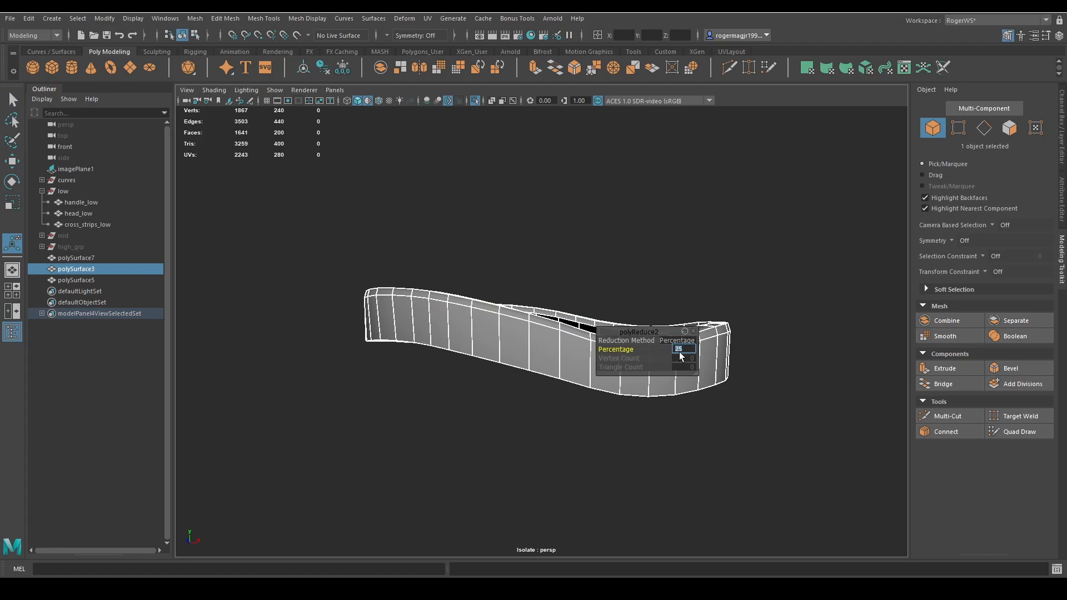
text(30)
key(Return)
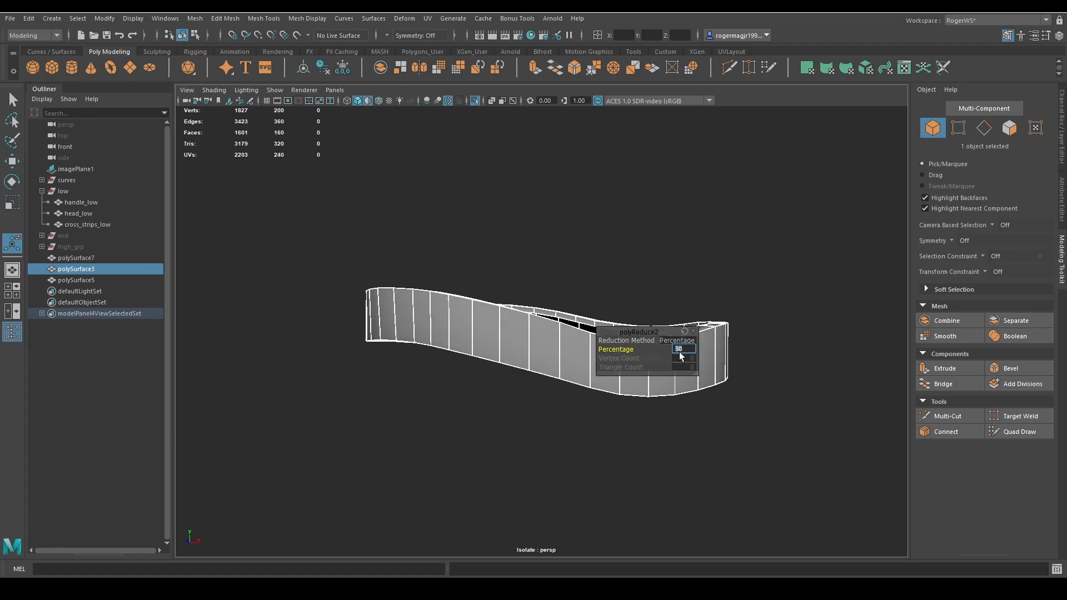
Delete the face loop left on the upper strap's inner side and return to the whole model in object mode
alt+drag(651, 281, 463, 329)
key(q)
key(F11)
click(462, 287)
shift+double_click(477, 286)
key(Delete)
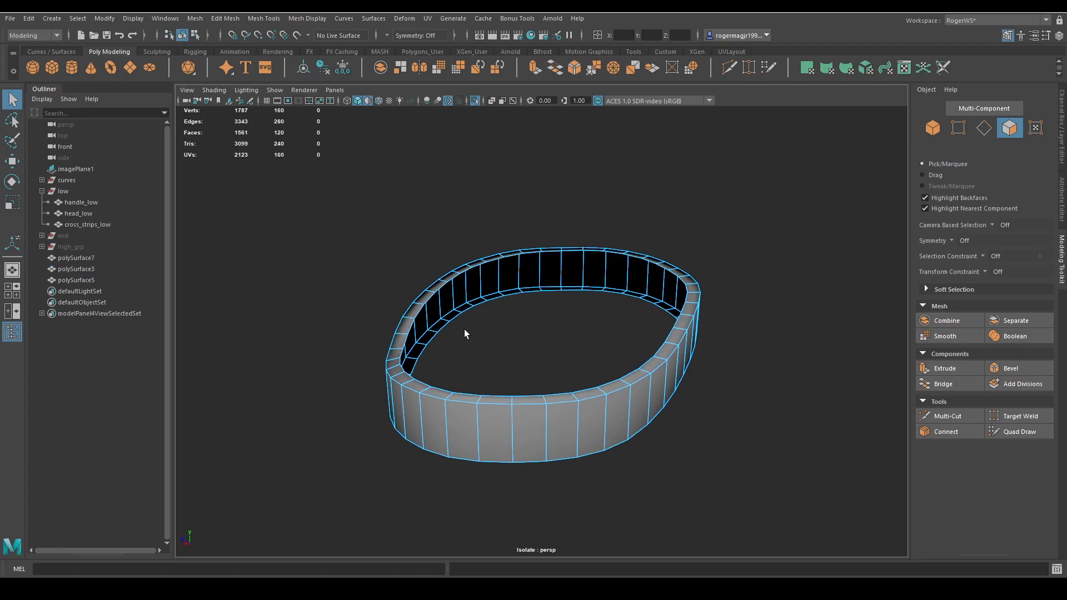
right_drag(464, 329, 489, 308)
key(ctrl+1)
alt+drag(489, 309, 666, 328)
scroll(590, 317, down, 3)
click(699, 327)
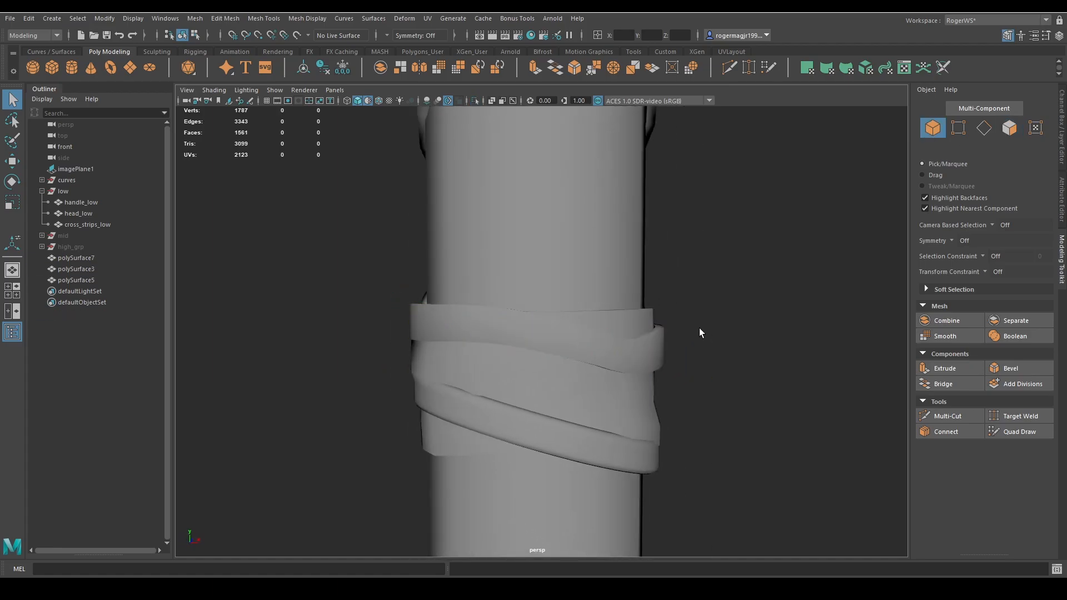
Isolate the upper crossing strap, select every second edge across its width all the way around, and delete these edges with their vertices
click(615, 349)
alt+drag(614, 349, 637, 348)
click(526, 382)
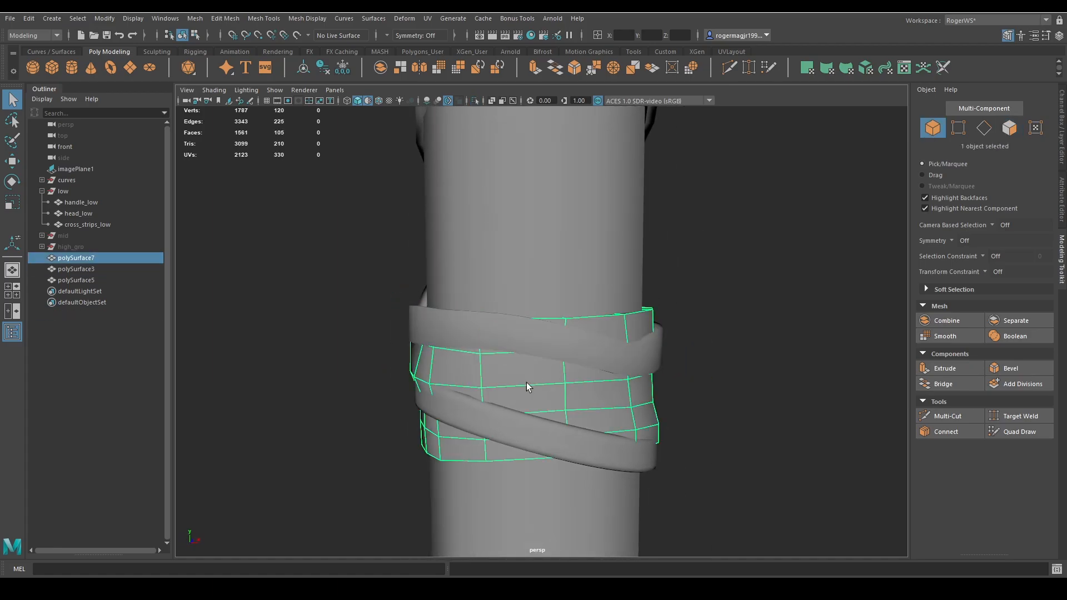
click(535, 346)
key(ctrl+1)
right_drag(516, 359, 515, 318)
double_click(506, 341)
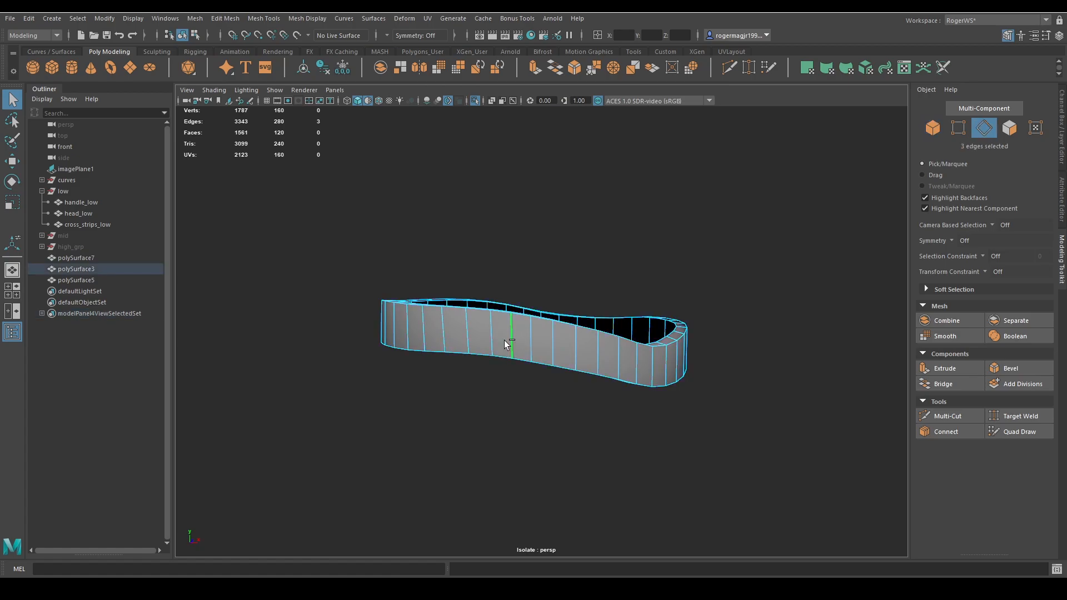
shift+double_click(468, 340)
alt+drag(467, 340, 544, 353)
shift+double_click(495, 348)
shift+double_click(508, 358)
shift+double_click(455, 352)
shift+double_click(535, 359)
shift+double_click(507, 358)
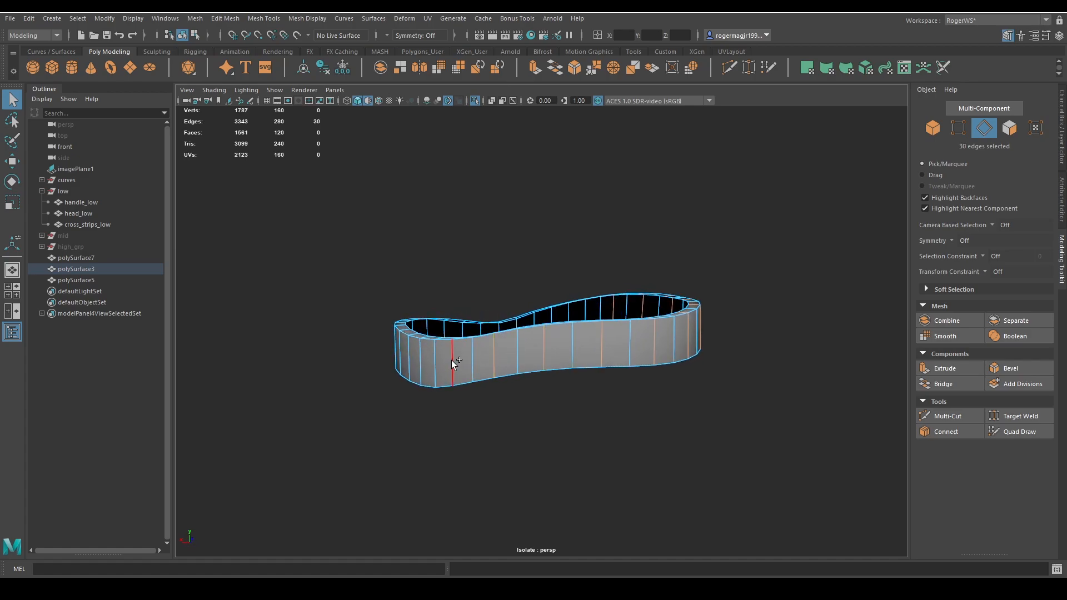
shift+double_click(451, 360)
alt+drag(451, 360, 580, 386)
shift+double_click(526, 347)
shift+double_click(539, 374)
shift+double_click(485, 371)
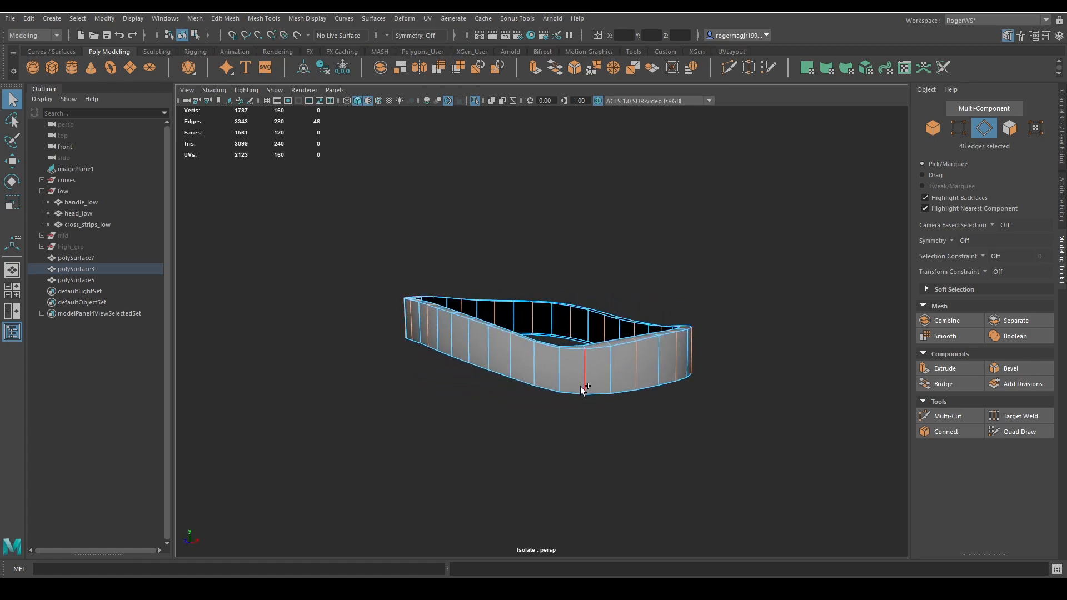
shift+double_click(507, 358)
alt+drag(507, 358, 515, 355)
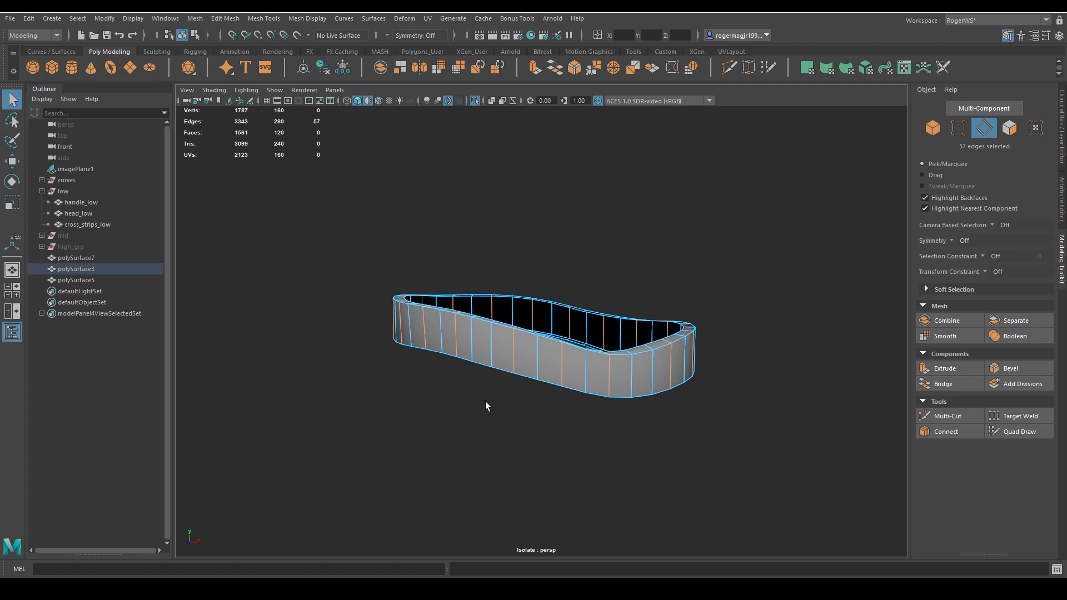
alt+drag(485, 406, 516, 424)
key(Delete)
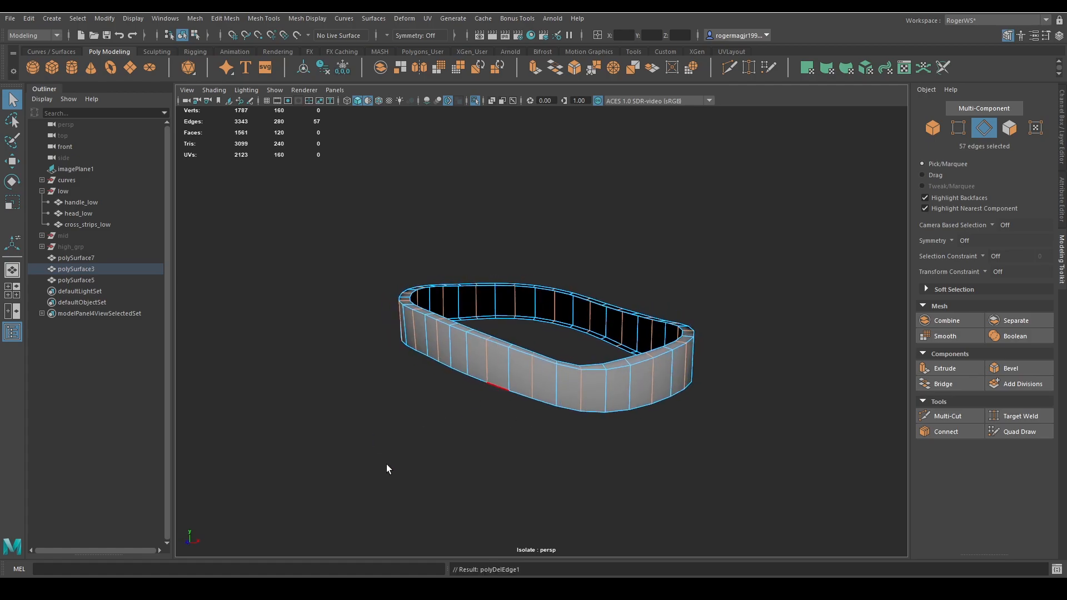
Return the upper strap to object mode and show the whole model again
alt+drag(477, 388, 496, 359)
shift+right_drag(496, 342, 584, 340)
key(F8)
key(ctrl+1)
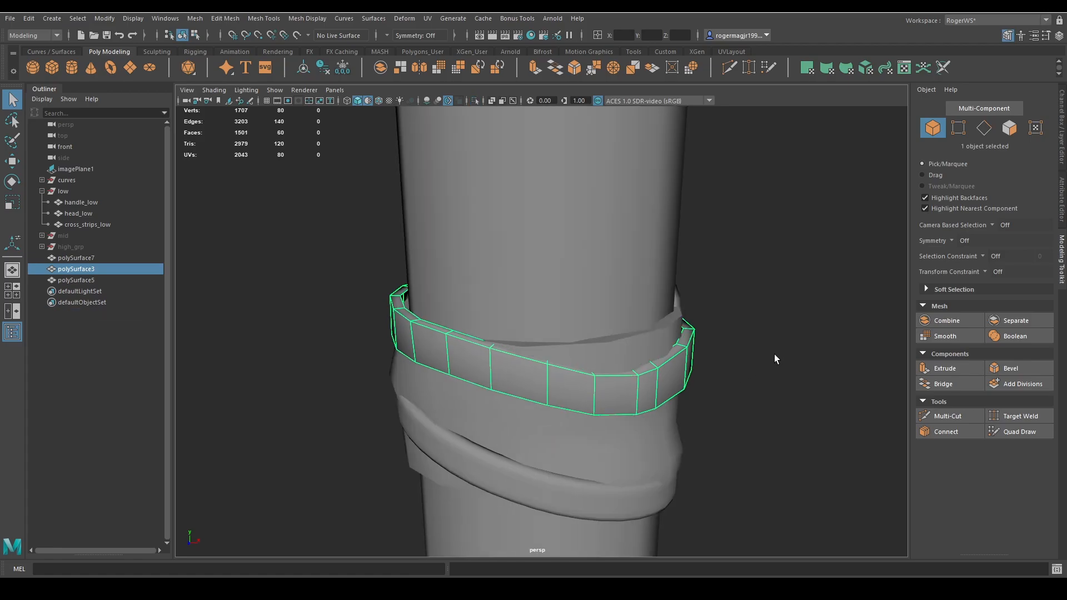
Check the upper strap against the neighbouring straps on the handle and save the scene
click(743, 367)
alt+drag(743, 366, 499, 347)
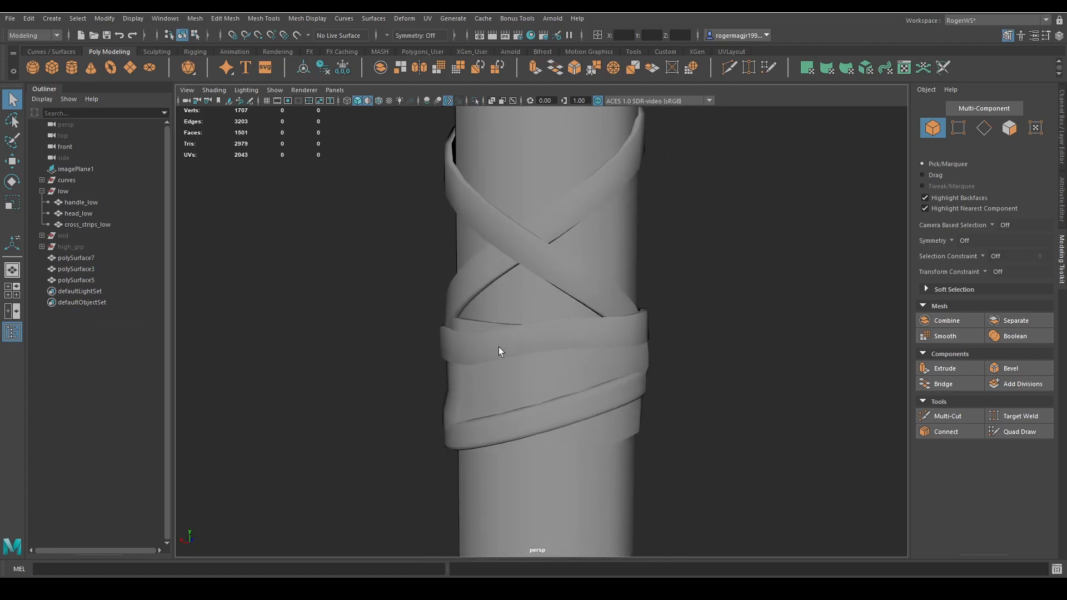
click(525, 351)
shift+click(533, 373)
shift+click(594, 345)
click(591, 338)
shift+right_drag(668, 240, 752, 212)
click(752, 215)
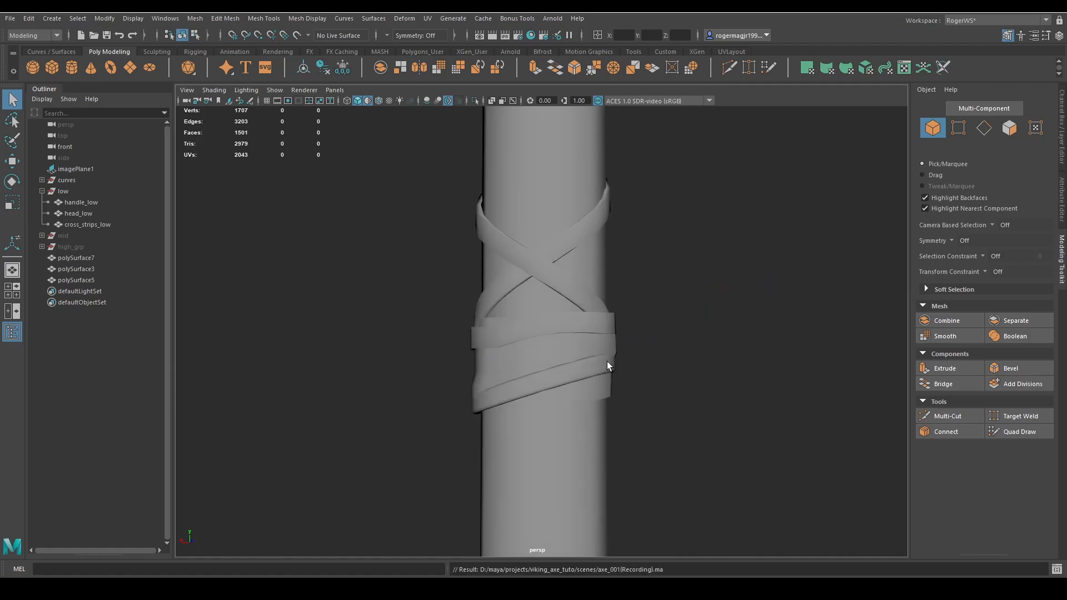
Isolate the lower crossing strap and run a first polygon reduction on it
click(572, 374)
key(ctrl+1)
key(f)
alt+drag(636, 343, 604, 226)
shift+right_drag(603, 227, 579, 371)
Reduce the lower crossing strap's polygons a second time, with the reduction percentage set to 40
key(q)
shift+right_drag(509, 229, 484, 403)
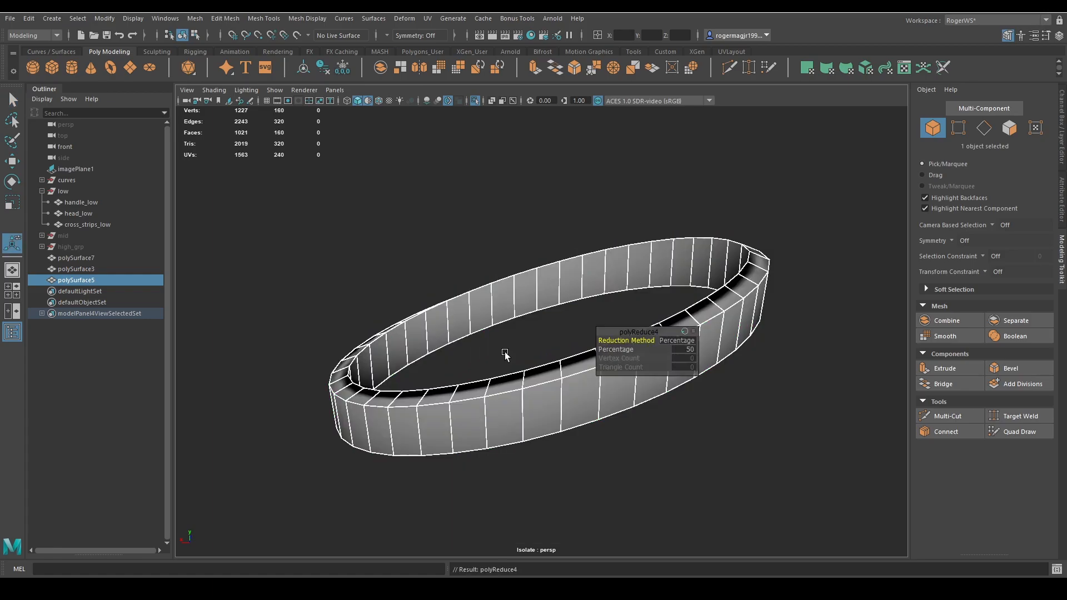
click(689, 349)
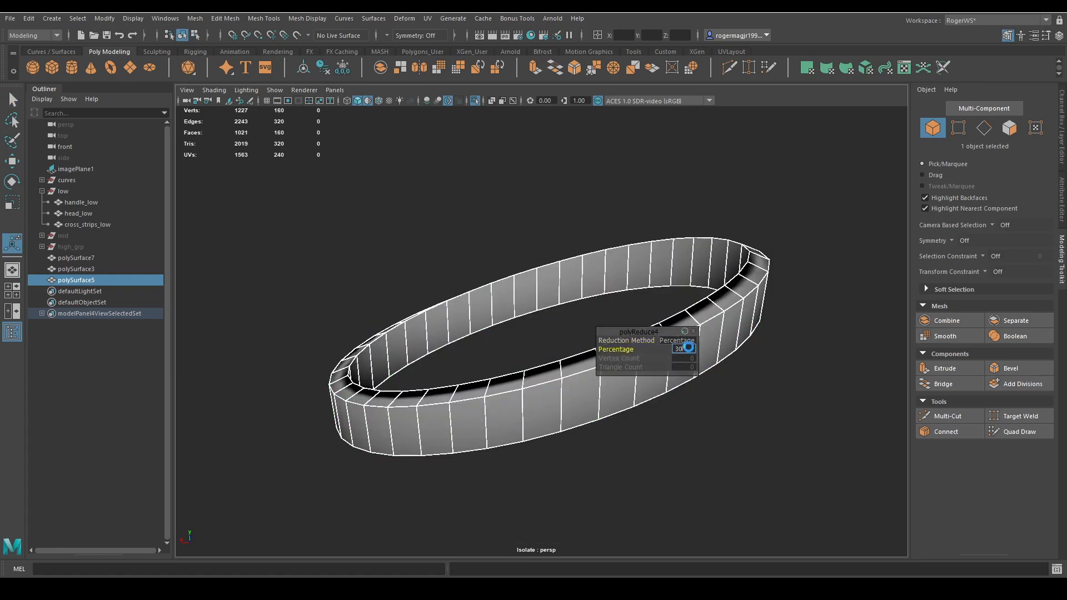
alt+drag(676, 280, 662, 251)
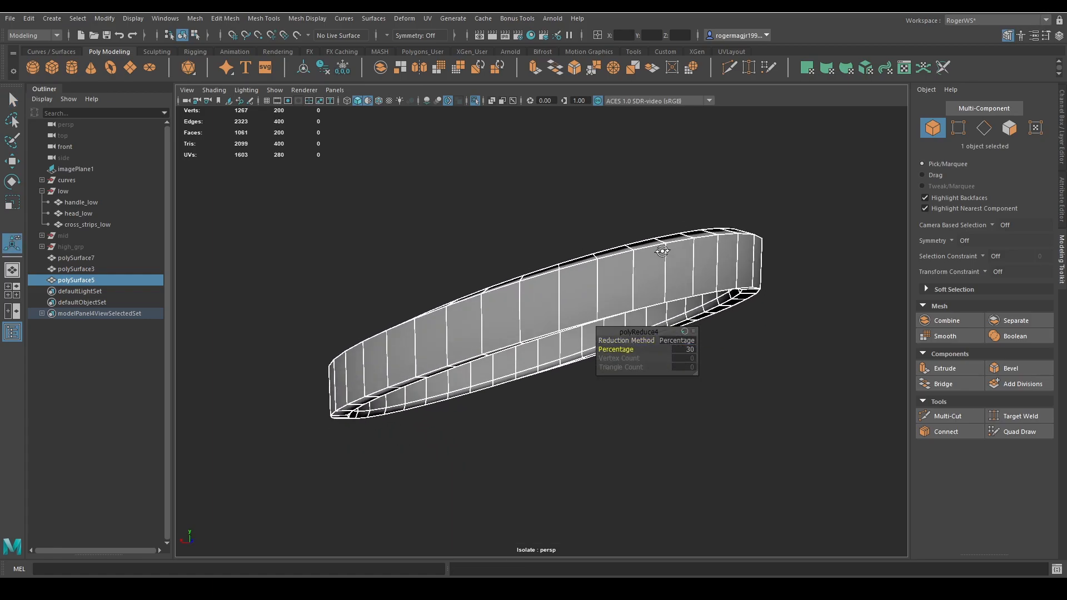
key(Return)
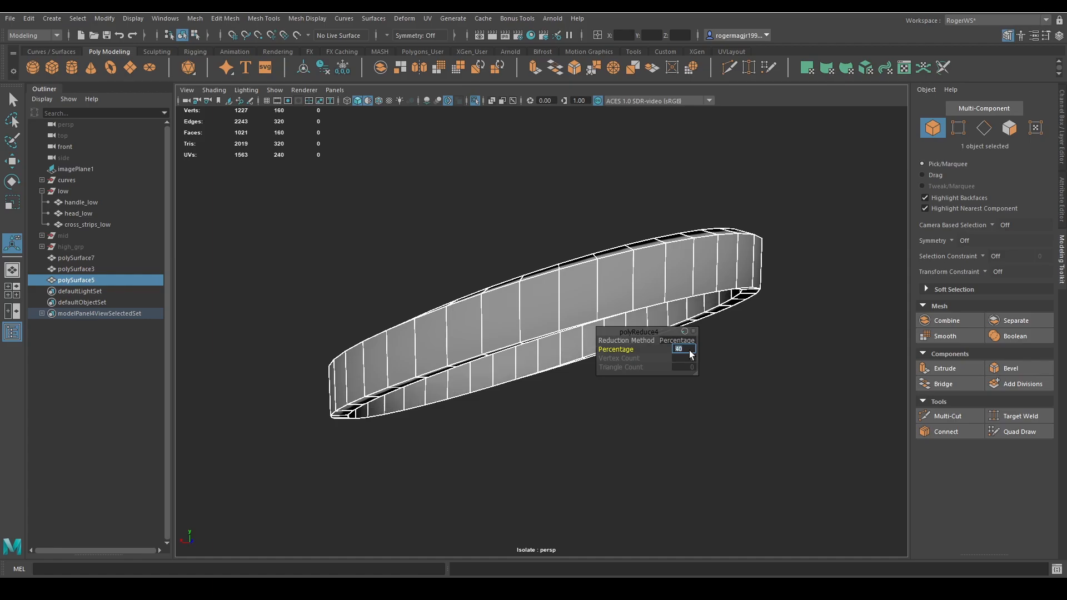
alt+drag(644, 267, 688, 366)
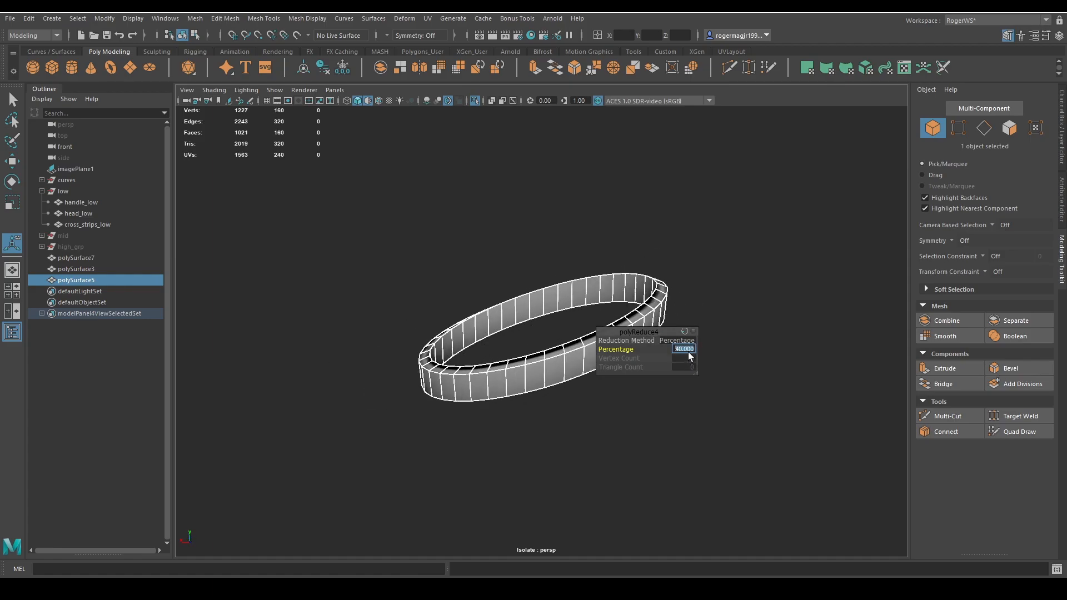
Select the face loop on the lower strap's inner wall and delete it
alt+drag(644, 270, 553, 250)
scroll(553, 251, up, 3)
key(q)
key(F11)
click(529, 315)
shift+double_click(544, 312)
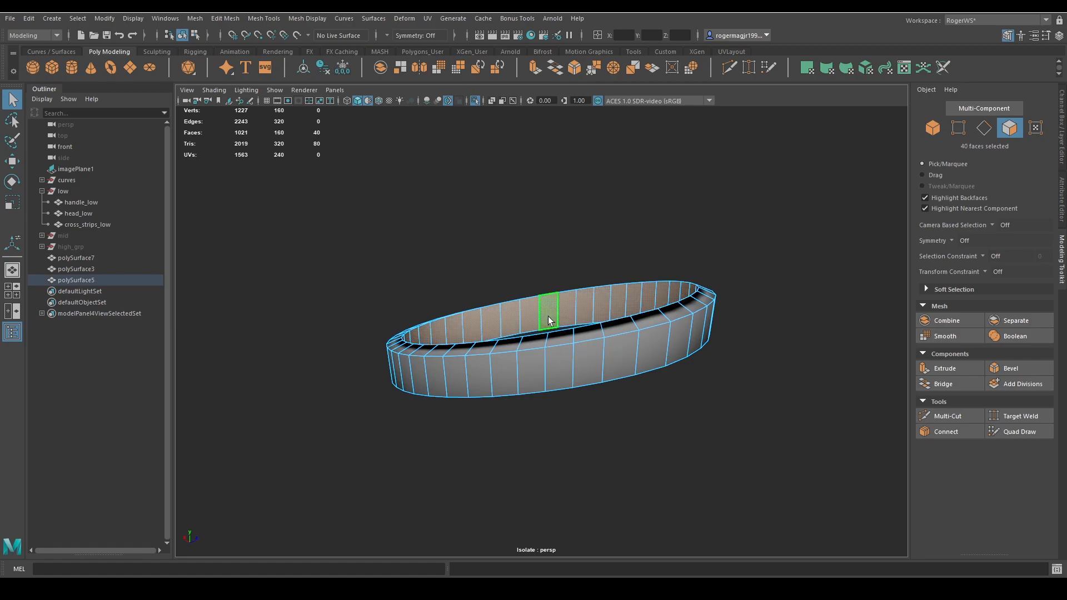
key(Delete)
Select every second edge across the lower strap's width all the way around and delete these edges with their vertices
key(F10)
double_click(566, 359)
alt+drag(515, 381, 589, 375)
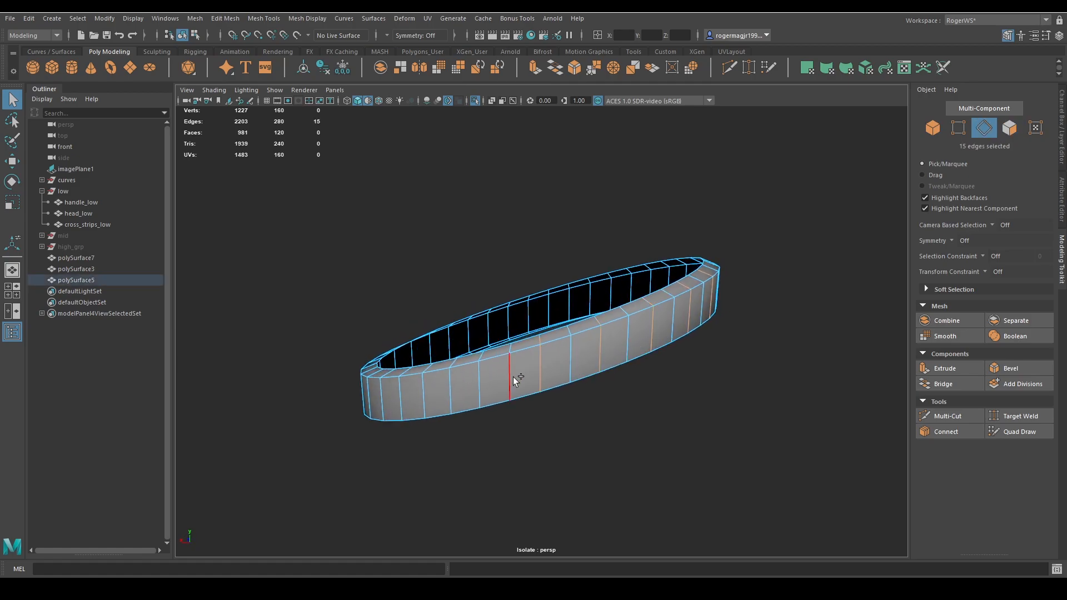
alt+drag(512, 377, 548, 368)
shift+click(478, 378)
alt+drag(478, 378, 575, 376)
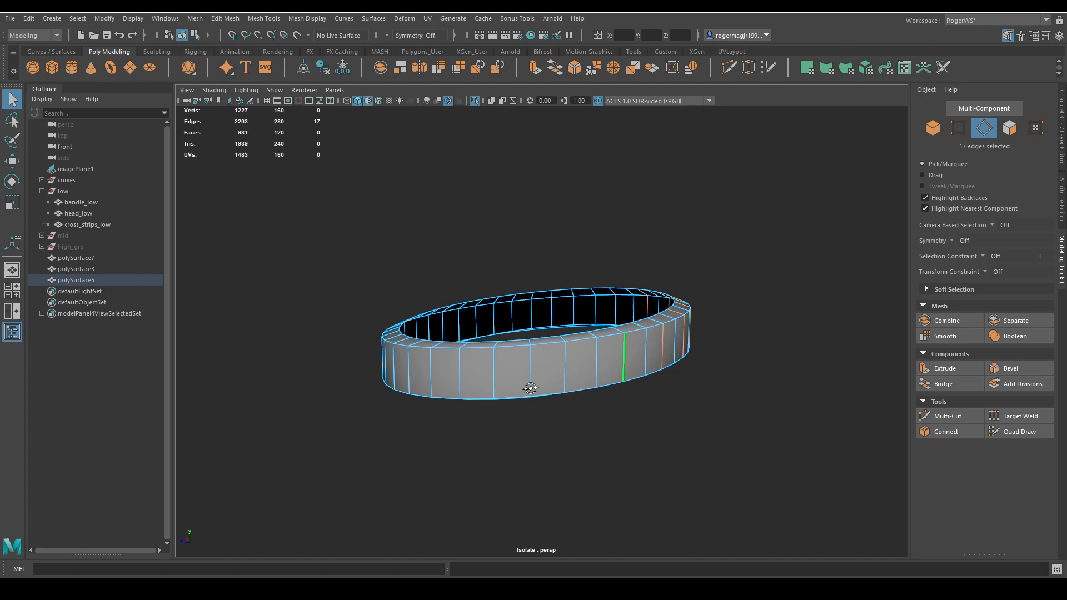
shift+click(568, 368)
shift+click(497, 372)
alt+drag(467, 377, 573, 390)
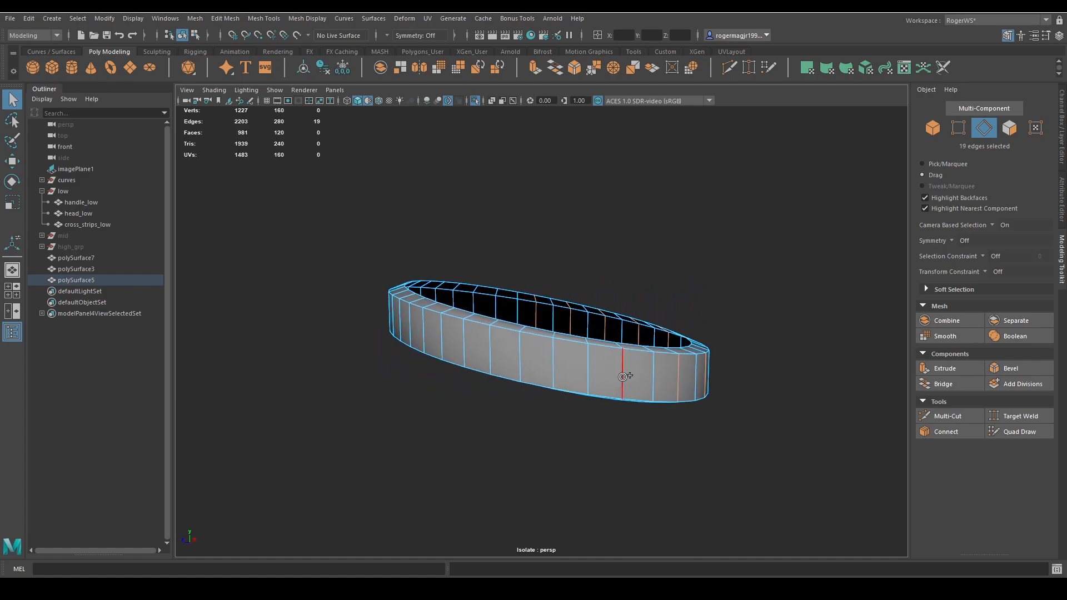
shift+click(549, 365)
shift+click(491, 358)
alt+drag(491, 359, 548, 401)
shift+click(542, 383)
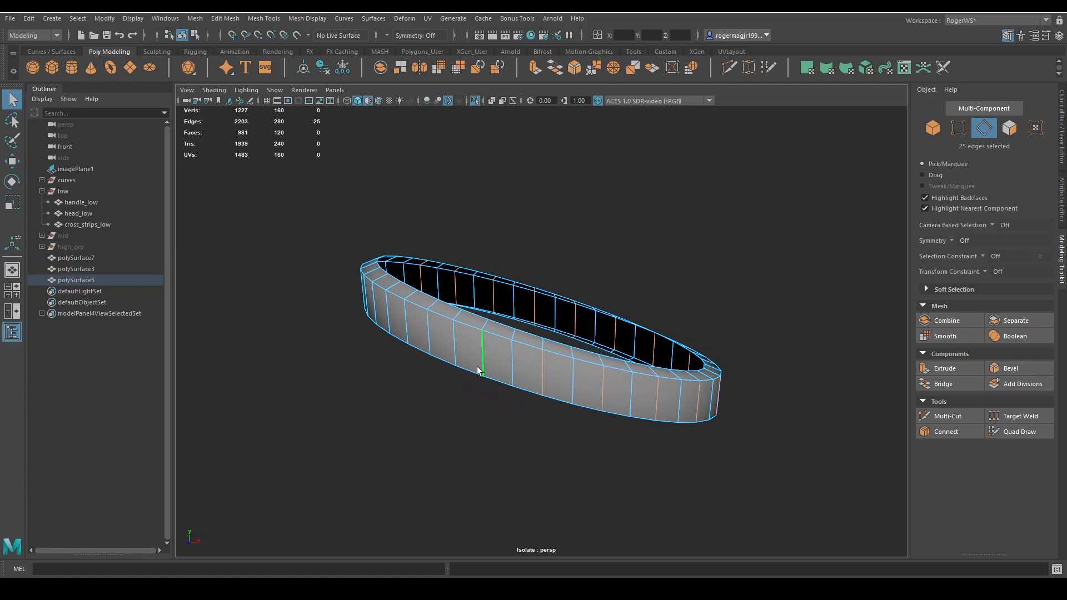
alt+drag(477, 371, 537, 385)
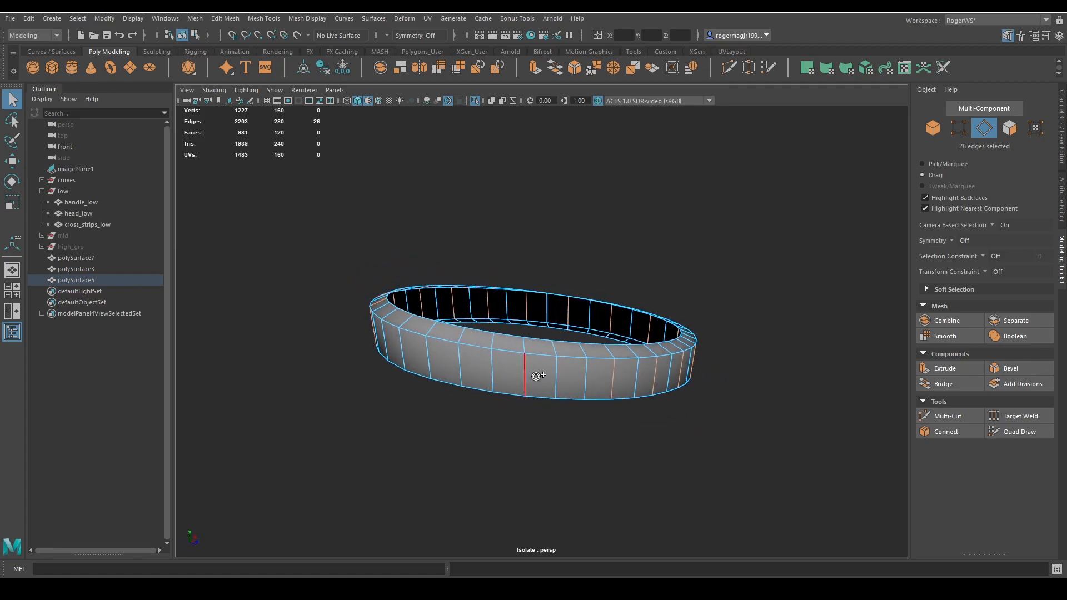
shift+click(552, 377)
alt+drag(438, 356, 509, 407)
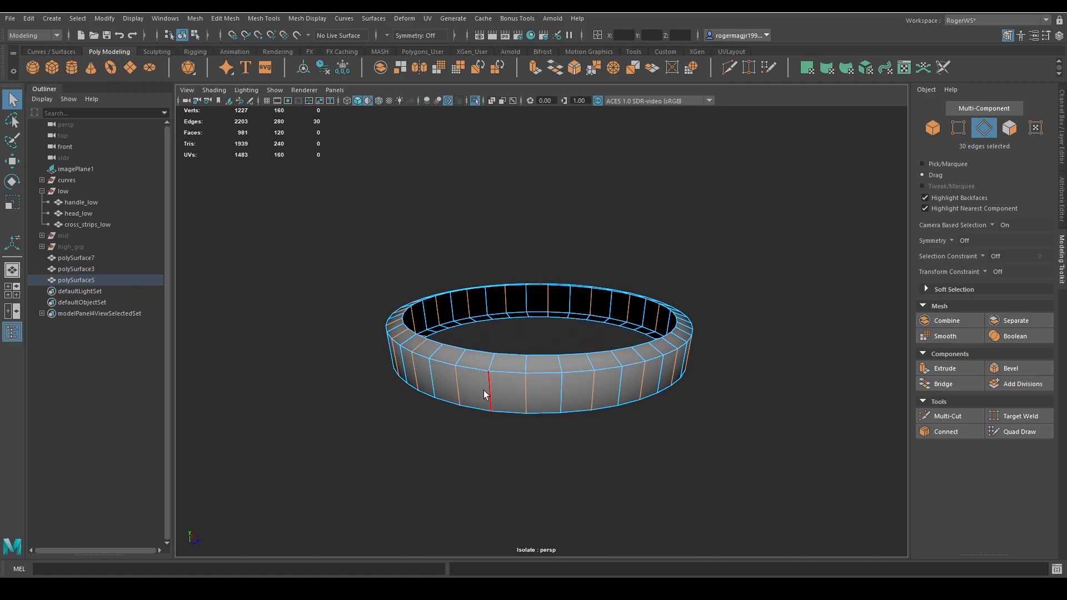
key(ctrl+Delete)
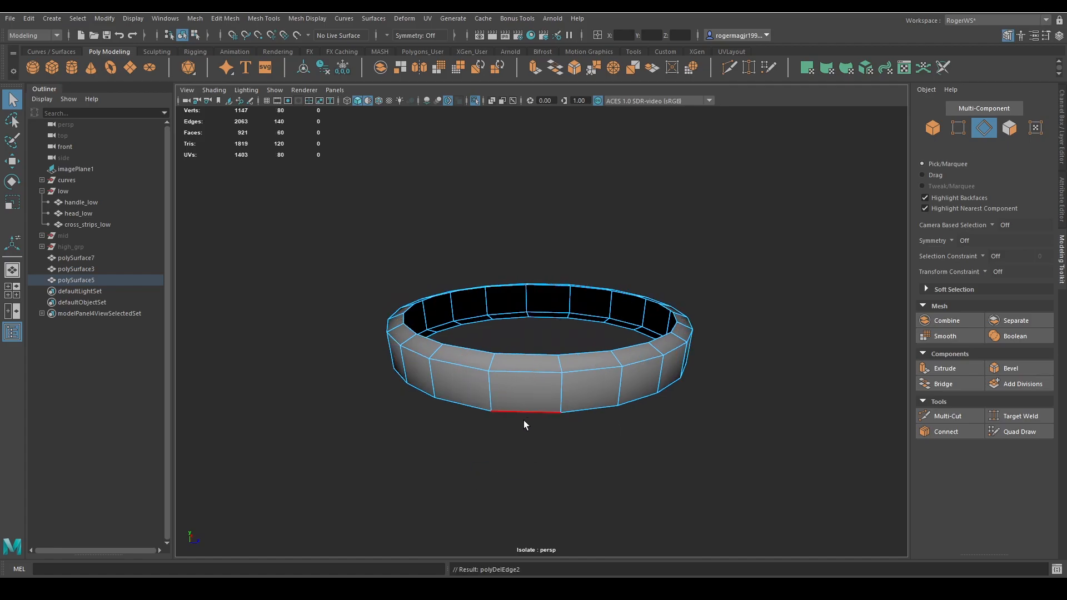
Return the lower strap to object mode, show the whole model again and check the strap's fit on the handle
alt+drag(523, 420, 569, 418)
right_drag(569, 418, 620, 365)
key(ctrl+1)
alt+drag(678, 394, 664, 378)
click(716, 375)
click(525, 326)
alt+drag(525, 326, 559, 330)
Unhide the high_grp group, inspect its wrapped straps in isolation and return to the full scene
click(87, 243)
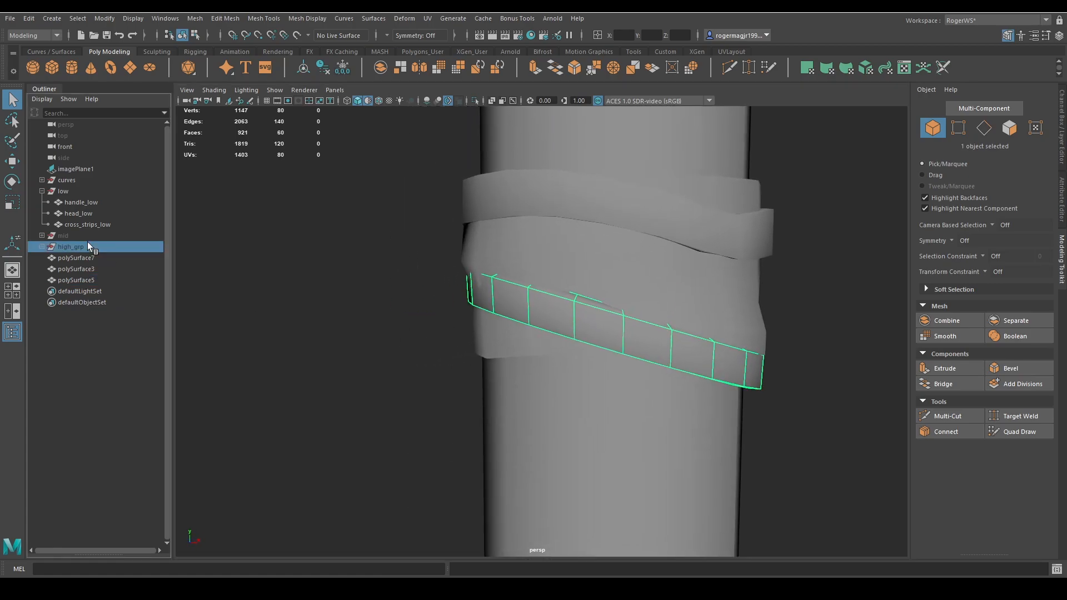
alt+drag(465, 317, 484, 311)
key(ctrl+1)
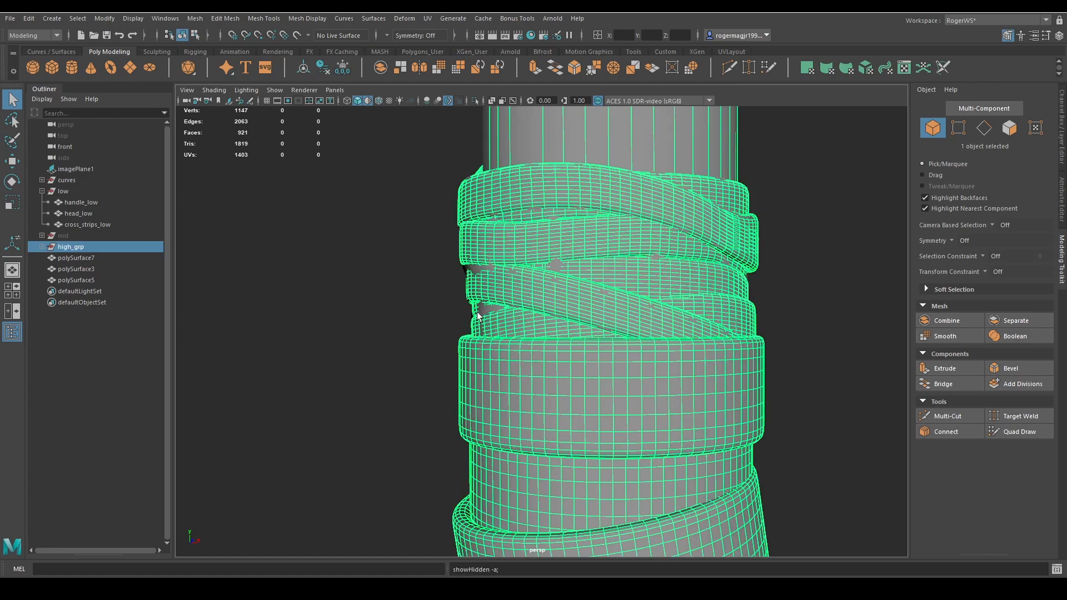
click(427, 311)
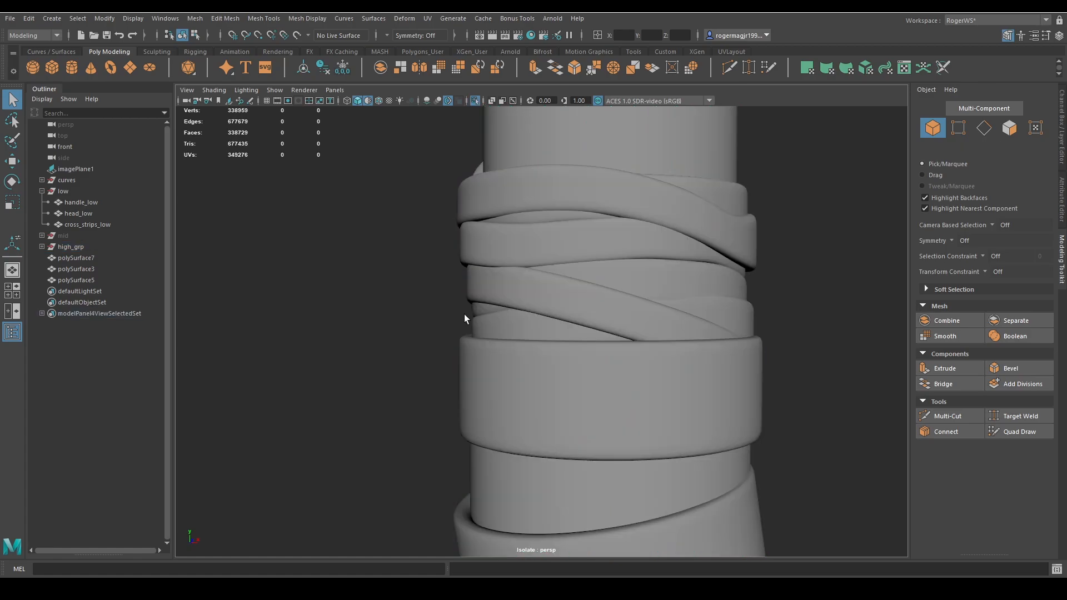
alt+drag(464, 315, 499, 292)
click(499, 292)
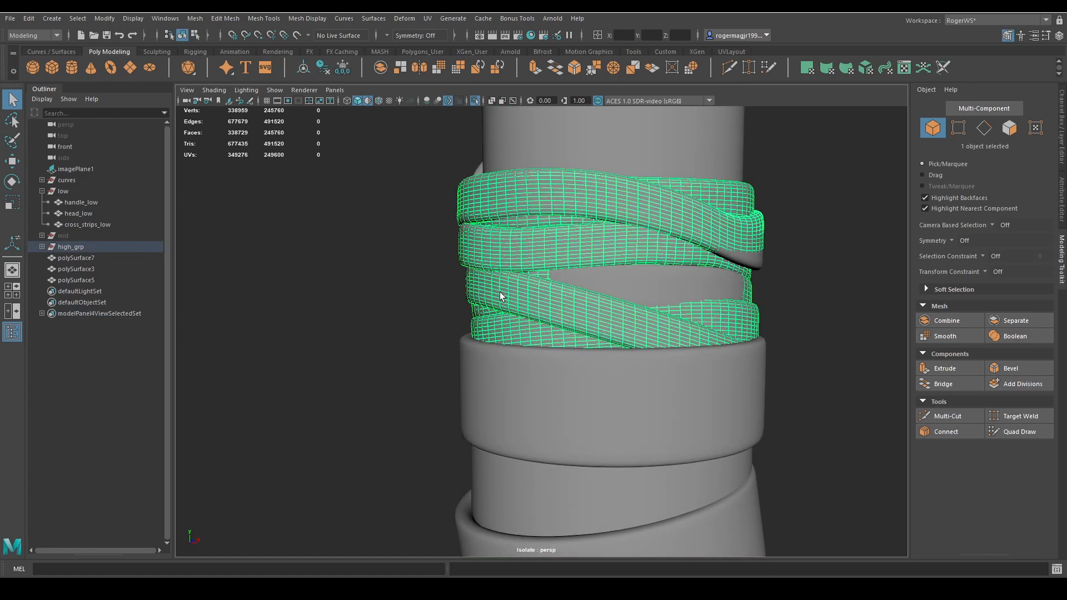
key(ctrl+1)
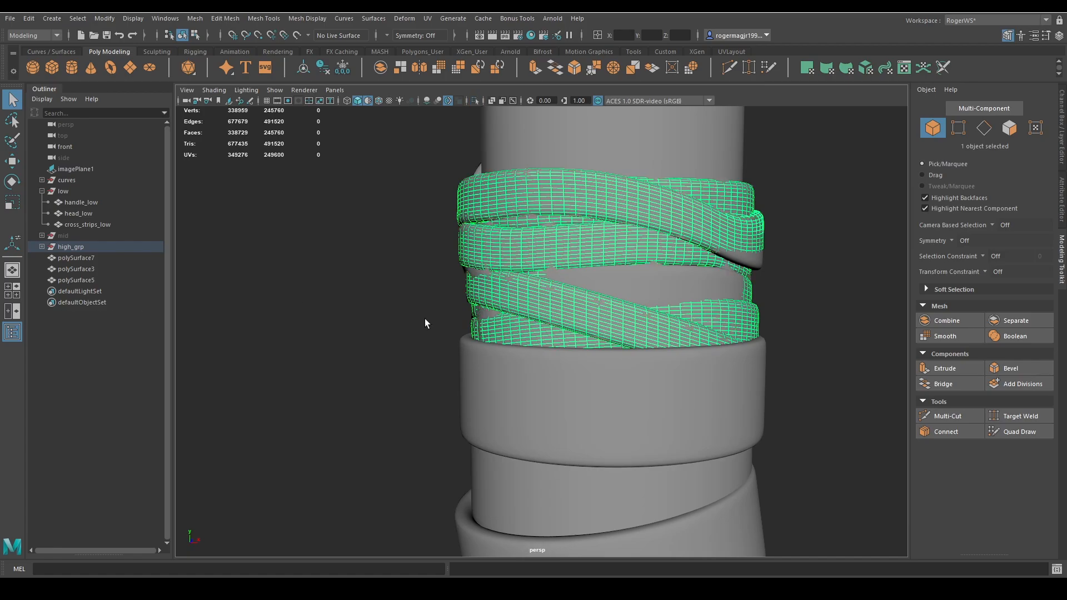
Isolate the low-poly sleeve and insert an edge loop with Multi-Cut just below its middle crease
click(428, 317)
drag(83, 280, 87, 257)
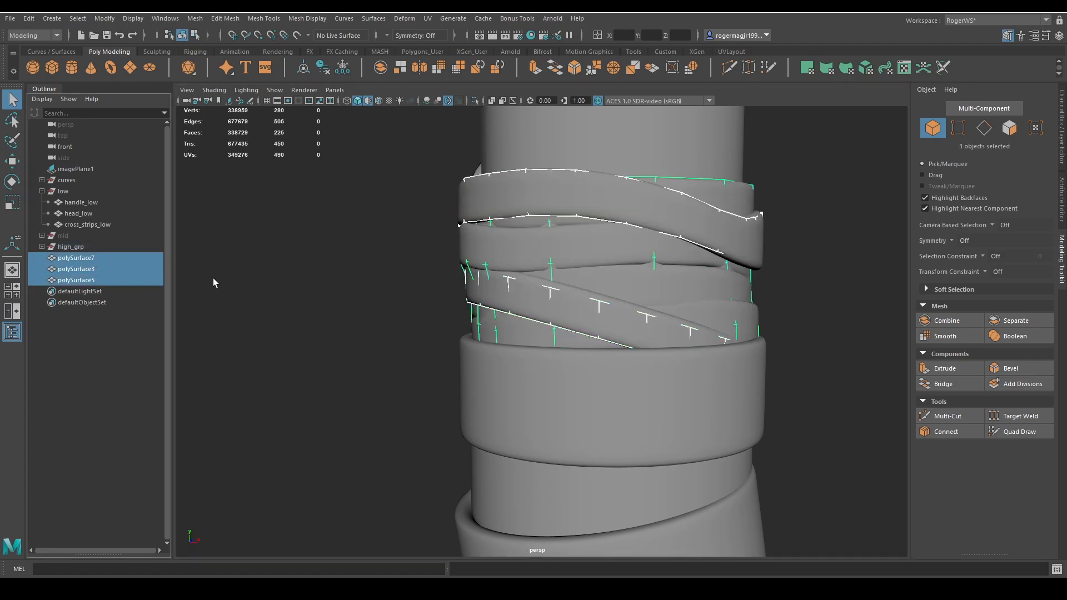
alt+drag(292, 289, 328, 305)
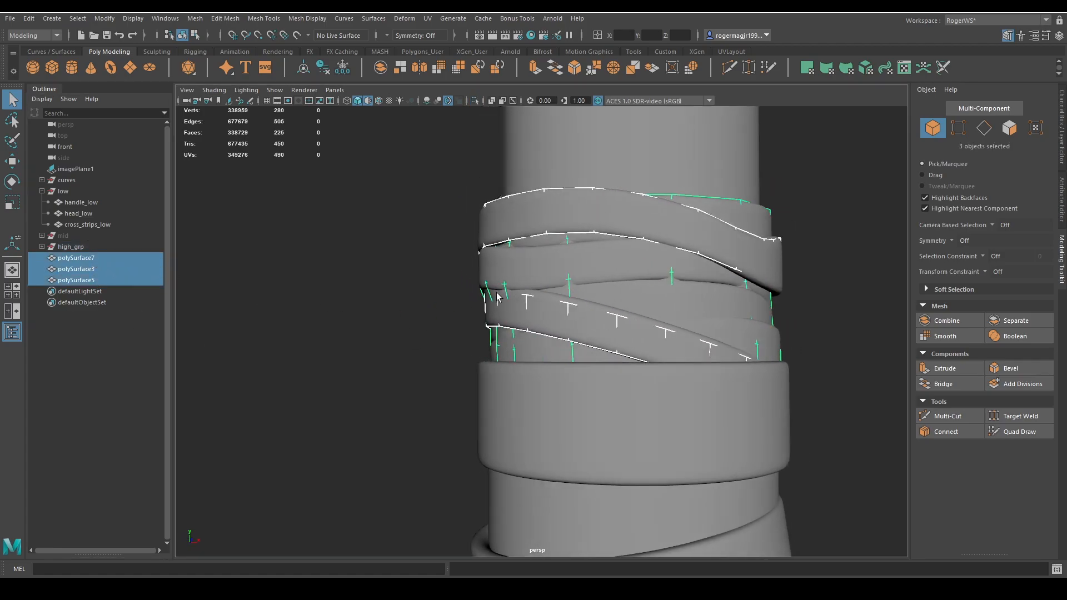
click(499, 292)
click(504, 291)
key(ctrl+1)
key(ctrl+shift+x)
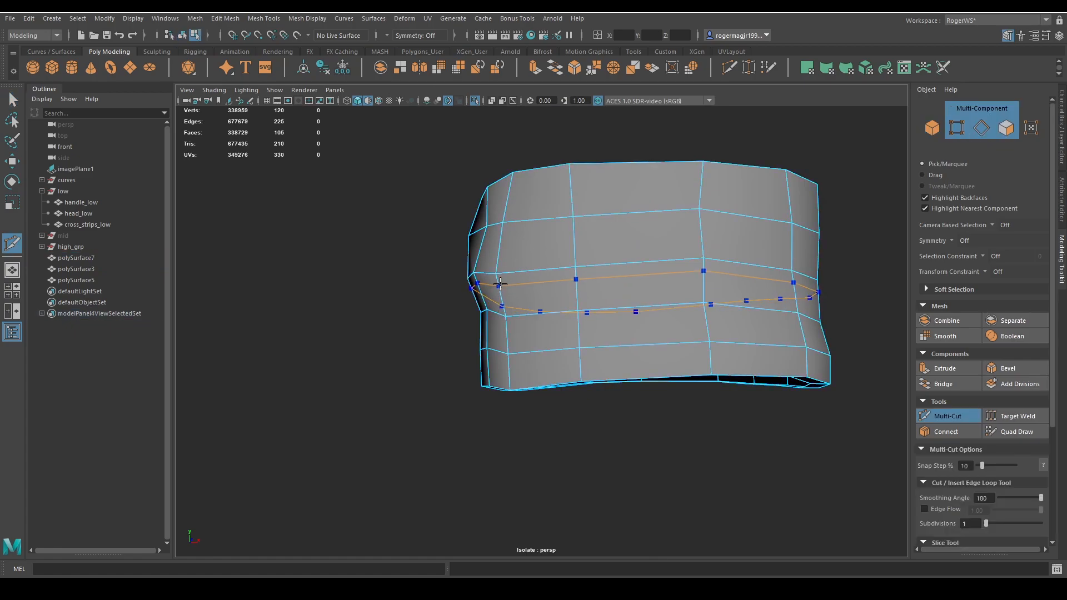
ctrl+click(499, 287)
Select the inserted edge loop on the sleeve, scale it slightly inward against the full model, and return to object mode
key(q)
key(F10)
double_click(529, 289)
key(r)
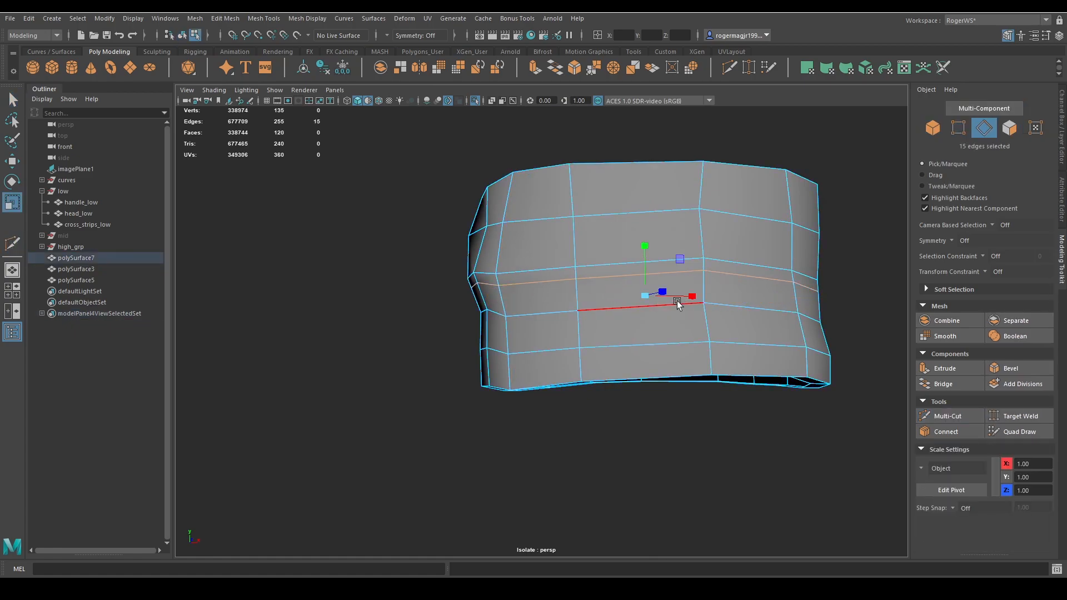
key(ctrl+1)
drag(645, 299, 638, 300)
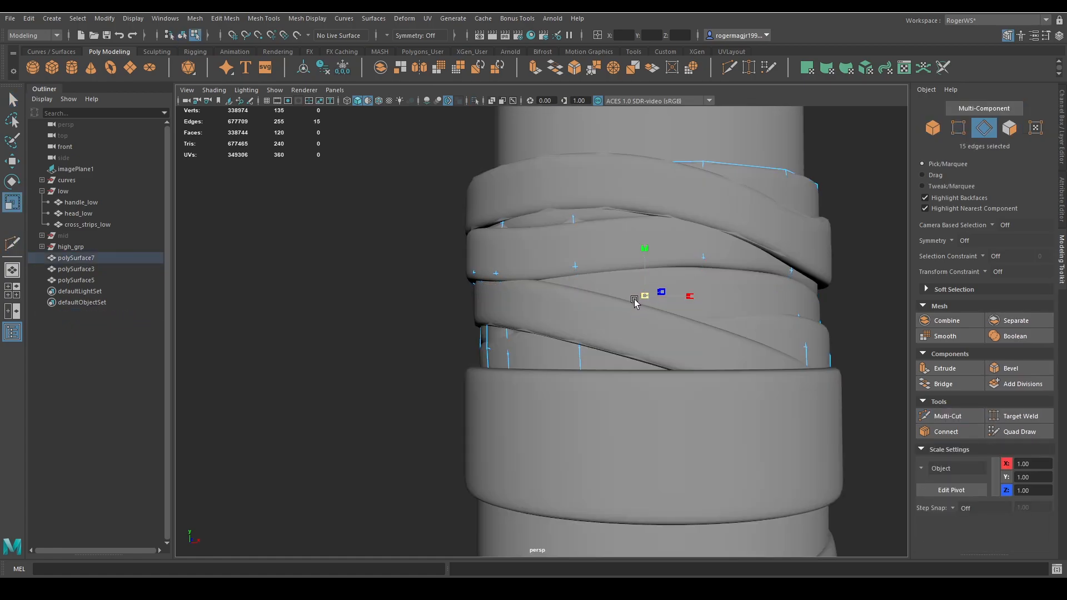
key(q)
key(F8)
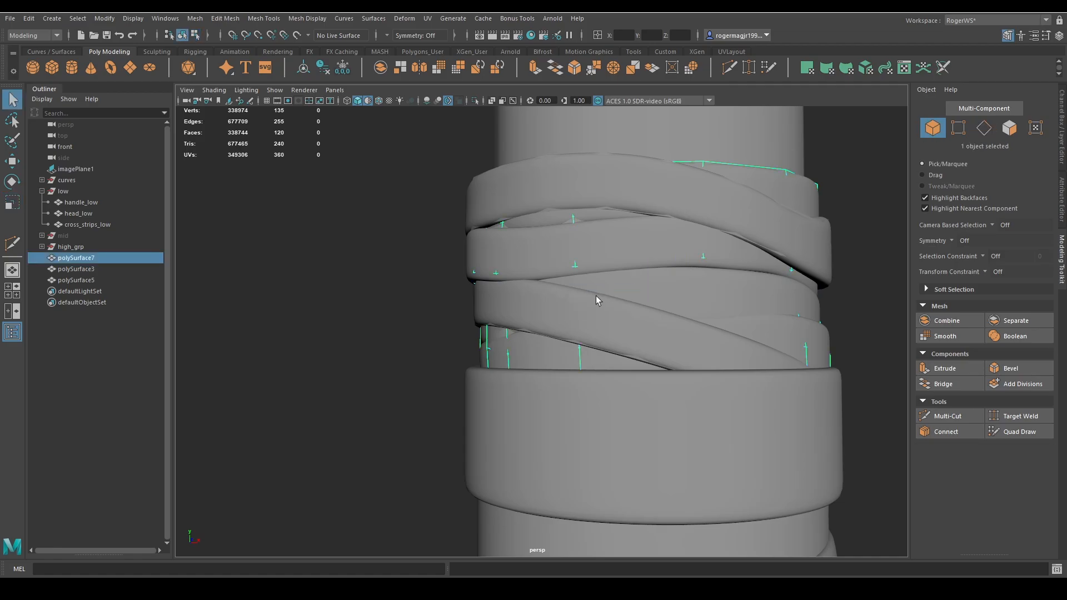
Isolate the reshaped sleeve and soften its edges
key(ctrl+1)
alt+drag(591, 304, 608, 318)
click(775, 345)
click(597, 283)
shift+right_click(582, 235)
shift+right_drag(582, 235, 752, 204)
click(753, 204)
click(709, 285)
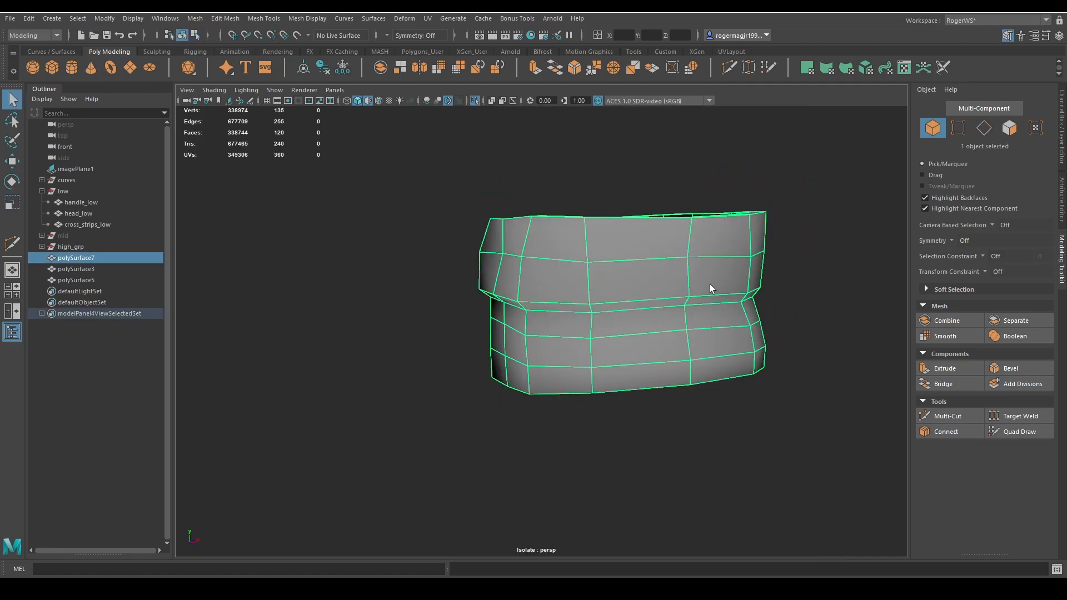
Compare the sleeve and both crossing straps in isolation with the high-poly wraps in the full model
key(ctrl+1)
alt+drag(708, 283, 777, 261)
shift+click(79, 279)
key(ctrl+1)
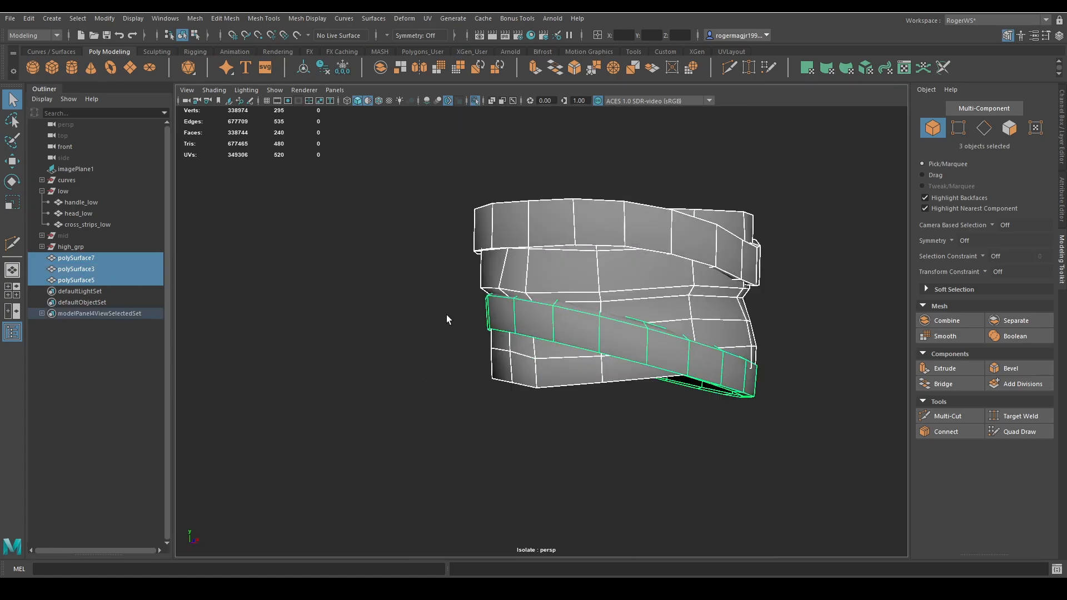
click(446, 315)
alt+drag(445, 315, 561, 318)
click(637, 361)
shift+click(643, 346)
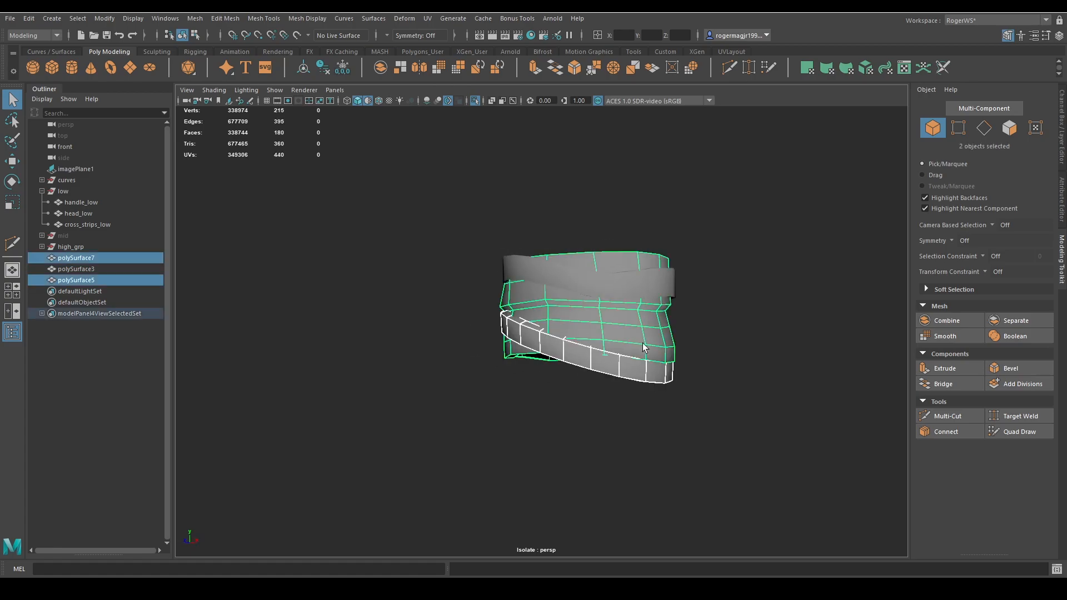
alt+drag(643, 347, 561, 314)
alt+right_drag(561, 314, 661, 335)
key(ctrl+1)
alt+middle_drag(661, 336, 628, 345)
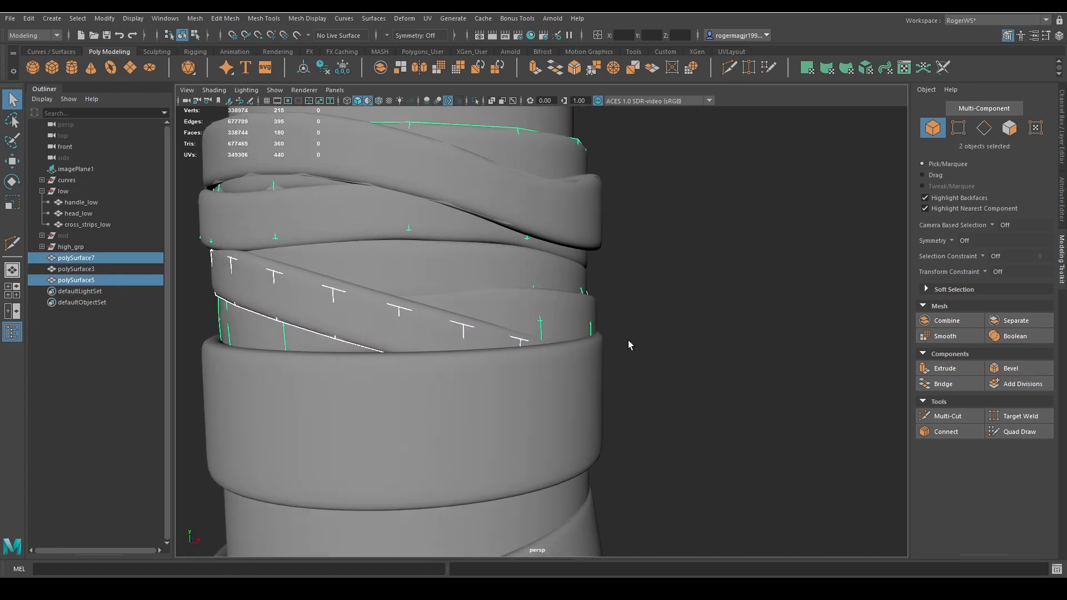
ctrl+click(76, 269)
key(ctrl+1)
key(f)
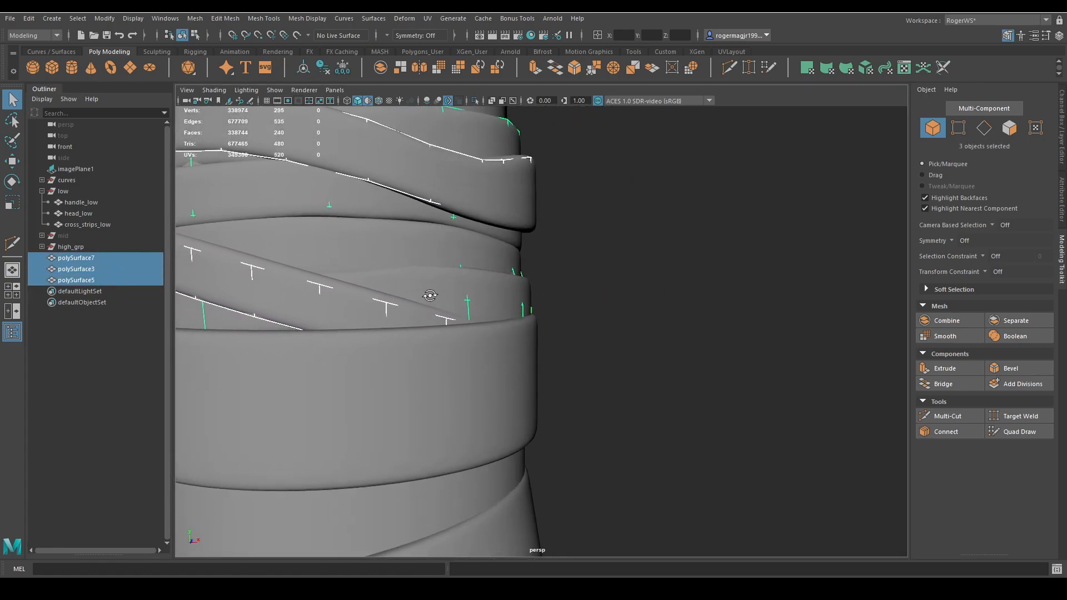
key(ctrl+1)
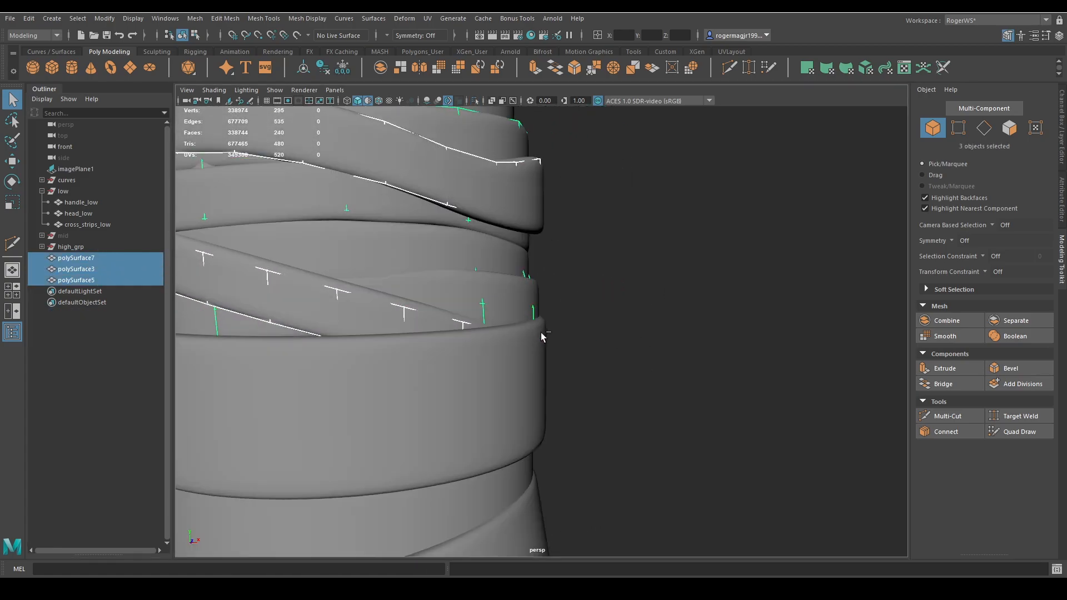
key(ctrl+1)
Check the edge loop near the sleeve's lower border and isolate the sleeve on its own
key(F10)
double_click(528, 301)
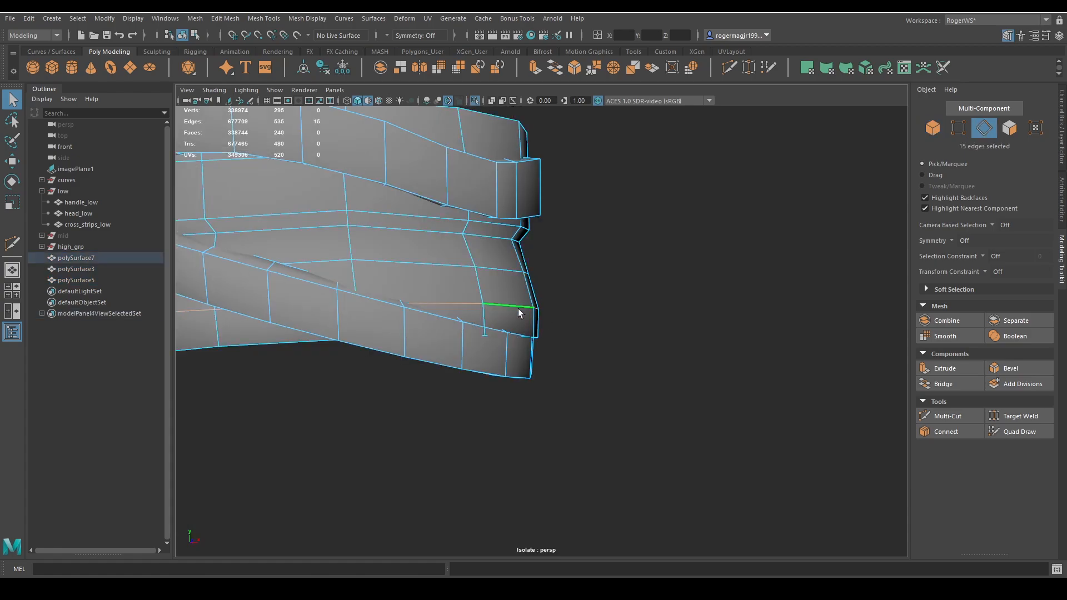
key(F8)
key(ctrl+1)
key(ctrl+1)
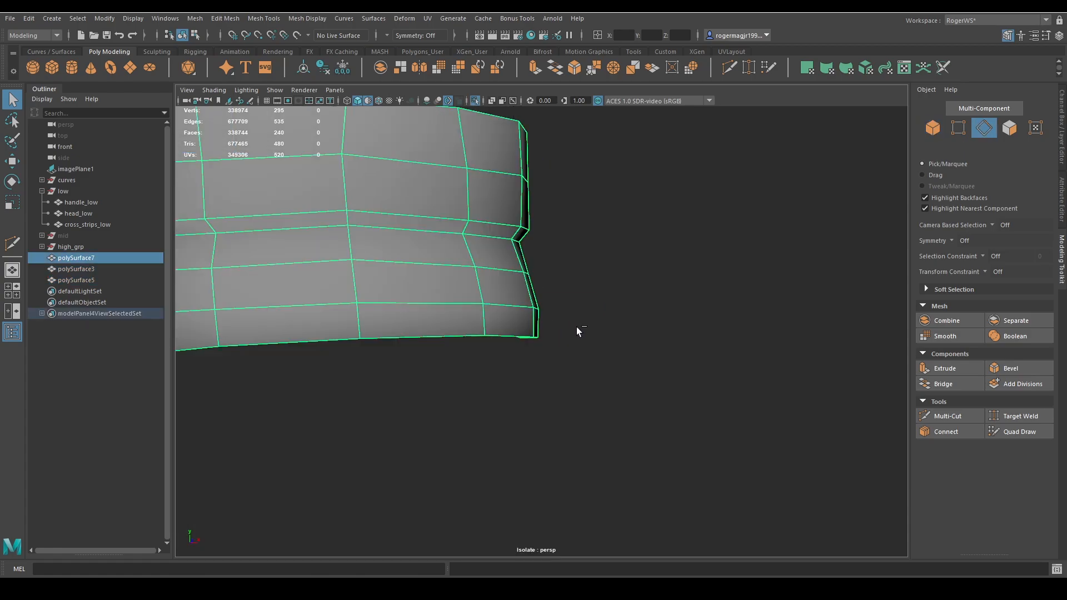
click(603, 296)
click(519, 322)
alt+drag(566, 334, 573, 380)
Select the vertices around the sleeve's lower side section and move them slightly outward horizontally to fit the high-poly wrap
key(F9)
drag(480, 310, 672, 439)
alt+drag(634, 428, 490, 398)
shift+click(488, 299)
alt+drag(503, 317, 637, 365)
key(ctrl+1)
scroll(589, 348, down, 2)
key(w)
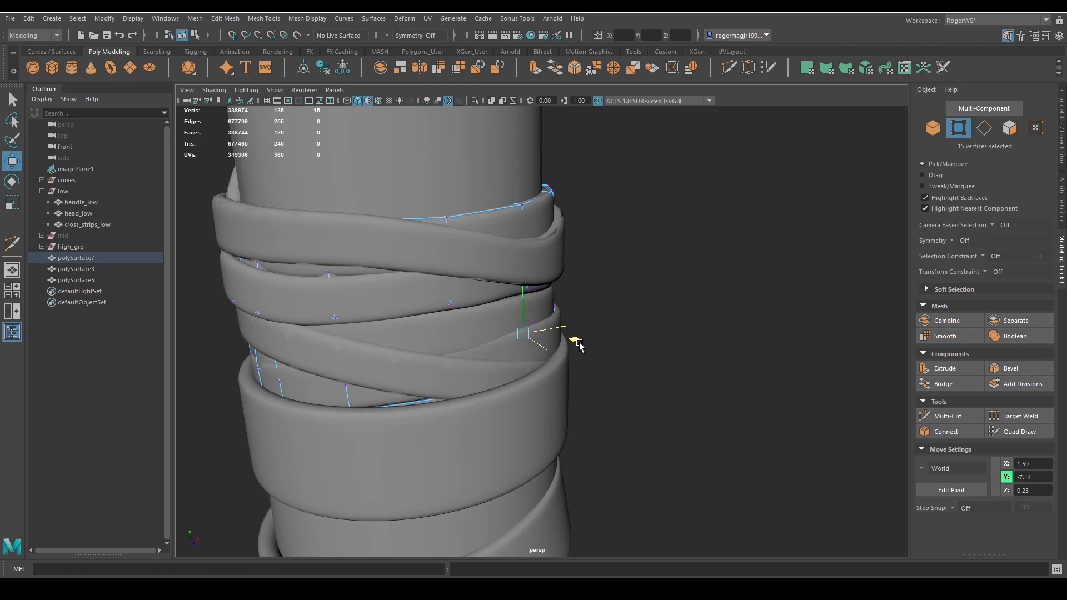
key(q)
key(F8)
Isolate the sleeve and both crossing straps, examine them from the back, and return to the full model
shift+click(81, 280)
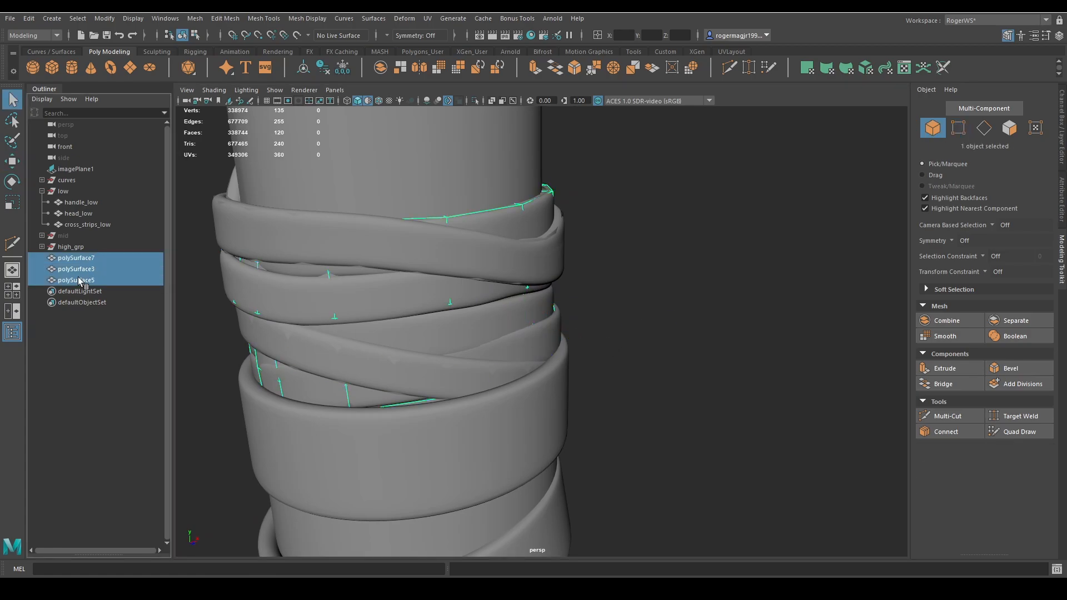
key(ctrl+1)
click(677, 338)
alt+drag(677, 338, 616, 352)
scroll(617, 352, up, 4)
click(684, 329)
alt+drag(686, 331, 586, 334)
key(ctrl+1)
scroll(493, 374, down, 5)
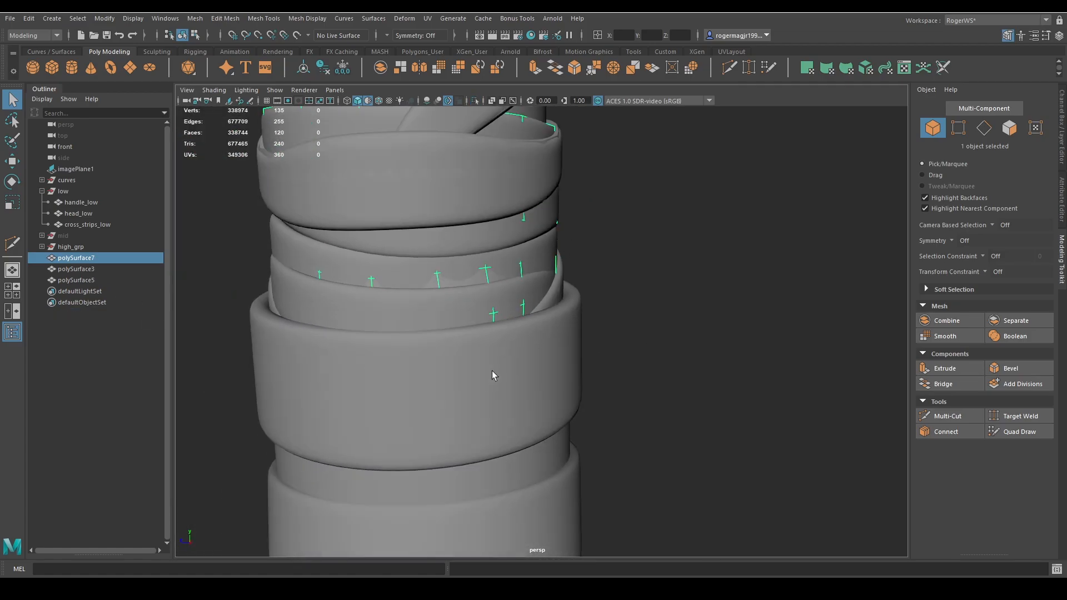
Hide the high-poly grip wrapping below the crossing straps
click(359, 364)
scroll(579, 389, down, 5)
scroll(586, 388, up, 6)
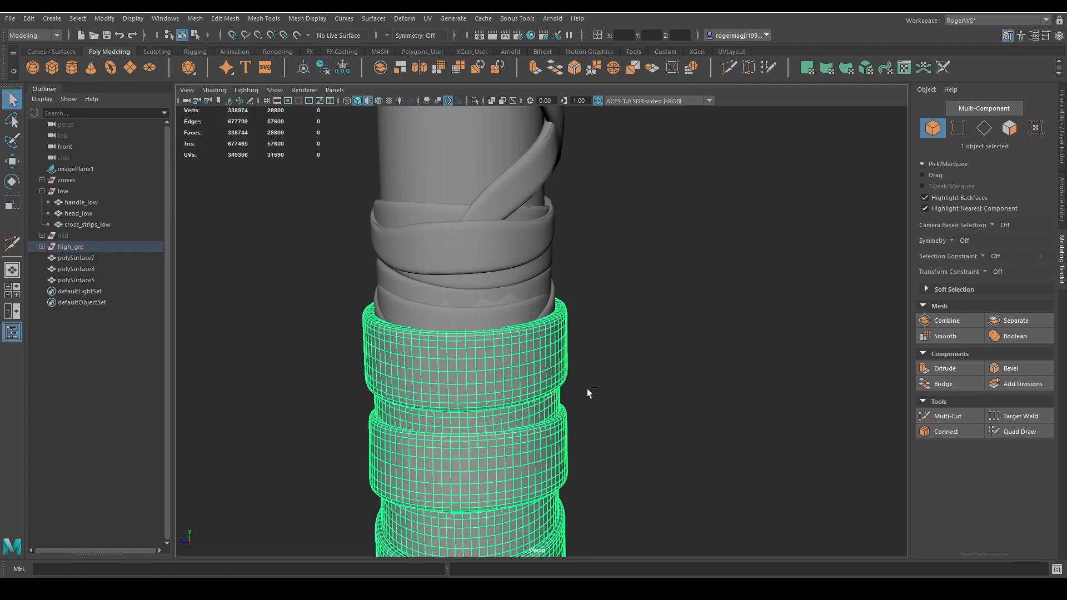
key(ctrl+h)
scroll(617, 365, up, 4)
Isolate the sleeve, select eight vertices along its lower back area, and move them along X to fit the full model
alt+drag(616, 365, 622, 347)
click(76, 280)
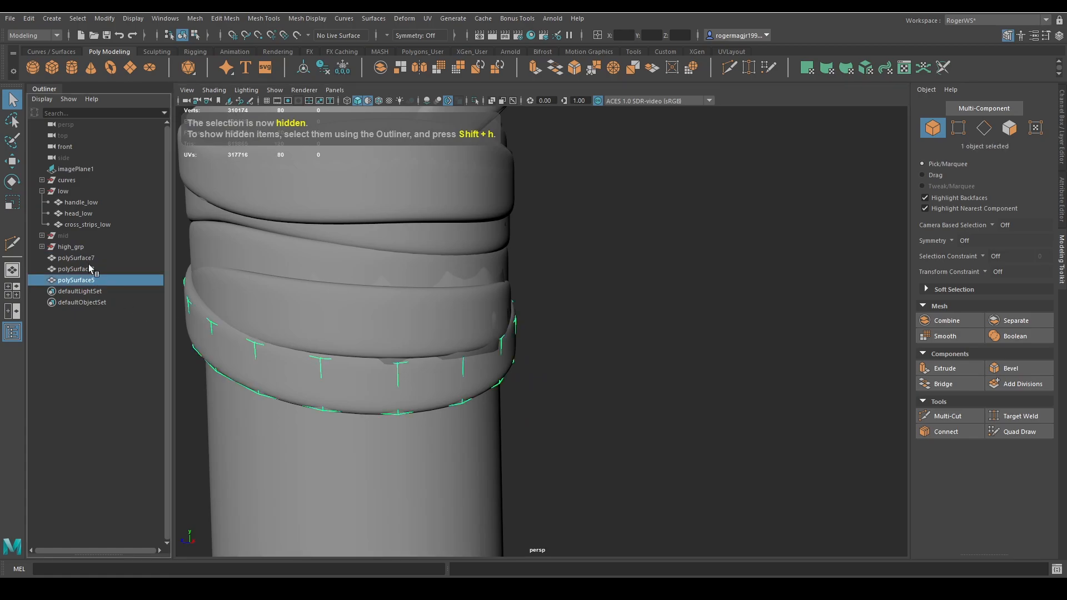
shift+click(94, 259)
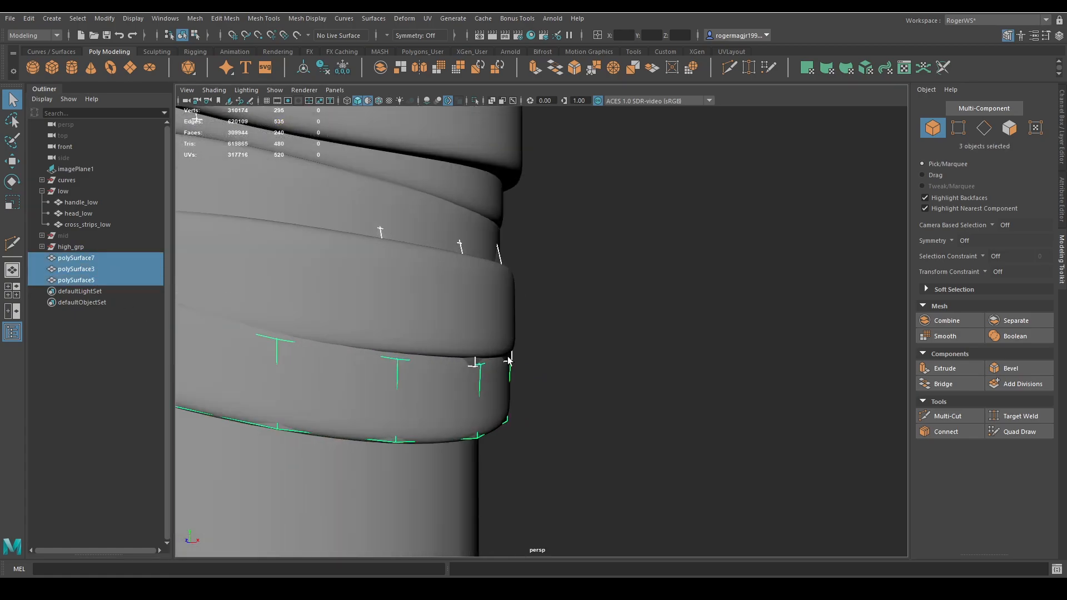
click(533, 347)
click(514, 359)
key(ctrl+1)
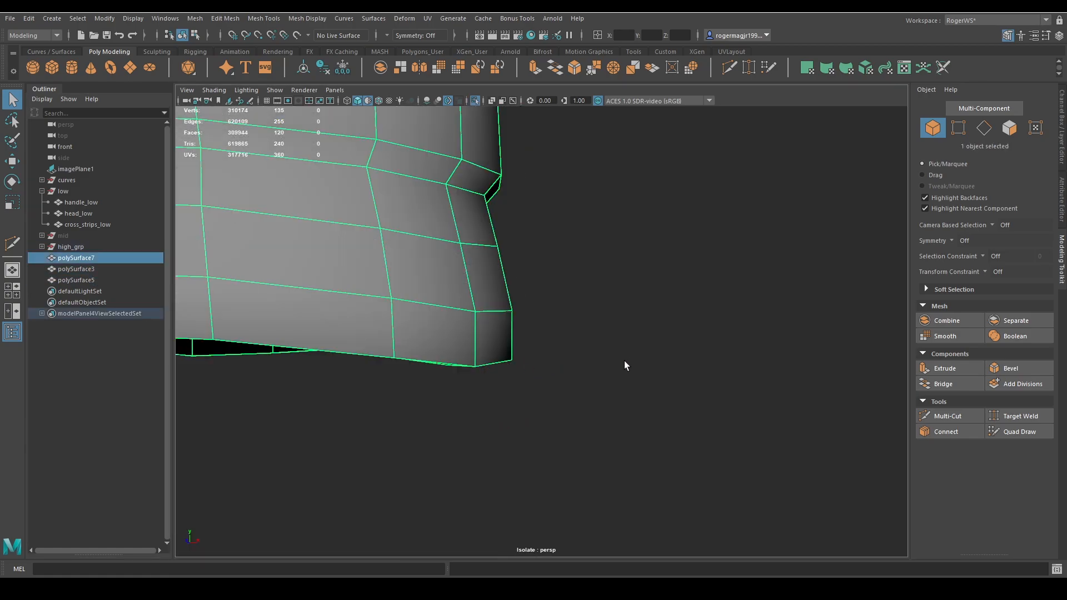
key(F9)
alt+drag(614, 336, 465, 384)
mouse_move(468, 383)
alt+mouse_down()
mouse_move(512, 378)
mouse_move(415, 379)
mouse_move(479, 368)
alt+mouse_up()
key(ctrl+1)
key(w)
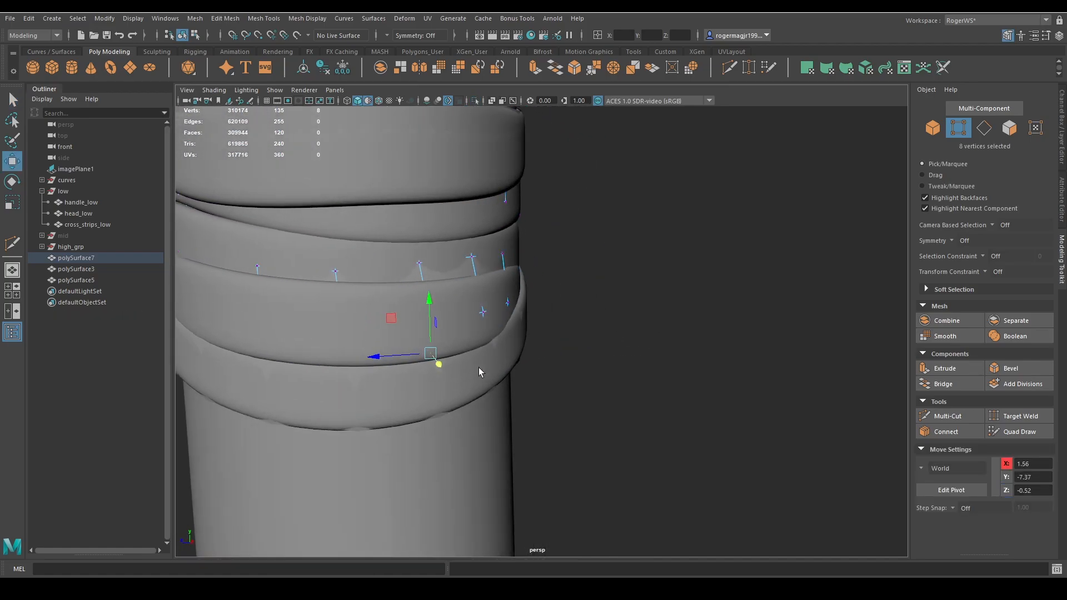
Select two neighbouring vertices on the sleeve's lower back side and nudge them horizontally, returning to object mode
key(q)
click(482, 312)
shift+click(508, 304)
alt+drag(508, 304, 564, 341)
key(w)
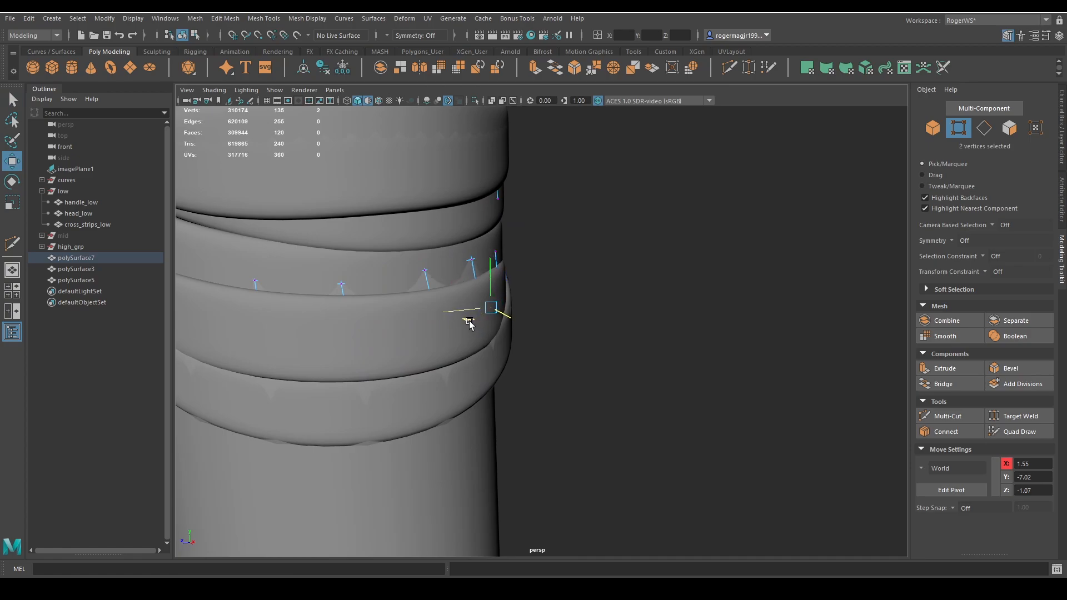
drag(470, 322, 468, 322)
key(q)
key(F8)
Inspect the fit of the wraps around the handle and isolate the three low-poly strap pieces
scroll(576, 301, down, 4)
click(579, 299)
alt+drag(580, 307, 618, 318)
scroll(631, 319, down, 3)
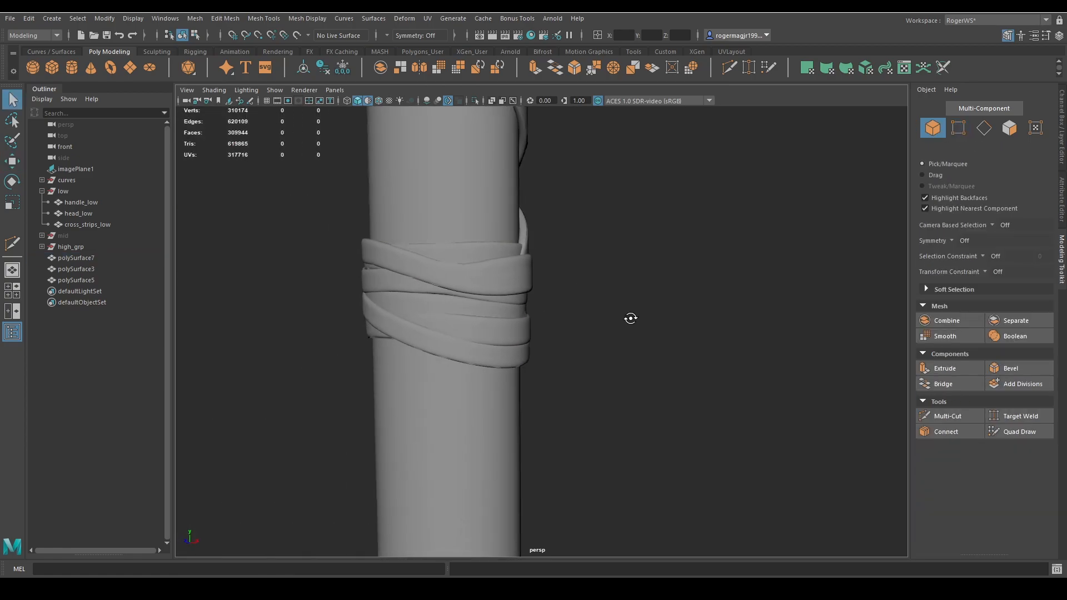
drag(114, 259, 107, 281)
key(ctrl+1)
click(612, 336)
alt+drag(612, 336, 568, 332)
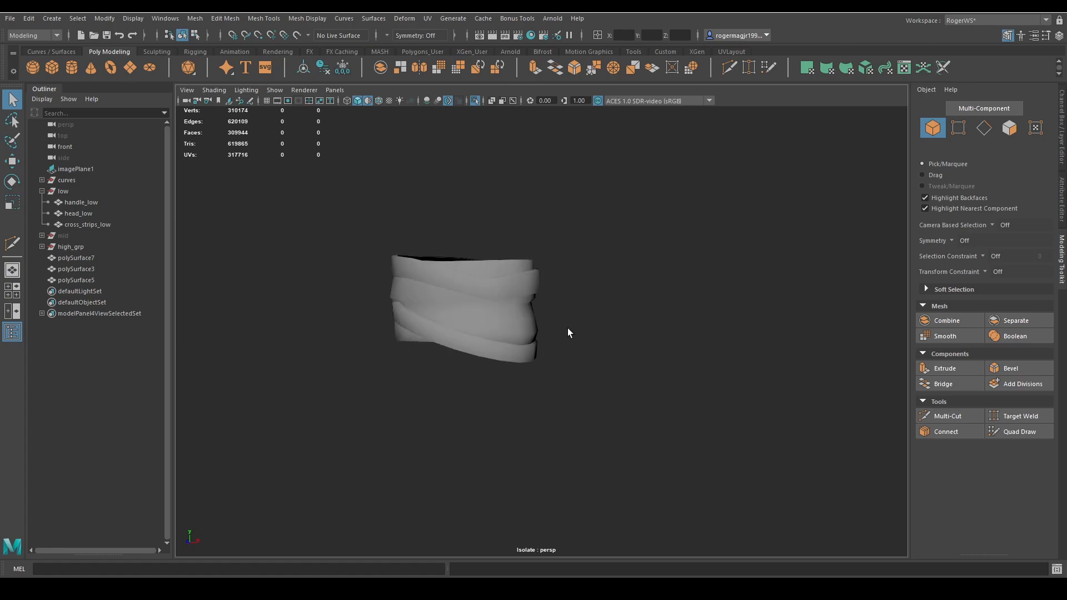
Select the sleeve and both crossing straps together, soften their edges, and check the shading from several sides
scroll(483, 269, up, 3)
drag(553, 181, 255, 431)
shift+right_drag(486, 226, 617, 230)
click(552, 286)
mouse_move(553, 286)
alt+mouse_down()
mouse_move(636, 317)
mouse_move(693, 288)
mouse_move(715, 294)
mouse_move(561, 332)
mouse_move(489, 337)
alt+mouse_up()
scroll(548, 333, up, 4)
alt+drag(631, 359, 591, 328)
scroll(542, 316, down, 3)
Select only the upper and lower crossing straps and adjust their edge softening
click(548, 350)
shift+click(538, 365)
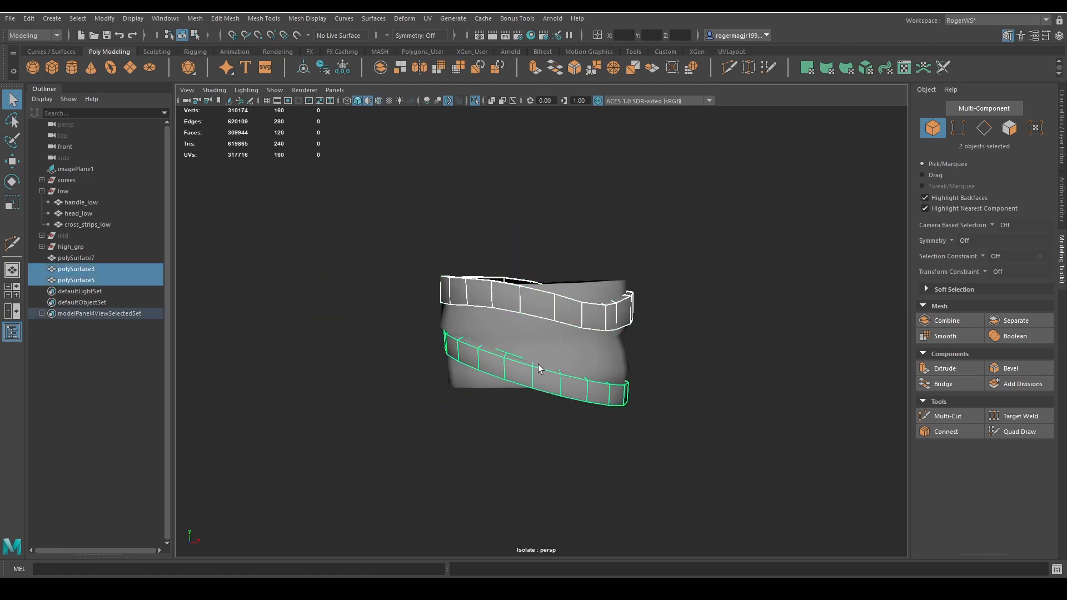
shift+right_drag(632, 239, 751, 214)
click(669, 298)
Combine polySurface7, polySurface3 and polySurface5 into one mesh
scroll(664, 304, down, 2)
alt+drag(664, 307, 413, 354)
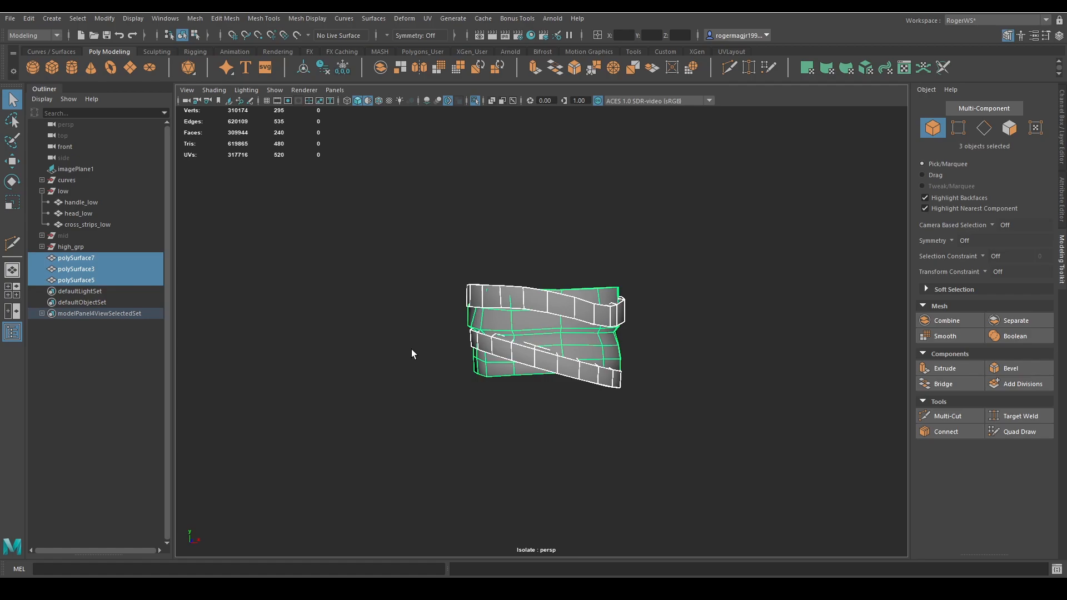
click(76, 279)
shift+click(91, 260)
click(378, 69)
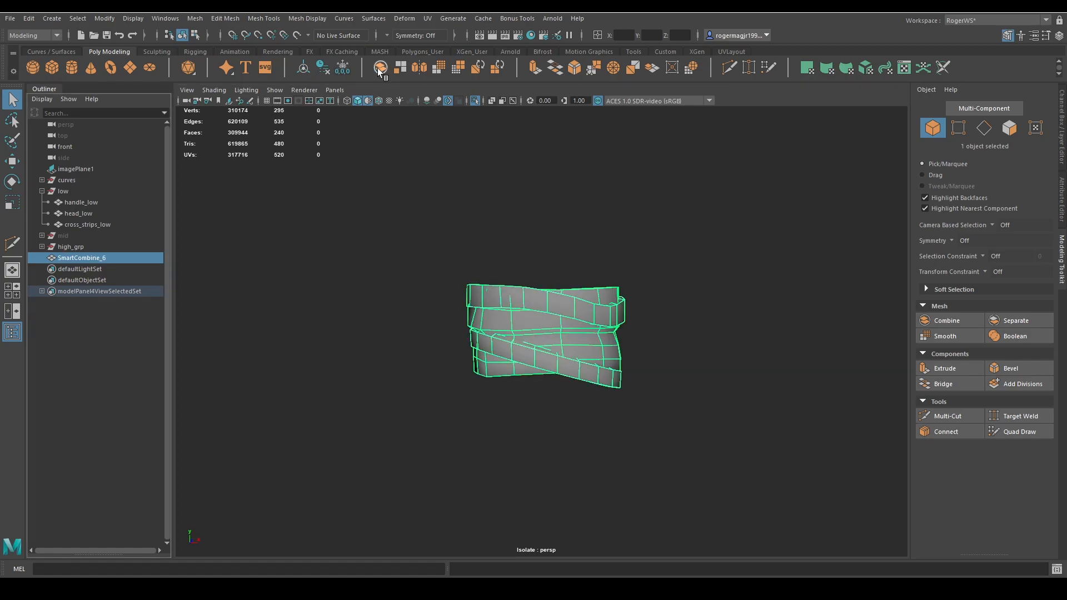
Place the combined strap mesh in the low group and show the whole model again
double_click(99, 259)
drag(318, 278, 340, 279)
click(117, 257)
middle_drag(118, 256, 93, 192)
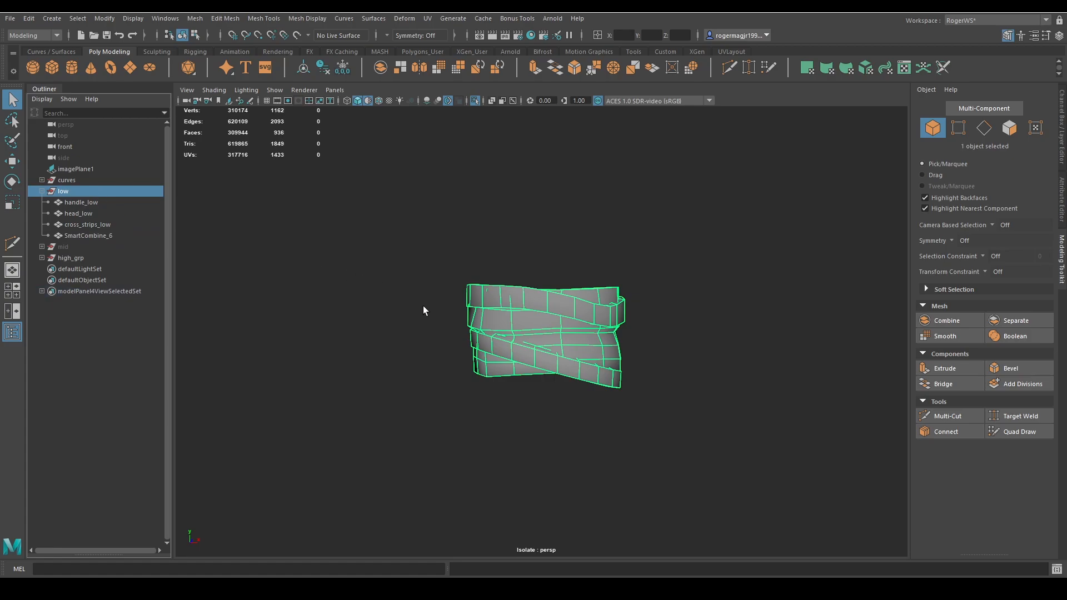
scroll(574, 325, down, 5)
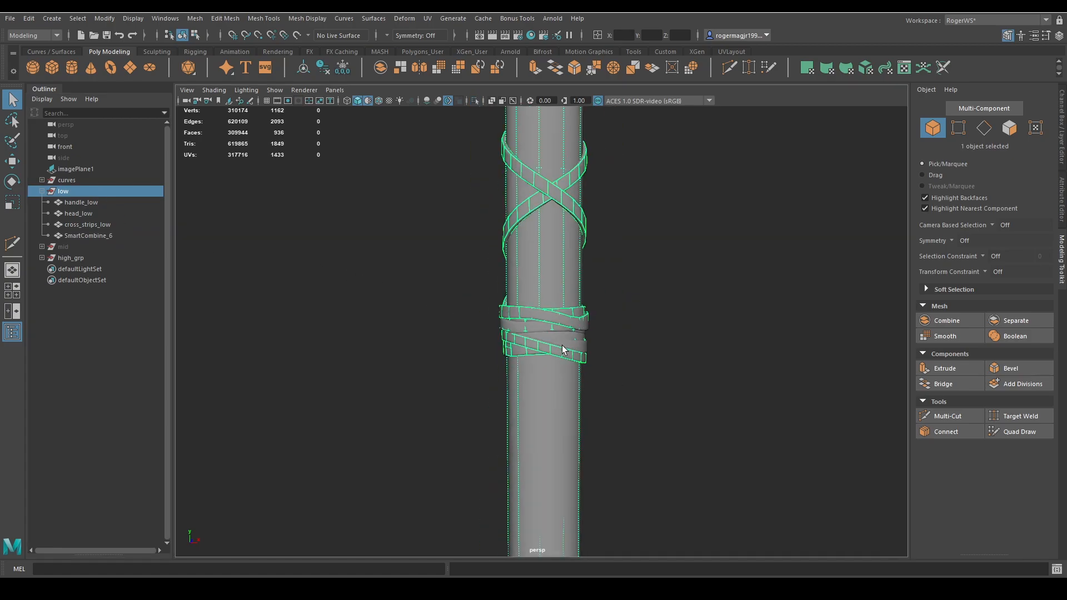
Hide the high_grp group so only the low-poly axe parts remain displayed
click(56, 259)
key(ctrl+h)
scroll(543, 362, up, 8)
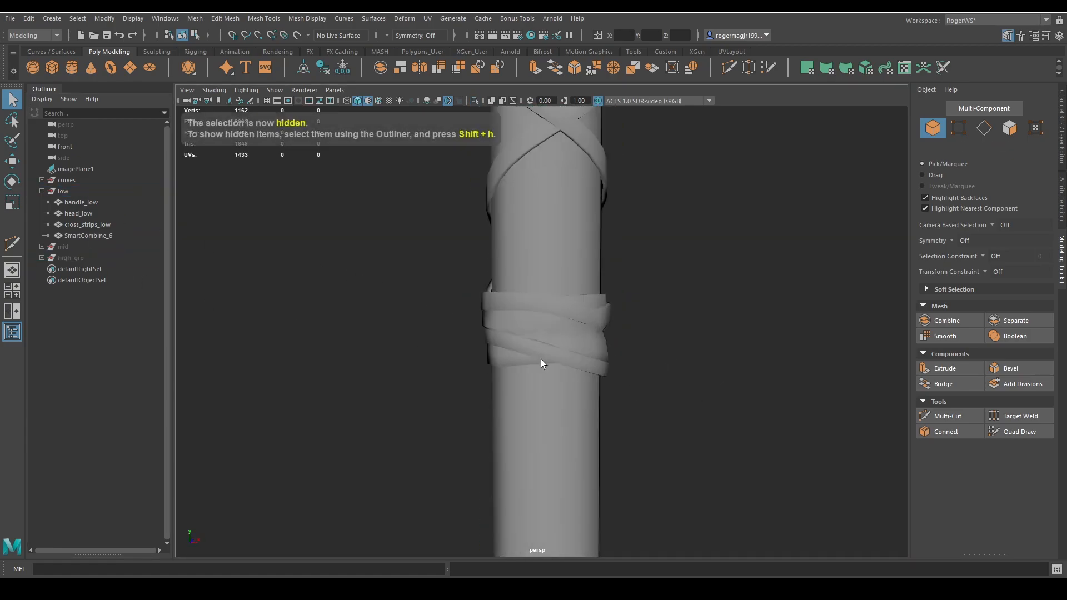
Examine the combined low-poly straps around the handle, both on the full model and in isolation
click(629, 330)
alt+drag(628, 329, 597, 334)
scroll(634, 334, up, 5)
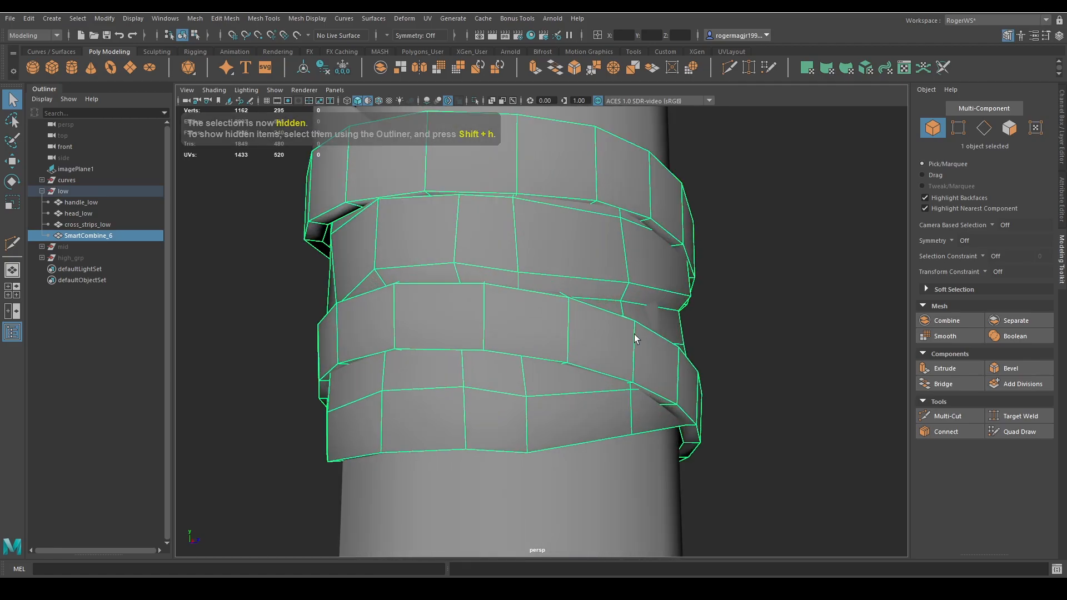
click(652, 310)
scroll(660, 327, down, 5)
scroll(661, 326, down, 2)
mouse_move(663, 327)
alt+mouse_down()
mouse_move(681, 339)
mouse_move(670, 342)
alt+mouse_up()
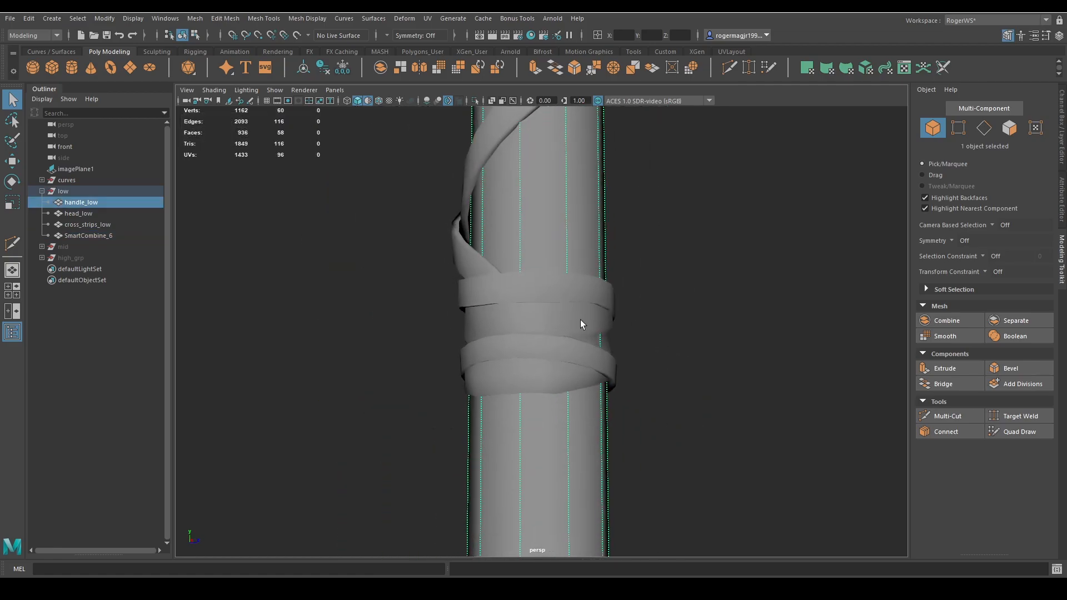
click(580, 320)
alt+drag(581, 322, 612, 338)
scroll(612, 338, up, 5)
key(ctrl+1)
alt+drag(708, 375, 692, 367)
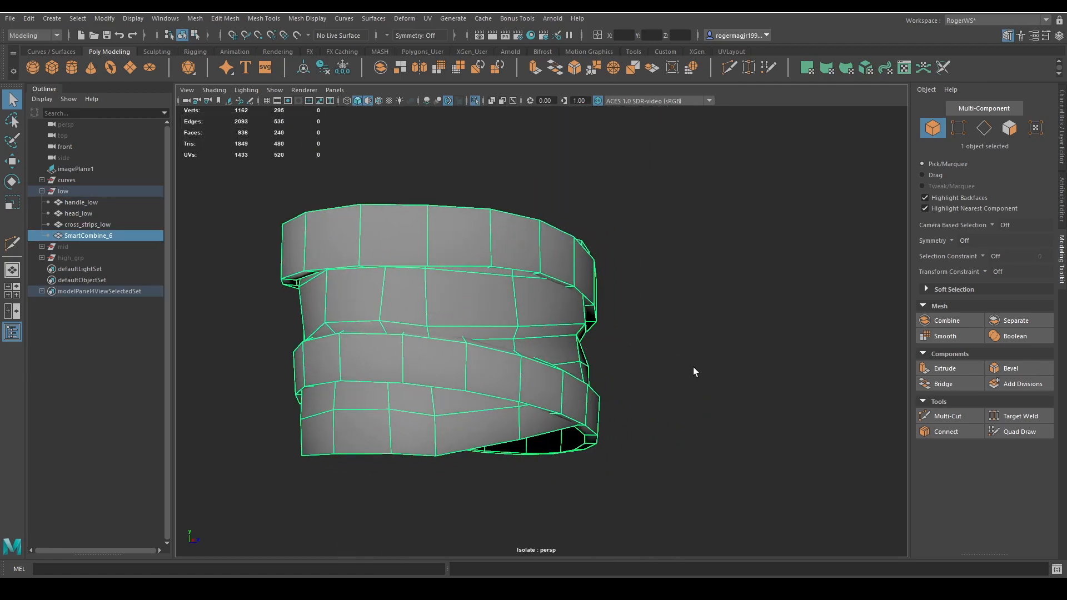
Leave isolation and reposition two vertices on the edge of the wrapped strap where it passes above the lower slanted band
key(ctrl+1)
right_drag(566, 356, 494, 340)
click(495, 345)
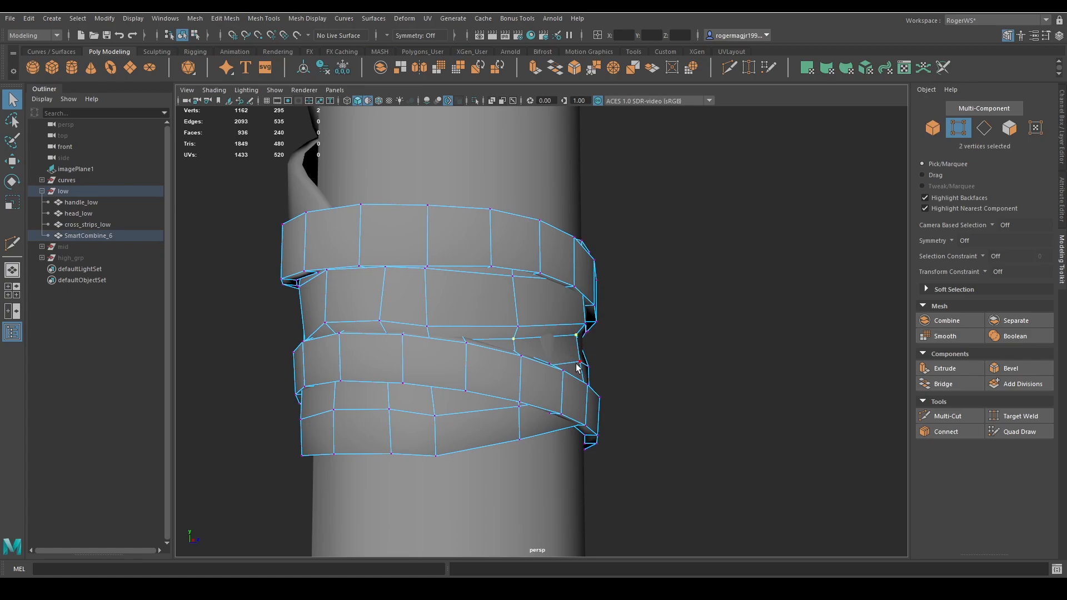
key(w)
alt+drag(578, 367, 617, 367)
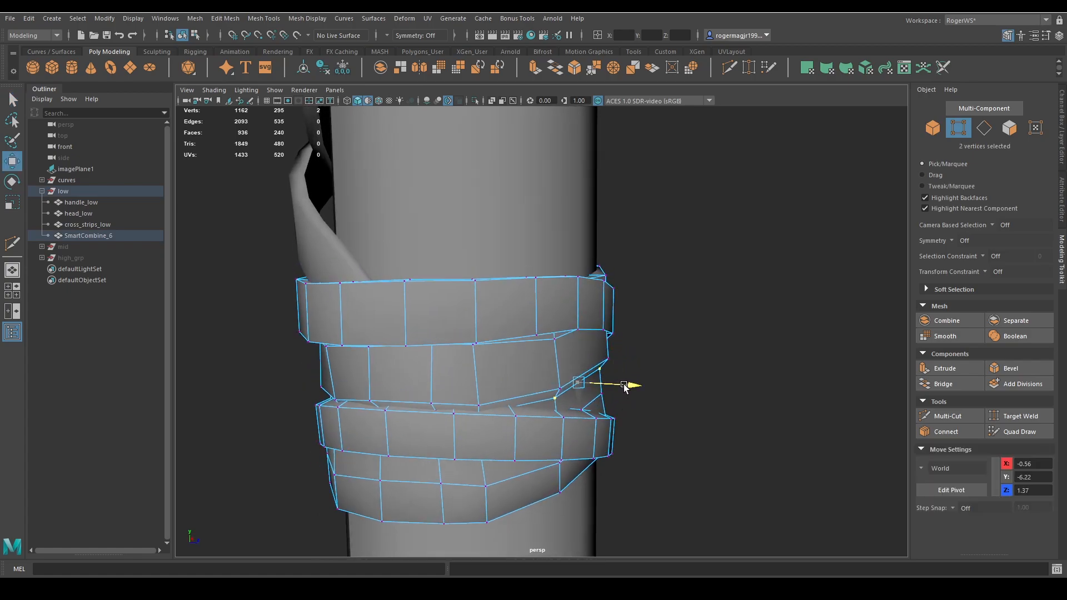
key(q)
key(F8)
click(688, 373)
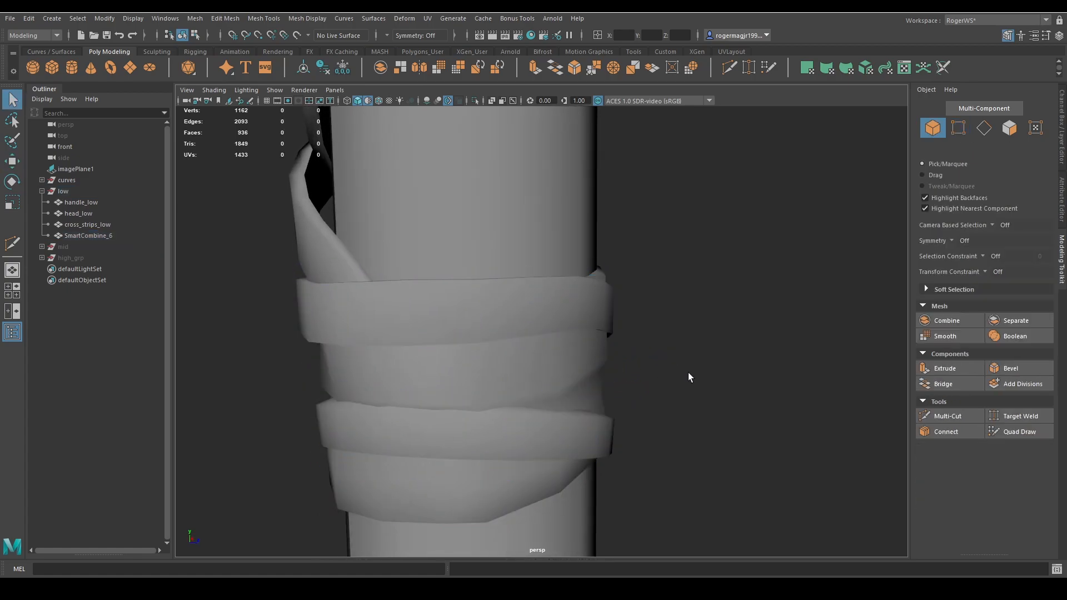
Adjust two neighbouring vertices on the upper edge of the middle strap on the other side of the handle
scroll(646, 368, down, 6)
alt+drag(688, 373, 553, 363)
scroll(542, 358, up, 6)
click(541, 361)
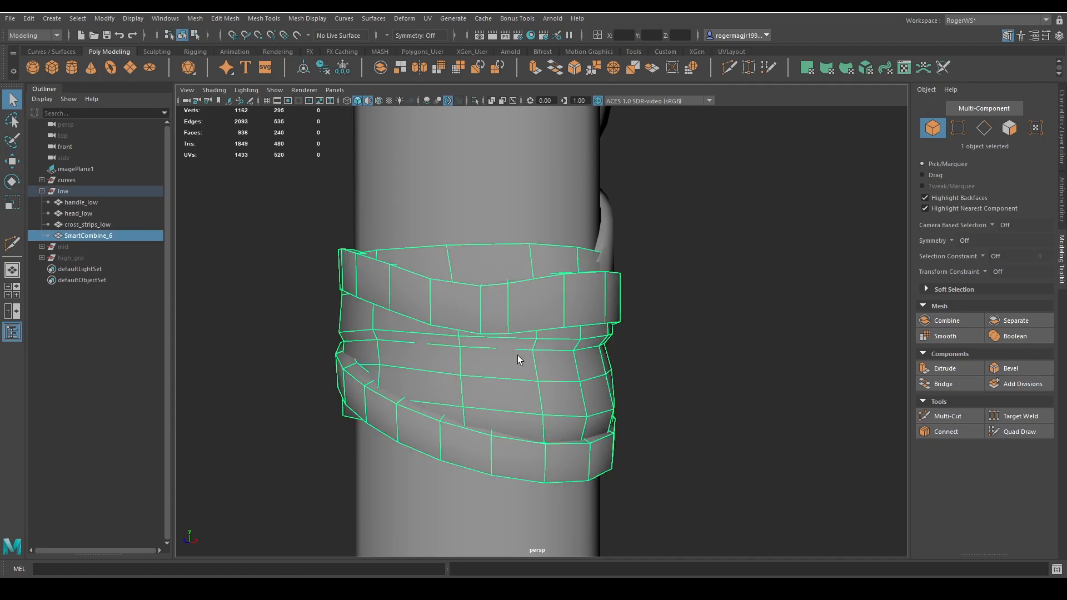
scroll(543, 361, up, 5)
key(F8)
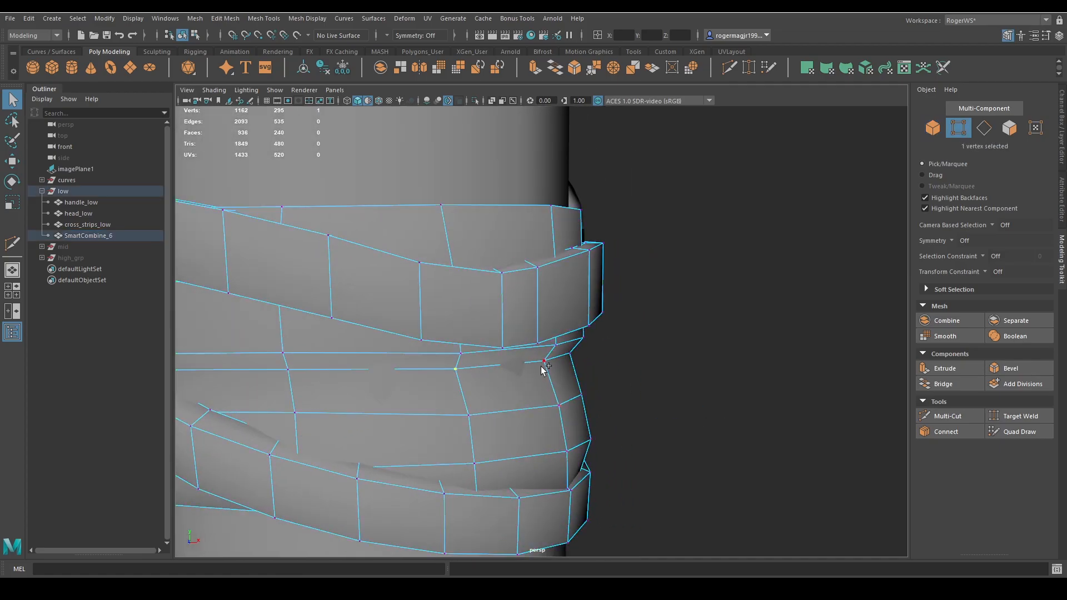
shift+click(544, 362)
key(w)
alt+drag(548, 377, 547, 410)
Nudge the next vertex pairs along the middle strap's upper edge and the row below it to smooth its surface
click(308, 437)
shift+click(472, 410)
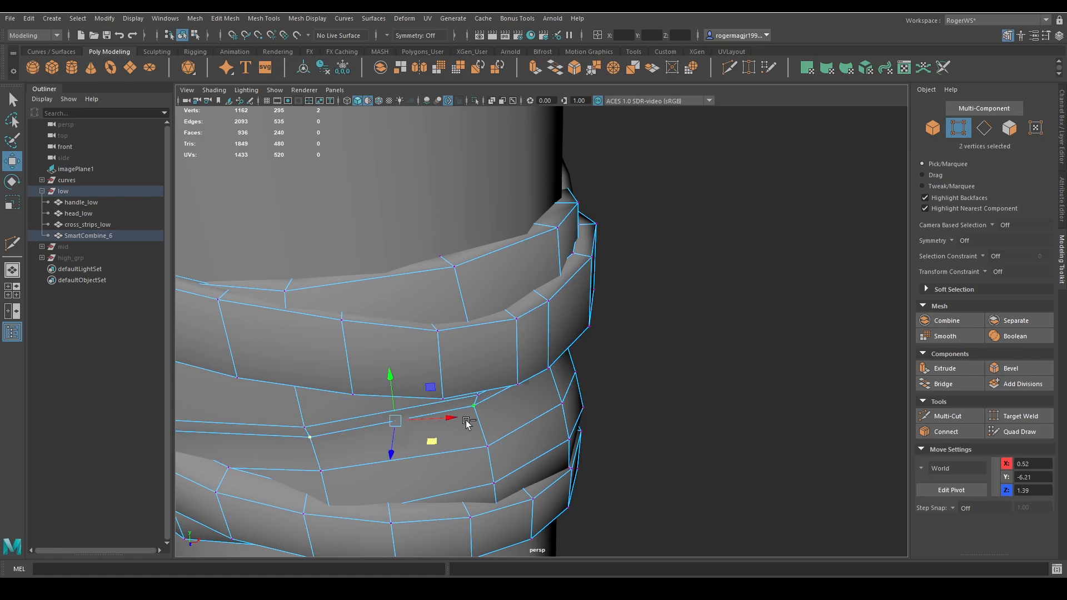
click(321, 471)
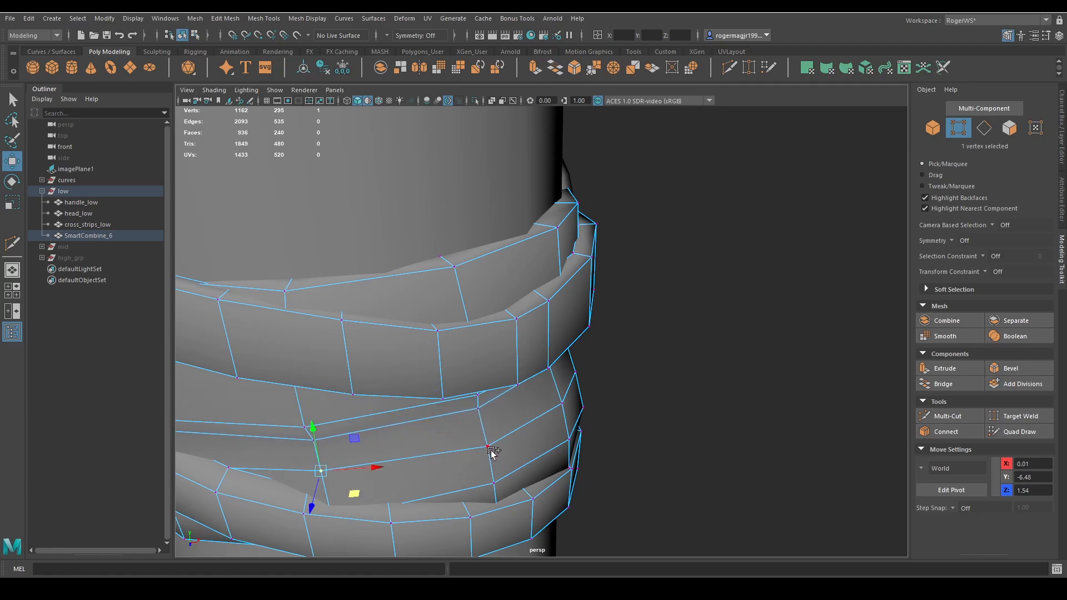
shift+click(487, 446)
key(q)
key(F8)
click(635, 342)
Compare the low-poly straps with the high-poly wraps by toggling the visibility of high_grp, leaving the group hidden
scroll(631, 350, down, 7)
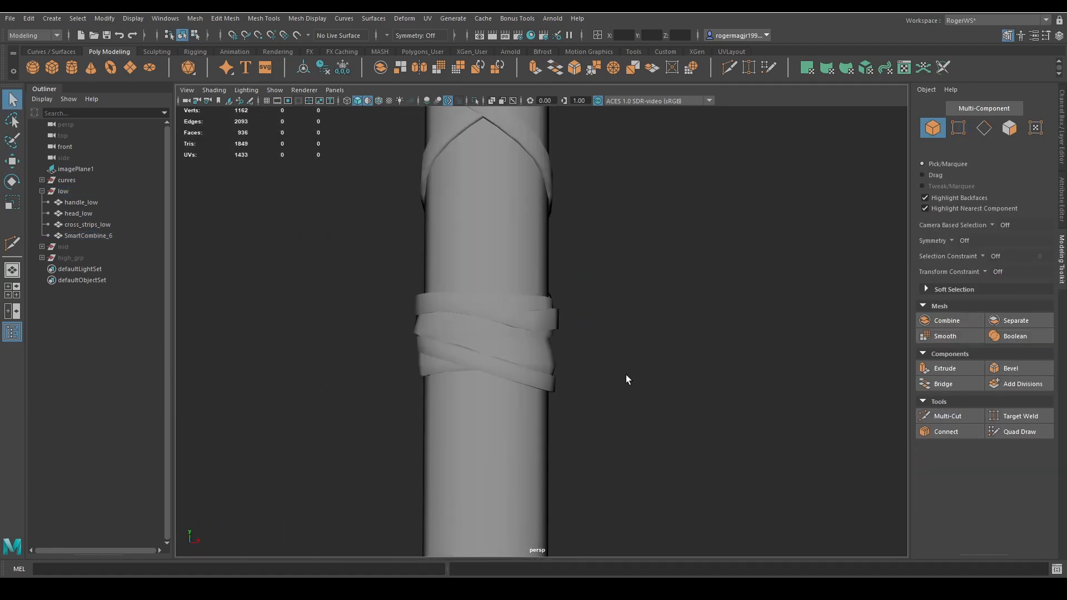
alt+drag(626, 379, 665, 324)
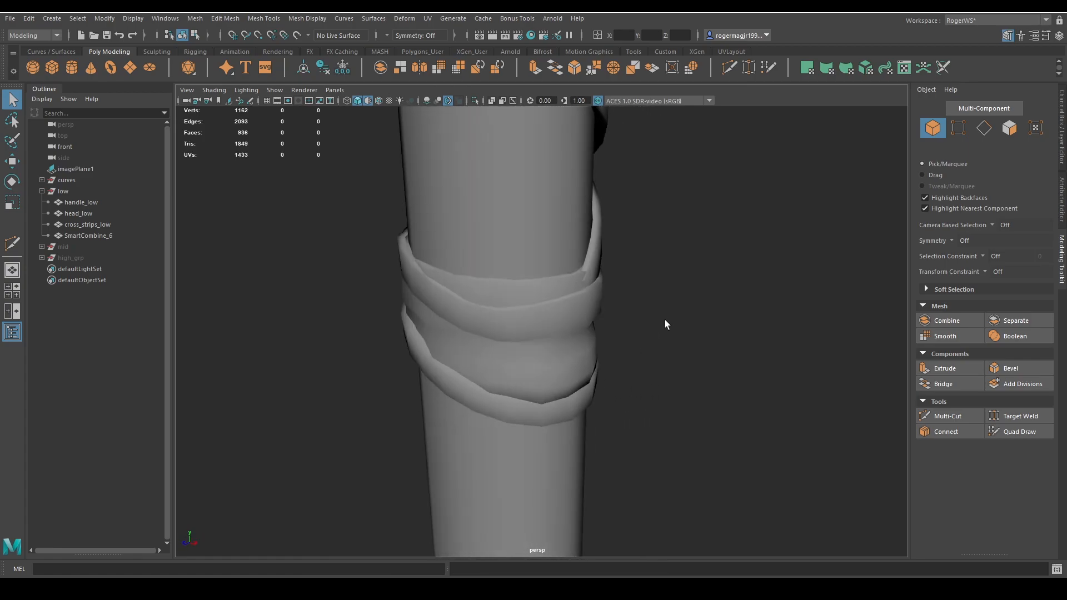
scroll(616, 397, up, 5)
click(87, 260)
key(shift+h)
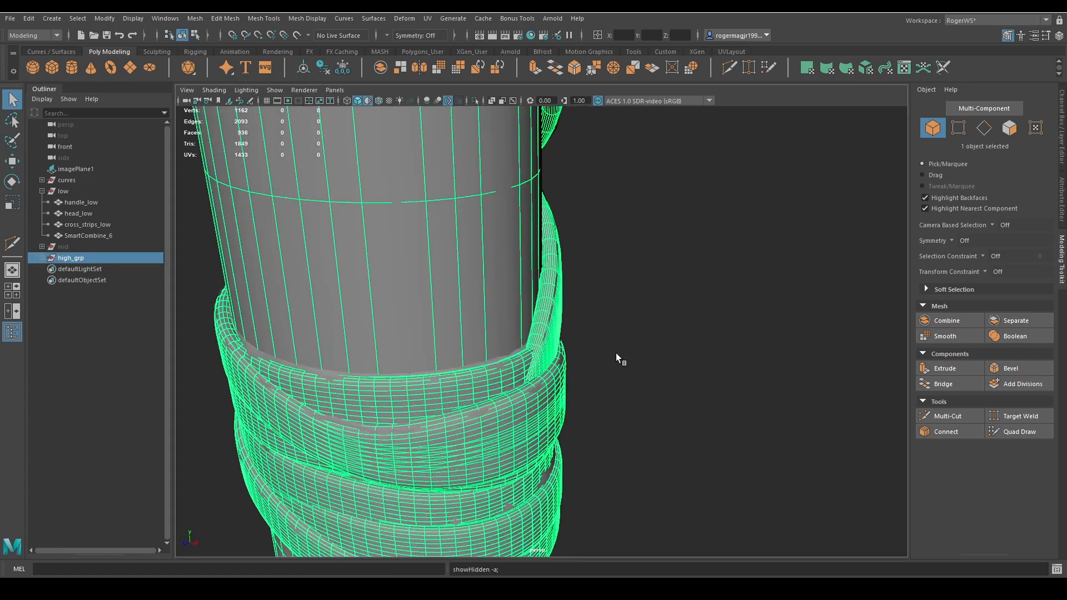
key(ctrl+h)
alt+drag(627, 358, 557, 363)
click(550, 340)
click(91, 257)
key(h)
key(h)
Slide the two upper corner vertices at the lower end of cross_strips_low down to tuck the end behind the wrapped straps
click(556, 364)
alt+drag(603, 390, 539, 400)
right_drag(835, 434, 777, 433)
click(471, 392)
key(w)
key(4)
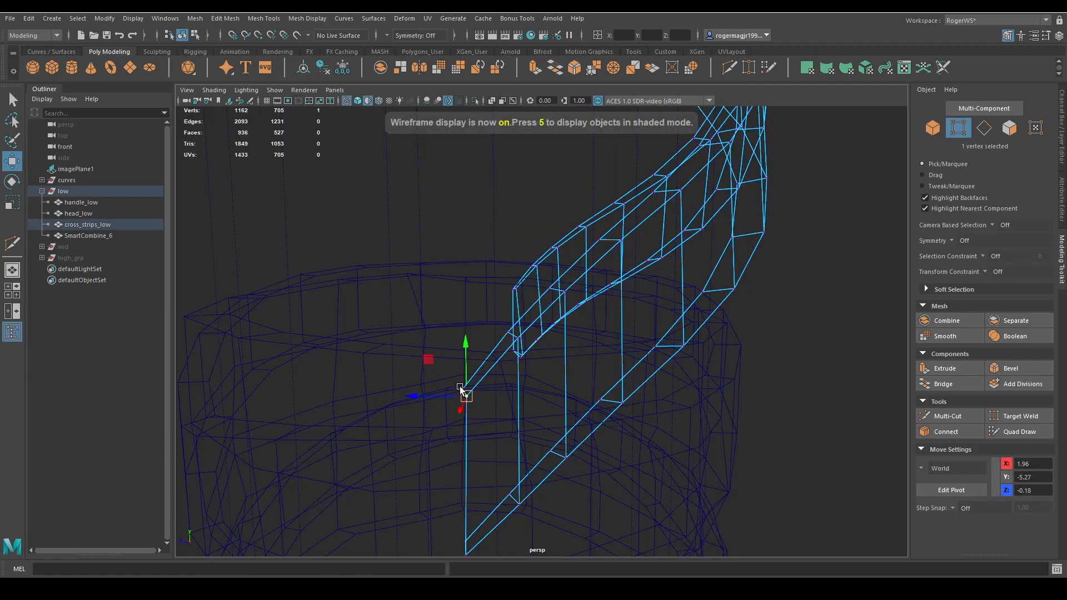
key(q)
drag(460, 389, 475, 402)
key(5)
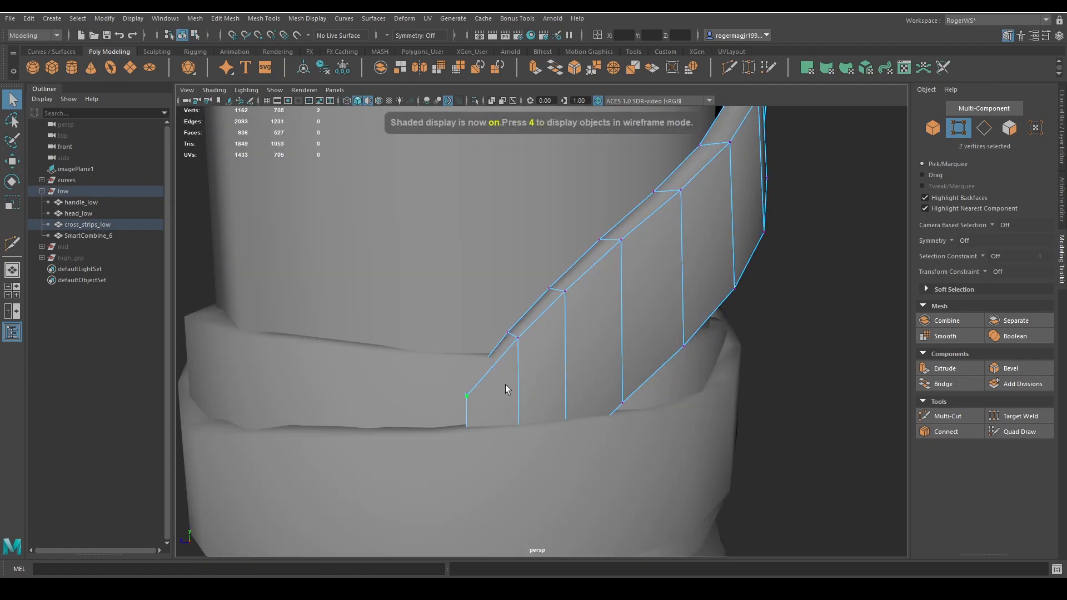
key(w)
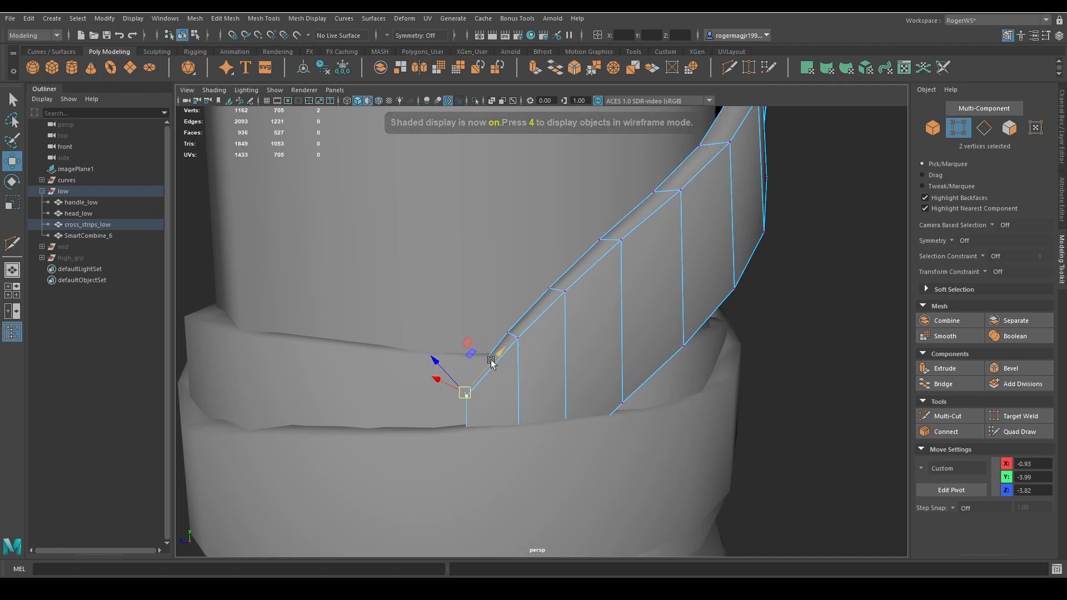
drag(492, 362, 453, 384)
key(q)
right_drag(469, 412, 520, 383)
Check the tucked end of the cross strip in object mode and save the scene
scroll(781, 357, down, 5)
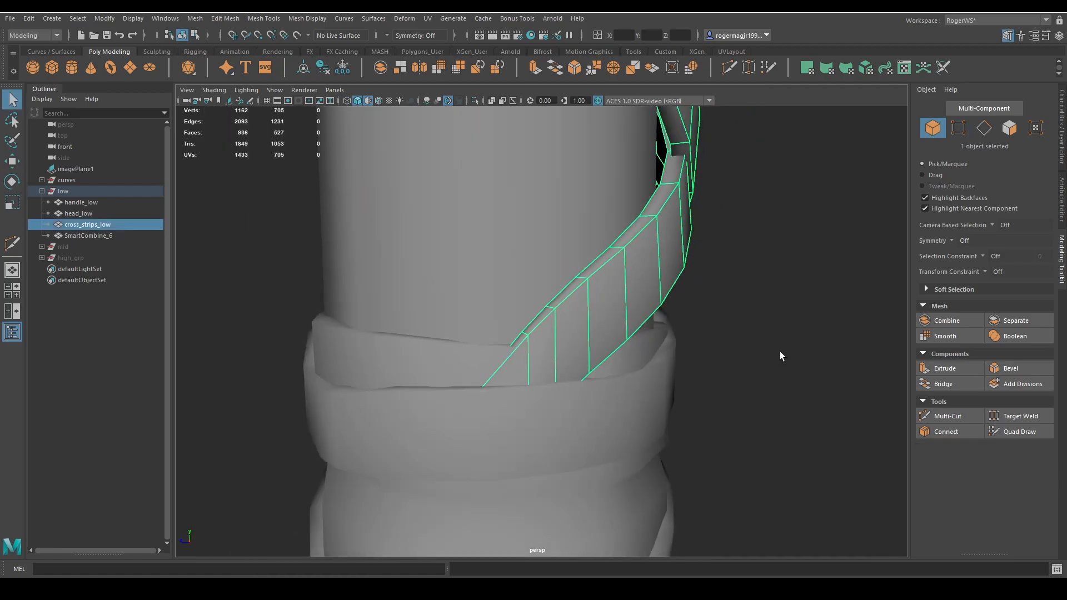
click(778, 359)
alt+drag(729, 385, 695, 388)
key(ctrl+s)
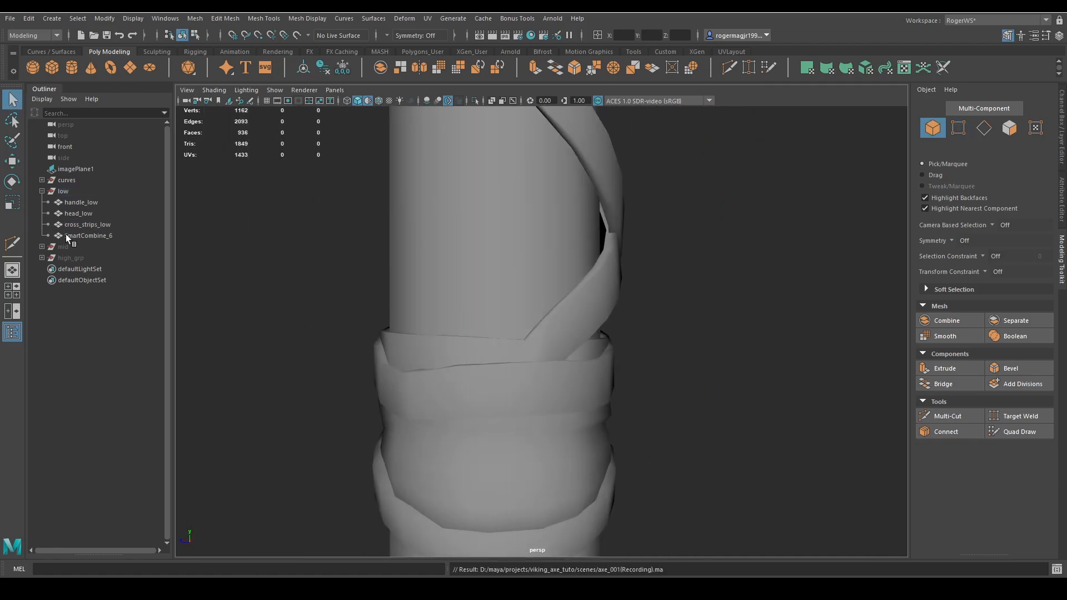
Examine the low-poly straps along the whole handle from several angles
click(83, 258)
scroll(690, 297, down, 4)
alt+drag(691, 297, 539, 340)
scroll(539, 341, down, 4)
scroll(542, 340, down, 4)
alt+middle_drag(577, 339, 595, 383)
alt+drag(655, 398, 610, 355)
alt+middle_drag(570, 378, 621, 312)
alt+drag(621, 312, 600, 317)
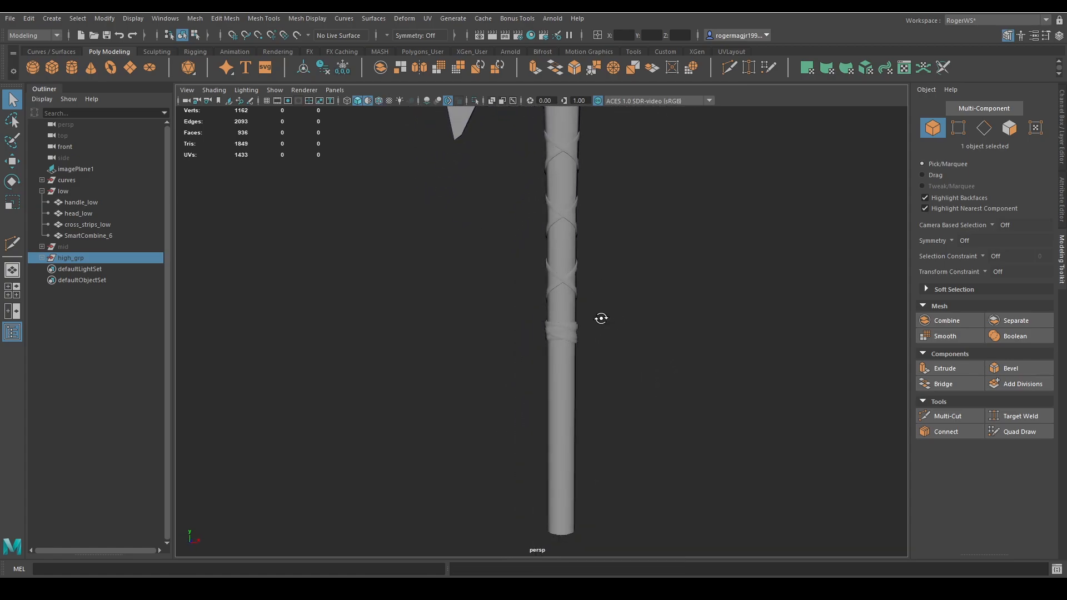
Save the scene, then unhide the mid group and isolate it around the handle's lower grip
key(ctrl+s)
click(78, 248)
key(h)
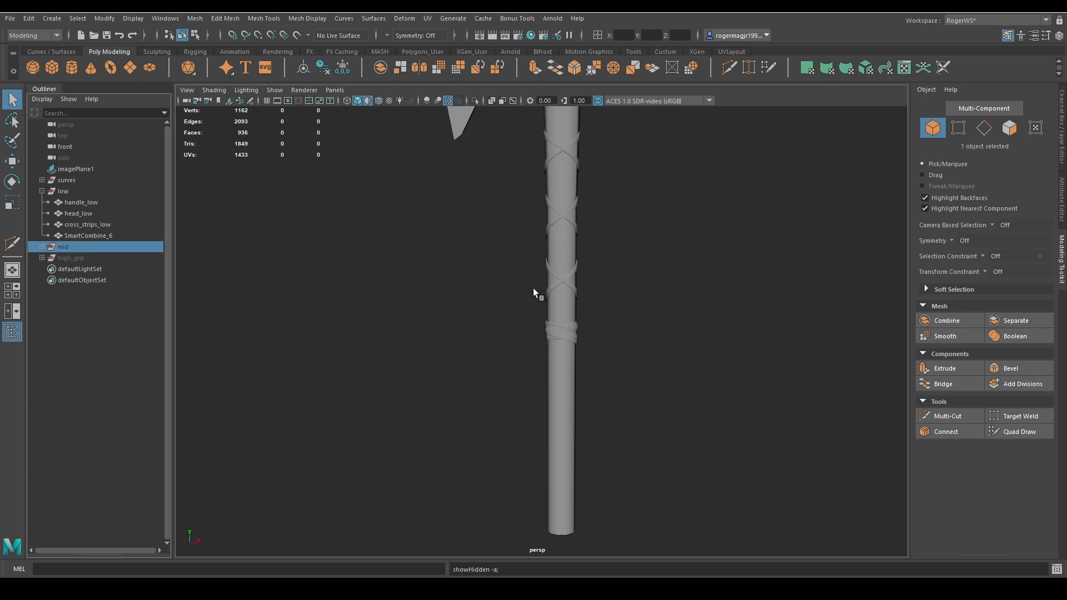
scroll(594, 367, up, 4)
key(ctrl+1)
alt+right_drag(587, 368, 642, 379)
alt+middle_drag(642, 378, 589, 276)
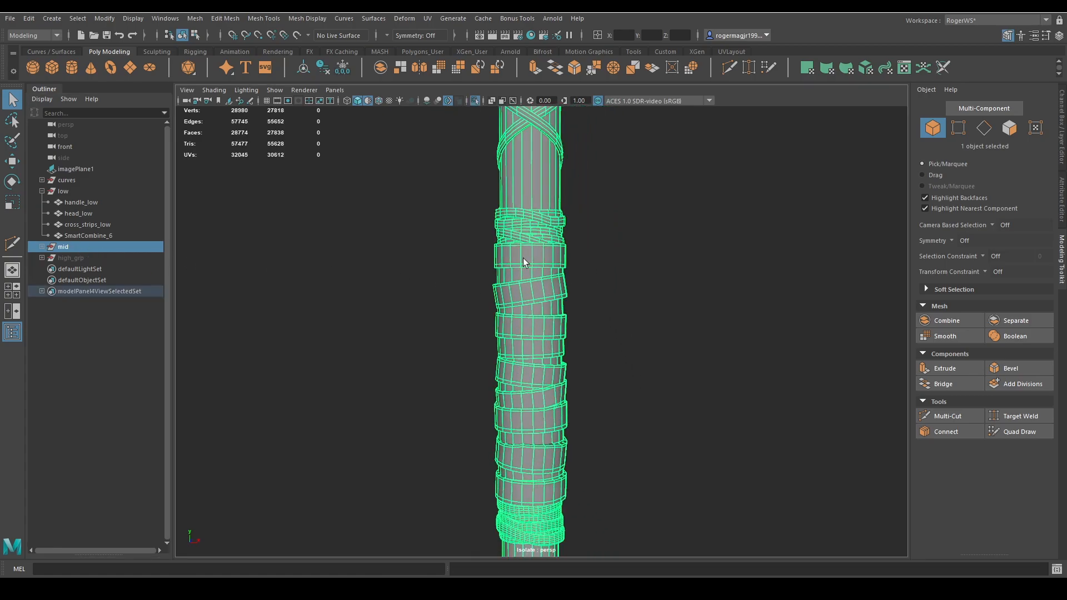
Select the wrap pieces around the mid group's lower grip and drop the lower-end pieces from the selection
click(522, 258)
alt+middle_drag(400, 261, 396, 218)
scroll(393, 200, down, 4)
drag(373, 175, 693, 429)
scroll(594, 444, up, 5)
alt+middle_drag(591, 423, 542, 372)
ctrl+drag(330, 455, 650, 371)
key(f)
Deselect the cross strips and the thin straps above the grip, keeping only the 15 wide grip wraps selected
alt+right_drag(591, 376, 567, 378)
alt+drag(575, 378, 645, 364)
ctrl+drag(639, 358, 391, 324)
scroll(417, 332, up, 5)
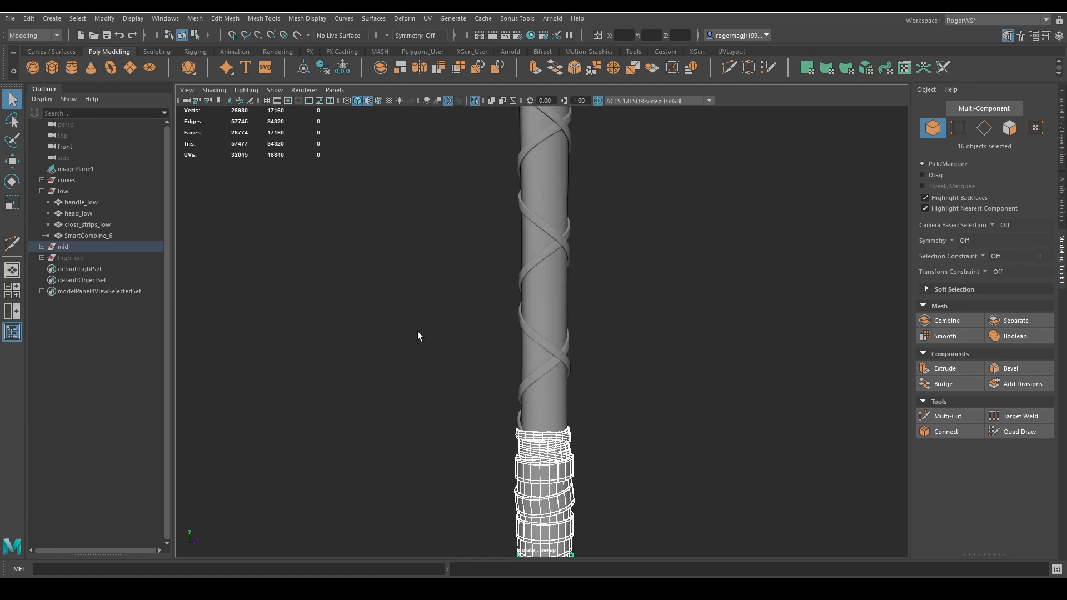
alt+middle_drag(570, 396, 558, 299)
alt+drag(557, 299, 481, 329)
scroll(478, 327, up, 1)
alt+right_drag(478, 328, 584, 340)
ctrl+click(613, 337)
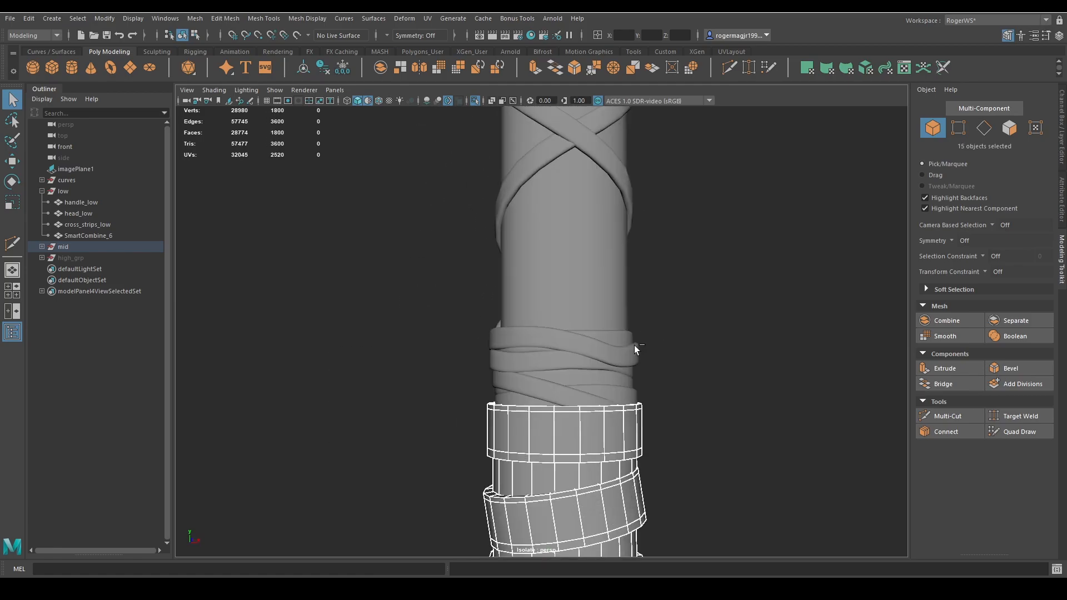
Try moving the selected grip wraps away from the handle, and undo the move
alt+drag(614, 363, 603, 389)
alt+right_drag(603, 389, 542, 411)
key(w)
drag(590, 409, 737, 374)
alt+right_drag(737, 373, 637, 390)
key(ctrl+z)
alt+drag(637, 390, 664, 369)
key(w)
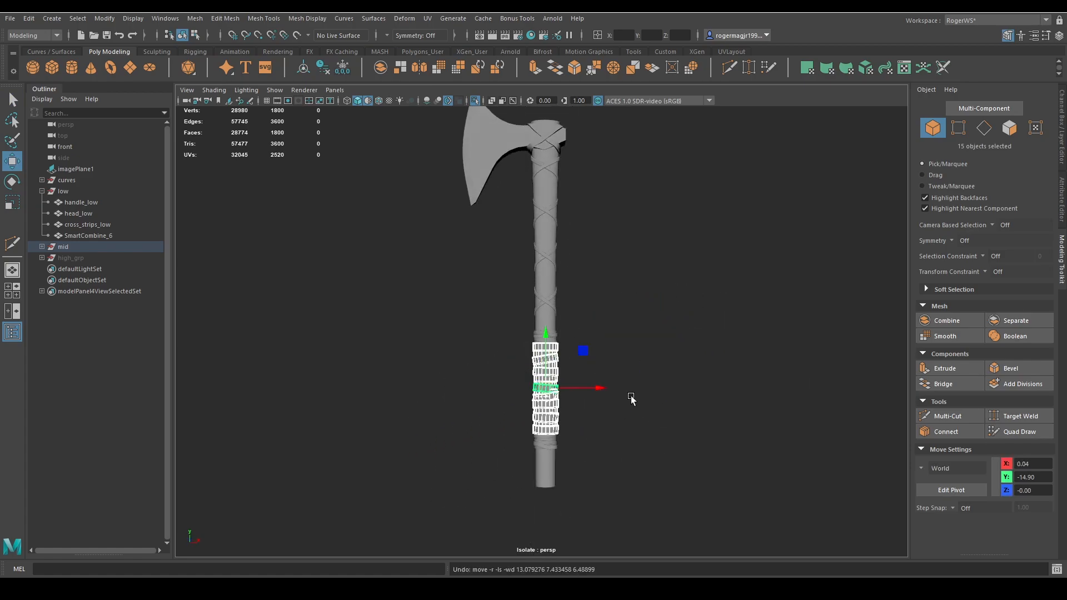
alt+drag(595, 412, 583, 430)
alt+right_drag(564, 389, 593, 381)
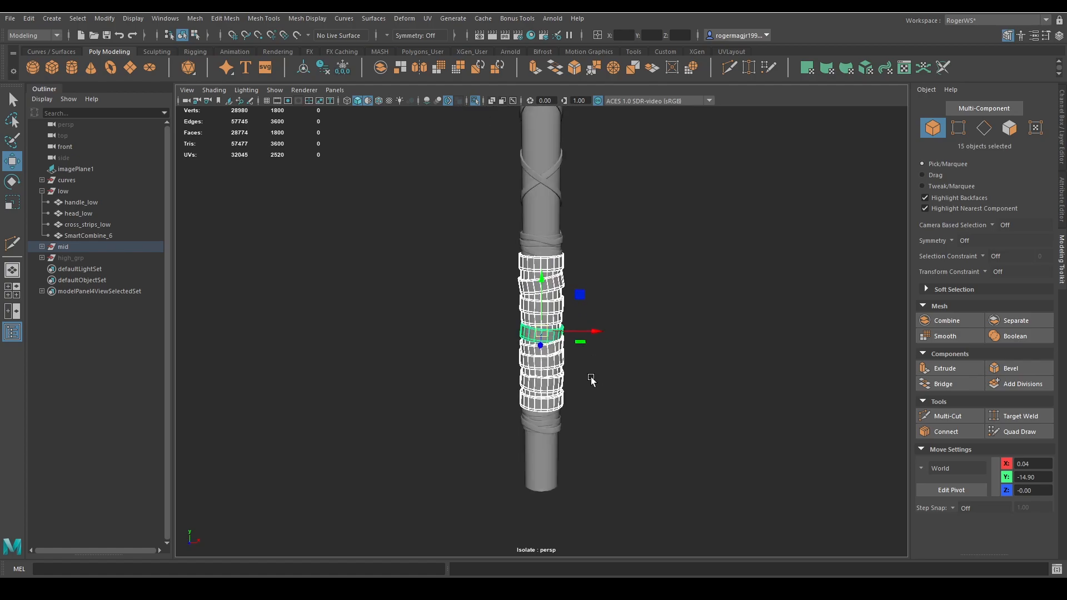
Save the scene and test a shift of the selected grip wraps along the X axis, undoing it
key(ctrl+s)
alt+drag(595, 340, 590, 356)
drag(586, 330, 598, 329)
key(ctrl+z)
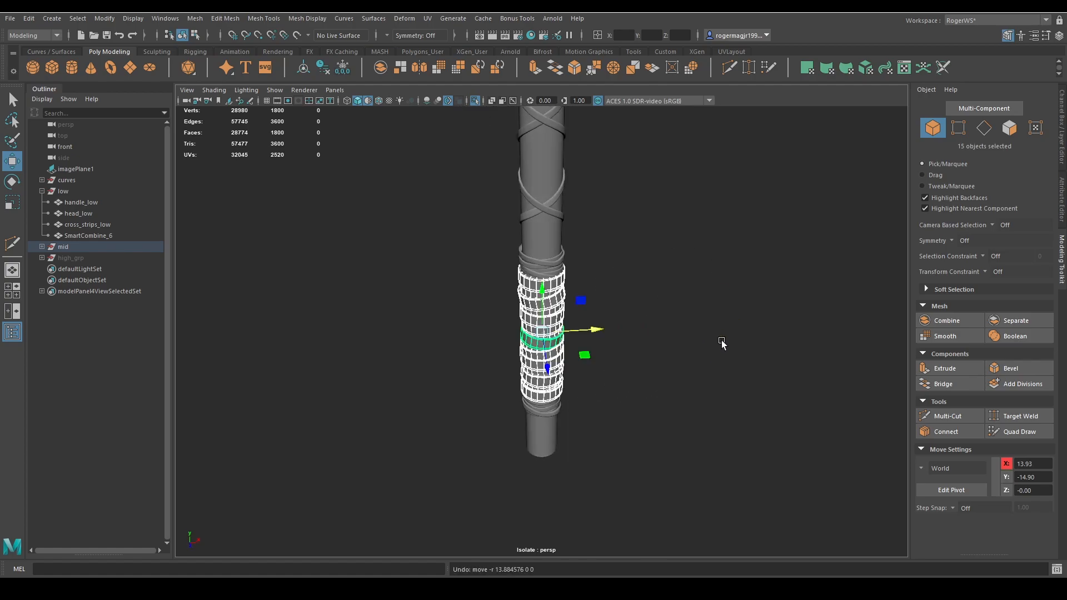
Create unparented duplicates of the 15 selected grip wraps and hide the mid group
key(q)
key(ctrl+d)
key(shift+p)
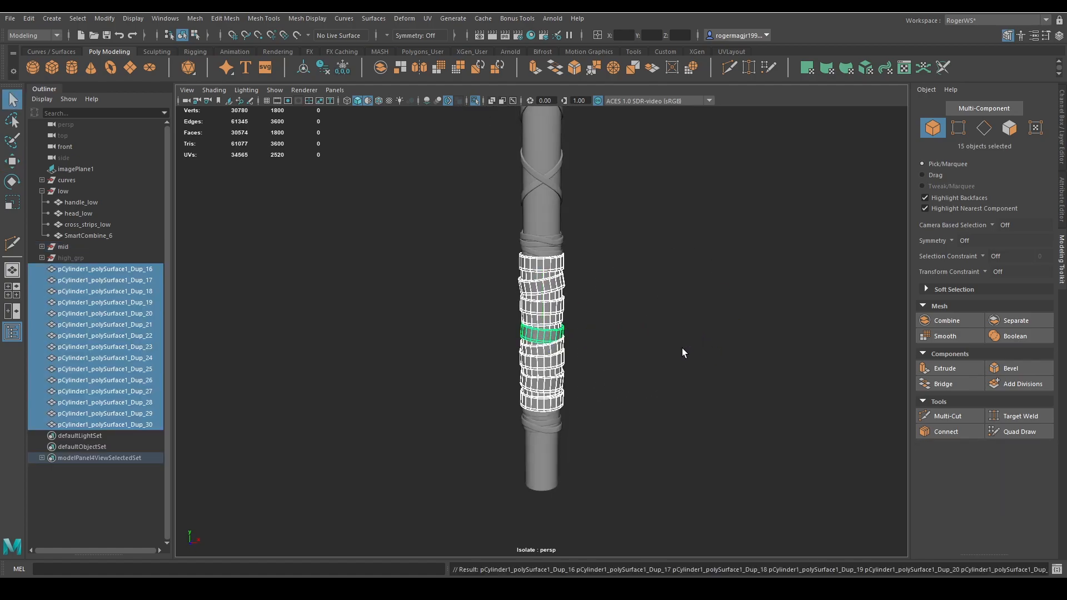
click(70, 247)
key(ctrl+h)
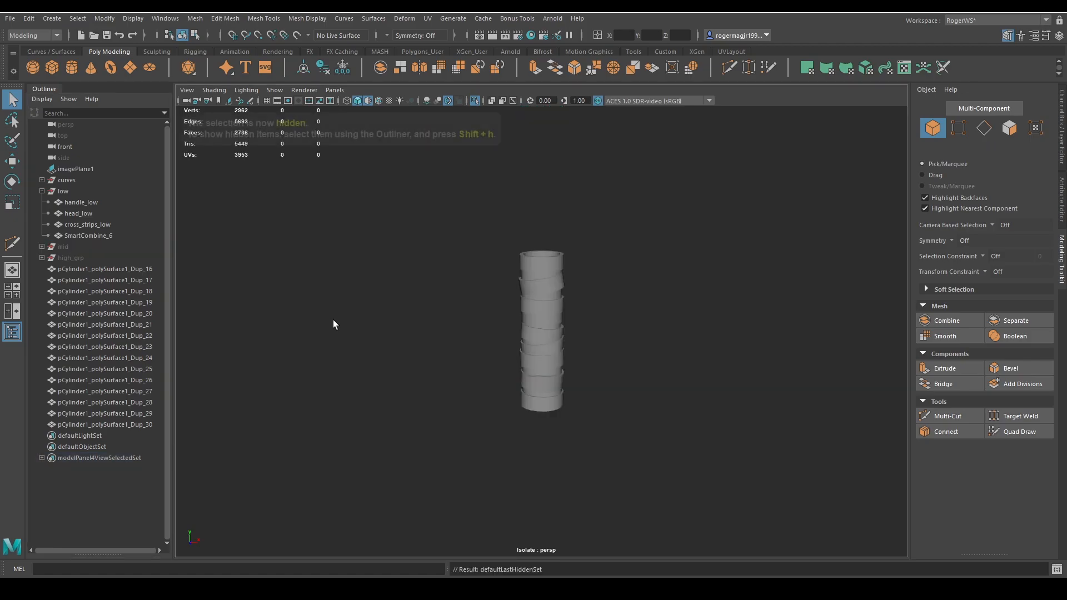
Turn on smooth preview for the duplicated grip wraps and combine them into one mesh
key(3)
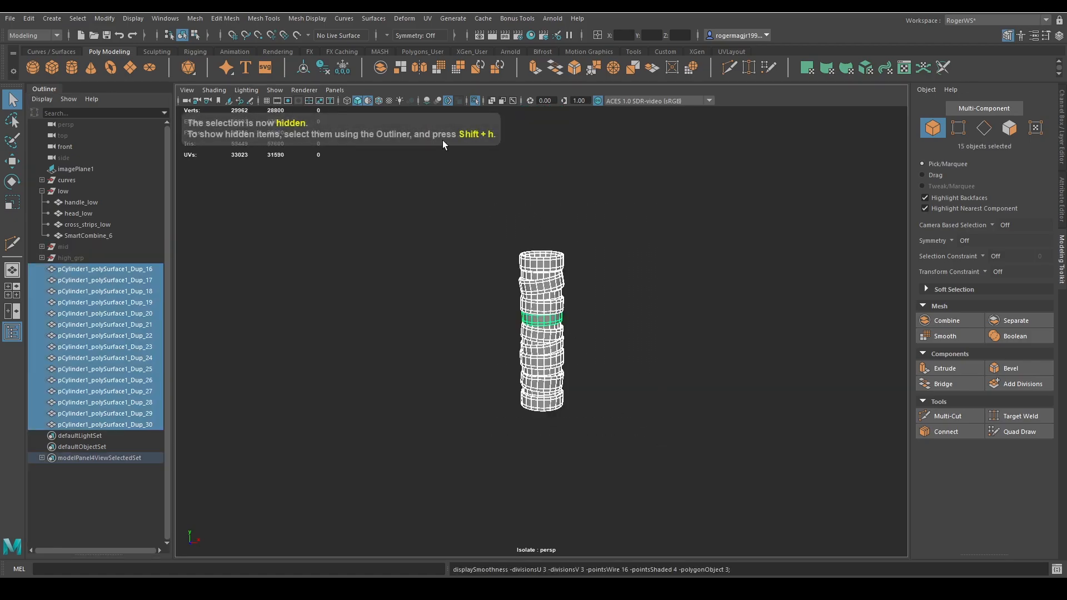
click(381, 71)
scroll(525, 222, up, 6)
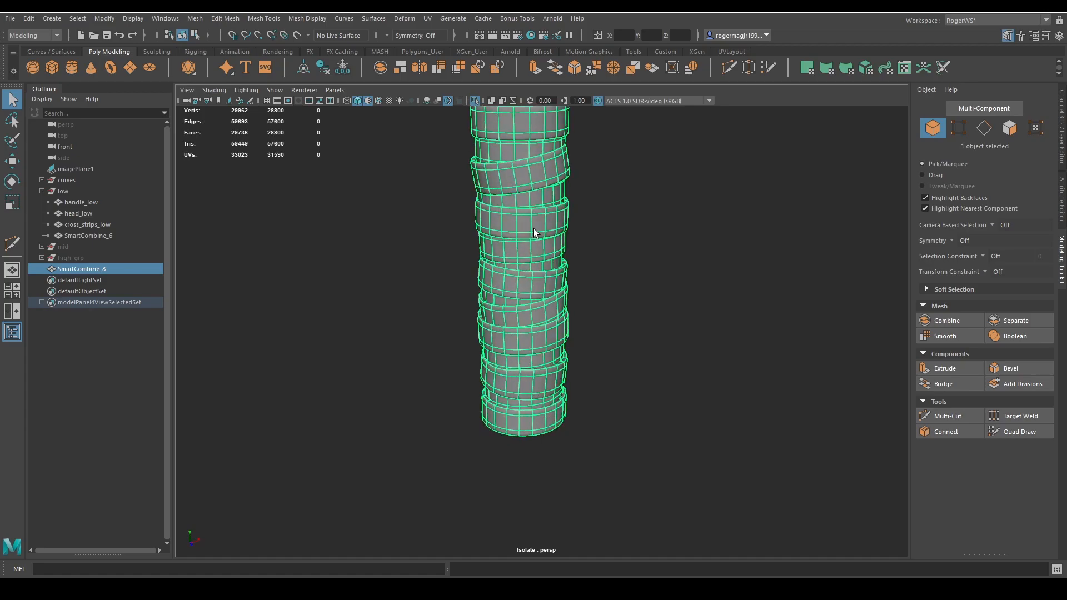
alt+middle_drag(567, 165, 612, 278)
click(663, 267)
click(566, 243)
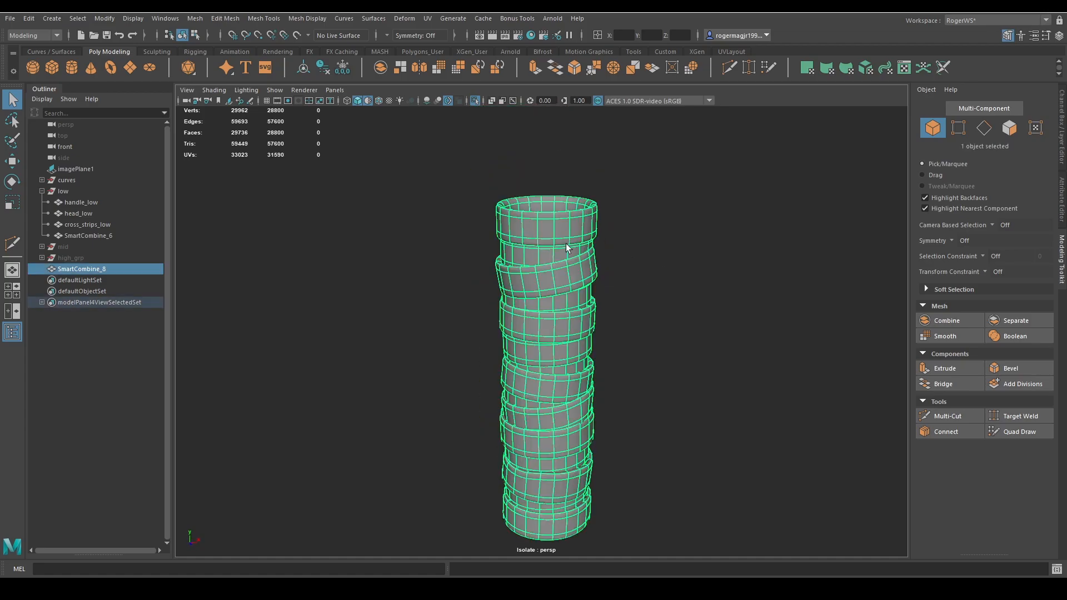
Smooth the wrapped handle mesh SmartCombine_8 to increase its subdivision, and deselect it
shift+right_drag(649, 175, 628, 246)
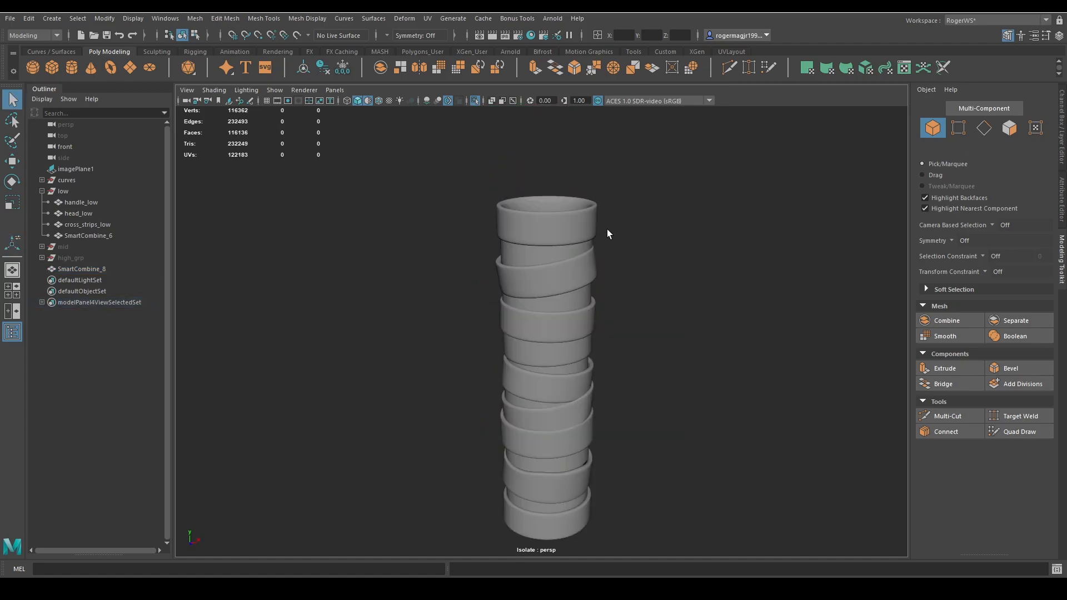
click(624, 253)
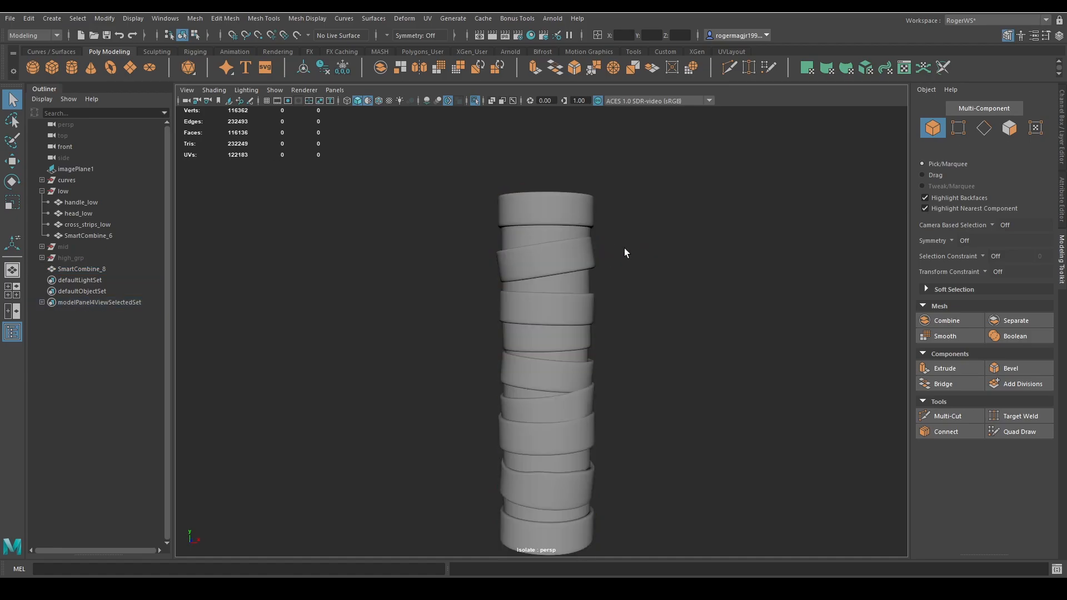
key(alt+5)
key(alt+5)
mouse_move(594, 309)
alt+middle_down()
mouse_move(597, 233)
mouse_move(603, 248)
alt+middle_up()
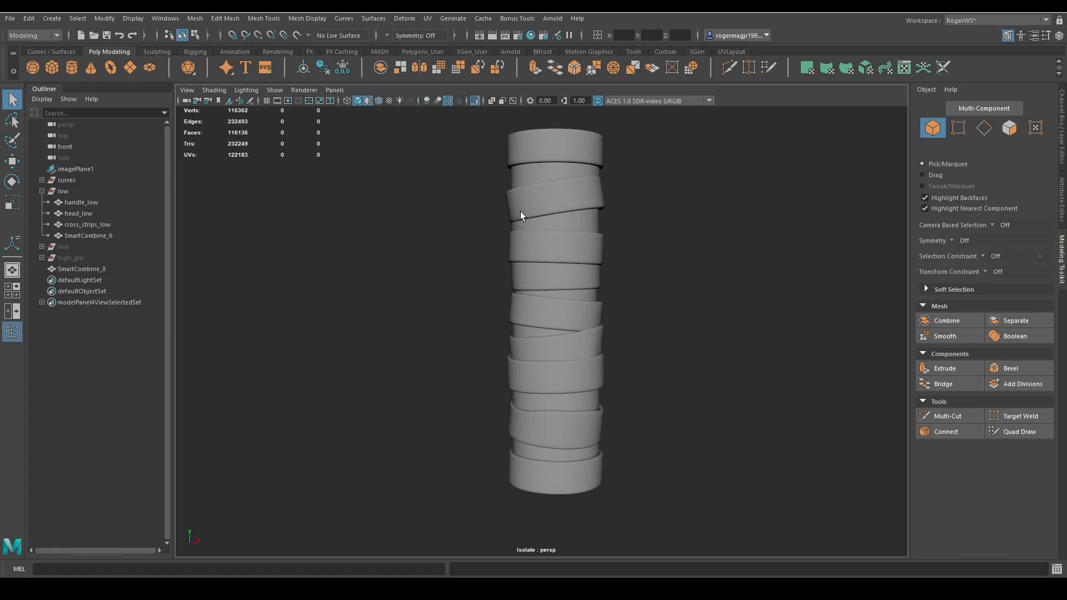
alt+middle_drag(626, 244, 609, 326)
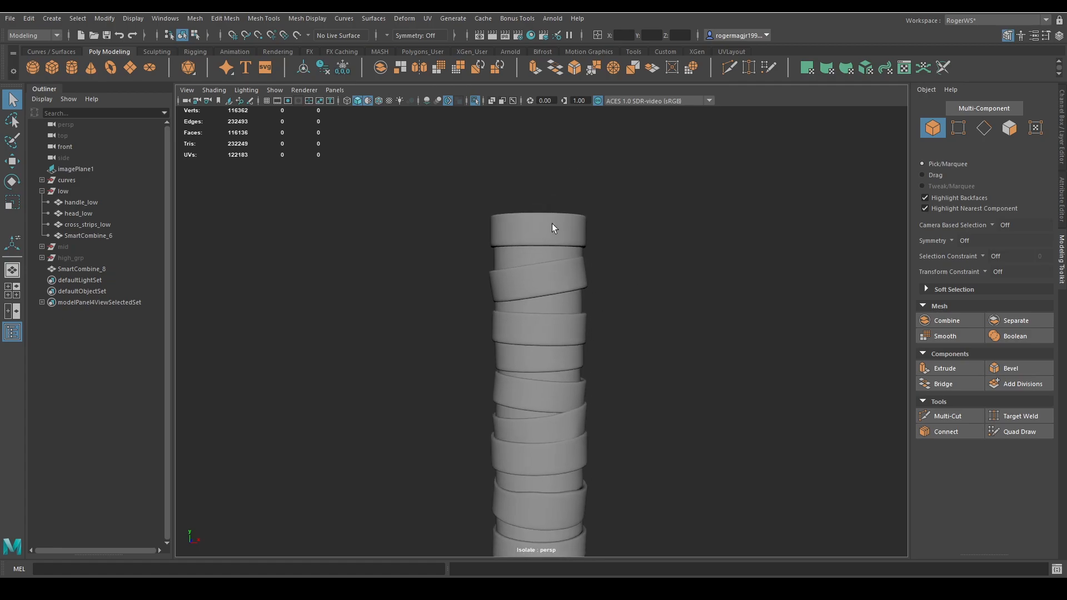
Make the smoothed SmartCombine_8 mesh a live surface and activate Quad Draw for retopology
click(556, 229)
click(297, 35)
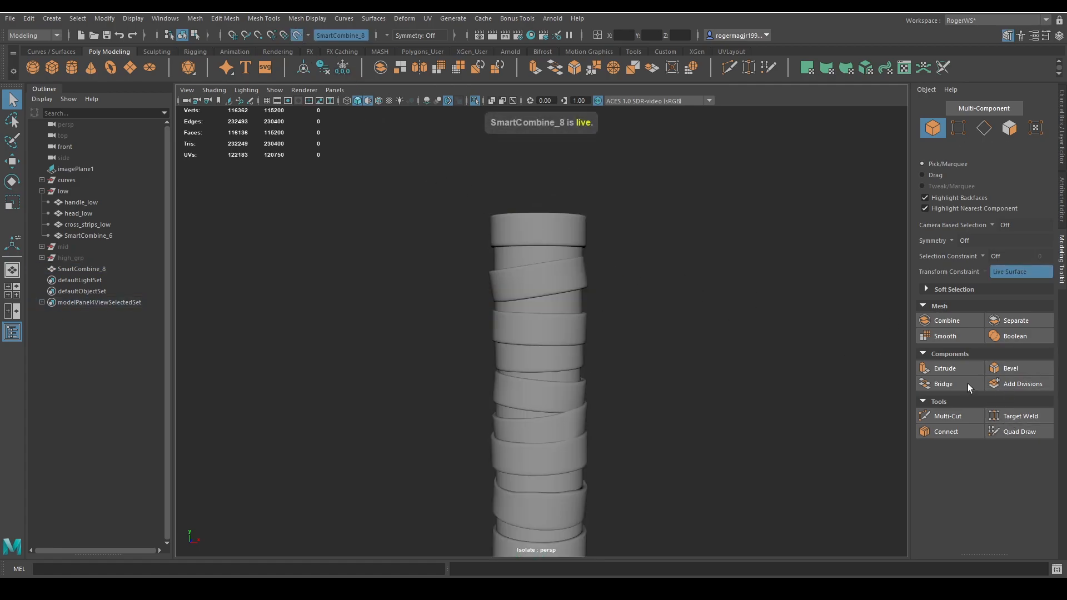
click(1019, 432)
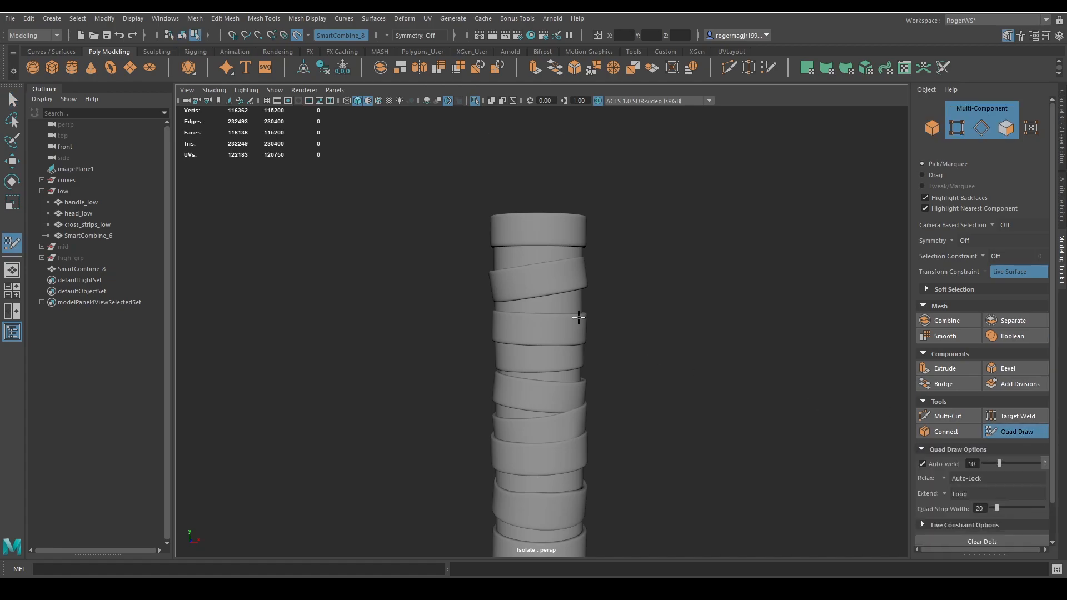
Draw the first three connected quads around the outside of the topmost wrap band, spanning its full height
scroll(557, 210, up, 5)
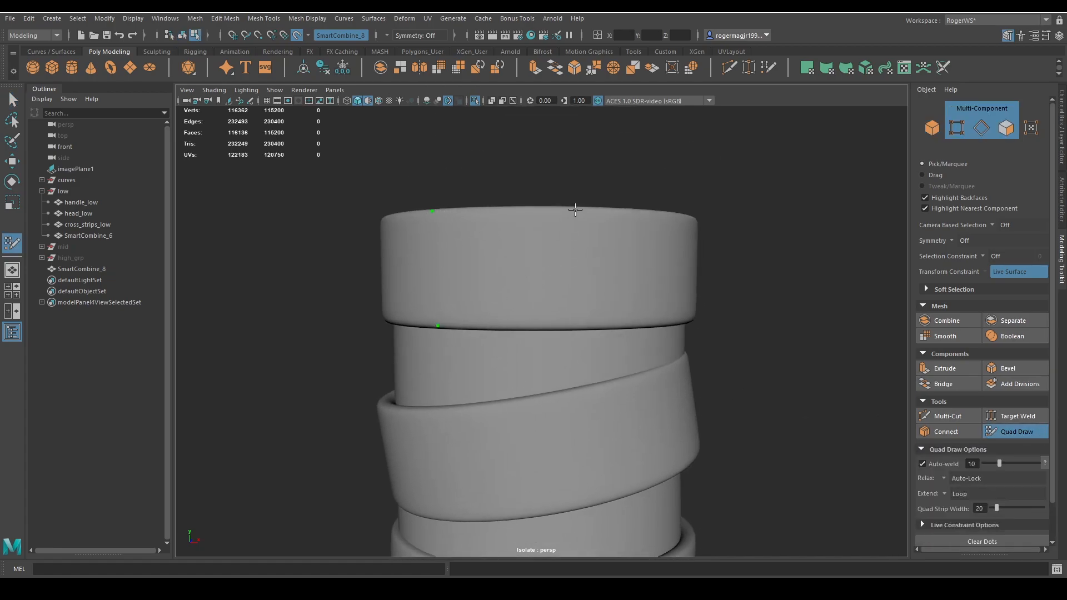
shift+click(513, 249)
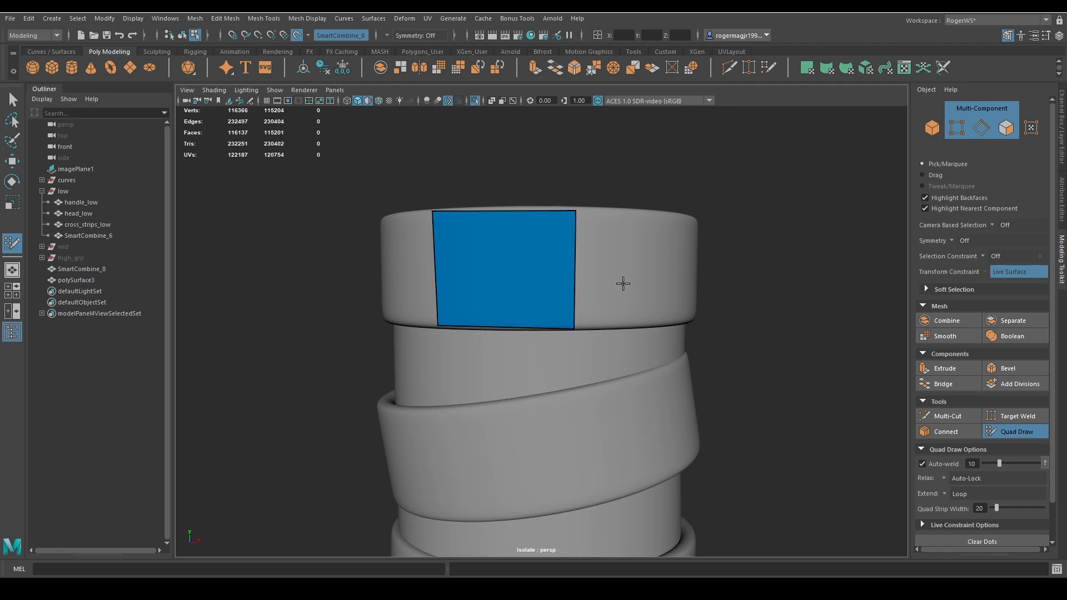
scroll(560, 281, down, 3)
click(560, 314)
shift+click(530, 290)
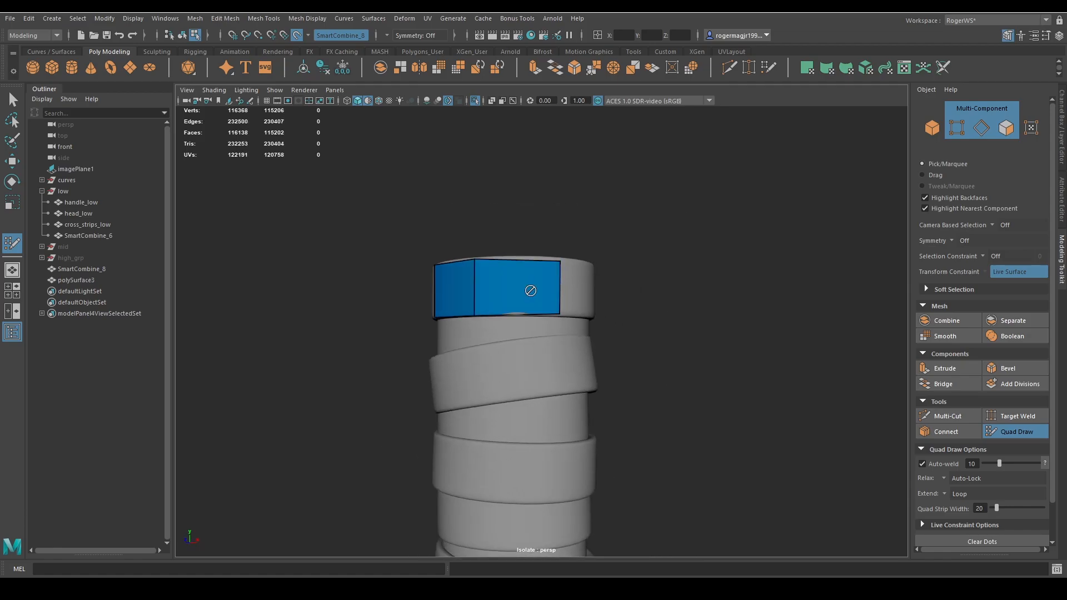
alt+drag(529, 290, 448, 286)
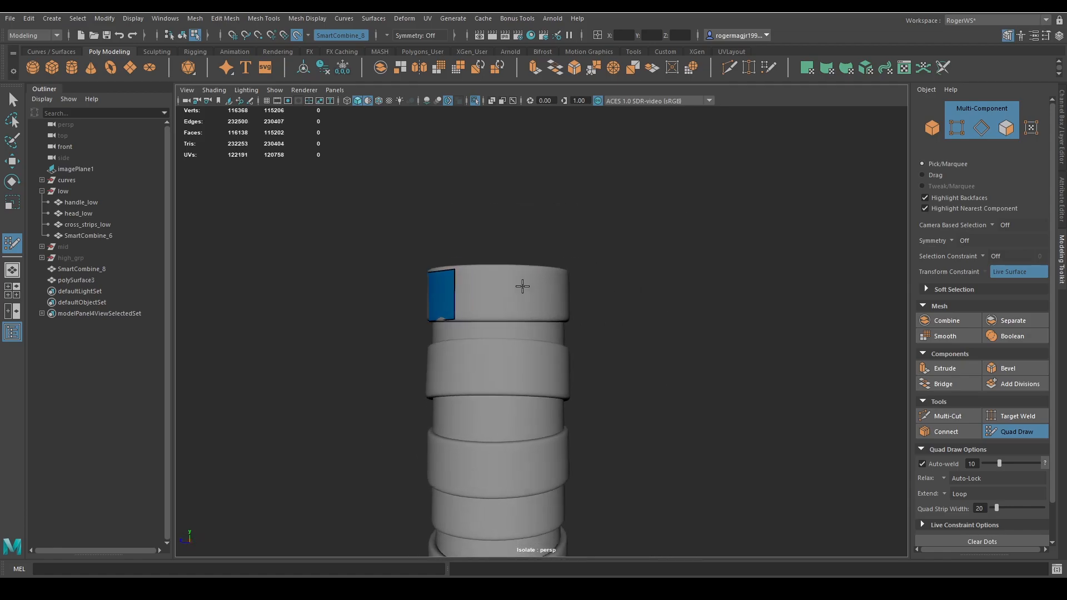
shift+click(522, 315)
Continue the quad strip around the topmost band with five more quads until the ring closes
alt+drag(521, 315, 539, 272)
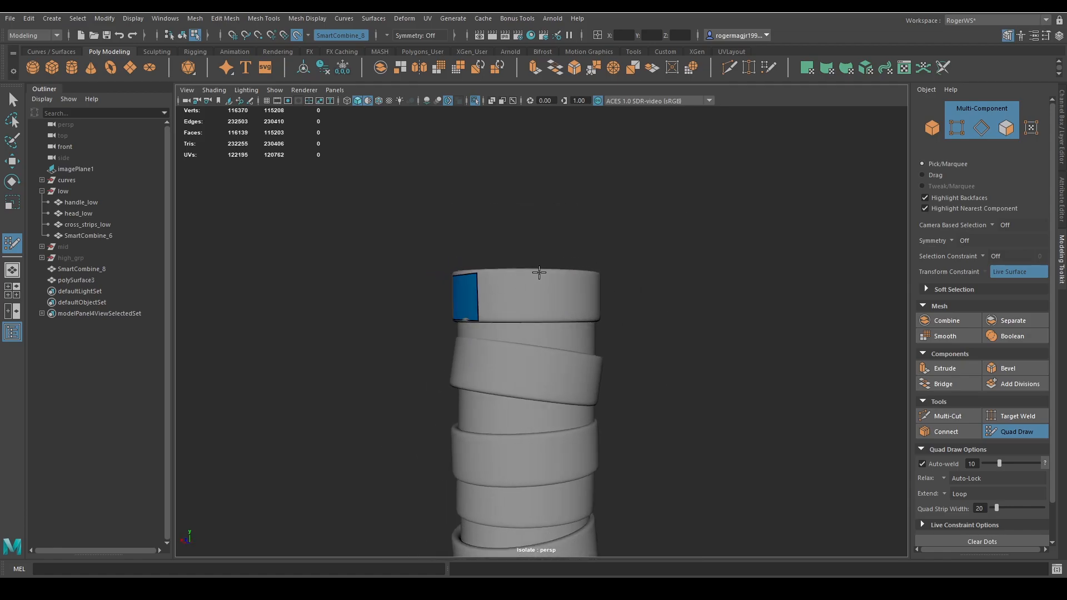
shift+click(565, 315)
key(ctrl+z)
shift+click(496, 295)
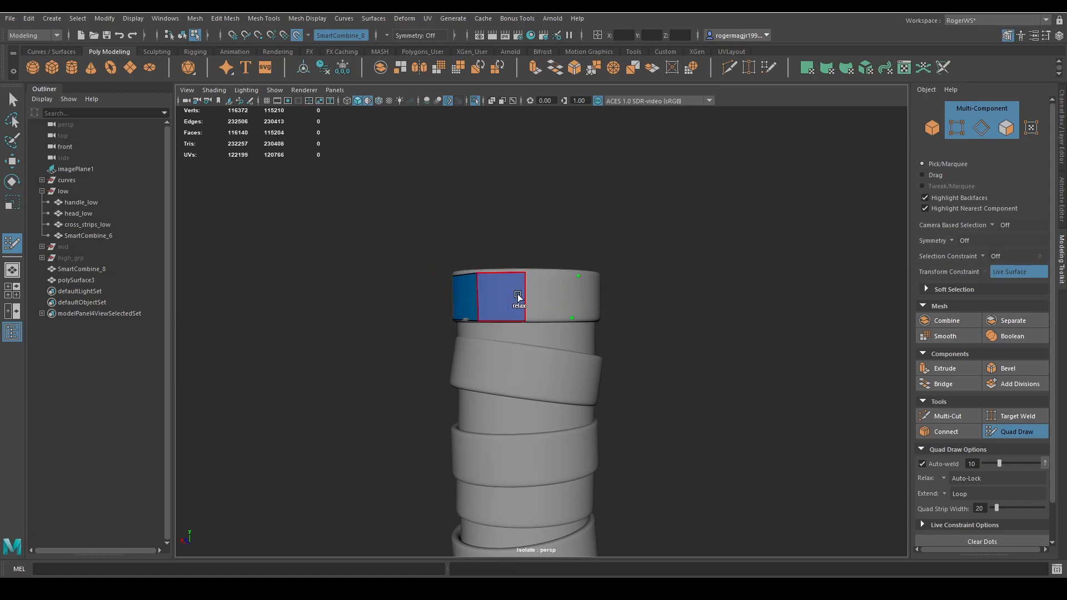
shift+click(549, 292)
mouse_move(622, 297)
alt+mouse_down()
mouse_move(613, 276)
mouse_move(560, 300)
alt+mouse_up()
shift+click(574, 300)
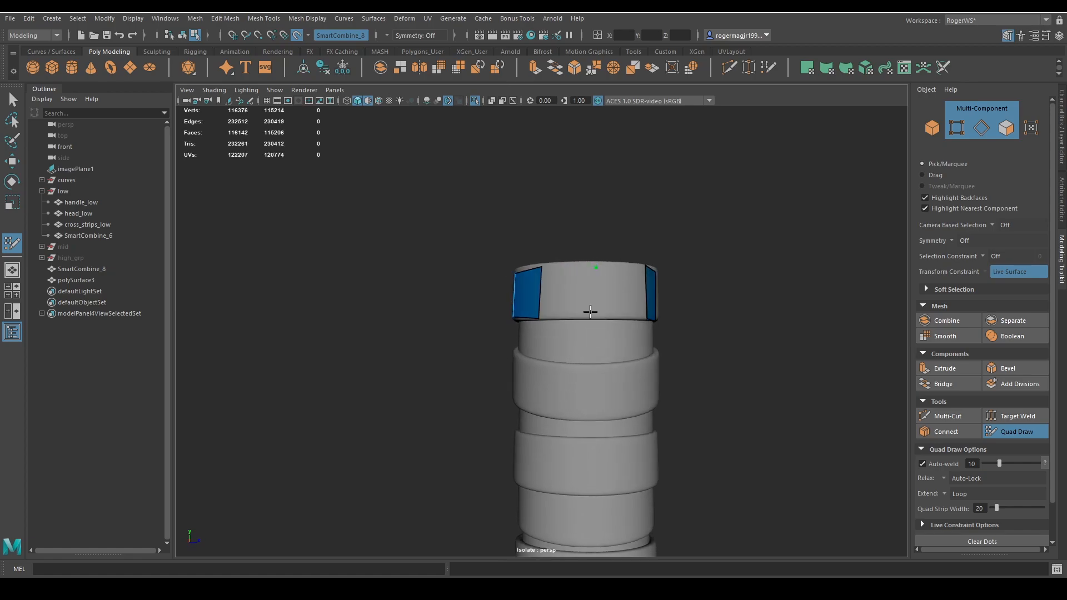
shift+click(577, 294)
shift+click(622, 290)
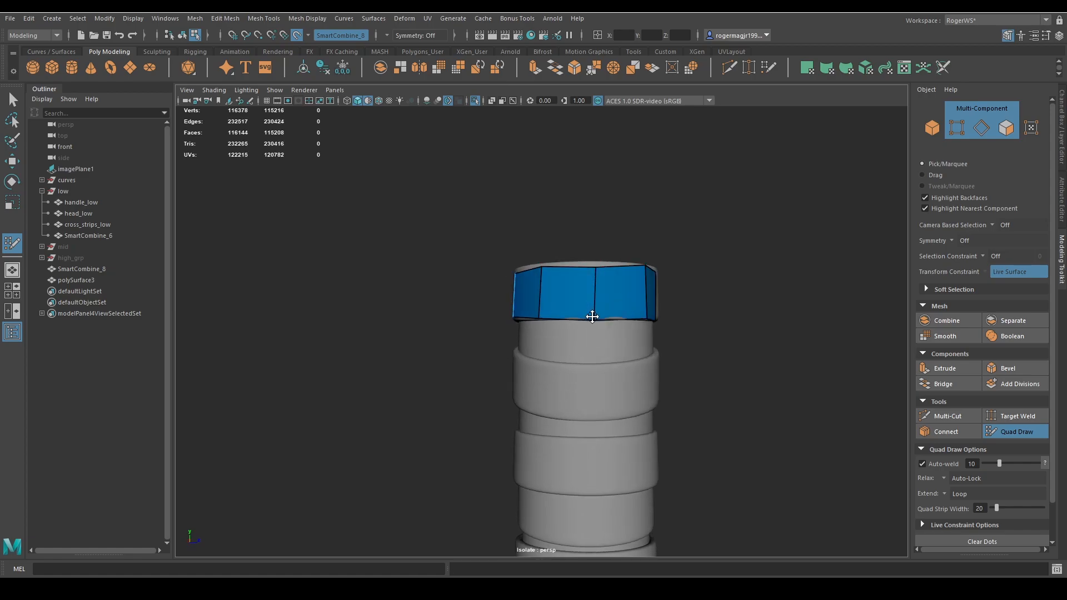
Insert a vertical edge in a wide quad of the top band's strip and move it to the quad's middle
alt+drag(567, 286, 631, 295)
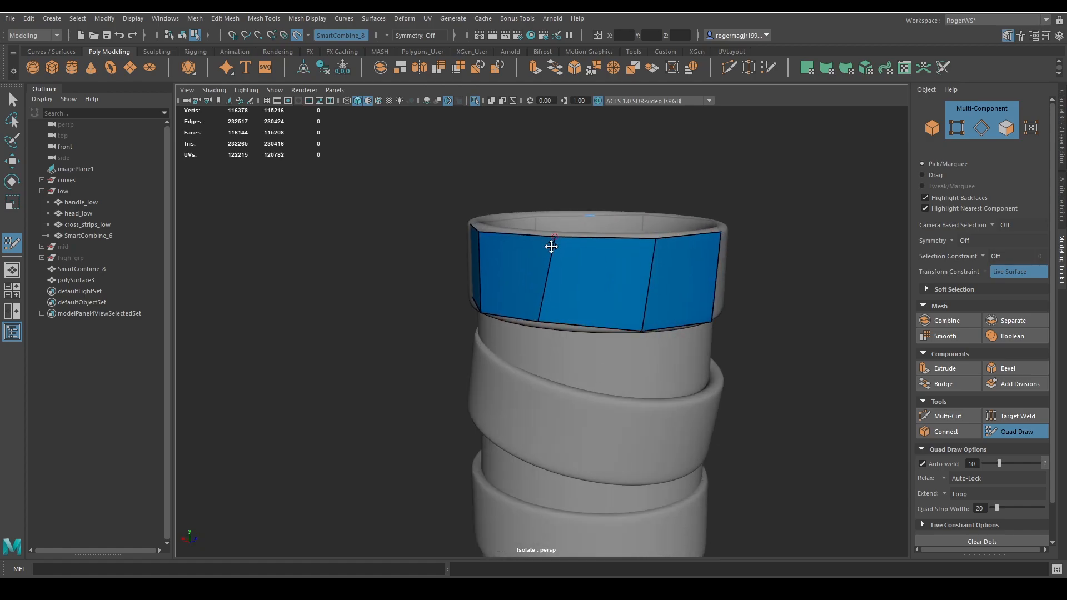
alt+drag(550, 245, 472, 240)
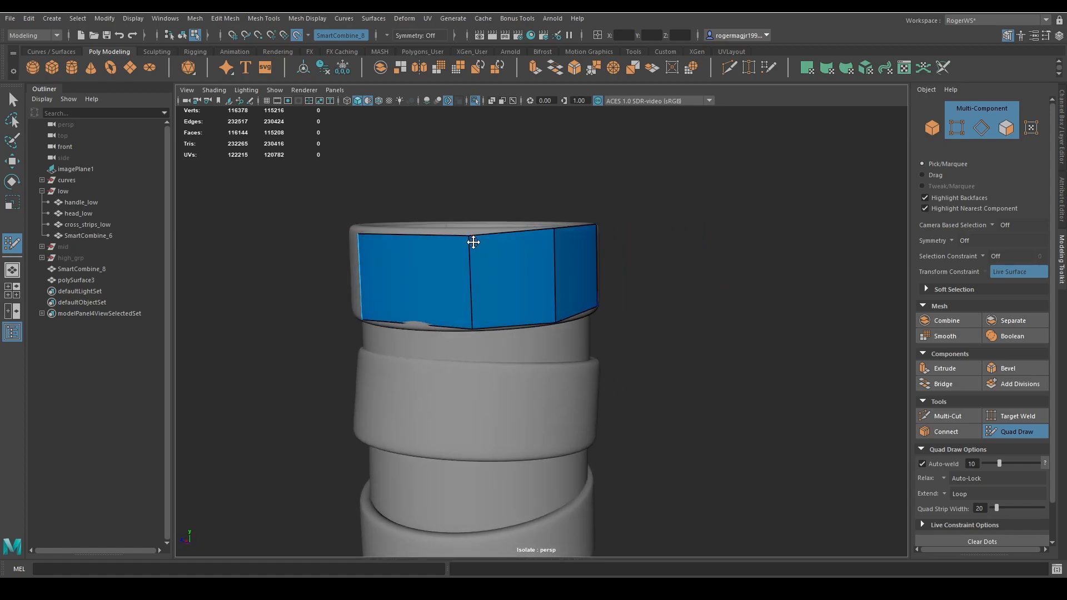
scroll(431, 258, down, 2)
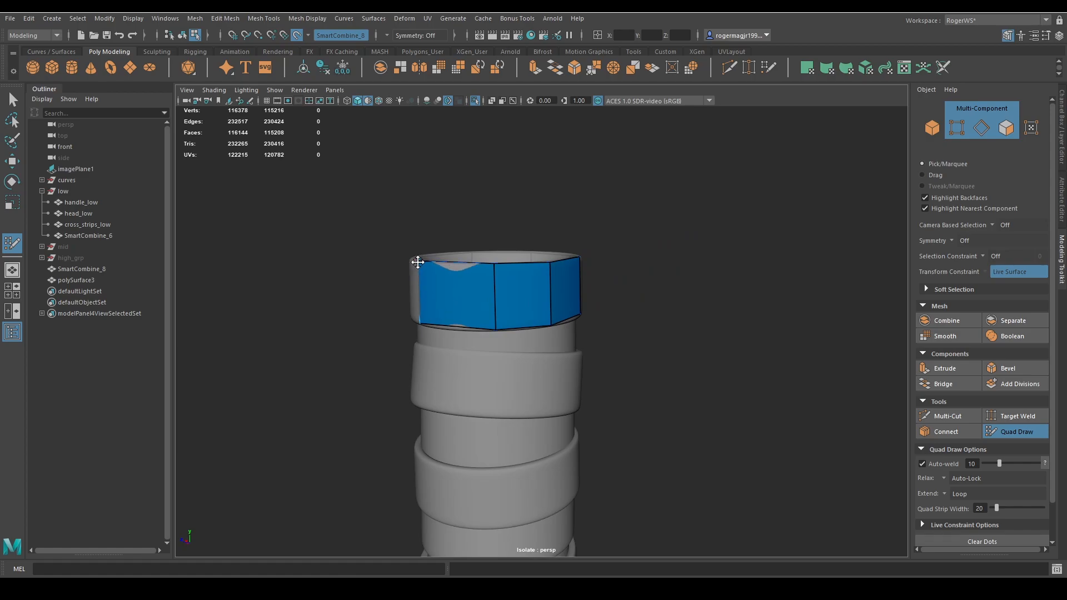
alt+drag(425, 265, 548, 278)
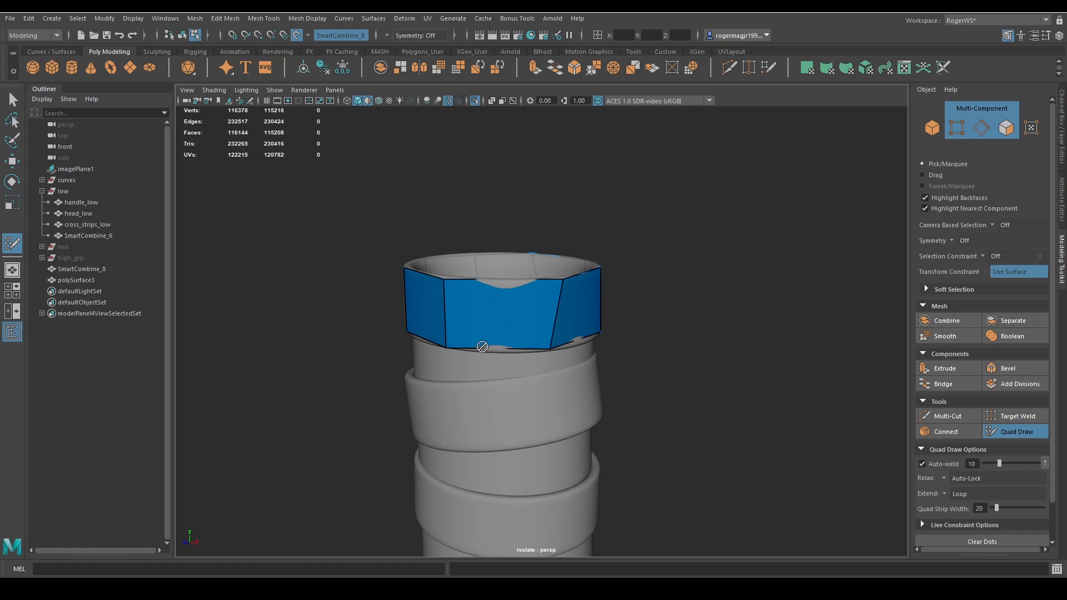
alt+drag(482, 347, 537, 275)
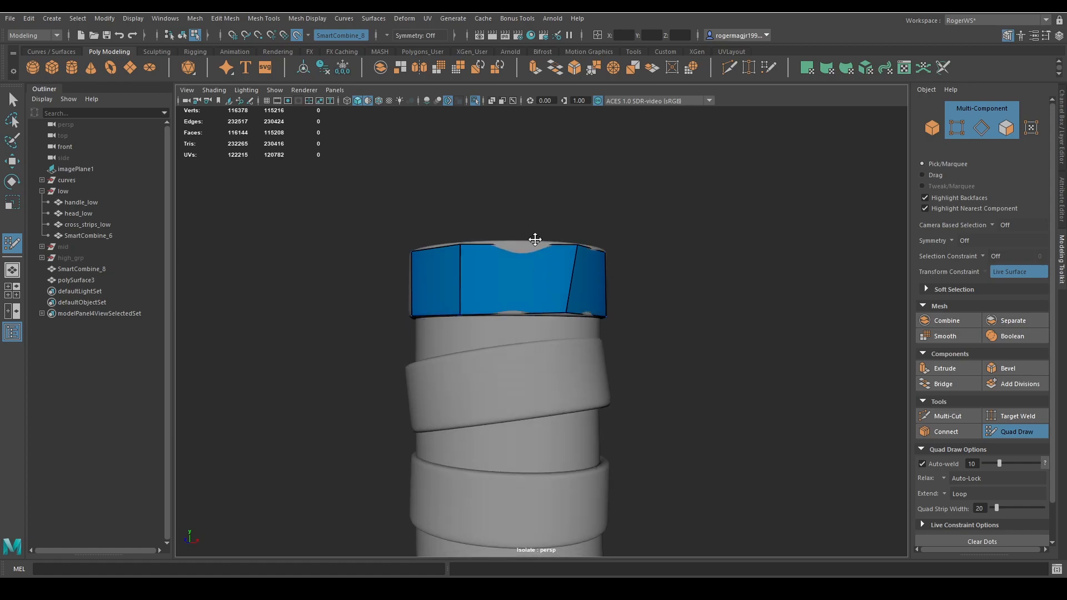
scroll(560, 244, up, 5)
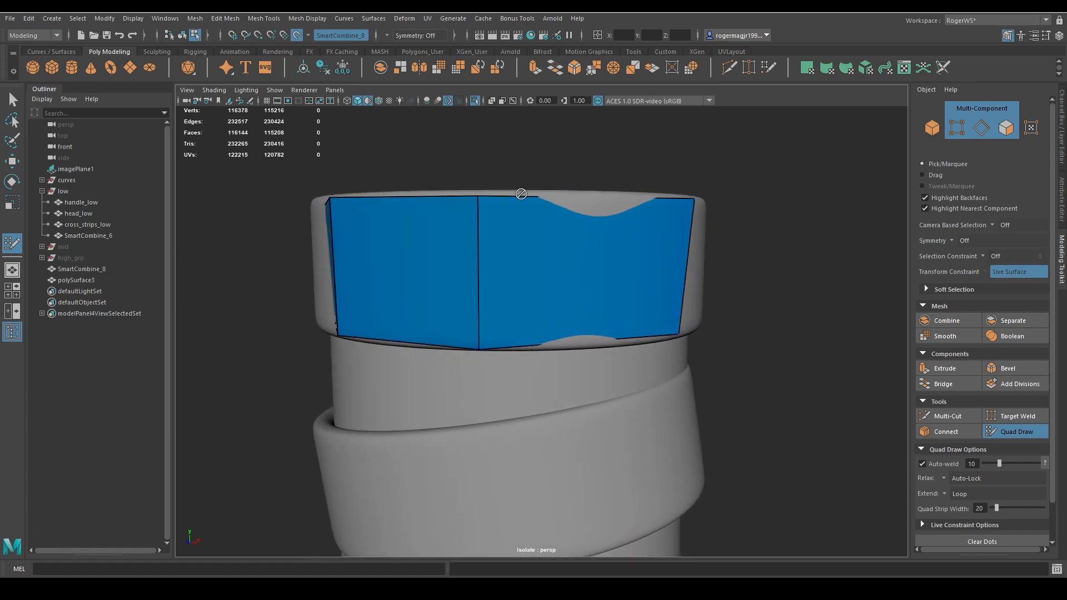
key(ctrl)
key(ctrl)
ctrl+click(505, 201)
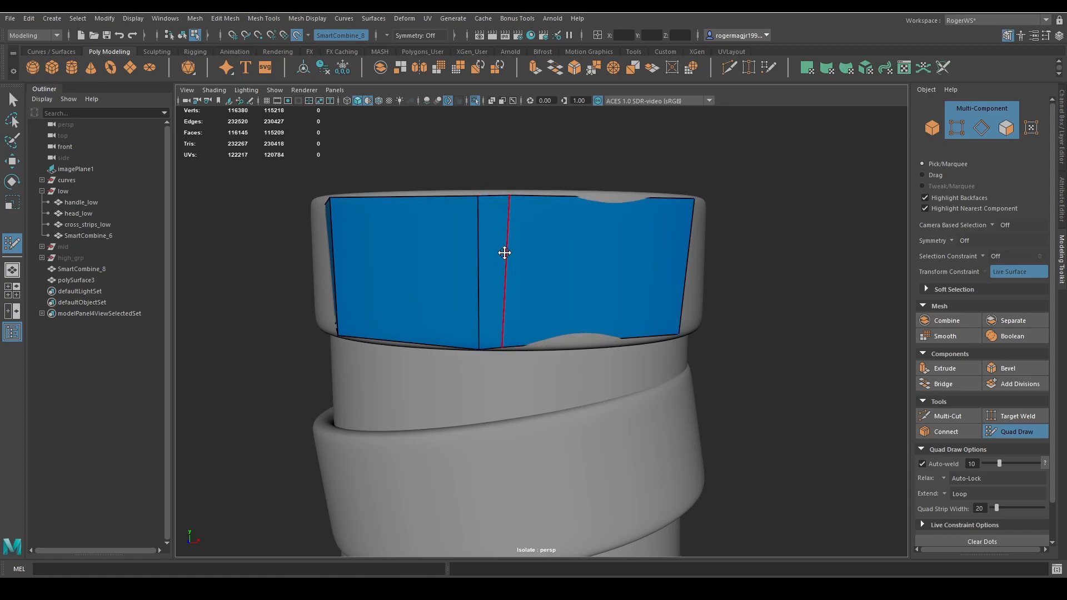
drag(505, 253, 593, 249)
Split the next wide quad of the top ring with a vertical edge, center it and align its upper vertex with the rim
alt+right_drag(592, 248, 553, 255)
alt+drag(547, 255, 595, 274)
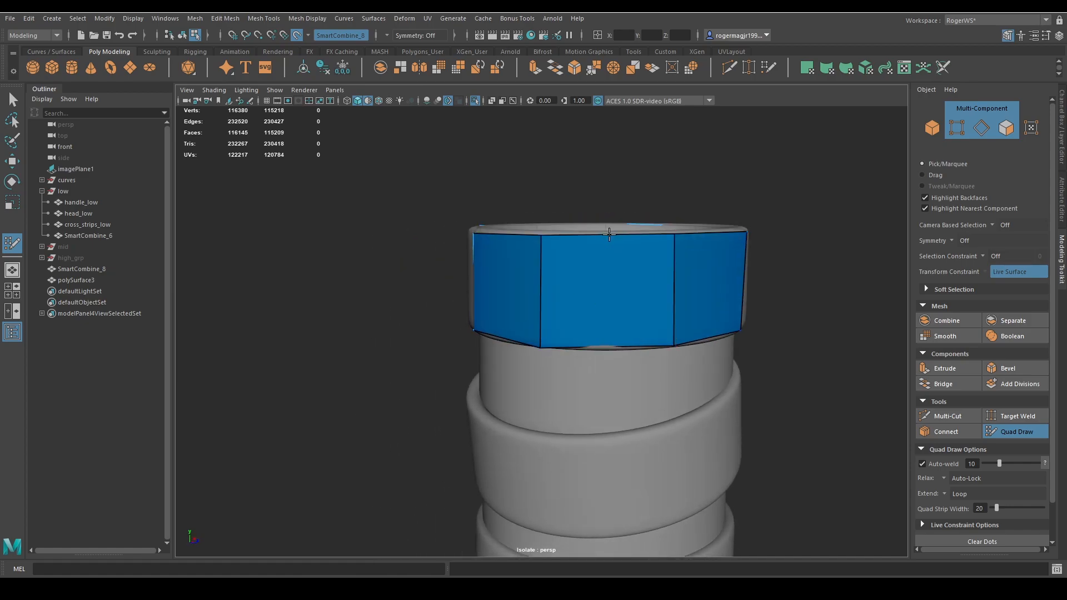
alt+drag(643, 279, 672, 311)
scroll(672, 312, up, 5)
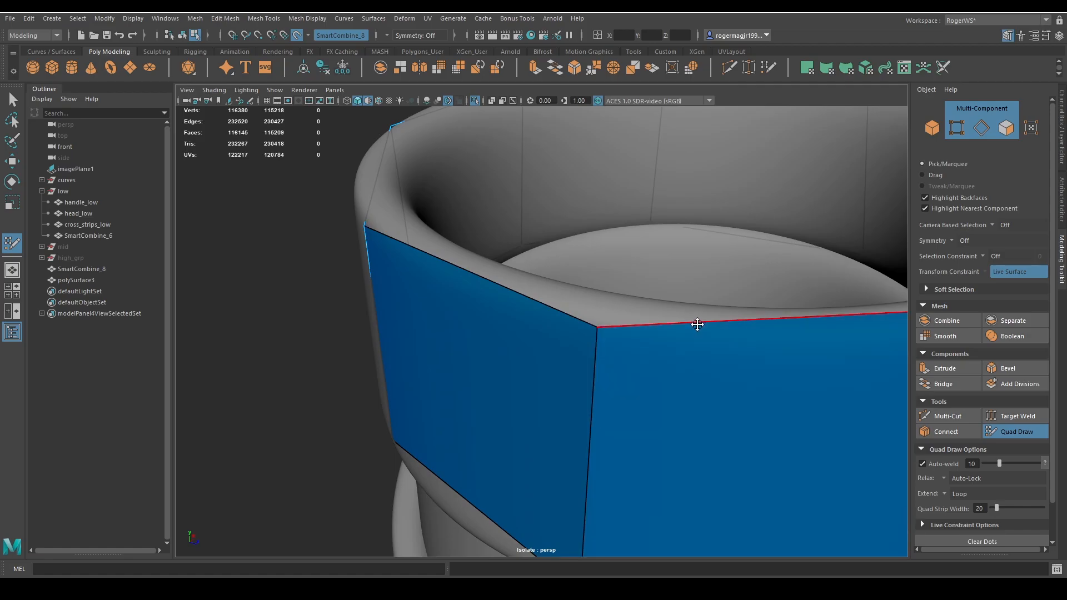
ctrl+click(643, 325)
scroll(667, 336, down, 5)
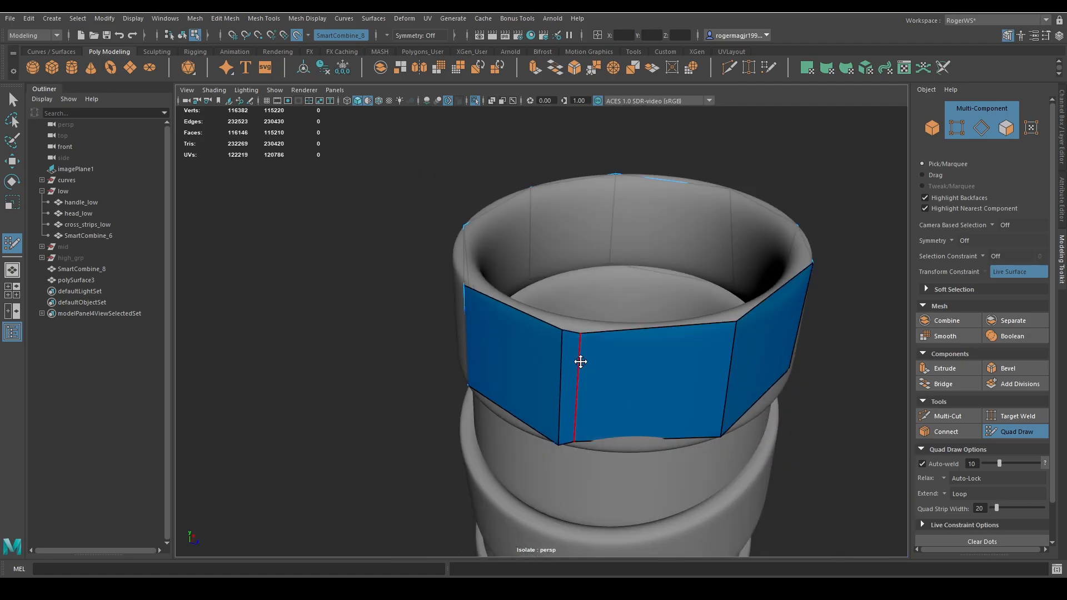
drag(632, 367, 570, 313)
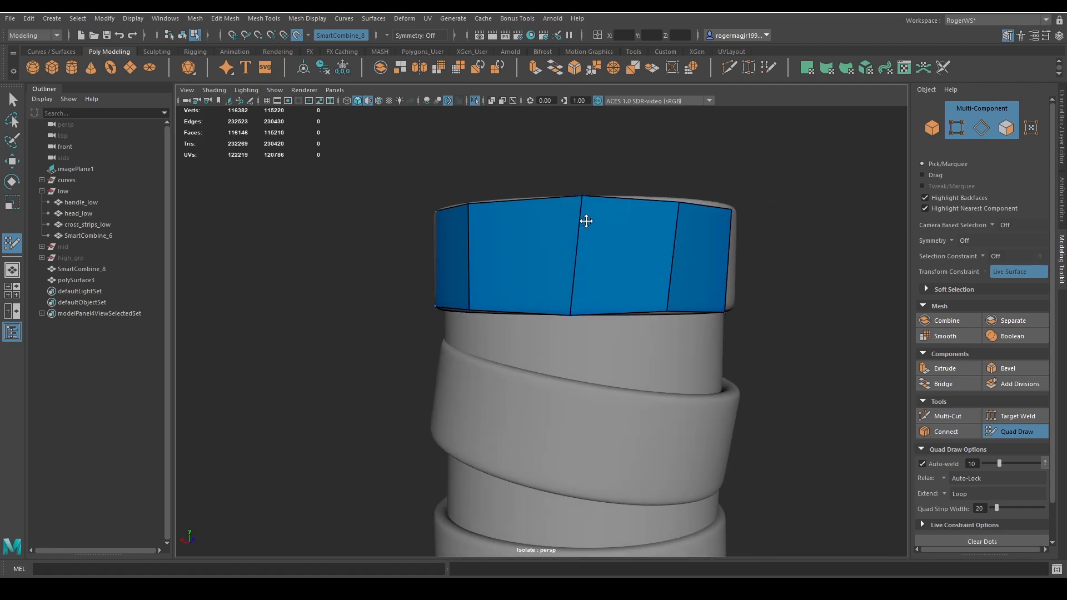
drag(582, 197, 600, 265)
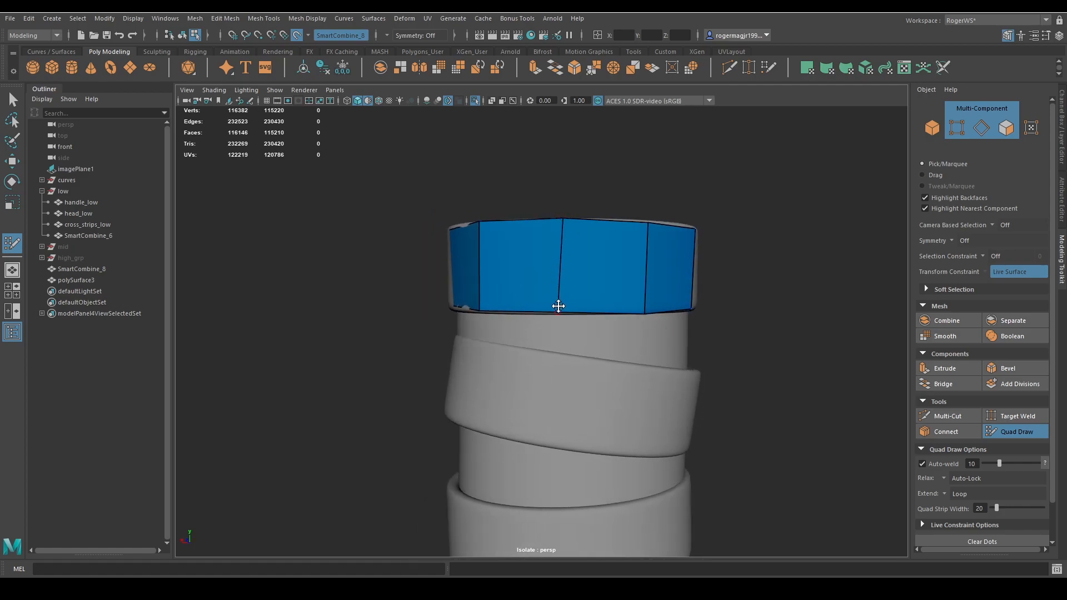
Divide another wide quad on the top ring with a vertical edge so it follows the band's curvature
alt+drag(554, 301, 579, 270)
ctrl+click(571, 244)
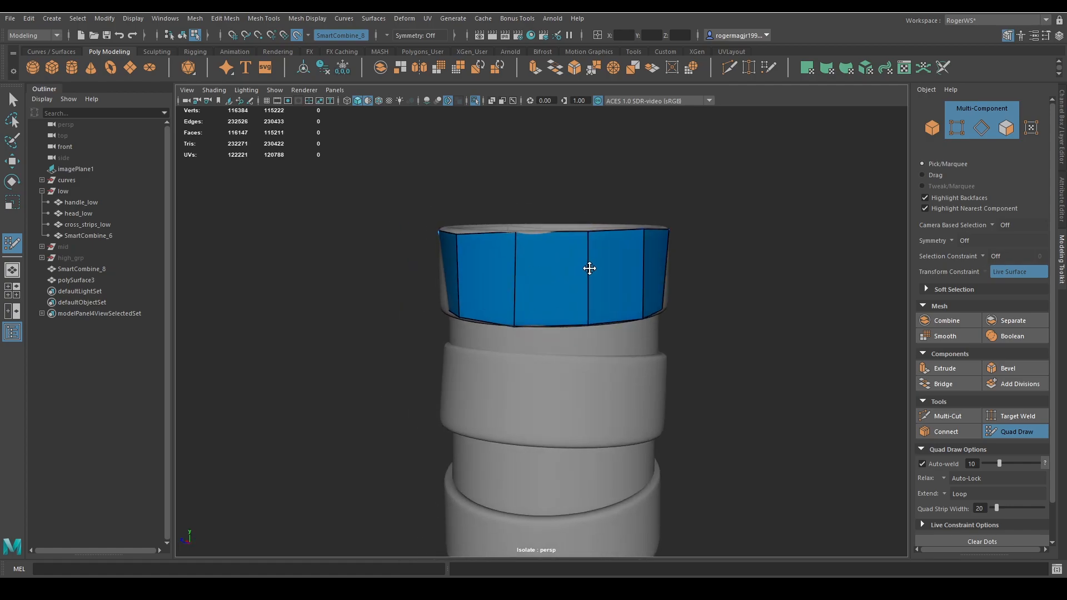
mouse_move(533, 297)
alt+mouse_down()
mouse_move(525, 272)
mouse_move(478, 258)
alt+mouse_up()
key(ctrl+z)
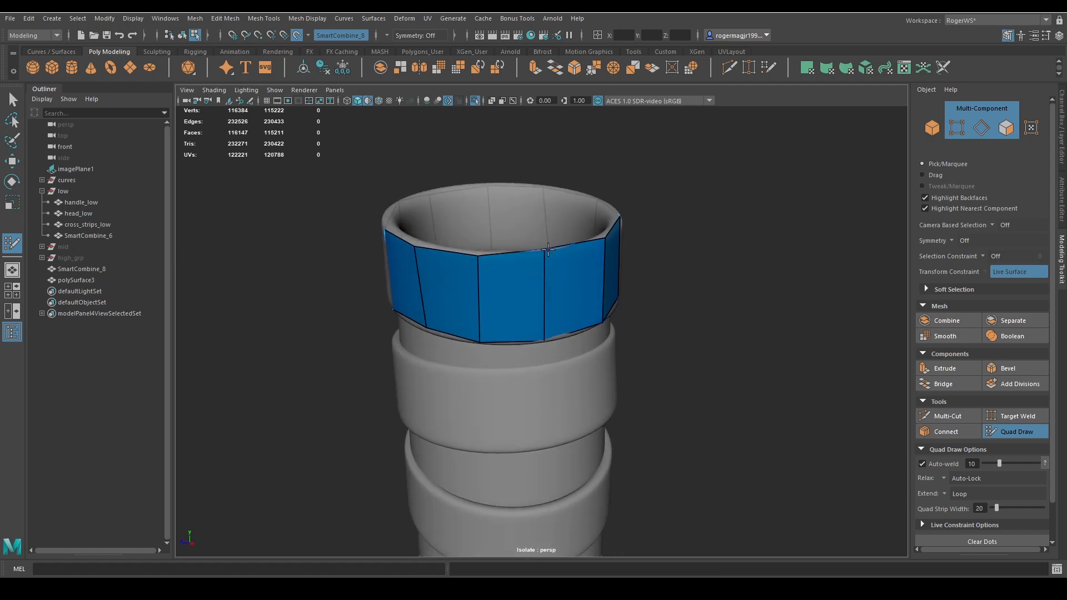
scroll(560, 269, up, 5)
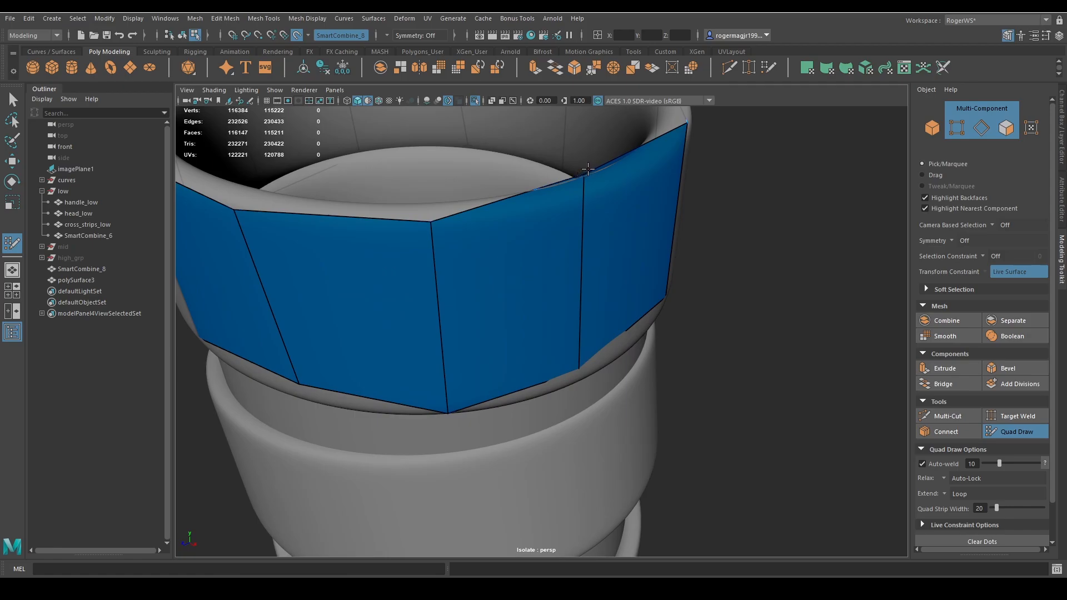
scroll(595, 172, down, 4)
alt+drag(590, 214, 558, 194)
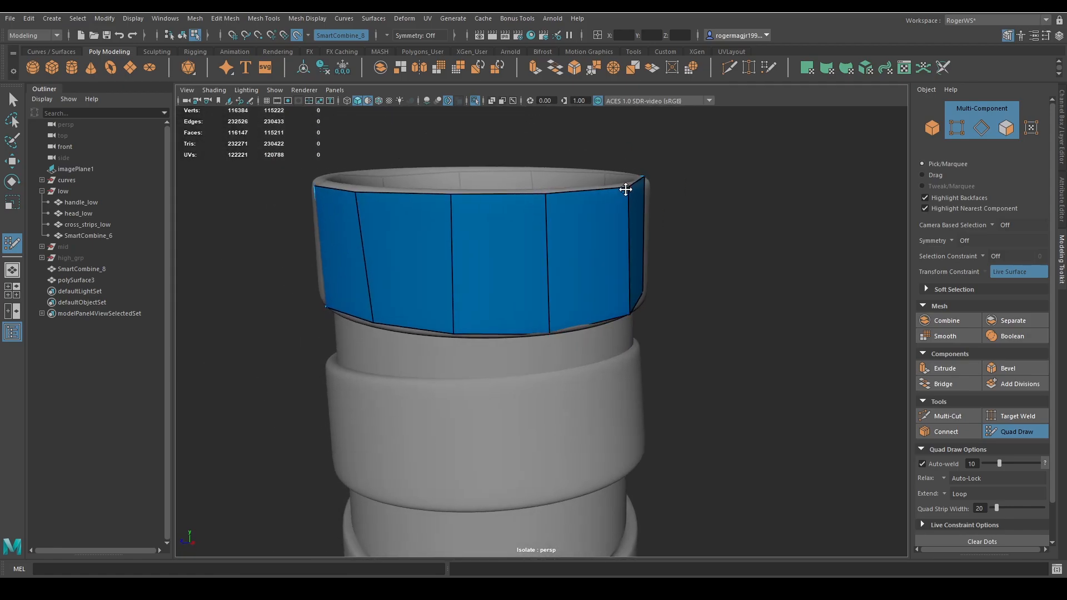
Split the remaining wide quad above the slanted wrap with a centered vertical edge and check the ring's vertices along the rim
alt+drag(626, 190, 539, 217)
scroll(500, 229, up, 3)
scroll(553, 227, down, 3)
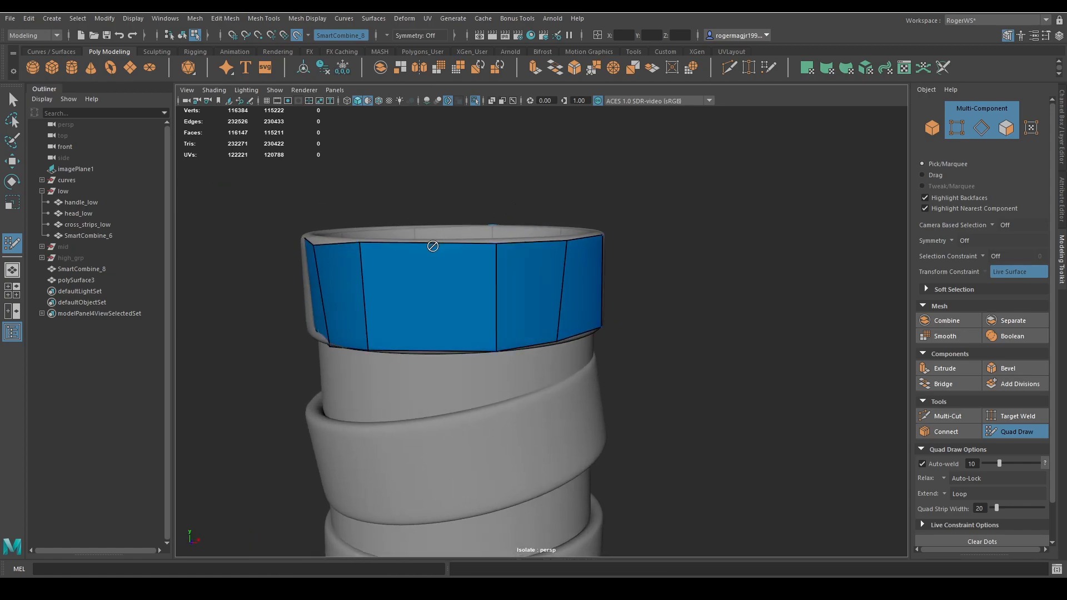
ctrl+click(425, 271)
scroll(452, 280, down, 1)
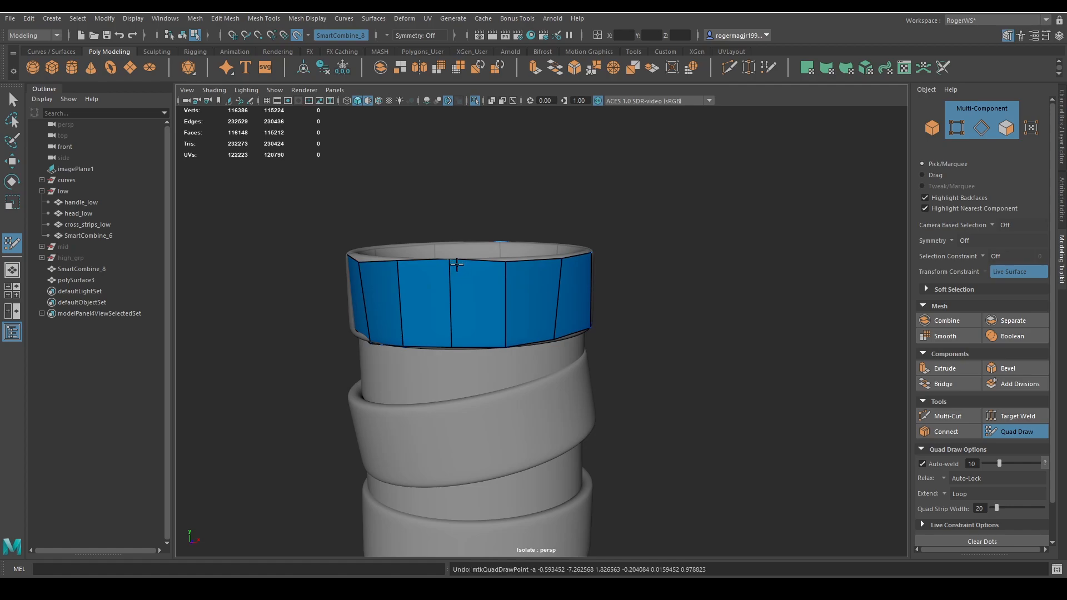
scroll(503, 260, up, 5)
scroll(503, 259, down, 4)
alt+drag(504, 260, 593, 284)
scroll(646, 310, down, 4)
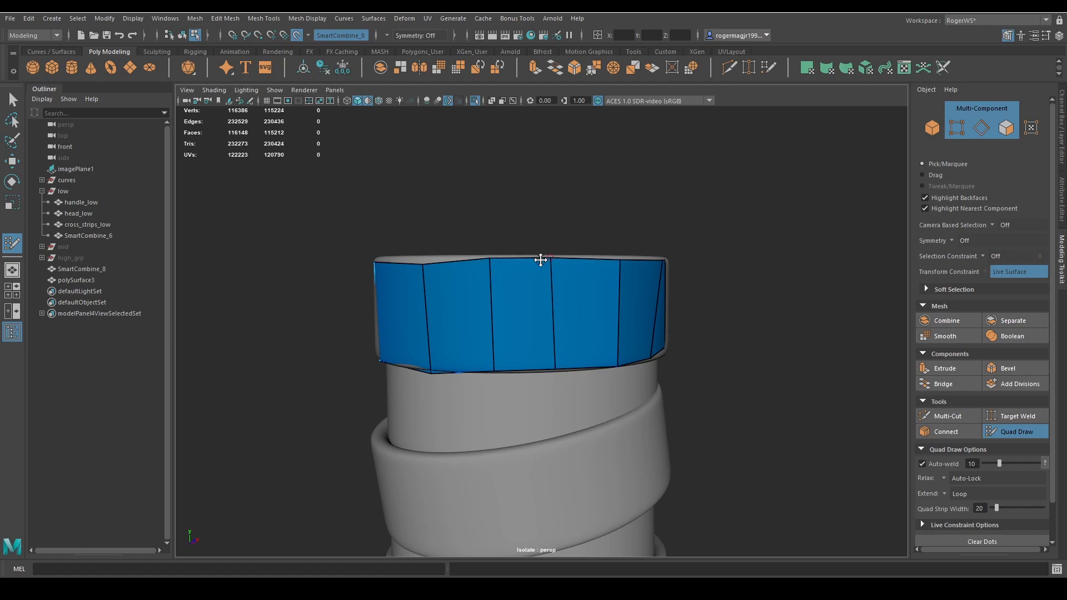
alt+drag(540, 259, 552, 307)
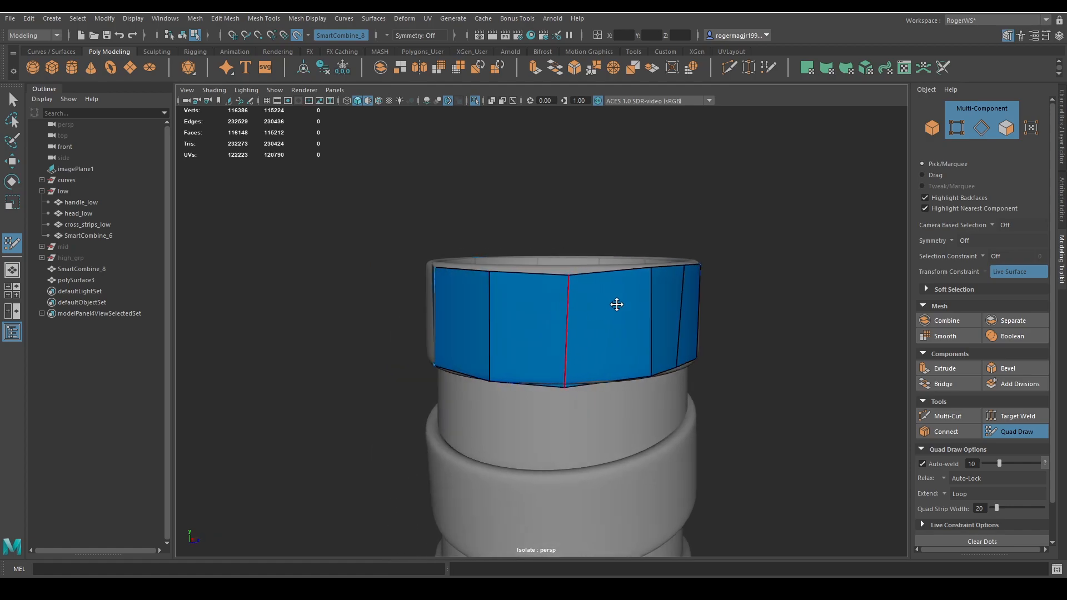
alt+drag(641, 308, 571, 302)
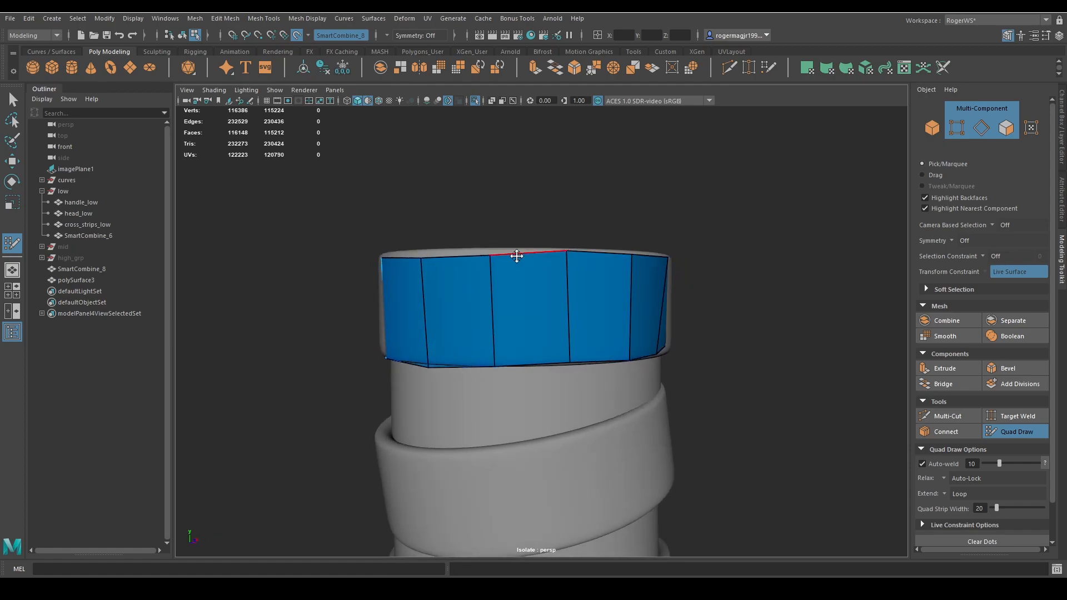
Extend the top ring's lower border loop down along the handle wrap in two long sections
mouse_move(422, 254)
alt+mouse_down()
mouse_move(589, 295)
mouse_move(645, 262)
mouse_move(639, 286)
mouse_move(692, 314)
mouse_move(616, 291)
alt+mouse_up()
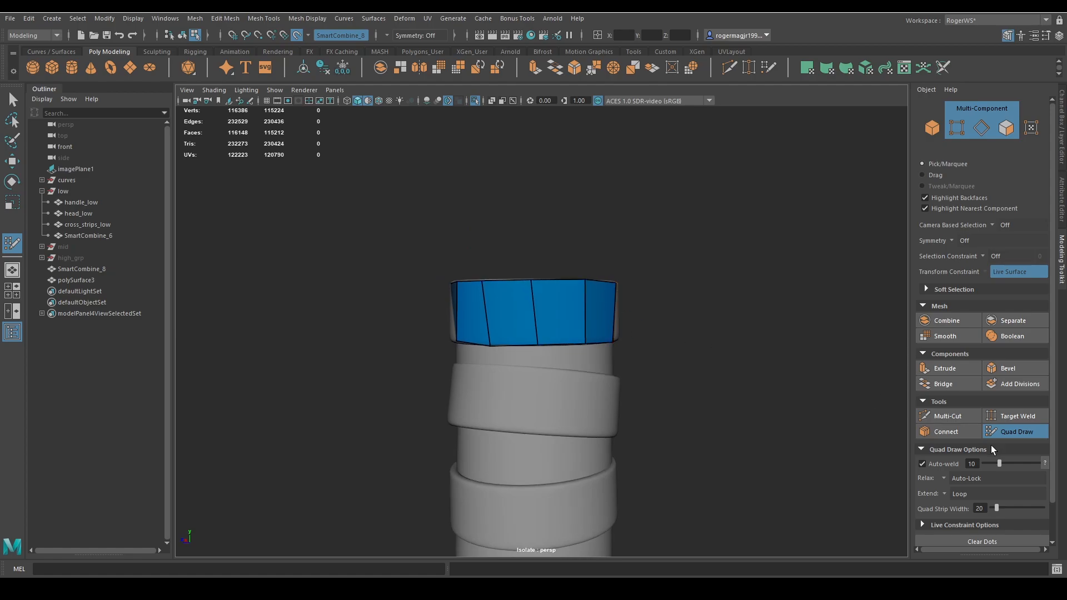
alt+drag(668, 387, 528, 558)
alt+middle_drag(597, 464, 616, 195)
alt+drag(616, 194, 597, 545)
scroll(625, 495, down, 2)
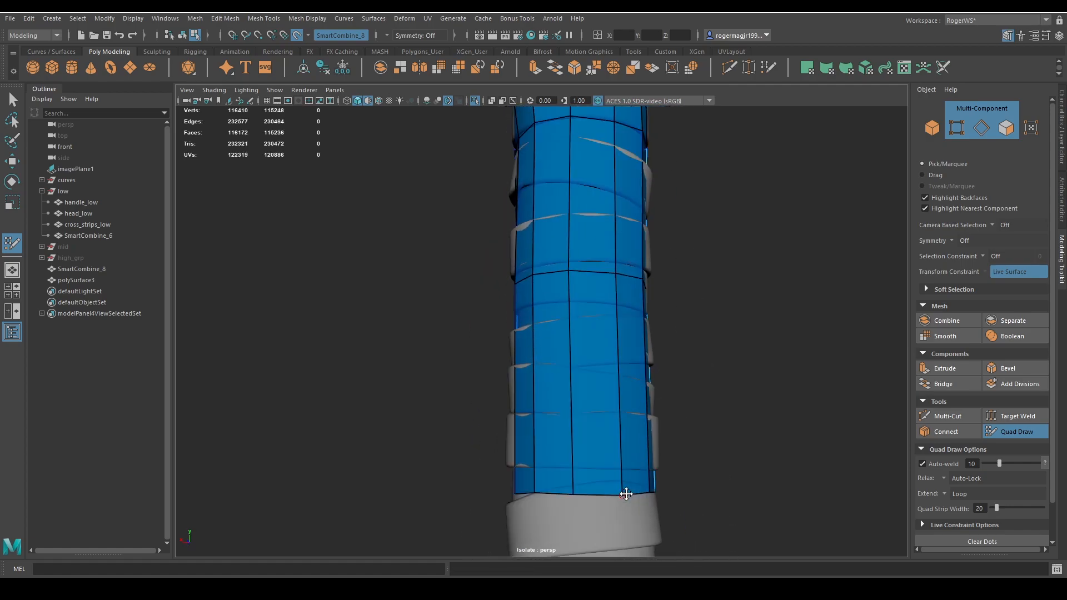
alt+middle_drag(626, 493, 605, 257)
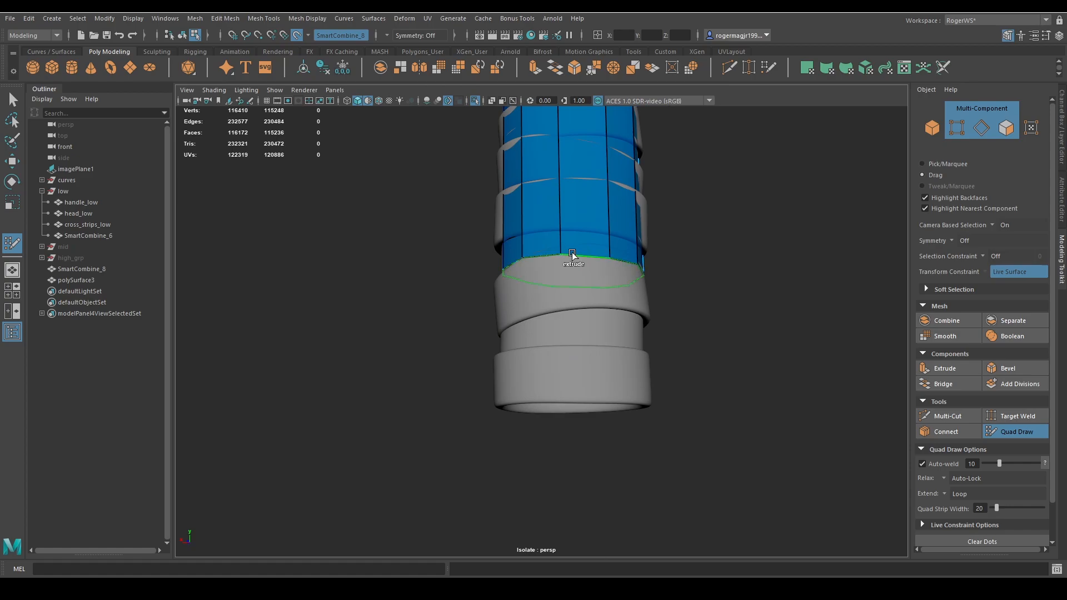
Extend the ring's lower border loop in two more sections down to the wrap's bottom band
mouse_move(571, 256)
mouse_down()
mouse_move(577, 393)
mouse_move(662, 405)
mouse_move(685, 381)
mouse_up()
key(ctrl+z)
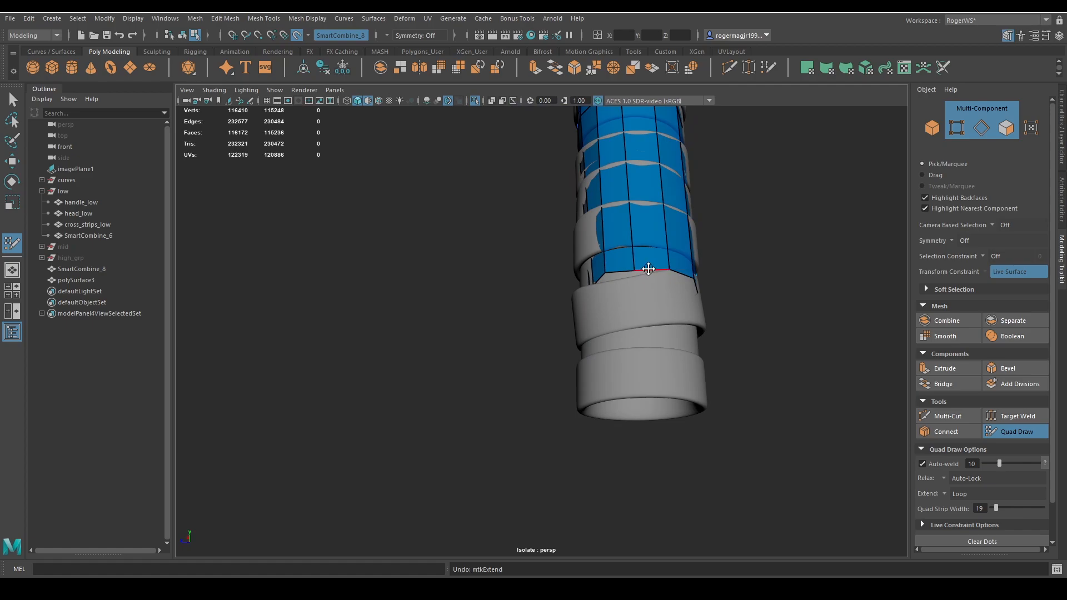
mouse_move(648, 276)
mouse_down()
mouse_move(646, 352)
mouse_move(580, 330)
mouse_move(548, 469)
mouse_move(535, 436)
mouse_move(549, 441)
mouse_move(547, 486)
mouse_up()
scroll(574, 329, up, 4)
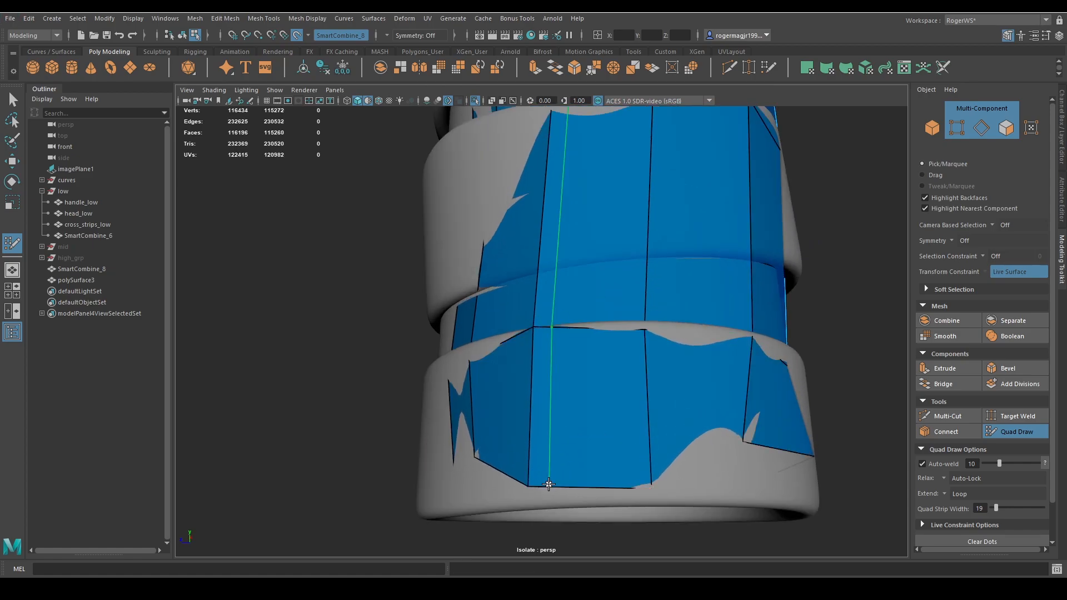
key(ctrl+z)
scroll(586, 491, down, 4)
Leave Quad Draw, move the mesh's bottom border loop to the wrap's lower rim and return to object mode
key(q)
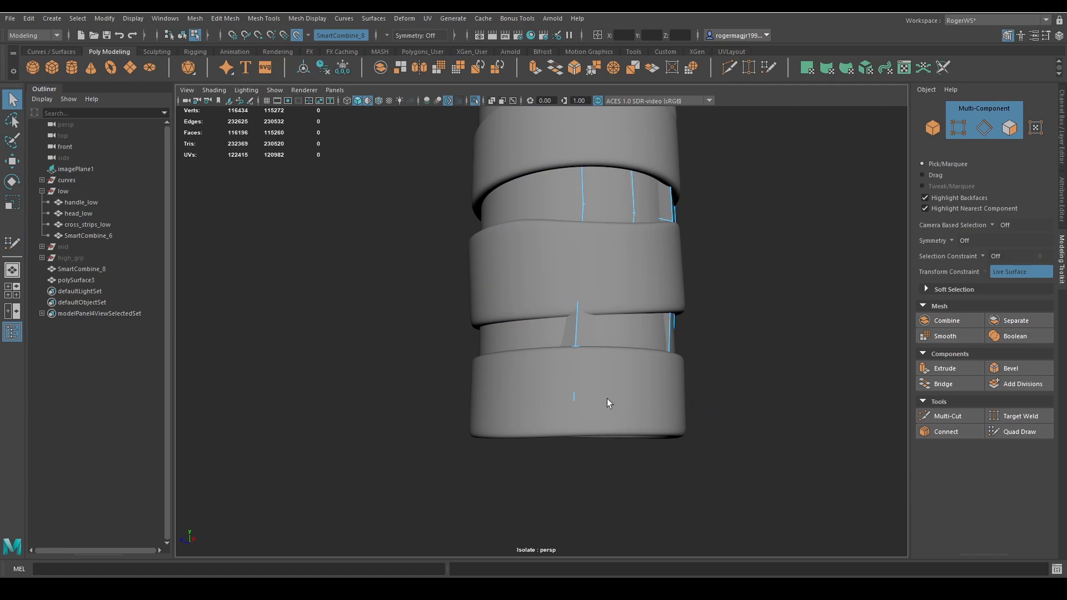
key(F10)
key(w)
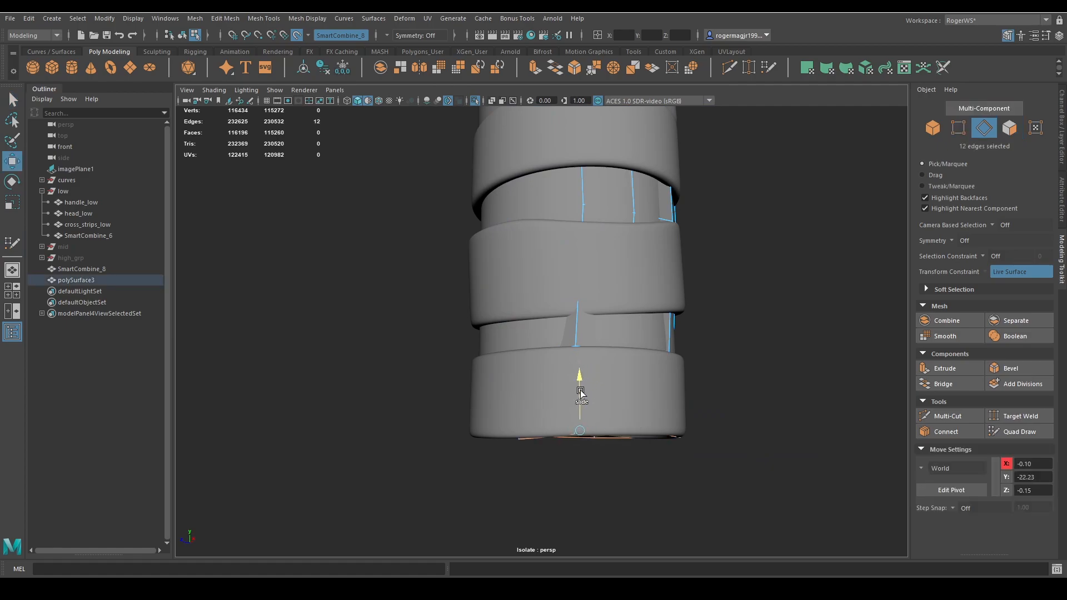
alt+drag(580, 391, 677, 436)
key(q)
scroll(562, 347, down, 8)
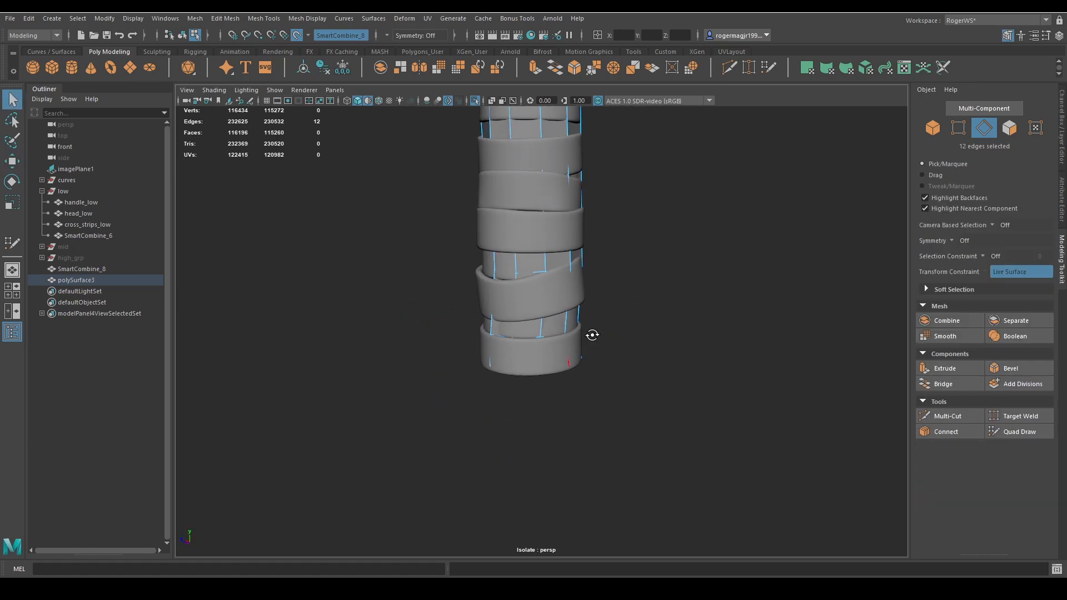
key(F8)
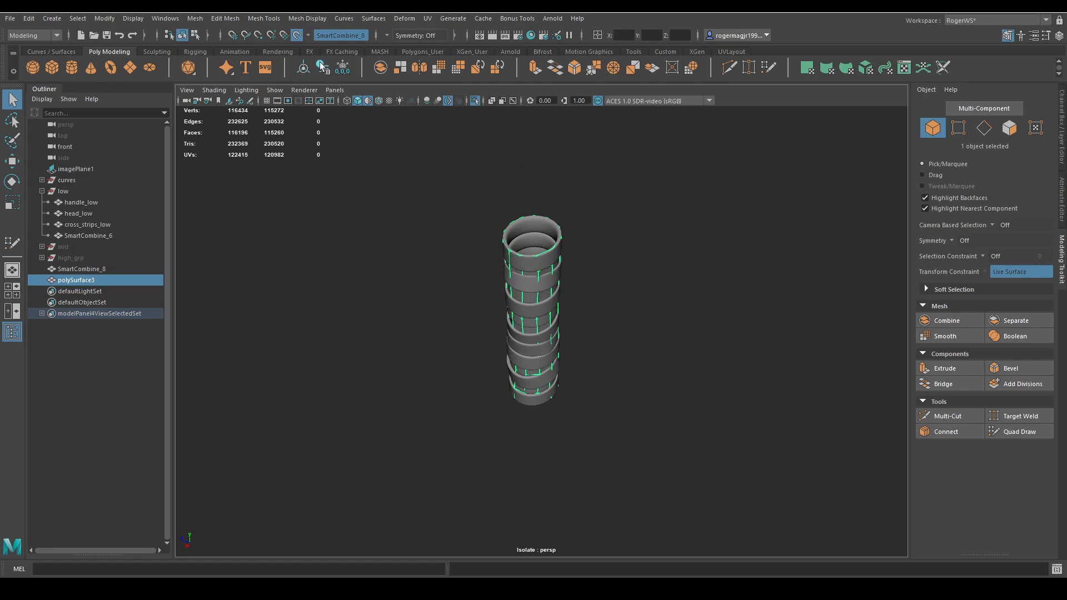
Delete the drawn mesh's history, disable the live surface and freeze the wrap mesh's transformations
click(321, 66)
alt+drag(555, 267, 560, 241)
key(r)
scroll(601, 270, up, 3)
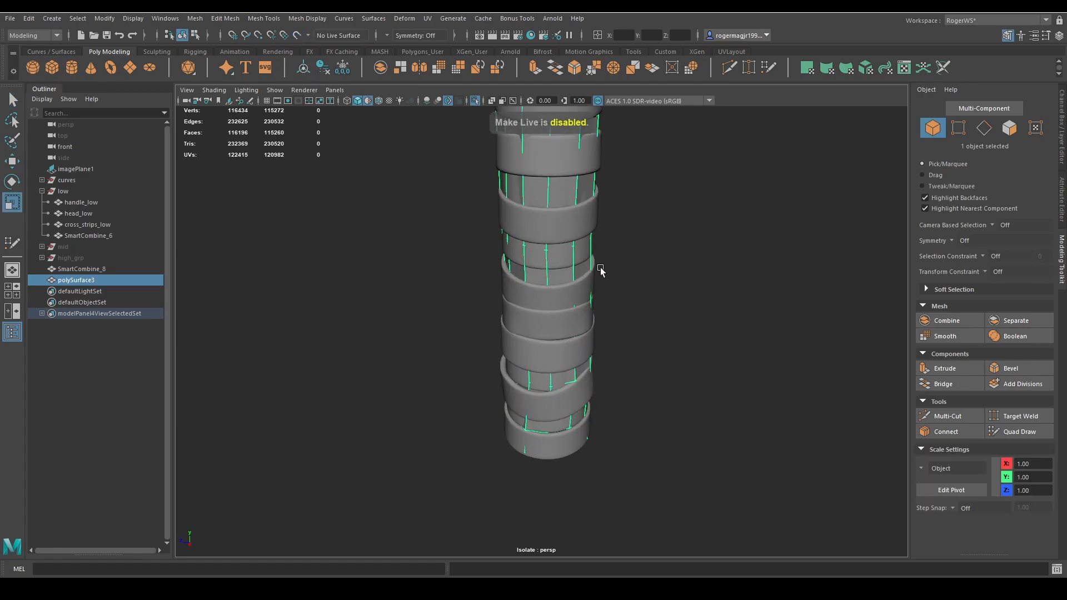
click(523, 216)
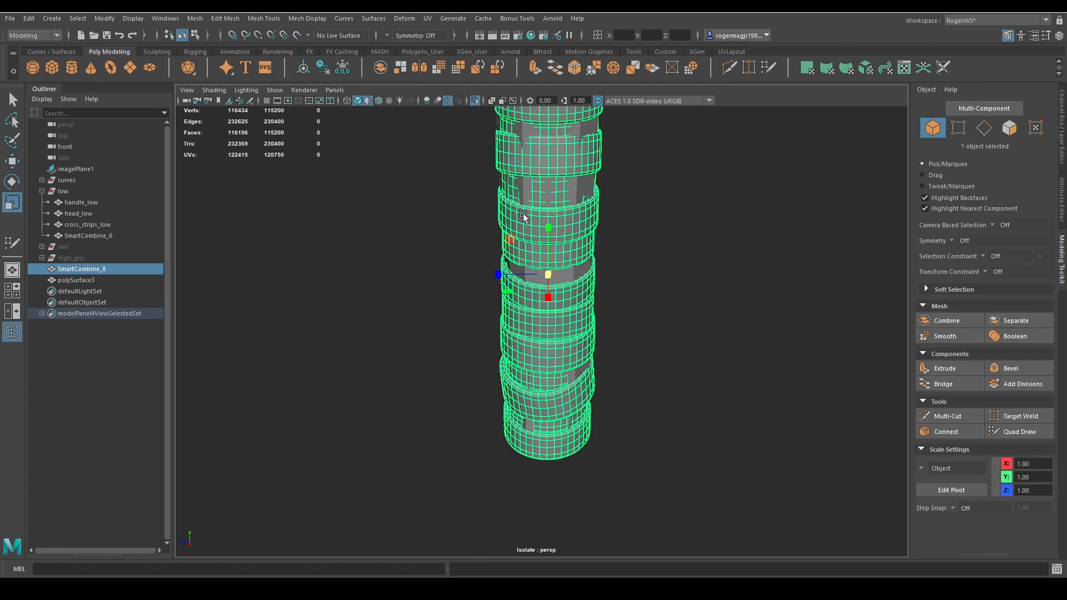
click(525, 239)
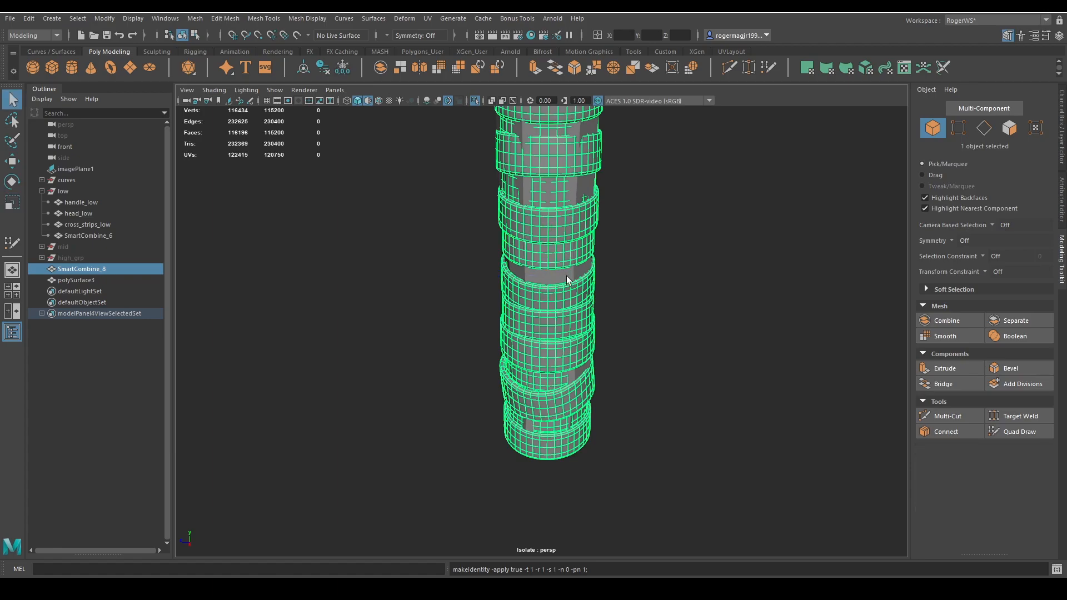
Scale the drawn low-poly tube outward so it encloses the wrap and show it in wireframe
scroll(528, 305, up, 3)
drag(517, 306, 613, 311)
key(4)
scroll(630, 347, down, 4)
key(q)
Delete the tube's four inner horizontal edge loops, keeping only the top and bottom borders
right_drag(629, 346, 611, 294)
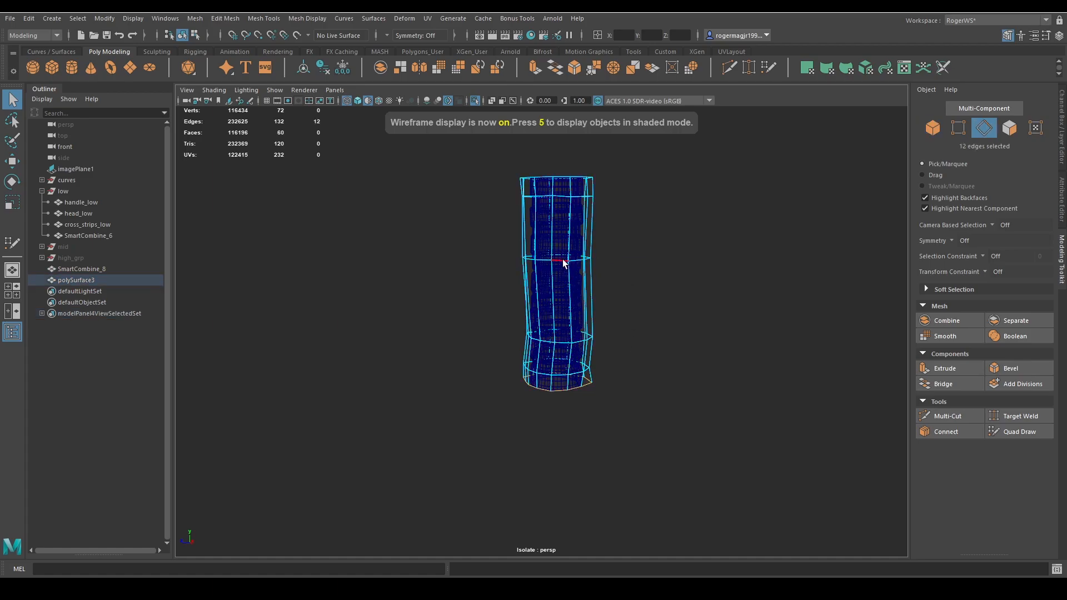
shift+double_click(561, 342)
shift+double_click(564, 373)
key(ctrl+Delete)
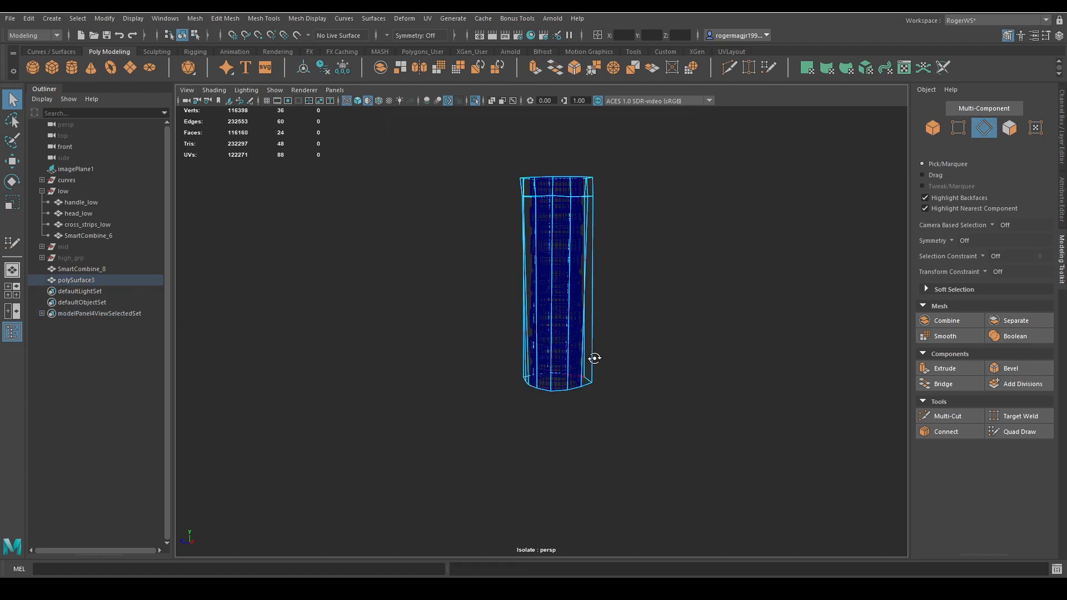
key(ctrl+Delete)
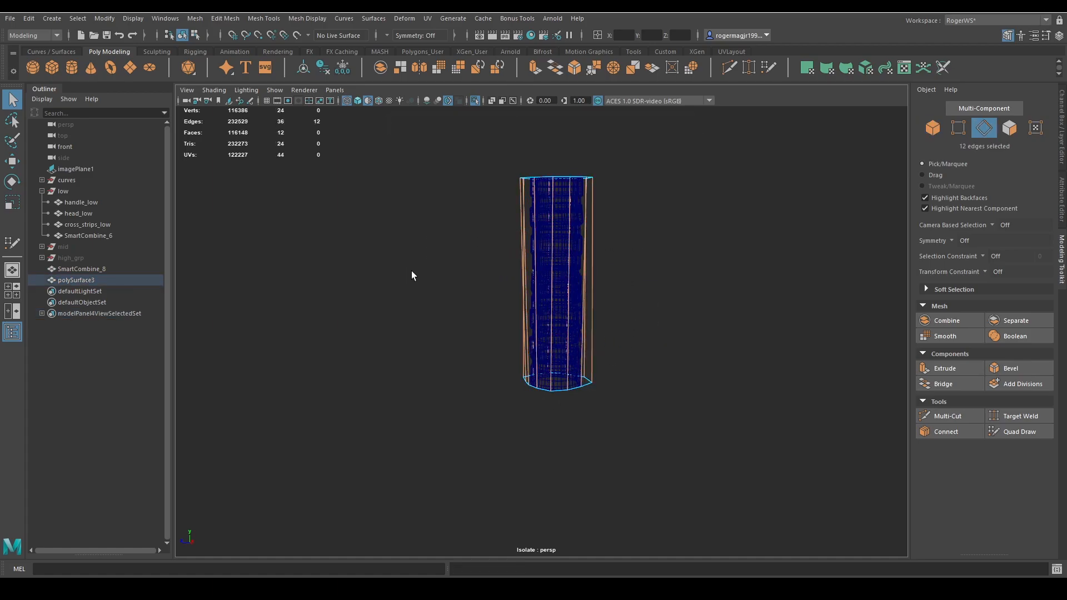
Connect the tube's vertical edges with eight evenly spaced horizontal edge loops
shift+right_drag(607, 268, 626, 290)
alt+middle_drag(626, 290, 610, 309)
alt+drag(609, 310, 626, 300)
middle_drag(627, 300, 666, 310)
key(q)
scroll(660, 349, up, 5)
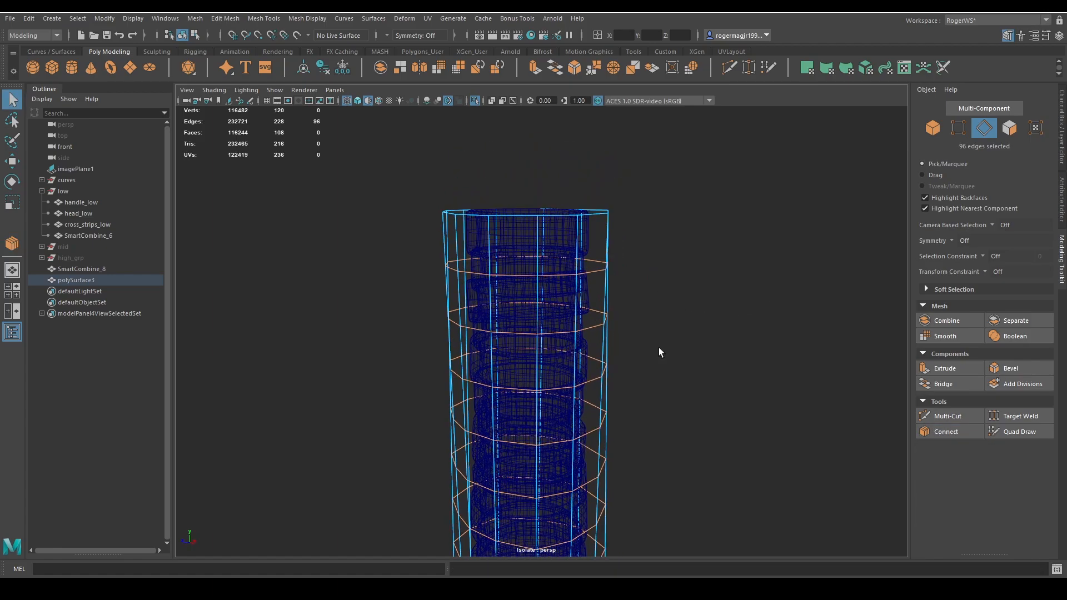
Select the tube's topmost inner edge loop and show it in the front wireframe view for moving
double_click(555, 276)
key(5)
key(4)
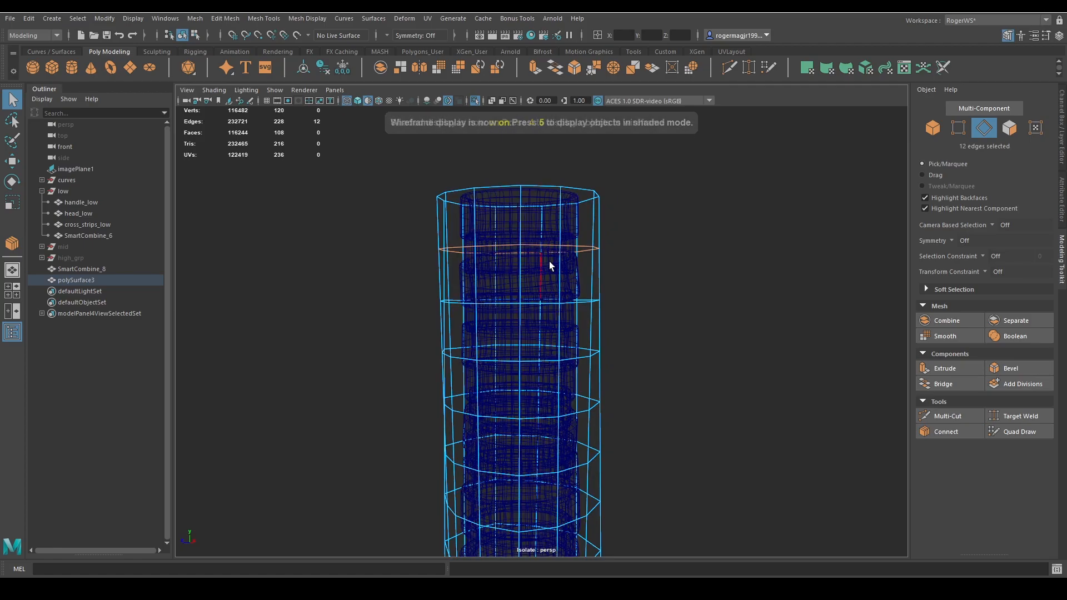
key(space)
drag(548, 264, 549, 293)
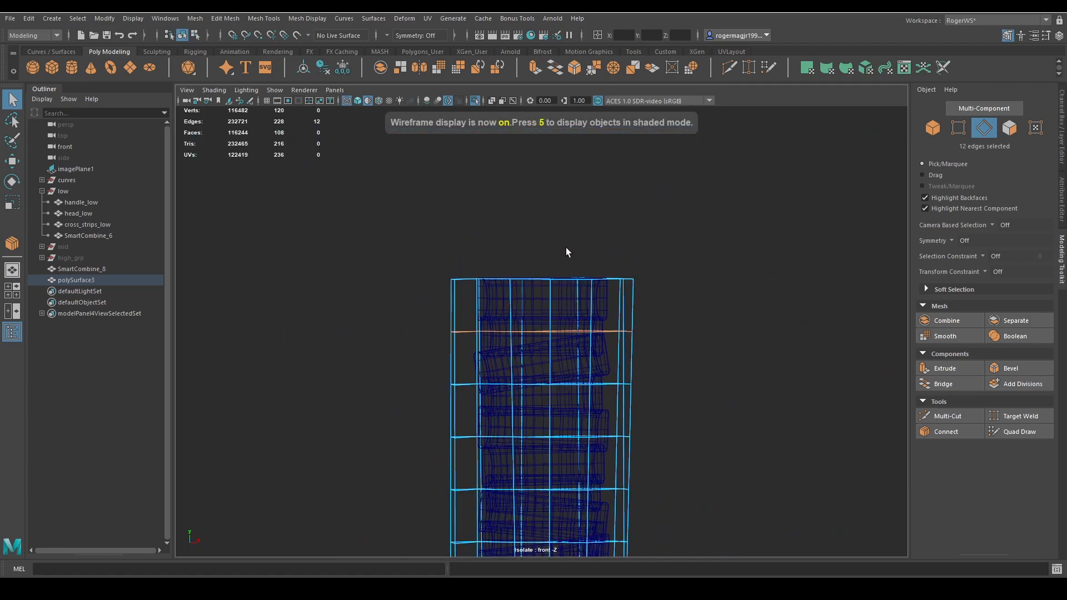
key(w)
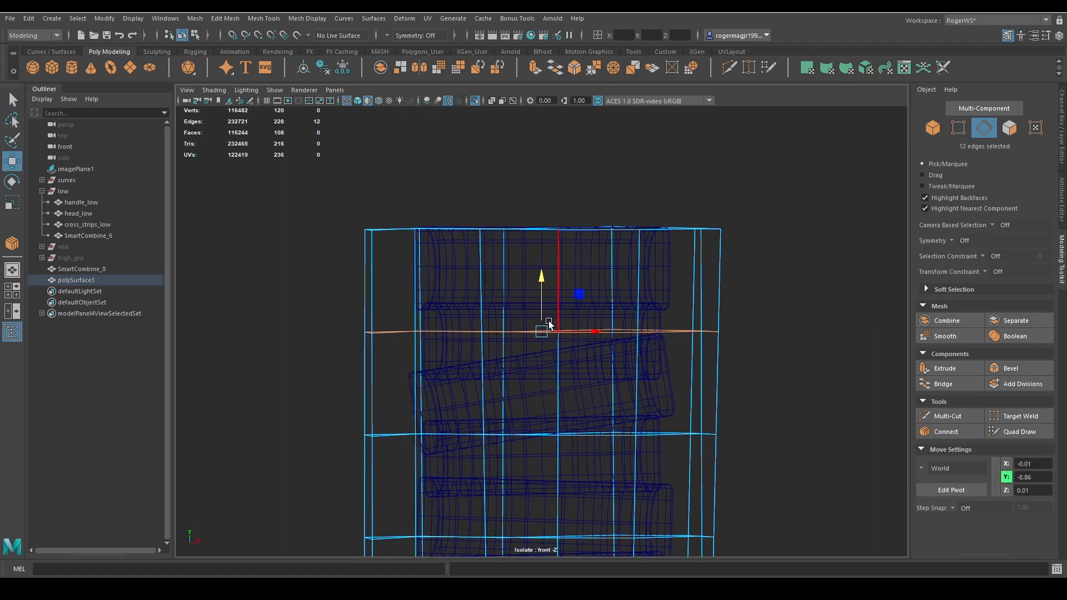
Shift the whole low-poly tube sideways along X to uncover the wrap bands, and undo the shift
key(F8)
key(f)
key(5)
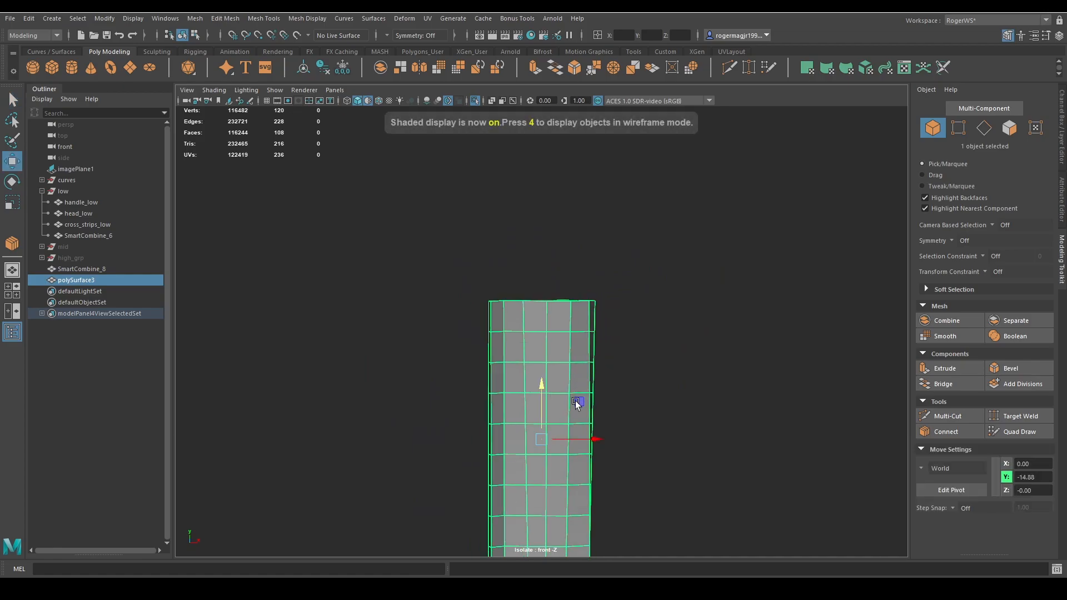
drag(576, 402, 611, 371)
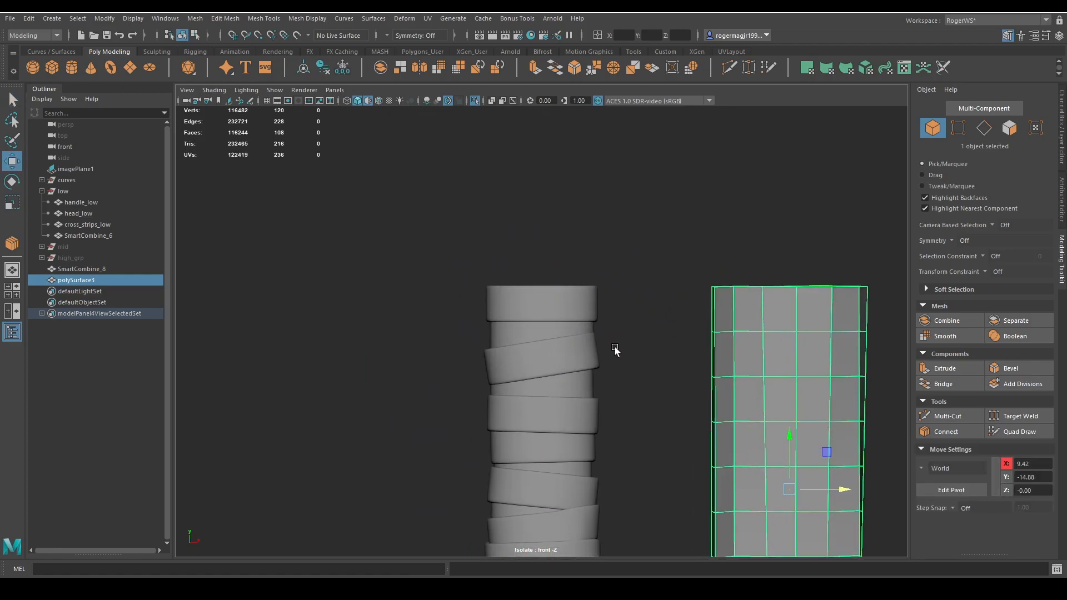
key(ctrl+z)
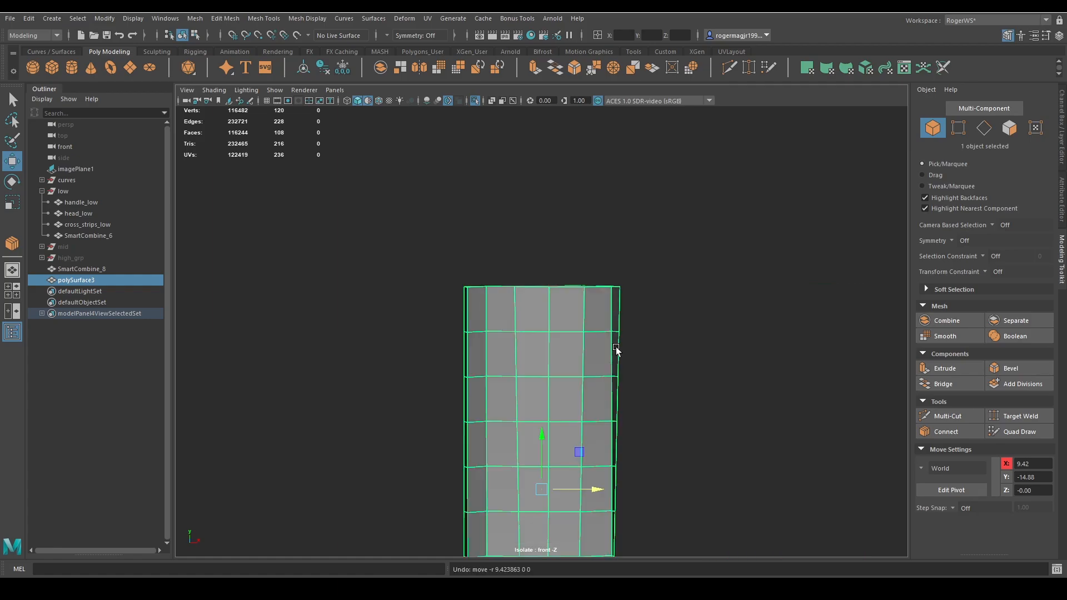
Raise the tube's topmost inner edge loop to the lower edge of the top band, at about -8.44 in Y
right_drag(673, 403, 675, 319)
double_click(564, 332)
key(5)
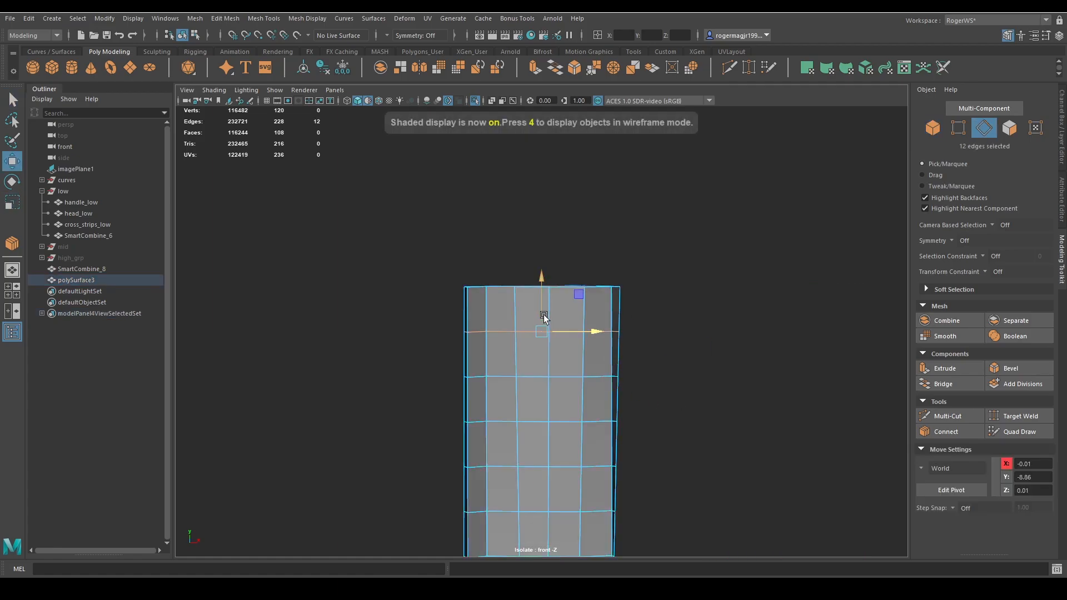
key(4)
drag(543, 311, 543, 299)
Lower the tube's lowest inner edge loop to the upper edge of the wrap's bottom band
alt+middle_drag(571, 418, 587, 322)
alt+middle_drag(589, 503, 559, 253)
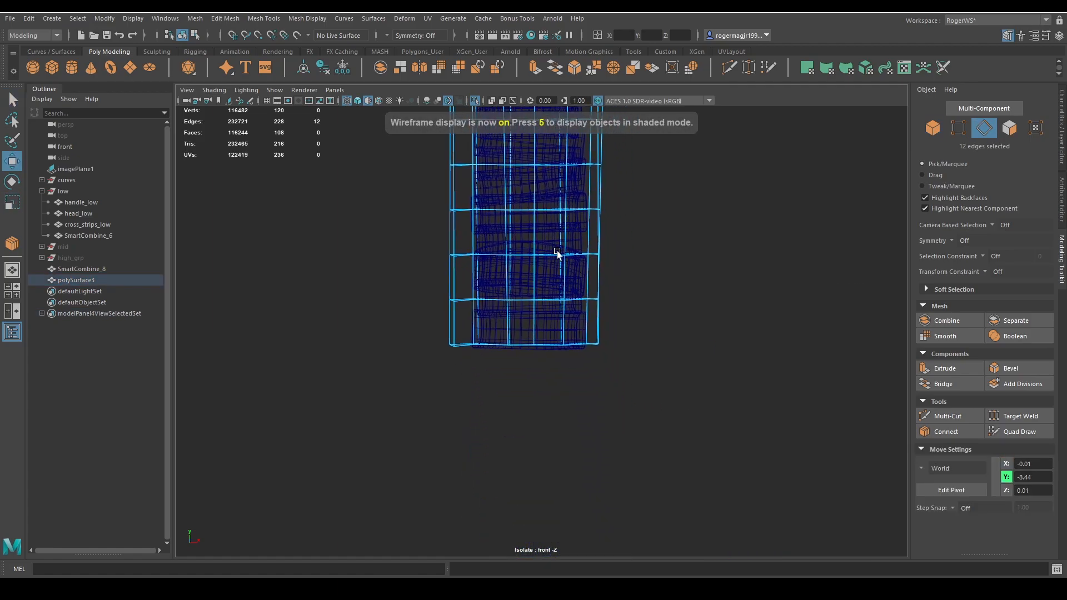
scroll(556, 258, up, 3)
double_click(514, 286)
drag(517, 245, 519, 262)
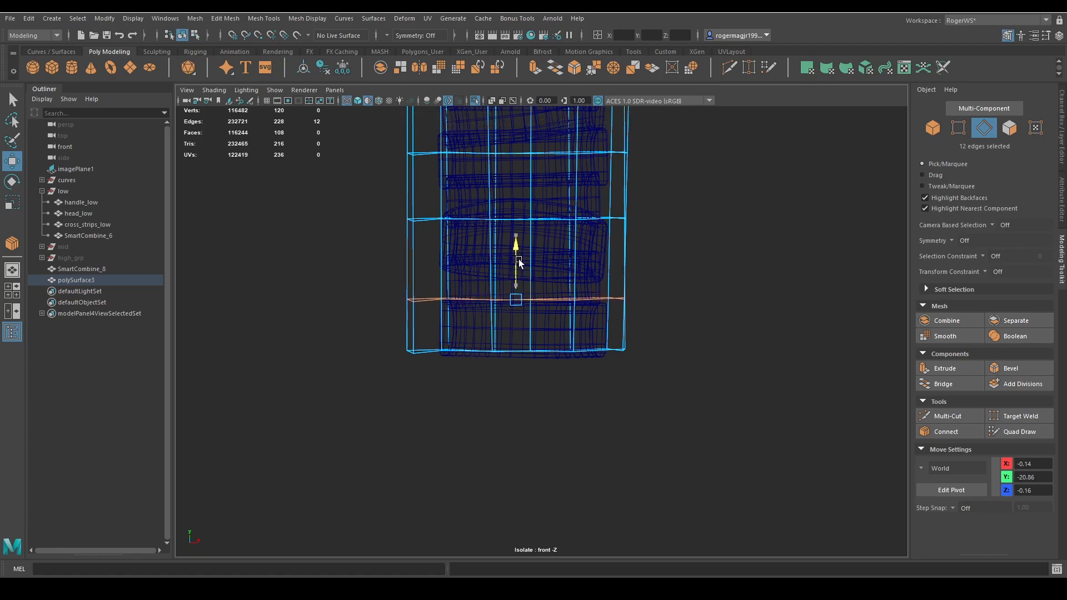
Flatten the tube's bottom border vertices and align them with the wrap's lower rim
key(F9)
drag(369, 322, 793, 452)
drag(513, 305, 516, 311)
key(q)
alt+middle_drag(461, 318, 478, 339)
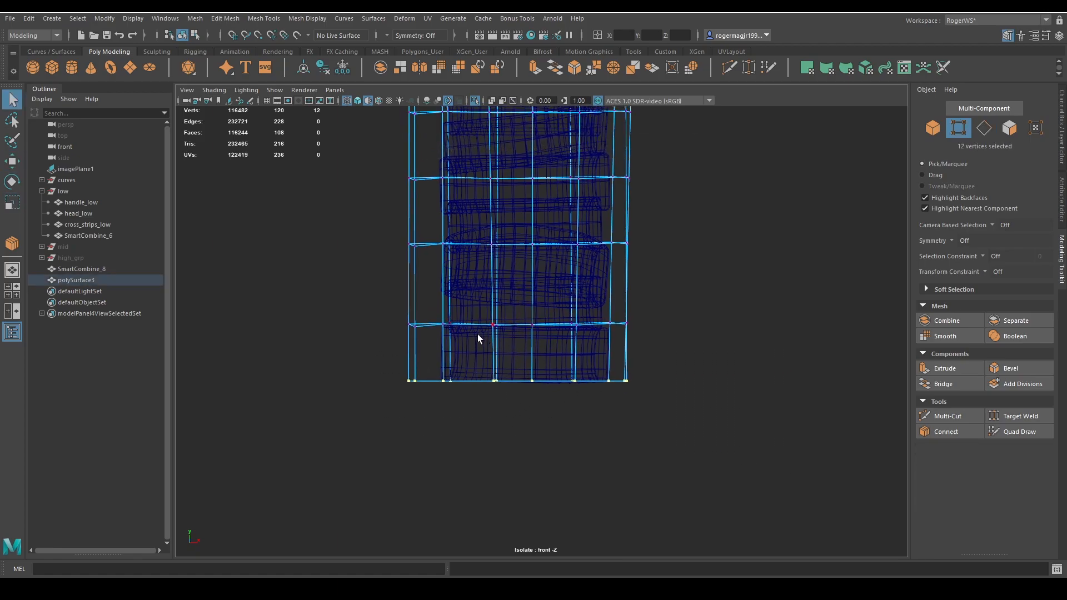
Flatten the edge loop above the bottom band along Y and select the next loop up
key(F10)
key(r)
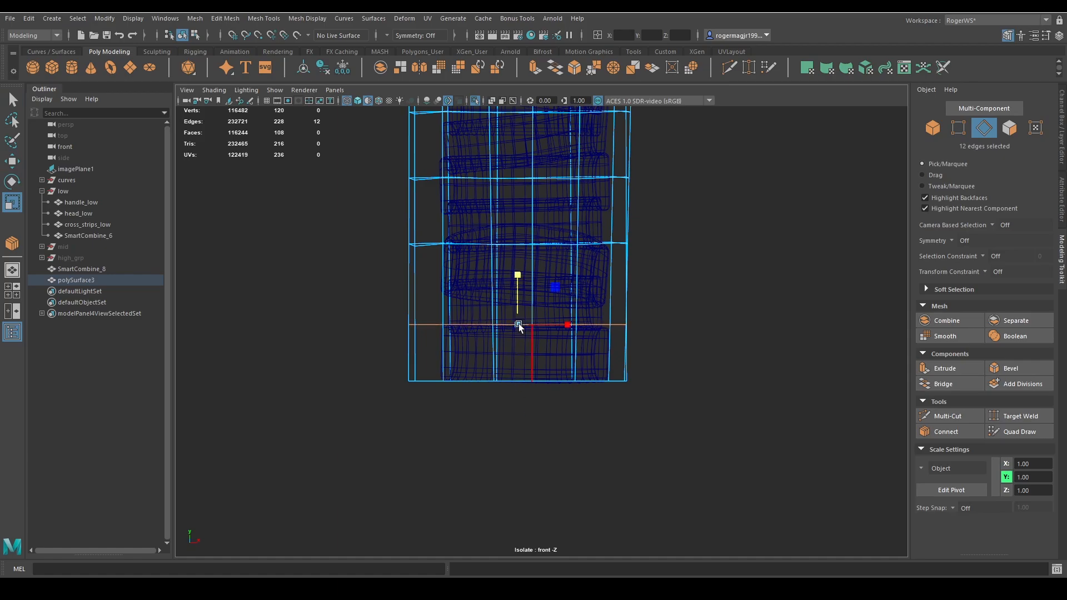
key(w)
key(q)
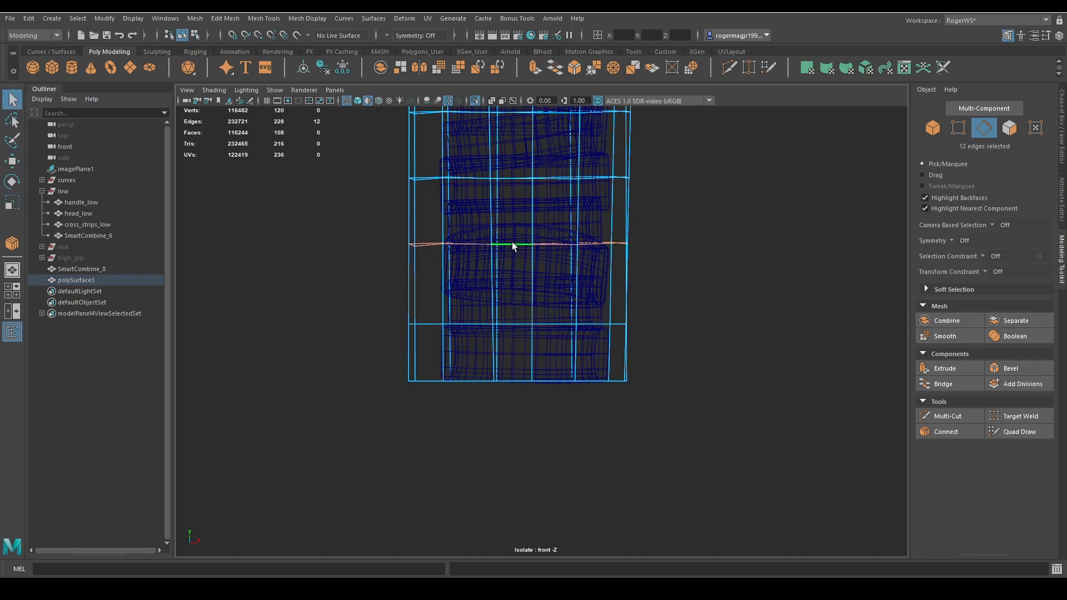
key(w)
key(q)
Replace the six middle edge loops between the end bands by connecting the vertical edges with 8 segments
scroll(678, 305, down, 5)
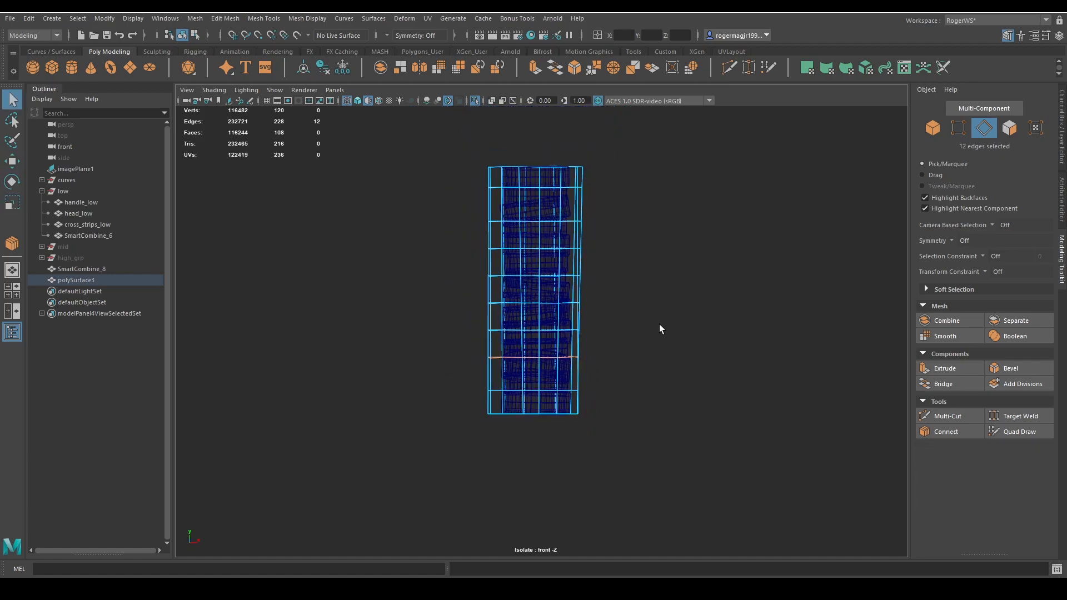
scroll(656, 342, down, 2)
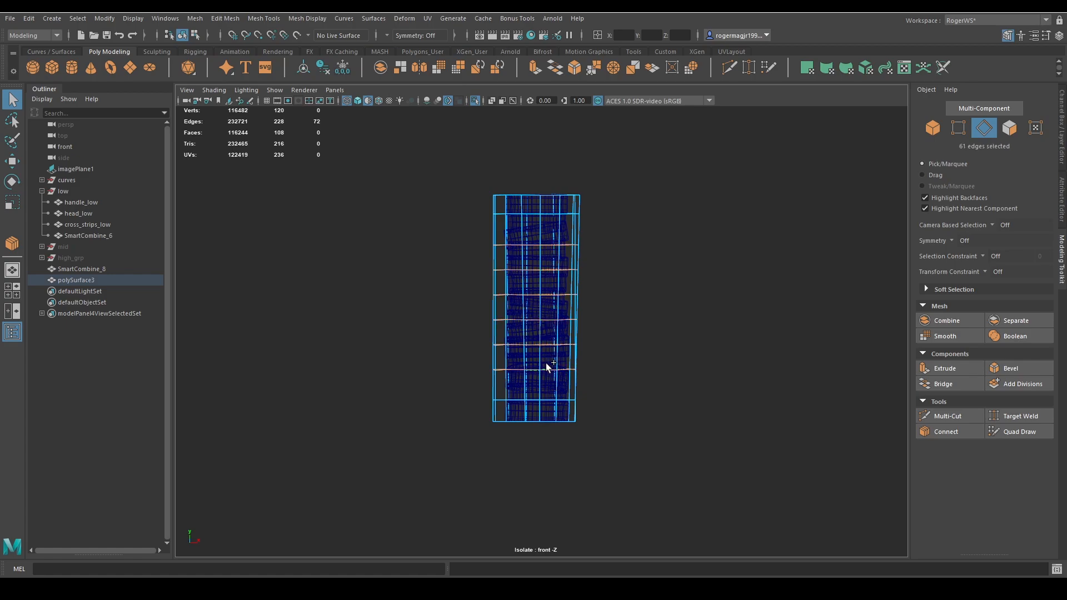
shift+right_drag(639, 393, 662, 286)
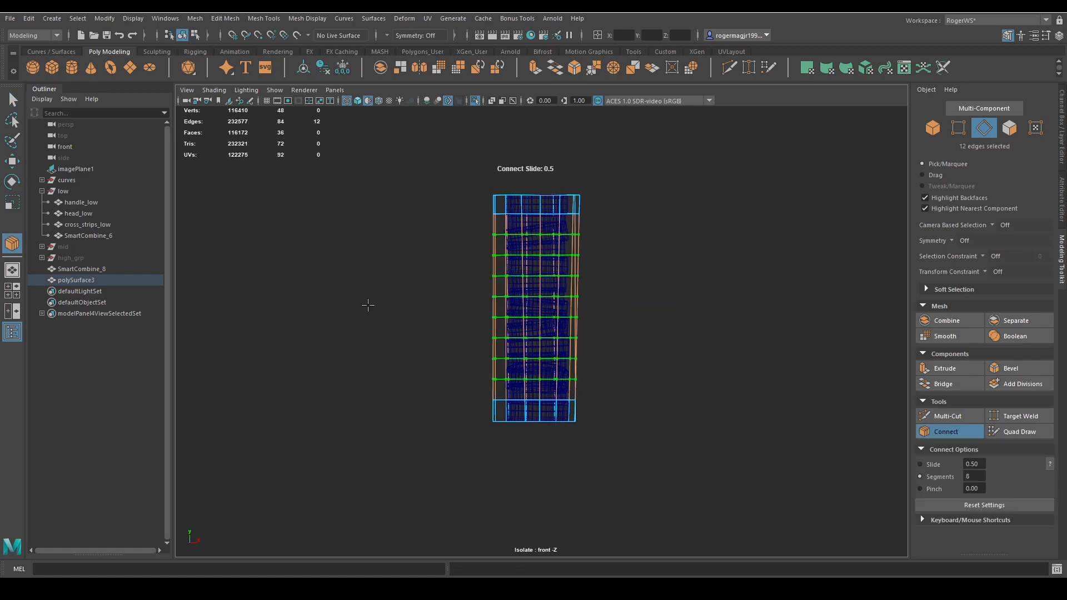
key(Return)
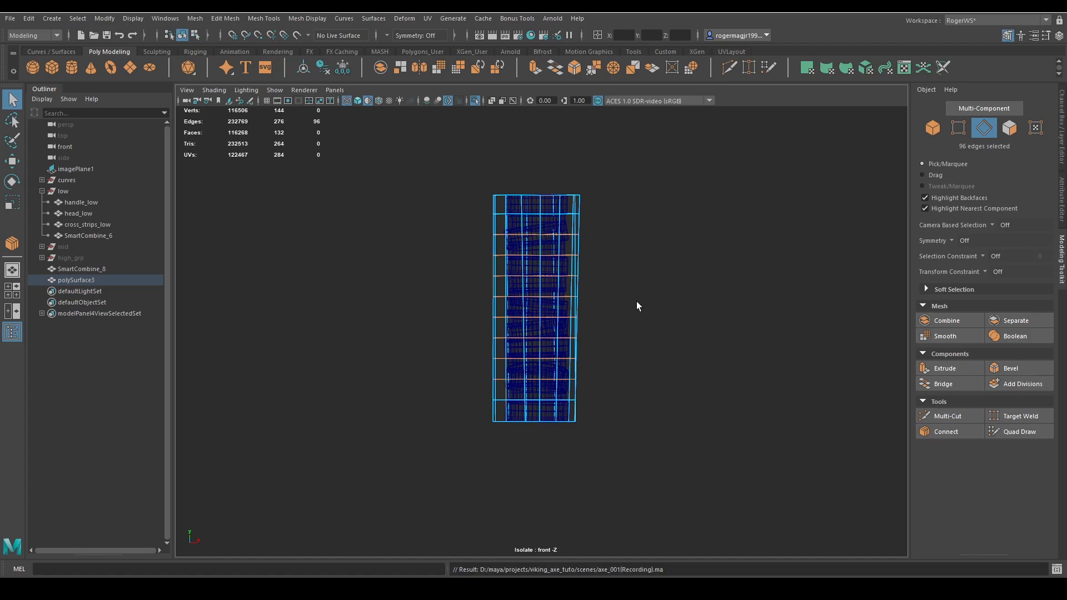
Select both the low-poly tube and the wrap in the shaded perspective view and freeze their transformations
alt+middle_drag(639, 305, 637, 327)
right_drag(623, 291, 655, 275)
key(space)
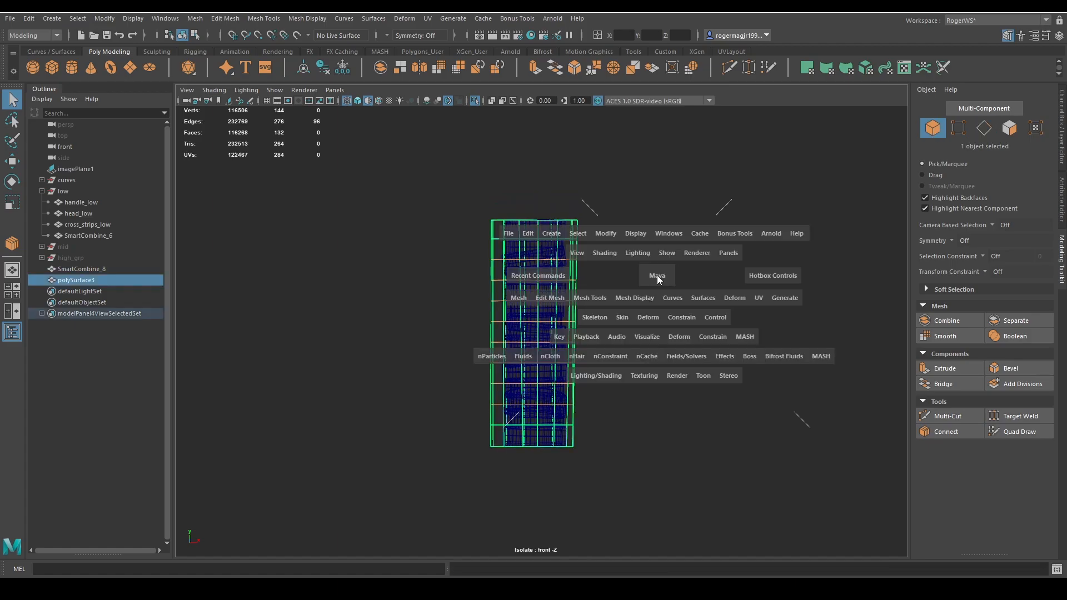
key(5)
mouse_move(656, 275)
mouse_down()
mouse_move(644, 233)
mouse_move(635, 307)
mouse_move(655, 331)
mouse_up()
scroll(634, 308, down, 5)
click(689, 320)
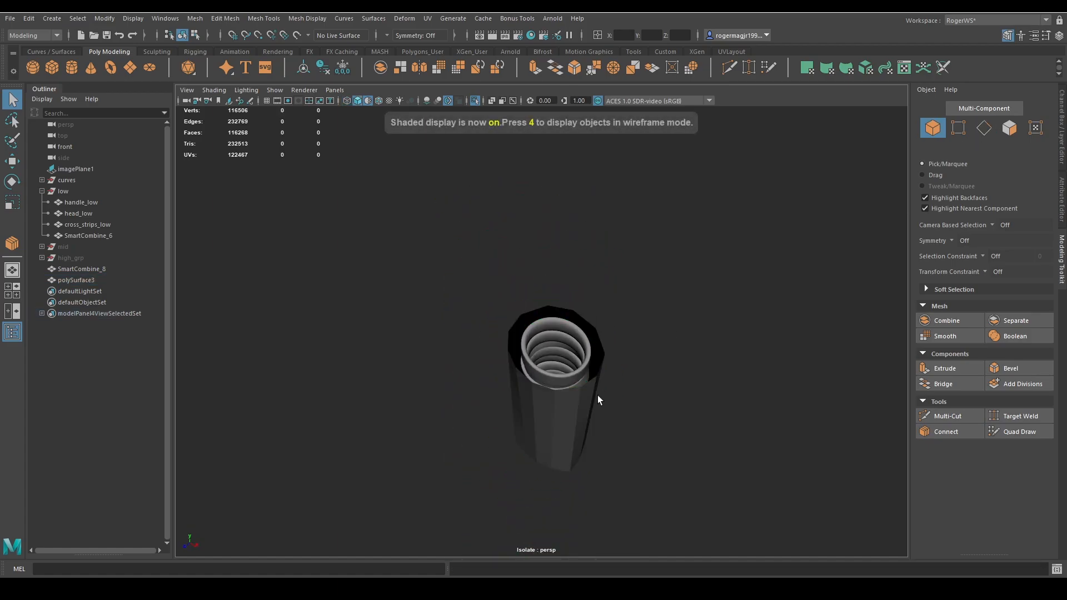
click(591, 397)
shift+click(582, 375)
click(342, 68)
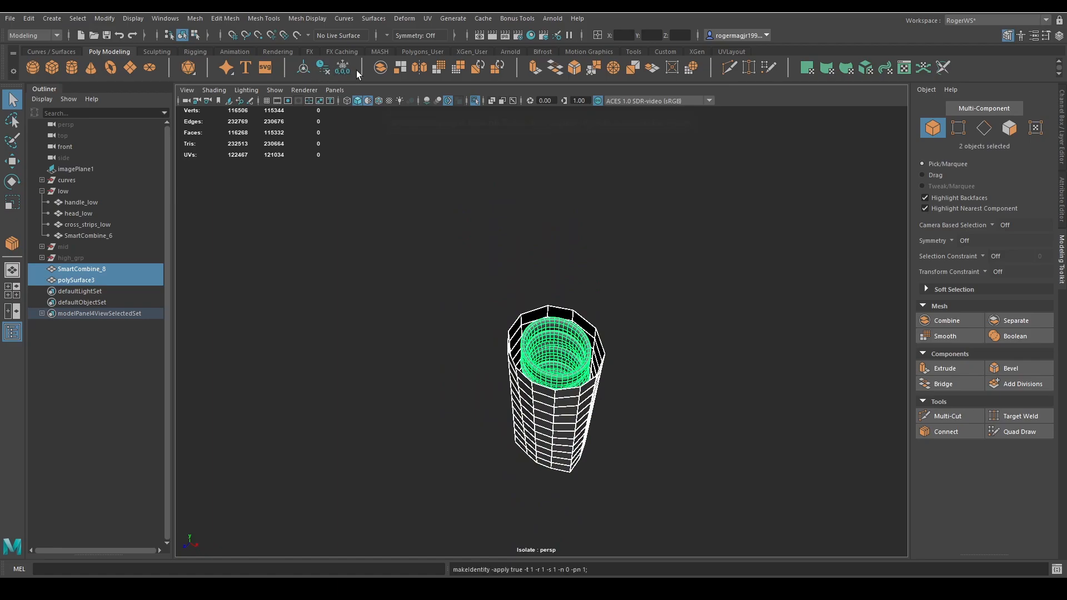
Apply a ShrinkWrap deformer so the low-poly tube conforms to the handle wrap's surface
click(408, 19)
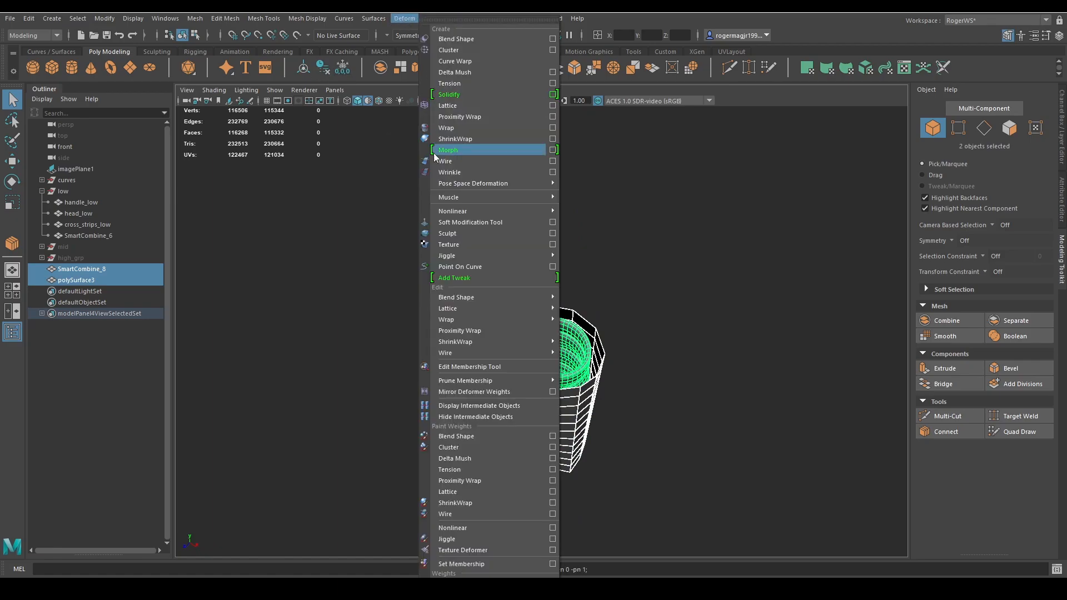
click(478, 138)
mouse_move(608, 276)
alt+mouse_down()
mouse_move(587, 295)
mouse_move(674, 296)
mouse_move(631, 281)
mouse_move(631, 250)
mouse_move(618, 245)
mouse_move(667, 294)
mouse_move(615, 282)
mouse_move(612, 213)
alt+mouse_up()
click(587, 296)
scroll(607, 296, up, 4)
key(ctrl+1)
key(ctrl+1)
Bring the rest of the model back into view and scale the low-poly tube slightly to fit over the wrap
click(668, 294)
click(610, 209)
mouse_move(612, 195)
shift+right_down()
mouse_move(670, 228)
mouse_move(645, 239)
shift+right_up()
click(625, 251)
click(607, 261)
mouse_move(613, 257)
alt+mouse_down()
mouse_move(608, 265)
mouse_move(724, 235)
mouse_move(767, 244)
mouse_move(734, 267)
mouse_move(669, 274)
mouse_move(622, 240)
mouse_move(627, 278)
alt+mouse_up()
key(ctrl+1)
key(r)
drag(614, 354, 618, 352)
Scale two edge loops on the lower half of the tube inward in X and Z to hug the wrap
key(q)
key(F10)
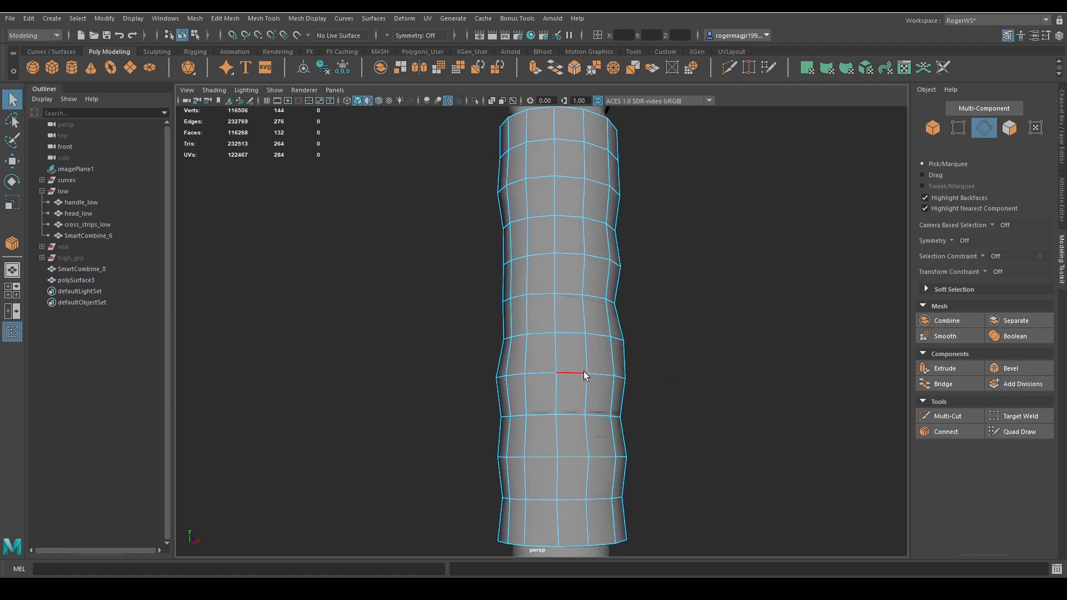
double_click(580, 372)
click(601, 429)
key(ctrl+z)
alt+drag(664, 432, 663, 473)
key(r)
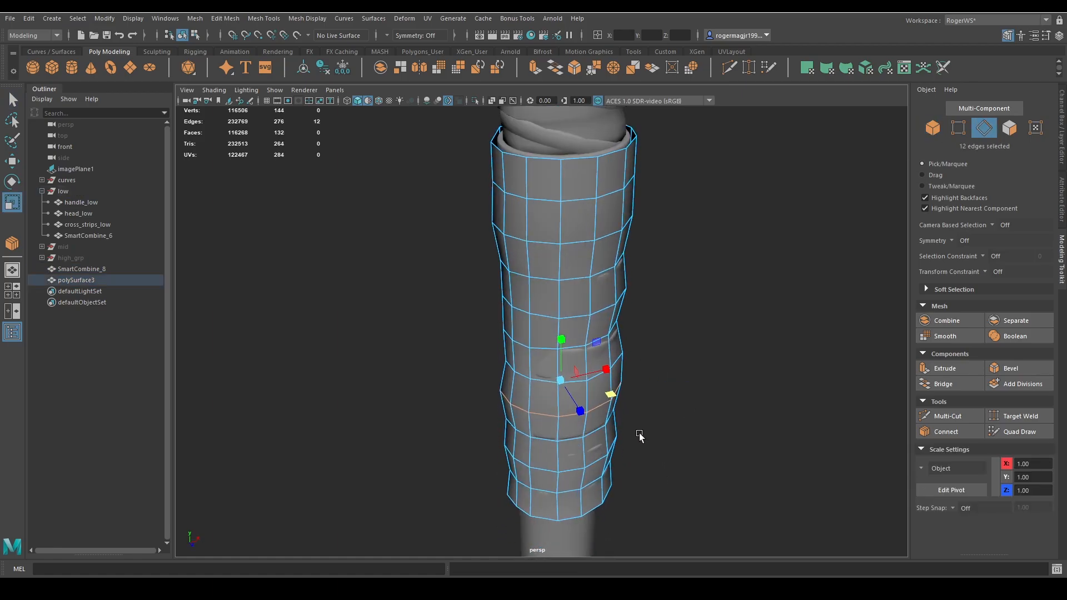
drag(615, 395, 614, 397)
alt+drag(613, 405, 596, 439)
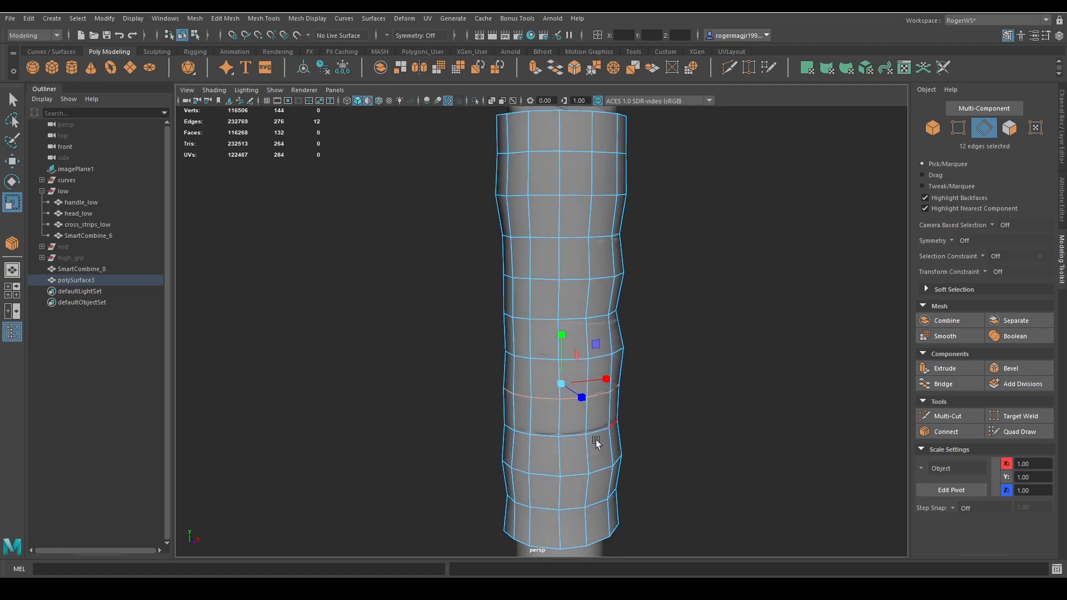
click(573, 476)
alt+drag(611, 479, 612, 452)
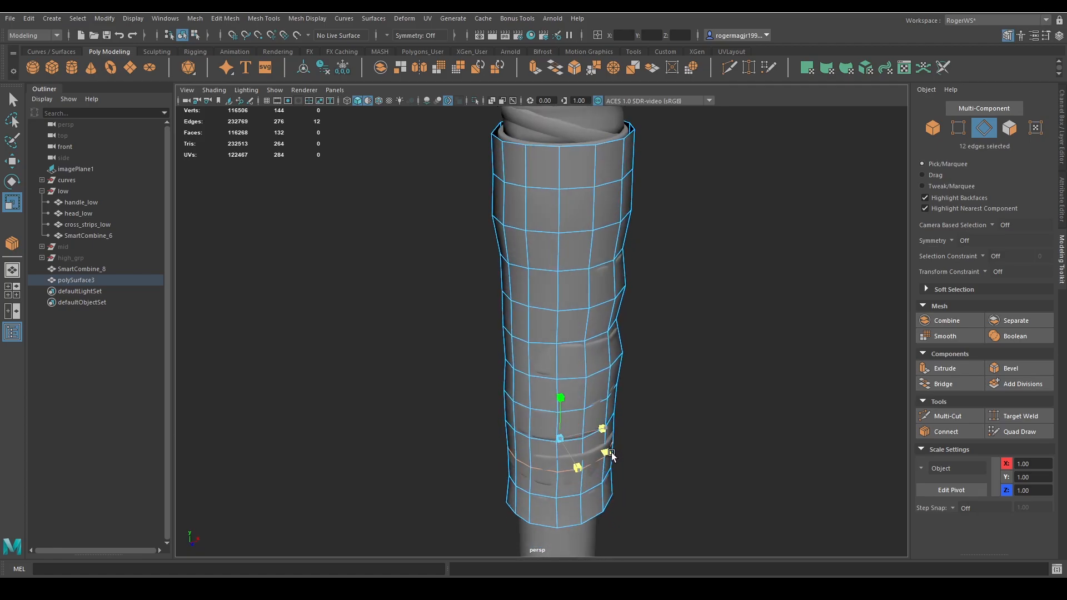
Scale the two edge loops below the tube's top border in X and Z to fit the wrap
alt+drag(673, 348, 656, 427)
double_click(558, 289)
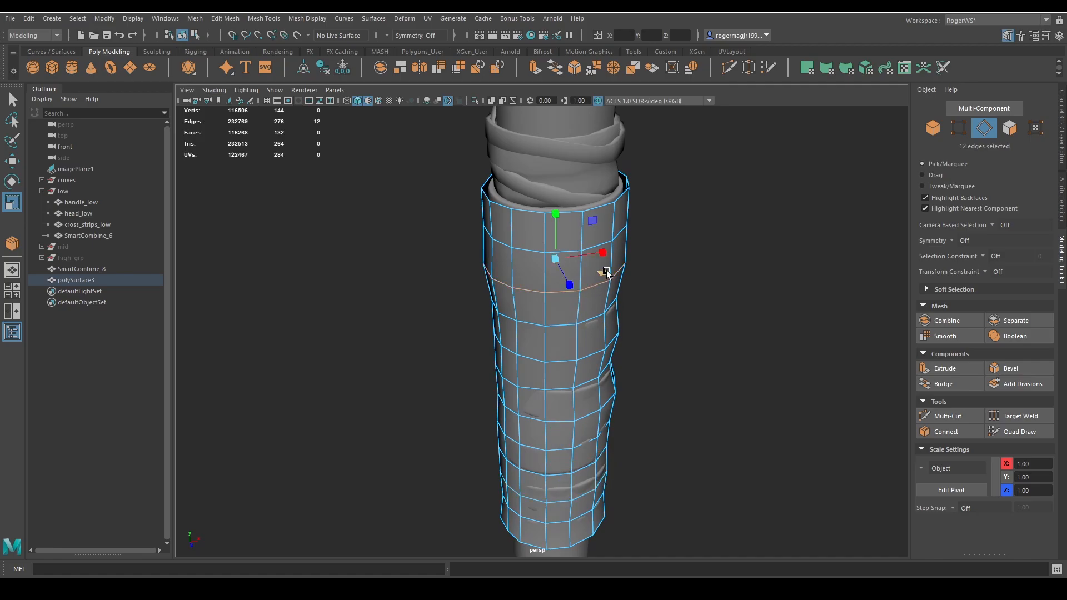
drag(606, 273, 603, 272)
key(q)
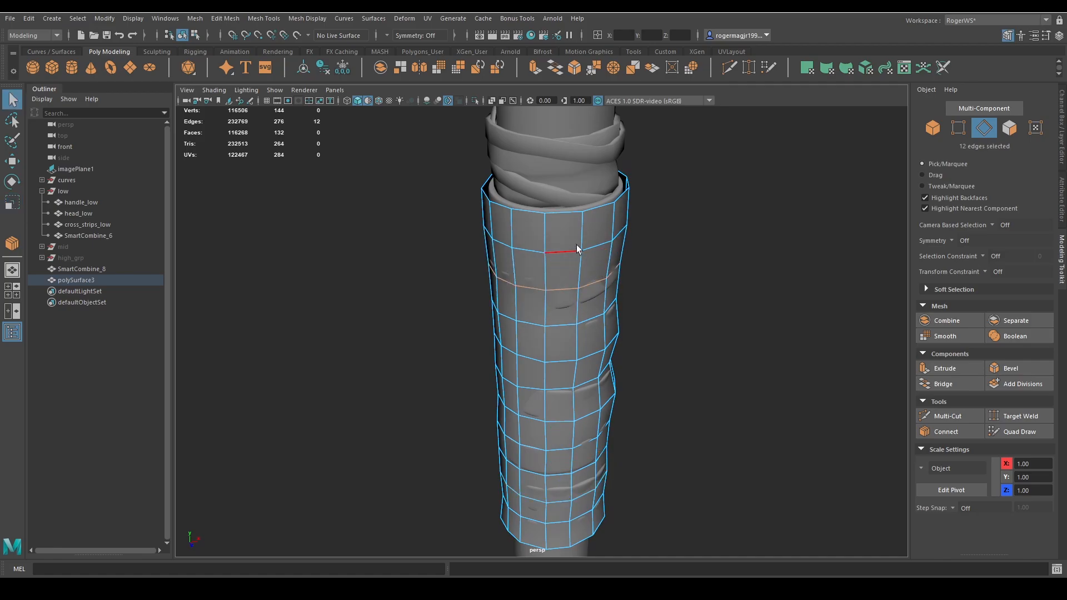
double_click(571, 249)
key(r)
drag(598, 235, 627, 257)
key(q)
Scale the tube's top border inward to the wrap's rim and refit the edge loop directly below it
double_click(575, 211)
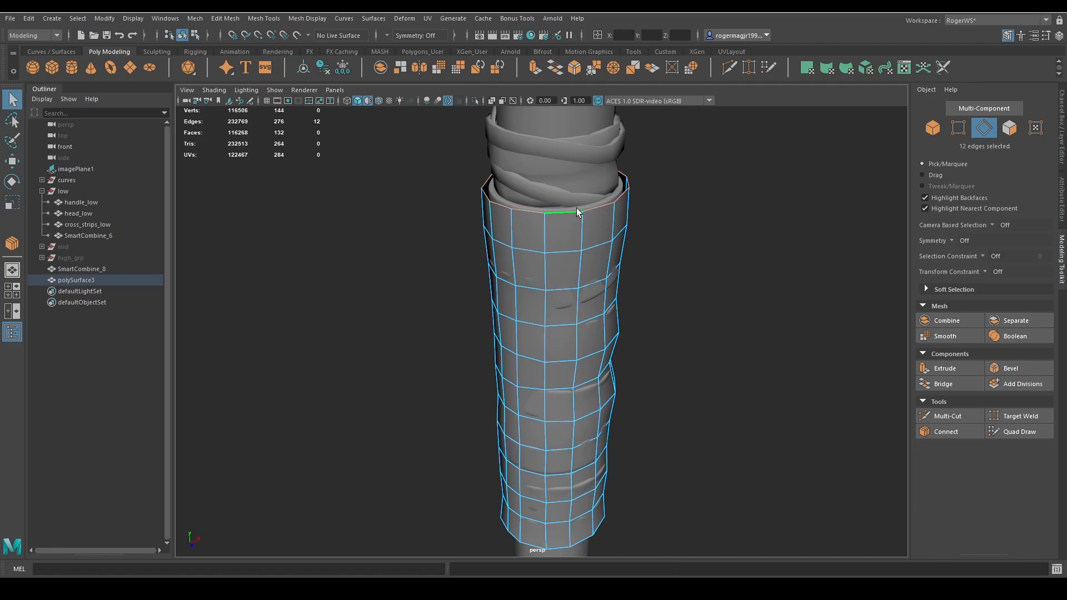
key(r)
drag(603, 195, 597, 195)
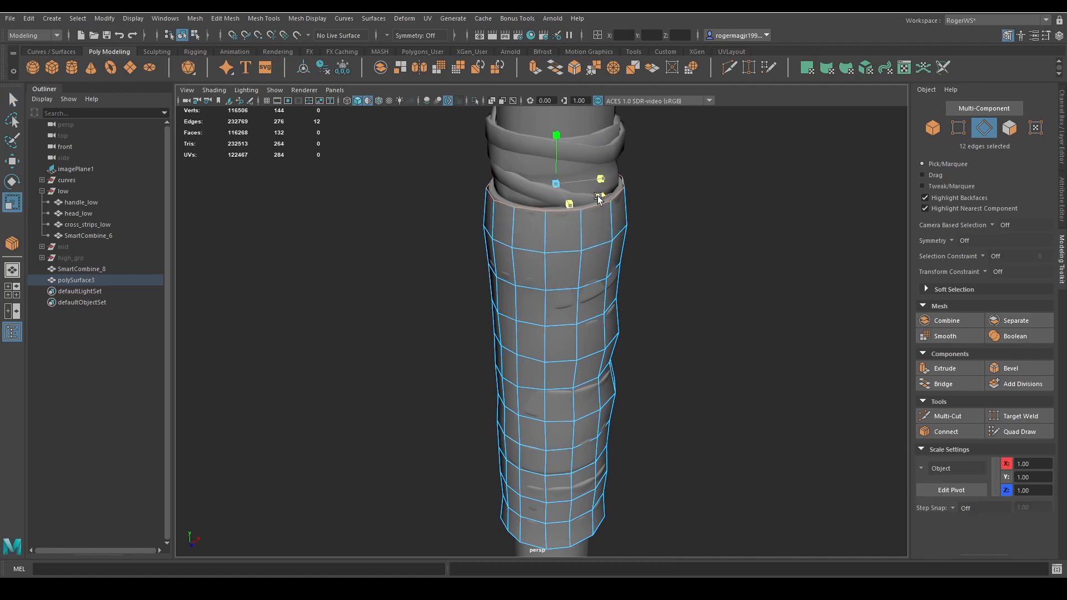
key(q)
double_click(571, 251)
key(r)
drag(604, 234, 598, 265)
Insert an edge loop just below the tube's top band and scale it inward into the groove
key(q)
key(ctrl+shift+x)
ctrl+click(568, 201)
key(q)
double_click(584, 201)
key(r)
scroll(597, 261, up, 5)
alt+middle_drag(640, 243, 637, 300)
scroll(639, 300, down, 2)
middle_drag(712, 305, 706, 306)
Move the new groove loop along Y and raise the next loop below it toward the groove
key(w)
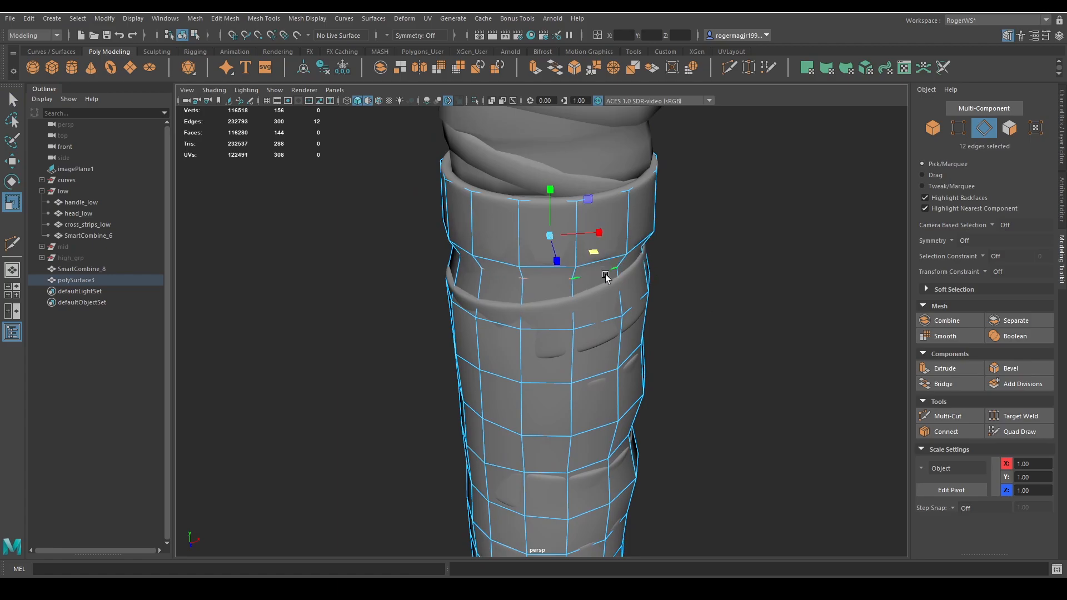
alt+drag(608, 279, 530, 193)
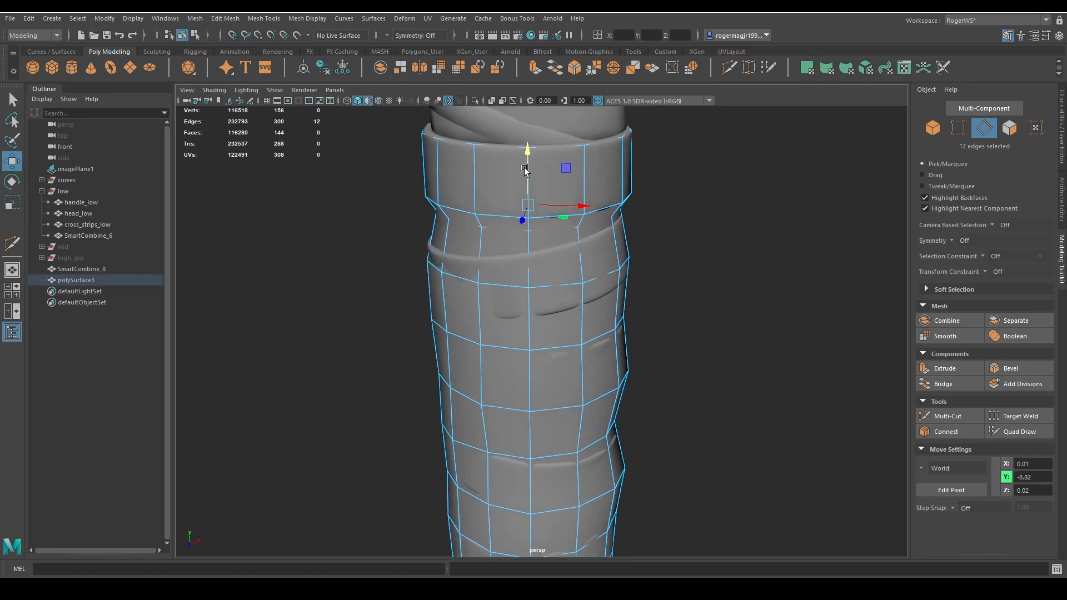
key(q)
double_click(549, 283)
key(w)
drag(525, 227, 525, 216)
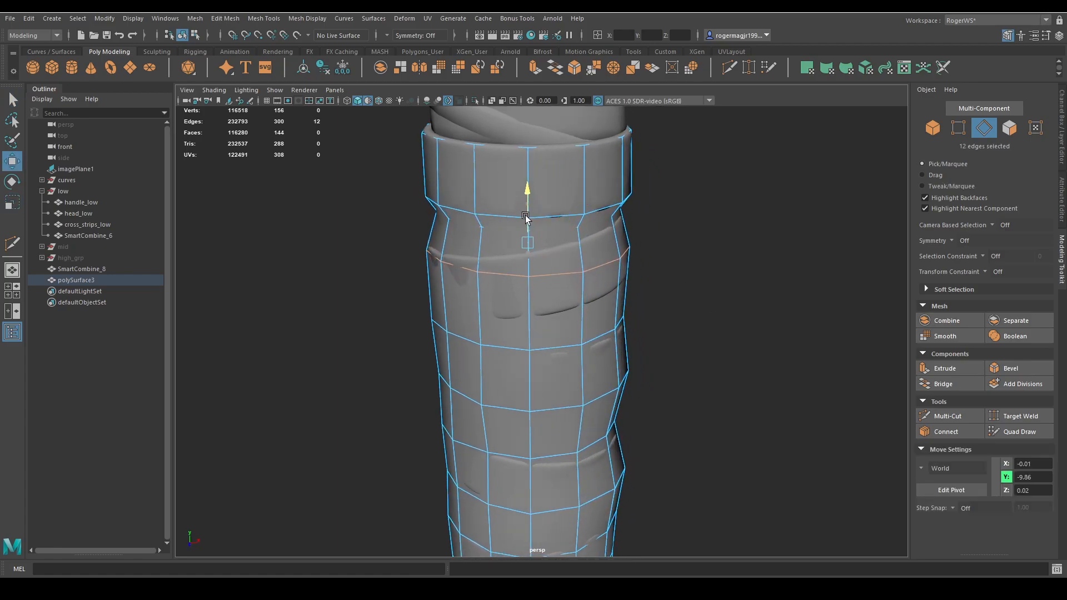
Try scaling the raised edge loop inward in X and Z, and undo that scale
key(r)
drag(564, 258, 560, 257)
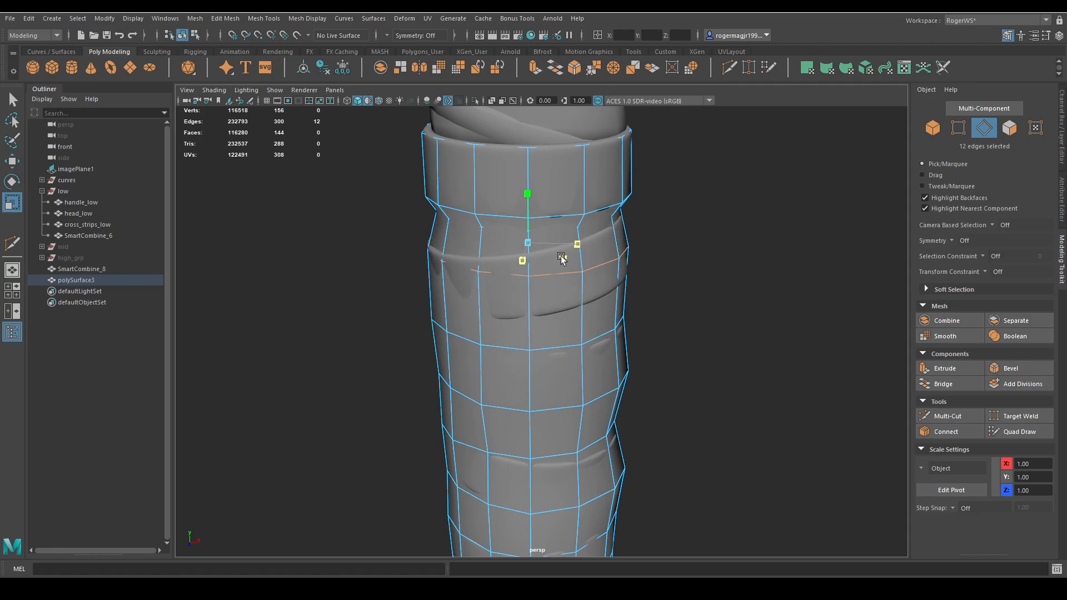
key(ctrl+z)
Lower the groove's inner edge loop along Y to follow the gap beneath the top band
key(q)
key(r)
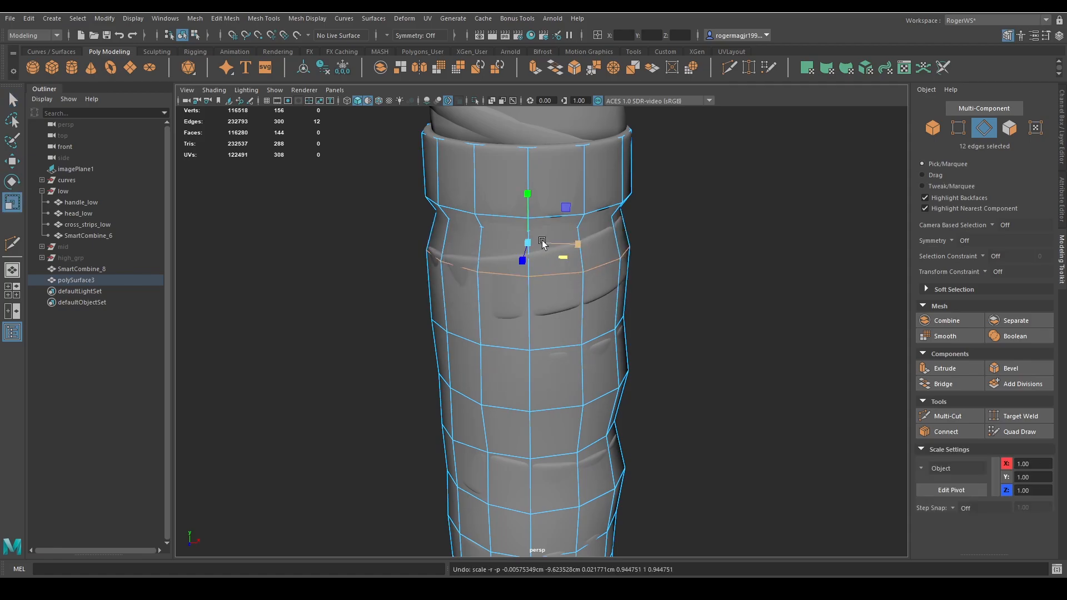
double_click(567, 220)
key(w)
drag(526, 175, 526, 187)
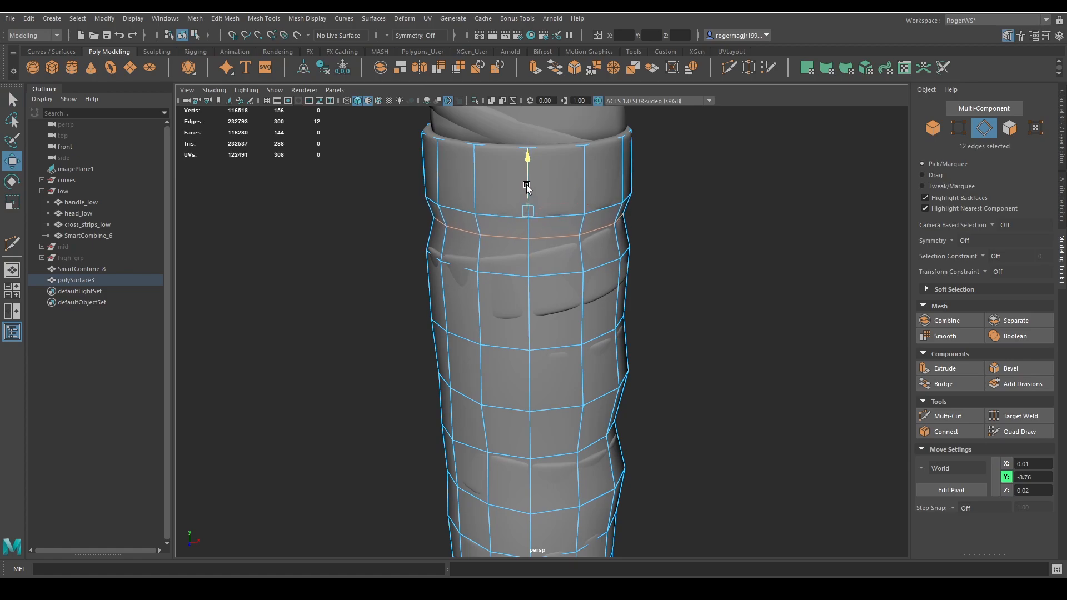
alt+drag(552, 228, 562, 217)
key(q)
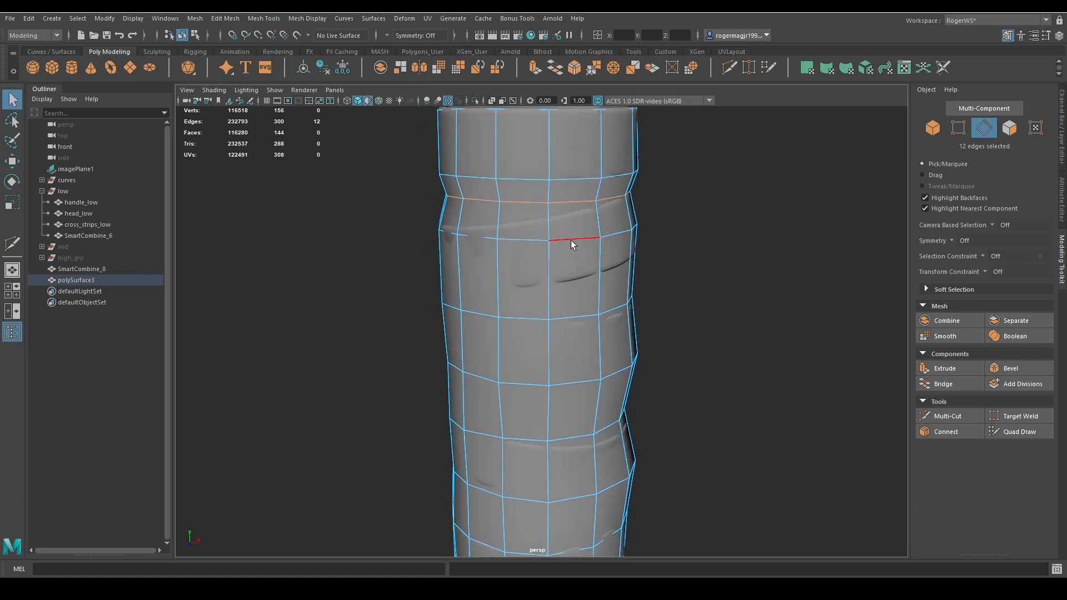
Scale the two edge loops below the upper groove section in X and Z to match the wrap
scroll(574, 271, down, 4)
alt+middle_drag(574, 271, 577, 240)
double_click(555, 279)
key(r)
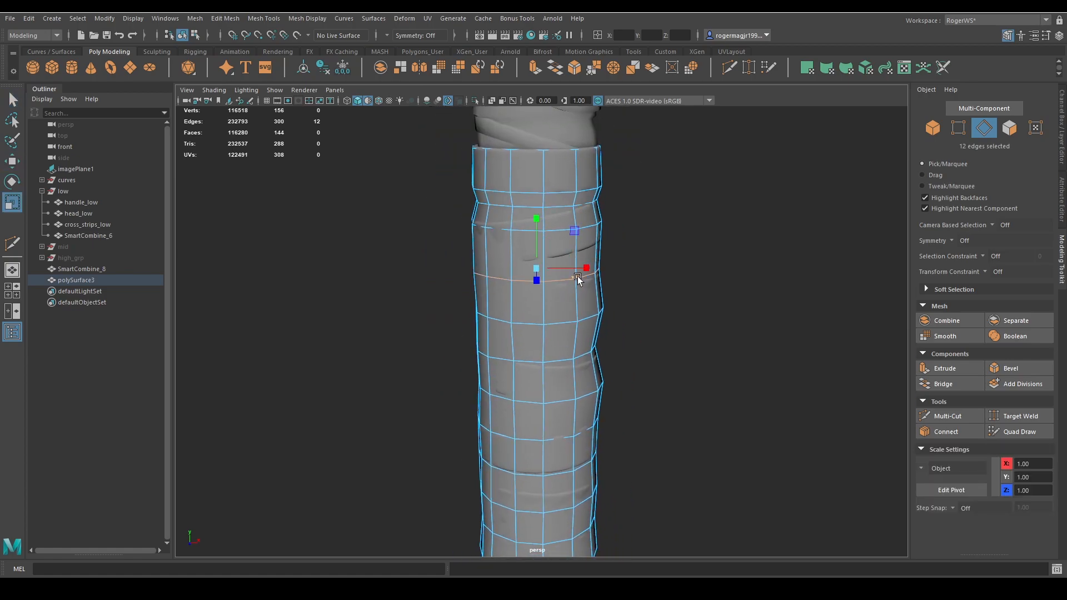
drag(576, 279, 578, 279)
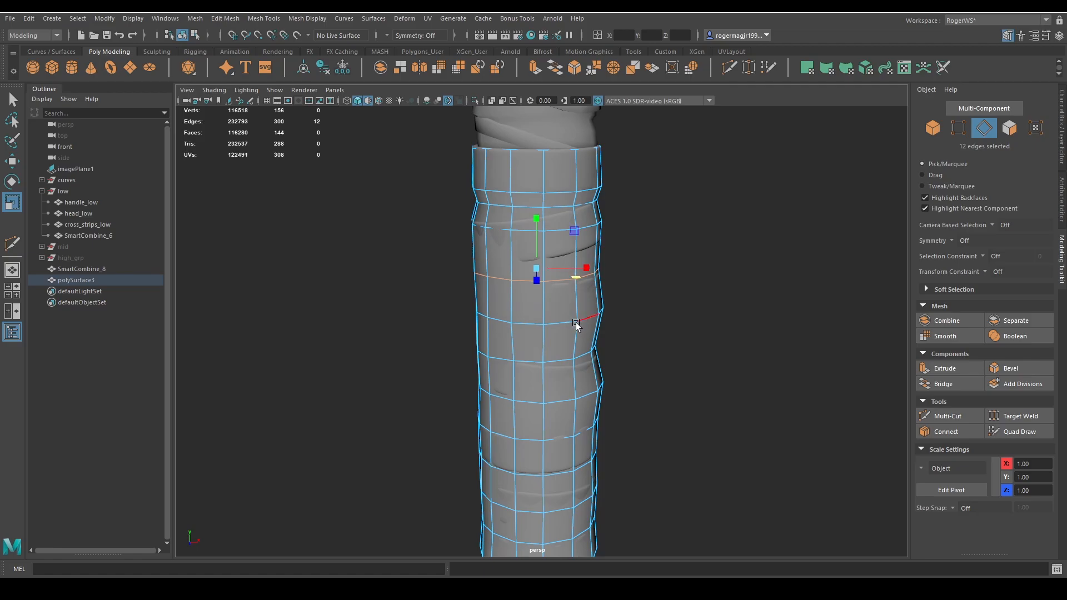
mouse_move(569, 326)
mouse_down()
mouse_move(582, 309)
mouse_move(575, 318)
mouse_up()
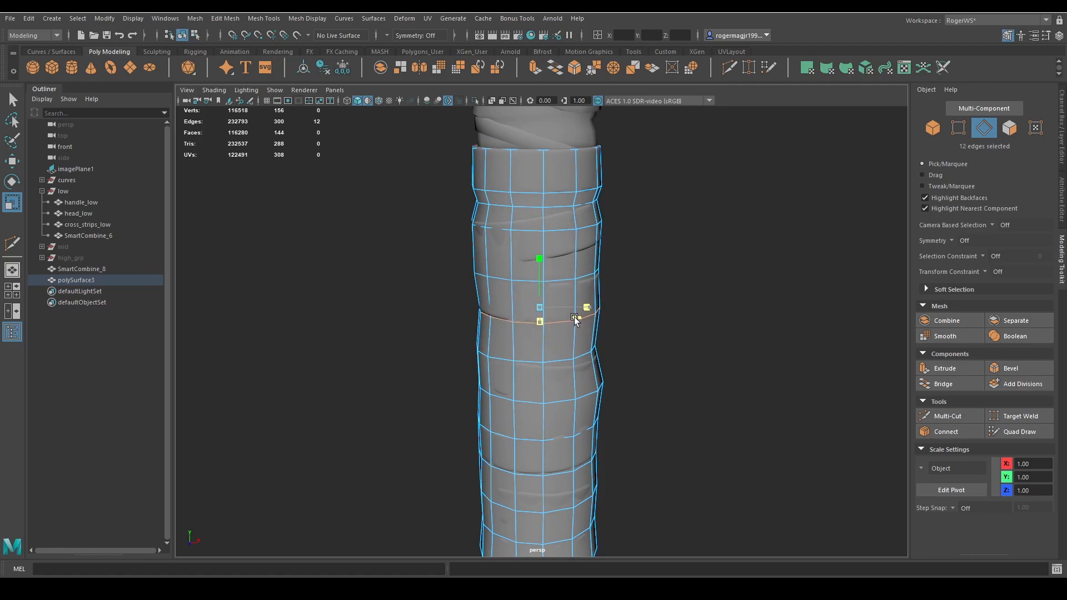
Scale the next two edge loops around the tube's middle inward to follow the wrap's folds
alt+middle_drag(576, 335, 582, 295)
key(q)
key(r)
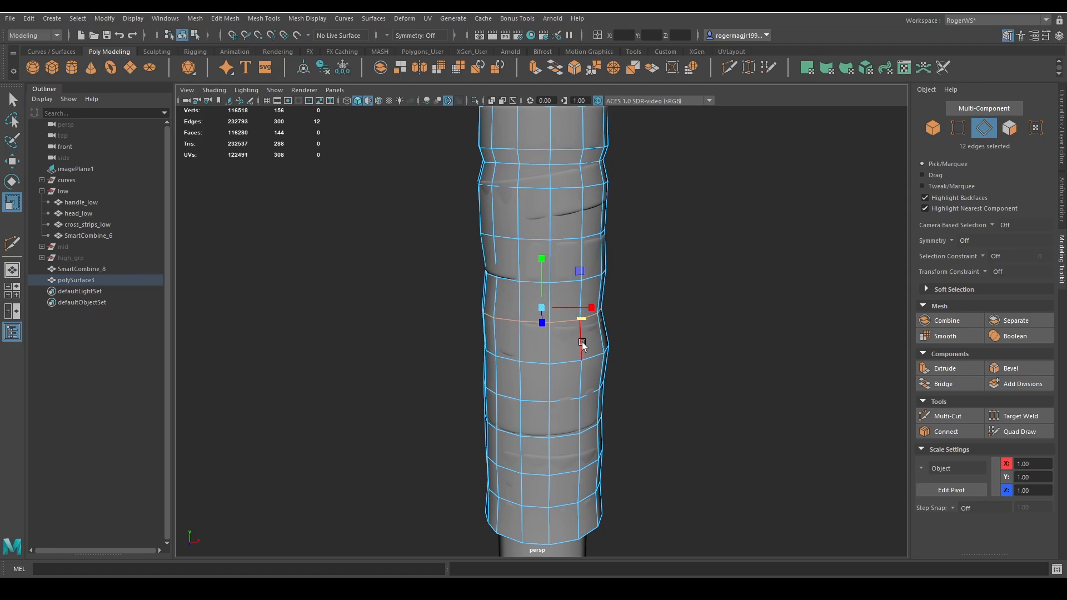
double_click(589, 361)
middle_drag(583, 353, 581, 354)
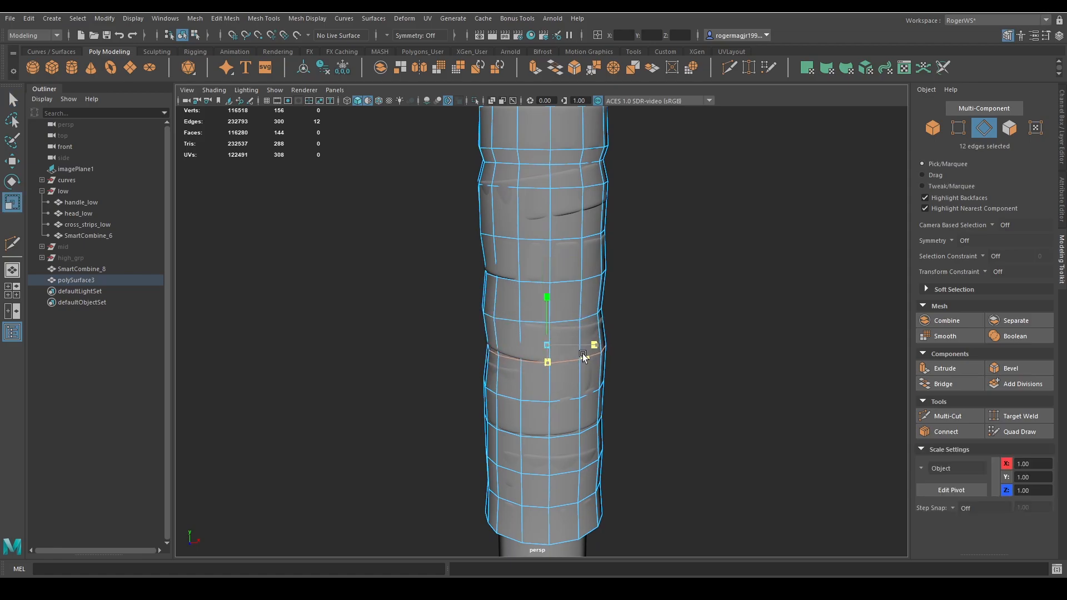
Fit the tube's lower edge loops and bottom border to the wrap by scaling, and return to object selection
key(q)
alt+drag(615, 355, 608, 411)
key(r)
click(593, 353)
middle_drag(661, 379, 657, 378)
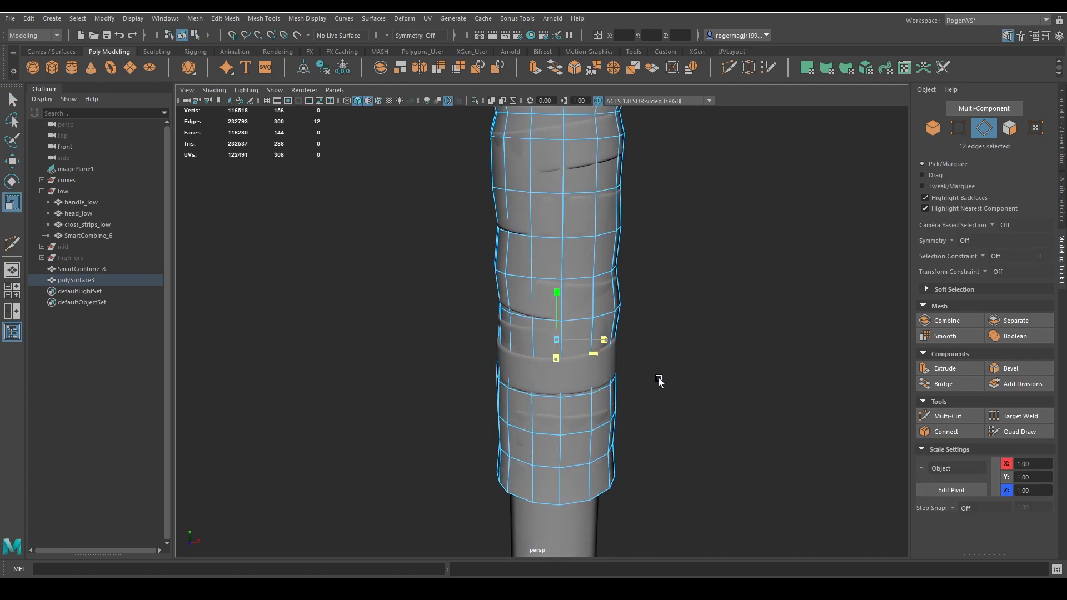
alt+drag(661, 378, 595, 388)
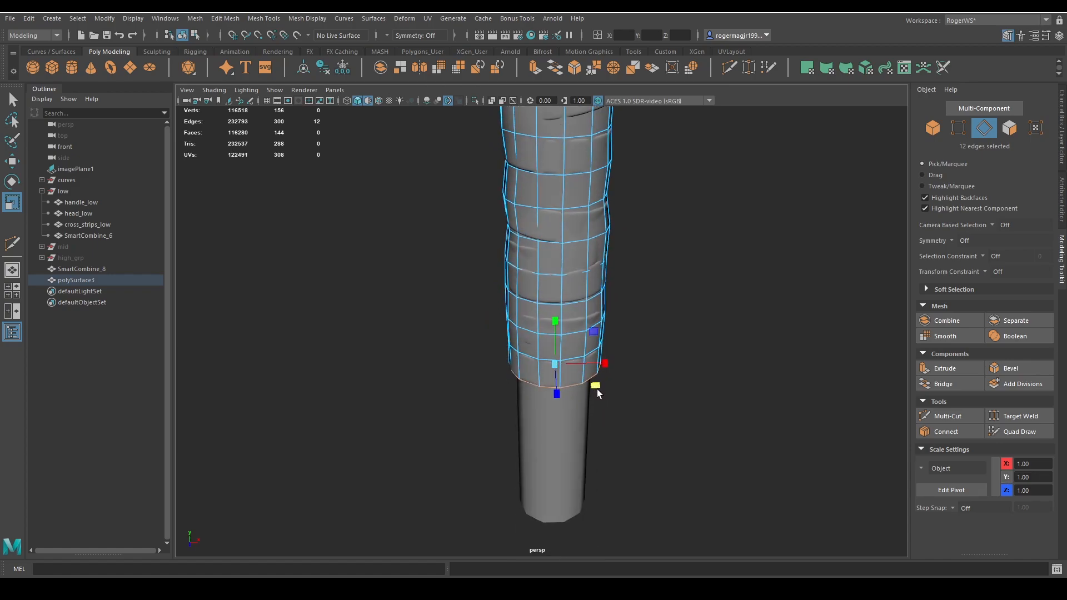
key(q)
right_drag(596, 389, 664, 298)
Try extruding all the tube's faces with a thickness of -0.07, and undo the extrusion
alt+middle_drag(664, 298, 655, 335)
alt+middle_drag(629, 288, 645, 324)
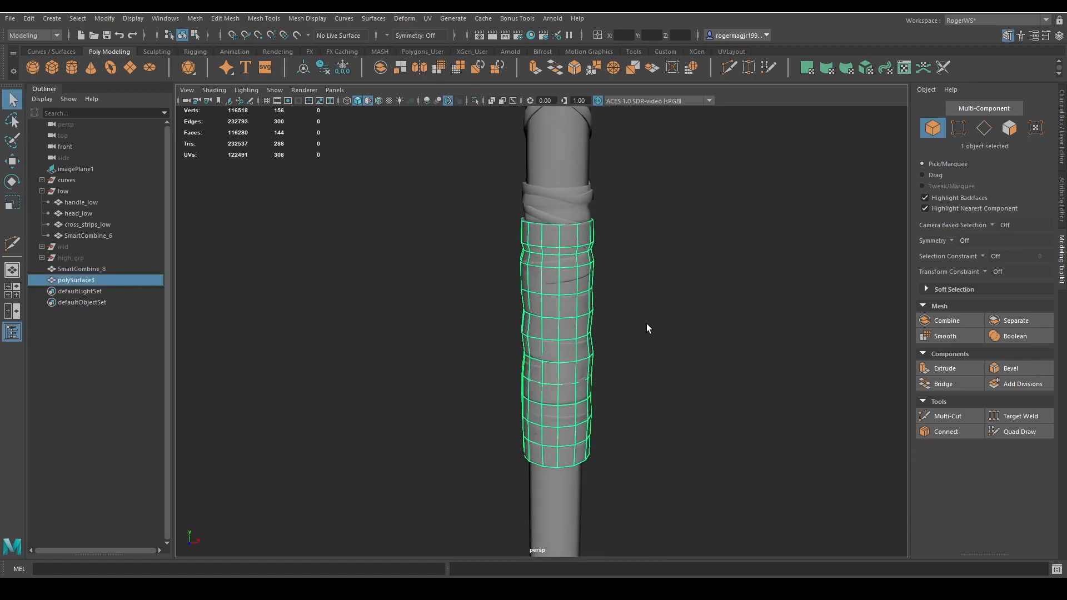
alt+drag(645, 324, 648, 347)
alt+right_drag(648, 347, 709, 337)
key(ctrl+e)
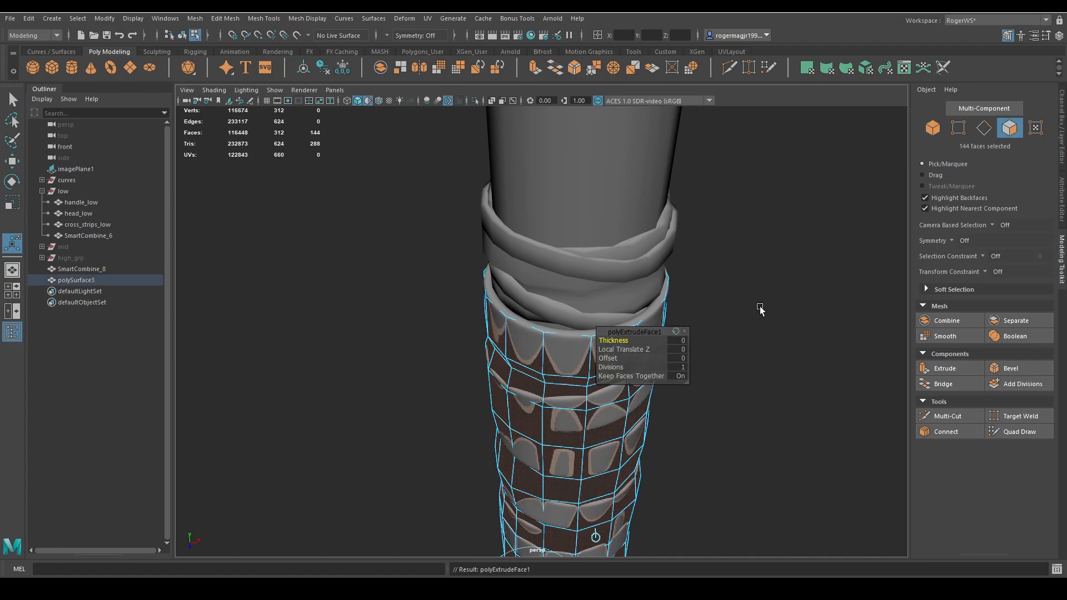
middle_drag(759, 305, 757, 305)
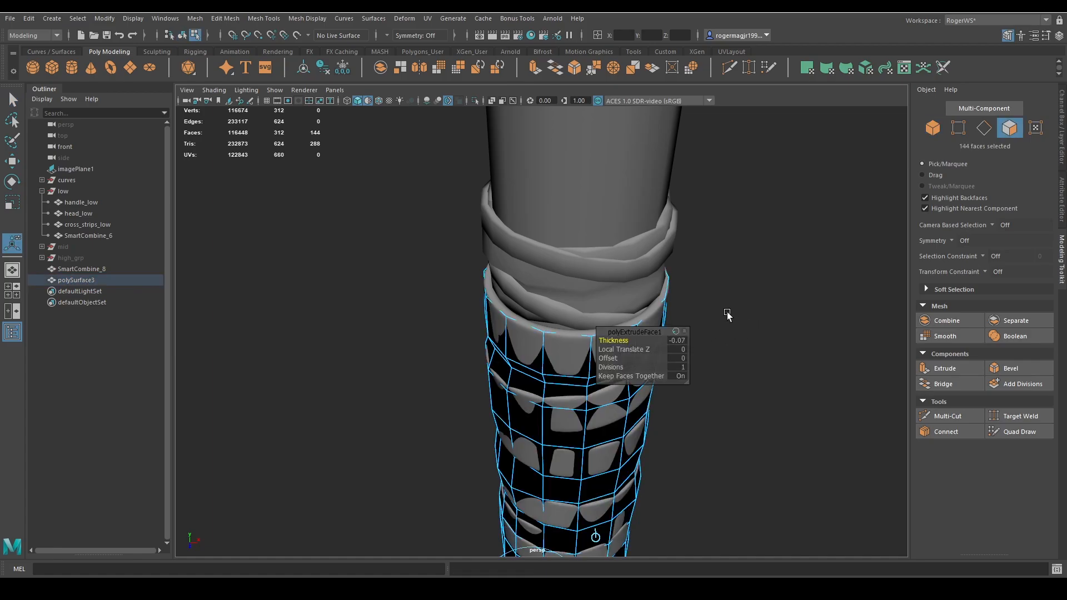
scroll(720, 318, down, 5)
key(ctrl+z)
key(ctrl+z)
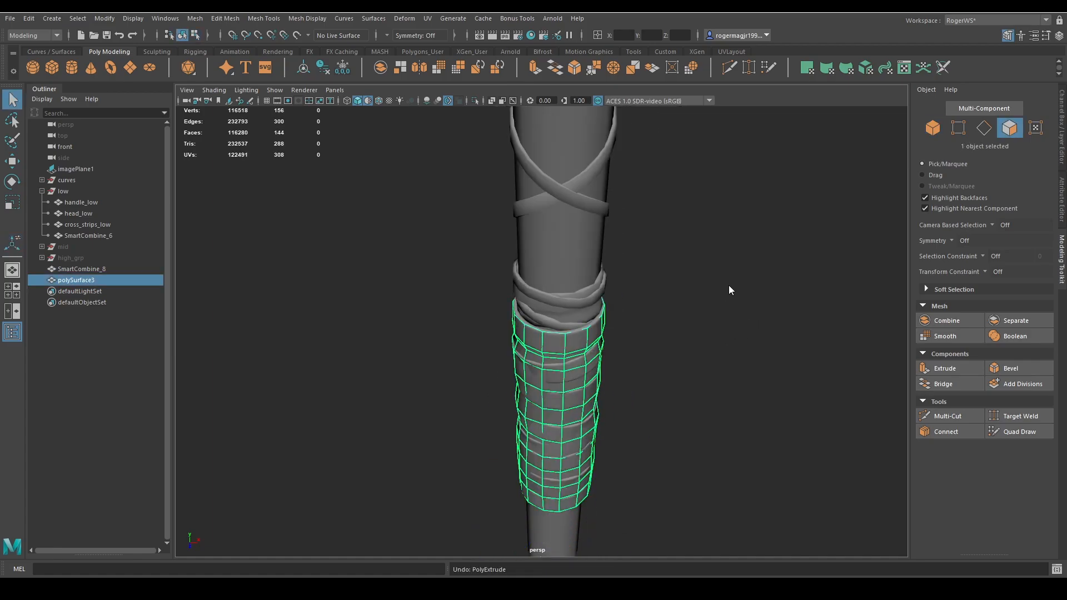
Isolate the tube with the low-poly handle and extrude the tube's faces to a thickness of -0.08
shift+click(542, 545)
key(ctrl+1)
alt+drag(627, 343, 642, 368)
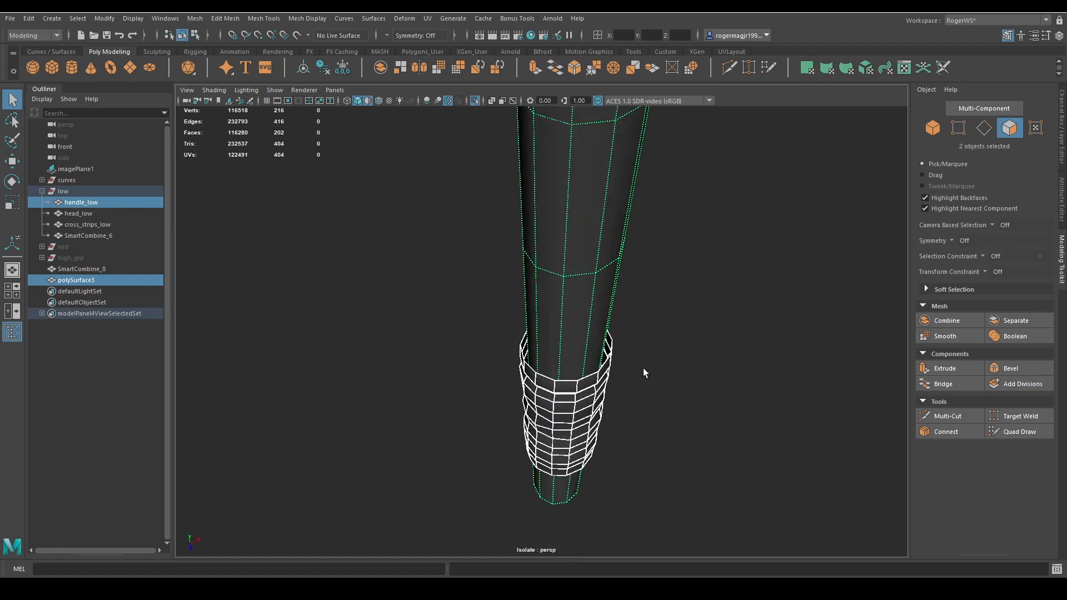
click(601, 378)
alt+middle_drag(665, 369, 639, 347)
alt+right_drag(639, 346, 705, 358)
key(ctrl+e)
drag(727, 306, 728, 295)
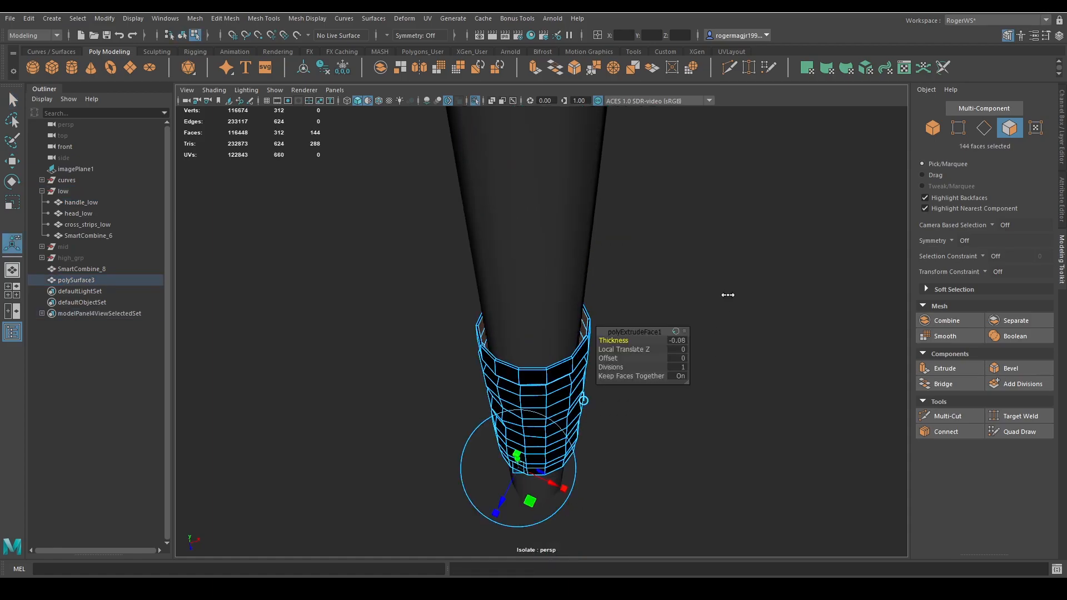
key(q)
key(F8)
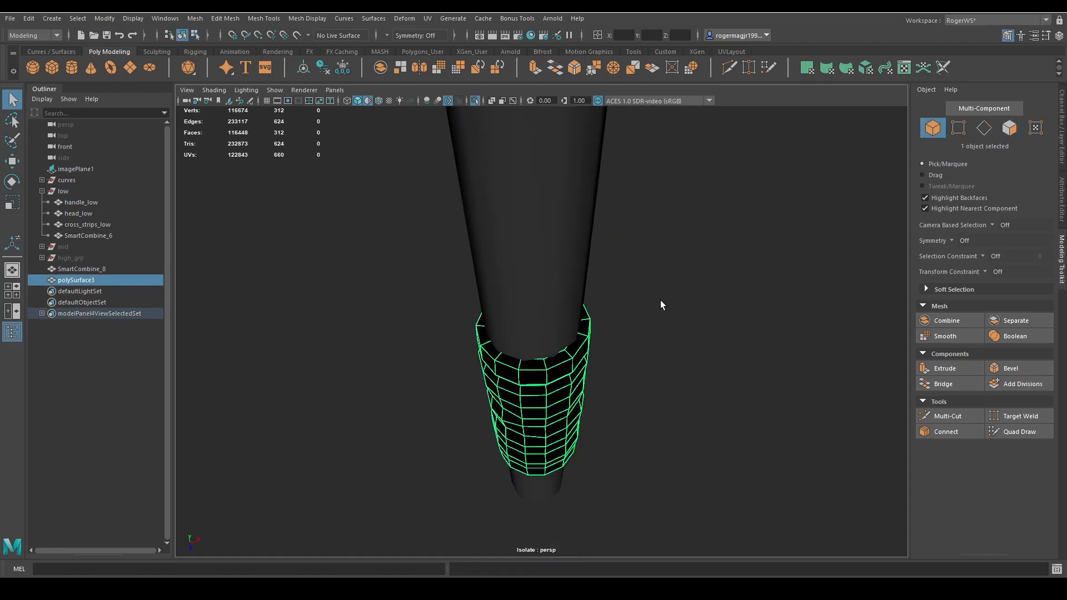
Isolate the tube alone and delete its extruded inner wall faces, keeping the end rims
key(ctrl+1)
key(ctrl+1)
scroll(579, 358, up, 6)
key(F11)
scroll(514, 305, down, 5)
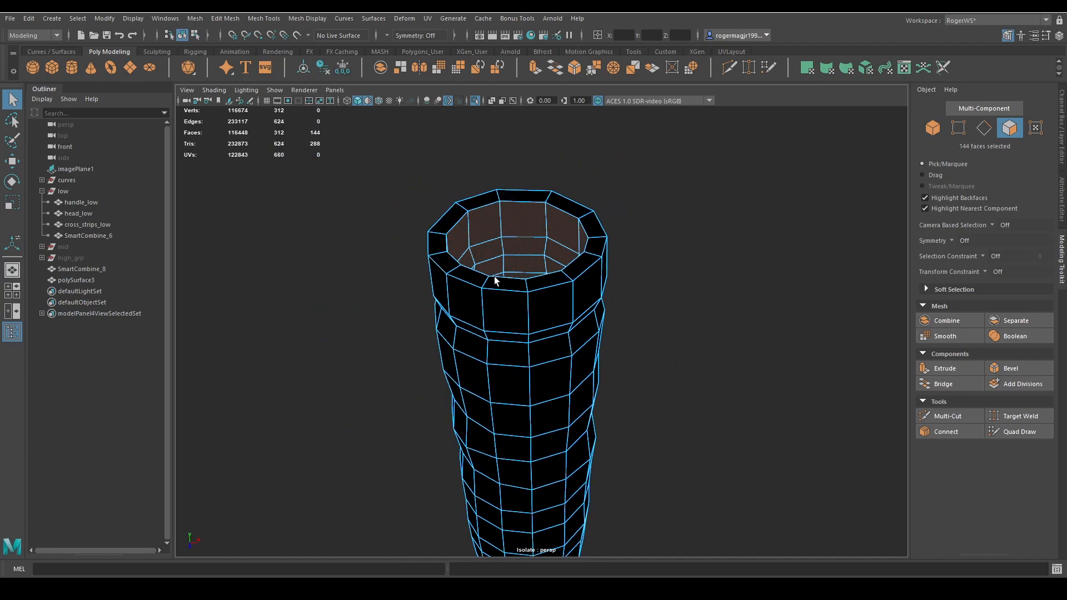
click(495, 276)
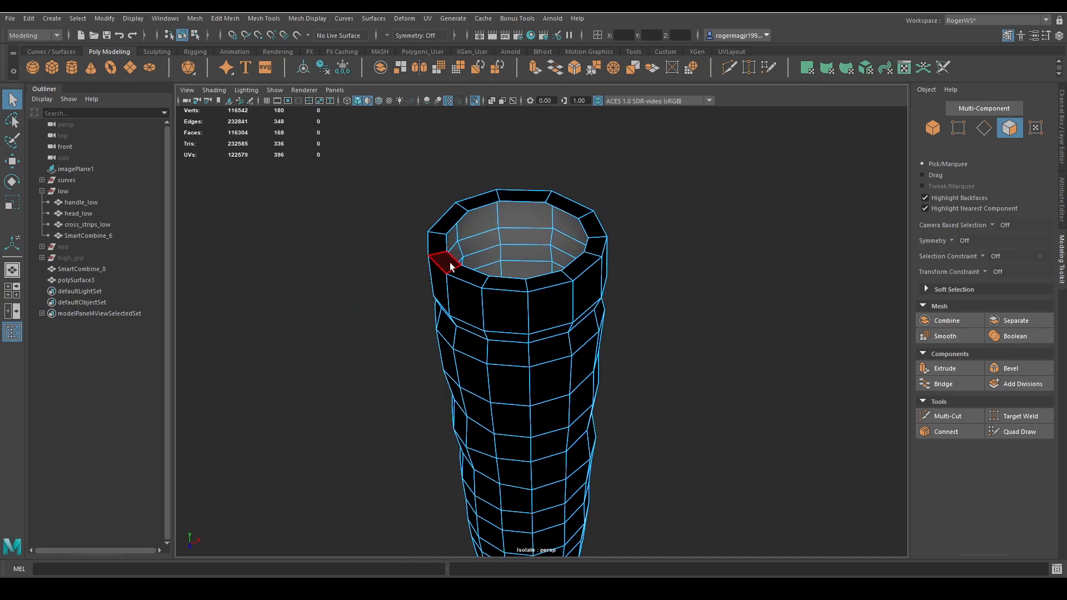
Select all the tube's faces and reverse their normals so they point outward
scroll(479, 288, down, 6)
alt+drag(514, 312, 528, 272)
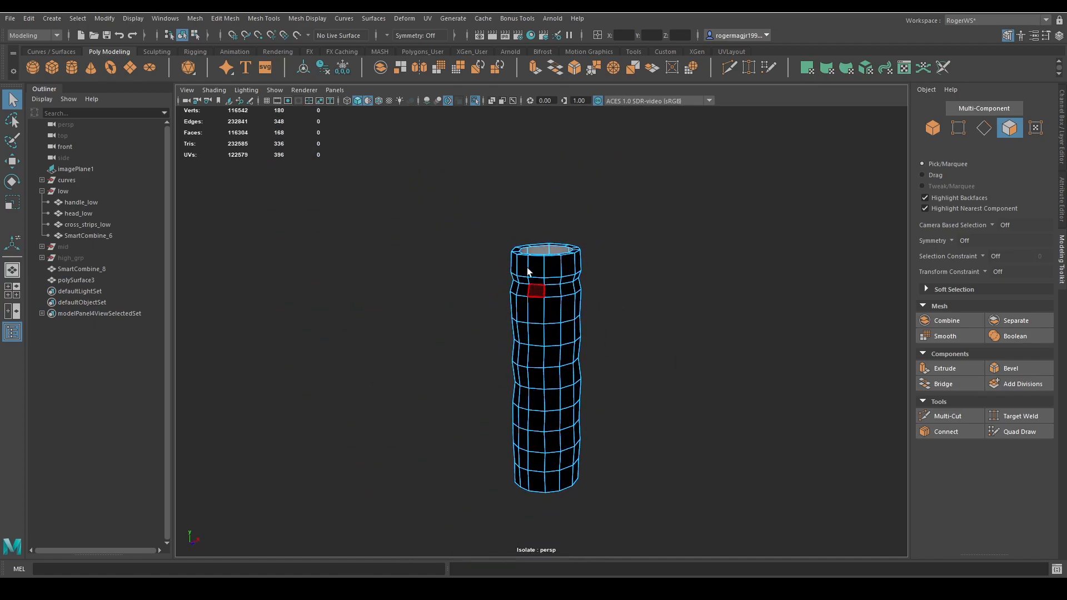
drag(417, 261, 704, 534)
shift+right_drag(575, 185, 721, 228)
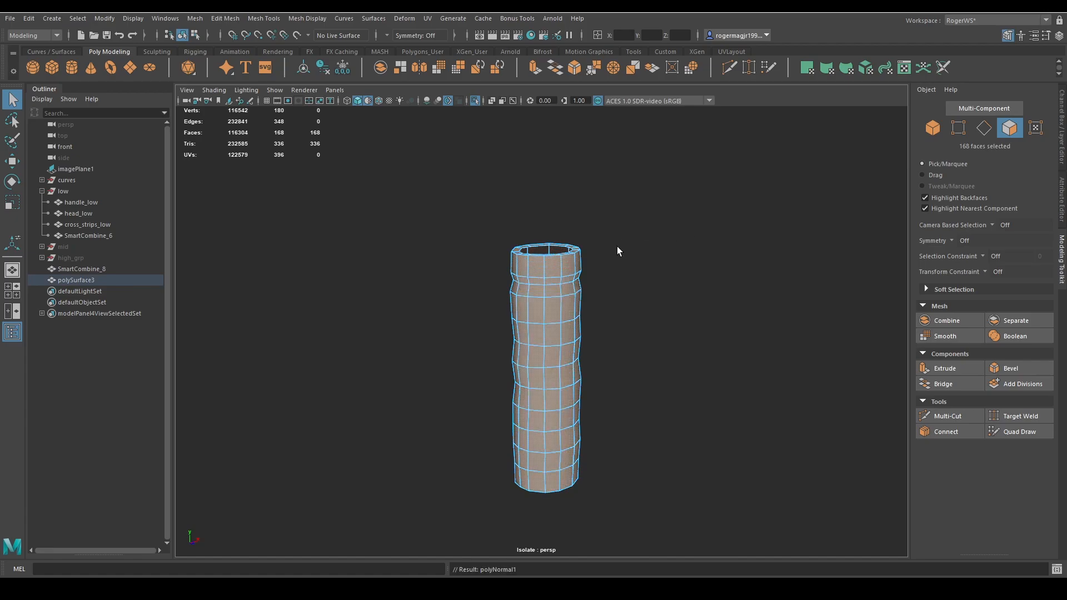
key(F8)
click(604, 227)
Check the tube's rim, bring the rest of the model back into view and select polySurface3
scroll(602, 225, up, 4)
alt+drag(603, 226, 547, 212)
click(536, 246)
shift+right_drag(563, 167, 653, 158)
click(652, 161)
scroll(617, 261, down, 4)
alt+drag(613, 267, 599, 308)
alt+drag(563, 361, 576, 324)
key(ctrl+1)
click(99, 279)
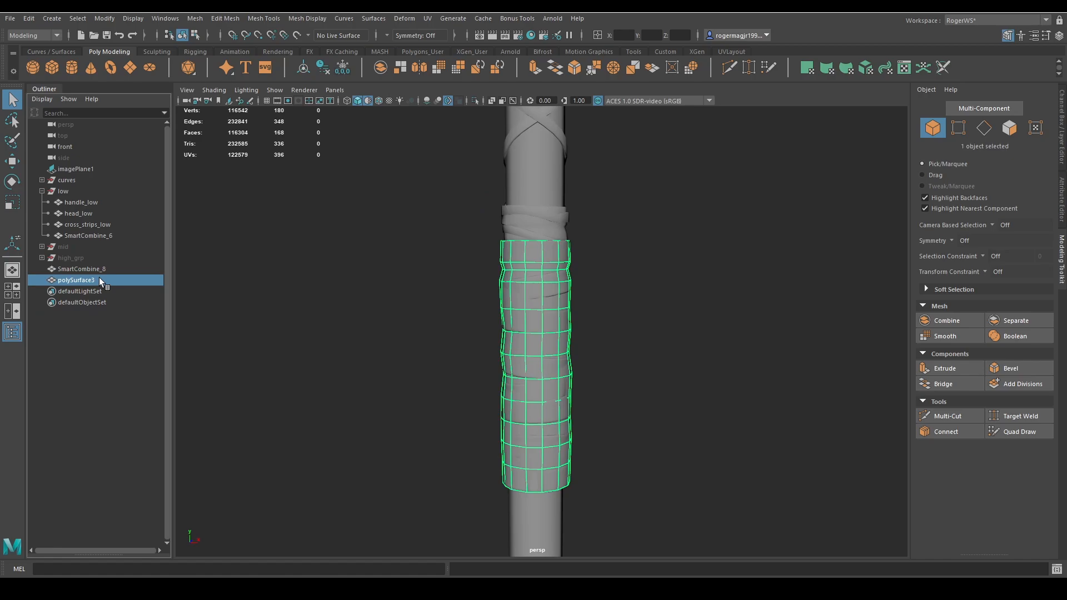
Delete the leftover high-density wrap mesh SmartCombine_8 and move the tube polySurface3 into the low group
click(85, 270)
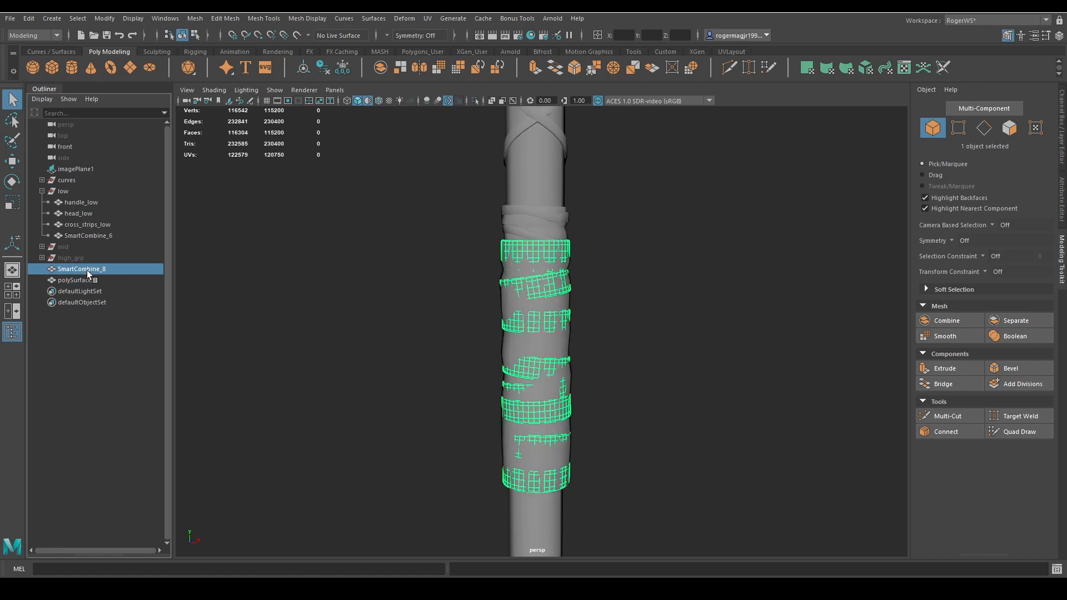
key(Delete)
click(87, 278)
drag(83, 270, 65, 188)
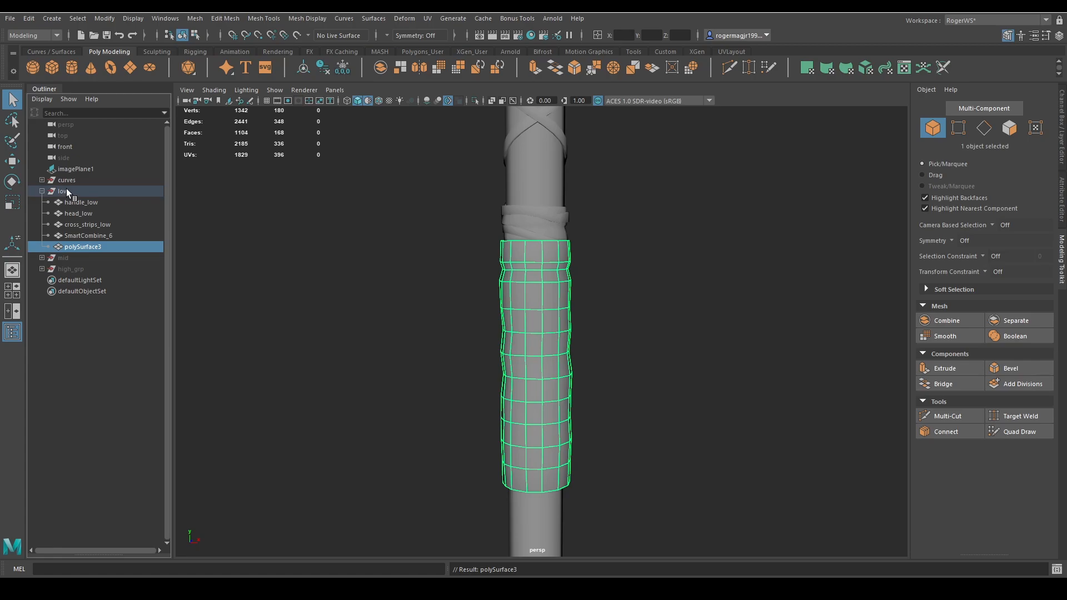
alt+right_drag(373, 277, 534, 314)
alt+drag(534, 314, 655, 359)
key(F10)
double_click(522, 283)
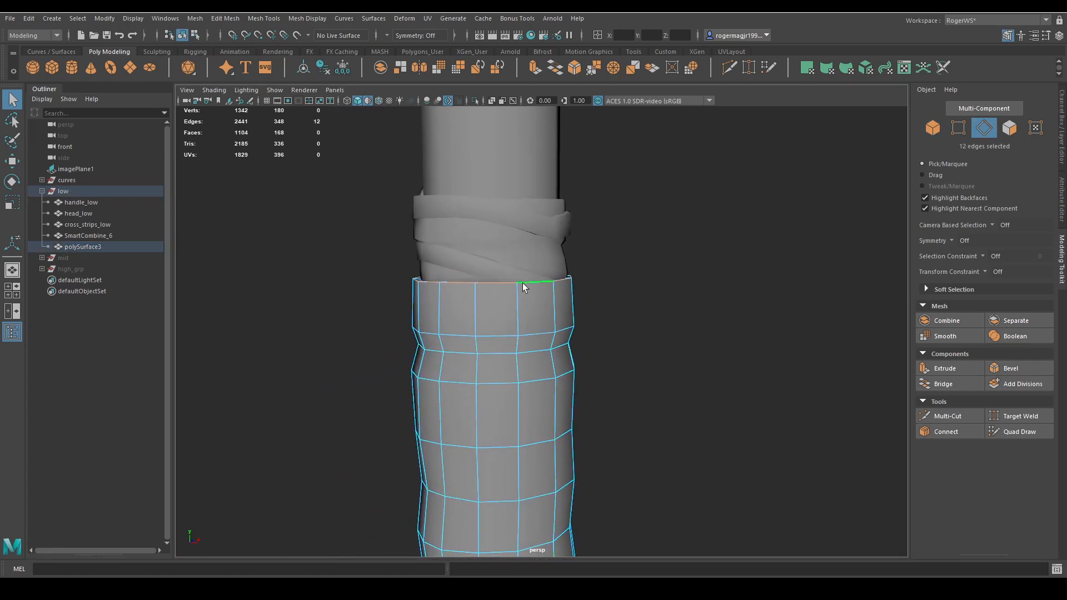
scroll(524, 285, down, 5)
alt+middle_drag(538, 378, 543, 191)
mouse_move(522, 422)
alt+mouse_down()
mouse_move(519, 371)
mouse_move(527, 414)
alt+mouse_up()
shift+double_click(523, 362)
key(r)
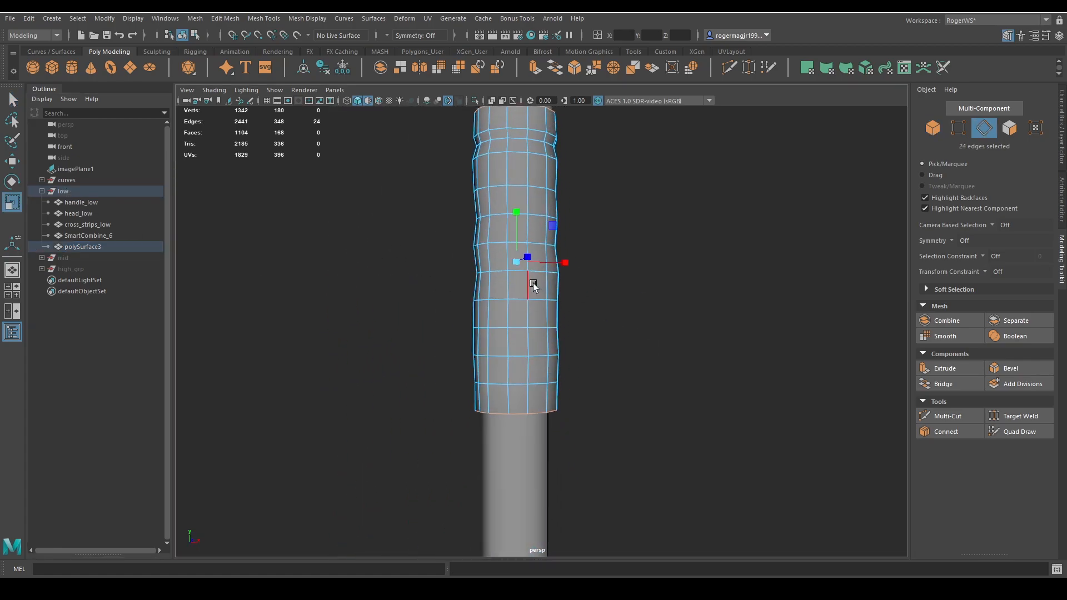
mouse_move(532, 283)
alt+mouse_down()
mouse_move(544, 346)
mouse_move(522, 280)
alt+mouse_up()
key(q)
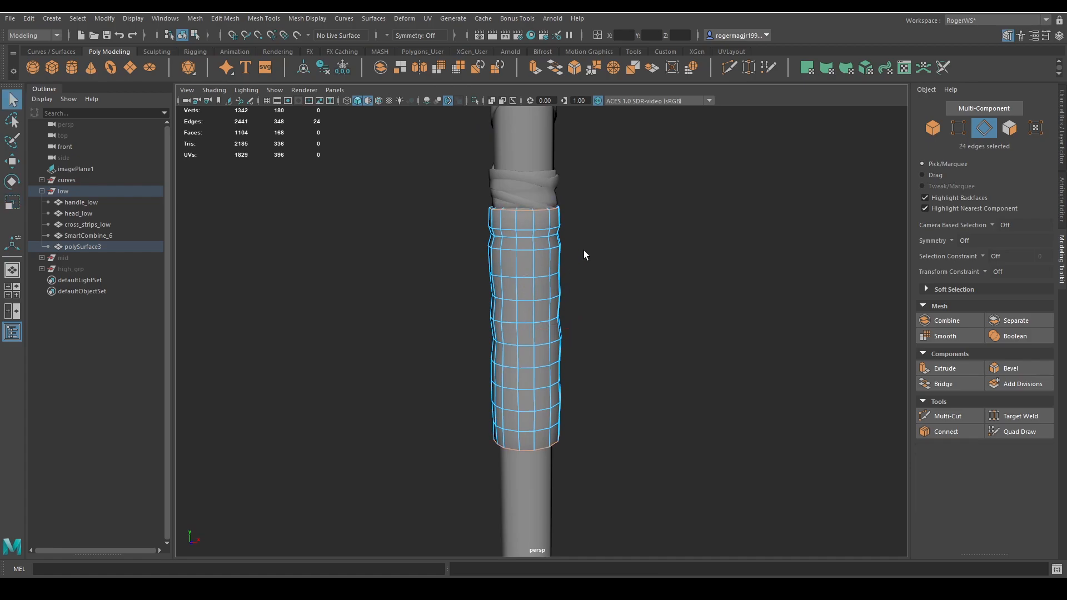
right_drag(584, 249, 609, 220)
click(611, 215)
Inspect the low-poly wrap tube, strips and handle from several angles, both with and without the shaded wireframe
mouse_move(611, 216)
alt+mouse_down()
mouse_move(634, 238)
mouse_move(687, 240)
alt+mouse_up()
scroll(630, 243, up, 3)
alt+middle_drag(631, 244, 579, 355)
scroll(581, 347, up, 3)
key(alt+5)
scroll(587, 335, down, 3)
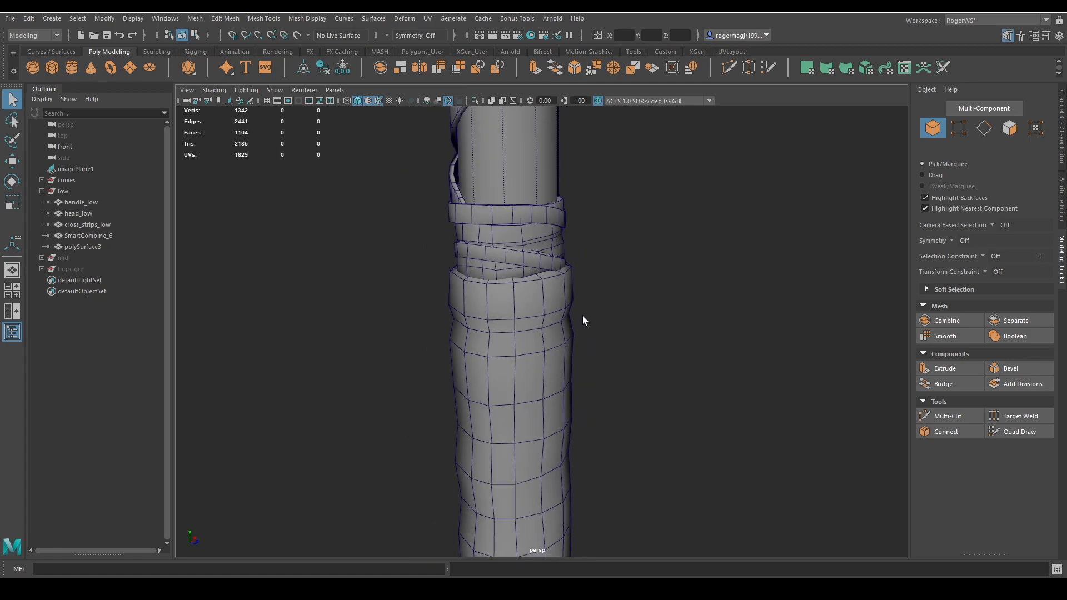
alt+middle_drag(583, 315, 570, 301)
key(alt+5)
scroll(588, 335, down, 6)
mouse_move(588, 336)
alt+mouse_down()
mouse_move(555, 345)
mouse_move(493, 336)
mouse_move(510, 336)
alt+mouse_up()
scroll(556, 345, down, 5)
scroll(510, 336, up, 6)
key(alt+5)
key(alt+5)
scroll(550, 345, down, 5)
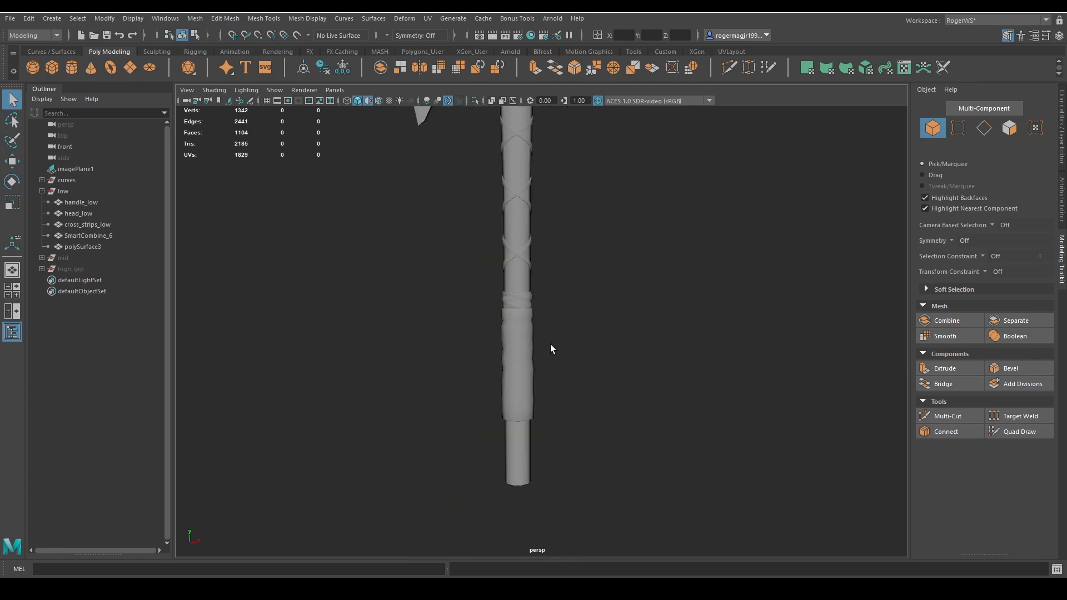
alt+middle_drag(550, 345, 553, 382)
mouse_move(583, 372)
alt+mouse_down()
mouse_move(607, 412)
mouse_move(593, 336)
alt+mouse_up()
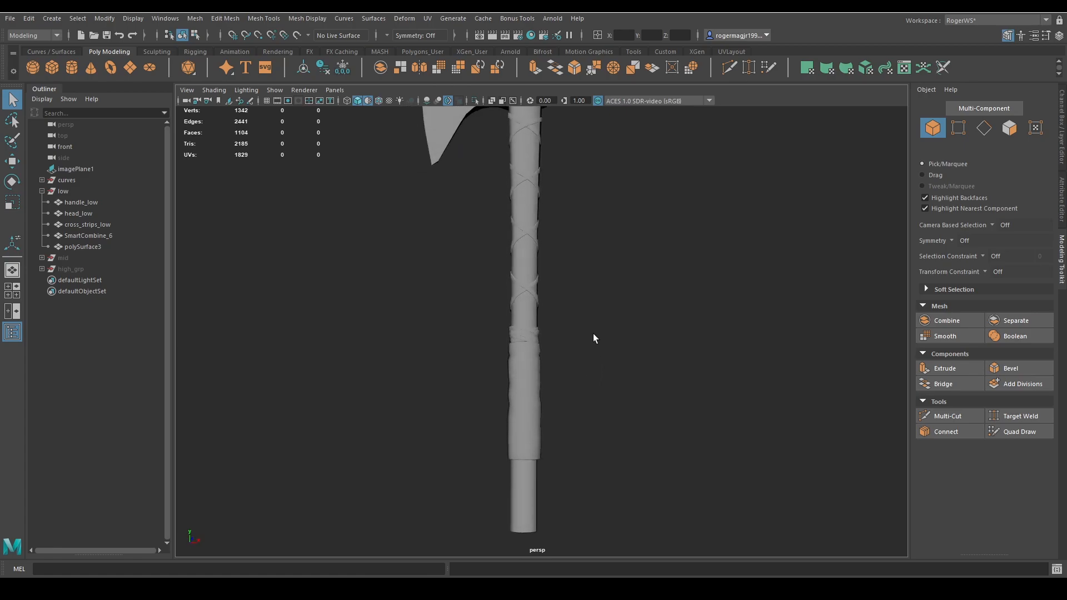
scroll(579, 343, down, 4)
scroll(555, 332, up, 6)
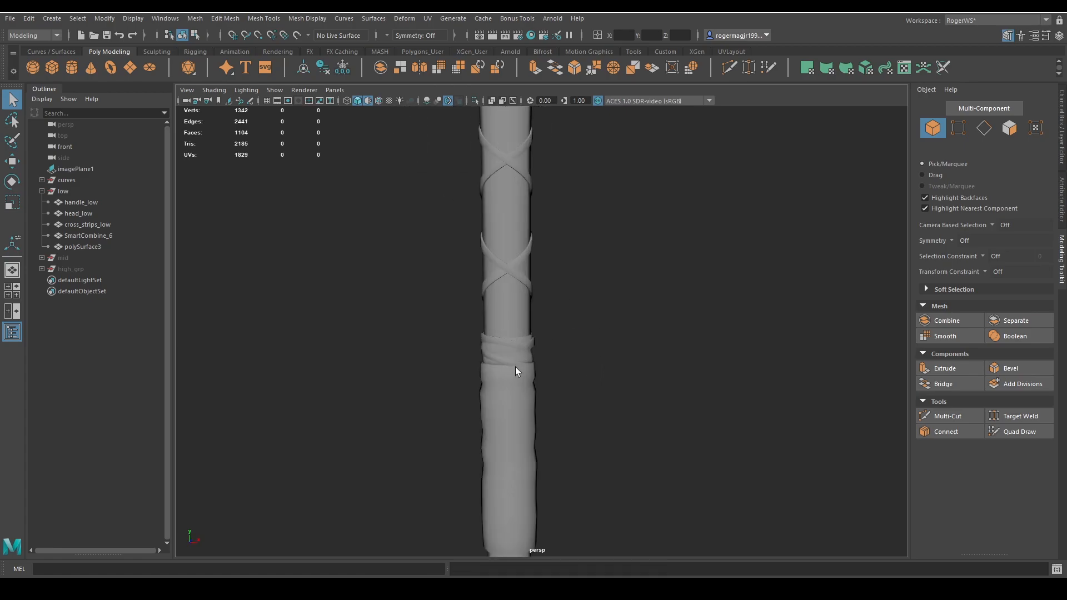
click(525, 352)
click(565, 338)
alt+drag(565, 338, 534, 315)
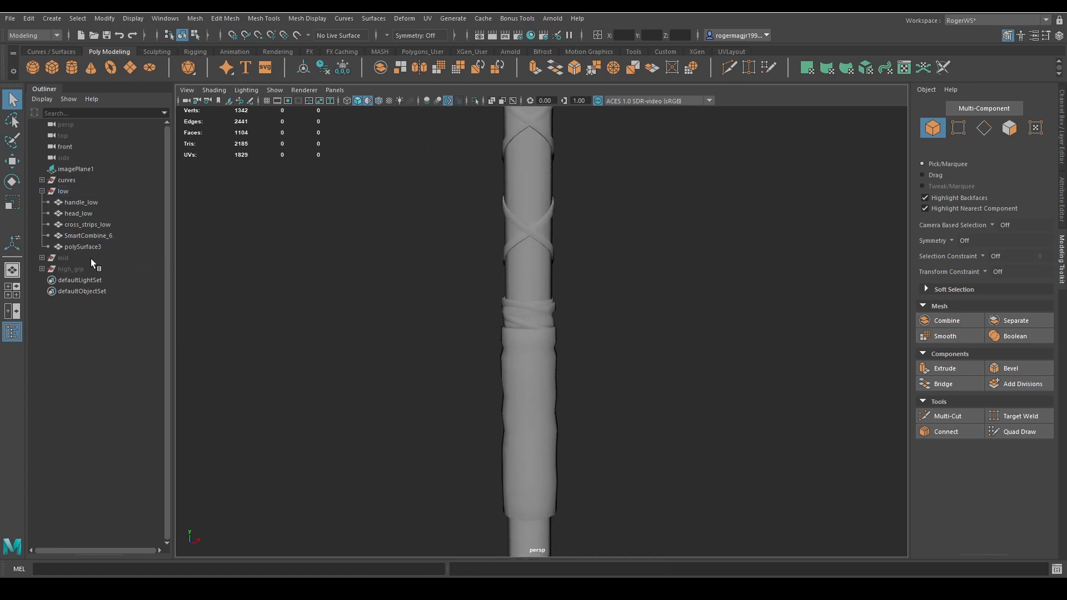
Select the low-poly wrap, strips, handle, head and cross strips together to review the complete low mesh, leaving nothing selected
scroll(501, 168, down, 5)
drag(453, 148, 684, 426)
scroll(597, 355, up, 6)
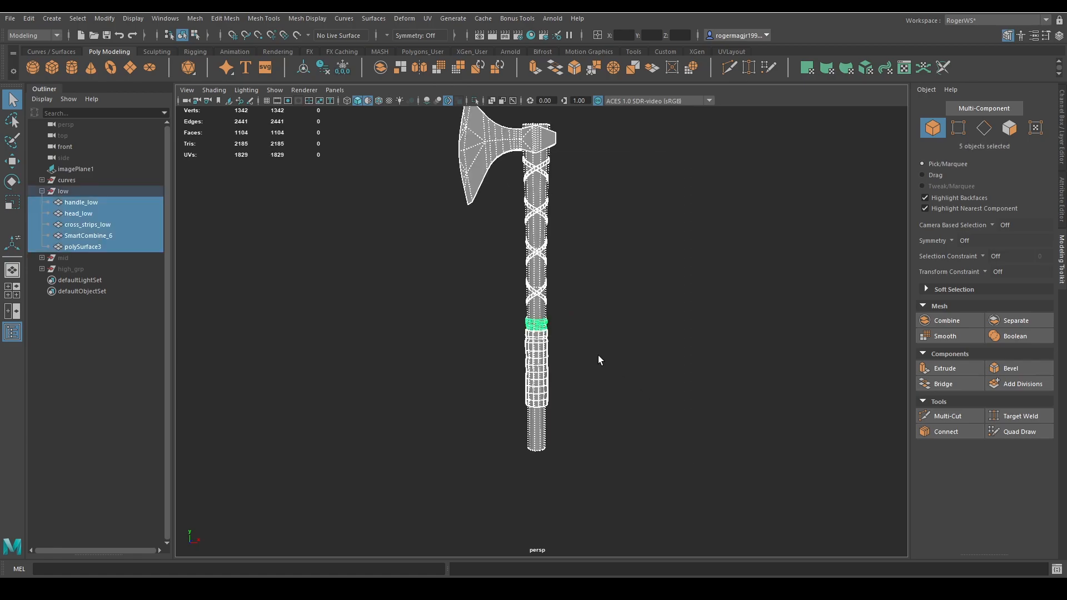
click(530, 347)
scroll(528, 342, up, 4)
click(520, 326)
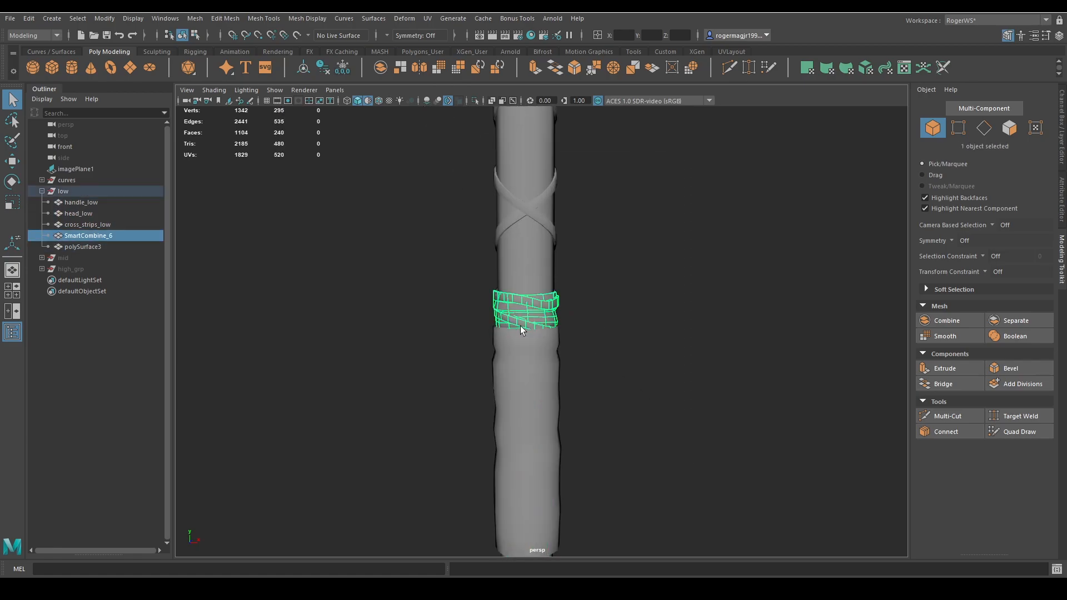
shift+click(539, 358)
shift+click(527, 258)
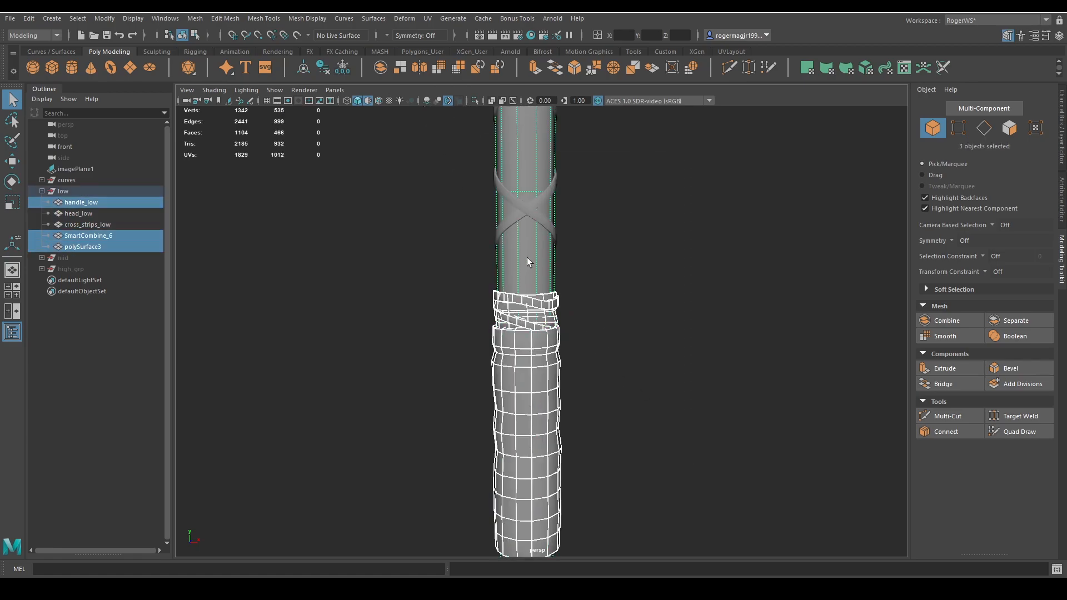
alt+middle_drag(527, 258, 553, 302)
scroll(541, 233, down, 5)
shift+click(495, 176)
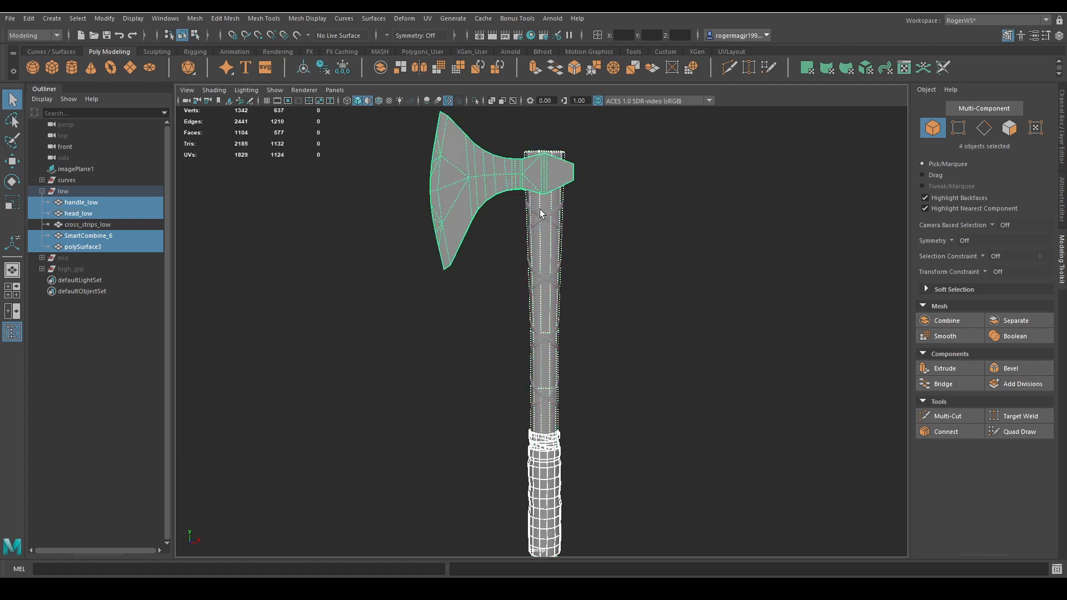
shift+click(545, 277)
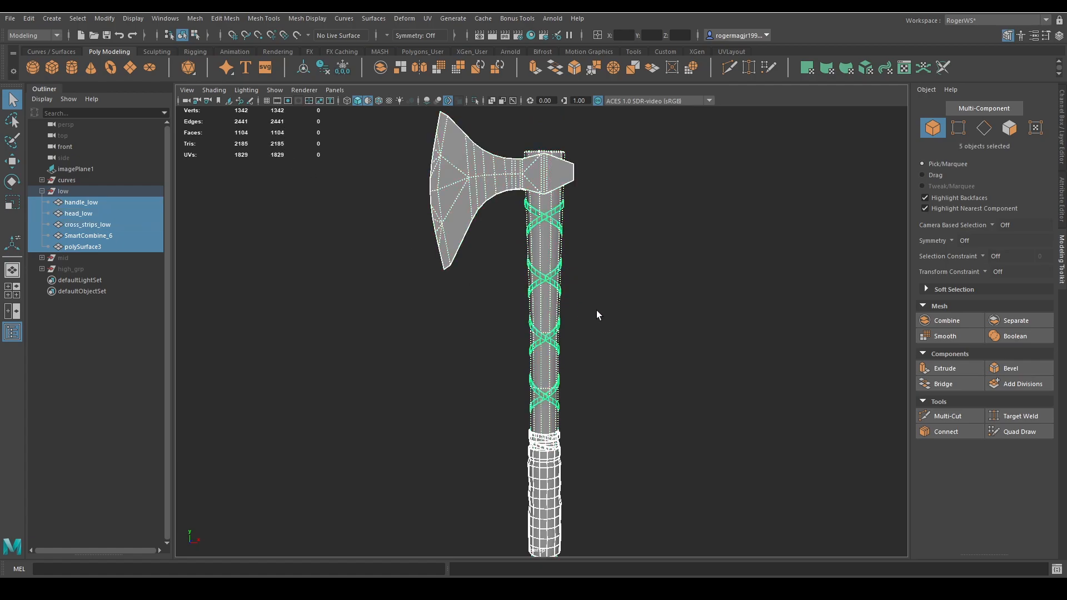
click(596, 310)
scroll(580, 302, up, 4)
scroll(601, 351, down, 1)
alt+drag(601, 353, 581, 254)
scroll(548, 326, up, 5)
scroll(556, 364, down, 8)
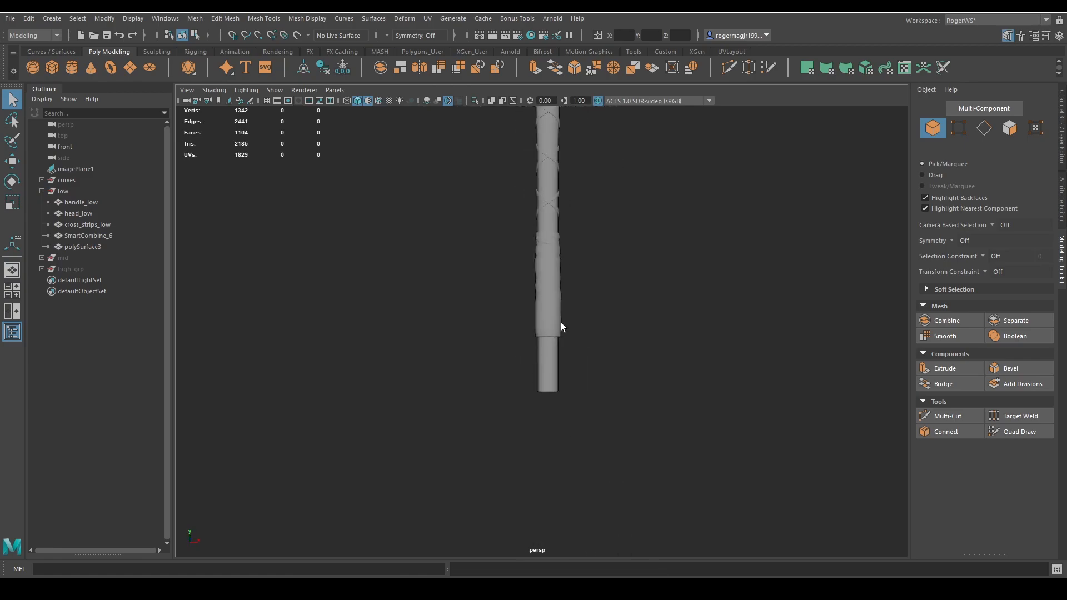
Unhide and isolate the mid group, examine its narrow wrap strips, and hide the low and curves groups
click(76, 257)
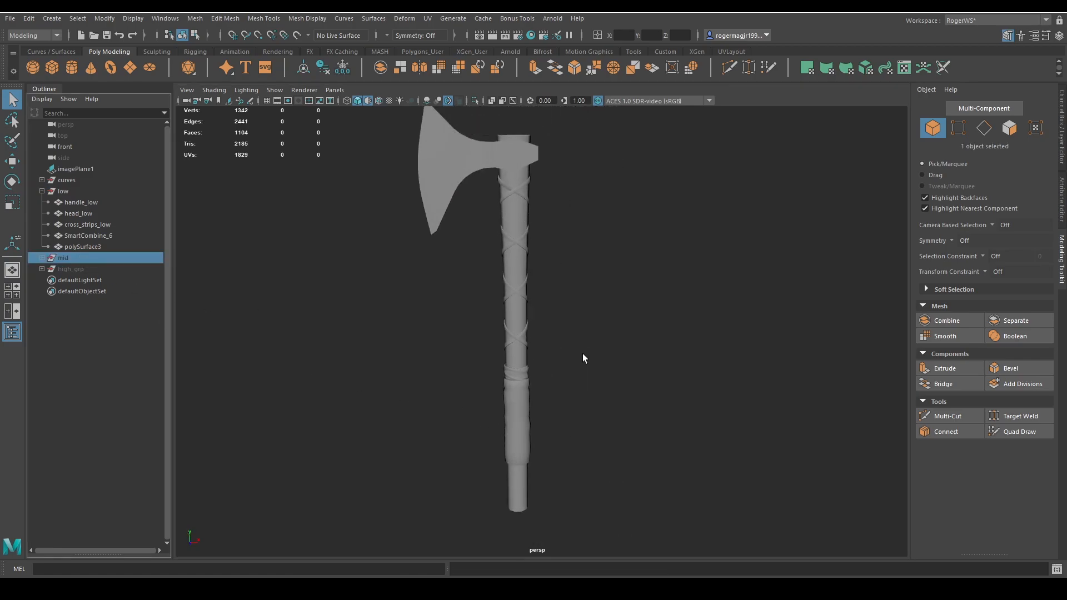
key(shift+h)
key(ctrl+1)
scroll(537, 389, up, 4)
click(512, 352)
key(f)
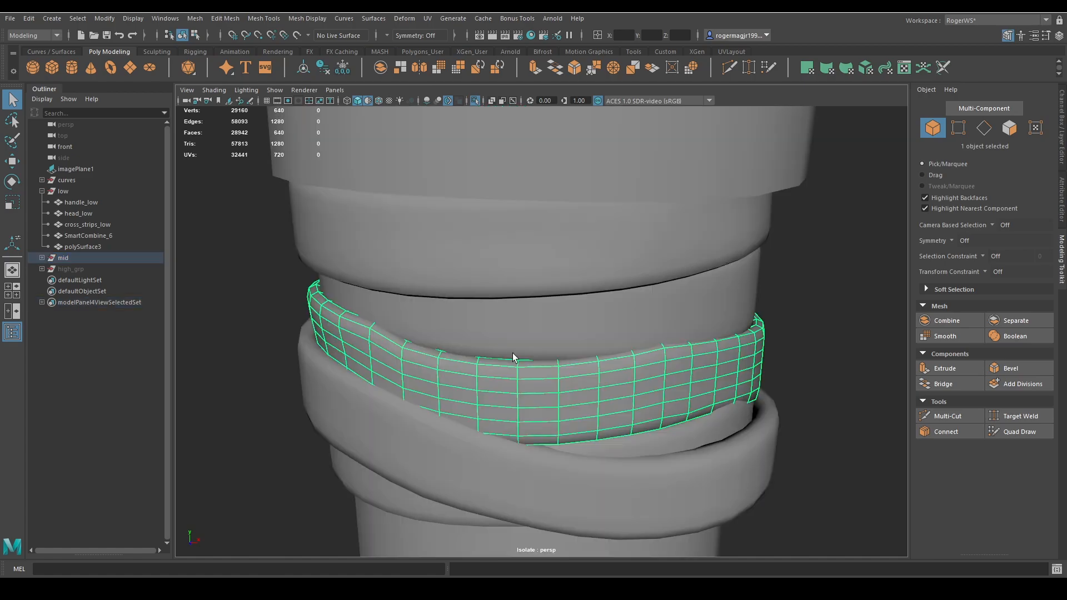
scroll(536, 347, down, 3)
alt+drag(542, 346, 511, 336)
scroll(317, 303, down, 1)
key(ctrl+h)
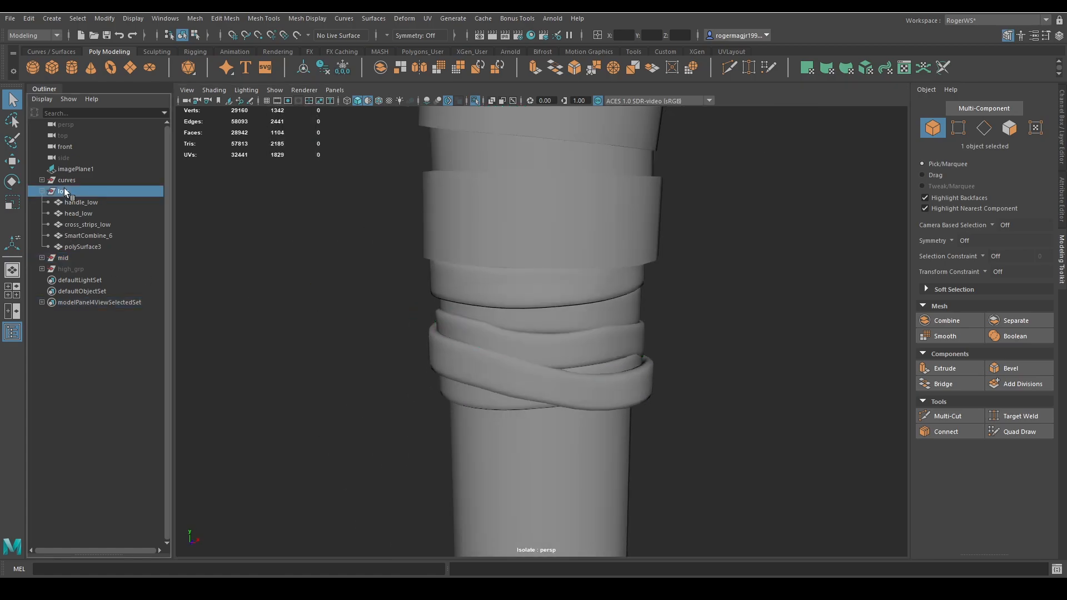
scroll(567, 344, down, 3)
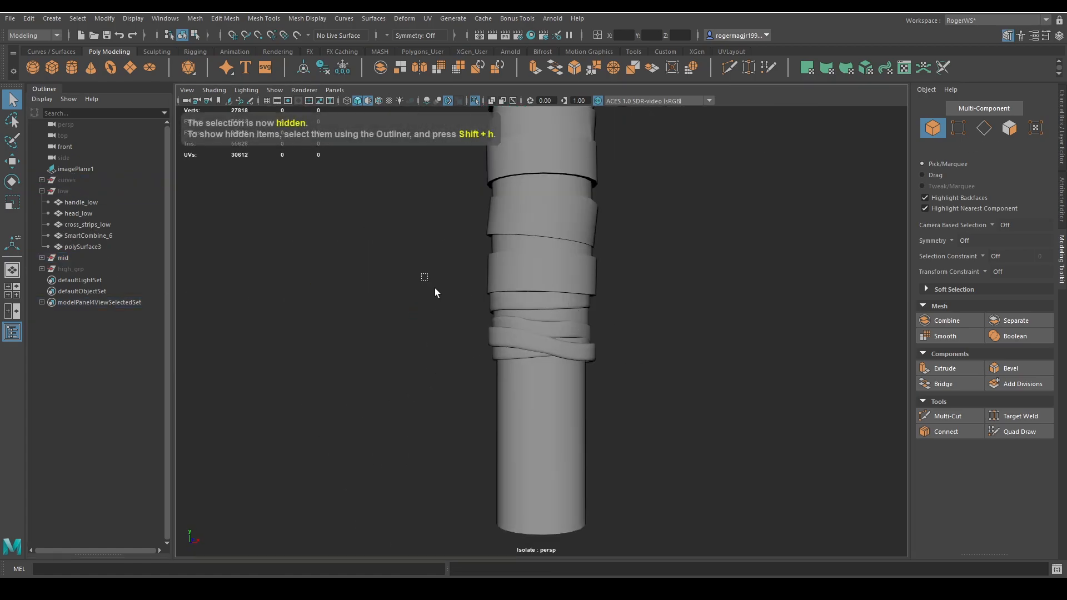
Select only the narrow strip meshes below the handle wrap in the mid group
drag(435, 288, 715, 404)
ctrl+drag(648, 241, 522, 265)
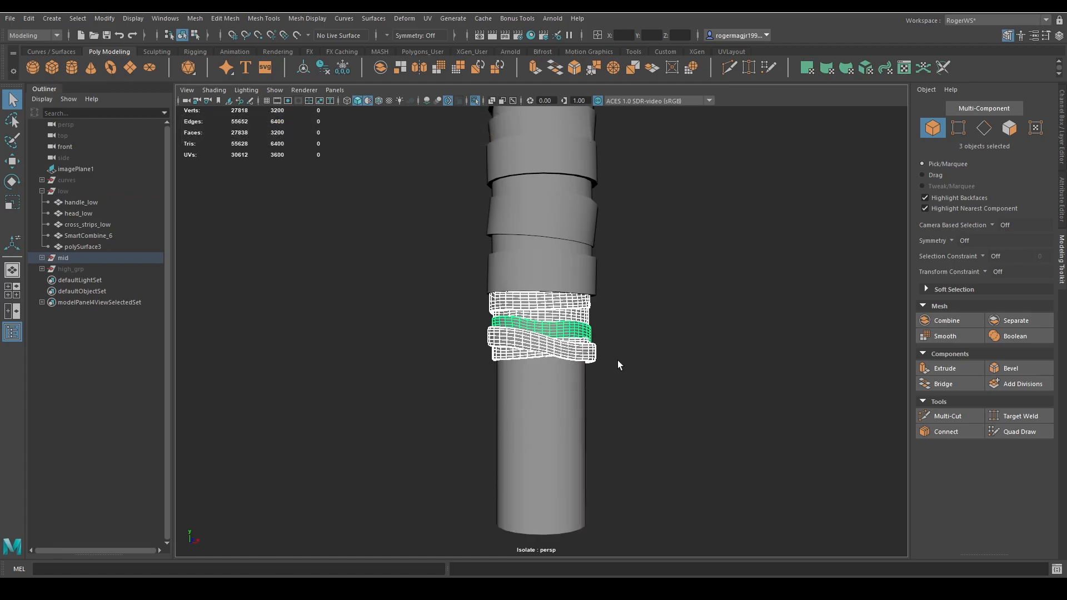
scroll(618, 365, up, 2)
key(w)
drag(603, 351, 841, 359)
key(ctrl+z)
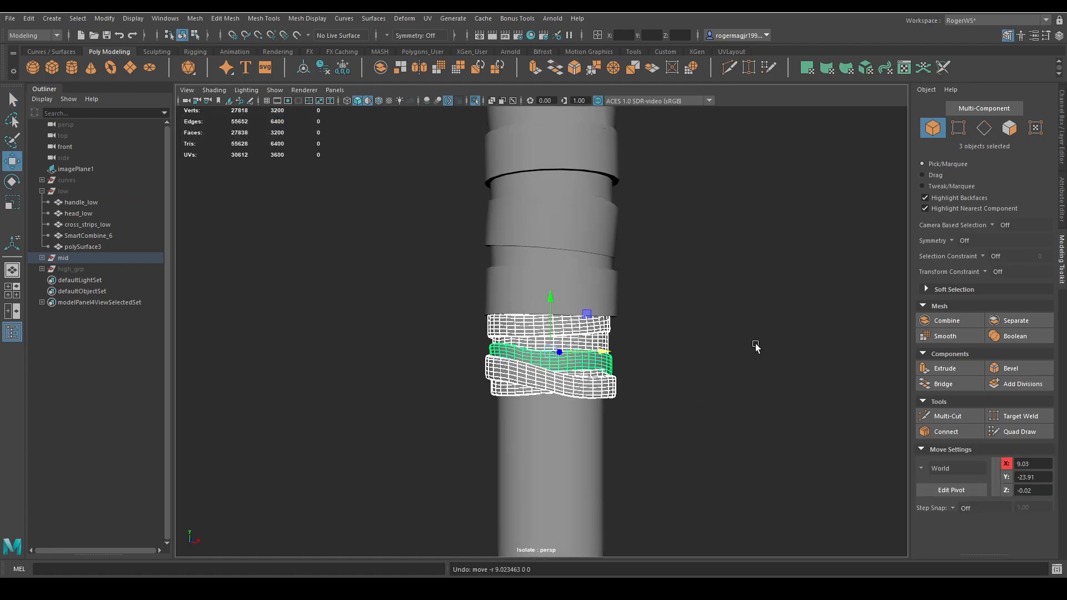
Duplicate the selected narrow strips, unparent the copies from the mid group and combine them into one mesh
key(ctrl+d)
key(shift+p)
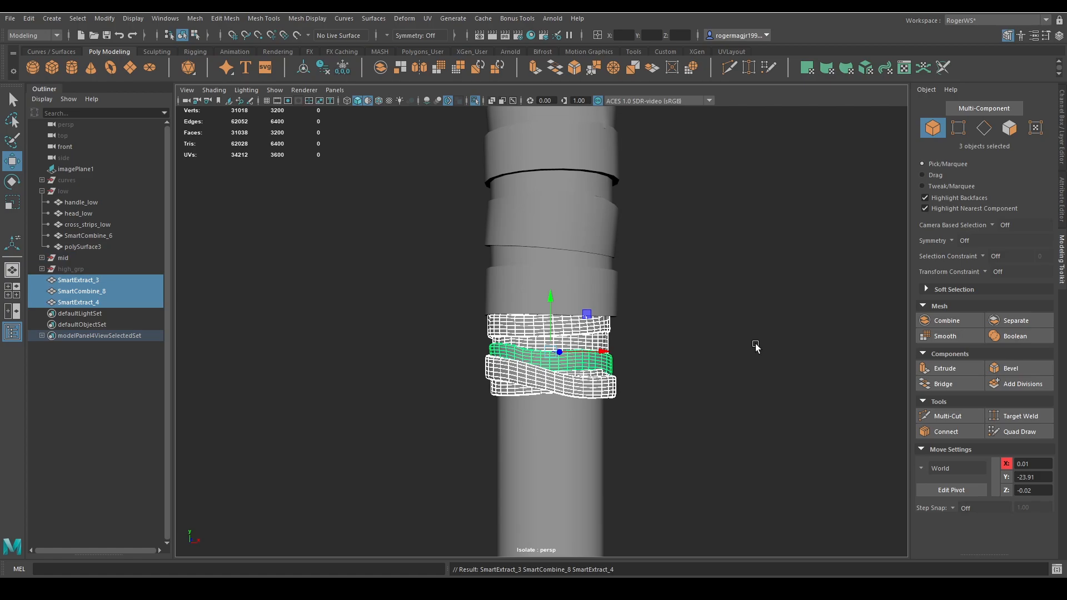
click(380, 67)
key(q)
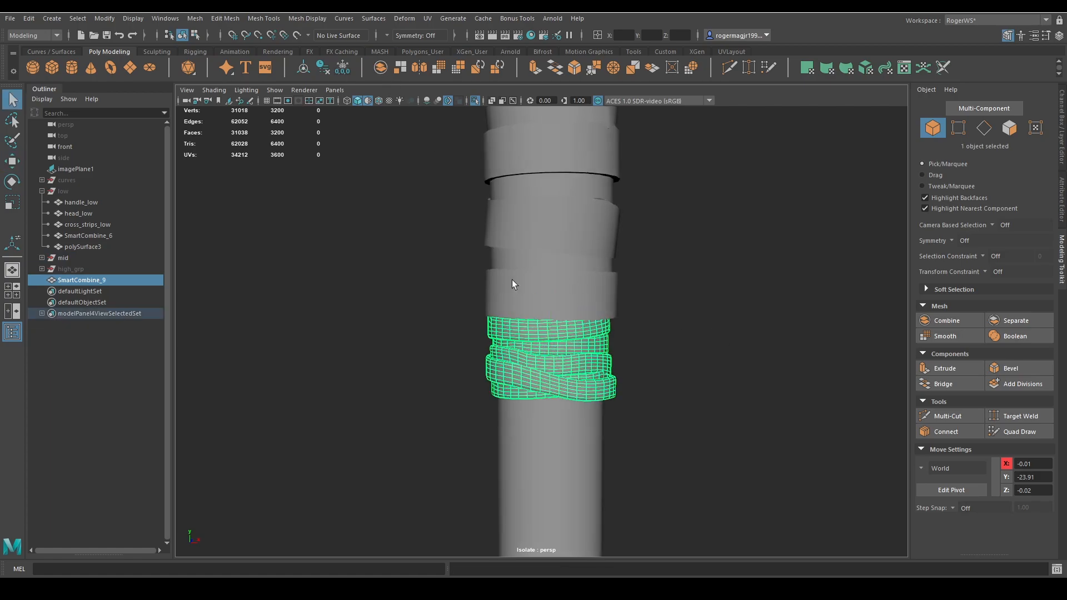
Hide the mid group, unhide the low group and leave isolation to show the combined strips on the low-poly handle
click(71, 255)
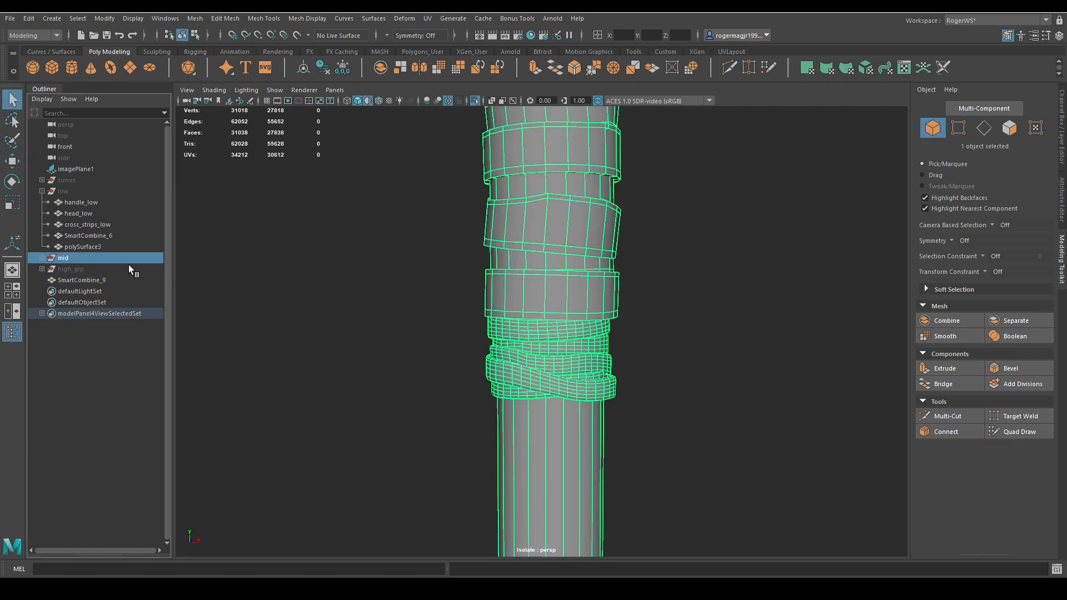
key(ctrl+h)
click(554, 331)
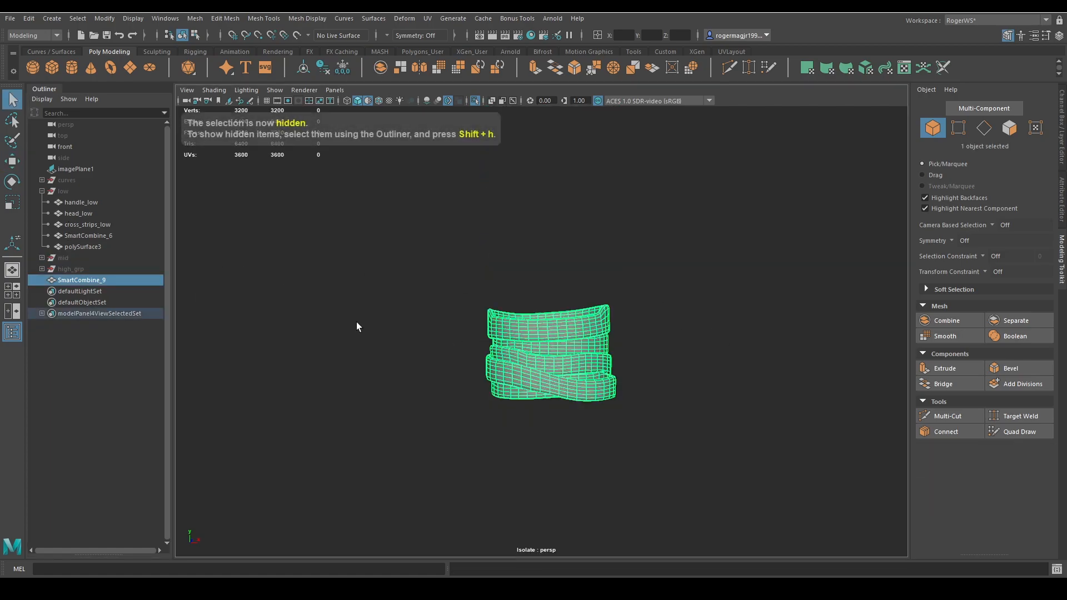
click(69, 192)
key(shift+h)
key(ctrl+1)
alt+middle_drag(687, 304, 685, 289)
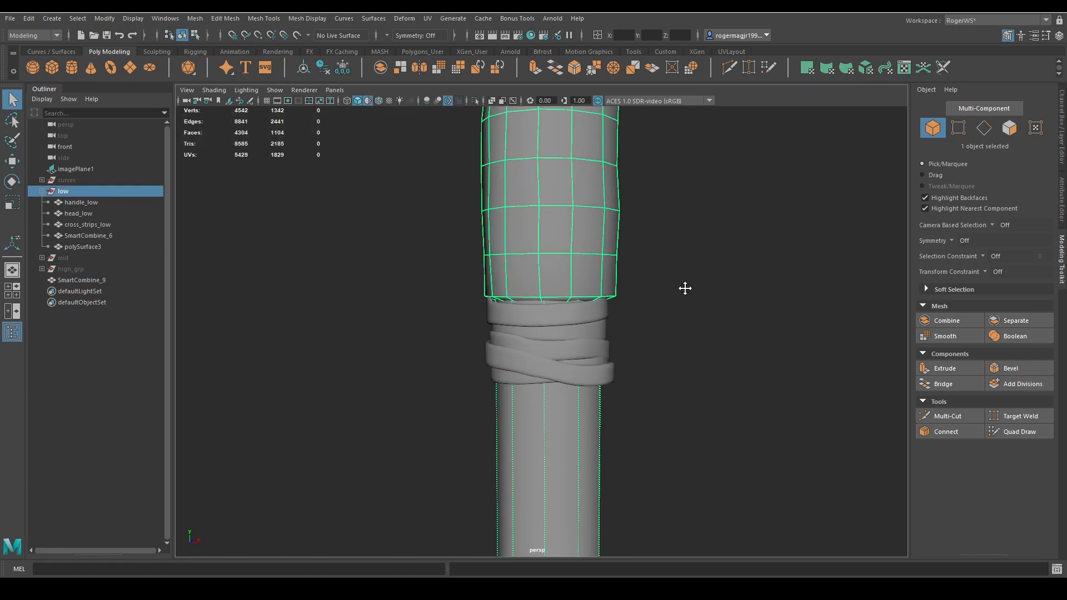
click(667, 308)
alt+drag(667, 310, 764, 313)
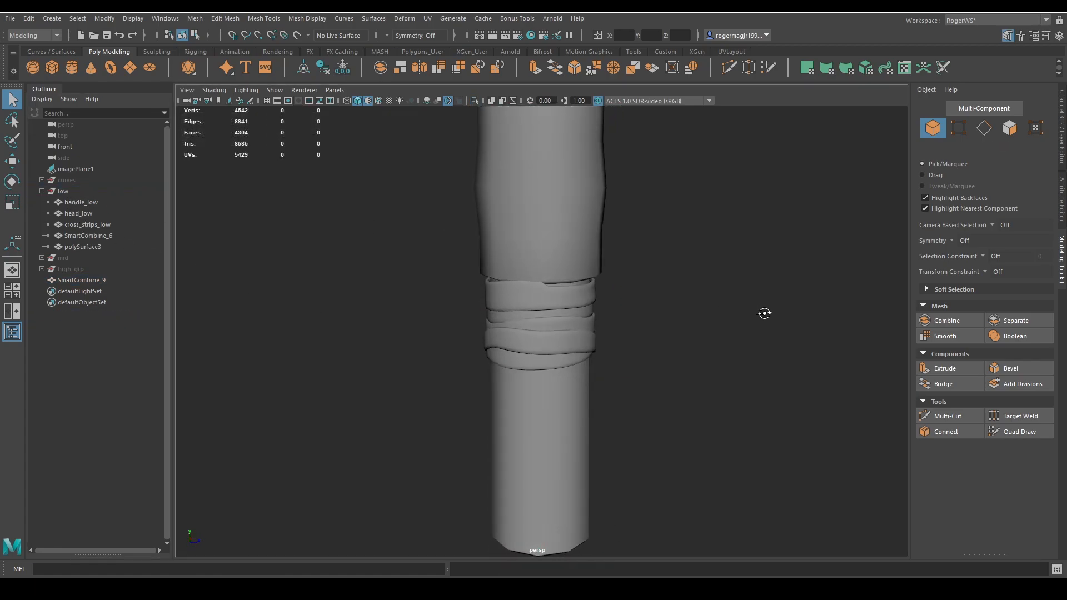
Isolate the combined strips to examine their shape, and bring the rest of the model back into view
click(592, 314)
key(ctrl+1)
key(f)
alt+drag(596, 312, 679, 288)
key(ctrl+1)
click(669, 292)
Turn on smooth mesh preview for the combined strips and check how they look on the low-poly handle
click(605, 292)
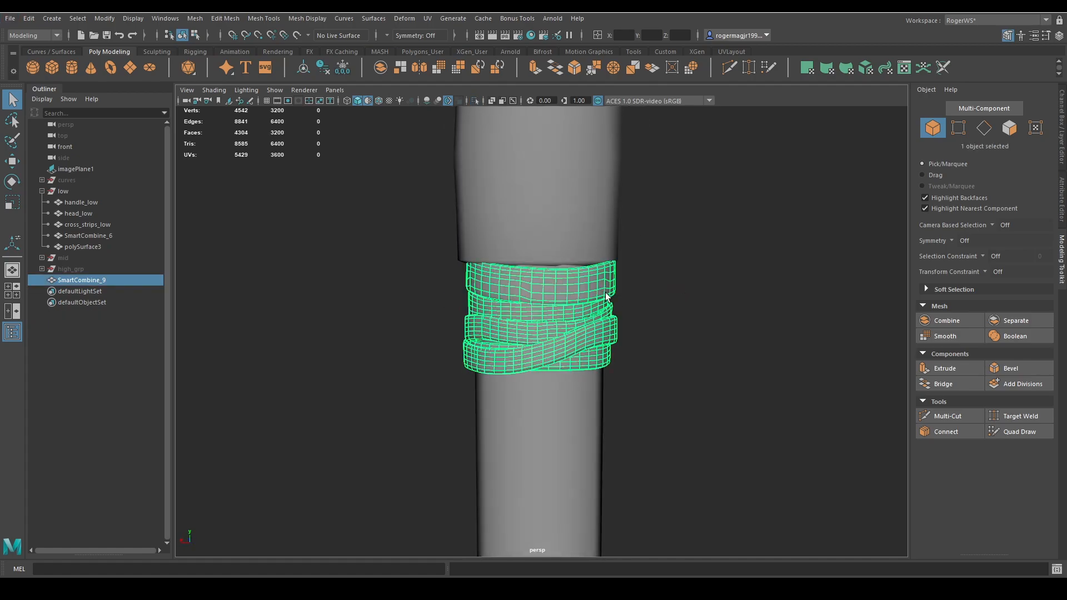
key(3)
click(661, 302)
mouse_move(619, 315)
alt+mouse_down()
mouse_move(536, 304)
mouse_move(681, 314)
mouse_move(609, 306)
alt+mouse_up()
scroll(588, 303, down, 3)
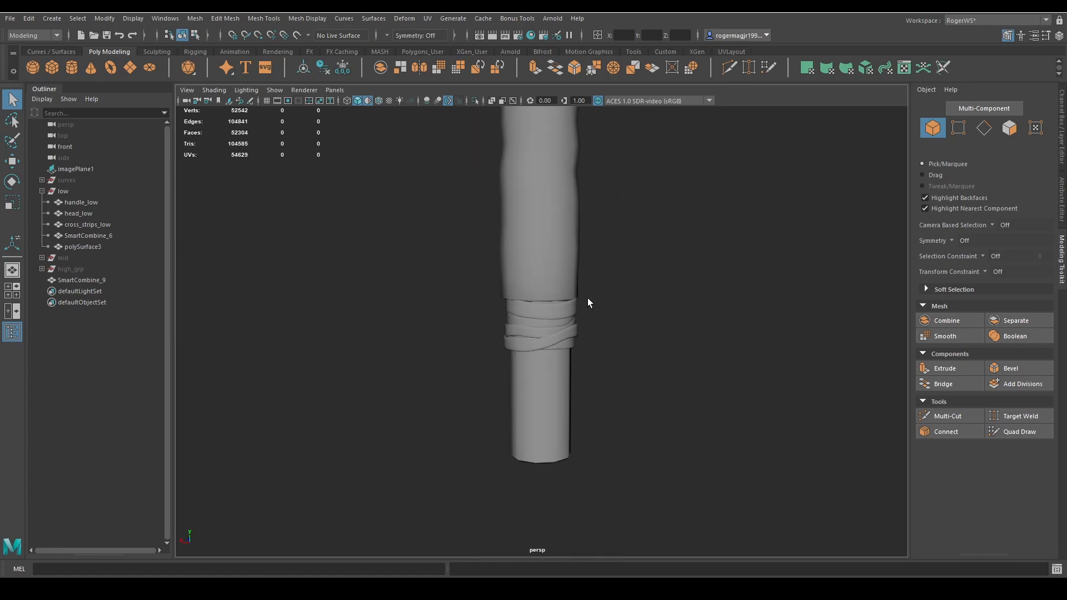
scroll(585, 300, up, 3)
Unhide high_grp and, inside it, the hidden handle wrap mesh SmartCombine_2
click(70, 269)
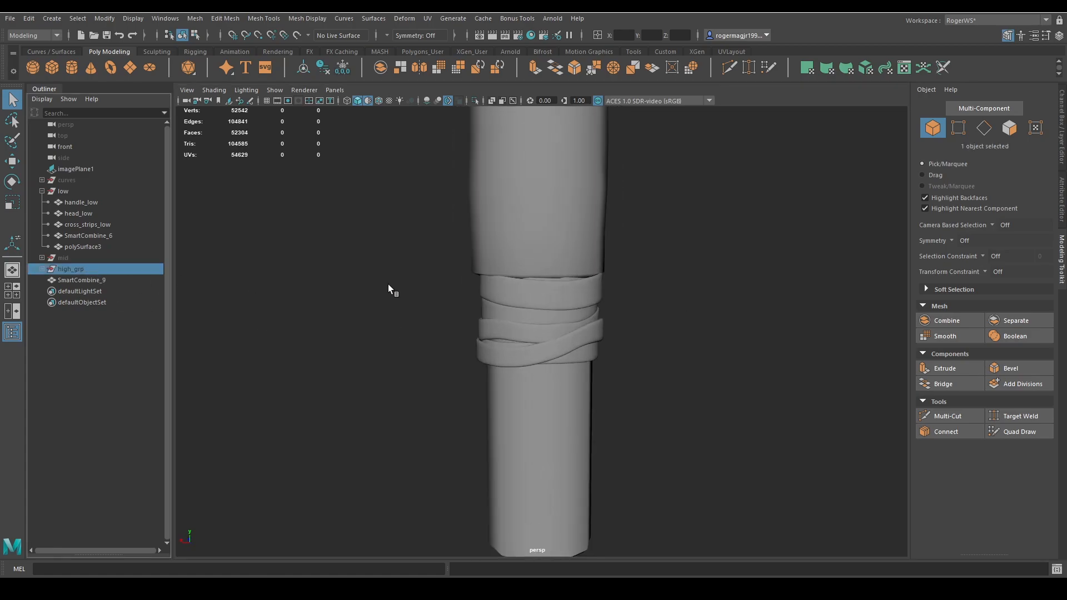
key(shift+h)
key(ctrl+1)
key(ctrl+1)
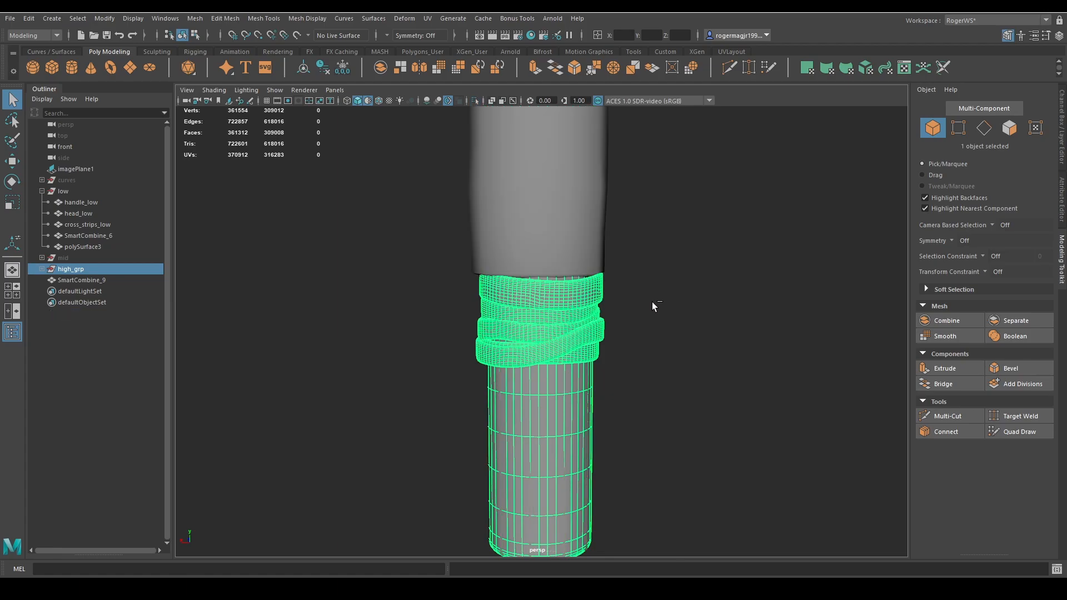
click(43, 269)
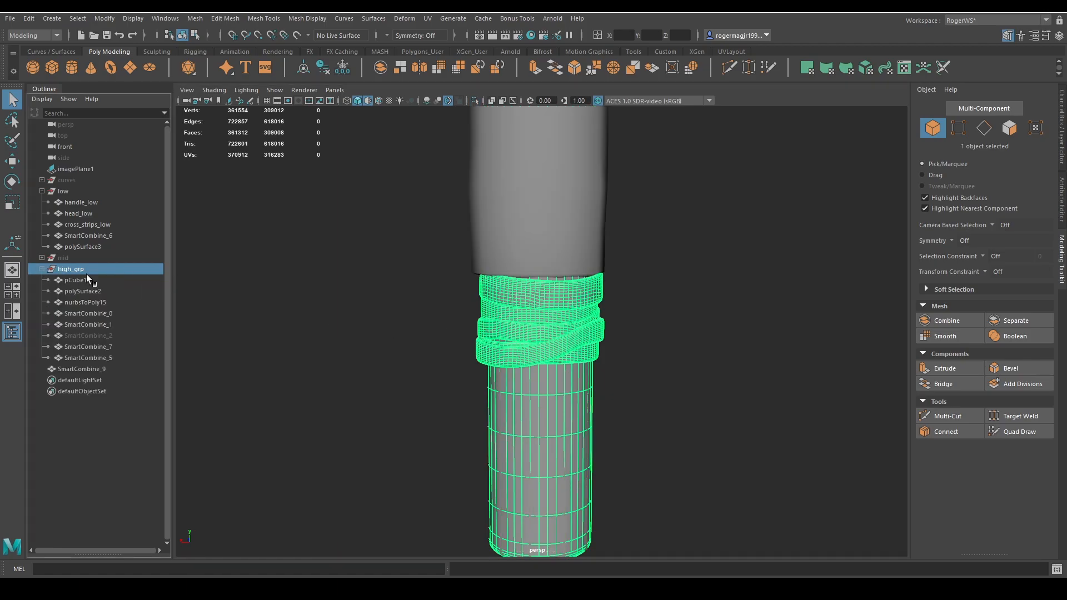
click(114, 333)
key(shift+h)
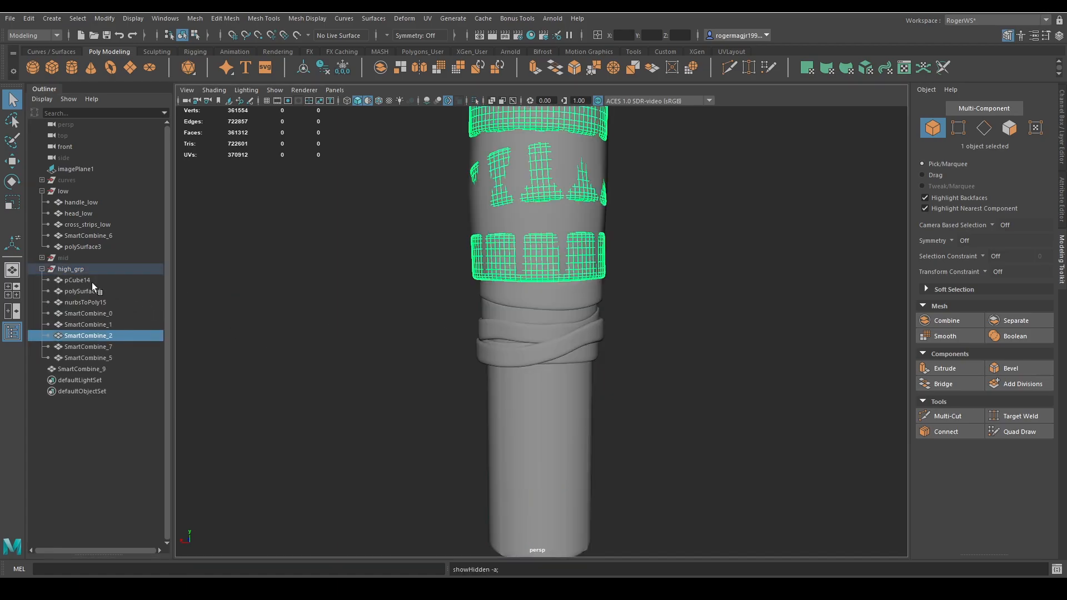
Isolate high_grp and examine the wireframe of its wrap and narrow strips
click(84, 270)
key(ctrl+1)
click(682, 297)
alt+drag(681, 297, 632, 281)
key(alt+5)
scroll(554, 345, up, 4)
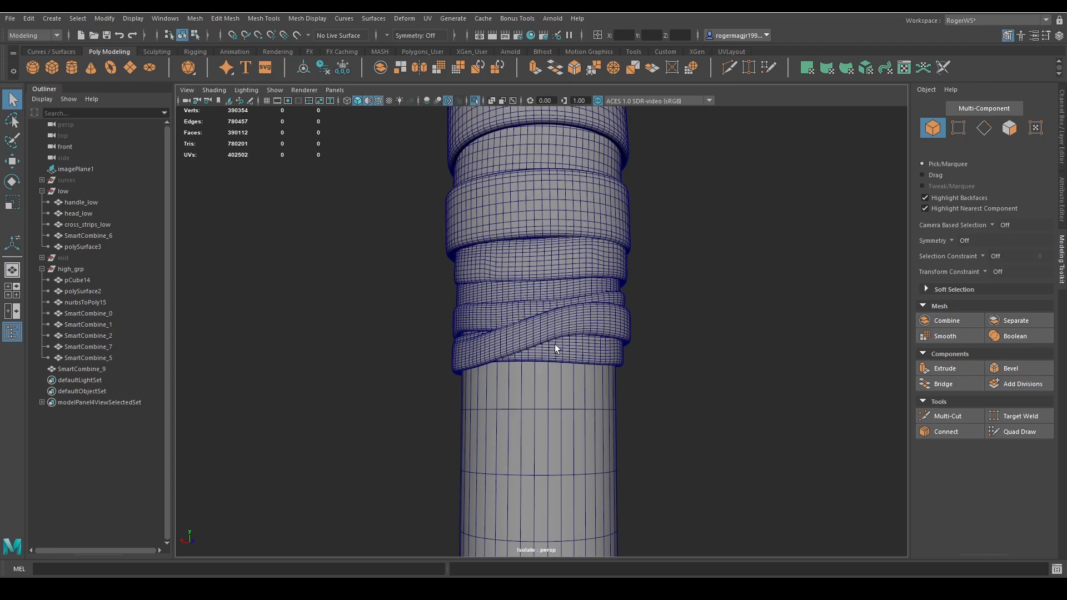
Bring the full model back into view and isolate SmartCombine_7 together with SmartCombine_9
click(557, 372)
alt+drag(558, 374, 615, 358)
click(639, 382)
key(ctrl+1)
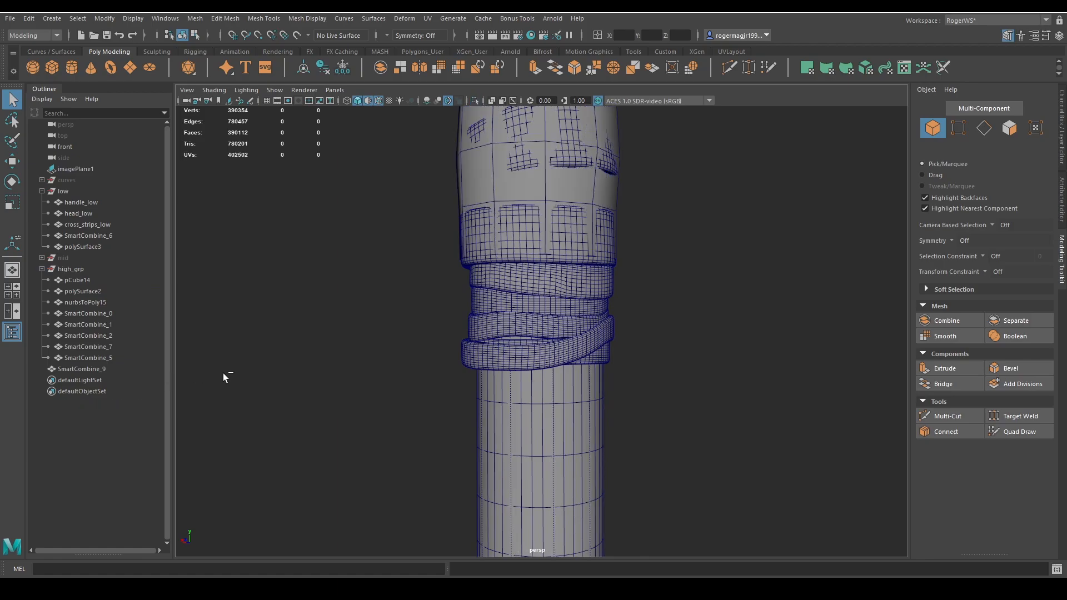
click(78, 368)
alt+drag(389, 355, 410, 354)
key(ctrl+1)
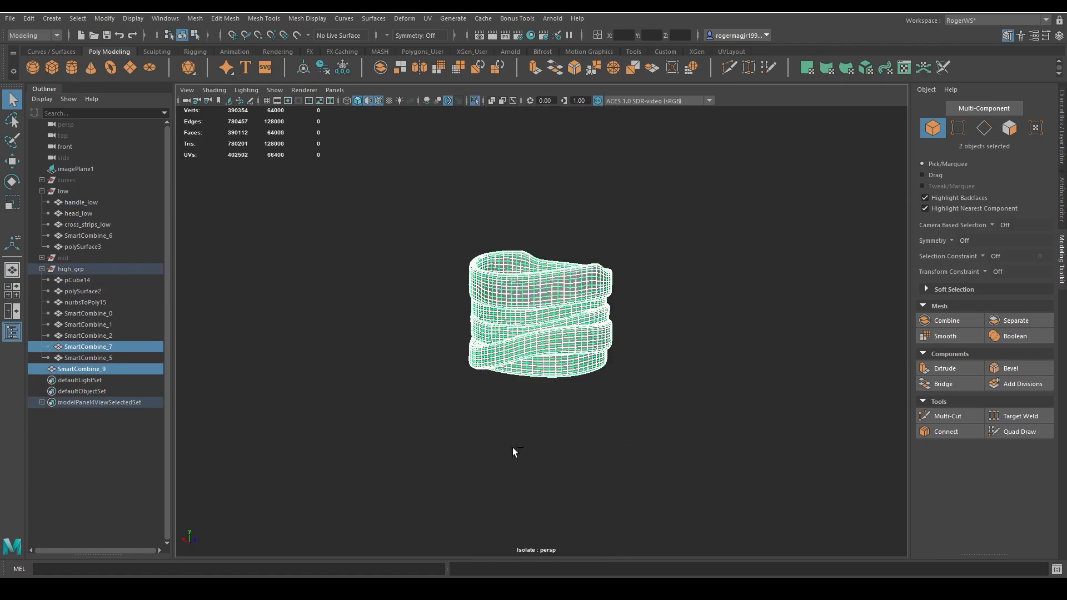
Compare SmartCombine_9 without and with smooth mesh preview, leave the preview on, and bring the whole model back into view
click(512, 448)
scroll(666, 379, up, 3)
mouse_move(665, 379)
alt+mouse_down()
mouse_move(494, 377)
mouse_move(518, 375)
alt+mouse_up()
key(alt+5)
click(493, 378)
key(1)
key(3)
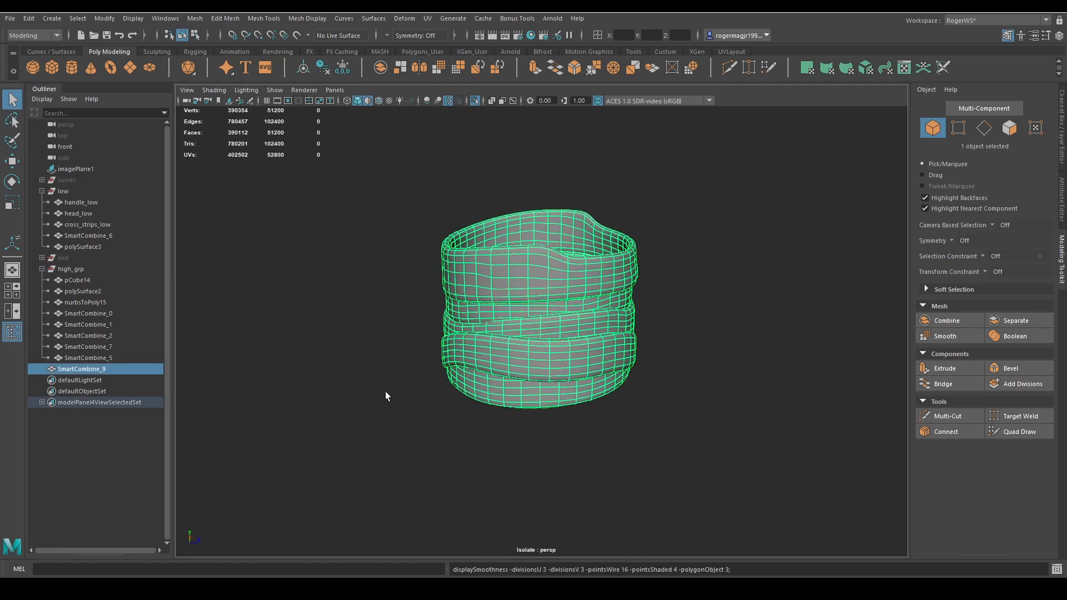
key(ctrl+1)
scroll(387, 392, down, 3)
alt+drag(387, 391, 465, 369)
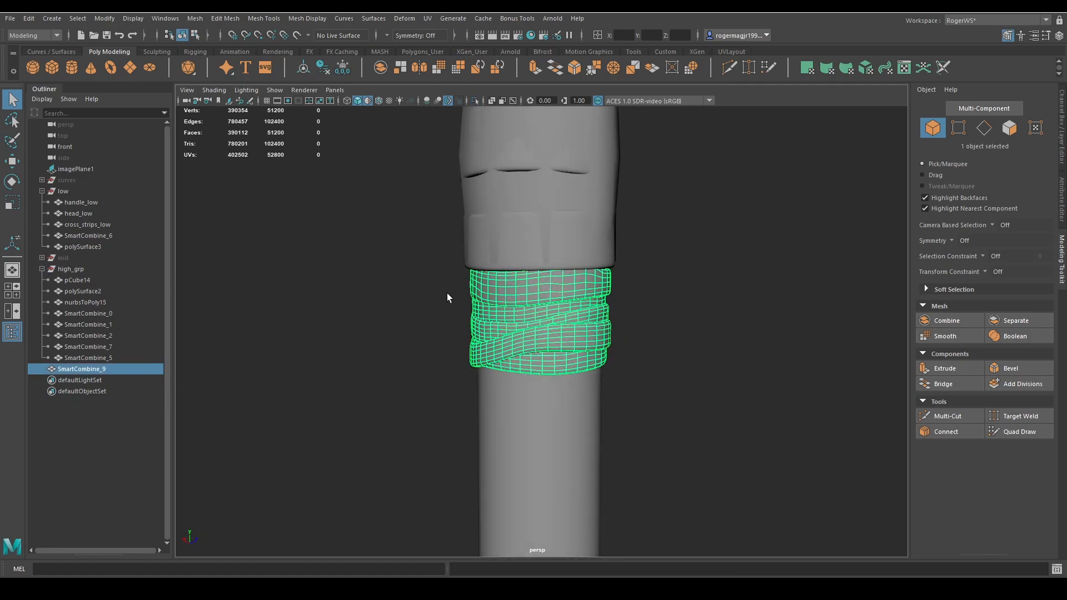
Hide the two overlapping narrow strip meshes, SmartCombine_7 and SmartCombine_9
click(71, 270)
ctrl+click(96, 245)
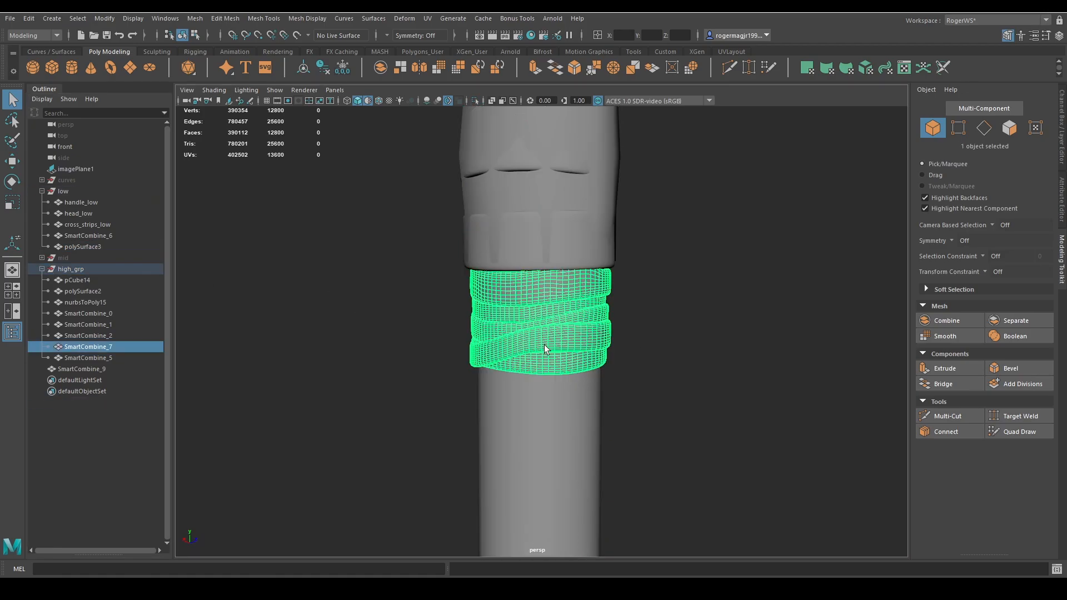
key(ctrl+h)
click(547, 300)
key(ctrl+h)
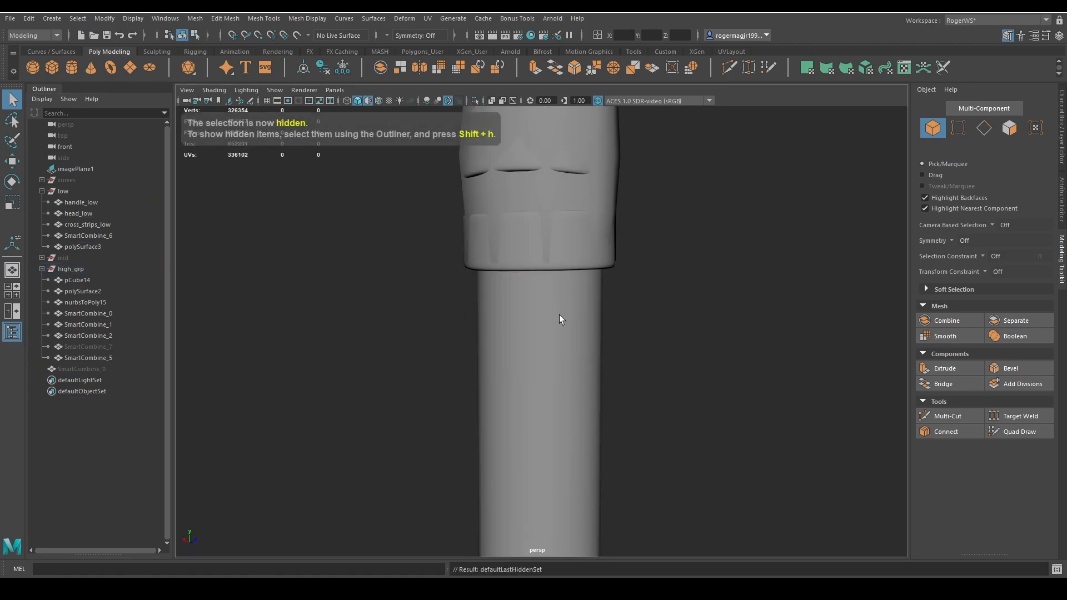
Move the bottom ring of vertices on the low-poly wrap polySurface3 down to the lower edge of the high-poly wrap
click(571, 268)
alt+middle_drag(563, 241, 555, 301)
click(534, 267)
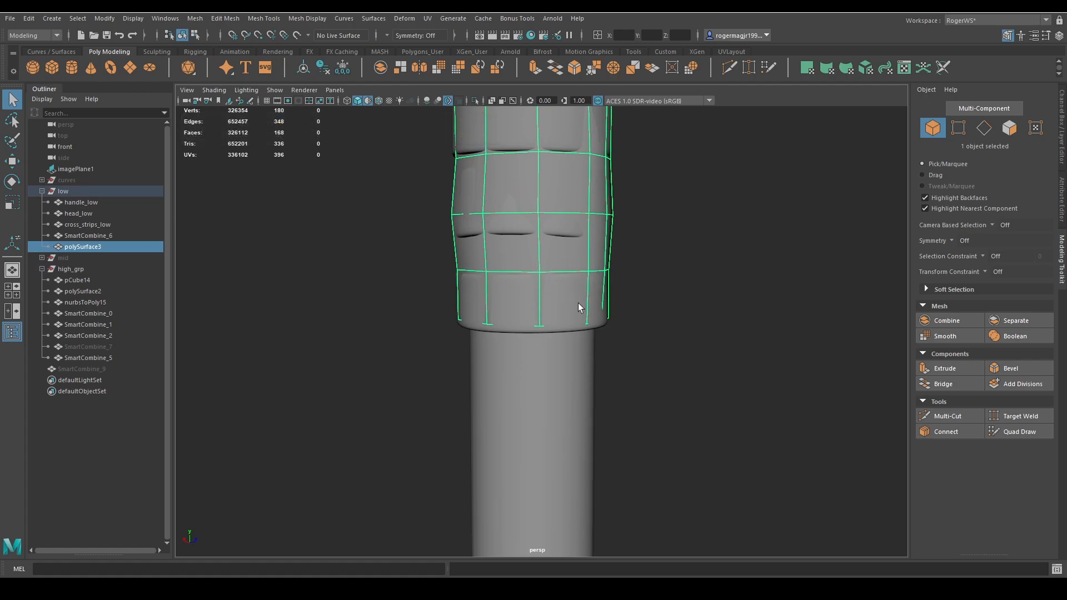
key(4)
key(F9)
drag(383, 285, 622, 333)
key(w)
key(5)
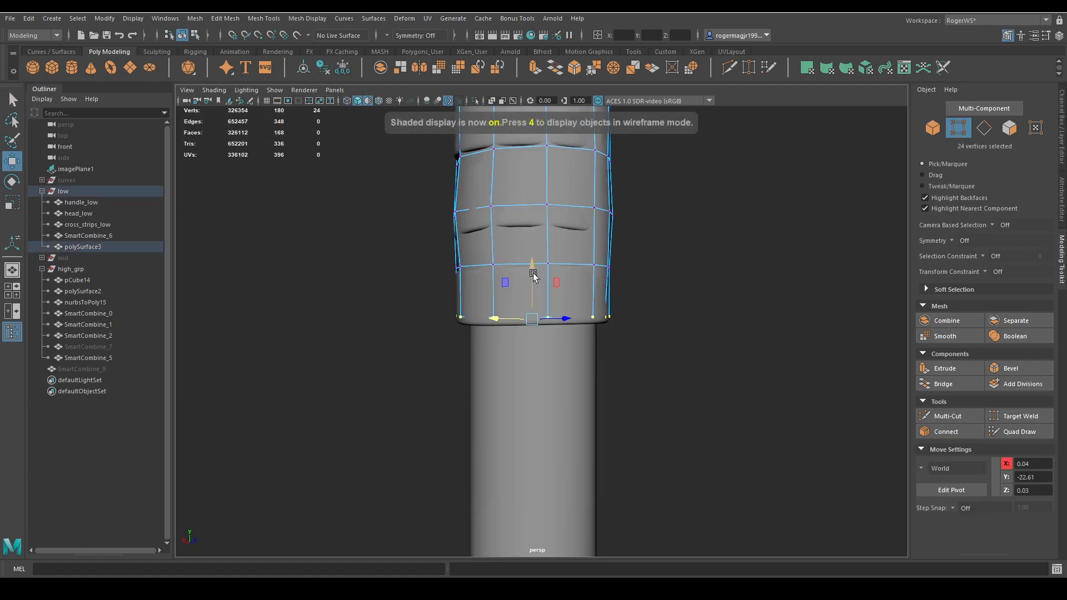
drag(529, 265, 528, 269)
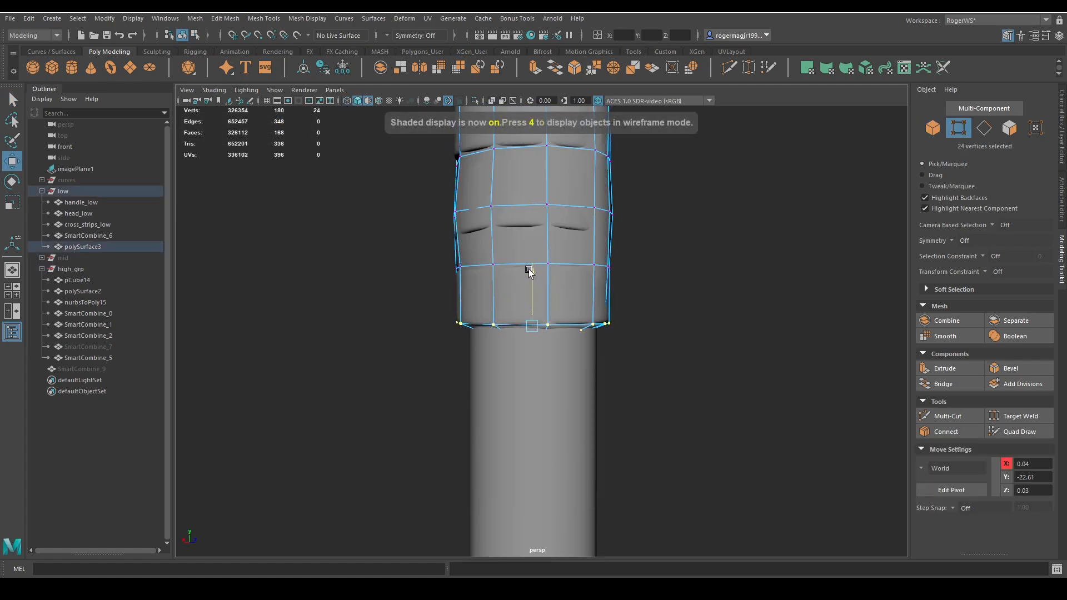
key(q)
key(F8)
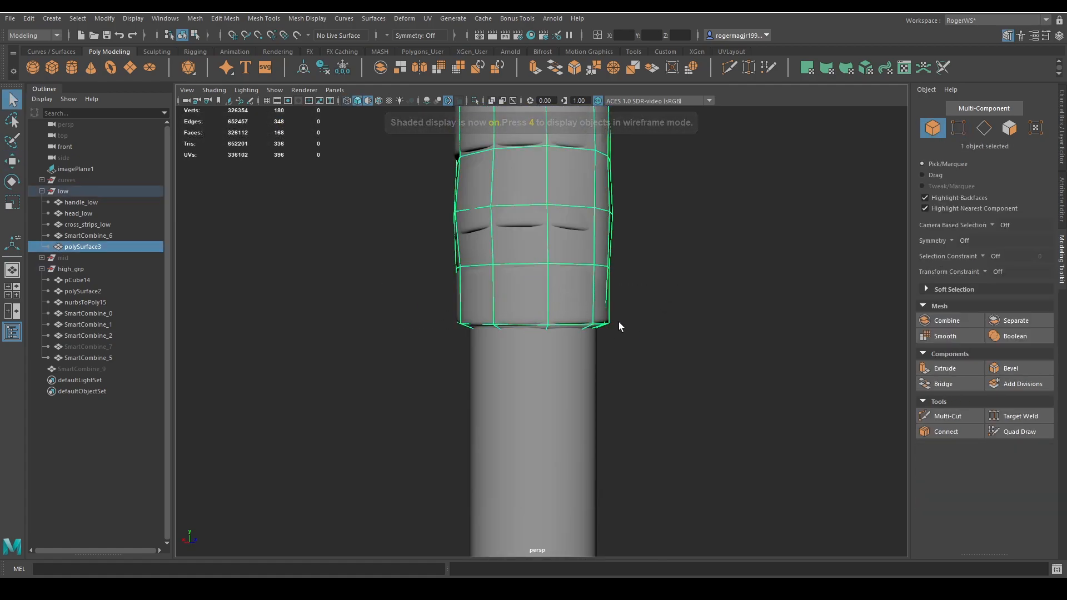
Hide high_grp, unhide SmartCombine_9 on the low-poly handle, and collapse the high_grp hierarchy
click(71, 269)
key(ctrl+h)
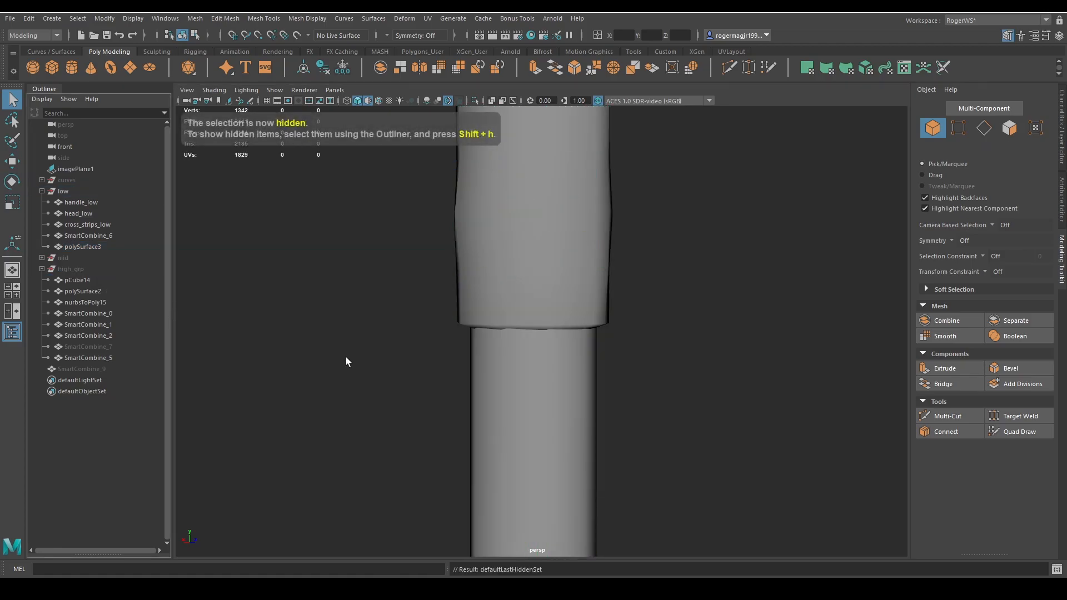
click(100, 370)
key(shift+h)
click(694, 401)
alt+drag(693, 399, 636, 392)
click(577, 349)
scroll(576, 349, down, 3)
click(42, 269)
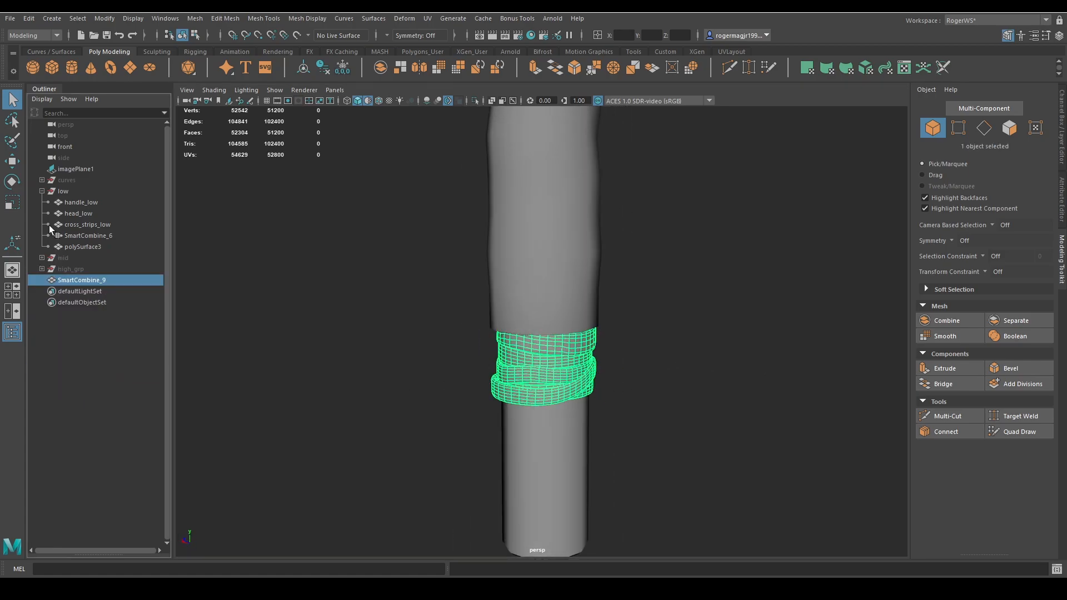
Isolate SmartCombine_9 and frame it in the view
click(610, 375)
click(562, 349)
key(ctrl+1)
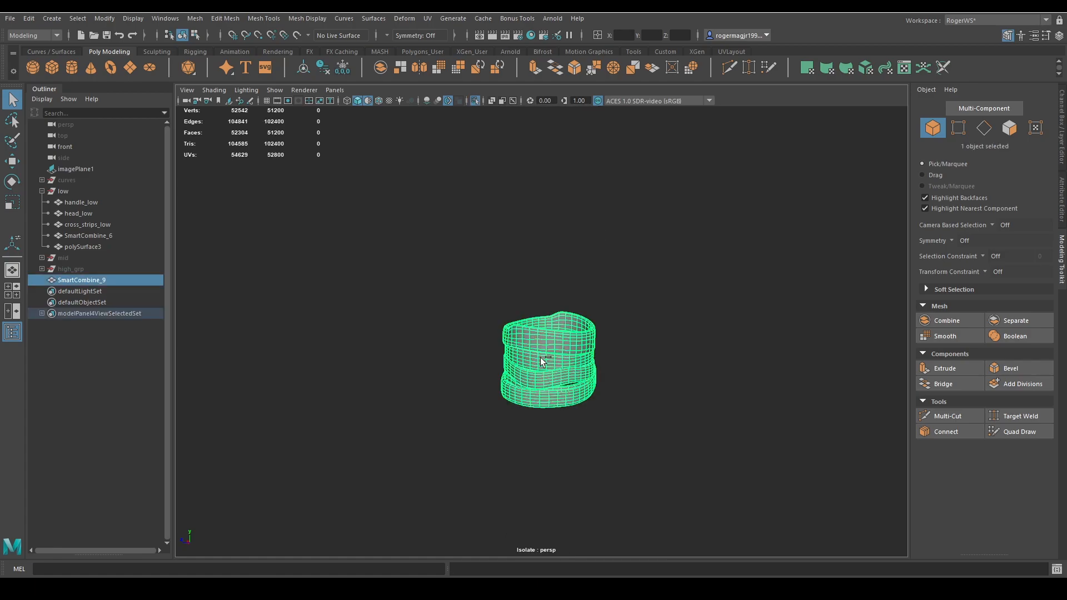
key(f)
scroll(623, 348, down, 5)
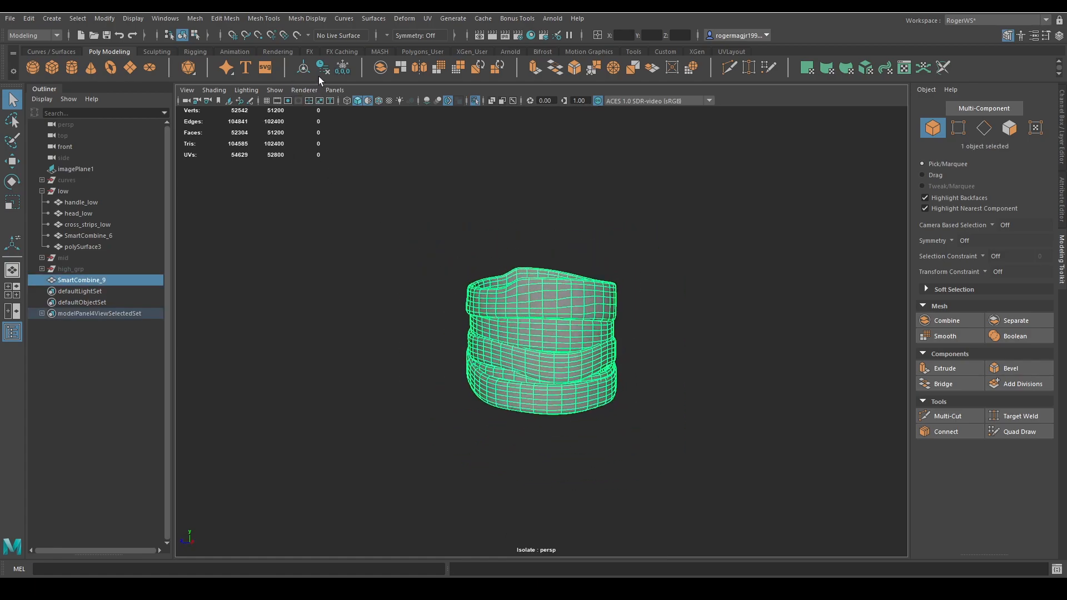
click(412, 186)
alt+drag(412, 185, 459, 223)
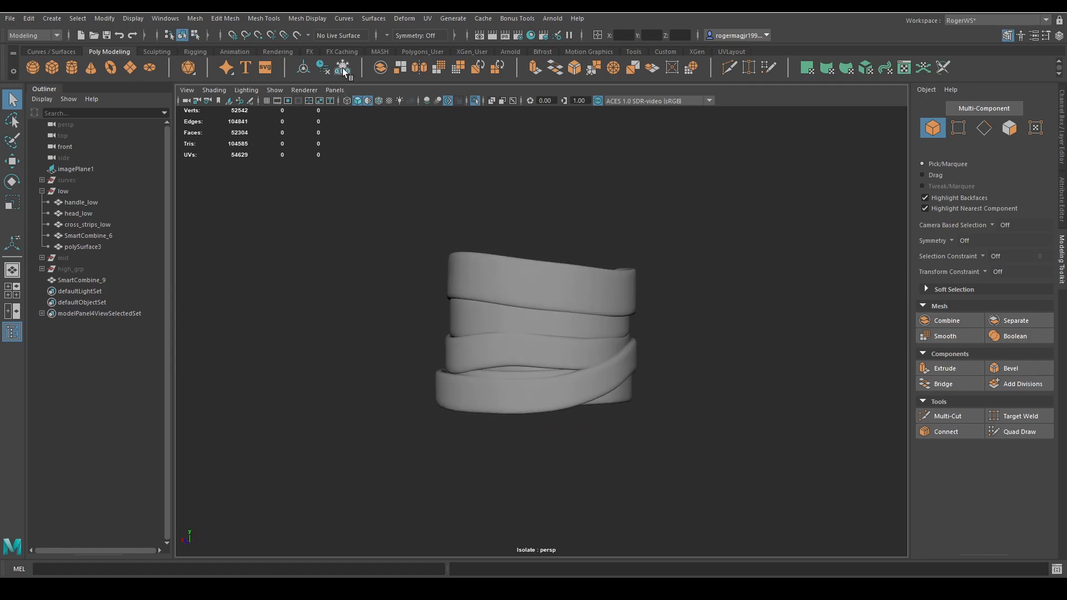
Make SmartCombine_9 a live surface and activate Quad Draw
click(516, 263)
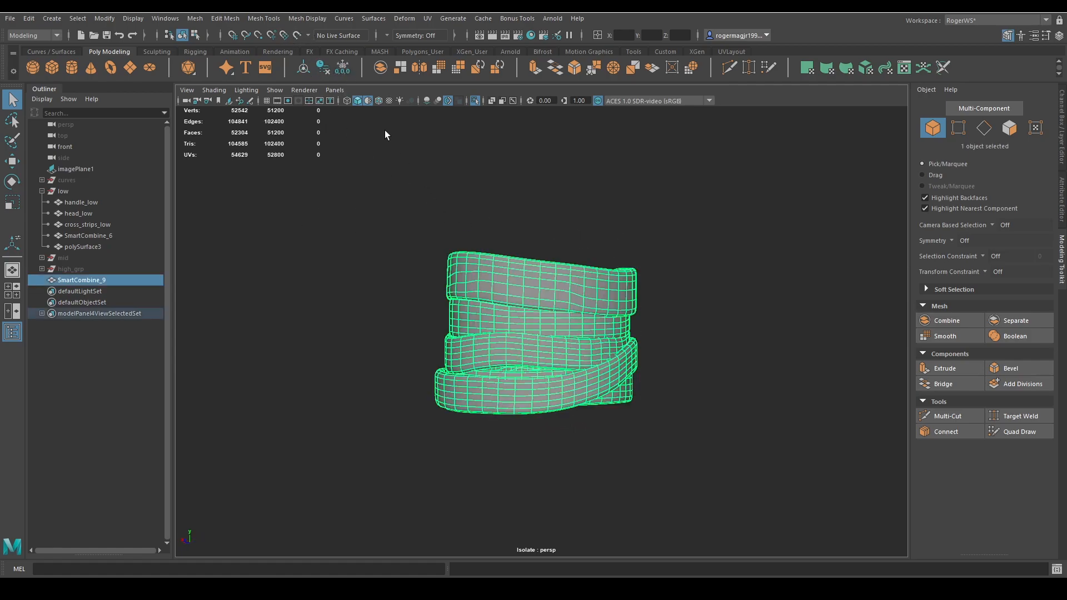
click(297, 36)
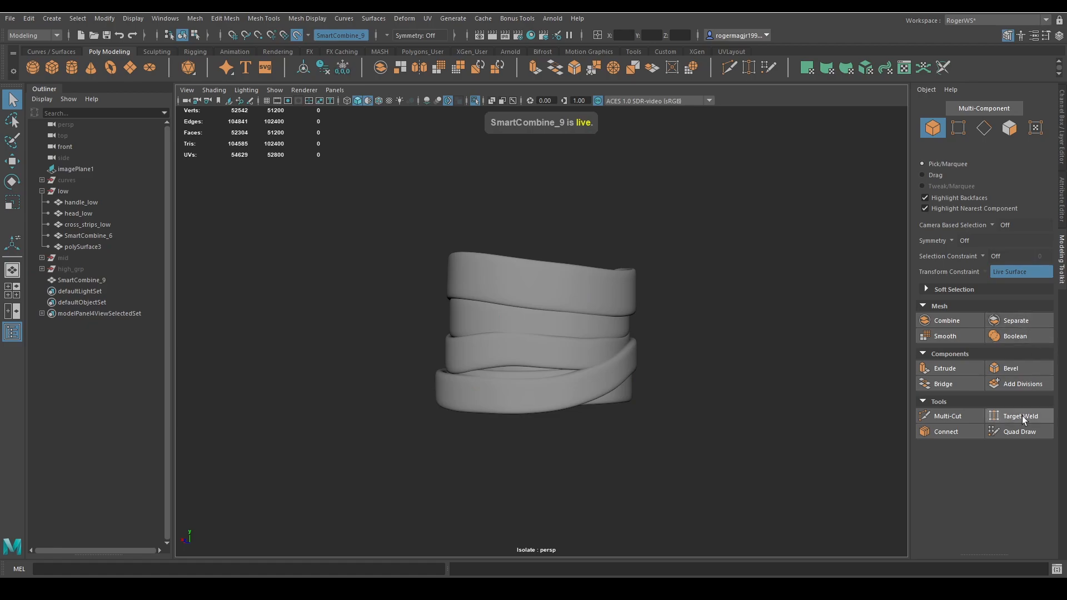
click(1023, 431)
Draw the first five quads in a row along the uppermost strip, spanning from its upper to its lower edge
scroll(547, 277, up, 3)
alt+drag(520, 269, 570, 267)
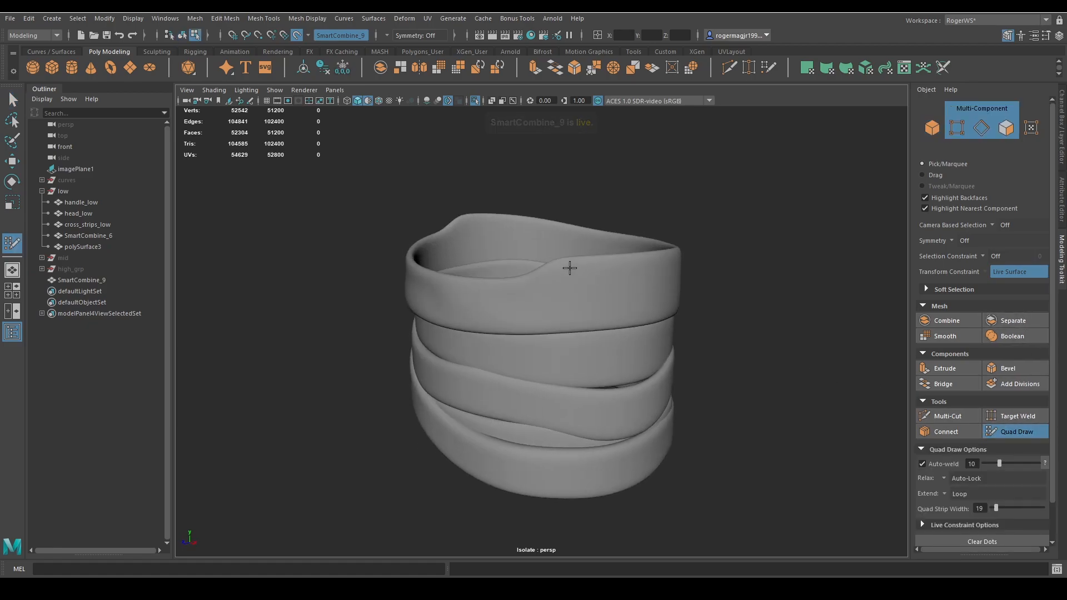
shift+click(614, 294)
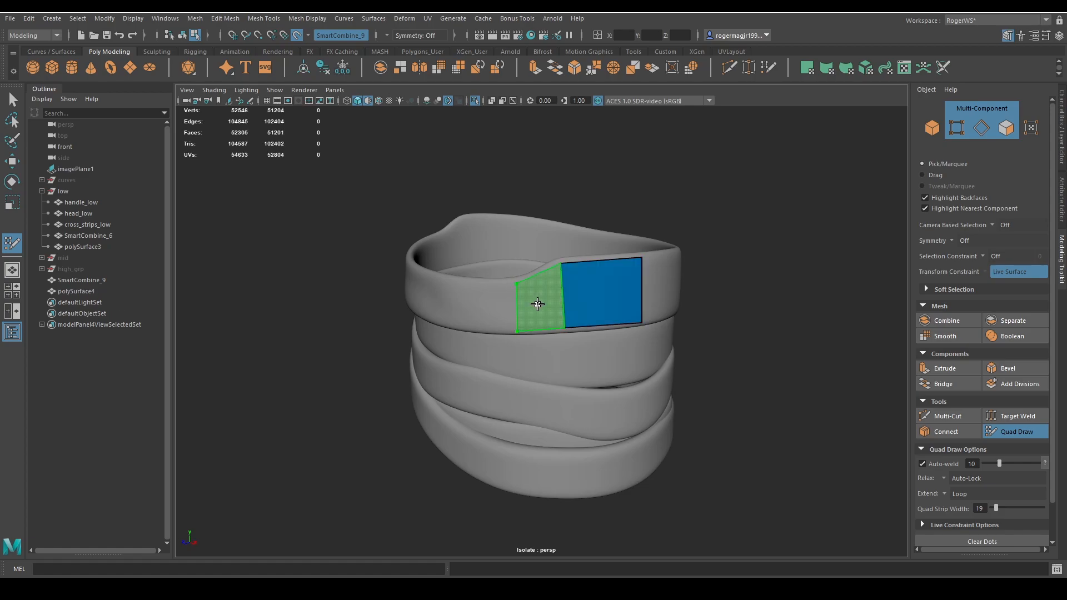
shift+click(538, 304)
mouse_move(537, 304)
alt+mouse_down()
mouse_move(600, 298)
mouse_move(584, 276)
mouse_move(585, 286)
mouse_move(545, 268)
alt+mouse_up()
shift+click(593, 265)
shift+click(589, 277)
shift+click(541, 293)
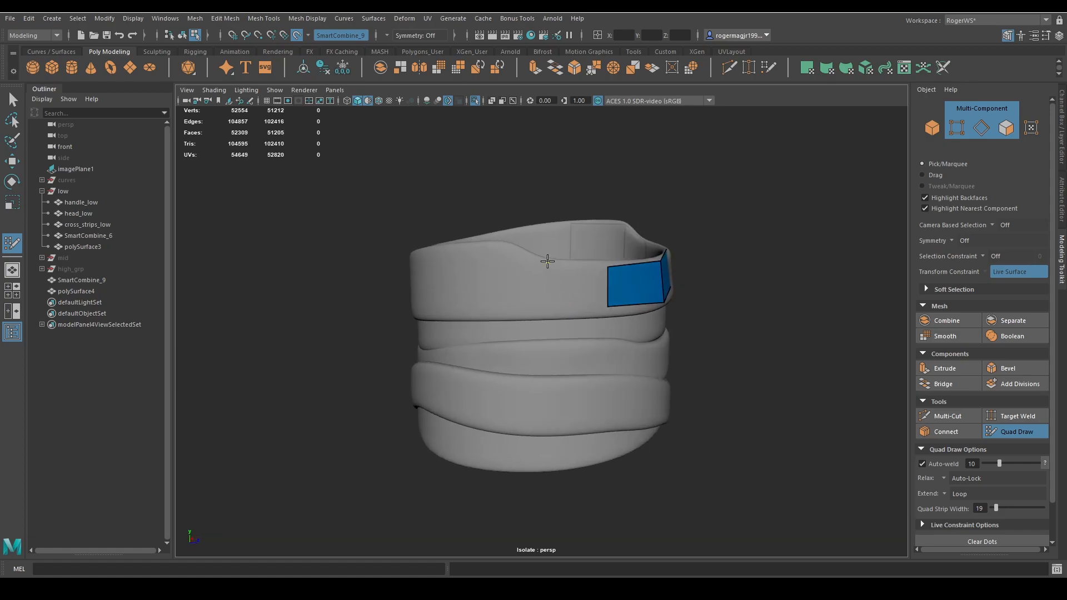
Extend the row of quads around the uppermost strip with six more faces
shift+click(571, 288)
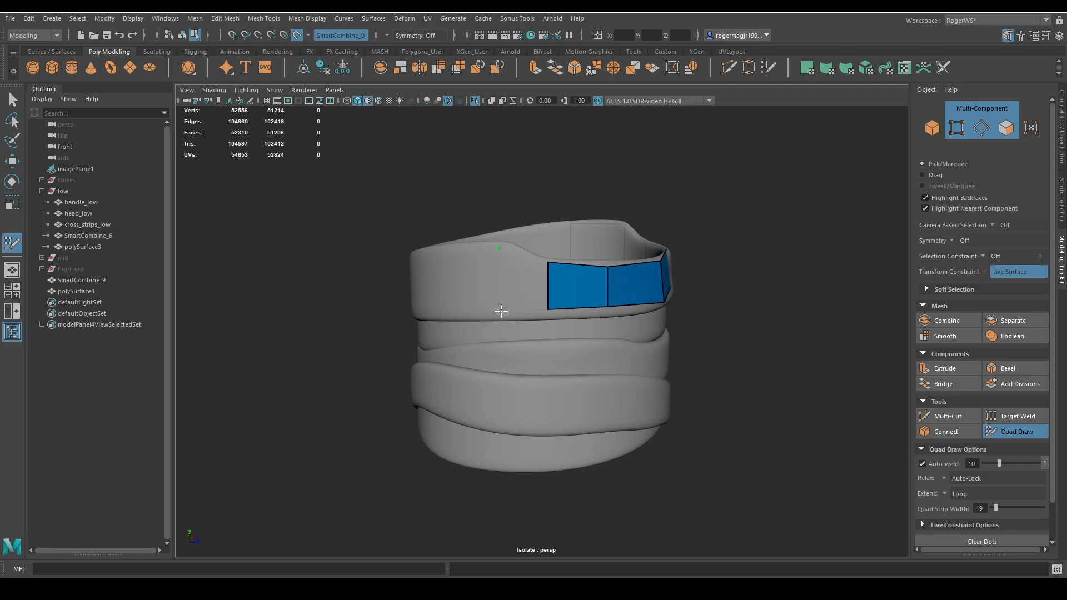
shift+click(475, 286)
alt+drag(493, 286, 531, 251)
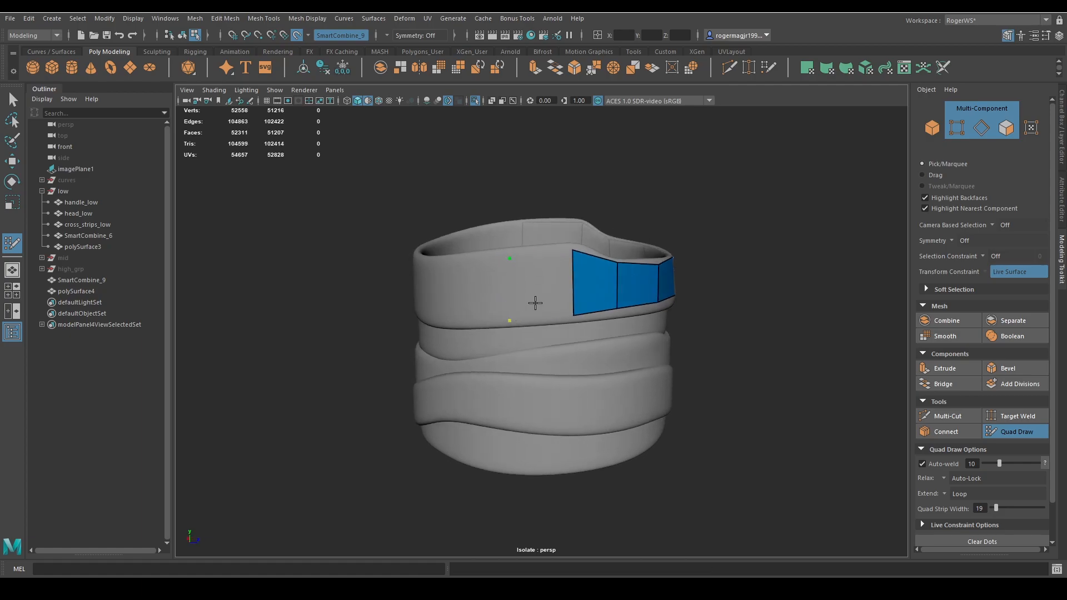
shift+click(535, 303)
mouse_move(535, 303)
alt+mouse_down()
mouse_move(561, 298)
mouse_move(546, 259)
mouse_move(593, 288)
mouse_move(552, 240)
alt+mouse_up()
shift+click(594, 281)
shift+click(596, 283)
shift+click(565, 291)
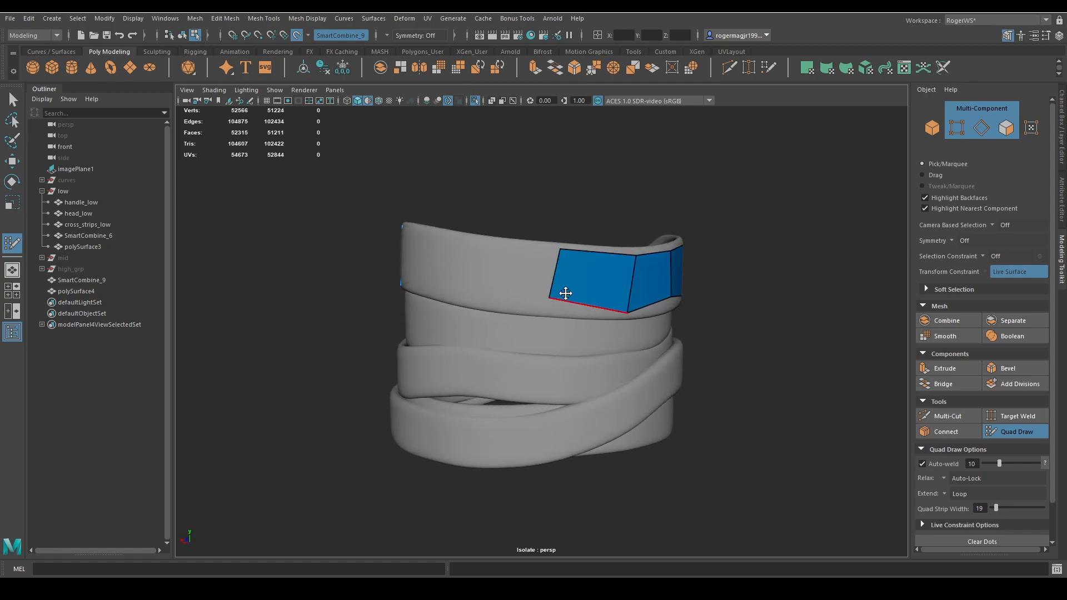
Fill the remaining gap on the uppermost strip with three quads to close the band into a ring
alt+drag(565, 291, 562, 263)
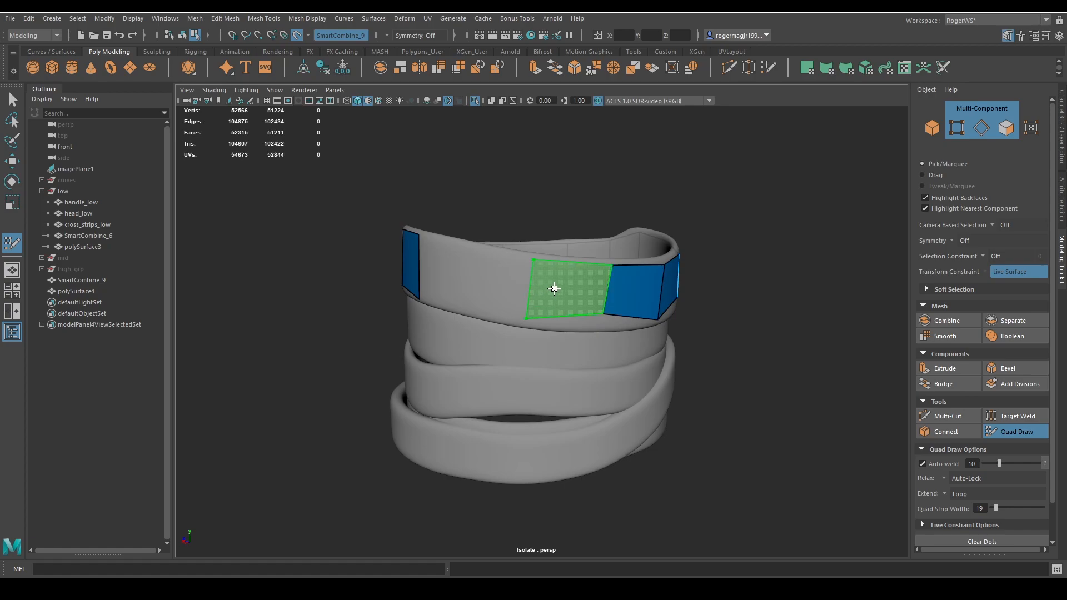
shift+click(554, 289)
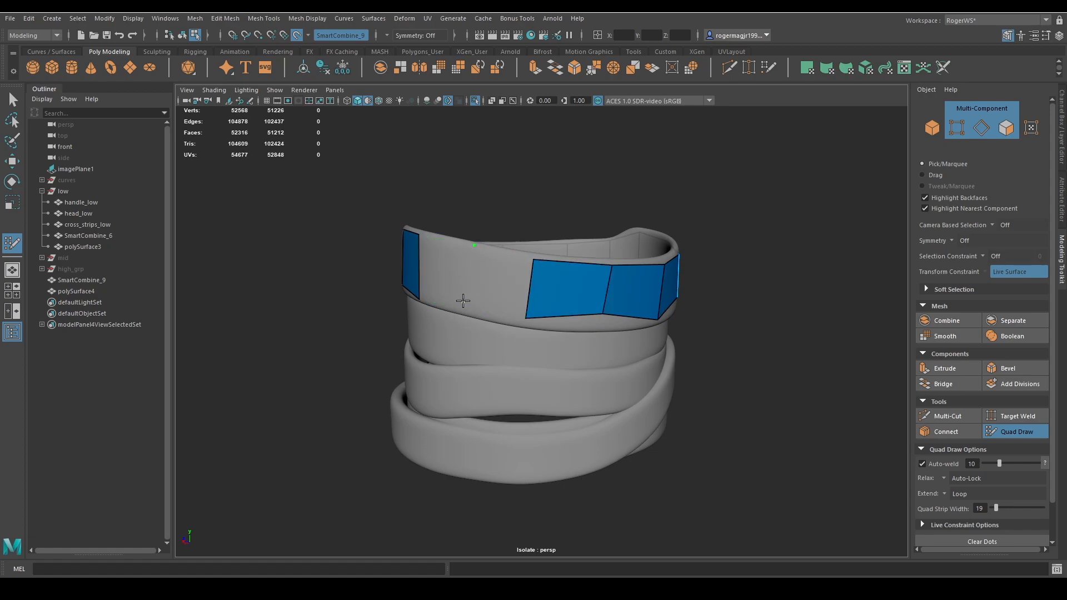
shift+click(477, 282)
shift+click(469, 288)
Adjust the vertices around the quad ring so its borders follow the uppermost strip's upper and lower edges
alt+drag(476, 291, 569, 293)
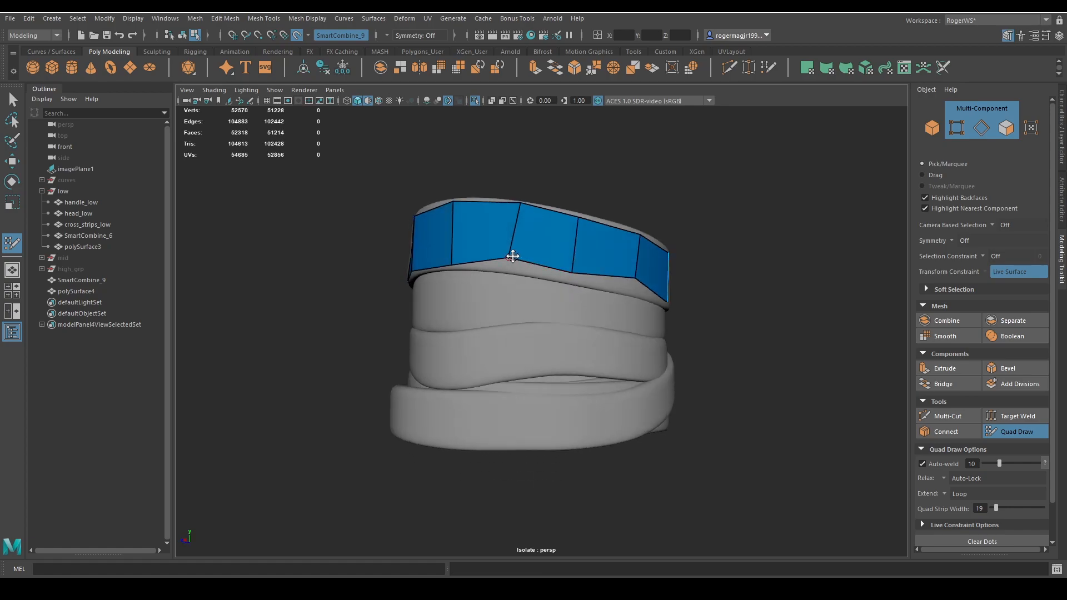
drag(512, 257, 507, 265)
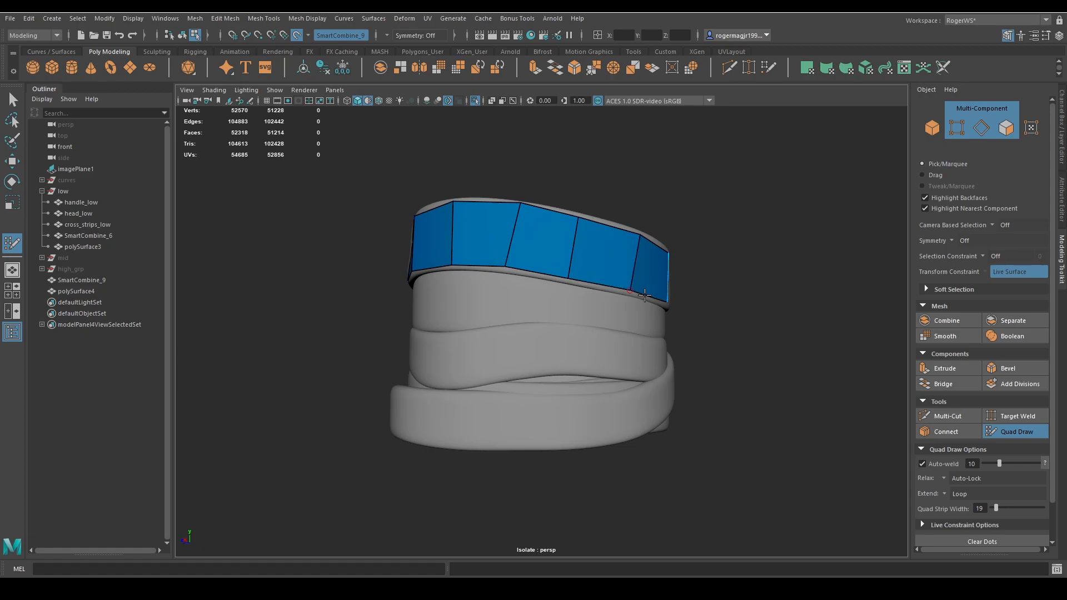
alt+drag(631, 283, 583, 283)
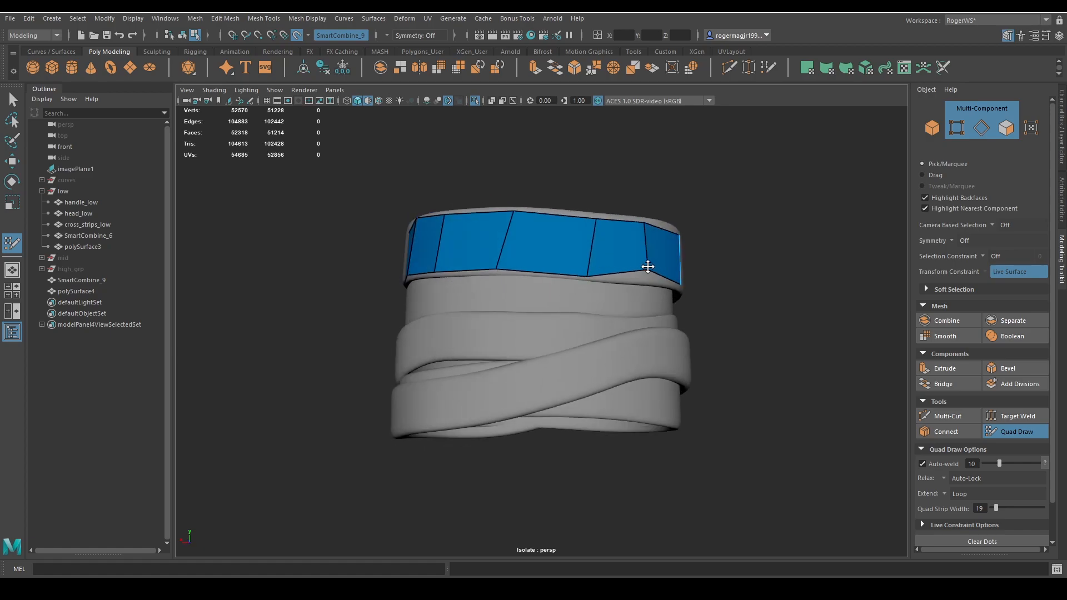
alt+drag(648, 267, 607, 281)
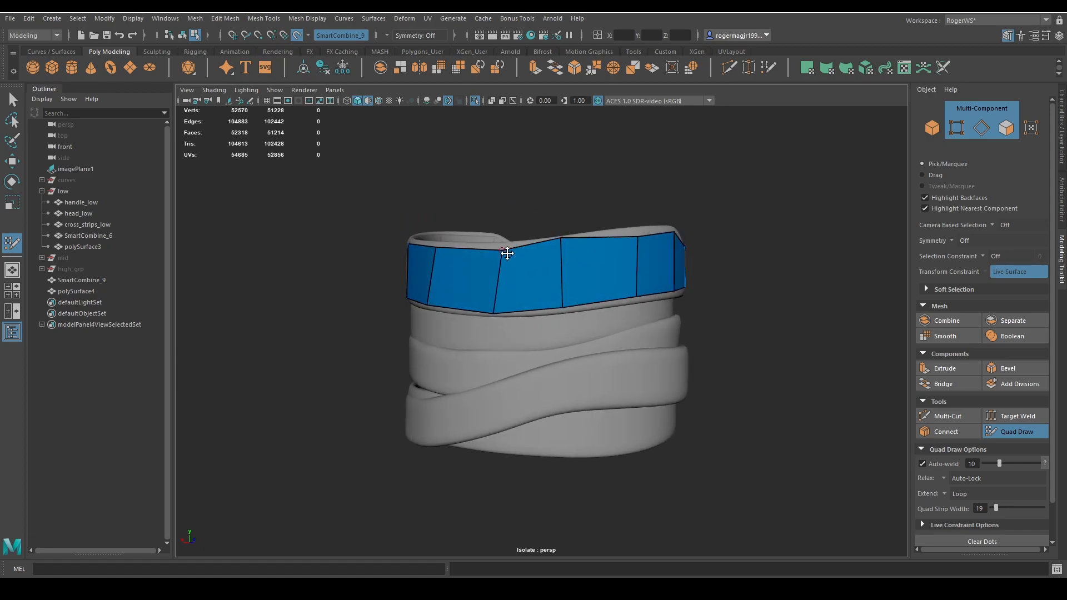
drag(506, 253, 505, 247)
drag(641, 240, 638, 233)
mouse_move(646, 274)
alt+mouse_down()
mouse_move(579, 278)
mouse_move(567, 240)
mouse_move(553, 269)
mouse_move(572, 262)
mouse_move(534, 296)
alt+mouse_up()
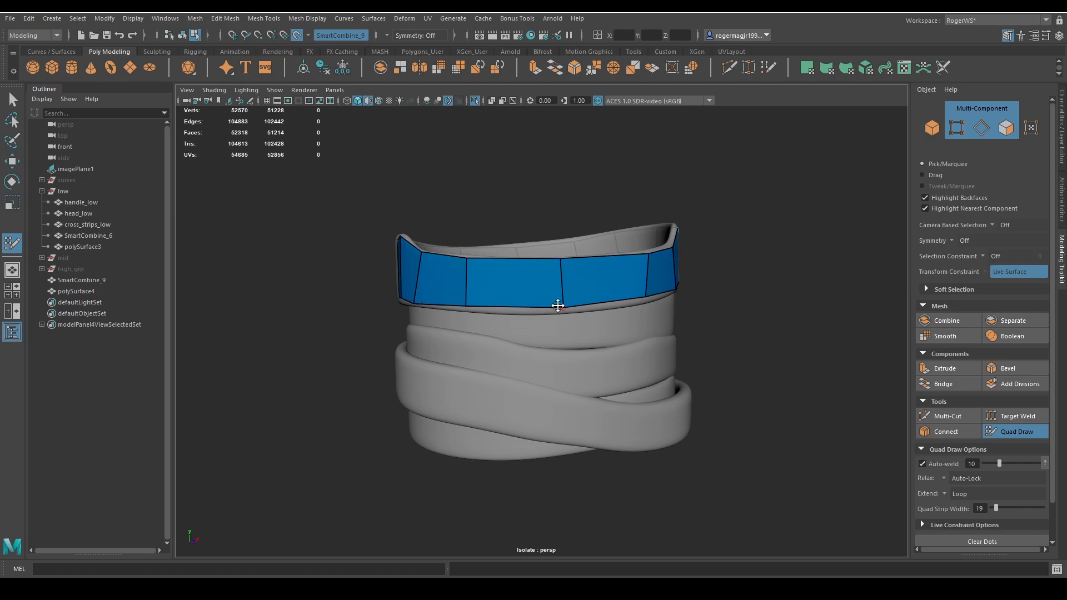
alt+drag(639, 312, 595, 291)
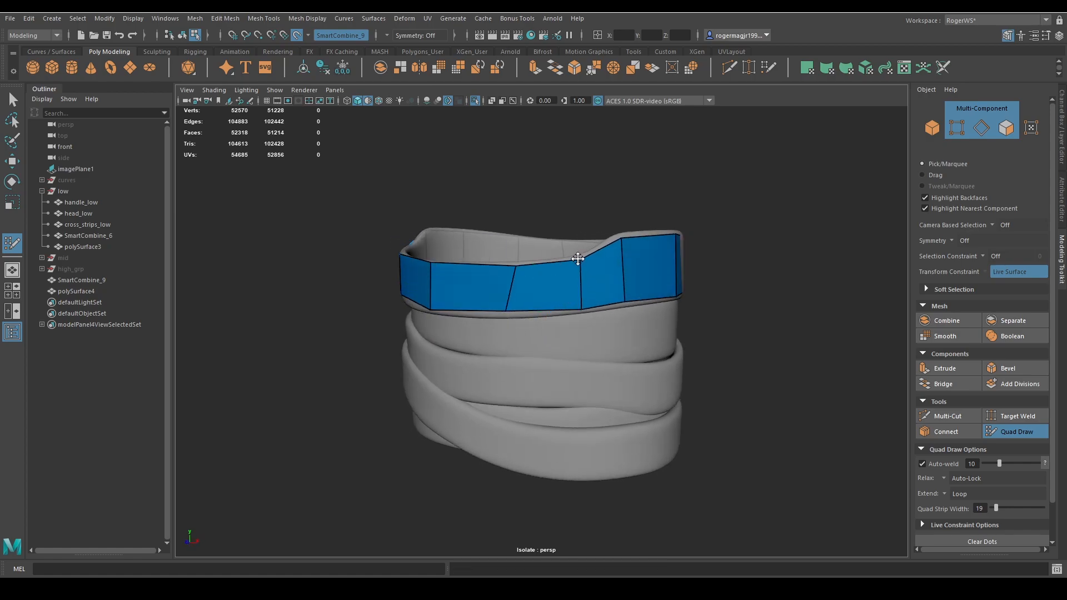
alt+drag(621, 240, 590, 281)
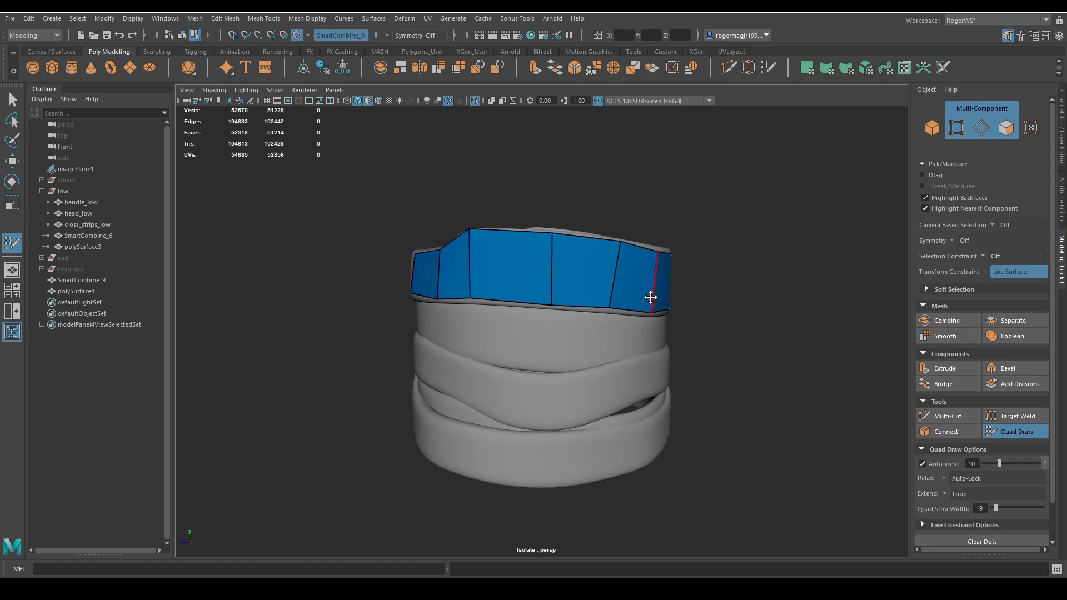
mouse_move(648, 298)
alt+mouse_down()
mouse_move(586, 298)
mouse_move(530, 255)
alt+mouse_up()
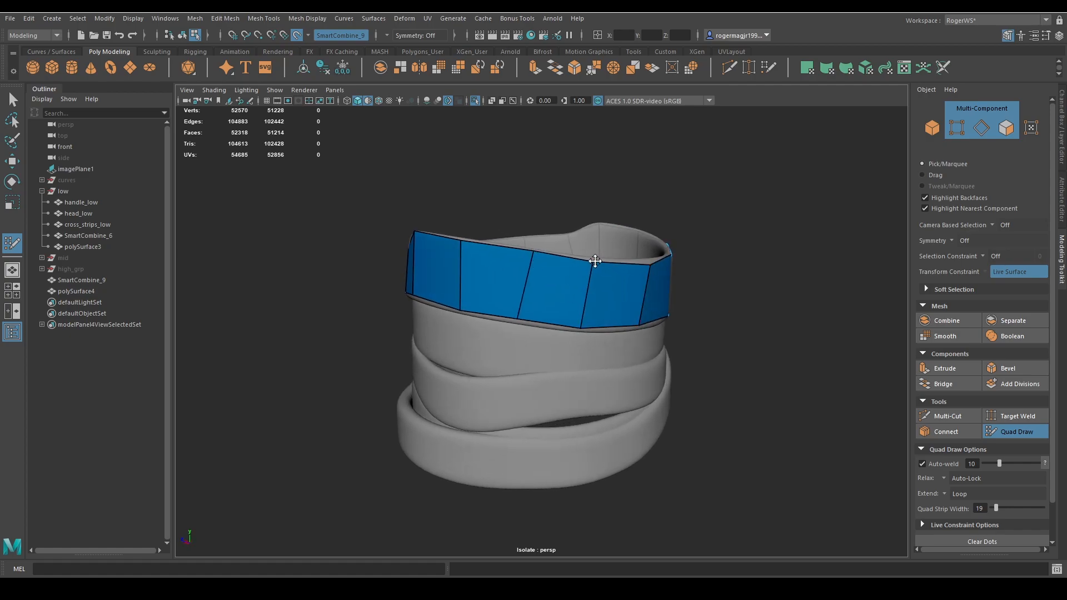
mouse_move(596, 258)
alt+mouse_down()
mouse_move(557, 281)
mouse_move(622, 265)
mouse_move(566, 255)
alt+mouse_up()
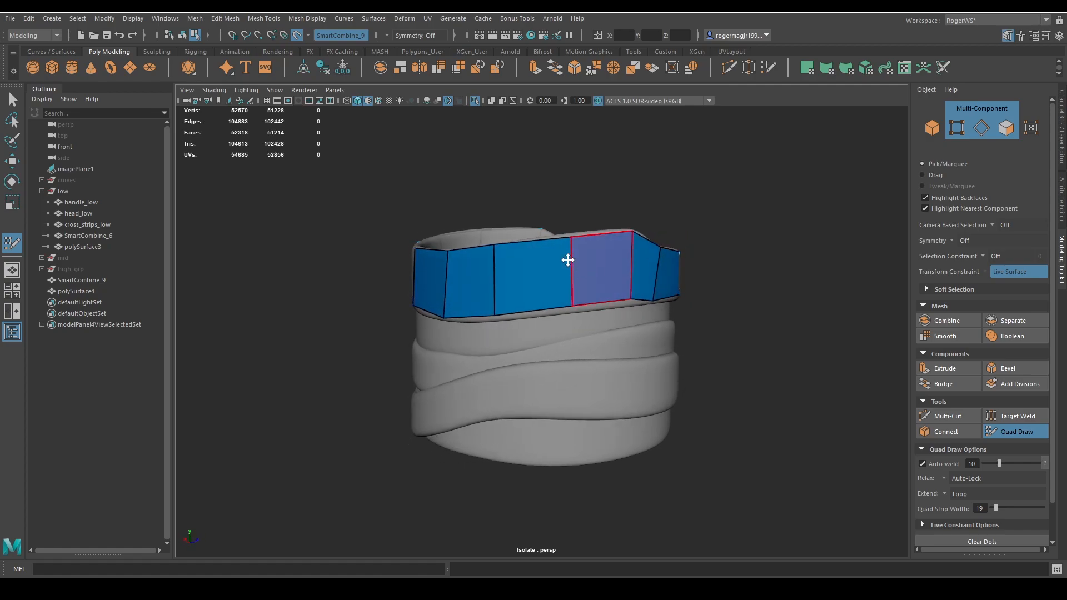
Extrude the quad ring's lower border downward in two rows to cover the strips down to the lowest strip's bottom edge
mouse_move(634, 231)
alt+mouse_down()
mouse_move(574, 283)
mouse_move(734, 371)
alt+mouse_up()
mouse_move(563, 307)
alt+mouse_down()
mouse_move(574, 302)
mouse_move(549, 253)
mouse_move(546, 393)
mouse_move(543, 373)
alt+mouse_up()
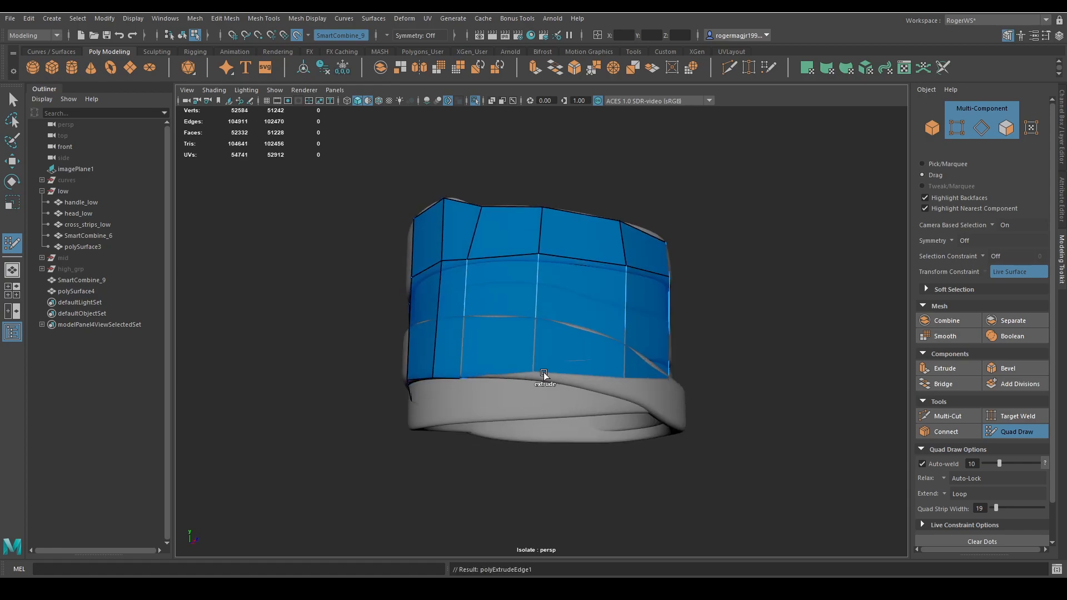
mouse_move(425, 374)
alt+mouse_down()
mouse_move(496, 361)
mouse_move(501, 382)
mouse_move(437, 388)
mouse_move(493, 361)
mouse_move(428, 408)
mouse_move(495, 352)
mouse_move(485, 385)
mouse_move(437, 401)
mouse_move(483, 391)
mouse_move(491, 342)
mouse_move(488, 416)
mouse_move(583, 412)
mouse_move(563, 416)
mouse_move(534, 368)
mouse_move(593, 366)
alt+mouse_up()
key(ctrl+z)
scroll(623, 350, up, 4)
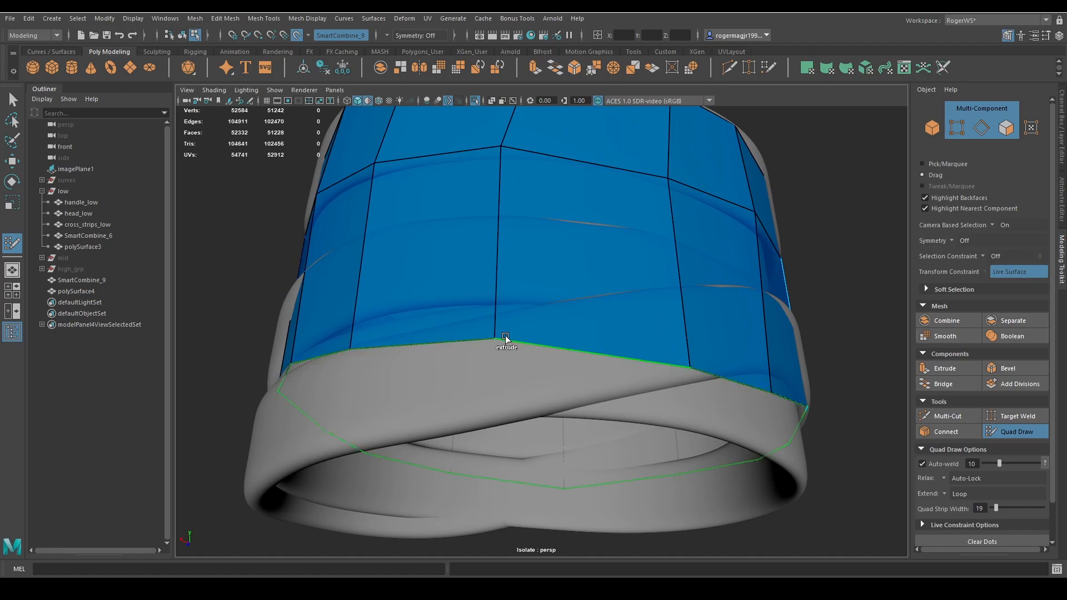
mouse_move(503, 340)
ctrl+shift+mouse_down()
mouse_move(497, 421)
mouse_move(509, 424)
ctrl+shift+mouse_up()
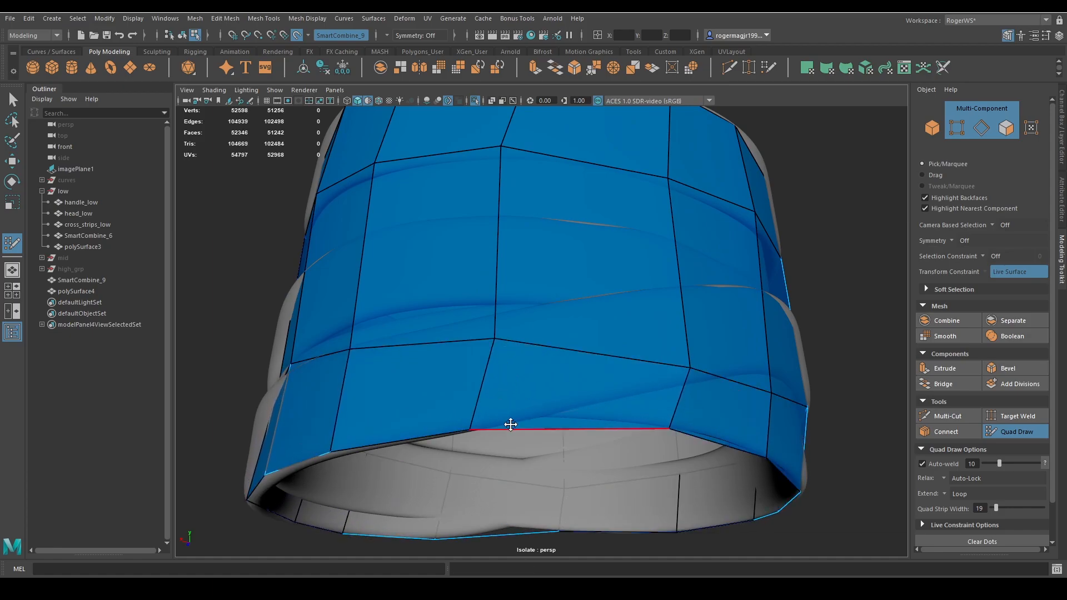
scroll(595, 443, down, 6)
scroll(558, 426, up, 4)
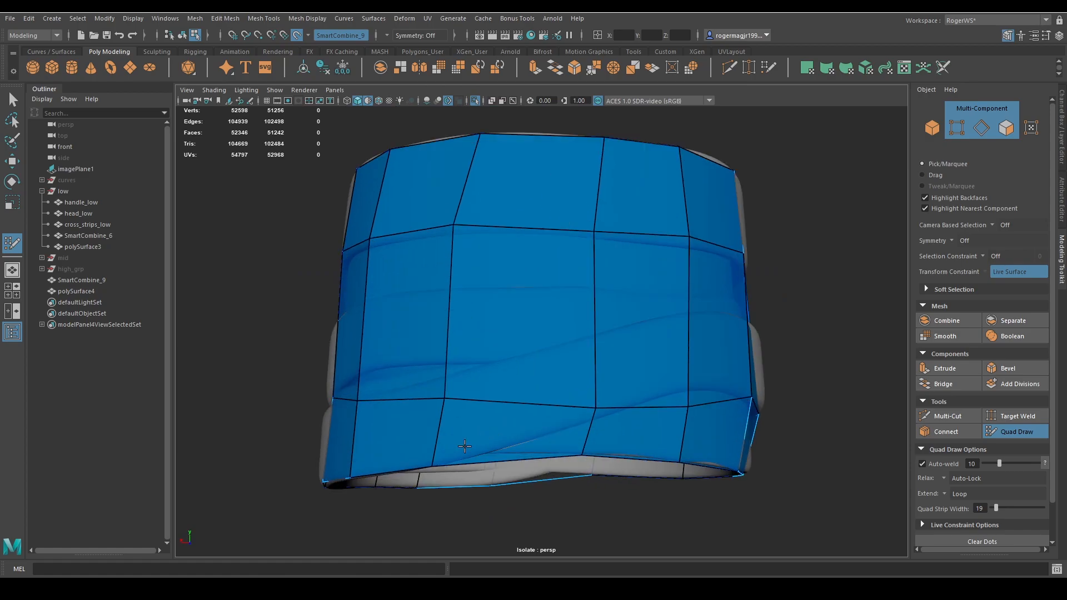
Slide the tube's bottom border vertices along the lowest strip's edge to even out their spacing and save the scene
drag(448, 465, 491, 452)
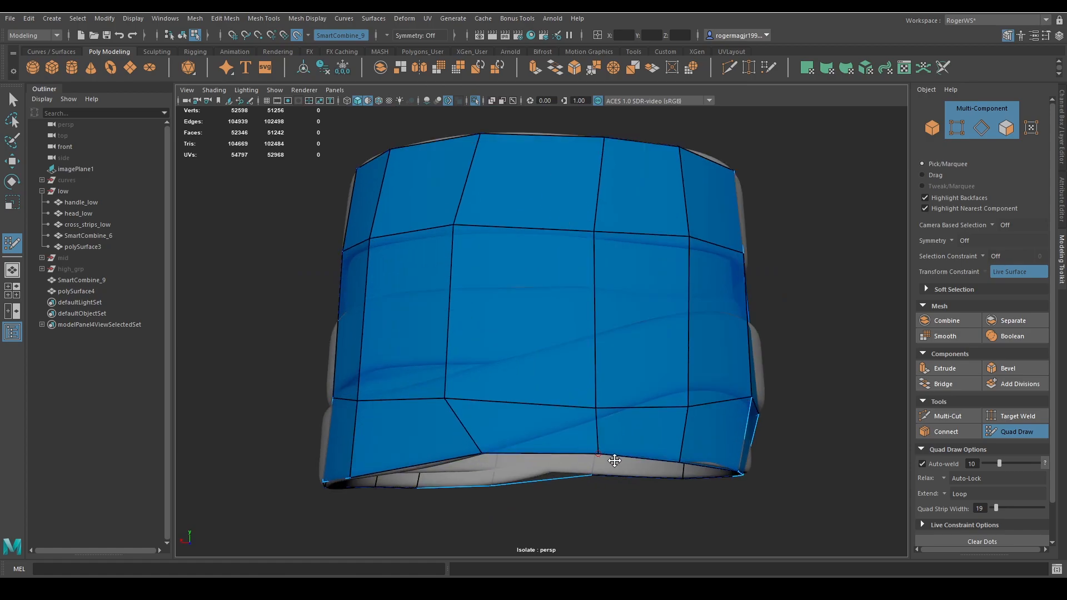
alt+drag(586, 453, 481, 442)
key(ctrl+s)
scroll(589, 431, down, 5)
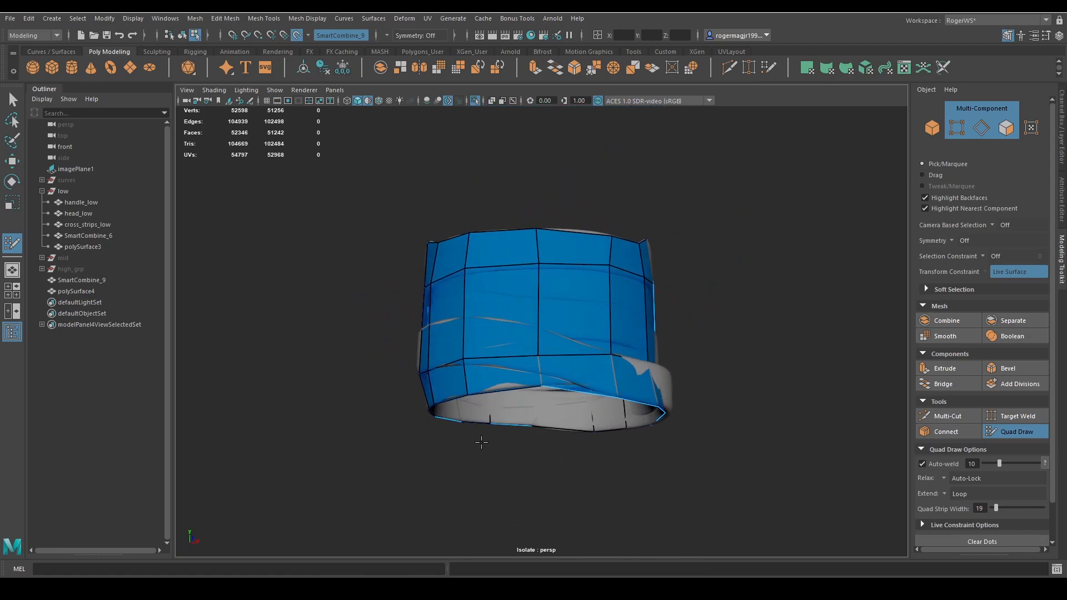
Leave Quad Draw, select the new tube polySurface4 and inspect it in isolation from several sides
scroll(481, 442, up, 5)
key(q)
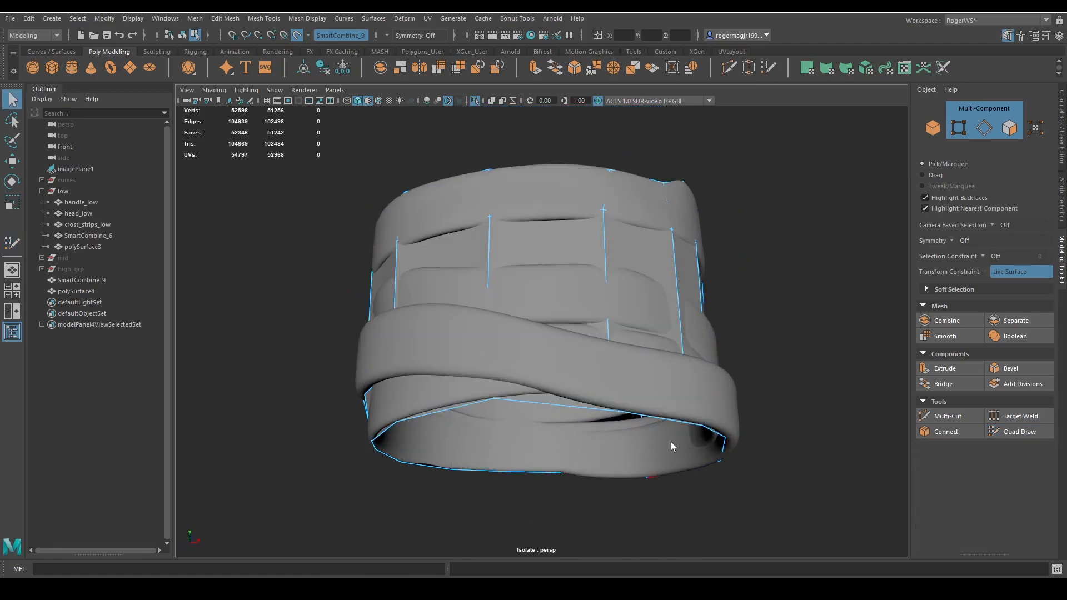
key(F8)
key(ctrl+1)
key(ctrl+1)
click(774, 399)
scroll(772, 399, down, 3)
alt+drag(732, 414, 689, 394)
click(591, 391)
key(ctrl+1)
scroll(647, 403, down, 3)
key(ctrl+1)
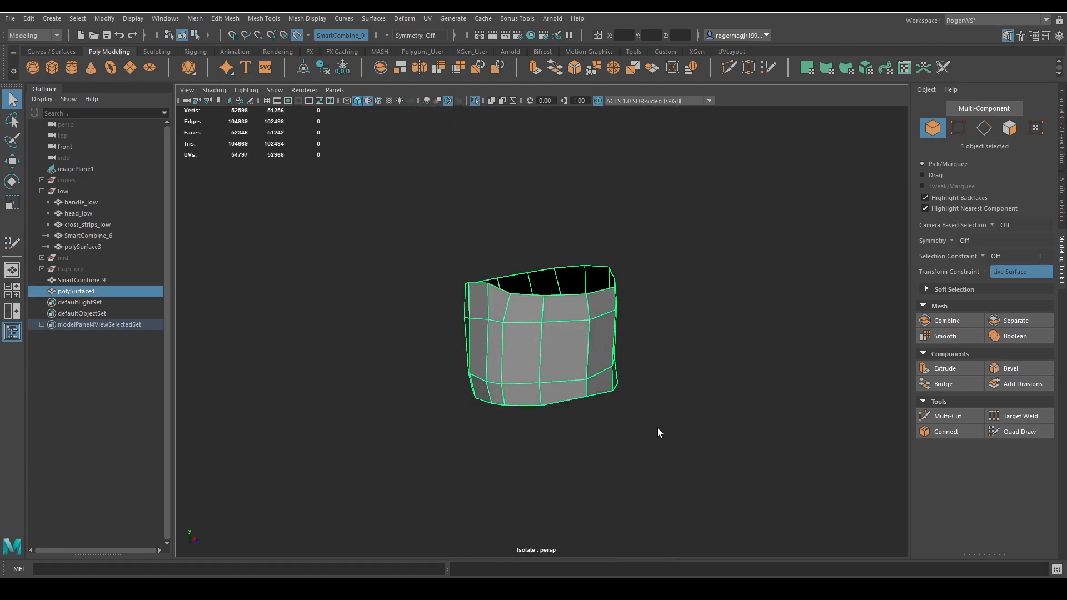
alt+drag(658, 428, 778, 403)
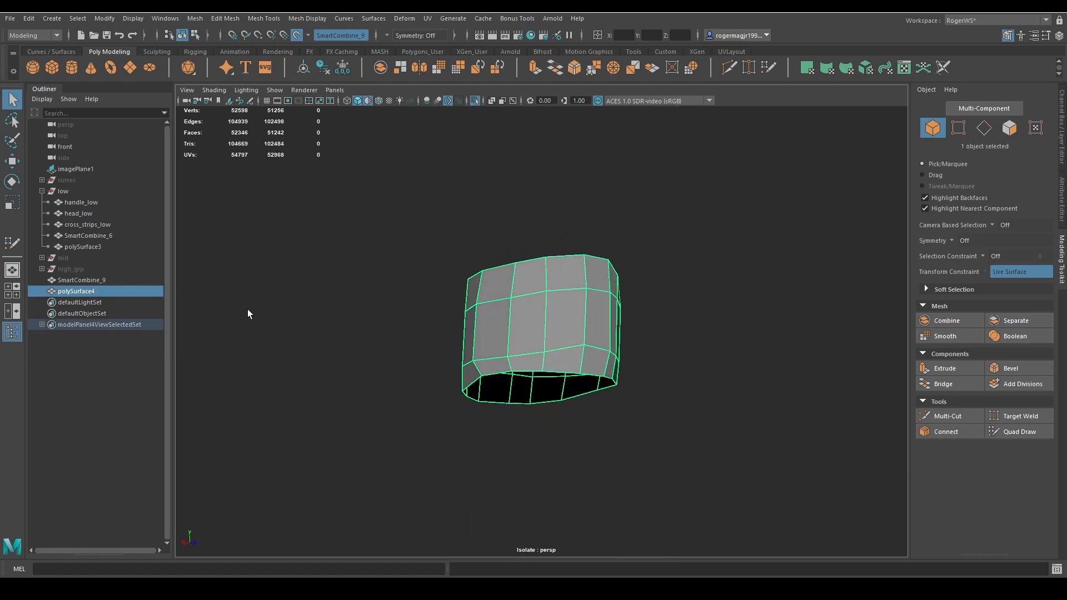
Isolate polySurface4 together with SmartCombine_9 and turn off the live surface
key(ctrl+1)
ctrl+click(96, 280)
key(ctrl+1)
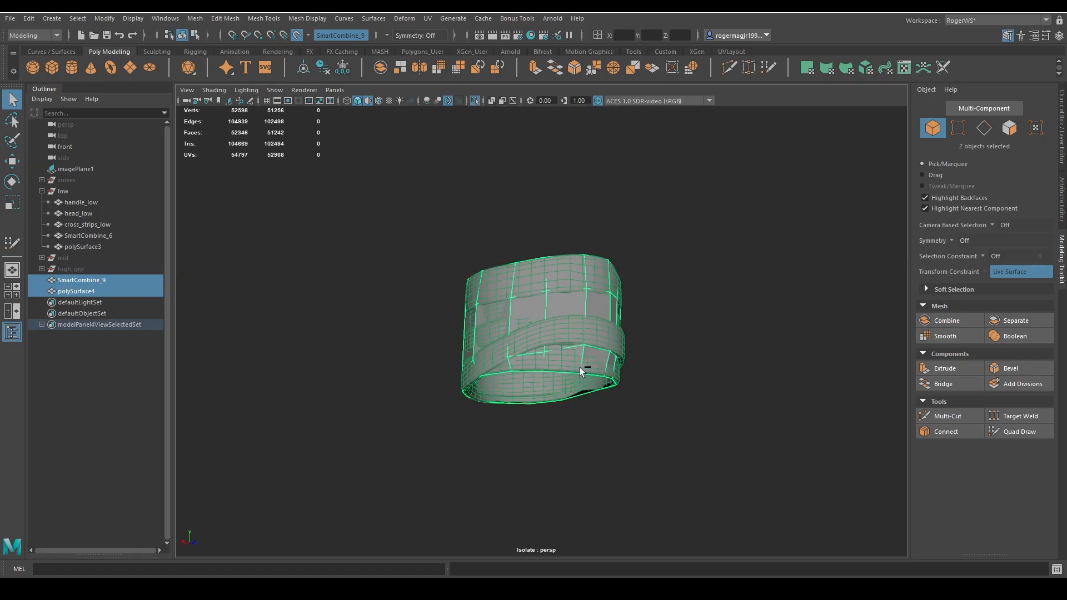
click(298, 36)
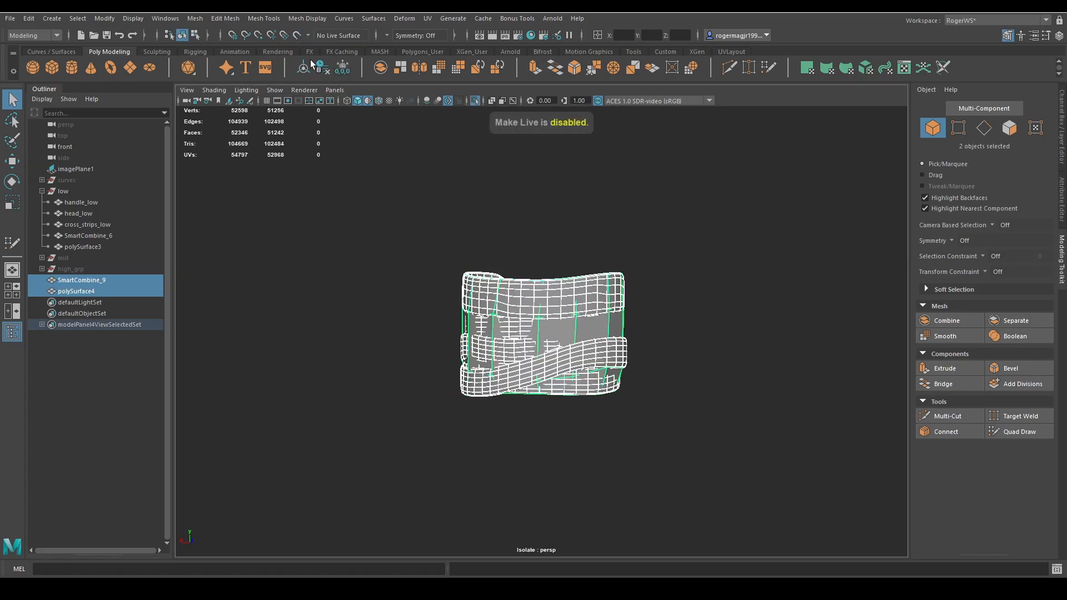
click(749, 318)
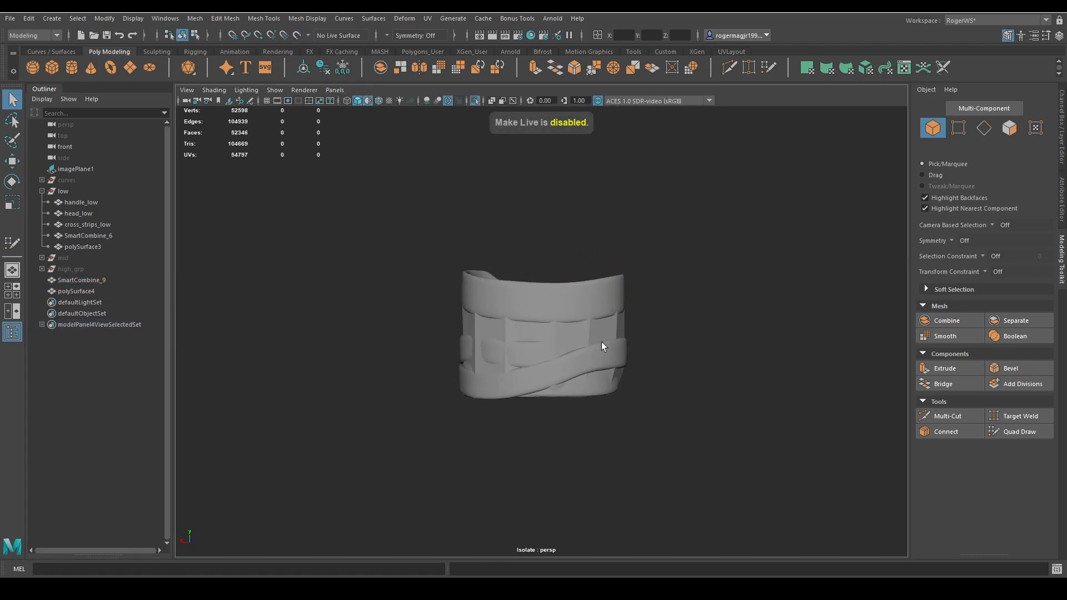
Center the pivot of polySurface4 and scale it outward in X and Z until it encloses the strips
click(605, 345)
mouse_move(605, 345)
alt+mouse_down()
mouse_move(674, 311)
mouse_move(673, 297)
mouse_move(547, 300)
mouse_move(553, 345)
mouse_move(395, 309)
mouse_move(347, 340)
alt+mouse_up()
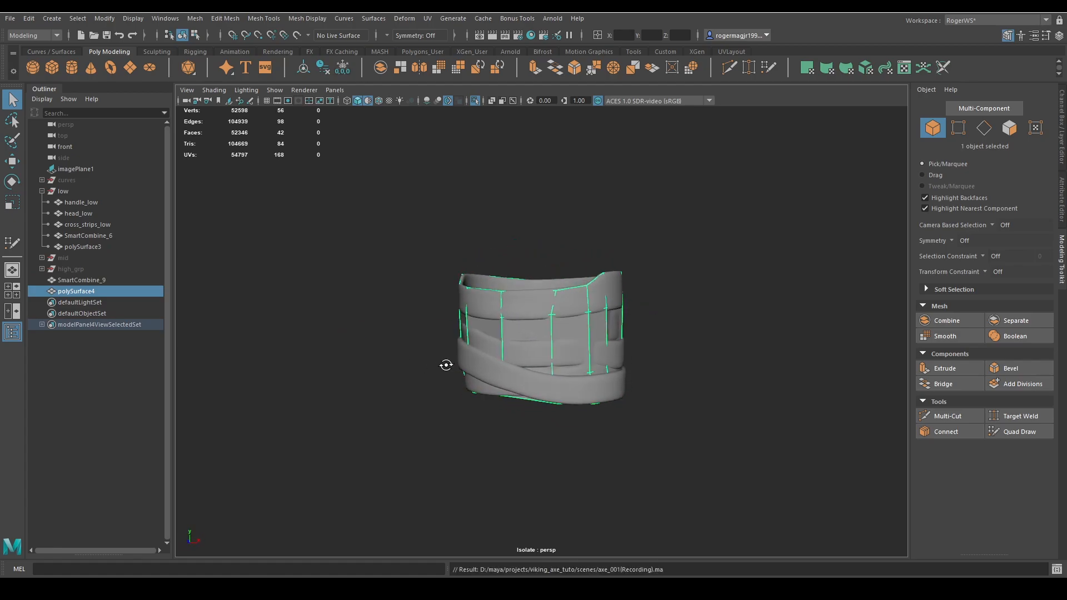
alt+drag(445, 365, 514, 389)
key(r)
click(303, 66)
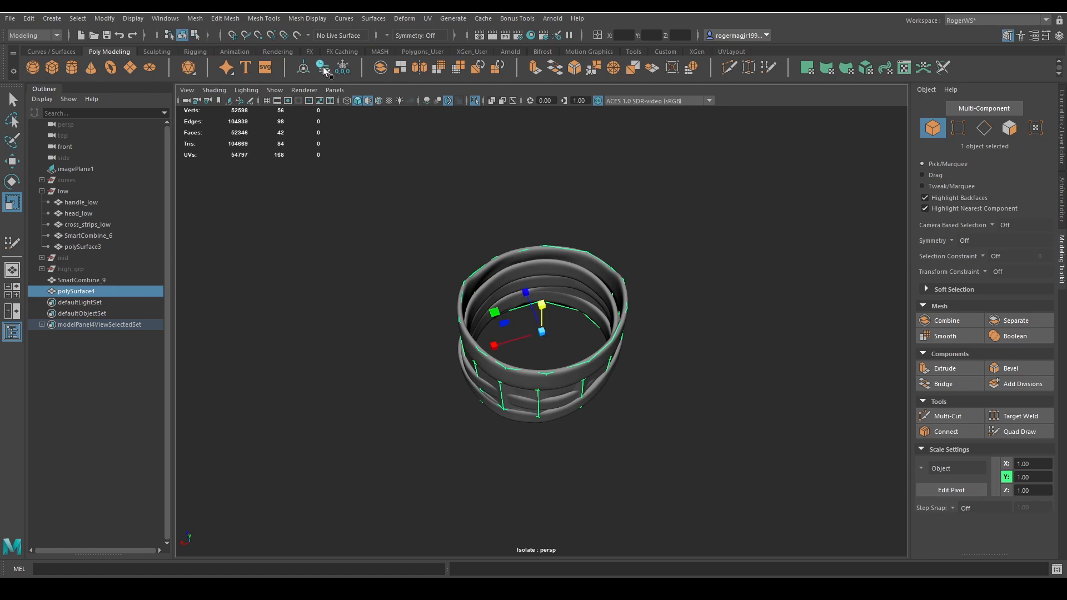
alt+drag(516, 272, 579, 266)
scroll(508, 340, up, 2)
alt+drag(507, 339, 663, 311)
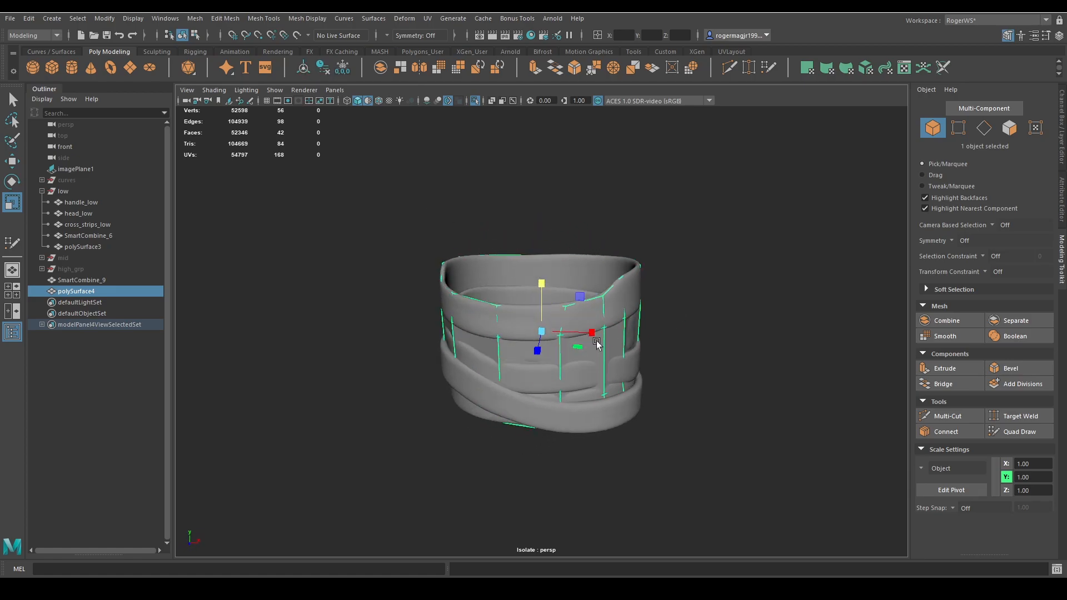
drag(578, 347, 587, 352)
mouse_move(588, 351)
alt+mouse_down()
mouse_move(595, 388)
mouse_move(599, 343)
mouse_move(578, 340)
alt+mouse_up()
Connect the vertical edges of the tube's tall middle row with three evenly spaced horizontal edge loops
key(q)
key(ctrl+shift+x)
key(q)
key(F10)
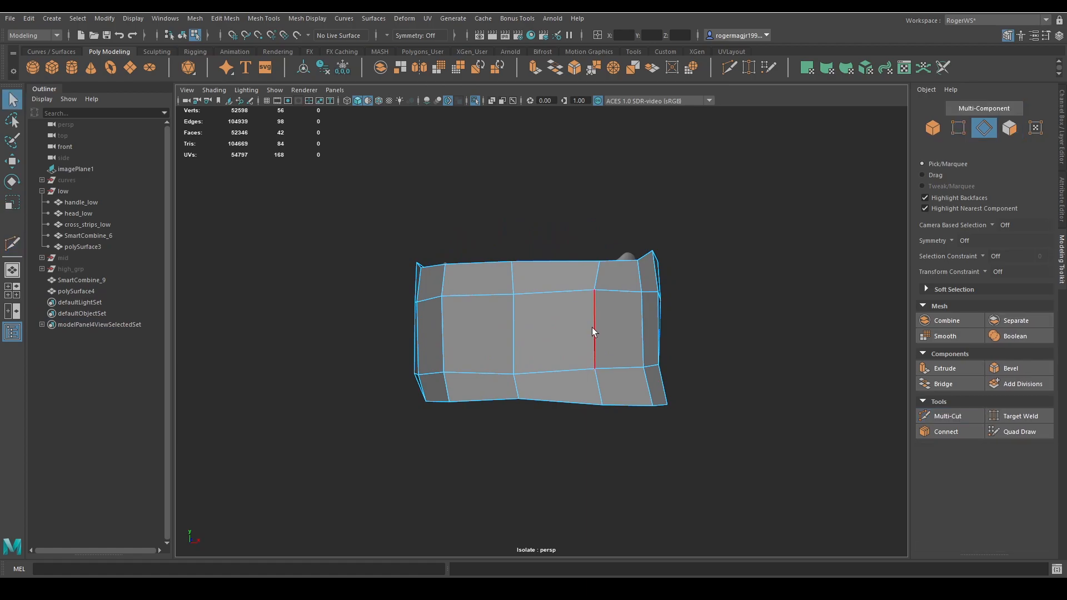
click(592, 329)
shift+double_click(507, 339)
shift+right_drag(504, 339, 529, 343)
middle_drag(528, 344, 439, 339)
key(q)
key(F8)
click(689, 355)
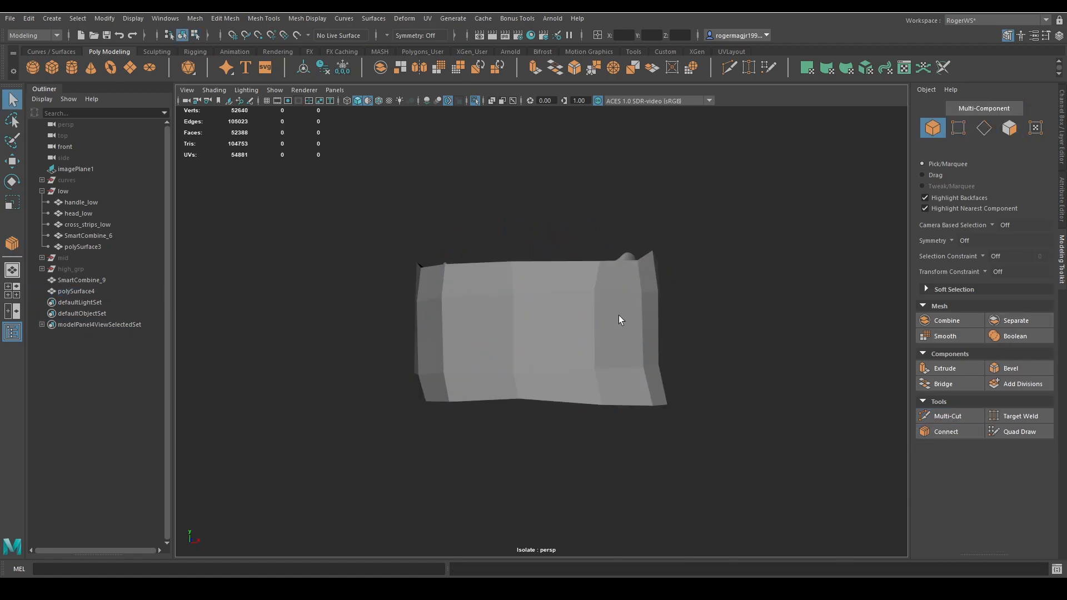
Apply a ShrinkWrap deformer to polySurface4 with SmartCombine_9 as the target
click(618, 315)
alt+drag(618, 315, 615, 374)
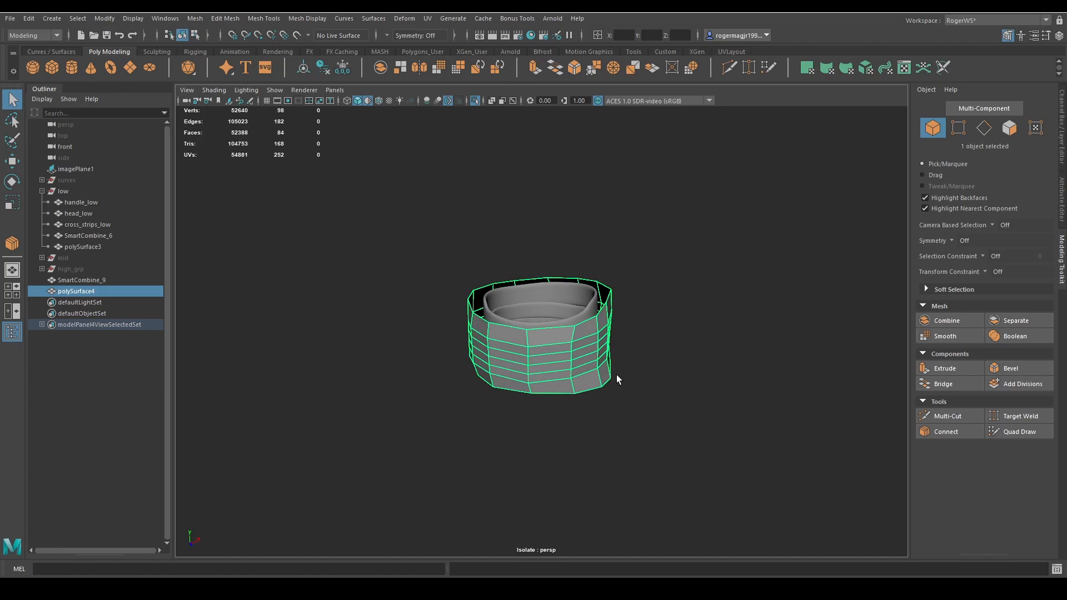
shift+click(520, 304)
click(428, 18)
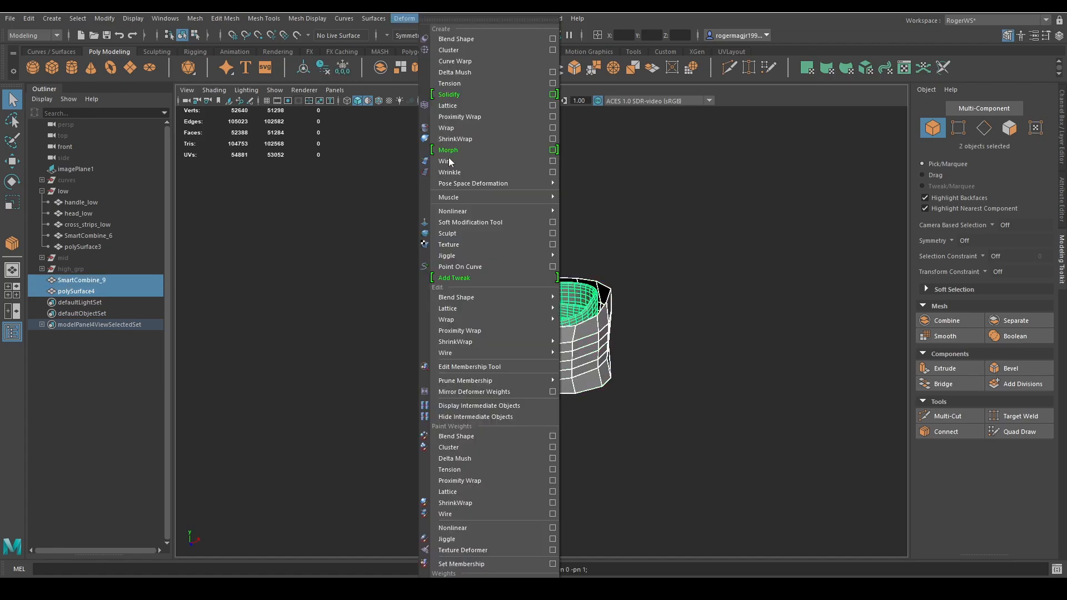
click(459, 140)
scroll(649, 289, up, 1)
click(573, 280)
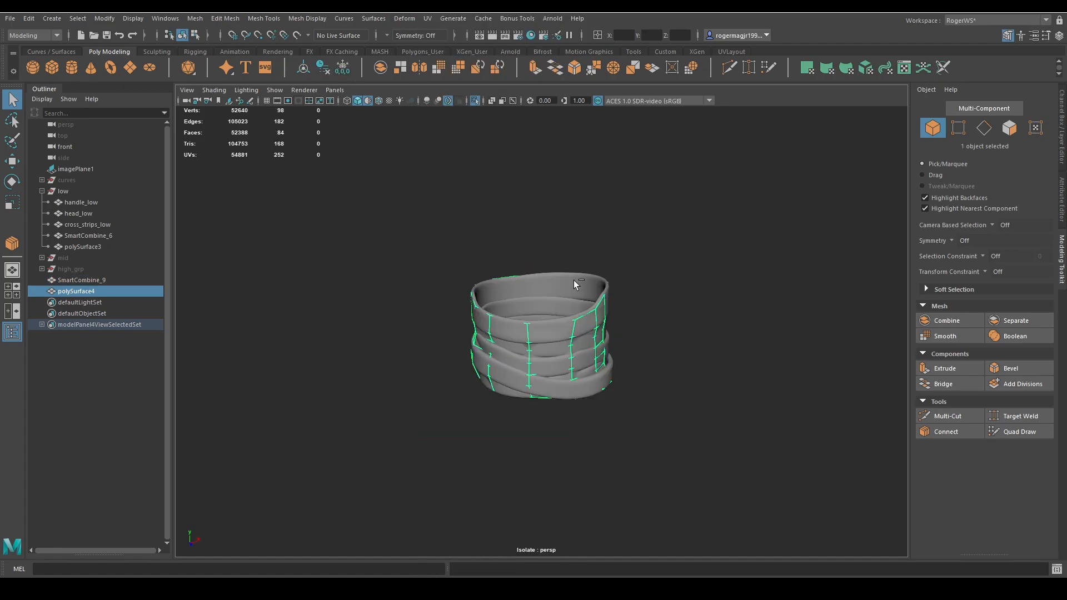
Examine how the shrink-wrapped tube fits the strips, both isolated and on the full axe handle
scroll(605, 315, up, 1)
key(ctrl+1)
key(ctrl+1)
click(668, 312)
alt+drag(639, 322, 620, 391)
click(582, 333)
key(ctrl+1)
key(ctrl+1)
Select the tube's bottom border edge loop and frame it with the full handle shown
key(F10)
click(573, 390)
click(610, 438)
key(ctrl+1)
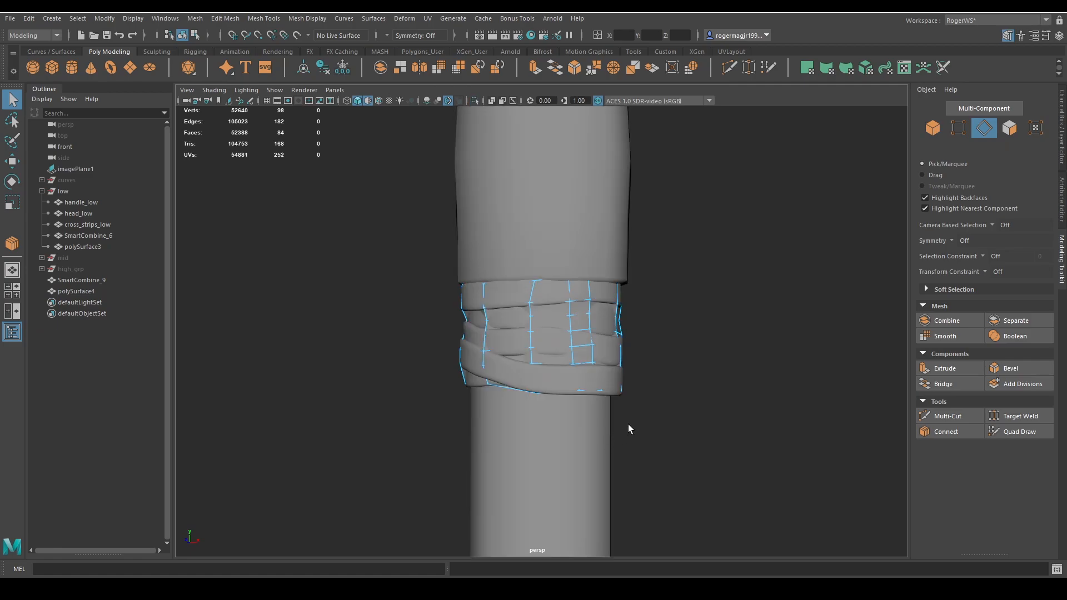
key(ctrl+1)
double_click(546, 387)
key(ctrl+1)
key(f)
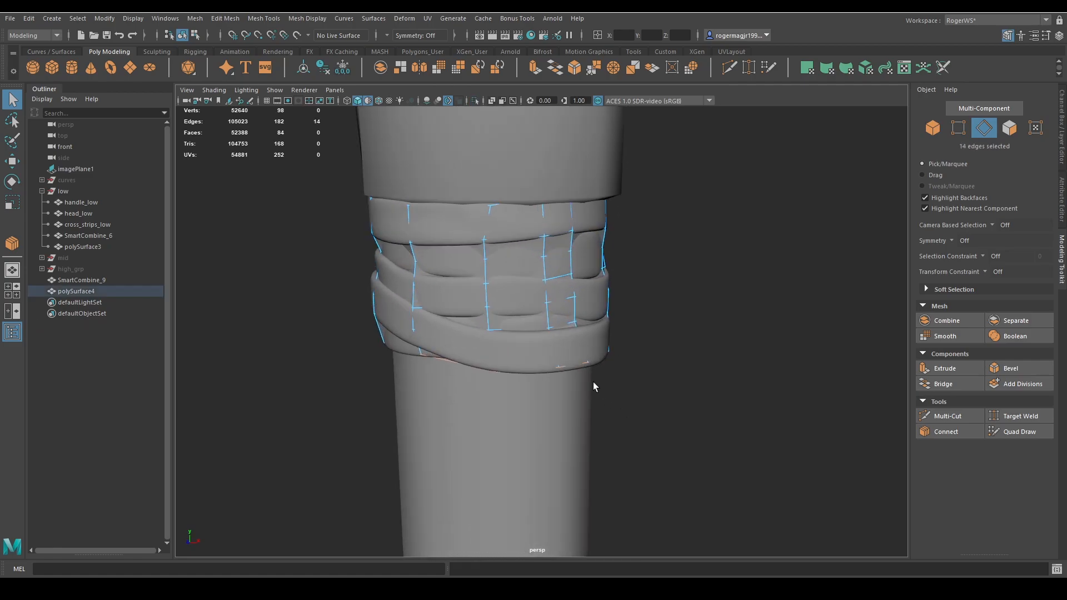
key(r)
alt+drag(514, 369, 497, 299)
key(w)
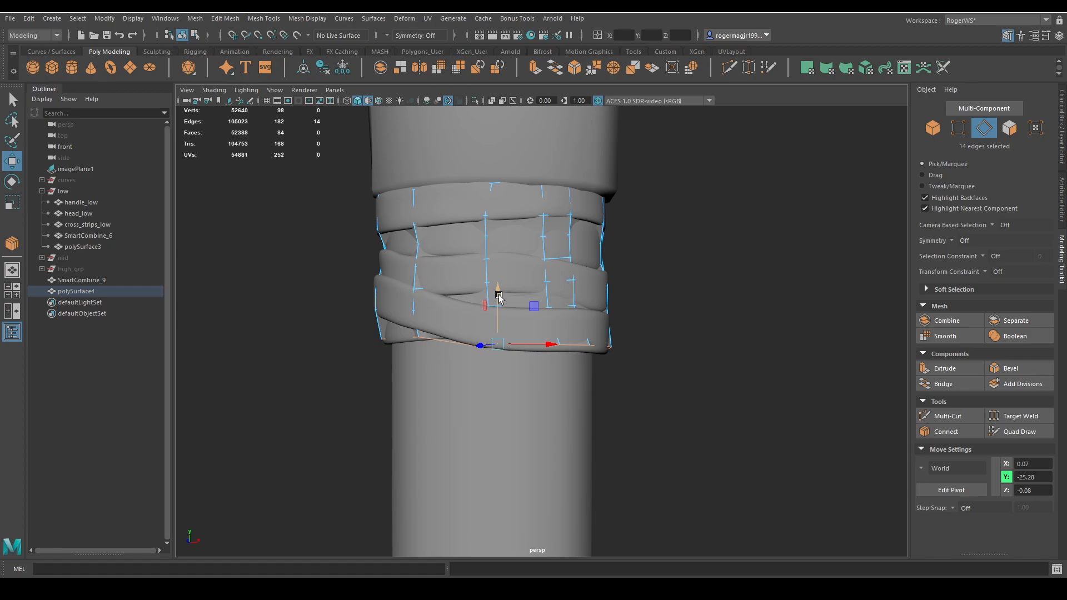
Try to scale the bottom border loop and the edge loops above it slightly outward in X and Z
key(q)
alt+drag(529, 309, 557, 369)
key(r)
drag(523, 334, 525, 329)
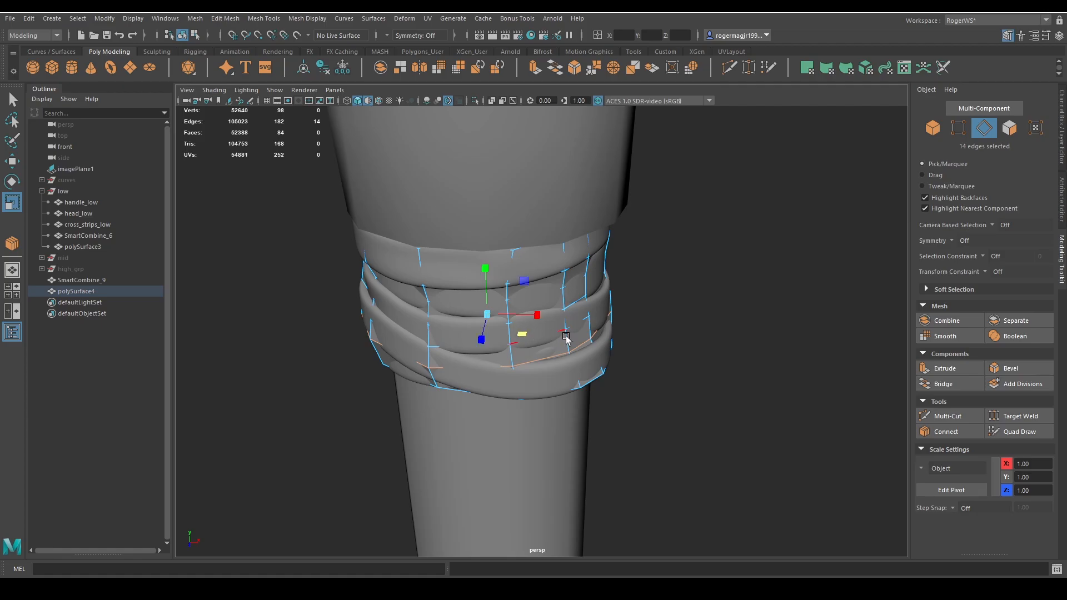
key(q)
double_click(577, 325)
key(r)
drag(520, 315, 524, 316)
key(q)
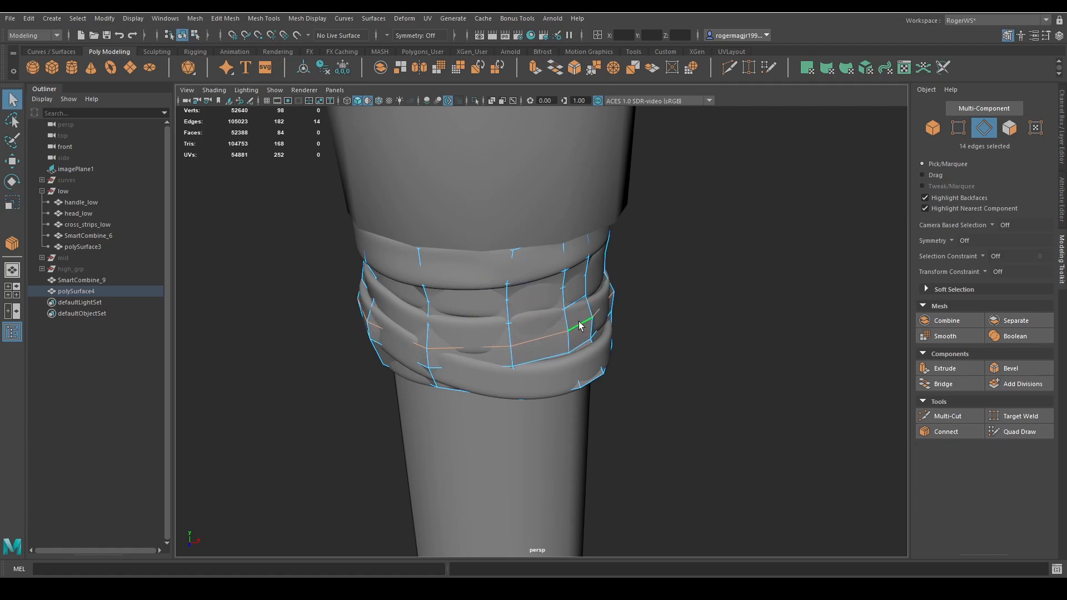
key(r)
drag(516, 299, 522, 303)
Undo the edge loop scaling and selections on the shrink-wrapped tube
key(ctrl+z)
key(ctrl+z)
key(ctrl+z)
key(ctrl+z)
key(ctrl+z)
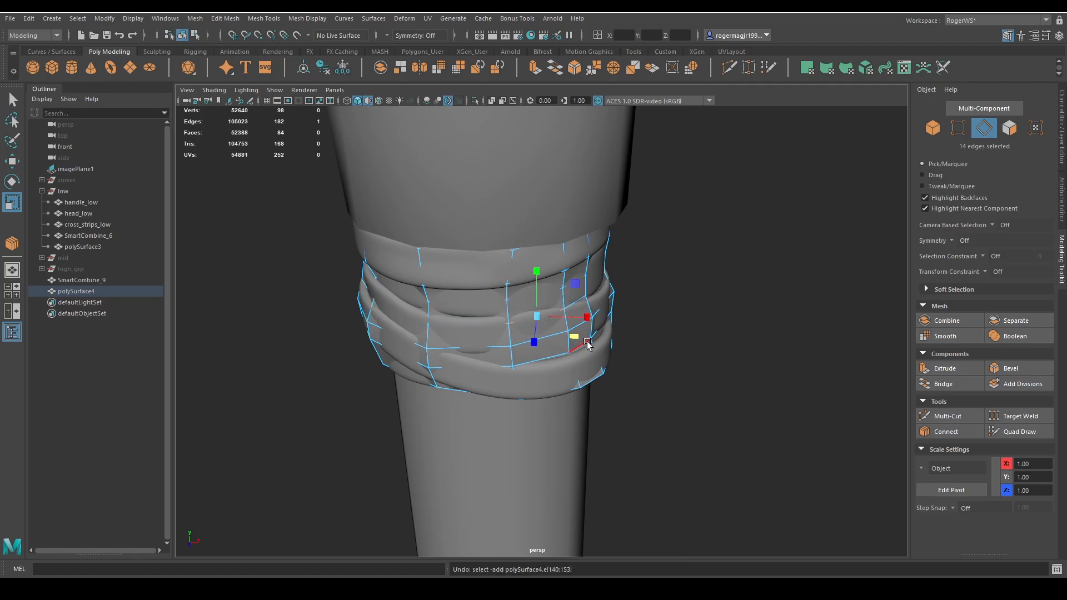
key(ctrl+z)
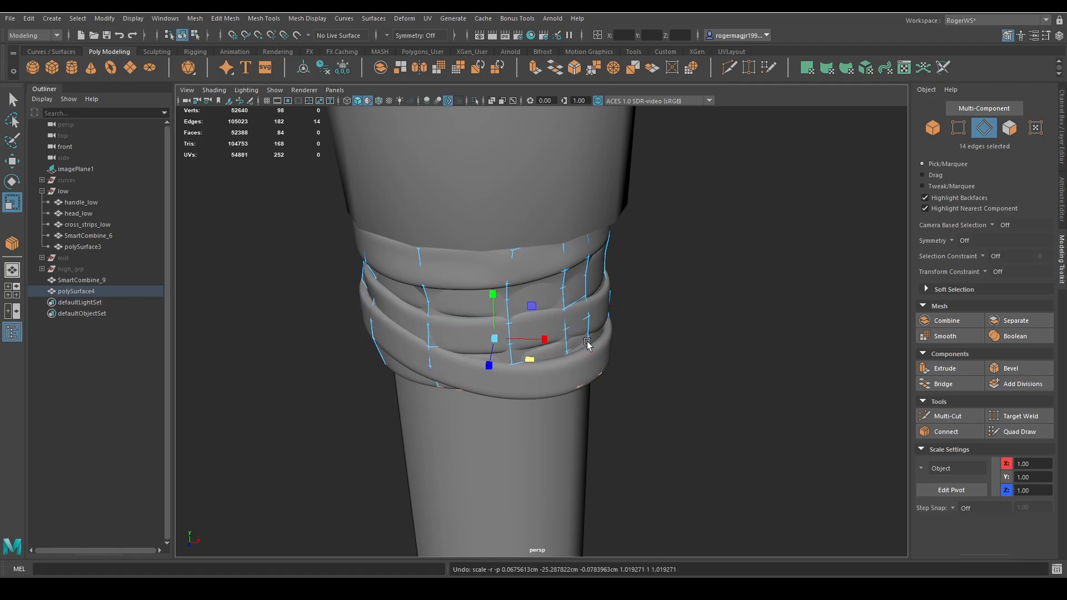
key(ctrl+z)
key(ctrl+z)
key(ctrl+z)
key(ctrl+z)
alt+drag(587, 341, 644, 315)
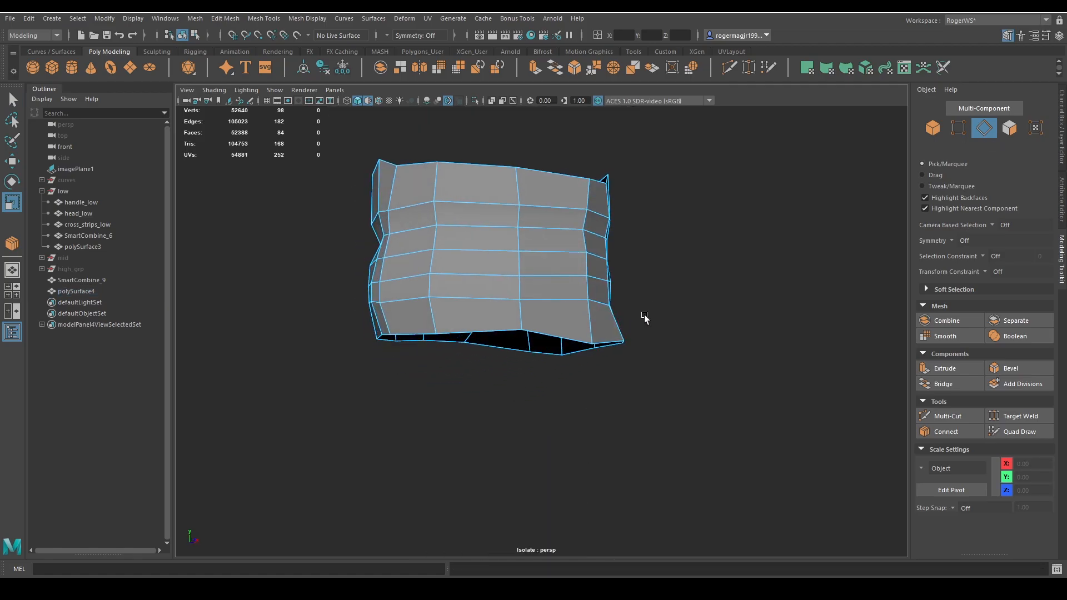
key(ctrl+z)
key(ctrl+z)
key(ctrl+z)
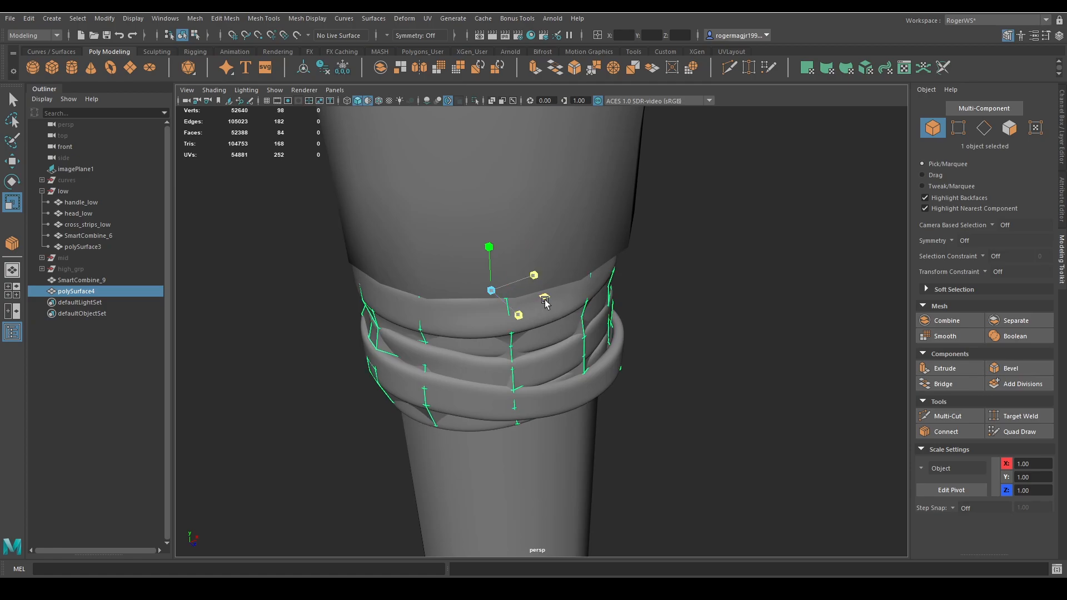
Delete the shrink-wrapped tube's history and test an outward scale in X and Z, undoing the last scaling
key(ctrl+z)
key(ctrl+z)
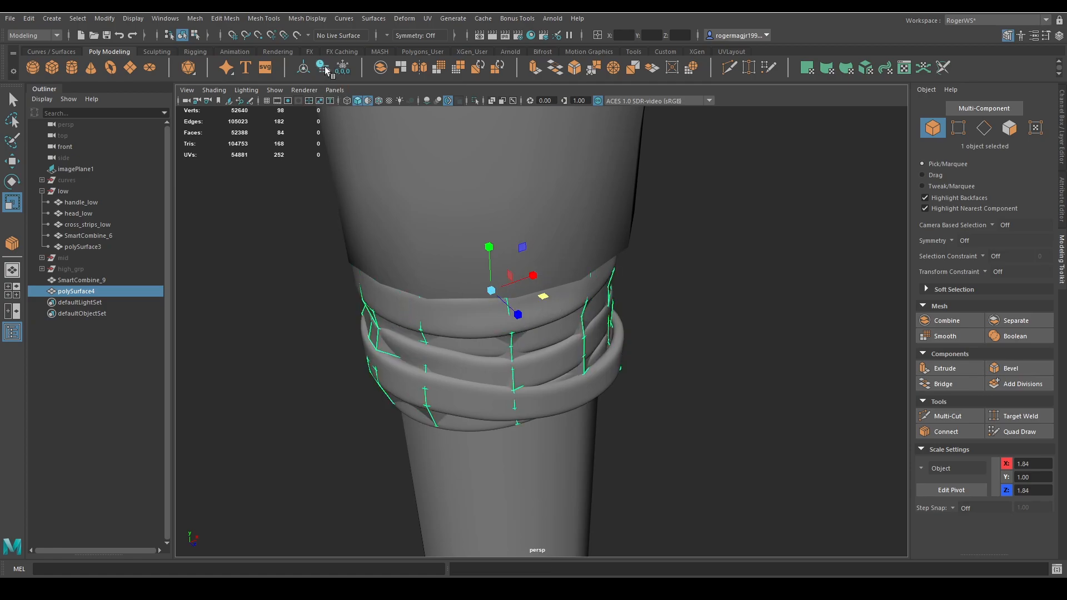
mouse_move(529, 296)
mouse_down()
mouse_move(657, 288)
mouse_move(621, 269)
mouse_move(533, 285)
mouse_up()
scroll(635, 325, down, 3)
alt+drag(636, 325, 528, 300)
key(ctrl+z)
Isolate the tube and insert six vertical edge loops around it with Multi-Cut
key(ctrl+1)
key(q)
key(ctrl+shift+x)
ctrl+middle_click(435, 289)
alt+drag(434, 290, 596, 315)
ctrl+middle_click(541, 300)
ctrl+middle_click(604, 315)
ctrl+middle_click(592, 308)
ctrl+middle_click(558, 314)
key(q)
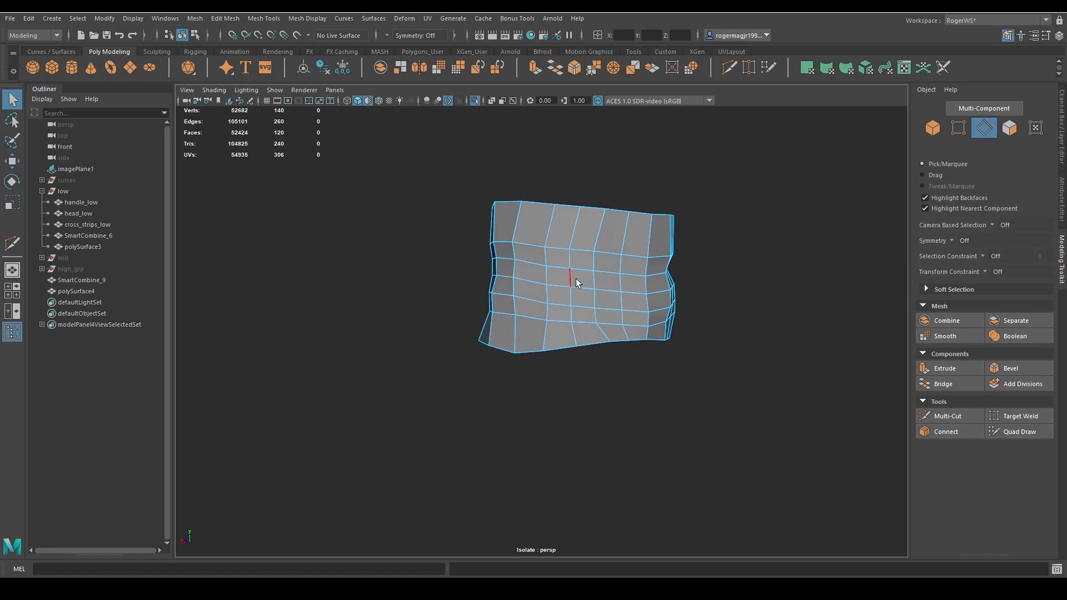
Delete the three horizontal edge loops in the tube's middle section and connect its vertical edges with two new loops
double_click(581, 280)
key(Delete)
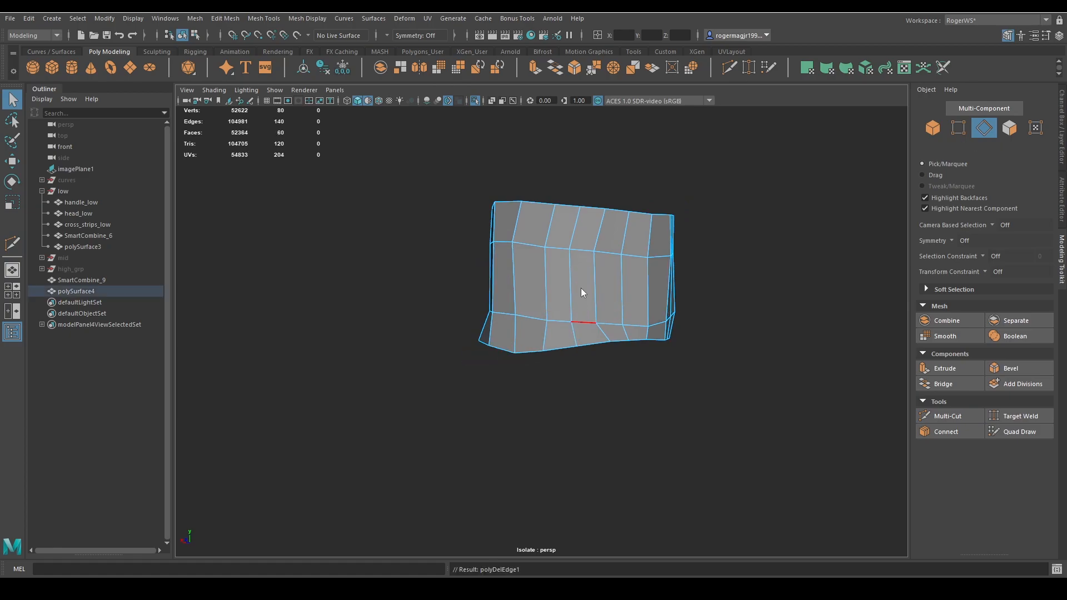
shift+double_click(587, 285)
shift+right_drag(588, 286, 633, 296)
key(q)
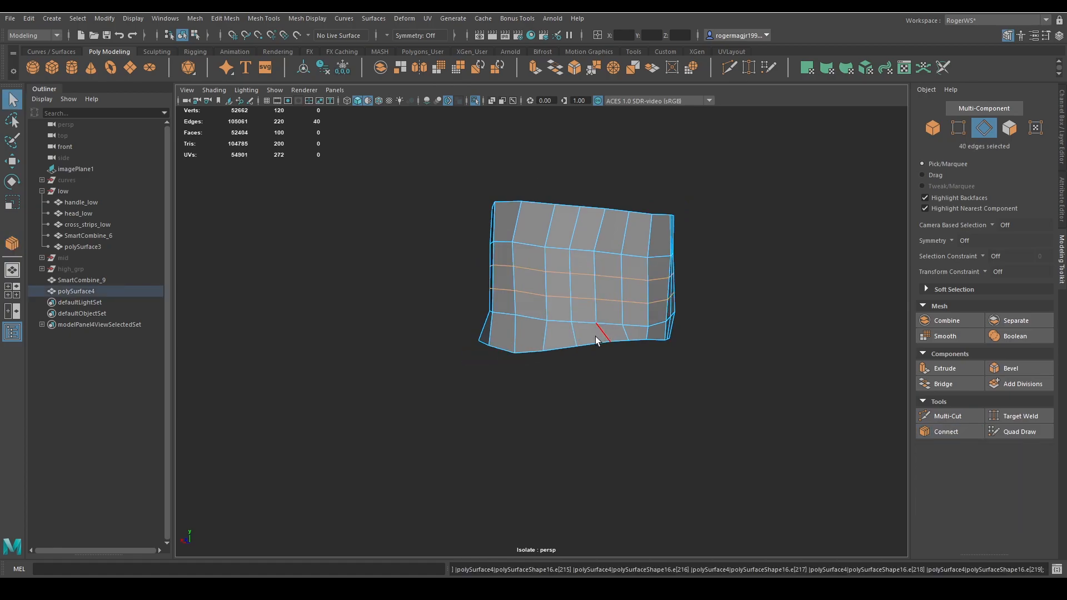
Scale the whole tube outward to 1.16 in X and Z and show it on the full axe
right_drag(714, 283, 746, 253)
click(744, 257)
click(633, 282)
alt+drag(632, 283, 605, 357)
key(r)
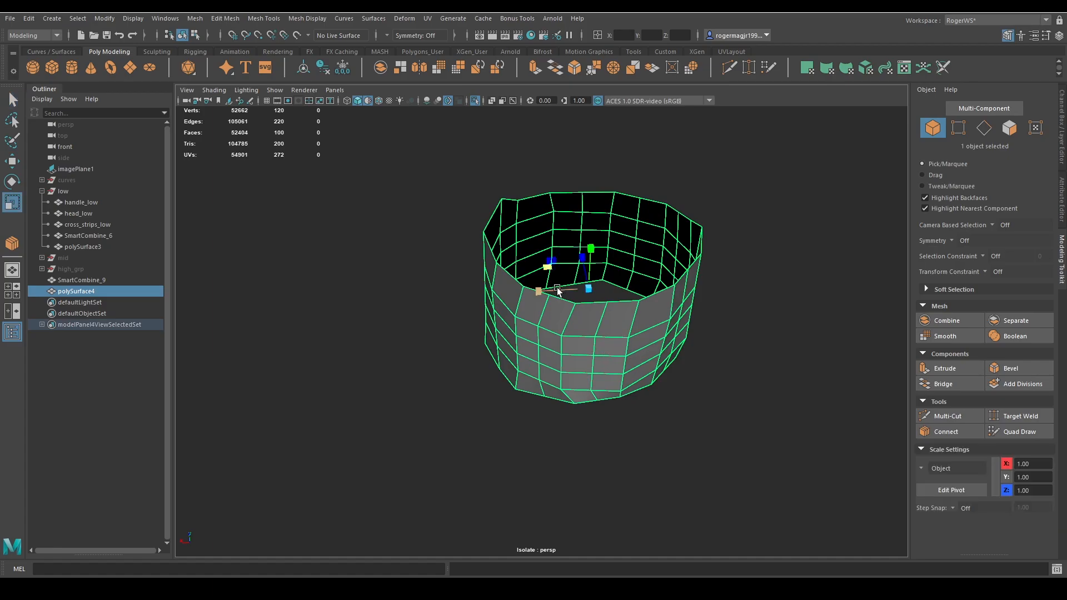
drag(545, 267, 537, 265)
key(ctrl+1)
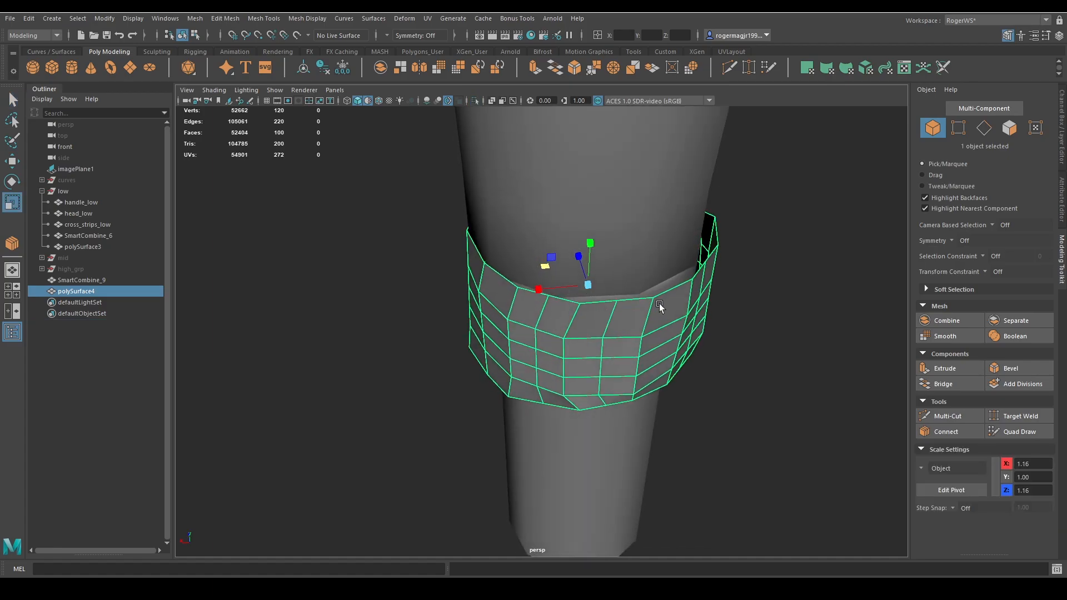
Isolate the tube with SmartCombine_9, apply a ShrinkWrap deformer to wrap the tube onto the strips, and show the full axe again
key(q)
shift+click(659, 304)
key(ctrl+1)
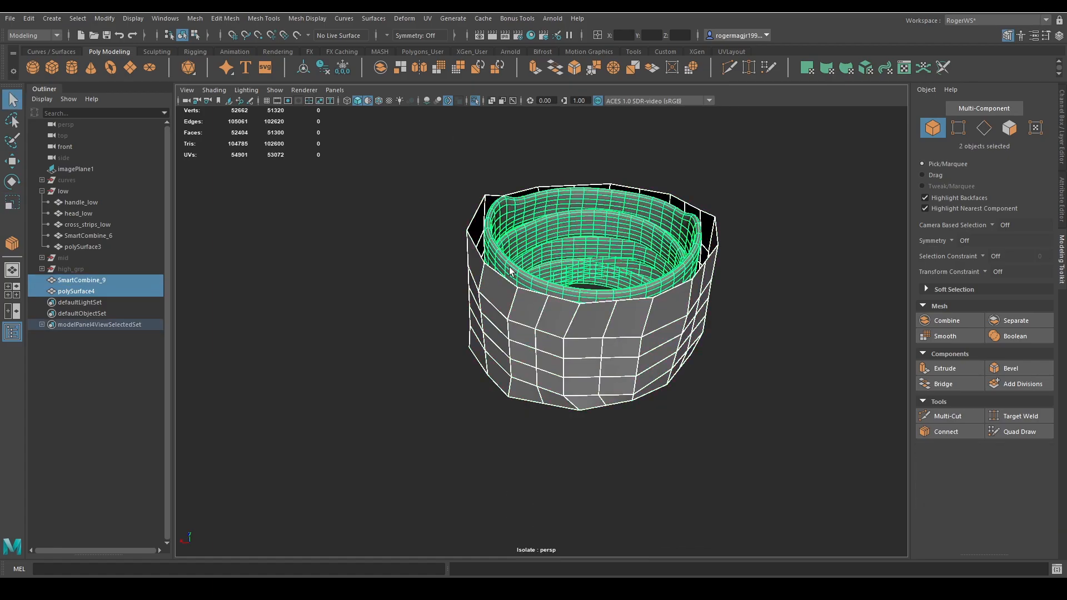
click(405, 18)
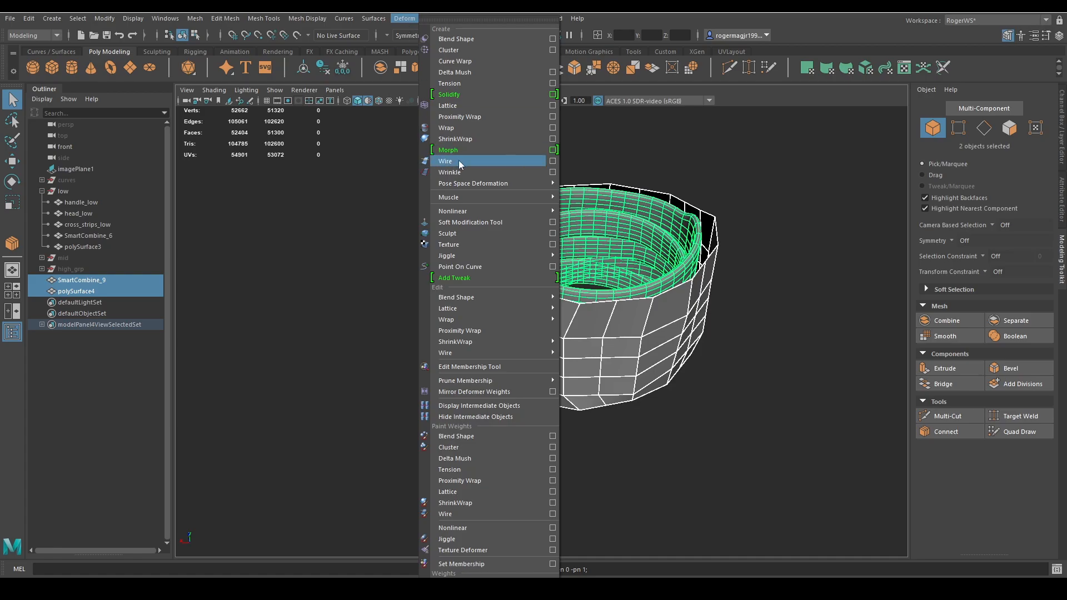
click(466, 142)
ctrl+click(578, 248)
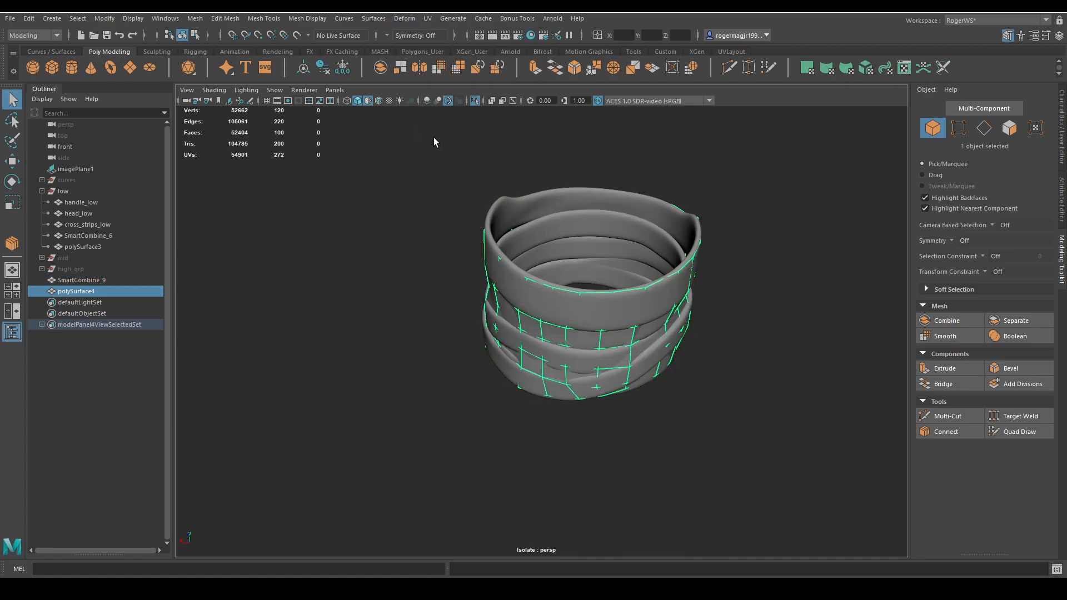
click(475, 101)
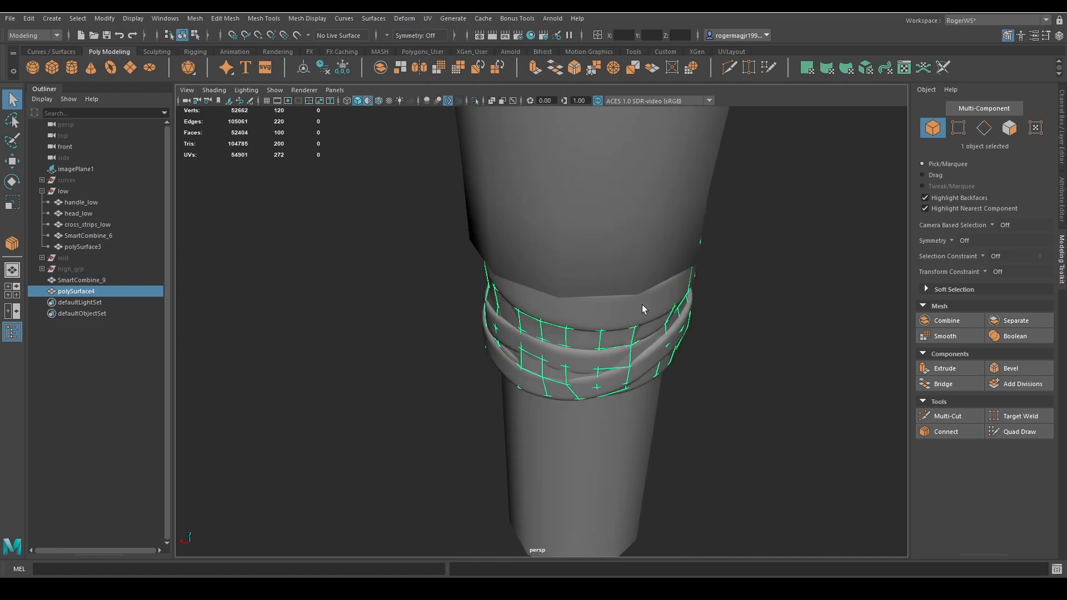
Scale the wrapped tube outward to 1.03 in X and Z so it covers more of the strips
alt+drag(642, 308, 646, 314)
key(r)
drag(541, 268, 703, 311)
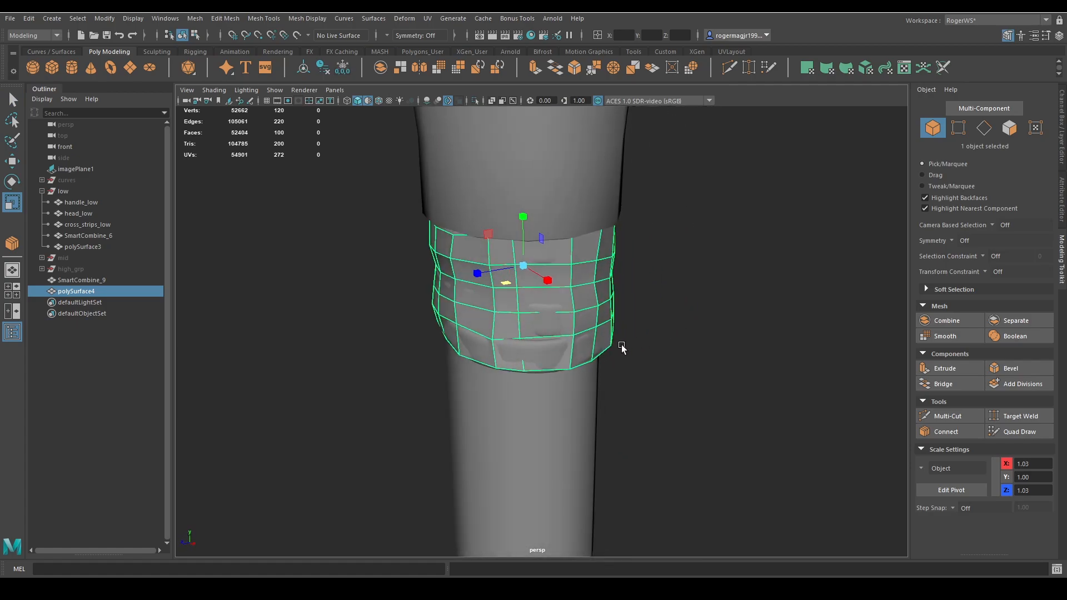
Insert a vertical edge loop with Multi-Cut through the tube section where the strip pokes out
scroll(621, 345, up, 3)
key(ctrl+shift+x)
ctrl+click(550, 336)
key(q)
alt+drag(713, 415, 724, 459)
key(F10)
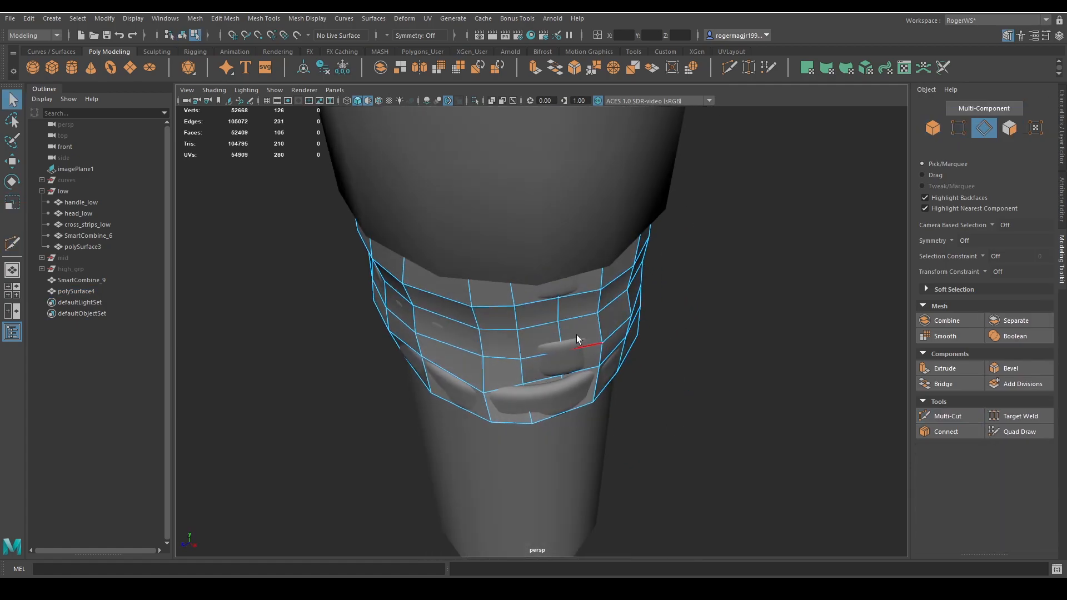
Select two edges beside the protruding lower strip and adjust them with the Move tool
alt+drag(556, 332, 621, 421)
click(583, 352)
shift+click(585, 376)
key(w)
key(q)
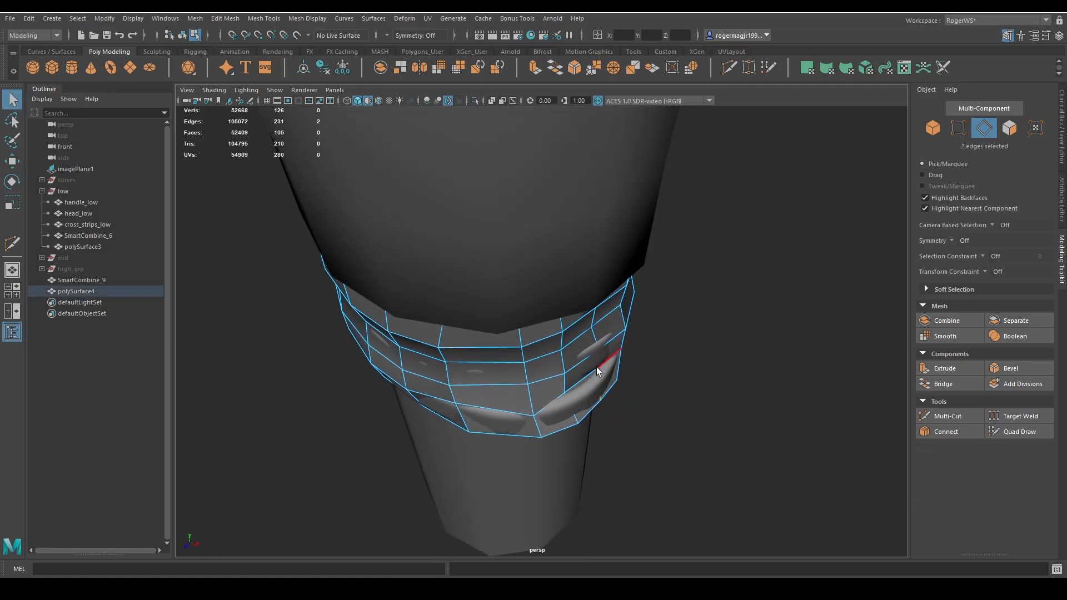
Move two vertices in the lower row outward over the protruding strip, to about X 1.94, Z 0.44 and X 1.89, Z 1.00
right_drag(629, 379, 630, 380)
click(597, 368)
key(w)
drag(622, 423, 626, 427)
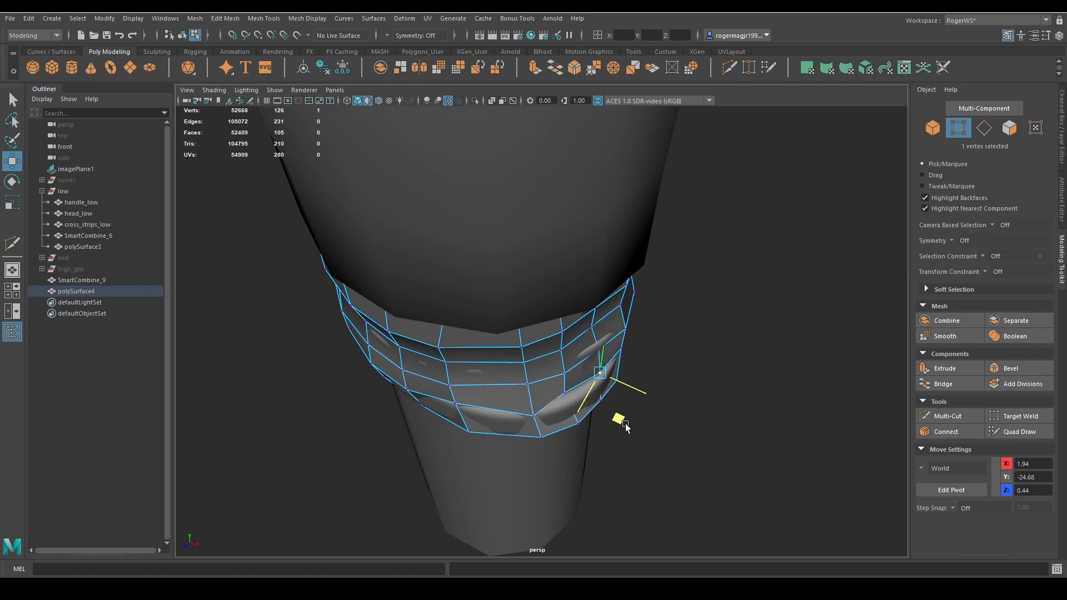
key(q)
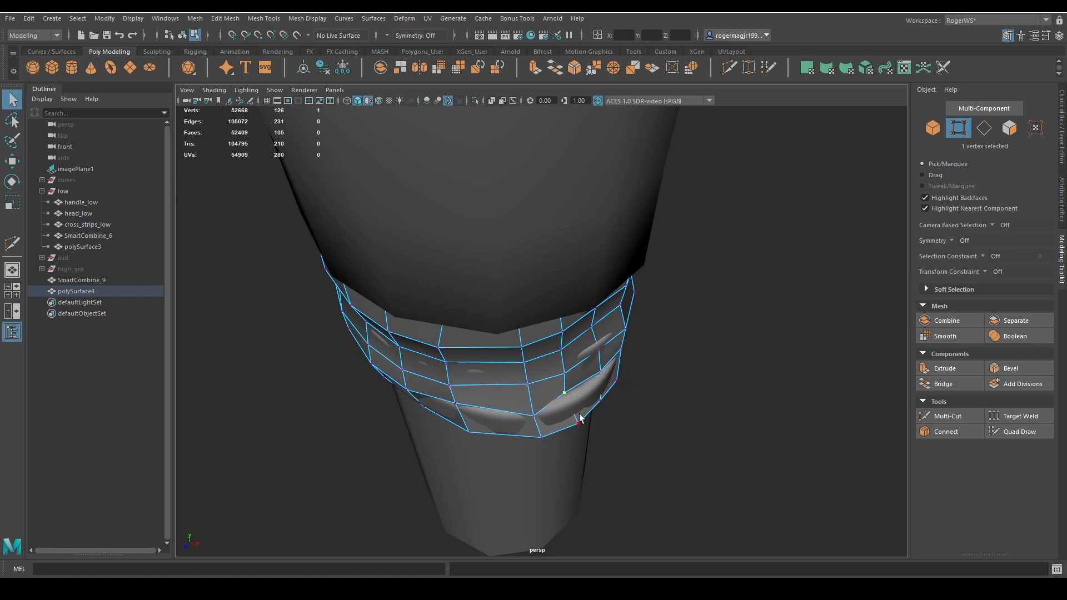
key(w)
drag(583, 434, 625, 426)
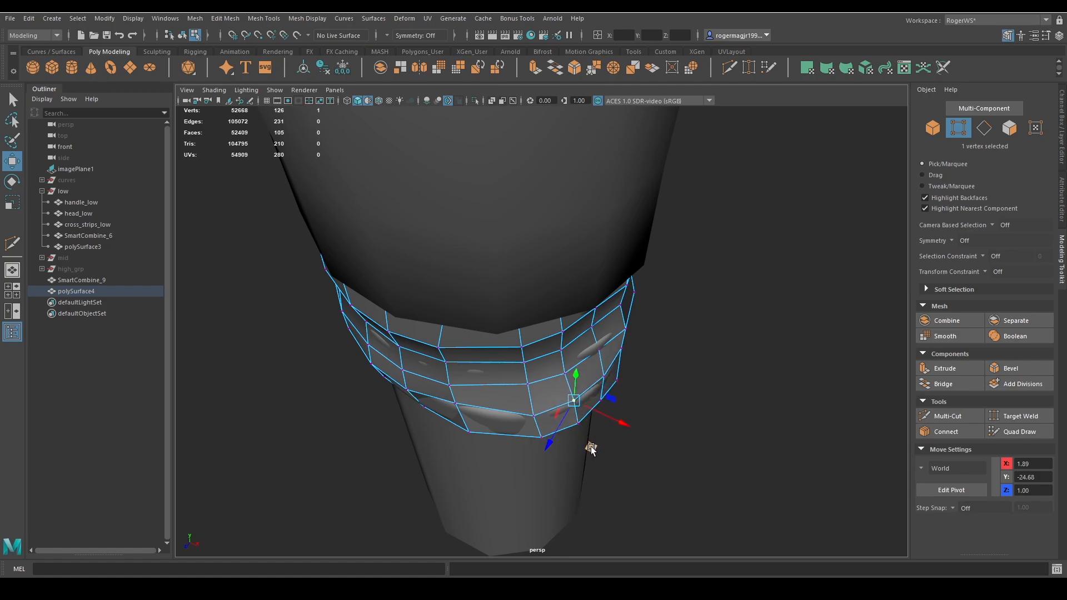
Try to shift two vertically neighbouring vertices near the lower rim sideways along X
alt+drag(527, 447, 542, 402)
click(499, 382)
shift+click(512, 417)
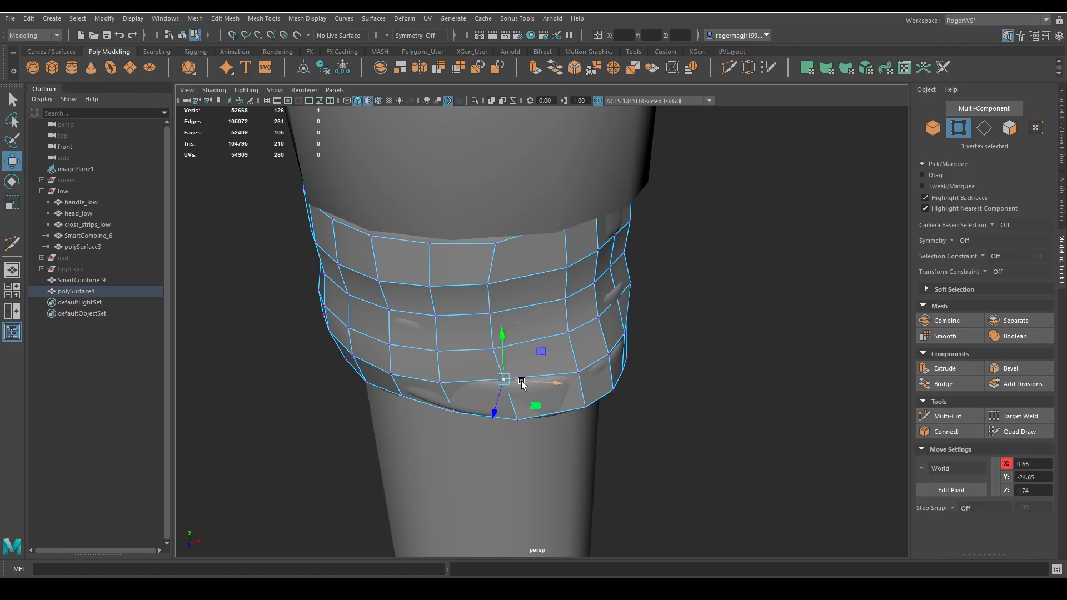
key(ctrl+z)
key(q)
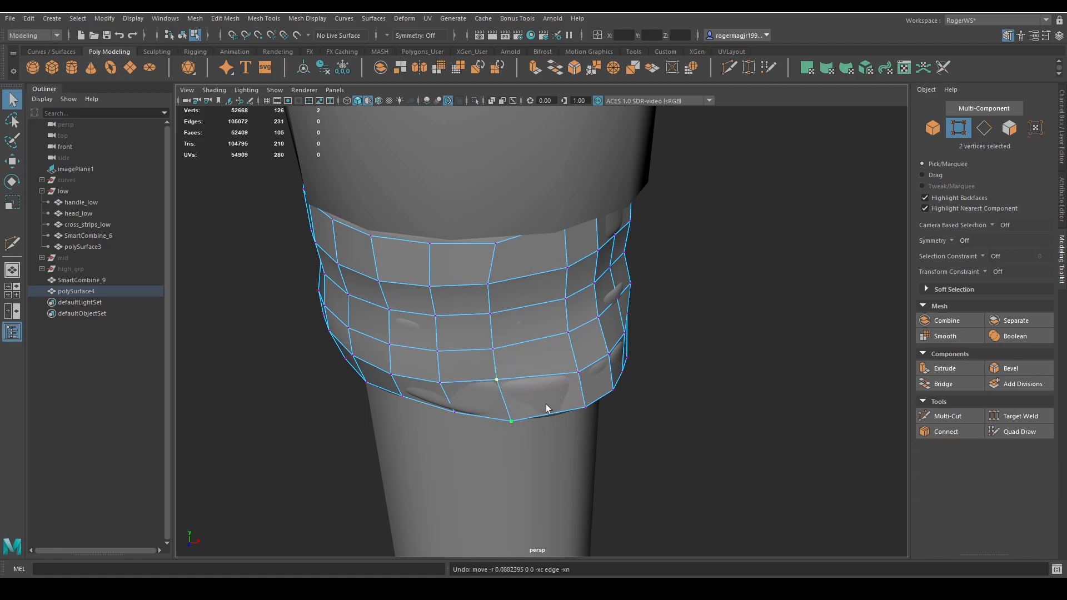
Insert a centred vertical edge loop with Multi-Cut through the wide faces over the lower bulge and pick its lower vertex for adjustment
key(ctrl+shift+x)
ctrl+middle_click(535, 373)
key(q)
click(710, 492)
click(539, 378)
key(w)
mouse_move(543, 381)
alt+mouse_down()
mouse_move(607, 430)
mouse_move(639, 432)
mouse_move(564, 380)
mouse_move(443, 374)
mouse_move(469, 393)
mouse_move(624, 386)
mouse_move(574, 385)
alt+mouse_up()
key(4)
key(5)
Select the slanted five-edge vertical loop and even out its spacing between the neighbouring loops
double_click(499, 350)
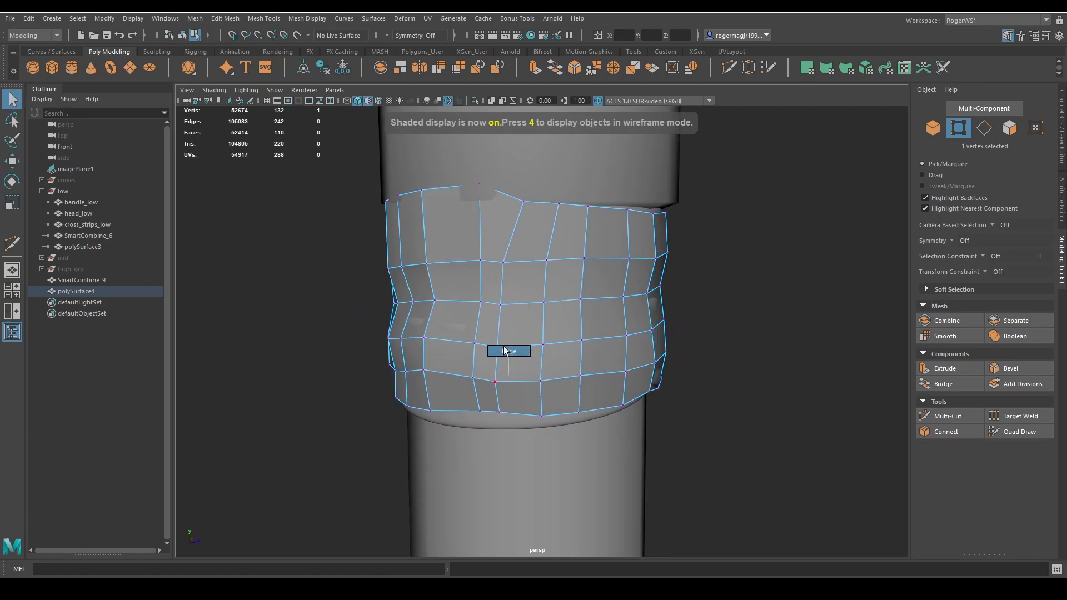
shift+right_drag(769, 329, 767, 445)
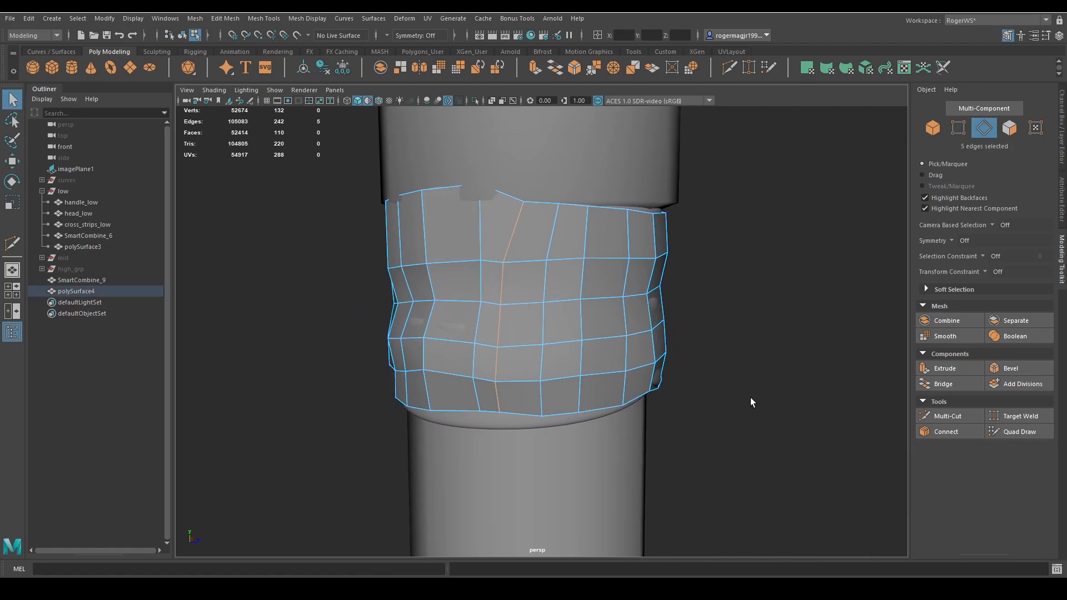
shift+right_drag(762, 353, 750, 441)
key(q)
mouse_move(748, 417)
alt+mouse_down()
mouse_move(707, 430)
mouse_move(739, 426)
alt+mouse_up()
key(4)
key(5)
Adjust further vertical edges and another edge loop around the tube with the Move tool, and return to vertex editing
right_drag(769, 451, 769, 407)
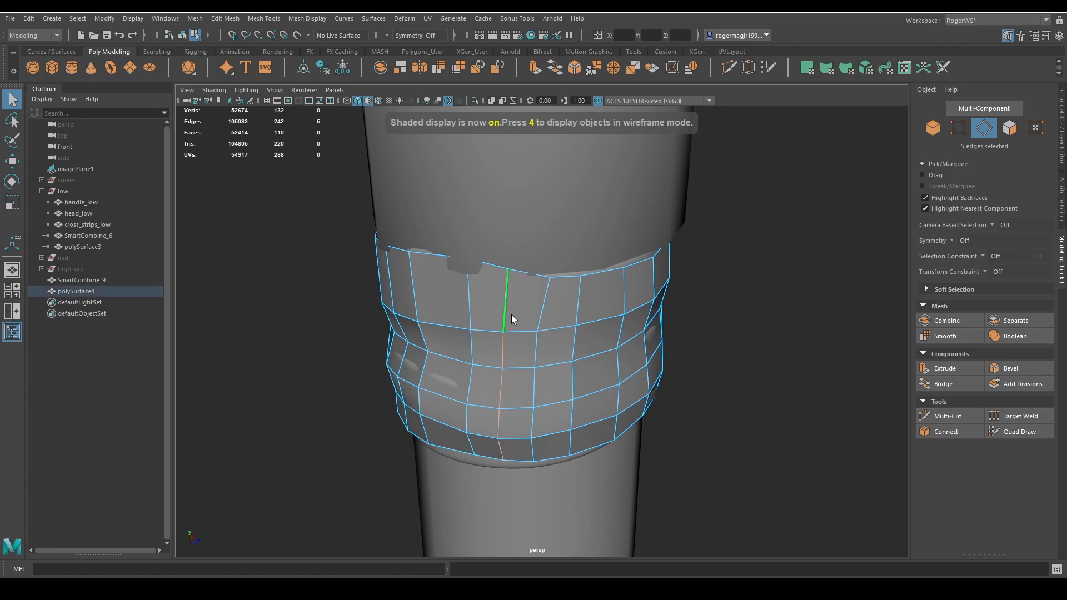
alt+drag(509, 311, 658, 375)
key(w)
alt+drag(668, 414, 638, 365)
key(q)
double_click(608, 396)
key(w)
alt+drag(635, 425, 621, 385)
key(q)
key(F9)
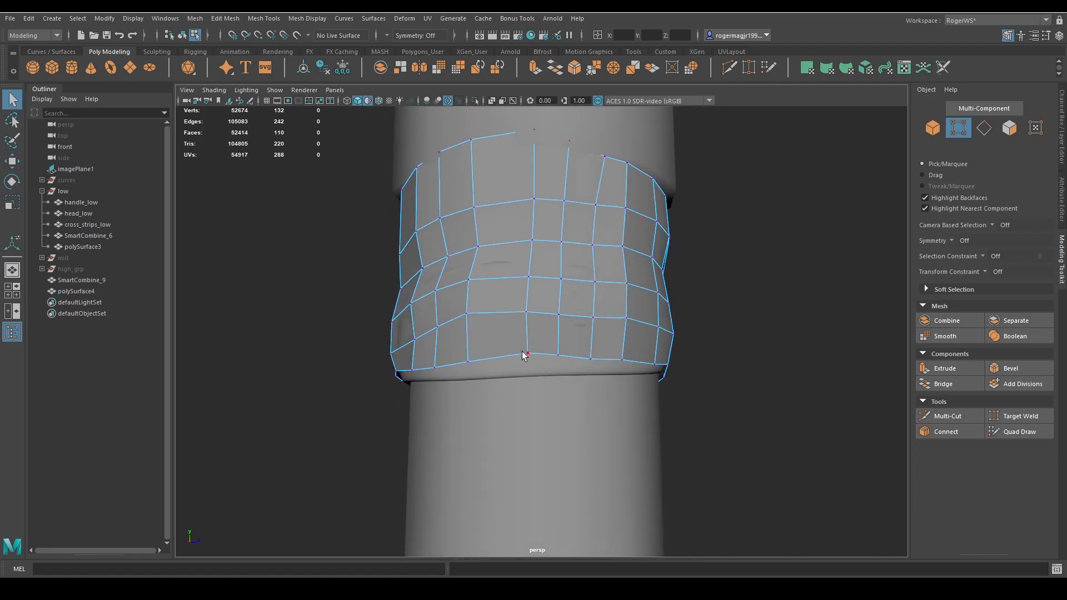
Select three neighbouring vertices on the tube's bottom rim and lower them to about Y -25.08
click(527, 353)
shift+double_click(530, 353)
key(w)
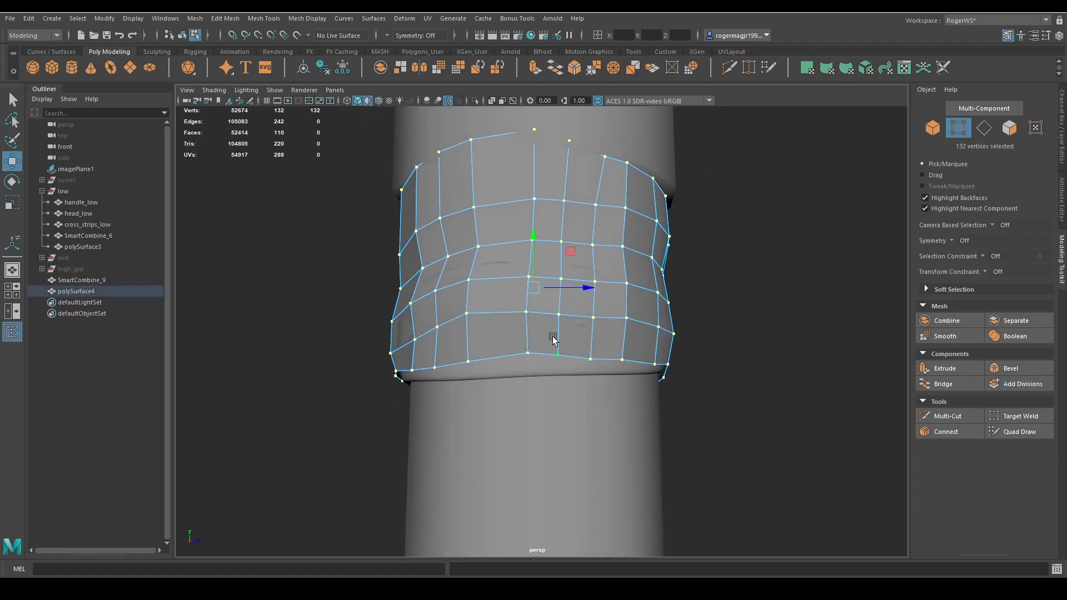
key(ctrl+z)
key(q)
click(587, 358)
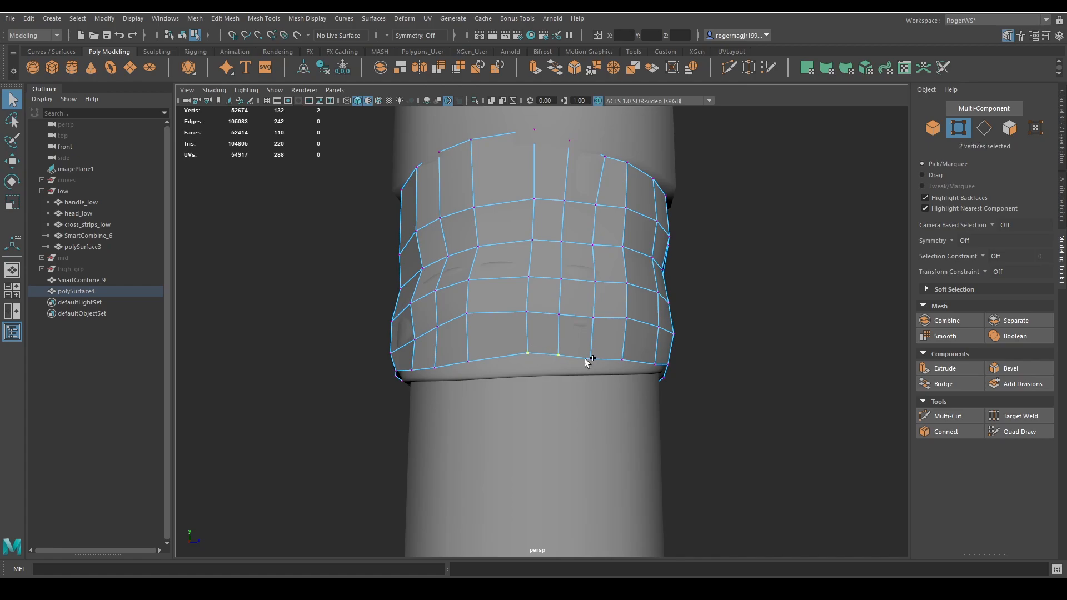
key(w)
drag(559, 304, 560, 317)
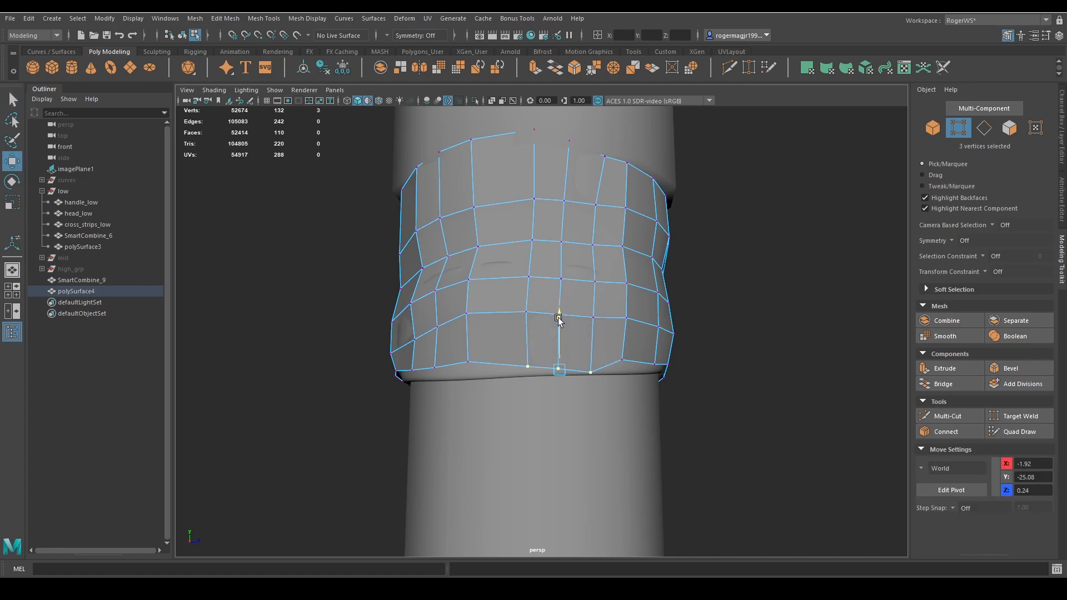
Lower individual vertices of that bottom-rim group further to follow the strip's lower edge, the last to about Y -25.30
key(q)
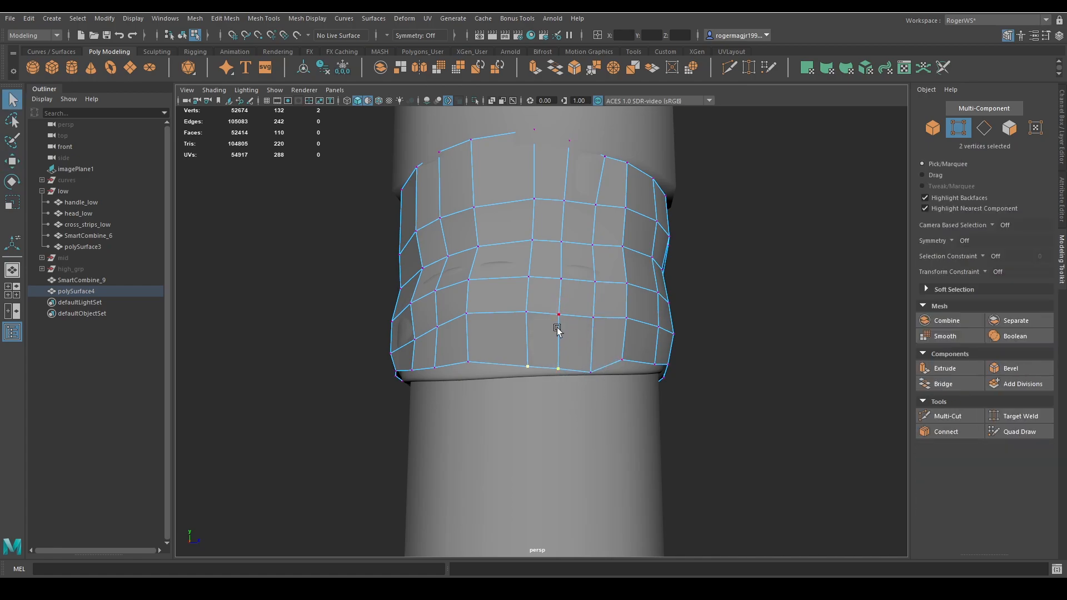
key(w)
key(q)
key(w)
alt+drag(527, 323, 567, 338)
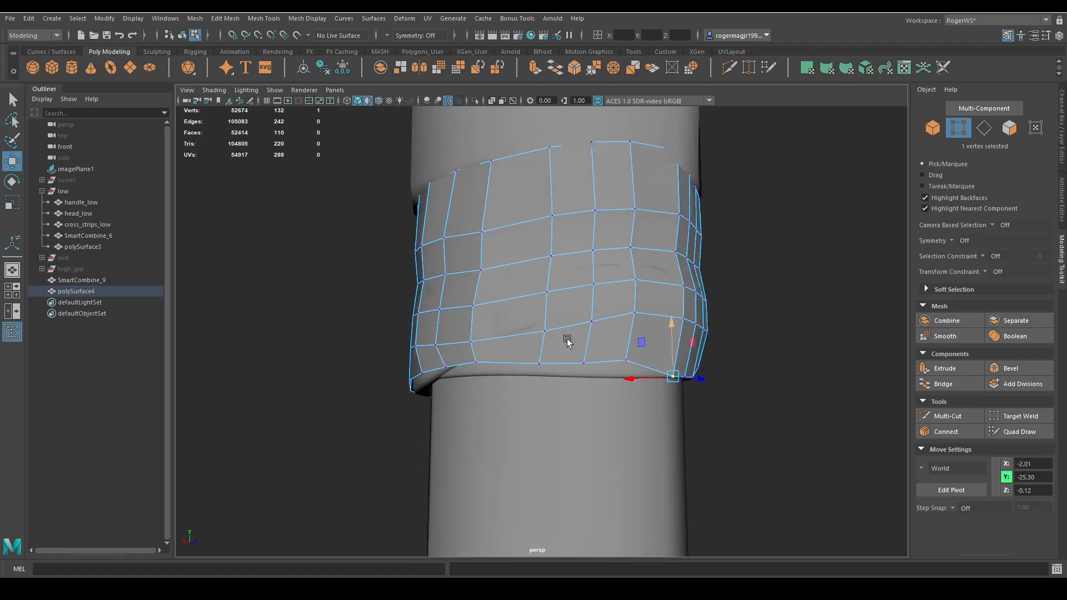
Lower the next three bottom-rim vertices one by one to the strip's lower edge, the last to about Y -25.32
key(q)
key(w)
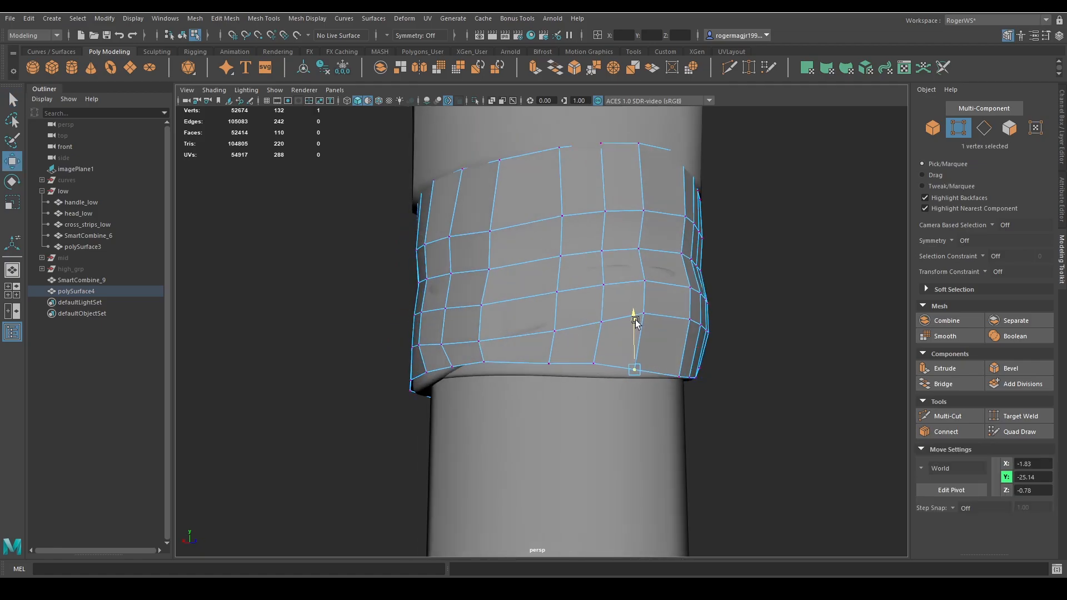
click(594, 362)
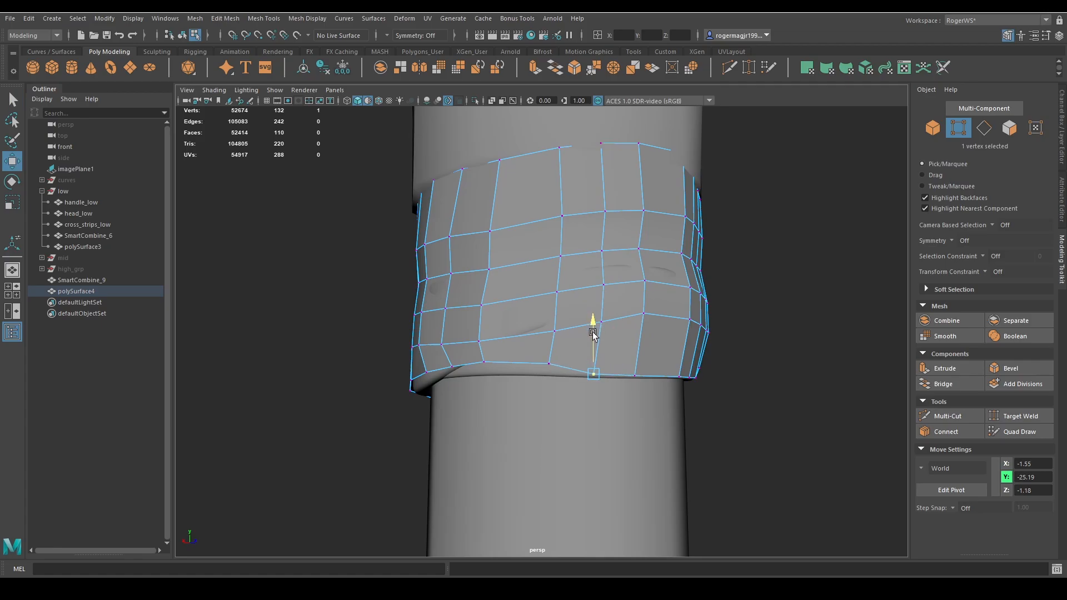
click(548, 344)
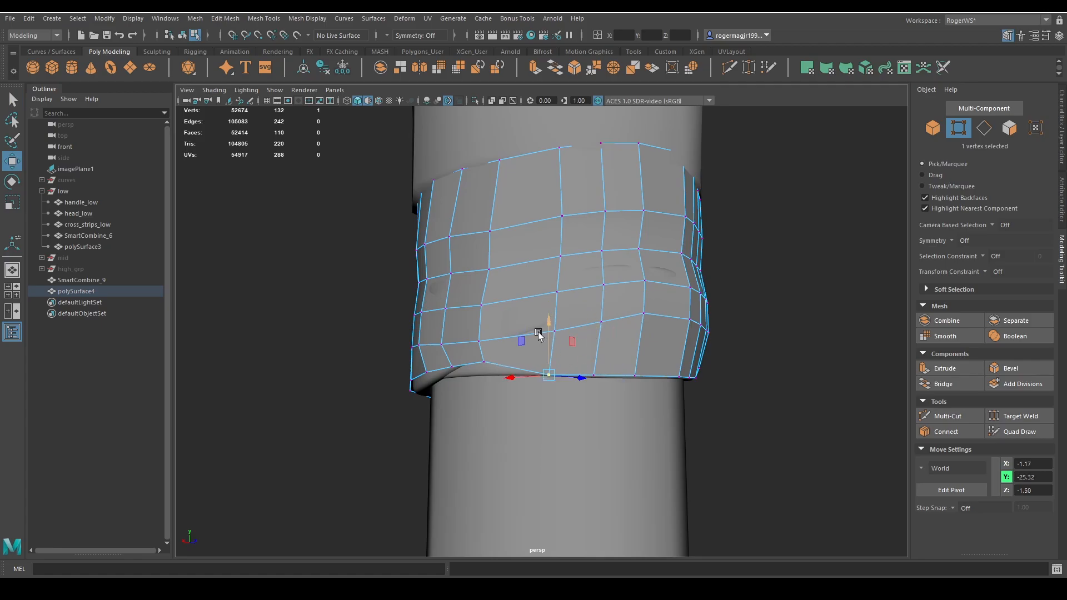
Lower three bottom-rim vertices on the negative Z side to the strip border, the last to about Y -25.27
alt+drag(537, 334, 606, 339)
click(566, 343)
click(608, 349)
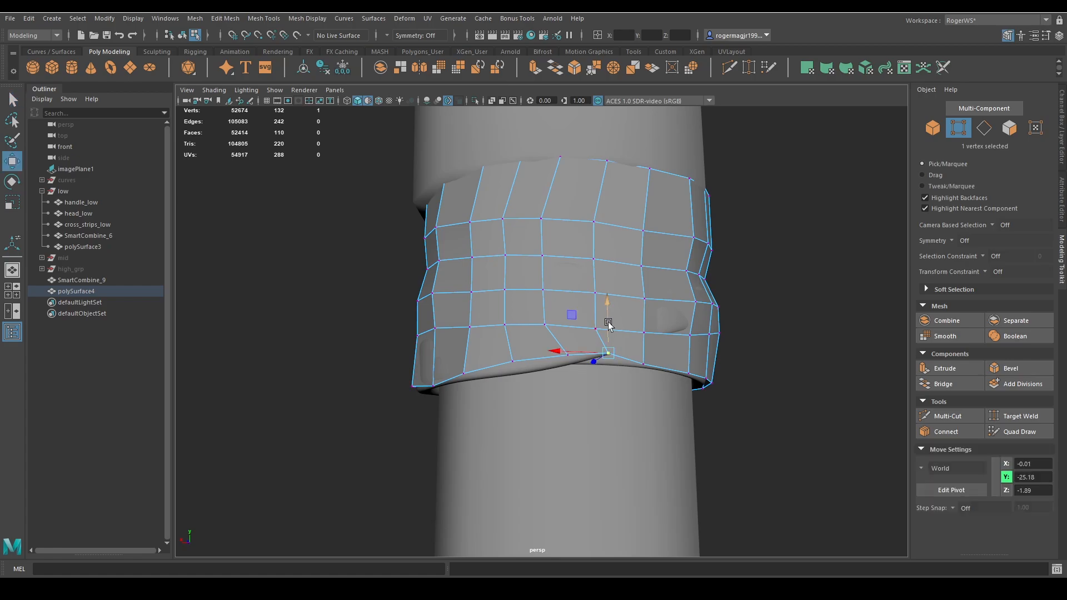
click(567, 321)
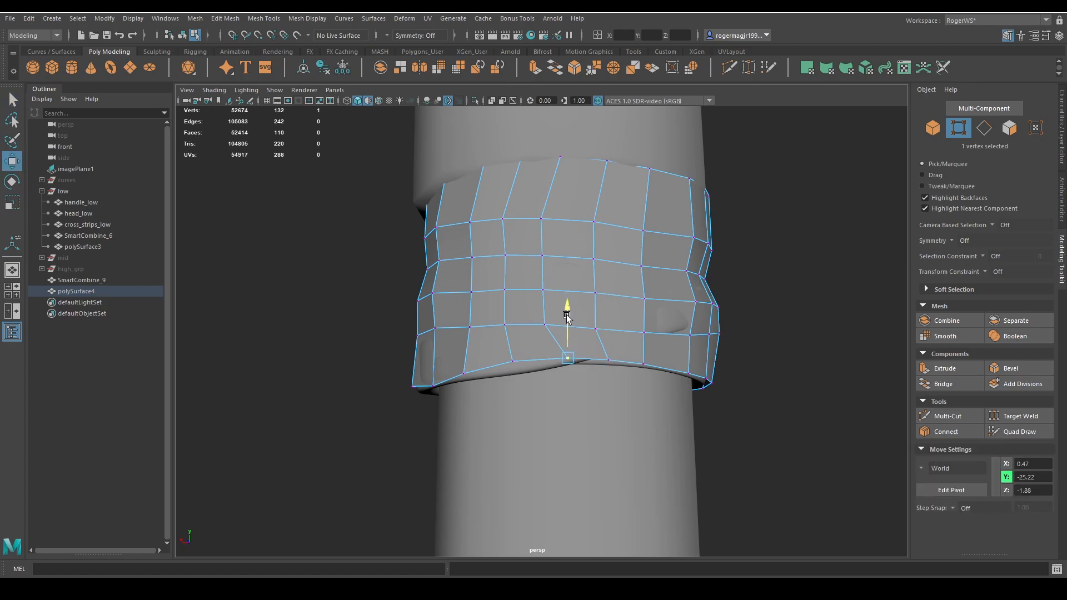
click(512, 351)
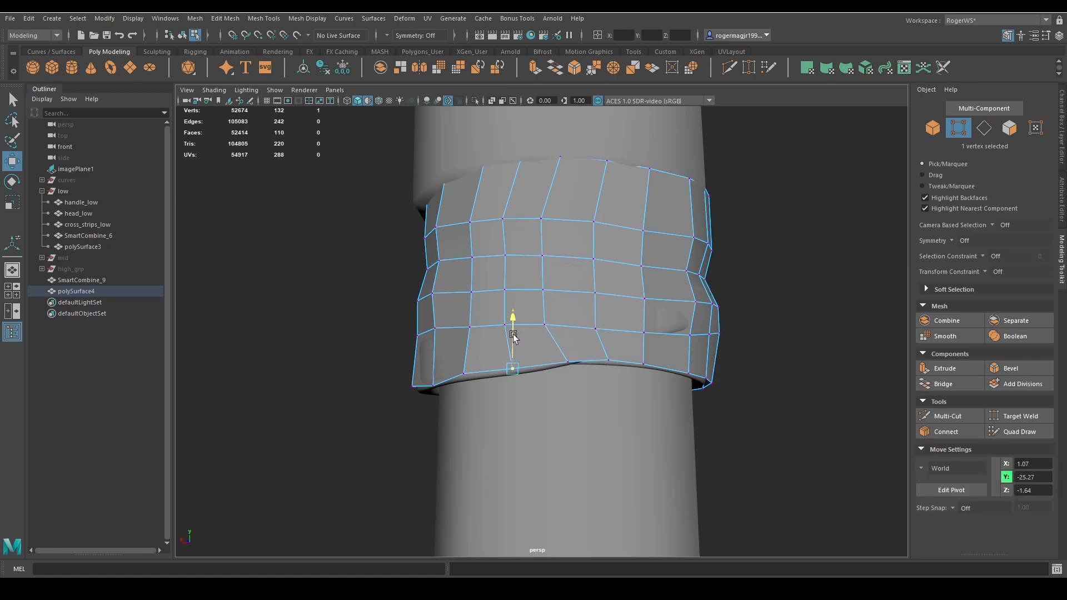
Lower the following bottom-rim vertex, at about X 1.59 and Z -1.24, to around Y -25.37
alt+drag(501, 340, 570, 372)
key(q)
click(559, 362)
key(w)
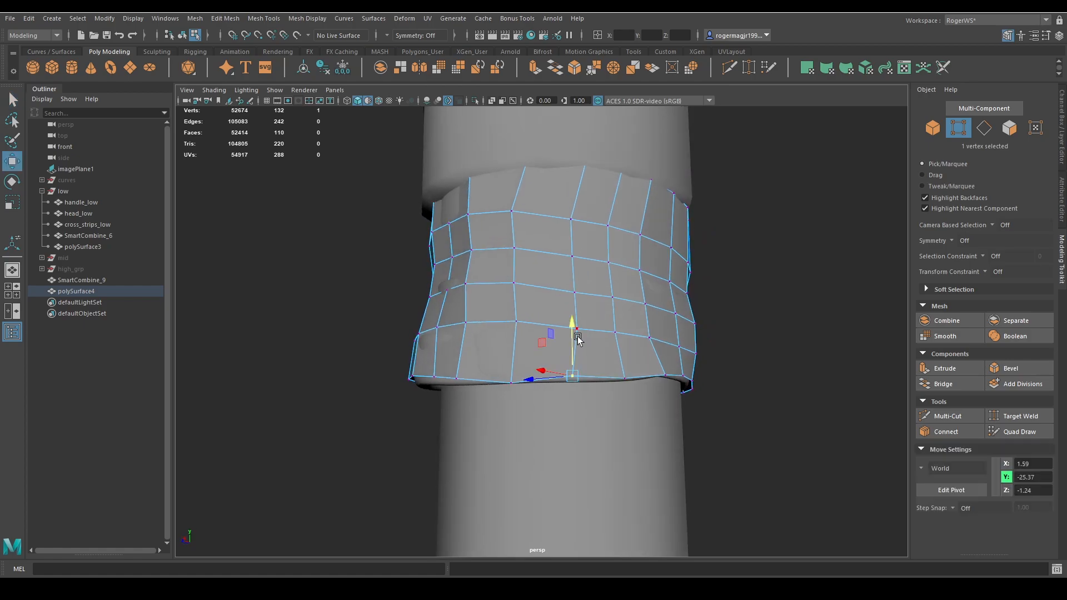
drag(572, 331, 572, 333)
Adjust the height of two more bottom-rim vertices on the positive X side to match the strip's lower edge
mouse_move(536, 340)
alt+mouse_down()
mouse_move(573, 358)
mouse_move(550, 346)
mouse_move(579, 351)
mouse_move(547, 334)
alt+mouse_up()
key(q)
click(554, 369)
key(w)
key(q)
click(548, 370)
key(w)
Save the scene and lower three further bottom-rim vertices one at a time, the last to about Y -25.30
alt+drag(529, 349, 575, 370)
key(q)
key(ctrl+s)
click(555, 383)
key(w)
key(q)
click(559, 379)
key(w)
key(q)
click(577, 375)
key(w)
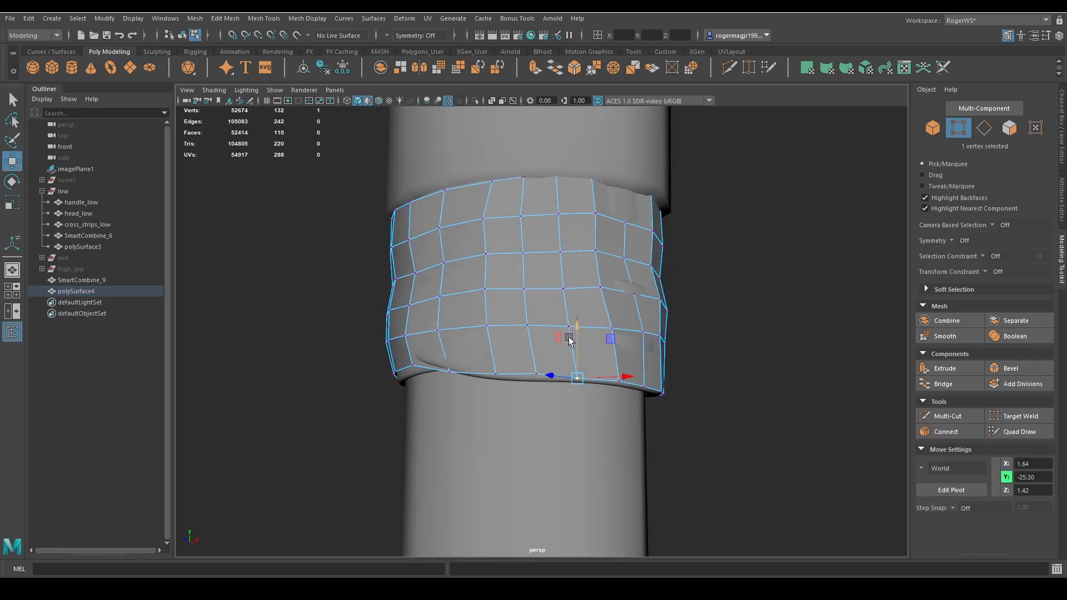
Lower the next two bottom-rim vertices toward the strip's lower edge, the first to about Y -25.29
key(q)
click(536, 374)
key(w)
key(q)
click(495, 374)
key(w)
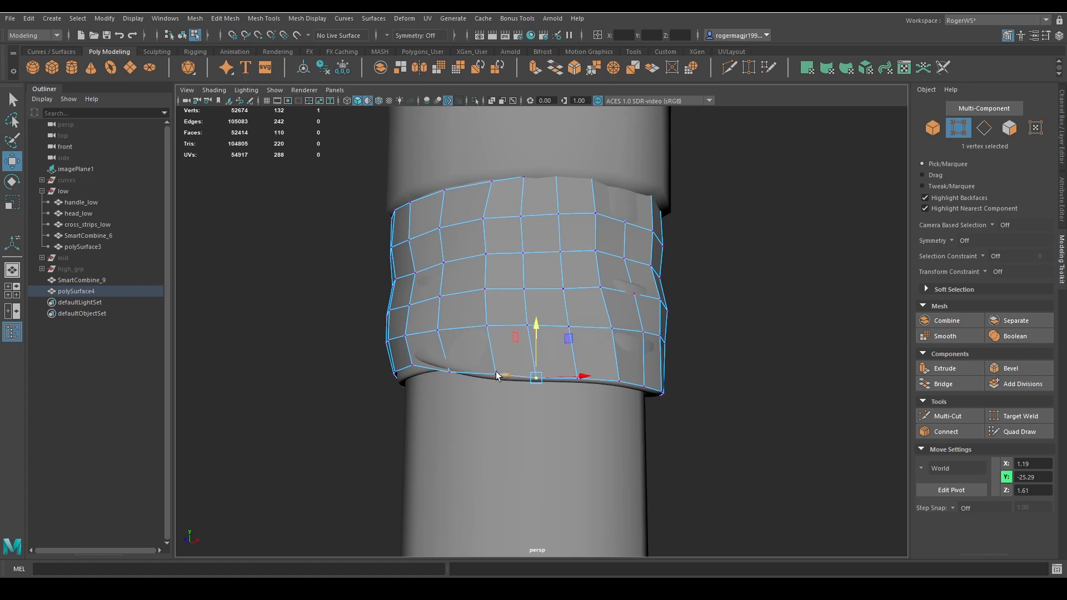
Lower the remaining bottom-rim vertices beside the strip overlap, including those at about X -0.66 and -1.23, to the strip's lower edge
alt+drag(489, 390, 525, 394)
key(q)
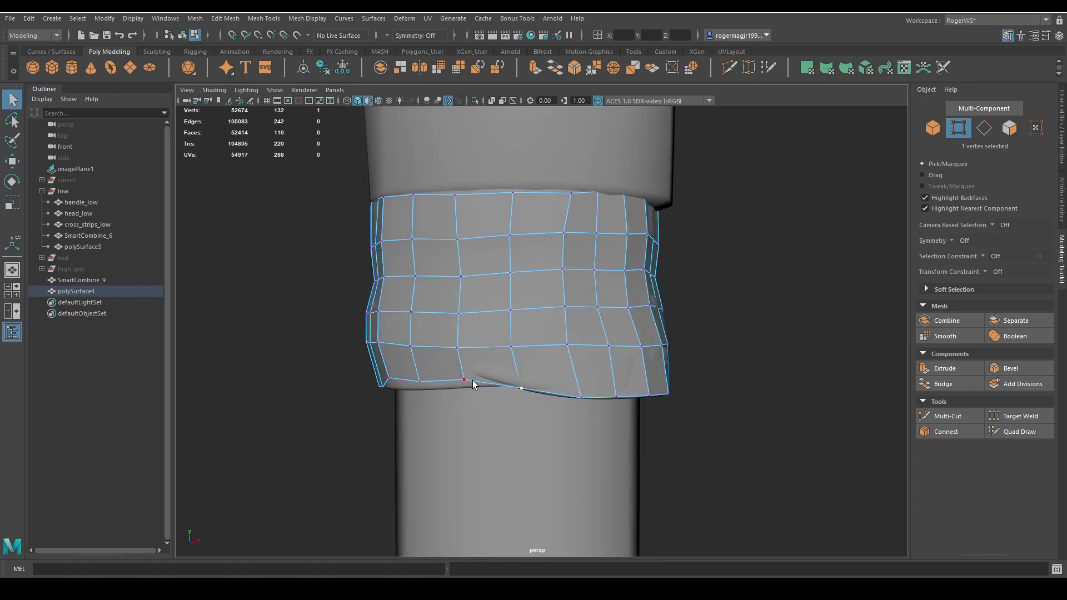
click(464, 379)
key(w)
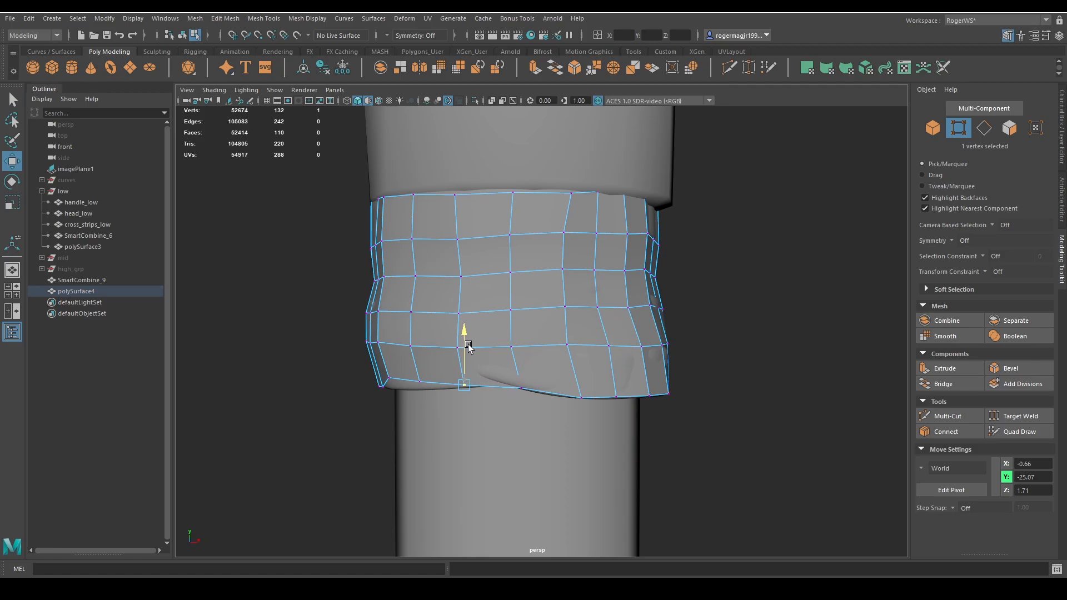
alt+drag(473, 367, 521, 380)
key(q)
click(485, 371)
key(w)
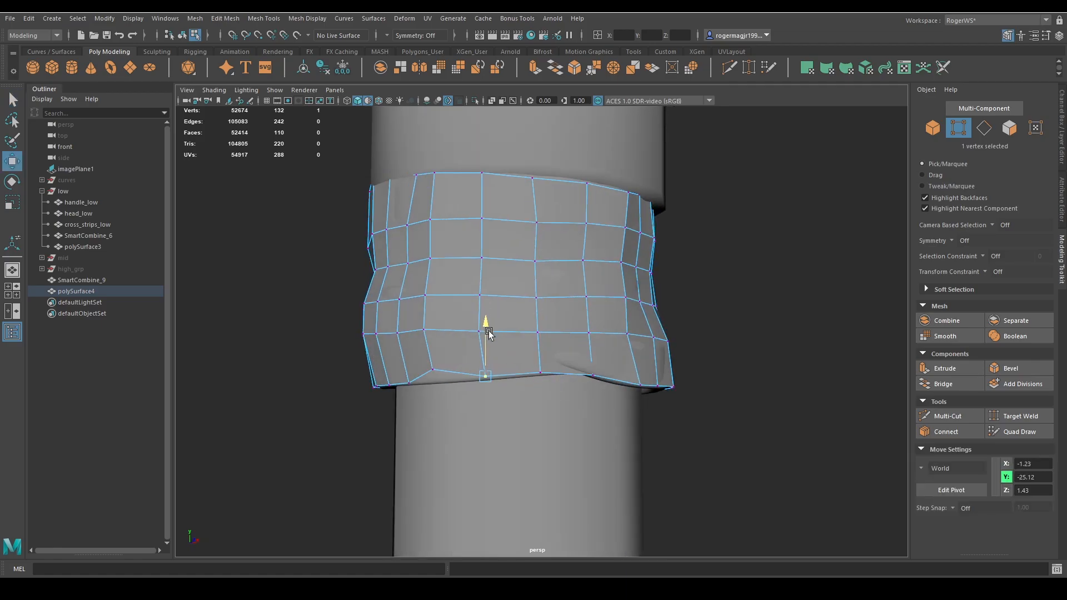
drag(489, 332, 489, 334)
alt+drag(489, 333, 678, 349)
click(505, 357)
Raise two neighbouring top-rim vertices of polySurface4 slightly, and adjust the next rim vertex's height to about Y -22.83
scroll(526, 368, down, 5)
key(q)
key(F8)
scroll(694, 378, up, 3)
key(F9)
click(498, 298)
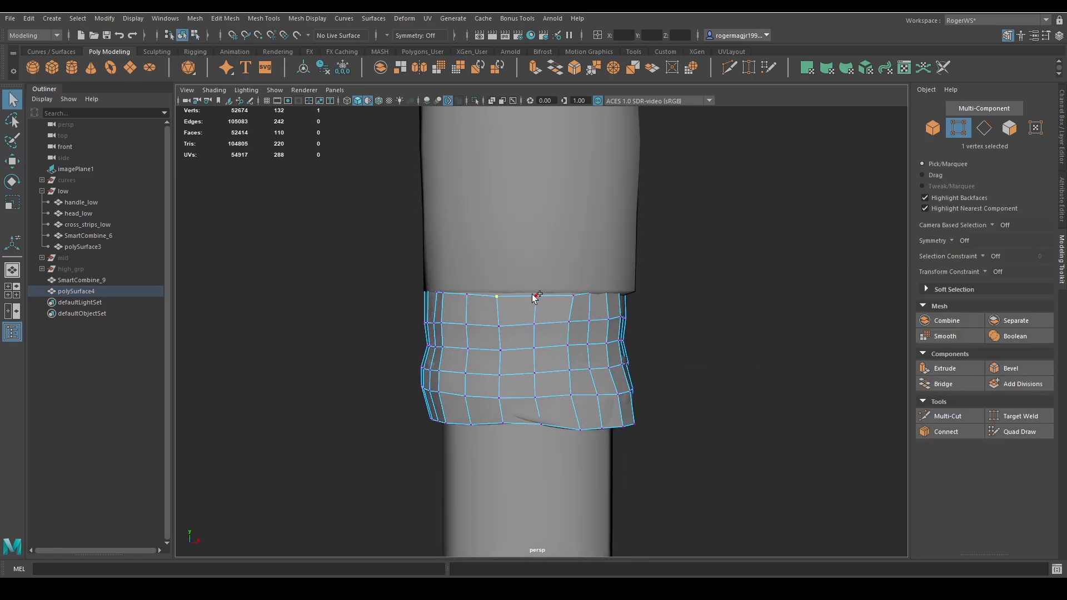
shift+click(532, 295)
scroll(567, 322, up, 3)
alt+drag(606, 347, 713, 366)
key(w)
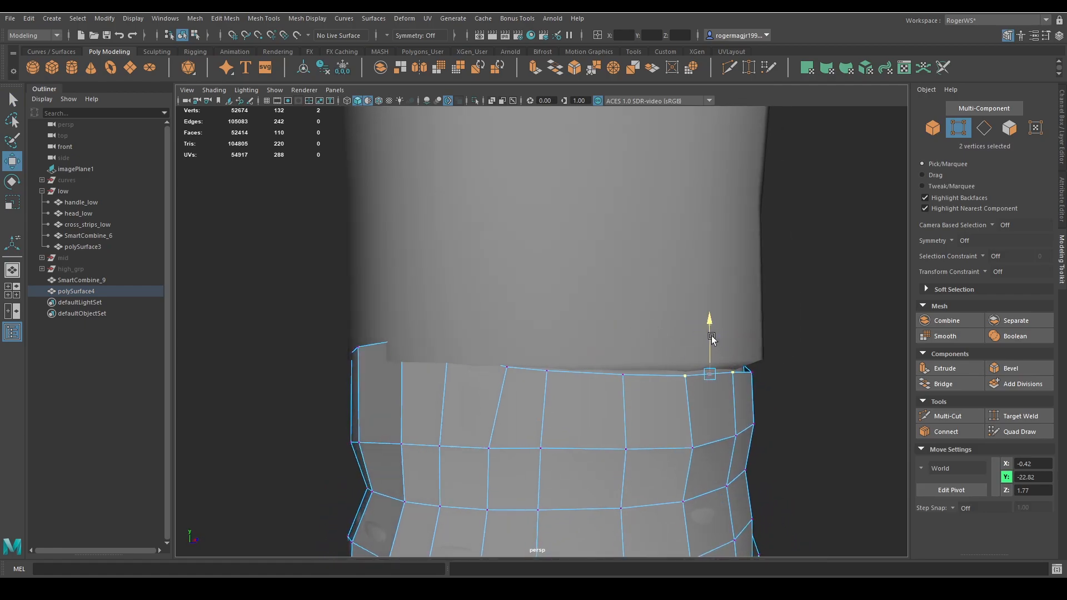
click(750, 372)
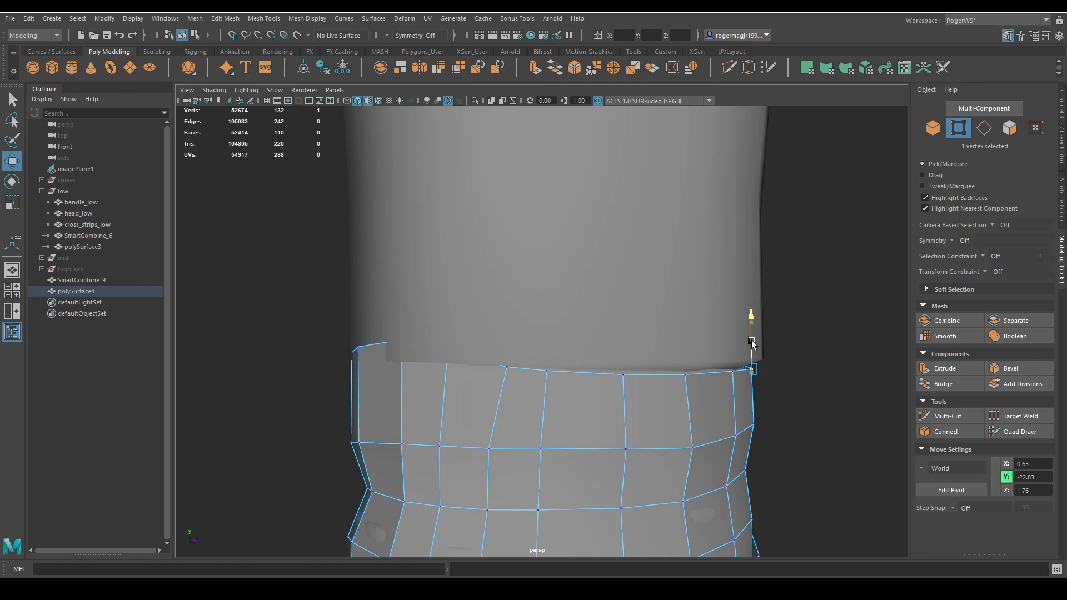
key(q)
Return to object selection and isolate polySurface4 together with SmartCombine_9
alt+drag(625, 379, 683, 400)
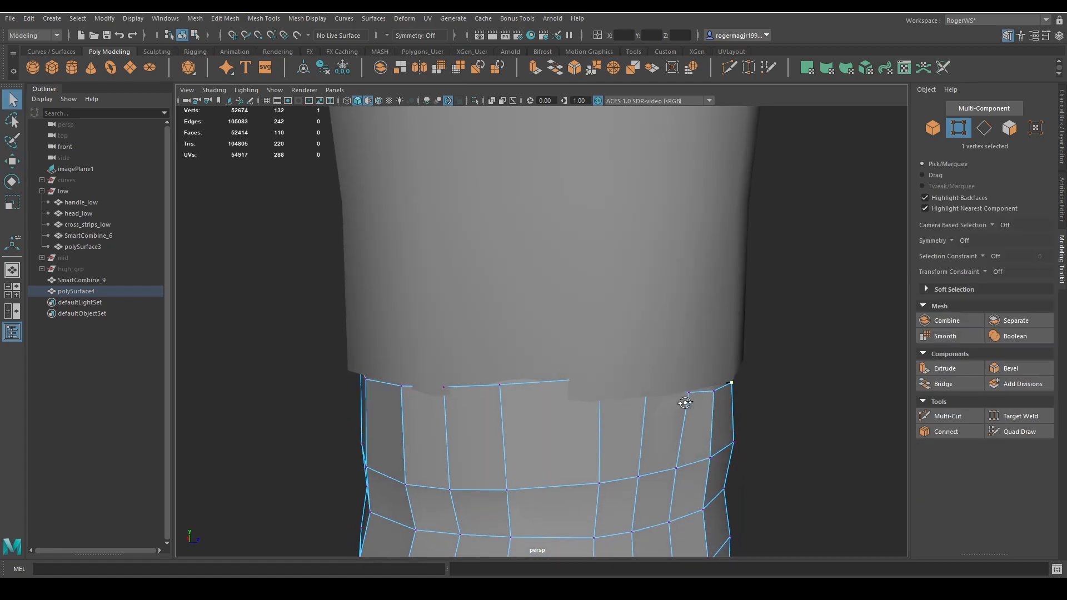
right_drag(684, 401, 728, 394)
scroll(726, 383, down, 5)
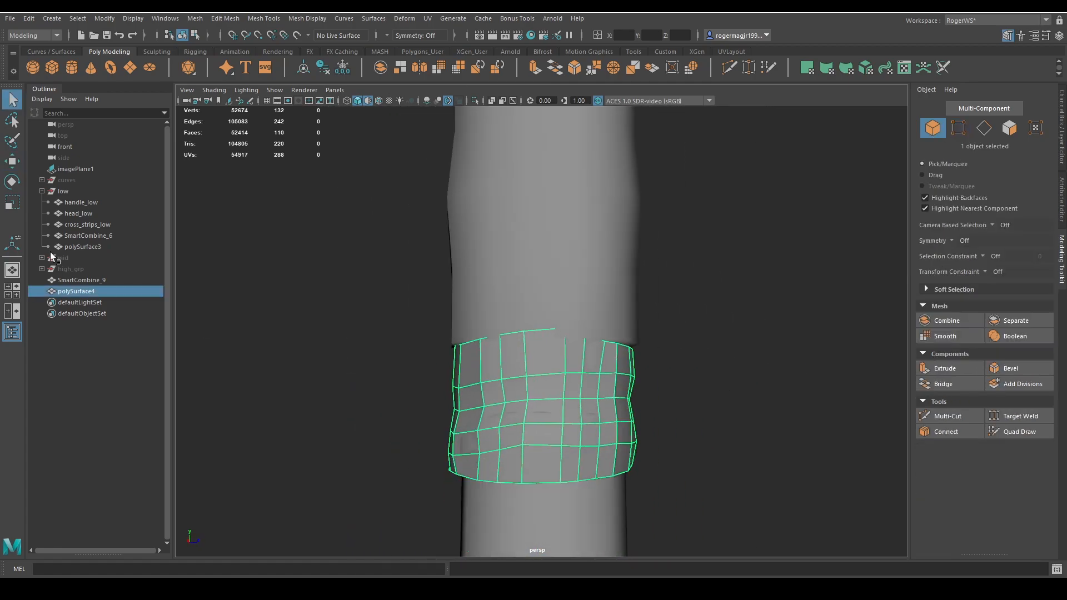
ctrl+click(82, 281)
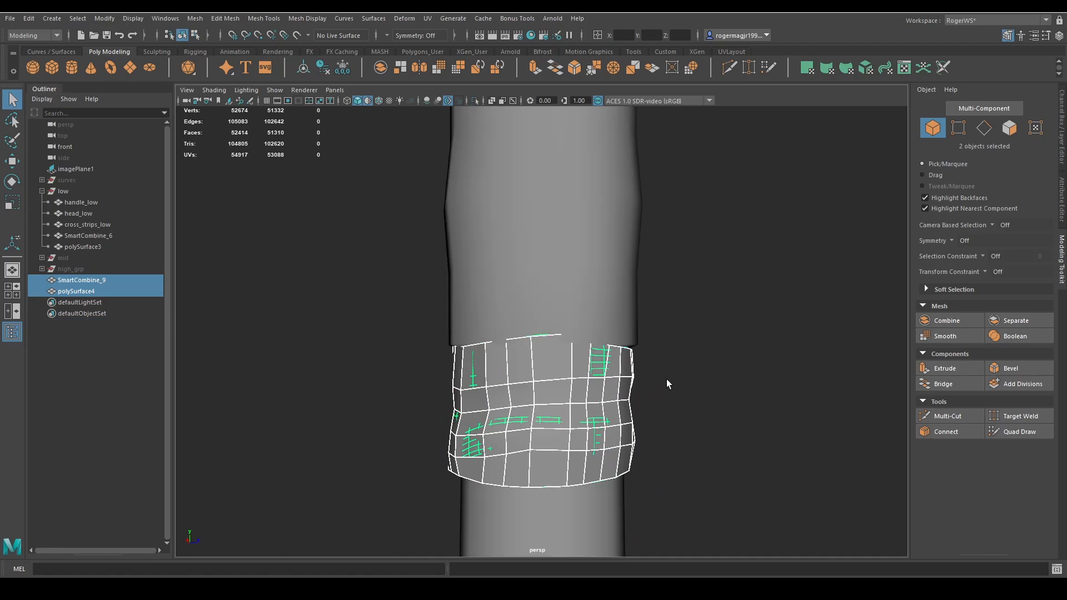
click(580, 380)
alt+drag(579, 380, 647, 374)
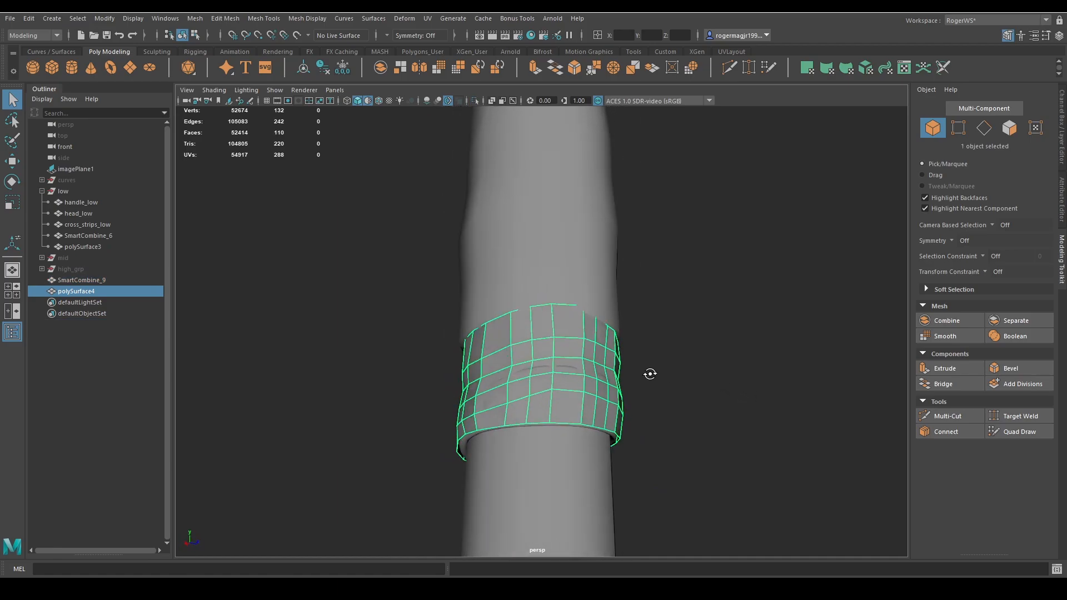
alt+middle_drag(648, 374, 670, 377)
scroll(670, 378, up, 3)
shift+click(563, 307)
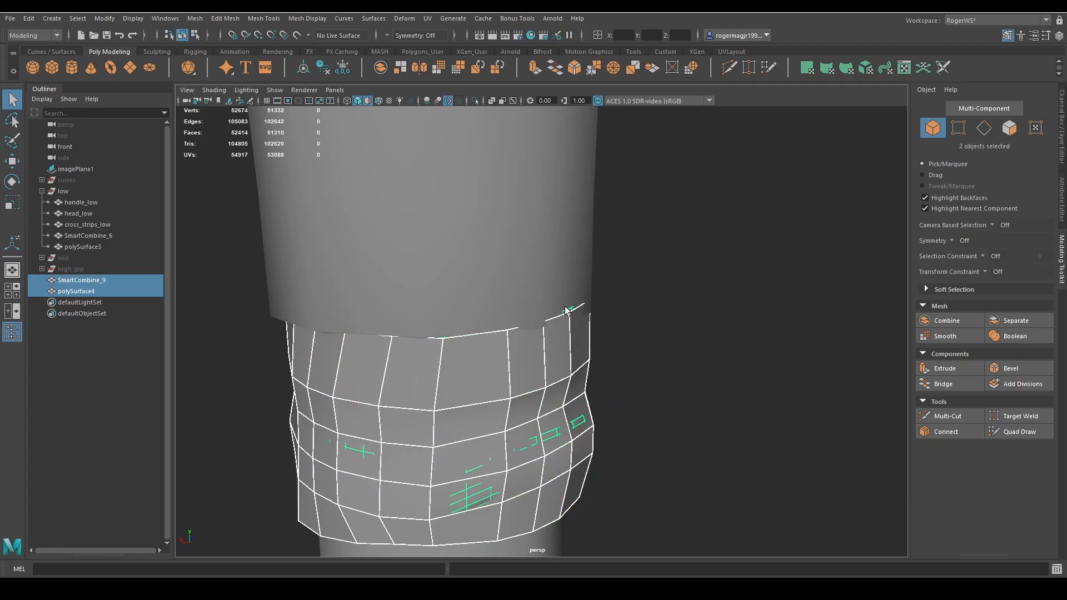
key(ctrl+1)
Adjust polySurface4's top-rim vertices against the isolated strip, and show the surrounding meshes again
click(637, 353)
alt+drag(639, 353, 664, 318)
click(592, 319)
click(604, 325)
click(598, 334)
key(F10)
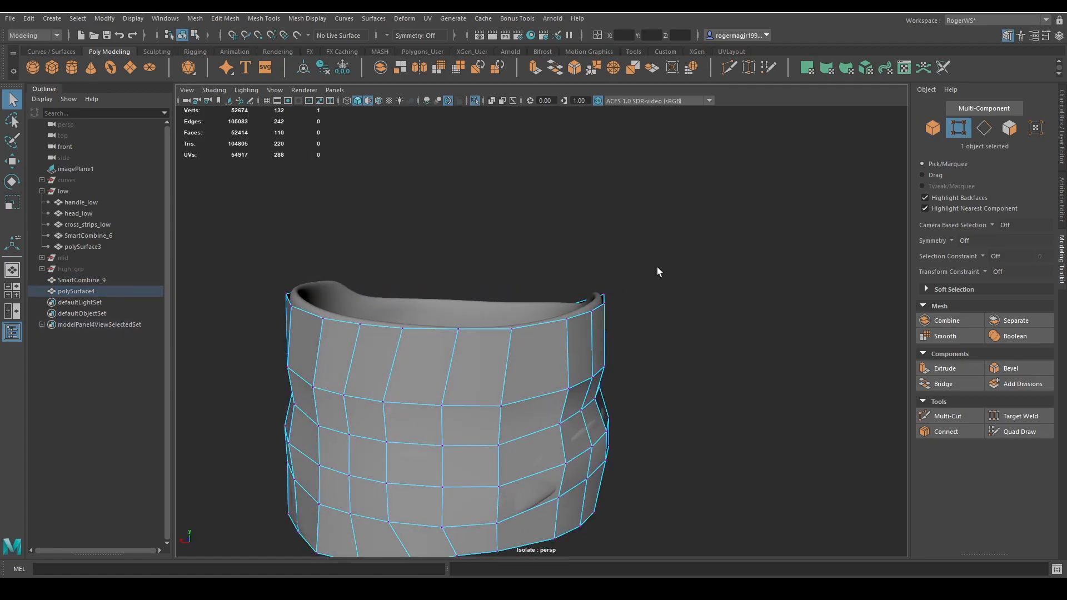
key(w)
drag(588, 315, 446, 366)
key(q)
right_drag(498, 333, 556, 303)
key(ctrl+1)
Select two adjacent top-rim vertices with polySurface4 isolated, and move them along X to fit the strip below the upper wrap
alt+drag(623, 339, 680, 402)
key(ctrl+1)
right_drag(696, 392, 608, 360)
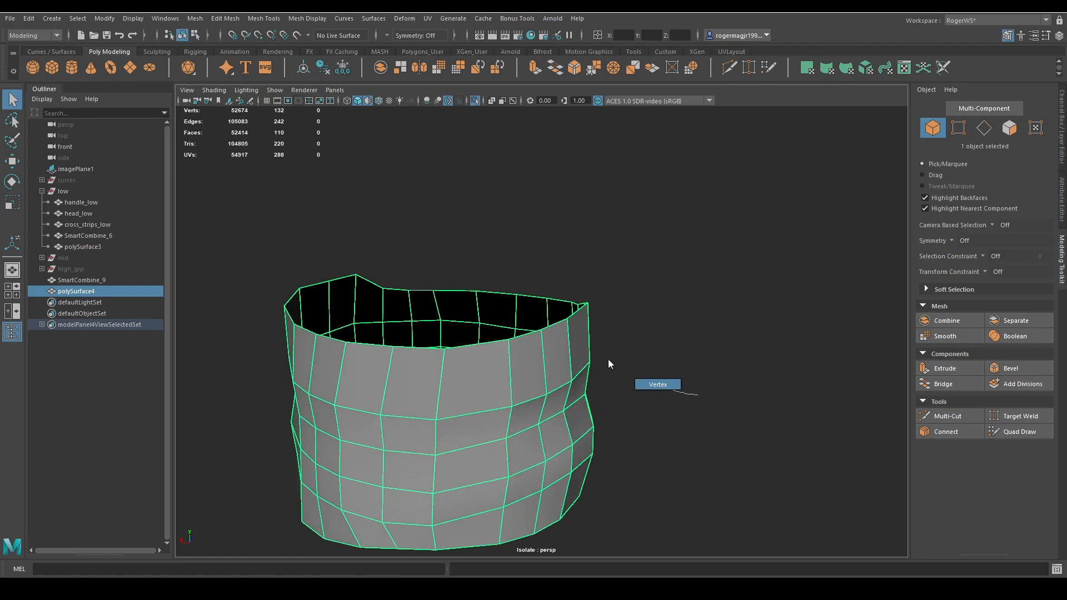
shift+click(567, 318)
shift+click(538, 332)
key(ctrl+1)
alt+drag(542, 337, 613, 361)
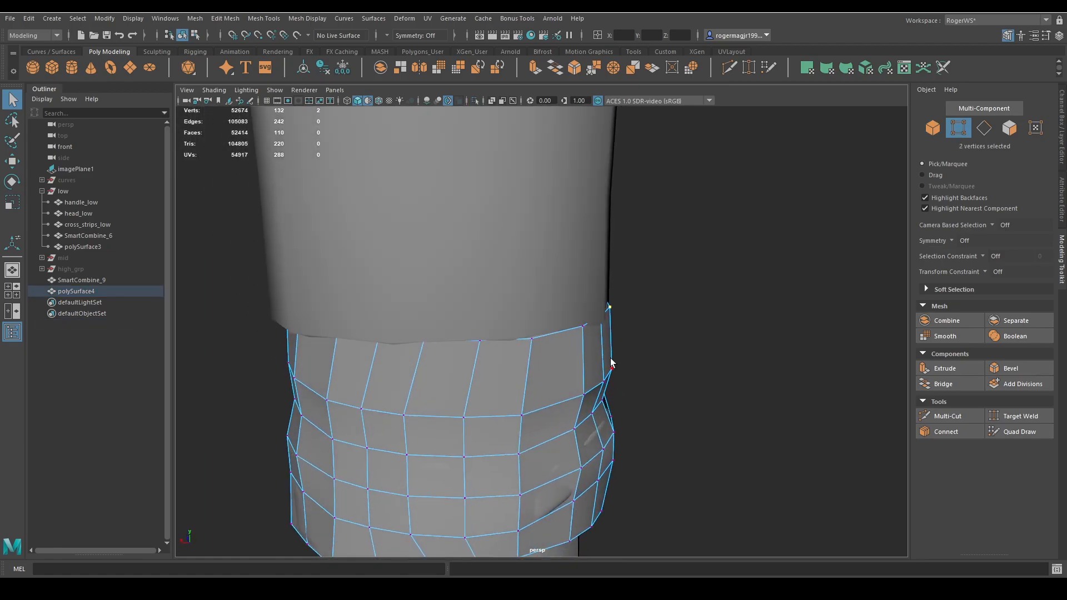
key(w)
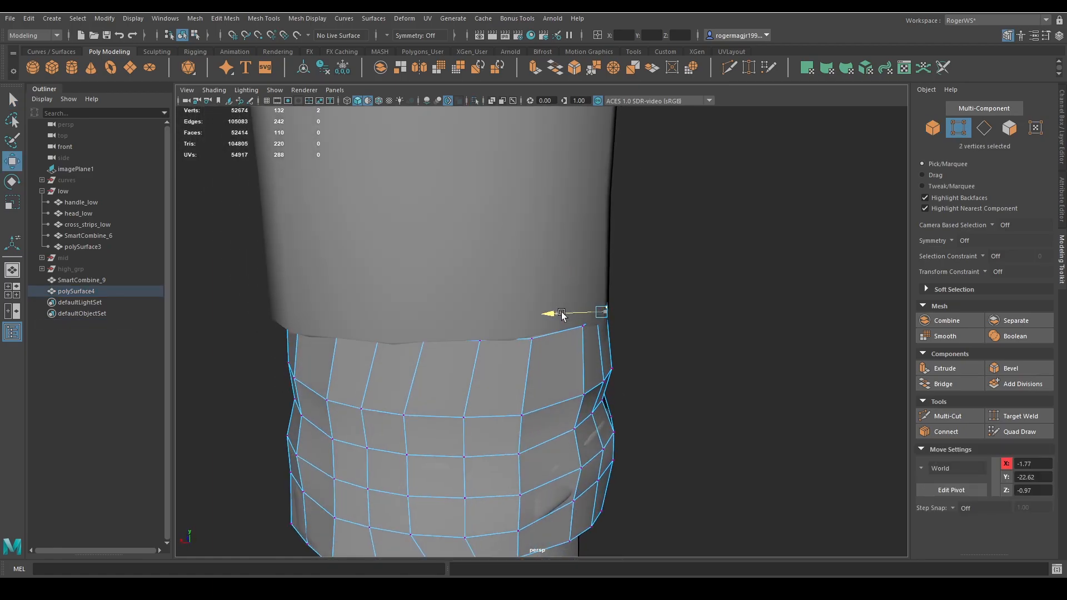
drag(561, 312, 625, 297)
key(q)
right_drag(625, 296, 649, 274)
Soften the edges of polySurface4 so the tube shades smoothly
click(580, 283)
scroll(582, 303, down, 2)
alt+drag(583, 303, 520, 424)
click(527, 290)
click(544, 292)
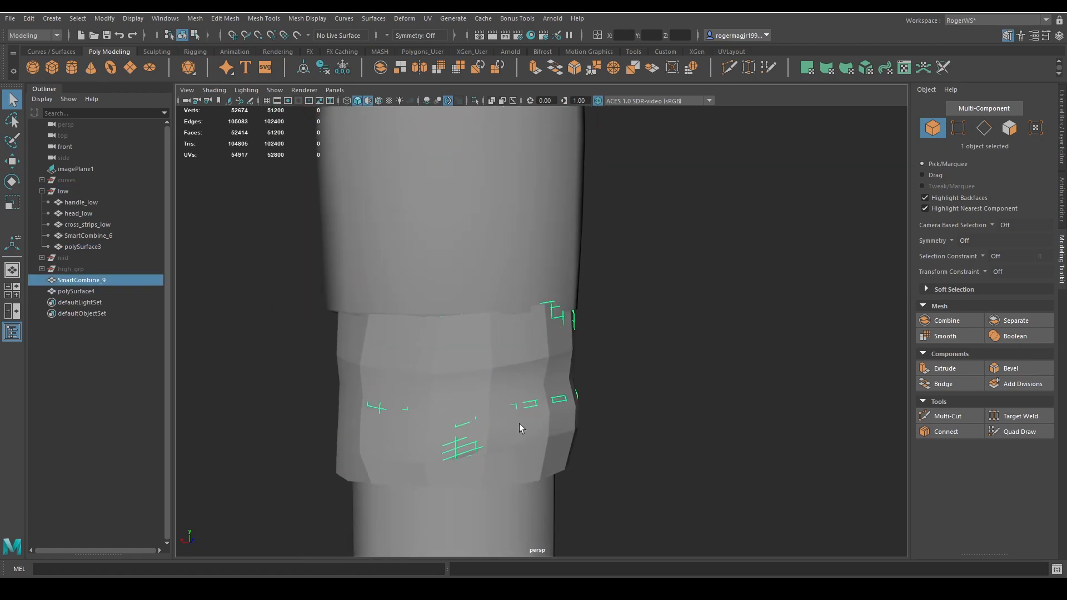
alt+drag(639, 339, 507, 371)
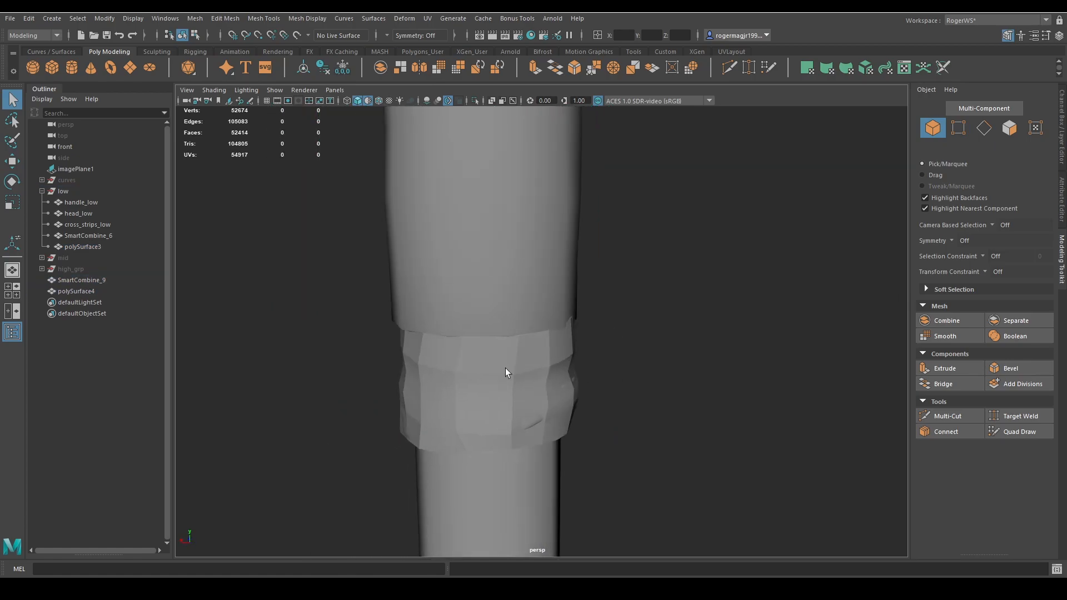
click(505, 367)
shift+right_click(630, 280)
shift+right_drag(629, 281, 720, 250)
click(681, 312)
scroll(638, 369, down, 3)
alt+drag(638, 369, 538, 379)
scroll(555, 340, up, 5)
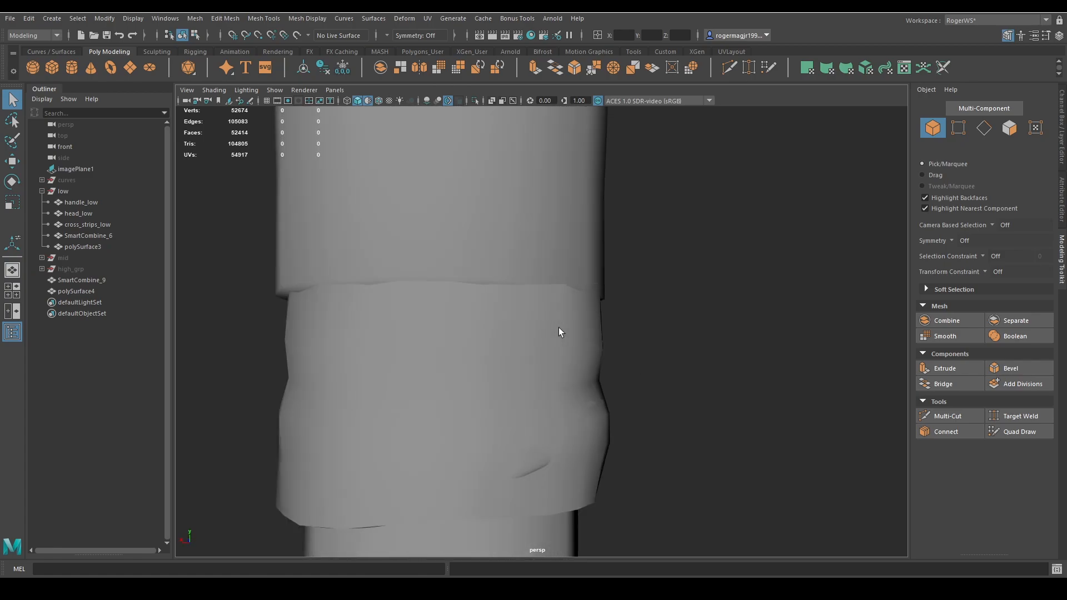
Isolate high_grp and unhide its SmartCombine_7 mesh to compare the high-poly handle strips
click(559, 328)
click(84, 268)
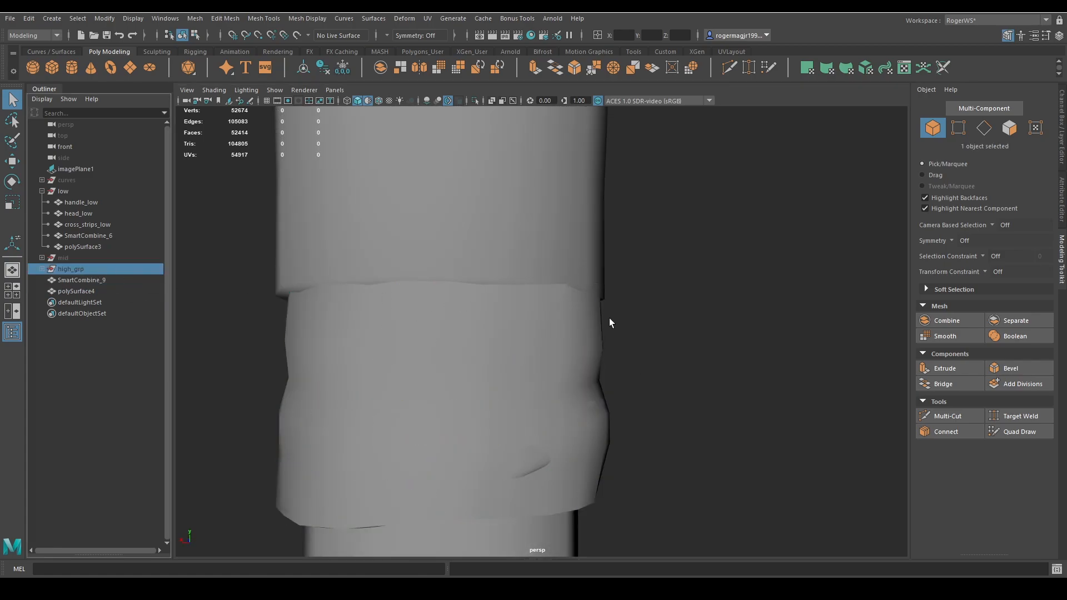
key(ctrl+1)
click(42, 269)
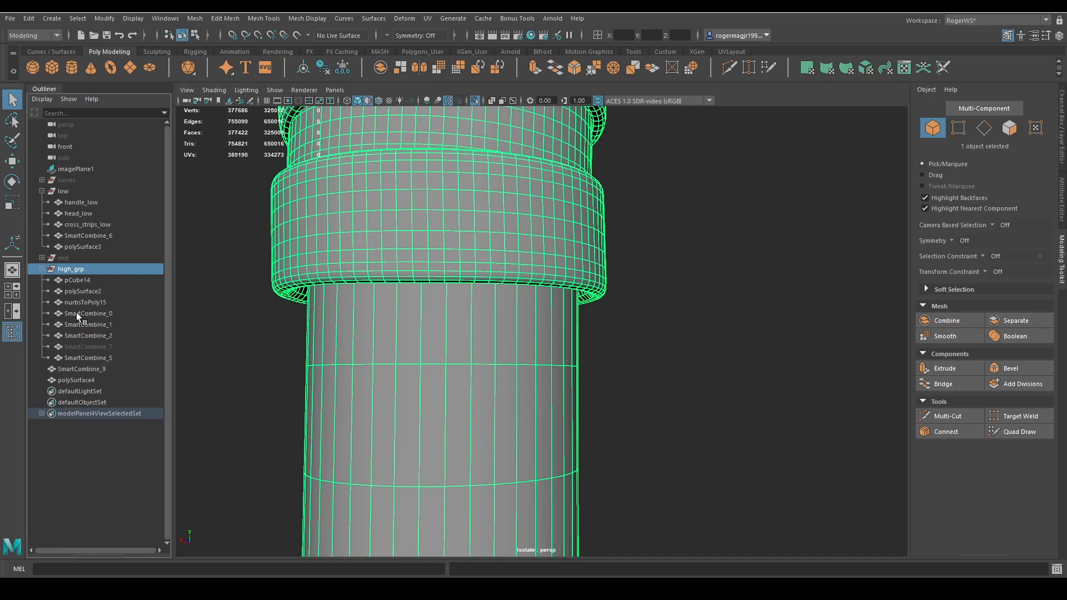
click(87, 336)
click(89, 346)
key(shift+h)
click(668, 391)
scroll(671, 383, down, 2)
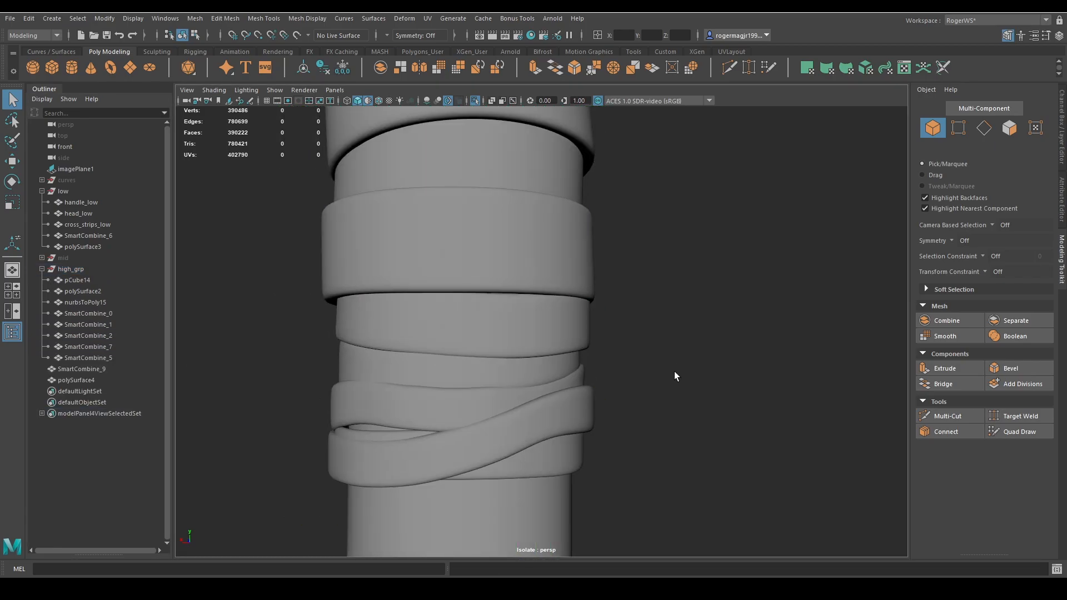
mouse_move(675, 371)
alt+mouse_down()
mouse_move(702, 355)
mouse_move(691, 372)
alt+mouse_up()
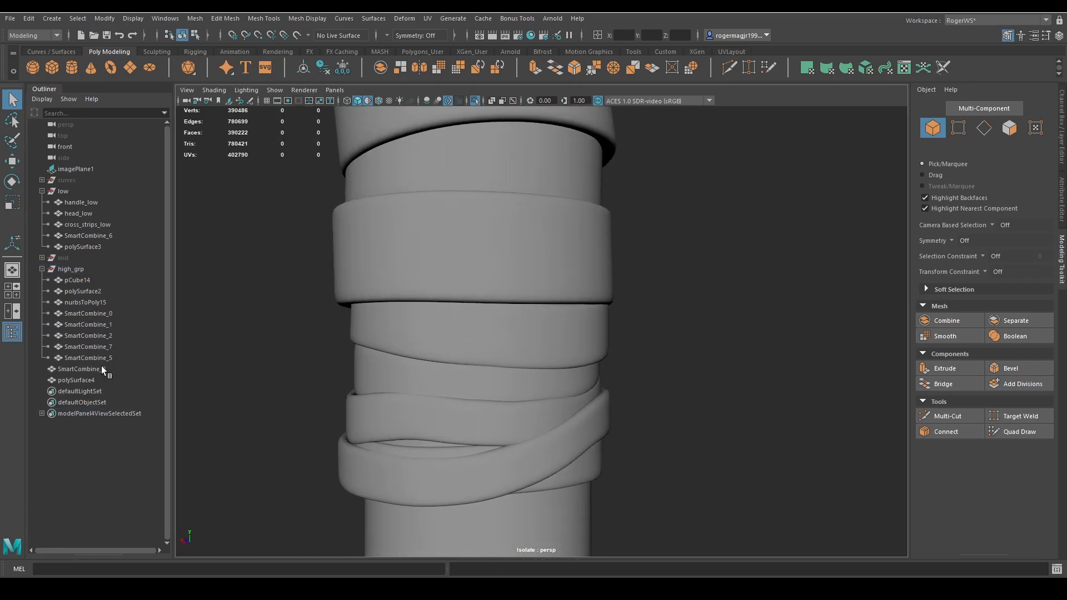
Isolate SmartCombine_9 with polySurface4, and adjust the scale of the tube's top-rim edge loop
click(81, 380)
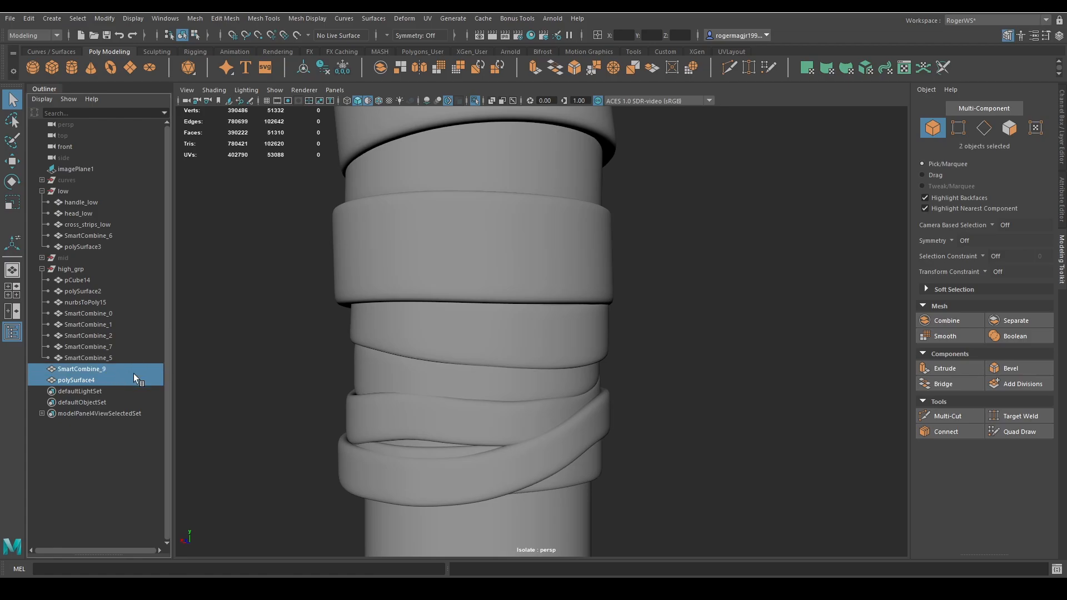
key(ctrl+1)
key(ctrl+1)
click(521, 364)
alt+drag(521, 364, 578, 367)
right_drag(795, 302, 641, 285)
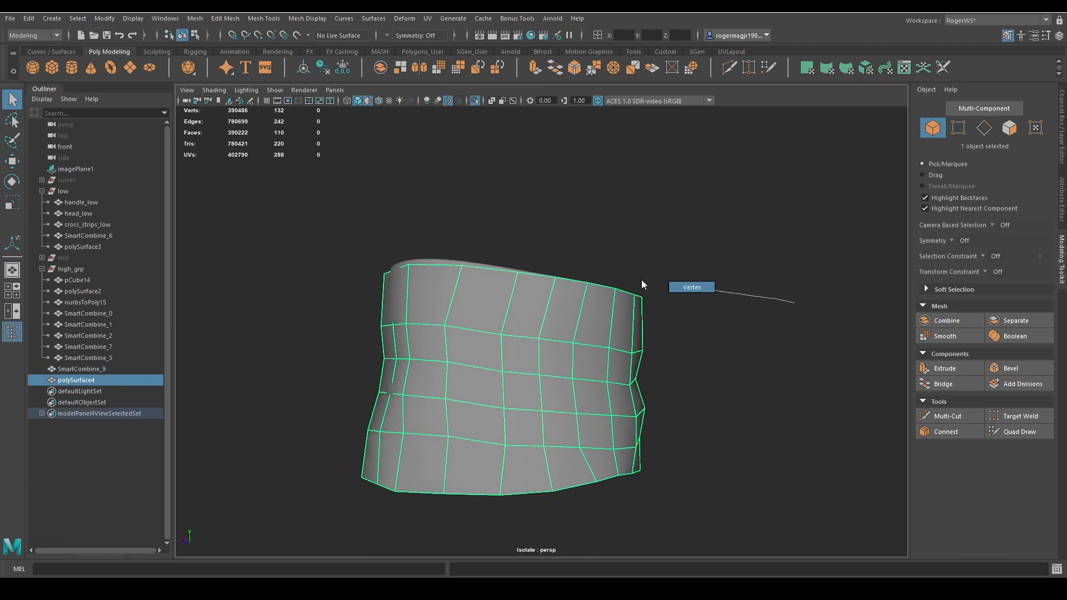
drag(314, 183, 743, 280)
double_click(561, 278)
alt+drag(561, 278, 520, 339)
key(r)
key(ctrl+1)
key(F8)
key(q)
Isolate the low group with polySurface4, and scale the tube's top-rim edge loop inward beneath the upper wrap
middle_drag(125, 380, 92, 276)
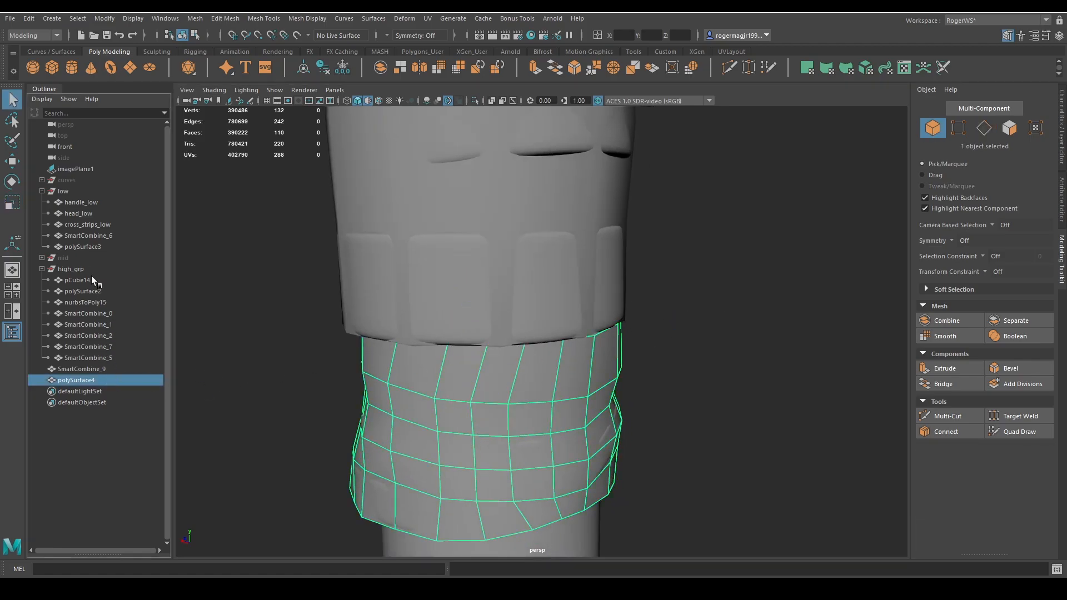
click(66, 192)
ctrl+click(109, 382)
key(ctrl+1)
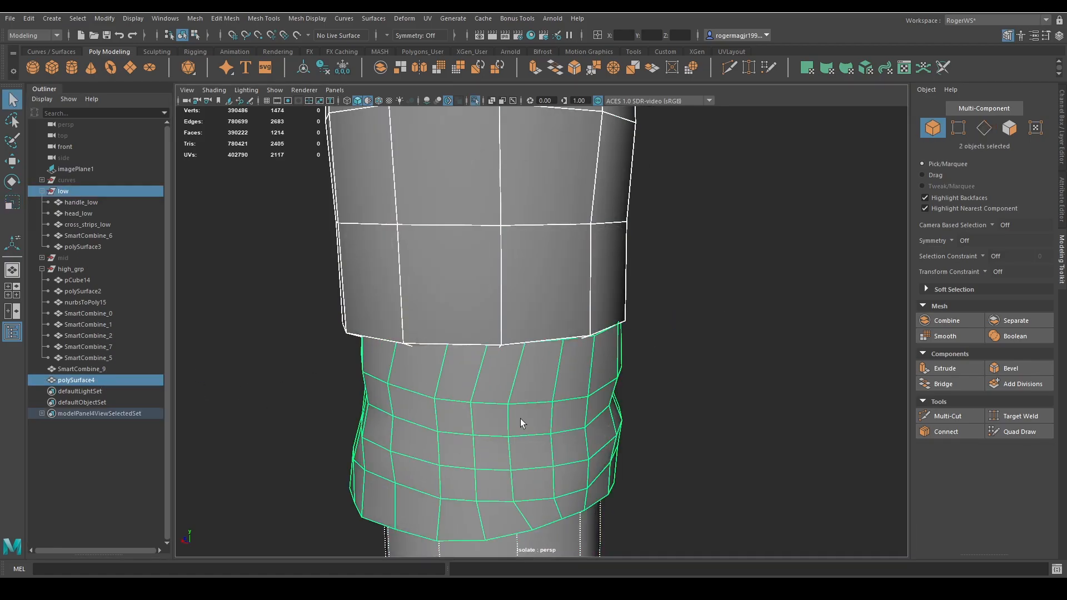
click(598, 412)
alt+drag(599, 411, 656, 303)
key(F10)
double_click(637, 269)
key(r)
alt+drag(657, 304, 632, 300)
key(q)
key(F8)
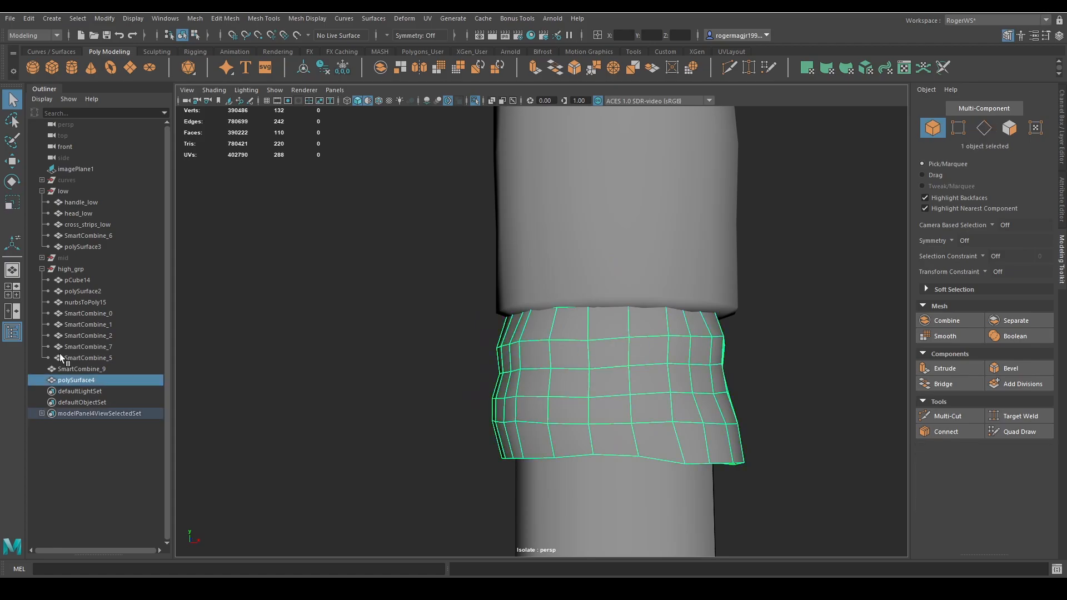
Isolate SmartCombine_9 and polySurface4, and insert one edge loop through the tube's uppermost row of faces with Multi-Cut
click(70, 369)
ctrl+click(78, 380)
key(ctrl+1)
key(ctrl+1)
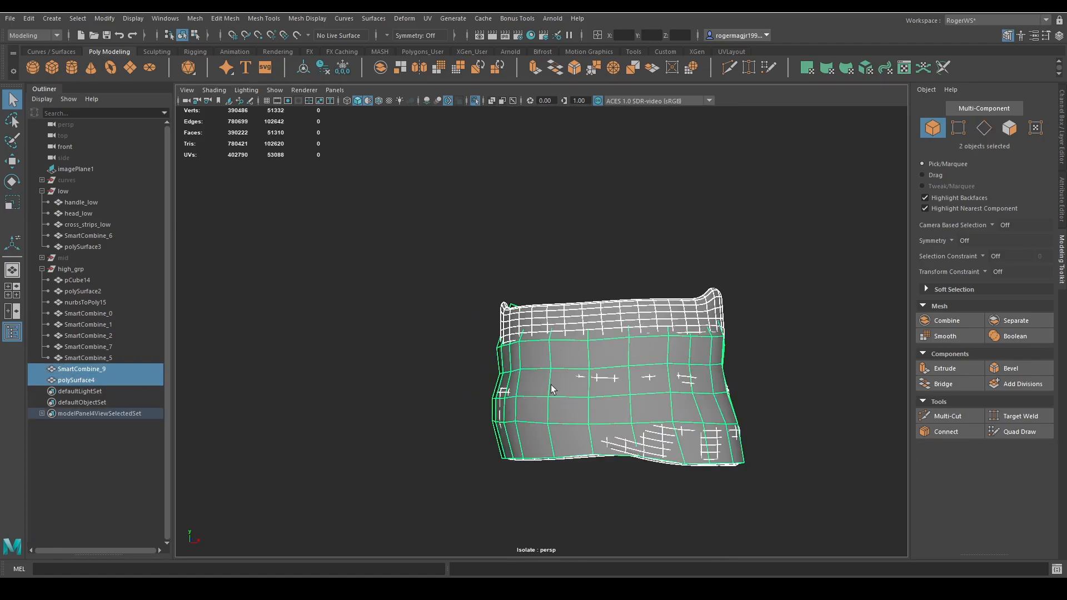
alt+drag(551, 389, 600, 386)
key(ctrl+shift+x)
key(q)
click(538, 364)
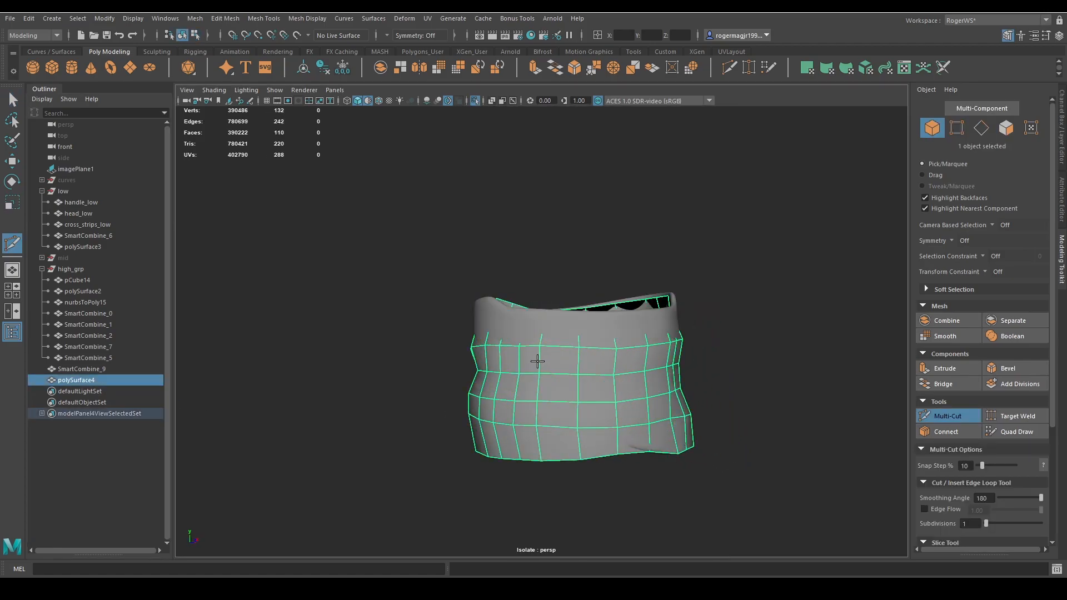
key(ctrl+1)
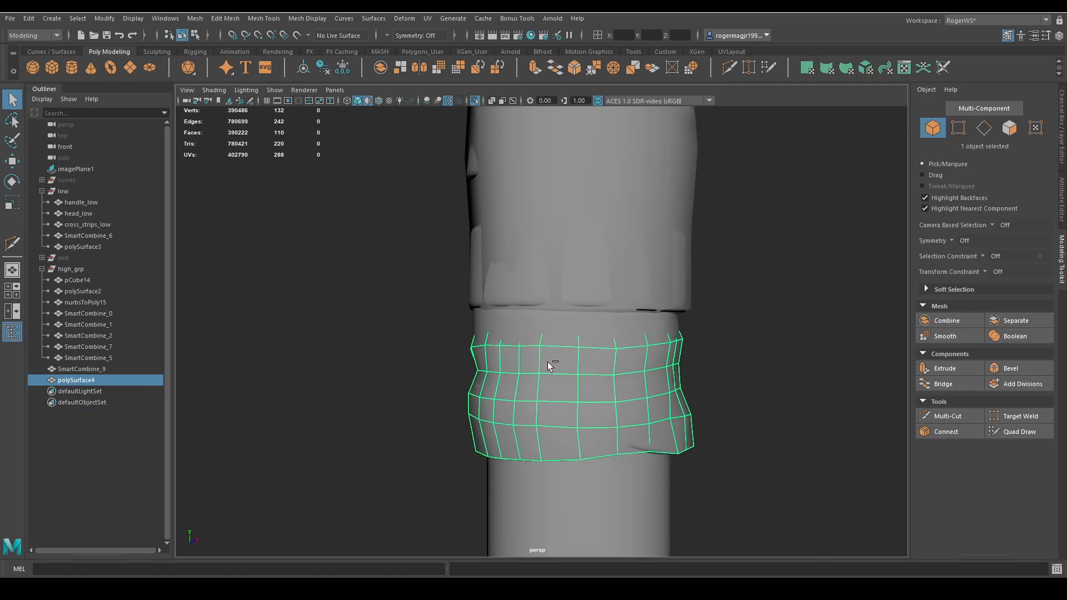
key(ctrl+1)
key(ctrl+shift+x)
ctrl+click(544, 334)
key(q)
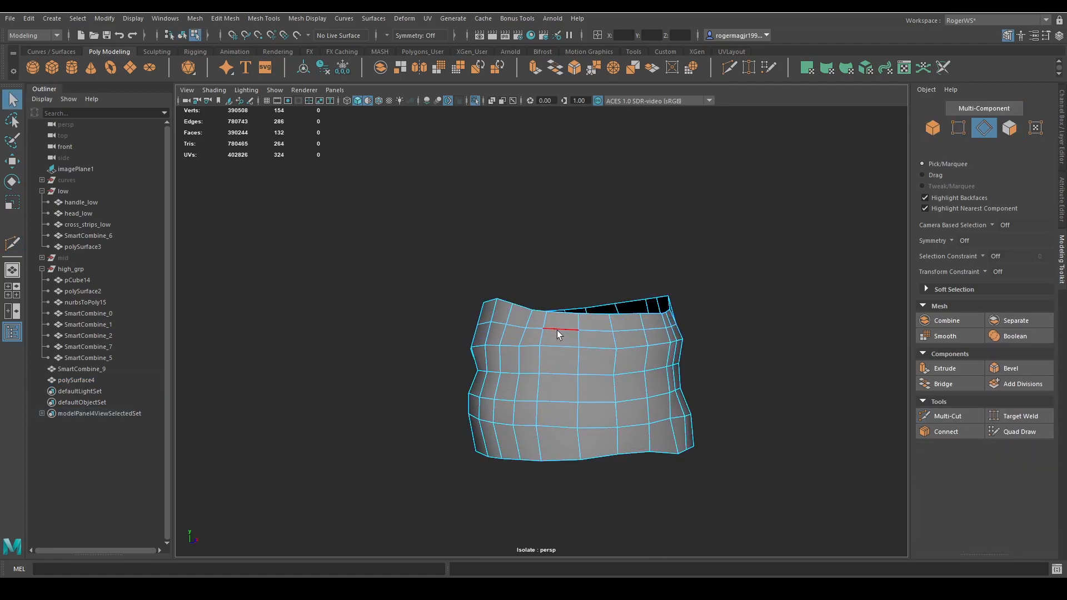
Try scaling the new upper edge loop outward by about 1.05 in X and Z, and undo the scaling
key(r)
key(ctrl+1)
scroll(582, 347, up, 2)
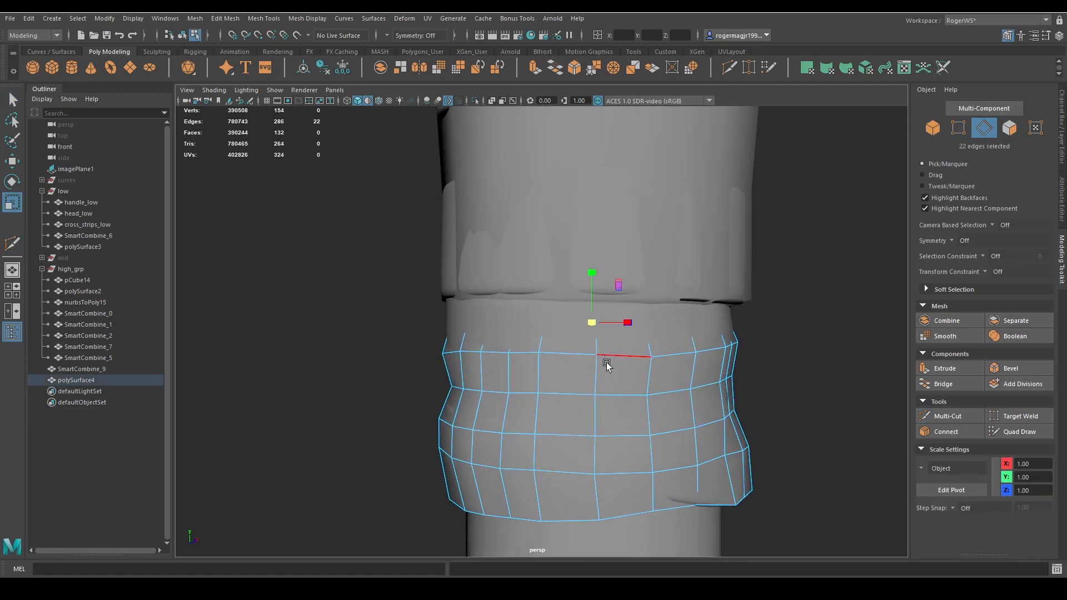
alt+drag(607, 364, 612, 360)
drag(667, 305, 669, 305)
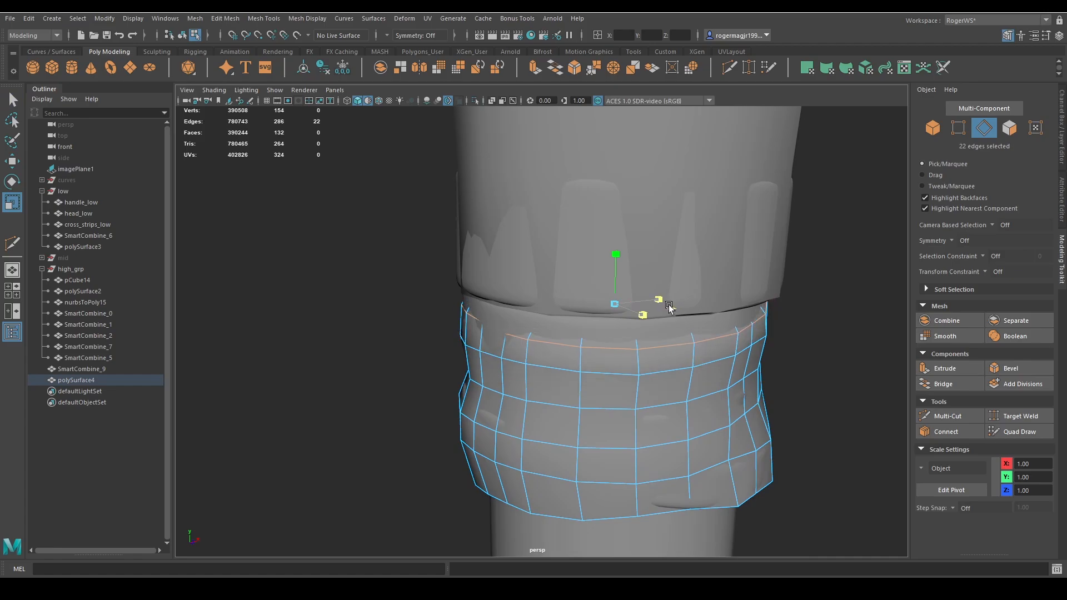
key(ctrl+z)
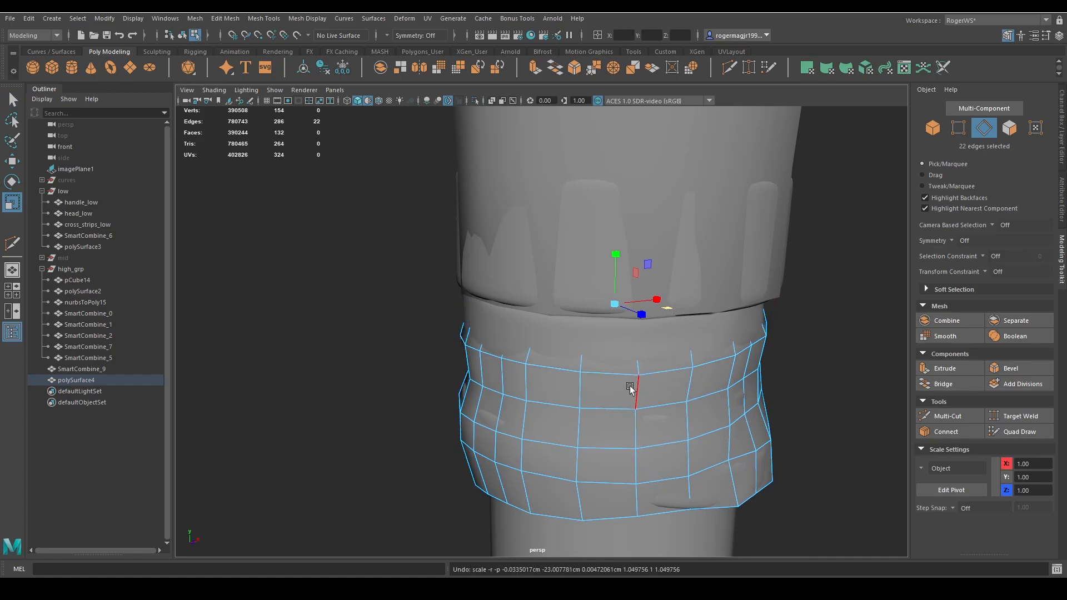
Isolate polySurface4 and delete the newly inserted upper edge loop
right_drag(600, 480, 760, 368)
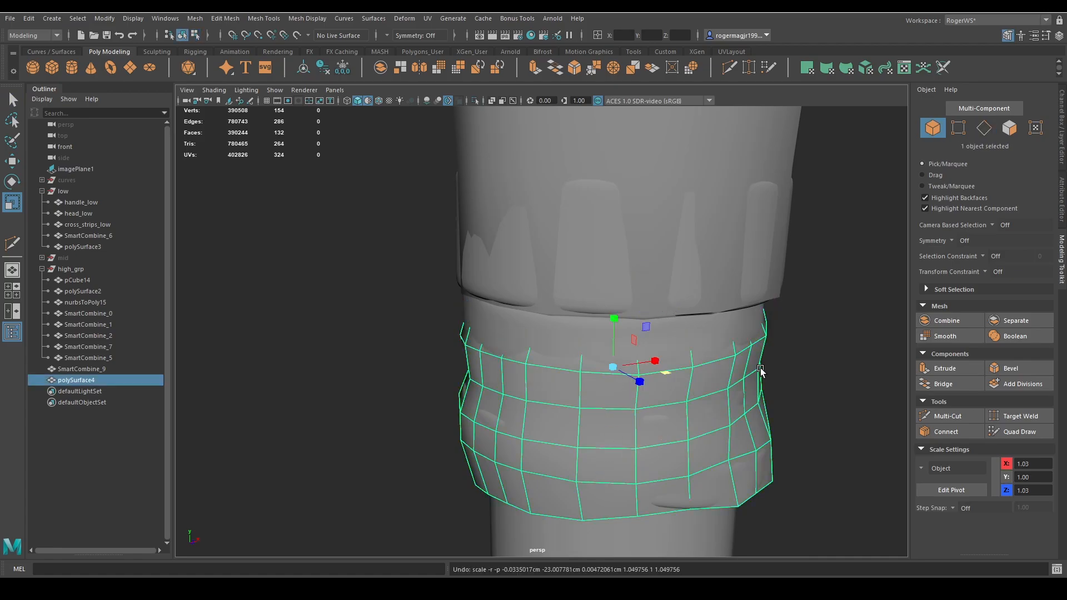
key(ctrl+1)
key(F10)
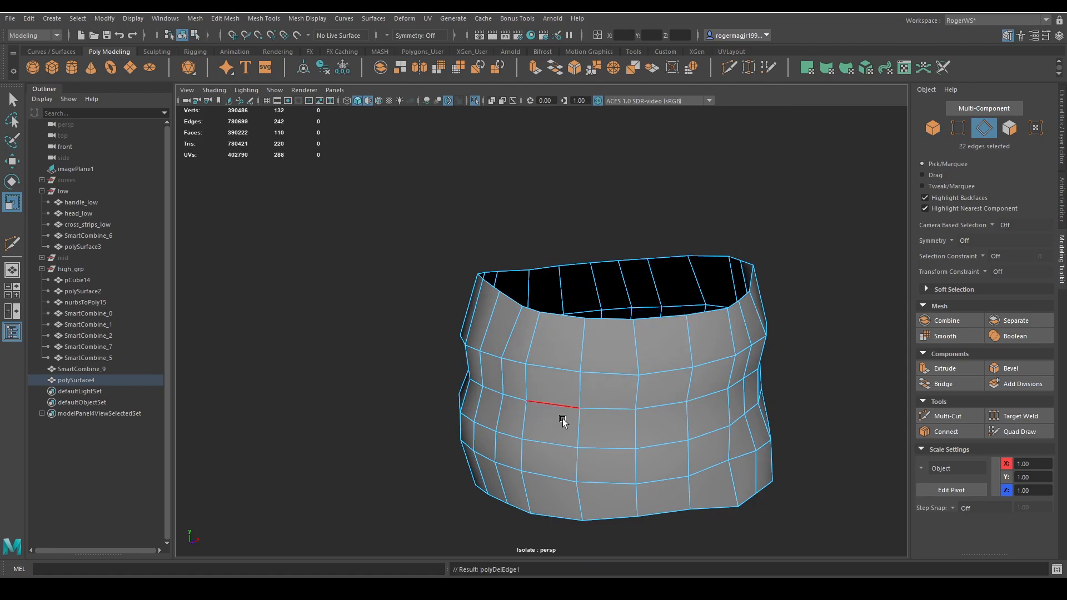
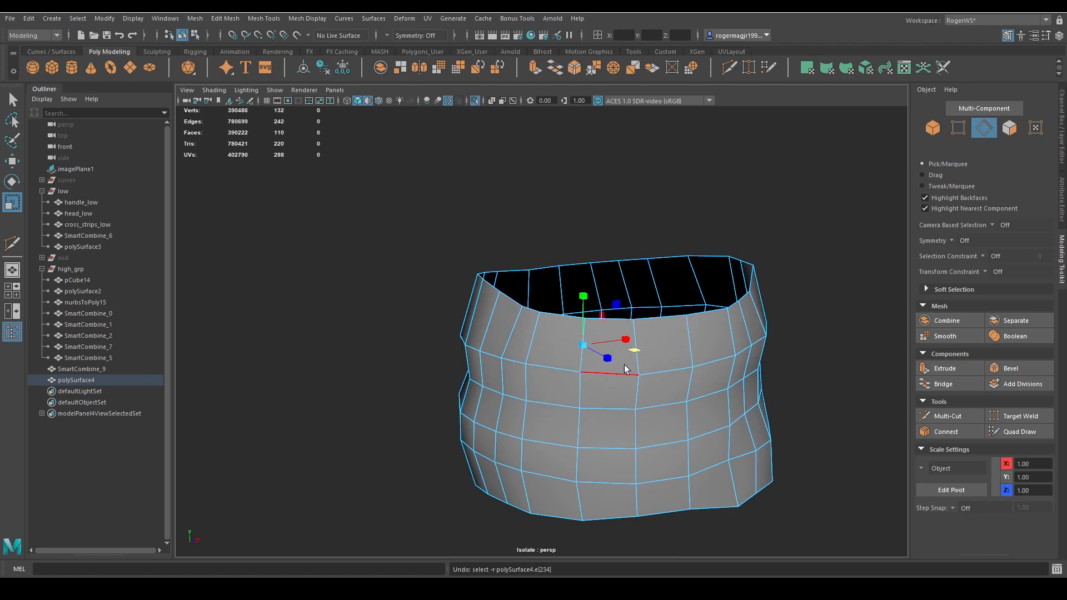
Connect the uppermost row's vertical edges with two evenly spaced edge loops around polySurface4
key(q)
click(584, 348)
key(alt+c)
key(q)
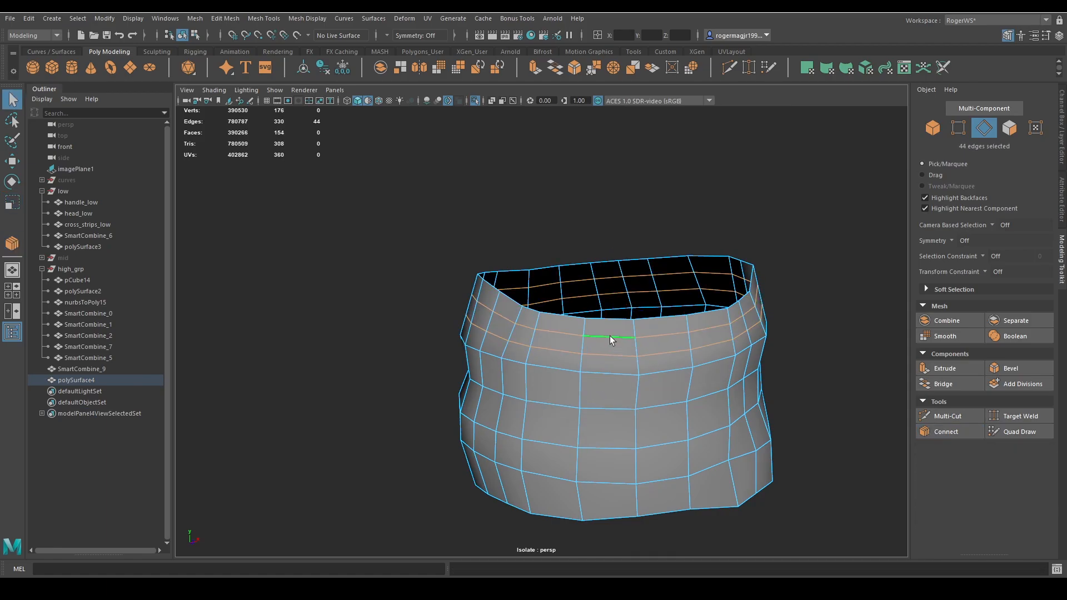
Scale polySurface4's two new edge loops outward in X and Z over the strips, then scale the upper one again by itself
key(ctrl+1)
key(r)
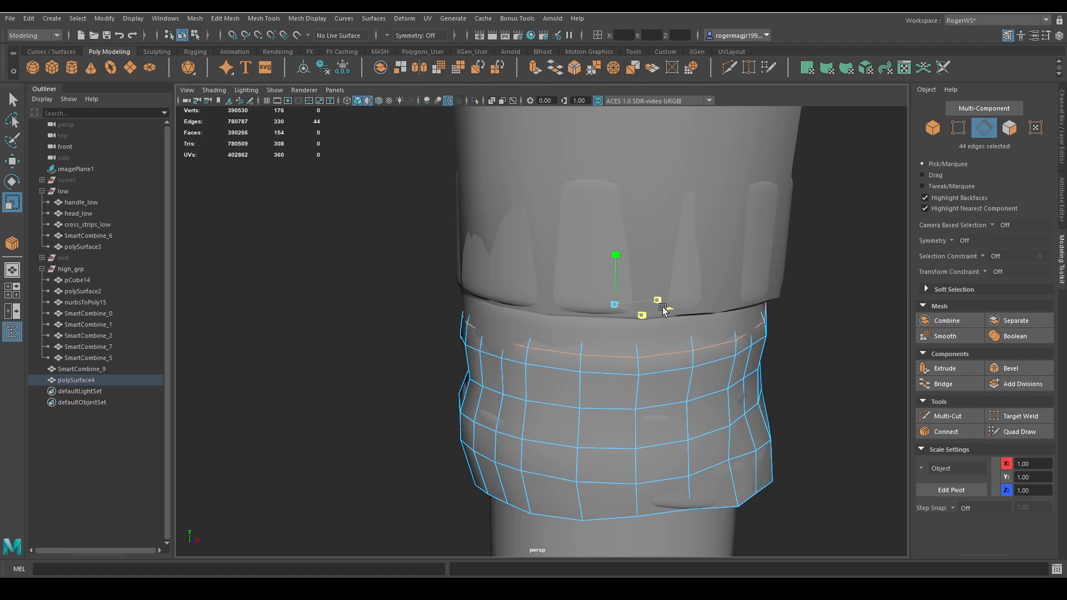
double_click(671, 315)
key(r)
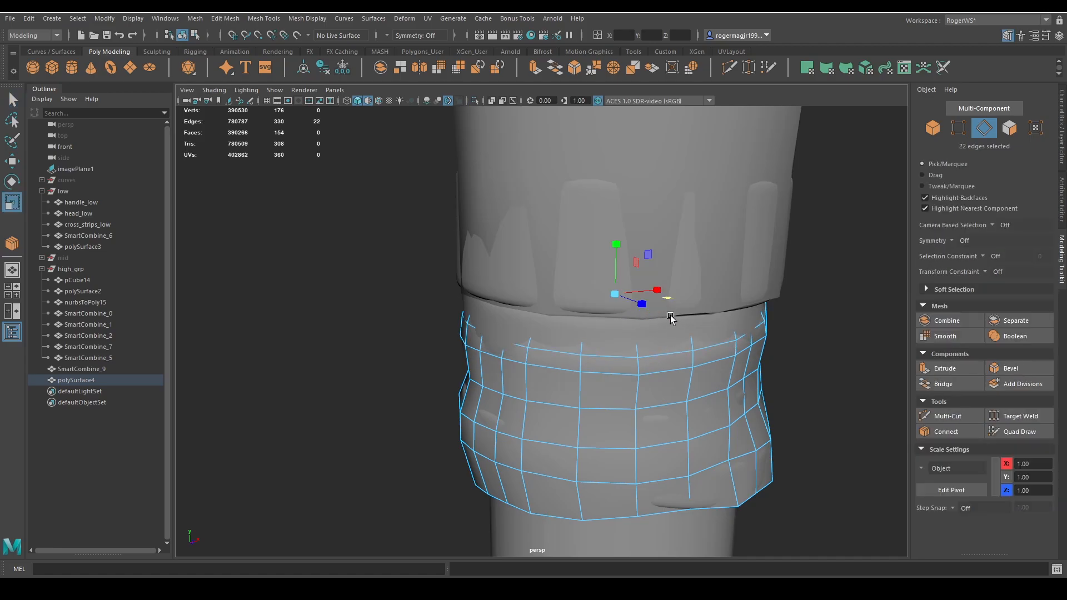
drag(667, 300, 670, 299)
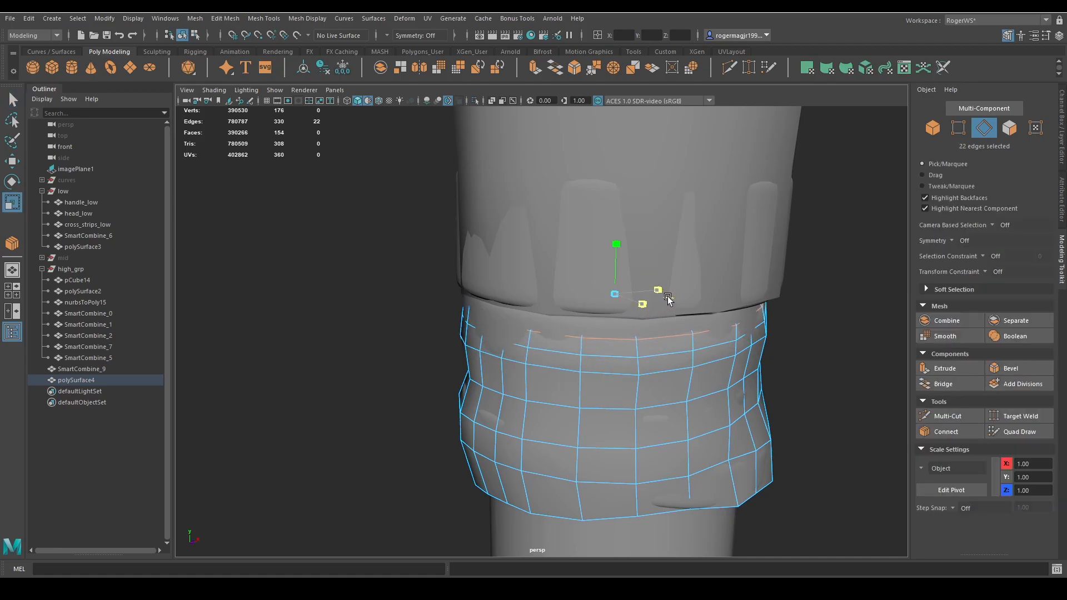
key(q)
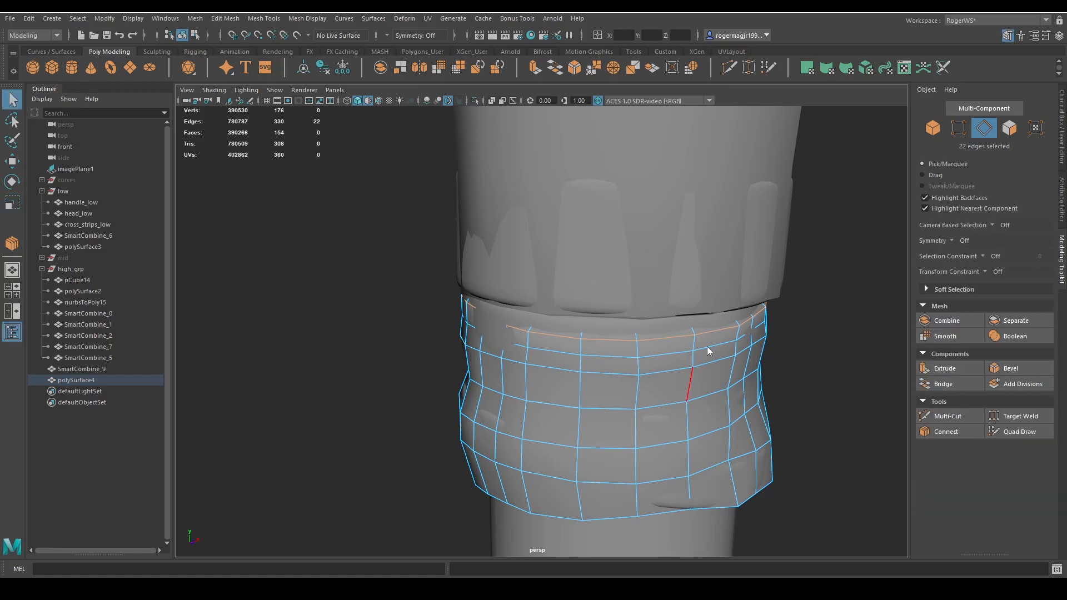
key(F8)
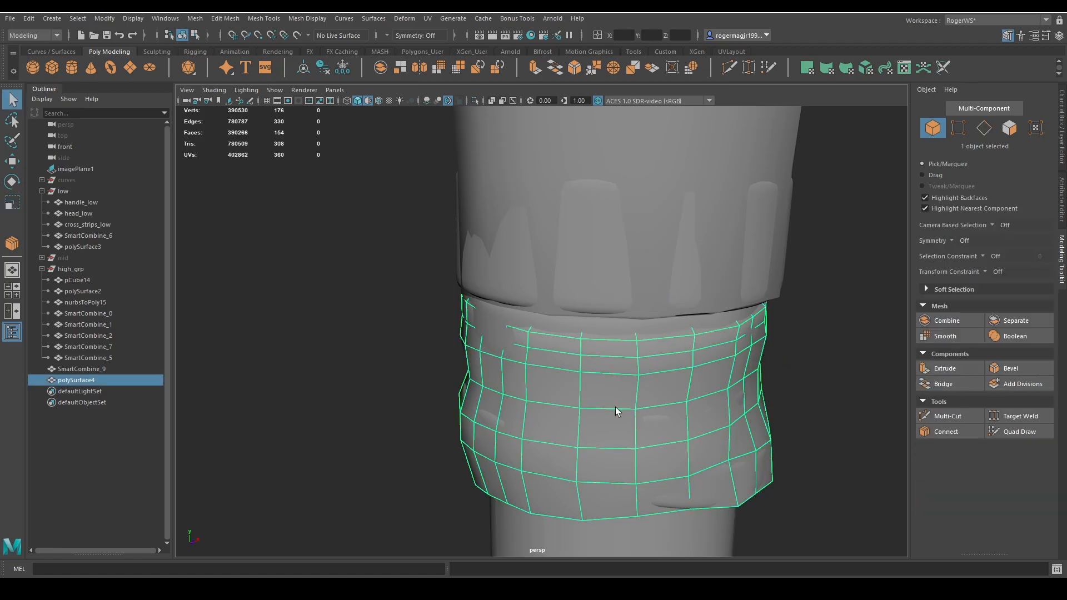
Isolate the low group together with polySurface4 and soften polySurface4's edges
click(68, 192)
ctrl+click(94, 382)
key(ctrl+1)
click(805, 370)
scroll(728, 366, down, 3)
alt+drag(725, 365, 581, 359)
click(573, 358)
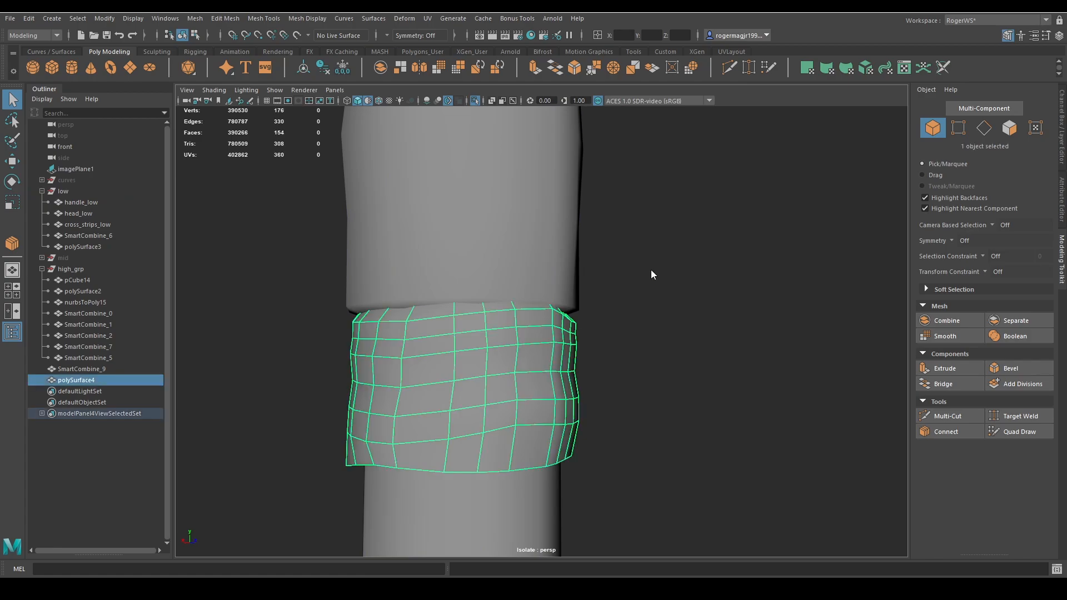
shift+right_drag(651, 269, 752, 262)
click(707, 340)
Try extruding all of polySurface4's faces inward with a thickness of -0.06, and undo the extrusion
scroll(705, 342, down, 3)
mouse_move(704, 342)
alt+mouse_down()
mouse_move(557, 350)
mouse_move(585, 354)
mouse_move(432, 338)
mouse_move(586, 372)
mouse_move(638, 322)
mouse_move(631, 307)
alt+mouse_up()
click(584, 352)
click(582, 348)
key(ctrl+1)
alt+drag(595, 363, 625, 441)
key(ctrl+1)
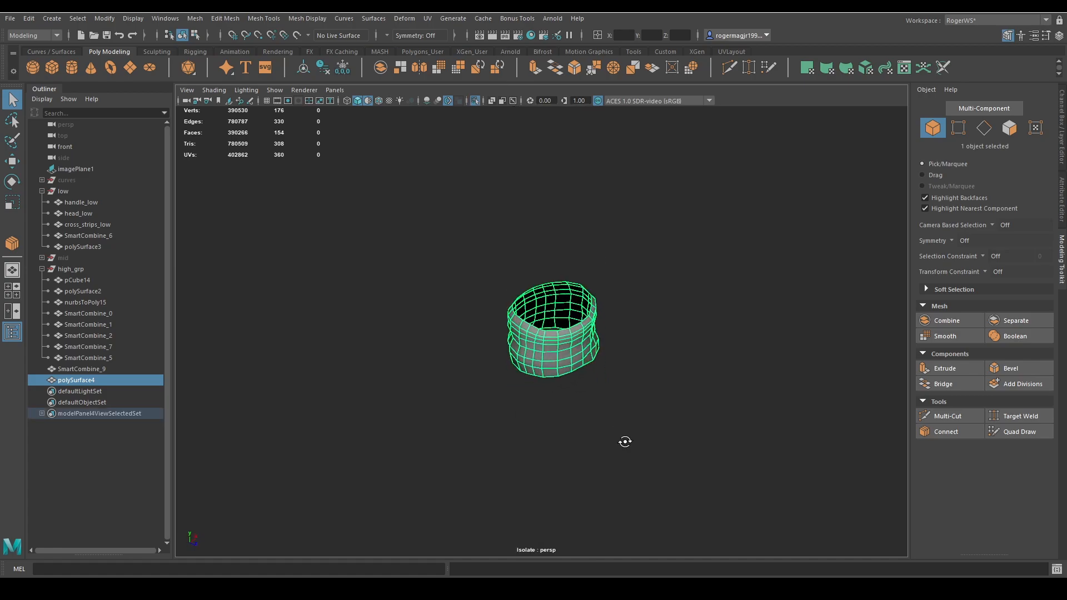
scroll(621, 401, up, 3)
alt+drag(621, 401, 664, 365)
key(ctrl+e)
middle_drag(744, 324, 741, 319)
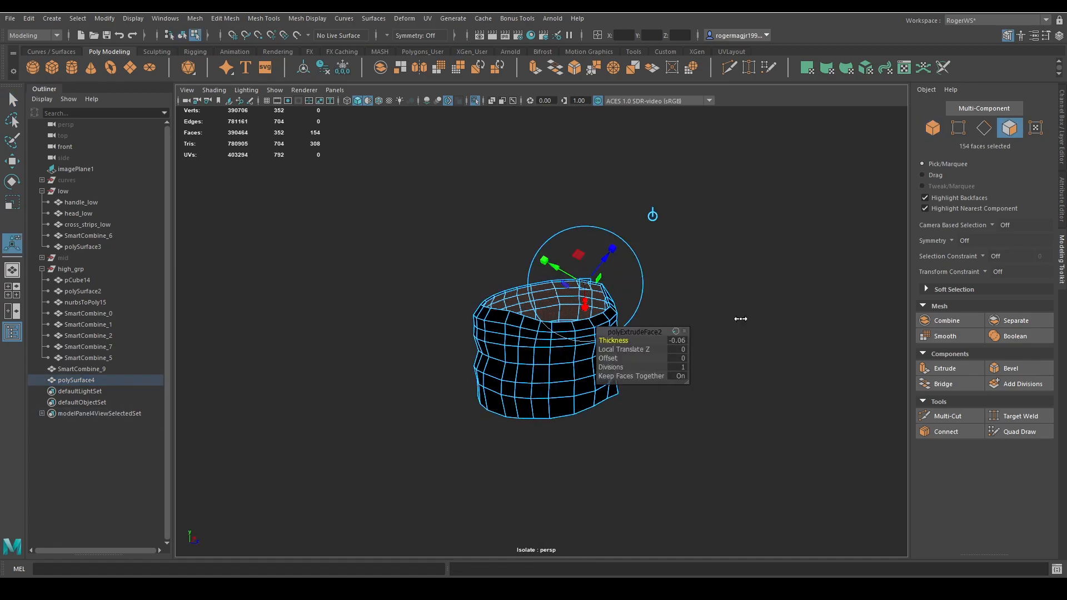
key(ctrl+z)
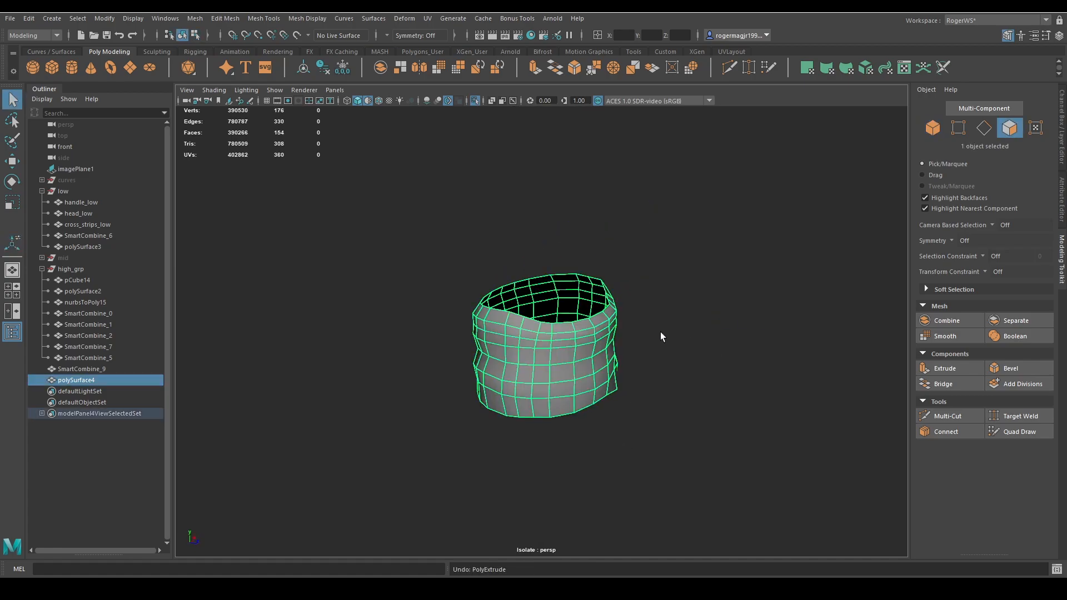
Isolate the high-poly handle polySurface2 together with polySurface4
click(67, 192)
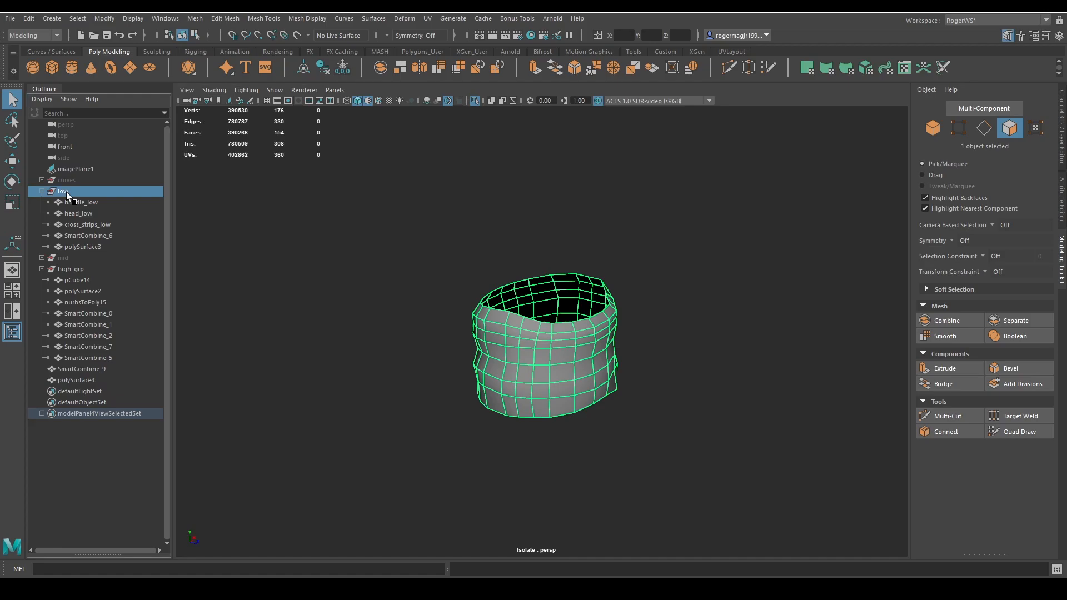
ctrl+click(97, 381)
key(ctrl+1)
click(581, 462)
shift+click(552, 439)
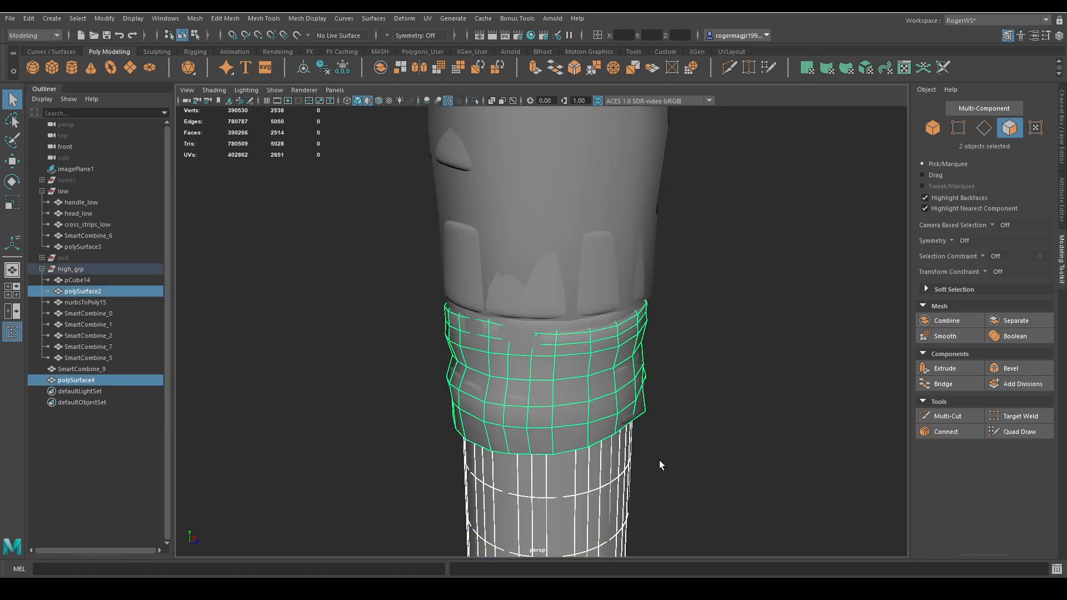
key(ctrl+1)
key(f)
Hide high_grp and isolate handle_low together with polySurface4
click(68, 270)
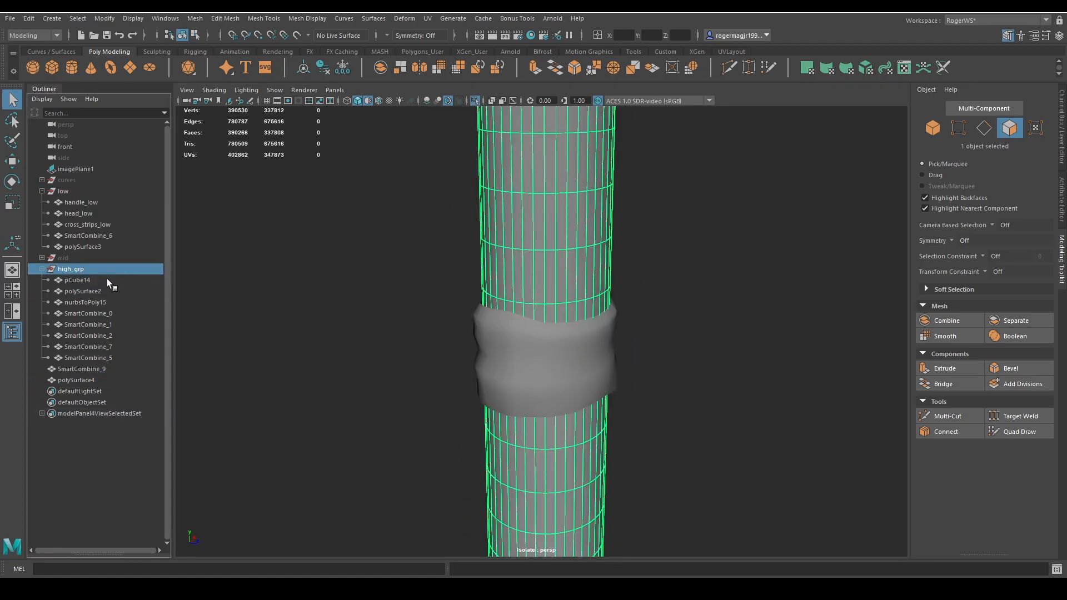
key(ctrl+h)
click(546, 362)
key(ctrl+1)
shift+click(572, 451)
key(ctrl+1)
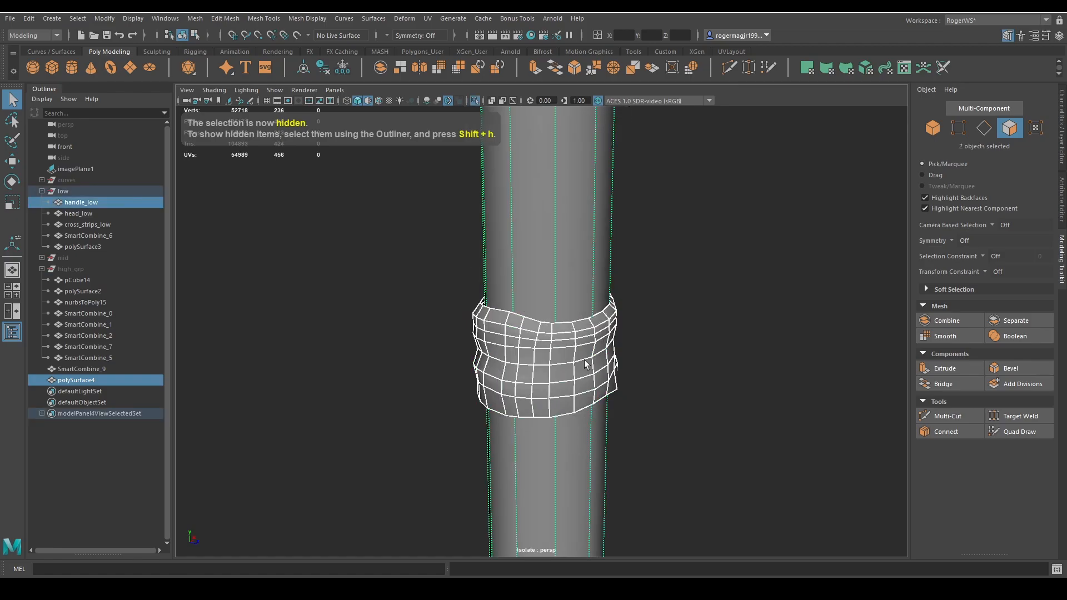
alt+drag(572, 451, 577, 478)
Extrude all of polySurface4's faces inward toward the handle with a thickness of about -0.23
click(578, 355)
alt+drag(578, 333, 702, 365)
key(ctrl+e)
middle_drag(704, 369, 733, 323)
alt+drag(733, 323, 751, 215)
middle_drag(751, 215, 751, 234)
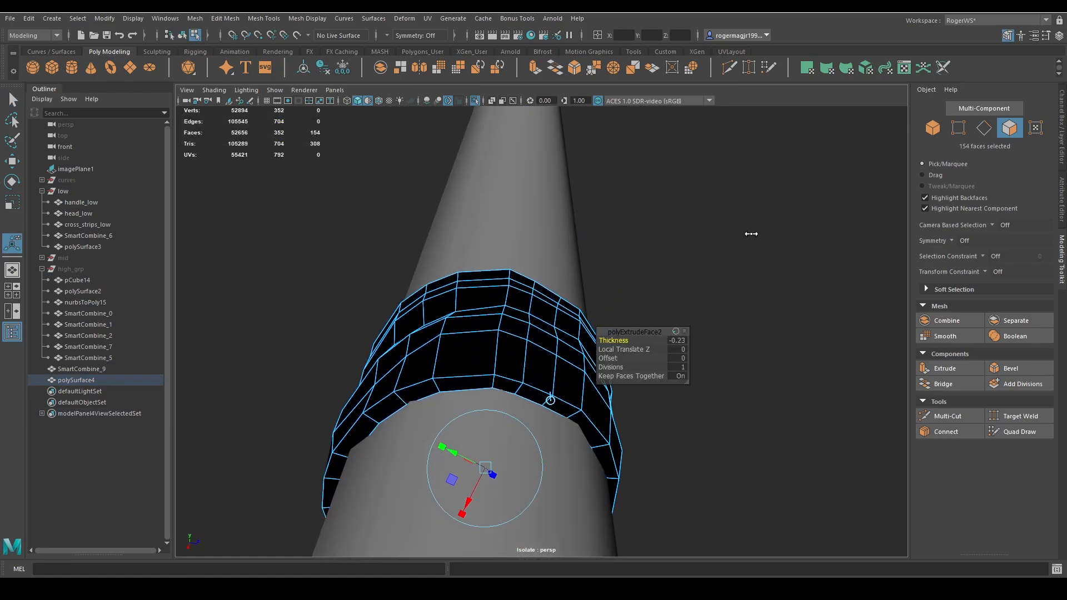
alt+drag(746, 231, 756, 259)
key(q)
key(F8)
click(590, 340)
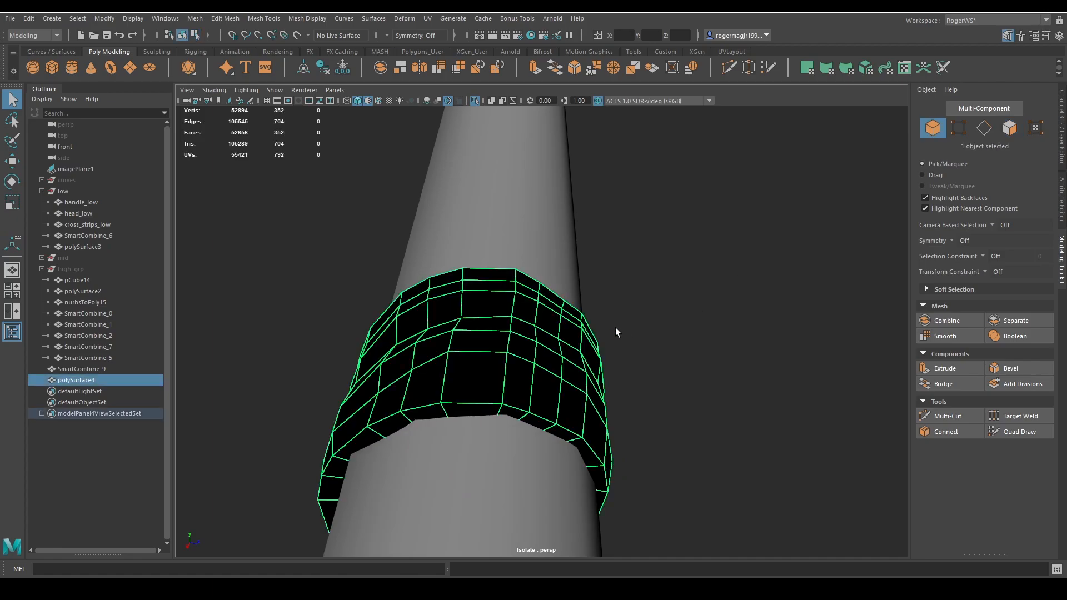
Isolate polySurface4, delete the 154 extruded inner faces, and reverse the normals of the remaining shell
alt+drag(701, 211, 714, 262)
key(ctrl+1)
key(ctrl+1)
key(F11)
alt+drag(718, 300, 670, 409)
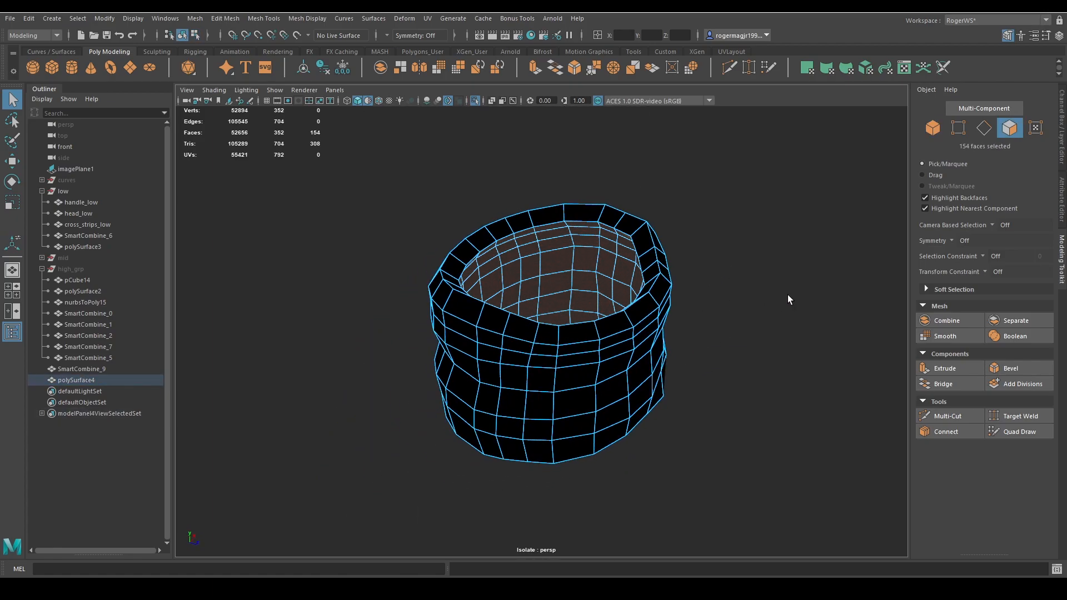
key(Delete)
alt+drag(787, 294, 717, 301)
drag(320, 474, 319, 476)
shift+right_drag(514, 238, 636, 255)
alt+drag(643, 278, 656, 325)
key(F8)
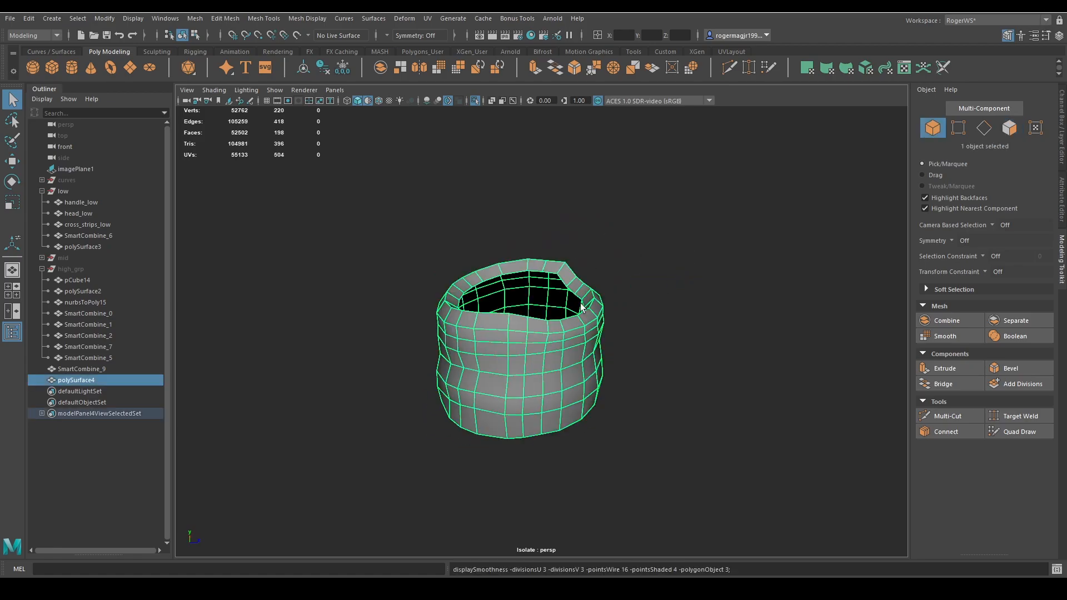
Soften the edges of the thickened polySurface4 and parent it under the low group
shift+right_drag(611, 210, 752, 212)
click(648, 297)
alt+drag(648, 297, 658, 269)
click(570, 337)
middle_drag(118, 380, 116, 375)
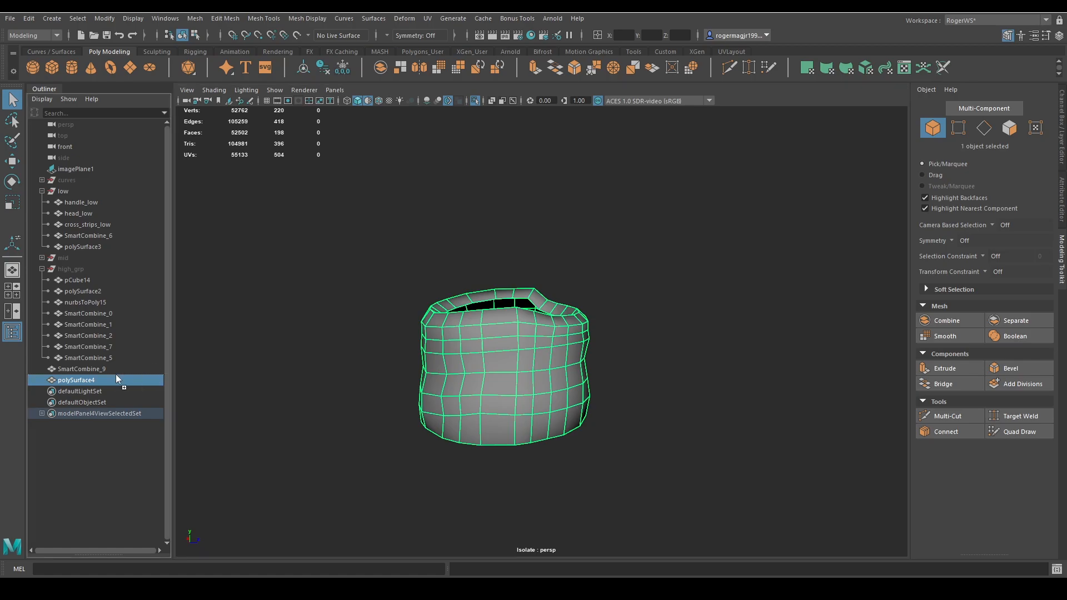
middle_drag(77, 192, 78, 193)
key(ctrl+1)
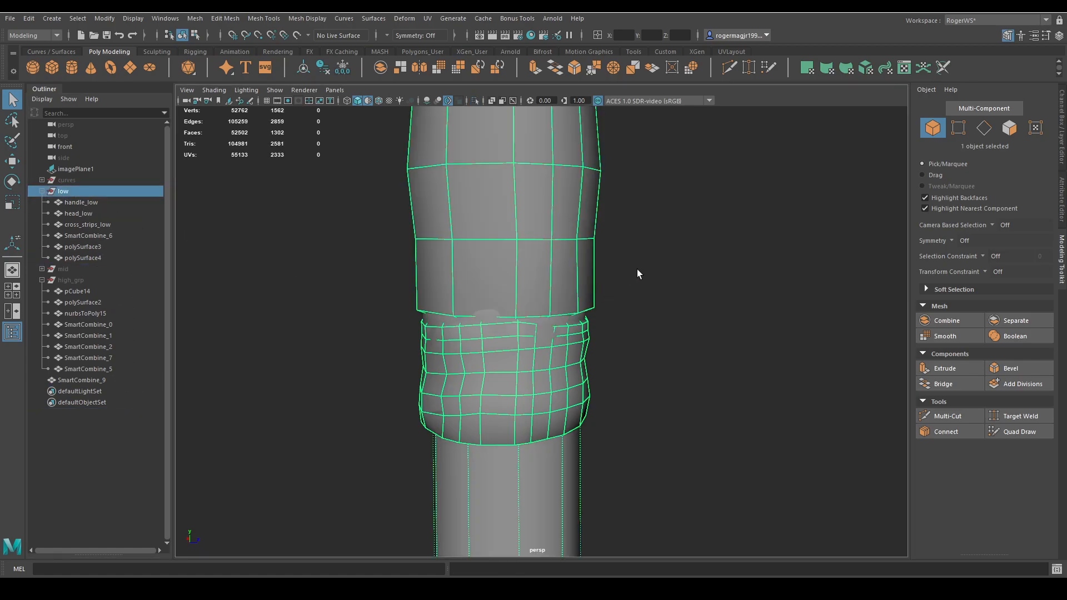
click(637, 269)
Examine how polySurface4's upper rim in the low group covers the SmartCombine_9 strips
click(85, 194)
key(ctrl+1)
click(688, 313)
alt+drag(688, 313, 513, 322)
scroll(561, 325, up, 4)
click(422, 317)
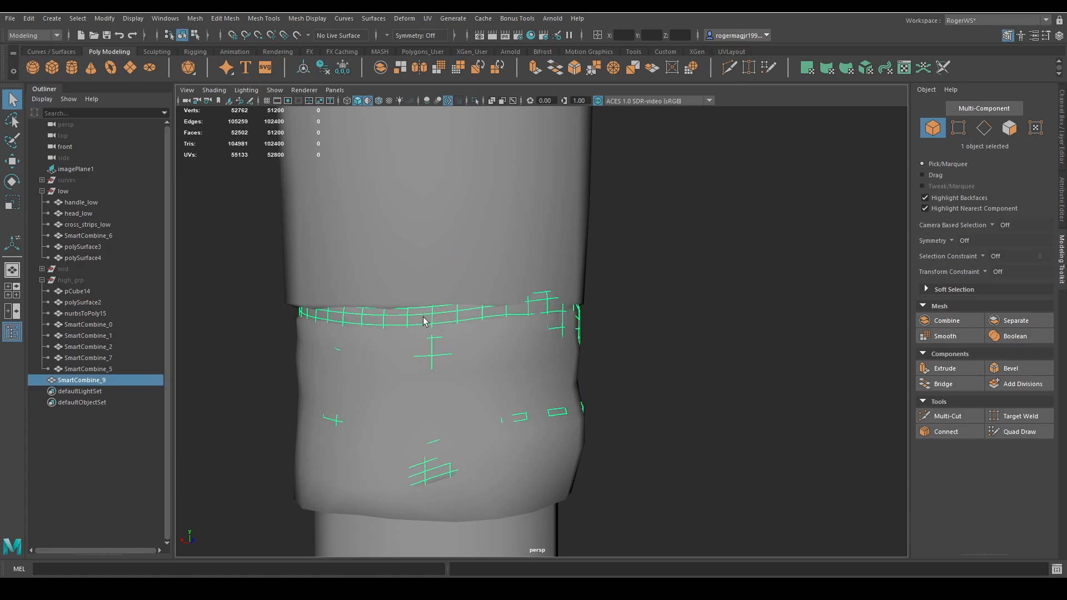
Isolate polySurface4 and insert a centered edge loop through its uppermost outer row of faces with Multi-Cut
click(372, 316)
scroll(391, 318, up, 4)
alt+drag(391, 318, 576, 294)
scroll(548, 319, up, 3)
key(ctrl+1)
key(ctrl+shift+x)
ctrl+middle_click(523, 258)
key(q)
Scale the newly inserted upper edge loop outward in X and Z to cover the strips
double_click(582, 311)
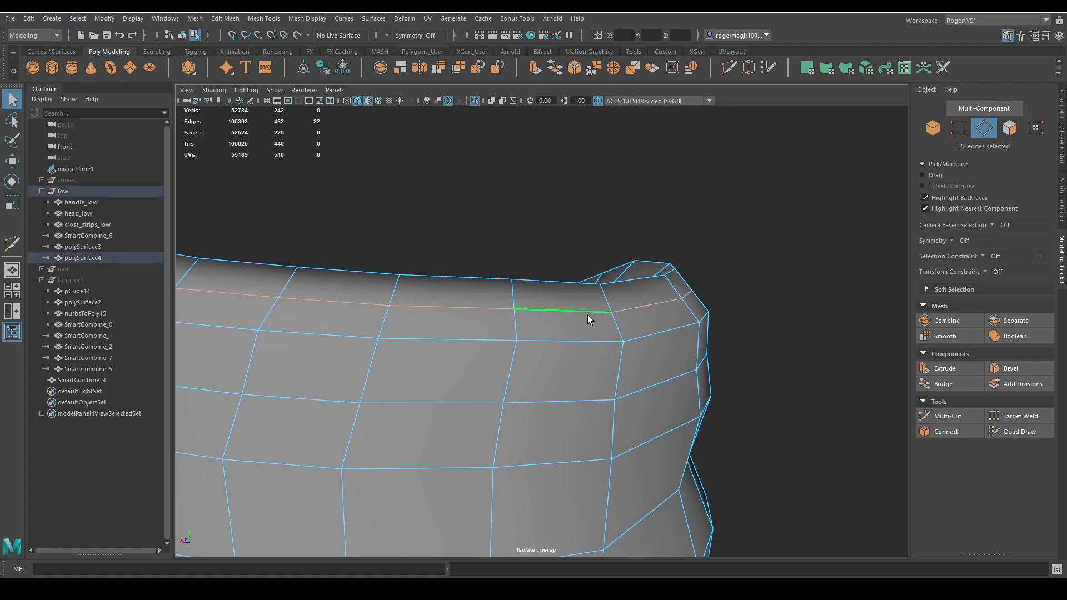
key(ctrl+1)
key(r)
mouse_move(385, 322)
alt+mouse_down()
mouse_move(376, 362)
mouse_move(384, 320)
alt+mouse_up()
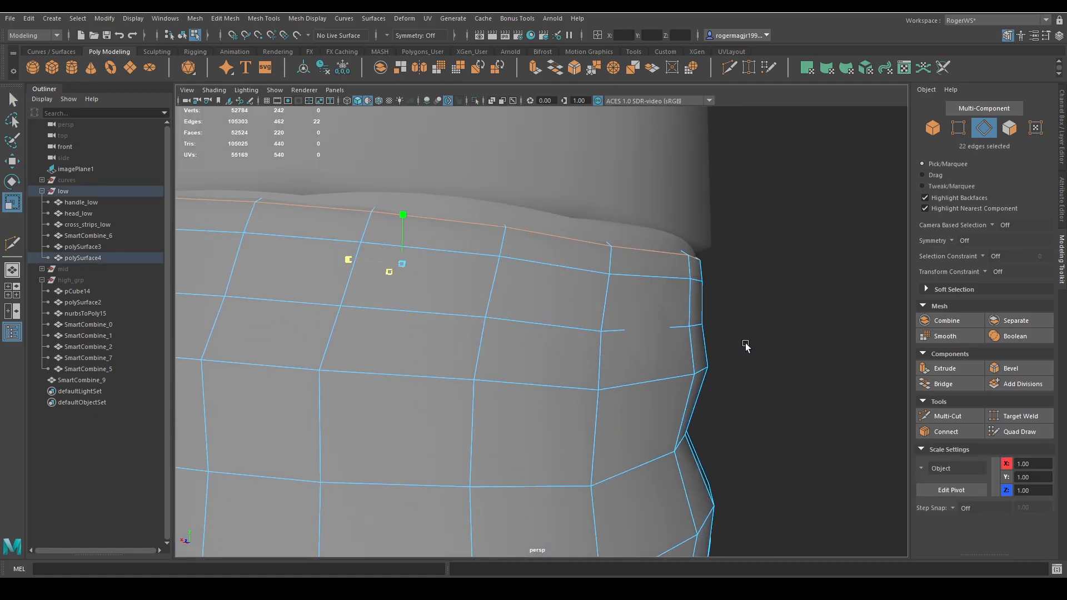
key(q)
click(774, 312)
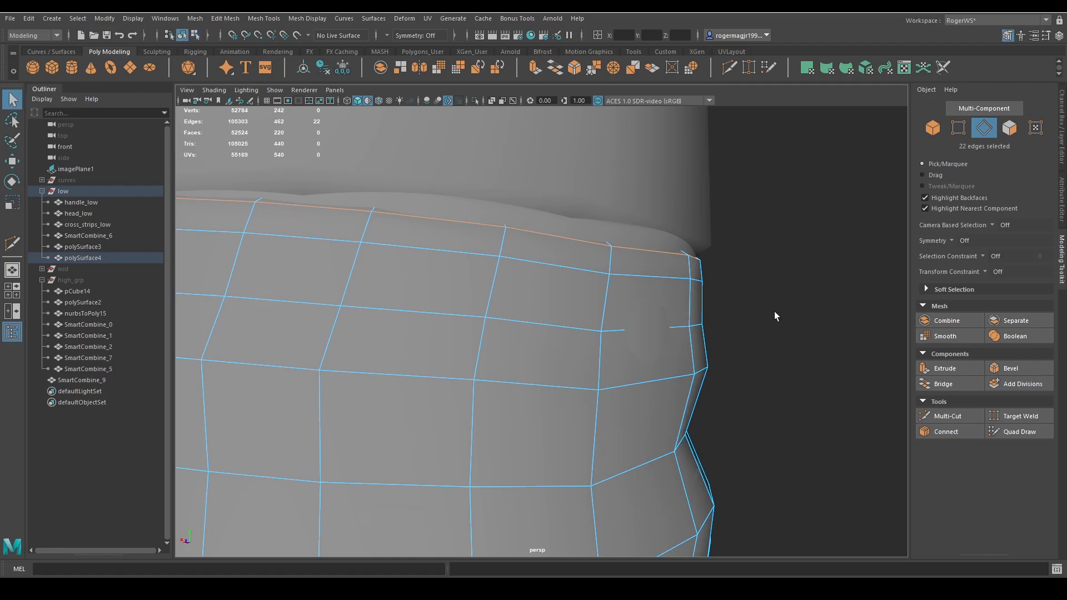
key(F8)
Scale polySurface4's outer top rim edge loop slightly inward in X and Z
click(680, 312)
key(ctrl+1)
scroll(709, 337, down, 5)
alt+drag(689, 338, 621, 385)
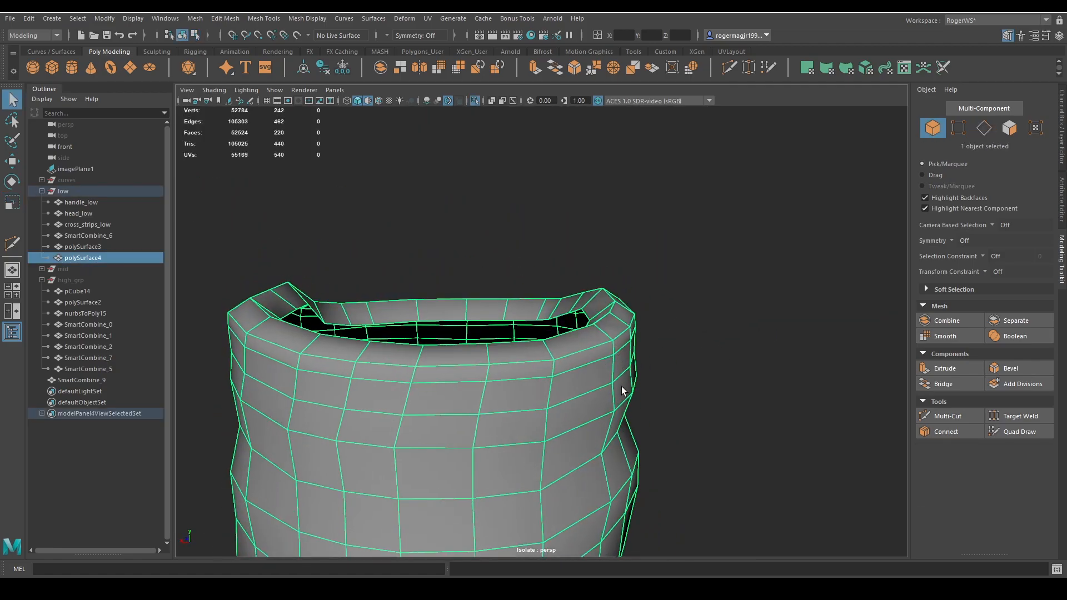
key(F10)
alt+drag(585, 335, 600, 315)
key(ctrl+1)
scroll(662, 343, up, 3)
key(r)
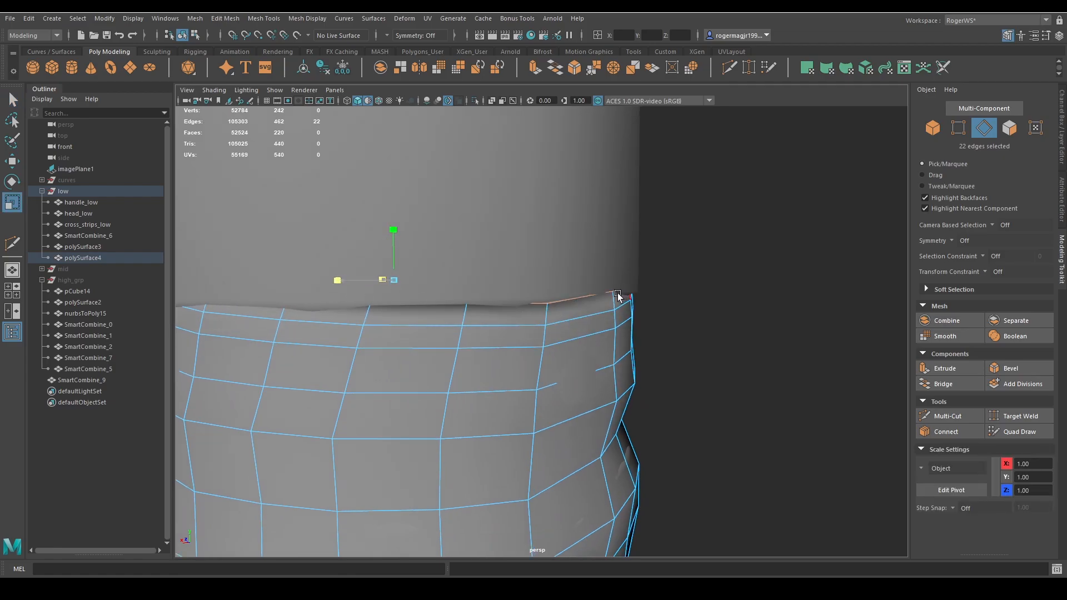
key(q)
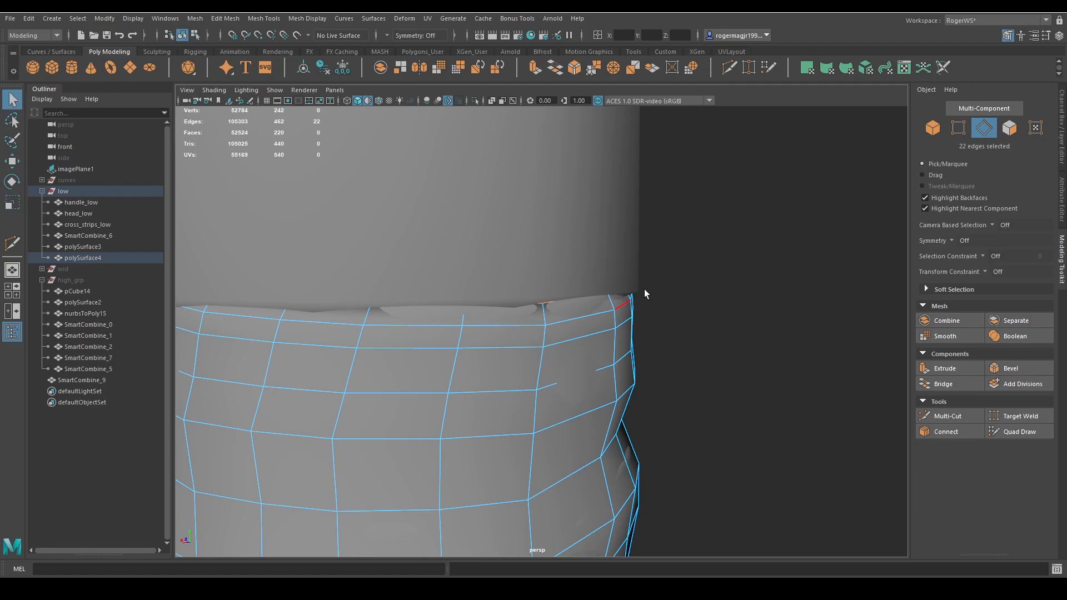
Isolate the low group and examine the seam between polySurface3 and polySurface4 around the handle
key(F8)
key(f)
click(81, 190)
key(ctrl+1)
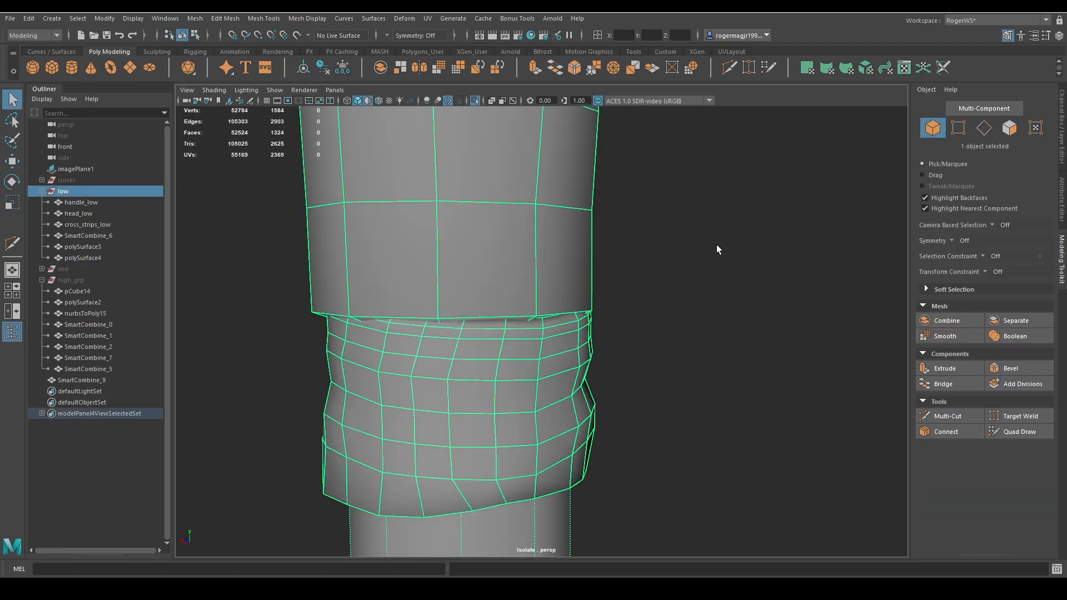
click(716, 245)
mouse_move(716, 247)
alt+mouse_down()
mouse_move(687, 291)
mouse_move(754, 306)
mouse_move(869, 286)
alt+mouse_up()
scroll(657, 297, down, 3)
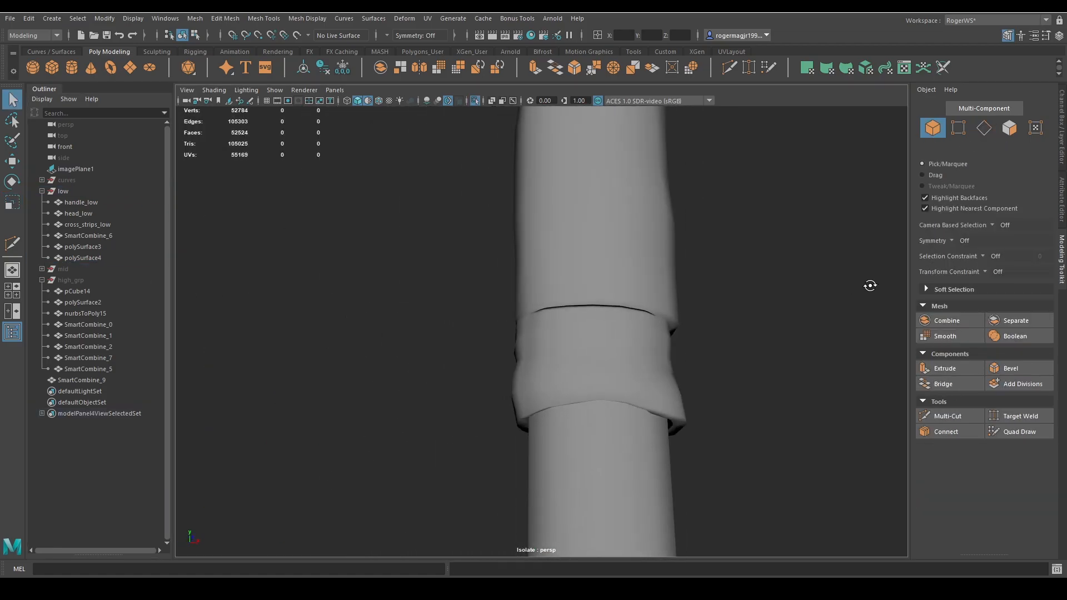
alt+drag(767, 311, 842, 310)
scroll(579, 319, up, 4)
alt+drag(579, 319, 613, 347)
scroll(613, 346, up, 3)
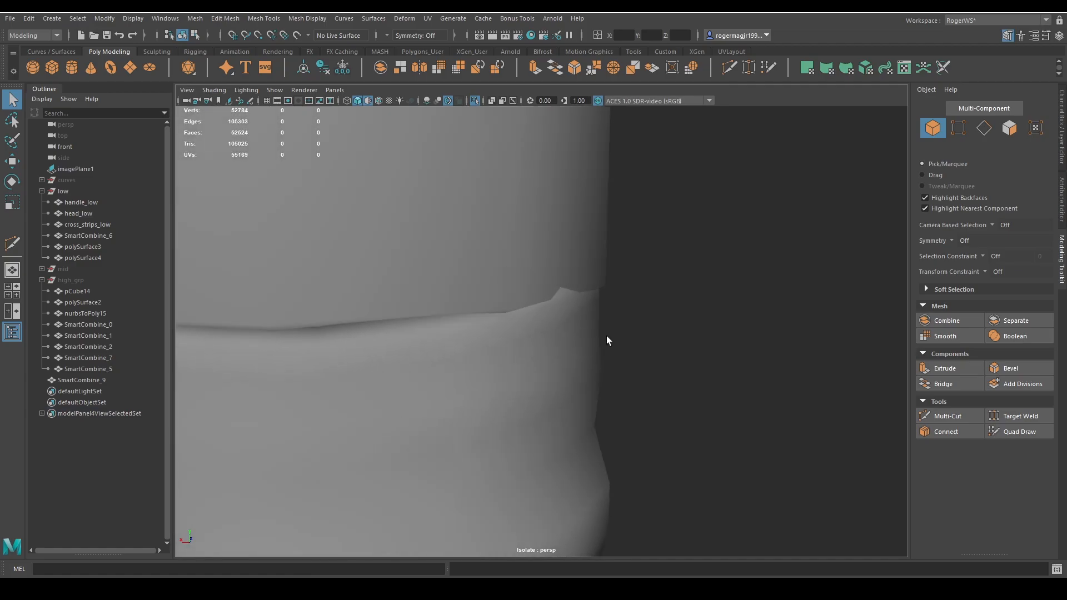
Select four adjacent edges on polySurface4's outer top rim and shift them slightly along X
click(586, 321)
key(ctrl+1)
key(ctrl+1)
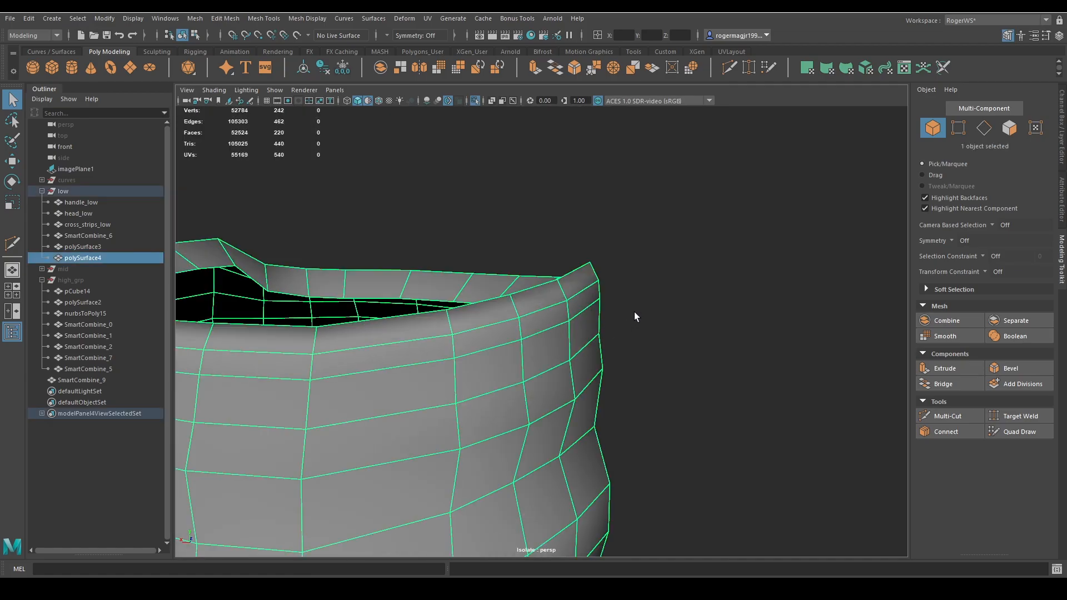
key(F10)
alt+drag(509, 305, 462, 377)
click(462, 377)
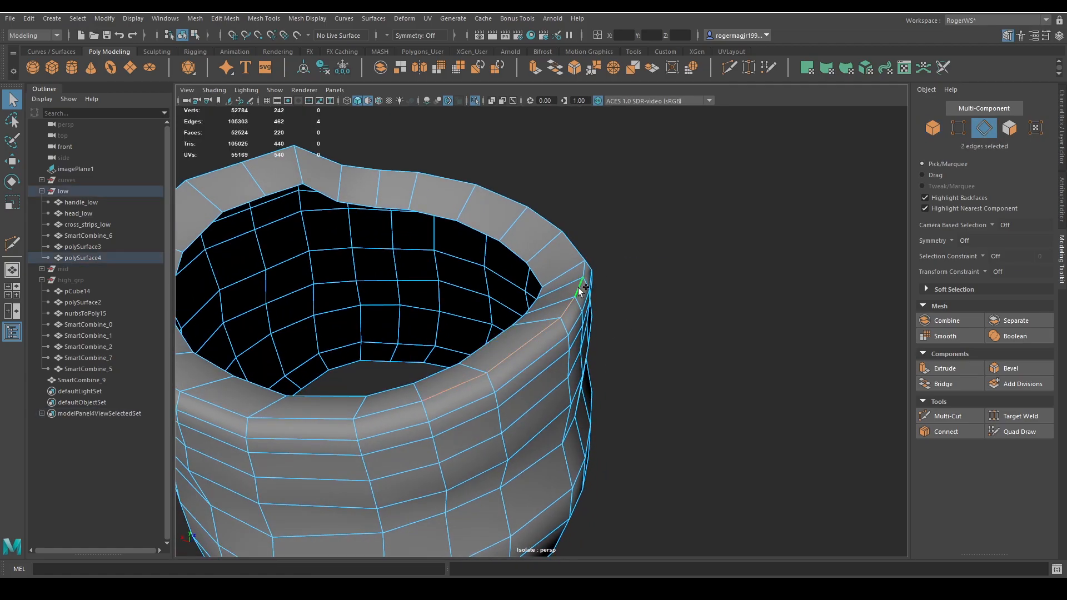
alt+drag(590, 329, 633, 298)
key(ctrl+1)
key(w)
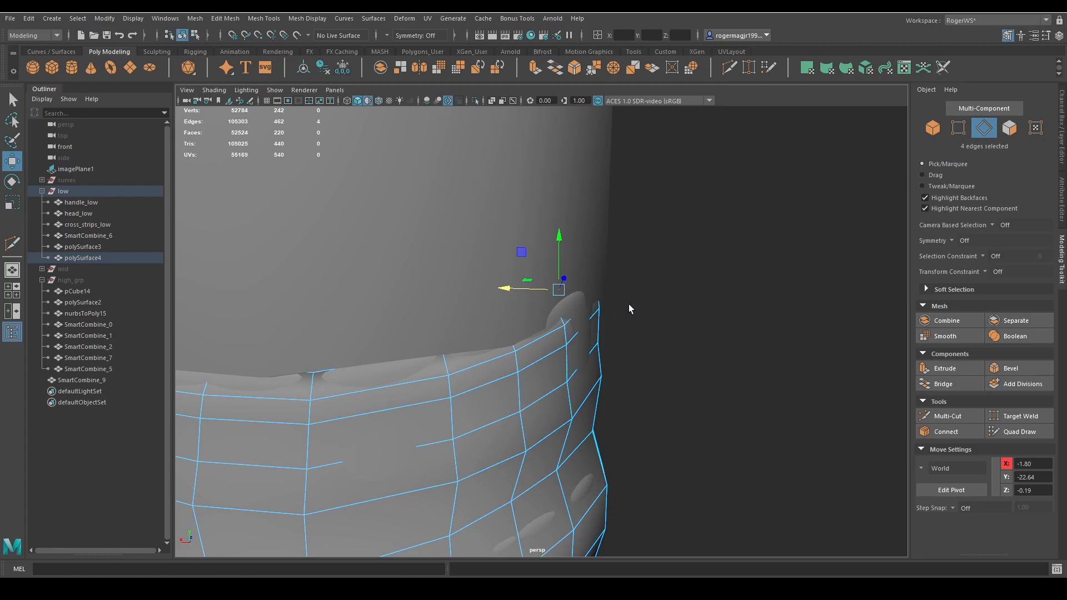
key(q)
key(F8)
Isolate polySurface3 and polySurface4, and nudge the four selected rim edges of polySurface4 along X at the seam
shift+click(252, 270)
key(ctrl+1)
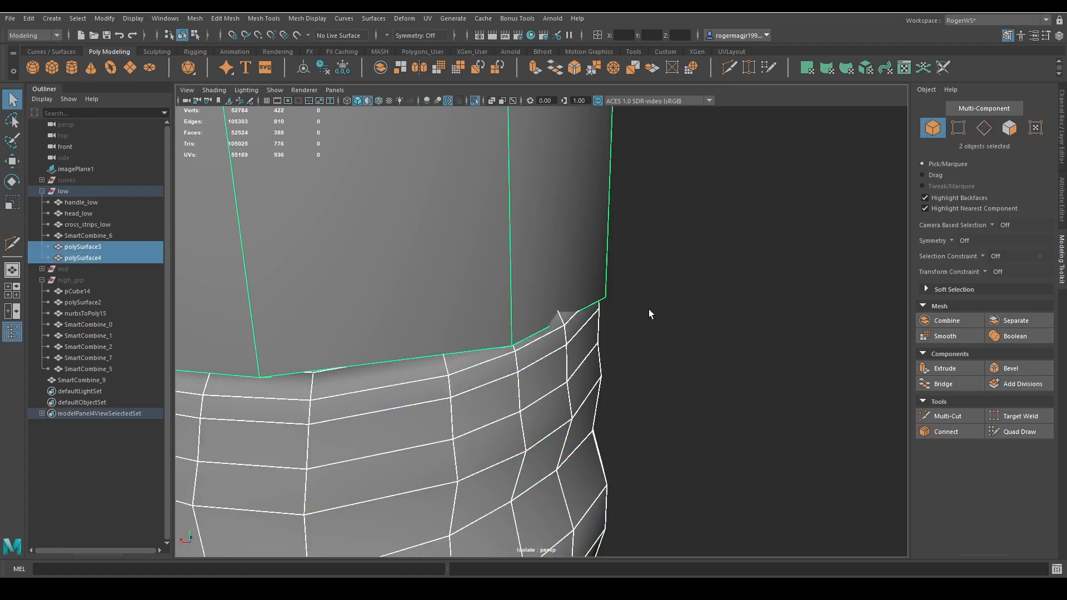
alt+drag(644, 353, 645, 320)
click(569, 315)
key(F8)
alt+drag(661, 278, 675, 274)
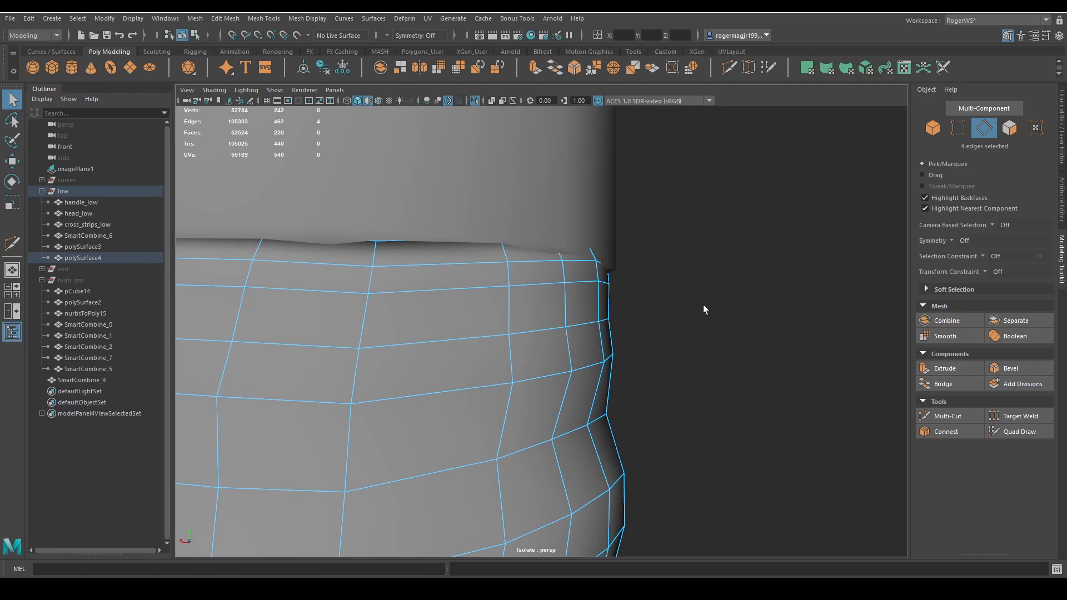
key(w)
alt+drag(703, 309, 704, 323)
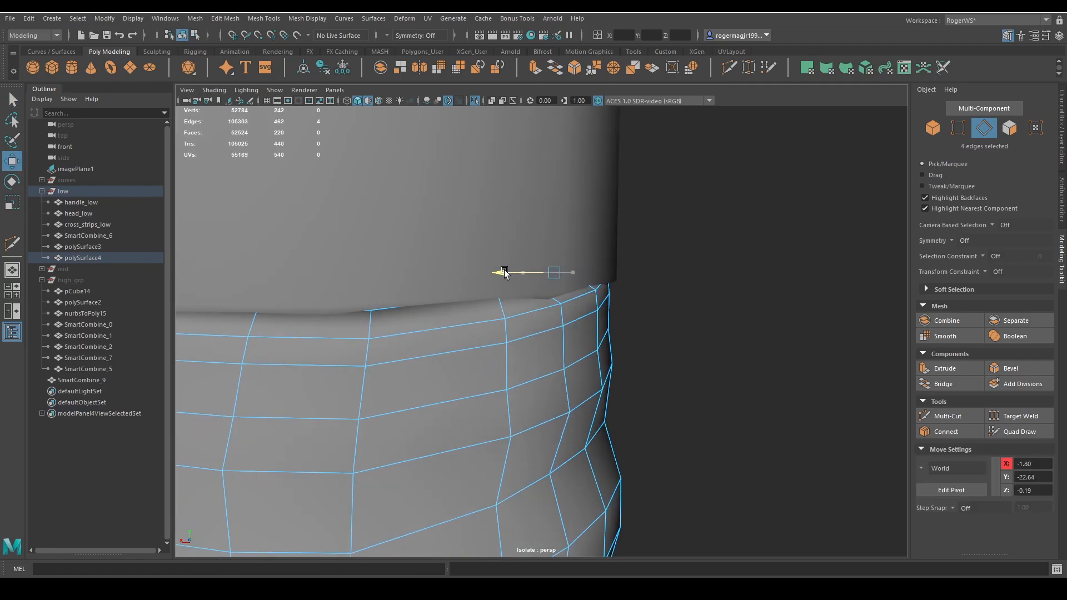
key(q)
Soften the edges of polySurface4 in object mode and end the isolated view
right_drag(625, 274, 692, 233)
click(693, 236)
alt+right_drag(716, 281, 567, 309)
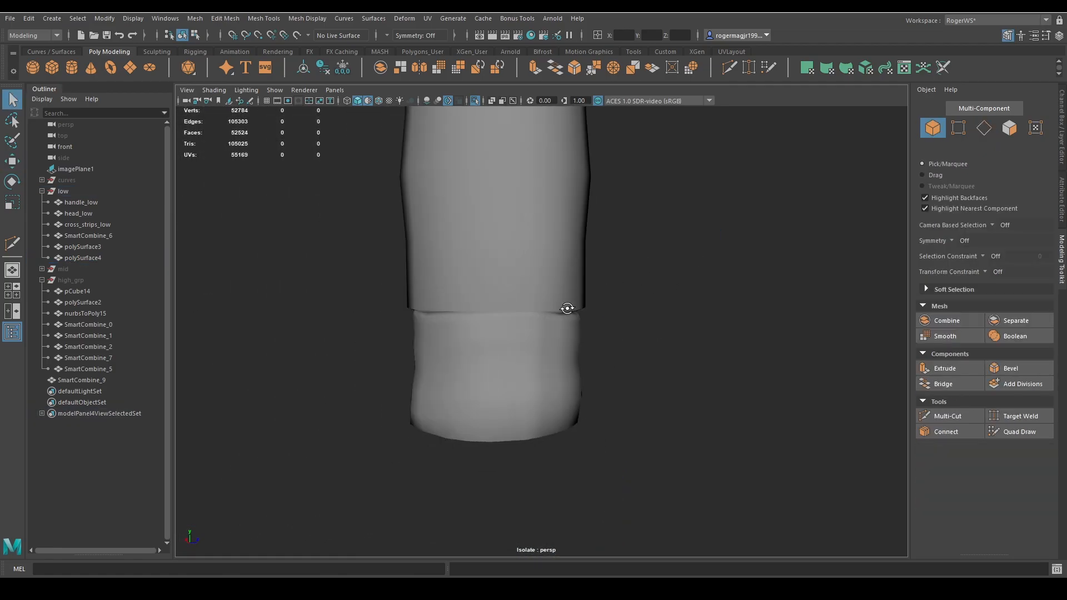
alt+drag(567, 309, 595, 311)
click(583, 339)
mouse_move(645, 238)
shift+right_down()
mouse_move(705, 262)
mouse_move(698, 286)
shift+right_up()
click(681, 312)
key(ctrl+1)
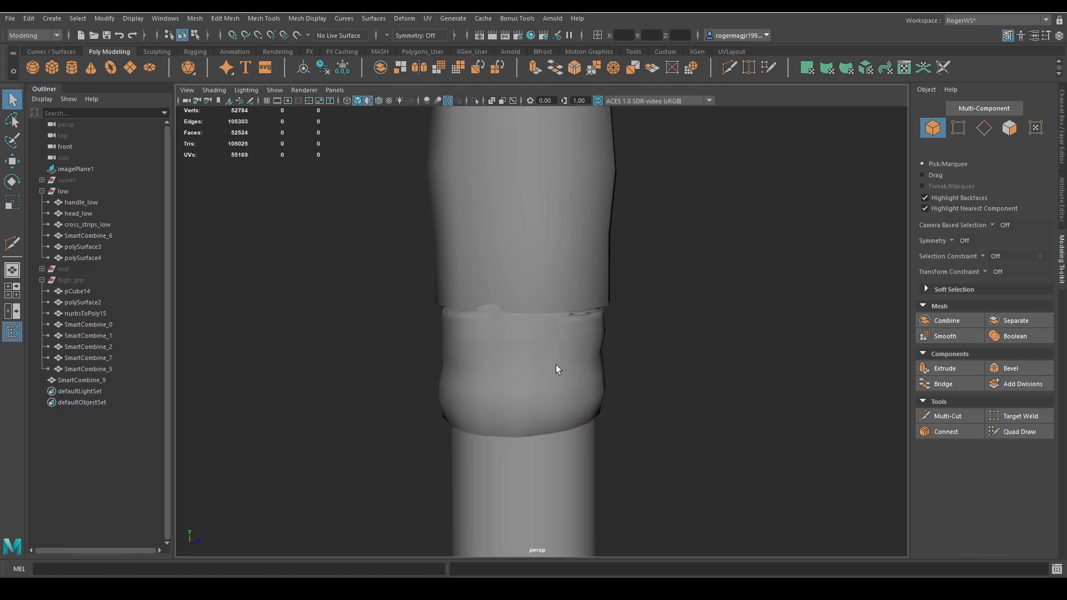
Collapse high_grp in the scene hierarchy and delete the leftover SmartCombine_9 mesh
click(41, 280)
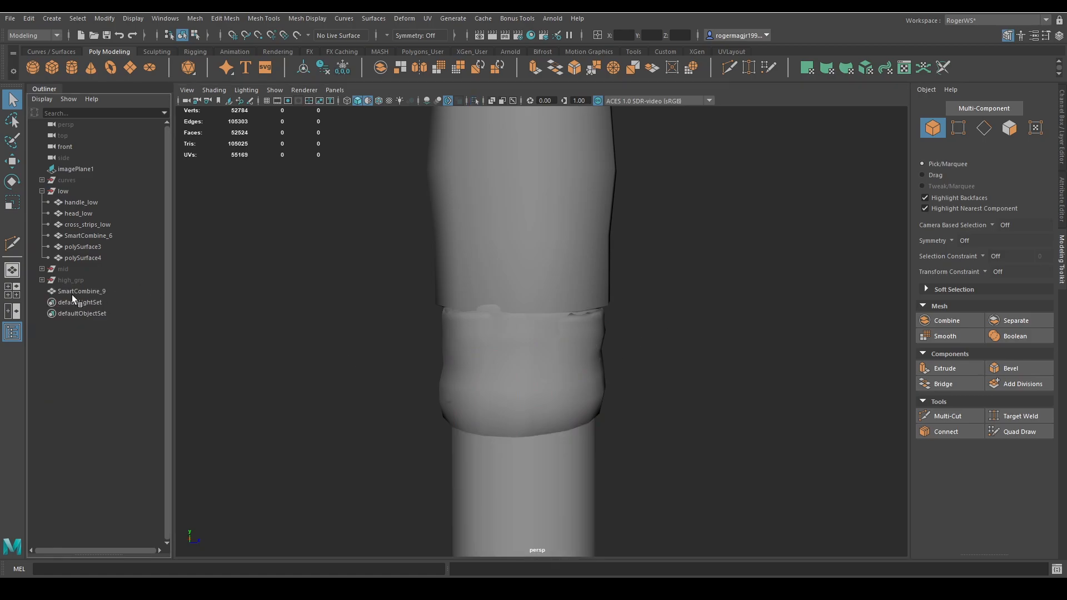
key(Delete)
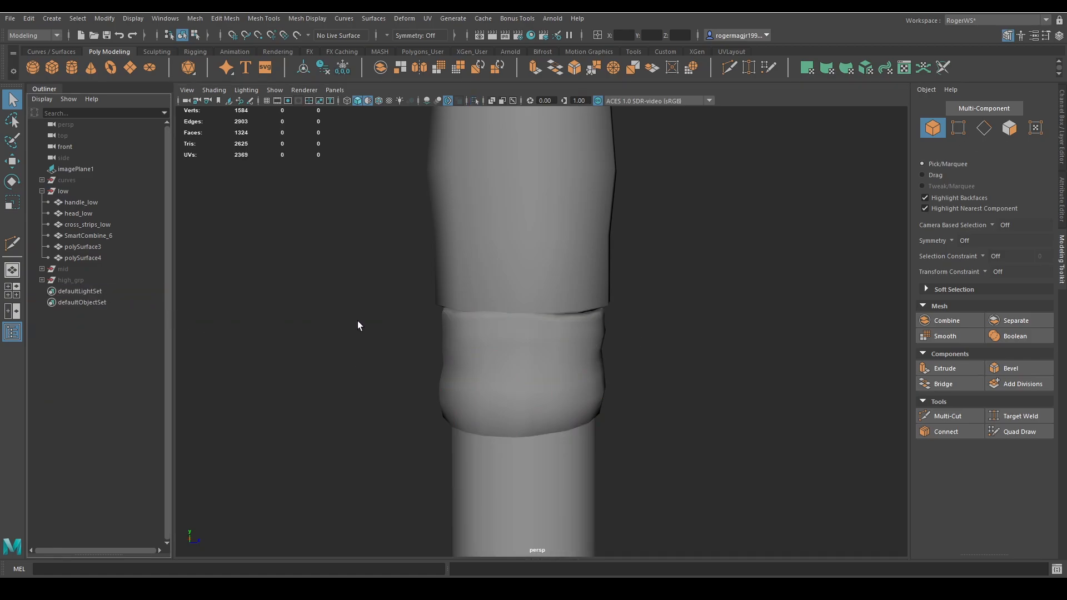
click(73, 190)
click(670, 317)
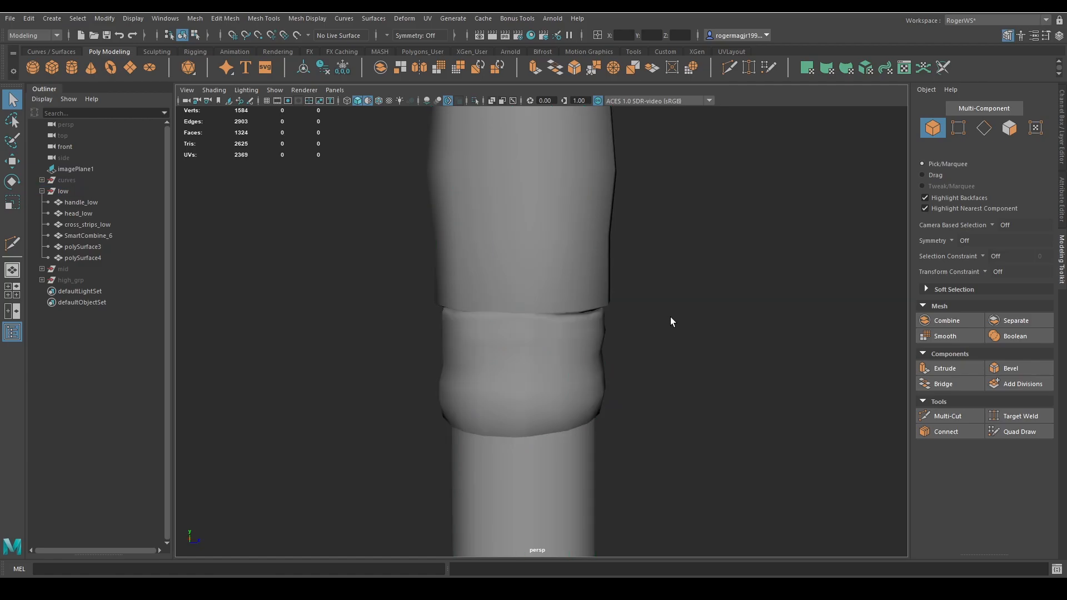
Select all meshes of the low-poly axe and soften their edges
scroll(690, 325, down, 3)
alt+drag(691, 325, 493, 375)
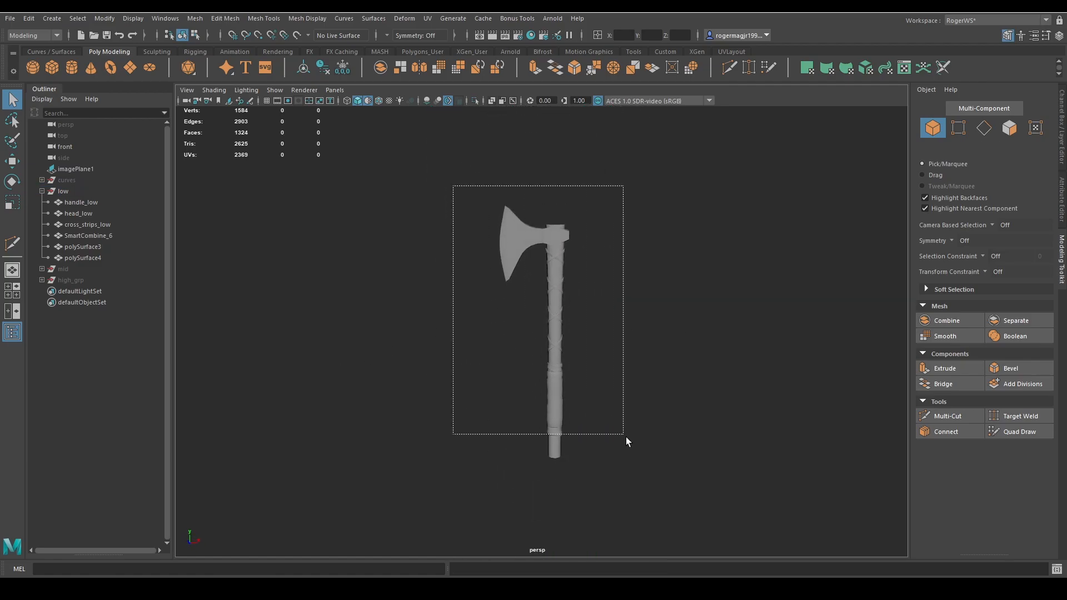
drag(625, 436, 627, 437)
shift+right_drag(630, 230, 695, 278)
shift+right_drag(660, 201, 713, 255)
click(673, 292)
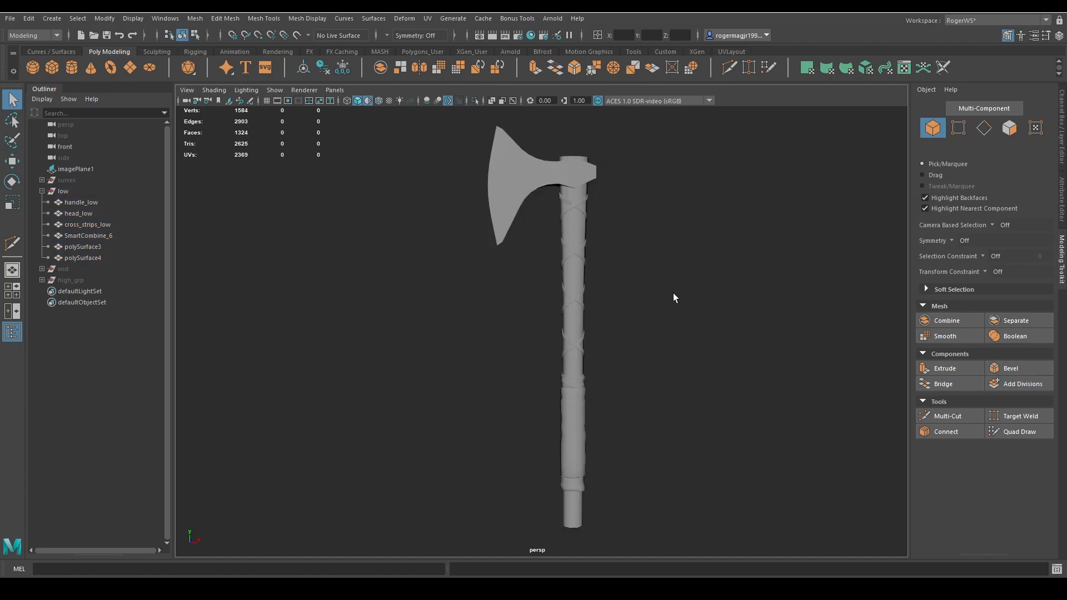
Examine the low-poly axe's topology and shading along the handle, with wireframe on shaded on and off
scroll(672, 294, down, 2)
scroll(658, 305, up, 1)
drag(431, 153, 719, 461)
scroll(625, 316, up, 2)
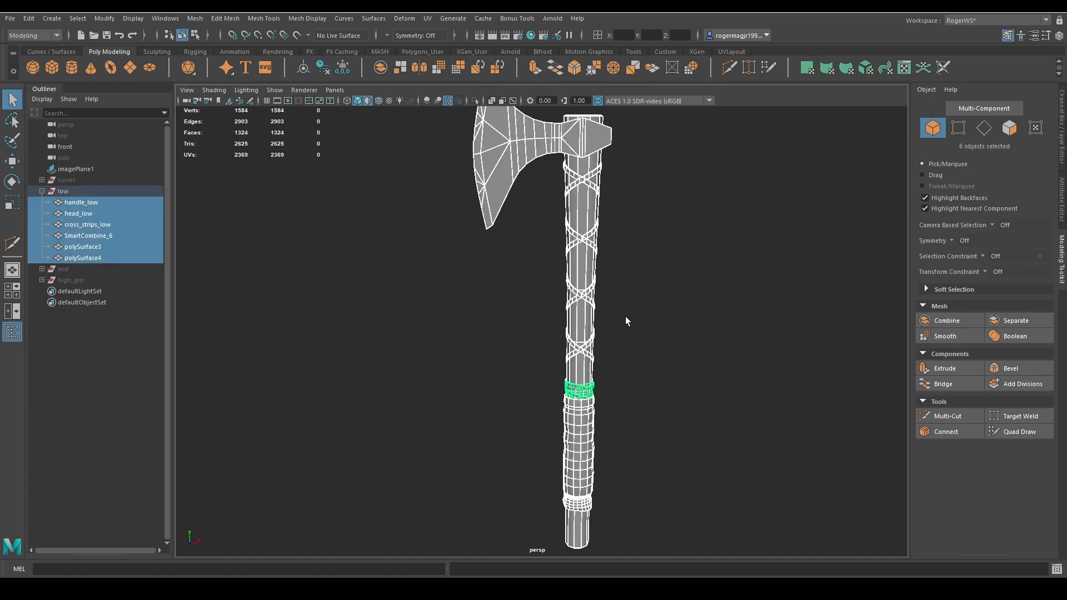
click(625, 317)
mouse_move(595, 373)
alt+middle_down()
mouse_move(561, 315)
mouse_move(587, 245)
alt+middle_up()
scroll(561, 315, up, 1)
key(alt+5)
scroll(569, 298, up, 5)
key(alt+5)
mouse_move(569, 298)
alt+mouse_down()
mouse_move(621, 275)
mouse_move(695, 269)
mouse_move(639, 255)
mouse_move(624, 226)
mouse_move(584, 229)
alt+mouse_up()
scroll(578, 294, up, 4)
alt+middle_drag(572, 305, 586, 314)
alt+drag(586, 315, 514, 309)
Isolate polySurface4, select five adjacent edges on its inner bottom rim, and shift them along X toward the handle in the full view
click(497, 359)
alt+drag(510, 372, 607, 431)
key(ctrl+1)
key(F10)
click(557, 364)
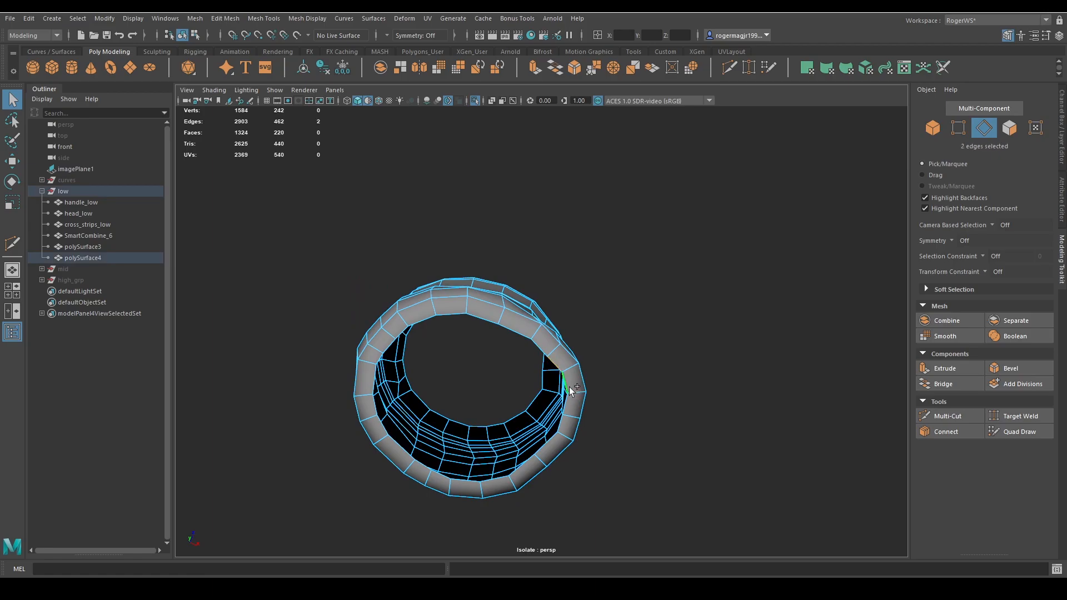
shift+click(557, 426)
shift+click(551, 437)
key(ctrl+1)
key(w)
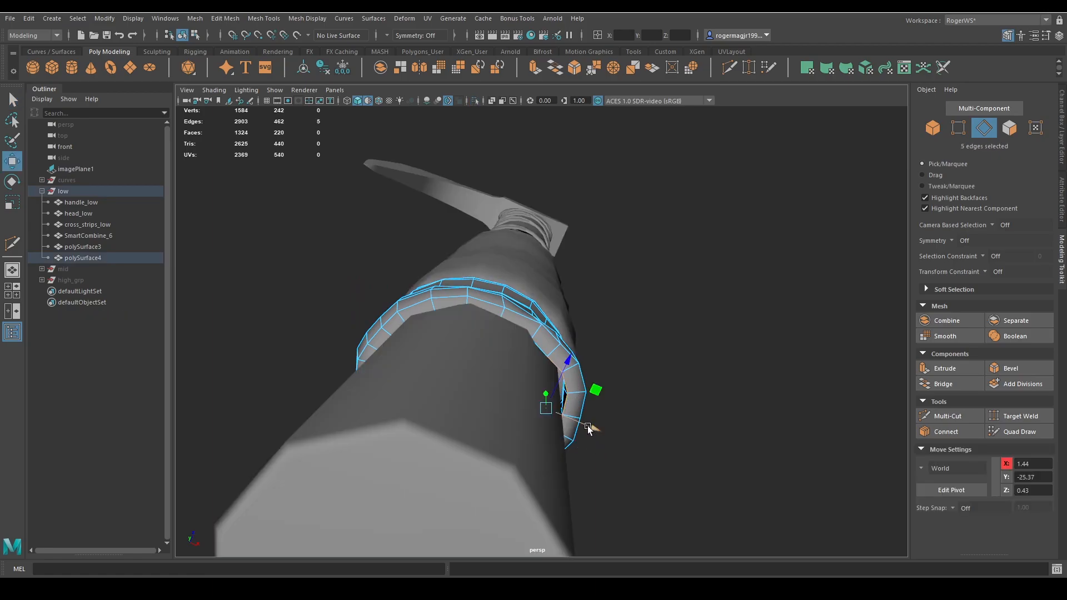
key(q)
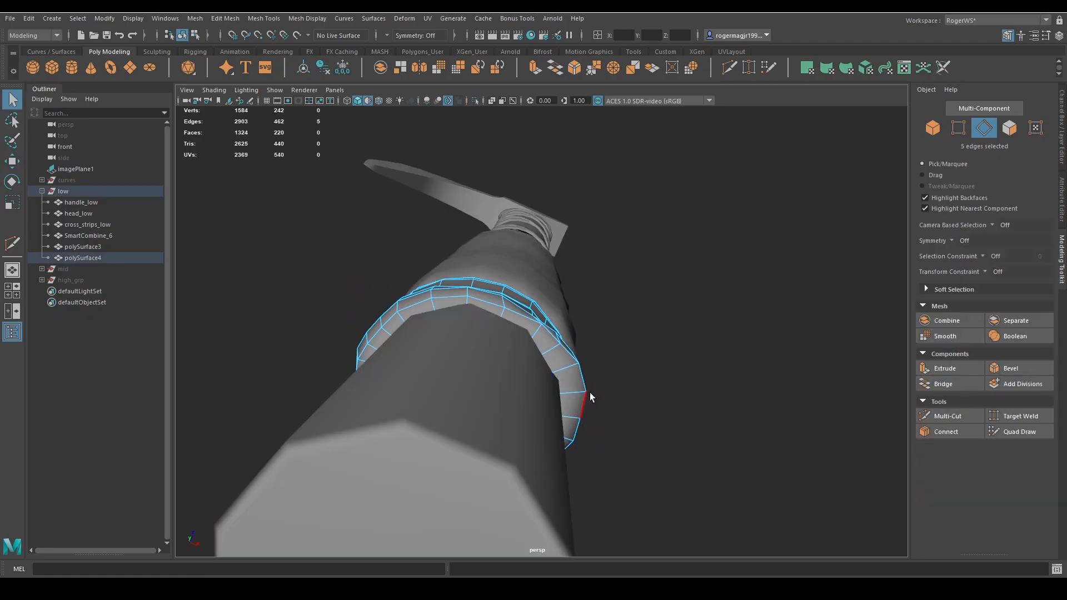
Adjust the five inner bottom rim edges of polySurface4 against the handle and return to object mode
alt+drag(588, 399, 649, 354)
key(w)
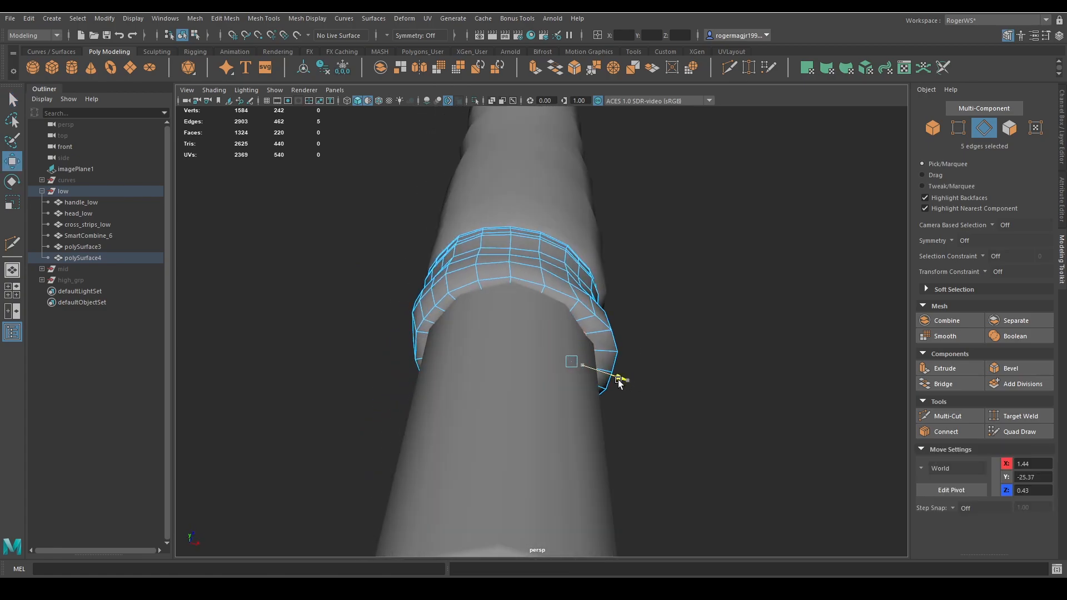
key(q)
right_drag(607, 346, 617, 327)
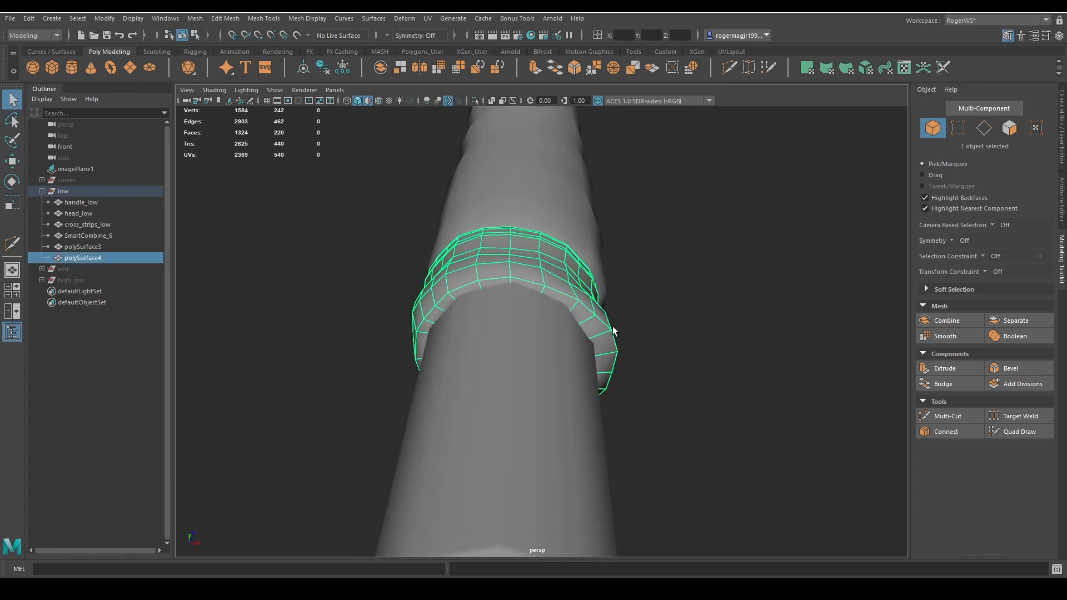
alt+drag(612, 326, 572, 357)
click(571, 377)
click(561, 382)
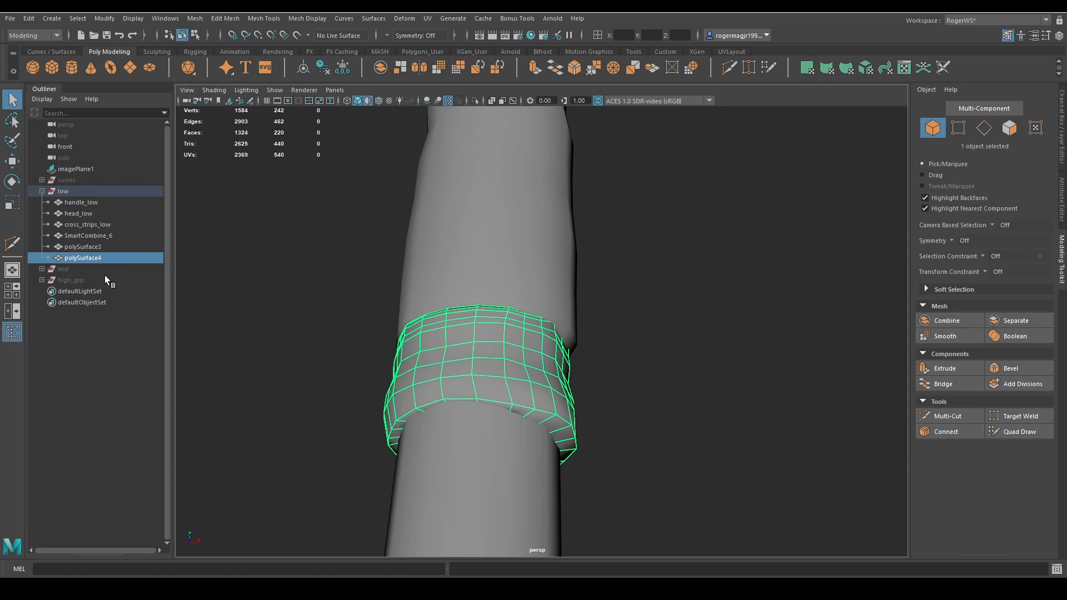
Show high_grp to compare it with the low-poly meshes around the handle, and hide it again
click(73, 277)
key(shift+h)
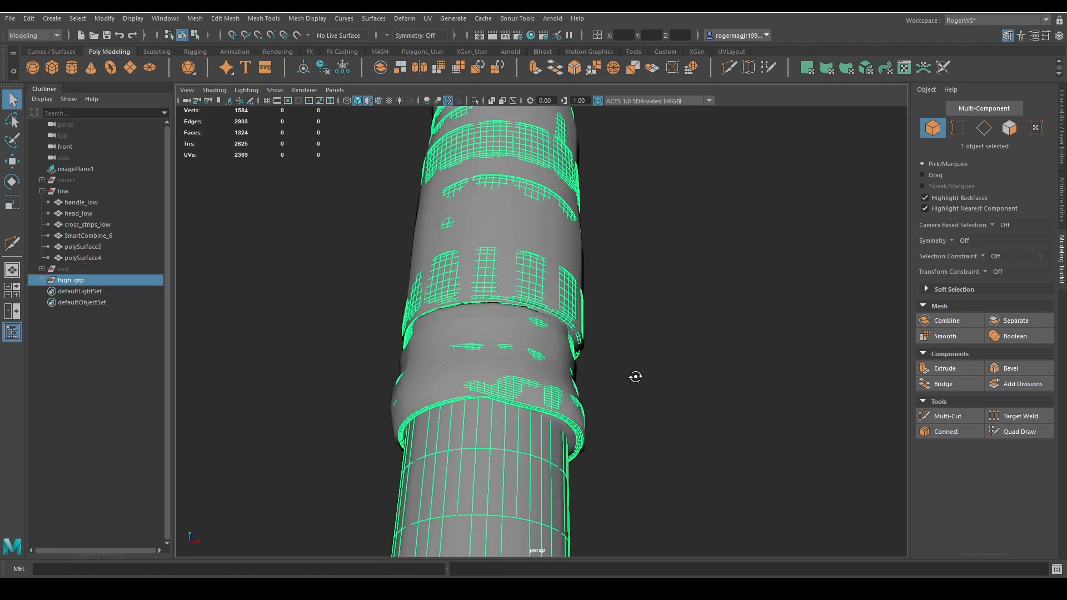
alt+drag(635, 377, 556, 392)
click(102, 280)
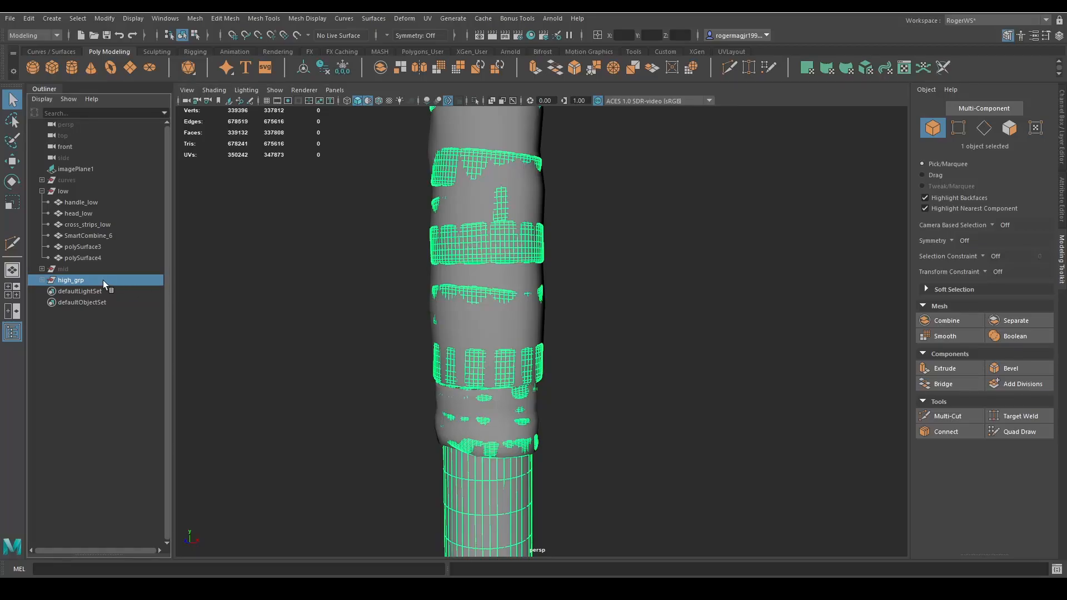
key(ctrl+h)
Examine the complete low-poly axe from several angles, with wireframe on shaded on and off
scroll(544, 288, down, 5)
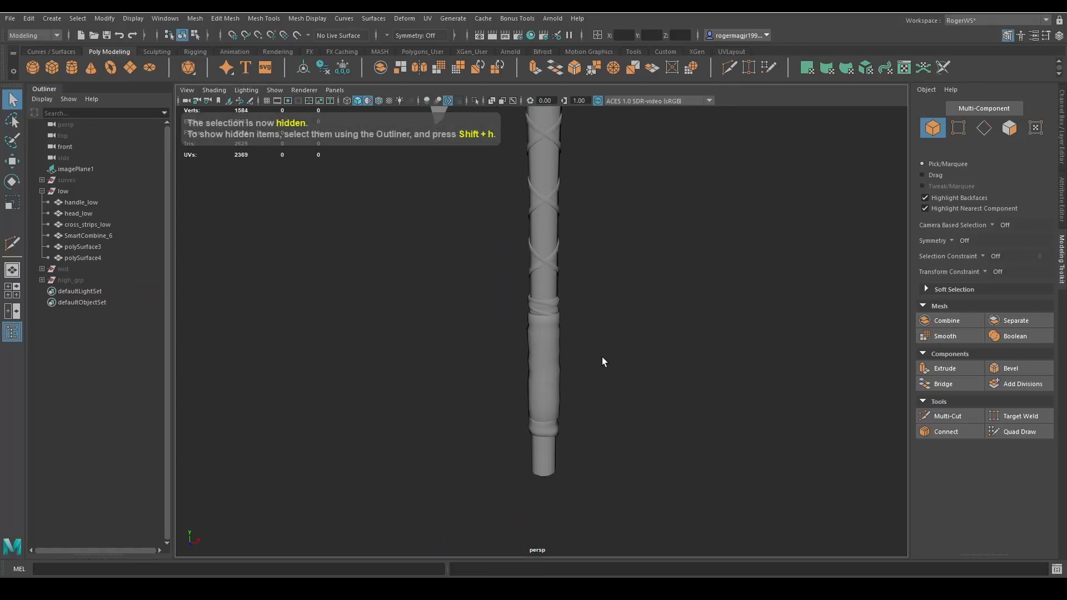
scroll(601, 356, down, 5)
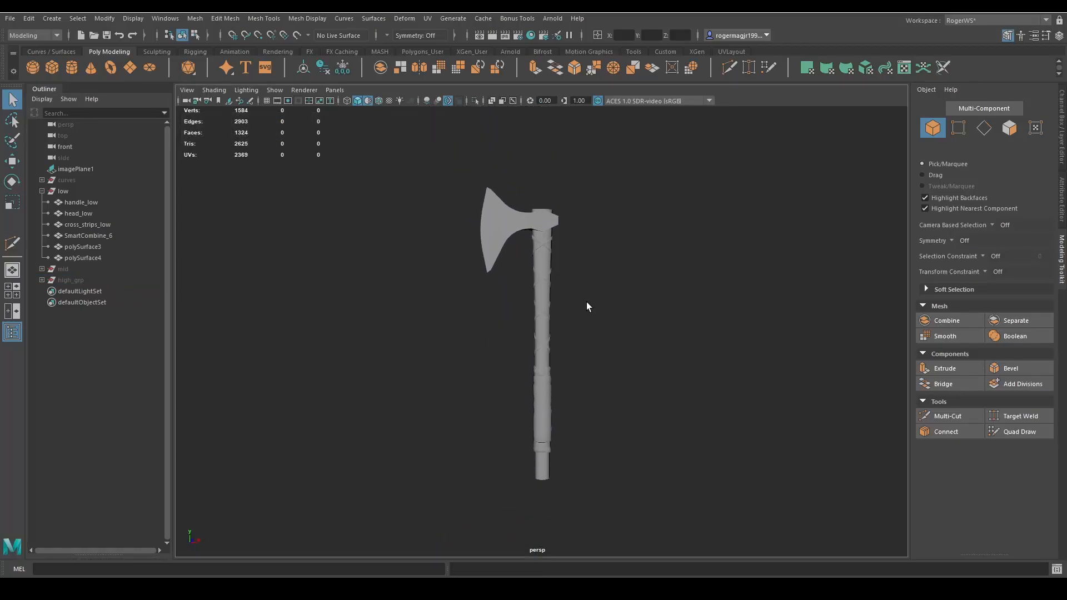
mouse_move(587, 302)
alt+mouse_down()
mouse_move(628, 320)
mouse_move(539, 320)
alt+mouse_up()
key(alt+5)
key(alt+5)
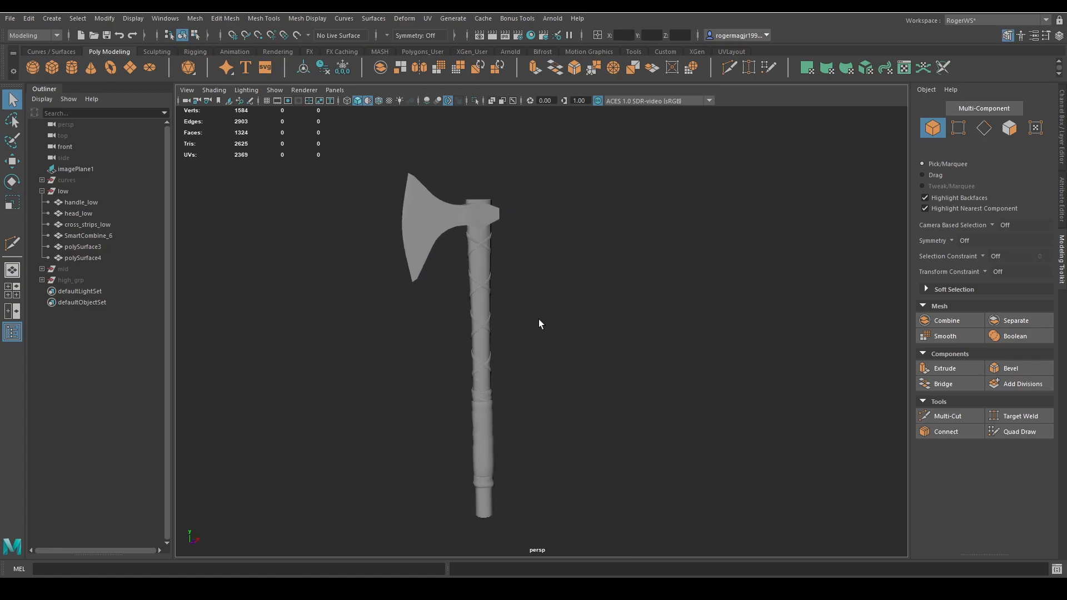
alt+middle_drag(539, 324, 567, 293)
key(f)
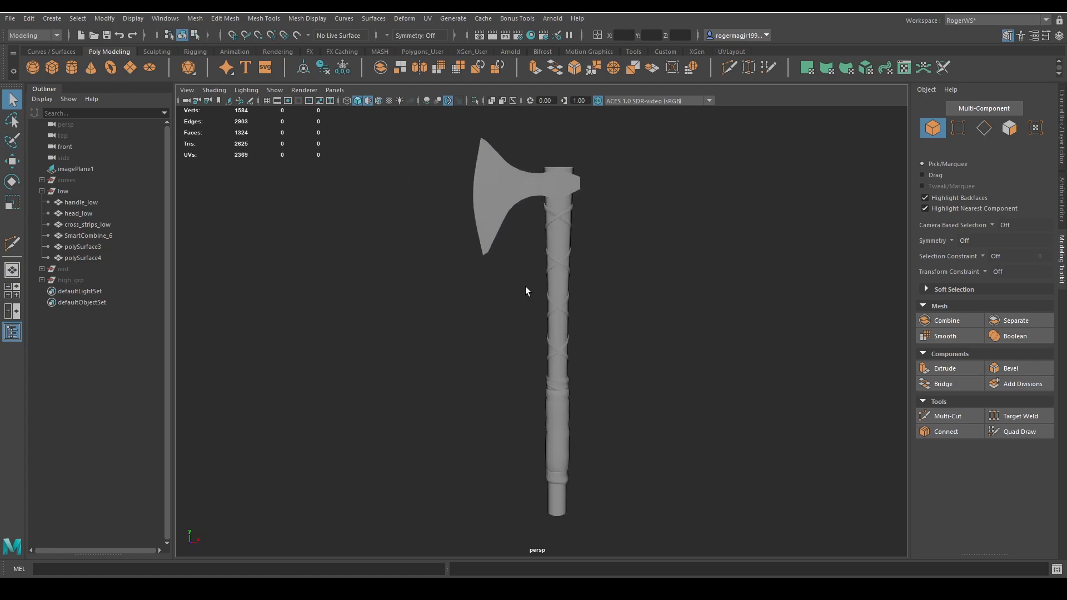
mouse_move(567, 287)
alt+mouse_down()
mouse_move(568, 347)
mouse_move(596, 326)
alt+mouse_up()
key(alt+5)
alt+middle_drag(597, 326, 585, 300)
mouse_move(585, 300)
alt+mouse_down()
mouse_move(568, 280)
mouse_move(572, 295)
mouse_move(543, 280)
alt+mouse_up()
key(alt+5)
alt+middle_drag(541, 279, 537, 293)
mouse_move(537, 293)
alt+mouse_down()
mouse_move(551, 333)
mouse_move(447, 325)
mouse_move(552, 331)
alt+mouse_up()
key(alt+5)
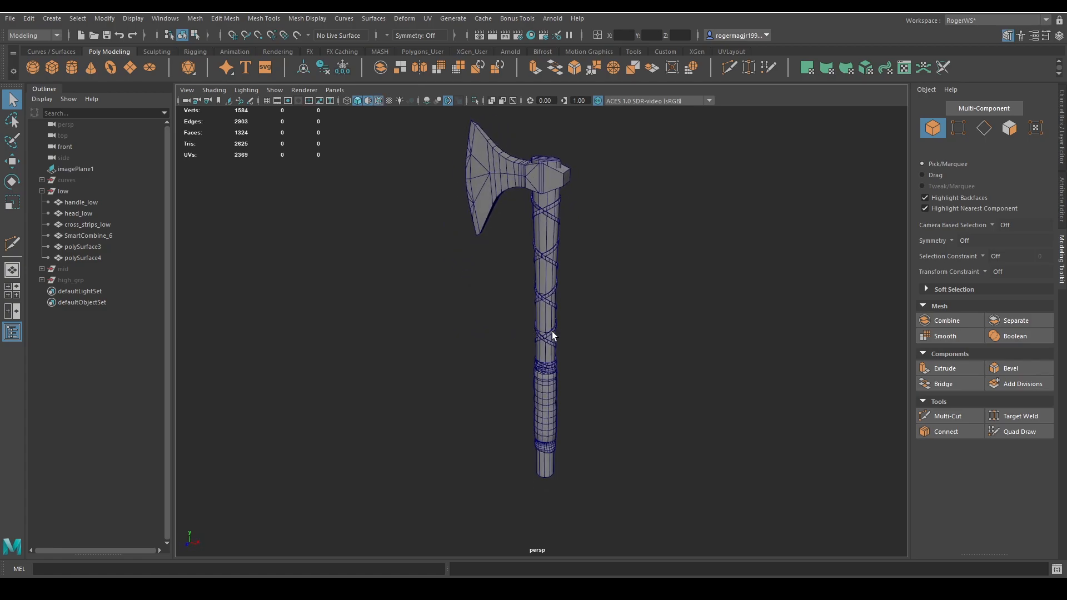
key(alt+5)
alt+middle_drag(545, 302, 525, 241)
scroll(525, 239, up, 3)
alt+drag(525, 230, 590, 276)
scroll(588, 280, up, 2)
scroll(512, 295, down, 3)
alt+drag(514, 296, 579, 305)
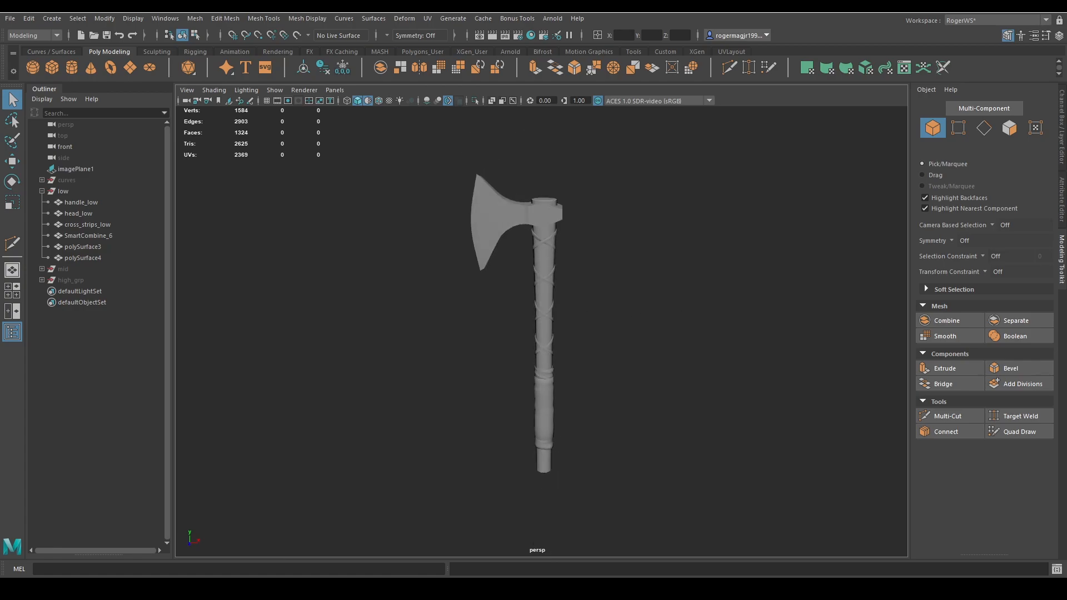